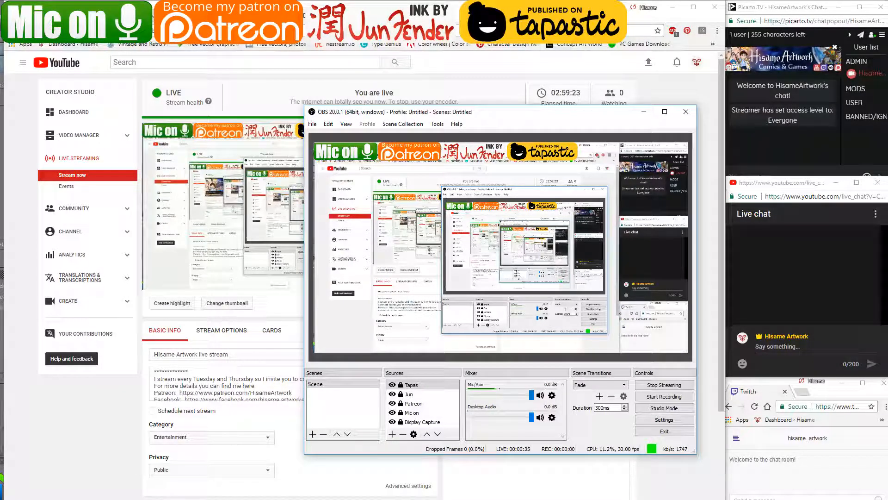
# - Reload the YouTube live streaming dashboard and minimise the OBS and browser windows
pyautogui.click(644, 112)
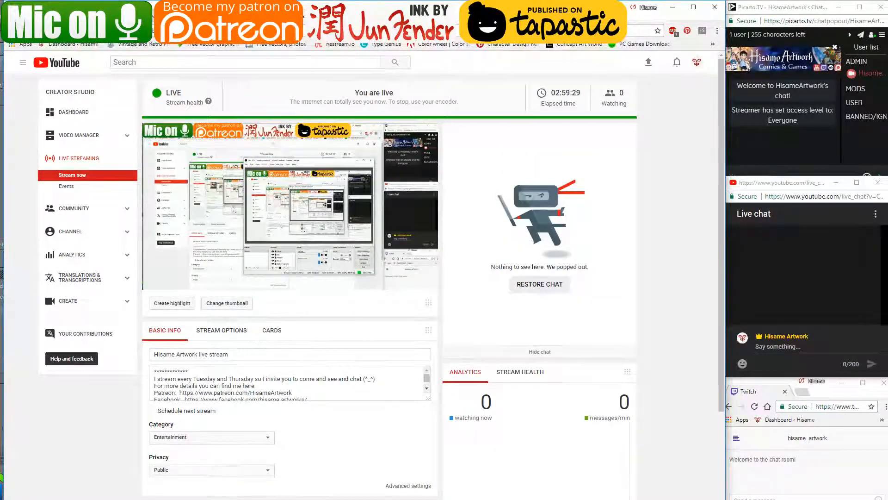
pyautogui.press('F5')
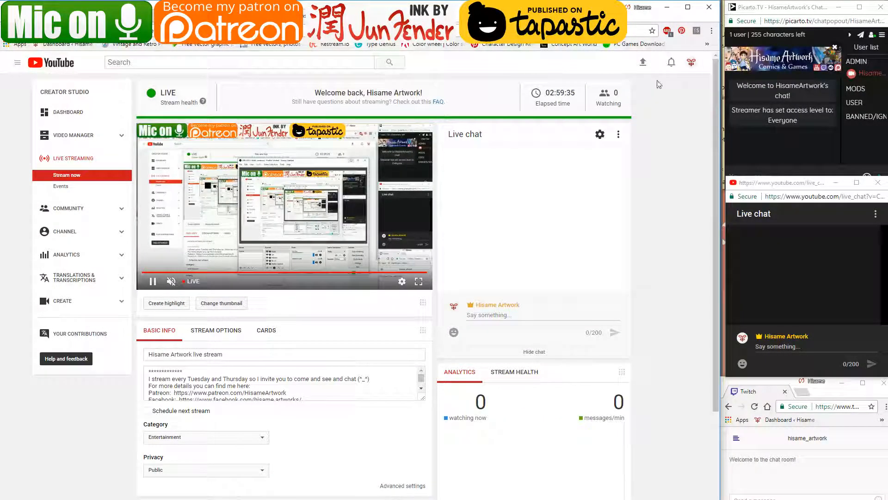
pyautogui.click(668, 8)
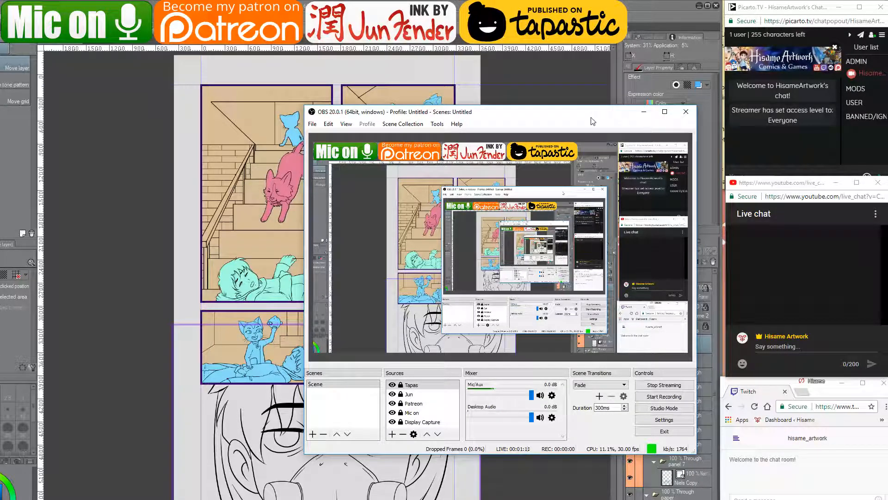
# - Start recording in OBS and minimise its window to reveal the comic page
pyautogui.click(675, 394)
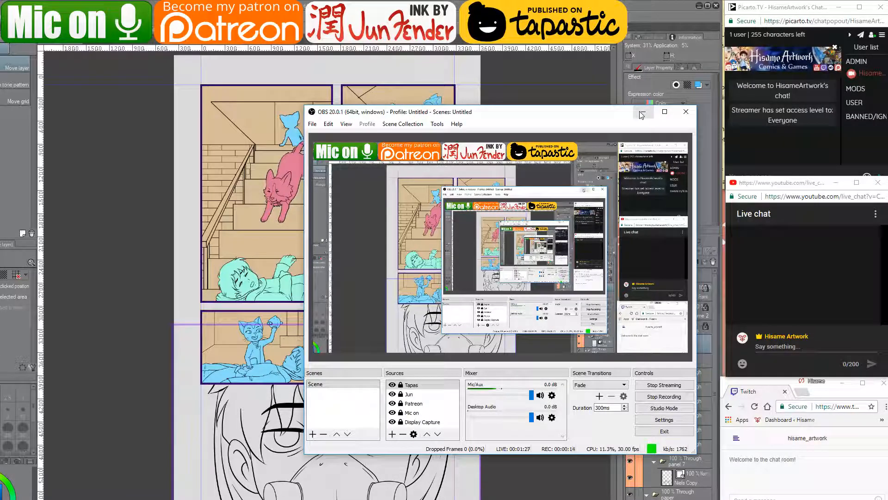
pyautogui.click(642, 111)
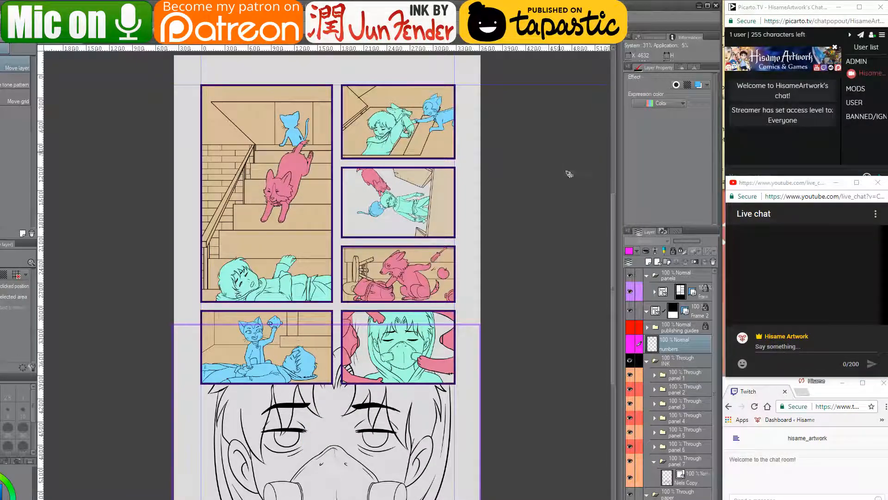
# - Move and resize the drawing program's window so its tool palettes show and it fits beside the chat windows
pyautogui.moveTo(333, 452); pyautogui.dragTo(361, 389)
pyautogui.scroll(3, 363, 392)
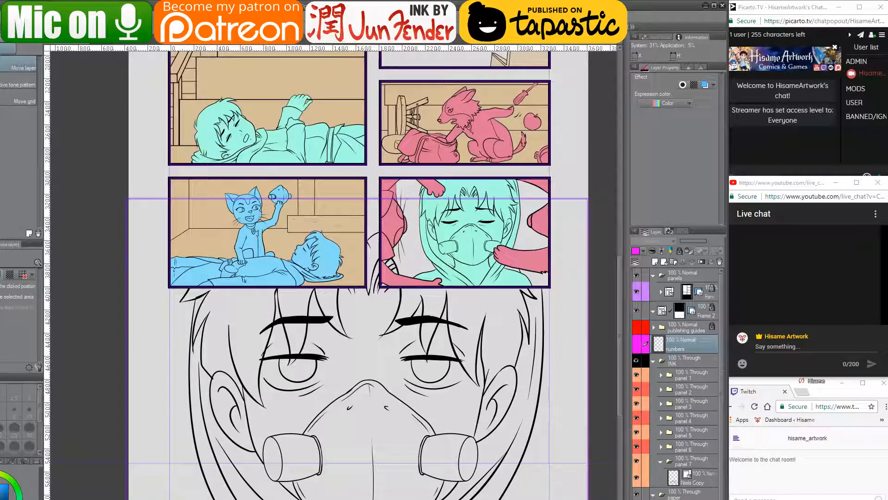
pyautogui.moveTo(395, 6); pyautogui.dragTo(458, 6)
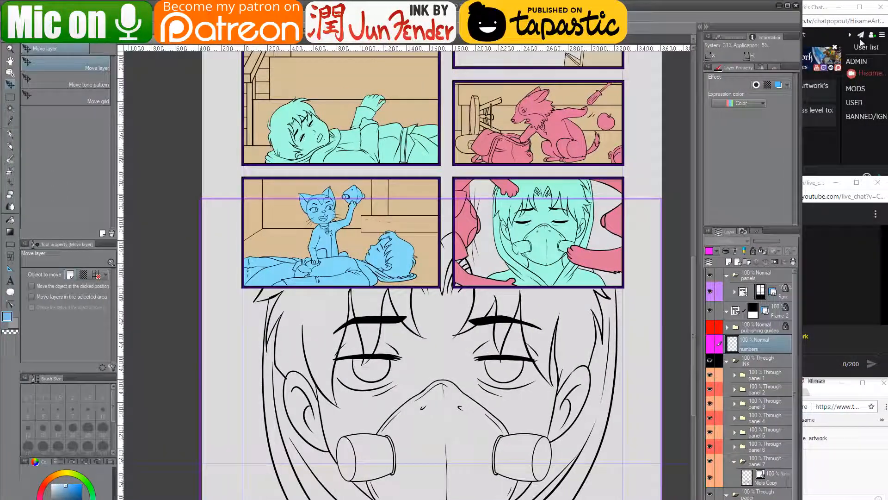
pyautogui.moveTo(803, 17); pyautogui.dragTo(727, 17)
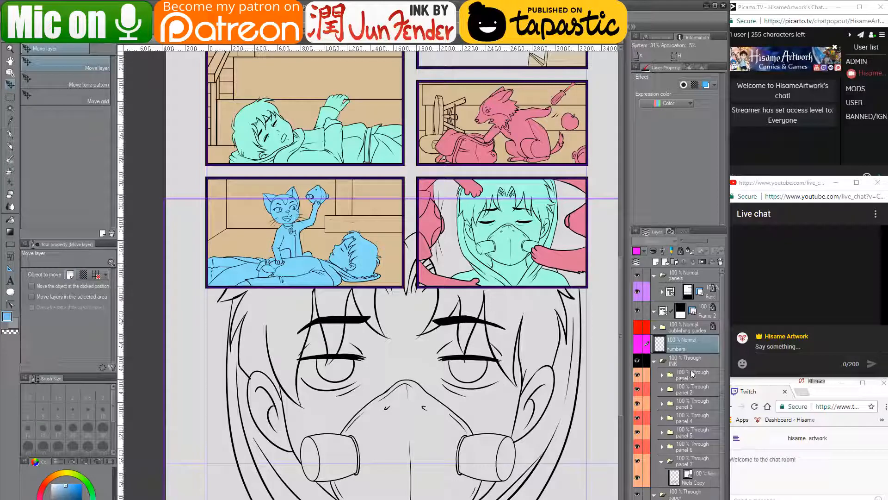
# - Add a new raster layer beneath the line art layer in the panel 7 folder and name it color
pyautogui.click(674, 477)
pyautogui.scroll(-1, 675, 477)
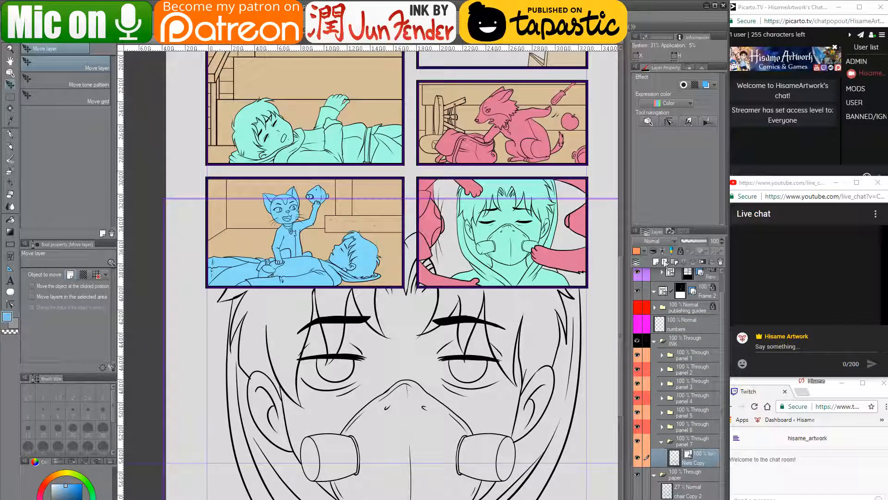
pyautogui.click(655, 262)
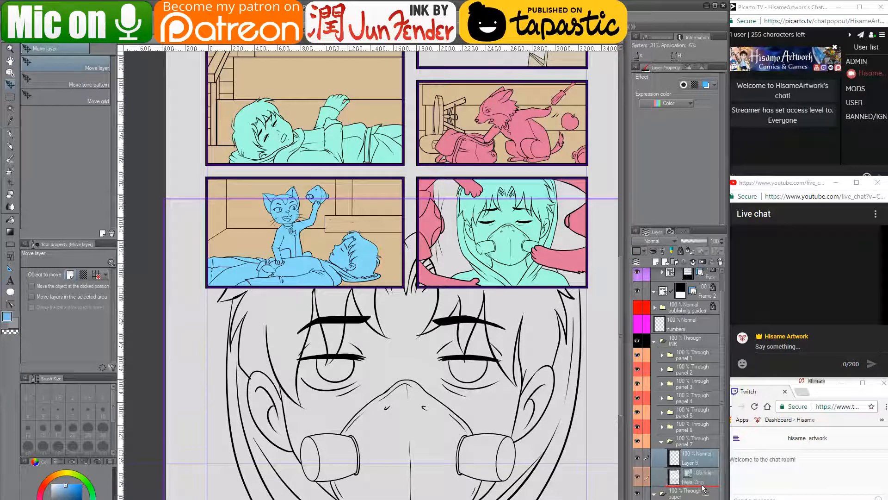
pyautogui.doubleClick(689, 481)
pyautogui.write('color')
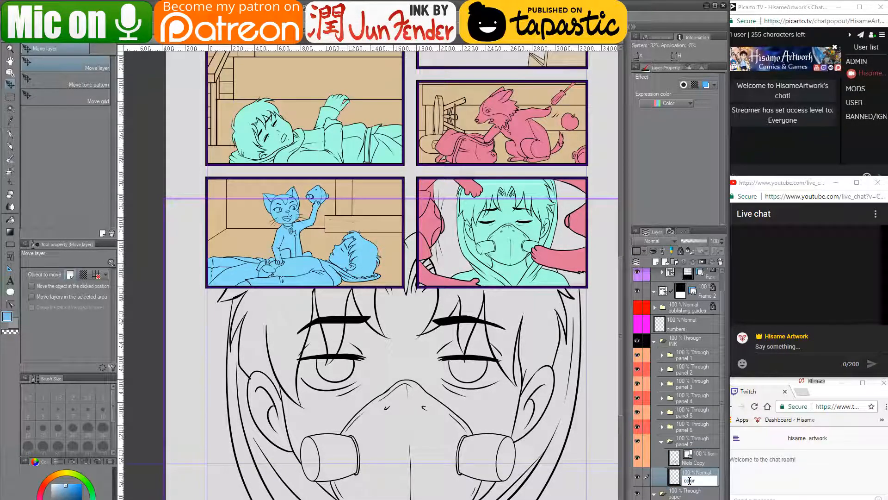
pyautogui.press('Return')
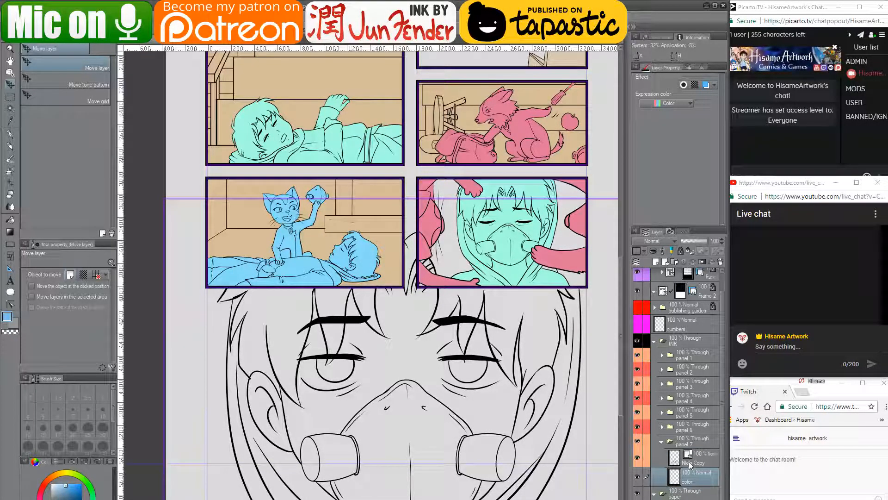
# - Rename panel 7's line art layer as ink
pyautogui.doubleClick(690, 461)
pyautogui.write('ink')
pyautogui.press('Return')
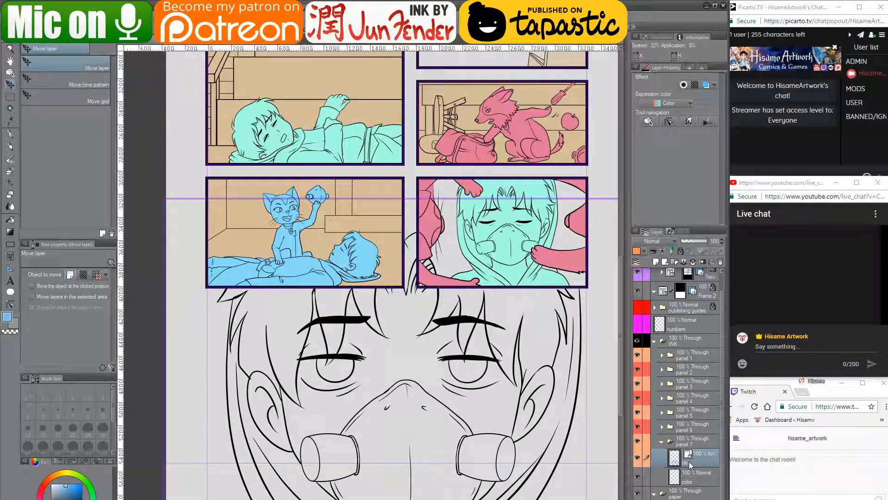
# - Ready the Fill tool set to refer only to the editing layer, check the ink layer's contents, and make the color layer active
pyautogui.click(690, 482)
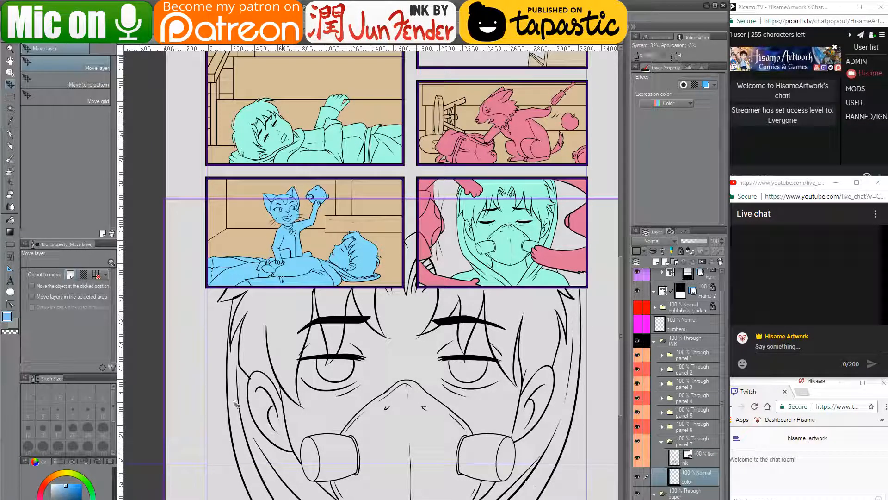
pyautogui.click(11, 220)
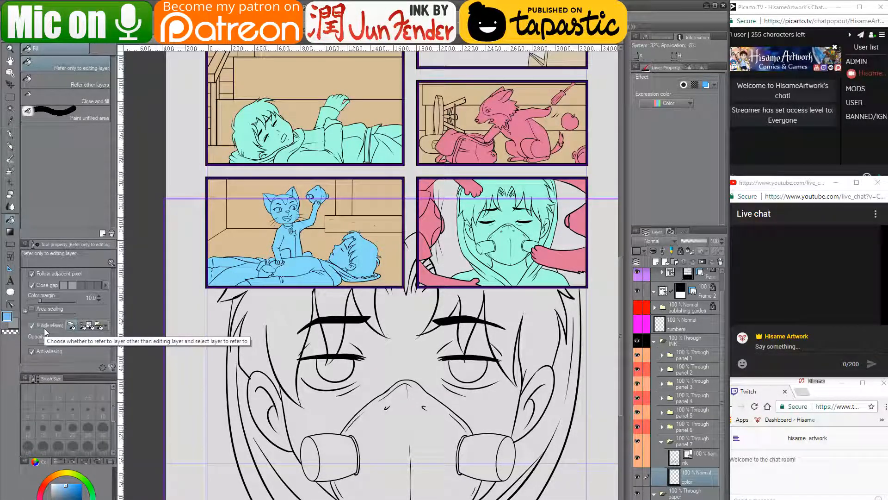
pyautogui.click(676, 460)
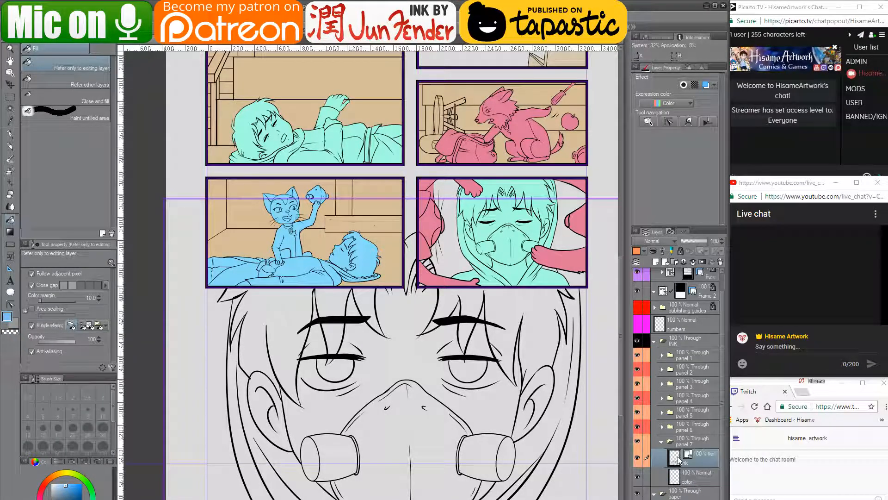
pyautogui.click(637, 457)
pyautogui.click(637, 457)
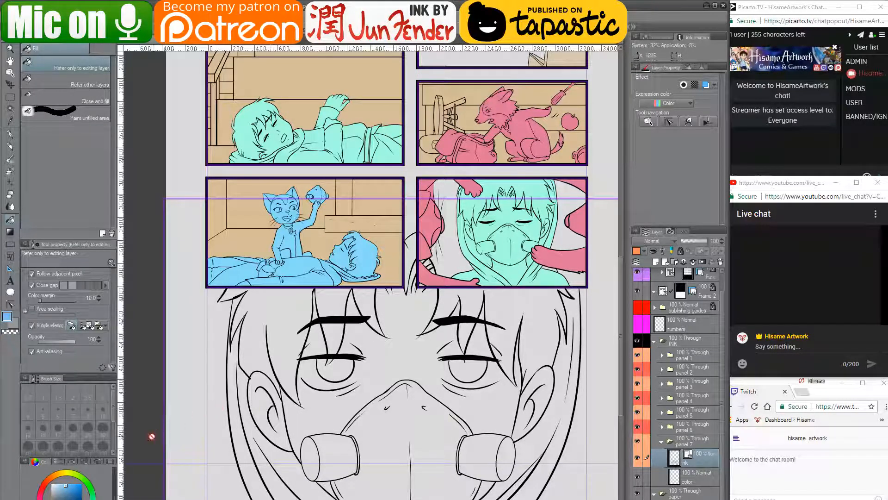
pyautogui.click(677, 485)
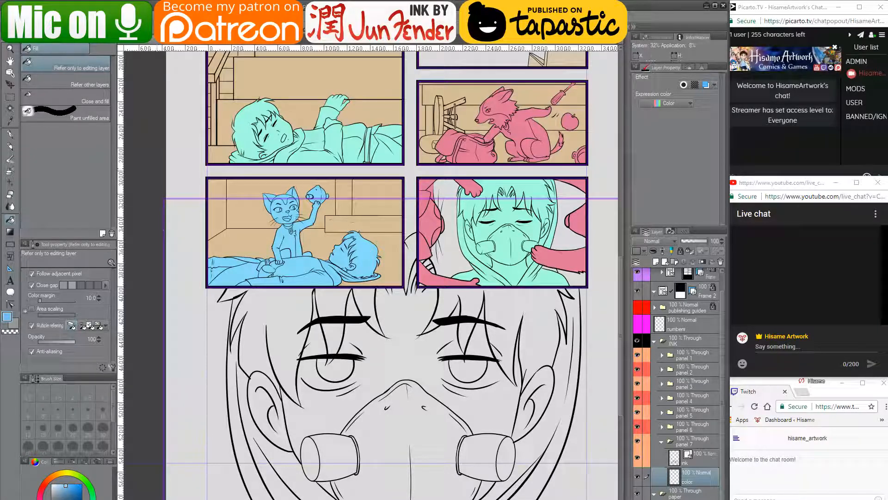
# - Sample the man's skin colour from page43-clip and apply it to the large face in panel 7 of page 44
pyautogui.hotkey('alt', 'Tab')
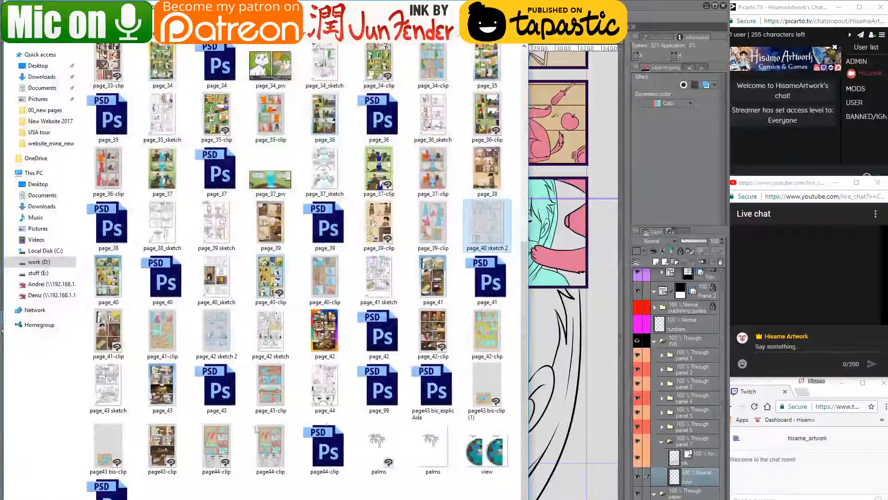
pyautogui.click(165, 442)
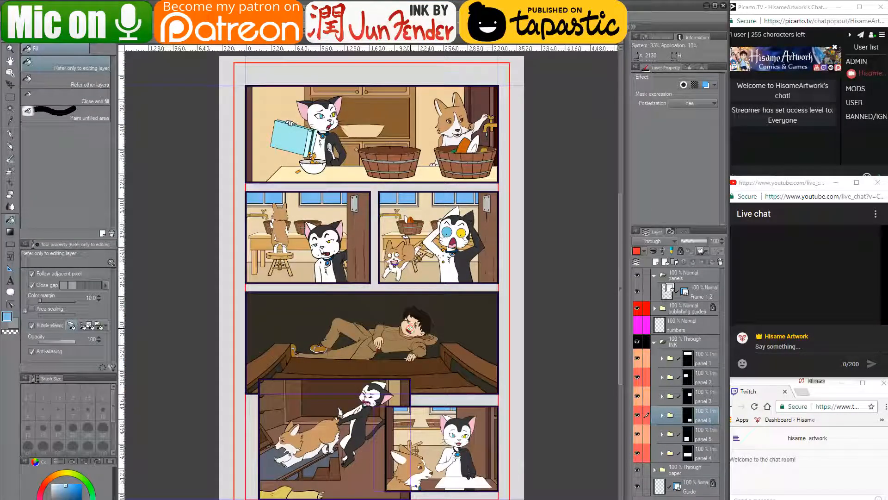
pyautogui.keyDown('alt'); pyautogui.click(415, 324); pyautogui.keyUp('alt')
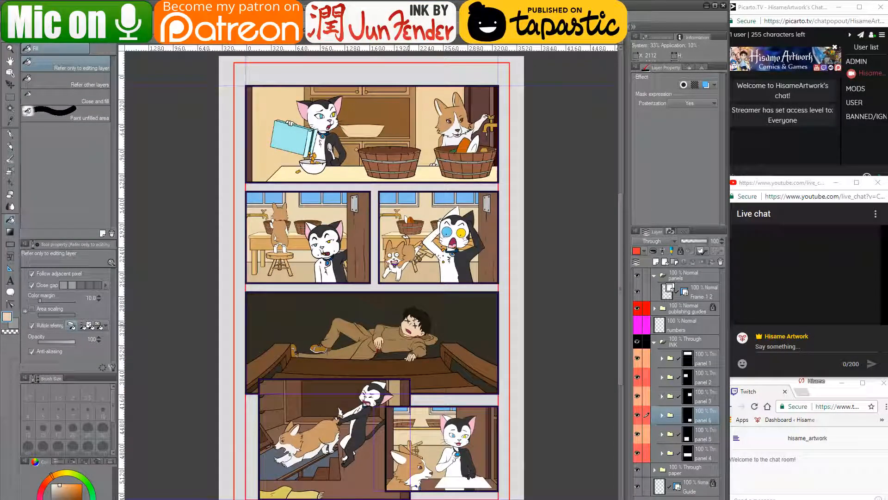
pyautogui.click(139, 41)
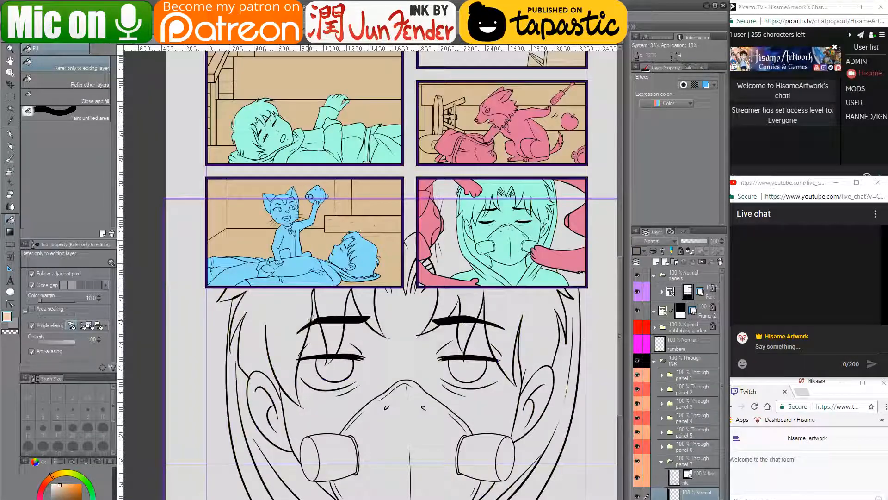
pyautogui.click(442, 386)
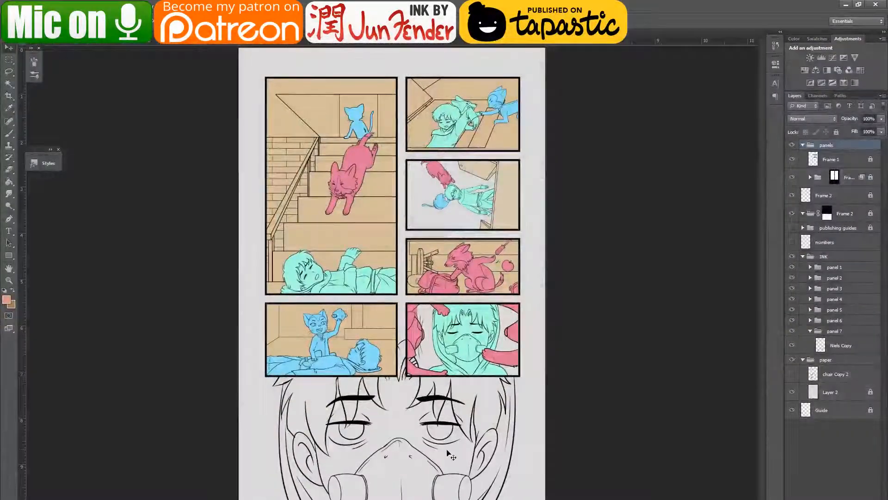
# - In Photoshop, add a new layer beneath the line art layer in the panel 7 group and name it color
pyautogui.keyDown('ctrl'); pyautogui.click(435, 403); pyautogui.keyUp('ctrl')
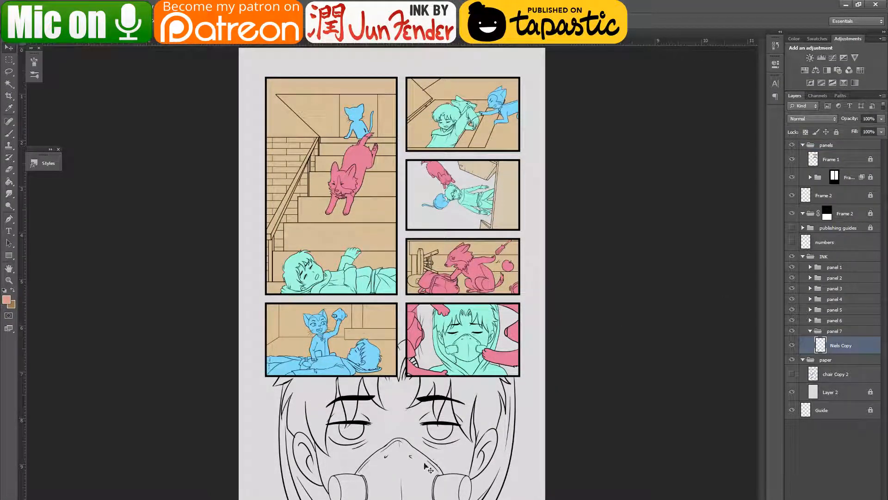
pyautogui.moveTo(399, 480); pyautogui.dragTo(587, 397)
pyautogui.moveTo(427, 414); pyautogui.dragTo(414, 346)
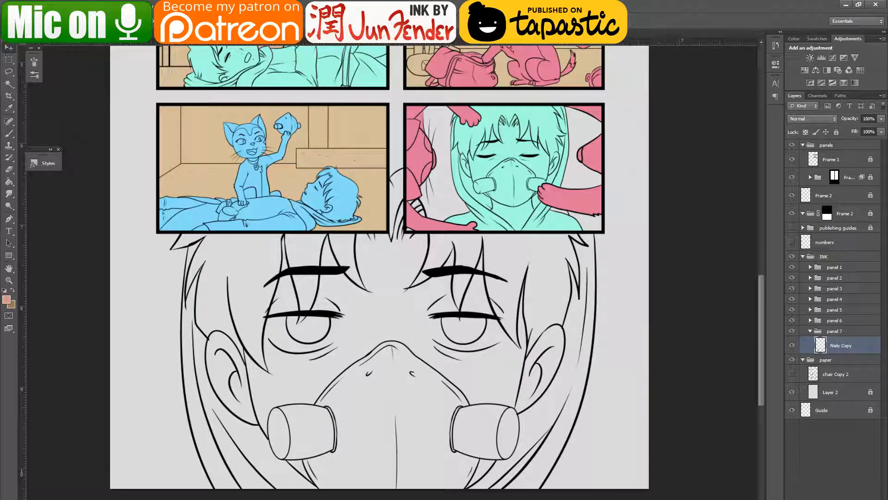
pyautogui.click(864, 498)
pyautogui.moveTo(855, 348); pyautogui.dragTo(851, 362)
pyautogui.doubleClick(841, 363)
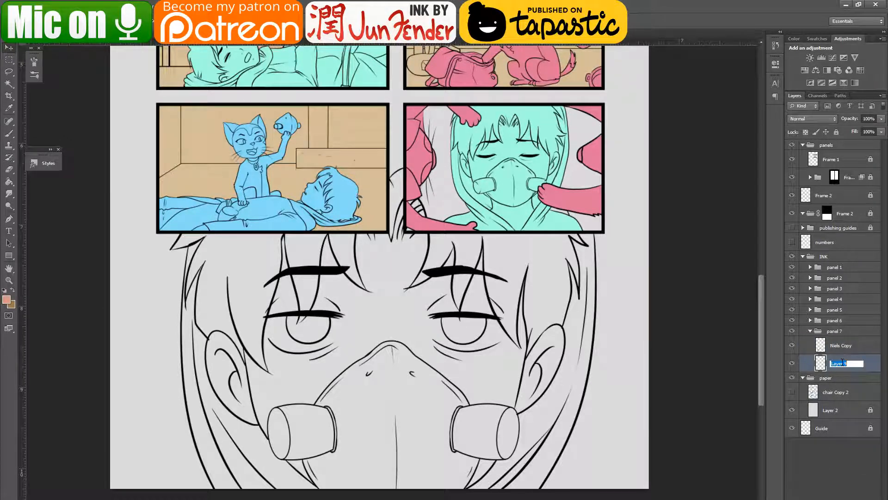
pyautogui.write('color')
pyautogui.press('Return')
# - Rename the panel 7 line art layer as ink and check its contents by hiding and showing it
pyautogui.click(856, 348)
pyautogui.doubleClick(856, 347)
pyautogui.write('ink')
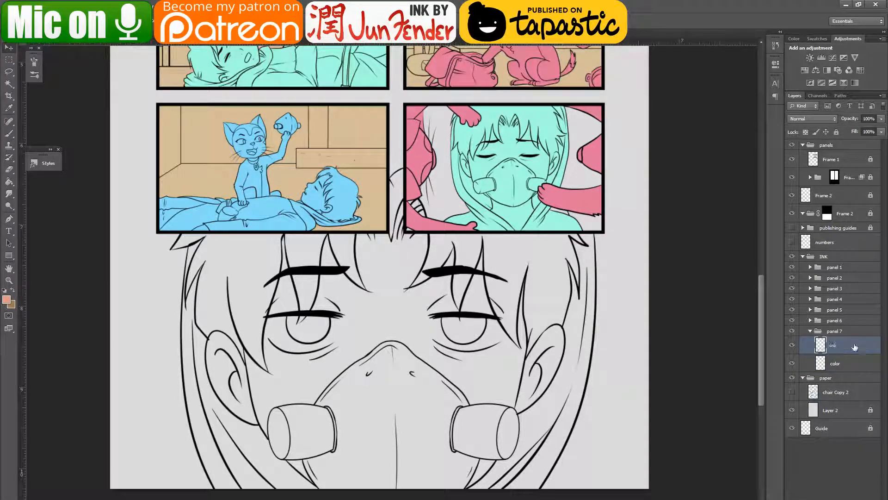
pyautogui.click(793, 346)
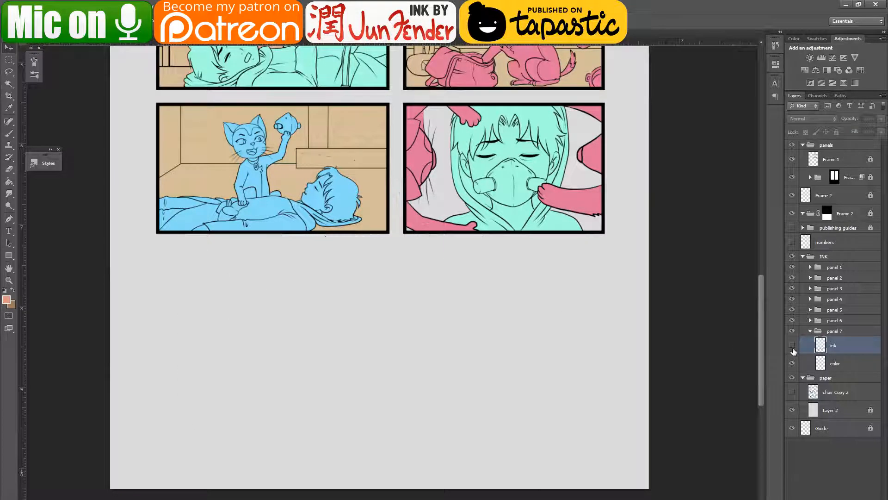
pyautogui.click(792, 347)
# - Try to enlarge the ink layer's face drawing with Free Transform
pyautogui.hotkey('ctrl', 't')
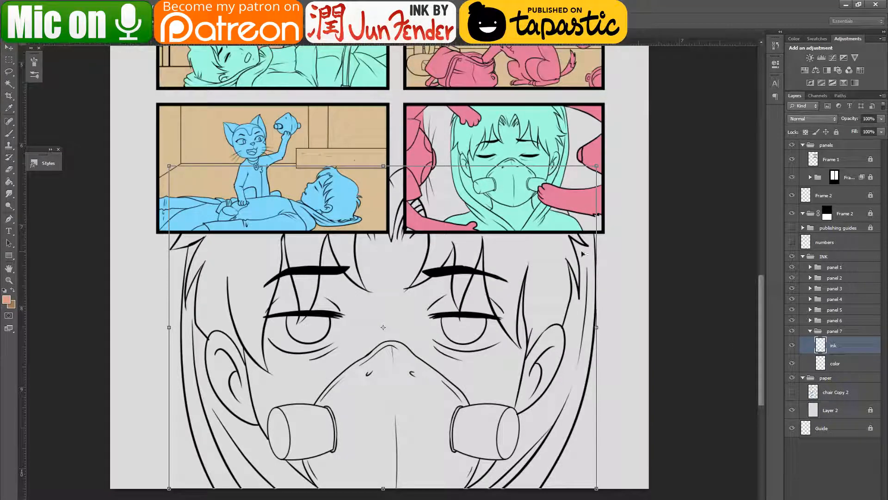
pyautogui.moveTo(597, 166)
pyautogui.mouseDown()
pyautogui.moveTo(722, 81)
pyautogui.moveTo(717, 74)
pyautogui.mouseUp()
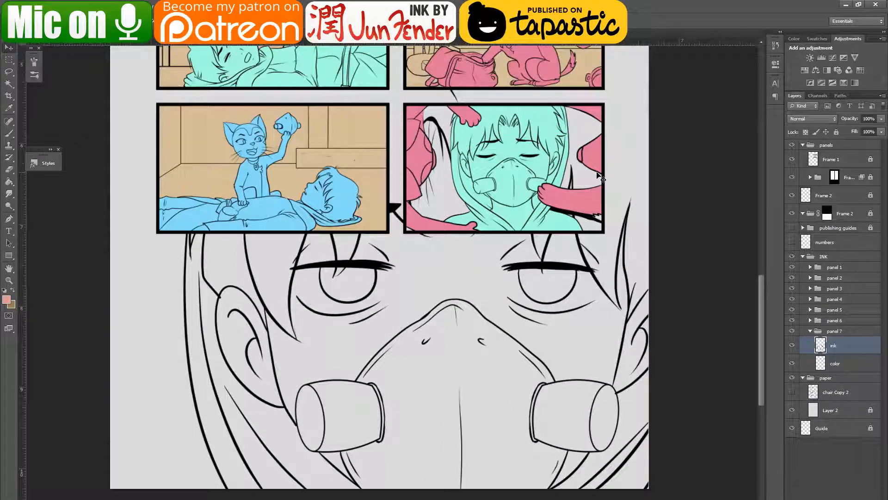
pyautogui.press('Escape')
# - Fill panel 7's color layer with the salmon foreground colour using the Paint Bucket tool
pyautogui.click(818, 363)
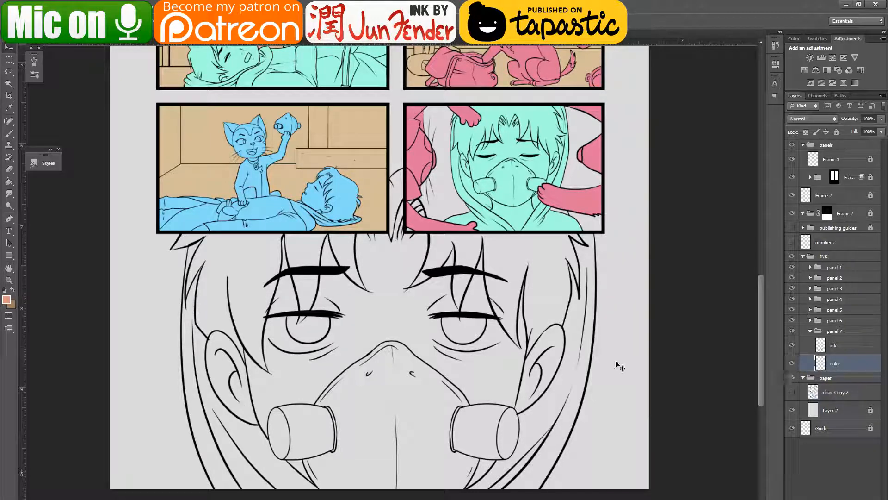
pyautogui.click(8, 181)
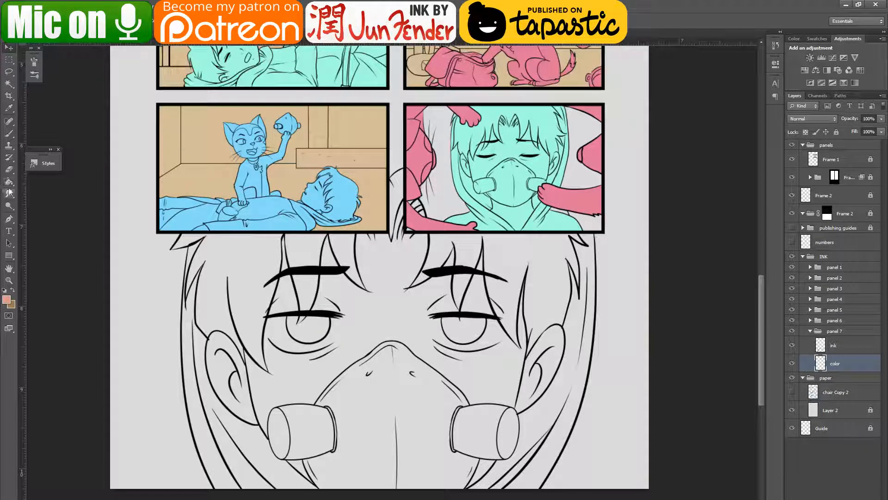
pyautogui.click(407, 321)
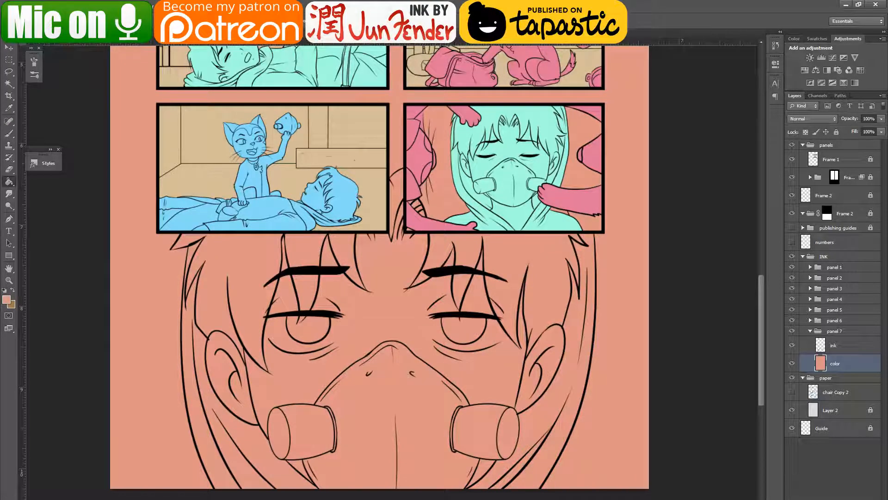
# - Check the recording in OBS and return to the comic page in Photoshop
pyautogui.hotkey('alt', 'Tab')
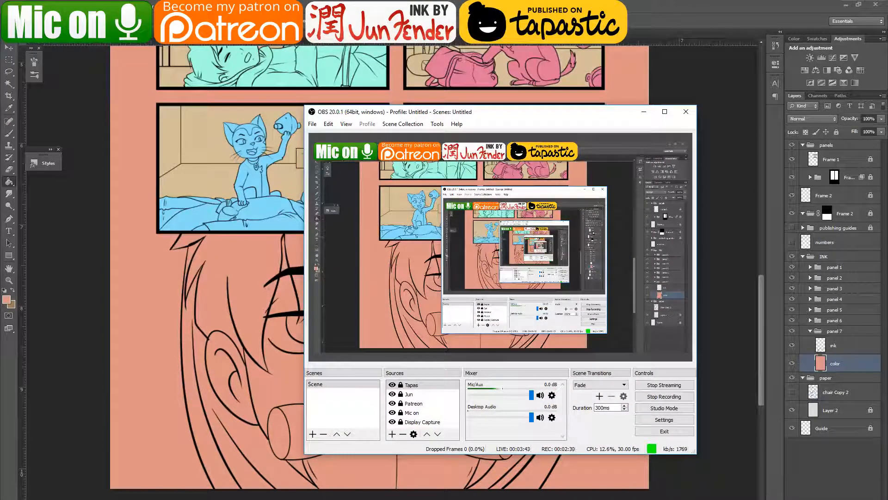
pyautogui.hotkey('alt', 'Tab')
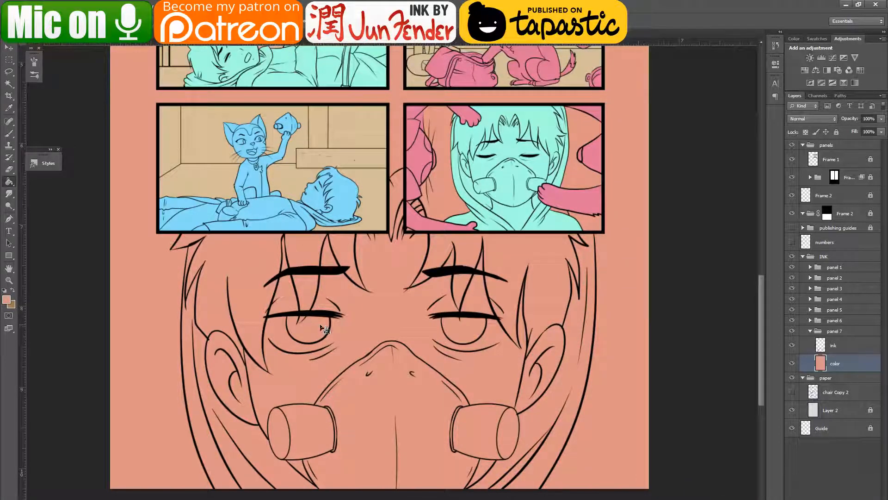
# - Undo the full-canvas fill, select the ink layer's open background with the Magic Wand, and fill it salmon on the color layer
pyautogui.hotkey('ctrl', 'z')
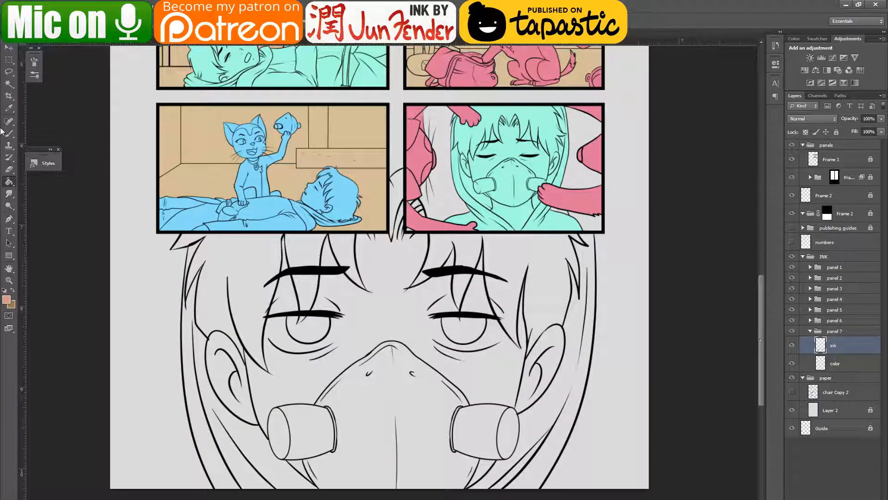
pyautogui.click(9, 83)
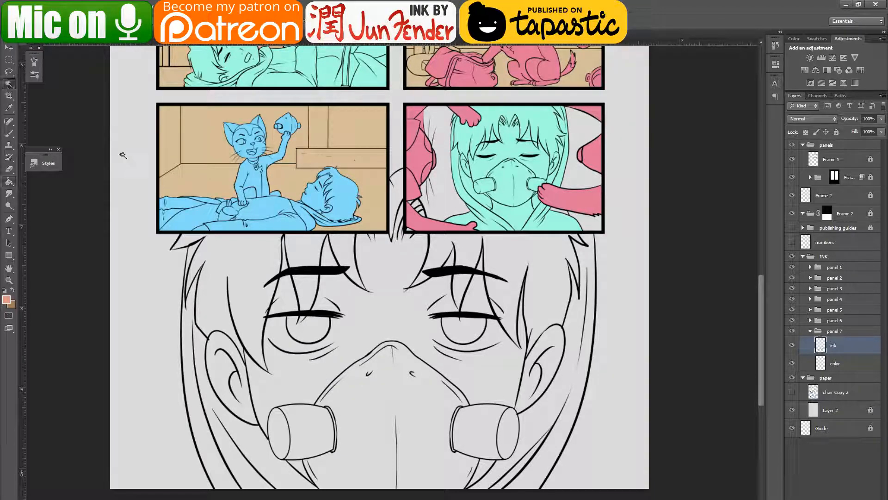
pyautogui.click(353, 315)
pyautogui.click(842, 364)
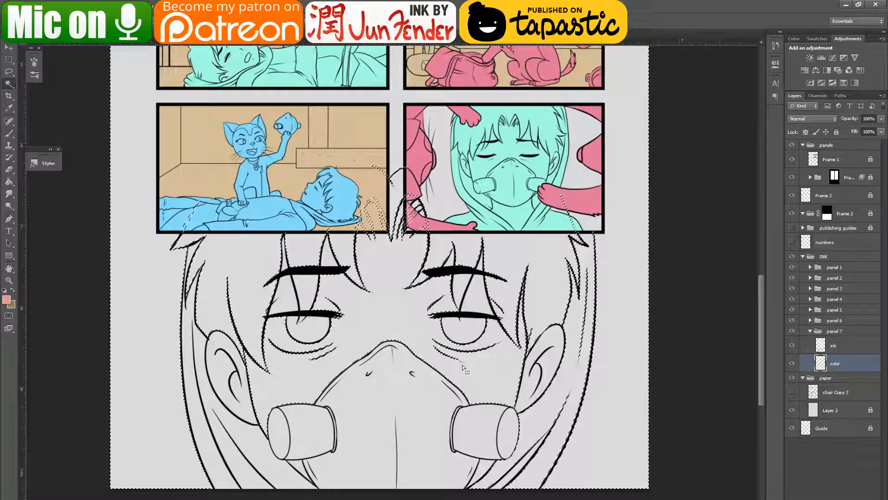
pyautogui.press('g')
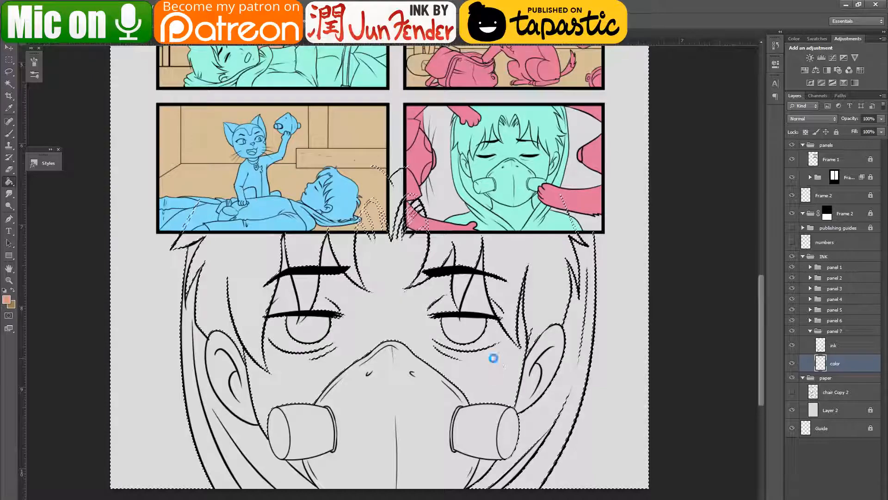
pyautogui.click(494, 358)
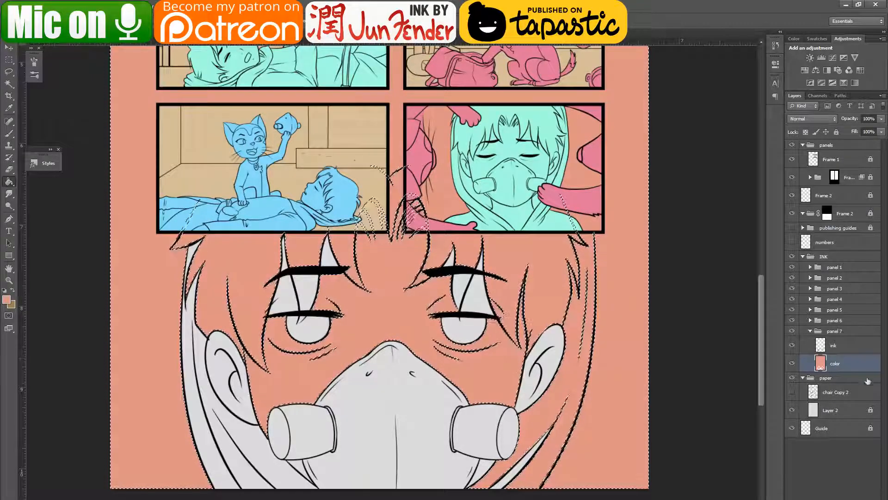
pyautogui.hotkey('ctrl', 'd')
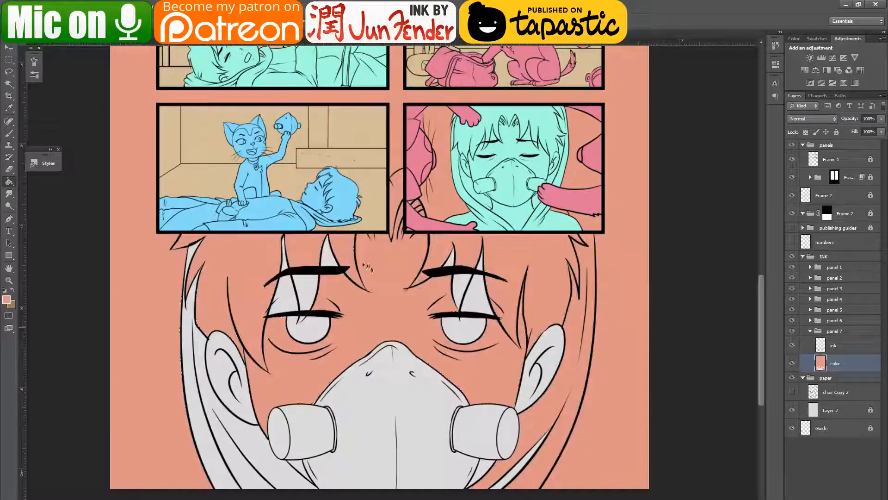
# - Undo the salmon background fill, make the ink layer active and clear the selection
pyautogui.hotkey('ctrl', 'alt', 'z')
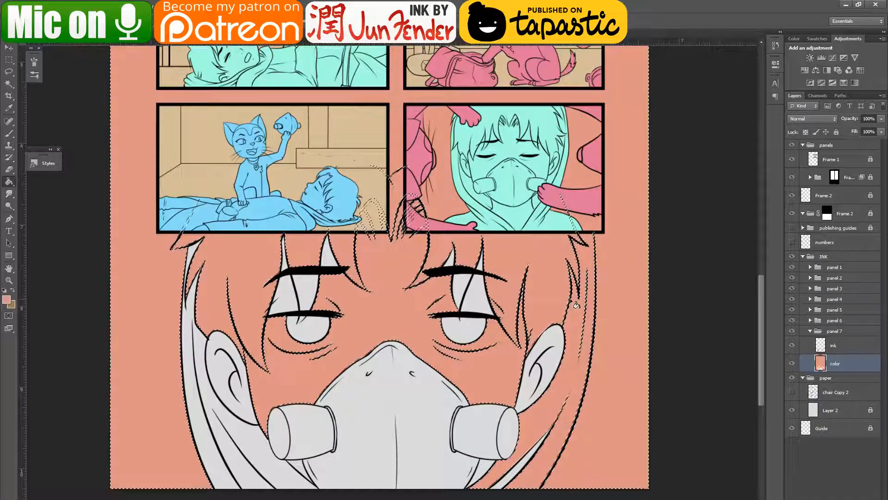
pyautogui.hotkey('ctrl', 'alt', 'z')
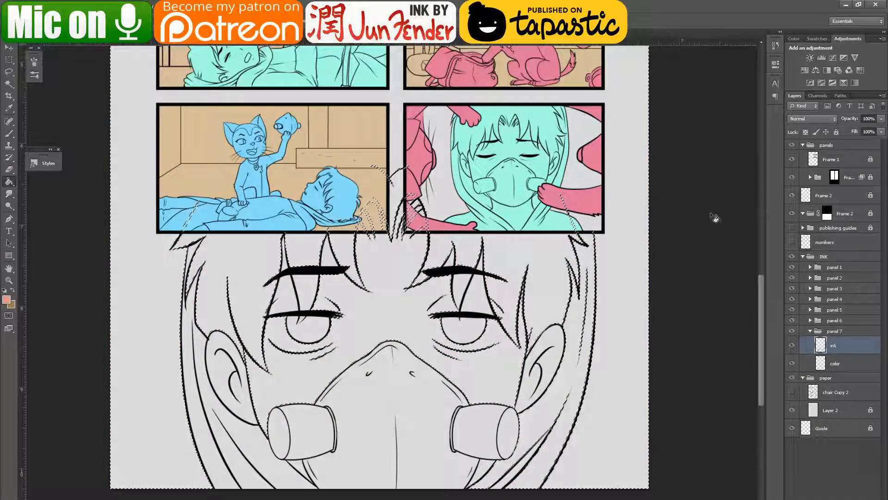
pyautogui.click(845, 363)
pyautogui.click(846, 350)
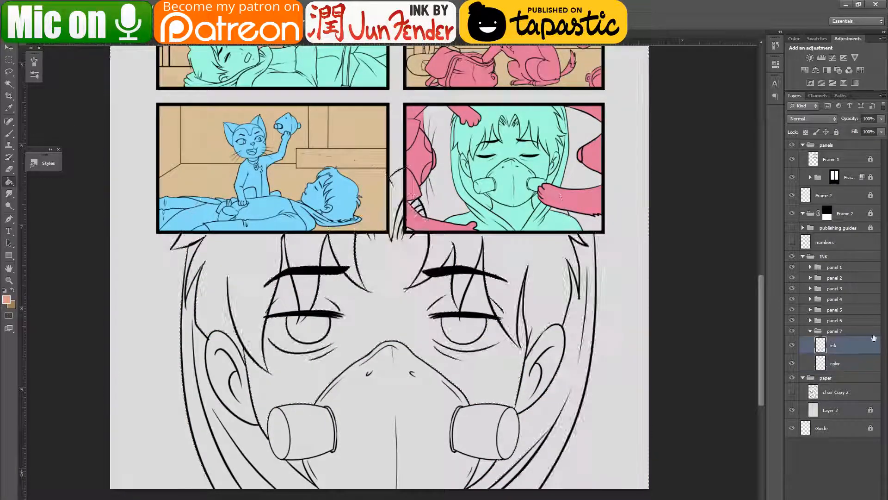
pyautogui.hotkey('ctrl', 'd')
# - Select the face's right-hand ear from the ink layer with the Magic Wand and fill it salmon on the color layer
pyautogui.click(9, 84)
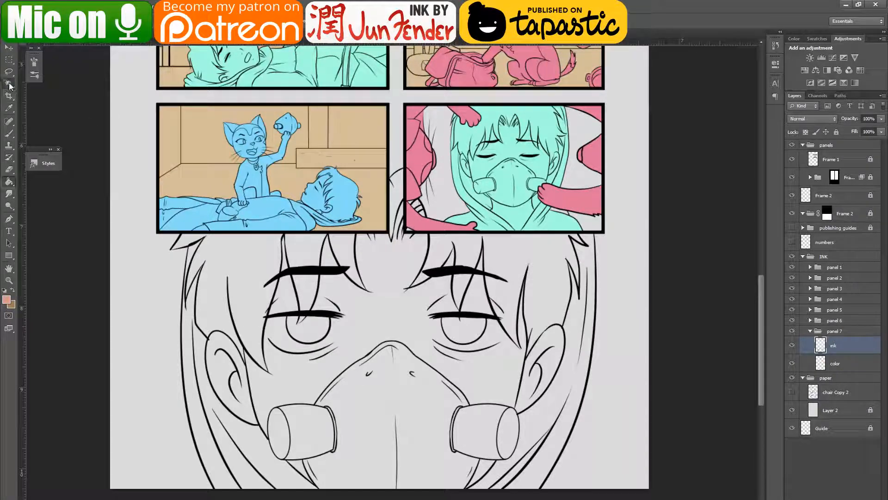
pyautogui.click(551, 359)
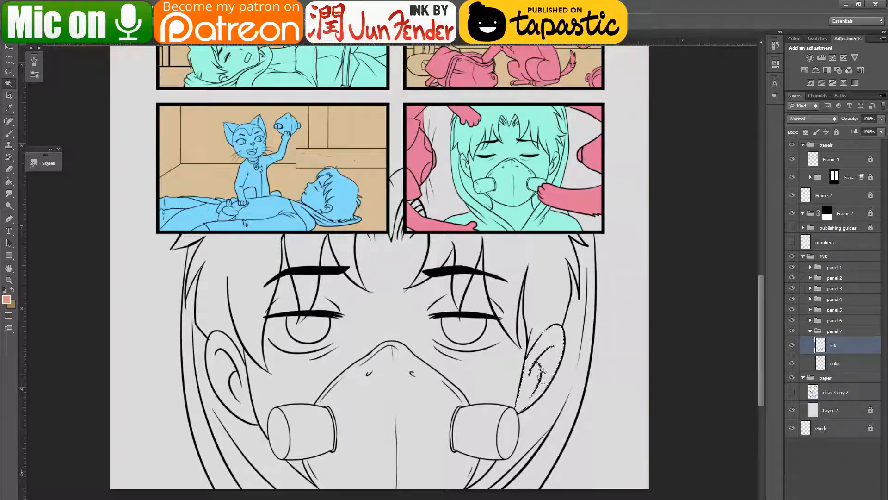
pyautogui.click(825, 364)
pyautogui.press('g')
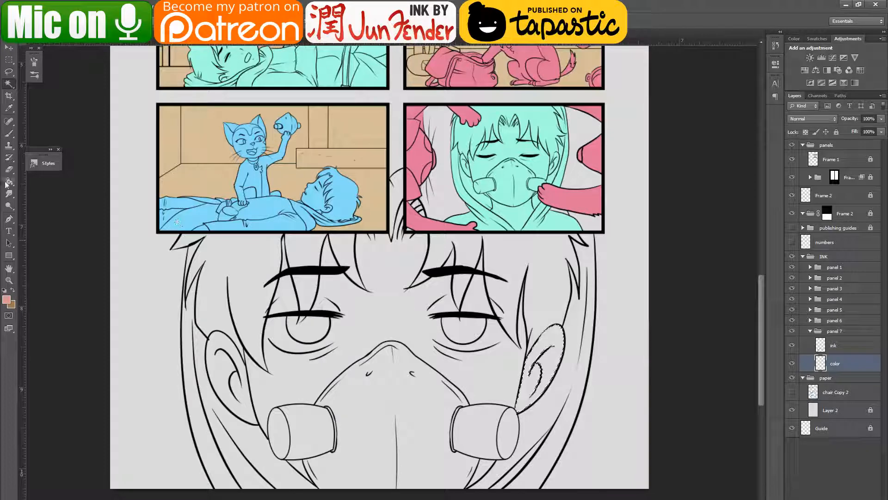
pyautogui.click(546, 359)
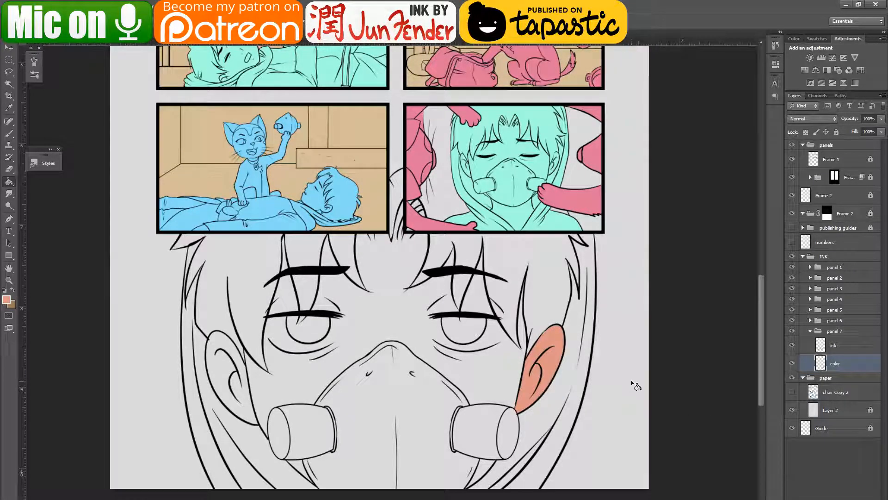
# - Set the foreground colour to light pink ffd1c7, undo the salmon ear fill and refill the ear selection on the color layer
pyautogui.click(6, 299)
pyautogui.click(600, 330)
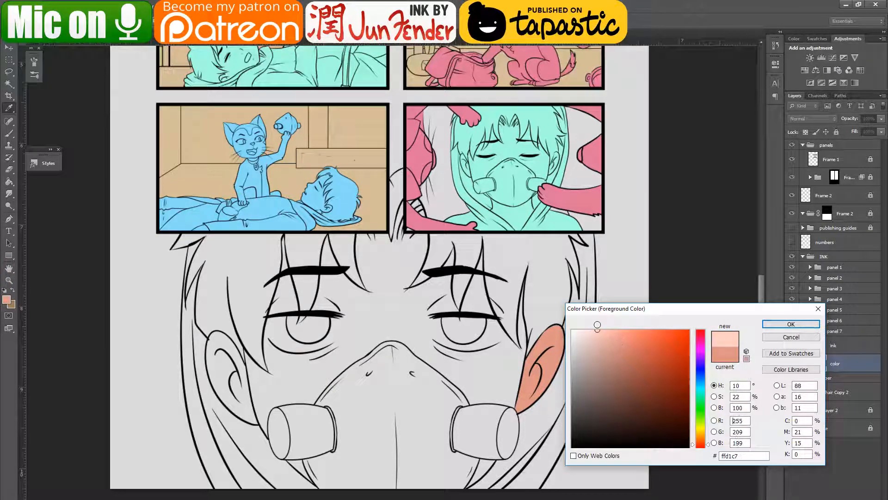
pyautogui.click(791, 324)
pyautogui.press('g')
pyautogui.hotkey('ctrl', 'alt', 'z')
pyautogui.hotkey('ctrl', 'alt', 'z')
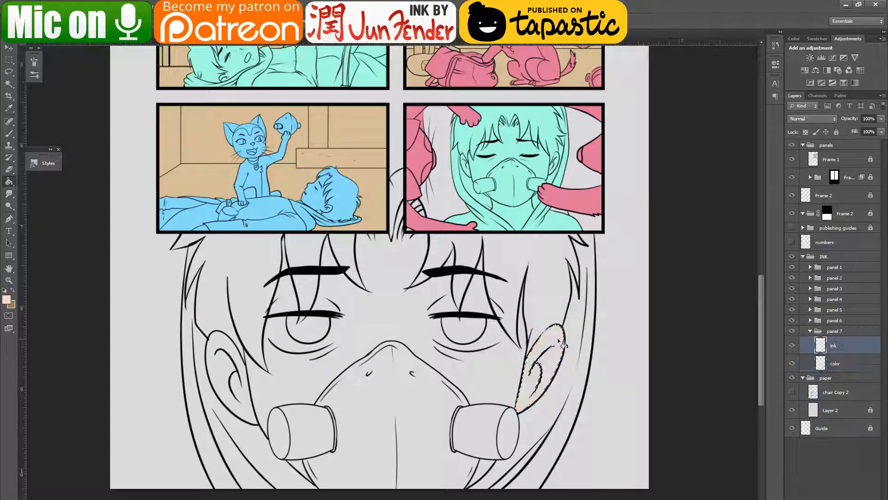
pyautogui.click(858, 365)
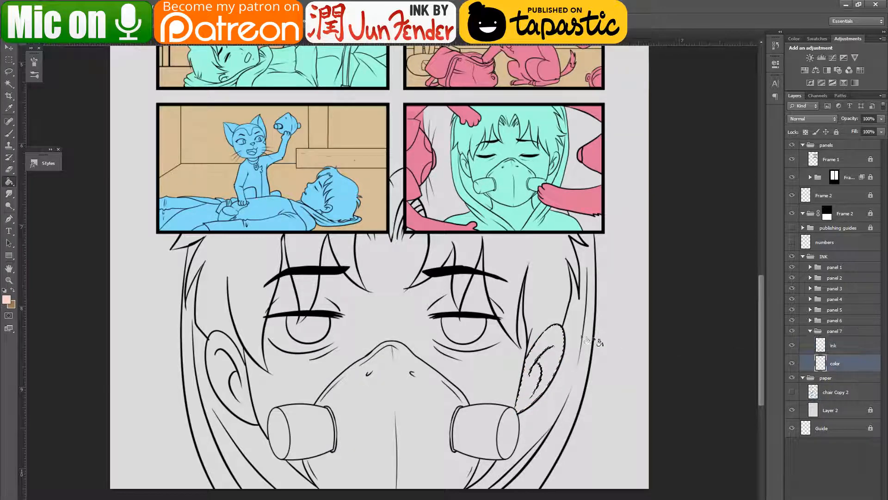
pyautogui.click(559, 341)
pyautogui.hotkey('ctrl', 'd')
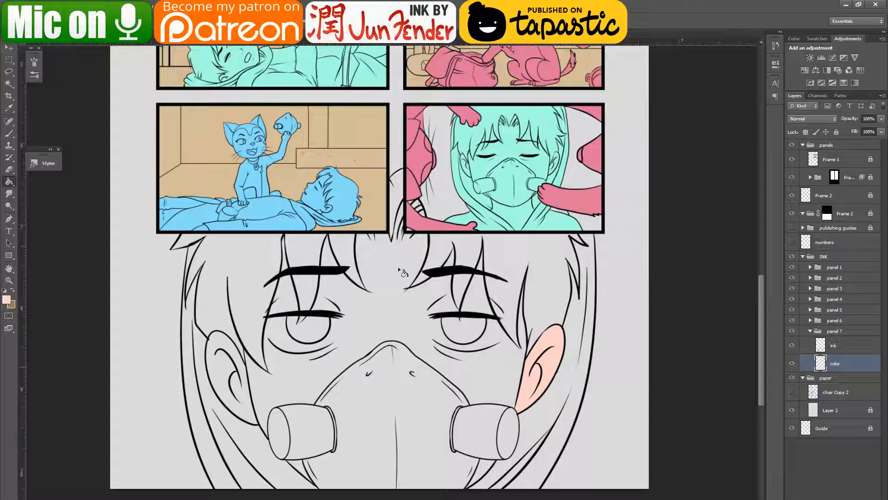
# - Duplicate panel 7's ink layer and delete the existing color layer
pyautogui.click(836, 347)
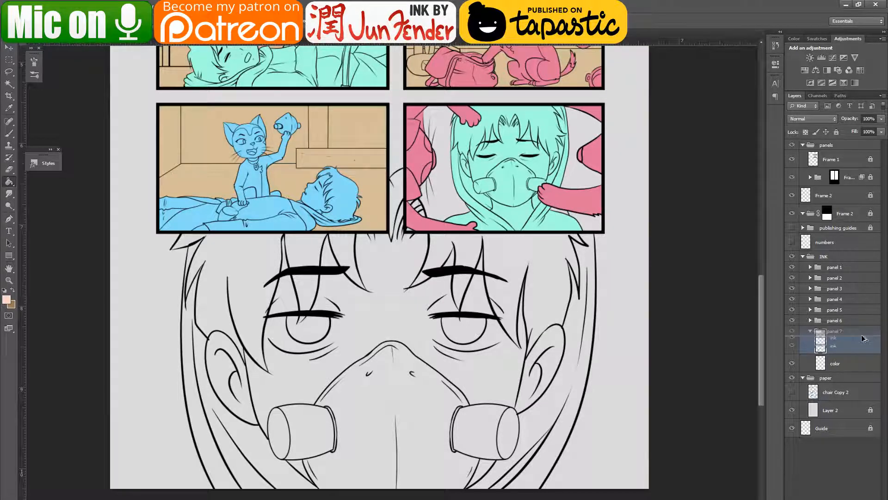
pyautogui.hotkey('ctrl', 'j')
pyautogui.click(855, 381)
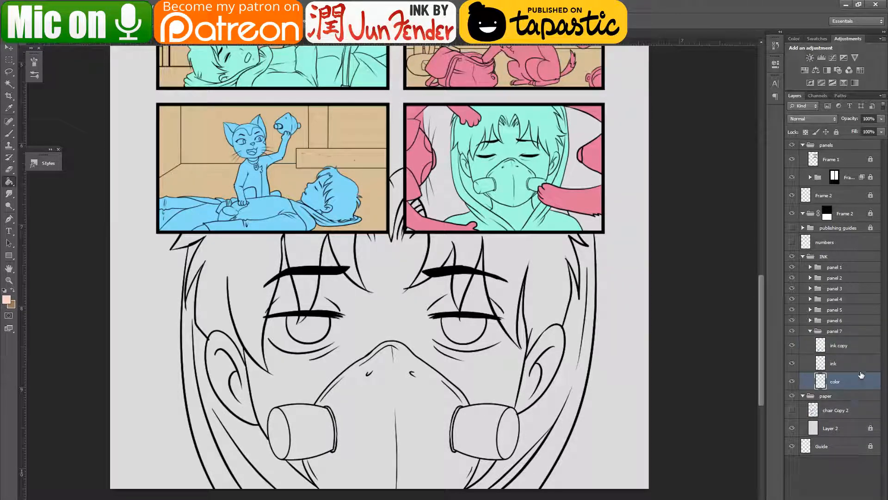
pyautogui.press('Delete')
# - Move the ink copy layer beneath the ink layer and rename it color
pyautogui.moveTo(849, 344); pyautogui.dragTo(843, 365)
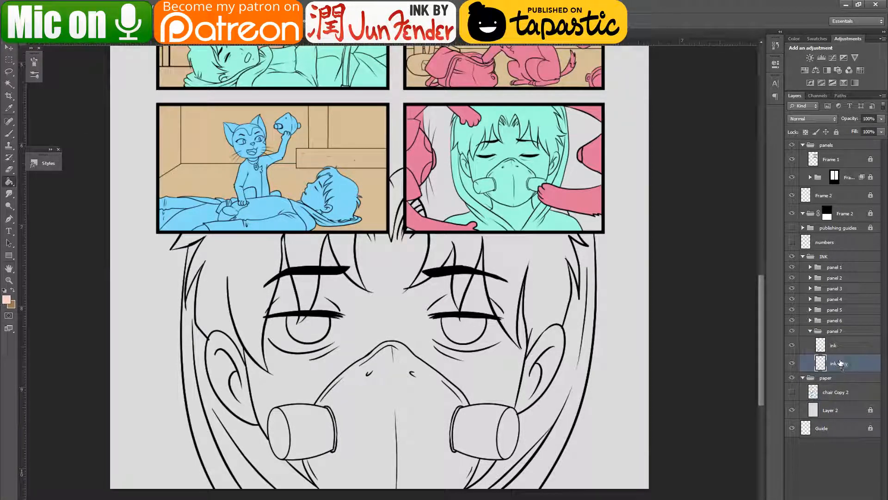
pyautogui.doubleClick(841, 363)
pyautogui.write('color')
pyautogui.press('Return')
# - Fill both ears with light pink and the breathing mask's body with grey a1a1a1 on the color layer
pyautogui.click(559, 359)
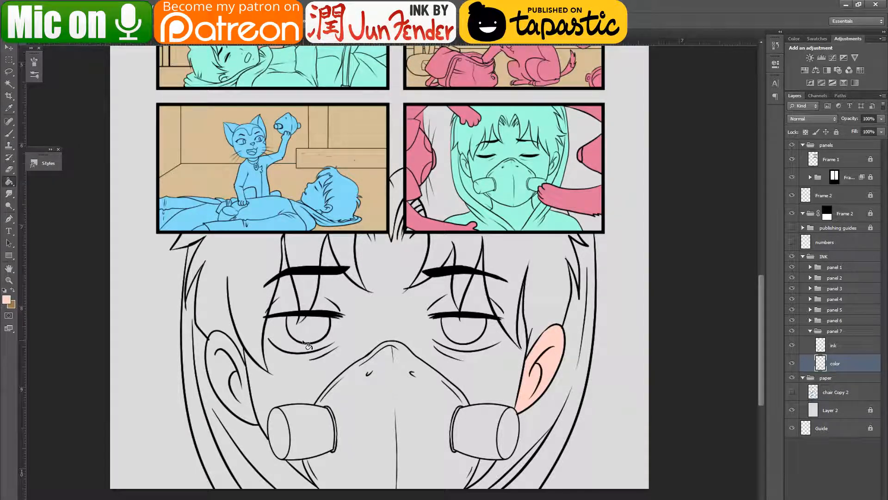
pyautogui.click(231, 376)
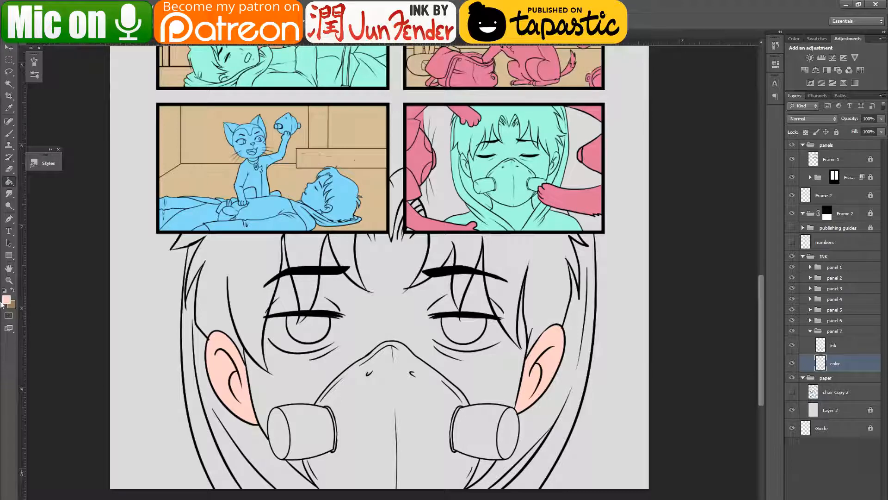
pyautogui.click(6, 300)
pyautogui.click(572, 371)
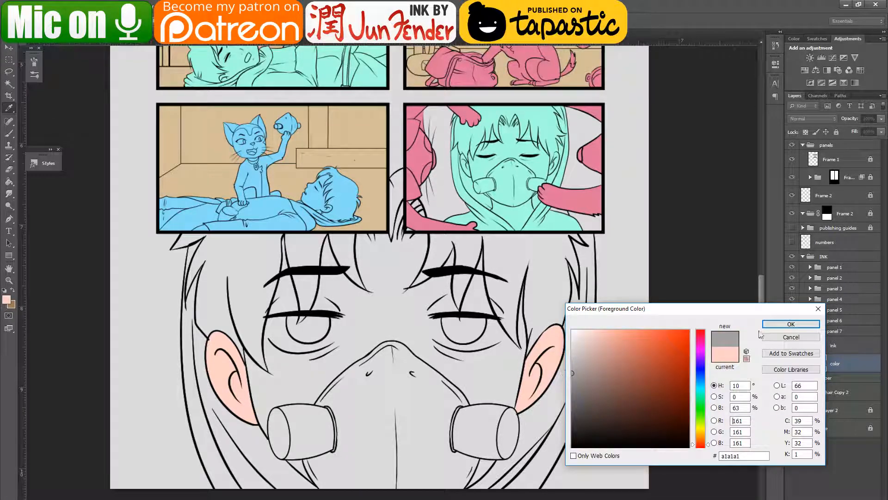
pyautogui.click(792, 323)
pyautogui.click(421, 451)
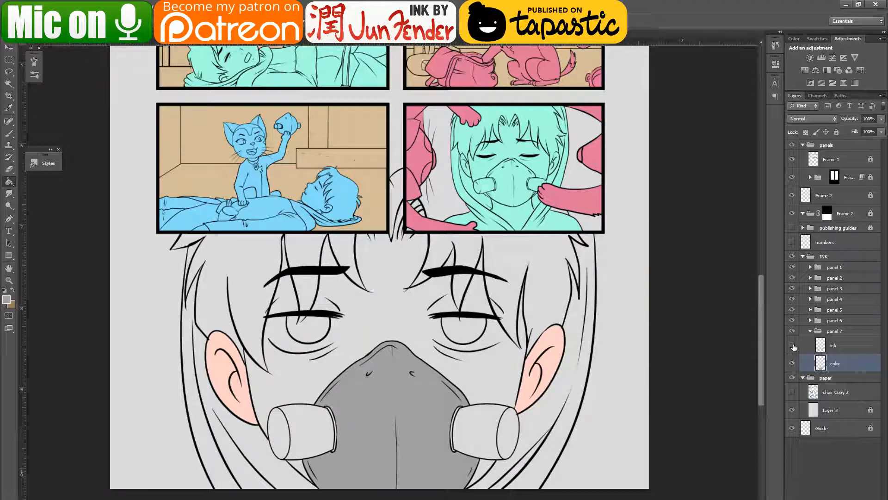
# - Compare panel 7's ink and color layers by hiding and showing the ink, finishing on the color layer
pyautogui.click(825, 346)
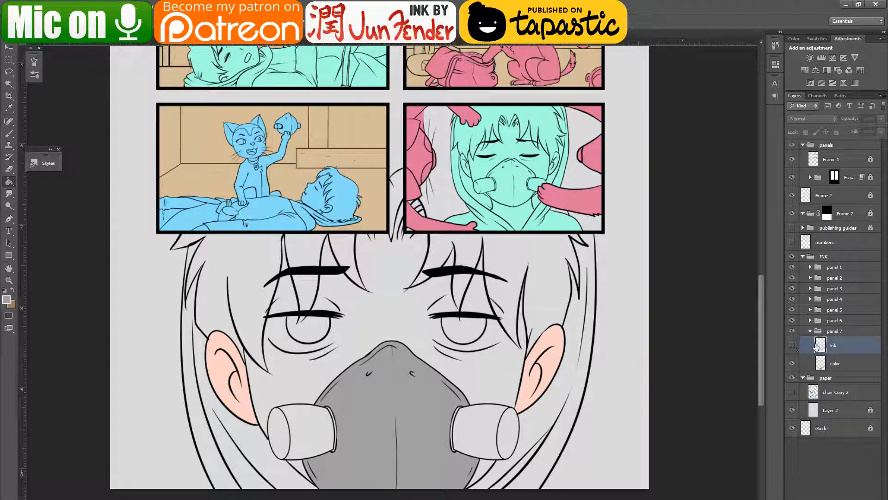
pyautogui.click(792, 348)
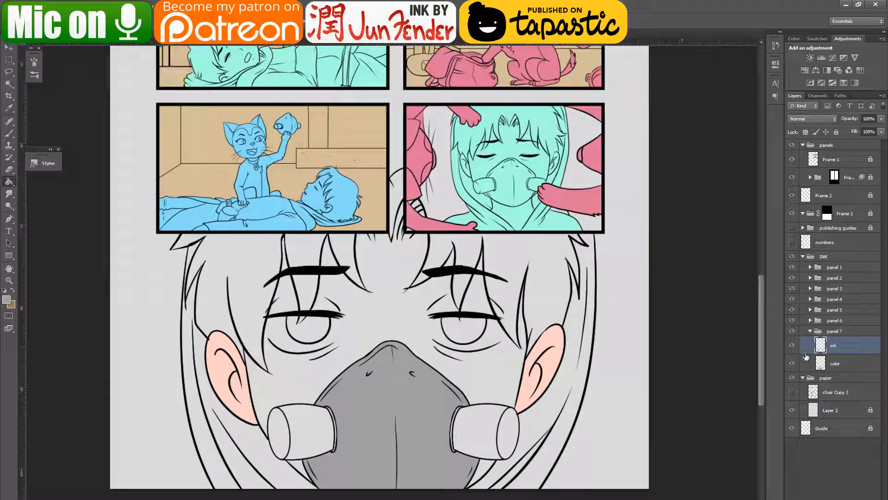
pyautogui.click(821, 365)
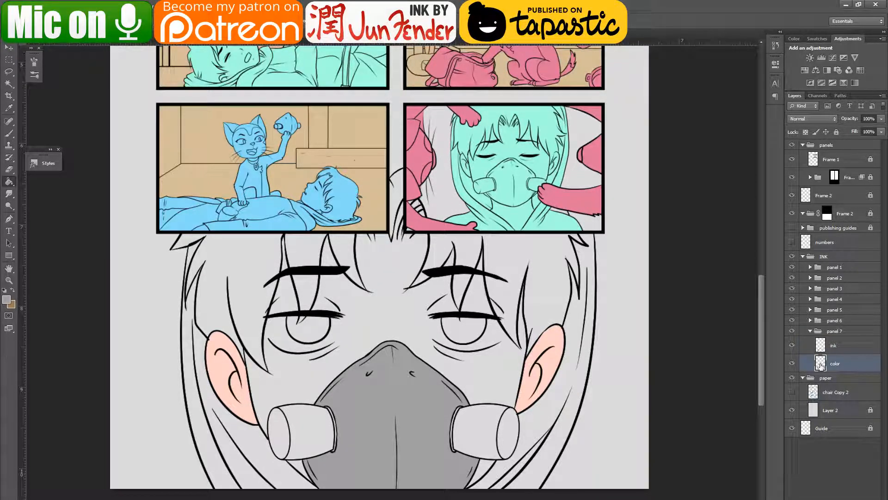
pyautogui.click(823, 343)
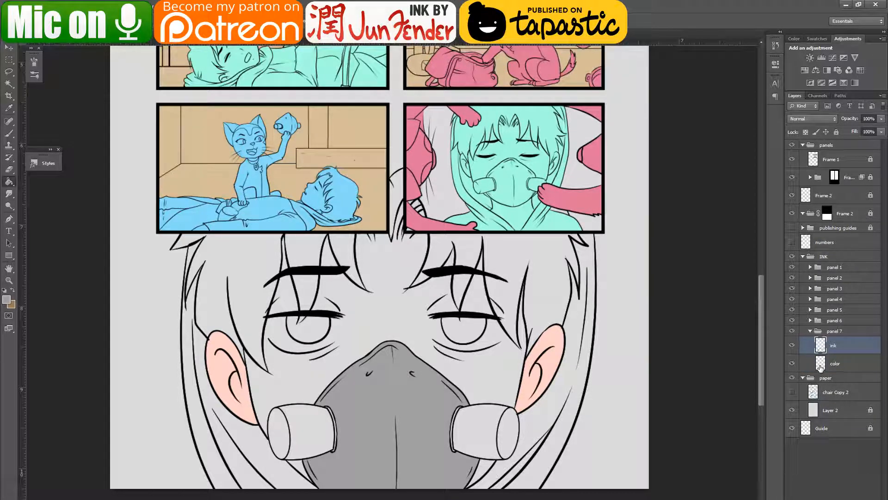
pyautogui.click(821, 367)
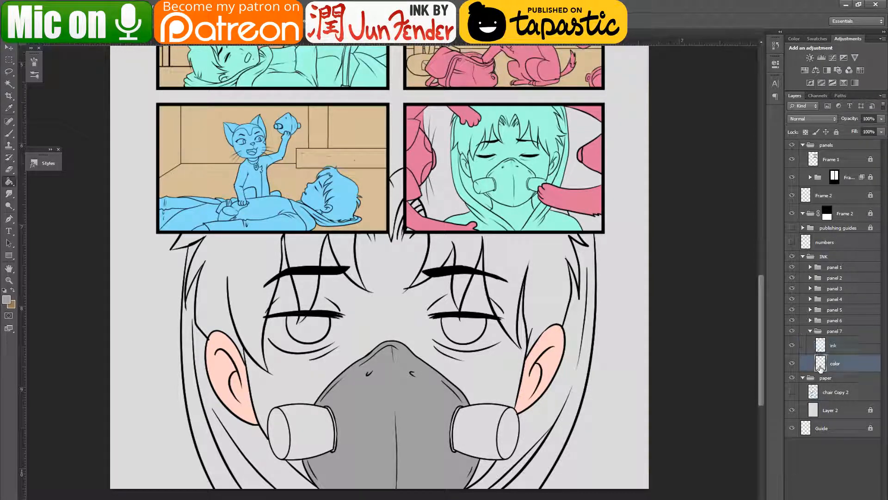
# - Paint grey with the Brush over the inner ends of both mask filters on the color layer
pyautogui.click(8, 135)
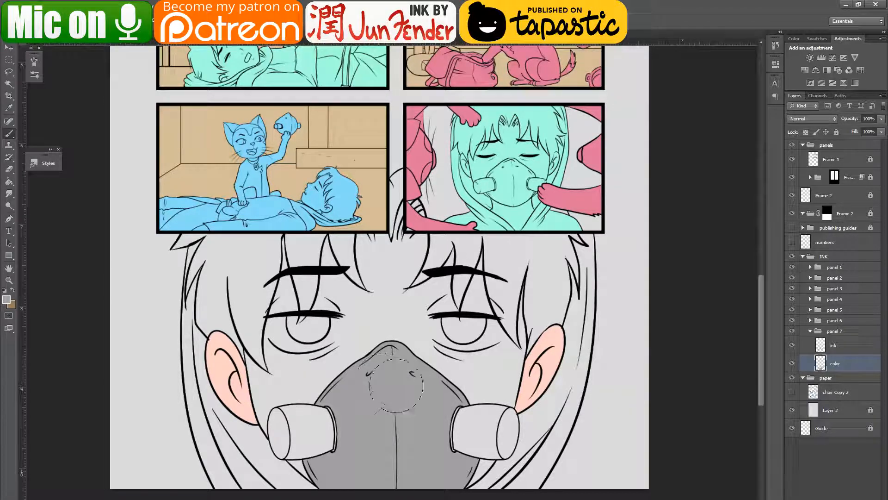
pyautogui.moveTo(331, 415); pyautogui.dragTo(331, 446)
pyautogui.moveTo(458, 414); pyautogui.dragTo(456, 432)
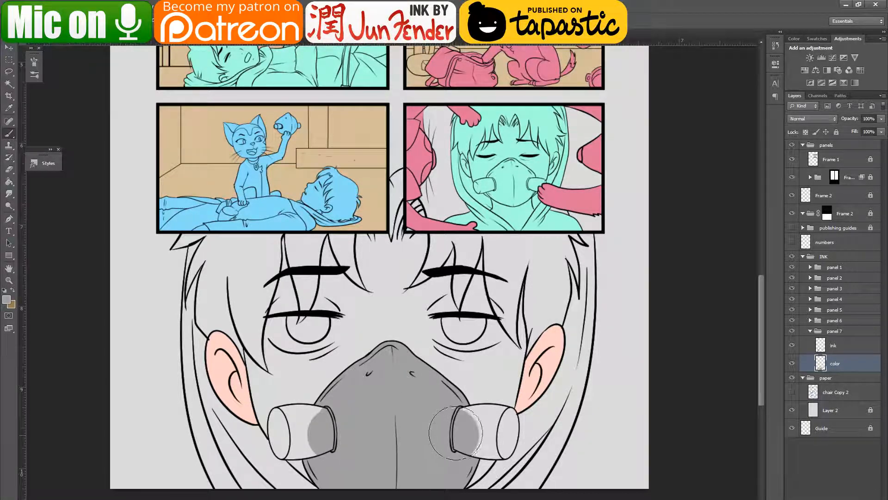
# - Hide the ink layer, dab grey over the color layer's line along the mask's right-hand edge, and show the ink again
pyautogui.click(791, 346)
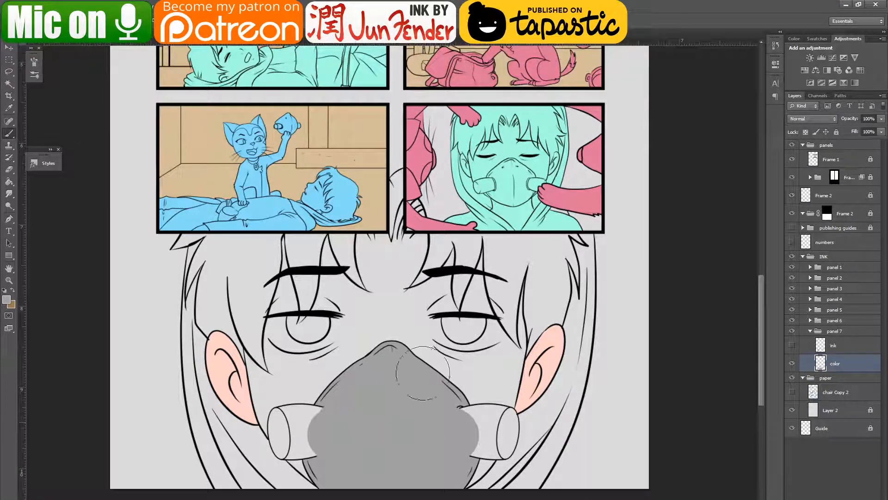
pyautogui.click(437, 404)
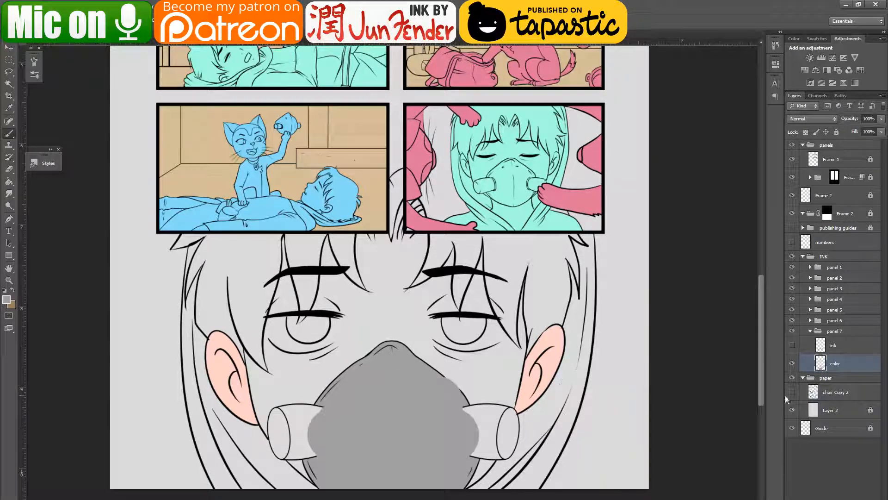
pyautogui.click(791, 345)
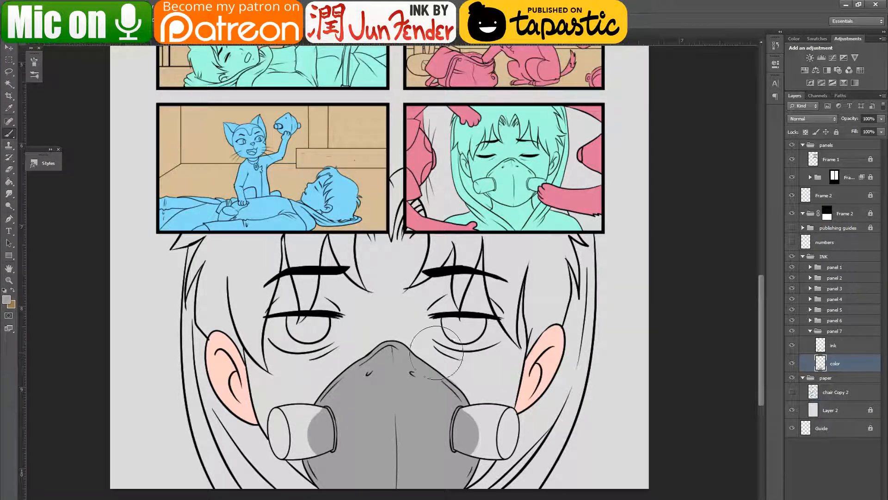
pyautogui.moveTo(462, 191); pyautogui.dragTo(458, 205)
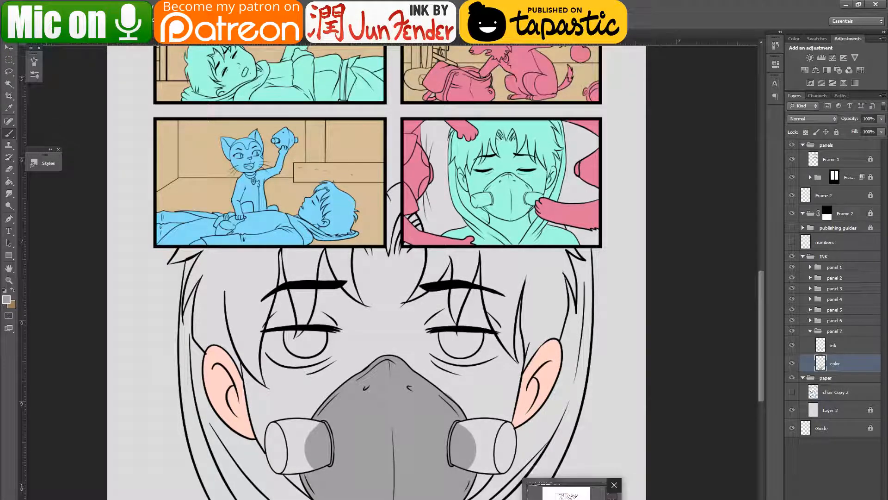
# - Switch to the Illustrator document with the page 44 rough sketch and select the sketch image
pyautogui.click(568, 494)
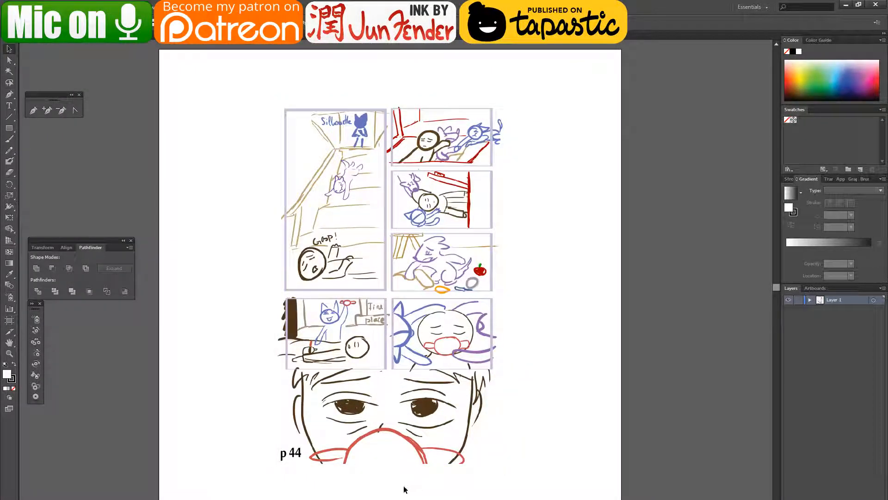
pyautogui.scroll(3, 402, 486)
pyautogui.scroll(-3, 392, 479)
pyautogui.click(436, 383)
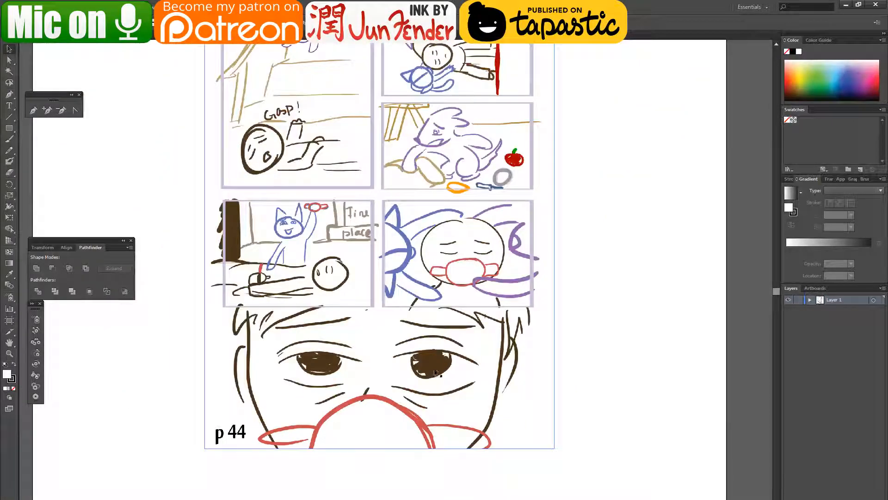
pyautogui.moveTo(423, 246); pyautogui.dragTo(425, 277)
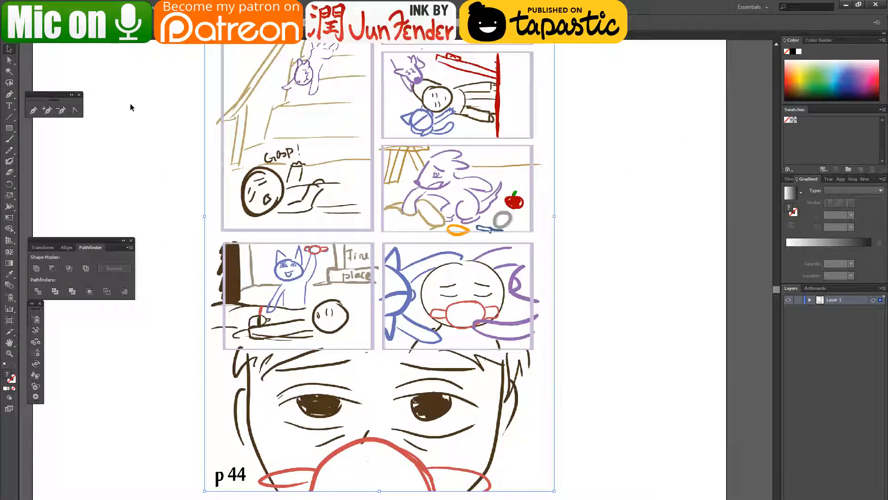
pyautogui.moveTo(251, 203); pyautogui.dragTo(264, 213)
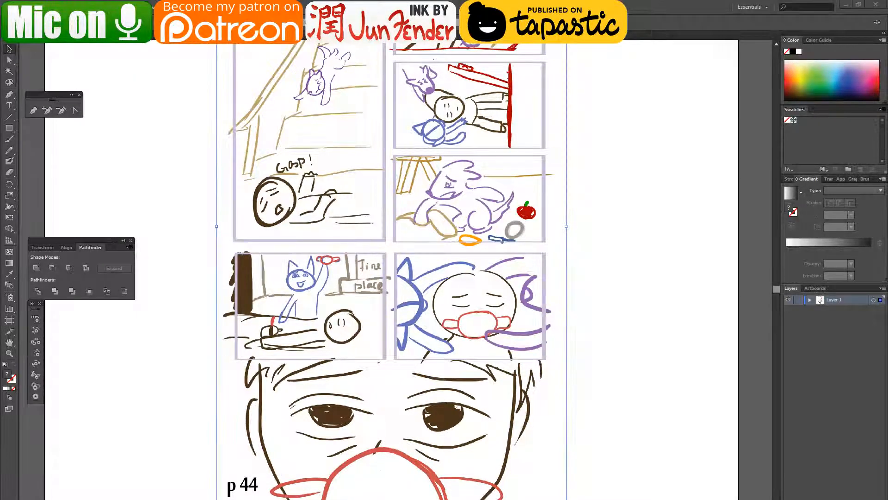
# - Search Google for inkscape in a new browser tab, examine the image results, and return to Illustrator
pyautogui.hotkey('alt', 'Tab')
pyautogui.hotkey('ctrl', 't')
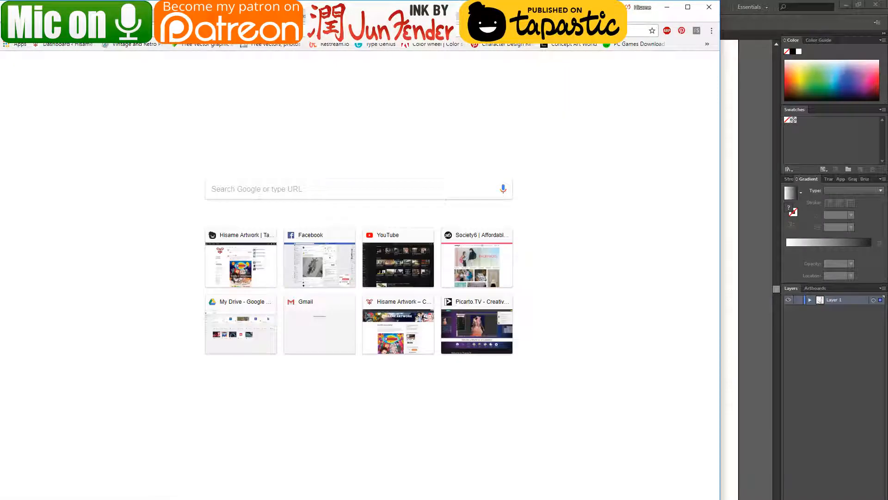
pyautogui.write('ins')
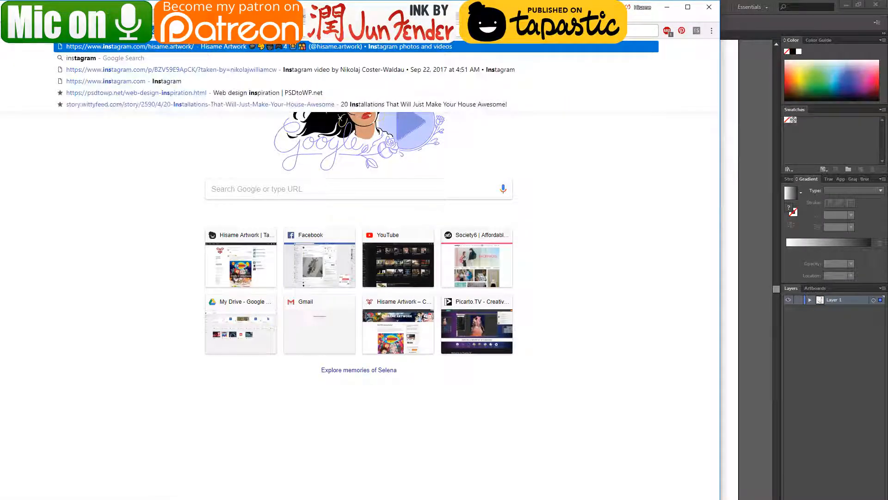
pyautogui.press('BackSpace')
pyautogui.press('BackSpace')
pyautogui.write('kscape')
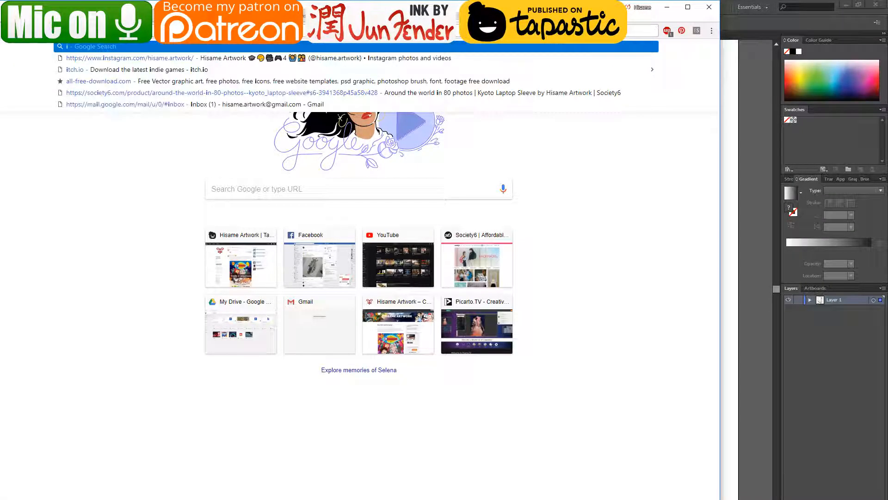
pyautogui.press('Return')
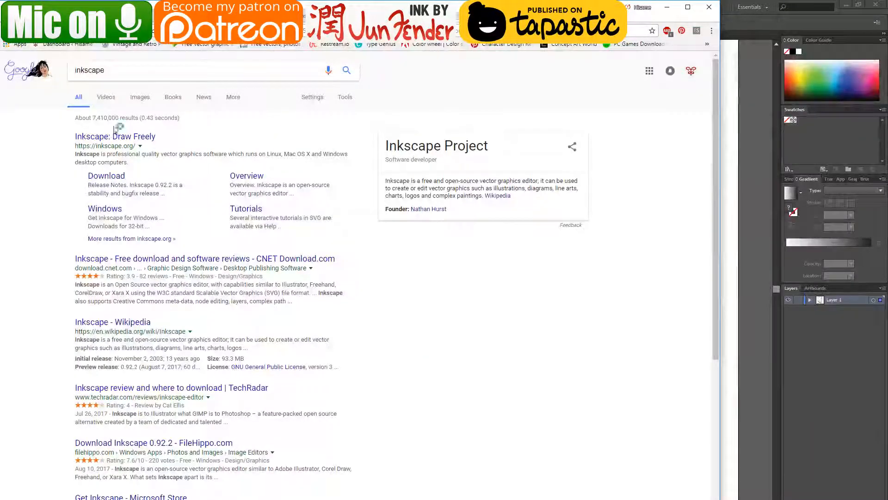
pyautogui.click(142, 99)
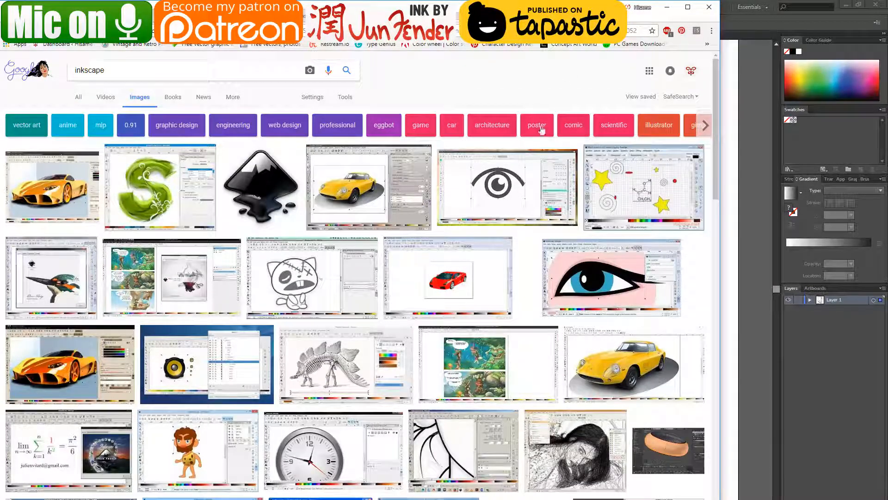
pyautogui.click(666, 9)
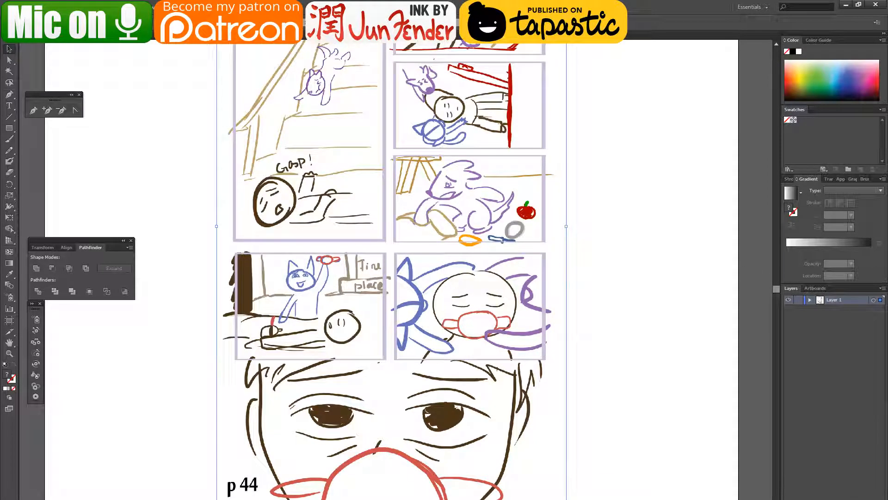
# - Add a new layer above the sketch and make the sketch's Layer 1 active
pyautogui.hotkey('ctrl', 'l')
pyautogui.click(838, 307)
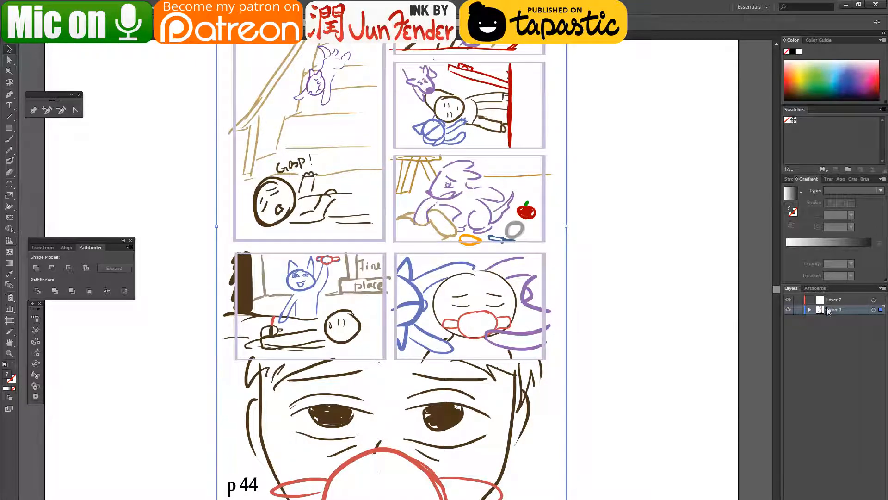
pyautogui.click(799, 310)
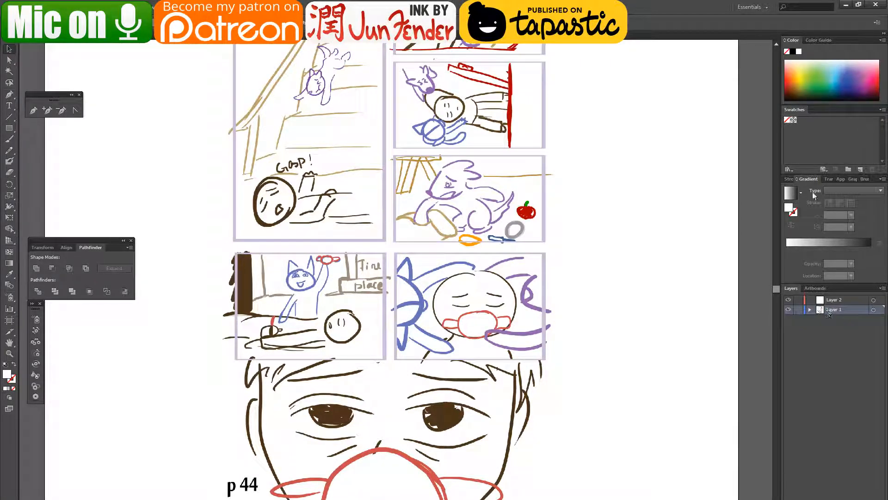
# - Set the sketch image's opacity to 50% and lock Layer 1
pyautogui.click(792, 180)
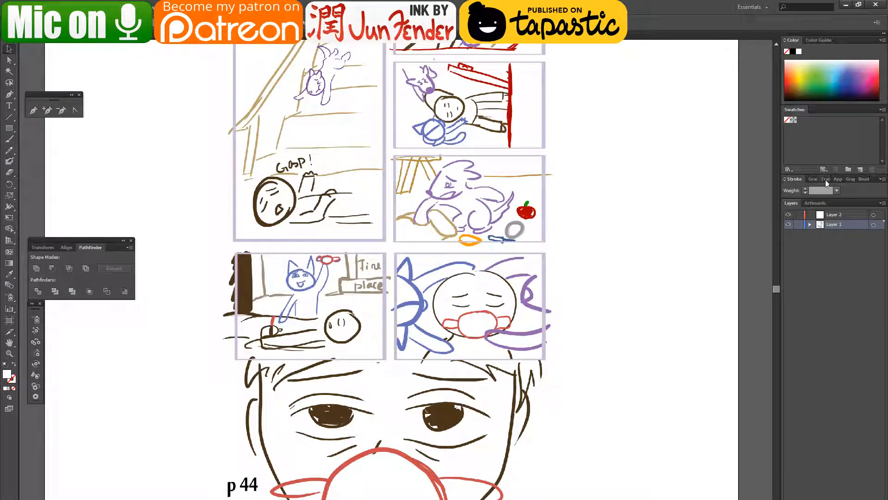
pyautogui.click(826, 181)
pyautogui.click(882, 190)
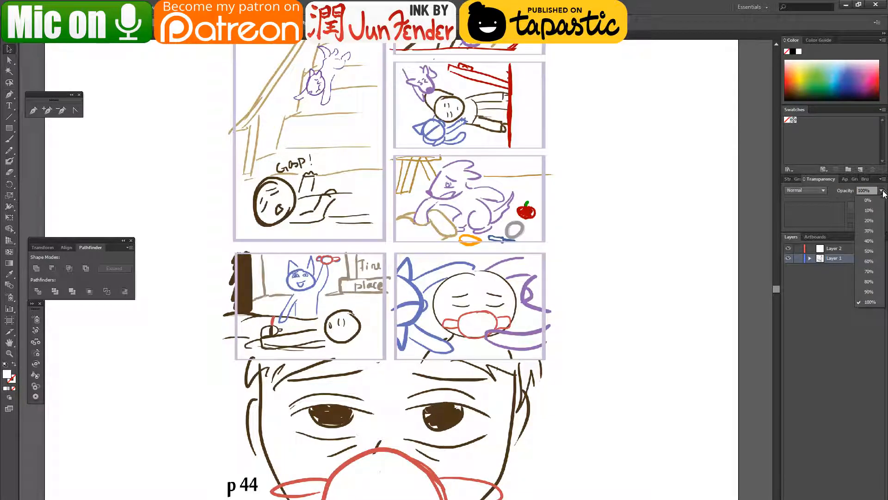
pyautogui.click(870, 252)
pyautogui.click(512, 286)
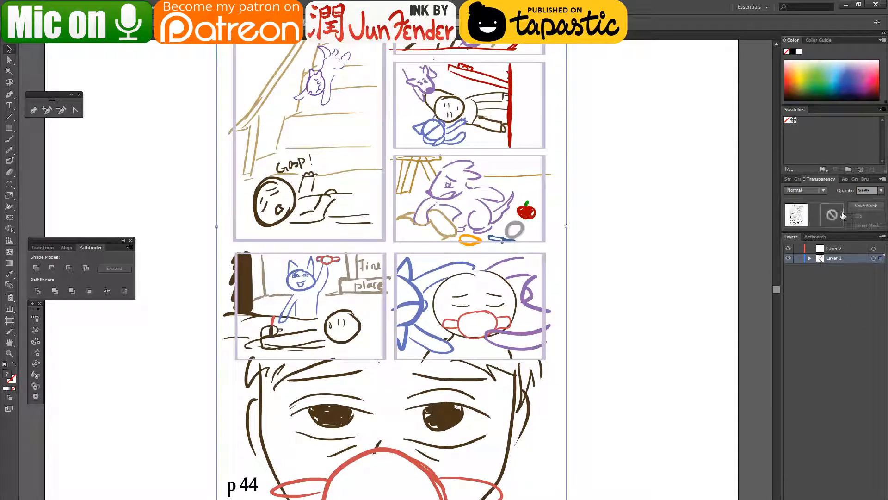
pyautogui.click(881, 190)
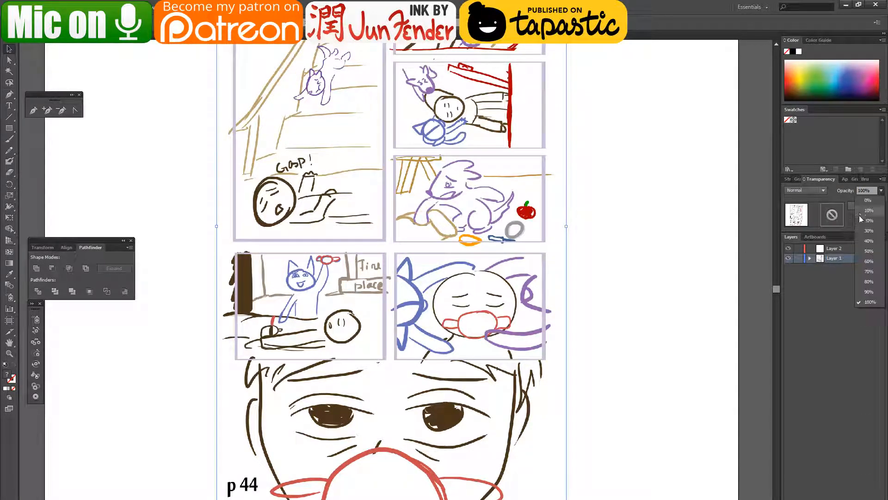
pyautogui.click(870, 251)
pyautogui.click(798, 258)
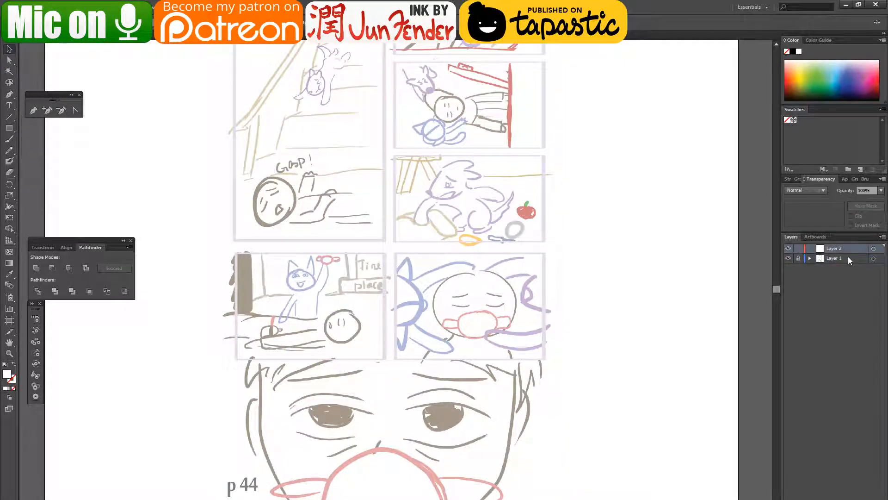
# - Activate the Paintbrush tool and choose black 000000 as the stroke color
pyautogui.click(9, 139)
pyautogui.doubleClick(13, 379)
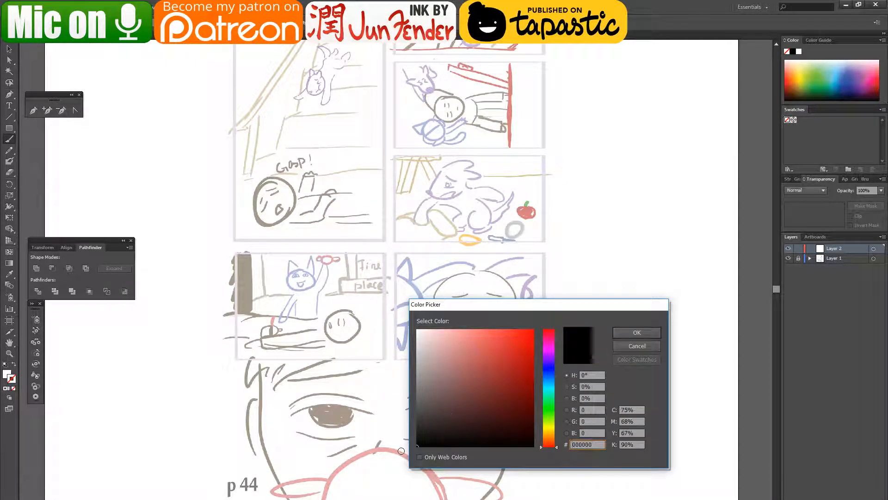
pyautogui.click(641, 334)
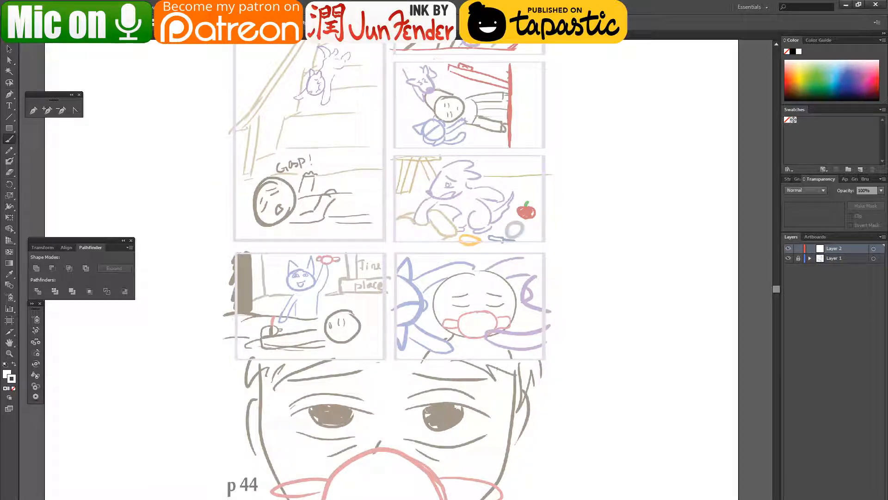
pyautogui.click(187, 22)
pyautogui.click(186, 36)
# - Look through the Artistic_Ink brush library for an inking brush, then close the library
pyautogui.click(798, 180)
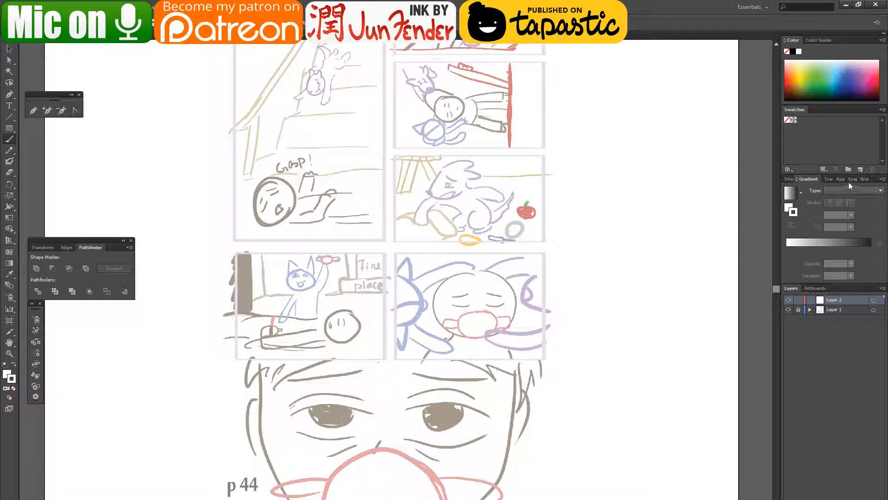
pyautogui.click(865, 179)
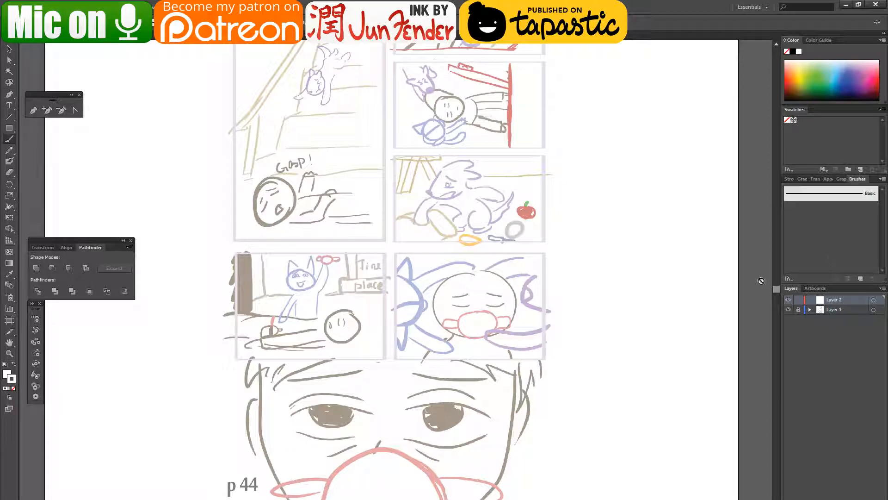
pyautogui.click(789, 279)
pyautogui.moveTo(807, 314)
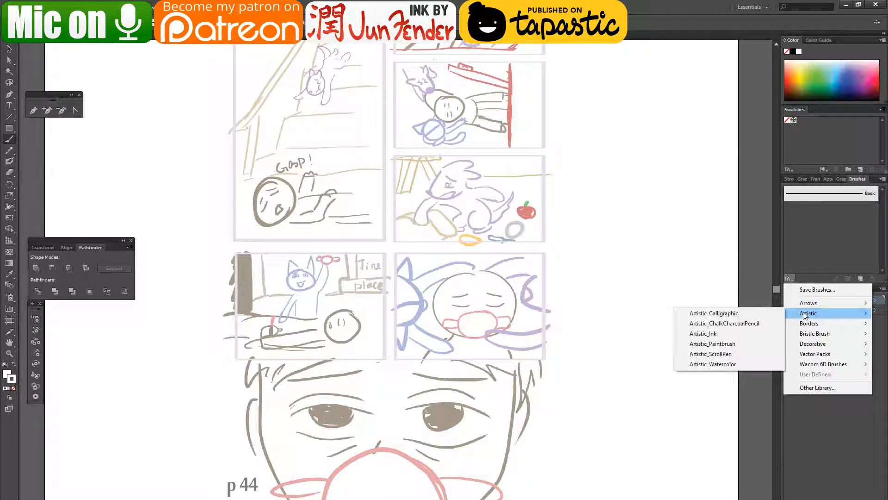
pyautogui.click(751, 332)
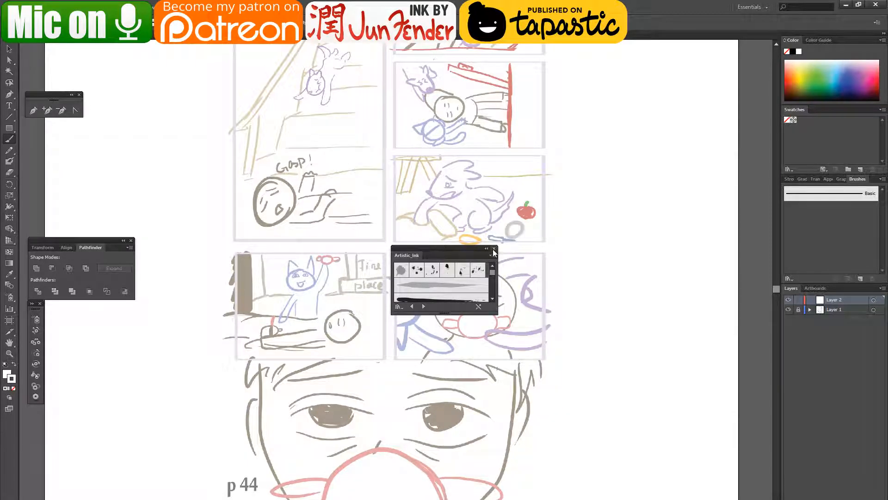
pyautogui.click(494, 249)
pyautogui.click(790, 279)
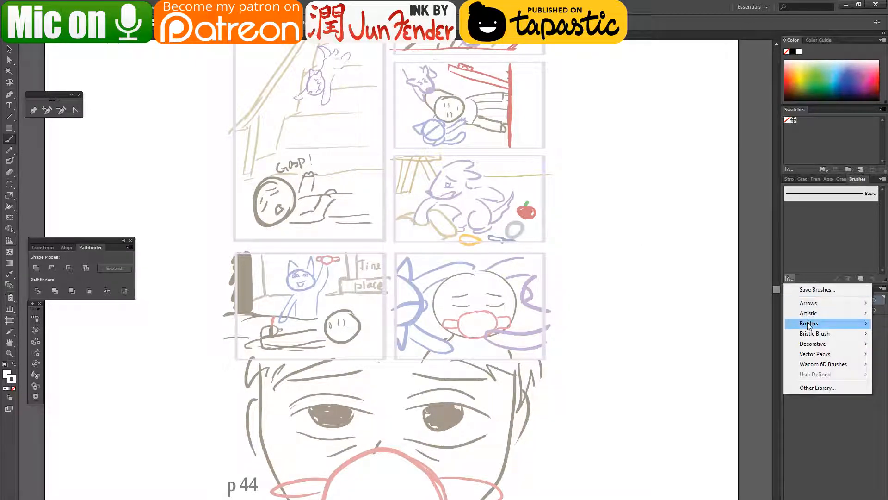
pyautogui.moveTo(811, 315)
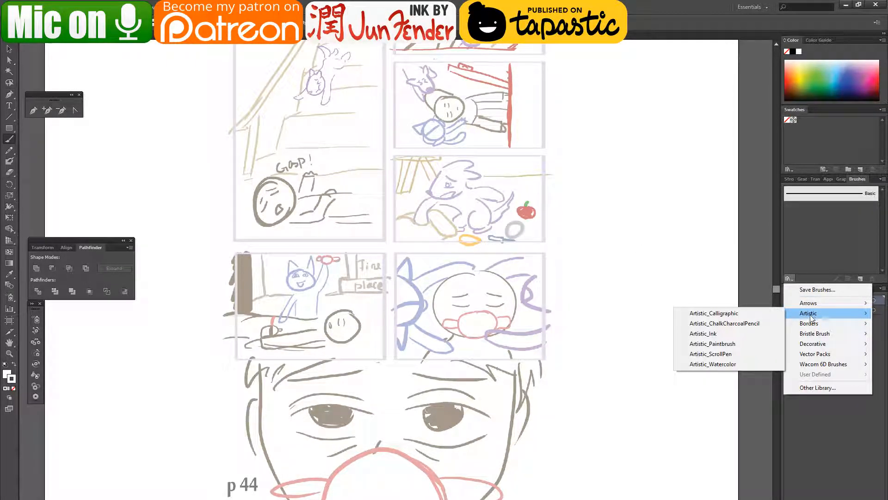
pyautogui.click(703, 332)
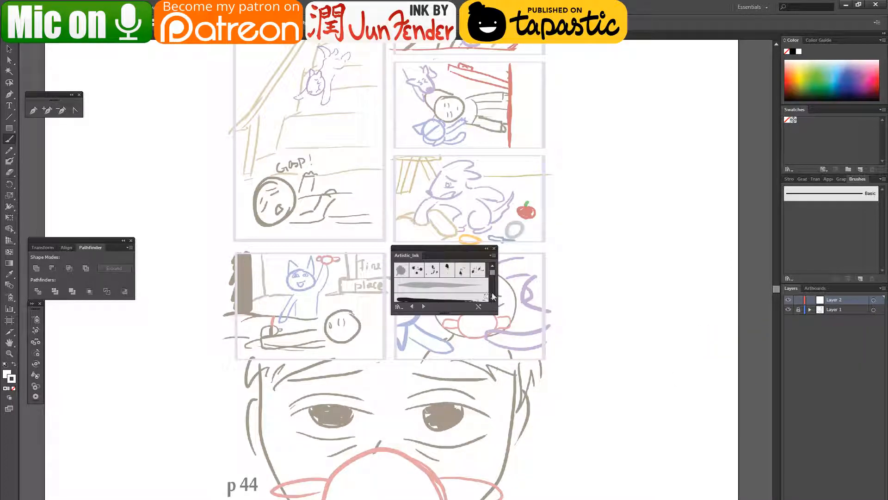
pyautogui.click(493, 249)
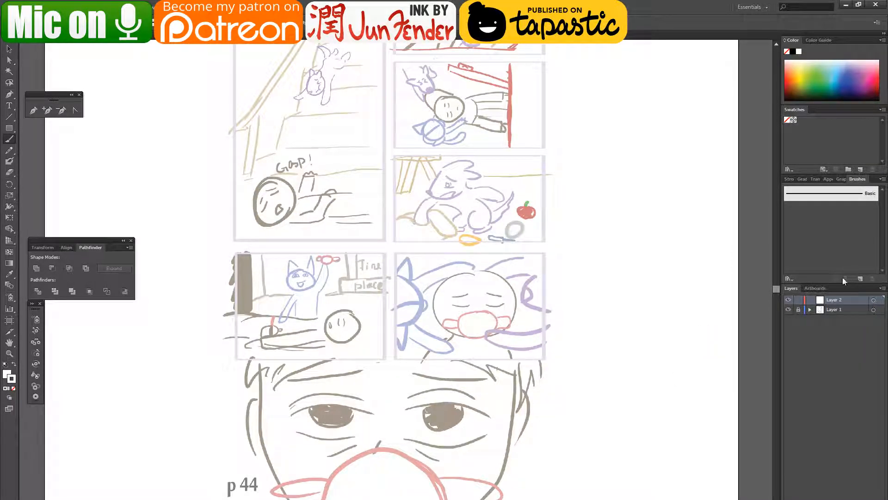
# - Choose a small round brush from the Artistic_Calligraphic library and close the library
pyautogui.click(789, 278)
pyautogui.moveTo(817, 317)
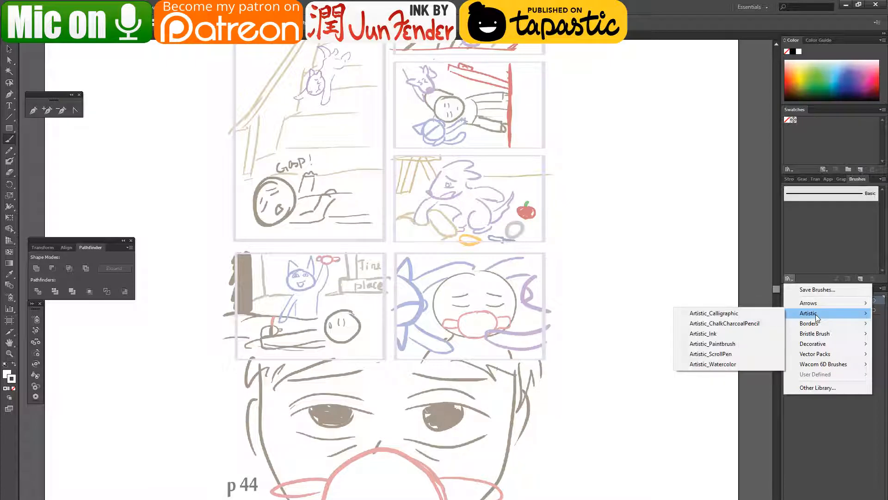
pyautogui.click(766, 313)
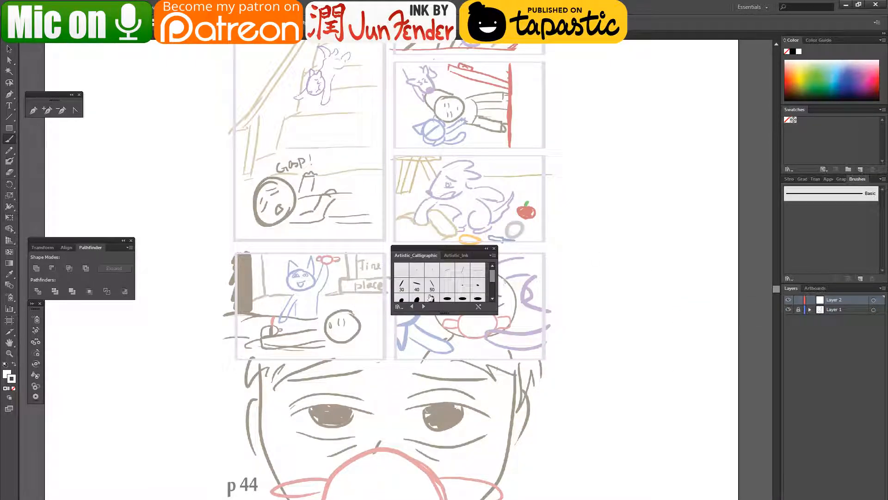
pyautogui.scroll(-3, 477, 287)
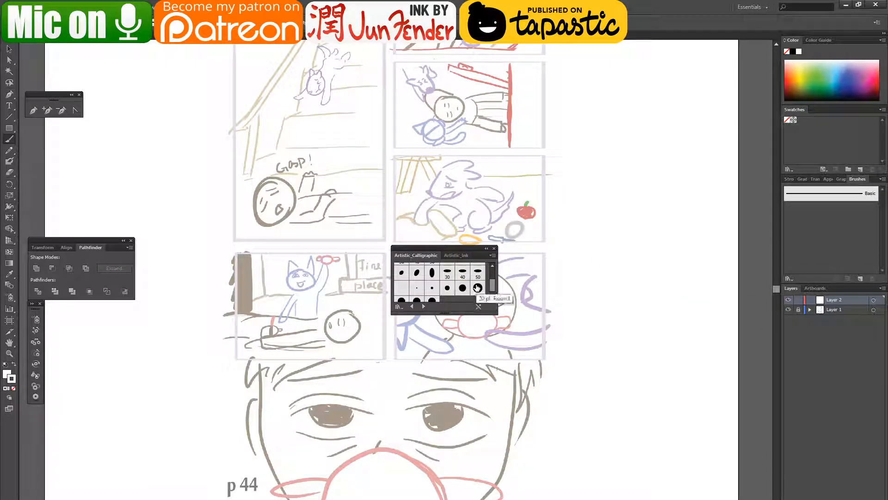
pyautogui.click(401, 287)
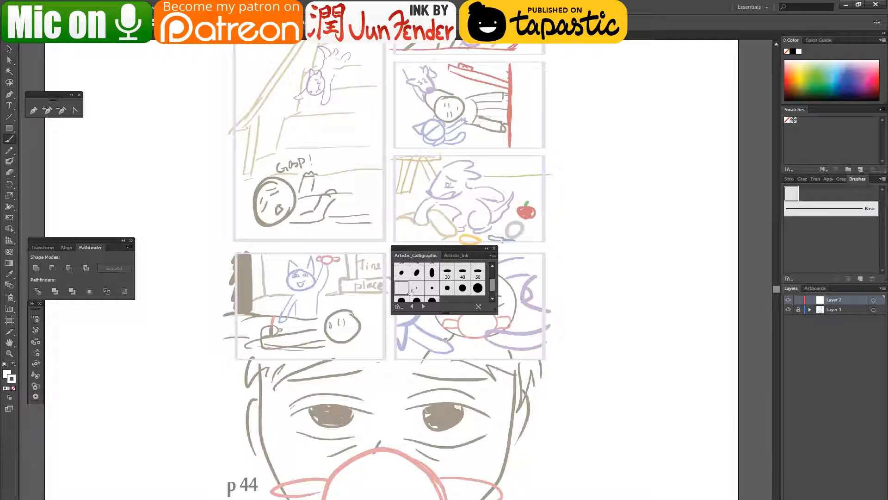
pyautogui.click(494, 250)
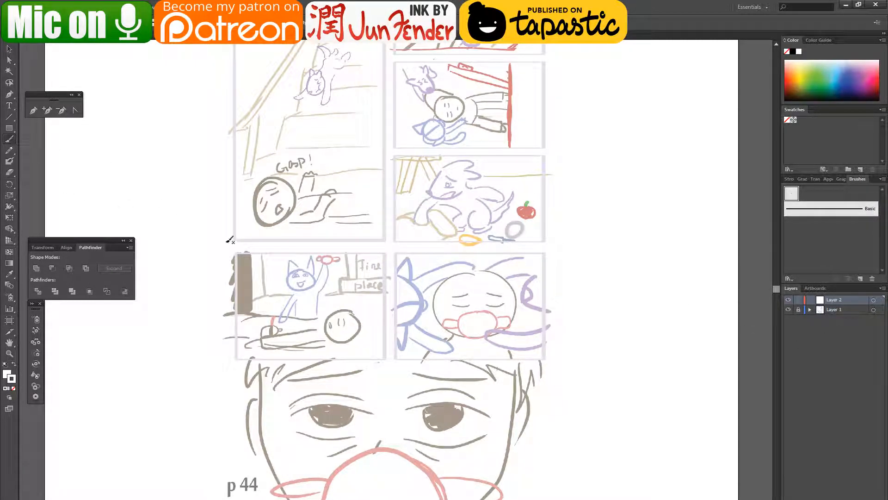
# - Set the fill color to black and paint a jawline over the large face sketch below the comic panels
pyautogui.scroll(3, 324, 466)
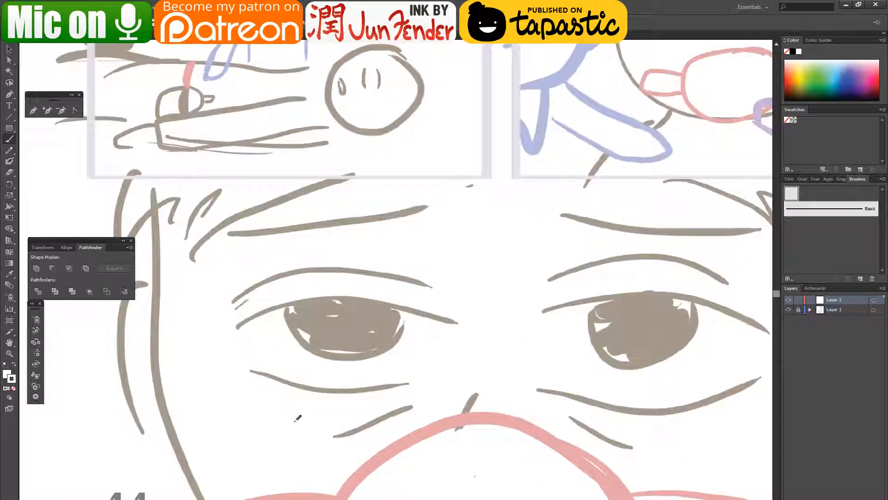
pyautogui.scroll(-2, 296, 422)
pyautogui.moveTo(418, 430); pyautogui.dragTo(393, 380)
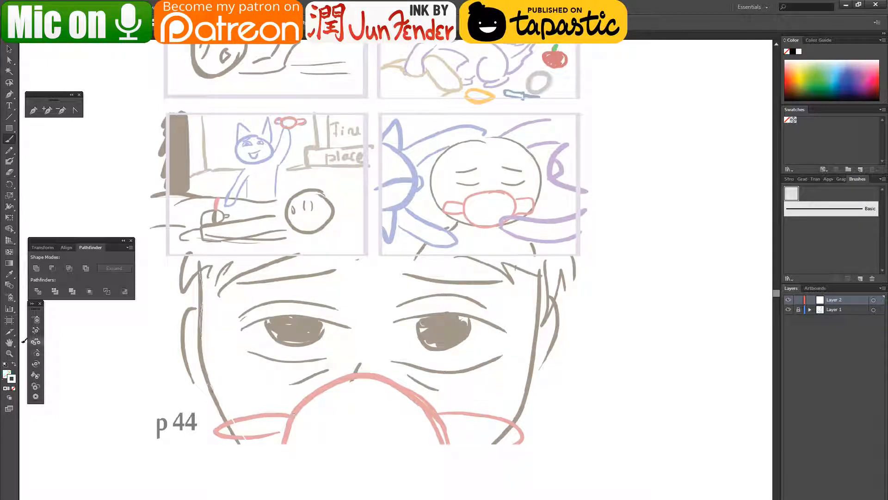
pyautogui.doubleClick(12, 381)
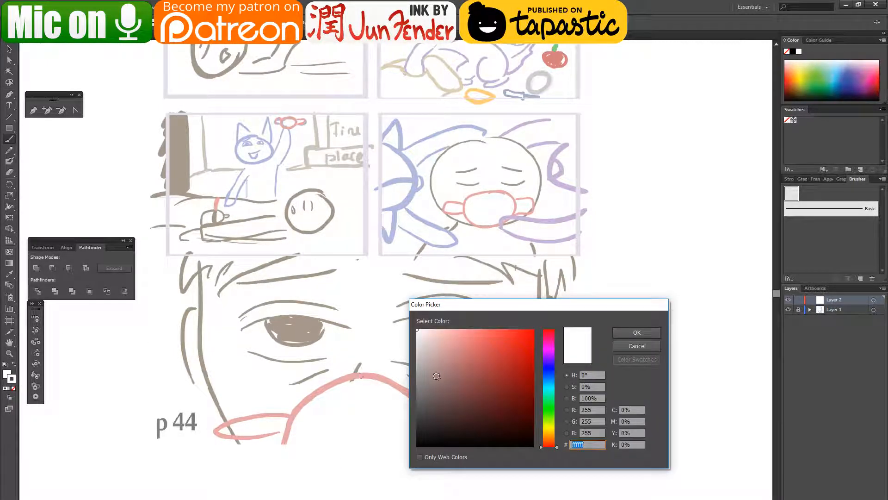
pyautogui.click(638, 333)
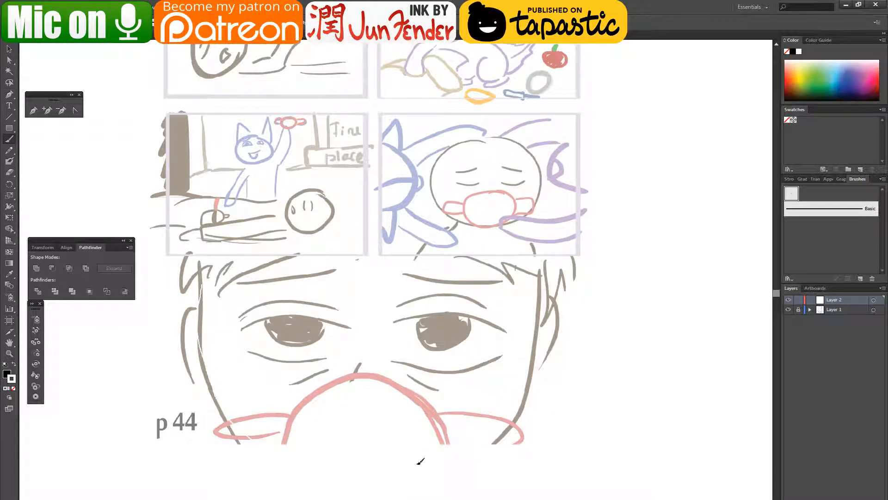
pyautogui.moveTo(543, 299); pyautogui.dragTo(537, 352)
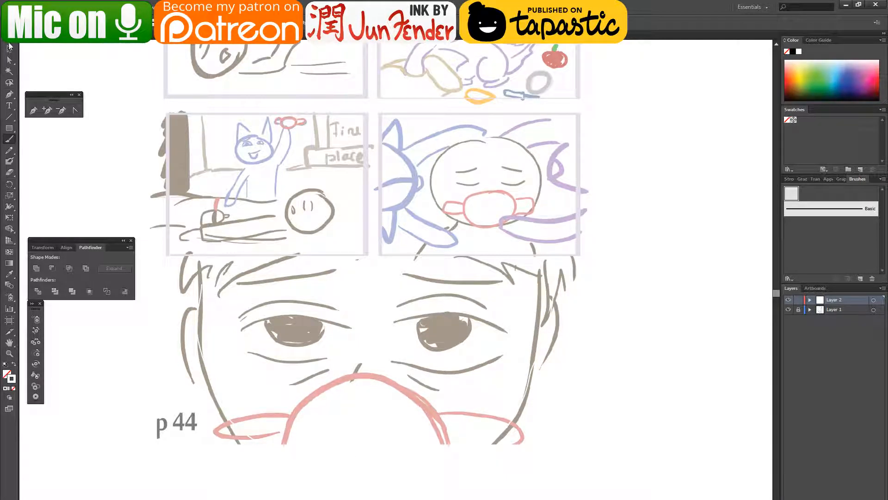
# - Select the painted face outline and give it a black stroke and a white fill
pyautogui.click(9, 47)
pyautogui.moveTo(265, 383); pyautogui.dragTo(23, 384)
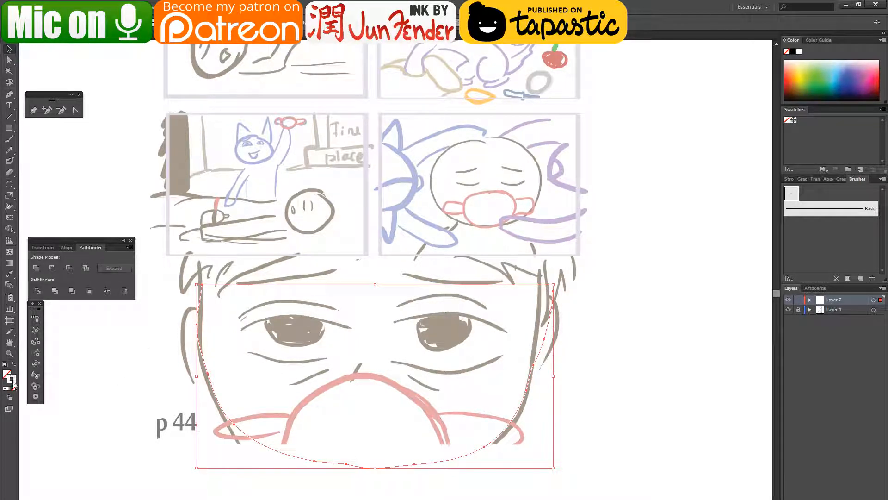
pyautogui.doubleClick(12, 381)
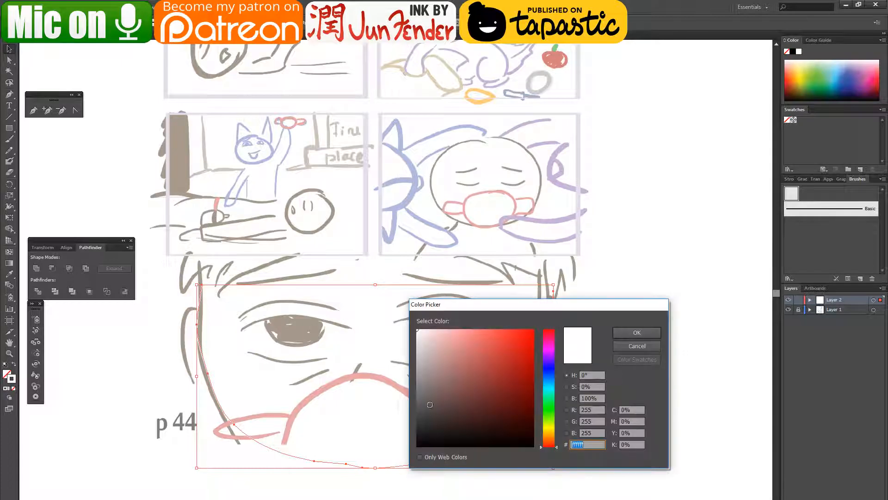
pyautogui.click(635, 336)
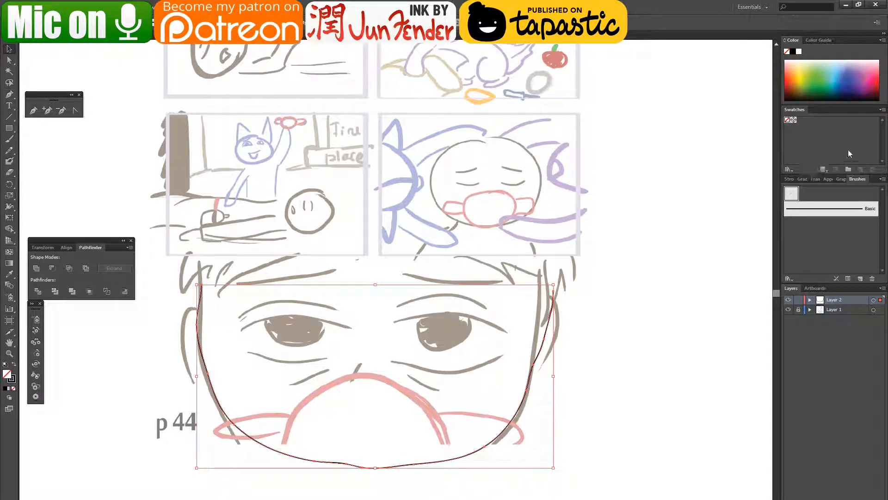
pyautogui.doubleClick(8, 374)
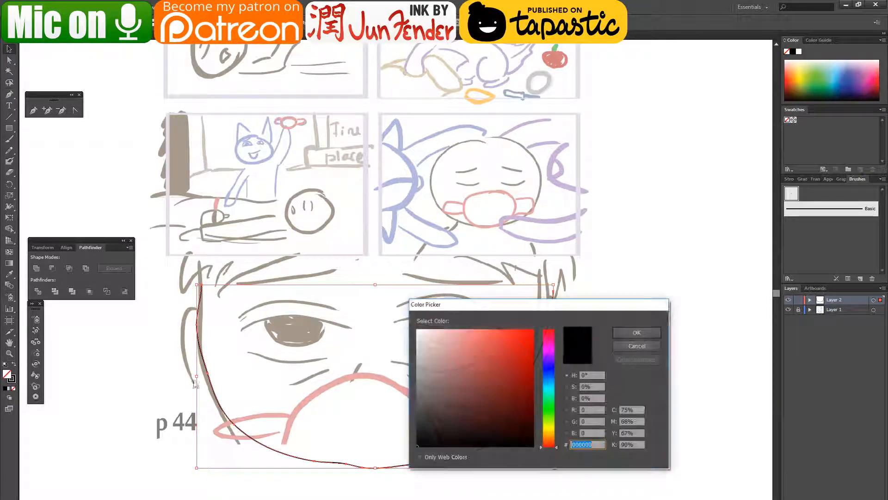
pyautogui.click(636, 332)
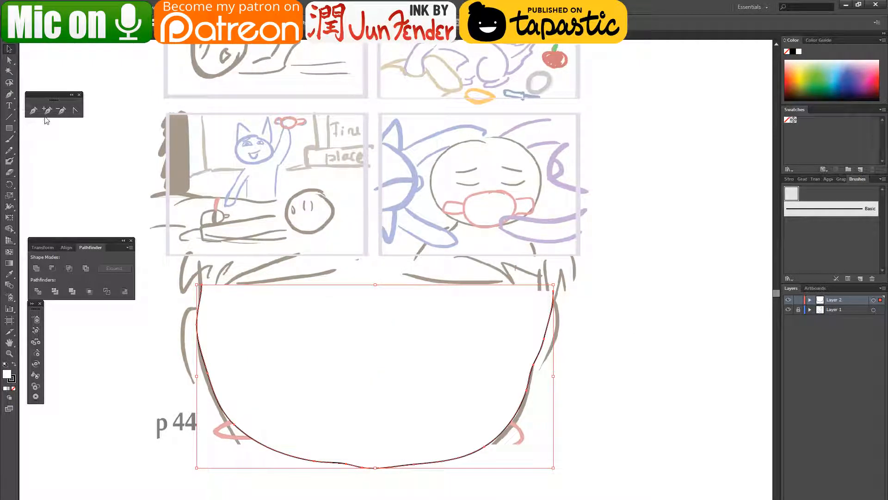
# - Remove surplus anchor points from both cheeks and the chin curve of the face outline with the Delete Anchor Point tool
pyautogui.click(61, 110)
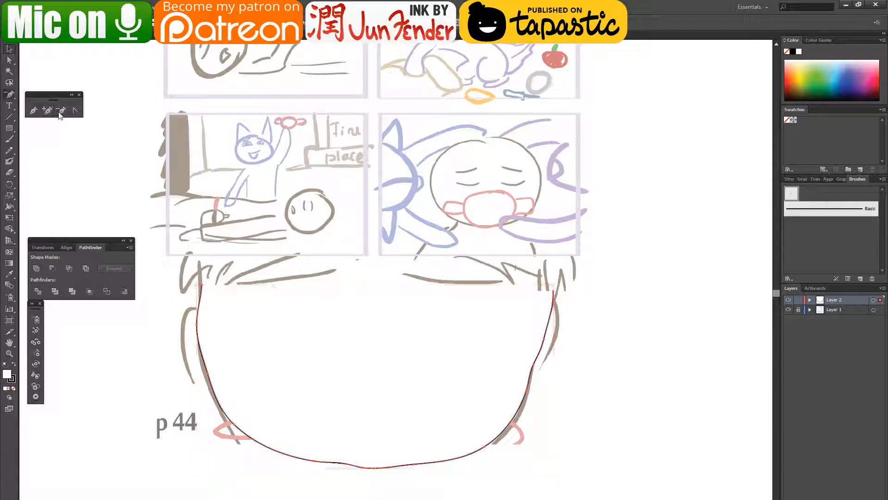
pyautogui.click(316, 460)
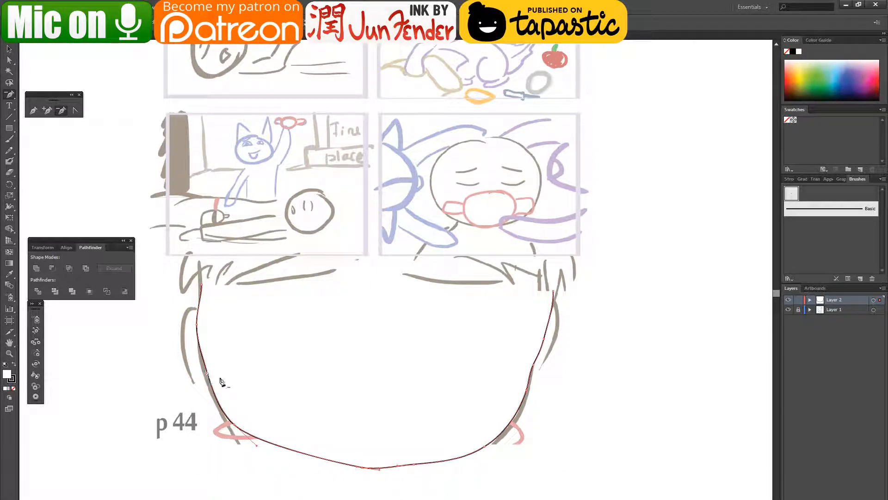
pyautogui.click(208, 375)
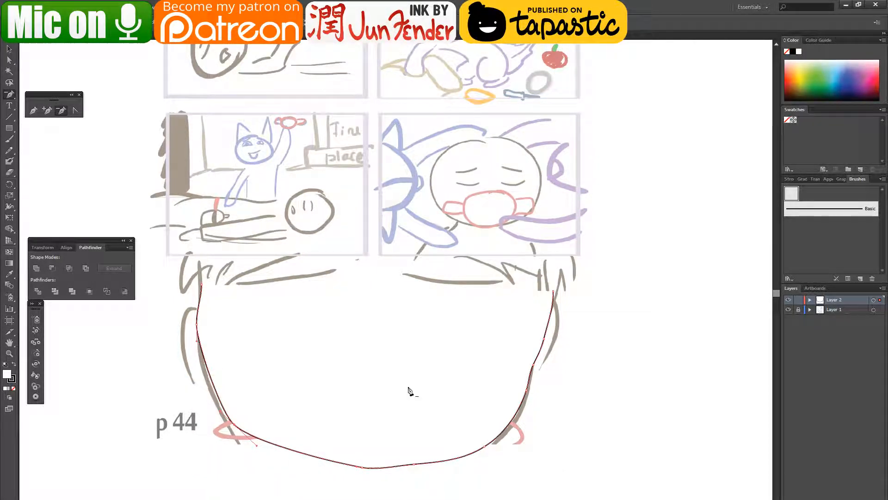
pyautogui.click(526, 390)
pyautogui.click(533, 364)
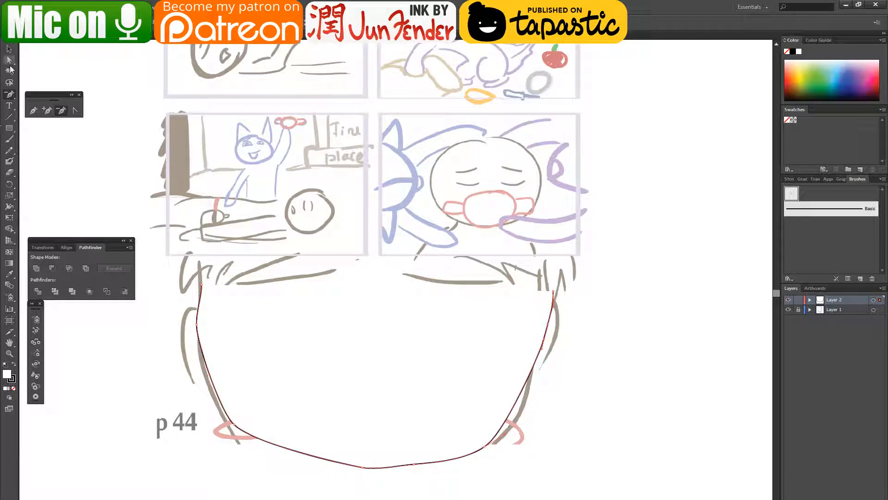
pyautogui.click(416, 466)
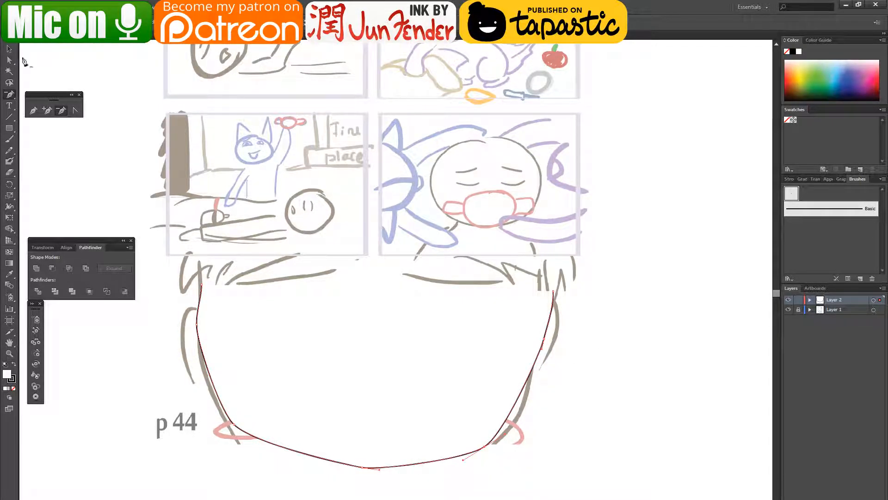
# - Thicken the face outline's stroke, then lower its chin and left cheek points and raise its upper right end
pyautogui.click(9, 60)
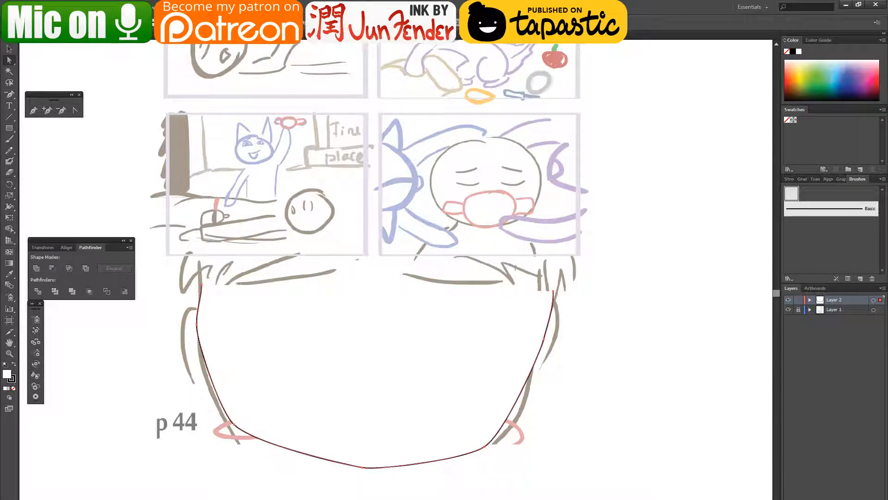
pyautogui.click(158, 22)
pyautogui.click(142, 76)
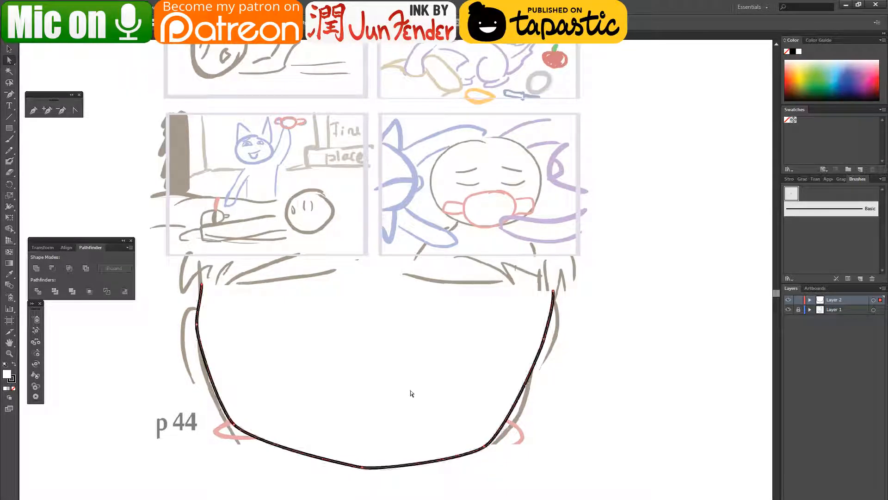
pyautogui.moveTo(363, 468); pyautogui.dragTo(374, 483)
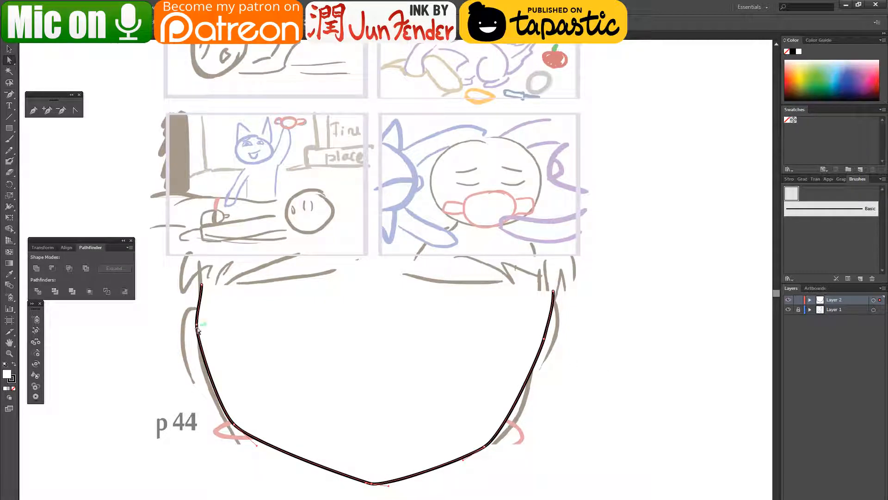
pyautogui.moveTo(197, 327); pyautogui.dragTo(198, 336)
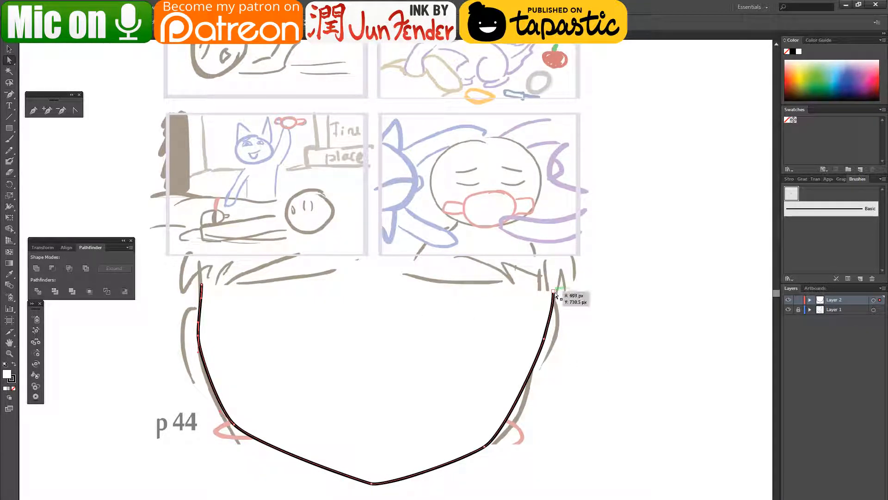
pyautogui.moveTo(555, 295); pyautogui.dragTo(559, 276)
pyautogui.click(614, 283)
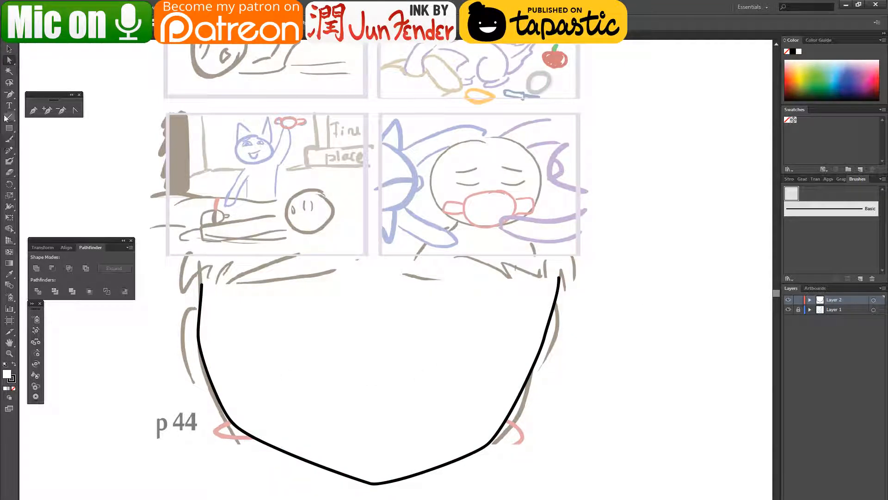
# - Draw a nearly horizontal Line Segment where the left eye's upper lid belongs on the face
pyautogui.click(13, 138)
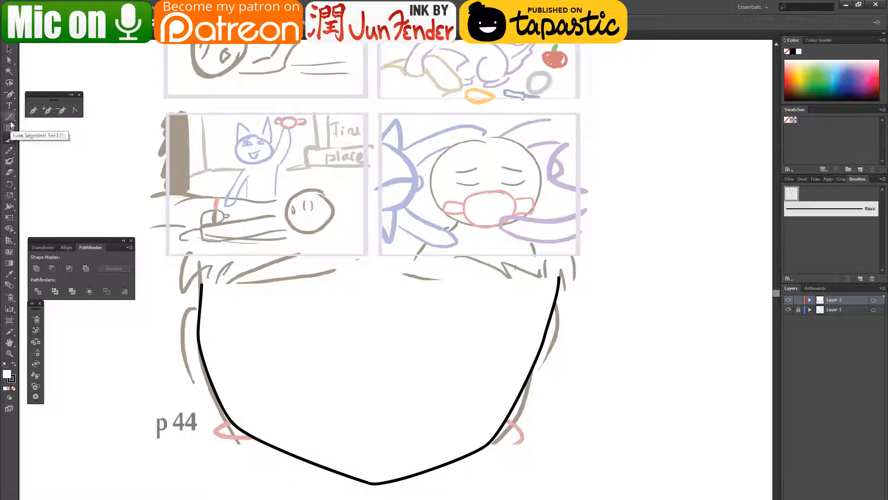
pyautogui.click(10, 118)
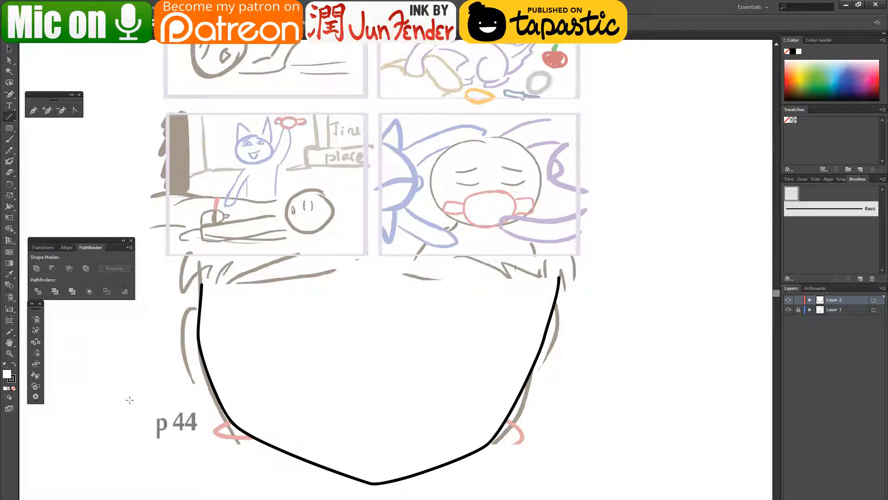
pyautogui.moveTo(233, 314); pyautogui.dragTo(332, 311)
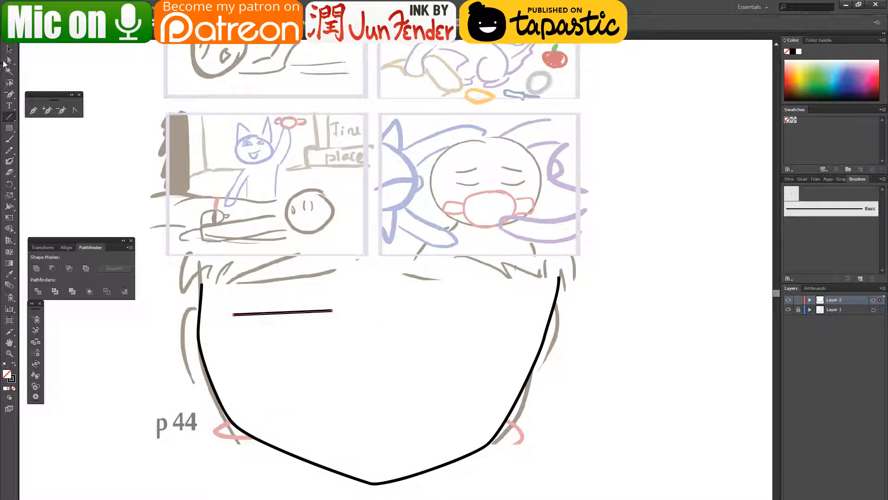
# - Add an anchor point midway along the eyelid line and raise it into a smooth upward arch
pyautogui.press('a')
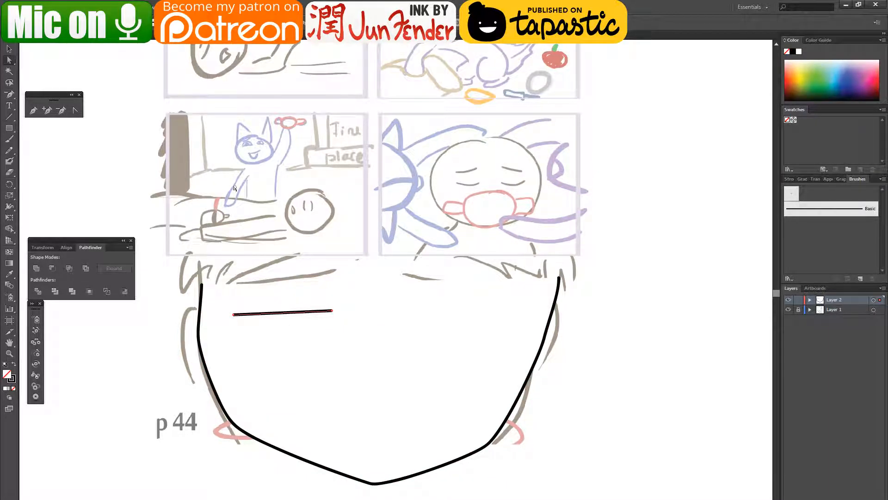
pyautogui.click(48, 111)
pyautogui.click(282, 313)
pyautogui.click(9, 59)
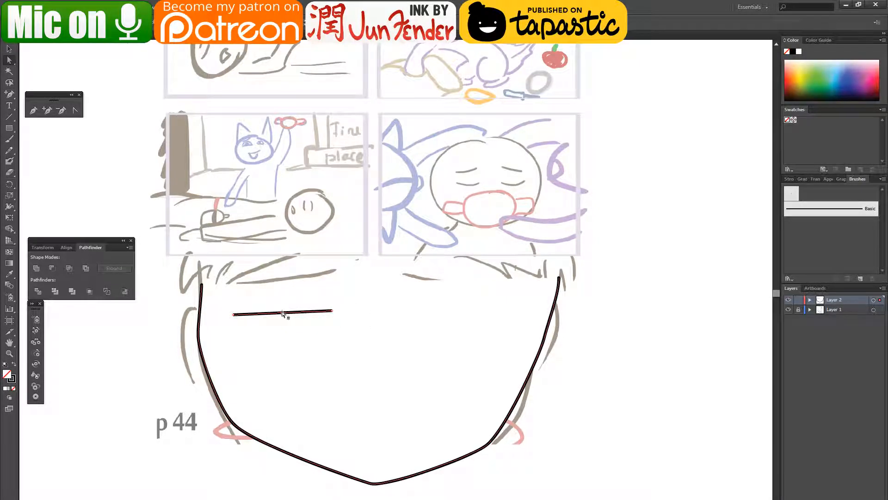
pyautogui.moveTo(282, 313); pyautogui.dragTo(321, 294)
pyautogui.click(70, 23)
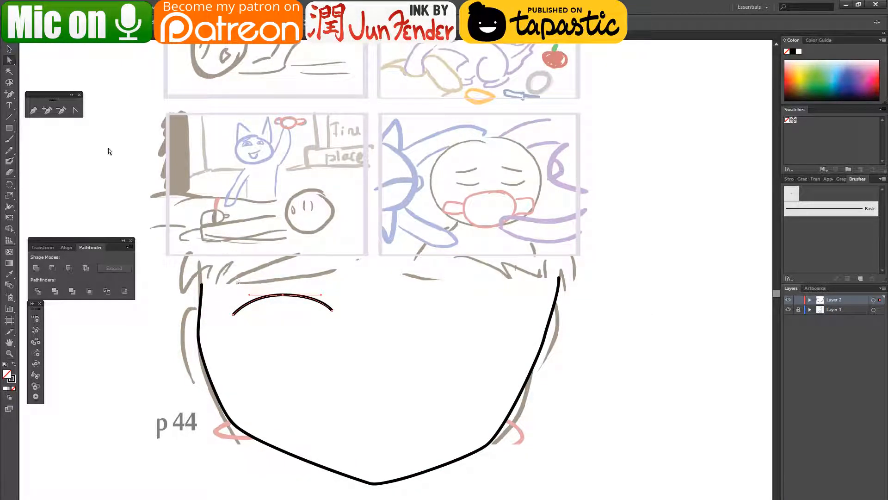
# - Apply a width profile tapered at both ends to the eyelid arch and set its stroke weight to 4 pt
pyautogui.click(10, 49)
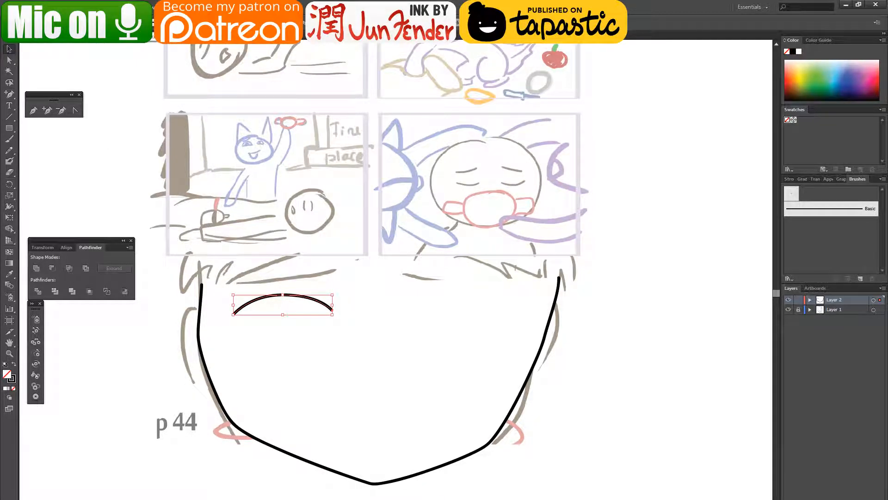
pyautogui.click(157, 22)
pyautogui.click(156, 22)
pyautogui.click(241, 22)
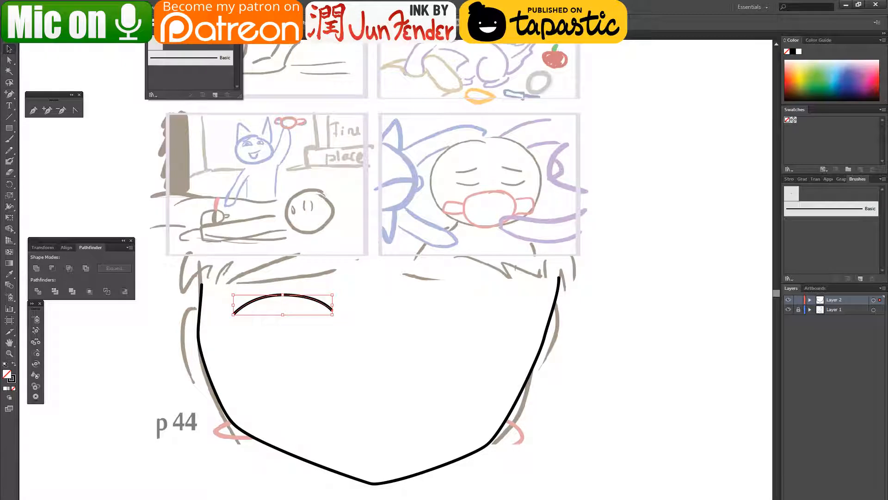
pyautogui.click(241, 22)
pyautogui.click(188, 22)
pyautogui.click(169, 53)
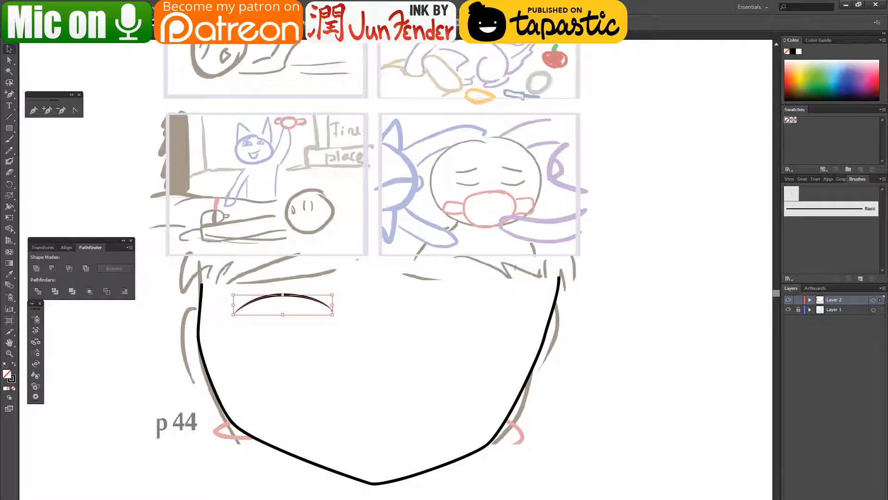
pyautogui.click(157, 22)
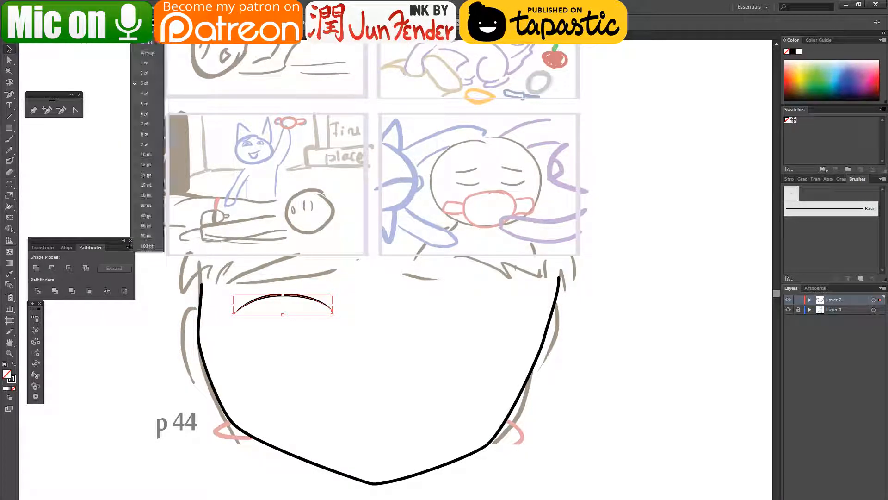
pyautogui.click(144, 90)
pyautogui.click(322, 363)
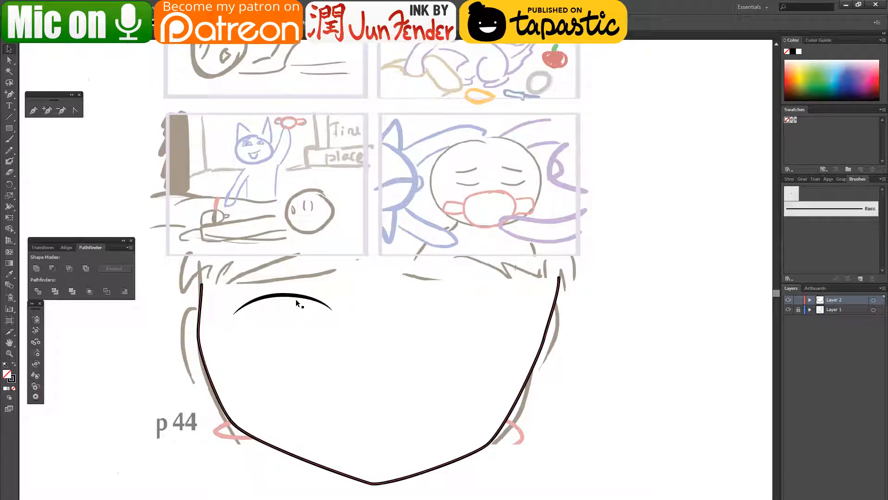
# - Duplicate the eyelid arch as a mirrored lower lid and copy the pair across to form the right eye
pyautogui.scroll(1, 295, 299)
pyautogui.moveTo(300, 289); pyautogui.dragTo(528, 354)
pyautogui.keyDown('shift'); pyautogui.click(313, 301); pyautogui.keyUp('shift')
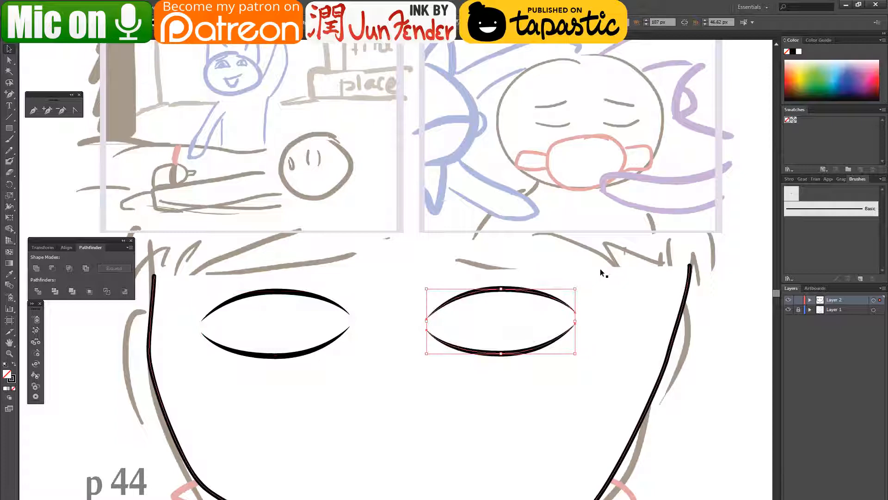
pyautogui.click(710, 392)
# - Shift the chin anchor point of the face outline slightly to the left and clear the selection
pyautogui.moveTo(446, 381); pyautogui.dragTo(392, 293)
pyautogui.press('a')
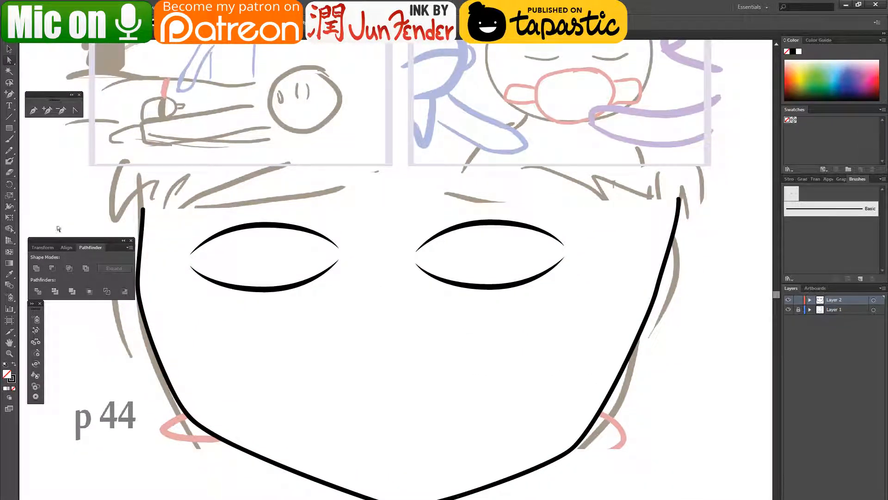
pyautogui.click(401, 496)
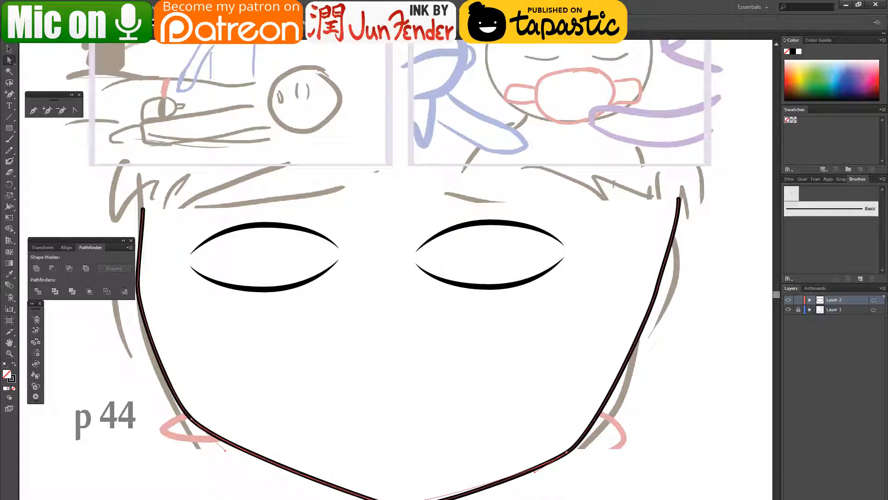
pyautogui.moveTo(401, 498)
pyautogui.mouseDown()
pyautogui.moveTo(392, 495)
pyautogui.moveTo(409, 498)
pyautogui.mouseUp()
pyautogui.hotkey('ctrl', 'shift', 'a')
pyautogui.hotkey('ctrl', 'shift', 'a')
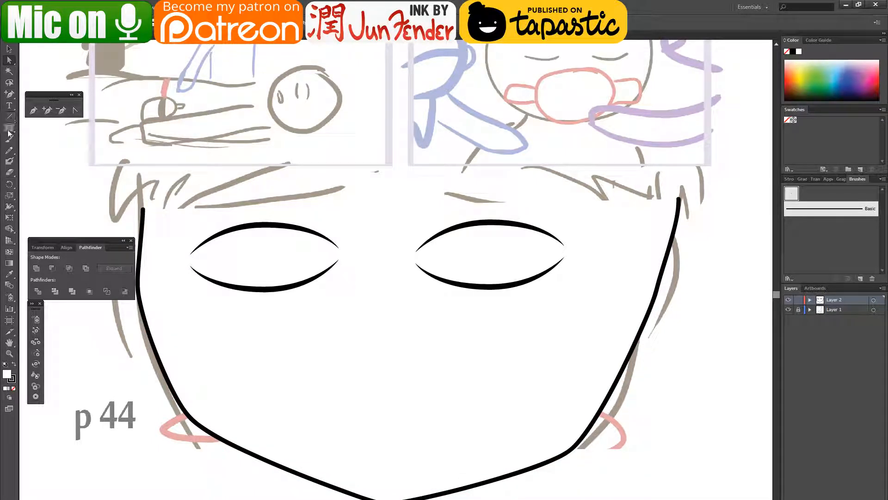
# - Draw a circular iris inside the left eye, centre it between the lids and lower the upper eyelid over it
pyautogui.moveTo(9, 132); pyautogui.dragTo(37, 149)
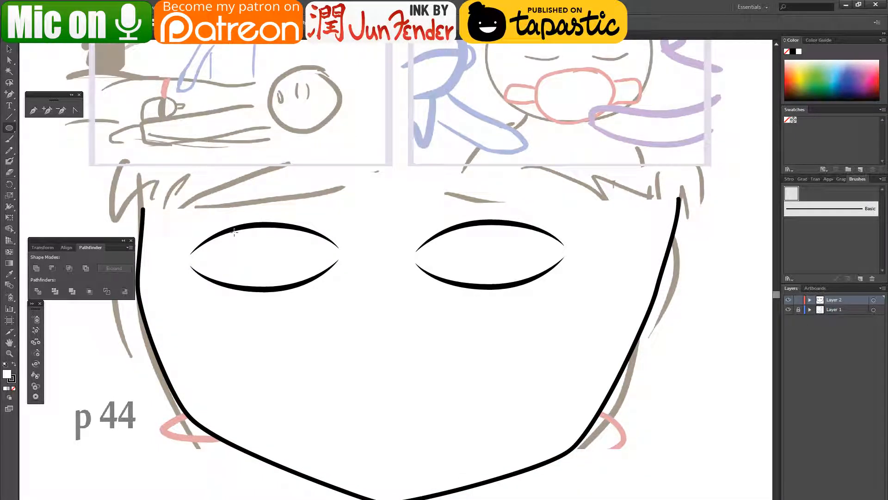
pyautogui.moveTo(236, 228); pyautogui.dragTo(304, 288)
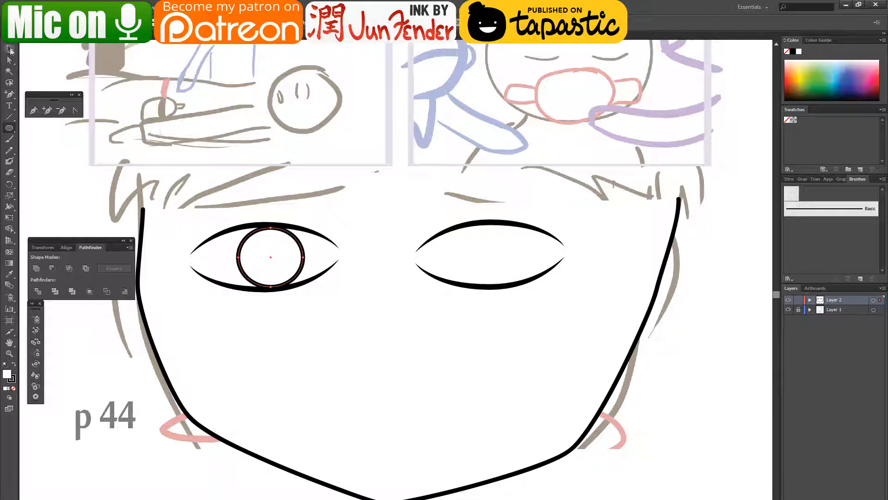
pyautogui.click(10, 49)
pyautogui.moveTo(279, 250)
pyautogui.mouseDown()
pyautogui.moveTo(269, 250)
pyautogui.moveTo(276, 238)
pyautogui.mouseUp()
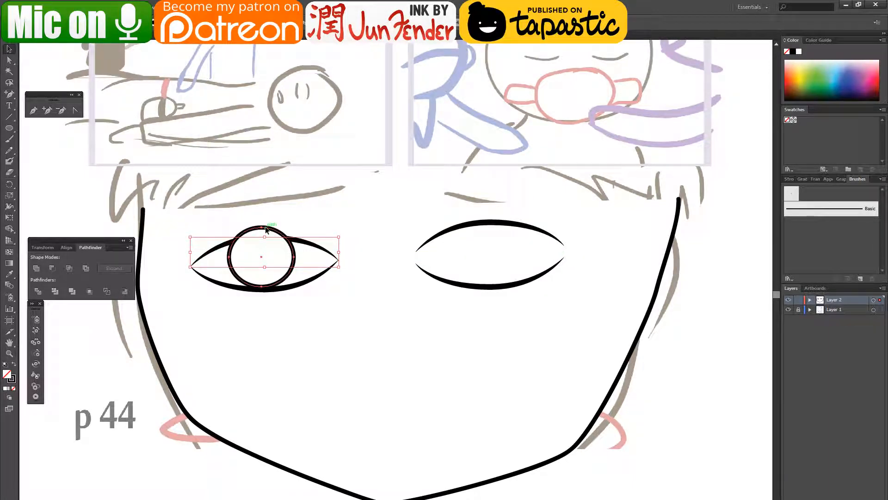
# - Erase the top of the left iris circle along the upper eyelid with an enlarged Eraser
pyautogui.click(266, 229)
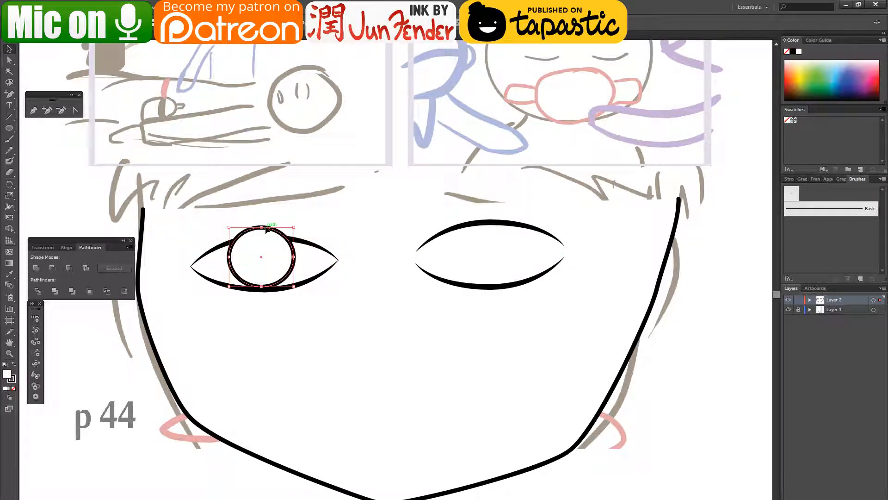
pyautogui.click(9, 172)
pyautogui.press('[')
pyautogui.press('[')
pyautogui.press('[')
pyautogui.press('[')
pyautogui.press('[')
pyautogui.press('[')
pyautogui.press('[')
pyautogui.press('[')
pyautogui.press('[')
pyautogui.press('[')
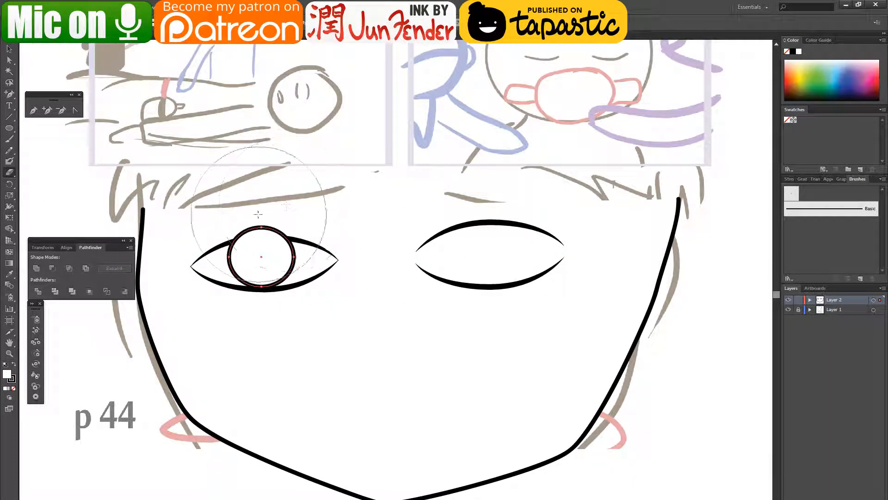
pyautogui.moveTo(233, 236); pyautogui.dragTo(293, 229)
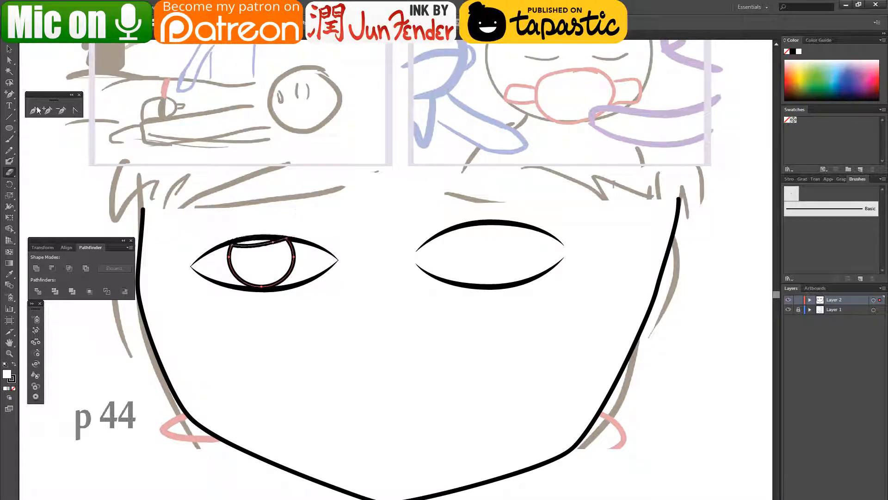
# - Reshape the left iris's cut top edge to follow the upper lid curve and arrange the iris behind the eyelid lines
pyautogui.click(9, 60)
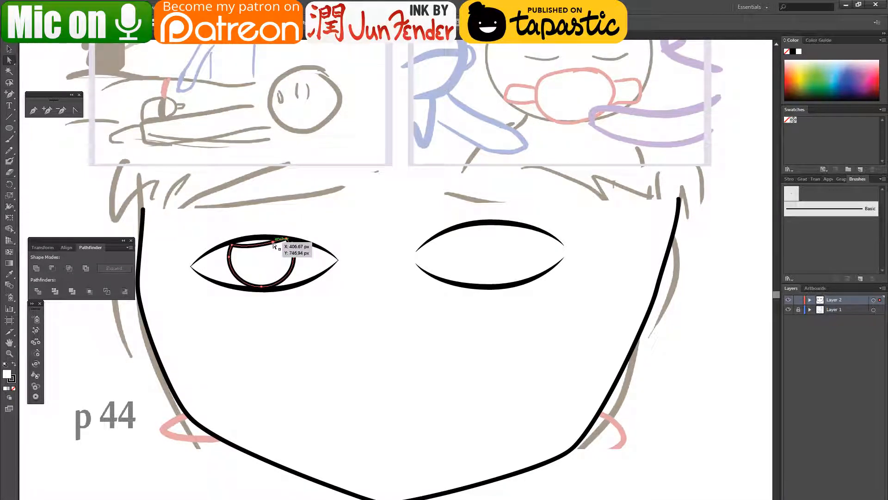
pyautogui.moveTo(248, 250); pyautogui.dragTo(287, 239)
pyautogui.click(9, 48)
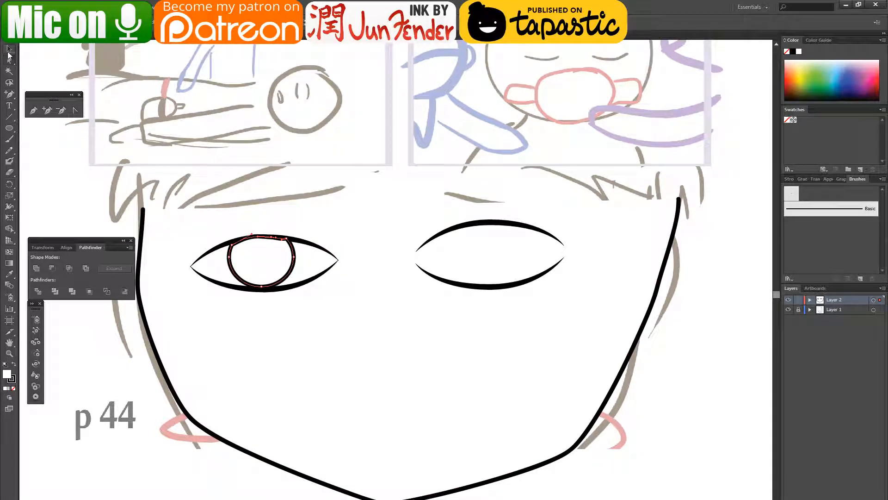
pyautogui.click(364, 226)
pyautogui.click(277, 254)
pyautogui.hotkey('ctrl', 'shift', '[')
pyautogui.hotkey('ctrl', ']')
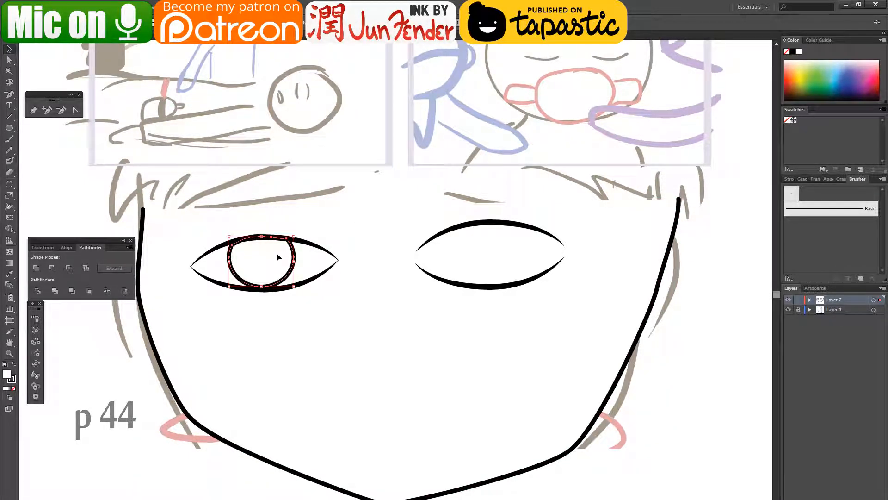
# - Copy the iris across into the right eye and lower the right upper eyelid onto it
pyautogui.click(132, 455)
pyautogui.moveTo(253, 269); pyautogui.dragTo(477, 267)
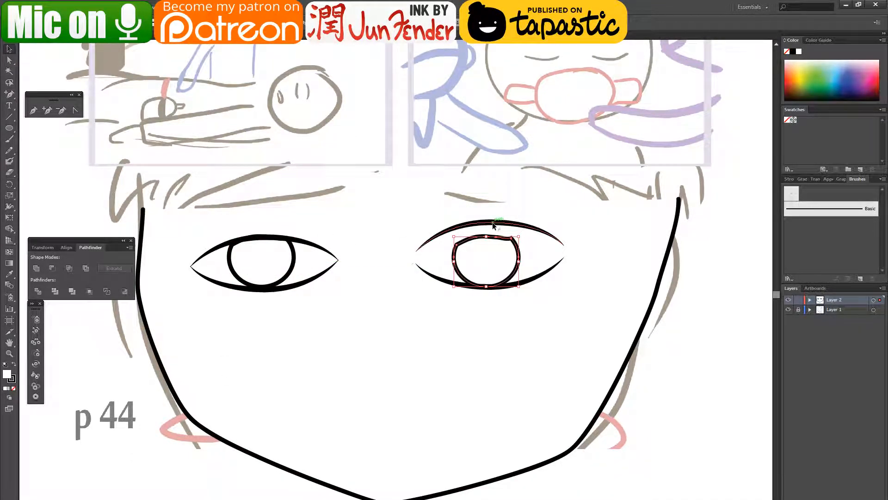
pyautogui.moveTo(493, 222); pyautogui.dragTo(489, 237)
pyautogui.click(689, 371)
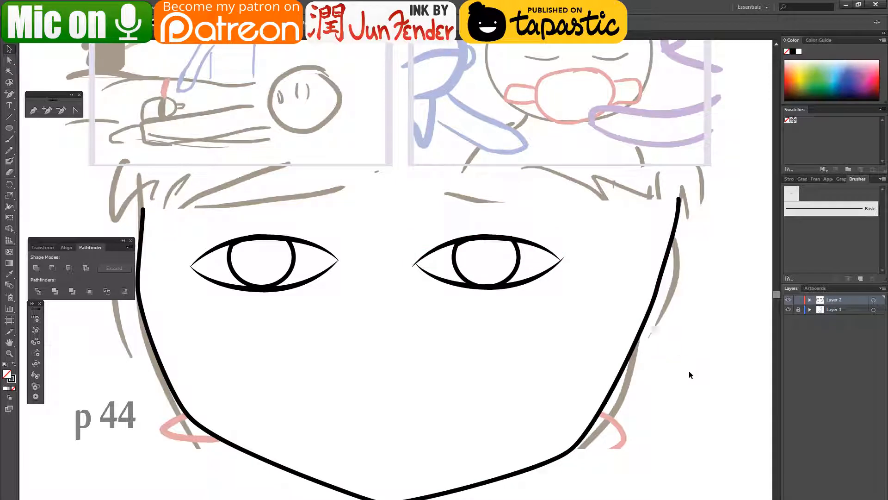
# - Fill both irises with the green colour 238c00 and clear the selection
pyautogui.scroll(-3, 262, 320)
pyautogui.moveTo(262, 298); pyautogui.dragTo(287, 318)
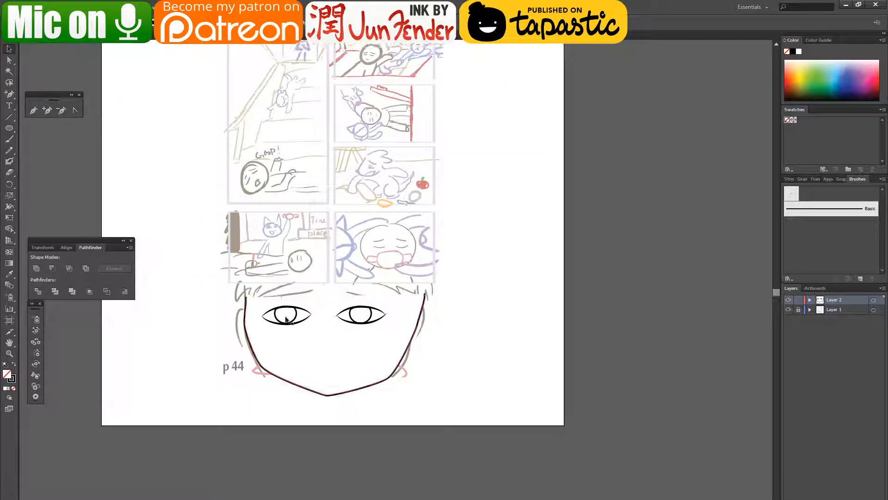
pyautogui.scroll(2, 287, 319)
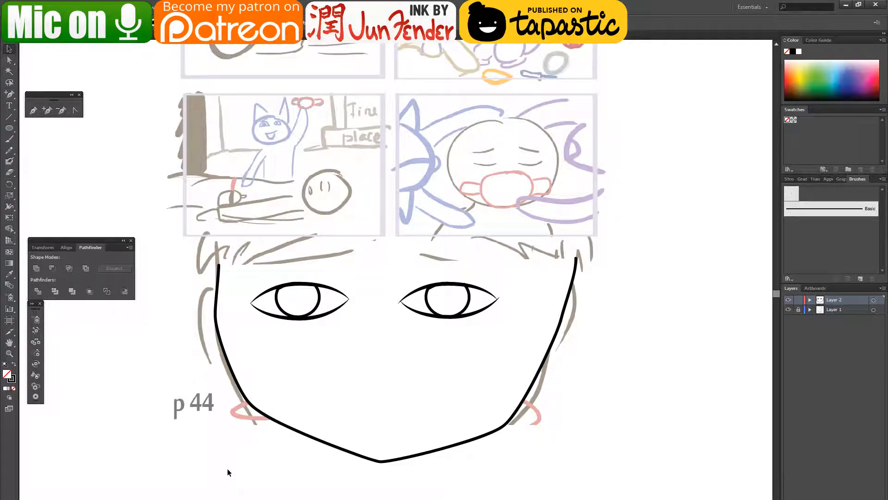
pyautogui.moveTo(351, 499)
pyautogui.click(300, 304)
pyautogui.keyDown('shift'); pyautogui.click(440, 292); pyautogui.keyUp('shift')
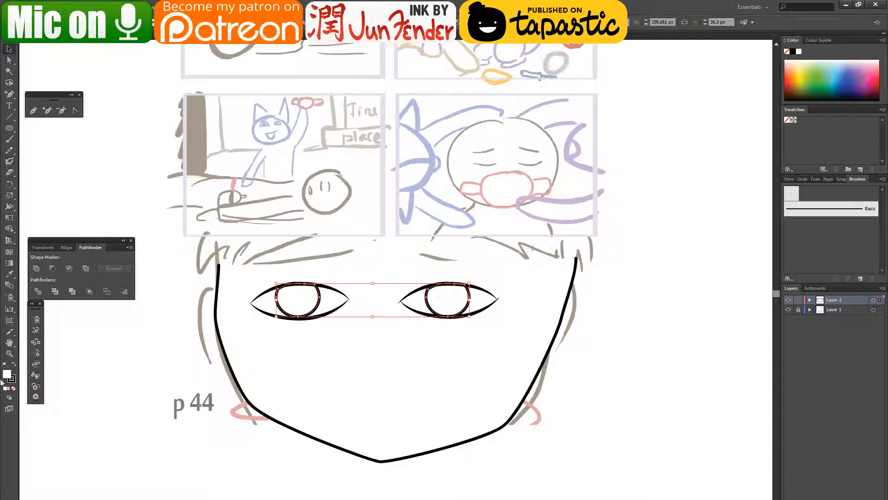
pyautogui.doubleClick(6, 374)
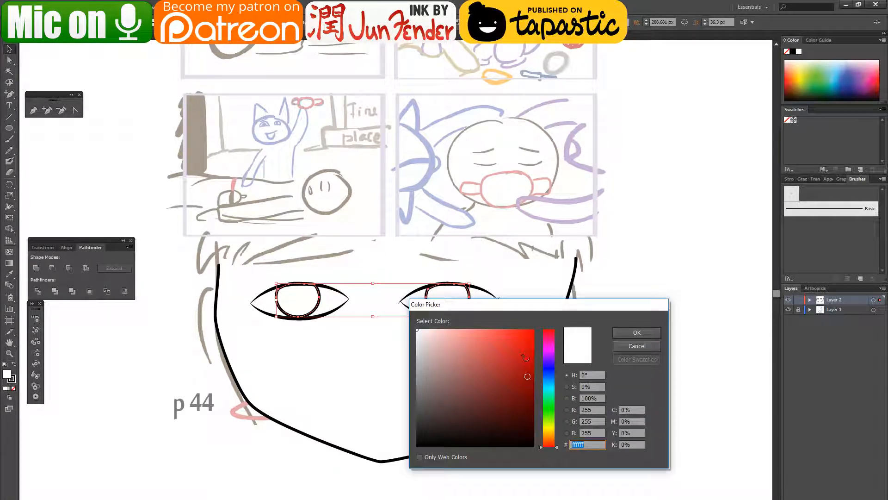
pyautogui.write('238c00')
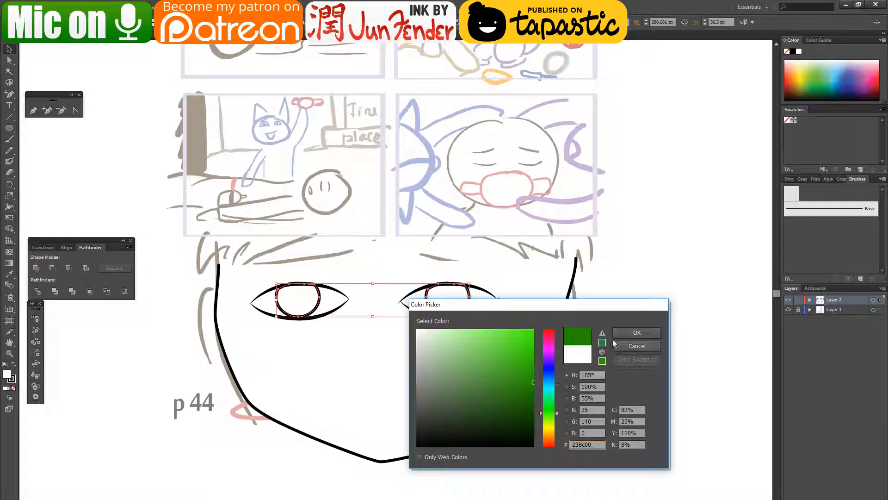
pyautogui.click(637, 333)
pyautogui.click(678, 264)
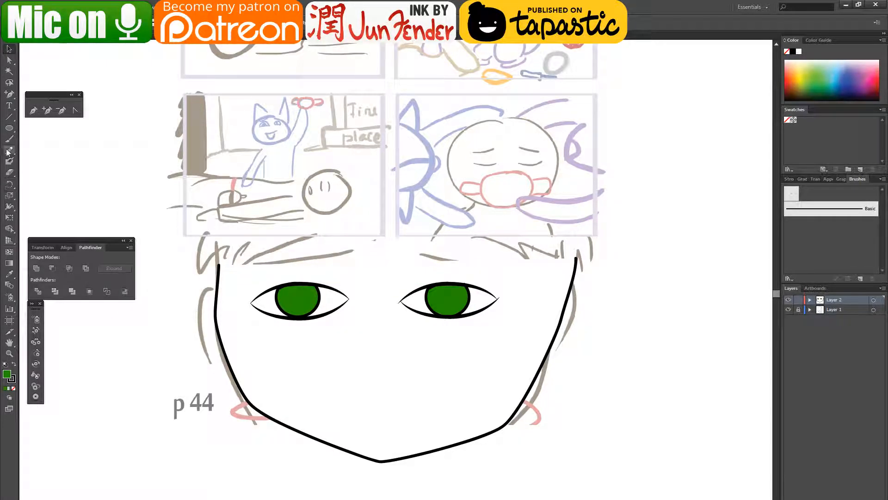
# - Give the left iris a linear gradient fill running from green to a dark tone at a 90° angle
pyautogui.click(10, 128)
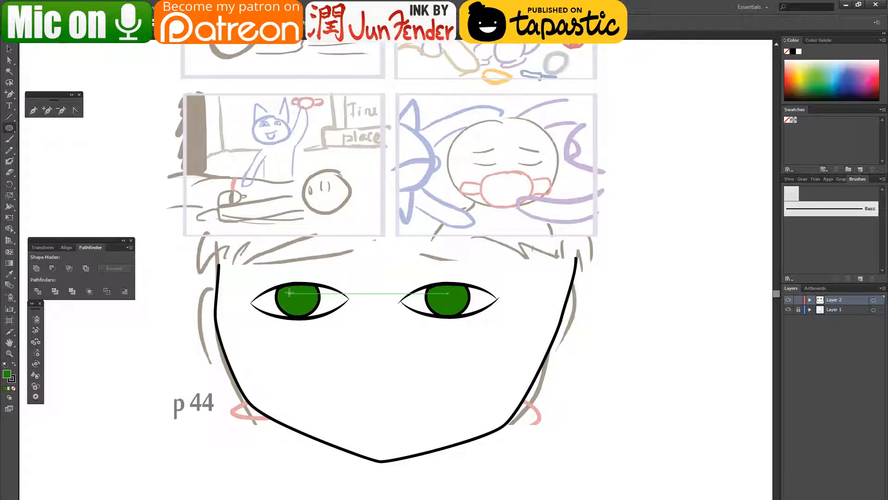
pyautogui.press('a')
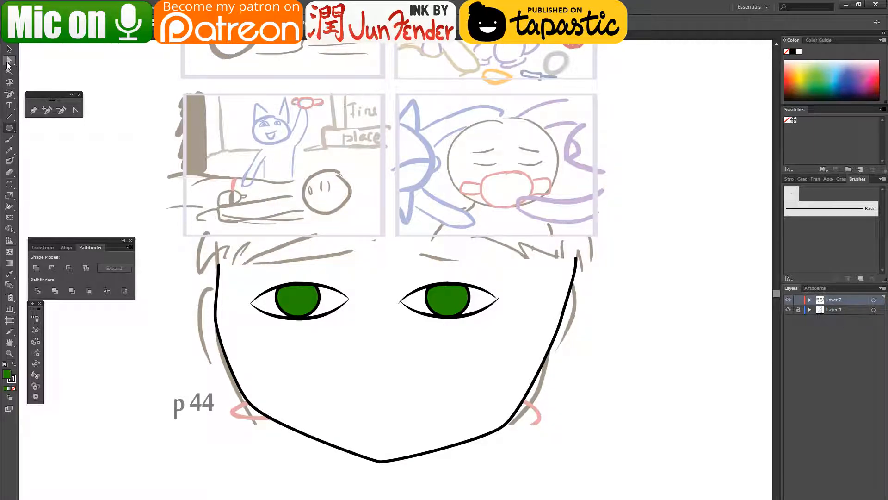
pyautogui.click(308, 303)
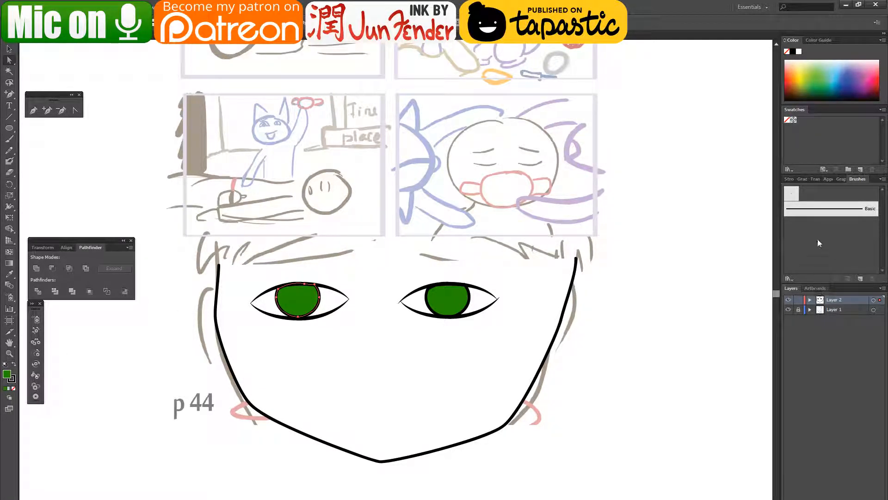
pyautogui.click(802, 178)
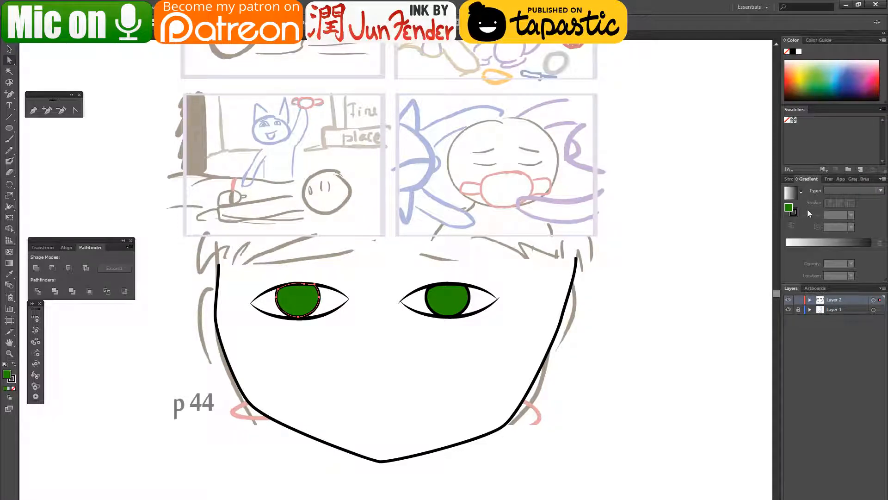
pyautogui.click(787, 251)
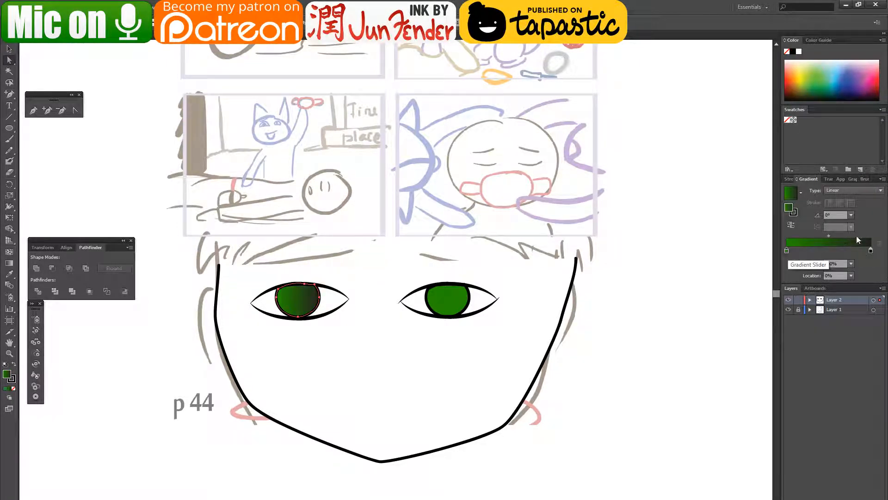
pyautogui.click(833, 215)
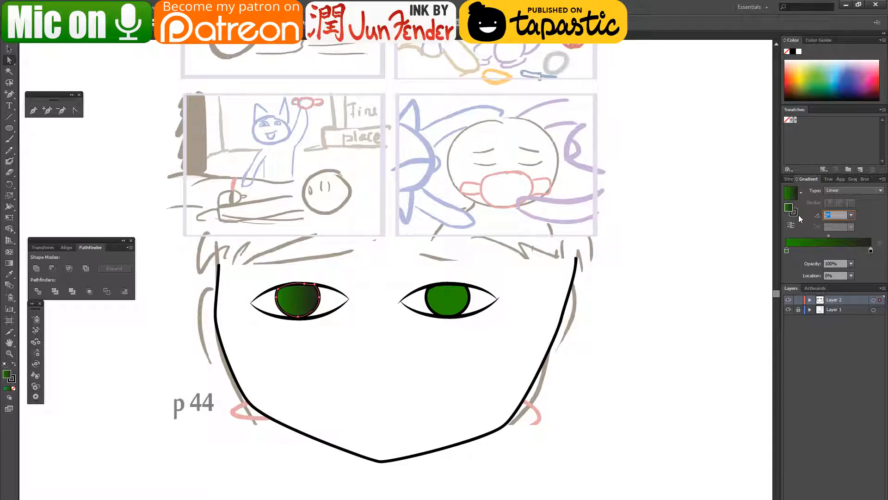
pyautogui.write('90')
pyautogui.press('Return')
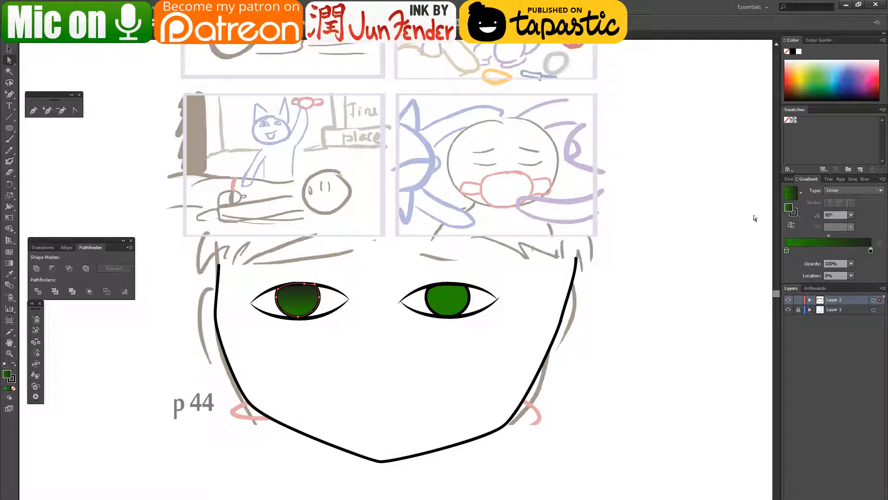
pyautogui.click(175, 283)
# - Draw a small circular pupil at the centre of the left iris with a black fill and no stroke
pyautogui.click(9, 131)
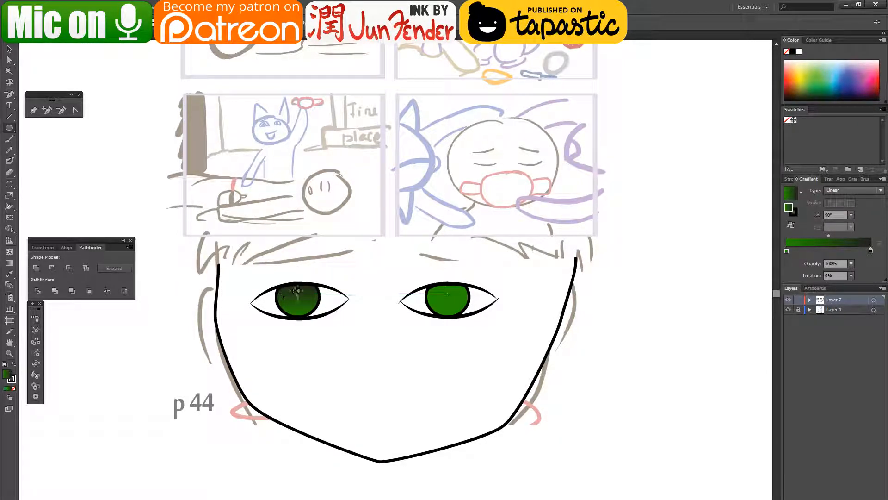
pyautogui.moveTo(290, 291); pyautogui.dragTo(306, 307)
pyautogui.click(9, 48)
pyautogui.click(14, 364)
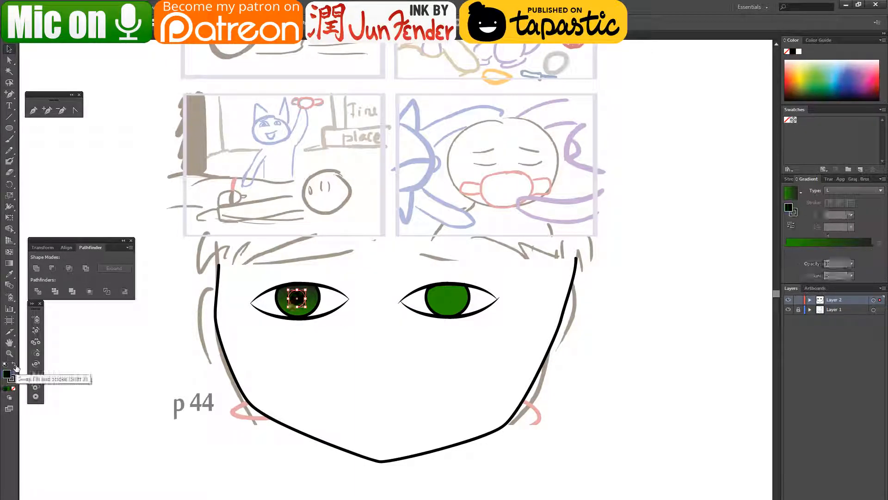
pyautogui.click(14, 388)
pyautogui.click(93, 381)
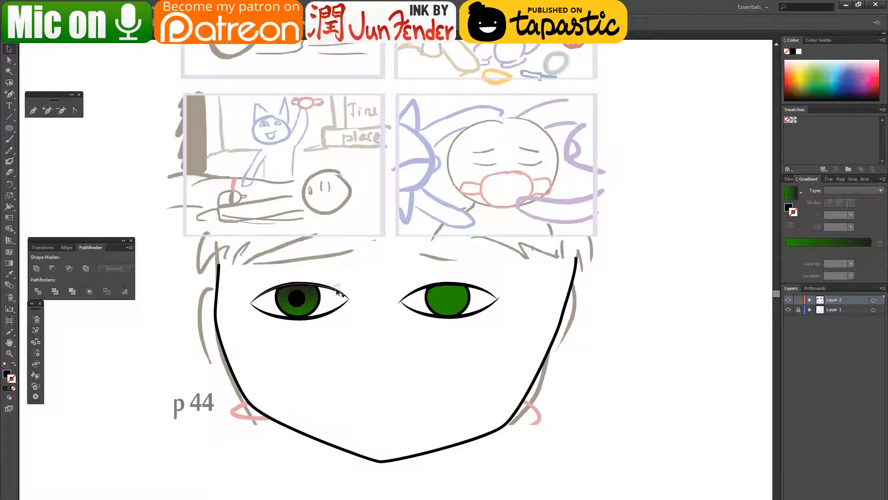
# - Duplicate the left pupil as a flattened oval, fill it white and place it as a highlight on the iris's upper-right edge
pyautogui.scroll(2, 308, 269)
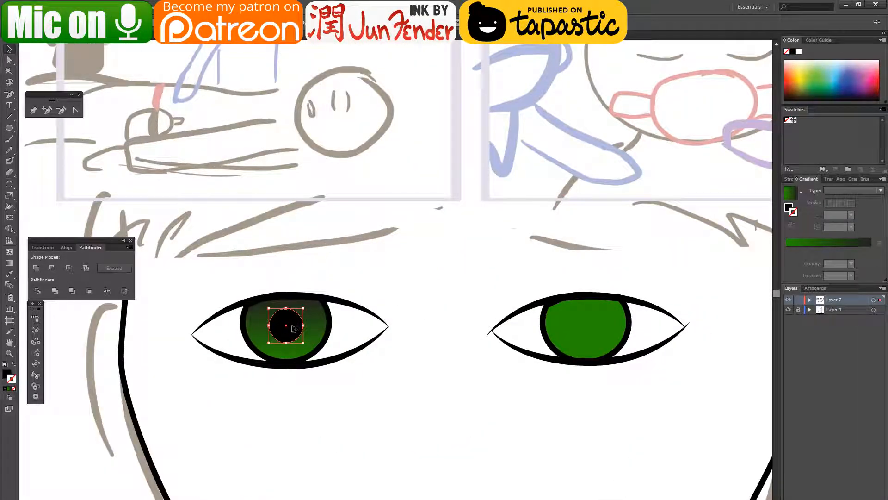
pyautogui.moveTo(301, 319); pyautogui.dragTo(336, 293)
pyautogui.doubleClick(8, 375)
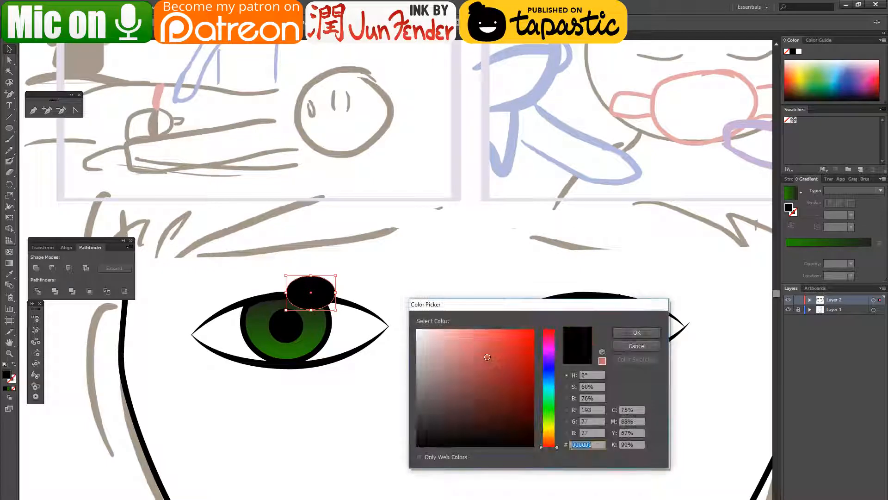
pyautogui.click(419, 332)
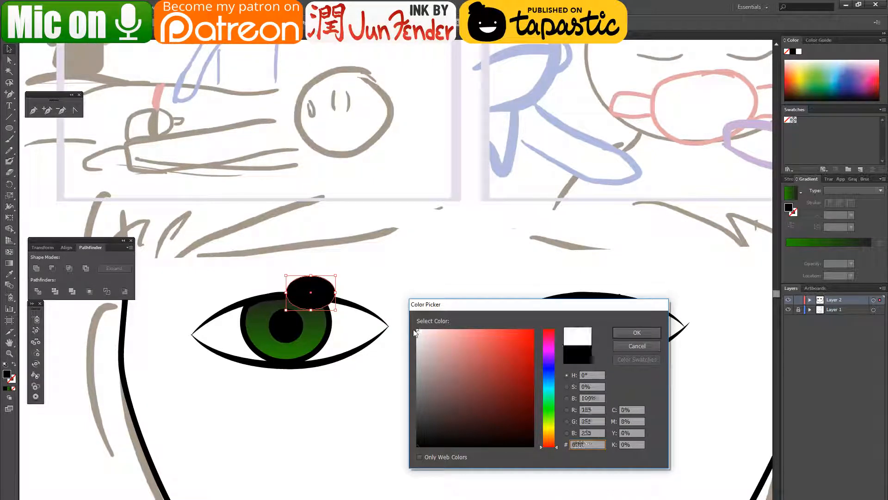
pyautogui.click(624, 333)
pyautogui.moveTo(310, 290); pyautogui.dragTo(290, 321)
pyautogui.click(355, 262)
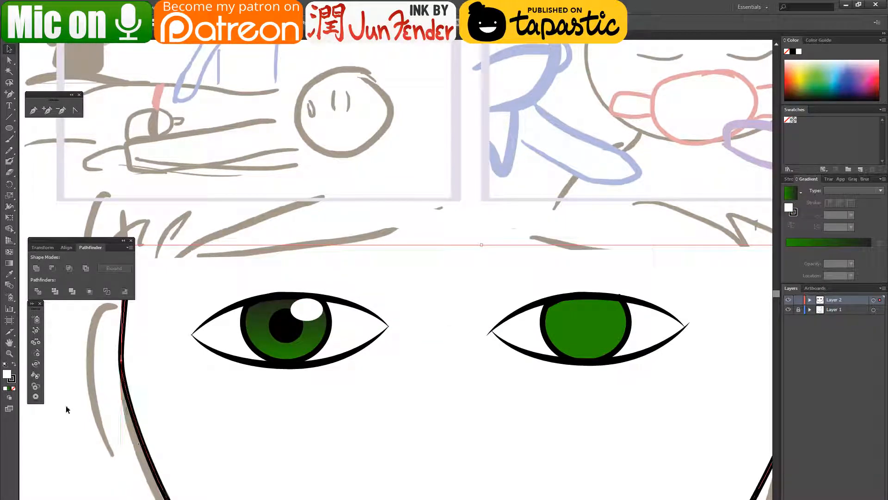
# - Clear the selection and show the document's color mode options
pyautogui.scroll(-5, 109, 410)
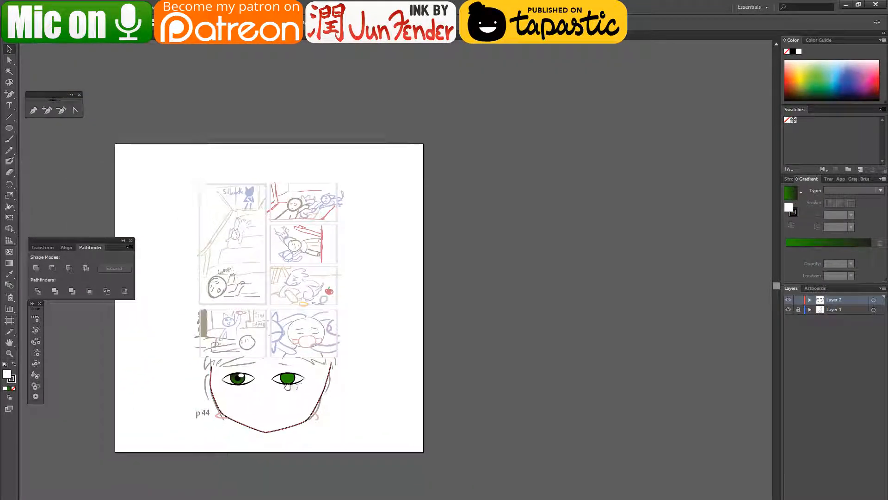
pyautogui.scroll(3, 210, 418)
pyautogui.click(529, 387)
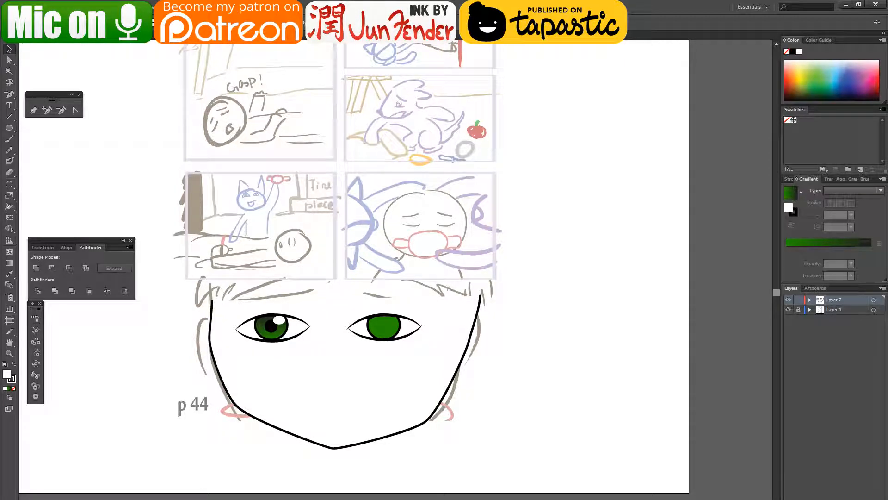
pyautogui.click(26, 7)
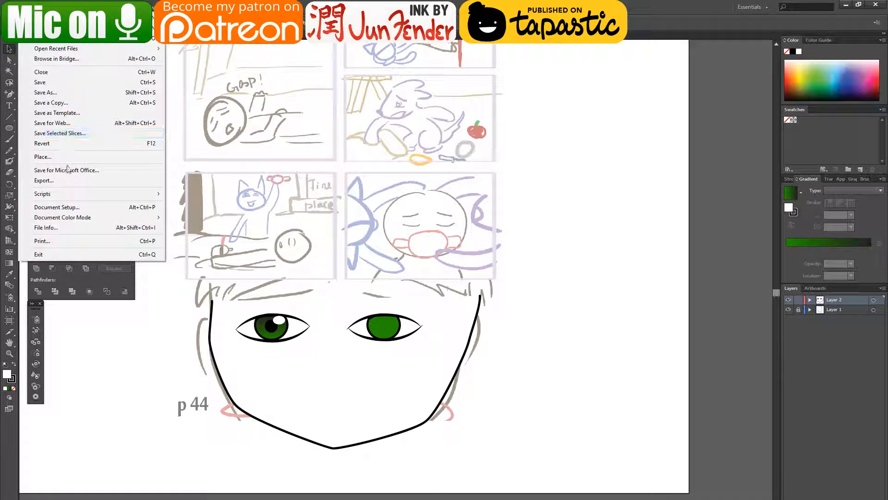
pyautogui.moveTo(84, 218)
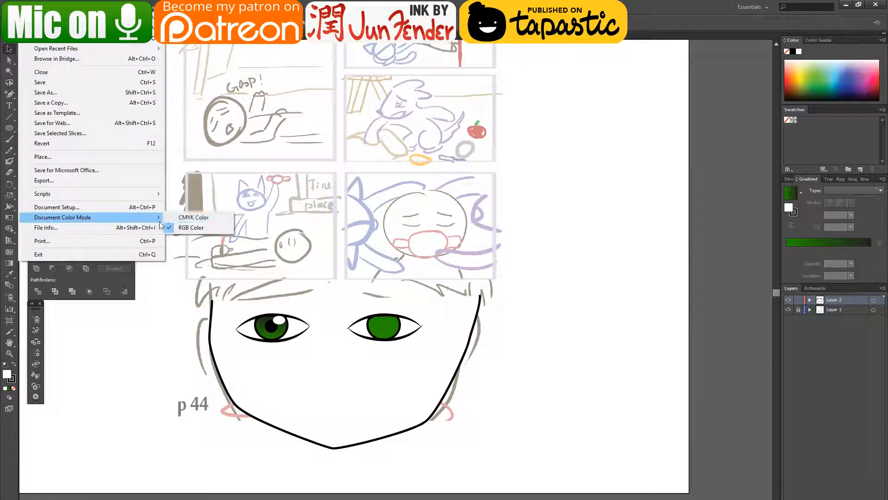
# - Leave the color mode options, bring up the OBS window and close Illustrator without saving page_44.jpg
pyautogui.click(624, 259)
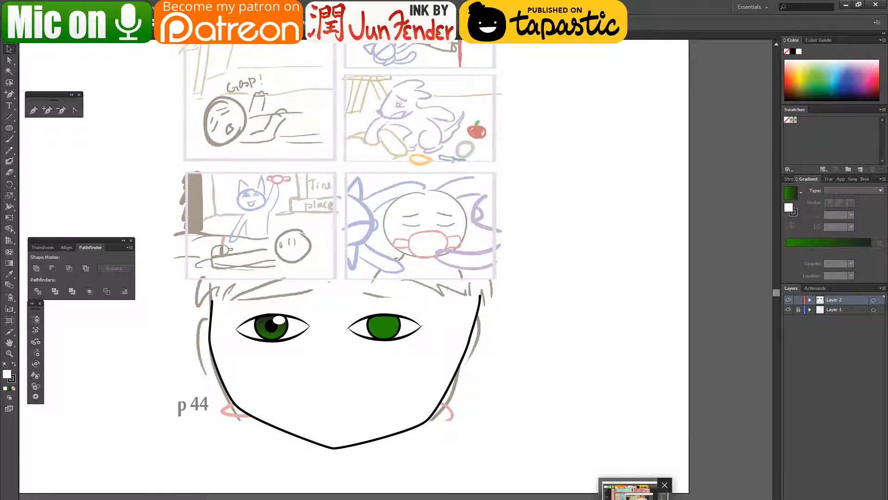
pyautogui.click(613, 486)
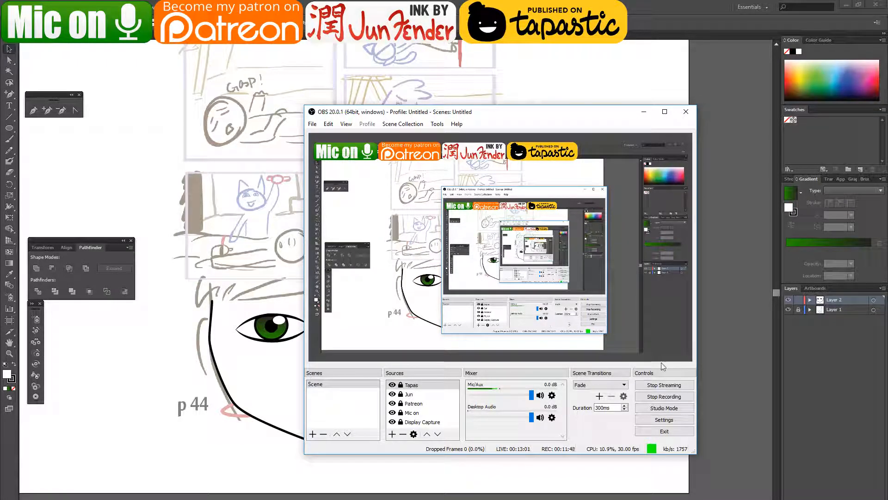
pyautogui.click(876, 4)
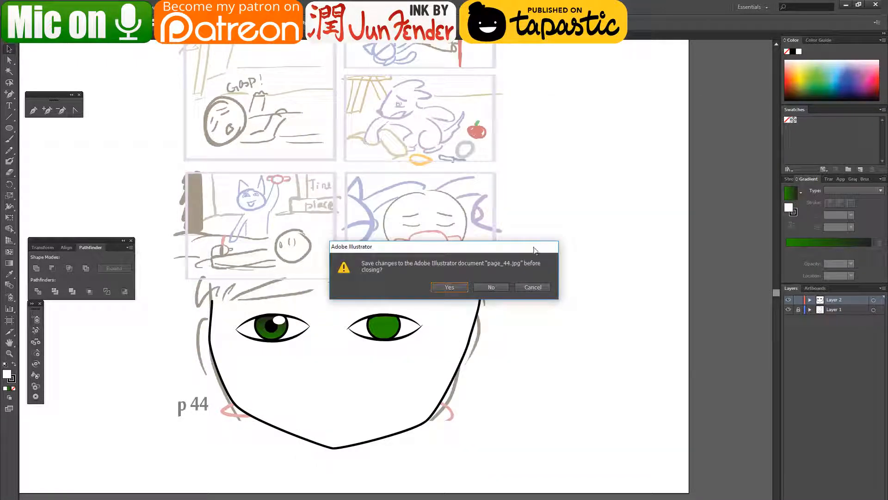
pyautogui.click(484, 287)
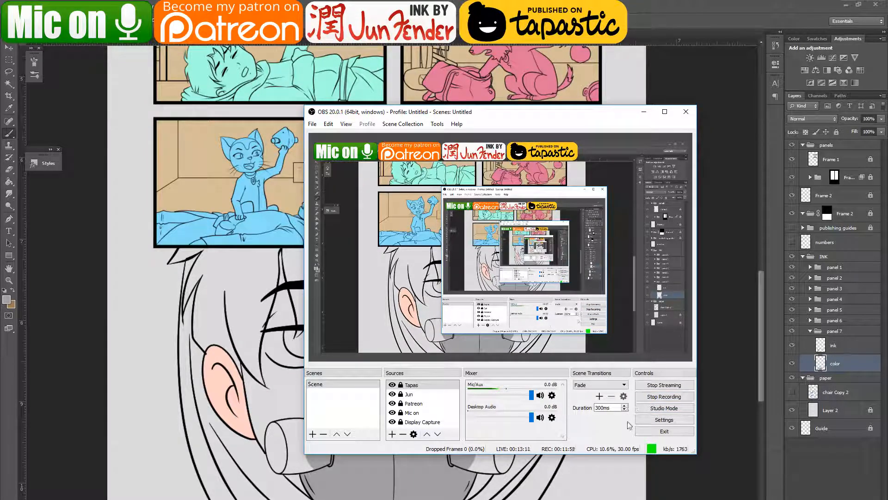
# - Stop the recording in OBS and minimise its window while leaving the stream running
pyautogui.click(643, 399)
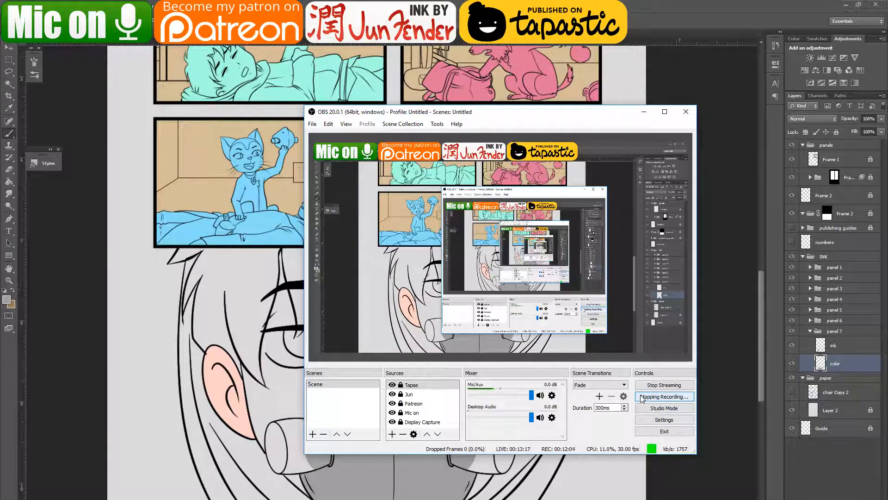
pyautogui.click(646, 114)
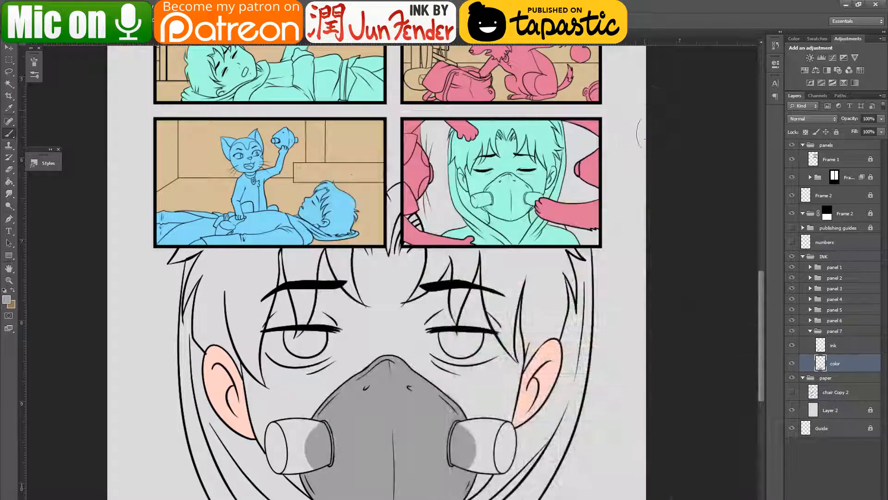
# - Restore the Photoshop window to a smaller size and quit Photoshop without saving page44-clip.psd
pyautogui.click(862, 5)
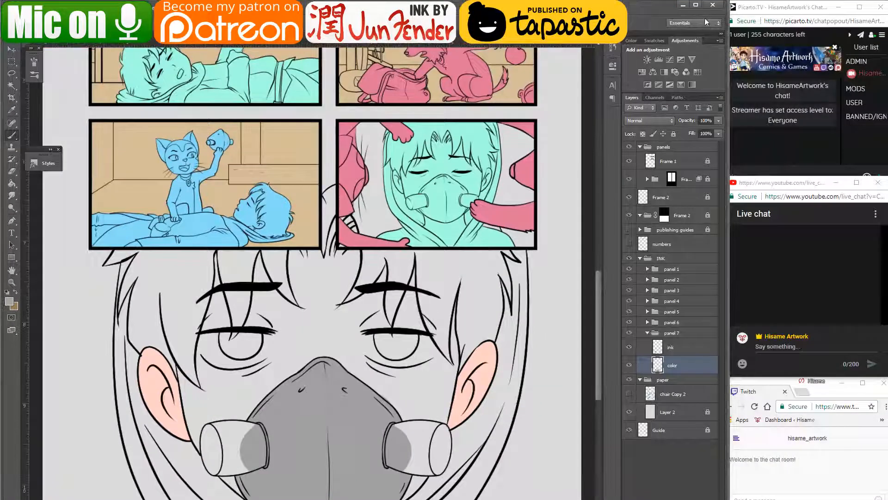
pyautogui.click(713, 6)
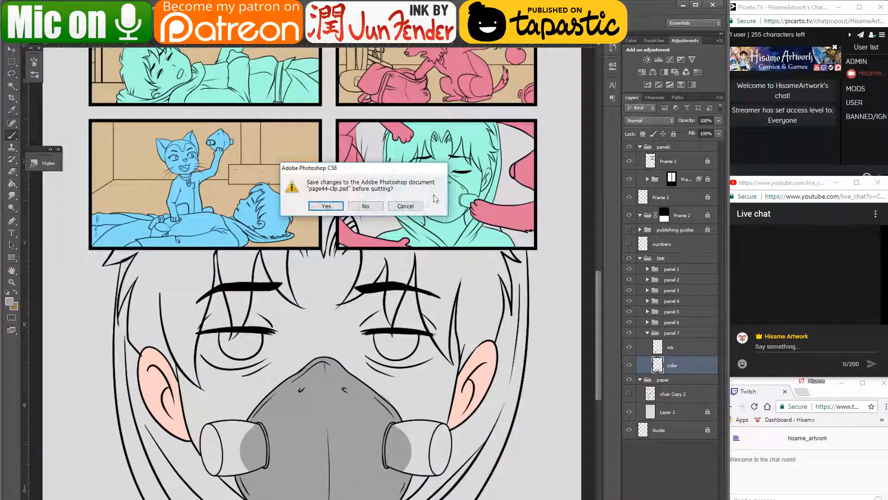
pyautogui.click(377, 205)
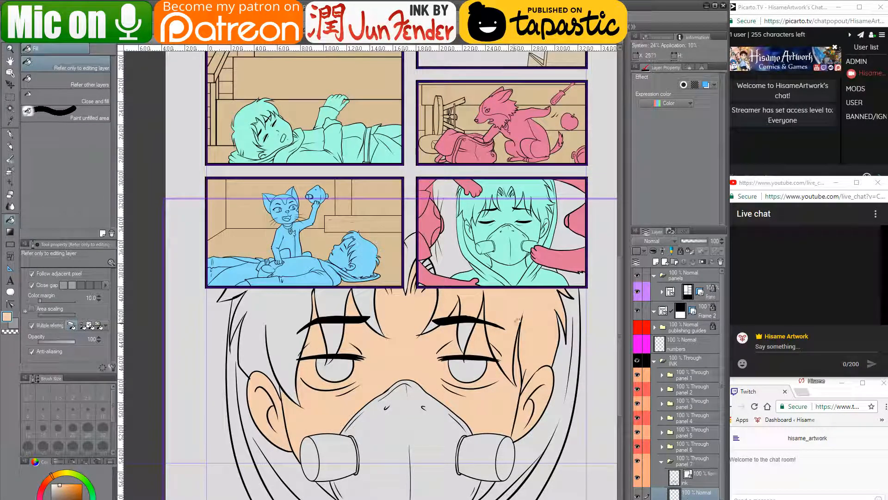
# - Switch to the browser, check the YouTube live streaming page, and return to the comic page in Clip Studio Paint
pyautogui.press('k')
pyautogui.moveTo(491, 220); pyautogui.dragTo(492, 257)
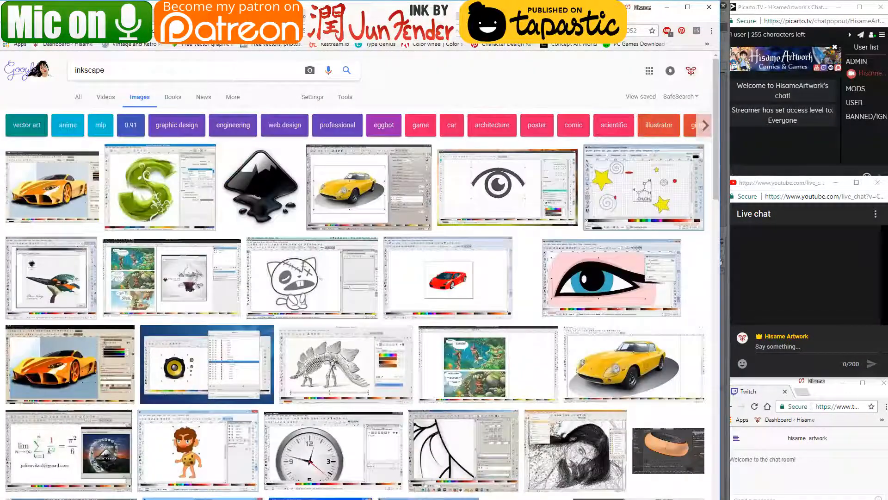
pyautogui.hotkey('ctrl', 'Tab')
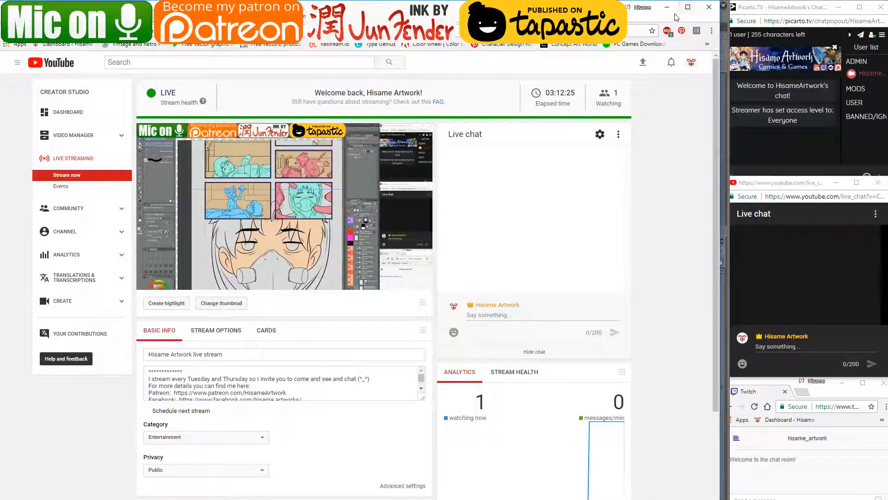
pyautogui.click(667, 7)
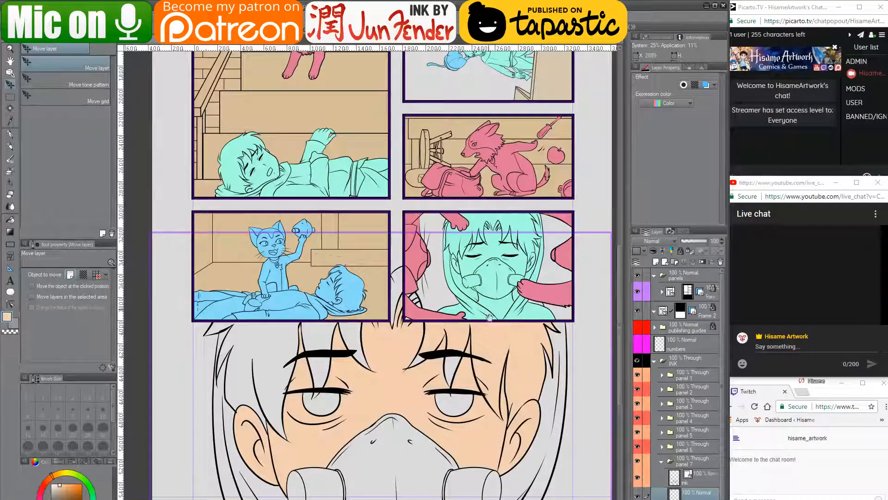
pyautogui.moveTo(509, 337); pyautogui.dragTo(482, 315)
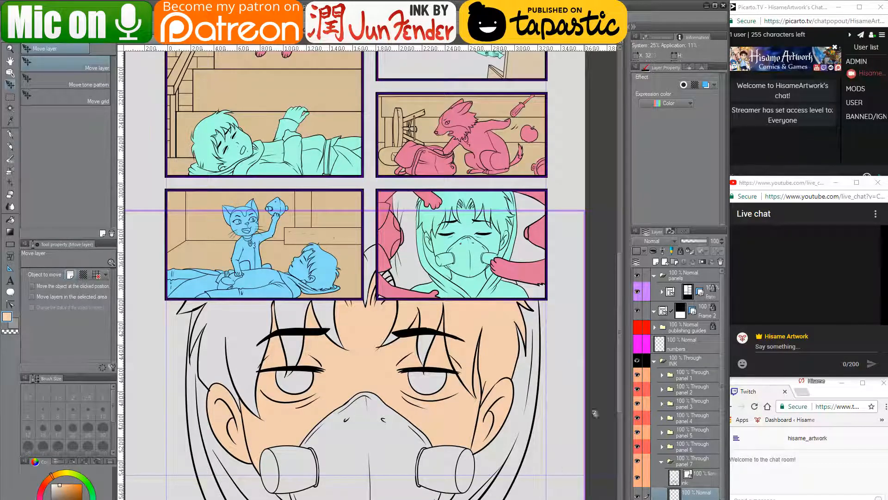
# - Minimise the open windows and open the OBS recordings folder through the folder shortcut on the desktop
pyautogui.click(708, 7)
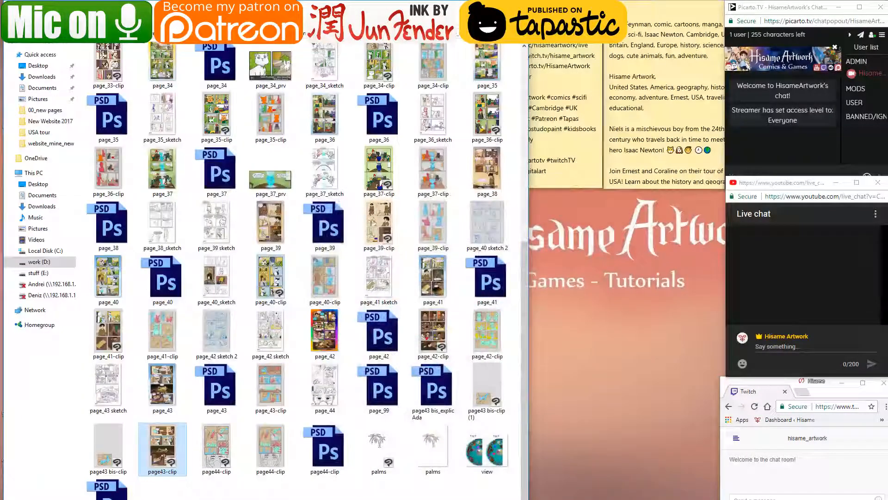
pyautogui.press('super+Down')
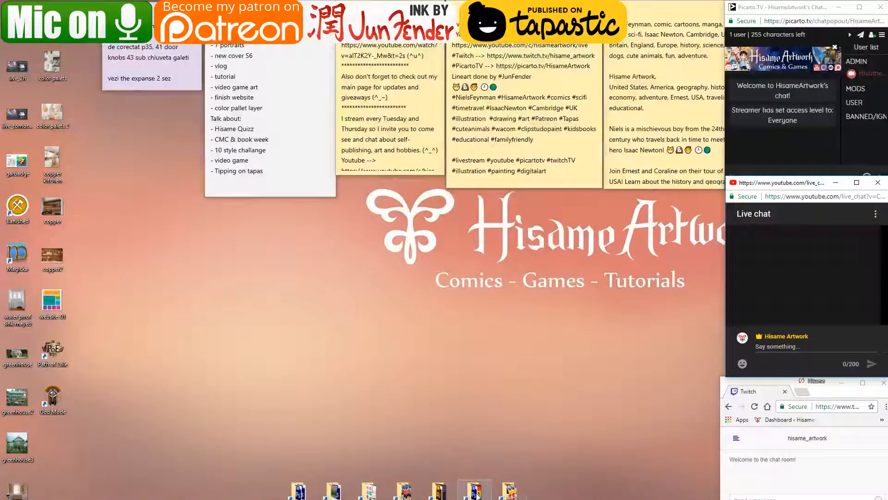
pyautogui.click(336, 494)
pyautogui.doubleClick(335, 494)
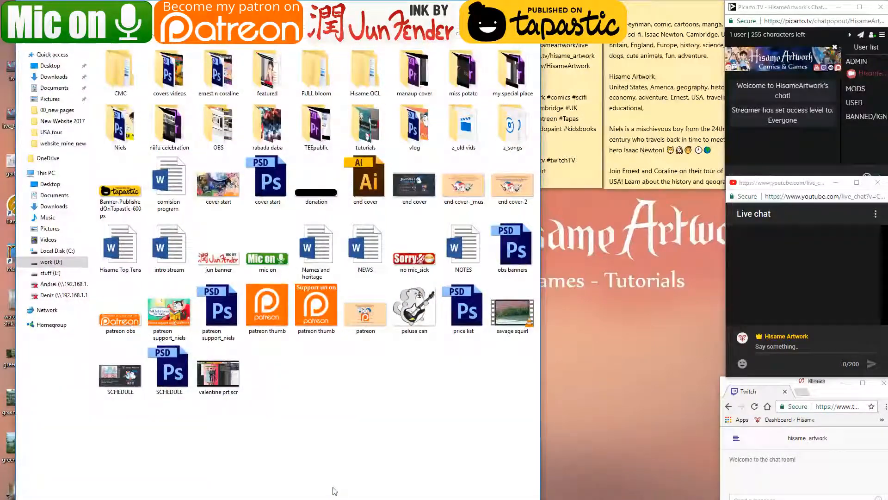
pyautogui.doubleClick(214, 131)
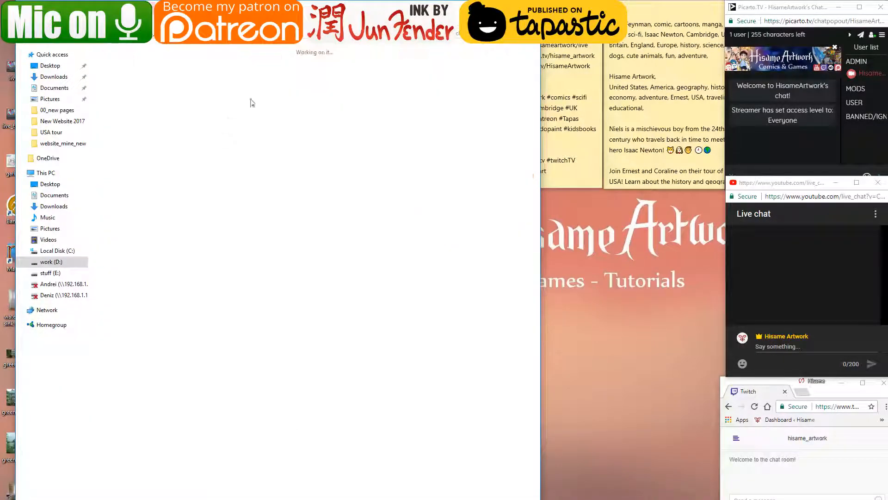
pyautogui.moveTo(253, 6); pyautogui.dragTo(231, 6)
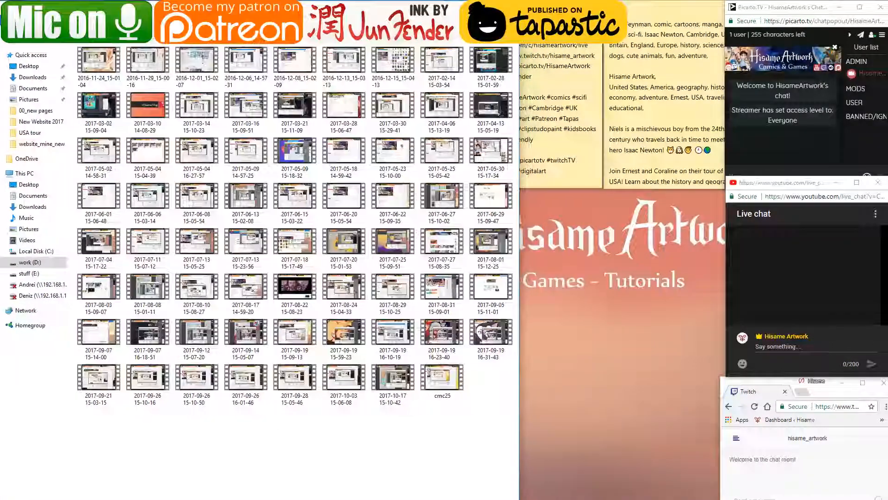
pyautogui.doubleClick(392, 384)
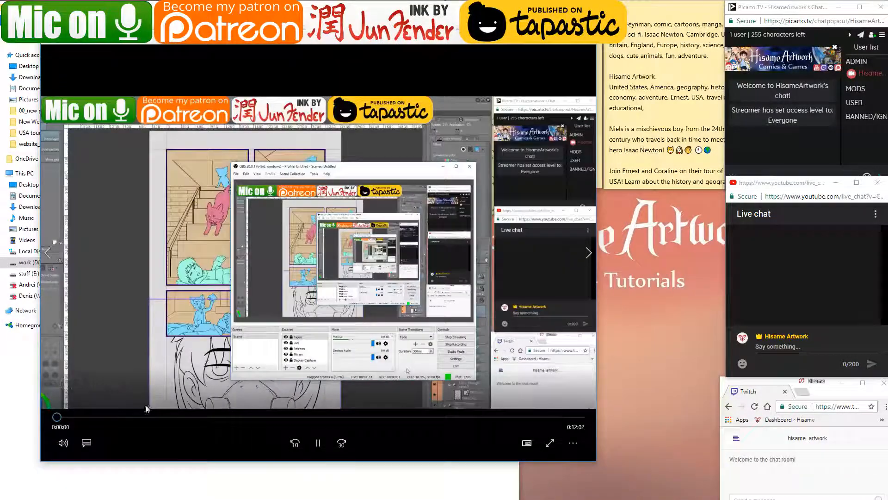
pyautogui.click(154, 417)
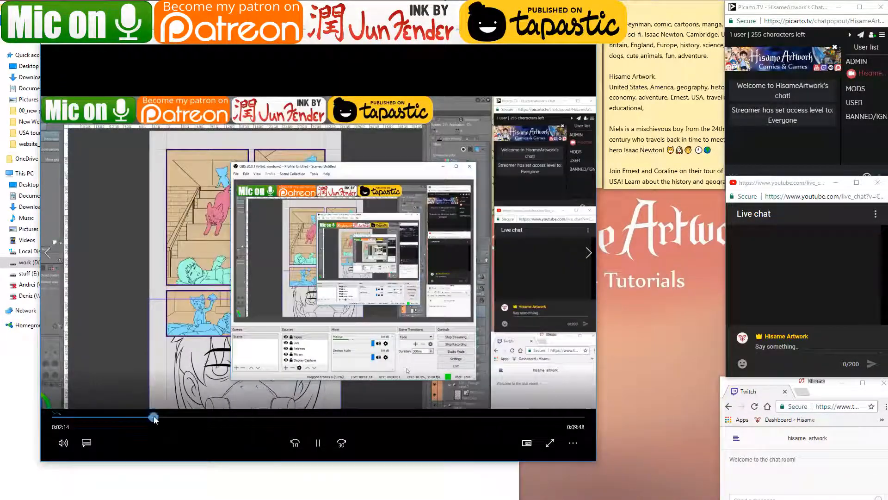
pyautogui.click(406, 417)
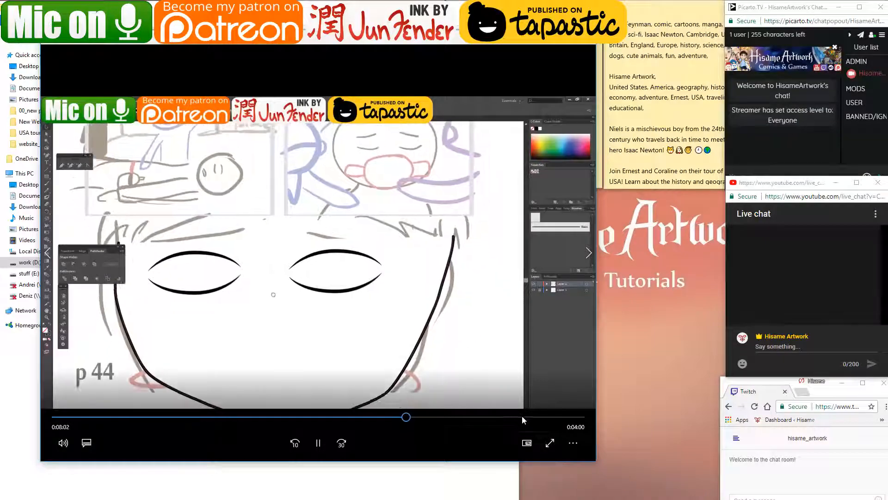
pyautogui.click(522, 416)
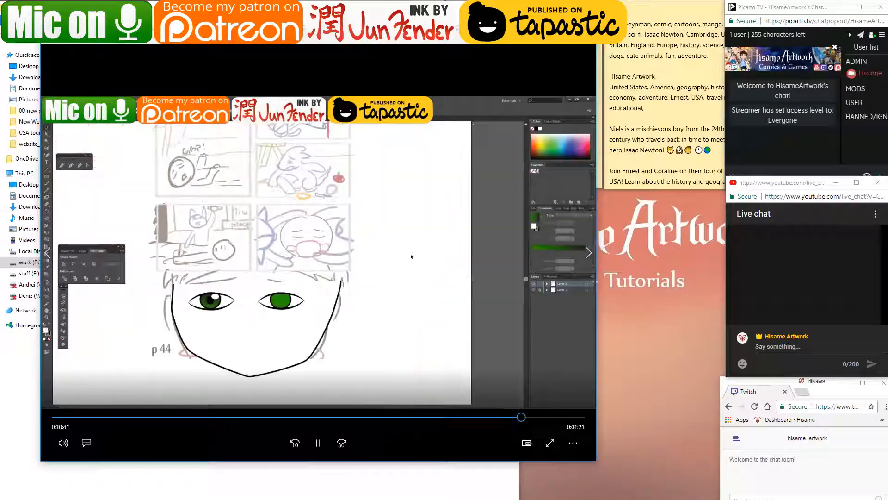
pyautogui.click(587, 45)
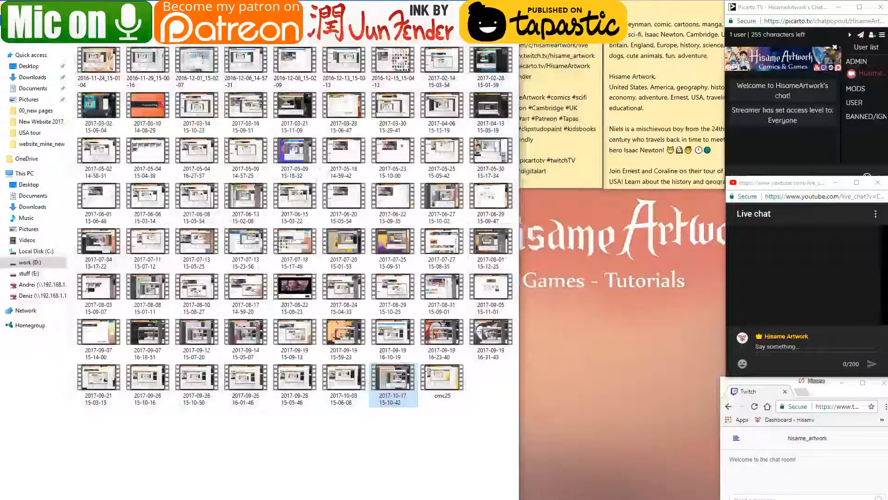
# - Close the recordings folder and return to the comic page in Clip Studio Paint
pyautogui.hotkey('alt', 'F4')
pyautogui.hotkey('alt', 'Tab')
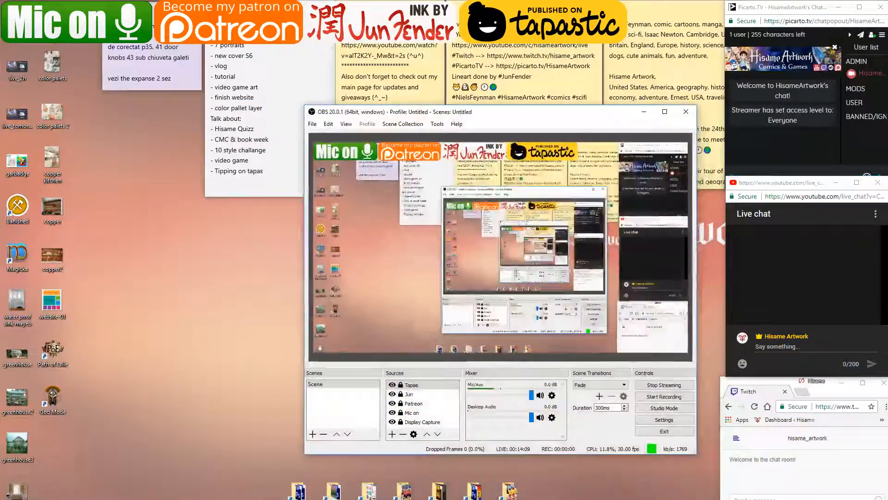
pyautogui.press('super+Down')
pyautogui.click(736, 497)
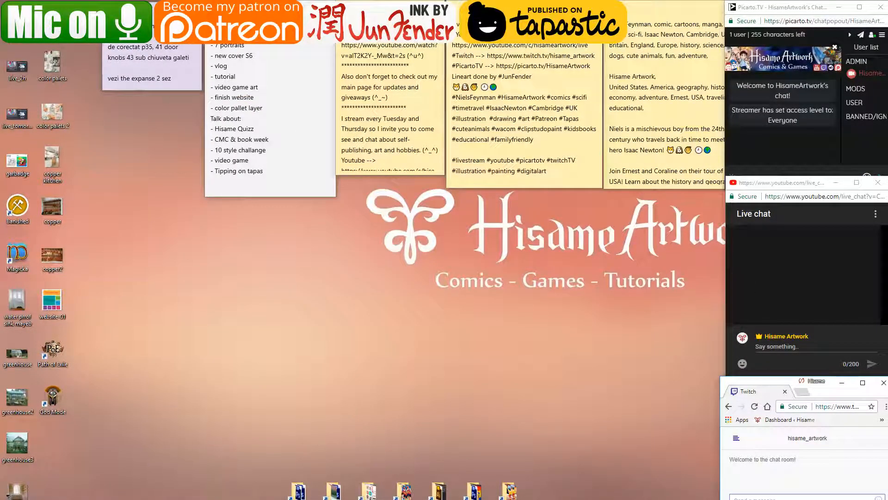
pyautogui.hotkey('alt', 'Tab')
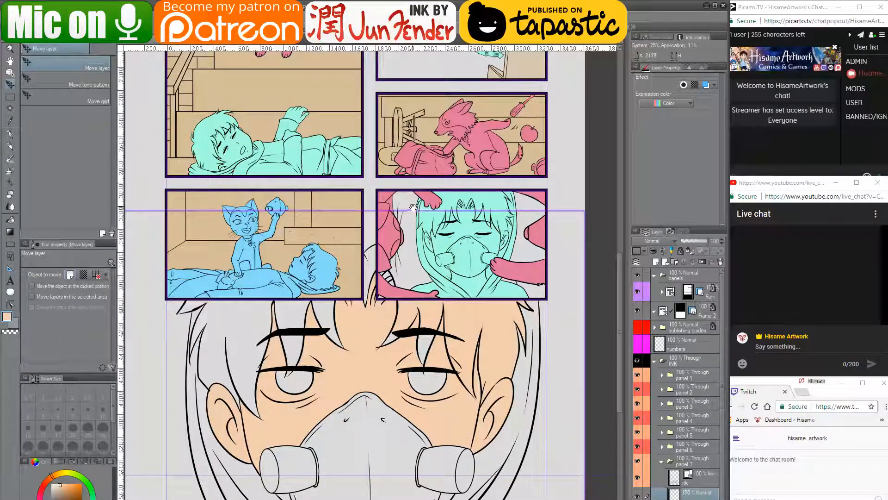
# - Mask the panel 1 layer folder with a rectangular selection around the tall staircase panel's frame
pyautogui.moveTo(415, 212); pyautogui.dragTo(419, 325)
pyautogui.moveTo(389, 129); pyautogui.dragTo(380, 202)
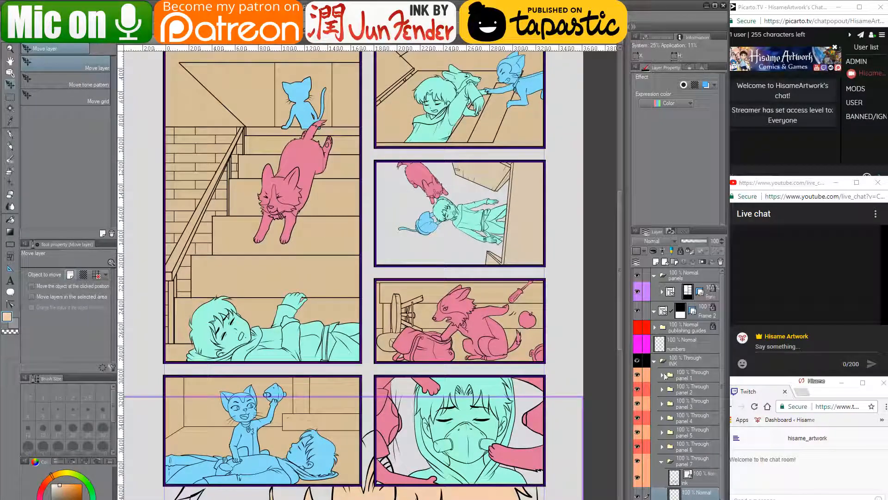
pyautogui.click(673, 377)
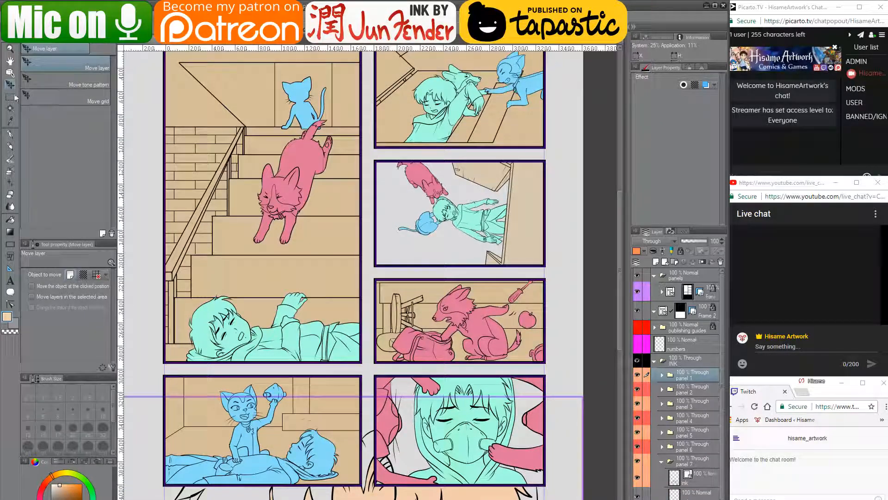
pyautogui.press('m')
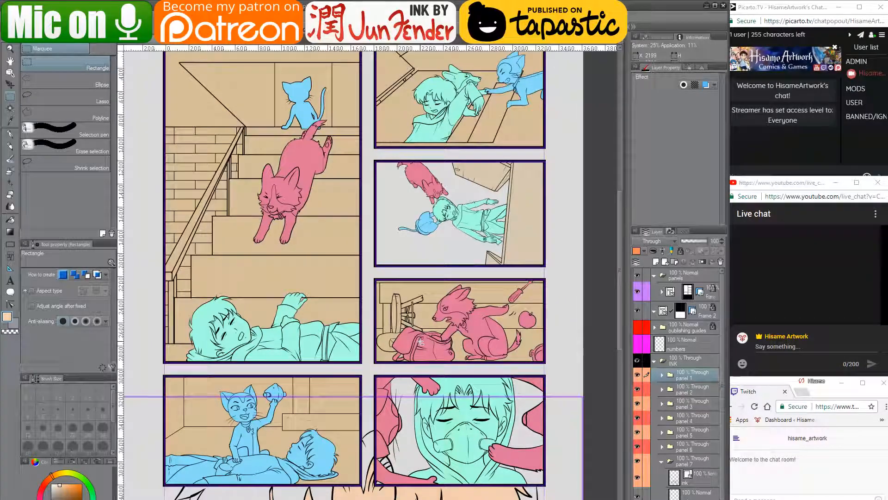
pyautogui.scroll(-1, 415, 340)
pyautogui.moveTo(313, 102); pyautogui.dragTo(312, 137)
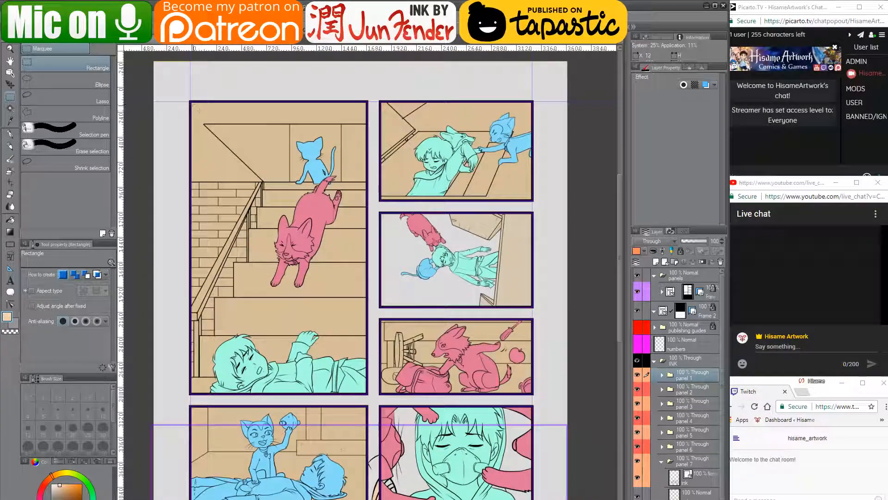
pyautogui.moveTo(190, 100); pyautogui.dragTo(367, 392)
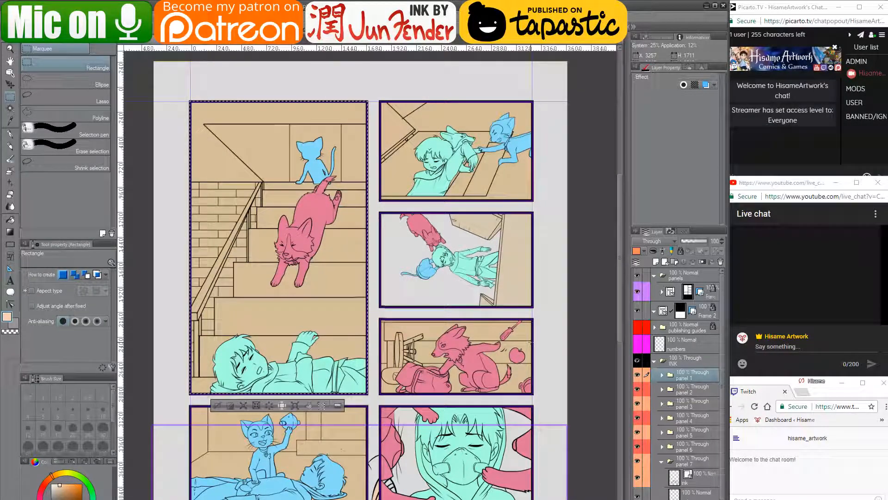
pyautogui.click(702, 261)
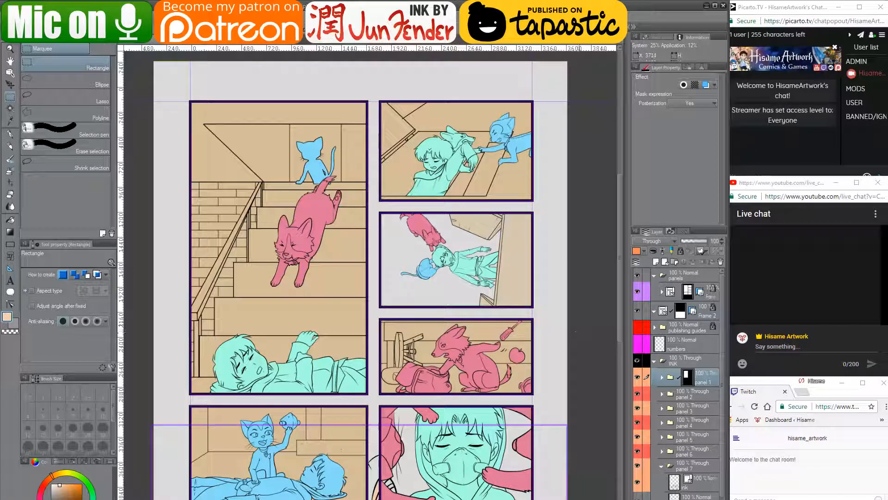
# - Mask the panel 2 layer folder with a rectangular selection around the page's upper-right panel frame
pyautogui.click(688, 391)
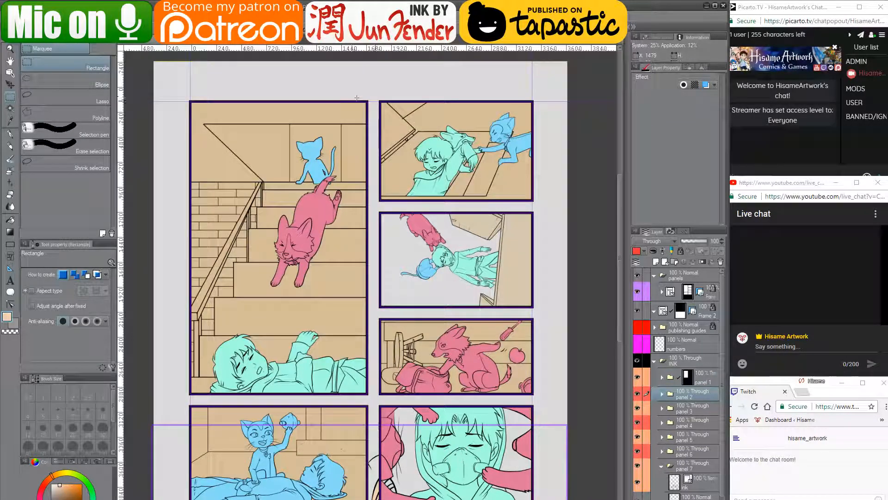
pyautogui.moveTo(380, 101); pyautogui.dragTo(533, 201)
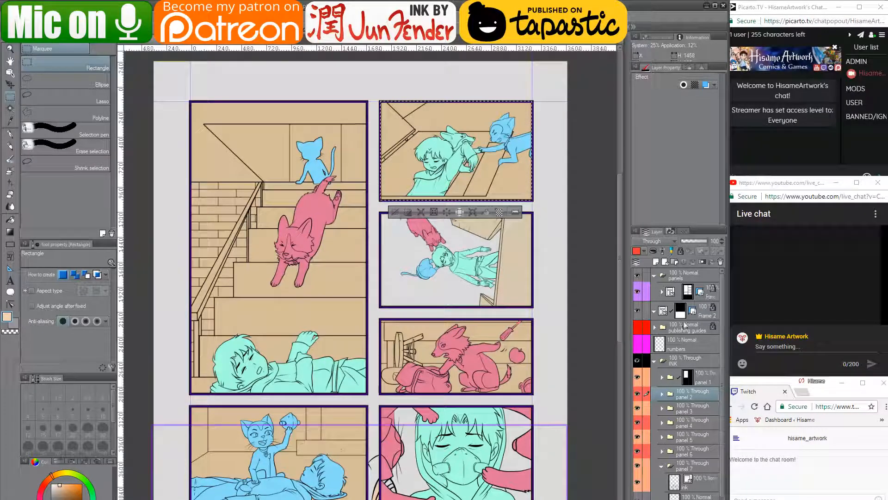
pyautogui.click(699, 262)
# - Mask the panel 3 layer folder with a rectangular selection around the second panel of the page's right column
pyautogui.click(670, 407)
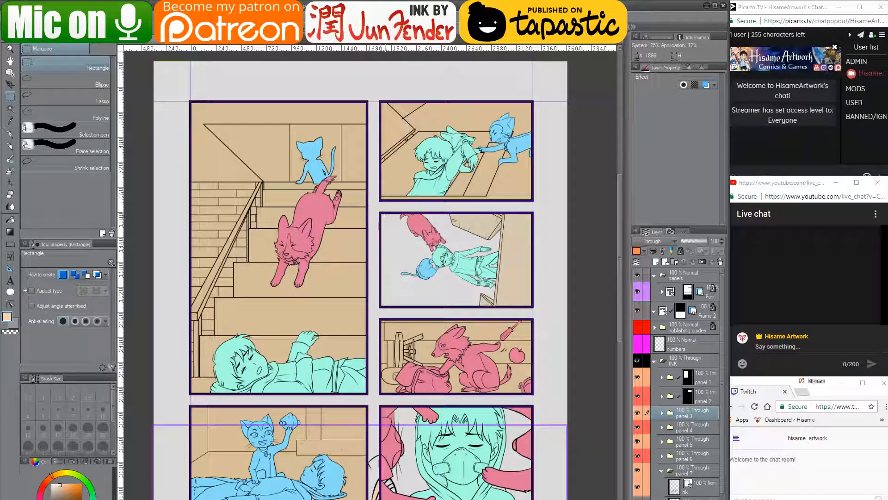
pyautogui.moveTo(380, 212); pyautogui.dragTo(532, 307)
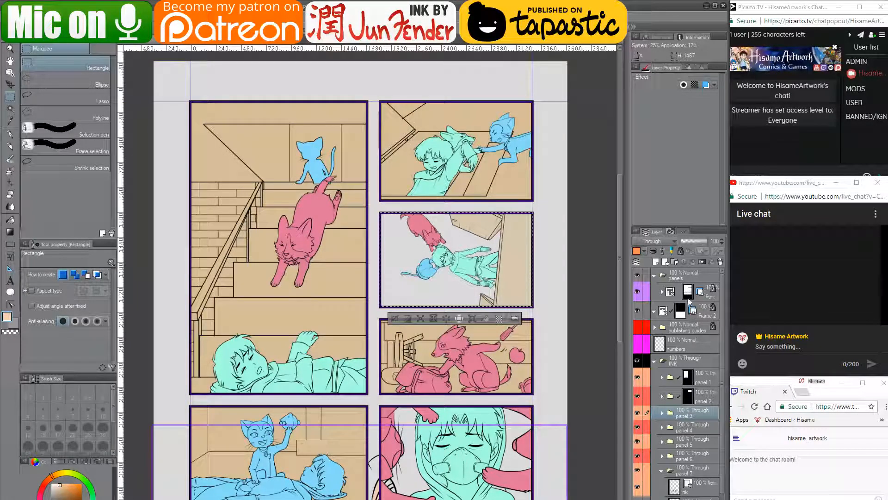
pyautogui.click(701, 261)
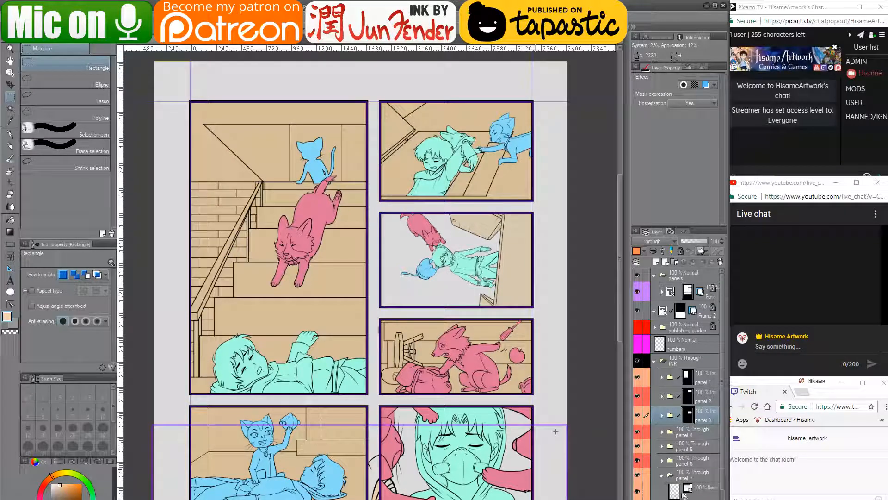
# - Select the panel 4 frame, undo the actions back through the panel 3 mask, and clear the remaining selection
pyautogui.click(685, 431)
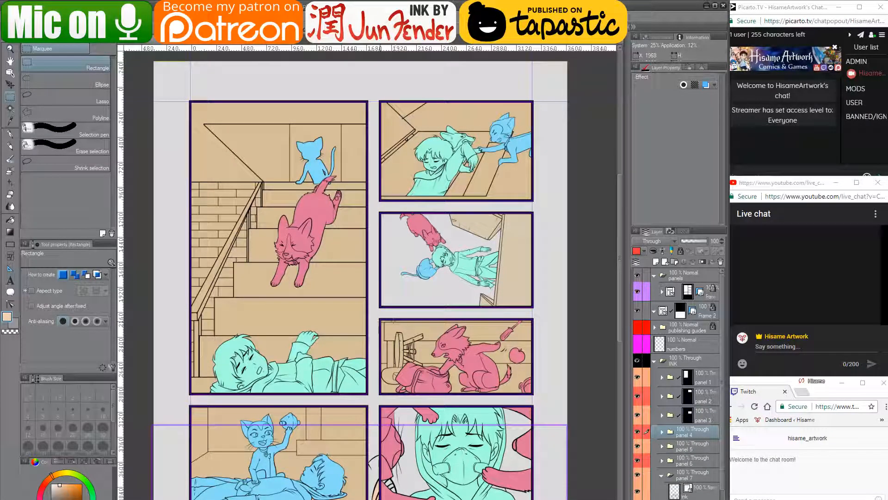
pyautogui.moveTo(379, 319); pyautogui.dragTo(532, 394)
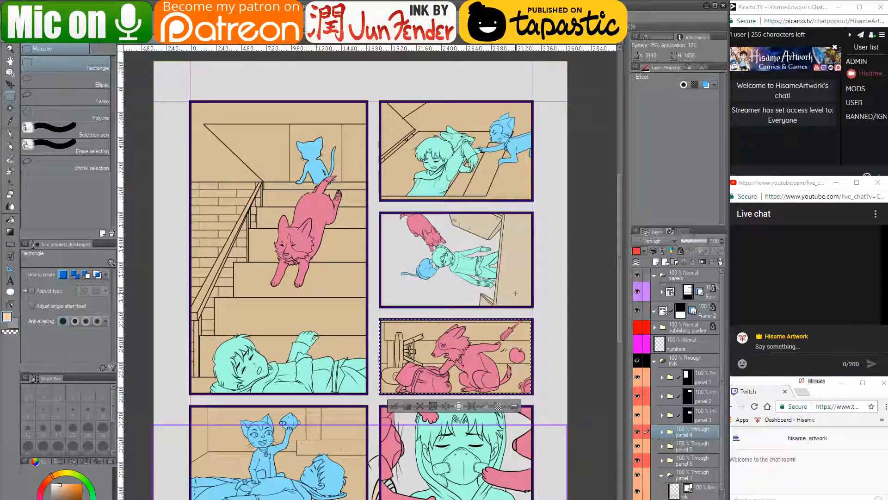
pyautogui.click(516, 294)
pyautogui.hotkey('ctrl', 'z')
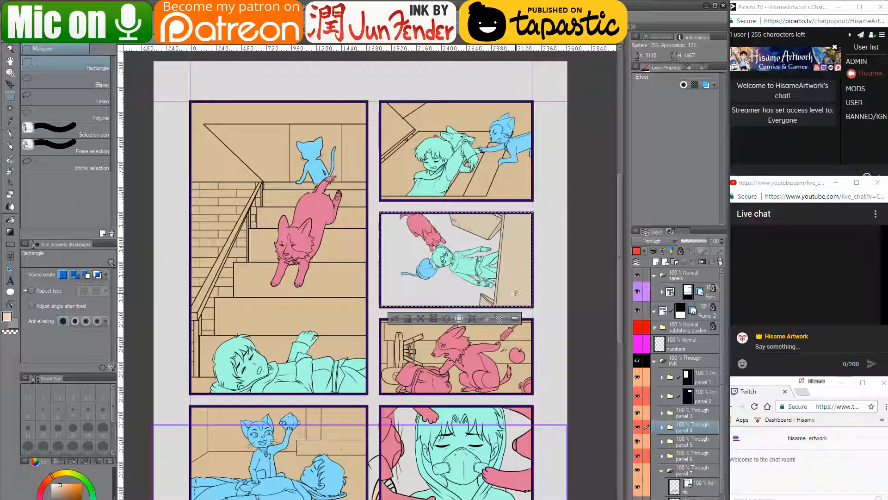
pyautogui.hotkey('ctrl', 'd')
pyautogui.scroll(1, 516, 246)
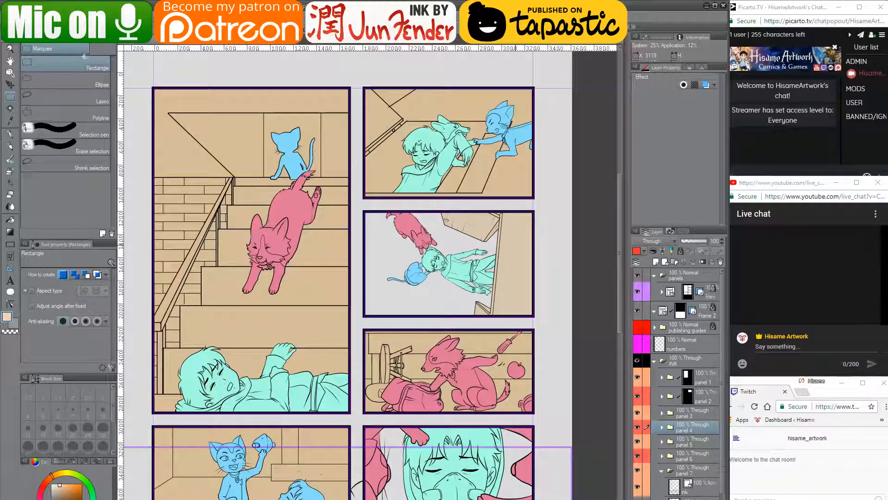
pyautogui.scroll(1, 516, 246)
# - Toggle the visibility of the Frame 2 and Frame 1 folders to check which one holds the panel borders
pyautogui.click(10, 83)
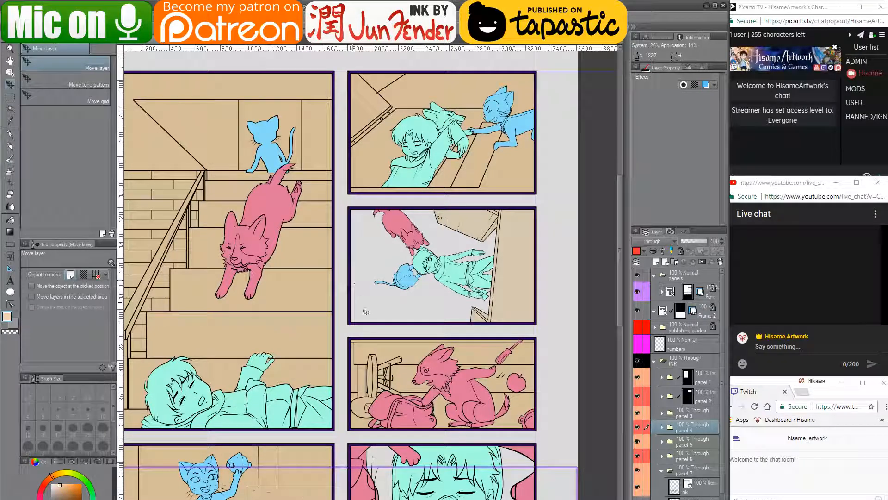
pyautogui.click(638, 311)
pyautogui.click(639, 312)
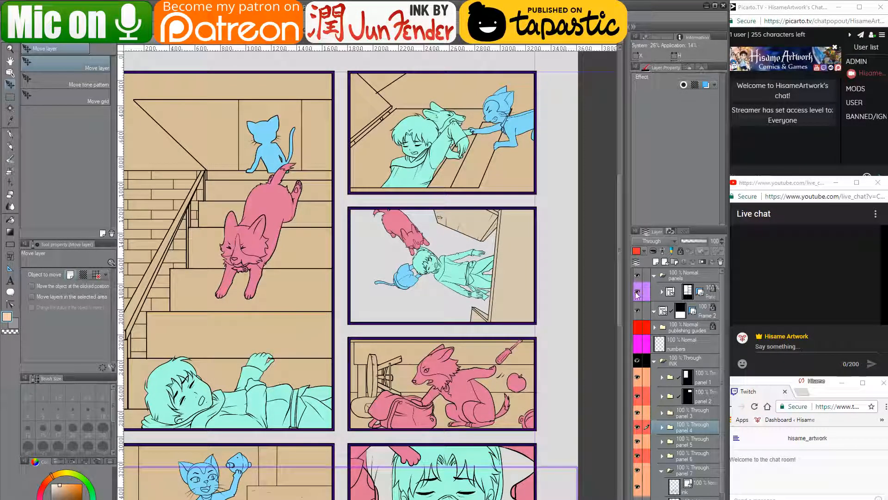
pyautogui.click(637, 291)
pyautogui.click(638, 292)
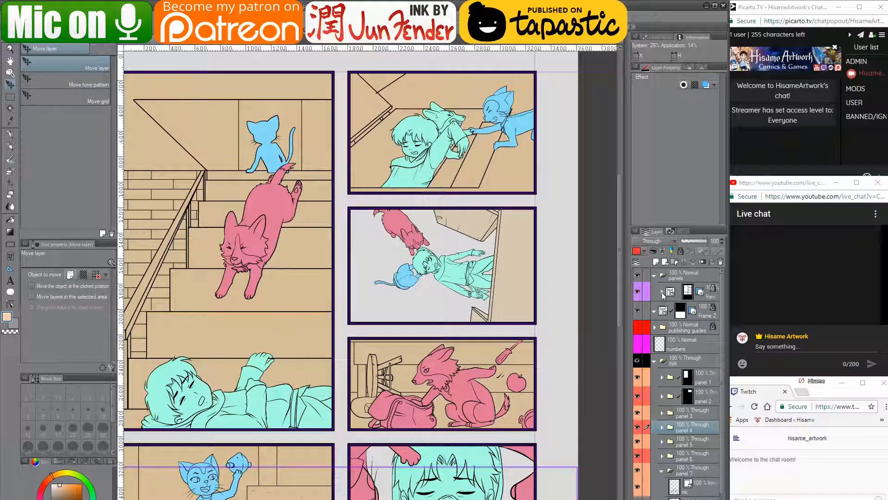
# - Expand the Frame 1 folder and unlock it for editing
pyautogui.click(662, 291)
pyautogui.click(675, 316)
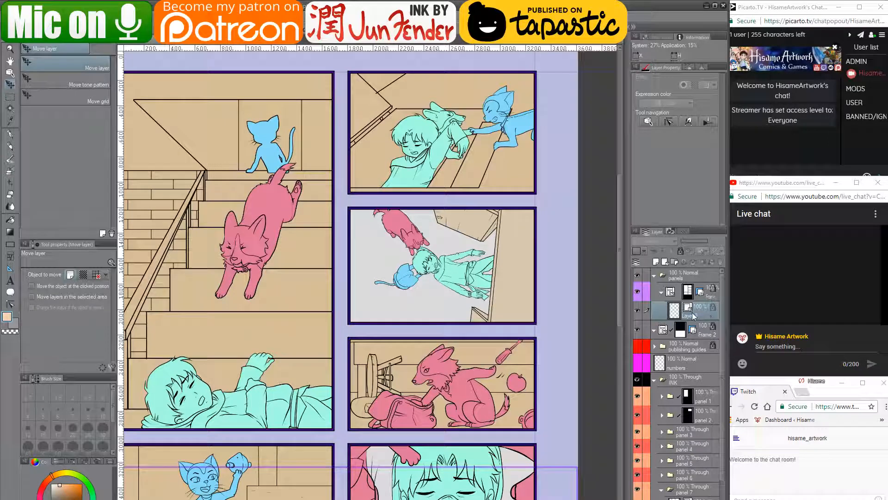
pyautogui.click(706, 291)
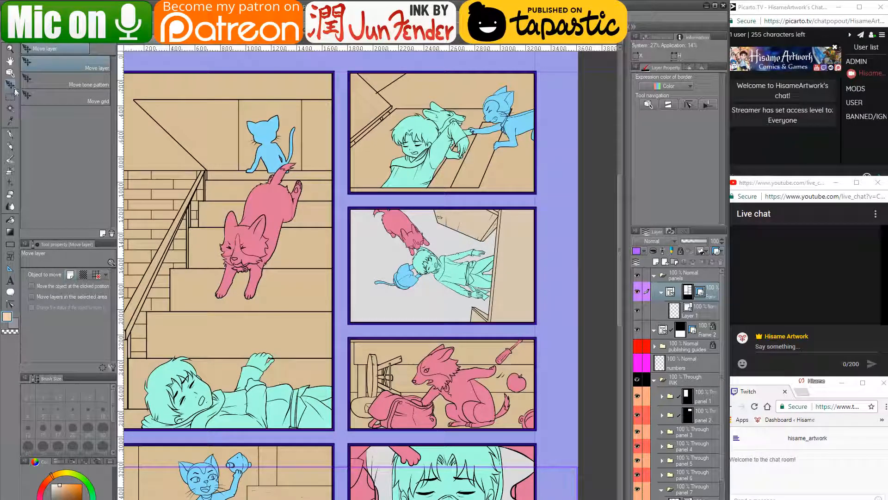
# - Select a rectangular strip around the lower border of the right column's second panel and switch to moving layers
pyautogui.press('m')
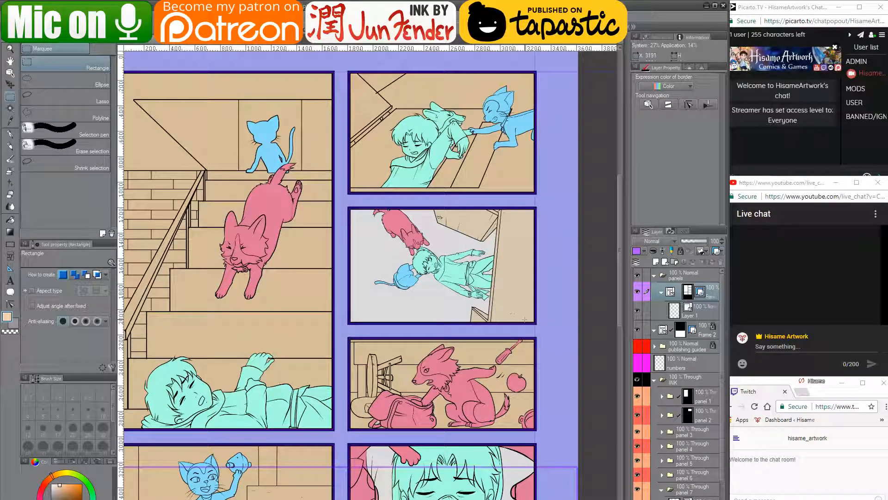
pyautogui.moveTo(543, 328); pyautogui.dragTo(342, 301)
pyautogui.press('k')
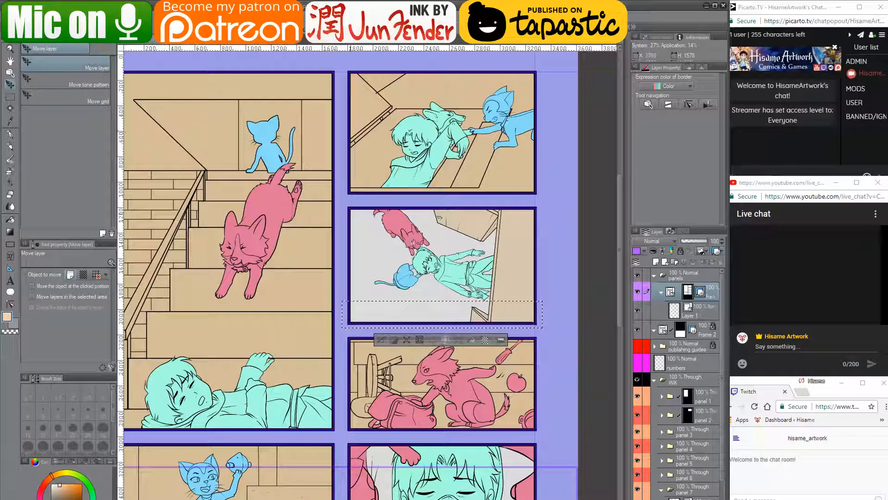
# - Try to transform the selected border strip on Layer 1 and on the Frame 1 folder
pyautogui.click(657, 316)
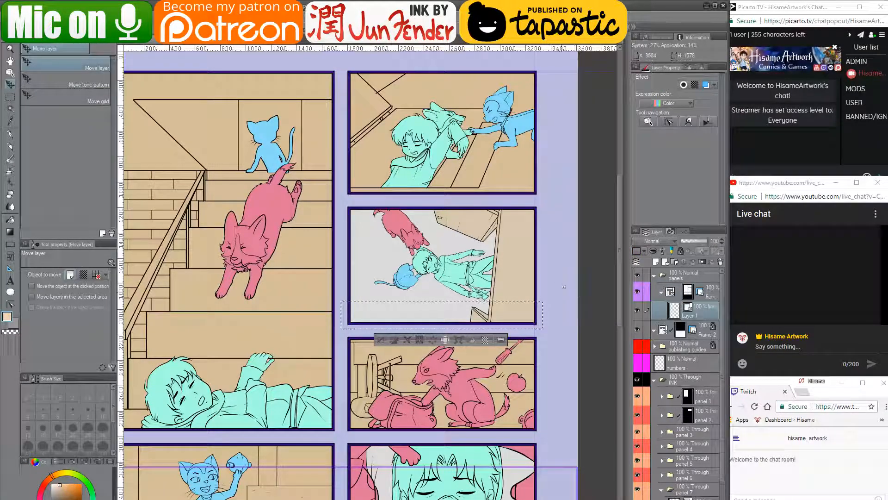
pyautogui.click(537, 283)
pyautogui.press('Return')
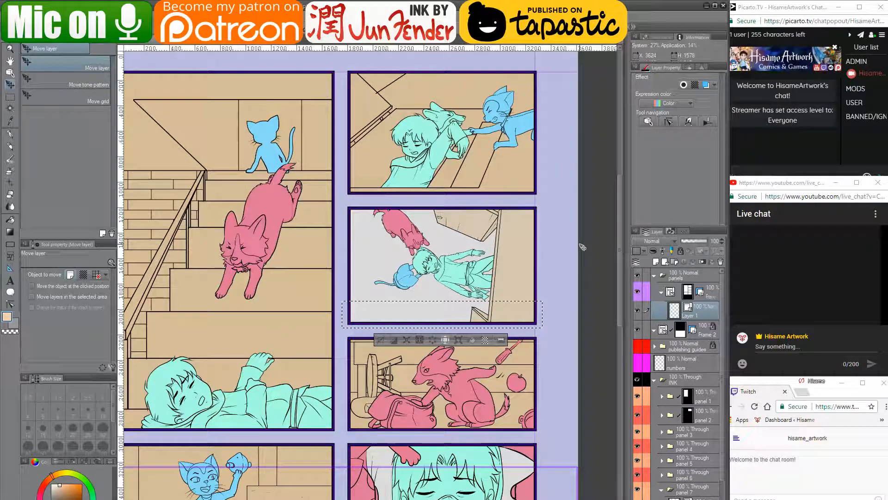
pyautogui.click(638, 292)
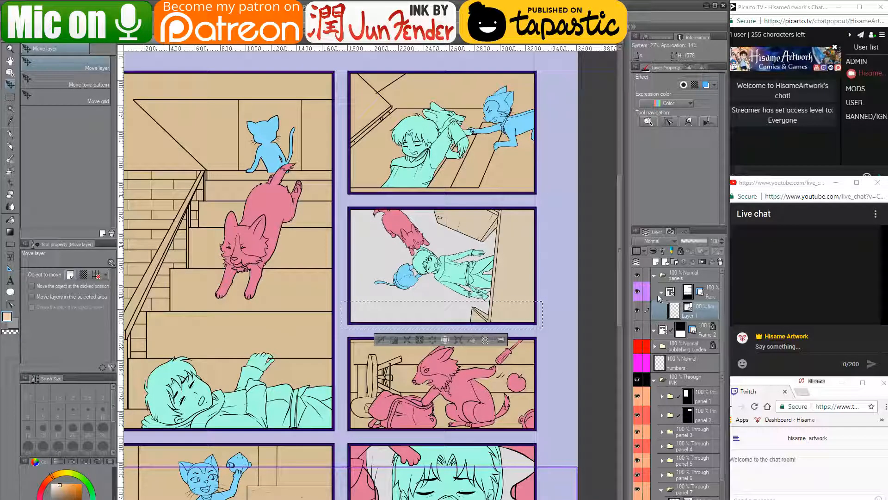
pyautogui.click(680, 292)
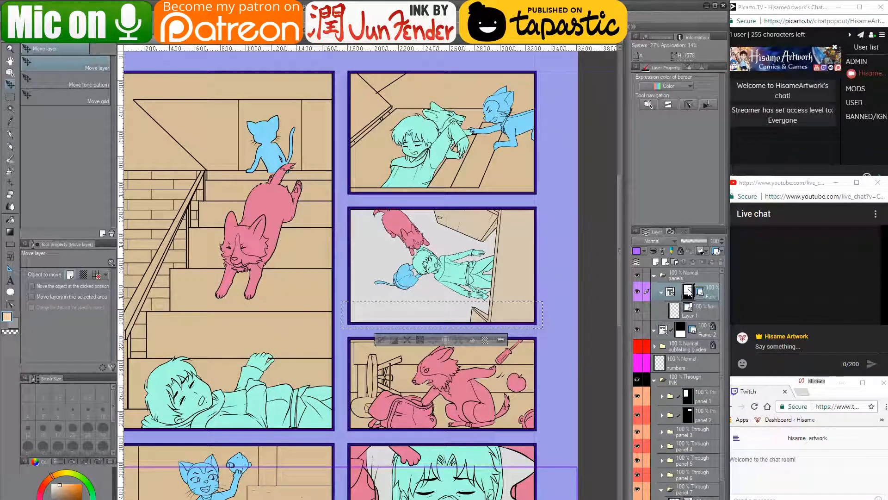
pyautogui.click(521, 261)
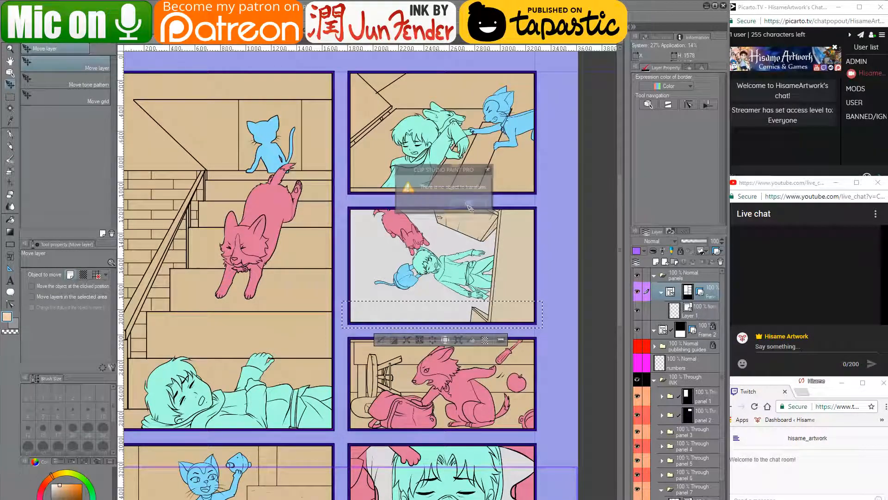
# - Disable the Frame 1 folder's mask and enable it again
pyautogui.click(661, 292)
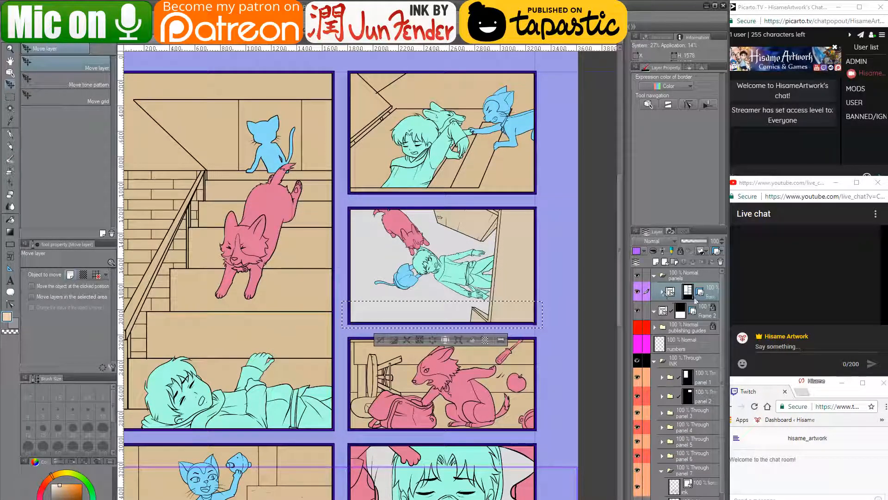
pyautogui.click(662, 292)
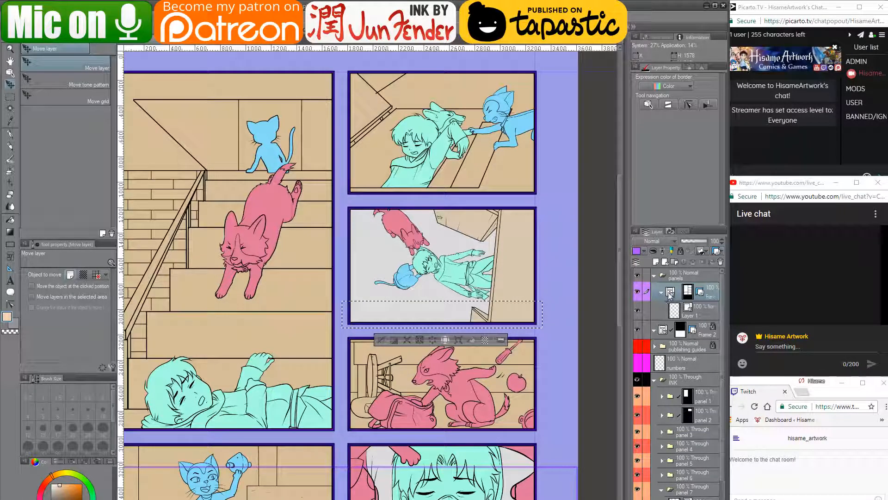
pyautogui.click(706, 251)
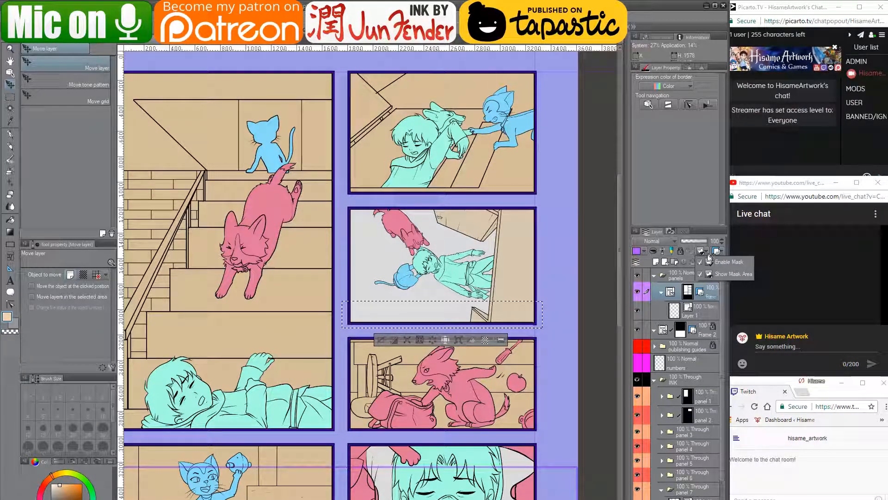
pyautogui.click(700, 264)
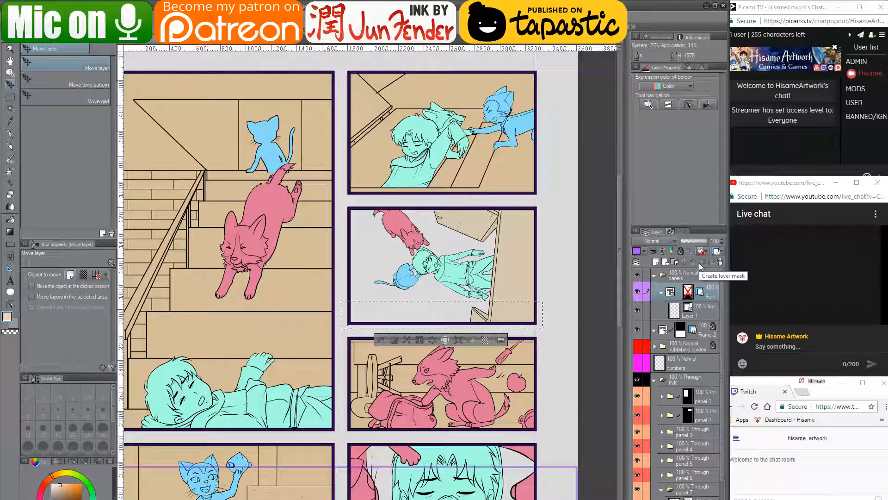
pyautogui.click(699, 263)
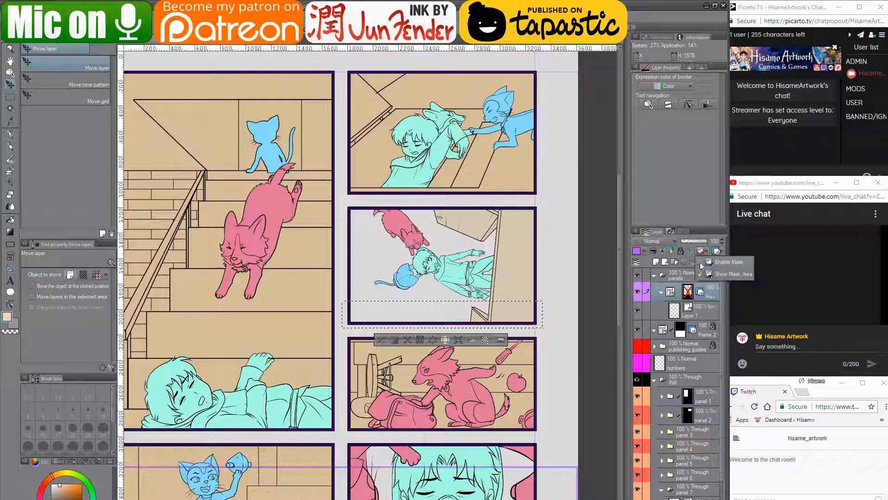
pyautogui.click(702, 262)
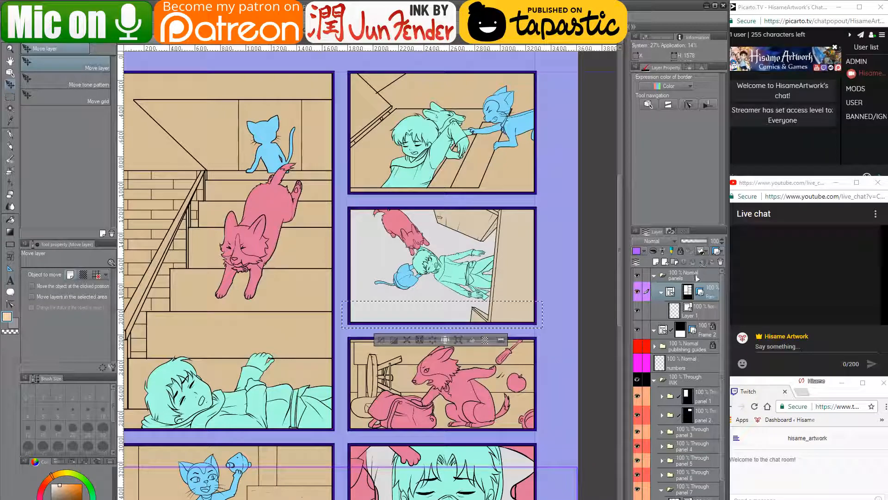
# - Rasterize the Frame 1 frame folder
pyautogui.rightClick(667, 291)
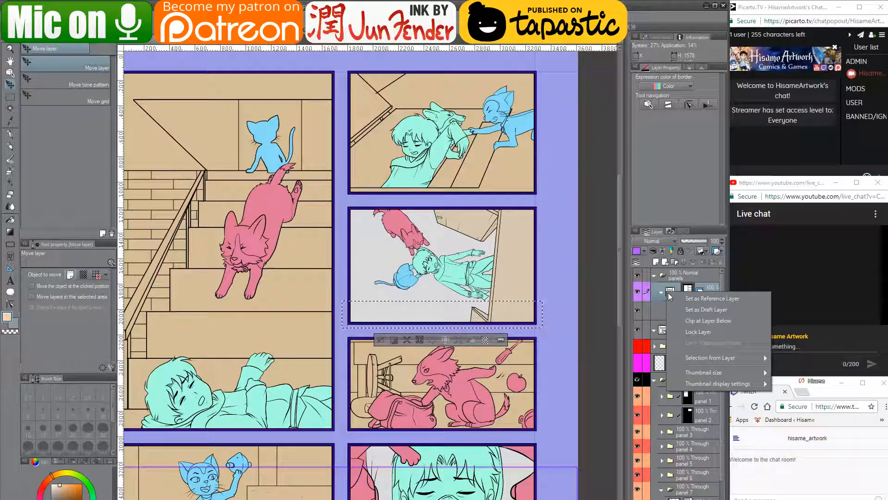
pyautogui.rightClick(707, 292)
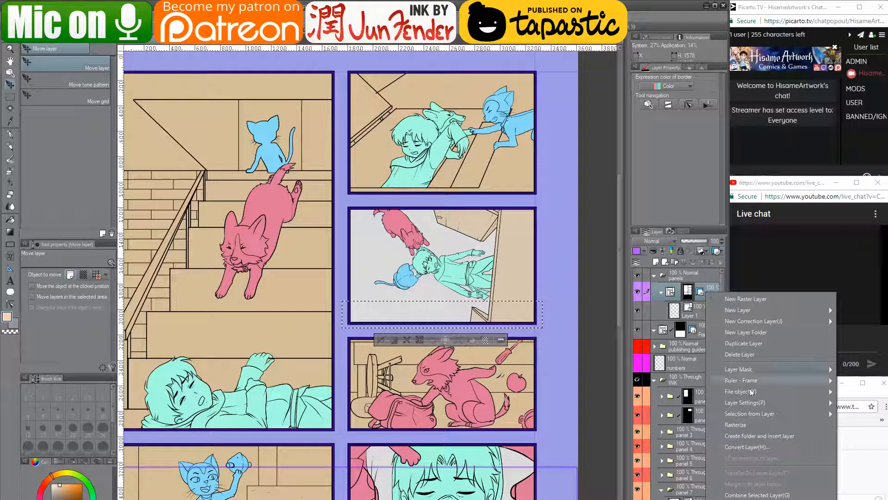
pyautogui.click(737, 424)
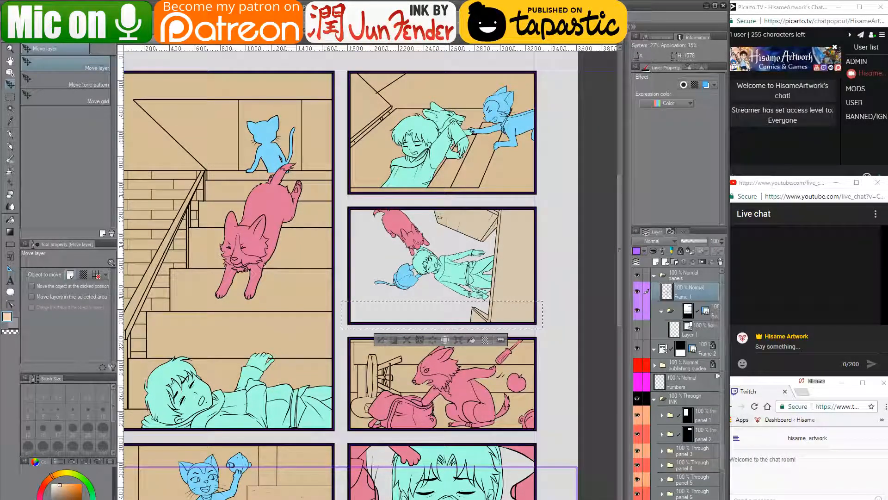
# - Transform the selected strip of the rasterized Frame 1 layer to shift the panel's lower border upward, widening the gutter beneath it
pyautogui.hotkey('ctrl', 't')
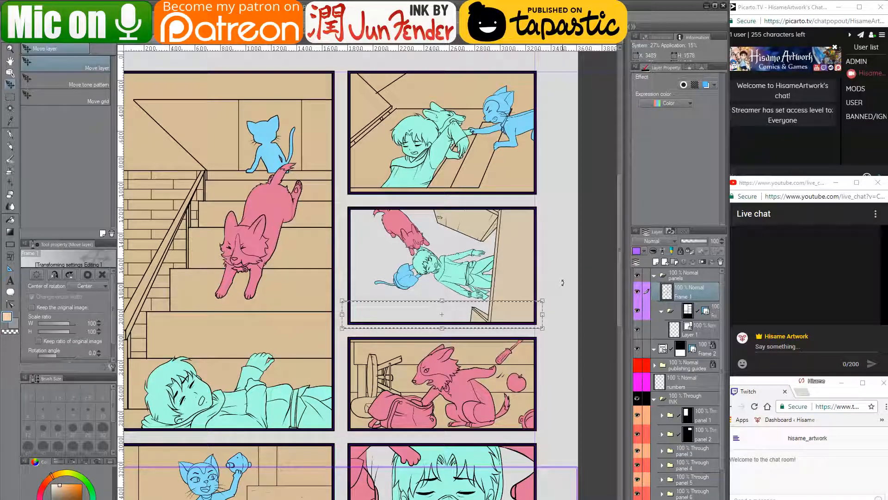
pyautogui.press('Up')
pyautogui.press('Up')
pyautogui.press('Up')
pyautogui.press('Up')
pyautogui.press('Up')
pyautogui.press('Up')
pyautogui.press('Up')
pyautogui.press('Up')
pyautogui.press('Up')
pyautogui.press('Up')
pyautogui.press('Up')
pyautogui.press('Up')
pyautogui.press('Up')
pyautogui.press('Up')
pyautogui.press('Up')
pyautogui.press('Up')
pyautogui.press('Up')
pyautogui.press('Up')
pyautogui.press('Up')
pyautogui.press('Up')
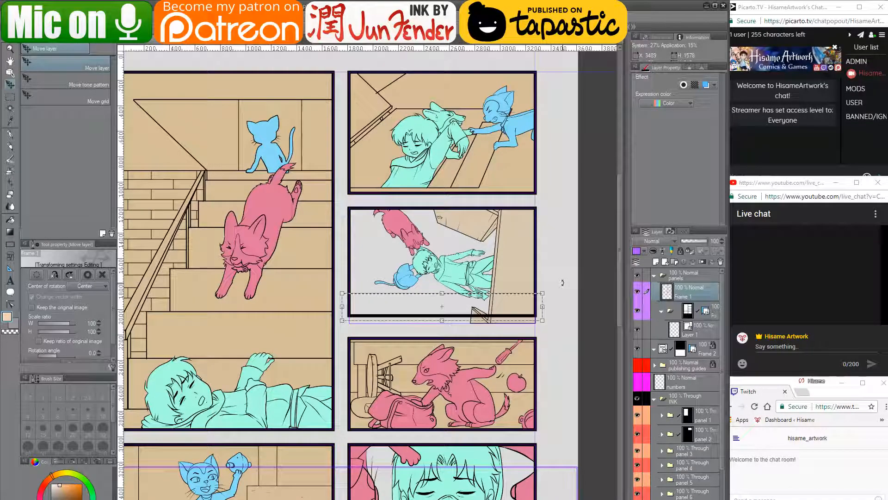
pyautogui.press('Up')
pyautogui.press('Up')
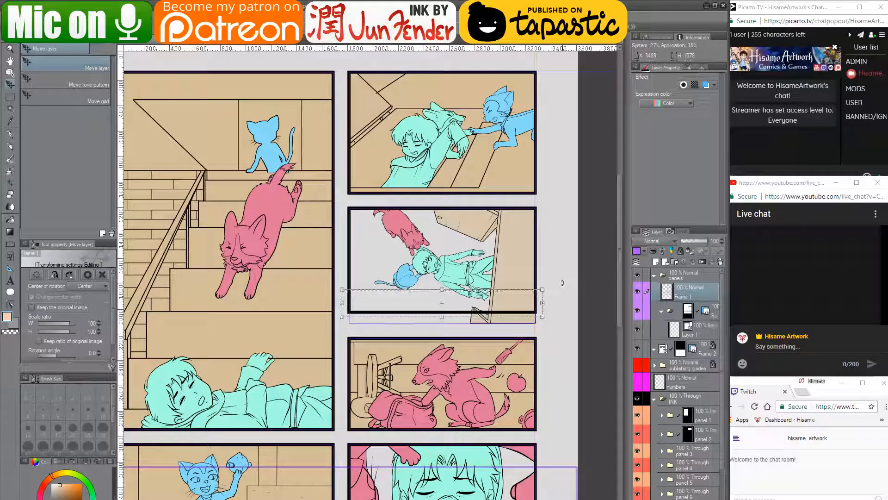
pyautogui.press('Up')
pyautogui.press('Up')
pyautogui.press('Up')
pyautogui.press('Up')
pyautogui.press('Up')
pyautogui.press('Up')
pyautogui.press('Up')
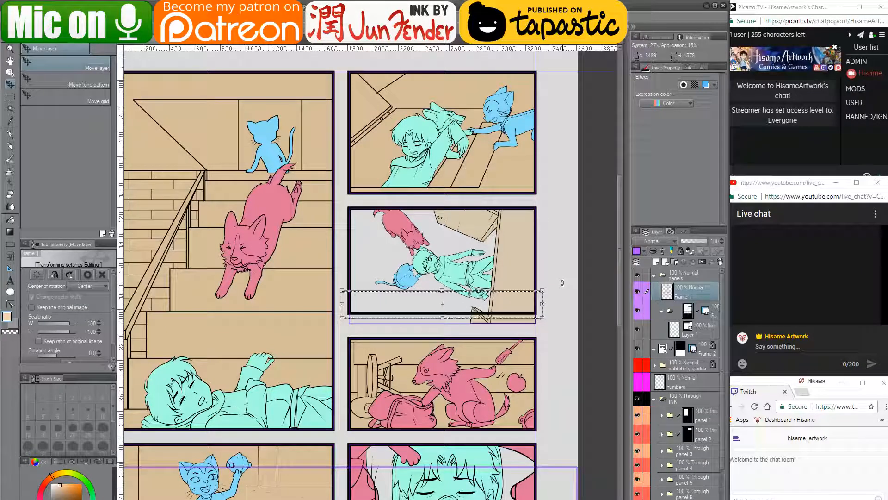
pyautogui.press('Up')
pyautogui.press('Up')
pyautogui.press('Up')
pyautogui.press('Up')
pyautogui.press('Up')
pyautogui.press('Up')
pyautogui.press('Up')
pyautogui.press('Up')
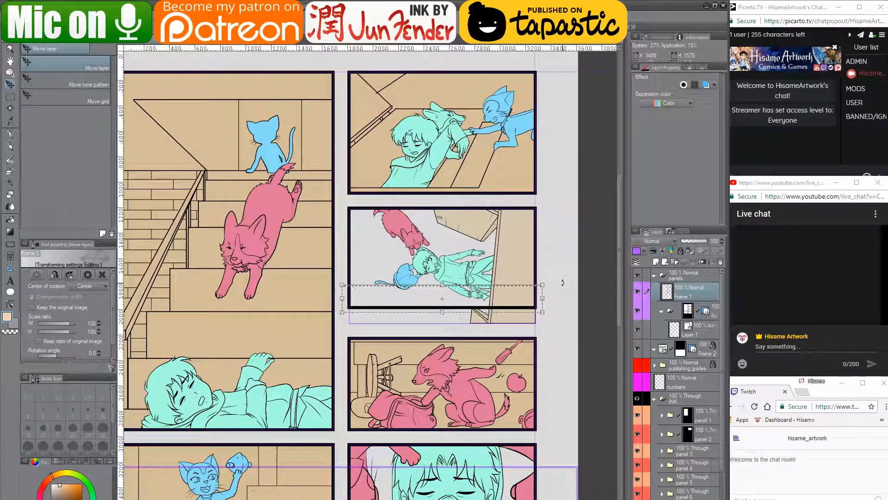
pyautogui.press('Down')
pyautogui.press('Down')
pyautogui.press('Down')
pyautogui.press('Down')
pyautogui.press('Return')
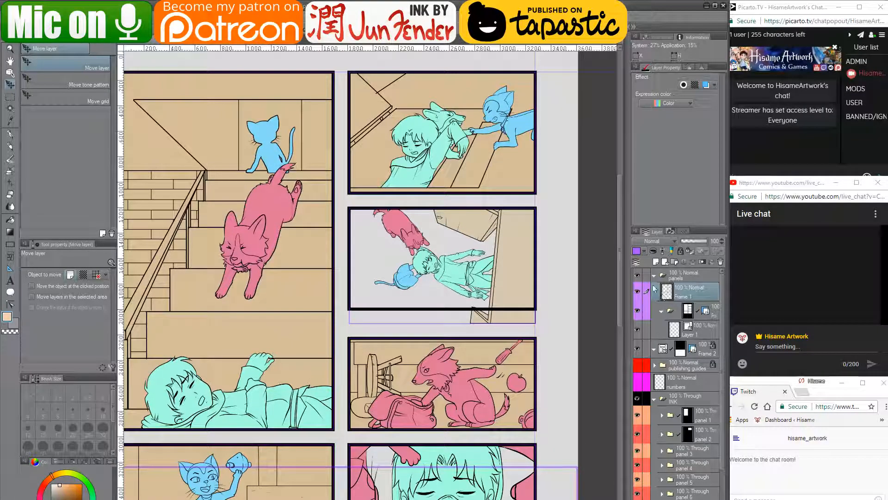
pyautogui.moveTo(453, 193); pyautogui.dragTo(450, 219)
pyautogui.scroll(-3, 704, 466)
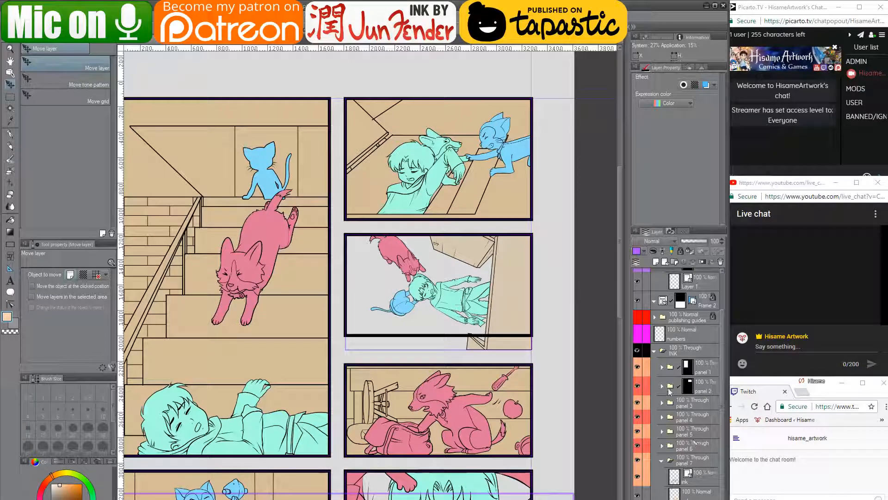
# - Transform all the layers inside the panel 3 folder together, nudging the whole panel artwork slightly downward
pyautogui.click(662, 388)
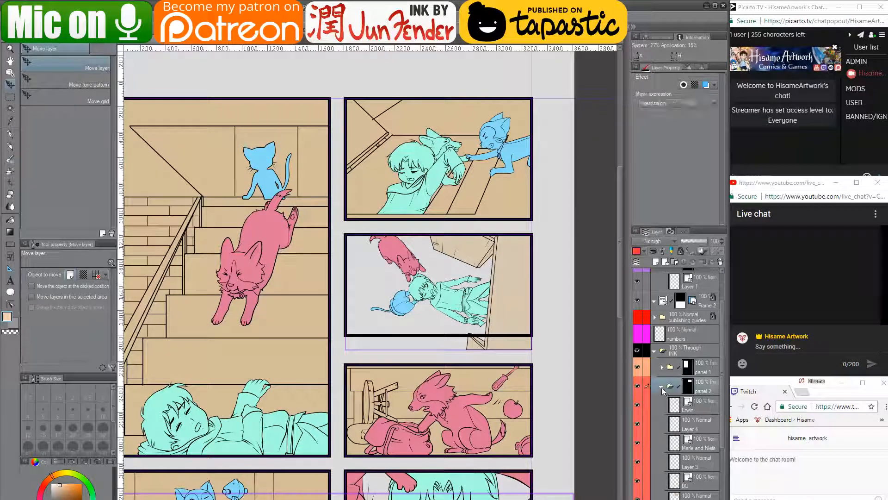
pyautogui.click(662, 388)
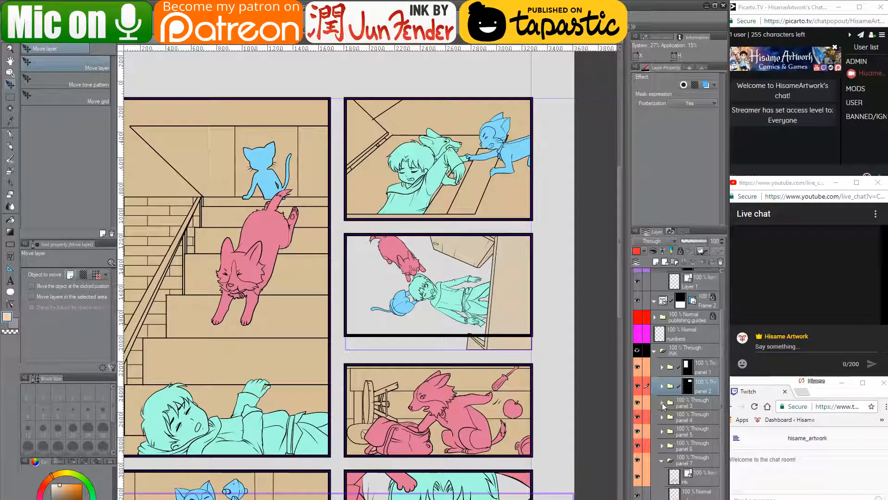
pyautogui.click(662, 403)
pyautogui.click(698, 419)
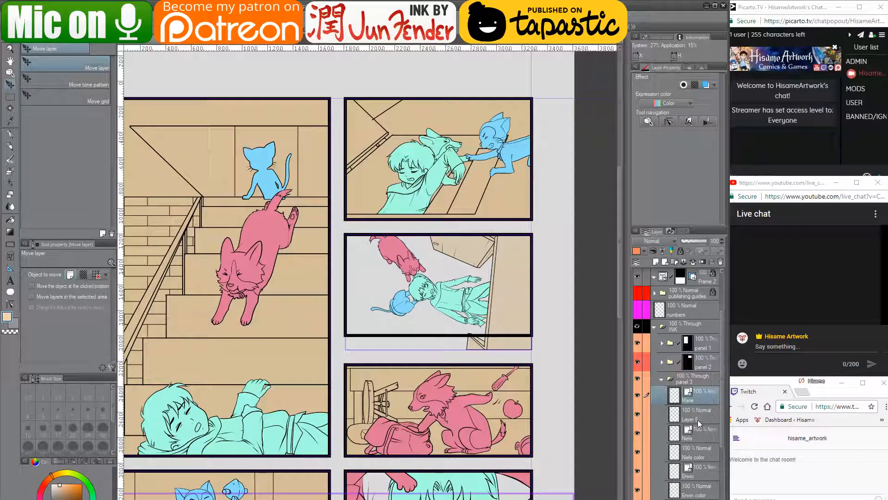
pyautogui.scroll(-3, 698, 420)
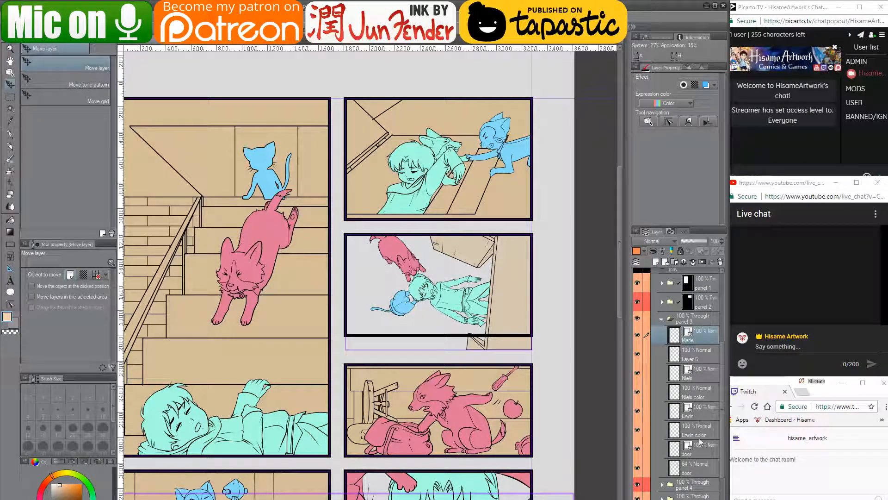
pyautogui.keyDown('shift'); pyautogui.click(699, 465); pyautogui.keyUp('shift')
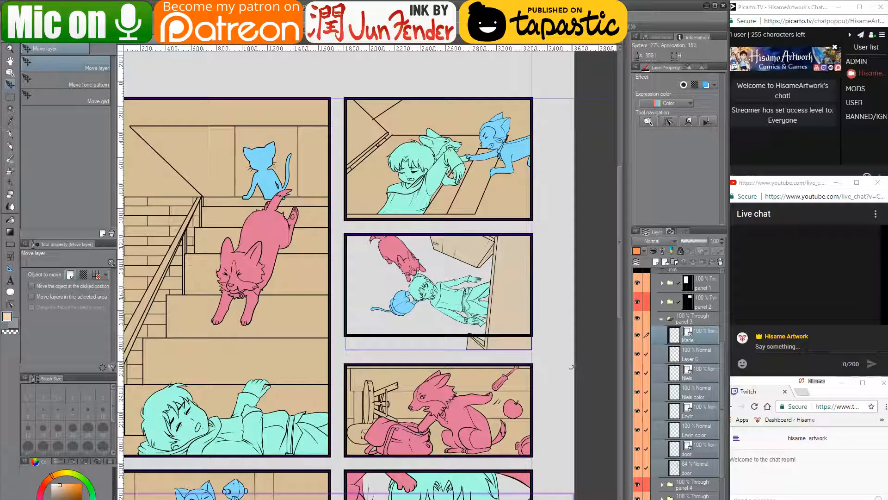
pyautogui.hotkey('ctrl', 't')
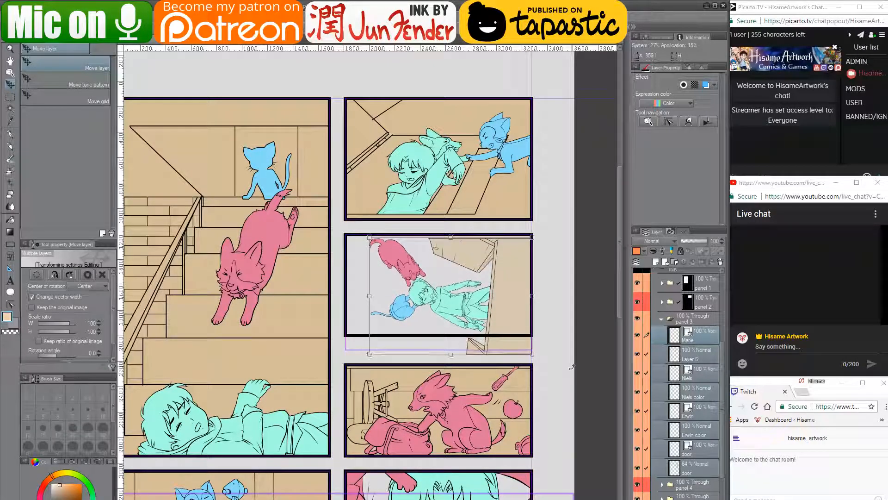
pyautogui.press('Up')
pyautogui.press('Up')
pyautogui.press('Up')
pyautogui.press('Up')
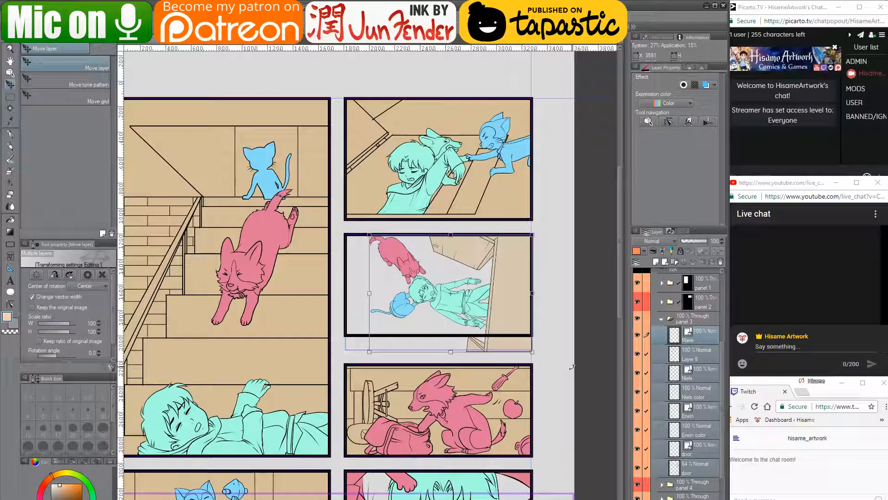
pyautogui.press('Down')
pyautogui.press('Down')
pyautogui.press('Down')
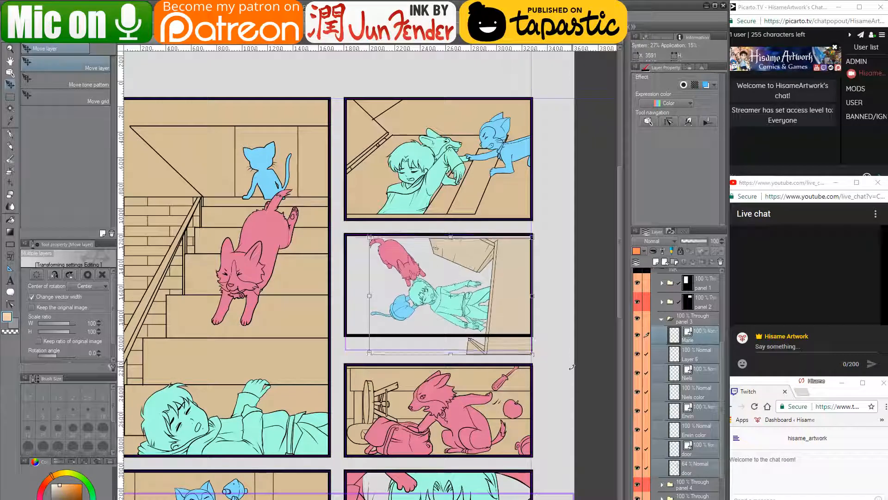
pyautogui.press('Down')
pyautogui.press('Down')
pyautogui.press('Down')
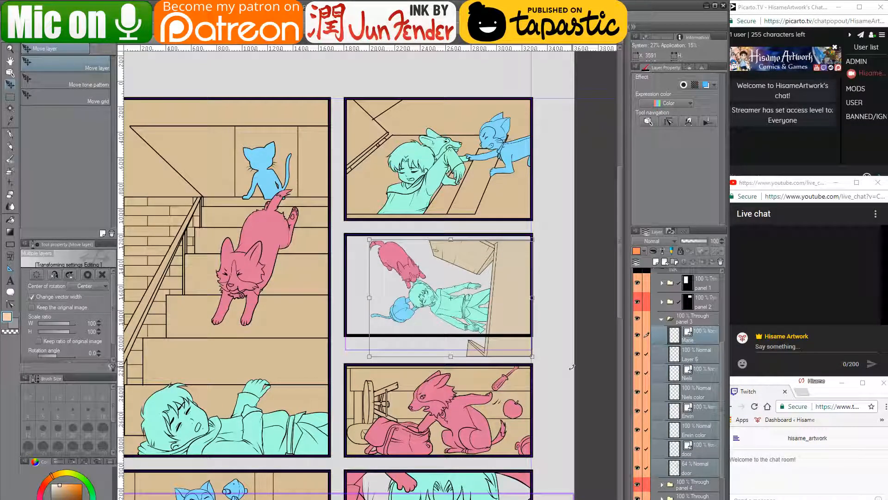
pyautogui.press('Down')
pyautogui.press('Down')
pyautogui.press('Up')
pyautogui.press('Up')
pyautogui.press('Return')
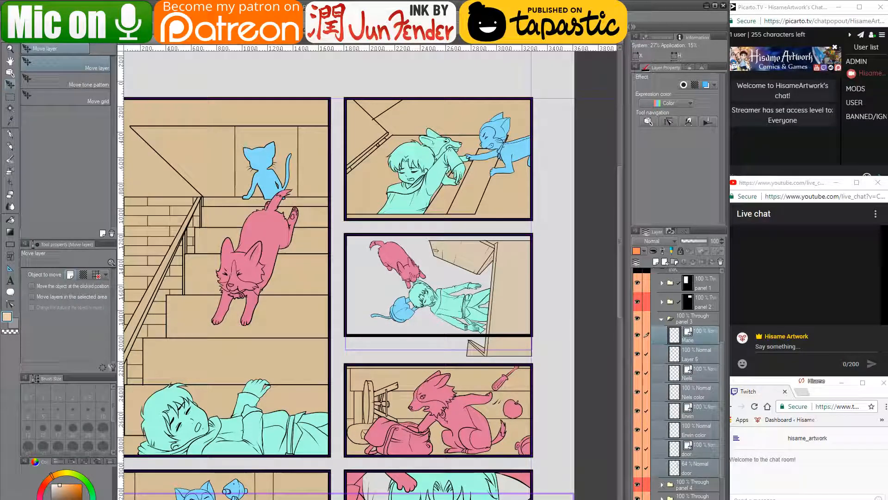
pyautogui.rightClick(754, 498)
pyautogui.click(769, 497)
pyautogui.click(470, 283)
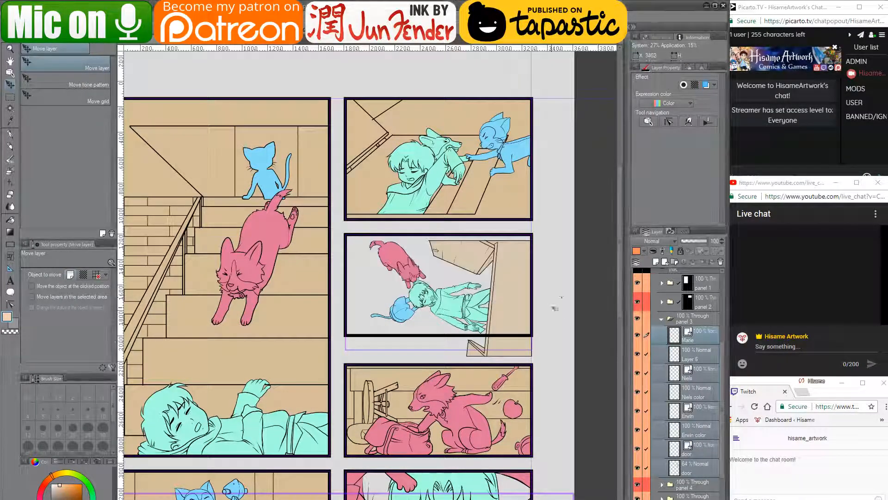
# - Transform the two door layers of panel 3, moving them back up slightly and reducing their height to 99%
pyautogui.click(701, 444)
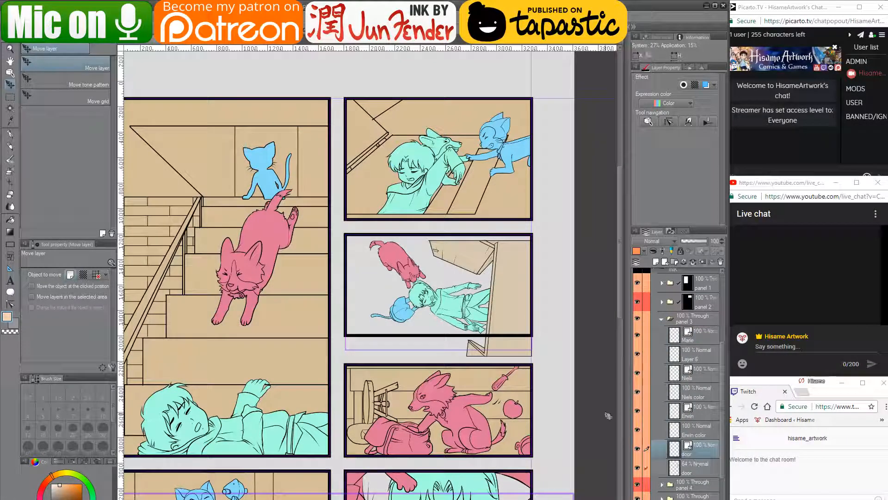
pyautogui.hotkey('ctrl', 't')
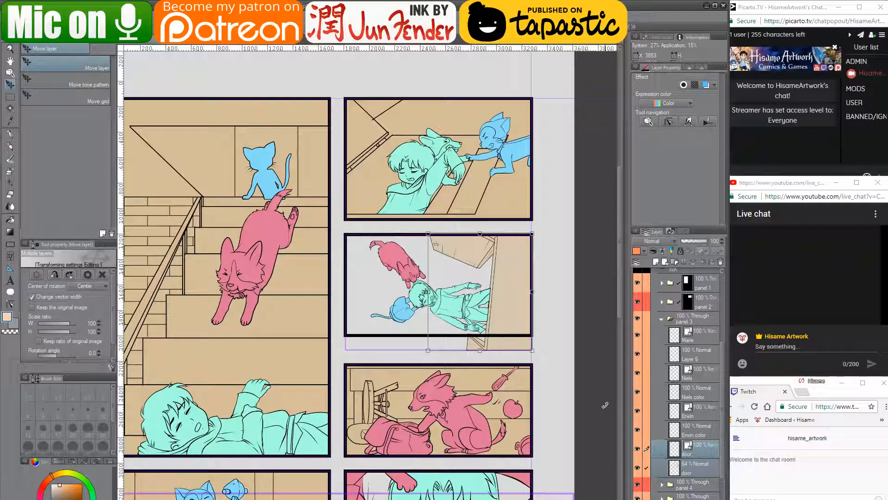
pyautogui.moveTo(482, 350)
pyautogui.mouseDown()
pyautogui.moveTo(482, 341)
pyautogui.moveTo(482, 348)
pyautogui.mouseUp()
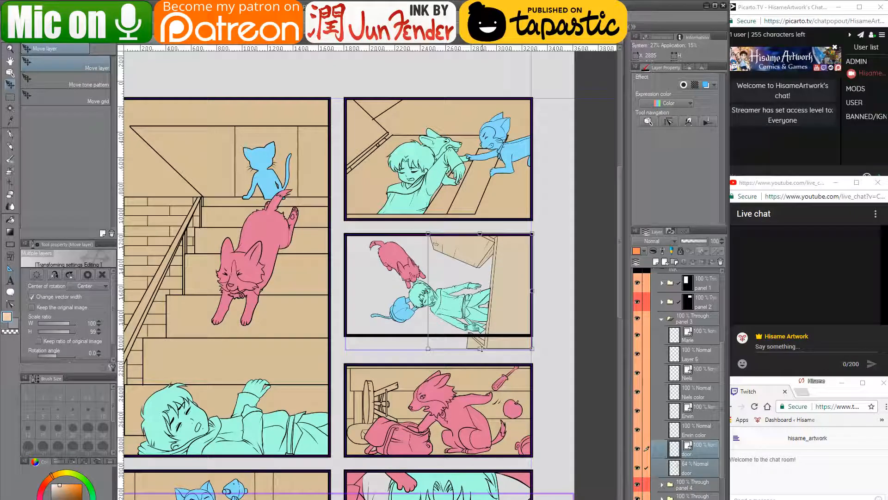
pyautogui.press('Return')
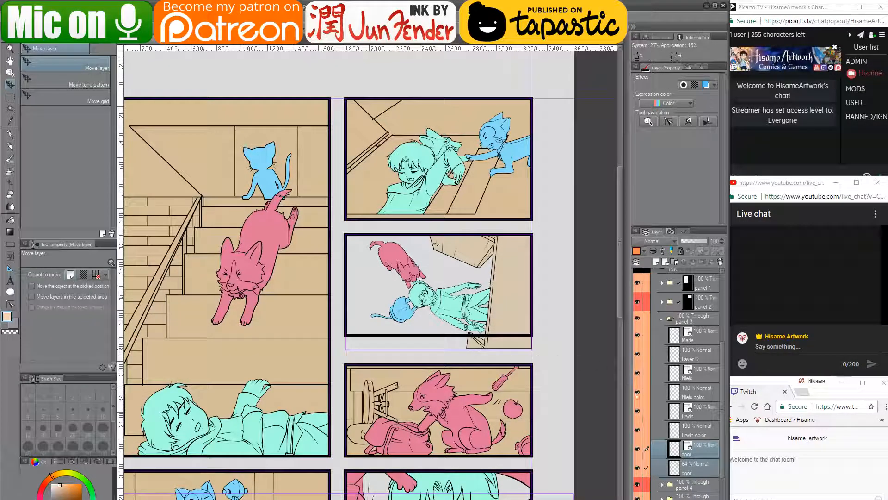
# - Rotate the six character line and color layers of panel 3 slightly counterclockwise
pyautogui.click(695, 429)
pyautogui.keyDown('shift'); pyautogui.click(698, 344); pyautogui.keyUp('shift')
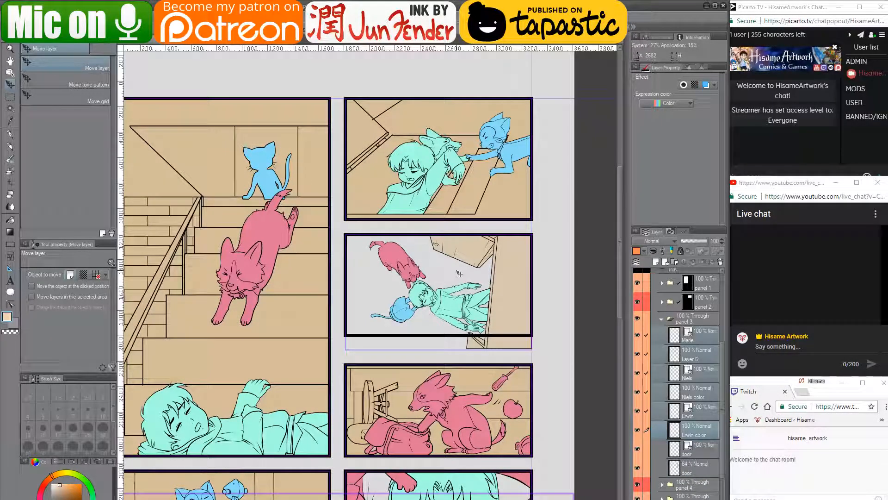
pyautogui.hotkey('ctrl', 't')
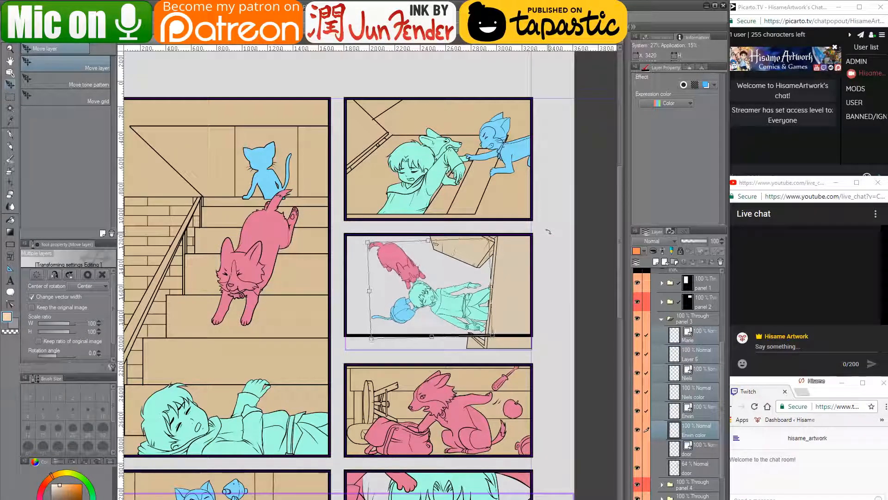
pyautogui.moveTo(547, 231); pyautogui.dragTo(545, 230)
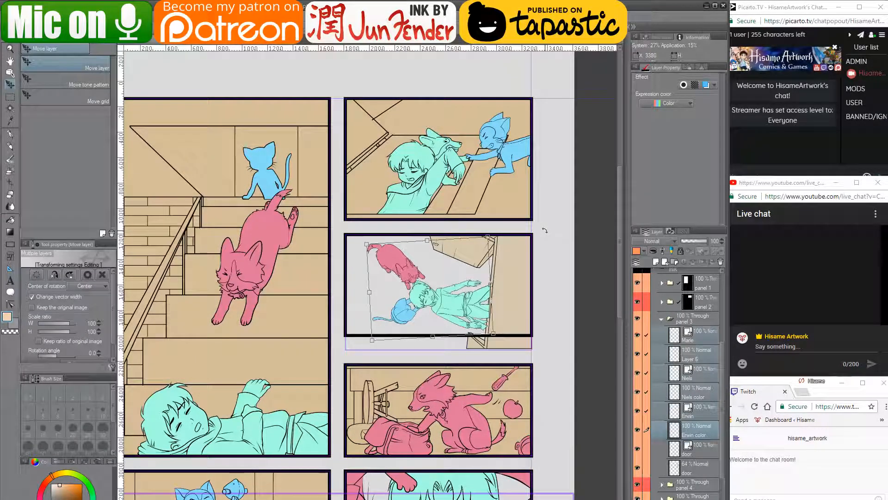
pyautogui.press('Return')
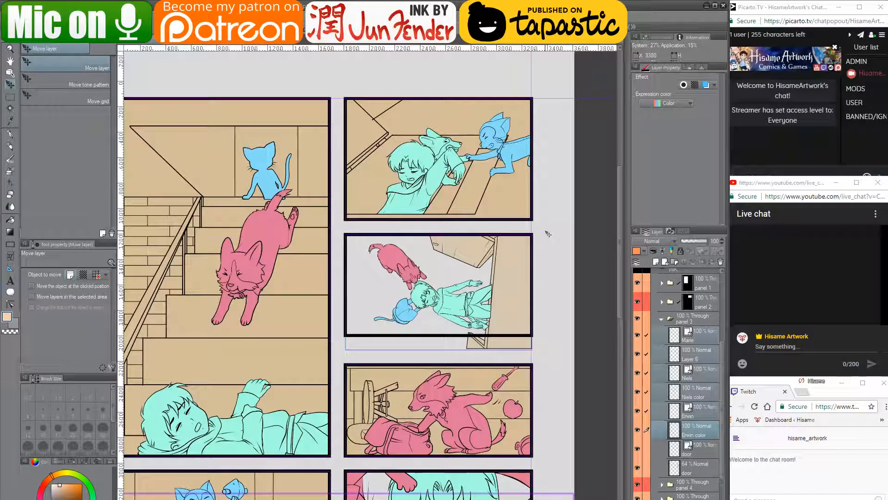
# - Move the two door layers above the character layers in the panel 3 folder and nudge the door artwork slightly upward
pyautogui.click(697, 448)
pyautogui.keyDown('shift'); pyautogui.click(699, 463); pyautogui.keyUp('shift')
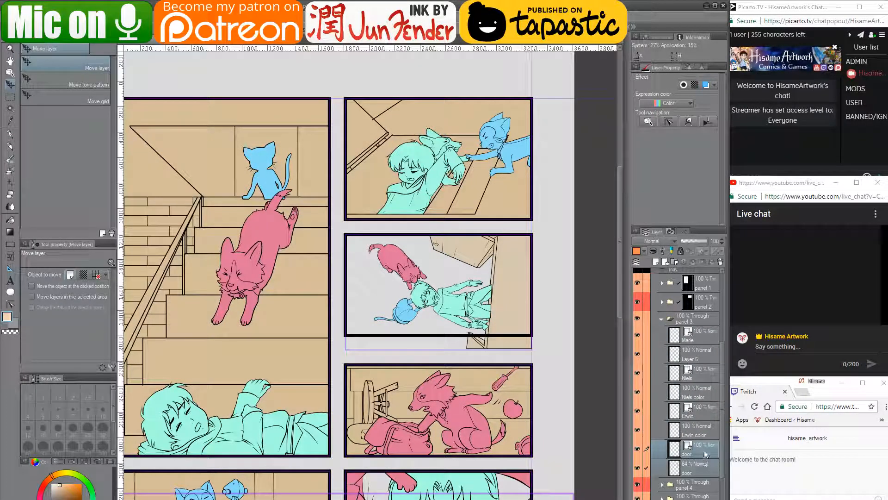
pyautogui.moveTo(703, 451); pyautogui.dragTo(692, 334)
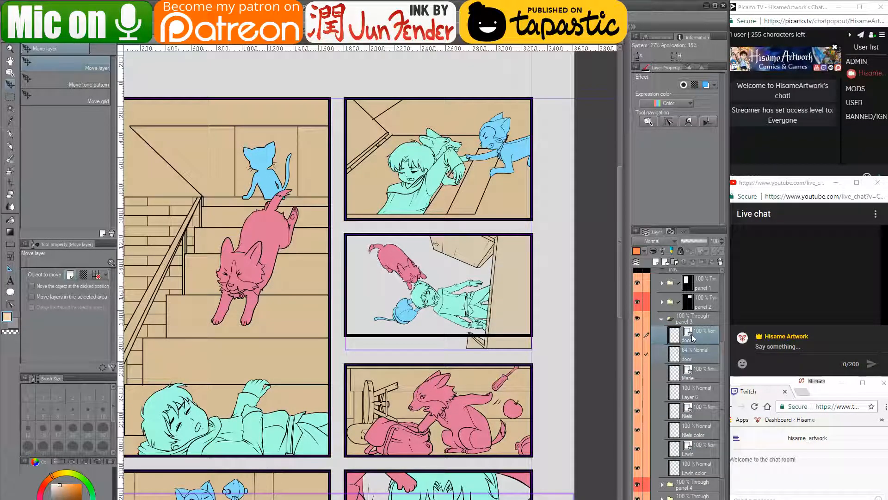
pyautogui.hotkey('ctrl', 't')
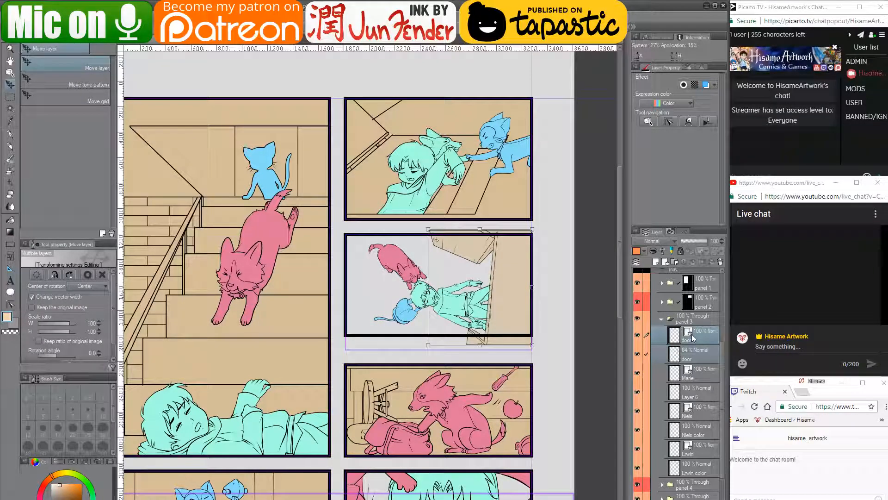
pyautogui.press('Down')
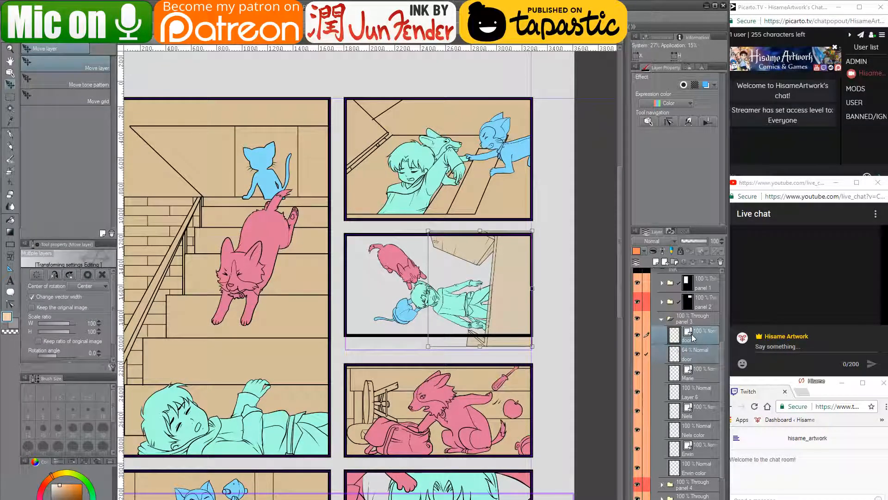
pyautogui.press('Return')
# - Rotate the panel 3 character layers slightly counterclockwise again and shift them up to clear the lower border
pyautogui.click(699, 373)
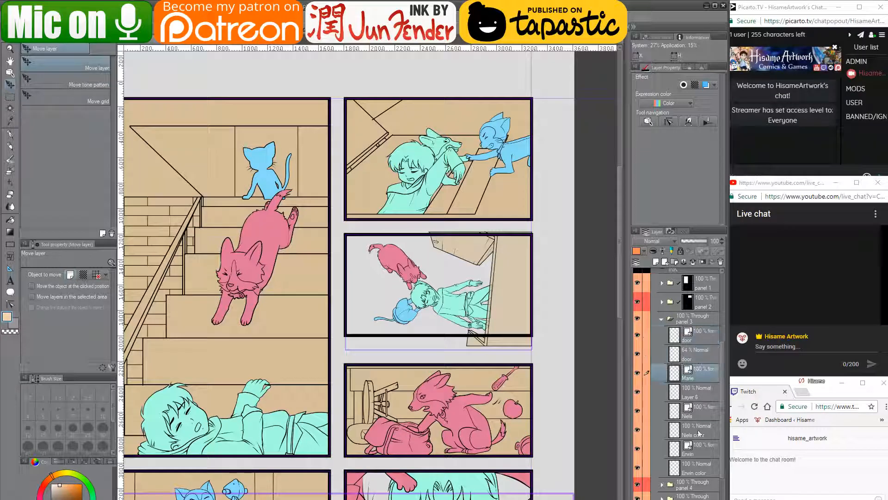
pyautogui.keyDown('shift'); pyautogui.click(701, 464); pyautogui.keyUp('shift')
pyautogui.hotkey('ctrl', 't')
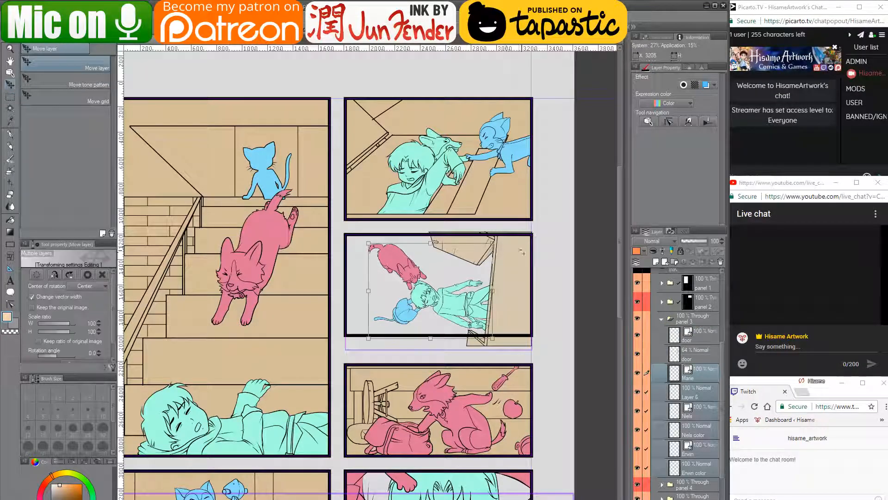
pyautogui.moveTo(524, 247); pyautogui.dragTo(522, 243)
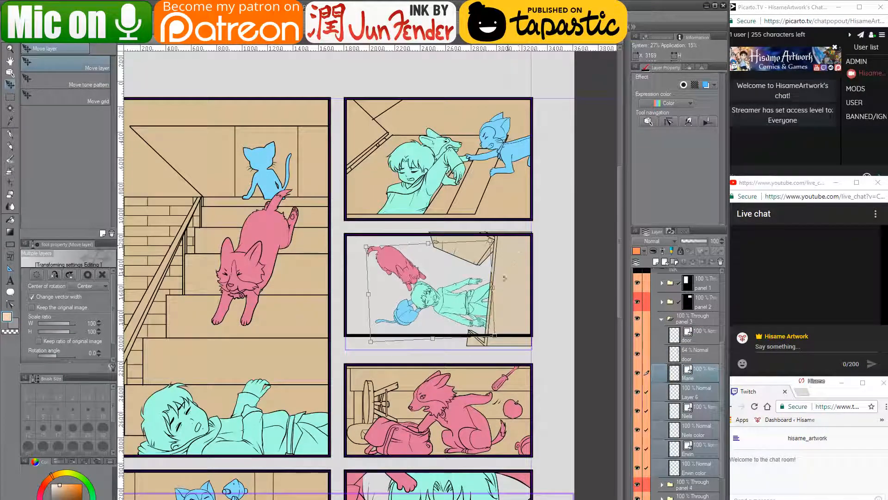
pyautogui.moveTo(479, 300); pyautogui.dragTo(477, 292)
pyautogui.press('Return')
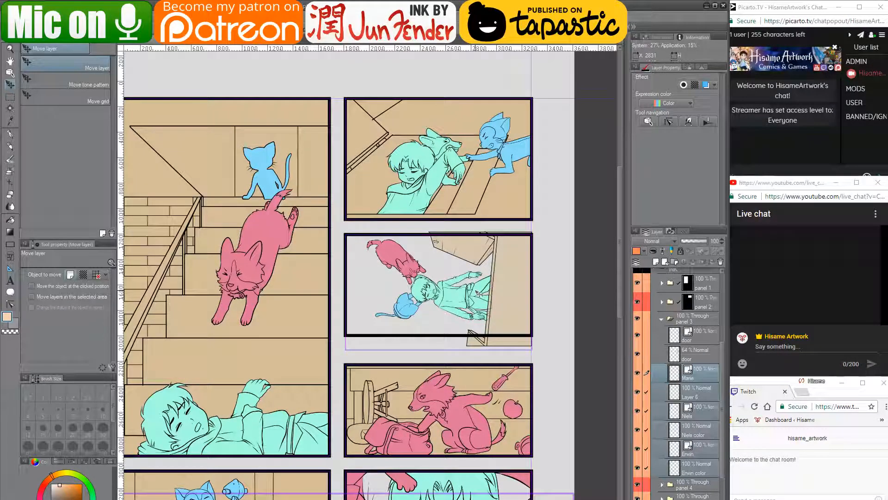
# - Scale the two door layers to 92% height so the door's lower edge meets panel 3's bottom border
pyautogui.click(696, 352)
pyautogui.keyDown('ctrl'); pyautogui.click(698, 341); pyautogui.keyUp('ctrl')
pyautogui.hotkey('ctrl', 't')
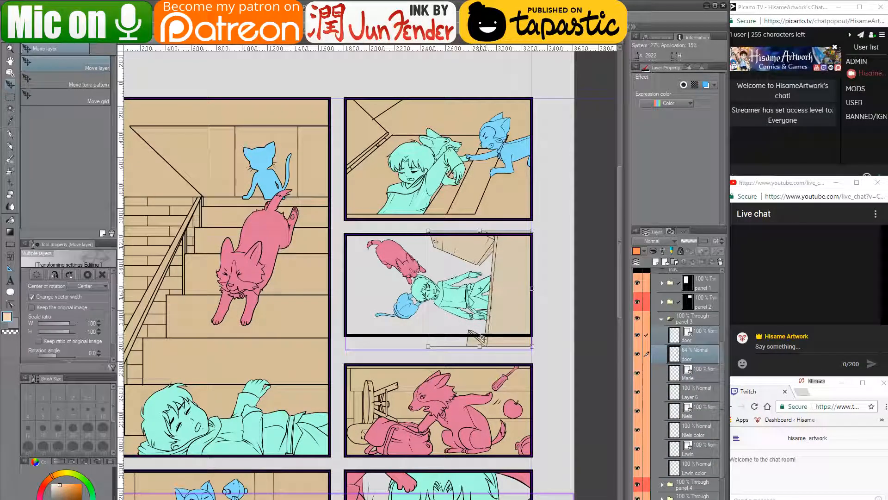
pyautogui.moveTo(480, 346); pyautogui.dragTo(480, 336)
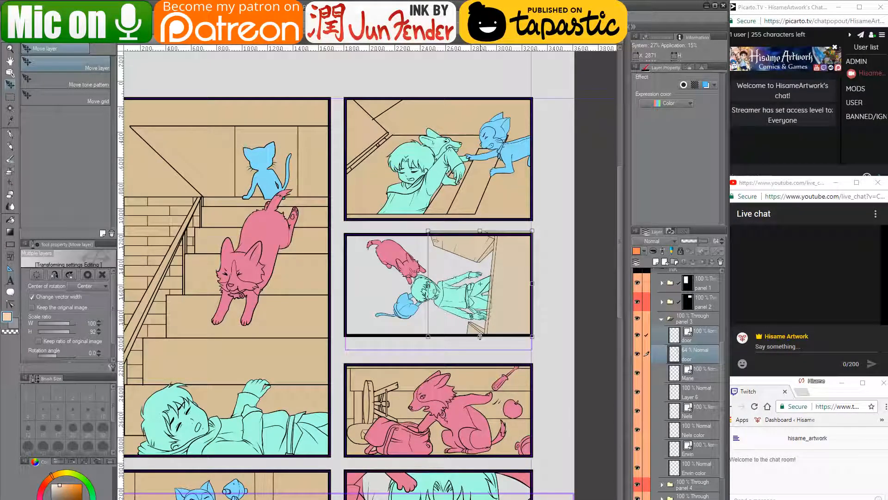
pyautogui.press('Return')
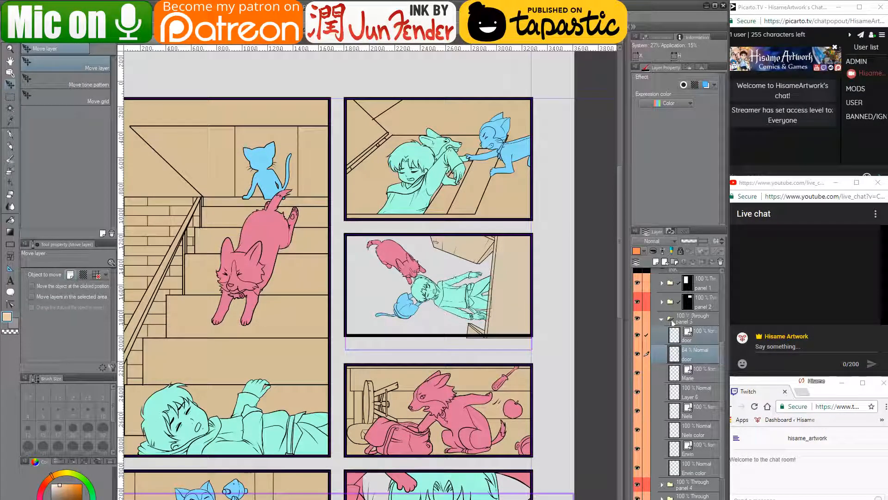
# - Transform all the layers inside the panel 2 folder together, nudging the panel artwork upward within its frame
pyautogui.click(663, 302)
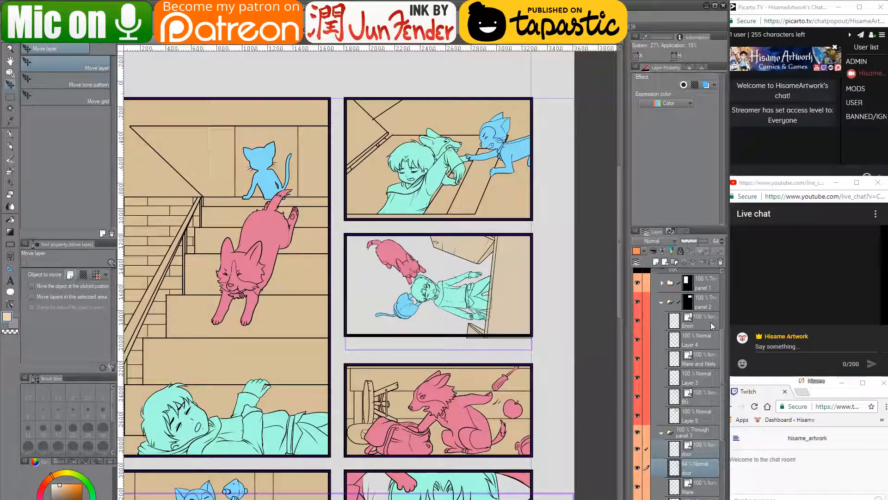
pyautogui.click(709, 322)
pyautogui.keyDown('shift'); pyautogui.click(692, 410); pyautogui.keyUp('shift')
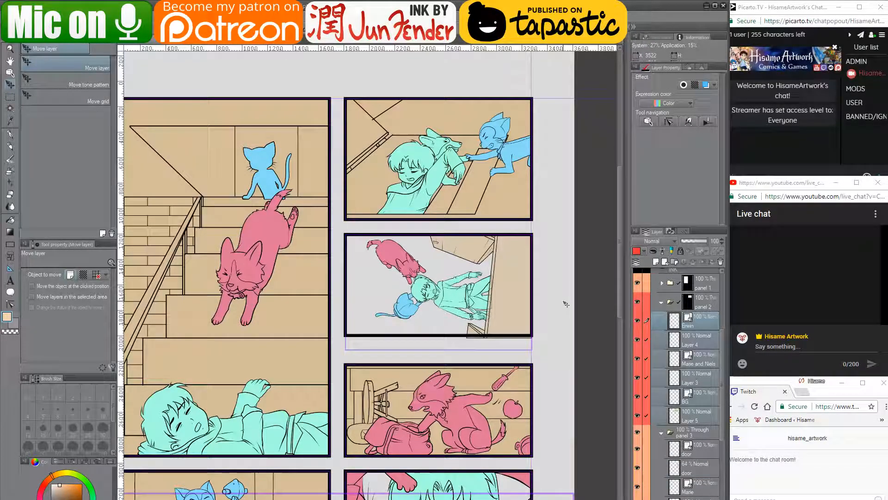
pyautogui.hotkey('ctrl', 't')
pyautogui.press('Up')
pyautogui.press('Up')
pyautogui.press('Up')
pyautogui.press('Up')
pyautogui.press('Up')
pyautogui.press('Up')
pyautogui.press('Up')
pyautogui.press('Up')
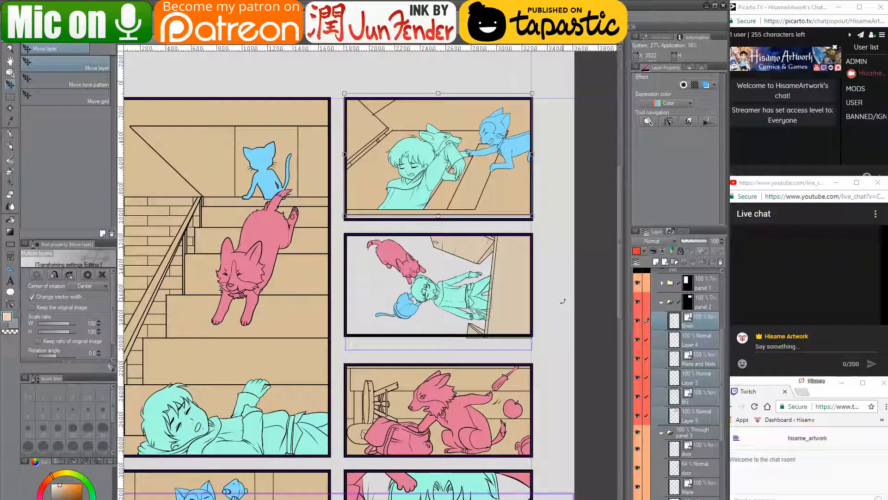
pyautogui.press('Return')
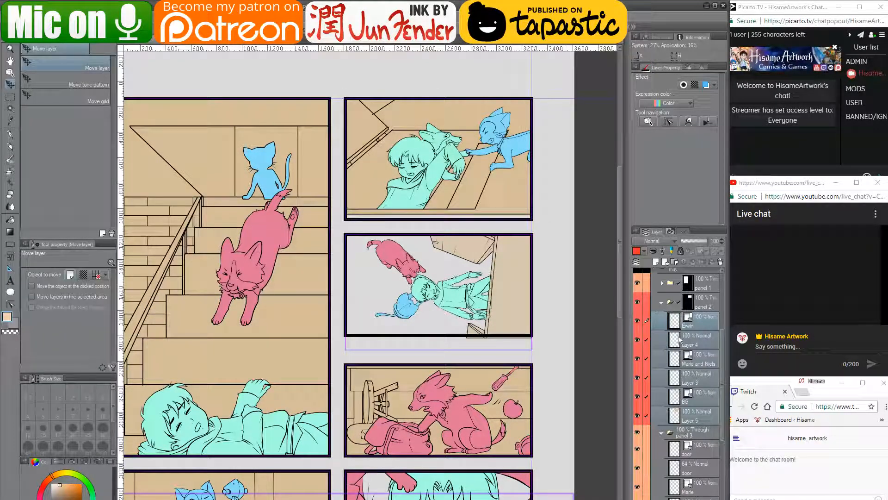
# - Stretch the bottom strip of panel 2's artwork on the BG and Layer 5 layers downward past the frame's lower border
pyautogui.click(693, 411)
pyautogui.keyDown('shift'); pyautogui.click(701, 397); pyautogui.keyUp('shift')
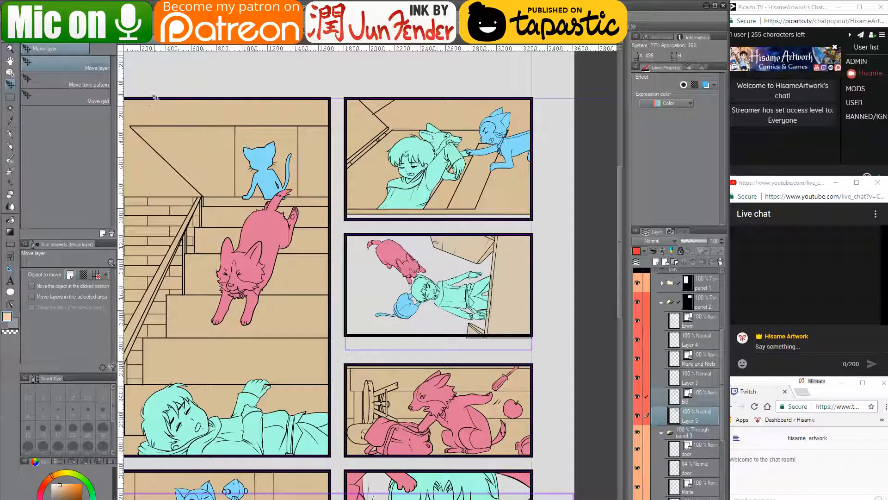
pyautogui.press('m')
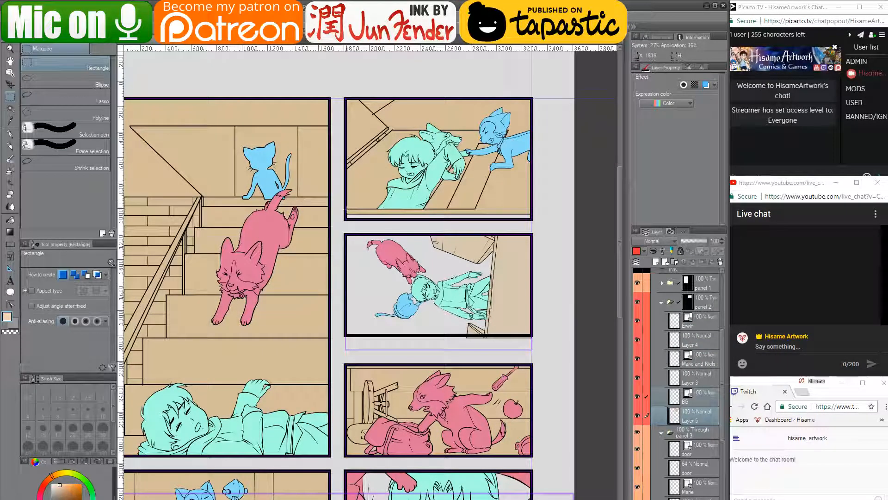
pyautogui.moveTo(344, 211); pyautogui.dragTo(533, 220)
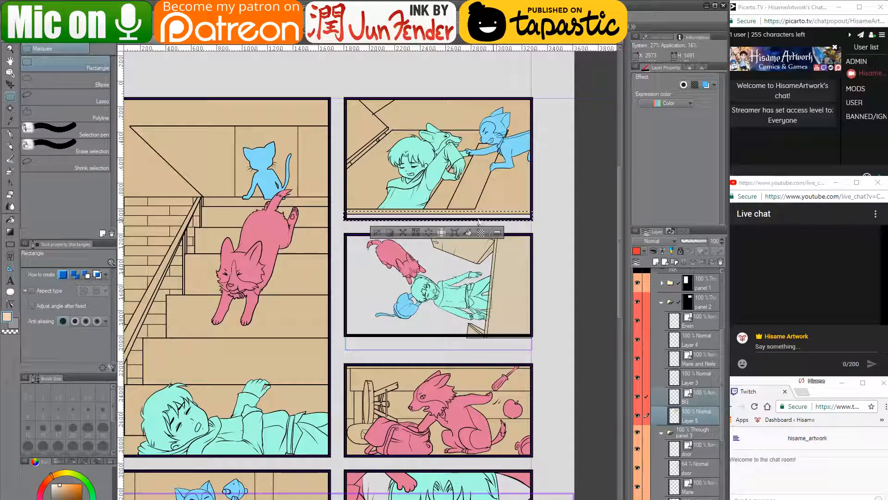
pyautogui.hotkey('ctrl', 't')
pyautogui.moveTo(439, 221); pyautogui.dragTo(440, 236)
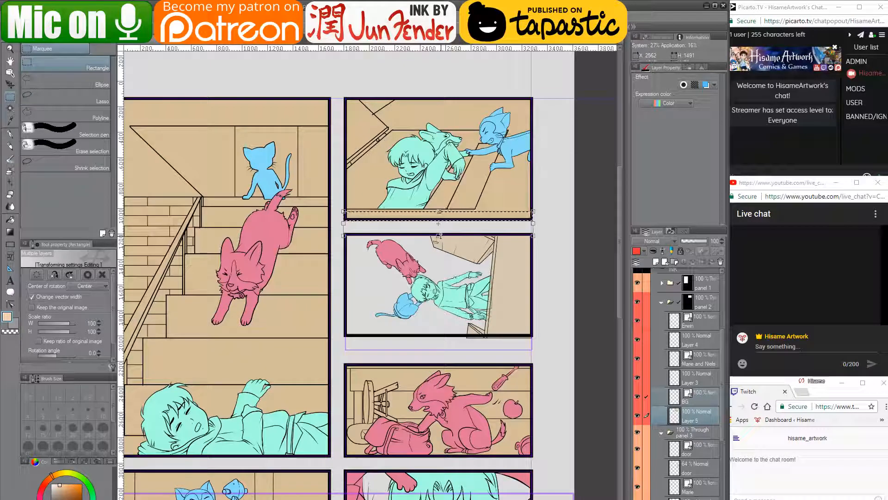
pyautogui.press('Return')
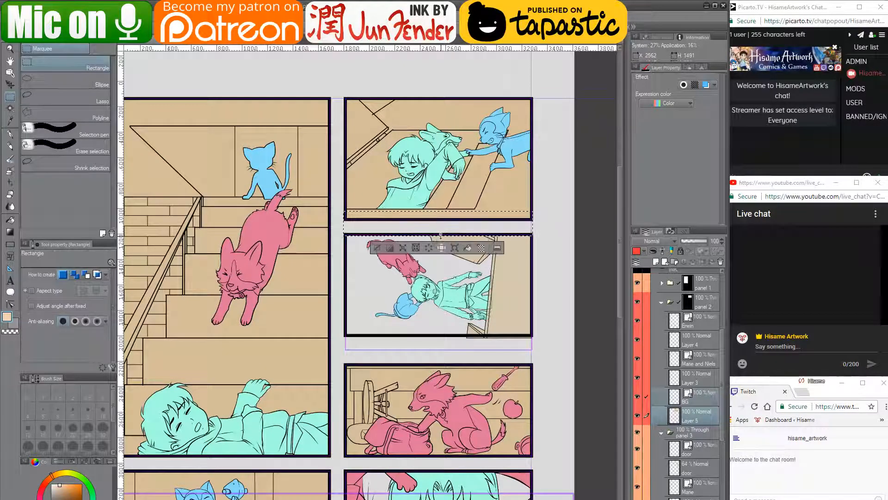
pyautogui.hotkey('ctrl', 'd')
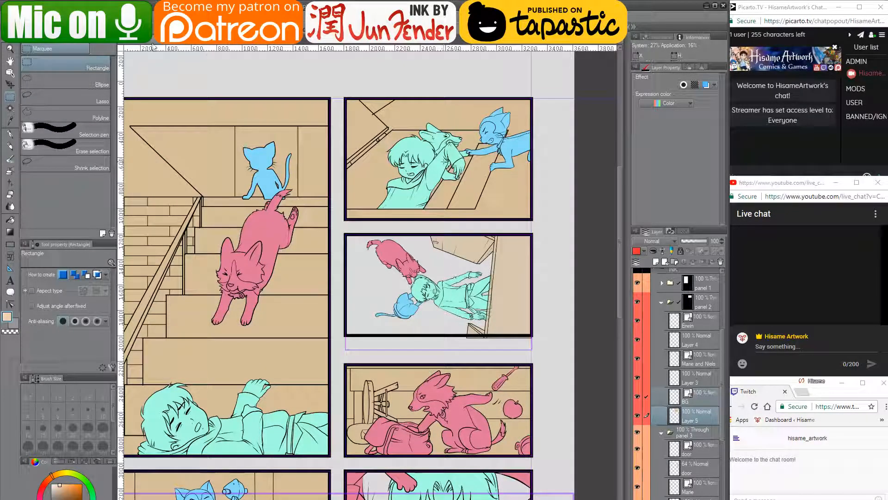
pyautogui.click(10, 85)
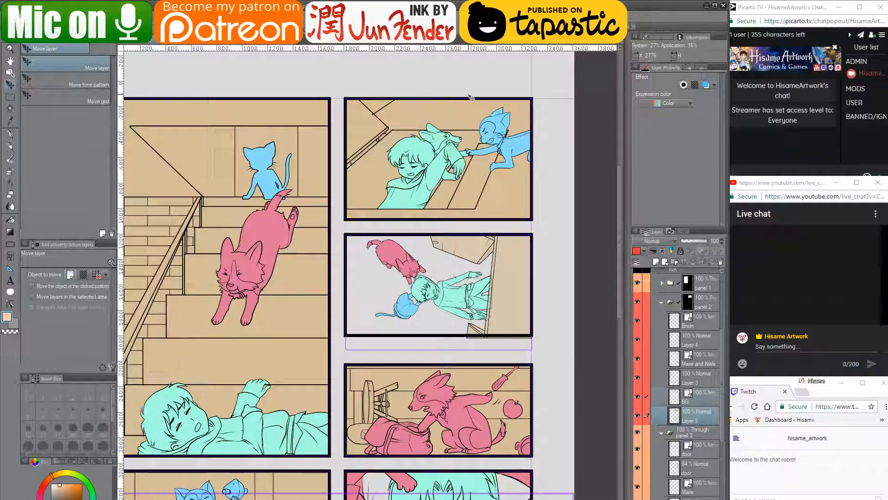
# - Collapse the panel 2 and panel 3 layer folders and expand the panel 4 folder
pyautogui.scroll(1, 471, 97)
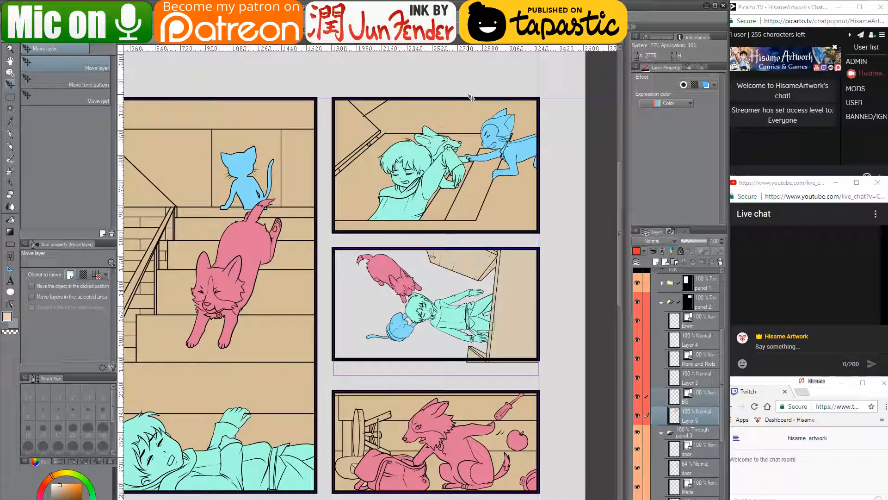
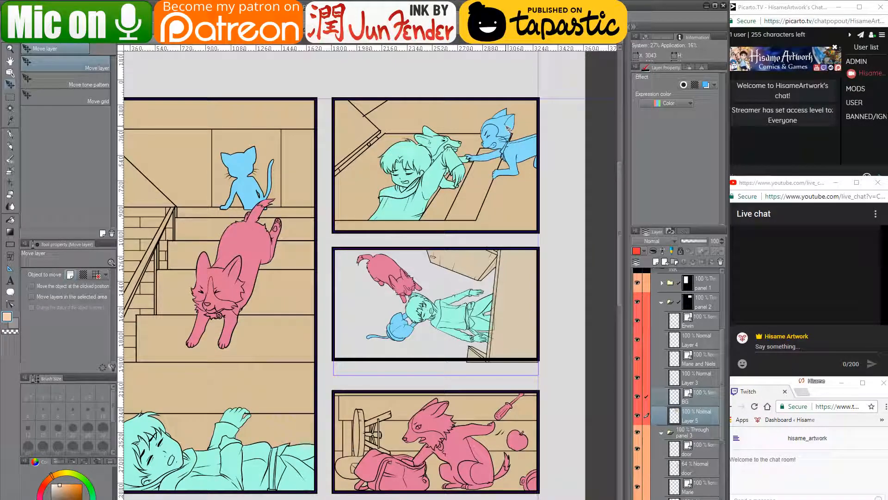
pyautogui.moveTo(515, 311); pyautogui.dragTo(484, 262)
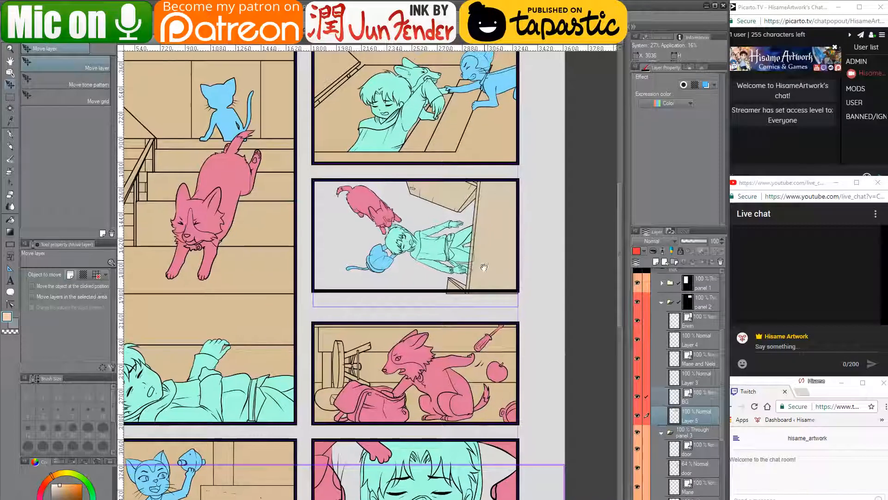
pyautogui.click(661, 303)
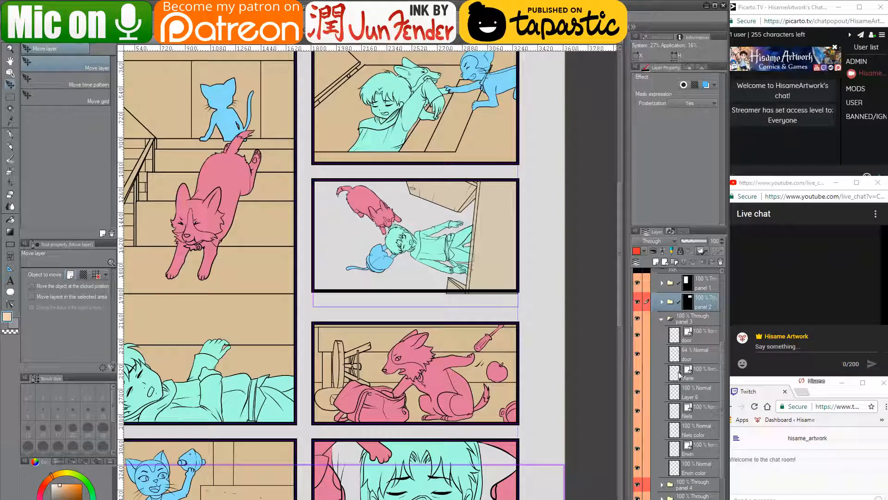
pyautogui.click(662, 319)
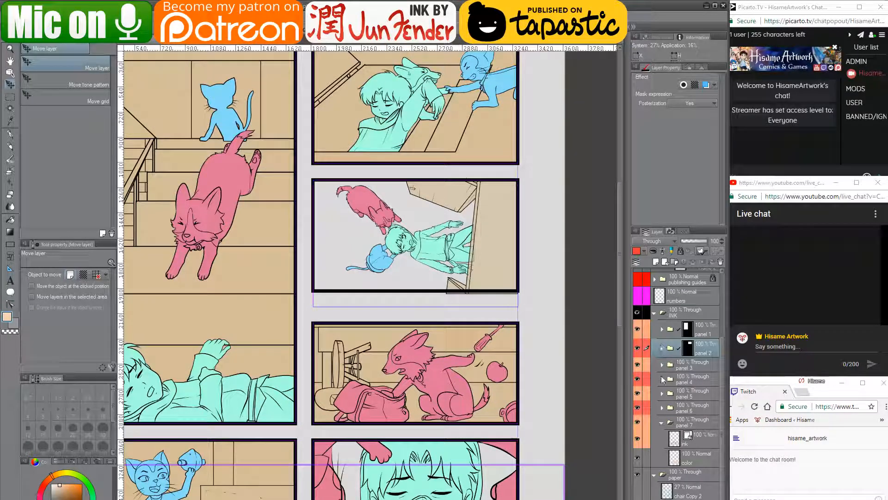
pyautogui.click(663, 380)
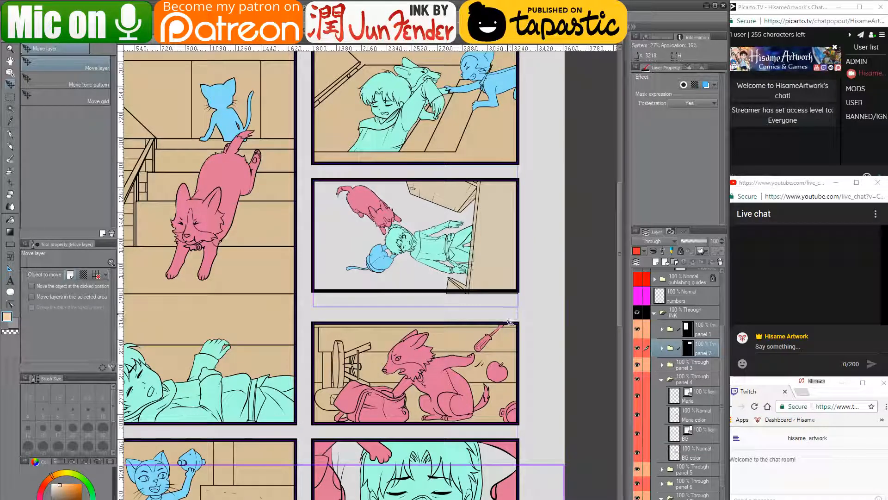
# - Collapse the masked frame folder below Frame 1 and toggle the Frame 1 layer's visibility off and on to check the panel borders
pyautogui.scroll(4, 685, 331)
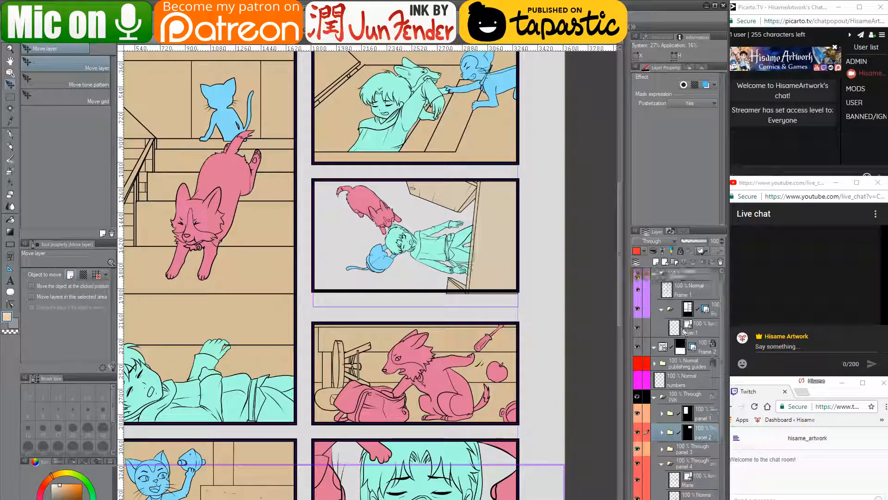
pyautogui.click(674, 329)
pyautogui.press('m')
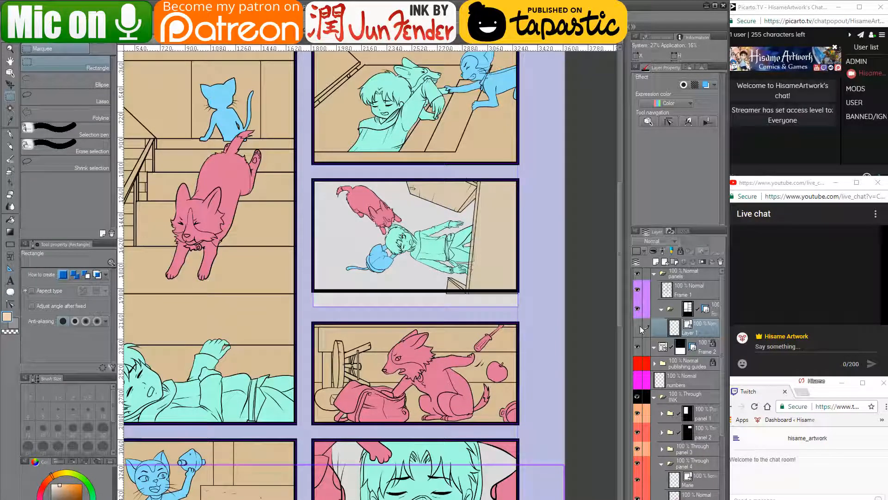
pyautogui.click(661, 312)
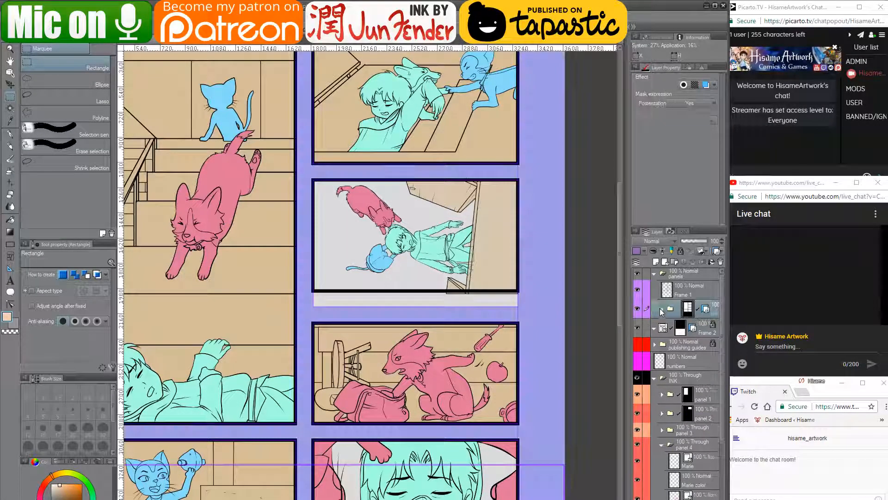
pyautogui.click(667, 293)
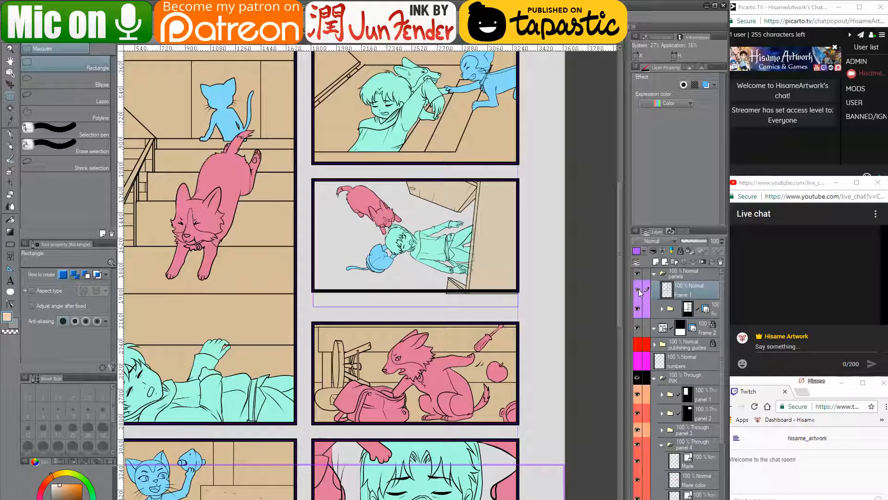
pyautogui.click(638, 290)
pyautogui.click(637, 289)
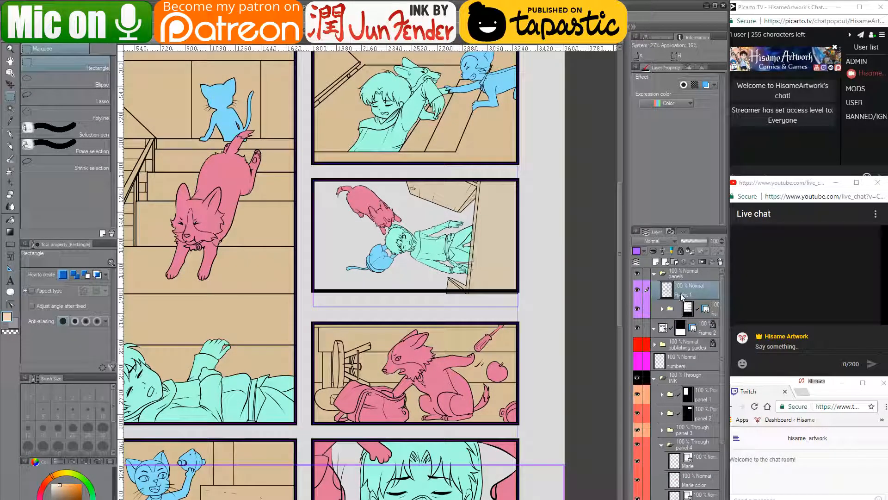
# - Rename the panels layer folder as "panel frames"
pyautogui.scroll(1, 687, 281)
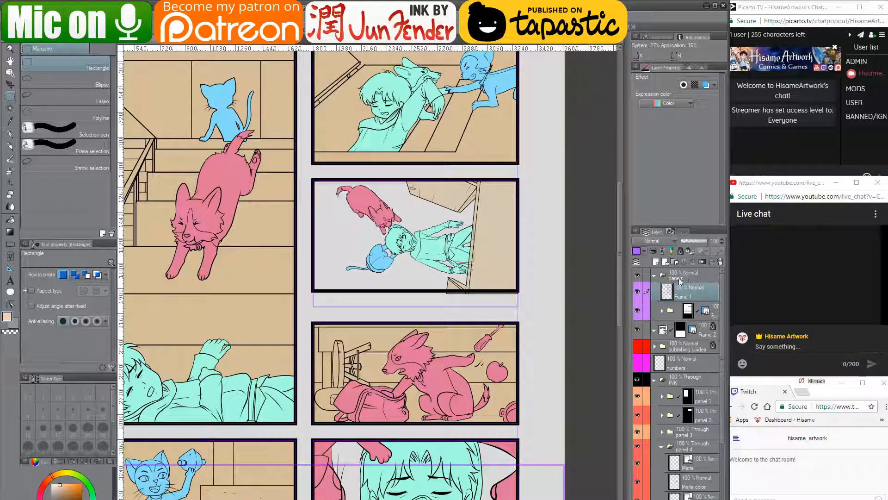
pyautogui.doubleClick(688, 278)
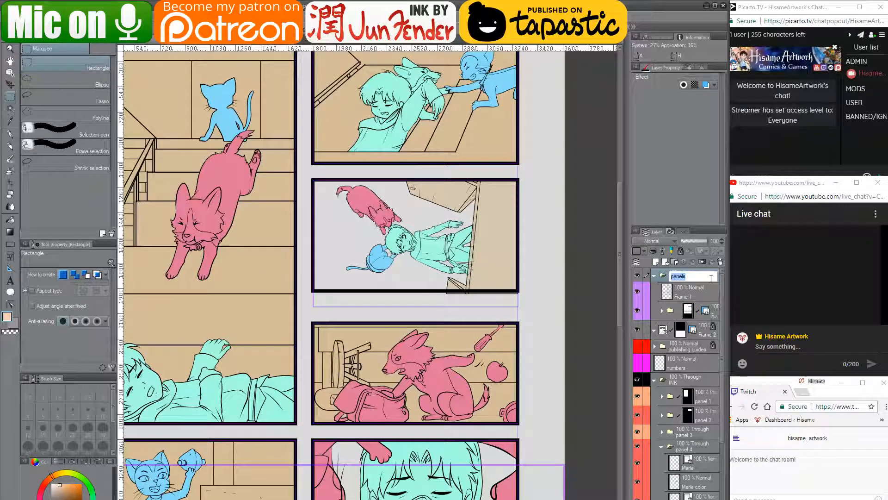
pyautogui.write('panel frames')
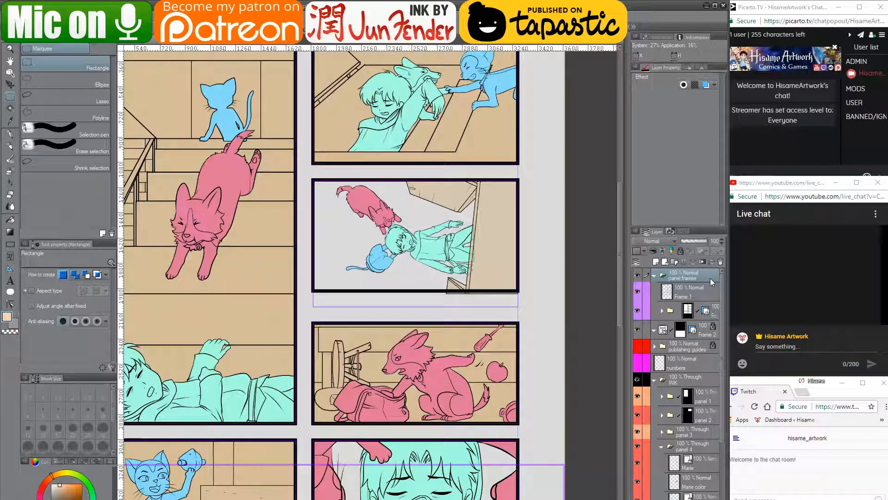
# - On the Frame 1 layer, select the upper part of panel 4's border and move it upward to narrow the gutter below panel 3
pyautogui.click(680, 293)
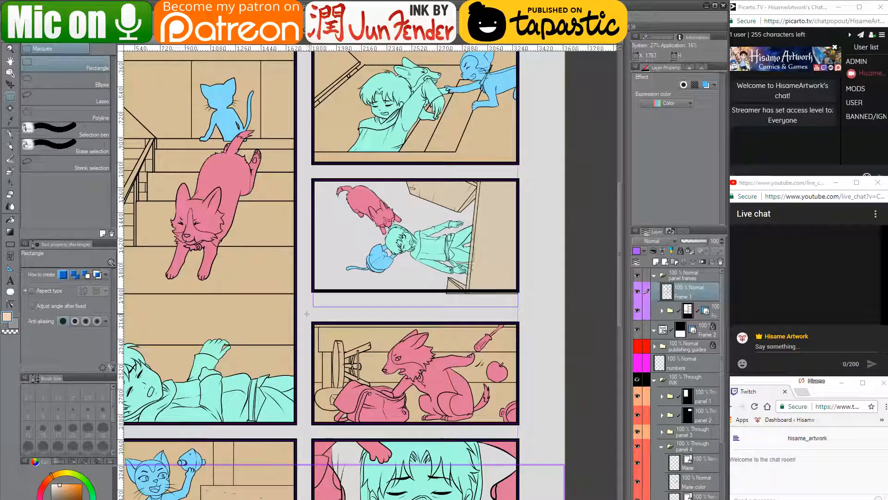
pyautogui.moveTo(475, 345); pyautogui.dragTo(523, 368)
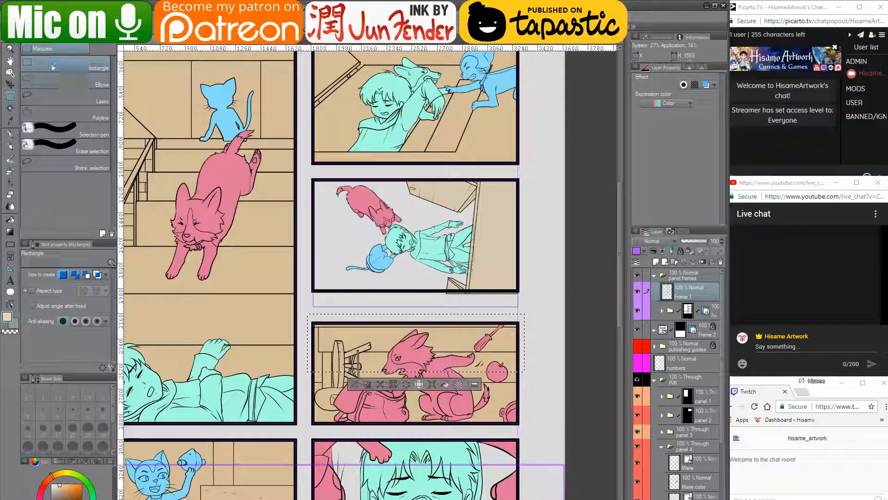
pyautogui.press('k')
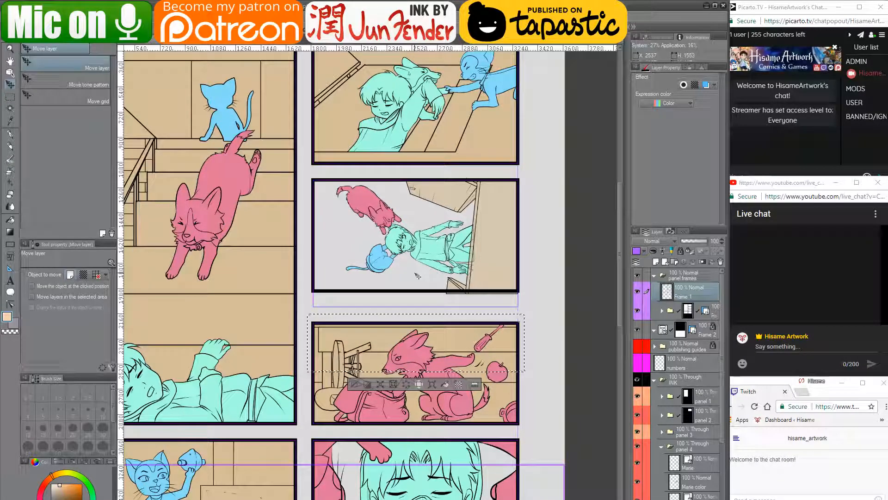
pyautogui.hotkey('ctrl', 't')
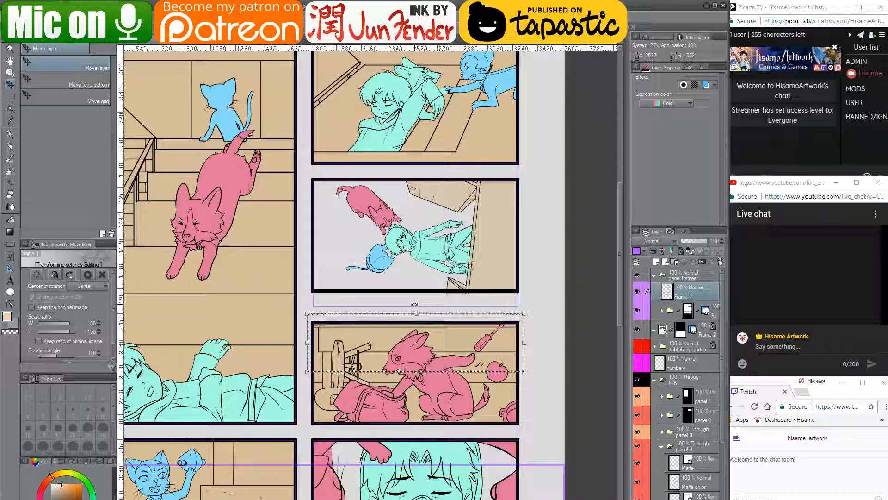
pyautogui.moveTo(416, 317); pyautogui.dragTo(417, 306)
pyautogui.press('Return')
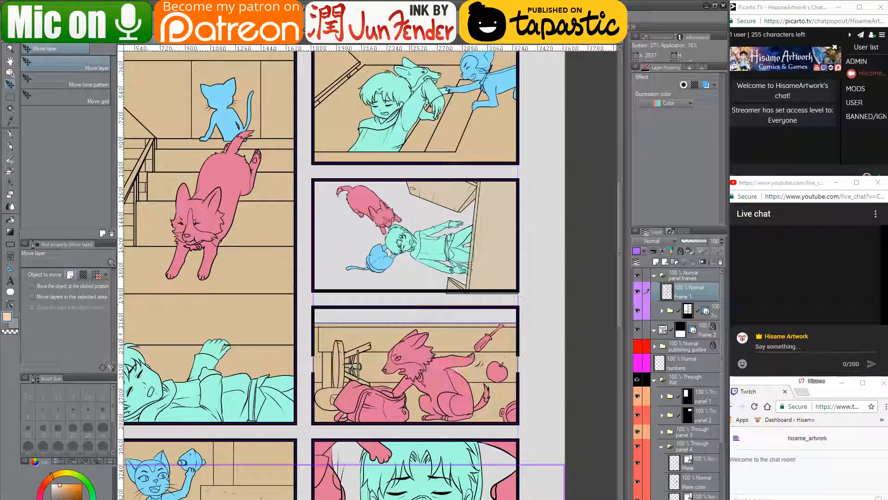
# - Stretch the side sections of panel 4's border downward to close the gaps left in the frame, and clear the selection
pyautogui.press('m')
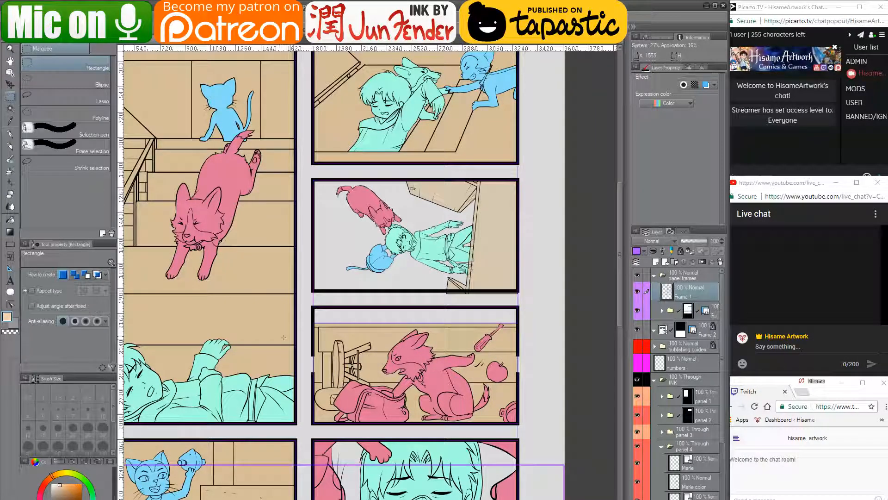
pyautogui.moveTo(304, 320); pyautogui.dragTo(522, 370)
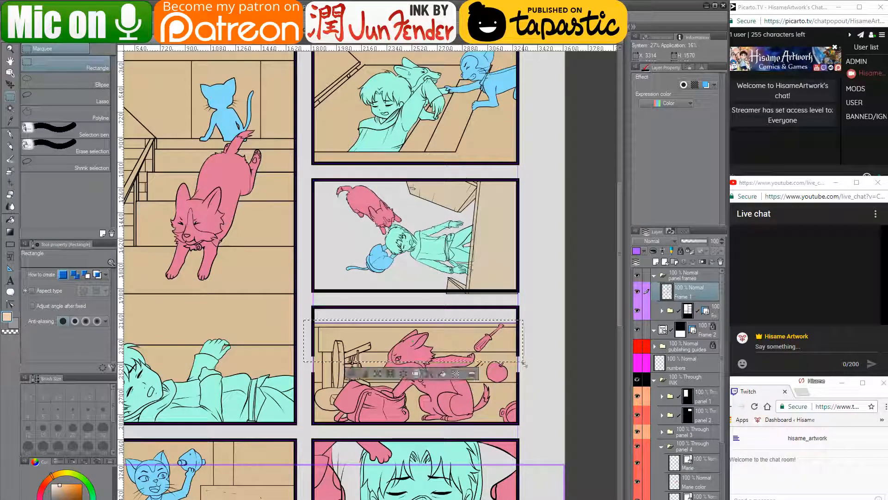
pyautogui.hotkey('ctrl', 't')
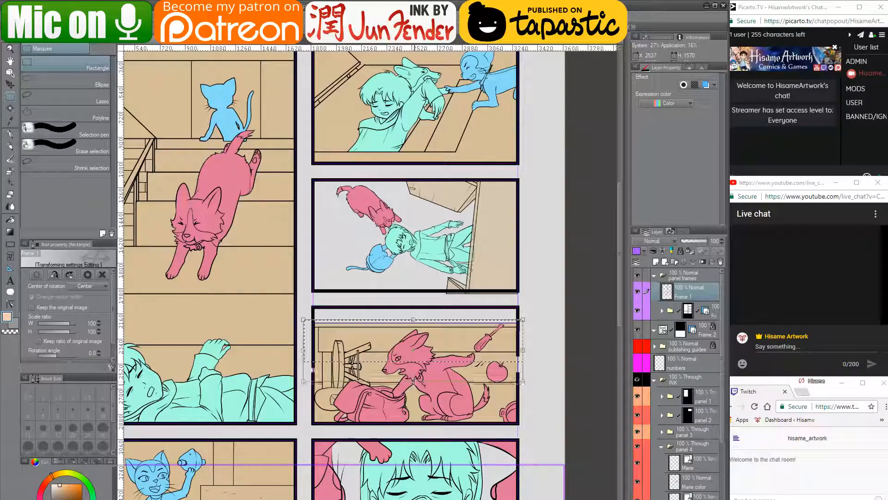
pyautogui.moveTo(413, 381); pyautogui.dragTo(415, 397)
pyautogui.press('Return')
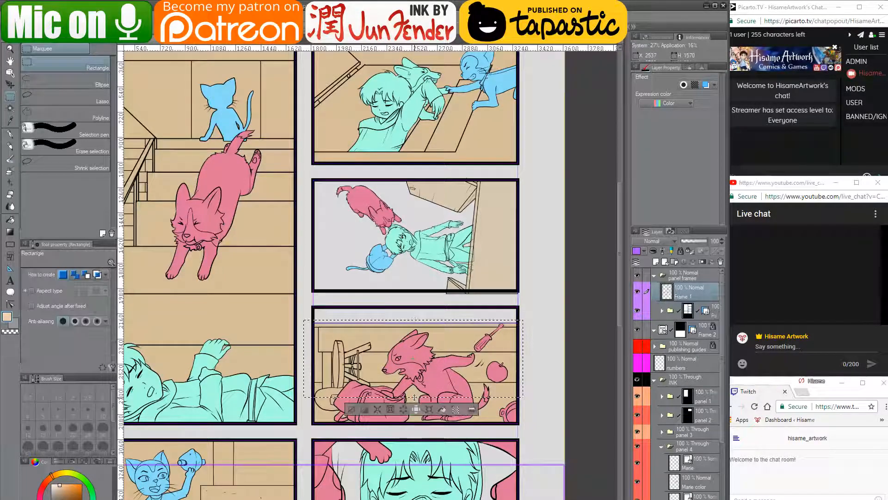
pyautogui.hotkey('ctrl', 'd')
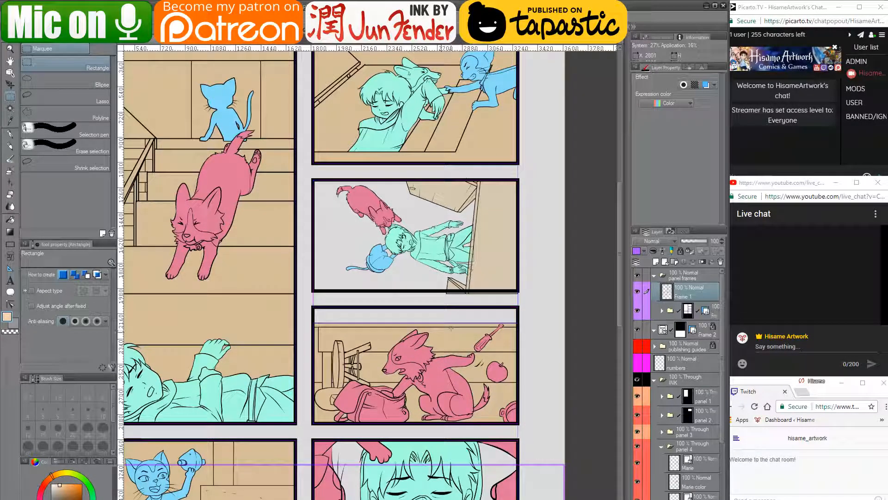
# - Transform the four character and background layers inside the panel 4 folder together, nudging the artwork slightly upward in its frame
pyautogui.click(10, 85)
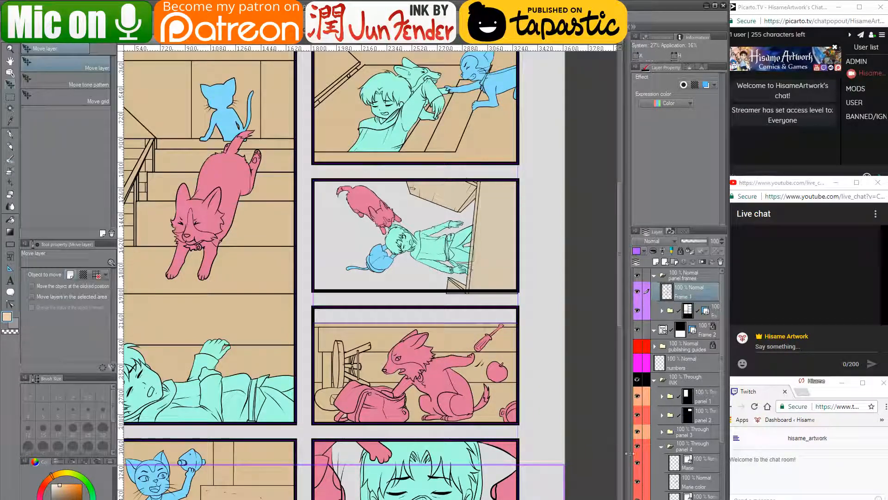
pyautogui.scroll(-2, 675, 444)
pyautogui.click(686, 430)
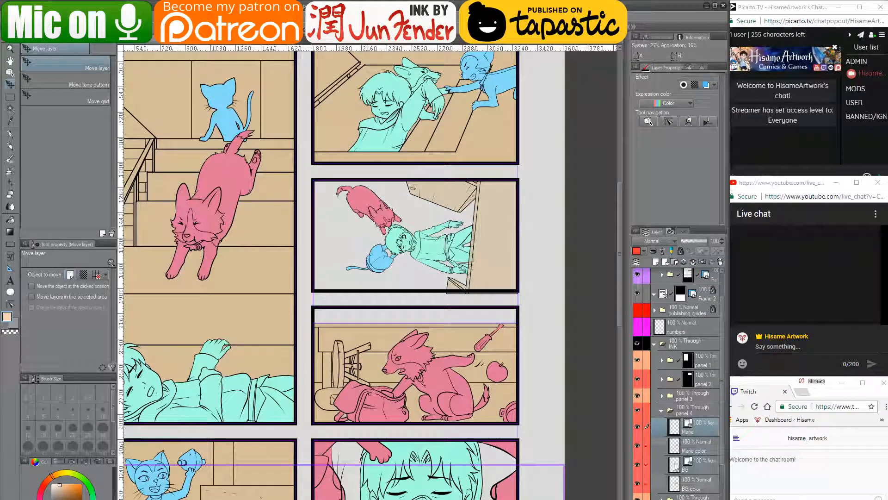
pyautogui.keyDown('shift'); pyautogui.click(696, 480); pyautogui.keyUp('shift')
pyautogui.hotkey('ctrl', 't')
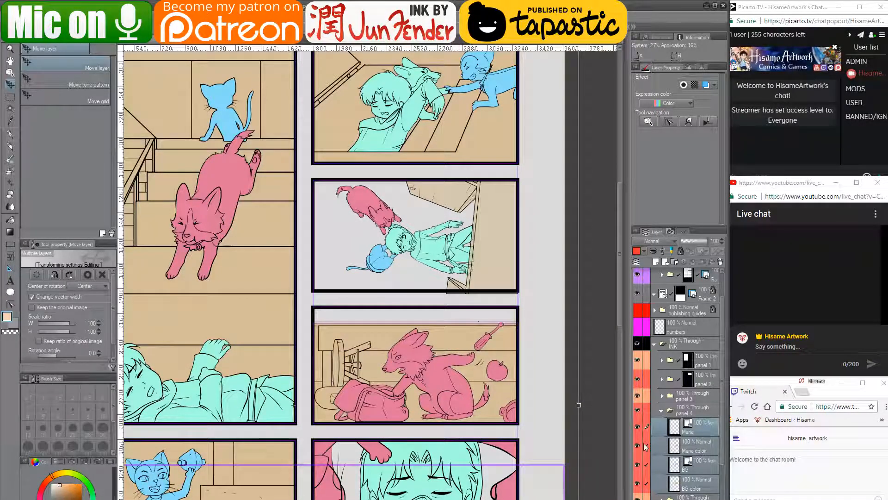
pyautogui.press('Return')
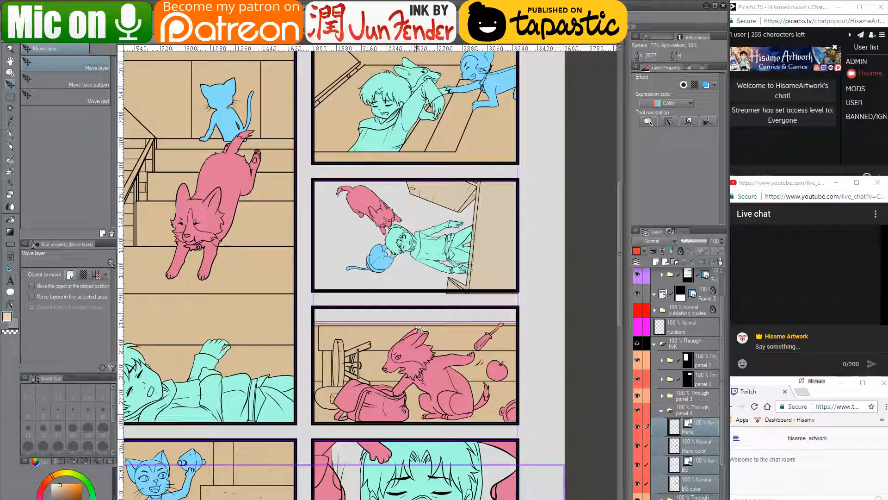
# - On the panel 4 background layers, select the strip along the frame's upper edge, stretch it upward to fill the empty gap, and deselect
pyautogui.scroll(2, 421, 330)
pyautogui.scroll(1, 424, 322)
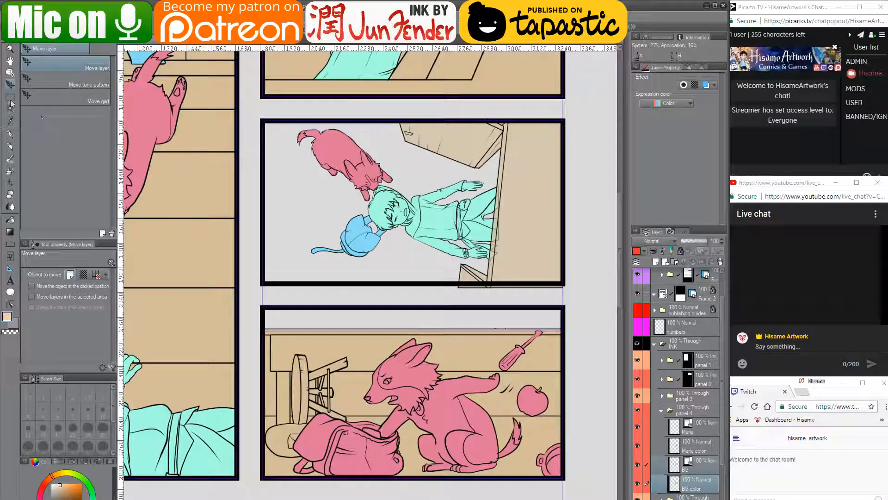
pyautogui.press('m')
pyautogui.moveTo(243, 303); pyautogui.dragTo(573, 332)
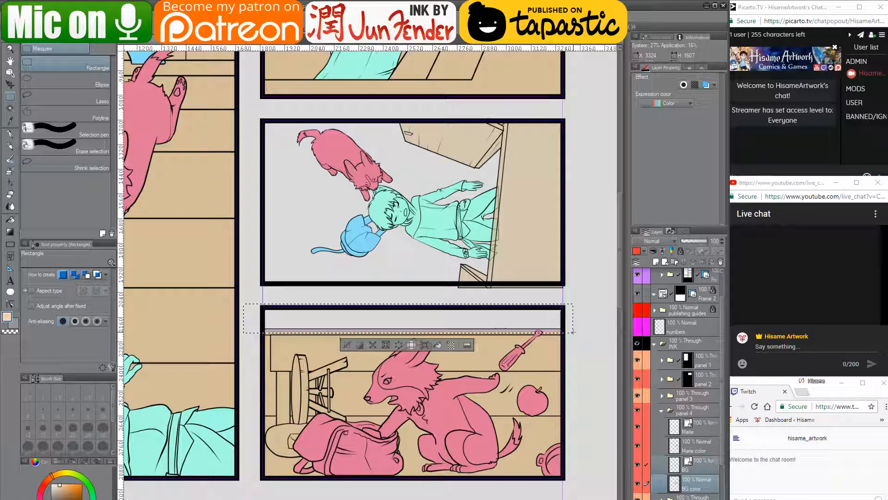
pyautogui.hotkey('ctrl', 't')
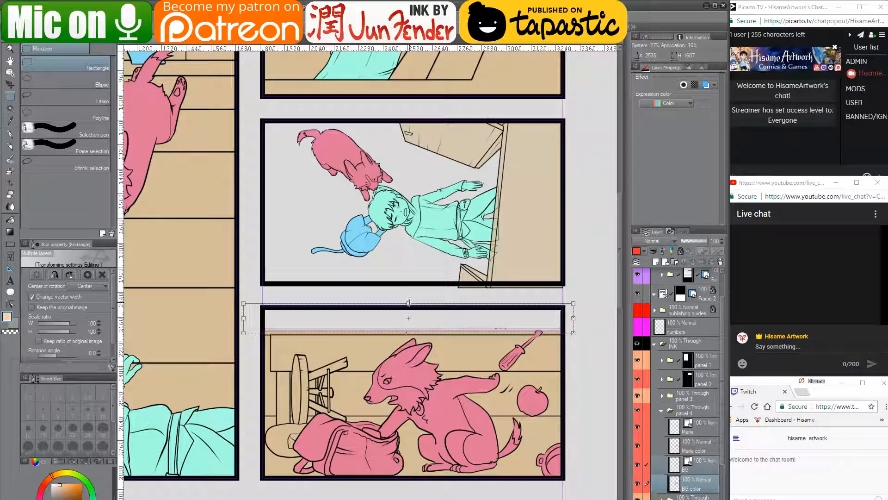
pyautogui.moveTo(408, 291); pyautogui.dragTo(399, 166)
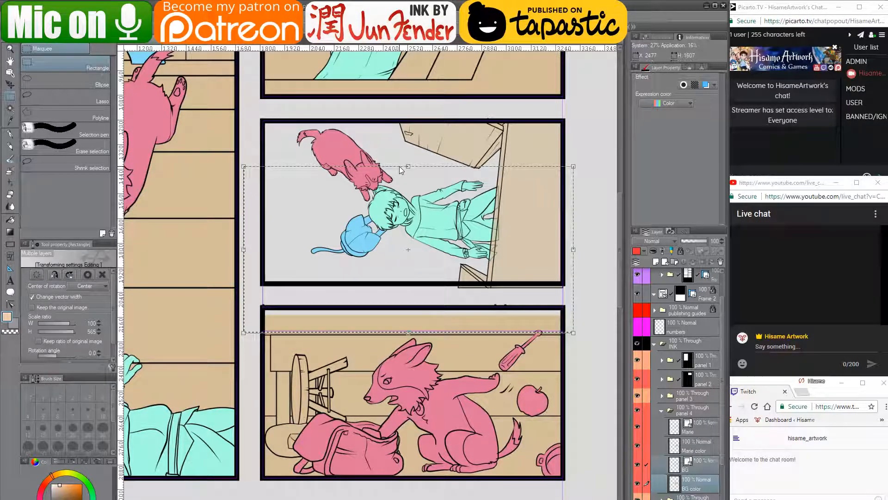
pyautogui.press('Return')
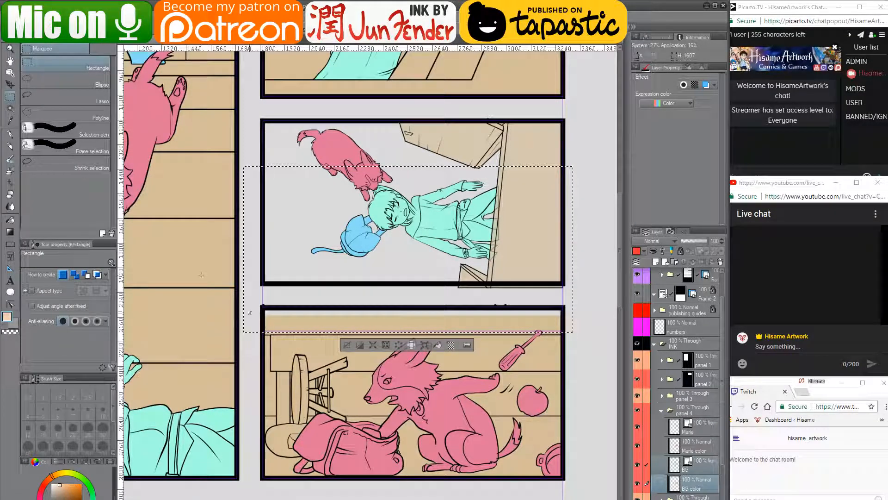
pyautogui.hotkey('ctrl', 'd')
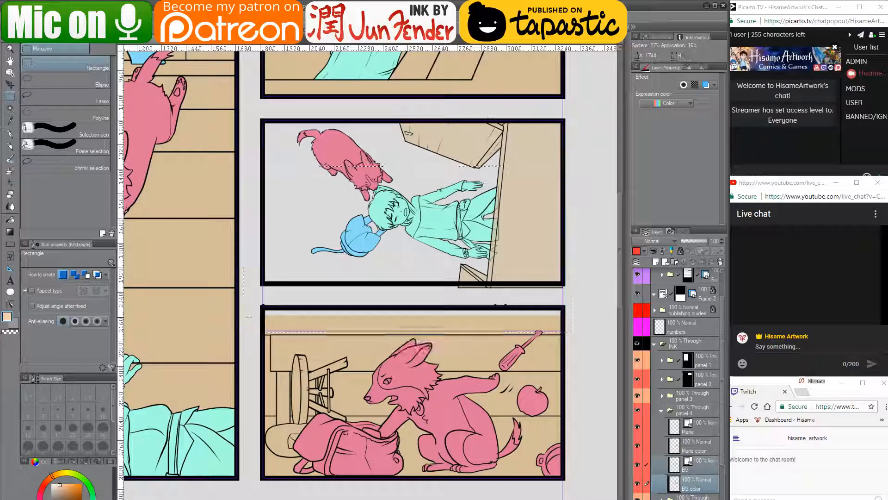
# - Select the band around panel 4's upper wall line and stretch the background ink and colour upward to raise the line
pyautogui.moveTo(504, 360); pyautogui.dragTo(343, 345)
pyautogui.hotkey('ctrl', 'd')
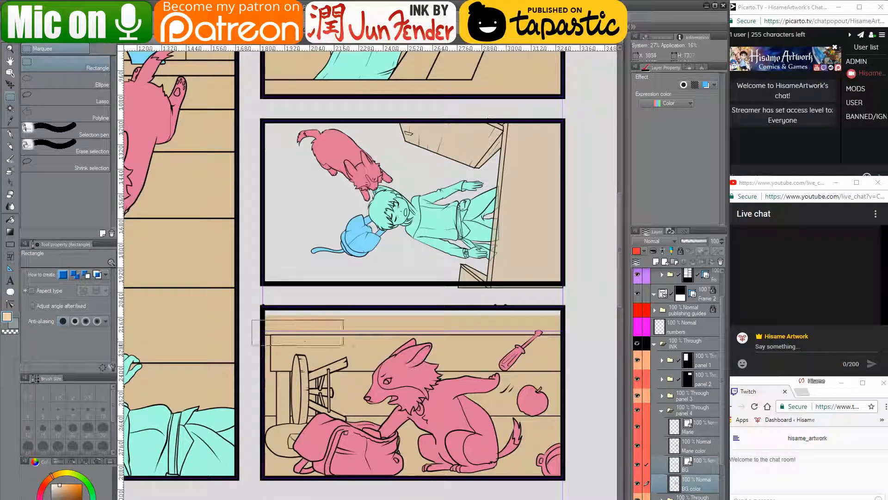
pyautogui.moveTo(590, 347); pyautogui.dragTo(590, 347)
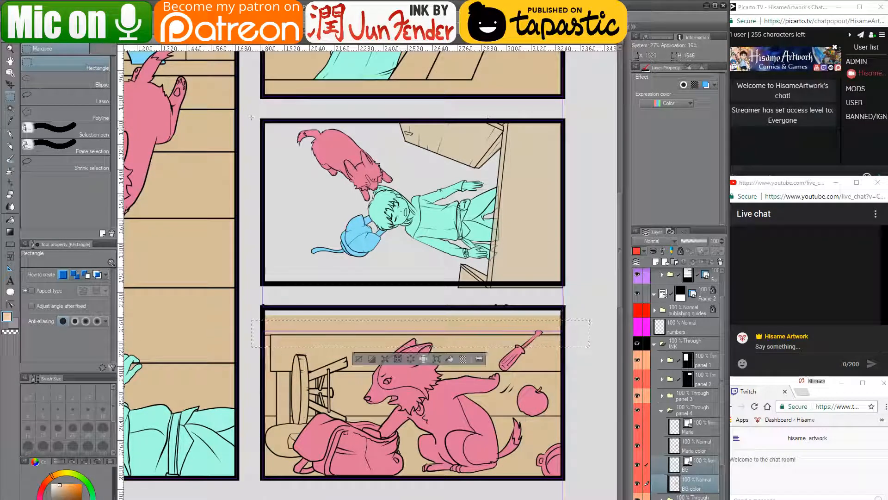
pyautogui.press('k')
pyautogui.hotkey('ctrl', 't')
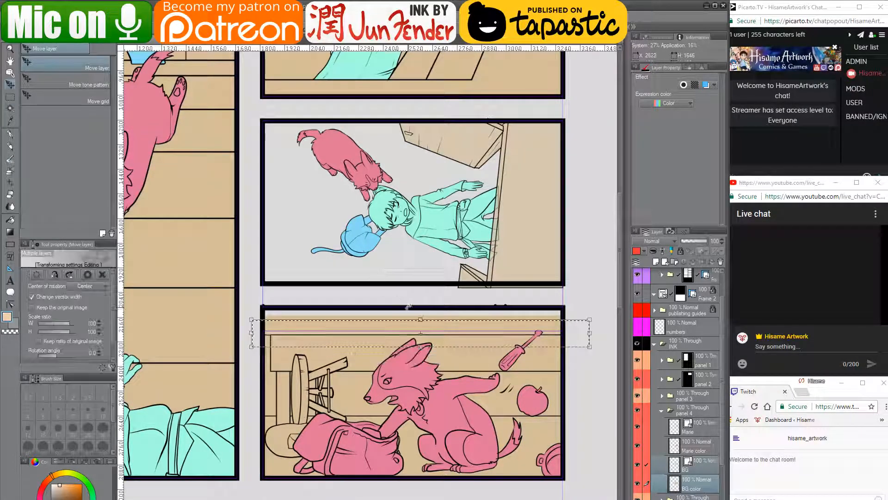
pyautogui.moveTo(420, 309); pyautogui.dragTo(420, 289)
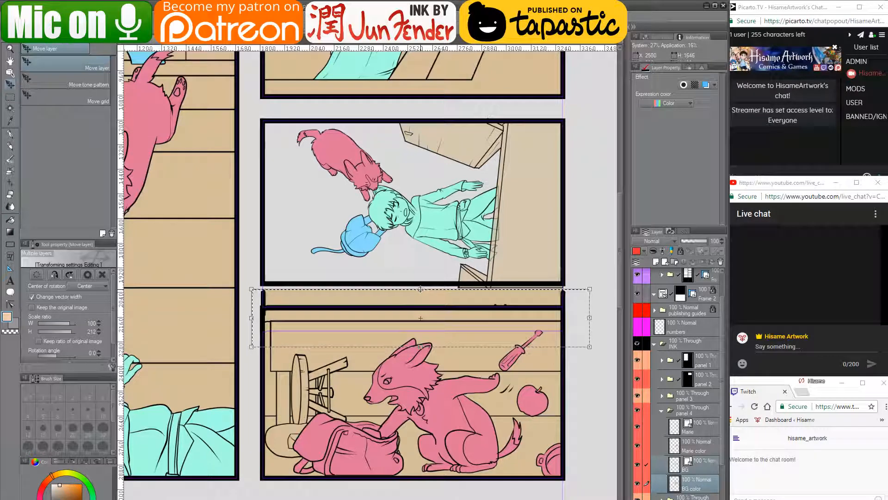
pyautogui.press('Return')
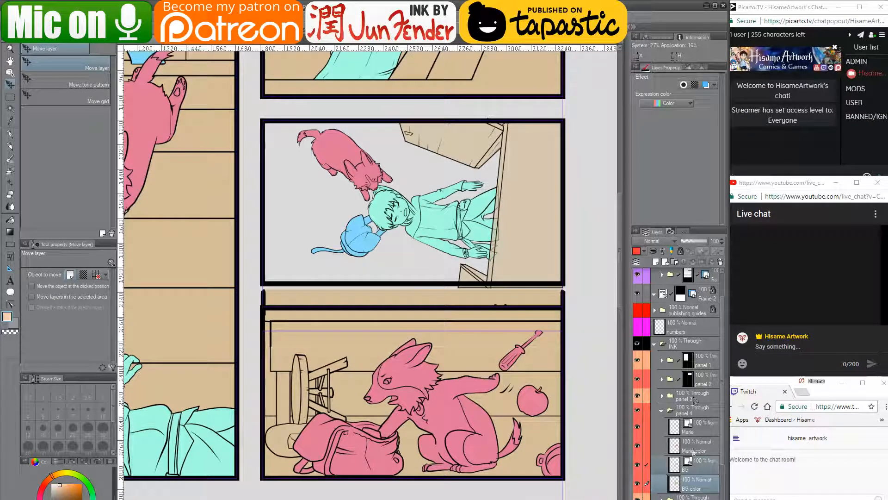
# - Select the panel 4 folder, marquee the area inside its frame, and add a layer mask that hides artwork outside the border
pyautogui.click(638, 465)
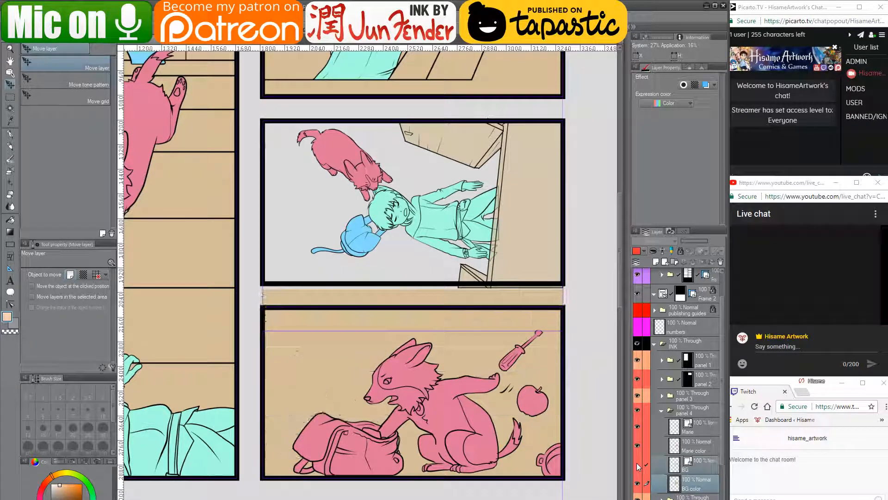
pyautogui.click(638, 465)
pyautogui.click(681, 412)
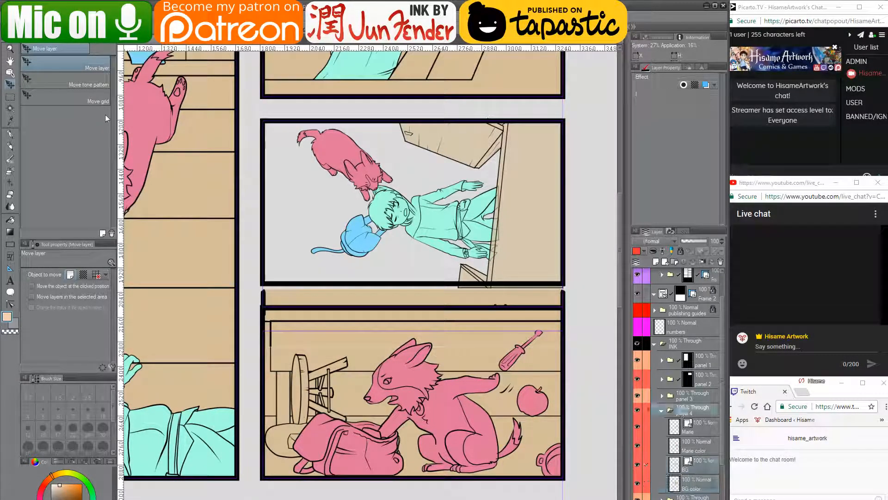
pyautogui.click(11, 95)
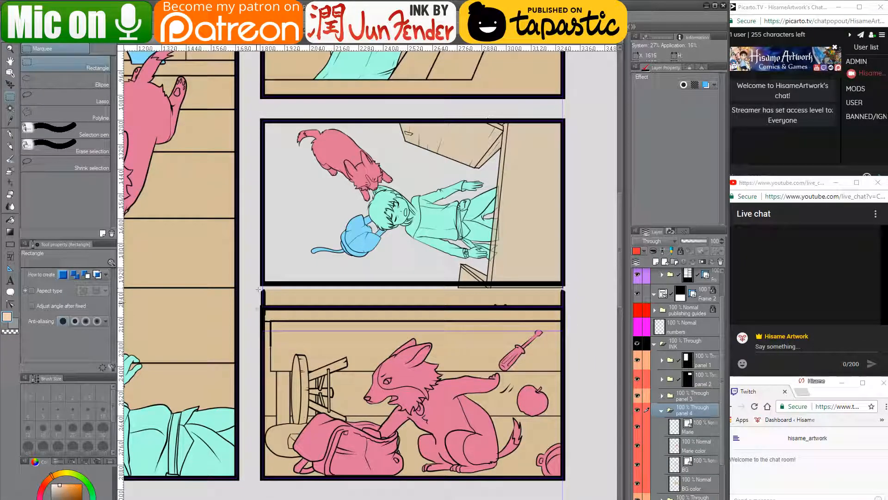
pyautogui.moveTo(263, 308); pyautogui.dragTo(563, 476)
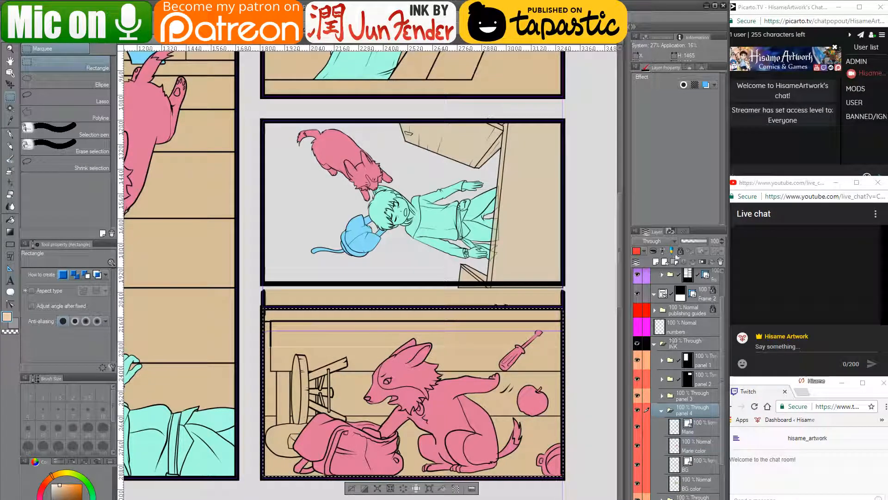
pyautogui.click(702, 261)
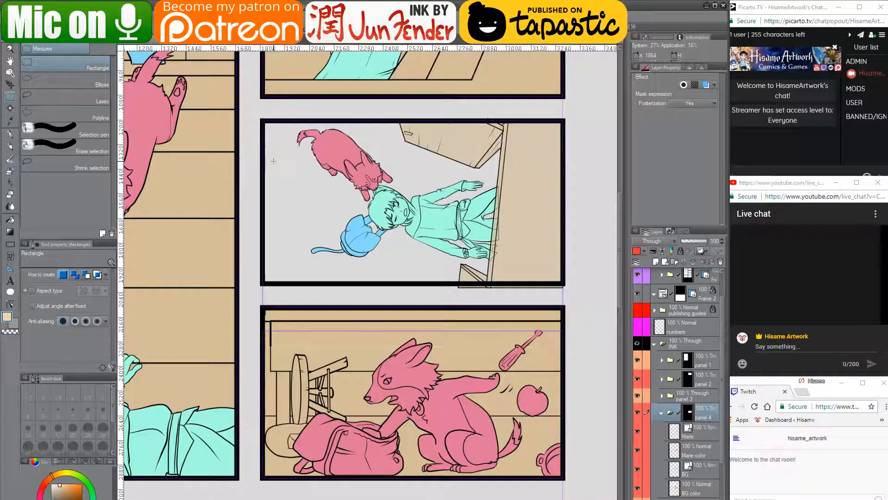
# - On panel 4's BG color layer, sample the tan wall colour and paint over the pale seam with the G-pen
pyautogui.scroll(4, 282, 343)
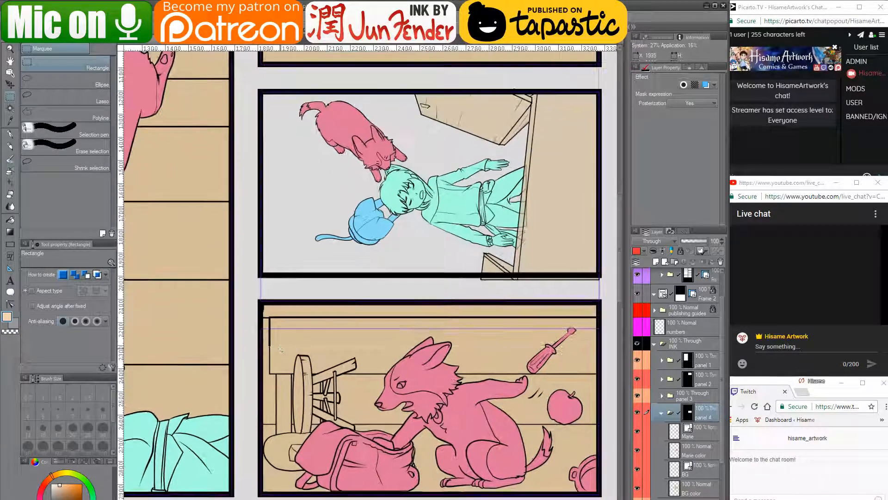
pyautogui.scroll(4, 267, 333)
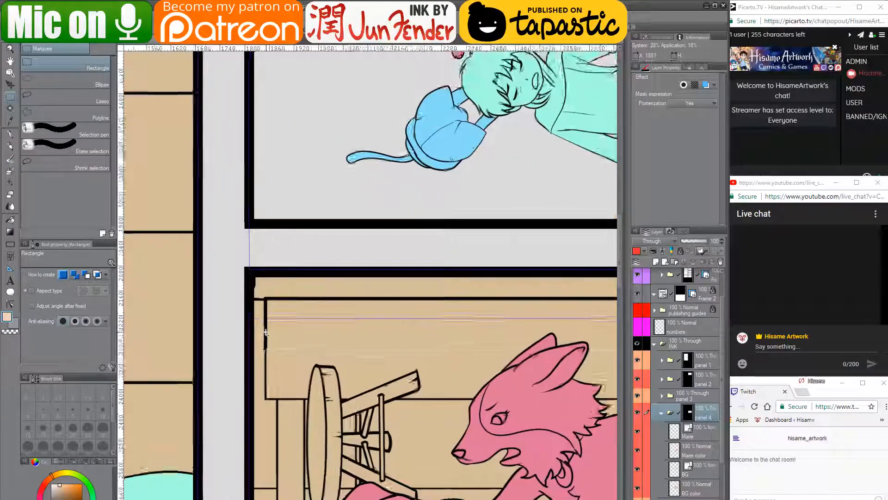
pyautogui.moveTo(290, 333); pyautogui.dragTo(372, 348)
pyautogui.click(689, 487)
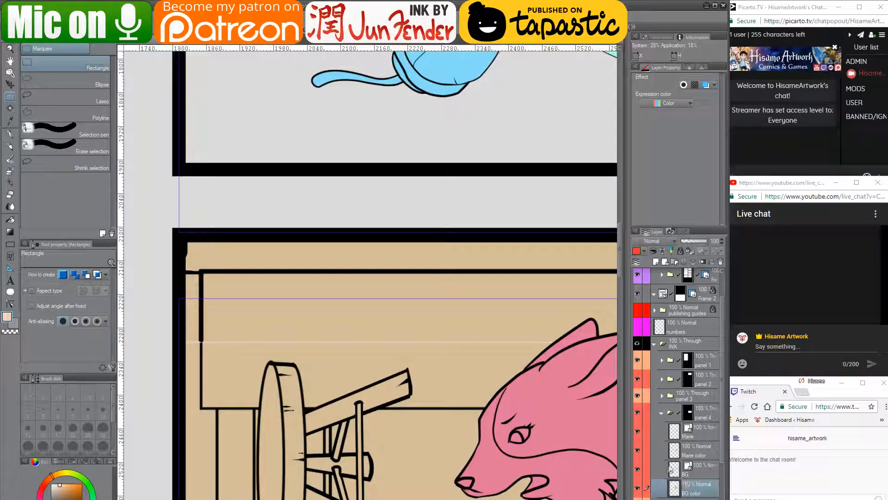
pyautogui.moveTo(498, 341); pyautogui.dragTo(452, 302)
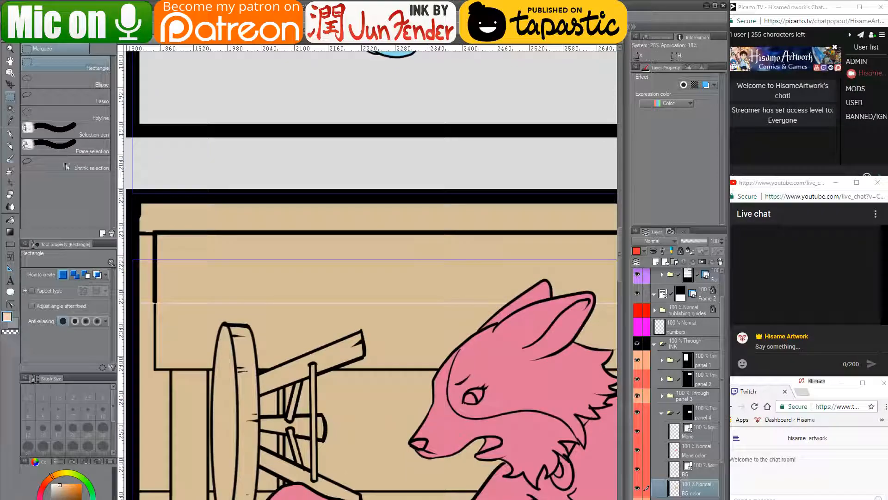
pyautogui.click(9, 134)
pyautogui.scroll(-5, 287, 332)
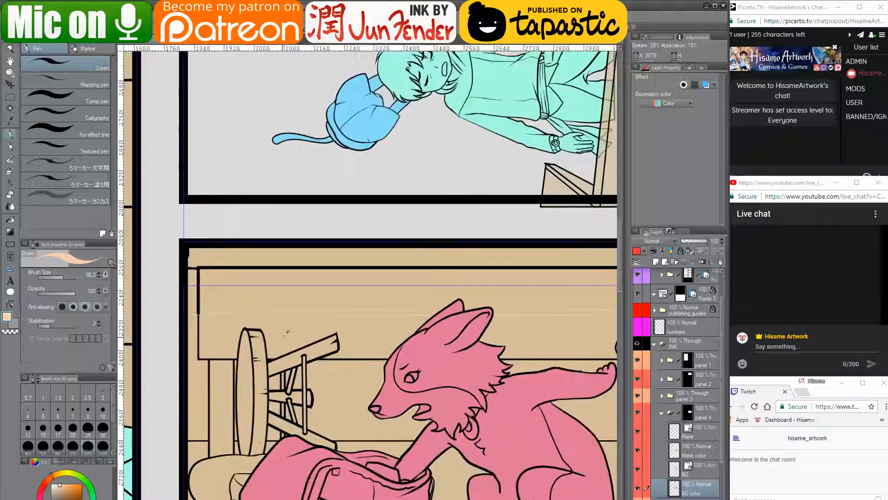
pyautogui.click(284, 328)
pyautogui.keyDown('alt'); pyautogui.click(266, 326); pyautogui.keyUp('alt')
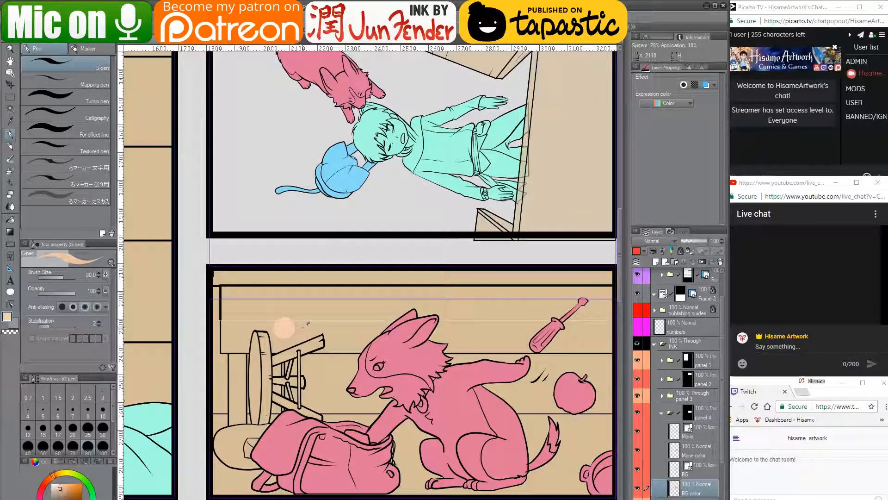
pyautogui.click(284, 328)
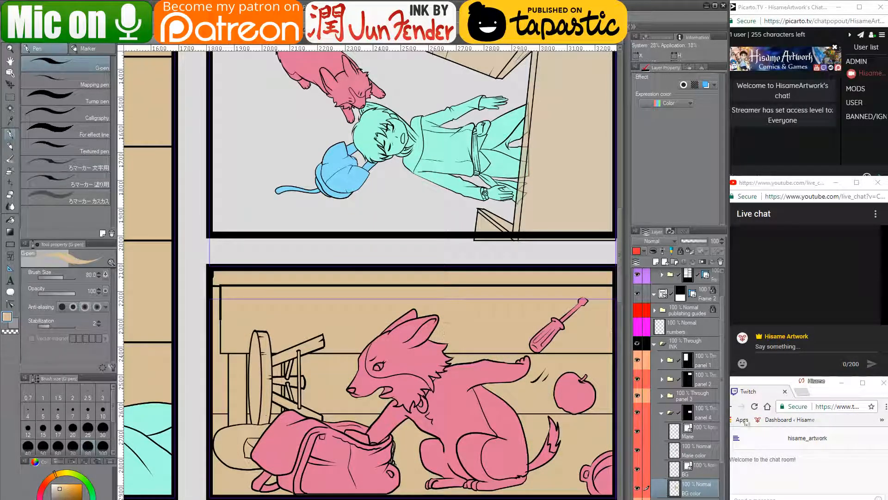
# - Rename panel 4's BG line art layer as "BG ink"
pyautogui.click(676, 468)
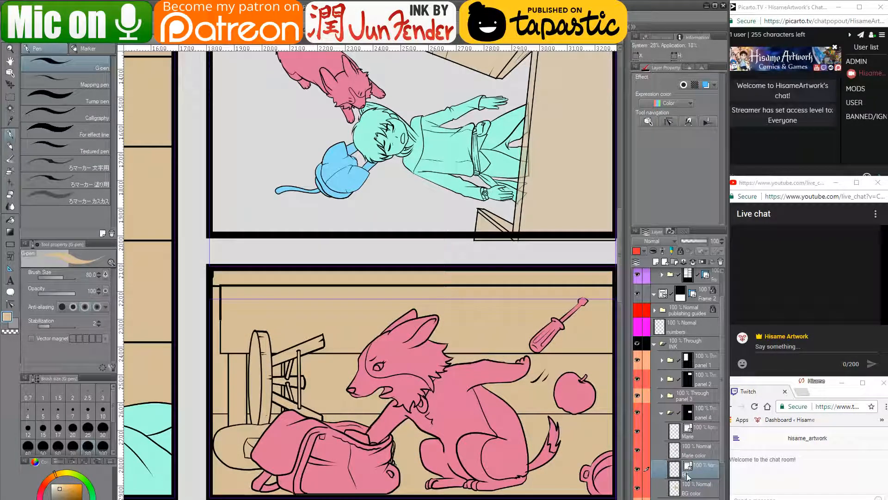
pyautogui.doubleClick(692, 472)
pyautogui.write('in')
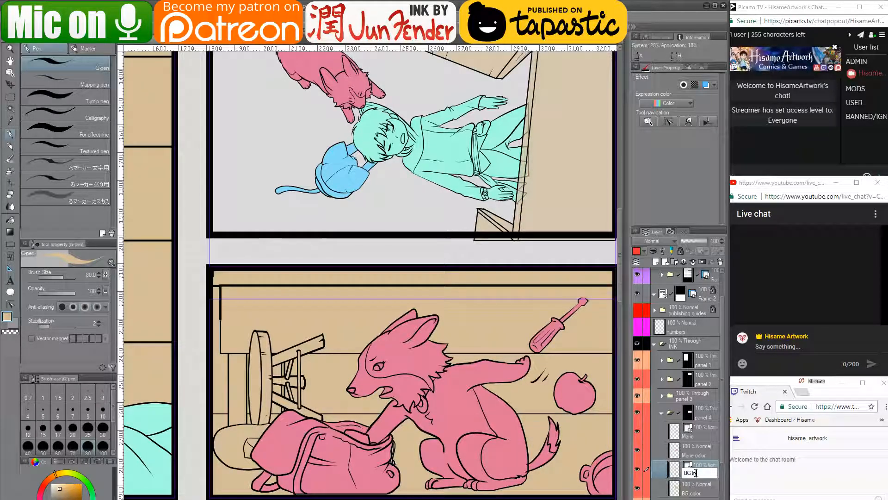
pyautogui.write('k')
pyautogui.press('Return')
# - Correct the vector control points of panel 4's vertical wall line beside the frame to smooth the thickness break in the stretched stroke
pyautogui.scroll(3, 210, 319)
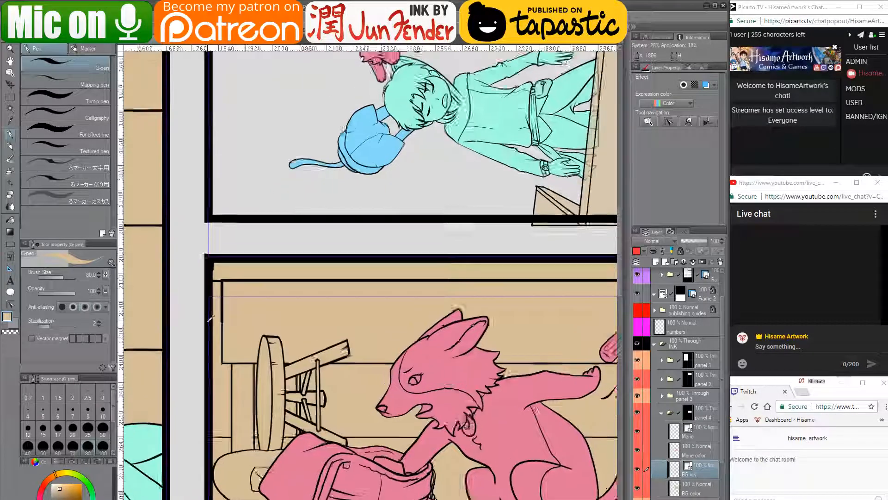
pyautogui.scroll(3, 211, 318)
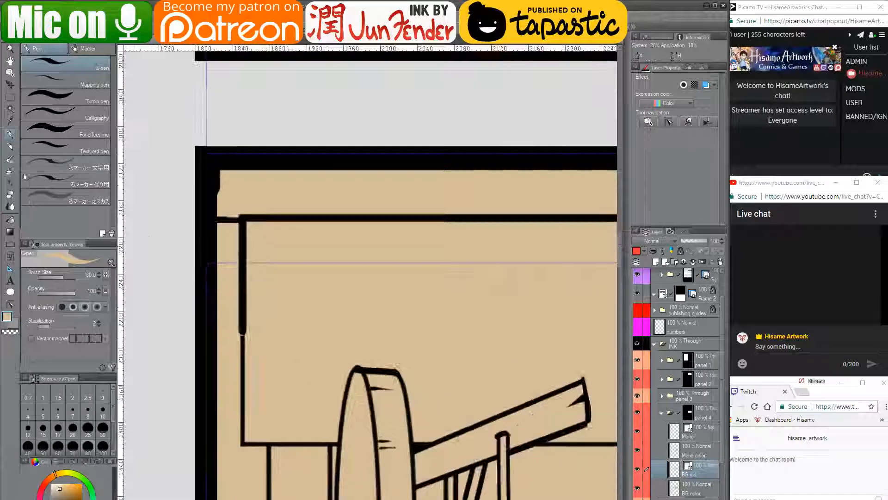
pyautogui.click(11, 304)
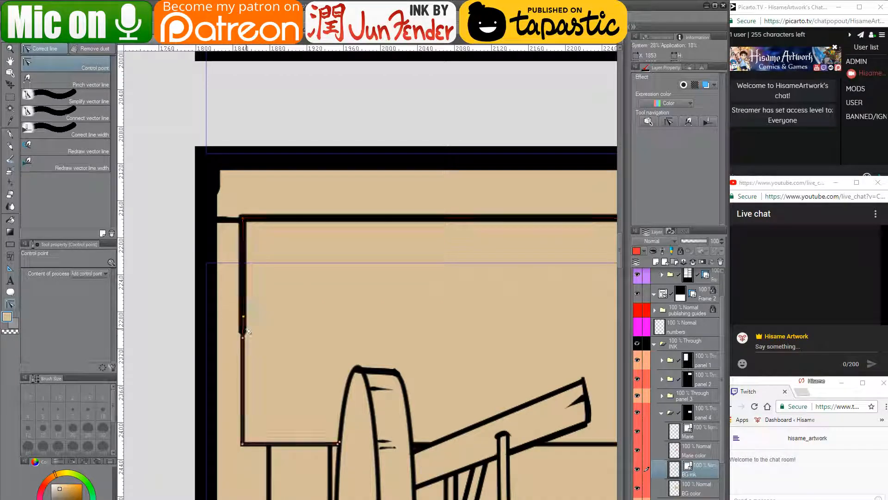
pyautogui.moveTo(245, 442); pyautogui.dragTo(244, 445)
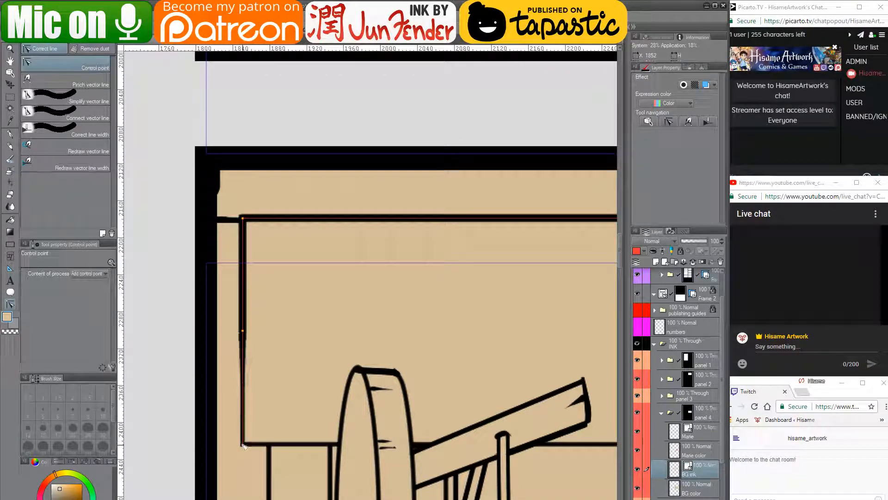
pyautogui.scroll(-1, 162, 306)
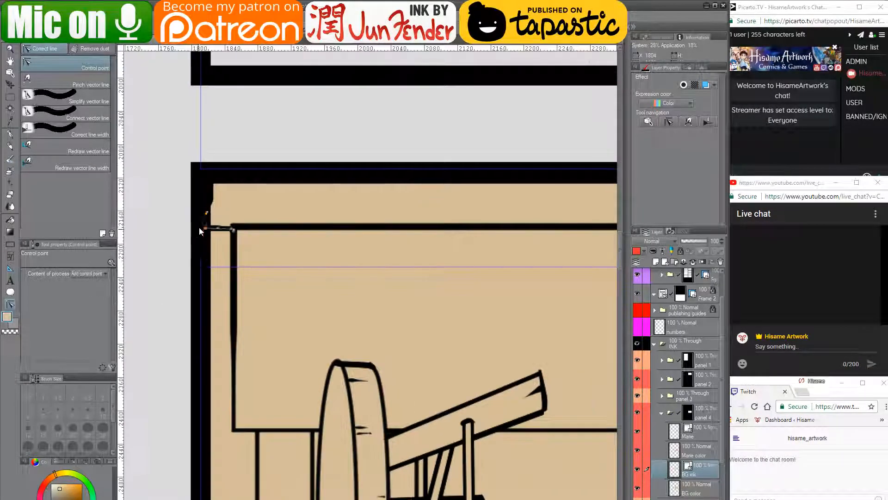
# - Set the Vector eraser to size 30 and erase the stray ink along the inner upper corner and edge of panel 4's border
pyautogui.press('e')
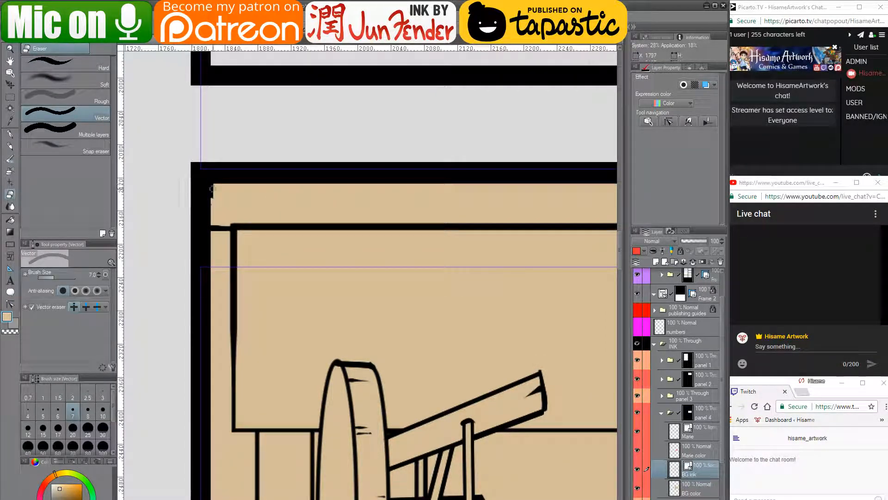
pyautogui.press(']')
pyautogui.press(']')
pyautogui.press(']')
pyautogui.press(']')
pyautogui.press(']')
pyautogui.press(']')
pyautogui.press(']')
pyautogui.press(']')
pyautogui.press(']')
pyautogui.press(']')
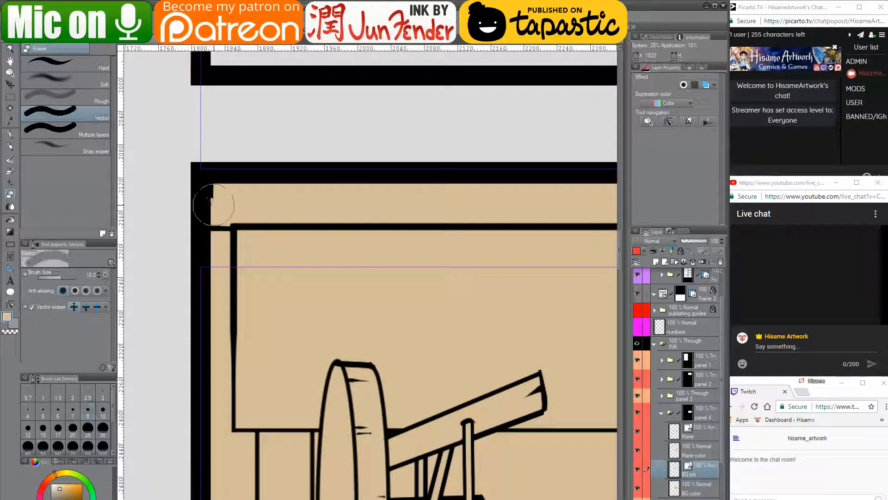
pyautogui.press('[')
pyautogui.press('[')
pyautogui.moveTo(212, 195); pyautogui.dragTo(431, 188)
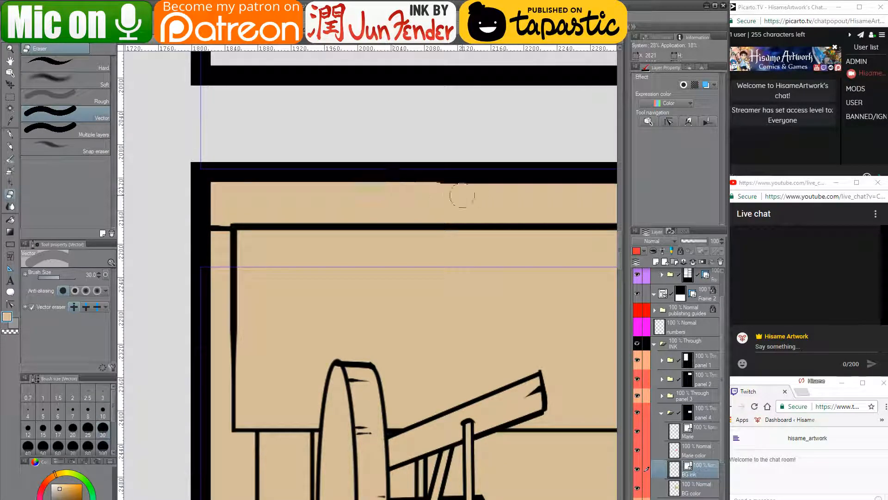
pyautogui.moveTo(498, 202)
pyautogui.mouseDown()
pyautogui.moveTo(194, 204)
pyautogui.moveTo(216, 240)
pyautogui.mouseUp()
pyautogui.scroll(-3, 232, 292)
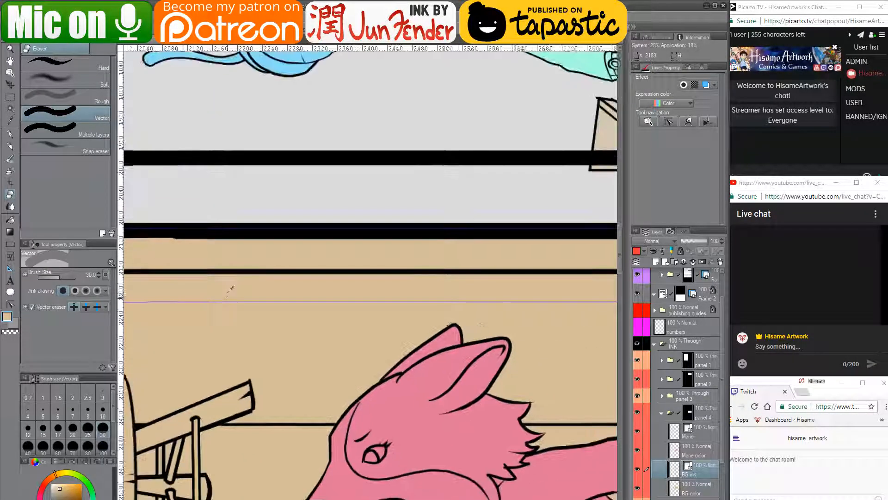
pyautogui.scroll(-3, 232, 289)
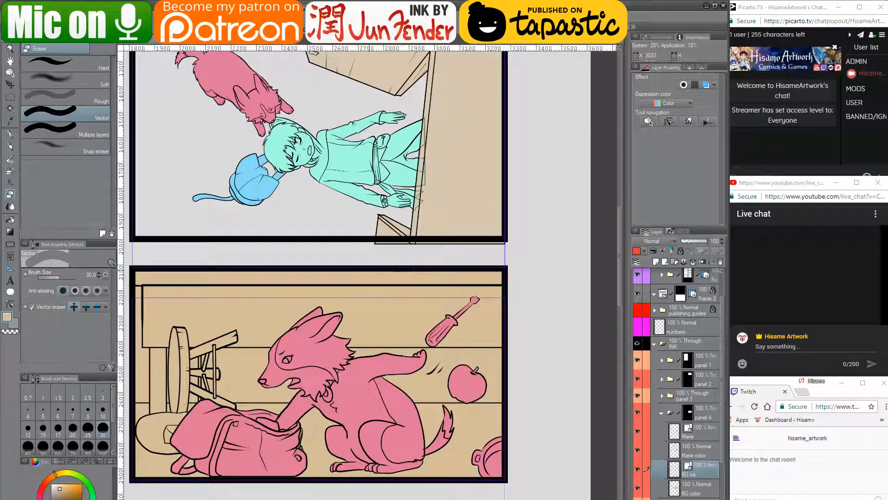
# - On panel 4's BG ink layer, adjust the control points of the rounded object behind the backpack so its curve clears the frame border
pyautogui.scroll(3, 495, 280)
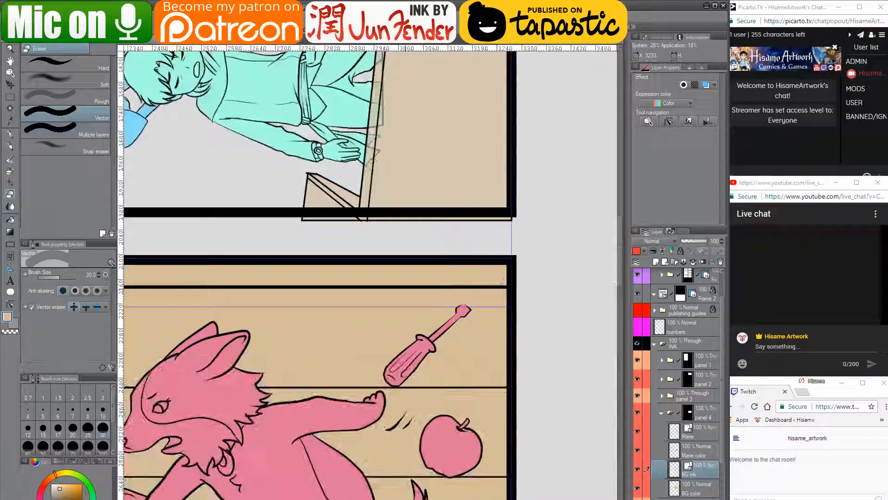
pyautogui.moveTo(325, 370); pyautogui.dragTo(483, 314)
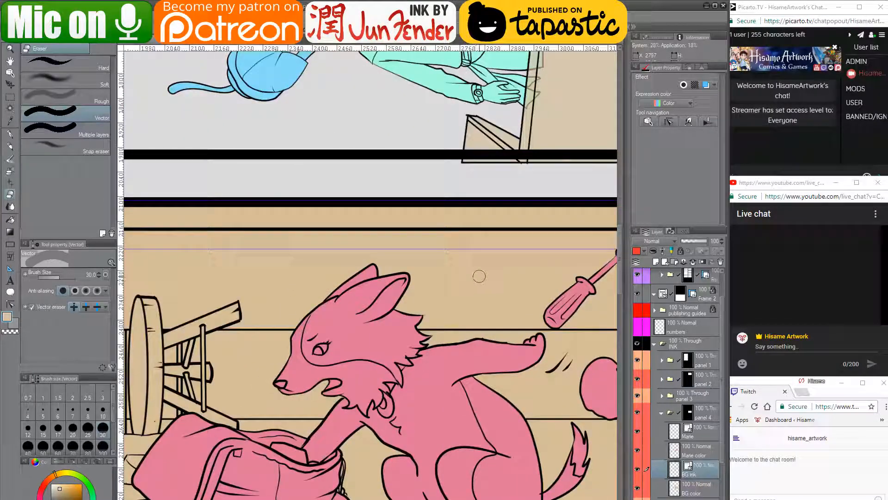
pyautogui.scroll(-3, 497, 268)
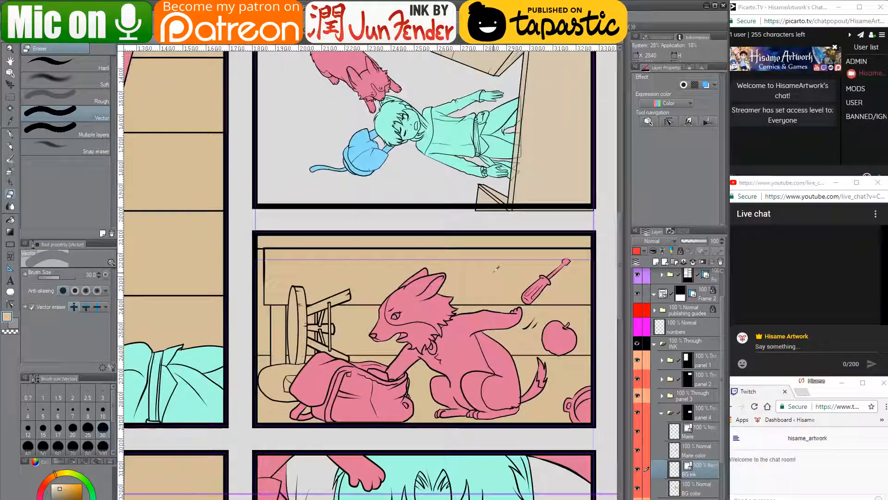
pyautogui.scroll(4, 256, 397)
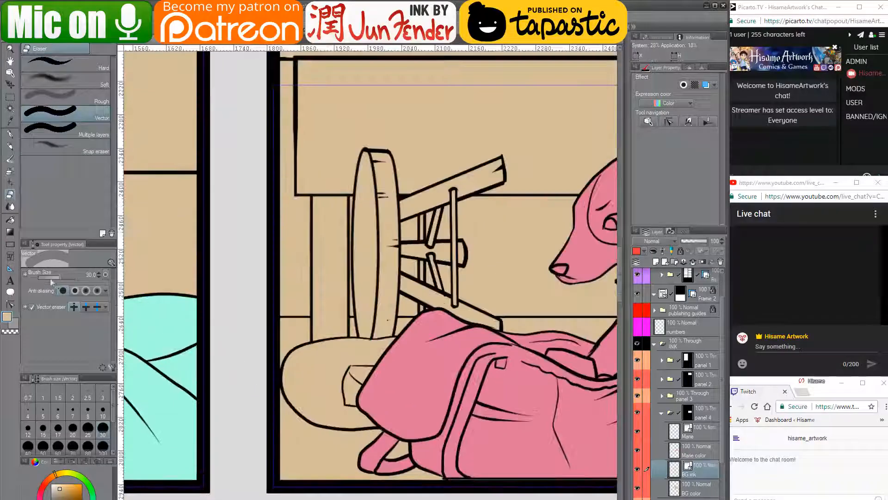
pyautogui.click(9, 304)
pyautogui.scroll(2, 285, 379)
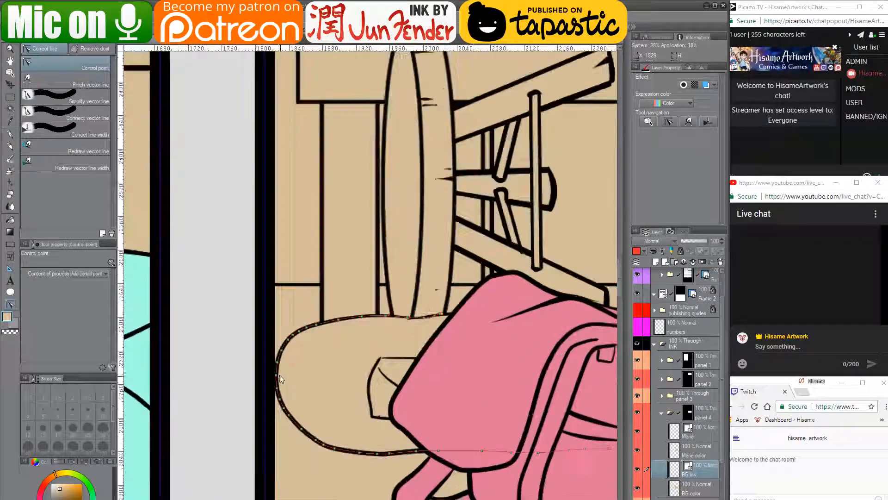
pyautogui.click(277, 375)
pyautogui.click(277, 362)
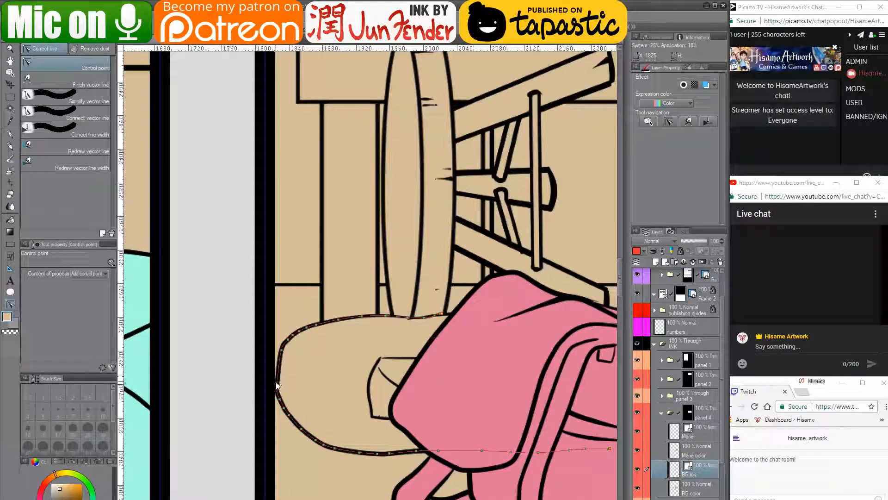
pyautogui.click(277, 387)
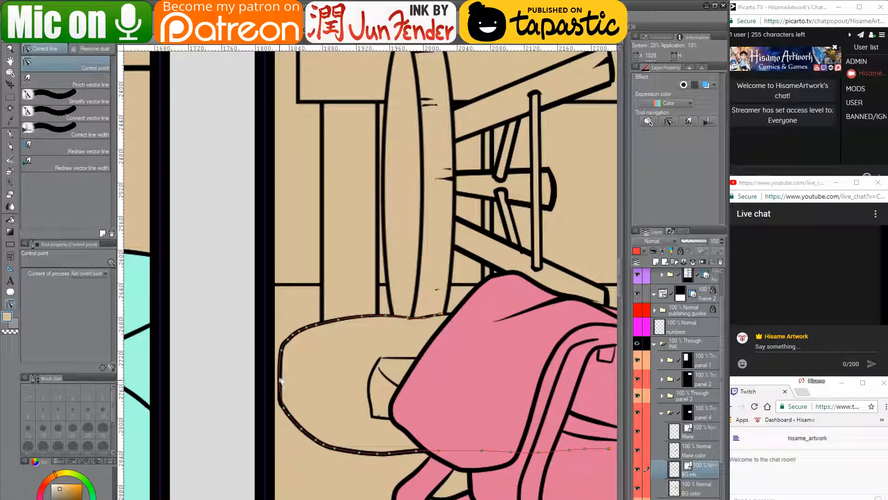
pyautogui.click(280, 380)
pyautogui.moveTo(284, 408); pyautogui.dragTo(283, 401)
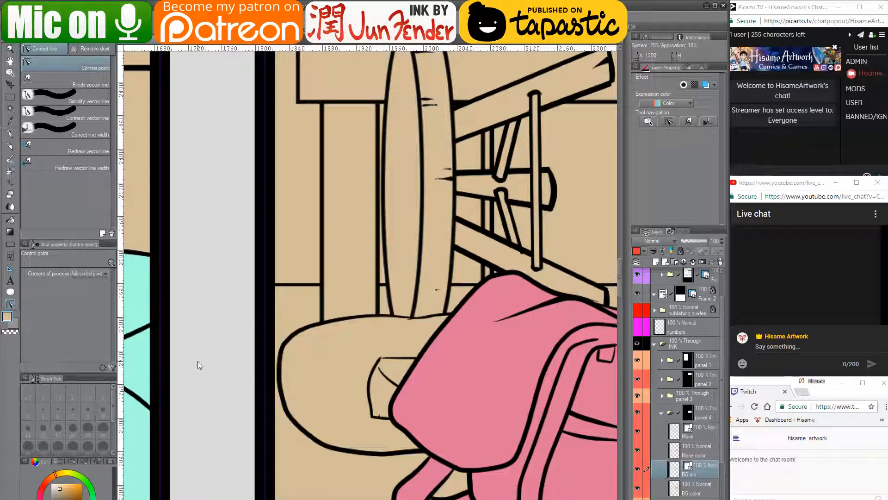
# - Expand the panel 3 folder and set the door colour layer's opacity to 100%
pyautogui.scroll(-3, 229, 367)
pyautogui.scroll(-4, 229, 367)
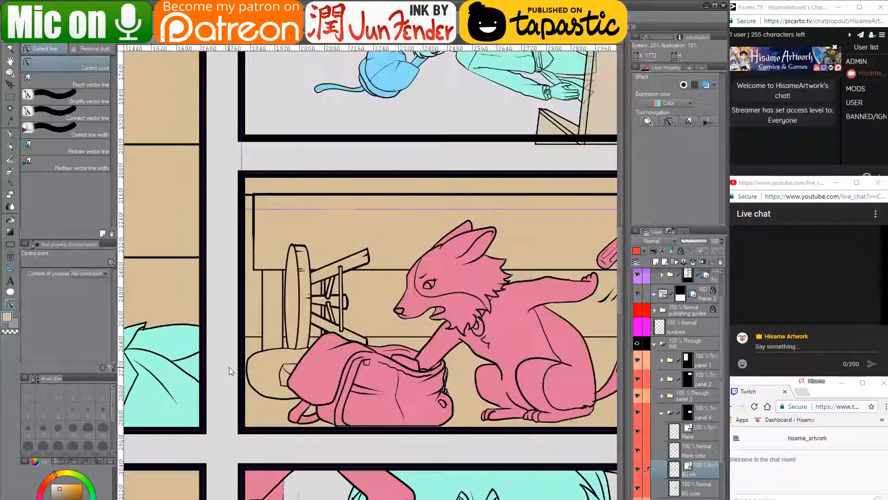
pyautogui.moveTo(419, 219); pyautogui.dragTo(416, 290)
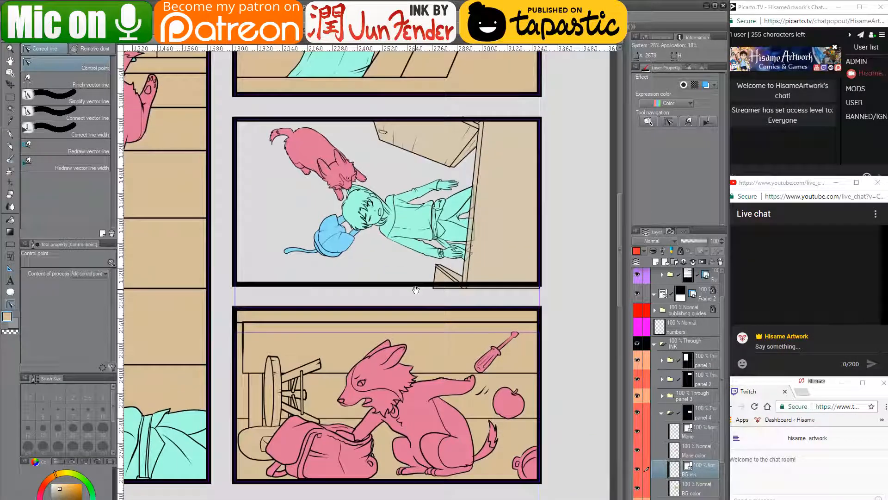
pyautogui.click(9, 84)
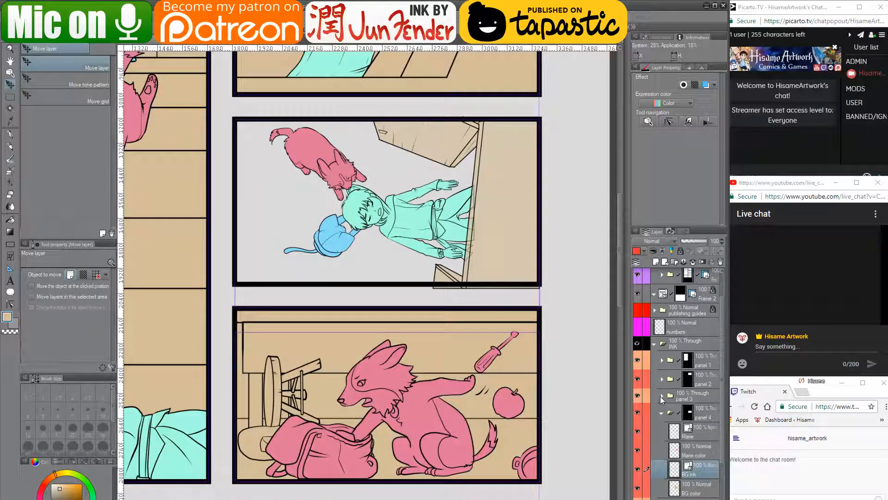
pyautogui.click(661, 396)
pyautogui.scroll(-3, 695, 463)
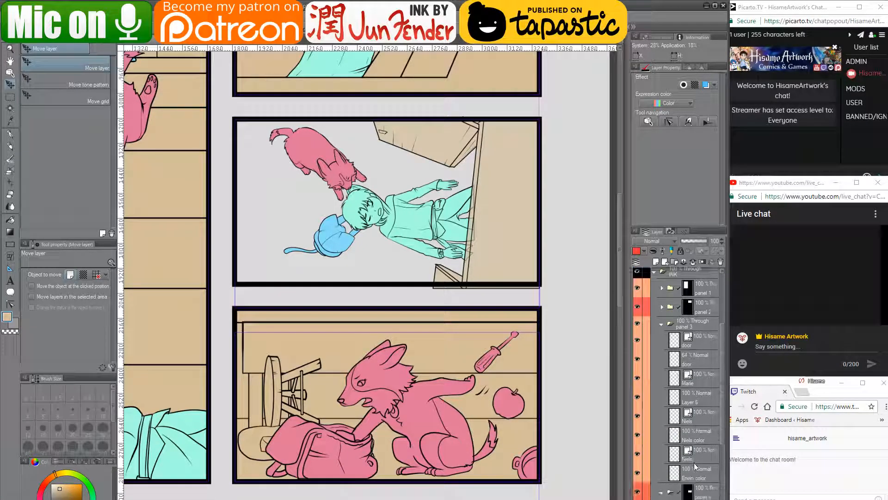
pyautogui.click(700, 347)
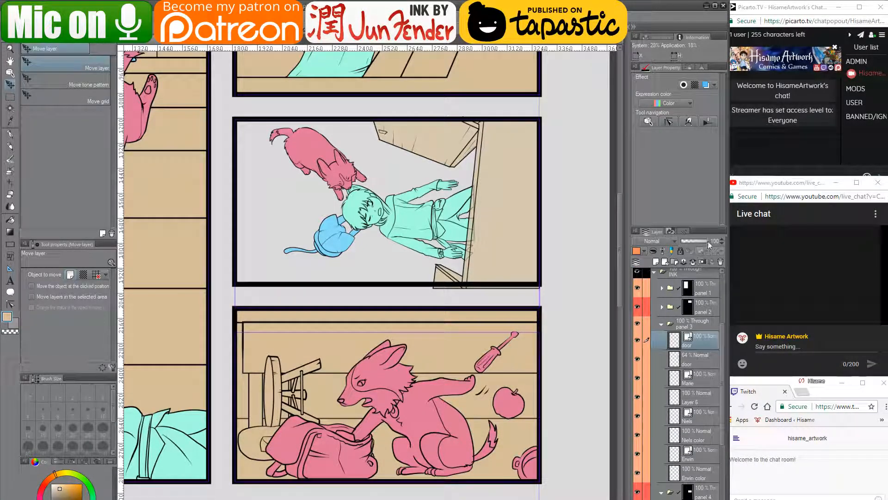
pyautogui.click(700, 353)
pyautogui.moveTo(695, 241); pyautogui.dragTo(731, 241)
# - Hide the frame border folder directly below Frame 1 in the panel frames group and save the comic file
pyautogui.moveTo(541, 239); pyautogui.dragTo(550, 299)
pyautogui.scroll(-3, 479, 396)
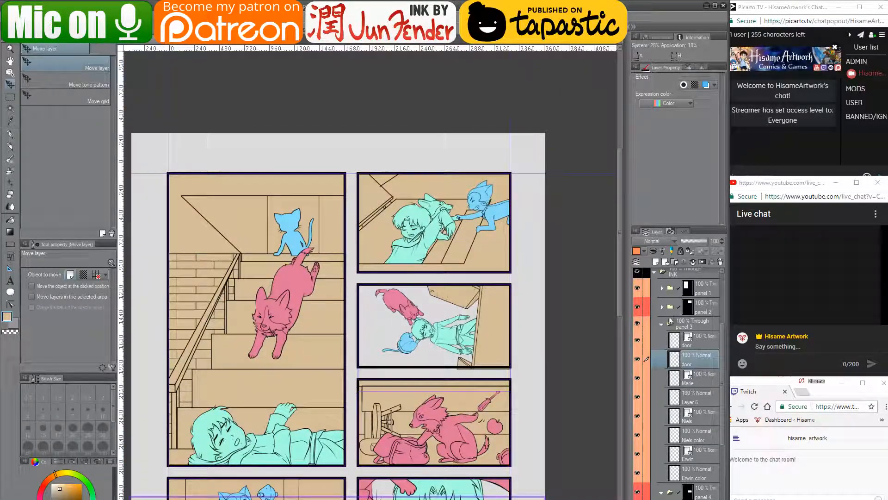
pyautogui.scroll(5, 680, 334)
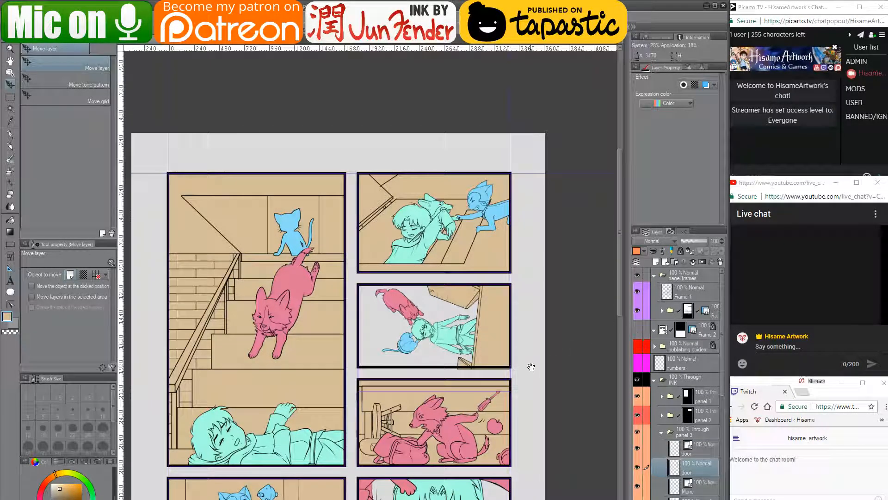
pyautogui.moveTo(532, 363); pyautogui.dragTo(562, 345)
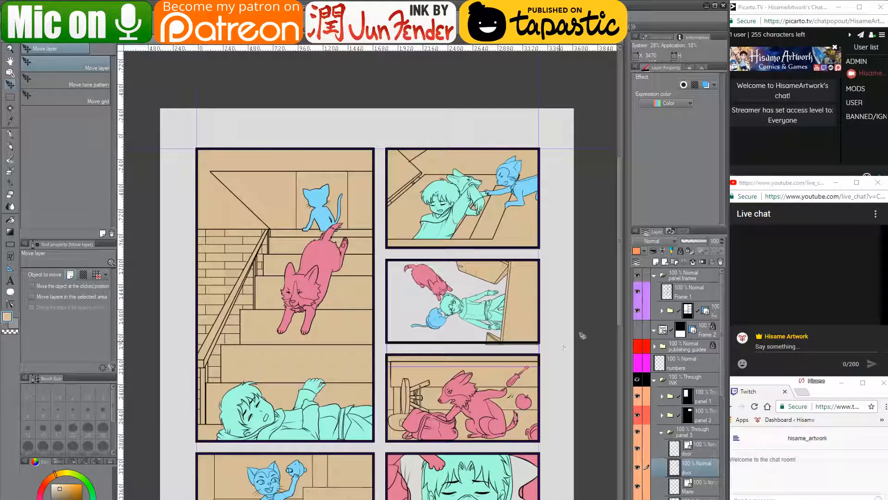
pyautogui.click(637, 310)
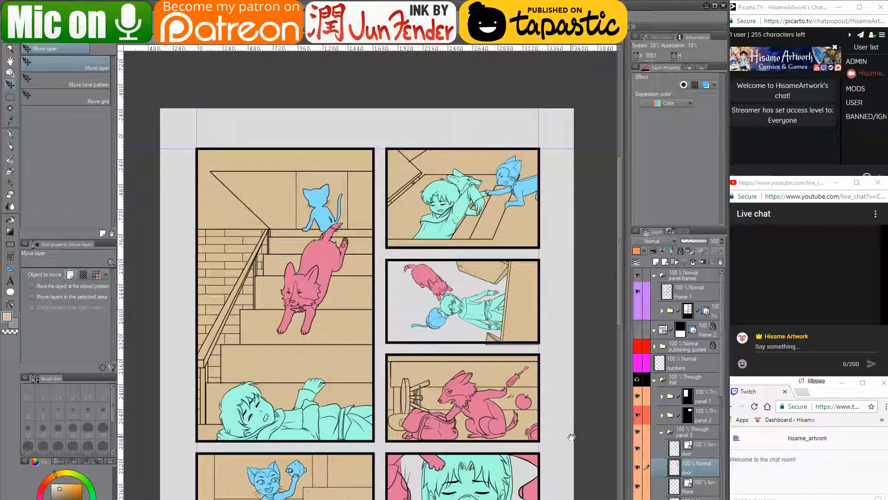
pyautogui.moveTo(572, 435); pyautogui.dragTo(604, 240)
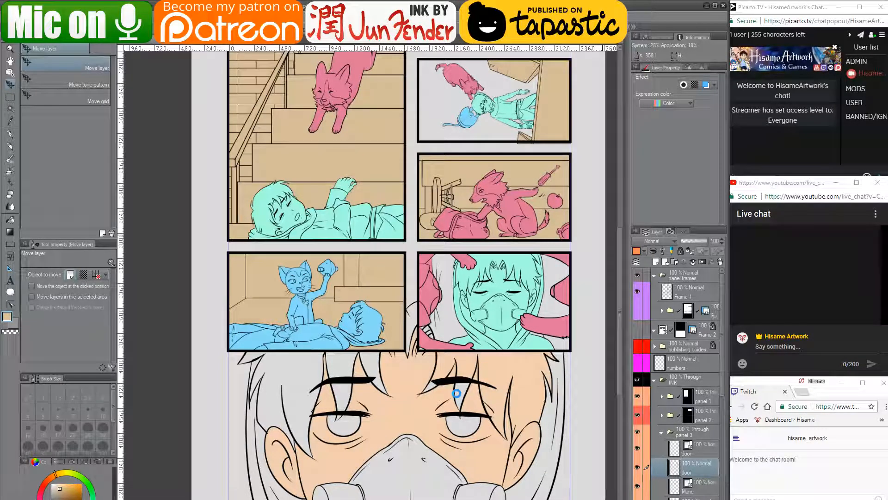
pyautogui.hotkey('ctrl', 's')
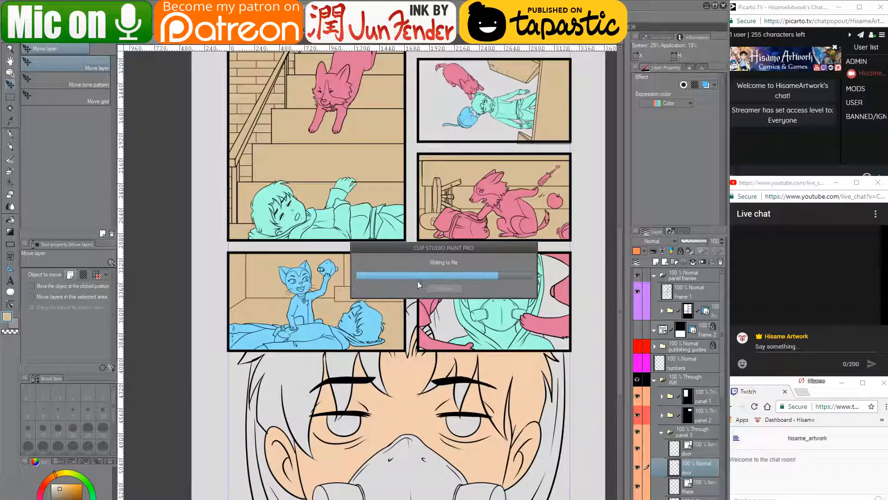
pyautogui.moveTo(427, 174); pyautogui.dragTo(420, 355)
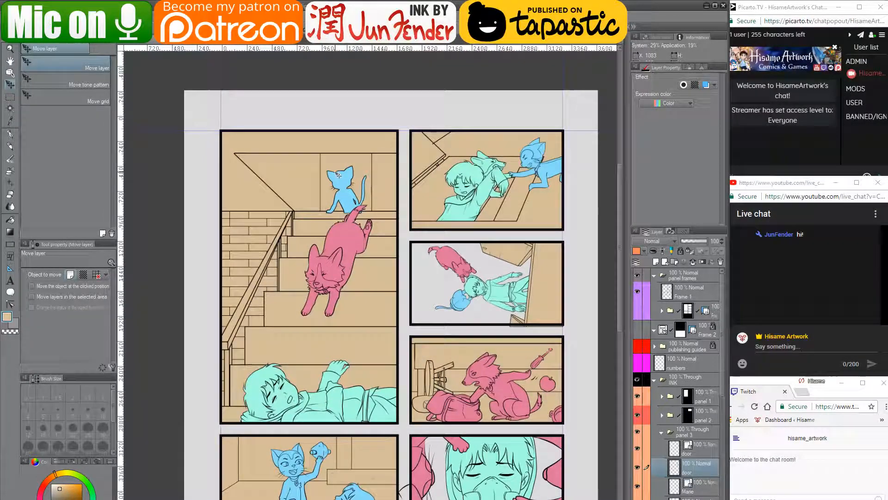
pyautogui.scroll(1, 359, 237)
pyautogui.scroll(1, 357, 216)
pyautogui.scroll(1, 356, 217)
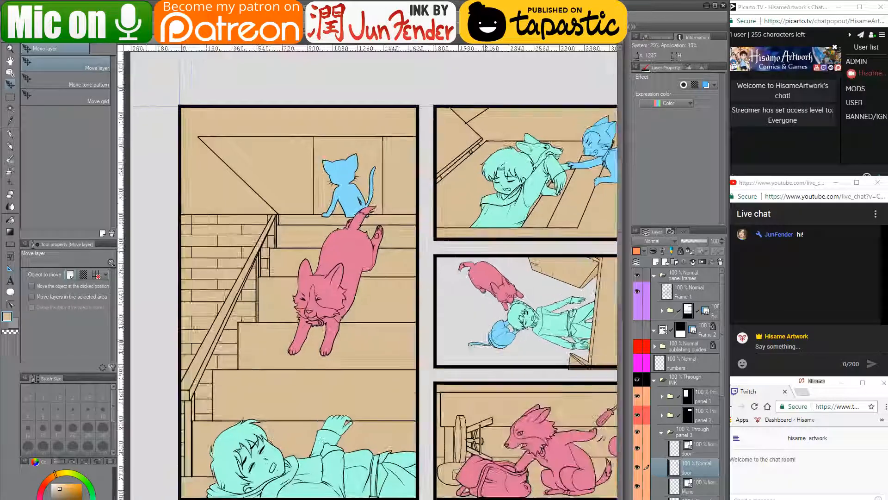
pyautogui.moveTo(557, 362); pyautogui.dragTo(530, 367)
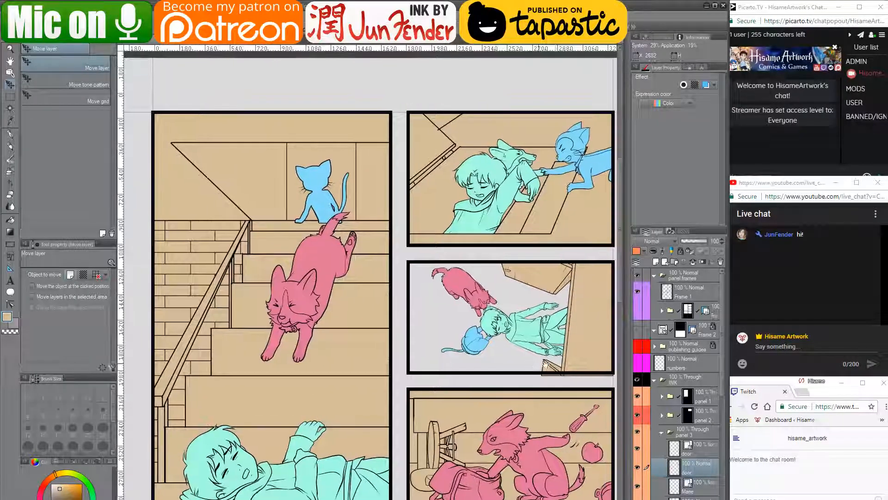
# - Send "Hi :D" and "can you hera me ok?" in the YouTube live chat
pyautogui.click(774, 351)
pyautogui.write('H')
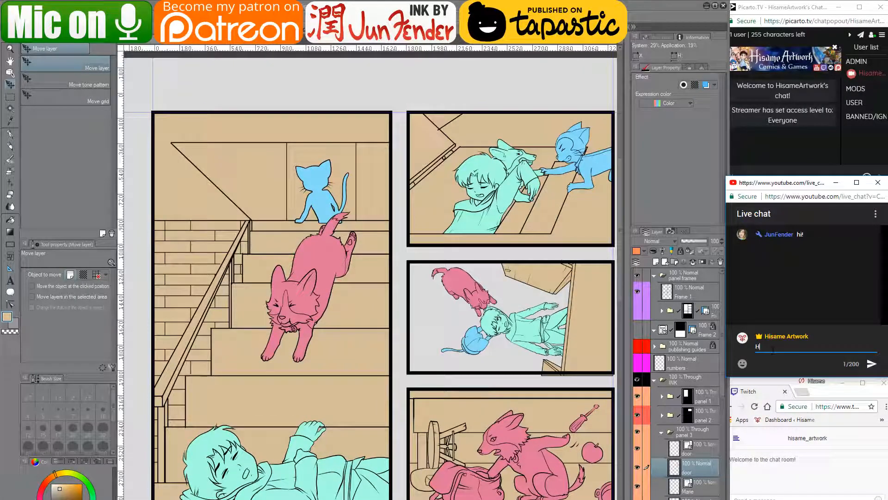
pyautogui.write('i :D')
pyautogui.press('Return')
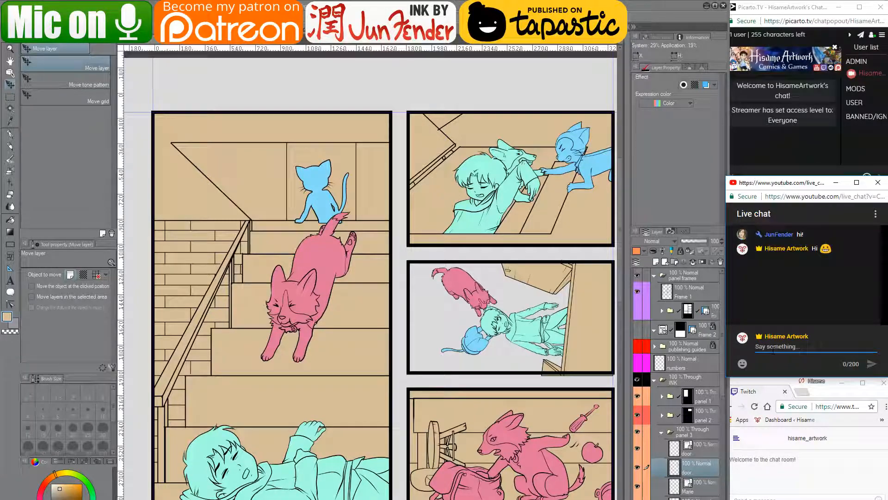
pyautogui.write('can you hera me ok?')
pyautogui.press('Return')
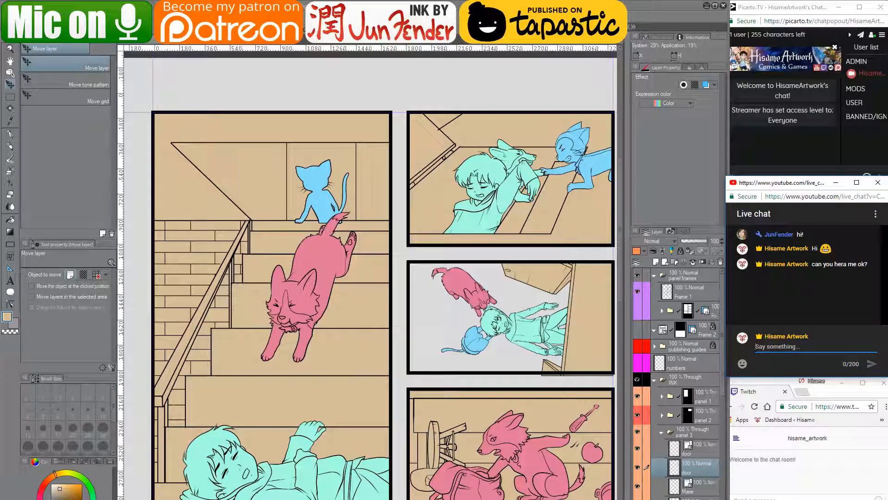
# - Check the stream in OBS and the YouTube live dashboard, and return to the comic page in Clip Studio Paint
pyautogui.hotkey('alt', 'Tab')
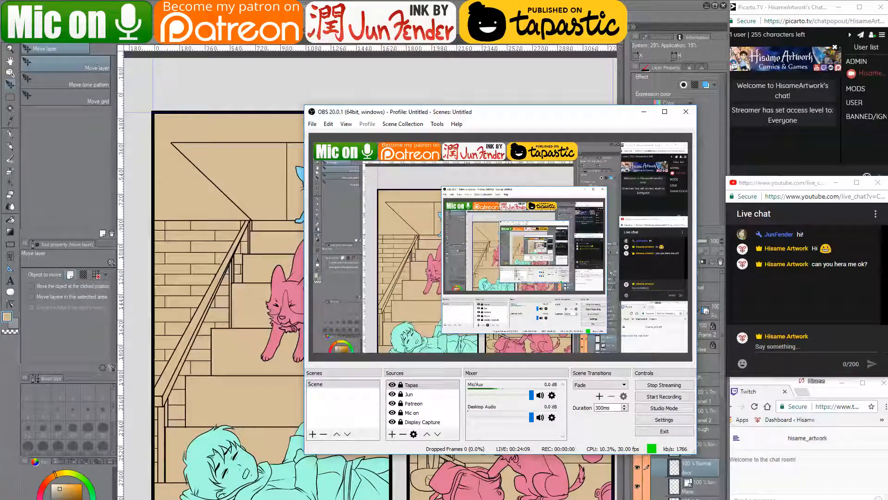
pyautogui.hotkey('alt', 'Tab')
pyautogui.hotkey('alt', 'Tab')
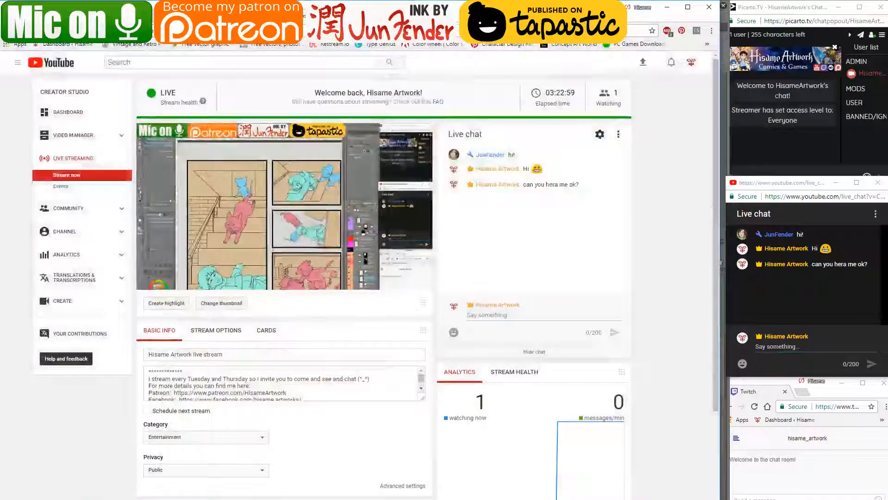
pyautogui.hotkey('alt', 'Tab')
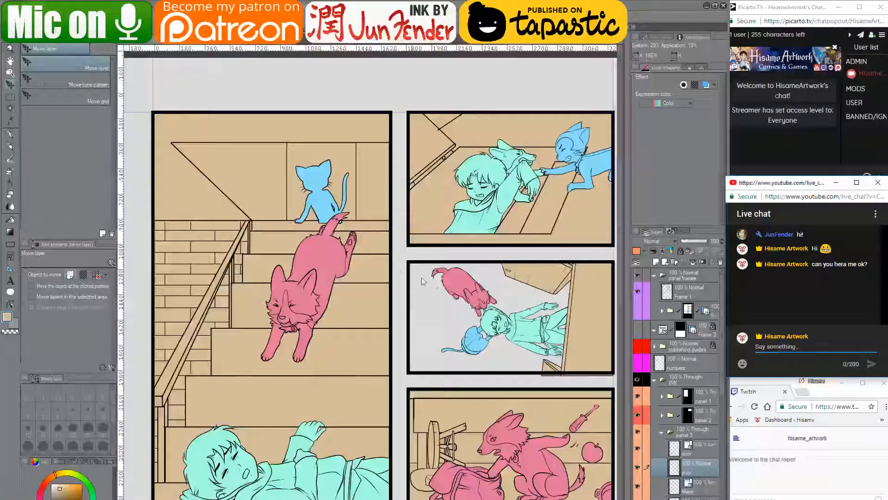
# - Collapse the panel 3 and panel 4 layer folders
pyautogui.click(371, 336)
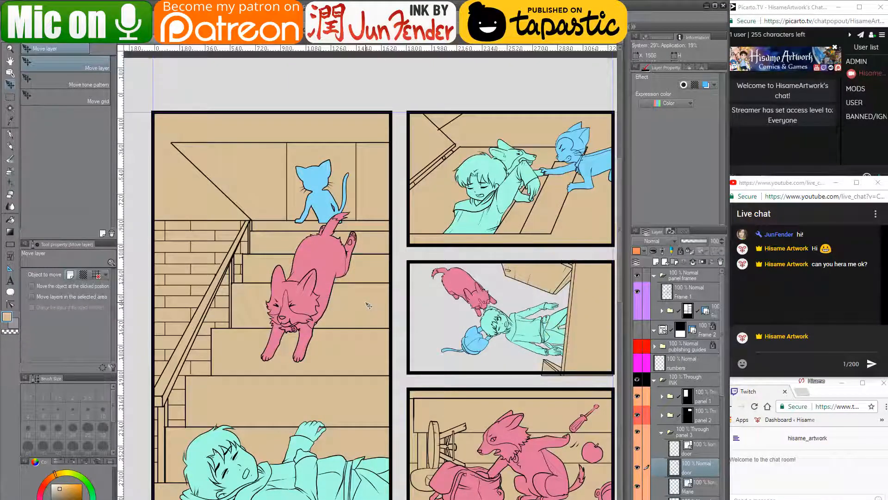
pyautogui.click(662, 433)
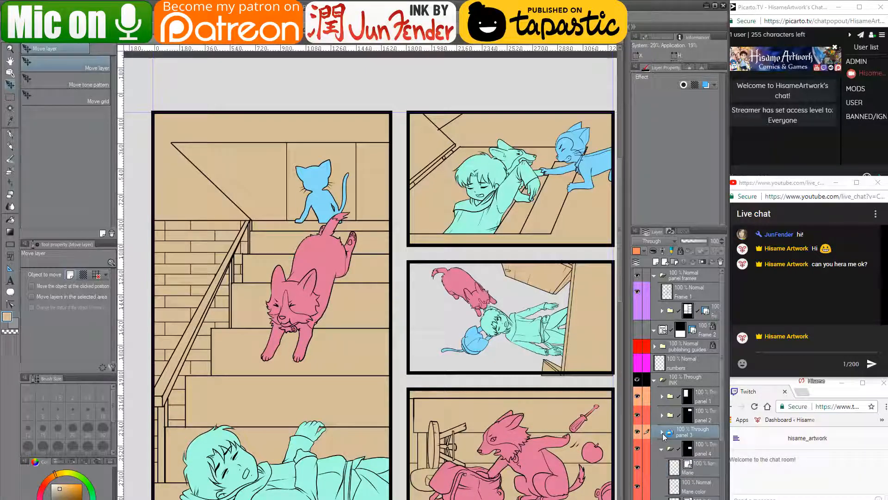
pyautogui.click(662, 449)
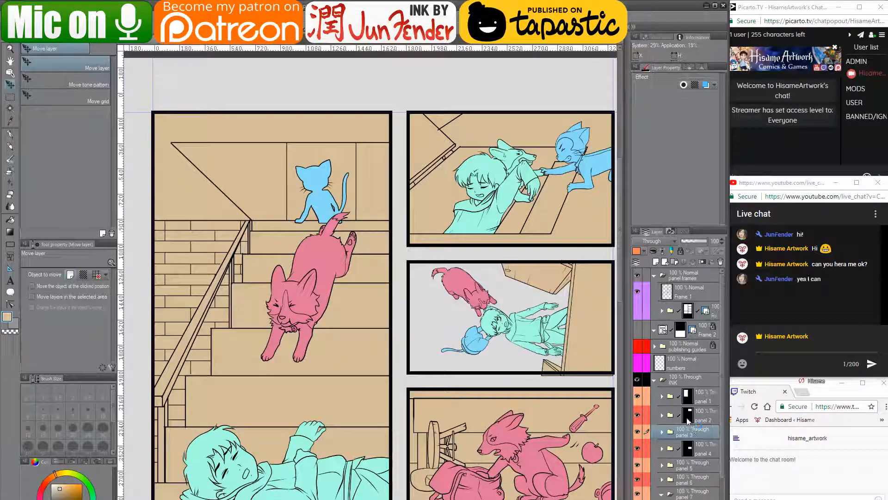
pyautogui.click(671, 416)
pyautogui.moveTo(557, 386); pyautogui.dragTo(525, 380)
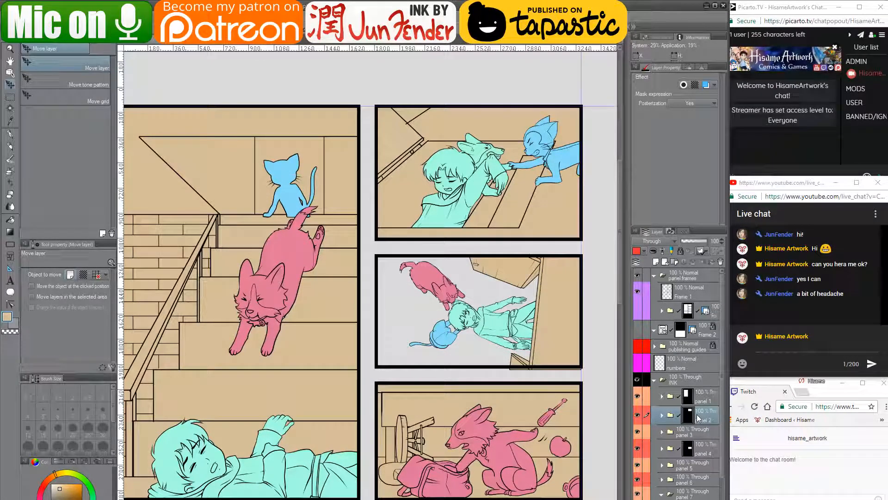
pyautogui.rightClick(700, 418)
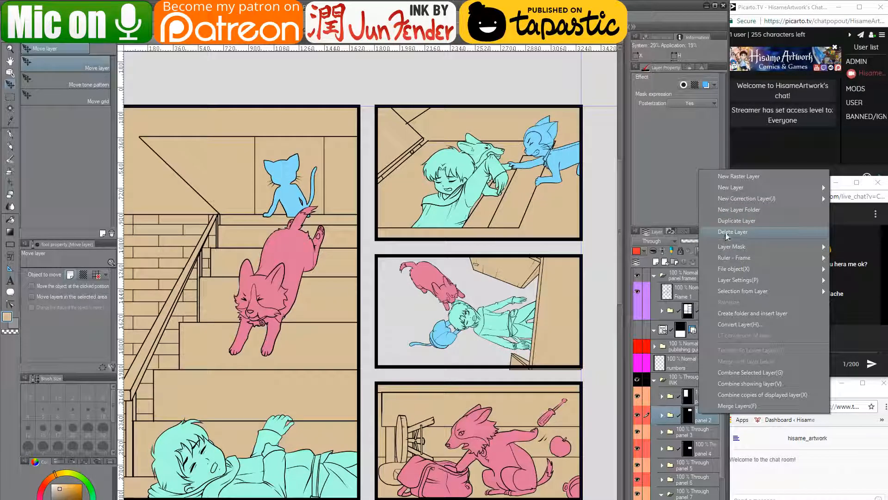
pyautogui.moveTo(726, 258)
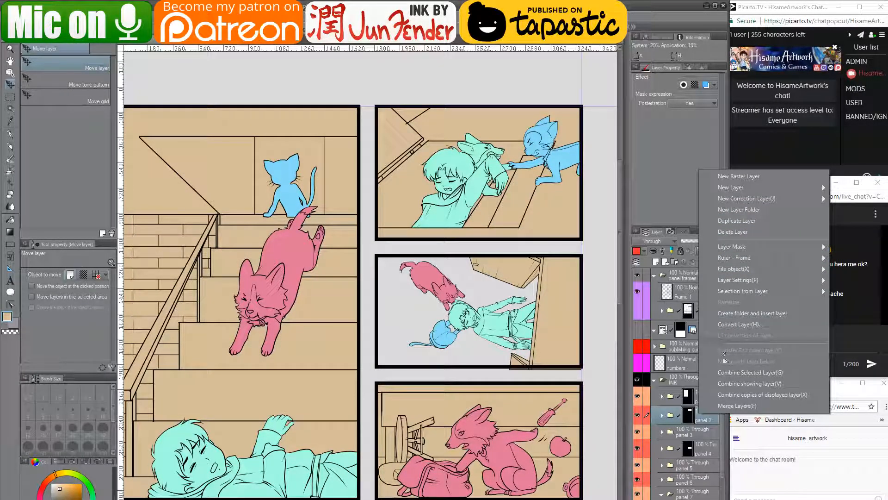
pyautogui.click(692, 420)
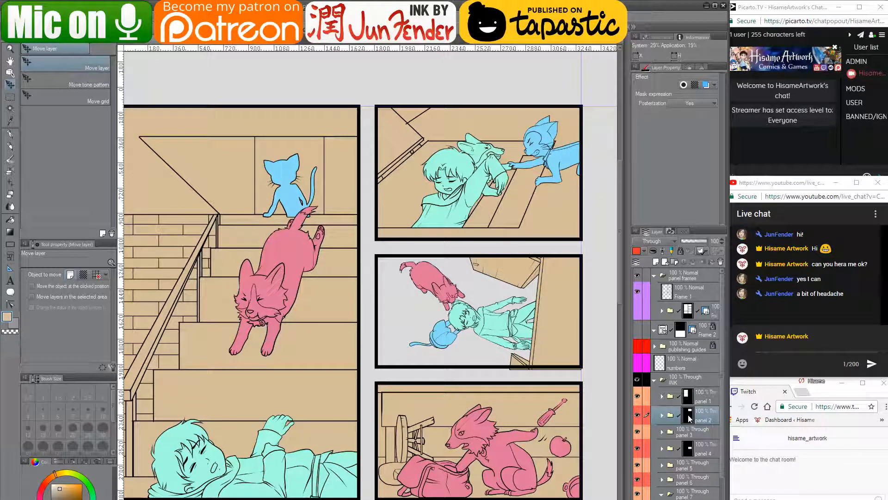
# - Select the panel 3 layer folder
pyautogui.click(672, 430)
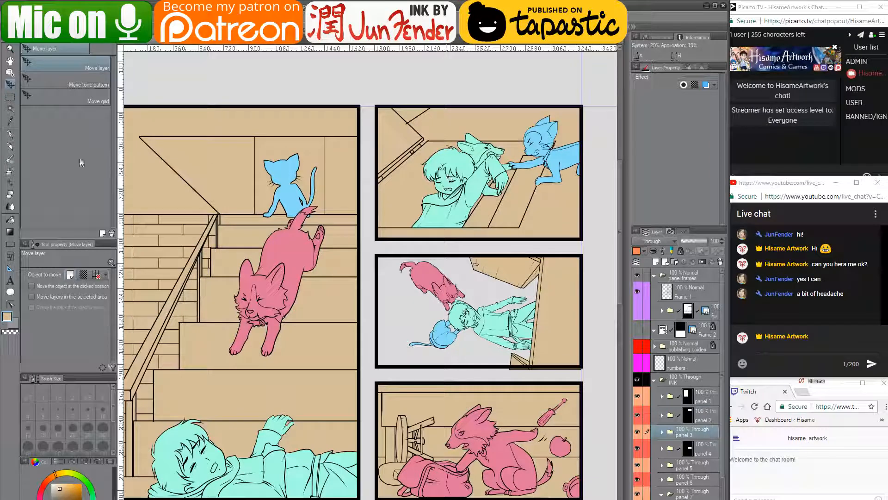
# - Mask the panel 3 layer folder with a rectangular selection around the third panel's frame
pyautogui.click(10, 96)
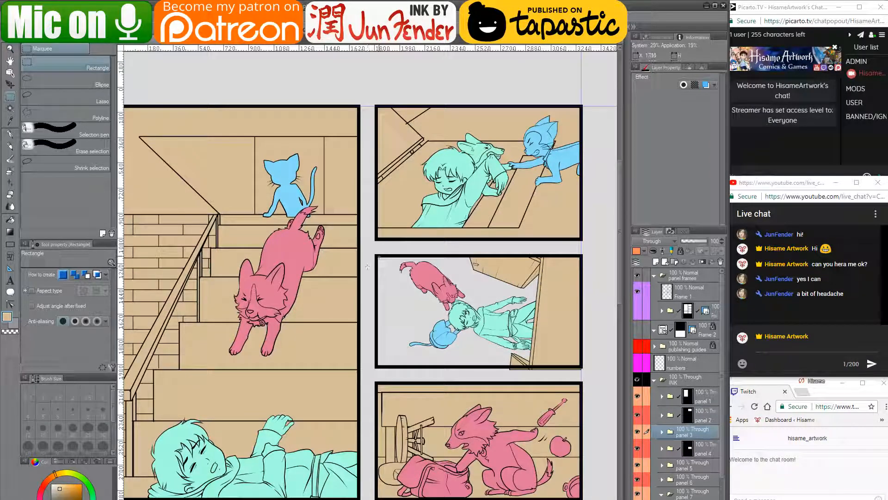
pyautogui.moveTo(377, 253); pyautogui.dragTo(583, 368)
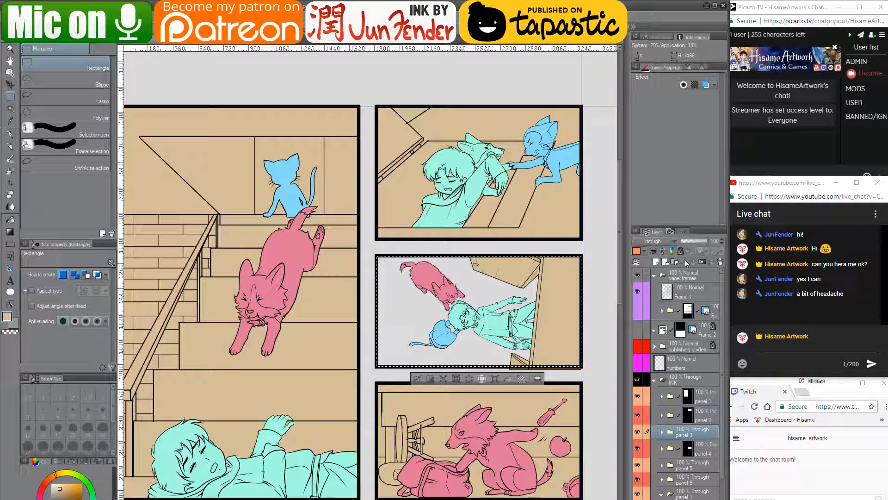
pyautogui.click(703, 263)
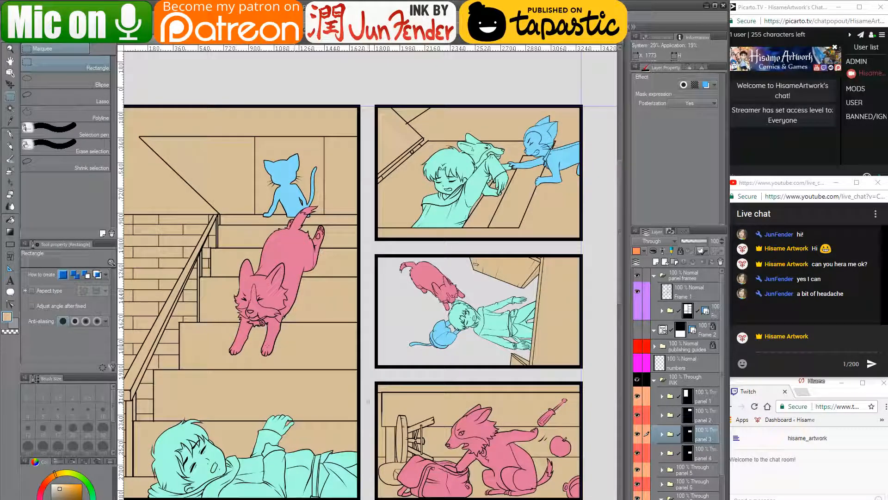
# - Shift the blue cat slightly in panel 1 by transforming the eRWIN line art and Erwin color layers together
pyautogui.moveTo(370, 402); pyautogui.dragTo(422, 401)
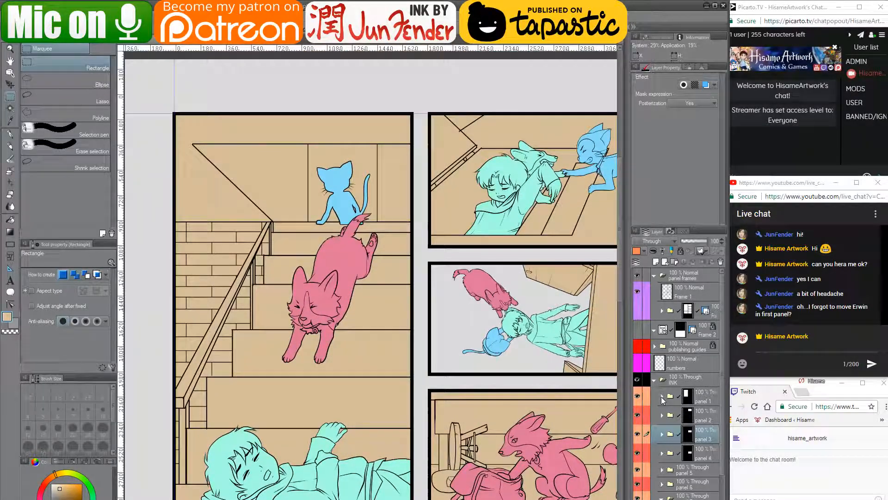
pyautogui.click(663, 397)
pyautogui.scroll(-4, 685, 422)
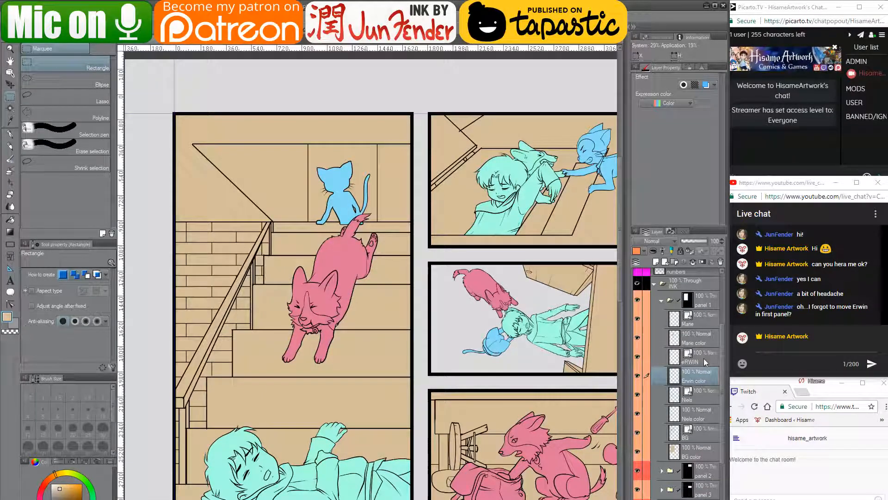
pyautogui.keyDown('ctrl'); pyautogui.click(704, 358); pyautogui.keyUp('ctrl')
pyautogui.hotkey('ctrl', 't')
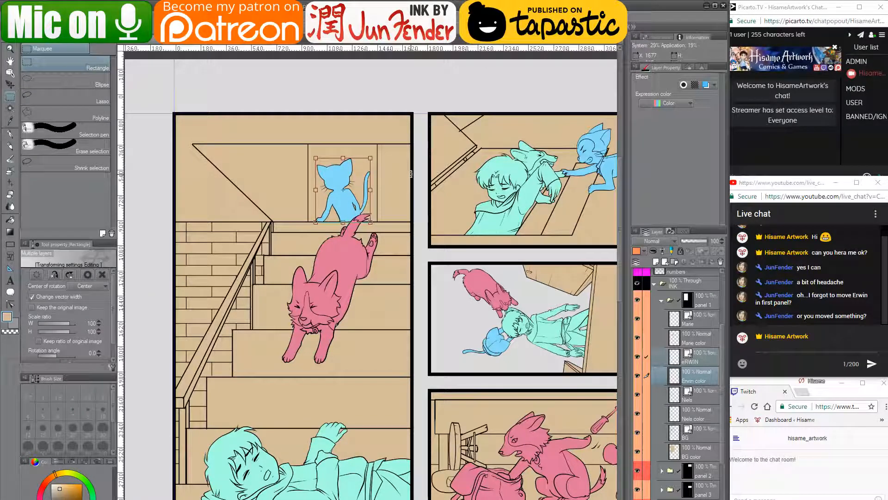
pyautogui.press('Return')
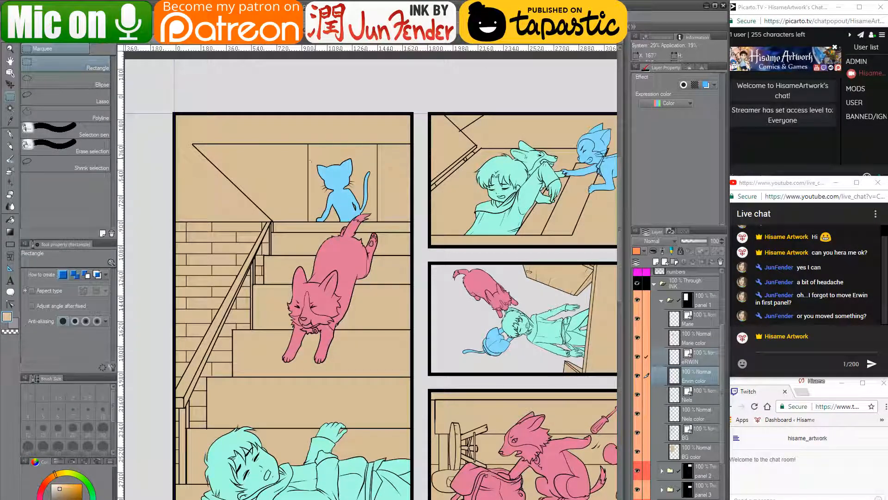
# - Open the page44-clip image from the comic's file folder to check the earlier page version, and return to the drawing
pyautogui.moveTo(437, 397); pyautogui.dragTo(410, 277)
pyautogui.hotkey('alt', 'Tab')
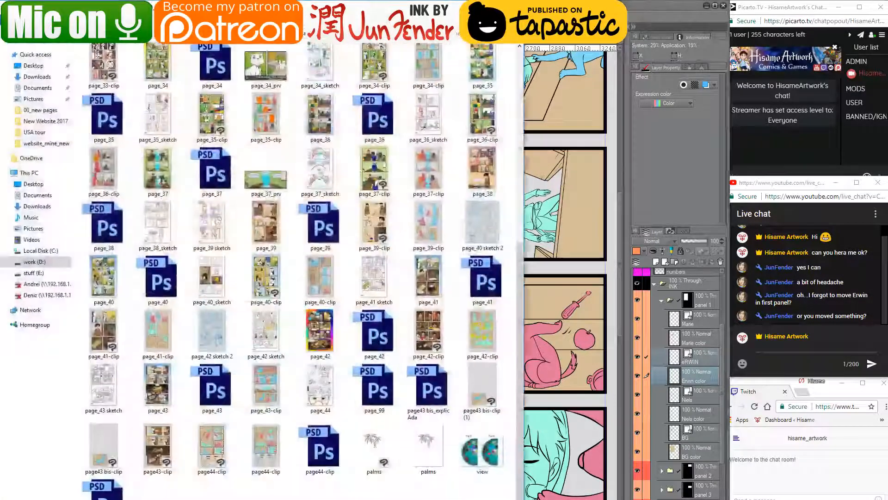
pyautogui.click(254, 447)
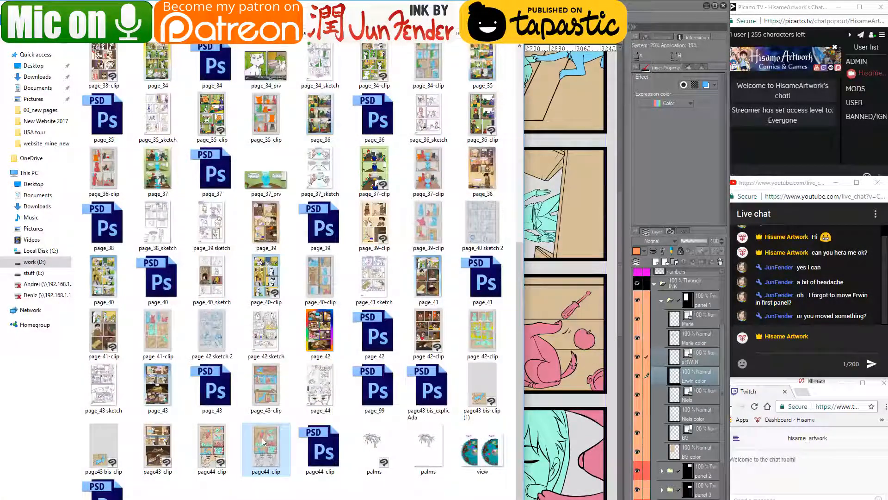
pyautogui.doubleClick(262, 437)
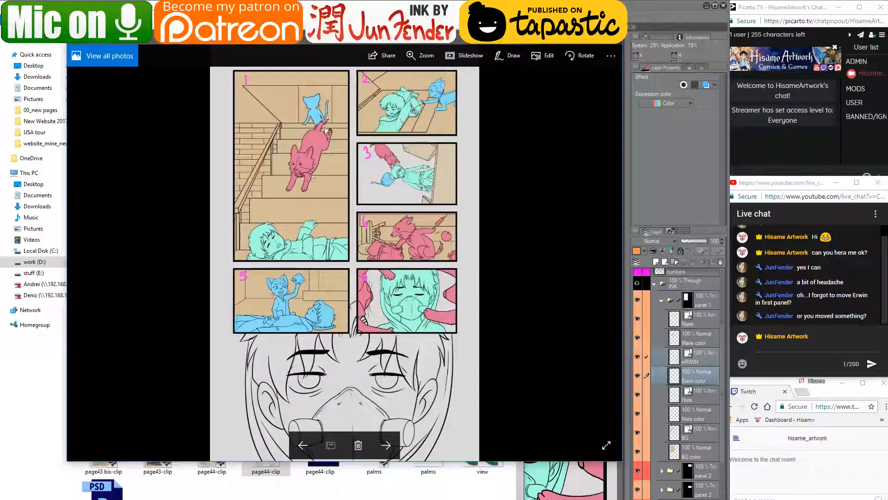
pyautogui.click(605, 38)
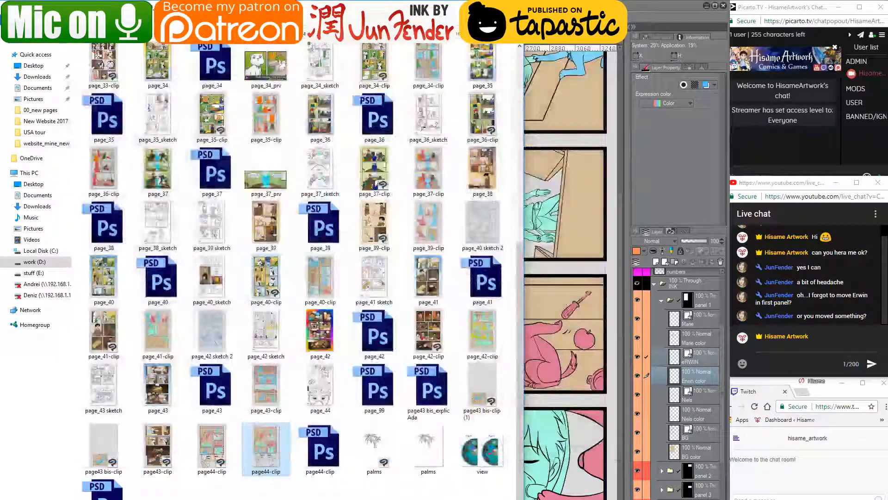
pyautogui.click(470, 7)
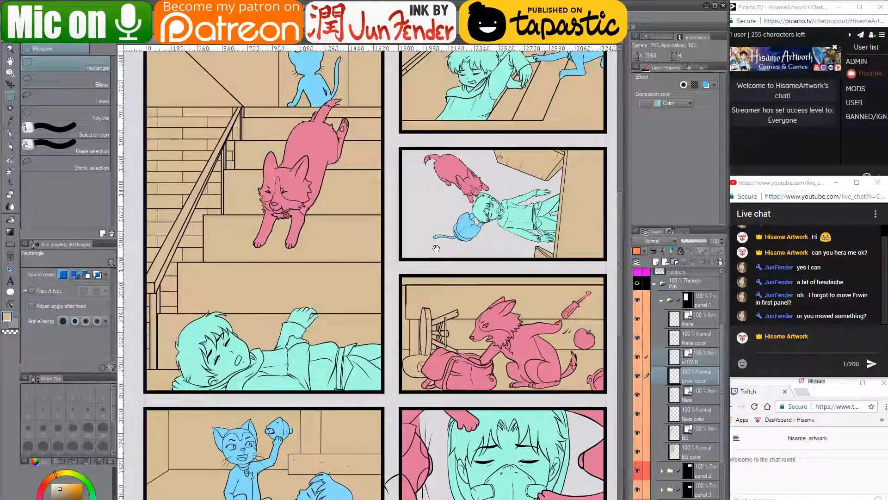
# - Select the painted area of panel 1's Niels color layer and activate the G-pen
pyautogui.moveTo(436, 248); pyautogui.dragTo(421, 317)
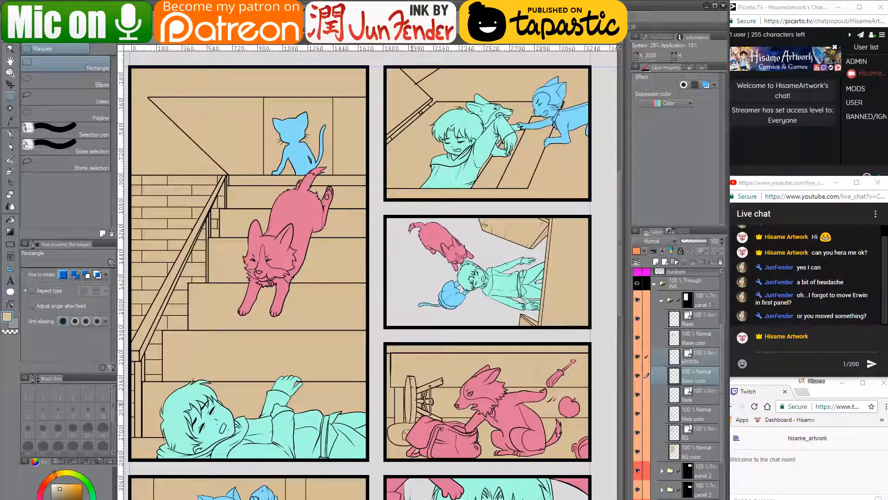
pyautogui.moveTo(415, 399); pyautogui.dragTo(439, 177)
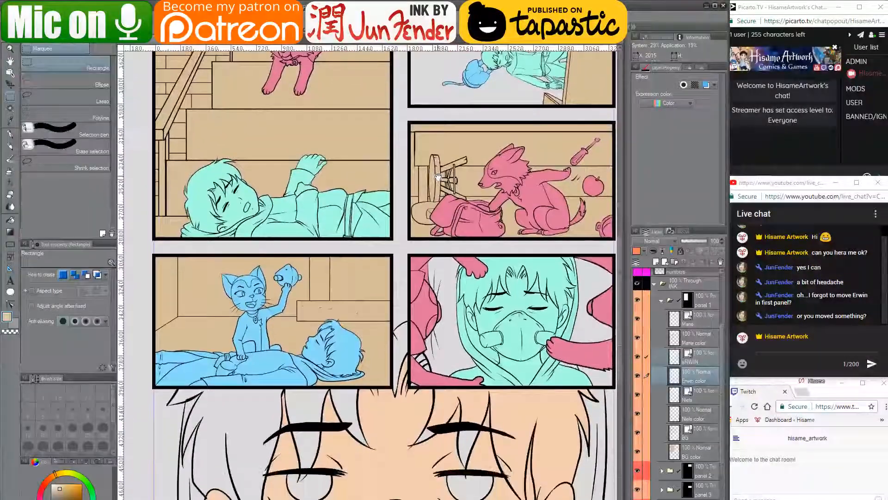
pyautogui.moveTo(429, 309); pyautogui.dragTo(442, 418)
pyautogui.moveTo(445, 189); pyautogui.dragTo(446, 303)
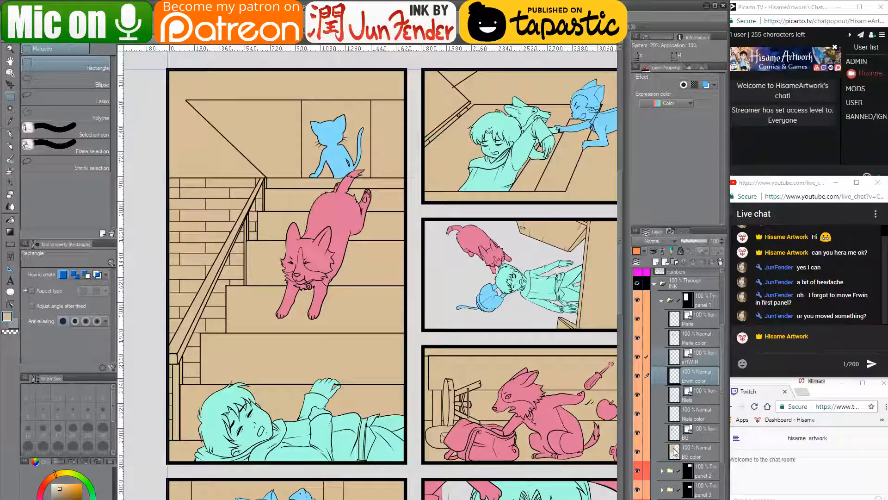
pyautogui.click(674, 451)
pyautogui.click(679, 417)
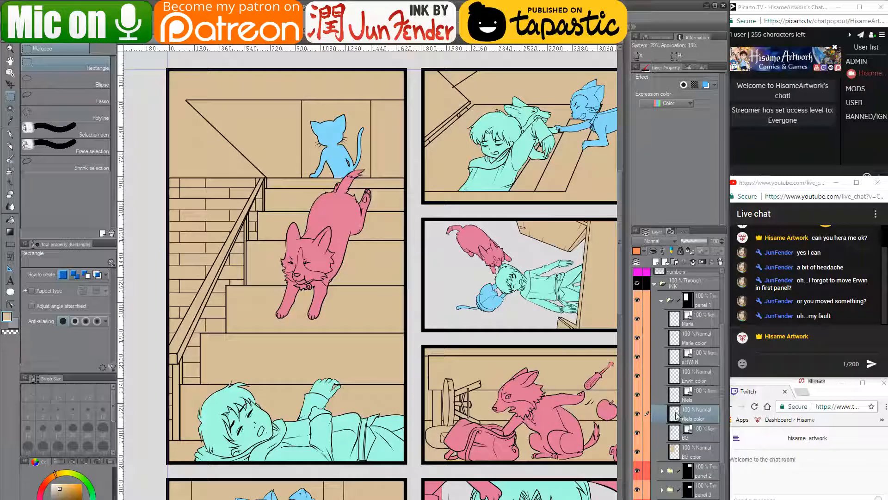
pyautogui.click(10, 135)
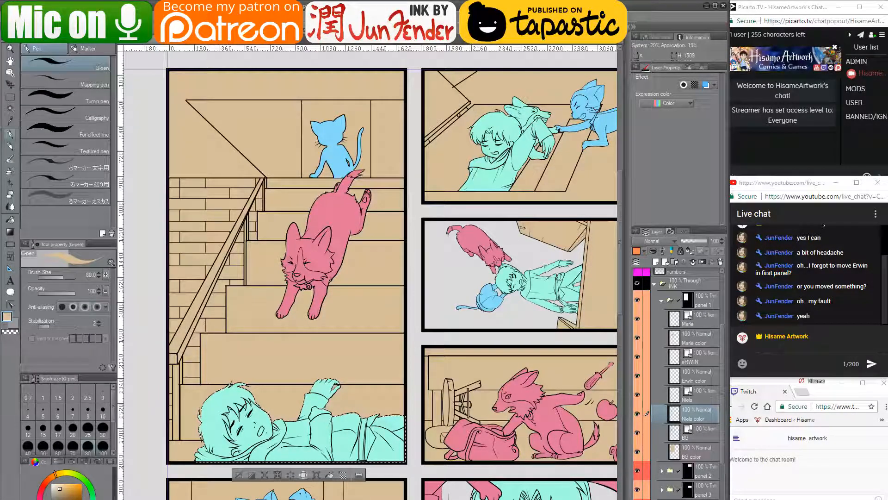
# - Sample the skin tone from the finished reference page, enlarge the G-pen to 700, and paint the selected boy in panel 1
pyautogui.hotkey('ctrl', 'Tab')
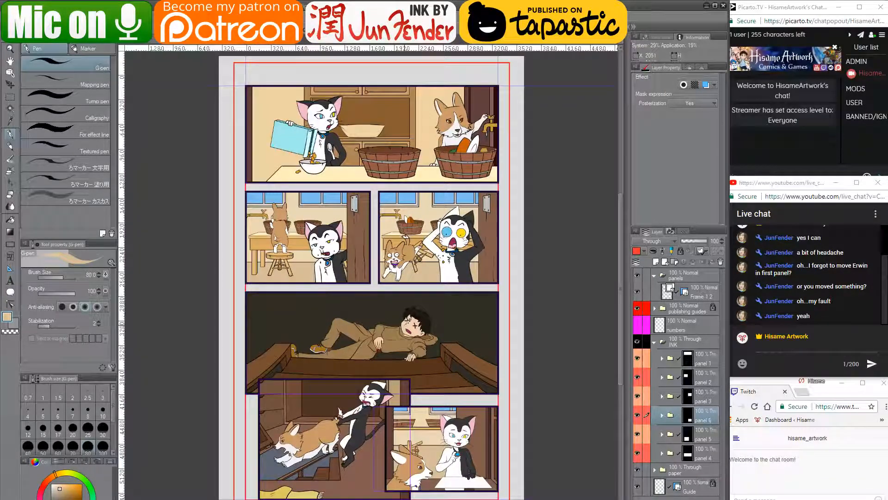
pyautogui.hotkey('ctrl', 'Tab')
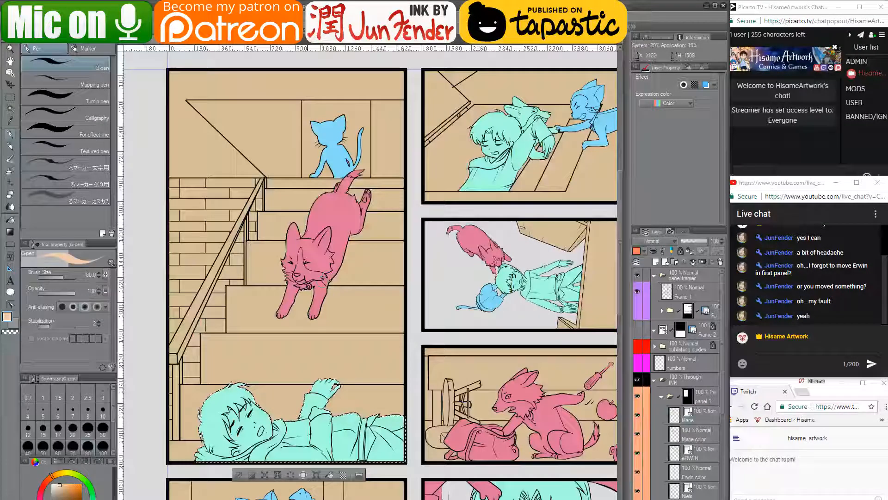
pyautogui.press(']')
pyautogui.press(']')
pyautogui.press(']')
pyautogui.press(']')
pyautogui.press(']')
pyautogui.press(']')
pyautogui.press(']')
pyautogui.press(']')
pyautogui.press(']')
pyautogui.press(']')
pyautogui.press(']')
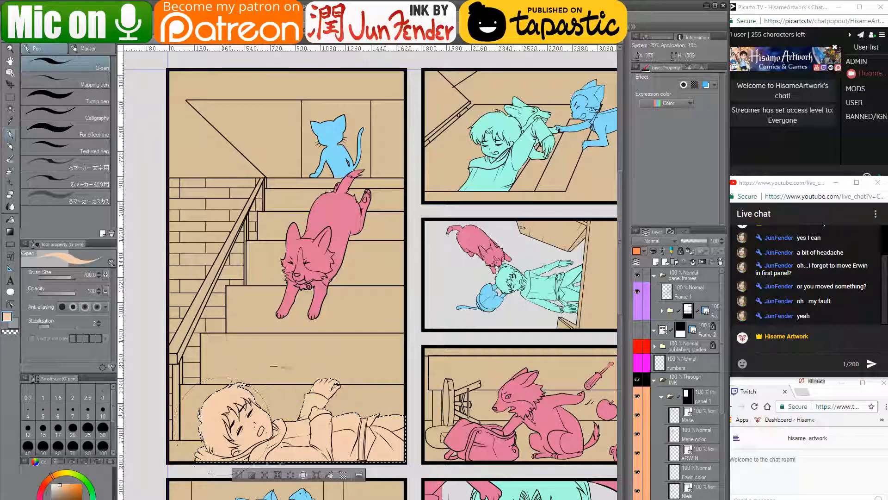
# - Sample the brown coat colour from the reference page and paint it over the boy's whole selected figure
pyautogui.click(193, 42)
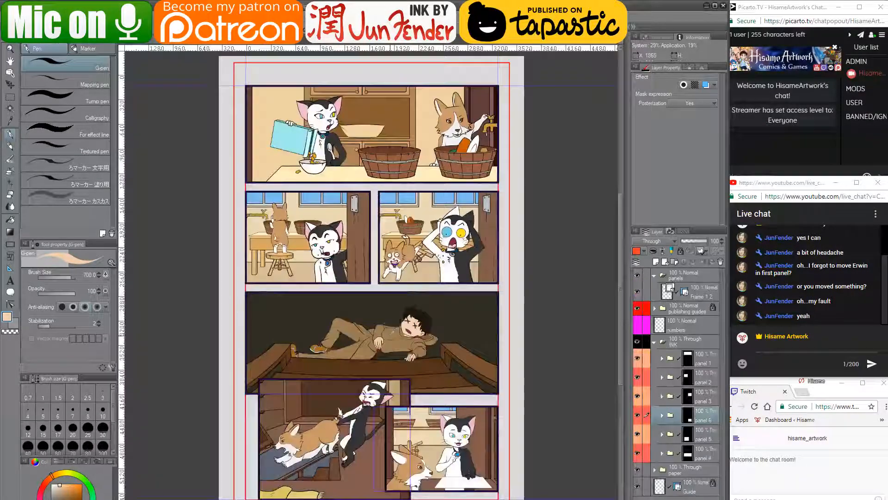
pyautogui.click(147, 44)
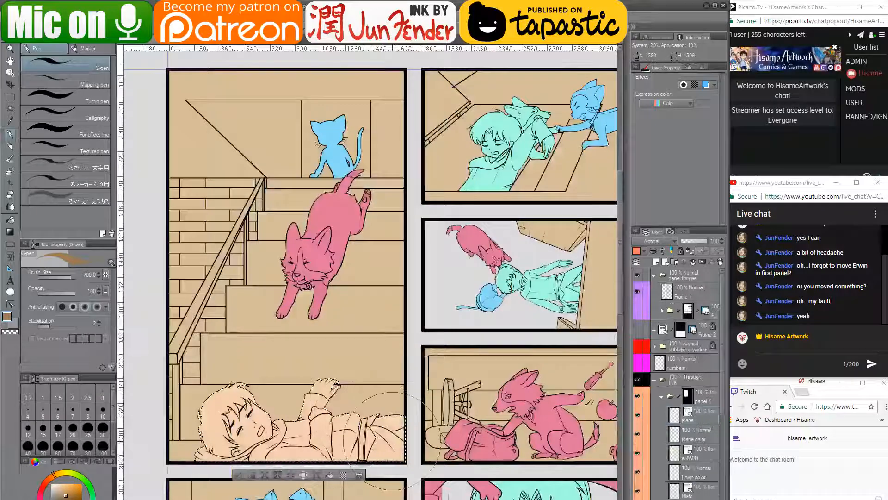
pyautogui.moveTo(331, 399); pyautogui.dragTo(283, 414)
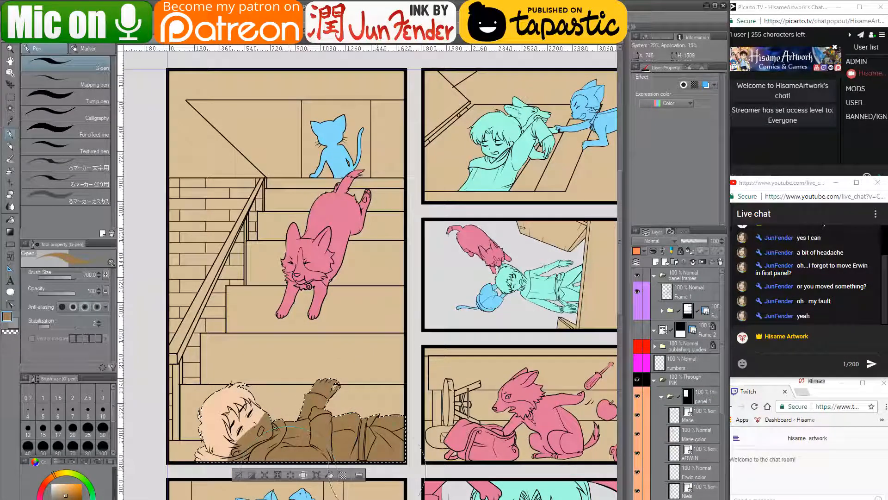
pyautogui.press('x')
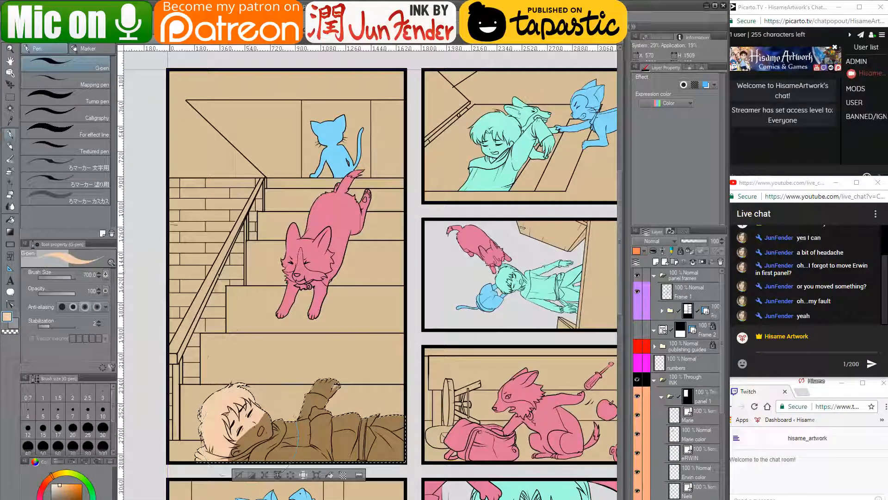
pyautogui.keyDown('alt'); pyautogui.click(281, 436); pyautogui.keyUp('alt')
pyautogui.moveTo(273, 428); pyautogui.dragTo(217, 417)
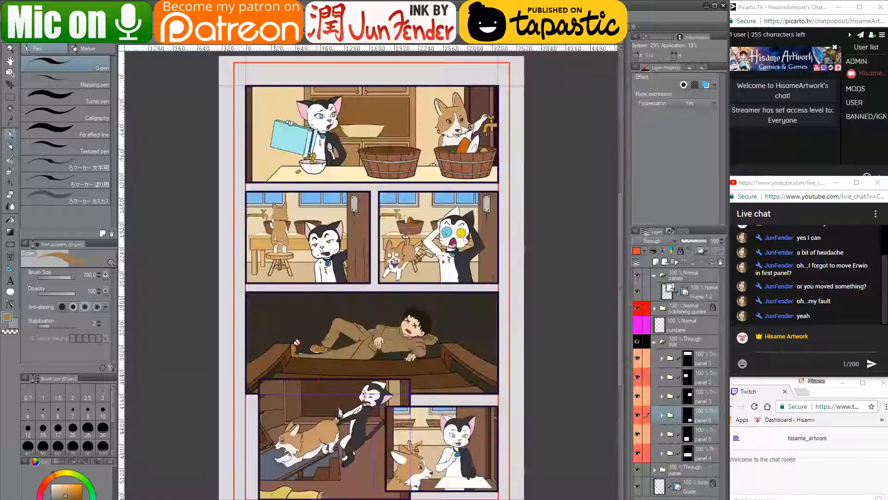
# - Fill the boy's face and both hands in panel 1 with the skin tone using the Fill tool
pyautogui.click(10, 219)
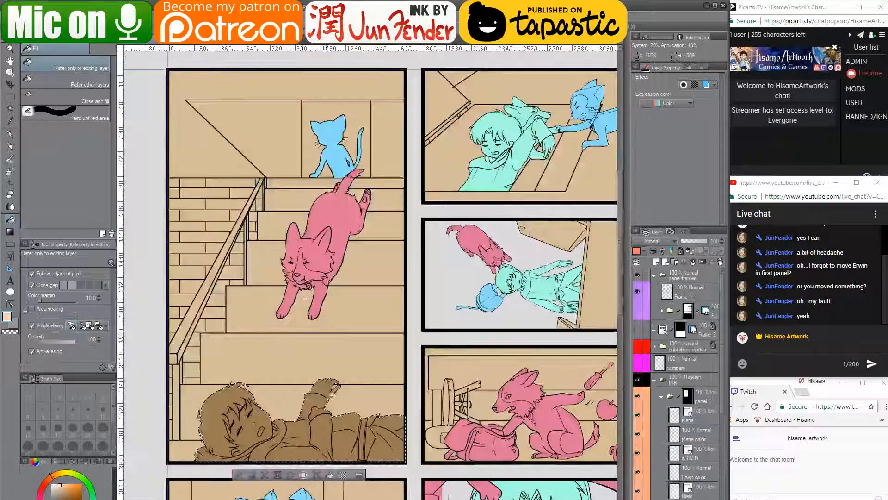
pyautogui.moveTo(257, 432); pyautogui.dragTo(284, 413)
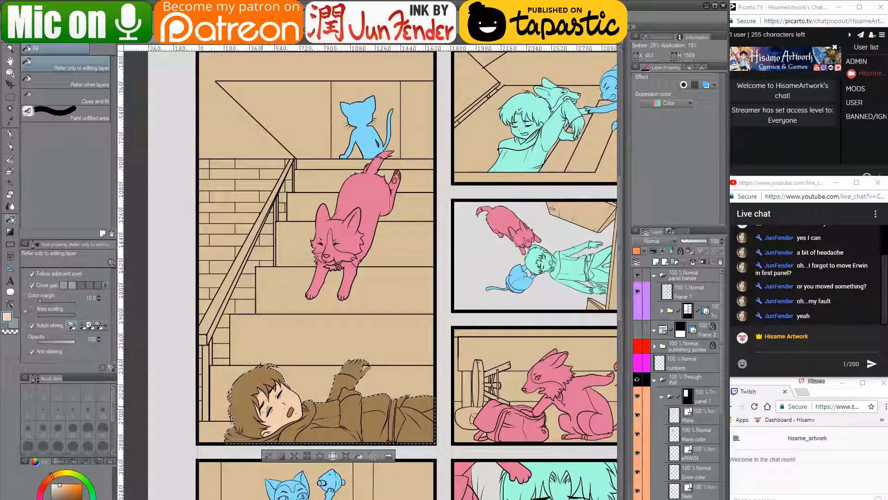
pyautogui.scroll(4, 284, 413)
pyautogui.scroll(1, 265, 401)
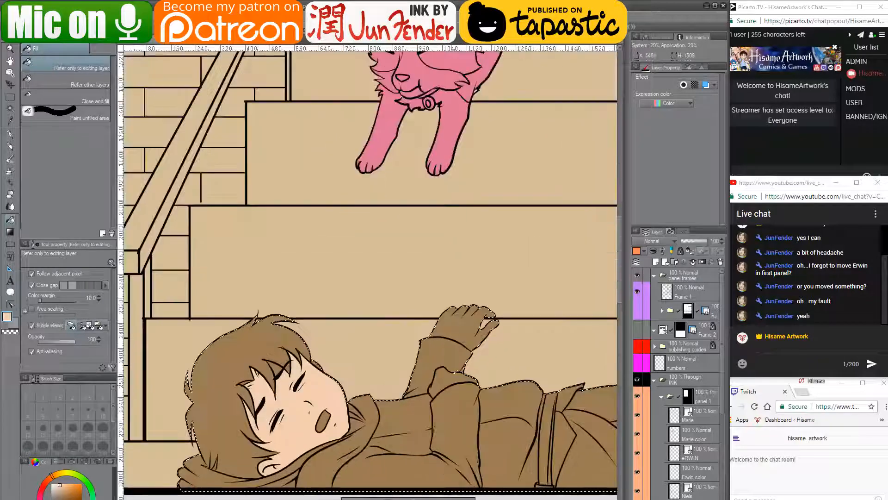
pyautogui.click(439, 382)
pyautogui.click(470, 326)
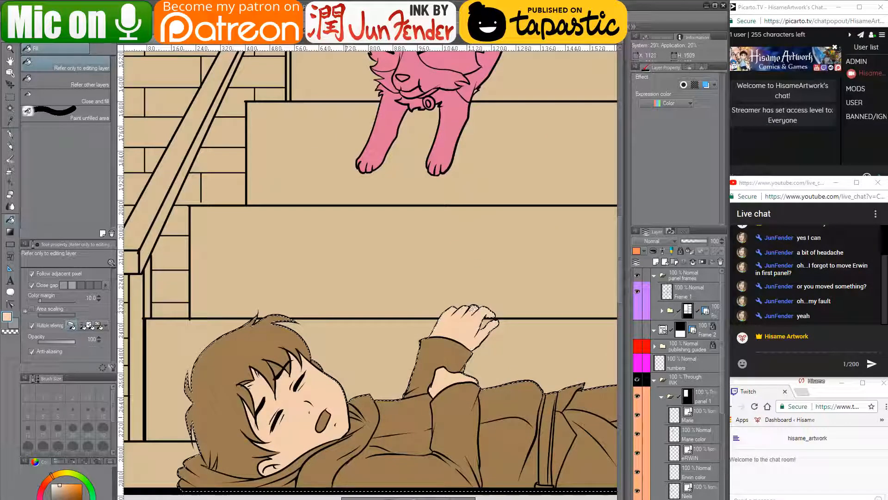
pyautogui.scroll(1, 230, 390)
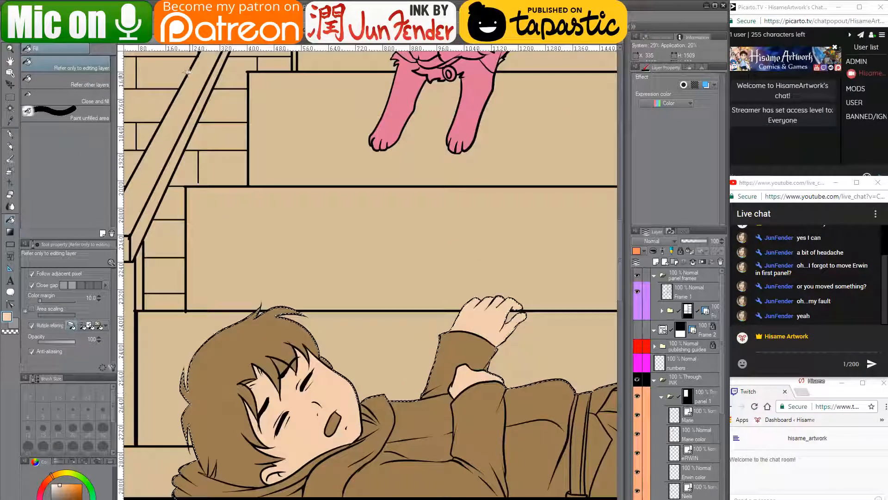
# - Sample the dark hair colour from the finished reference page and fill the boy's hair in panel 1 with it
pyautogui.click(188, 41)
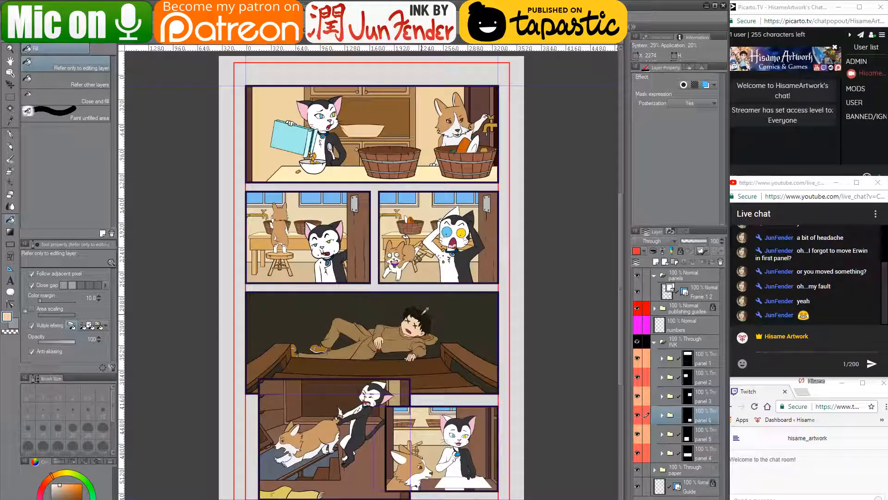
pyautogui.keyDown('alt'); pyautogui.click(430, 317); pyautogui.keyUp('alt')
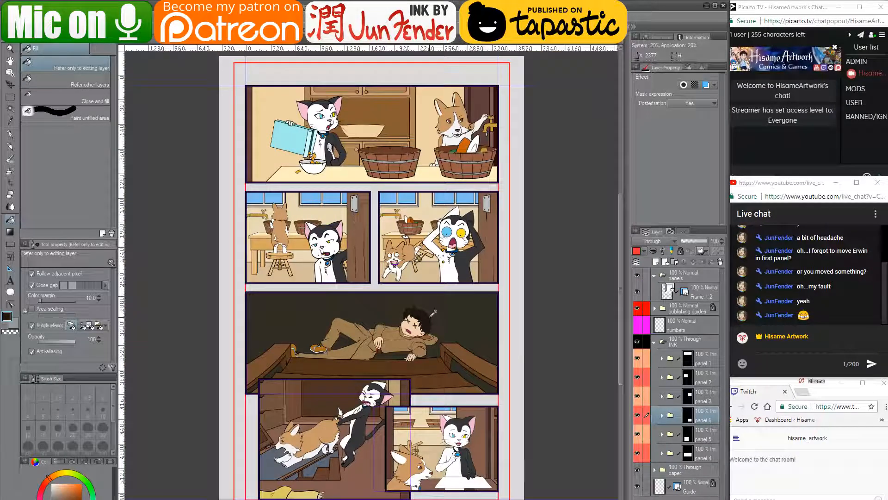
pyautogui.click(142, 42)
pyautogui.click(269, 337)
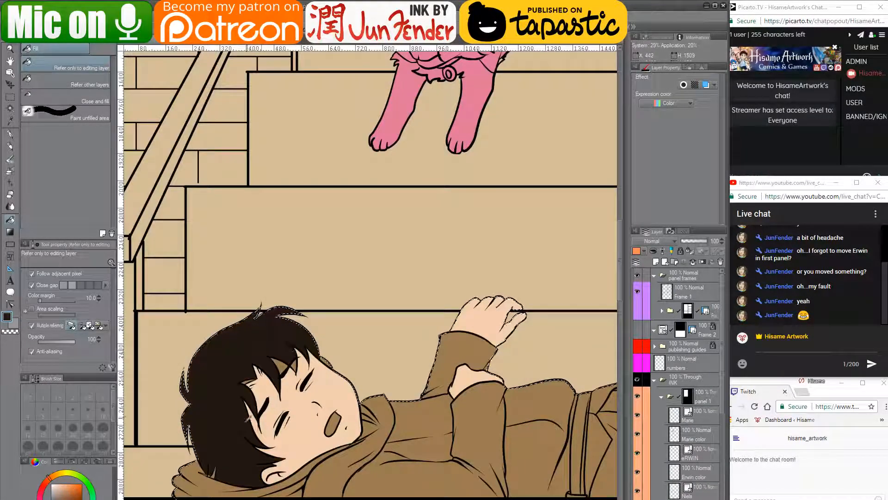
# - Fill the leftover brown gaps around the boy's fringe with the matching skin tone and dark hair colour
pyautogui.scroll(5, 257, 422)
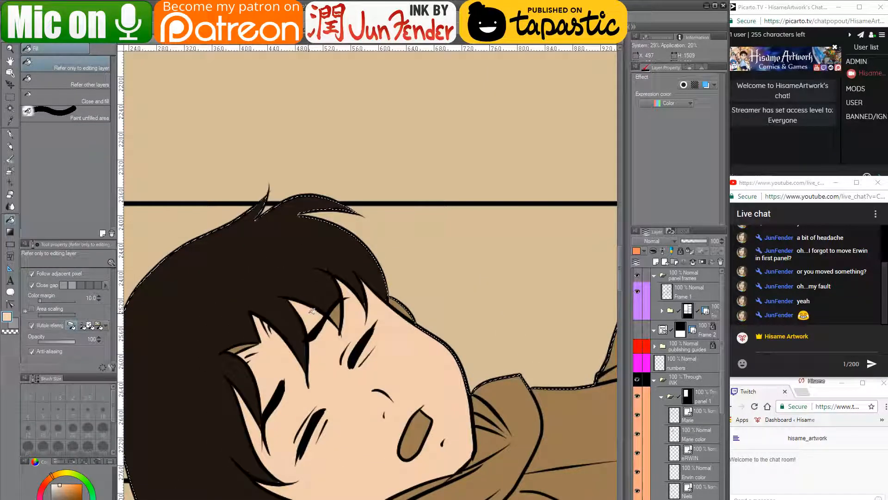
pyautogui.click(341, 313)
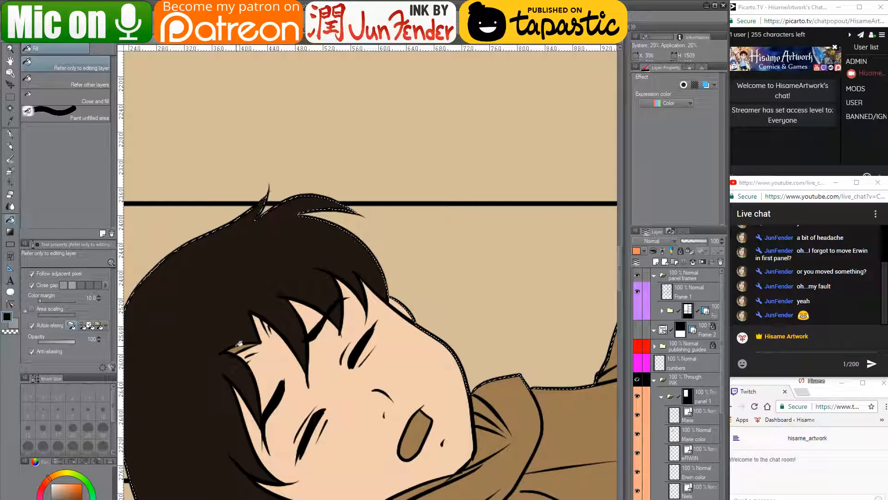
pyautogui.moveTo(321, 396); pyautogui.dragTo(264, 371)
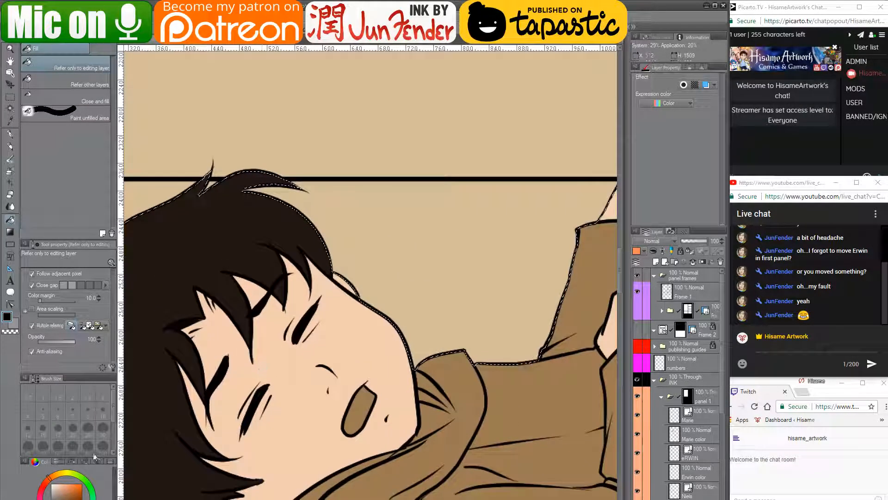
# - Choose a dark pink, compare it with the reference page, and fill the boy's open mouth in panel 1
pyautogui.moveTo(48, 482); pyautogui.dragTo(41, 496)
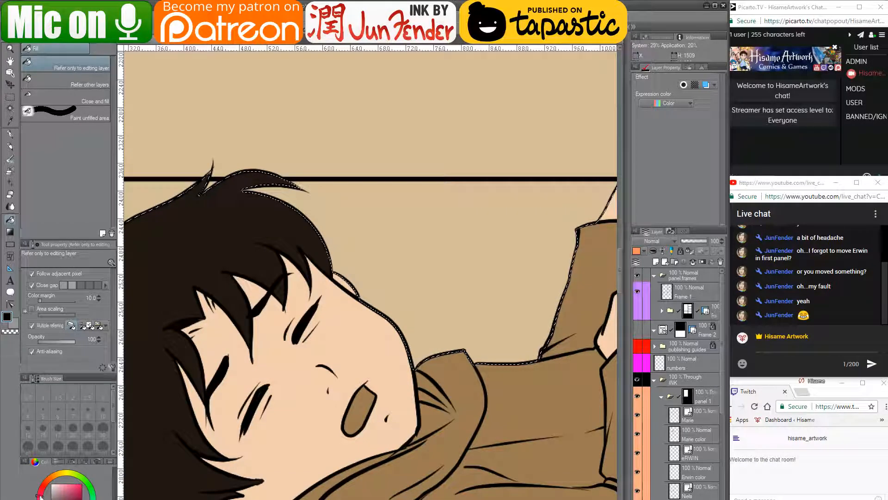
pyautogui.click(76, 498)
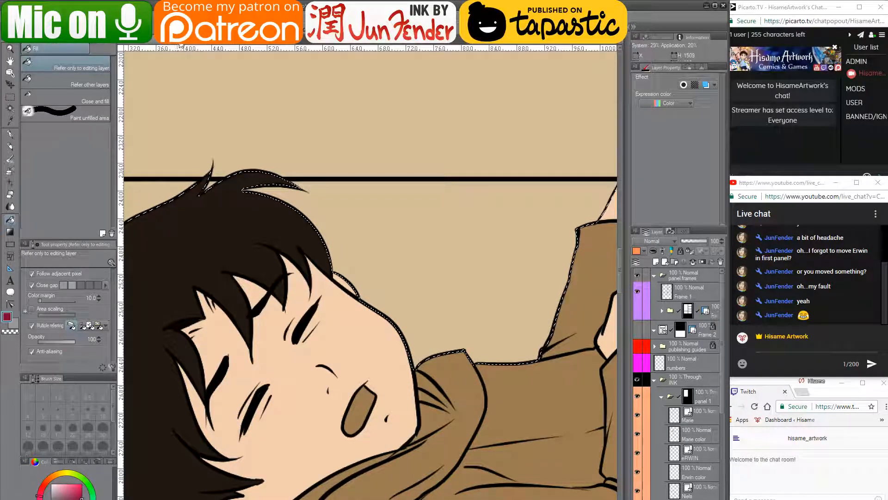
pyautogui.click(180, 43)
pyautogui.scroll(3, 397, 324)
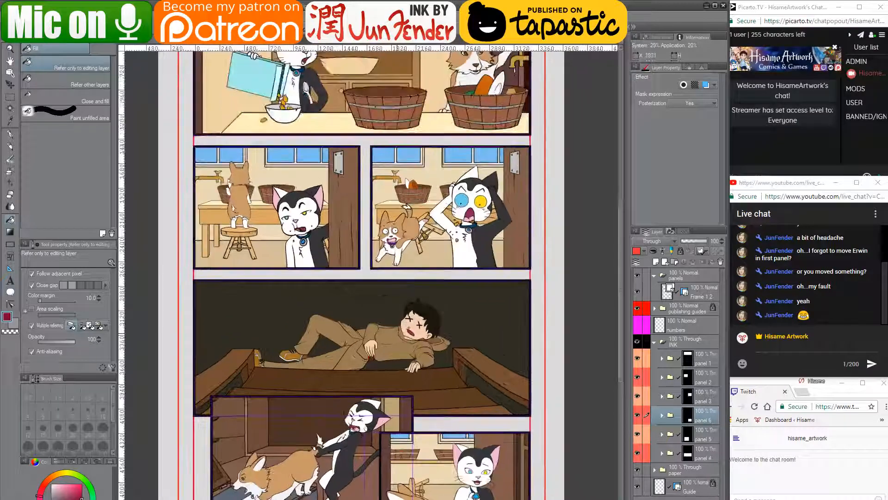
pyautogui.scroll(5, 433, 334)
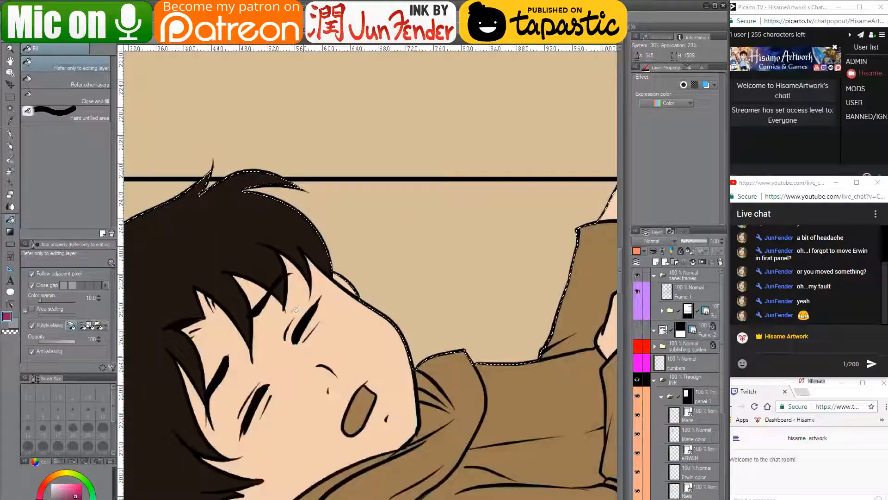
pyautogui.click(359, 408)
pyautogui.scroll(-1, 258, 319)
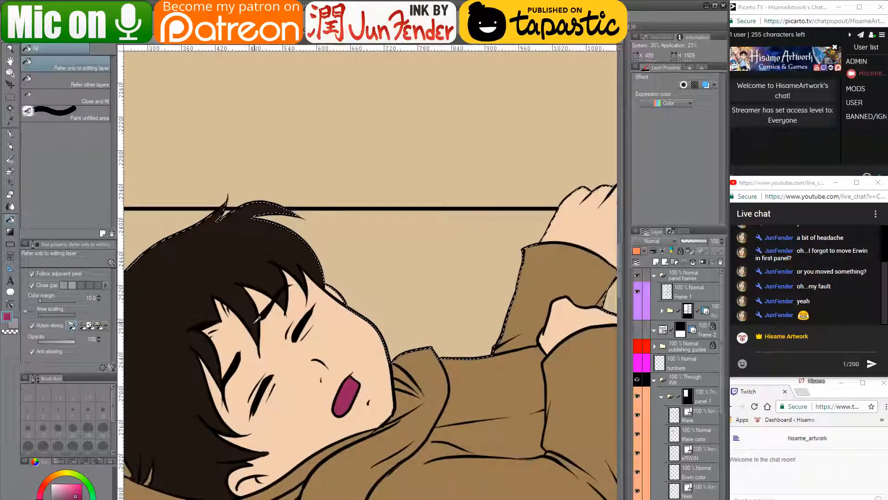
# - Clear the boy's selection and select the painted area of panel 1's Marie color layer
pyautogui.scroll(-5, 257, 318)
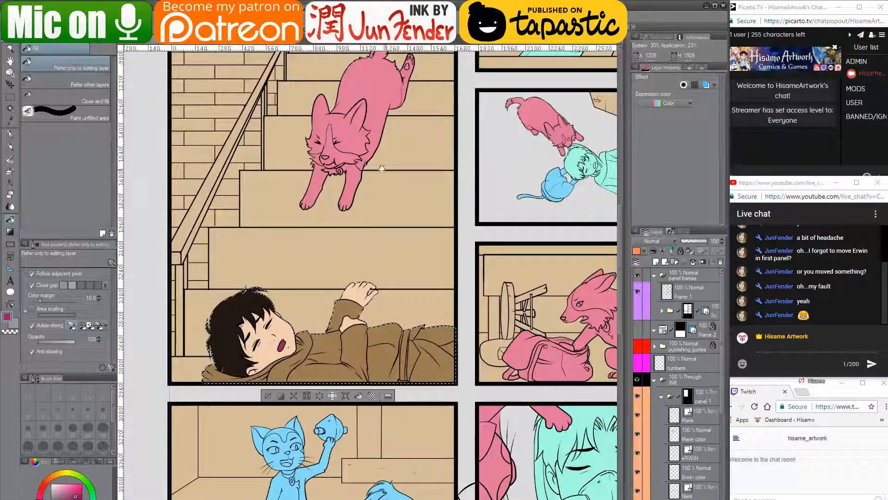
pyautogui.moveTo(382, 168); pyautogui.dragTo(379, 271)
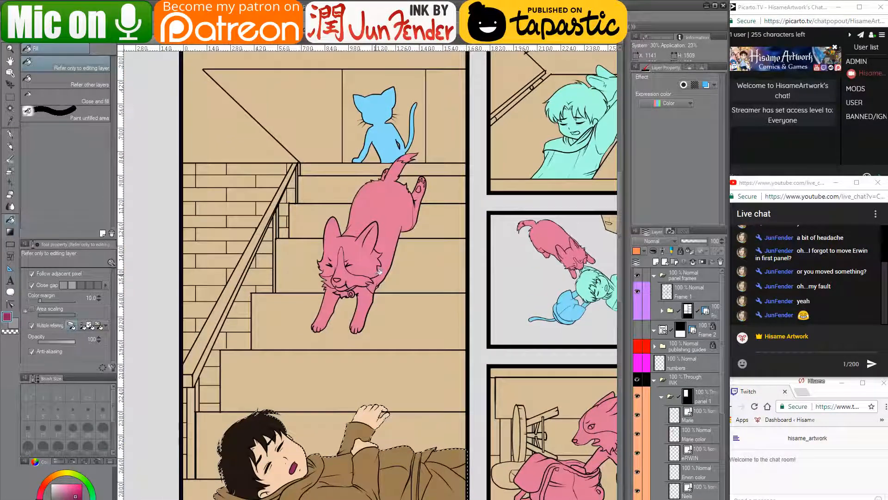
pyautogui.hotkey('ctrl', 'd')
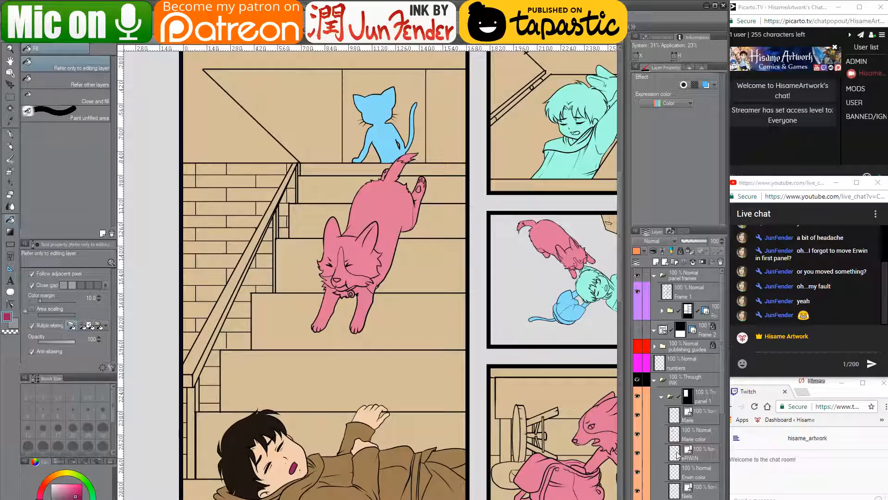
pyautogui.click(677, 436)
pyautogui.keyDown('ctrl'); pyautogui.click(676, 435); pyautogui.keyUp('ctrl')
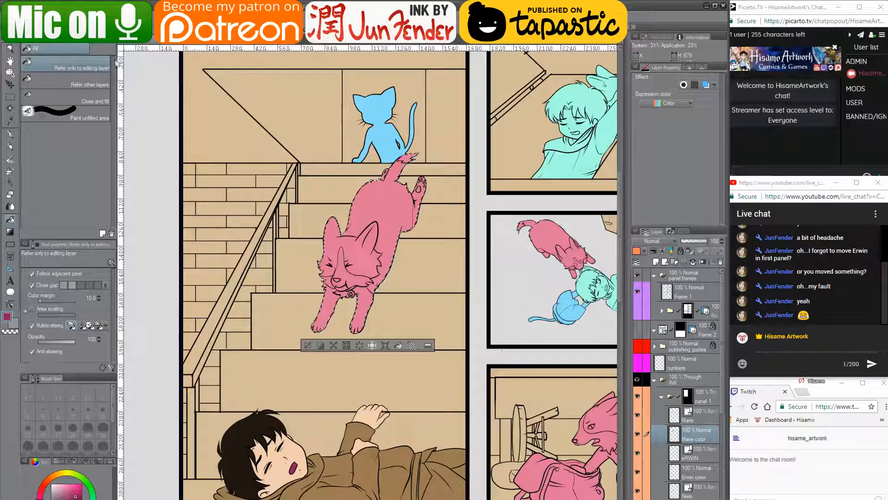
# - Sample the dog's orange-brown fur colour from the reference page and paint it over the whole selected dog with the G-pen
pyautogui.click(178, 44)
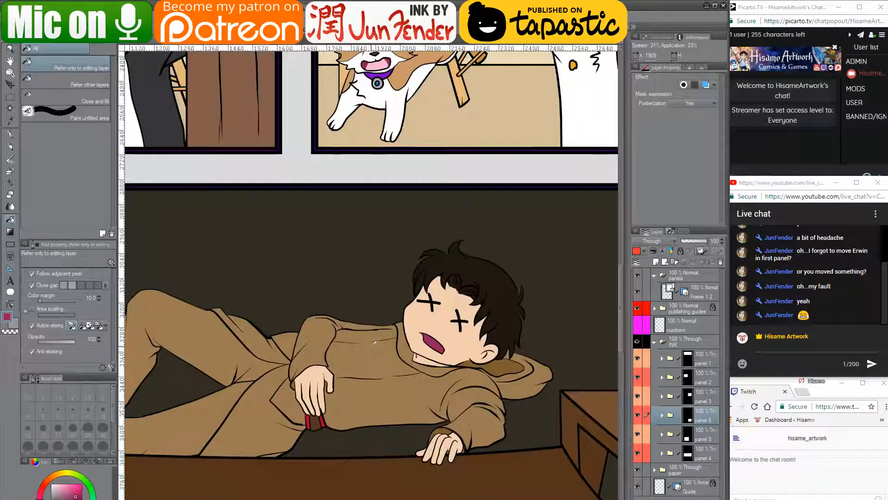
pyautogui.keyDown('alt'); pyautogui.click(394, 76); pyautogui.keyUp('alt')
pyautogui.moveTo(358, 135)
pyautogui.mouseDown()
pyautogui.moveTo(373, 193)
pyautogui.moveTo(371, 338)
pyautogui.mouseUp()
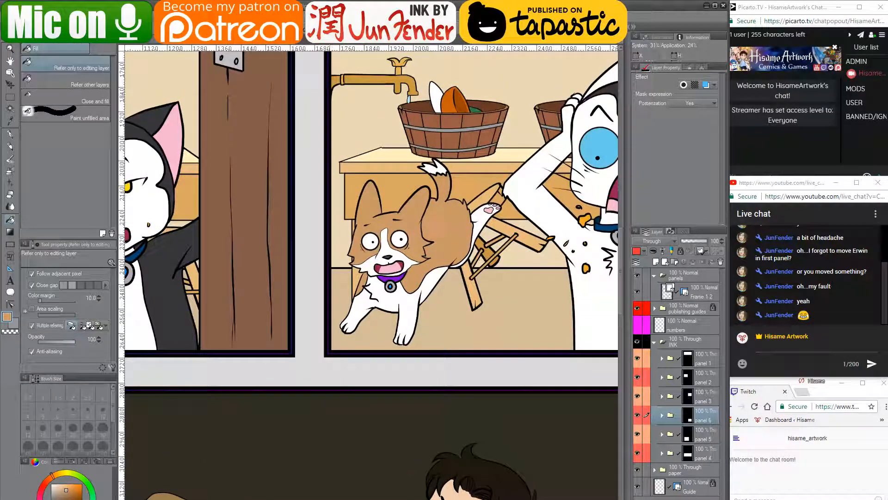
pyautogui.click(146, 43)
pyautogui.click(10, 134)
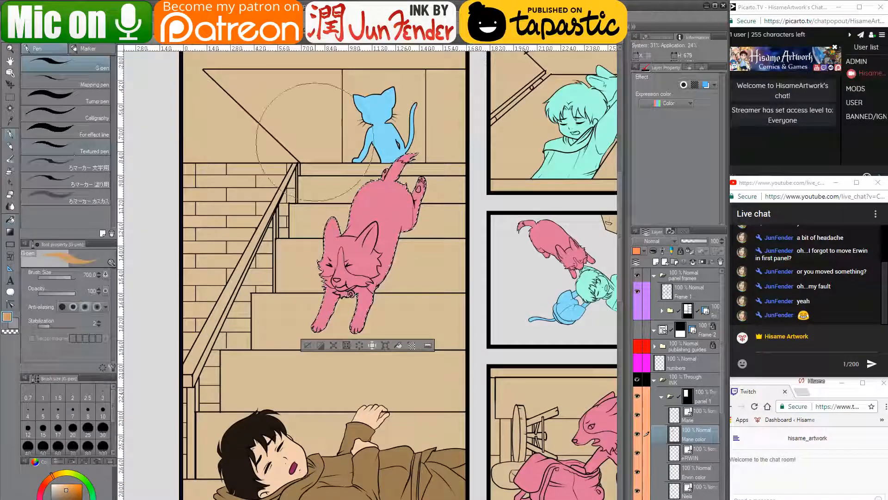
pyautogui.moveTo(391, 194); pyautogui.dragTo(376, 227)
pyautogui.moveTo(415, 144); pyautogui.dragTo(335, 324)
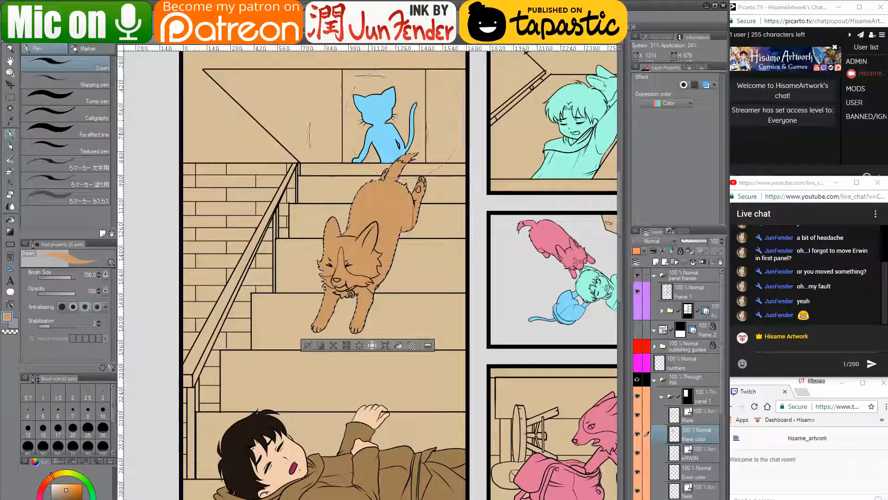
# - Sample white from the reference page and fill the dog's front legs, chest, muzzle and face blaze in panel 1
pyautogui.scroll(1, 354, 142)
pyautogui.scroll(2, 278, 157)
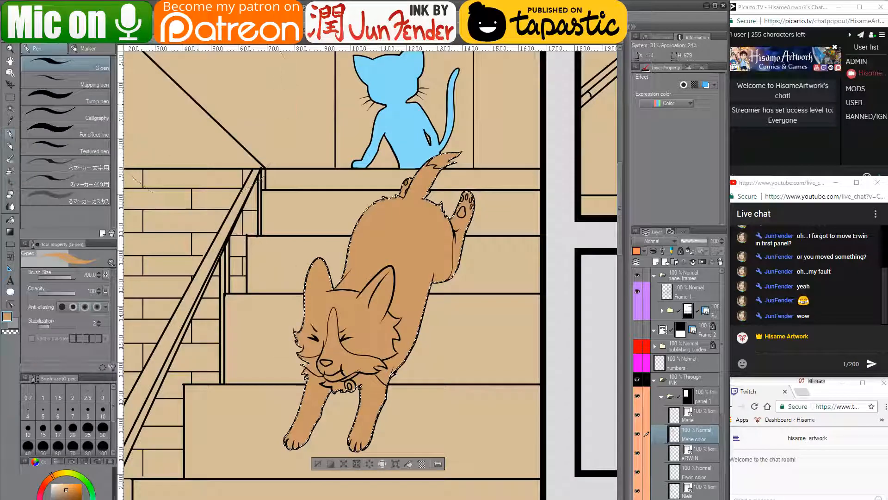
pyautogui.click(183, 44)
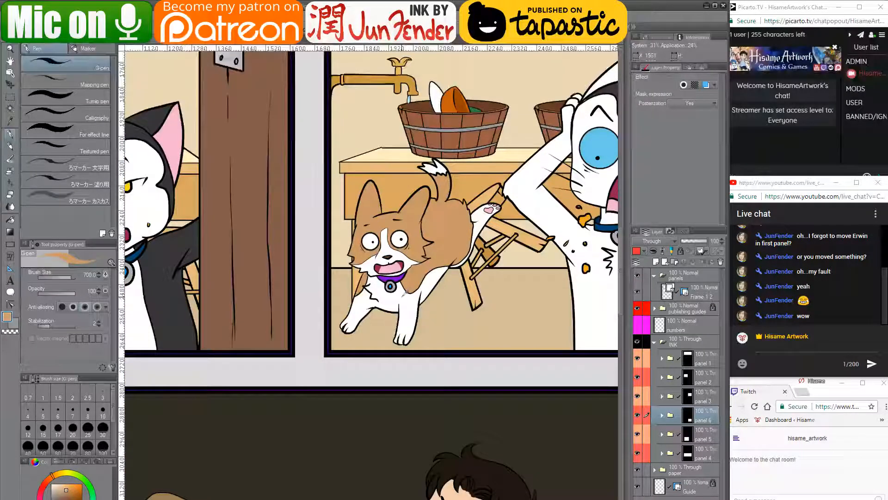
pyautogui.click(155, 45)
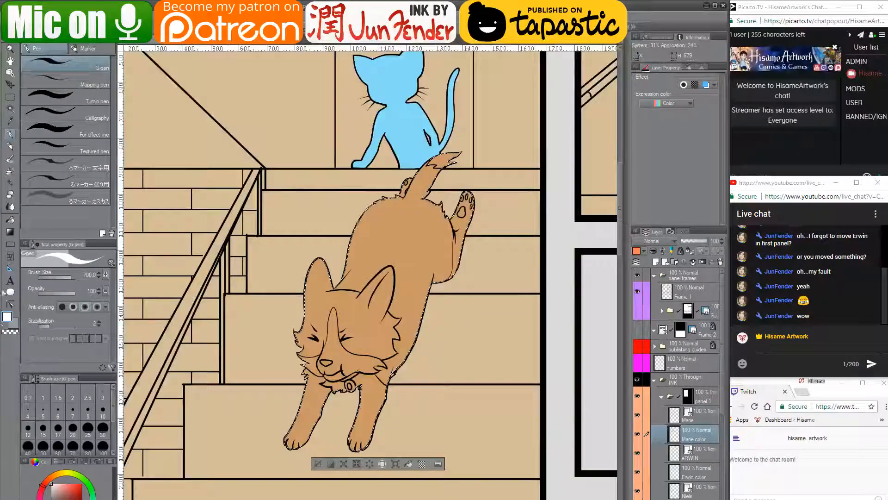
pyautogui.click(11, 220)
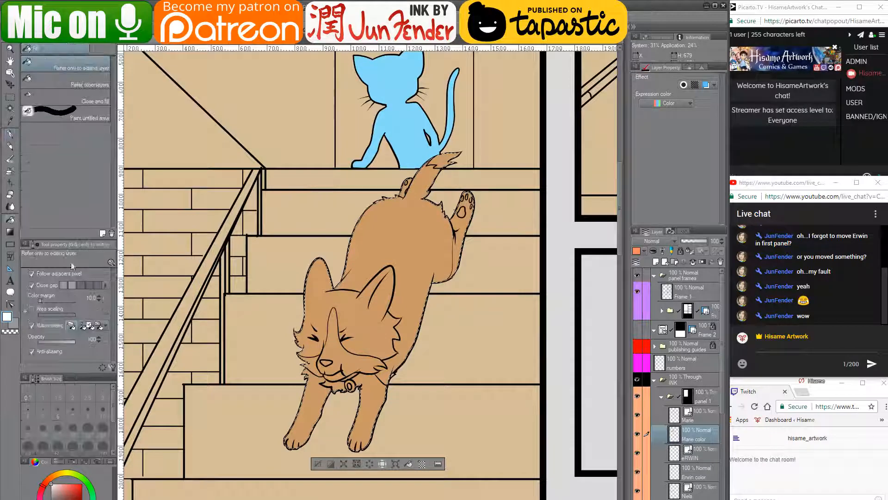
pyautogui.click(376, 386)
pyautogui.click(307, 415)
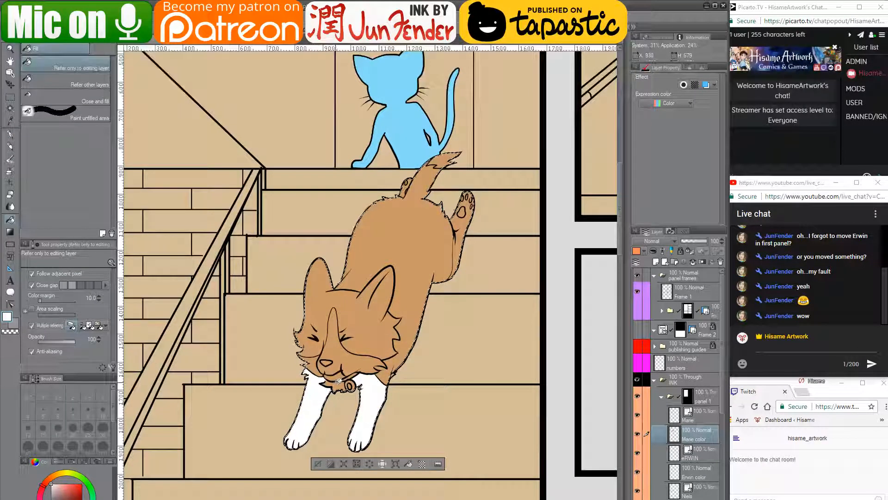
pyautogui.click(341, 382)
pyautogui.click(351, 358)
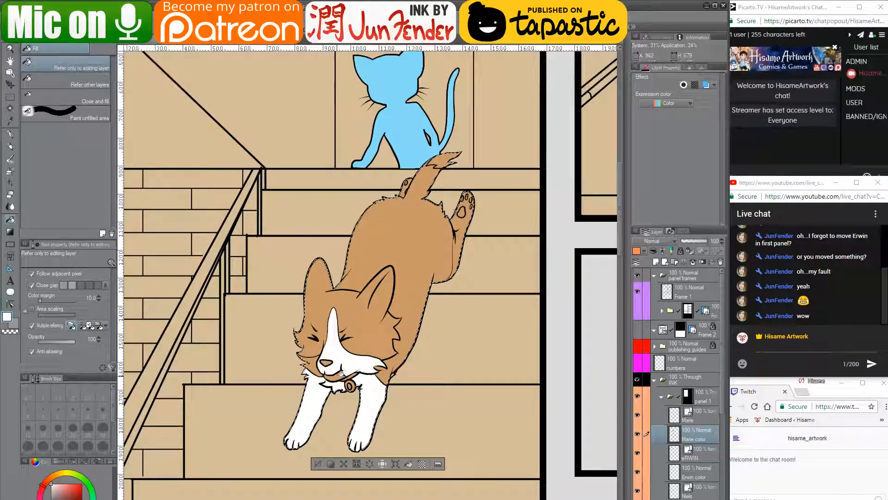
pyautogui.click(340, 374)
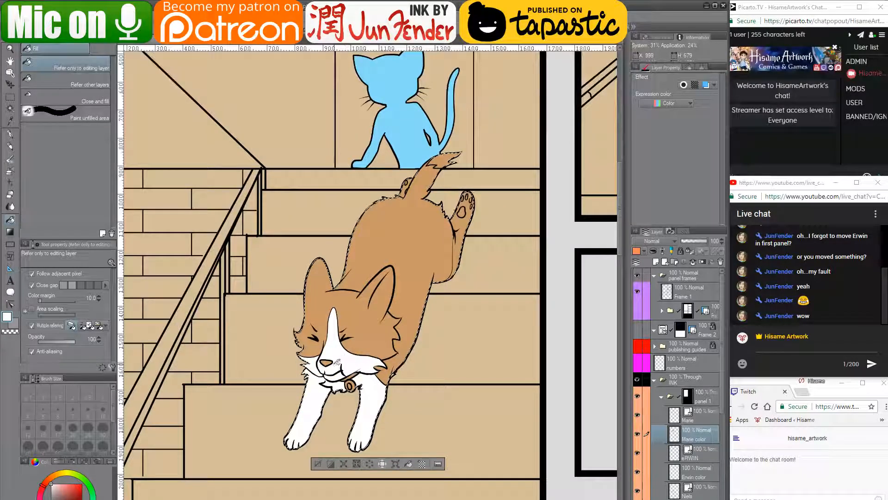
# - Fill the dog's two hind legs and tail tip with white
pyautogui.scroll(2, 349, 272)
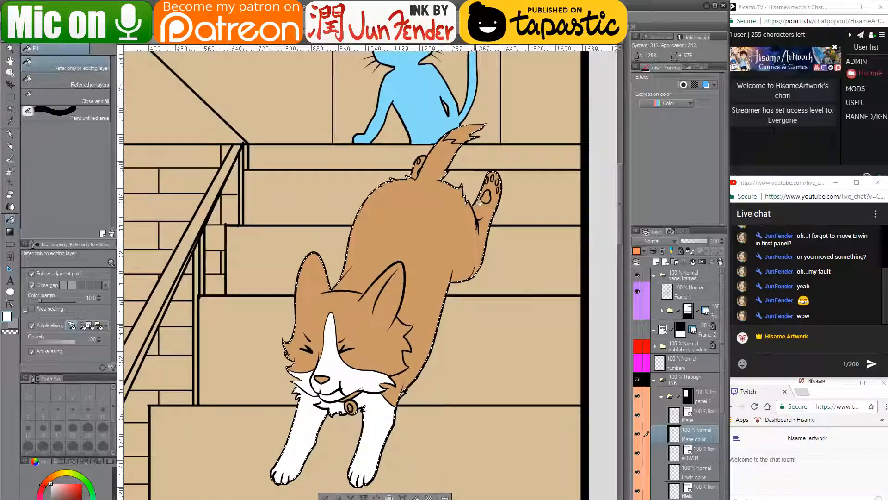
pyautogui.click(487, 213)
pyautogui.click(419, 163)
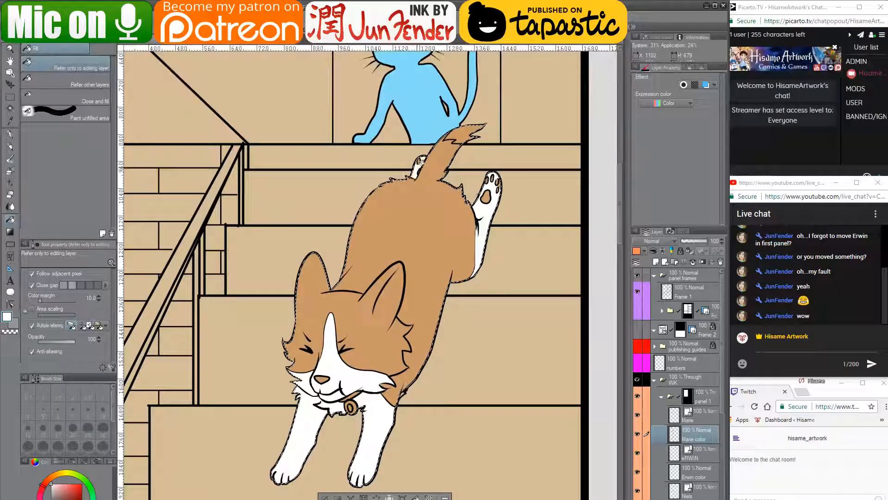
pyautogui.click(463, 132)
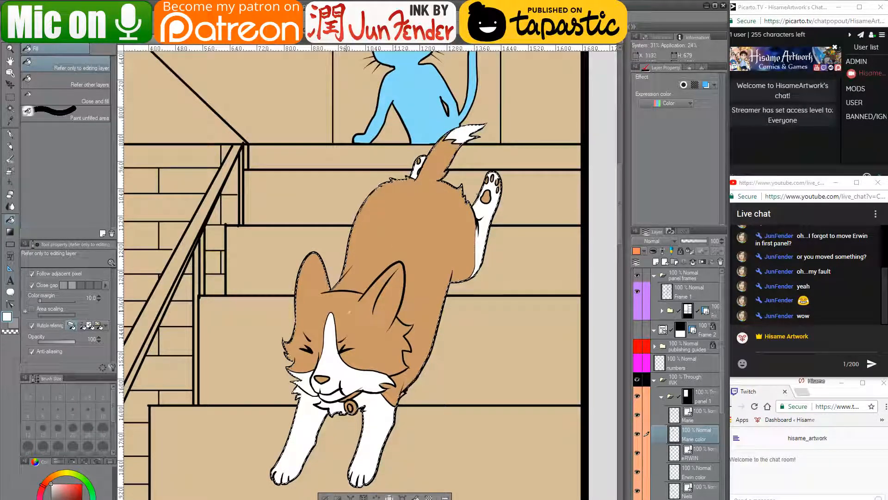
# - Paint the inside of the dog's ear on the viewer's right white with the G-pen at size 15, touching up its edge with the fur colour
pyautogui.scroll(1, 349, 340)
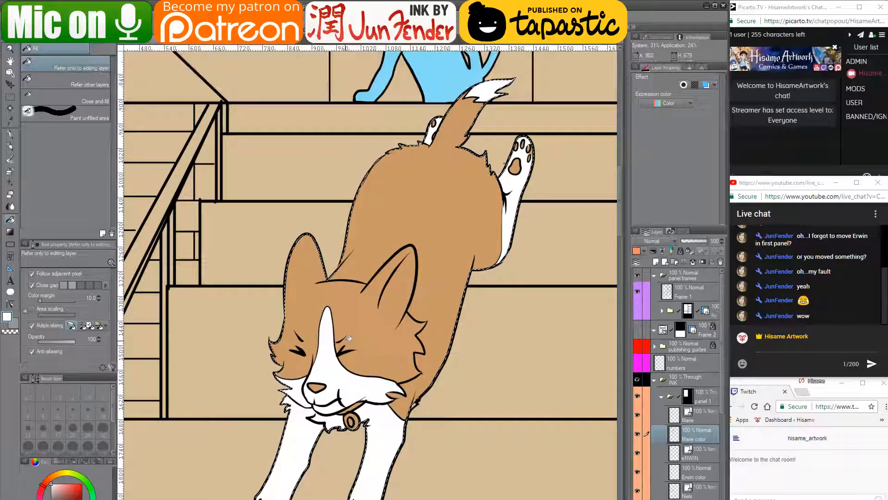
pyautogui.click(10, 134)
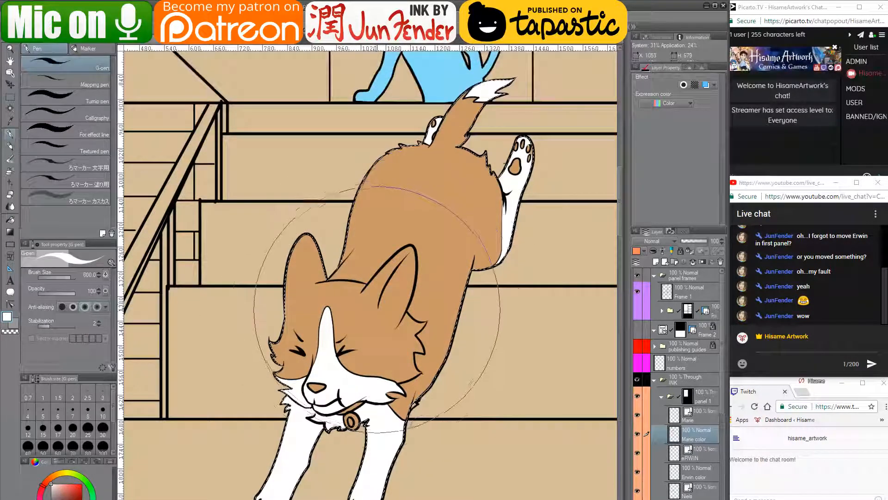
pyautogui.click(102, 428)
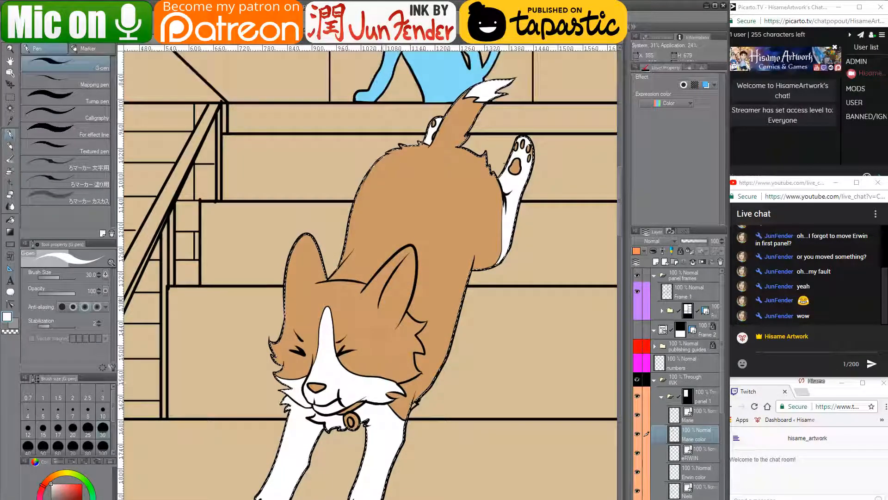
pyautogui.scroll(2, 395, 288)
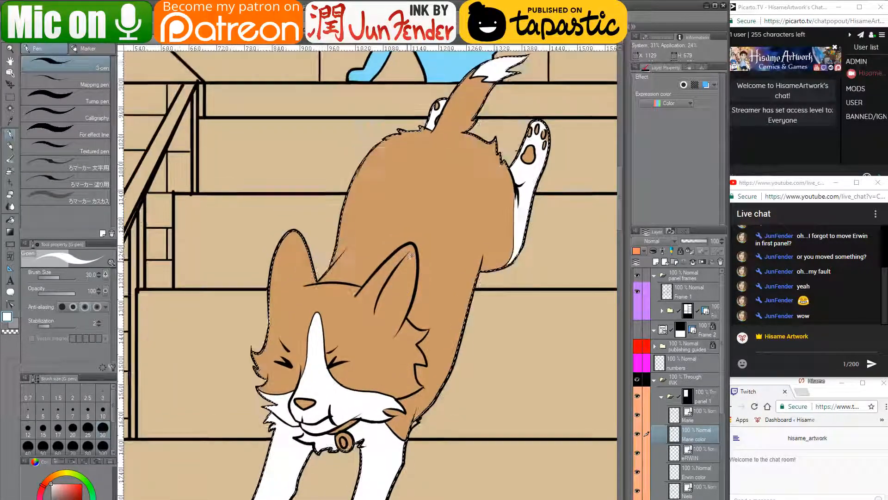
pyautogui.scroll(4, 415, 252)
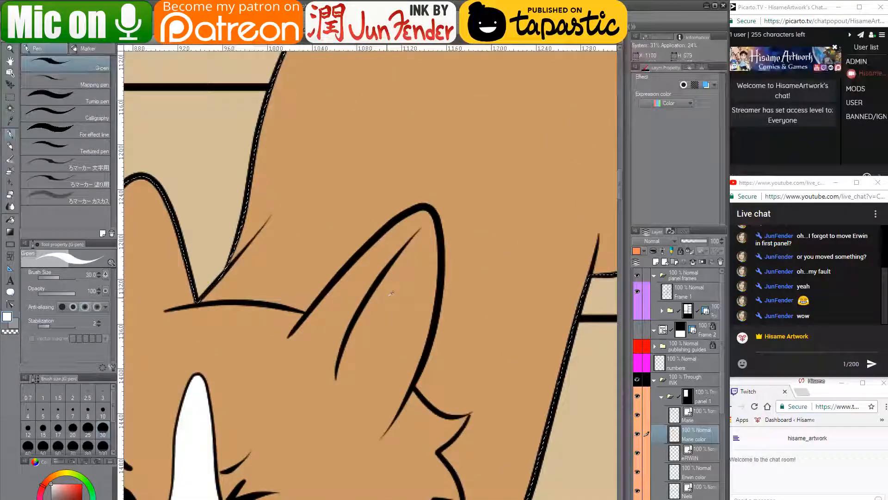
pyautogui.click(44, 427)
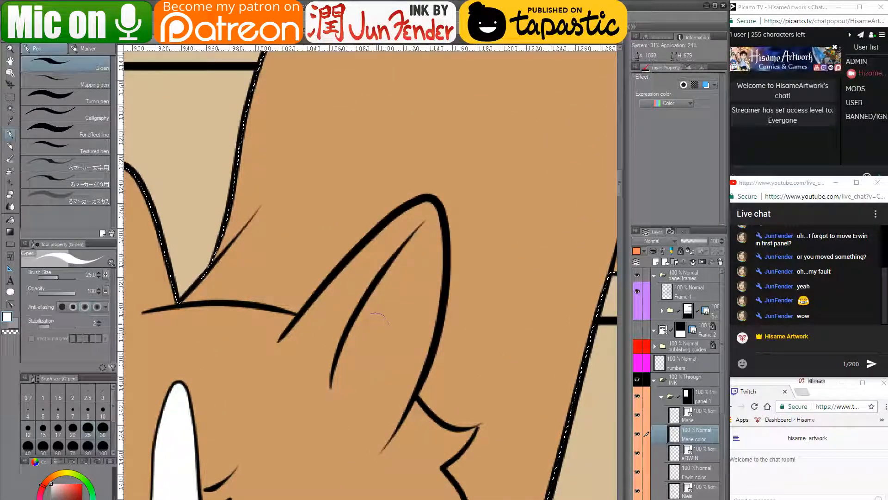
pyautogui.moveTo(376, 293); pyautogui.dragTo(342, 381)
pyautogui.moveTo(348, 345)
pyautogui.mouseDown()
pyautogui.moveTo(337, 412)
pyautogui.moveTo(373, 430)
pyautogui.moveTo(426, 286)
pyautogui.mouseUp()
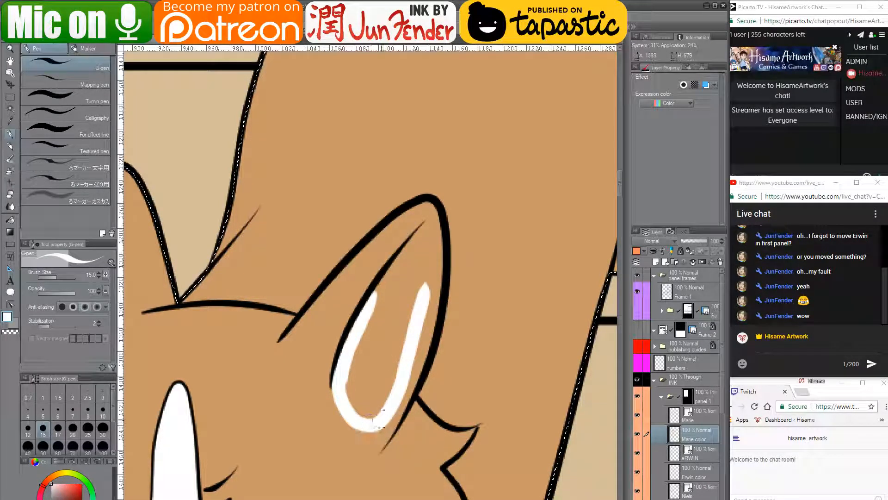
pyautogui.moveTo(411, 354)
pyautogui.mouseDown()
pyautogui.moveTo(428, 285)
pyautogui.moveTo(424, 232)
pyautogui.moveTo(359, 322)
pyautogui.mouseUp()
pyautogui.moveTo(389, 277)
pyautogui.mouseDown()
pyautogui.moveTo(416, 247)
pyautogui.moveTo(352, 390)
pyautogui.moveTo(354, 340)
pyautogui.moveTo(367, 418)
pyautogui.moveTo(363, 373)
pyautogui.moveTo(372, 350)
pyautogui.moveTo(405, 342)
pyautogui.moveTo(393, 358)
pyautogui.moveTo(420, 253)
pyautogui.moveTo(393, 319)
pyautogui.moveTo(427, 227)
pyautogui.mouseUp()
pyautogui.keyDown('alt'); pyautogui.click(420, 215); pyautogui.keyUp('alt')
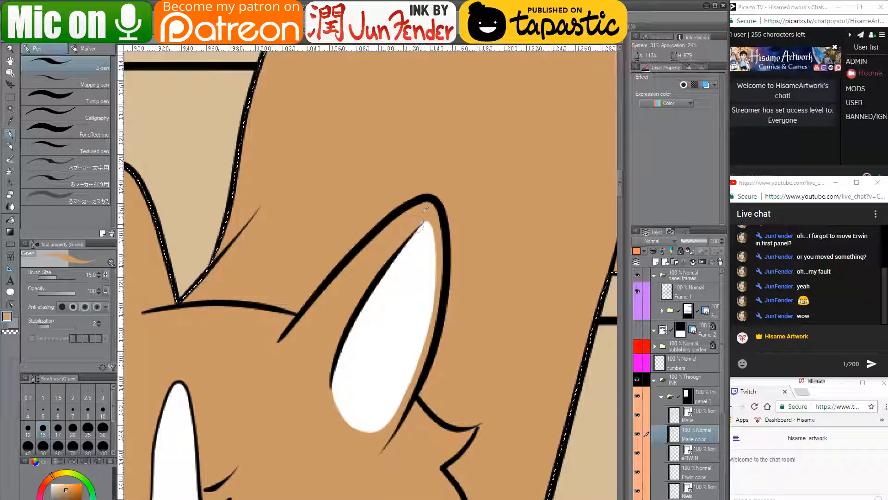
pyautogui.keyDown('alt'); pyautogui.click(405, 301); pyautogui.keyUp('alt')
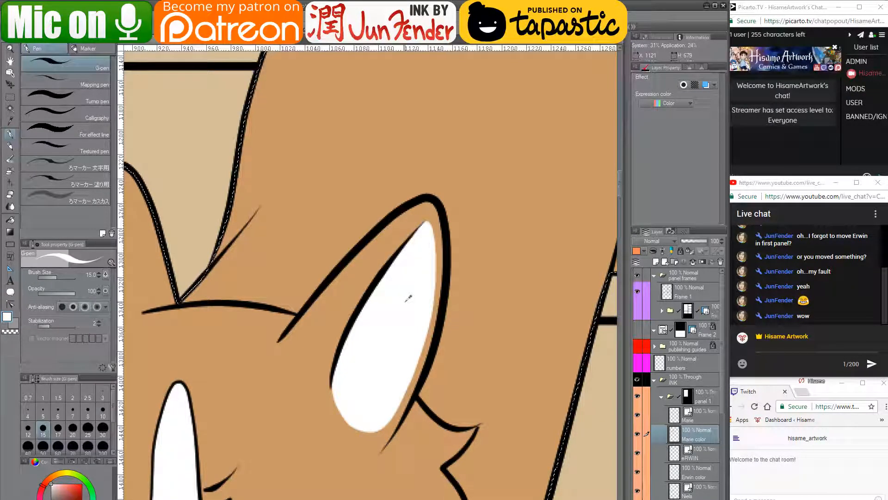
# - Sample brown from the dog on the reference page and fill the dog's nose in panel 1
pyautogui.scroll(-4, 433, 421)
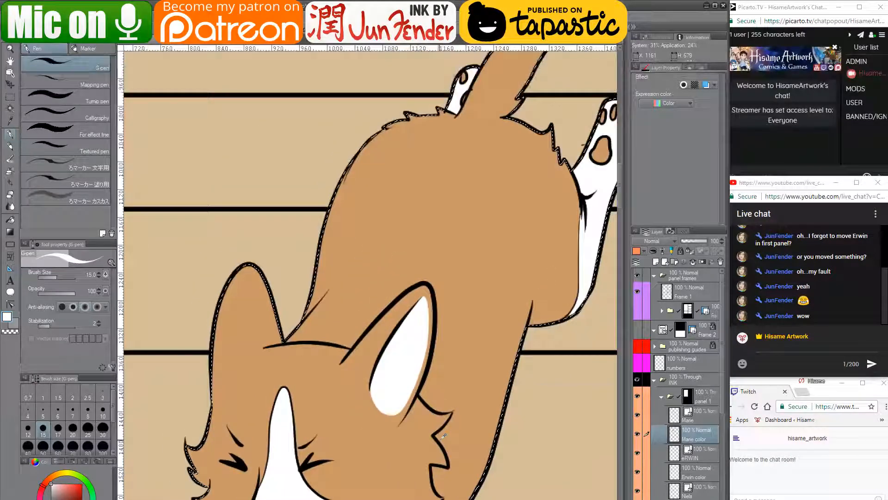
pyautogui.moveTo(477, 431); pyautogui.dragTo(448, 292)
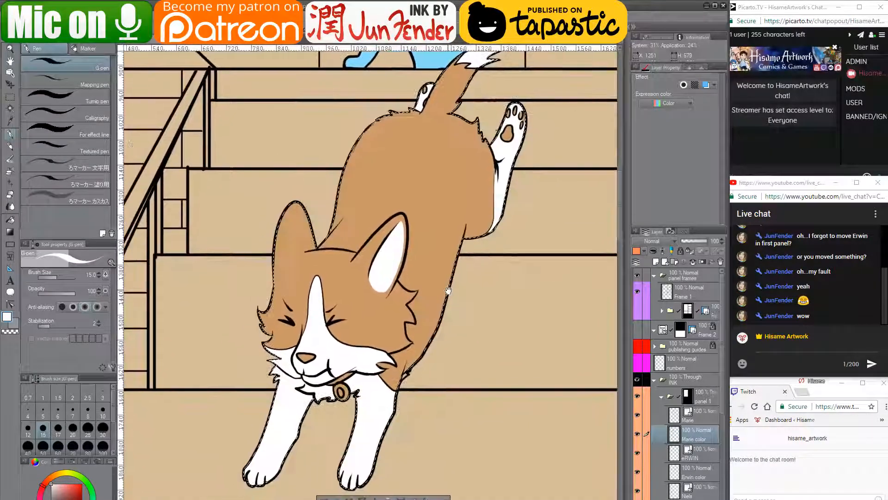
pyautogui.scroll(4, 331, 334)
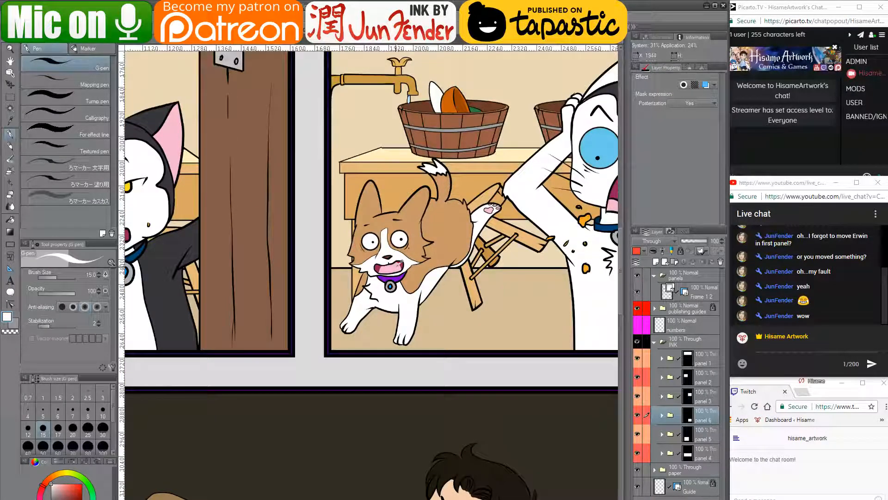
pyautogui.keyDown('alt'); pyautogui.click(391, 253); pyautogui.keyUp('alt')
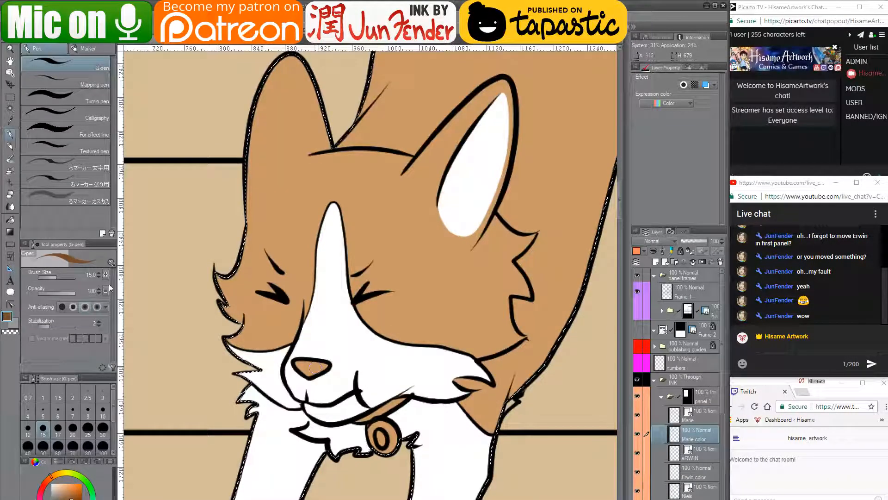
pyautogui.press('g')
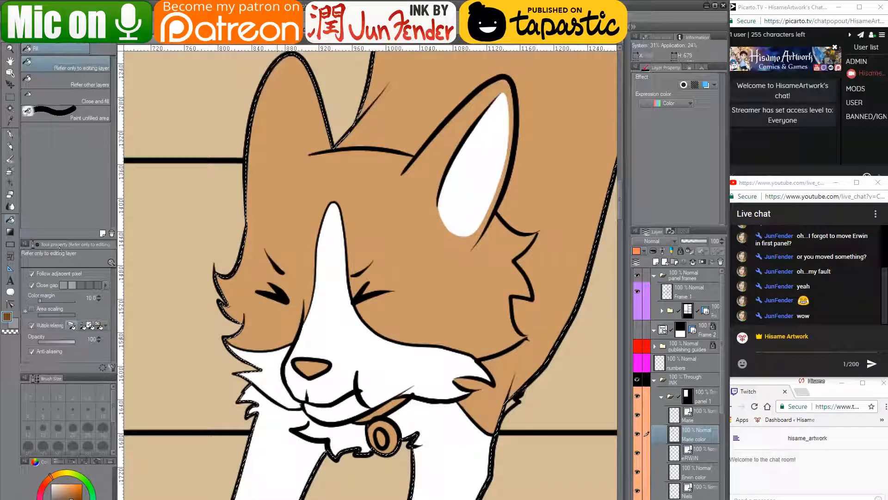
pyautogui.click(319, 368)
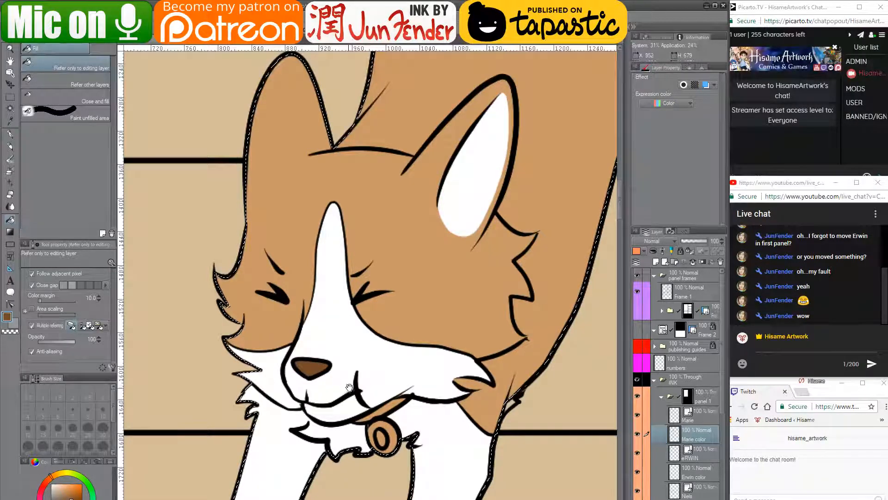
# - Sample the purple of the dog's collar from the reference page and fill the collar in panel 1
pyautogui.moveTo(341, 385); pyautogui.dragTo(304, 385)
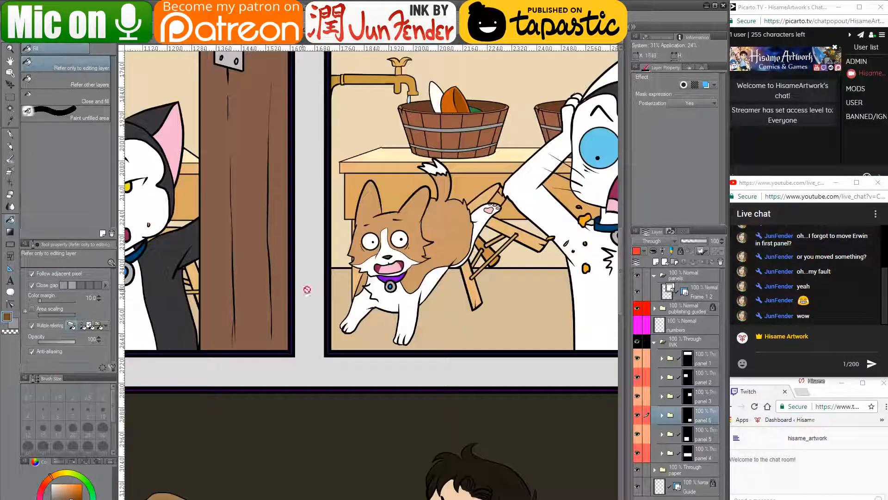
pyautogui.keyDown('alt'); pyautogui.click(397, 275); pyautogui.keyUp('alt')
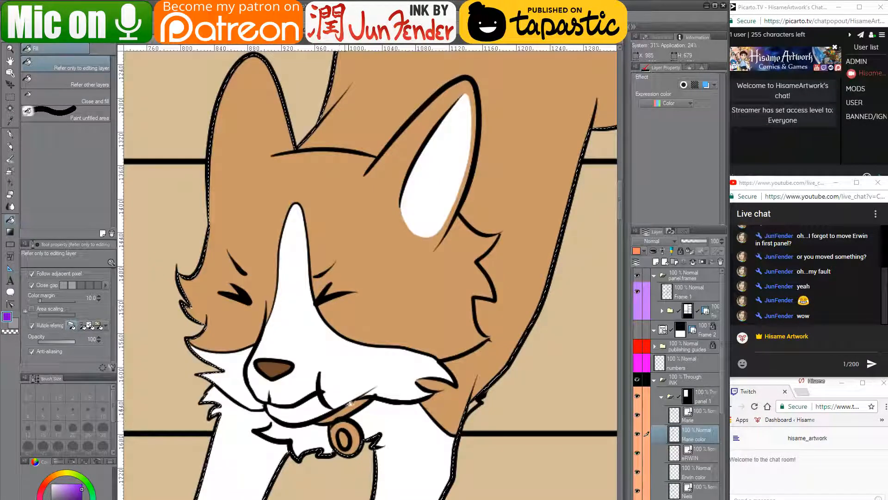
pyautogui.click(351, 403)
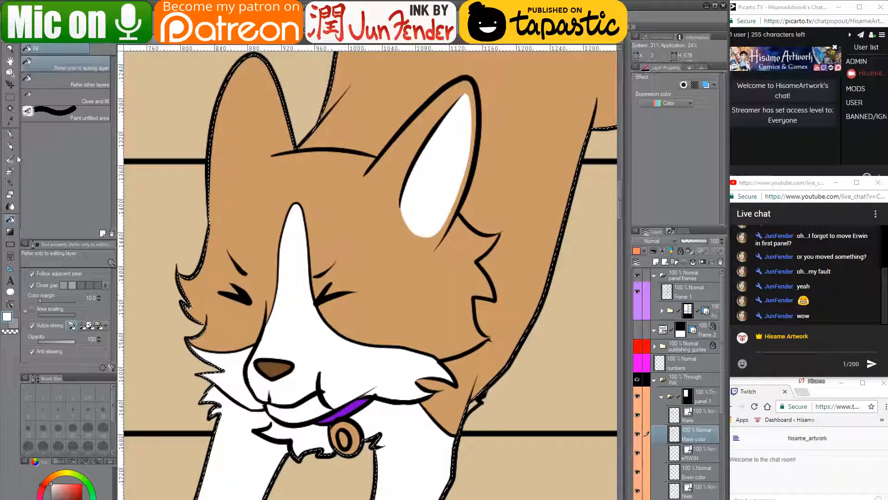
# - Pick a medium grey and fill the rim of the dog's collar tag
pyautogui.press('p')
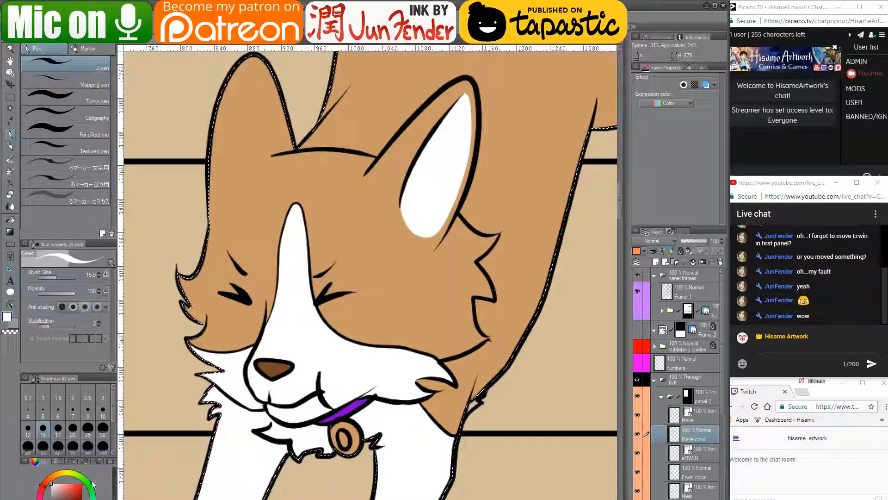
pyautogui.moveTo(55, 495); pyautogui.dragTo(50, 498)
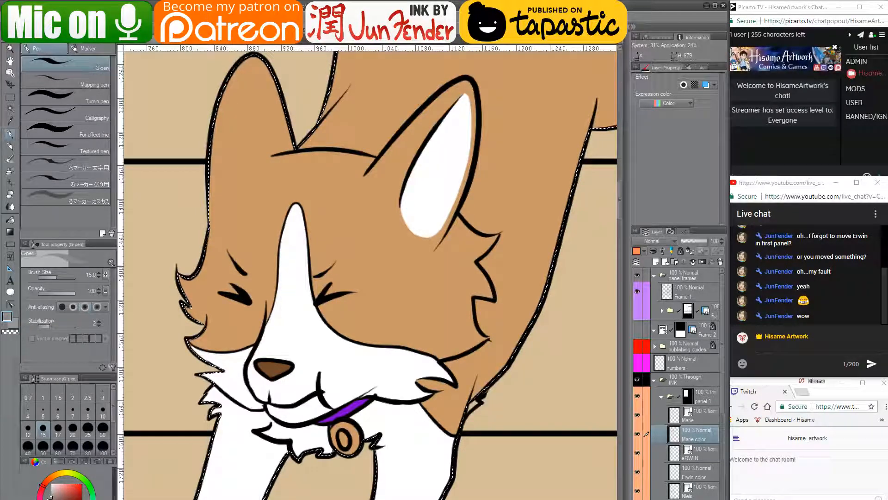
pyautogui.click(11, 221)
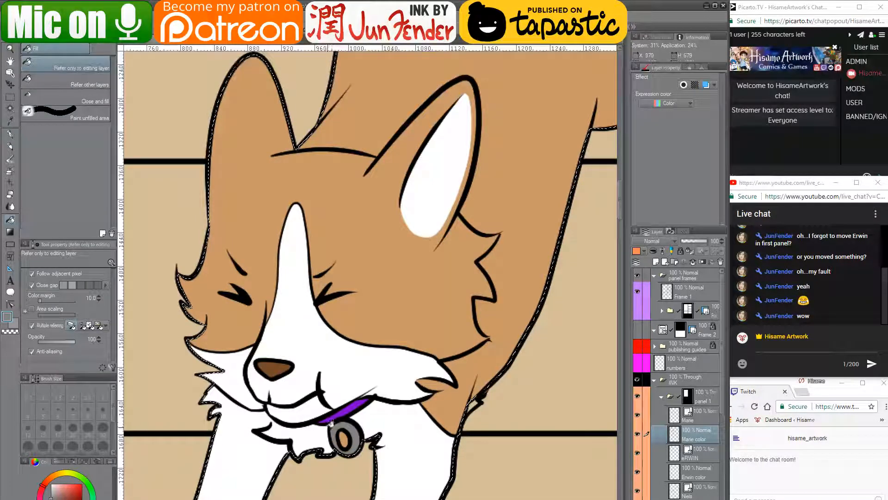
# - Clear the dog's selection and paint the centre of the collar tag bright blue with the G-pen
pyautogui.click(9, 134)
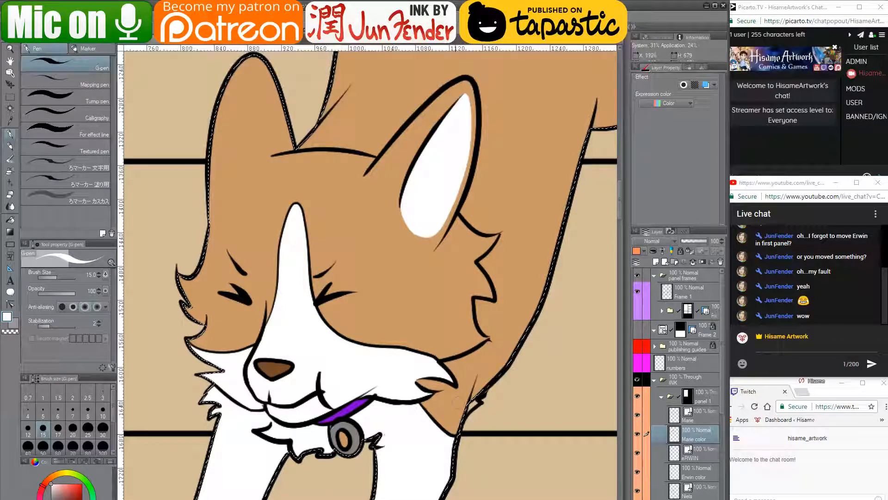
pyautogui.keyDown('alt'); pyautogui.click(470, 391); pyautogui.keyUp('alt')
pyautogui.hotkey('ctrl', 'd')
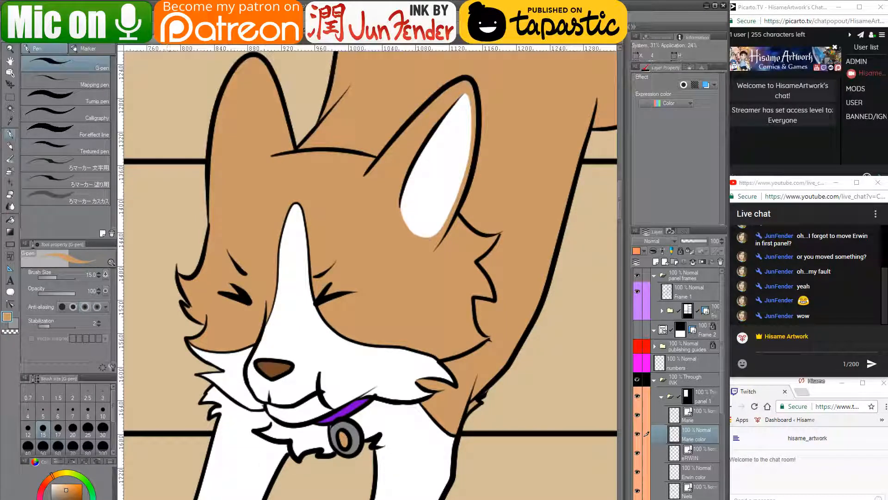
pyautogui.press('x')
pyautogui.click(82, 484)
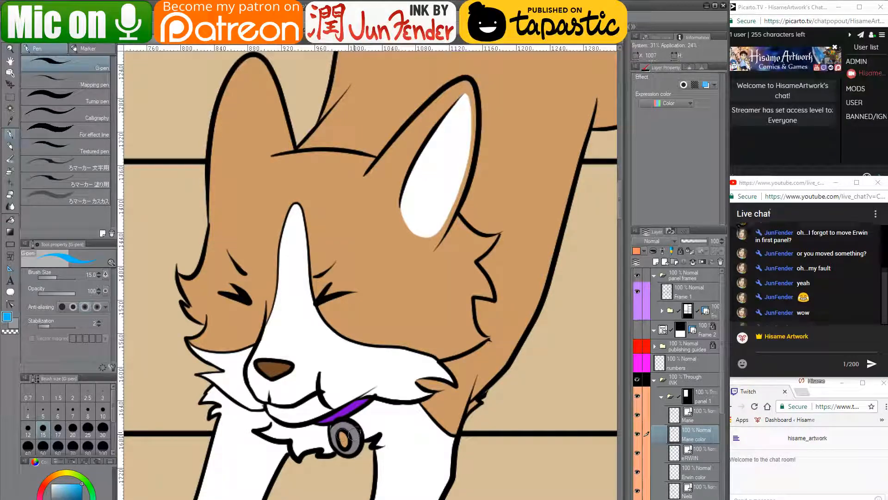
pyautogui.moveTo(341, 433); pyautogui.dragTo(346, 435)
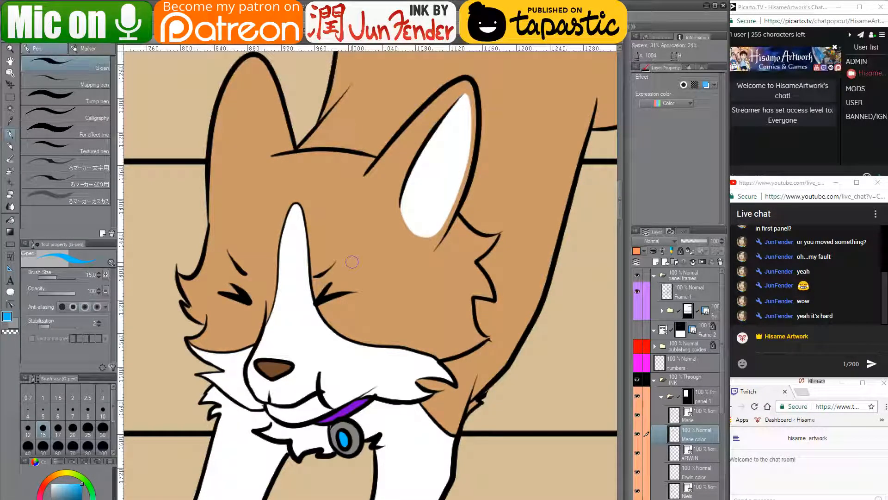
# - Sample the dark blue of the black-and-white cat's collar from the reference page
pyautogui.scroll(-5, 356, 257)
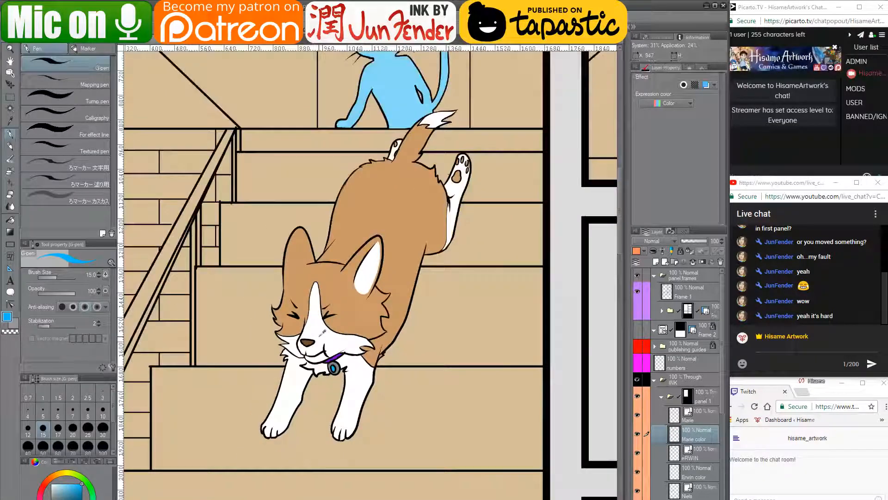
pyautogui.scroll(5, 433, 181)
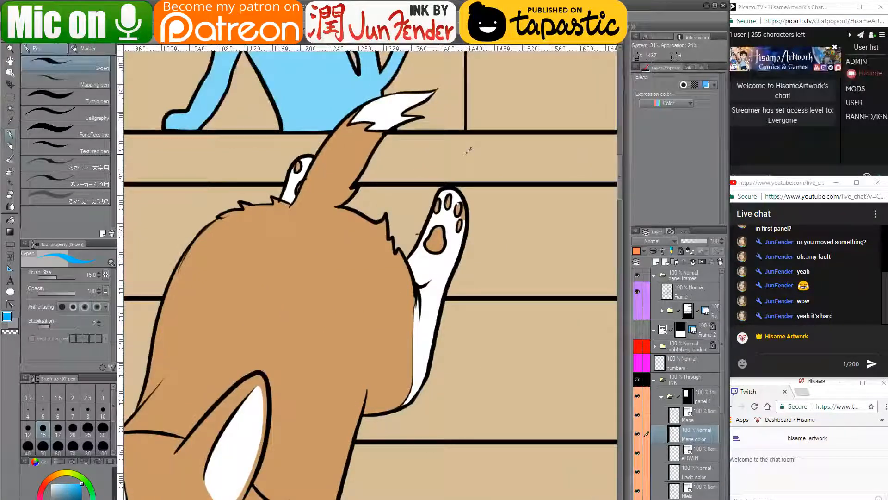
pyautogui.click(184, 41)
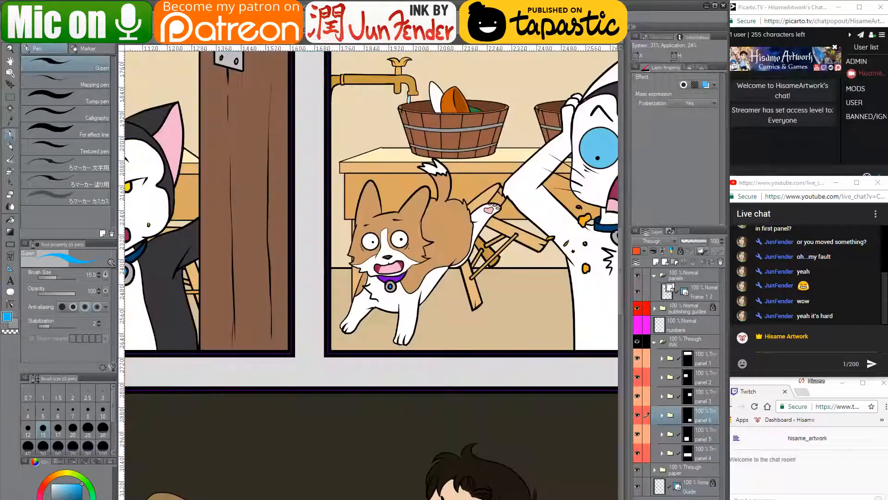
pyautogui.moveTo(510, 241); pyautogui.dragTo(564, 309)
pyautogui.moveTo(321, 337); pyautogui.dragTo(412, 381)
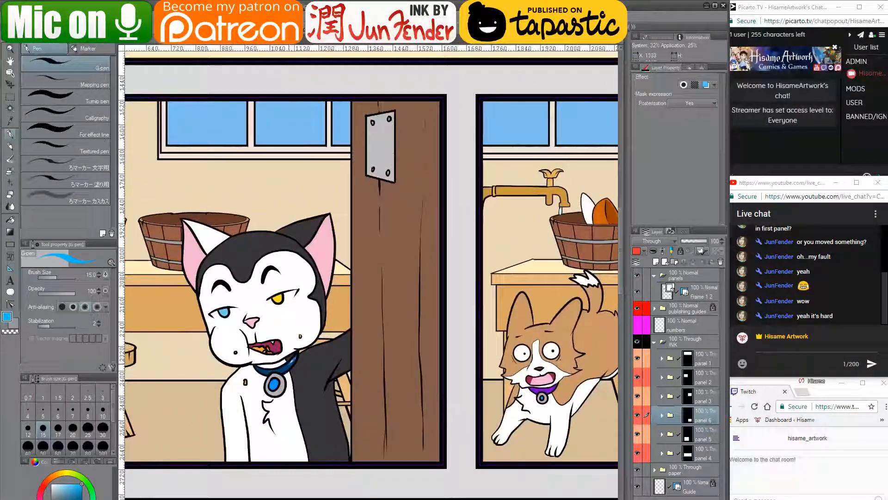
pyautogui.keyDown('alt'); pyautogui.click(286, 367); pyautogui.keyUp('alt')
pyautogui.click(146, 41)
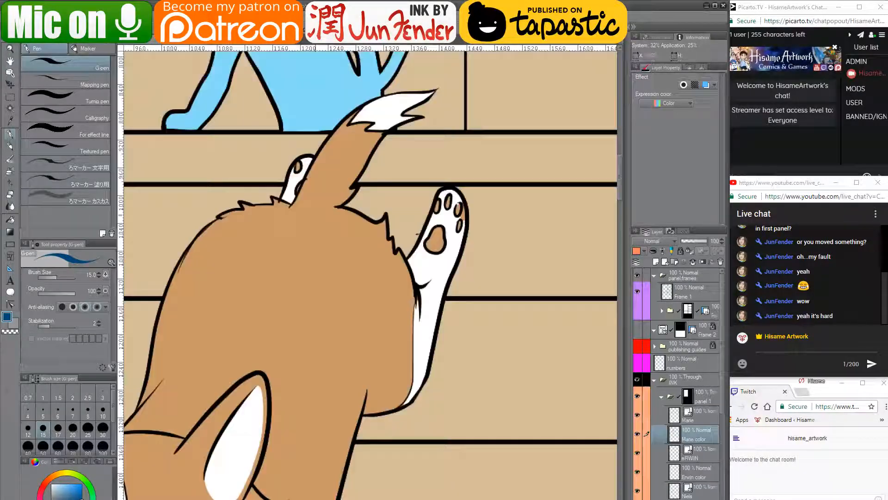
# - Sample pink from the cat's inner ear on the reference page and paint the large pad of the dog's raised hind paw
pyautogui.click(190, 43)
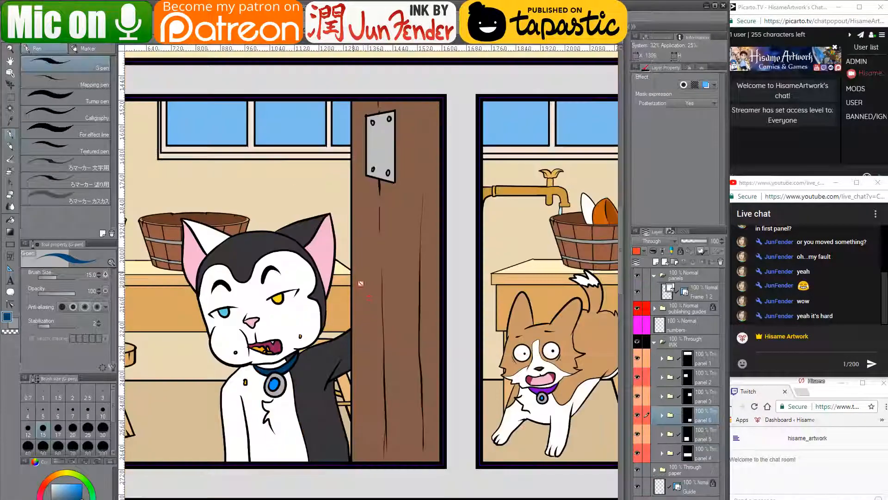
pyautogui.keyDown('alt'); pyautogui.click(322, 242); pyautogui.keyUp('alt')
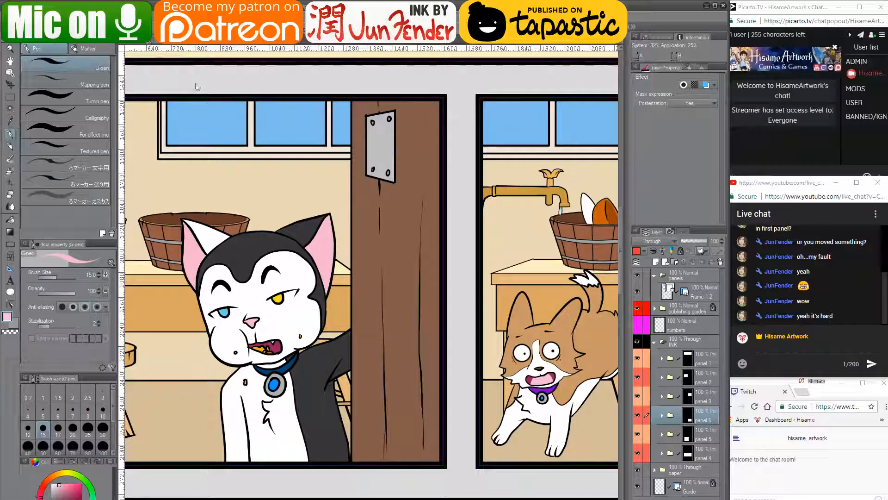
pyautogui.click(147, 43)
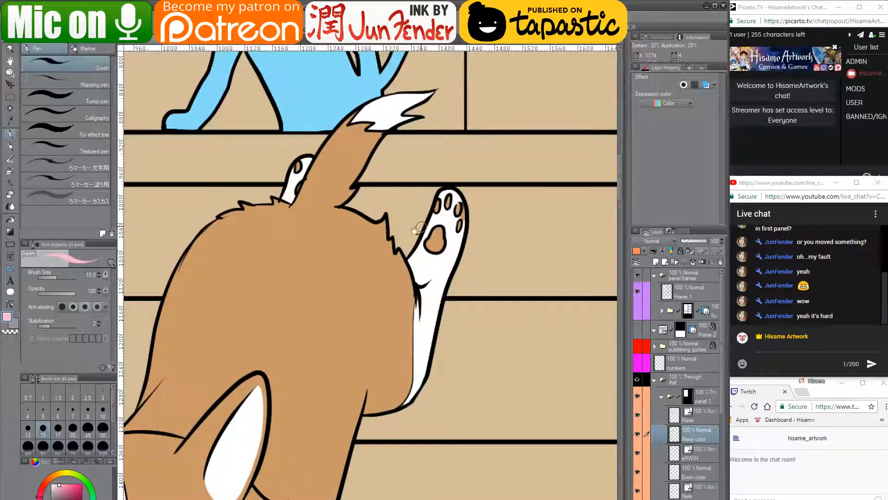
pyautogui.scroll(2, 407, 275)
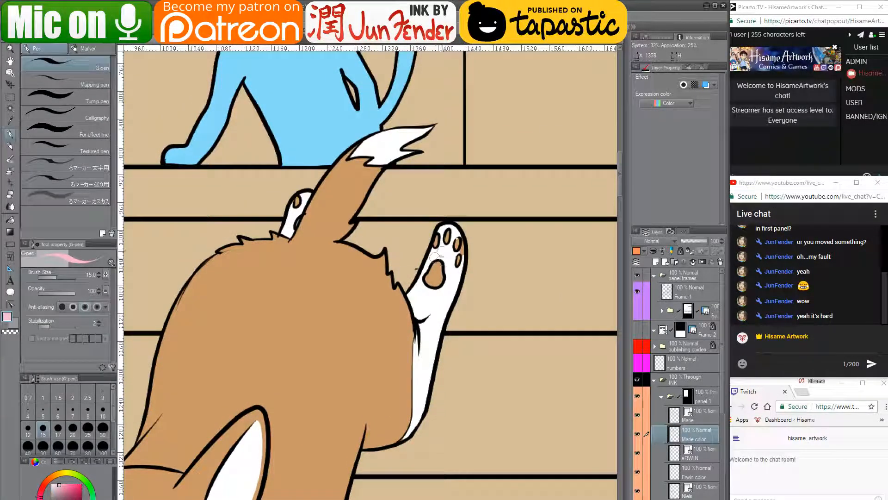
pyautogui.moveTo(429, 278); pyautogui.dragTo(437, 271)
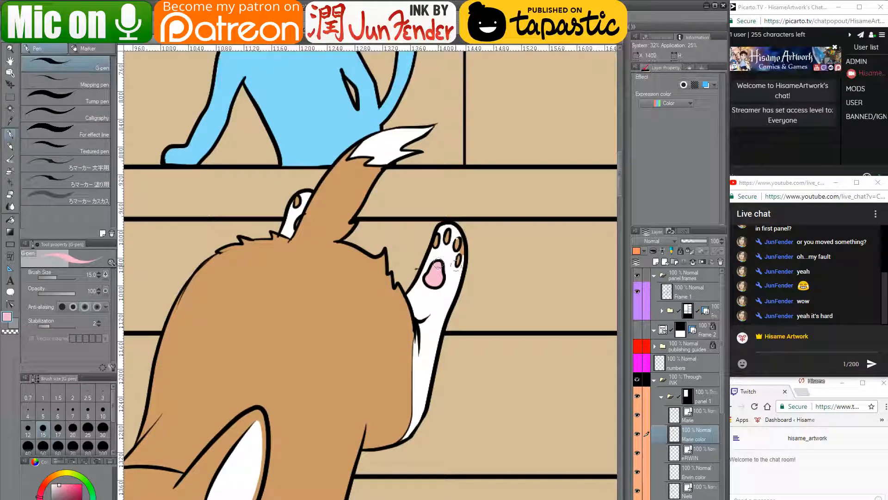
# - Paint the toe pads of the dog's two hind paws with the sampled pink, touching up the paws in white
pyautogui.moveTo(457, 242)
pyautogui.mouseDown()
pyautogui.moveTo(447, 230)
pyautogui.moveTo(434, 245)
pyautogui.moveTo(460, 251)
pyautogui.moveTo(463, 240)
pyautogui.moveTo(460, 252)
pyautogui.mouseUp()
pyautogui.keyDown('alt'); pyautogui.click(456, 251); pyautogui.keyUp('alt')
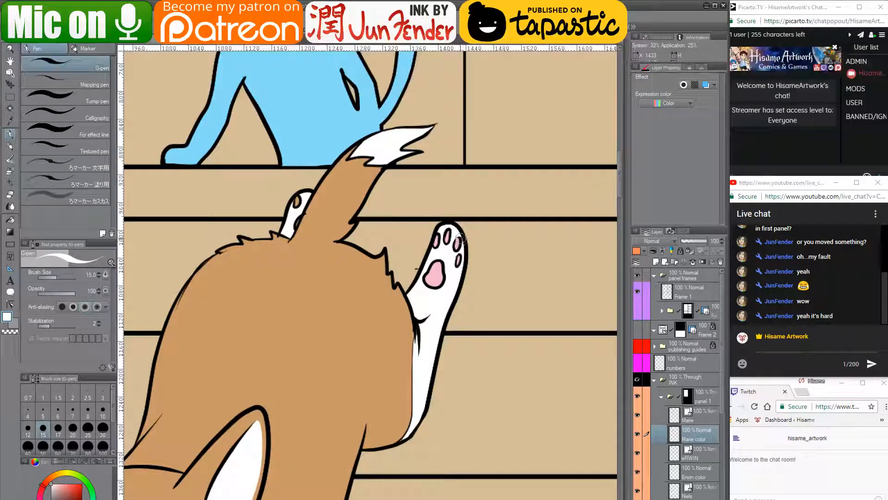
pyautogui.keyDown('alt'); pyautogui.click(436, 269); pyautogui.keyUp('alt')
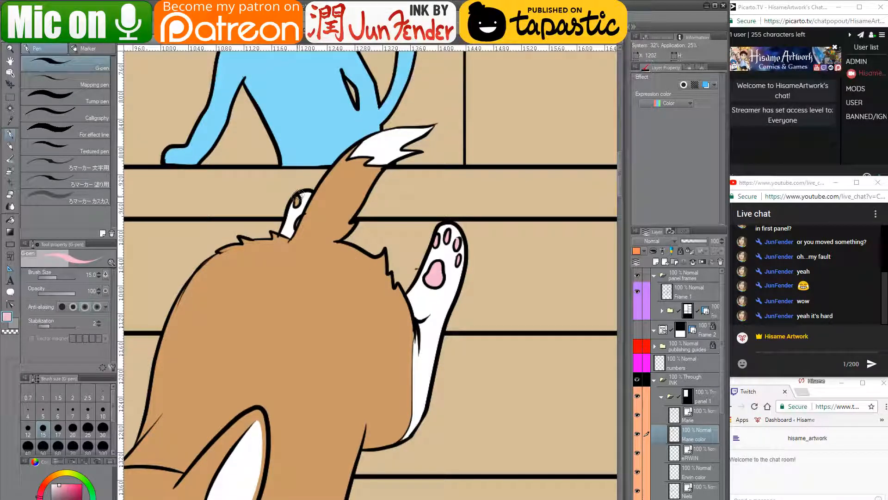
pyautogui.moveTo(298, 196); pyautogui.dragTo(295, 206)
pyautogui.keyDown('alt'); pyautogui.click(294, 212); pyautogui.keyUp('alt')
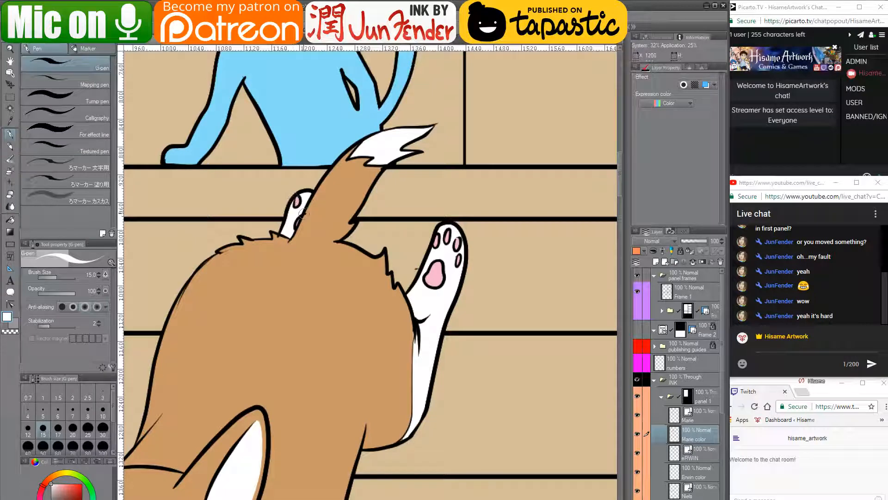
pyautogui.moveTo(299, 233)
pyautogui.mouseDown()
pyautogui.moveTo(317, 203)
pyautogui.moveTo(299, 236)
pyautogui.mouseUp()
pyautogui.keyDown('alt'); pyautogui.click(320, 198); pyautogui.keyUp('alt')
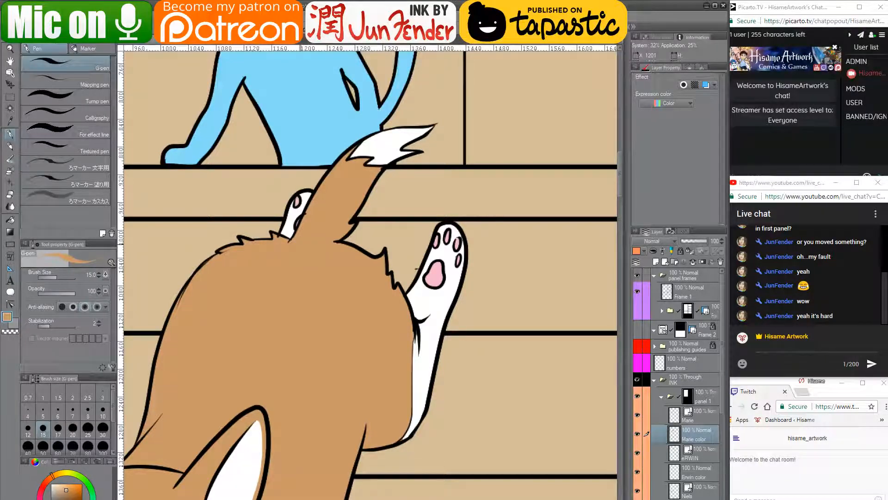
# - Select the cat's area on the Erwin color layer in panel 1, paint it dark grey with a 200-size G-pen, and clear the selection
pyautogui.scroll(-5, 417, 267)
pyautogui.scroll(-3, 314, 313)
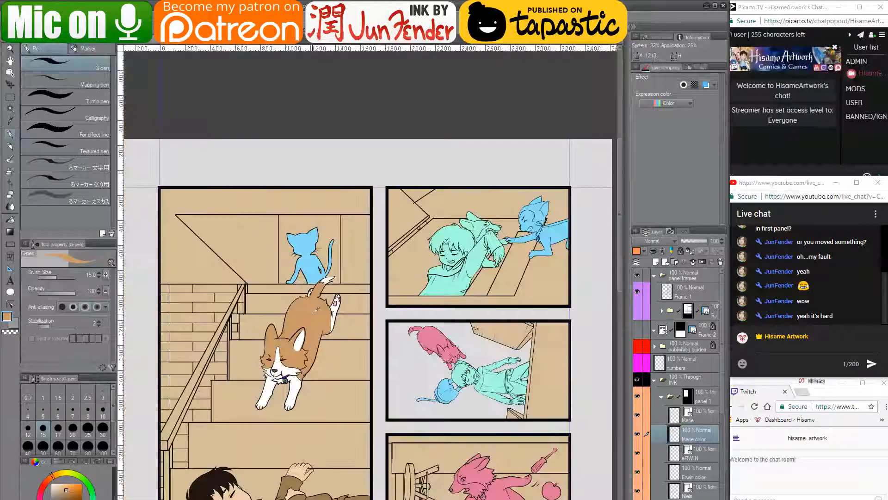
pyautogui.moveTo(369, 356); pyautogui.dragTo(400, 345)
pyautogui.scroll(3, 363, 369)
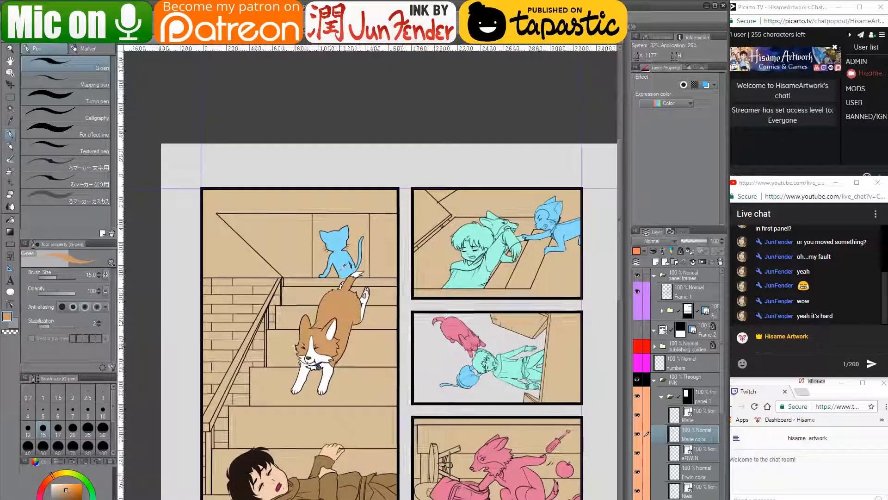
pyautogui.moveTo(363, 368); pyautogui.dragTo(375, 335)
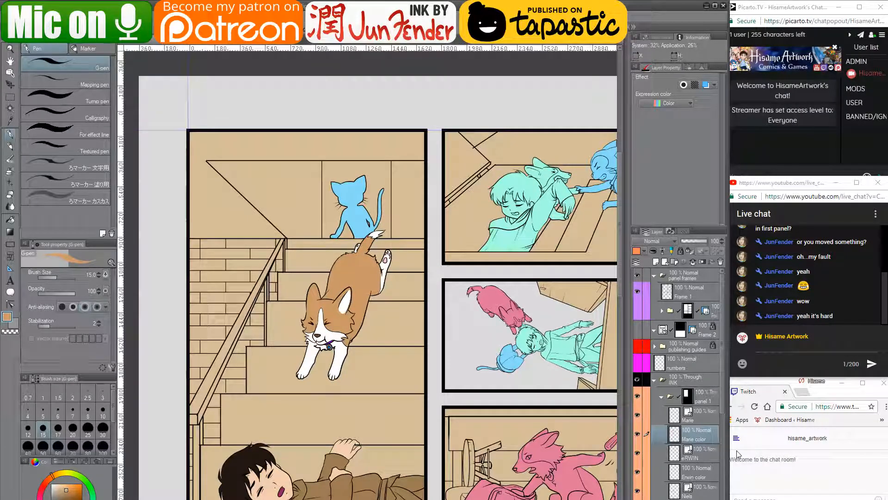
pyautogui.click(678, 473)
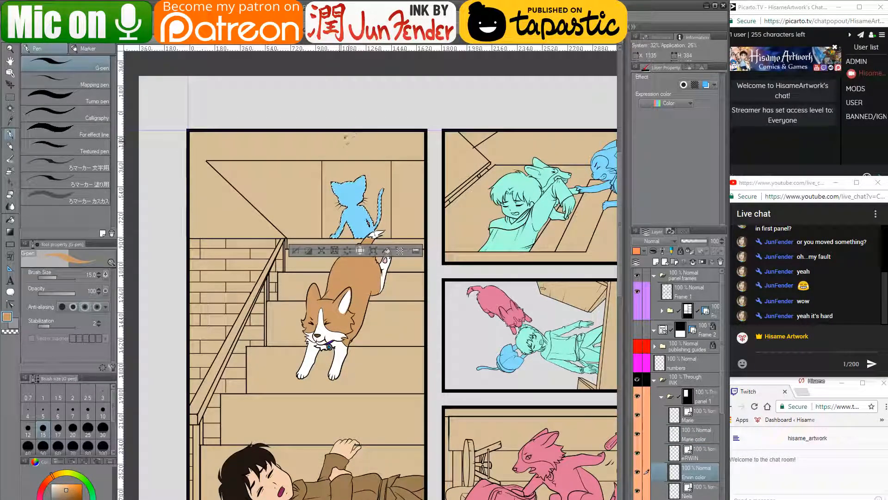
pyautogui.scroll(3, 343, 160)
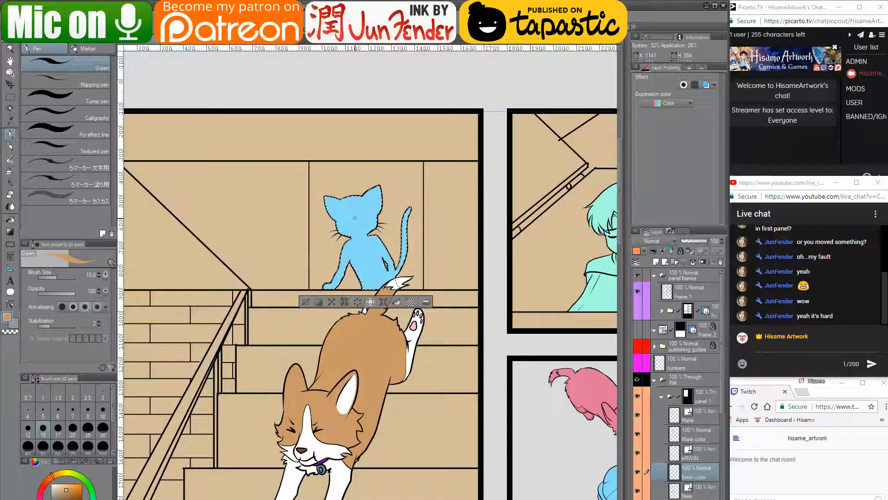
pyautogui.moveTo(427, 400); pyautogui.dragTo(440, 347)
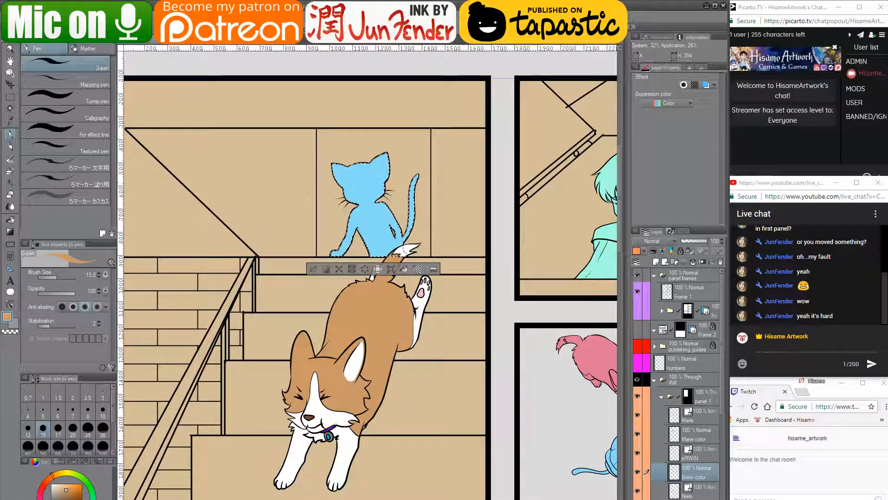
pyautogui.press('x')
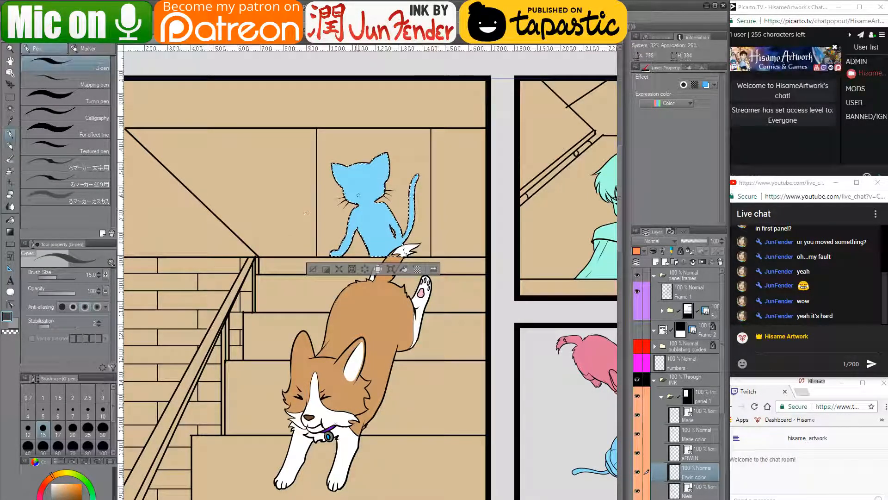
pyautogui.moveTo(364, 189)
pyautogui.mouseDown()
pyautogui.moveTo(380, 189)
pyautogui.moveTo(394, 141)
pyautogui.moveTo(325, 209)
pyautogui.moveTo(398, 181)
pyautogui.mouseUp()
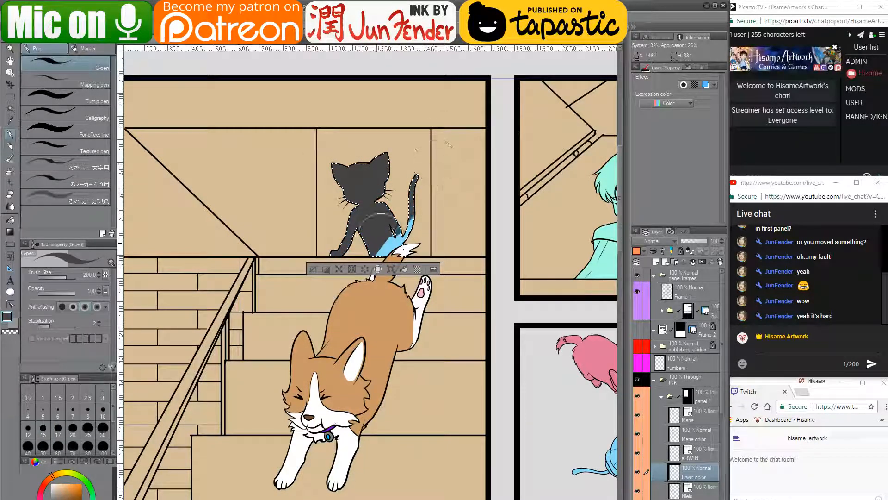
pyautogui.moveTo(384, 236)
pyautogui.mouseDown()
pyautogui.moveTo(403, 236)
pyautogui.moveTo(394, 255)
pyautogui.mouseUp()
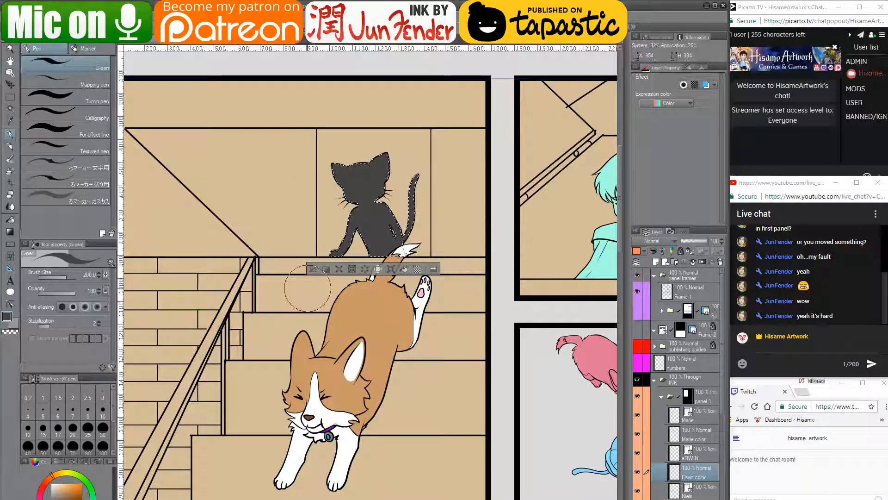
pyautogui.hotkey('ctrl', 'd')
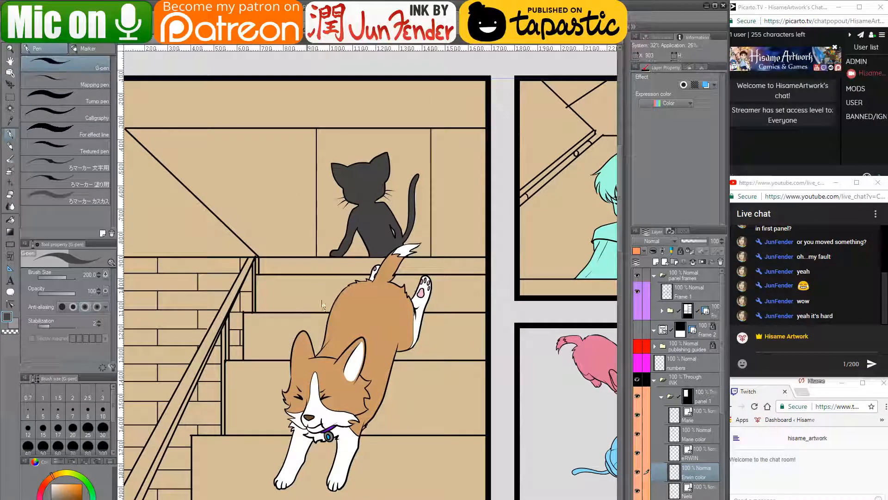
pyautogui.scroll(-1, 292, 301)
pyautogui.scroll(-3, 291, 301)
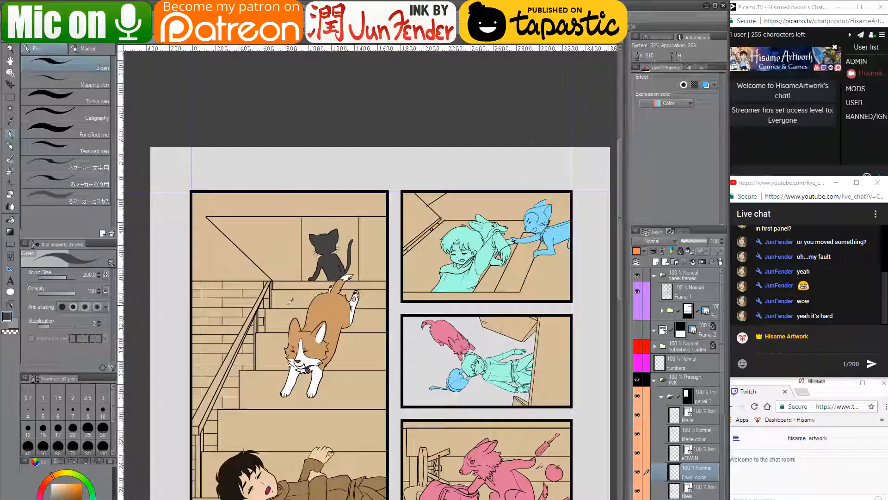
pyautogui.scroll(4, 342, 361)
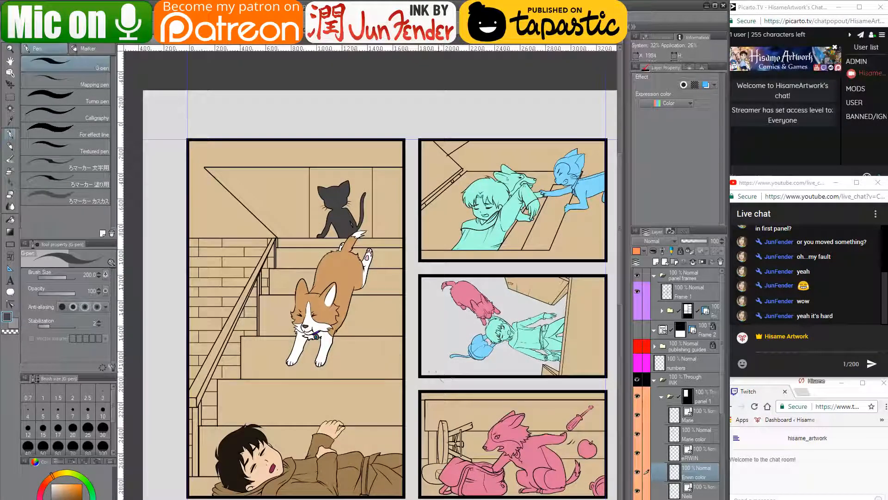
pyautogui.moveTo(432, 384)
pyautogui.mouseDown()
pyautogui.moveTo(411, 366)
pyautogui.moveTo(425, 352)
pyautogui.mouseUp()
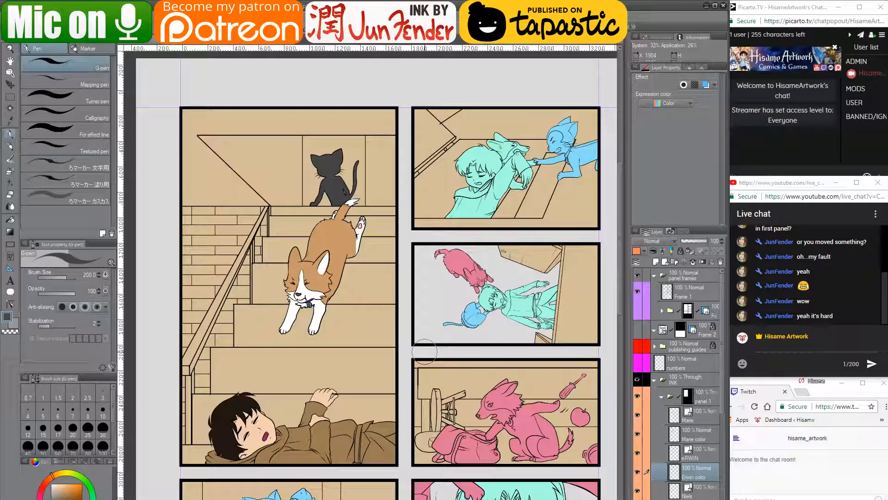
pyautogui.click(687, 437)
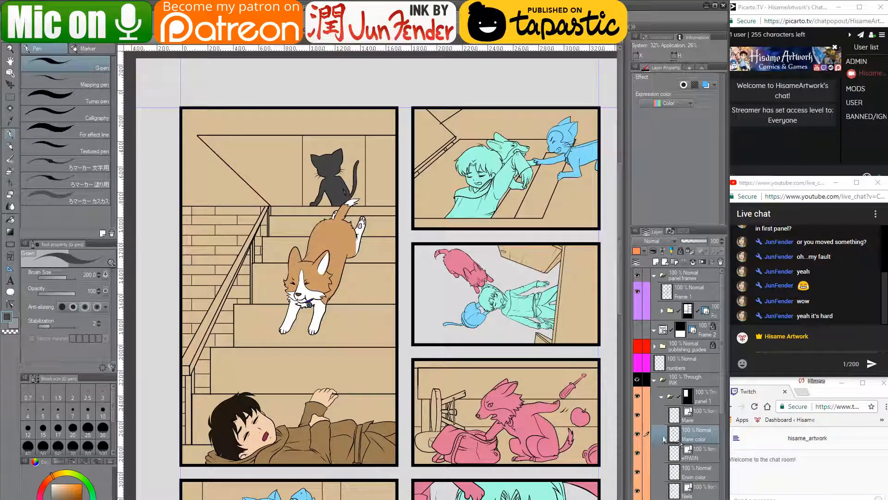
pyautogui.moveTo(584, 423); pyautogui.dragTo(569, 434)
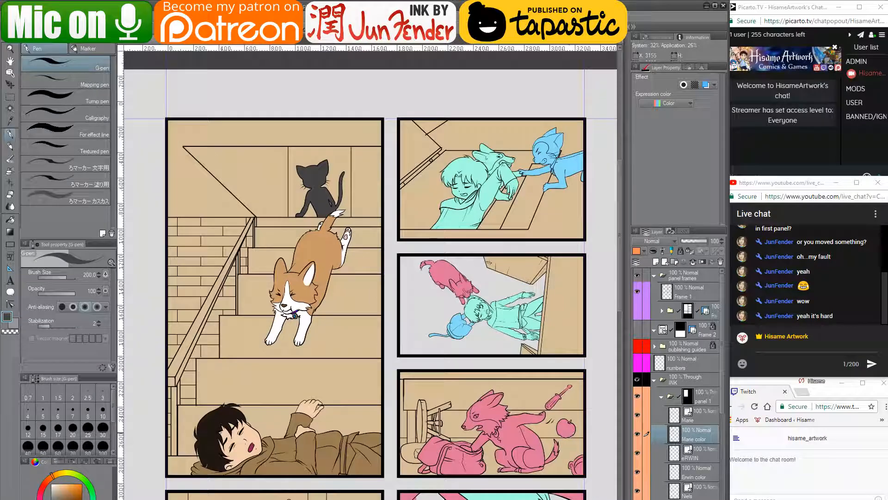
pyautogui.keyDown('ctrl'); pyautogui.click(676, 438); pyautogui.keyUp('ctrl')
pyautogui.hotkey('ctrl', 'd')
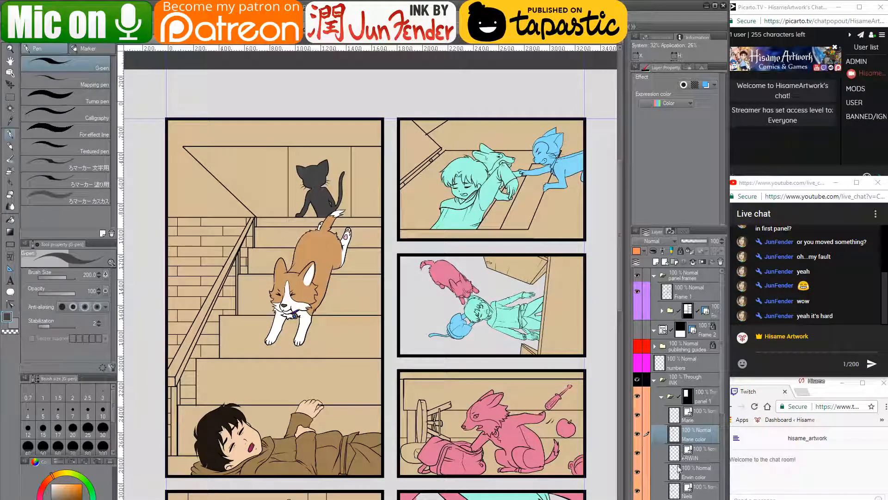
# - Collapse the panel 1 folder, expand panel 2, and rename Layer 4 as "erwin color"
pyautogui.scroll(-1, 679, 470)
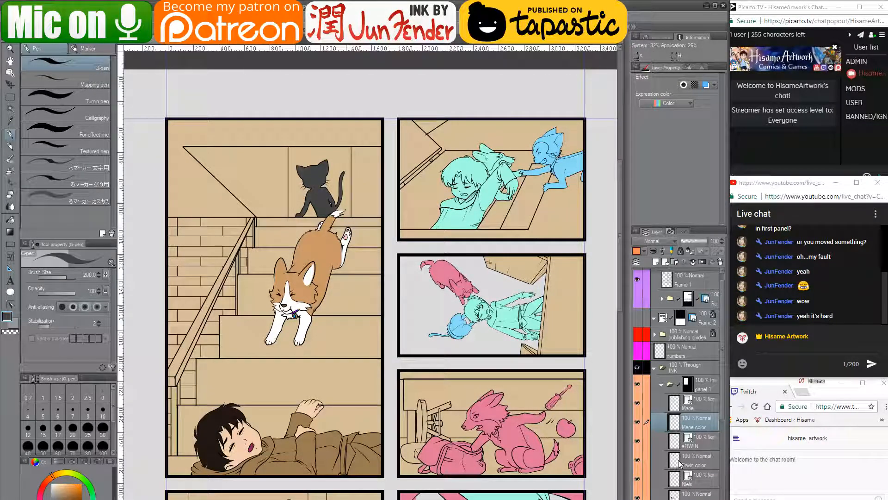
pyautogui.click(663, 384)
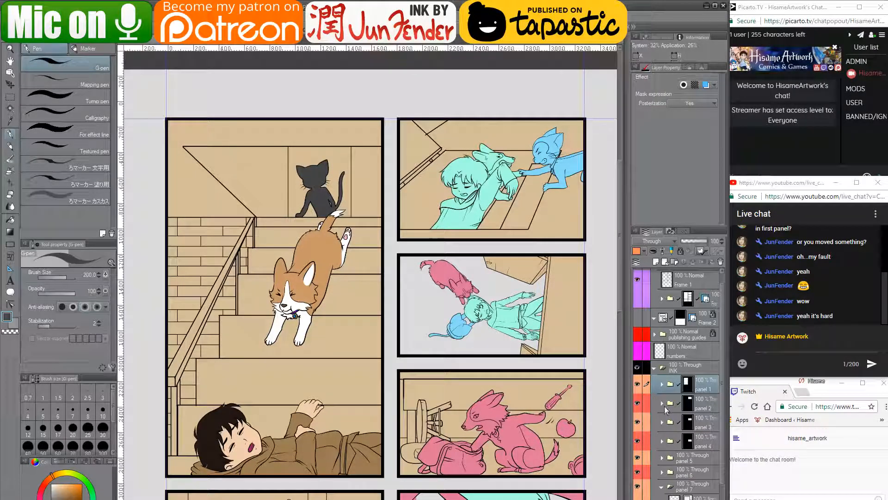
pyautogui.click(666, 407)
pyautogui.click(663, 404)
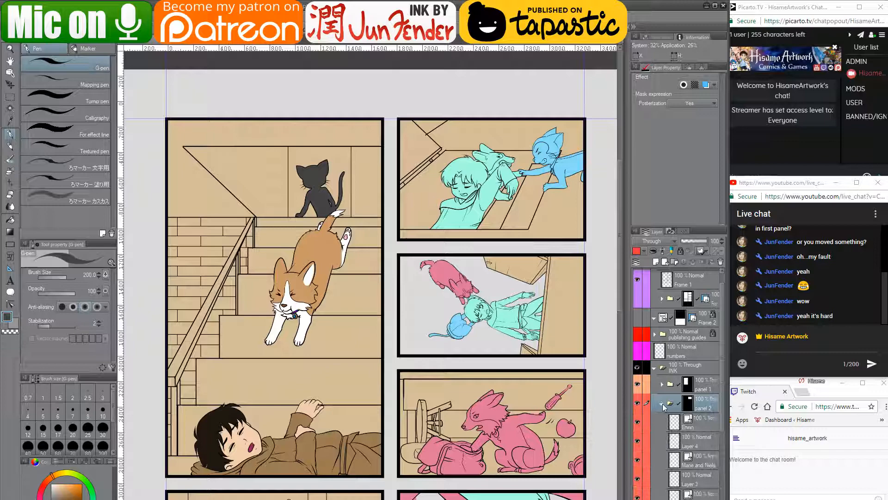
pyautogui.click(676, 461)
pyautogui.click(649, 444)
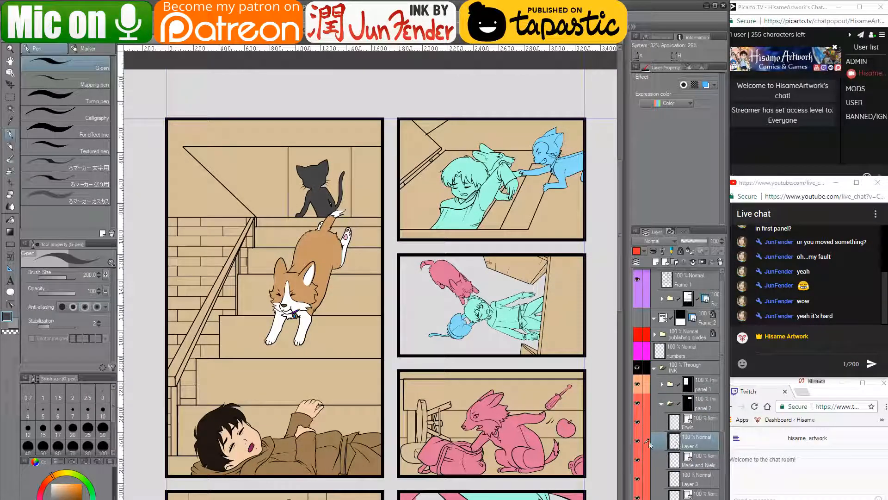
pyautogui.doubleClick(686, 445)
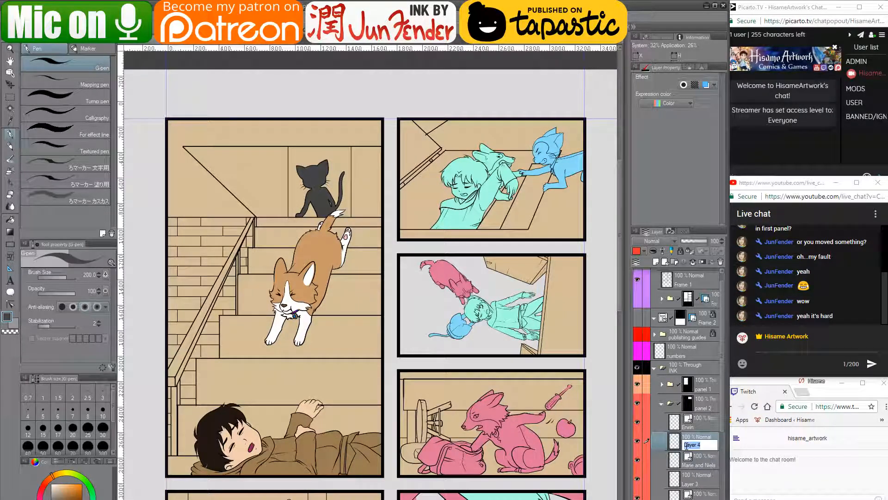
pyautogui.write('erwin solid')
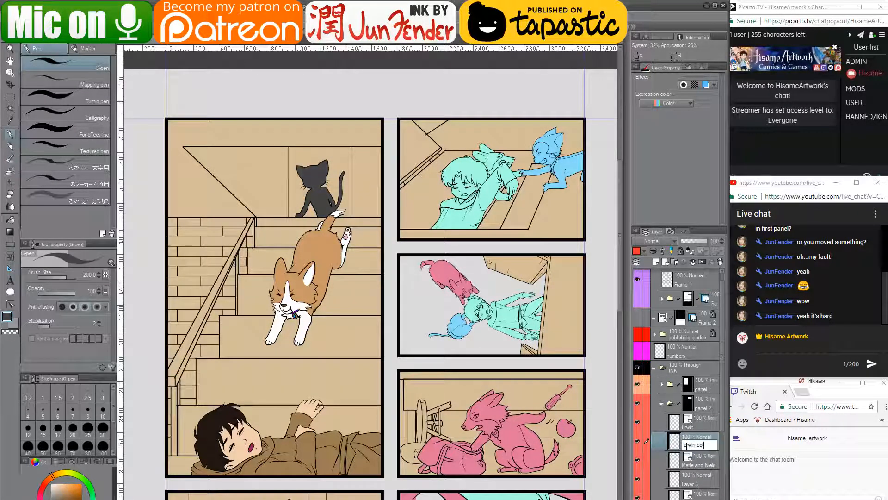
pyautogui.press('Return')
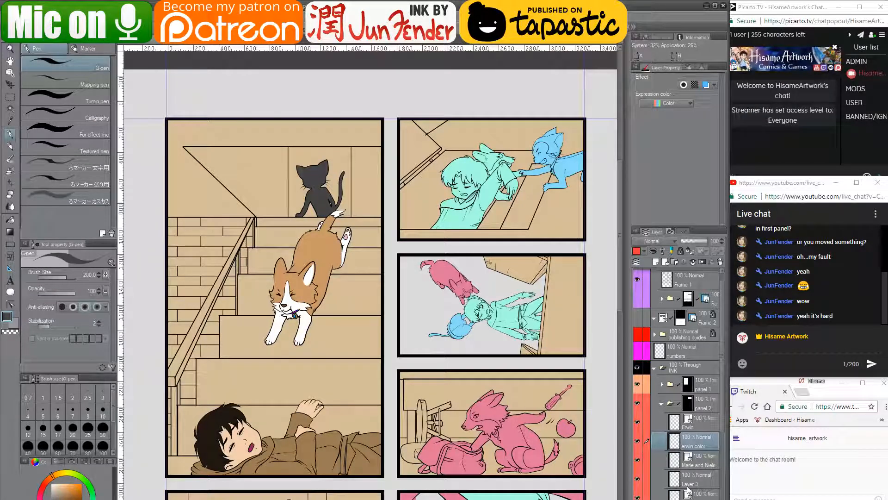
# - Rename Layer 3 in the panel 2 folder as "marie color"
pyautogui.doubleClick(688, 484)
pyautogui.write('mar')
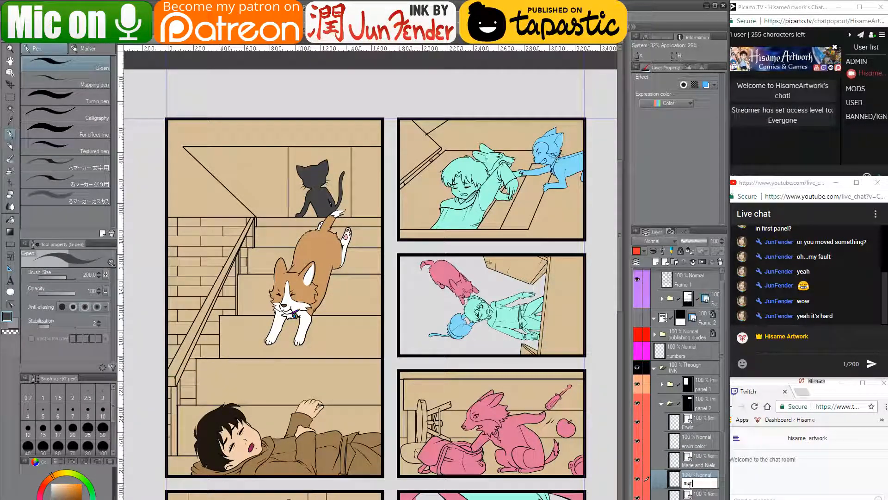
pyautogui.write('ie color')
pyautogui.press('Return')
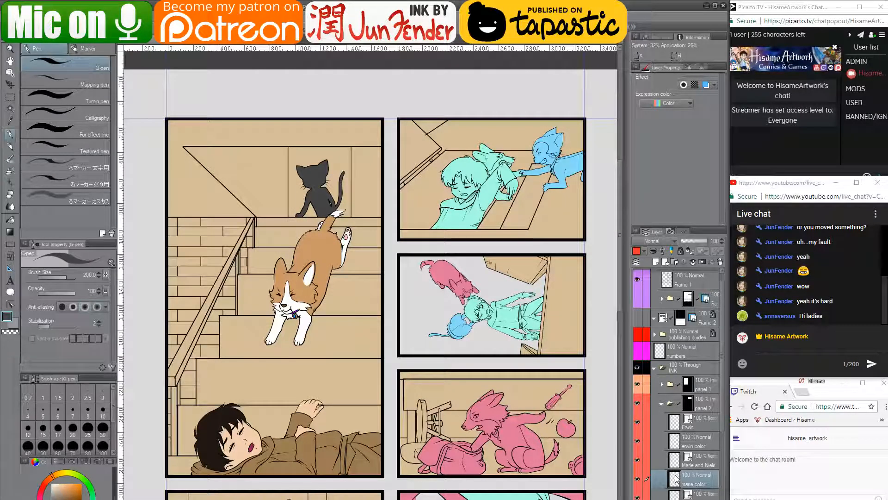
# - Select the painted area of the marie color layer and cover panel 2's boy and dog with brown sampled from panel 1, at brush size 600
pyautogui.keyDown('ctrl'); pyautogui.click(677, 479); pyautogui.keyUp('ctrl')
pyautogui.moveTo(521, 184); pyautogui.dragTo(503, 248)
pyautogui.scroll(4, 505, 250)
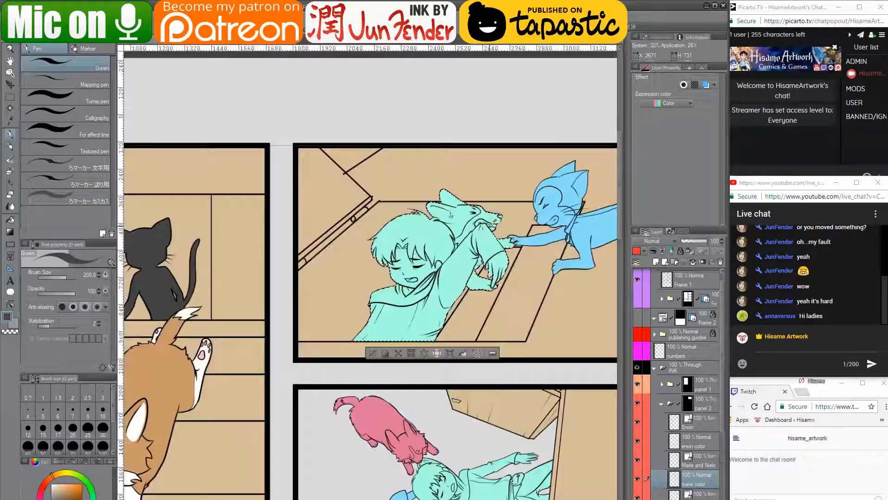
pyautogui.scroll(-3, 481, 259)
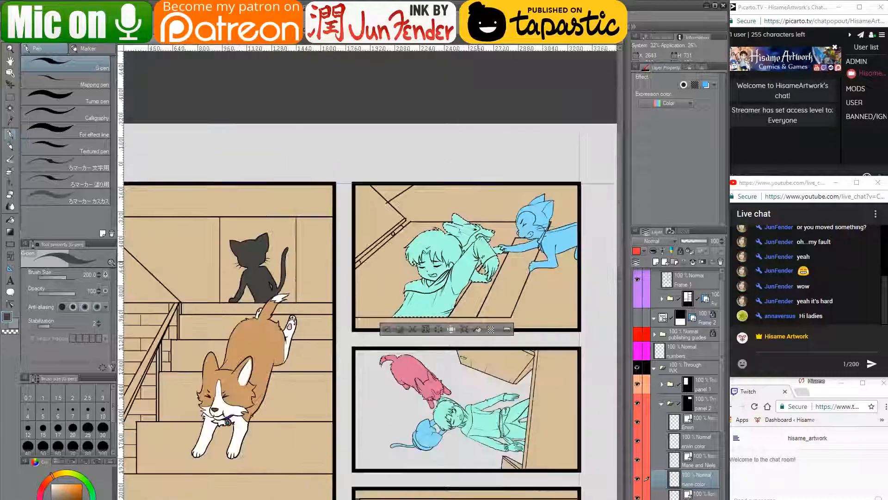
pyautogui.moveTo(449, 379); pyautogui.dragTo(447, 271)
pyautogui.keyDown('alt'); pyautogui.click(259, 232); pyautogui.keyUp('alt')
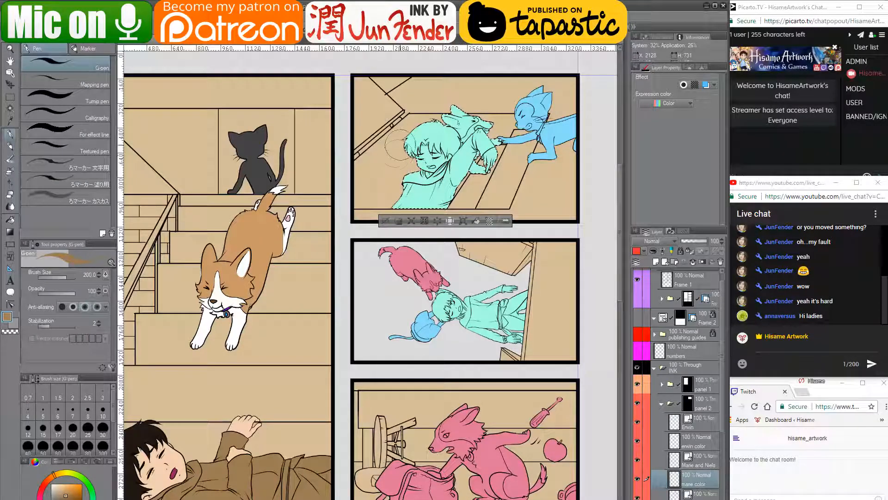
pyautogui.press(']')
pyautogui.press(']')
pyautogui.press(']')
pyautogui.press(']')
pyautogui.press(']')
pyautogui.moveTo(437, 121)
pyautogui.mouseDown()
pyautogui.moveTo(412, 192)
pyautogui.moveTo(507, 136)
pyautogui.mouseUp()
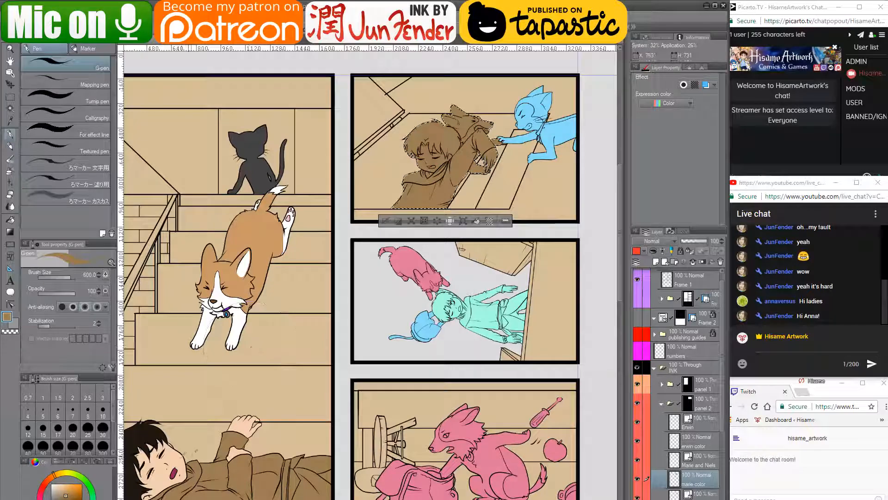
# - Fill the face and hand of panel 2's boy with the skin tone sampled from the boy in panel 1
pyautogui.keyDown('alt'); pyautogui.click(178, 456); pyautogui.keyUp('alt')
pyautogui.moveTo(449, 240); pyautogui.dragTo(426, 298)
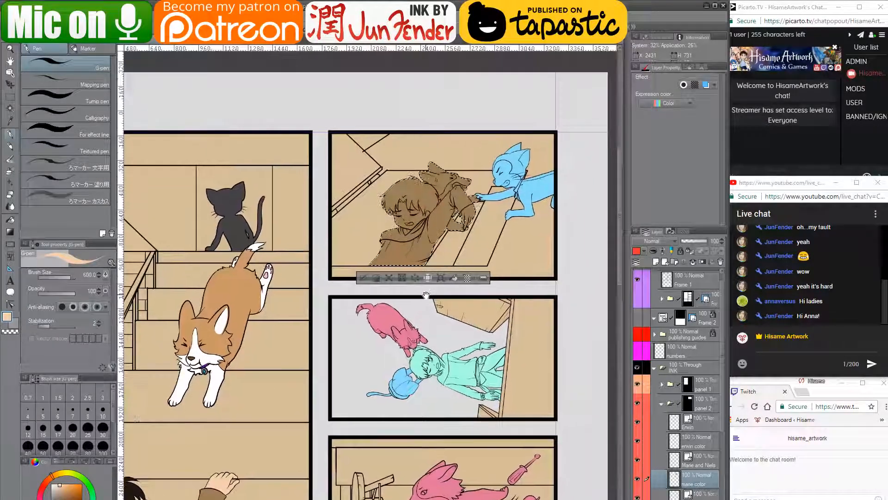
pyautogui.click(10, 220)
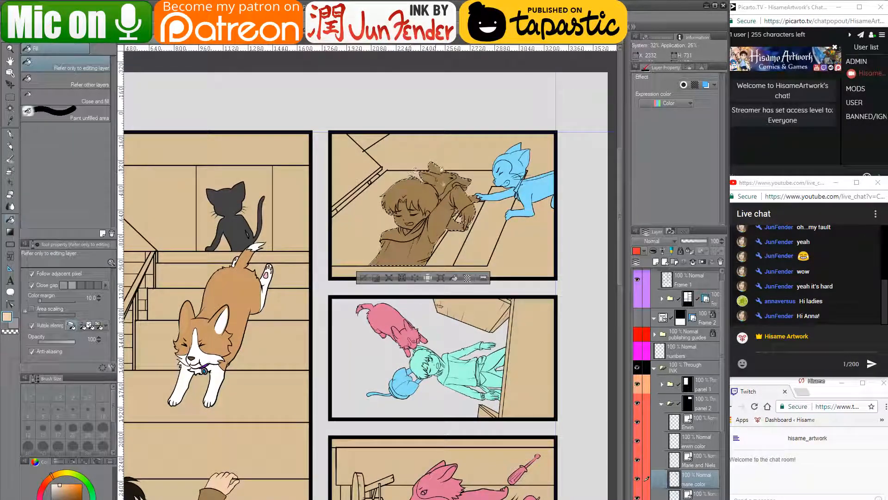
pyautogui.click(422, 216)
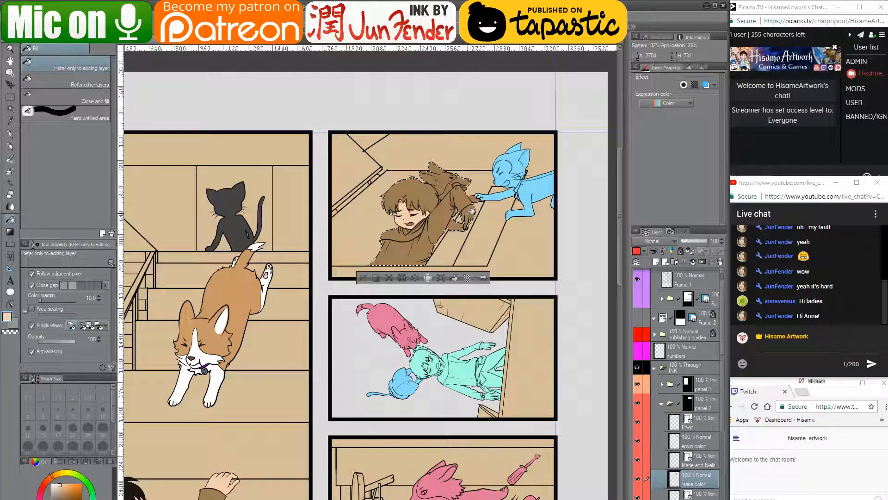
# - Fill the boy's open mouth in panel 2 with magenta and its small inner area with light pink sampled from the corgi's paw pad
pyautogui.click(411, 227)
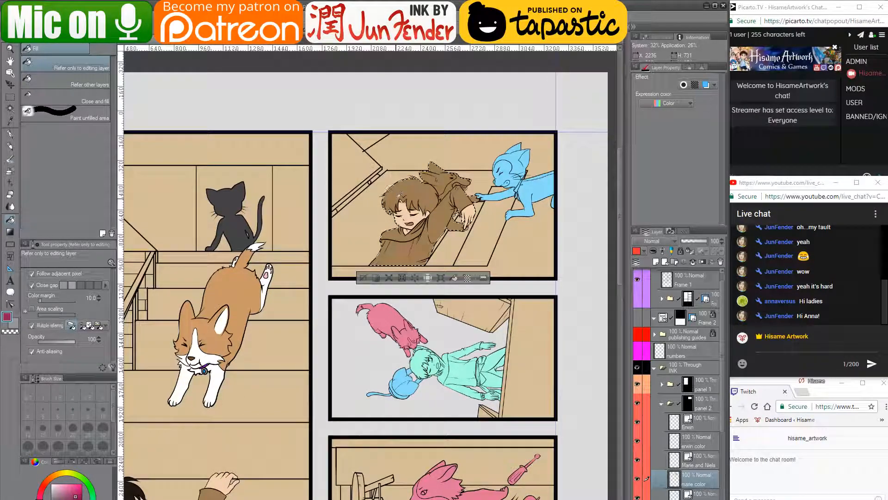
pyautogui.scroll(1, 395, 197)
pyautogui.scroll(2, 400, 195)
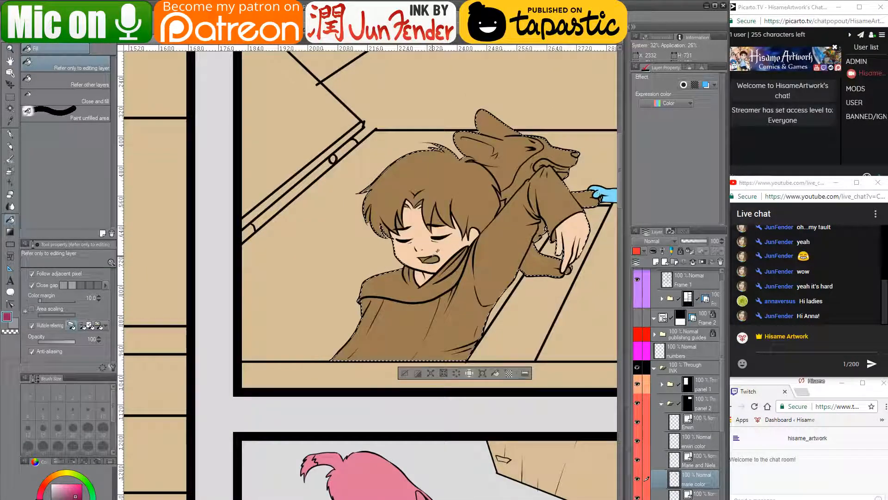
pyautogui.scroll(-3, 437, 255)
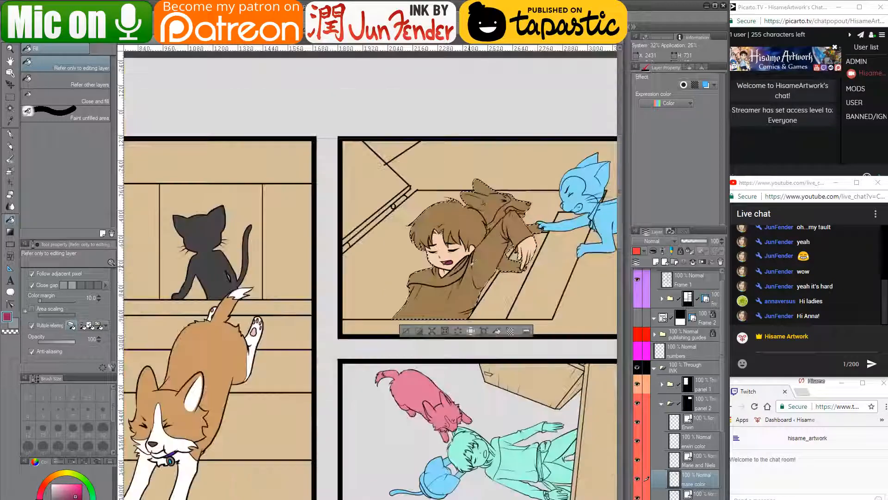
pyautogui.scroll(3, 309, 318)
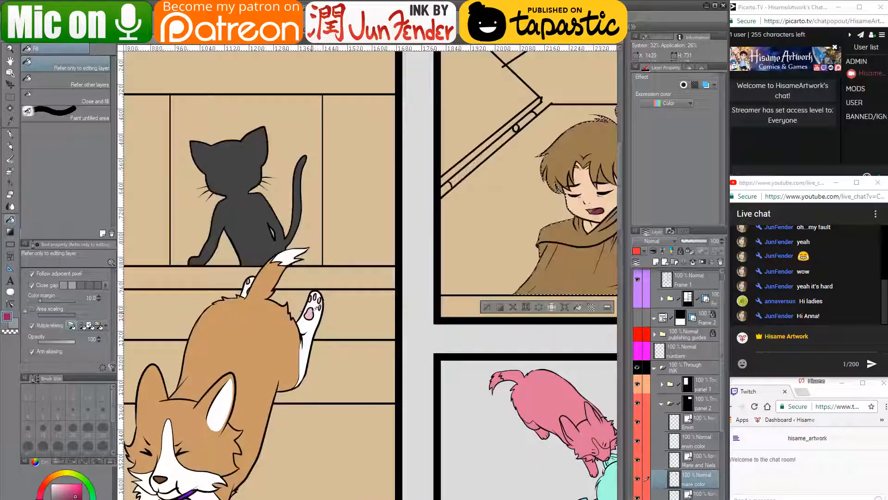
pyautogui.keyDown('alt'); pyautogui.click(312, 313); pyautogui.keyUp('alt')
pyautogui.moveTo(510, 254); pyautogui.dragTo(338, 345)
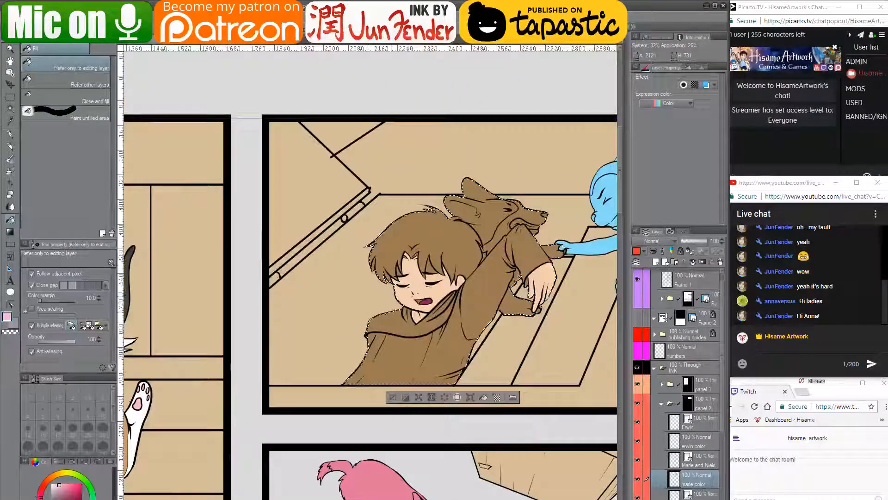
pyautogui.scroll(4, 434, 291)
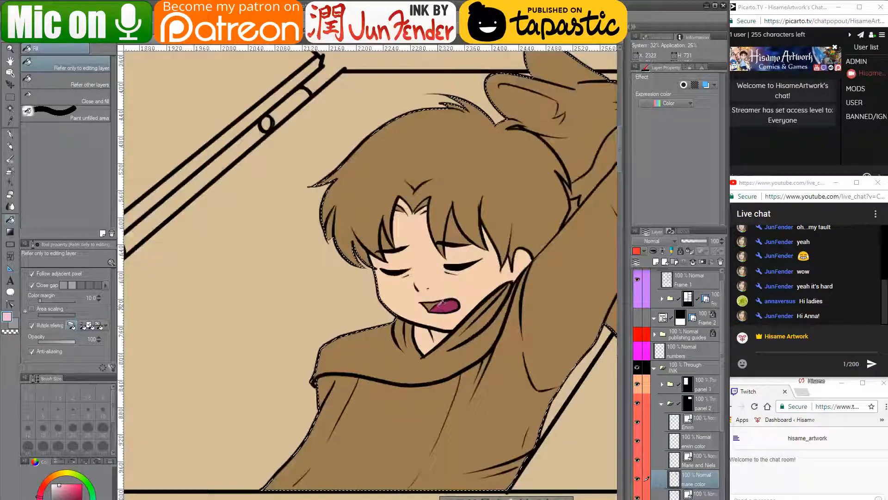
pyautogui.click(431, 304)
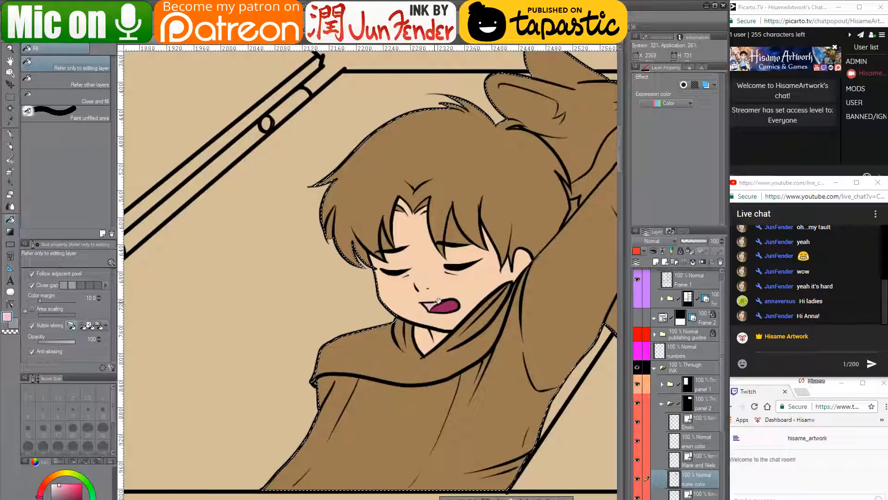
pyautogui.scroll(-2, 435, 302)
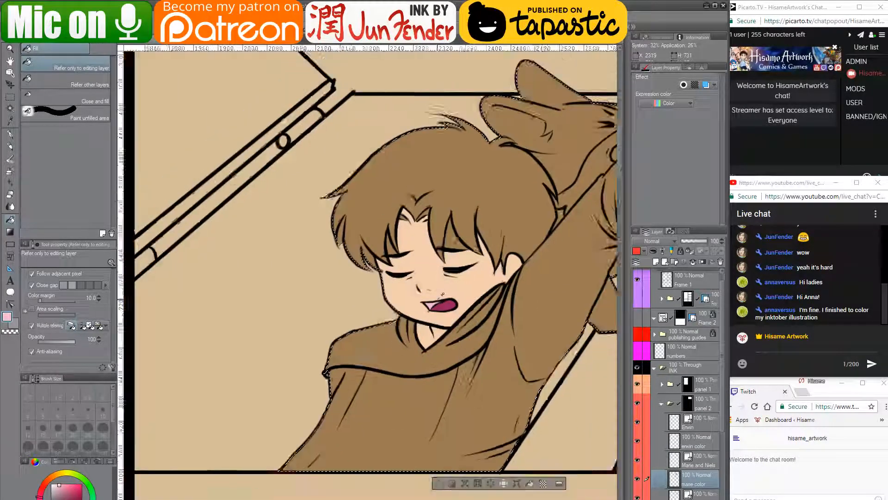
# - Fill the hair of panel 2's boy with the near-black sampled from the boy's hair in panel 1
pyautogui.scroll(-4, 441, 296)
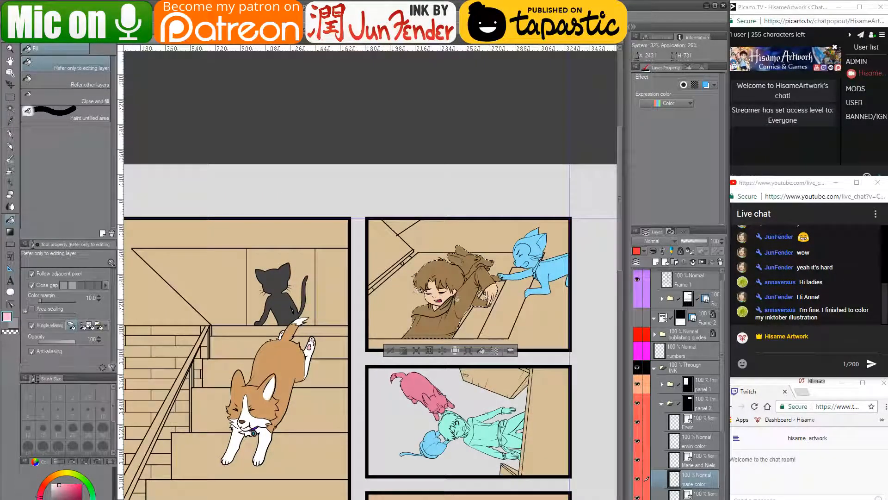
pyautogui.moveTo(301, 423); pyautogui.dragTo(311, 331)
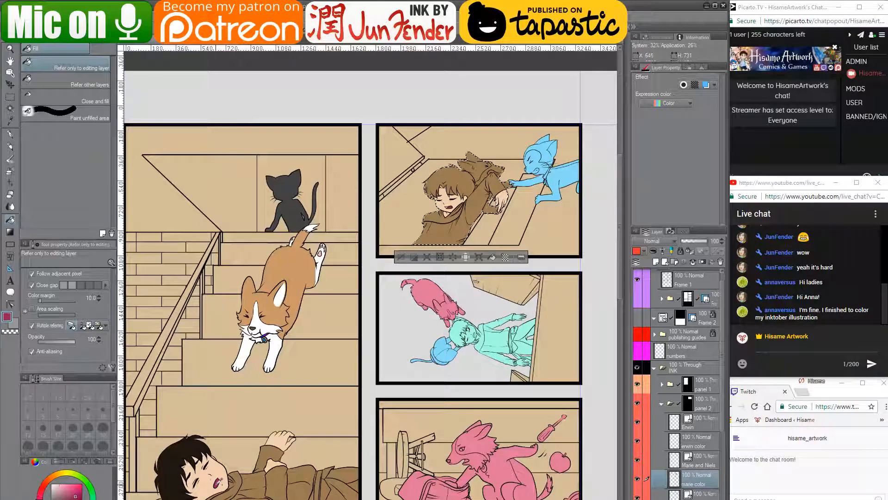
pyautogui.scroll(3, 434, 206)
pyautogui.scroll(-4, 434, 206)
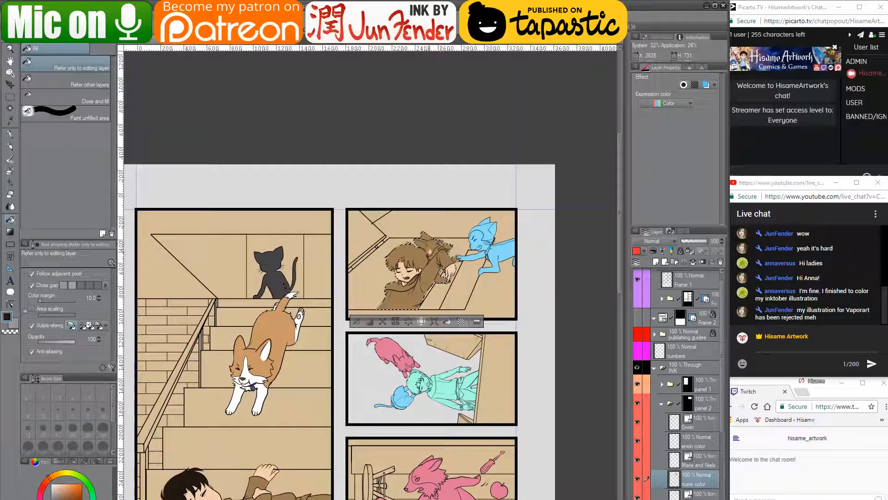
pyautogui.click(412, 246)
pyautogui.click(421, 248)
pyautogui.scroll(1, 421, 249)
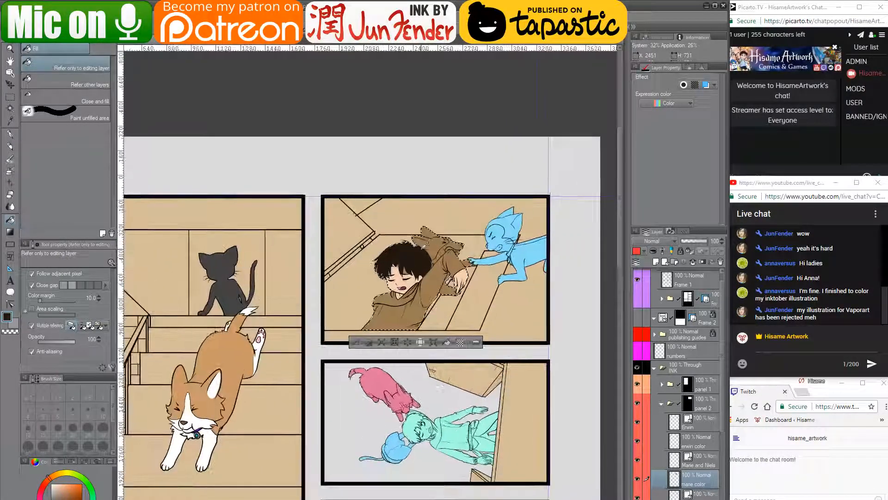
pyautogui.scroll(3, 420, 248)
pyautogui.scroll(2, 372, 273)
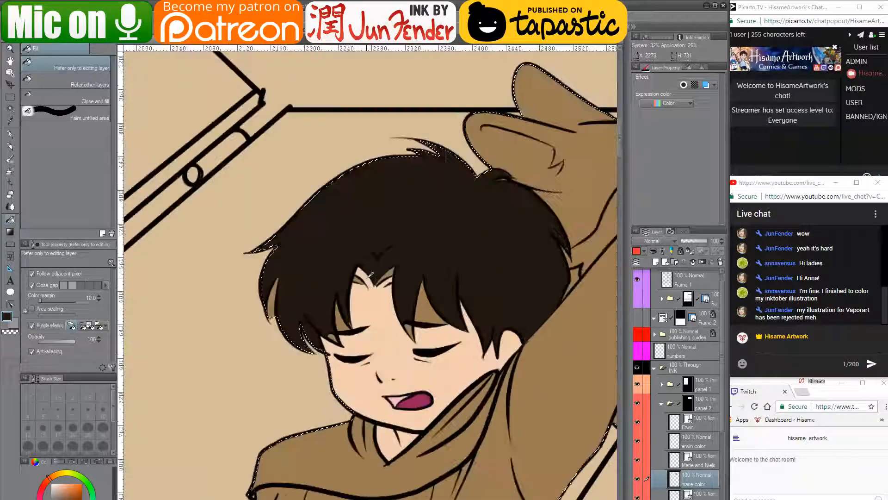
pyautogui.keyDown('alt'); pyautogui.click(347, 324); pyautogui.keyUp('alt')
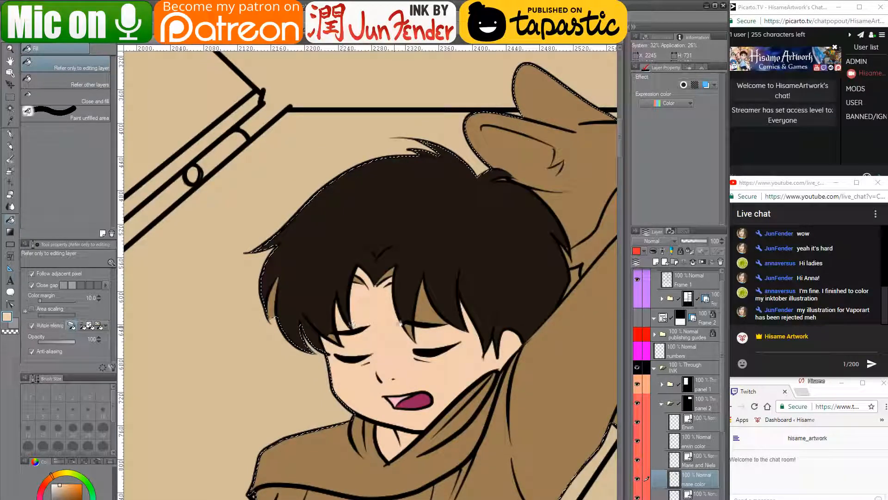
pyautogui.moveTo(432, 284); pyautogui.dragTo(397, 335)
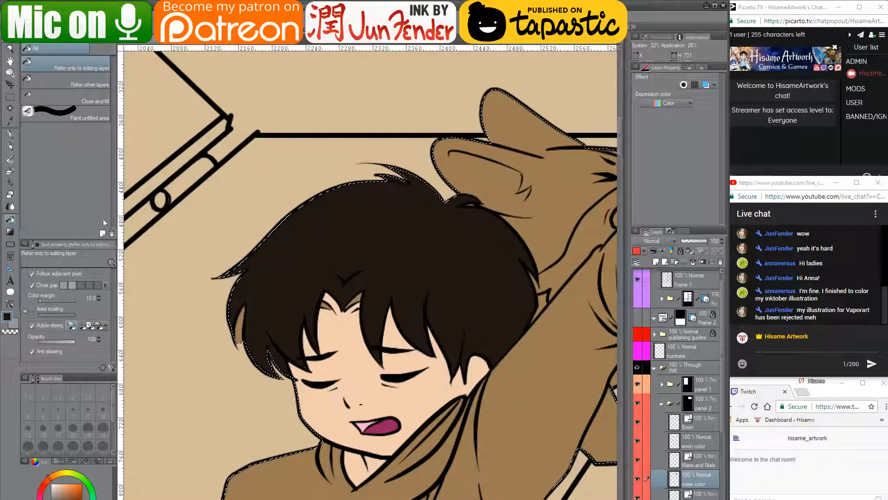
# - Clear the selection and erase the leftover brown between the boy's outer hair strands with the Vector eraser at size 7
pyautogui.click(10, 194)
pyautogui.hotkey('ctrl', 'd')
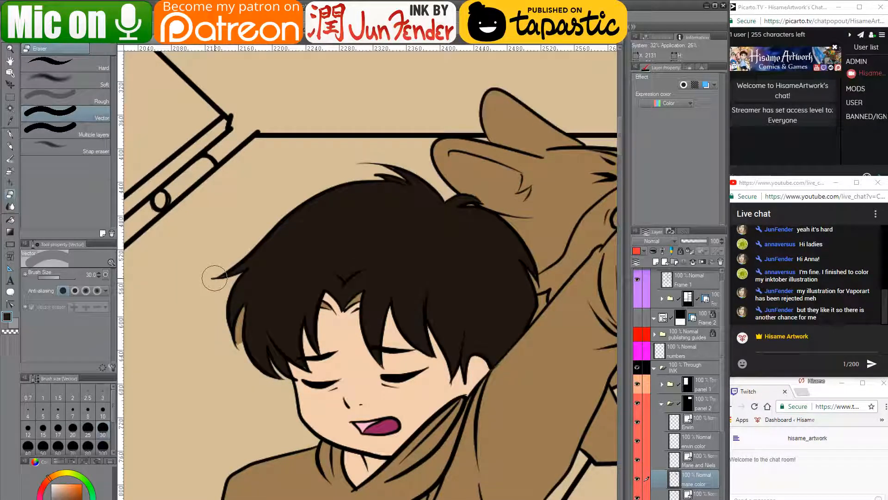
pyautogui.scroll(1, 229, 319)
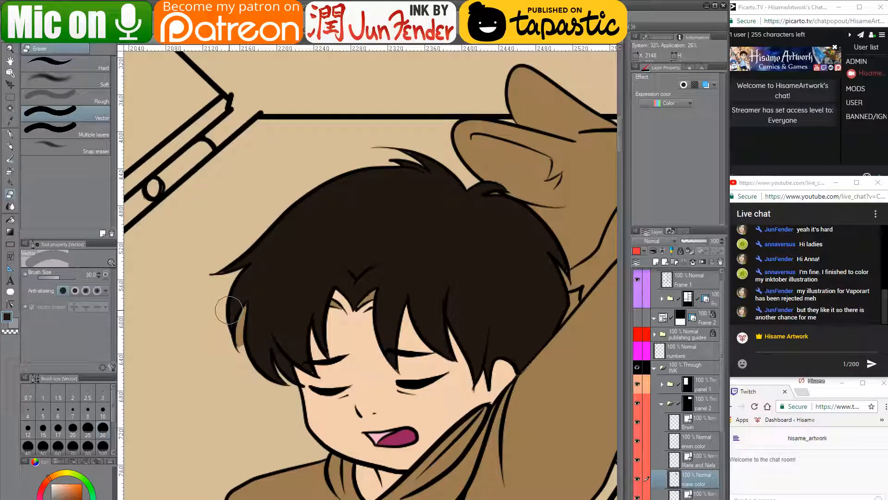
pyautogui.scroll(2, 232, 316)
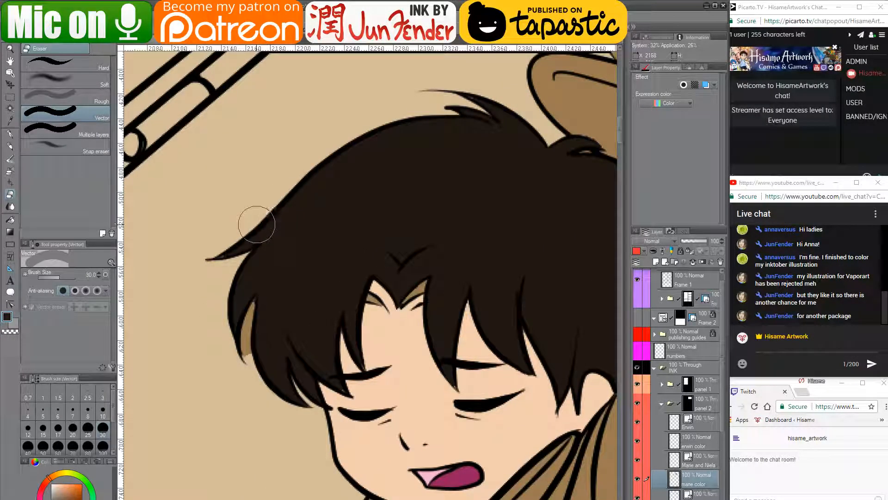
pyautogui.press('[')
pyautogui.press('[')
pyautogui.press('[')
pyautogui.press('[')
pyautogui.press('[')
pyautogui.press('[')
pyautogui.press('[')
pyautogui.press('[')
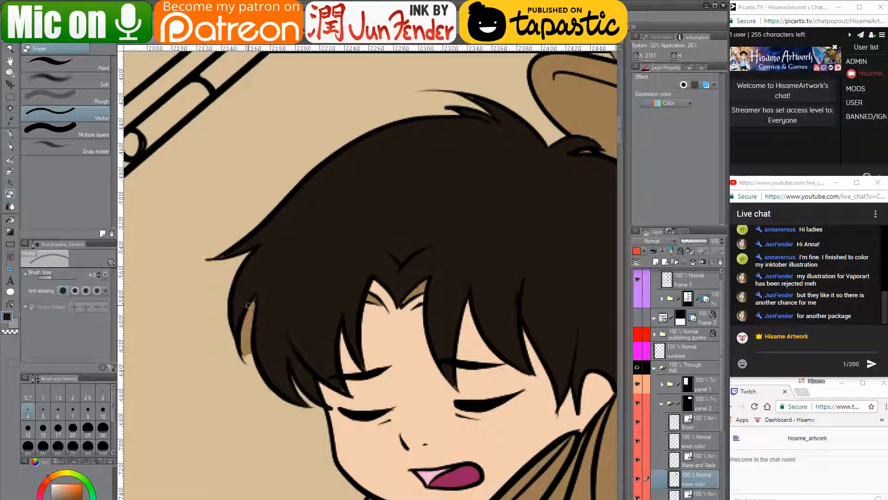
pyautogui.moveTo(255, 298)
pyautogui.mouseDown()
pyautogui.moveTo(246, 366)
pyautogui.moveTo(255, 296)
pyautogui.moveTo(253, 359)
pyautogui.mouseUp()
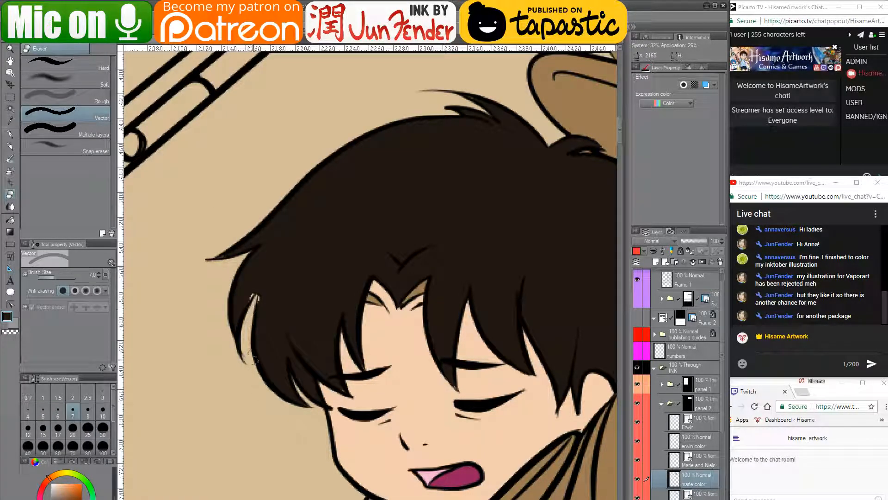
# - Touch up the hair edges and paint over the brown patches between the boy's bangs in near-black with a size 10 G-pen
pyautogui.click(10, 134)
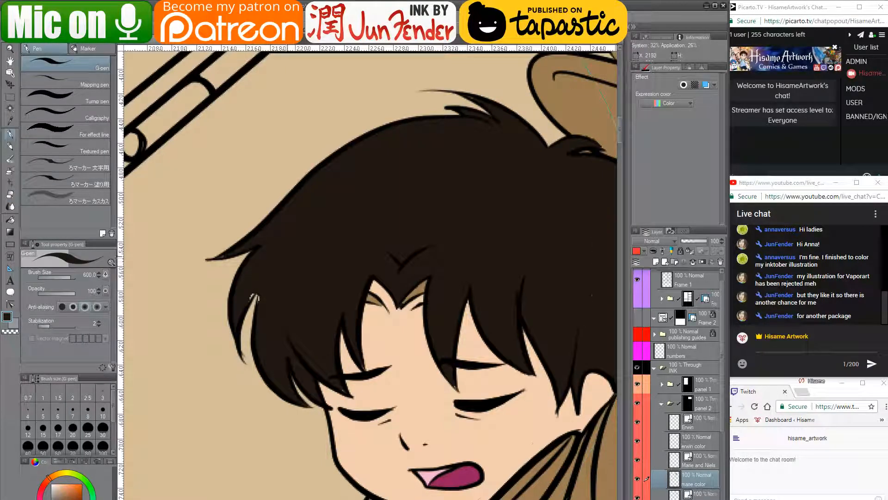
pyautogui.click(103, 409)
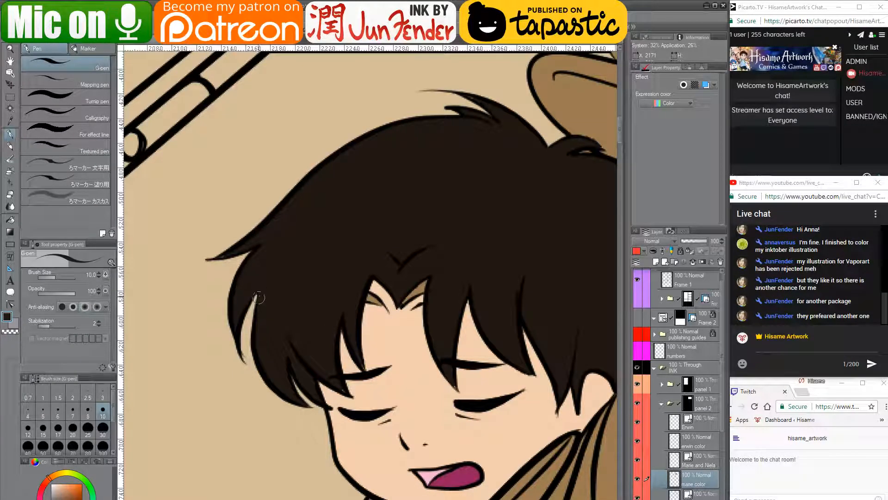
pyautogui.moveTo(224, 254); pyautogui.dragTo(221, 257)
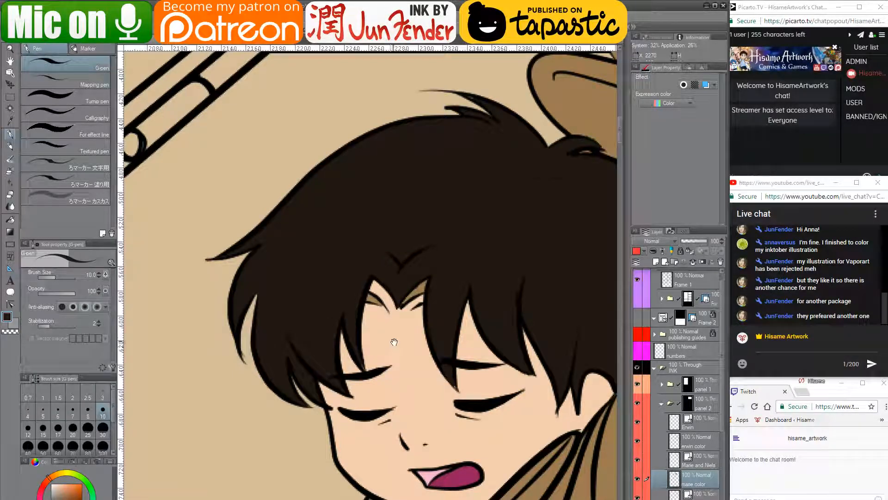
pyautogui.moveTo(393, 346); pyautogui.dragTo(353, 368)
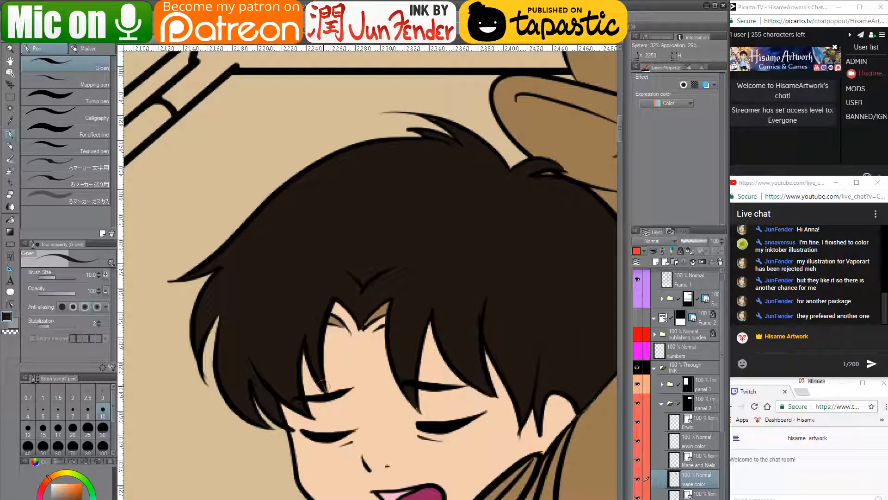
pyautogui.moveTo(327, 394); pyautogui.dragTo(324, 387)
pyautogui.moveTo(528, 373)
pyautogui.mouseDown()
pyautogui.moveTo(490, 369)
pyautogui.moveTo(497, 376)
pyautogui.mouseUp()
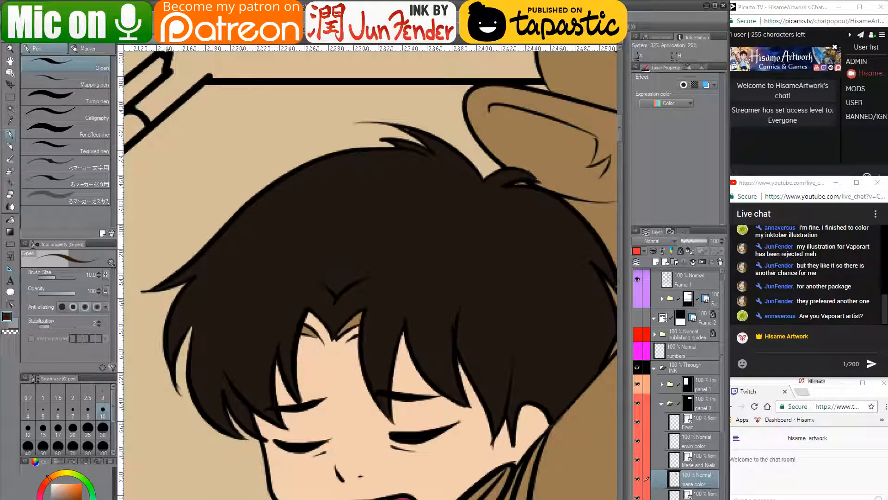
pyautogui.moveTo(298, 332)
pyautogui.mouseDown()
pyautogui.moveTo(330, 344)
pyautogui.moveTo(317, 322)
pyautogui.moveTo(338, 345)
pyautogui.moveTo(307, 322)
pyautogui.moveTo(333, 342)
pyautogui.moveTo(361, 317)
pyautogui.moveTo(337, 333)
pyautogui.moveTo(345, 346)
pyautogui.mouseUp()
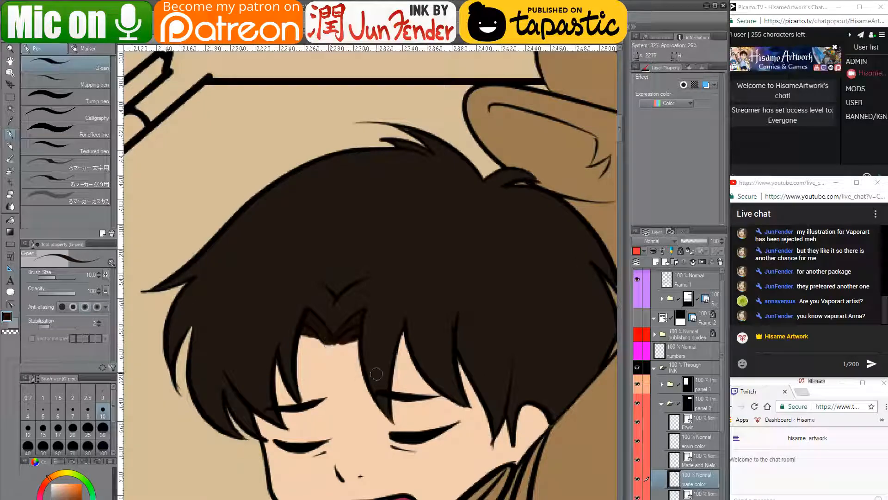
# - Fill the fur of the dog behind the boy in panel 2 with orange-brown sampled from the corgi in panel 1
pyautogui.scroll(-5, 336, 300)
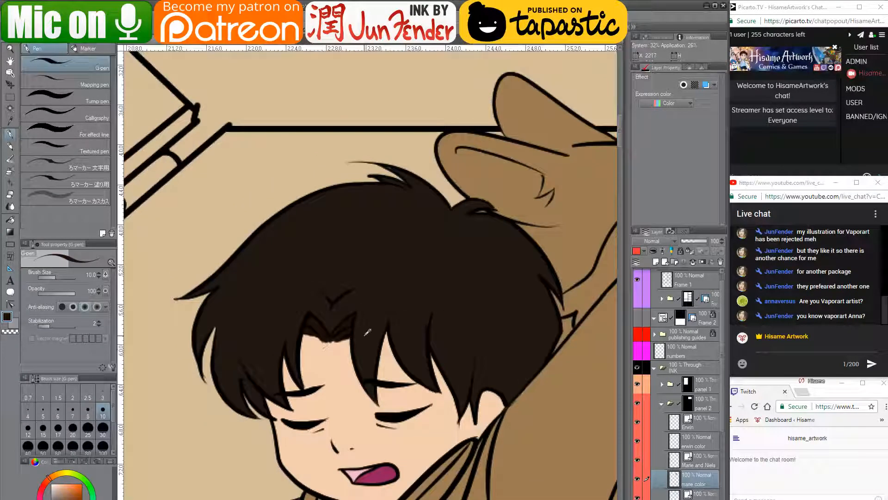
pyautogui.scroll(-4, 368, 330)
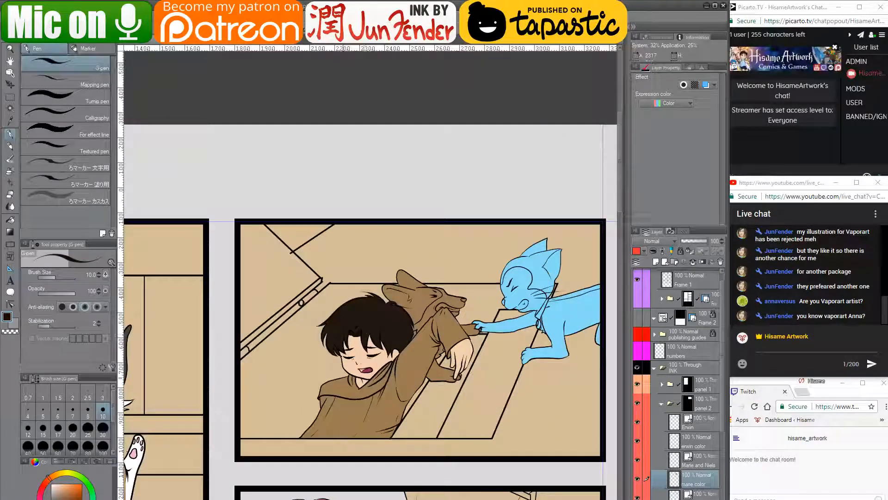
pyautogui.moveTo(382, 409); pyautogui.dragTo(511, 324)
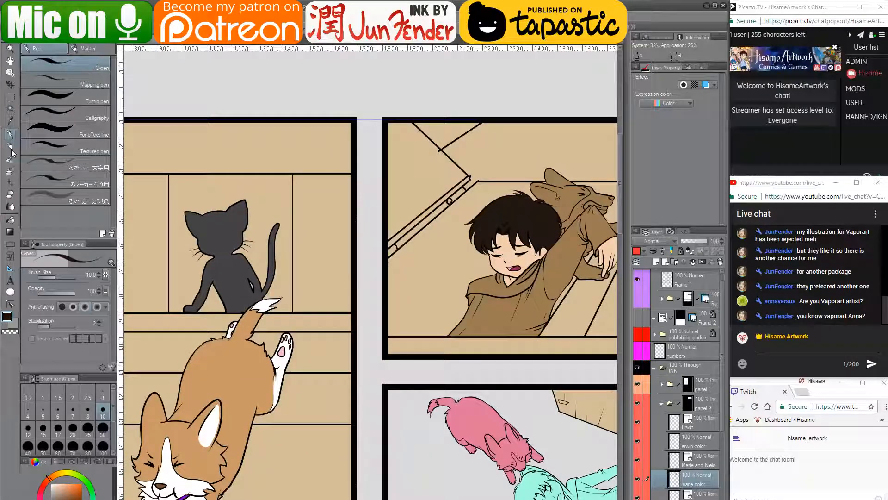
pyautogui.click(10, 220)
pyautogui.keyDown('alt'); pyautogui.click(232, 364); pyautogui.keyUp('alt')
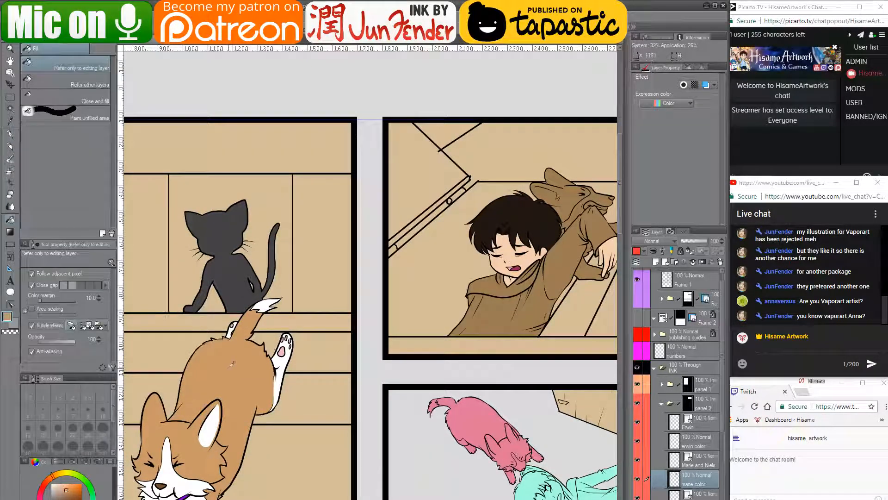
pyautogui.moveTo(365, 278); pyautogui.dragTo(248, 306)
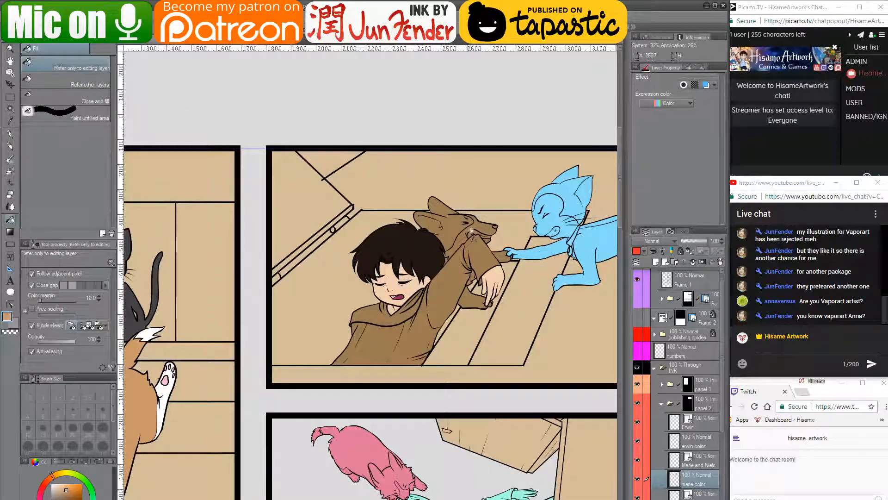
pyautogui.moveTo(335, 333); pyautogui.dragTo(482, 276)
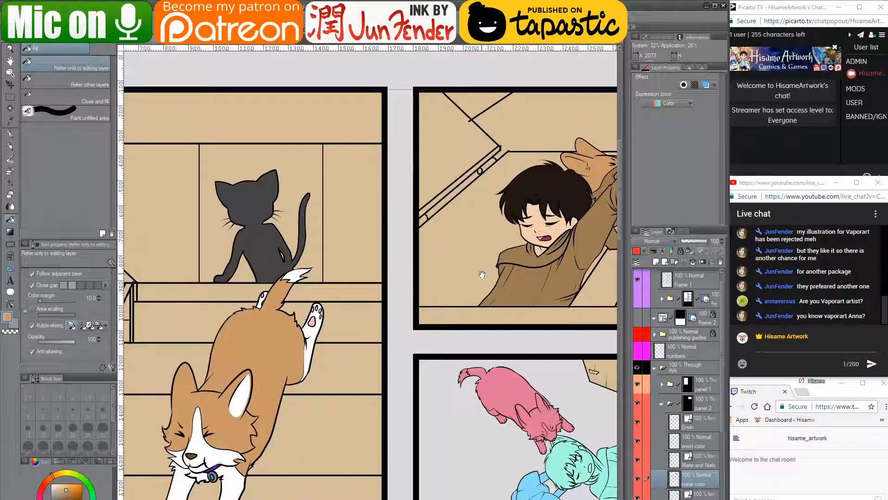
# - Fill the muzzle, chest and paws of panel 2's corgi with white sampled from the corgi in panel 1
pyautogui.keyDown('alt'); pyautogui.click(317, 333); pyautogui.keyUp('alt')
pyautogui.moveTo(468, 327); pyautogui.dragTo(340, 370)
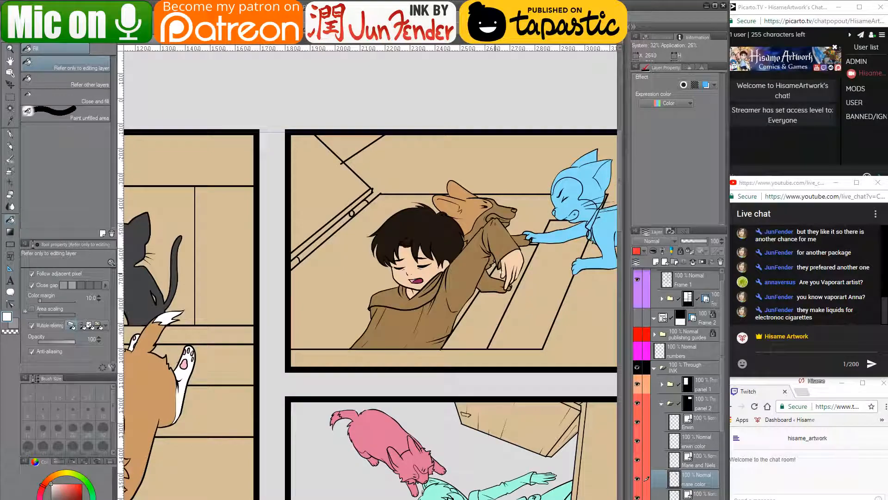
pyautogui.click(495, 283)
pyautogui.click(493, 261)
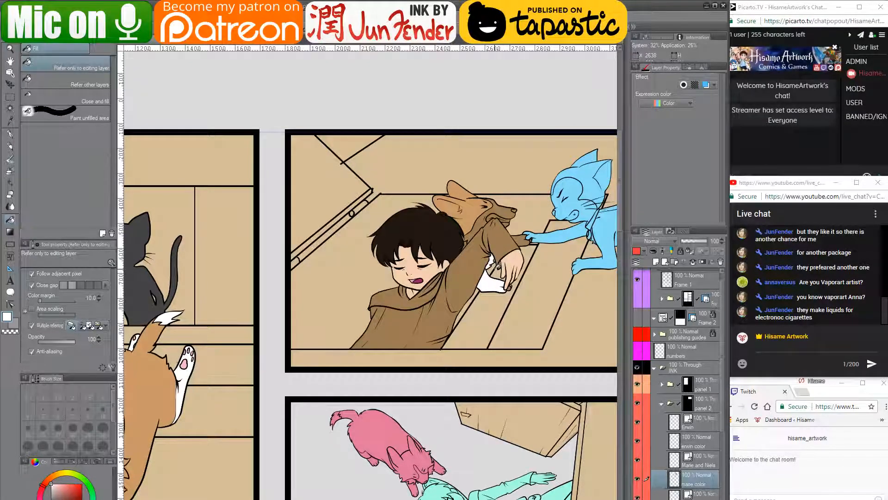
pyautogui.scroll(5, 492, 265)
pyautogui.click(468, 174)
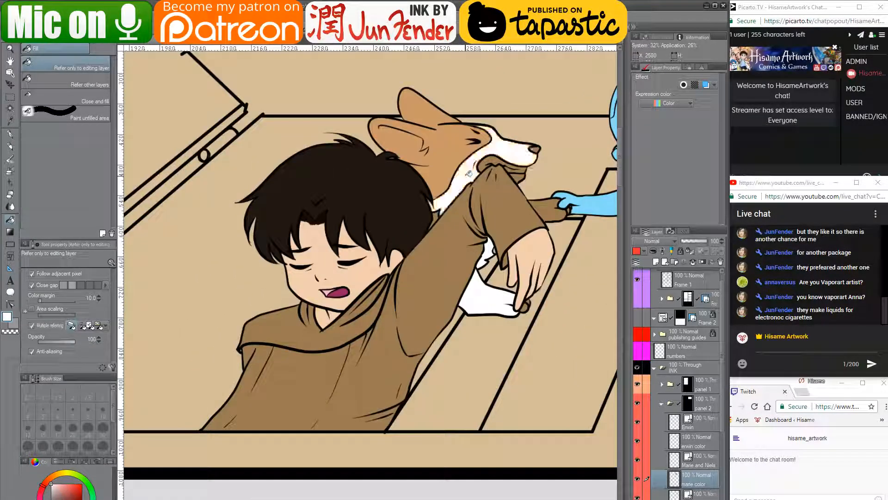
pyautogui.click(558, 210)
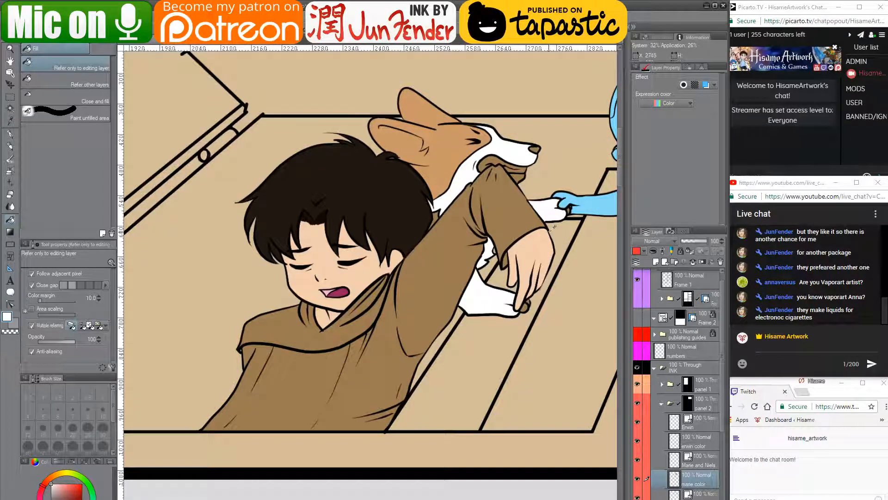
pyautogui.scroll(2, 551, 229)
pyautogui.moveTo(520, 325); pyautogui.dragTo(464, 436)
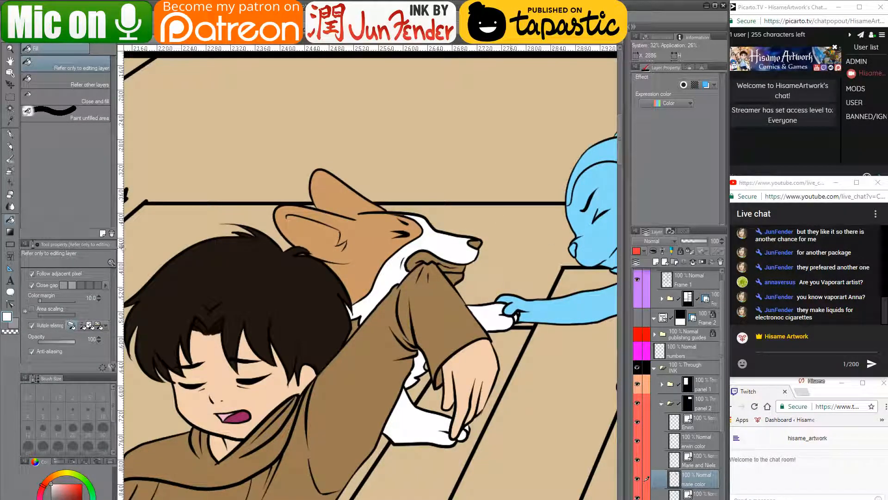
# - Check the corgi on the other comic page, then patch panel 2's corgi with sampled orange-brown at the neck and white in the mouth
pyautogui.scroll(-2, 339, 312)
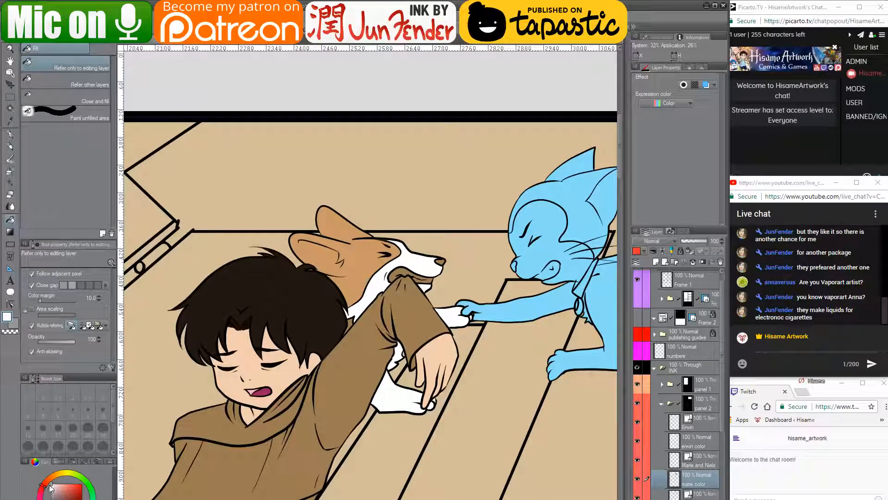
pyautogui.click(187, 44)
pyautogui.scroll(-2, 390, 325)
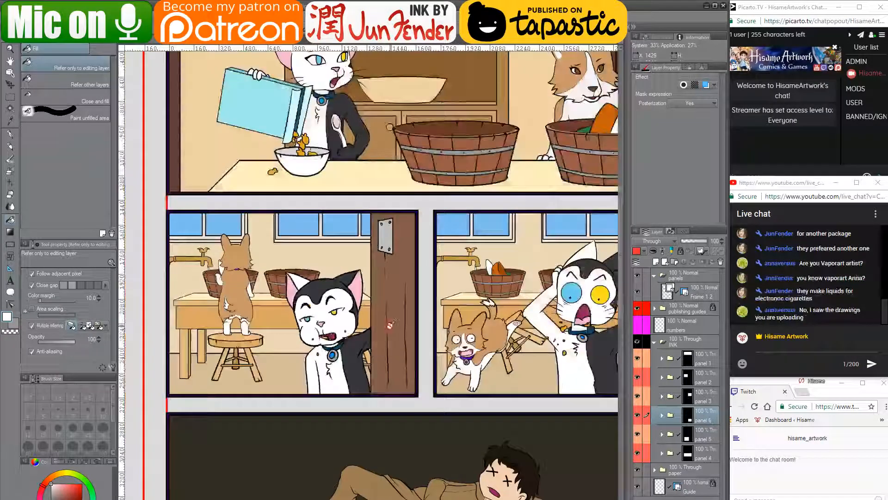
pyautogui.moveTo(422, 387); pyautogui.dragTo(389, 428)
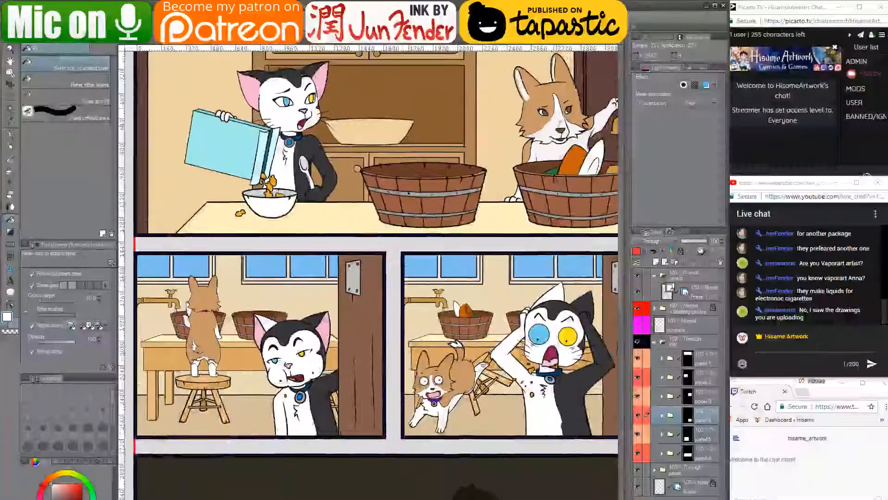
pyautogui.click(148, 45)
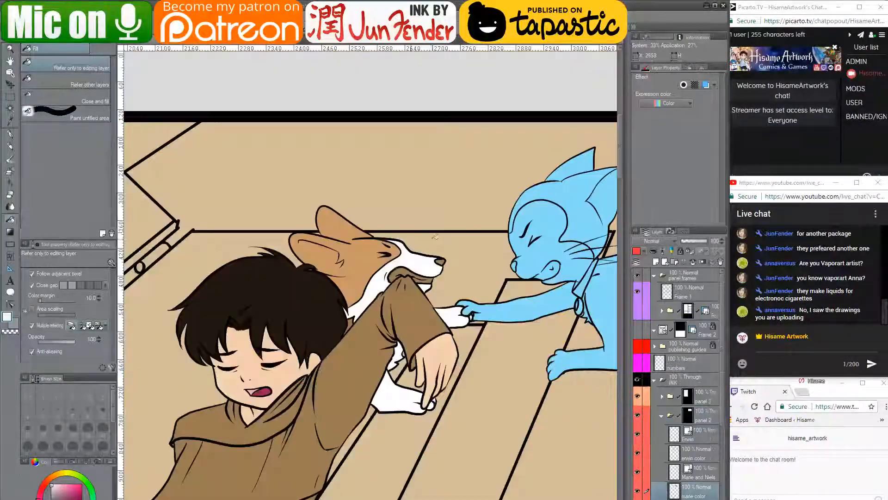
pyautogui.scroll(1, 435, 236)
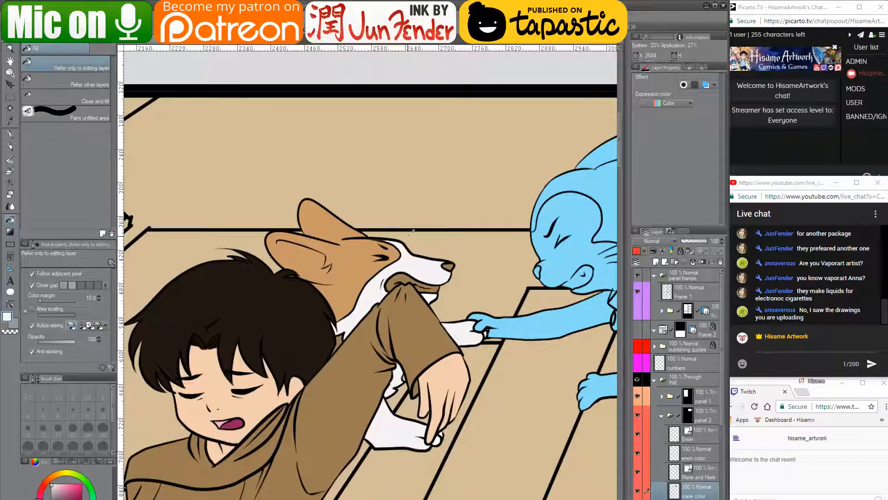
pyautogui.scroll(1, 489, 332)
pyautogui.keyDown('alt'); pyautogui.click(336, 316); pyautogui.keyUp('alt')
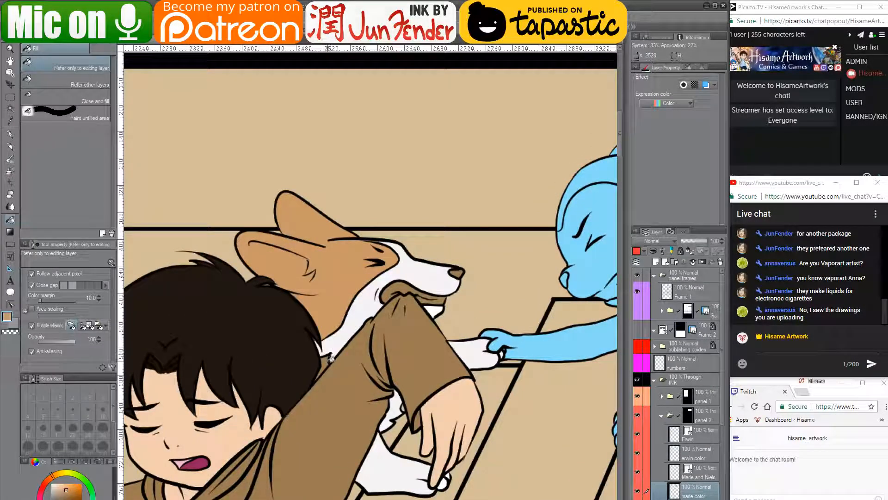
pyautogui.scroll(1, 374, 254)
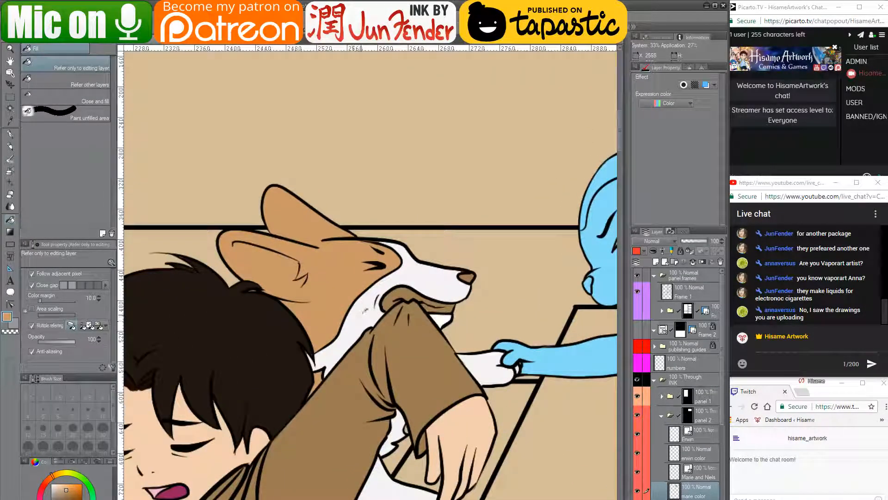
pyautogui.keyDown('alt'); pyautogui.click(365, 311); pyautogui.keyUp('alt')
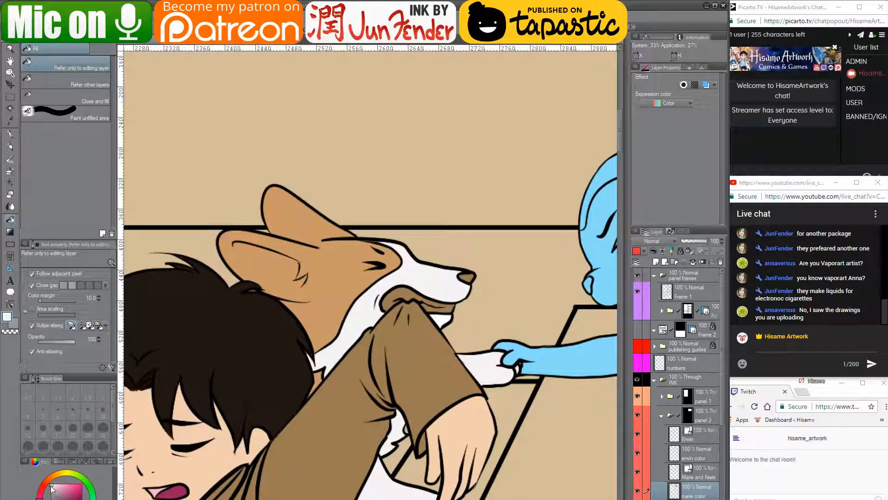
pyautogui.click(406, 288)
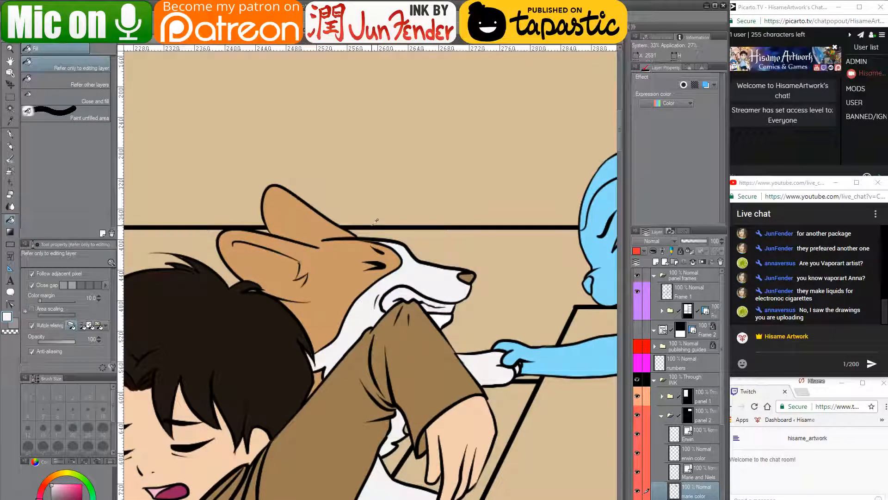
# - Fill the nose of panel 2's corgi with the dark brown sampled from the nose of the corgi in panel 1
pyautogui.scroll(2, 376, 223)
pyautogui.scroll(-2, 417, 334)
pyautogui.scroll(-5, 418, 334)
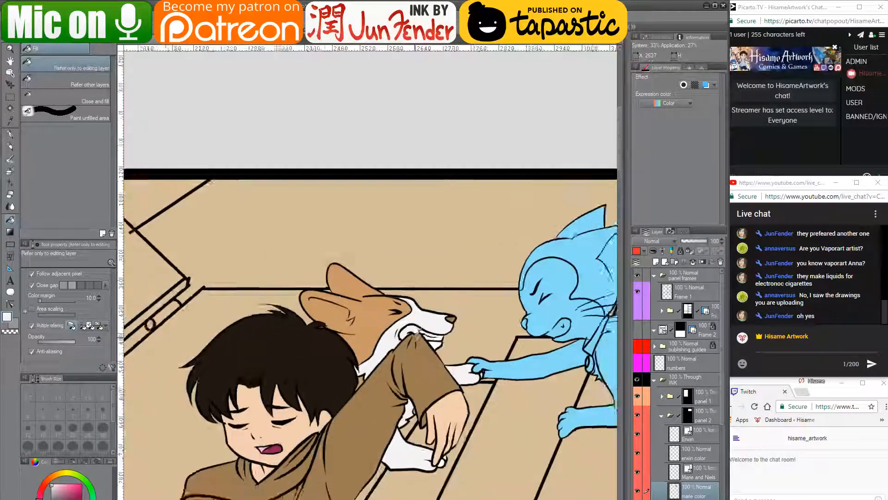
pyautogui.scroll(-1, 272, 395)
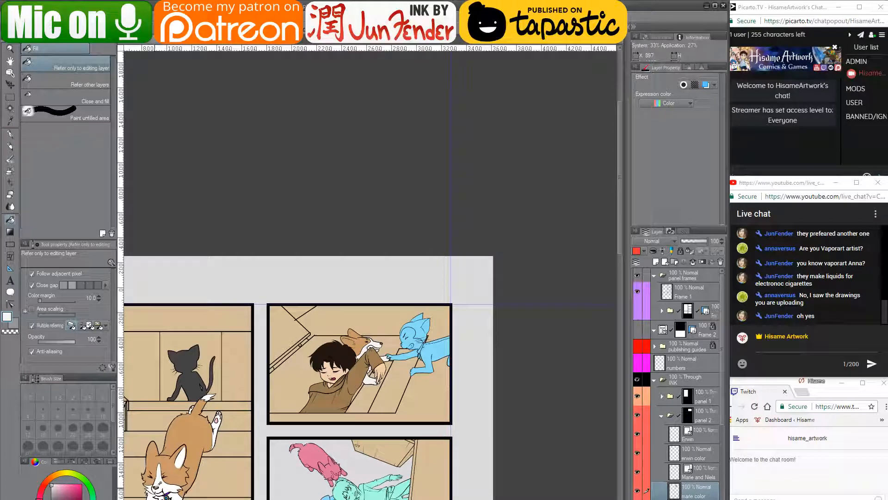
pyautogui.keyDown('alt'); pyautogui.click(155, 483); pyautogui.keyUp('alt')
pyautogui.scroll(3, 400, 342)
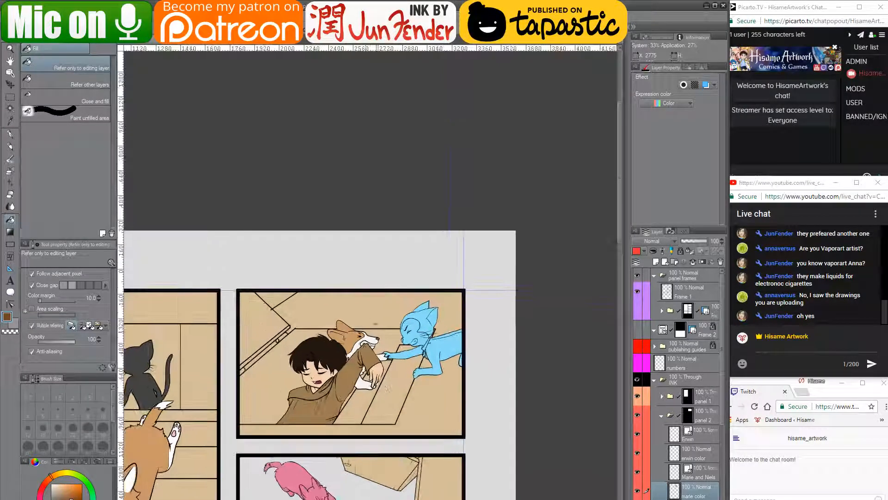
pyautogui.scroll(4, 356, 306)
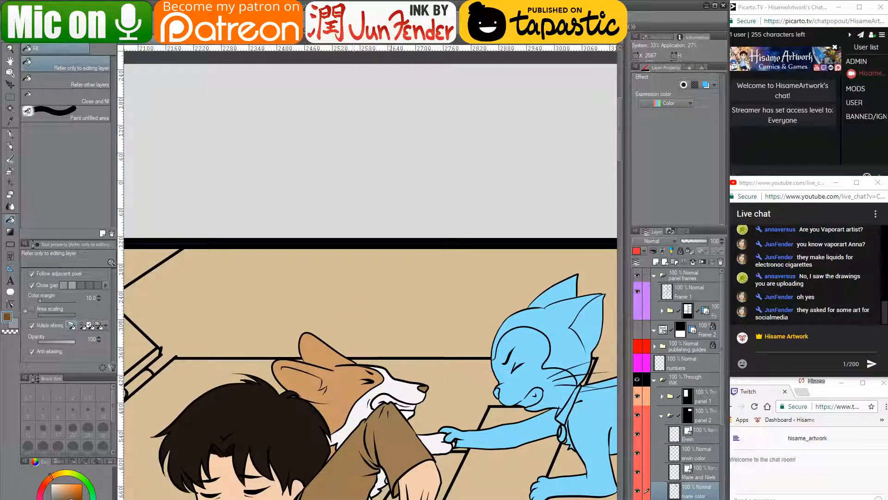
pyautogui.moveTo(368, 350); pyautogui.dragTo(417, 309)
# - Paint the inside of the corgi's front ear in panel 2 with sampled white, using the G-pen at size 15
pyautogui.keyDown('alt'); pyautogui.click(411, 364); pyautogui.keyUp('alt')
pyautogui.scroll(3, 445, 331)
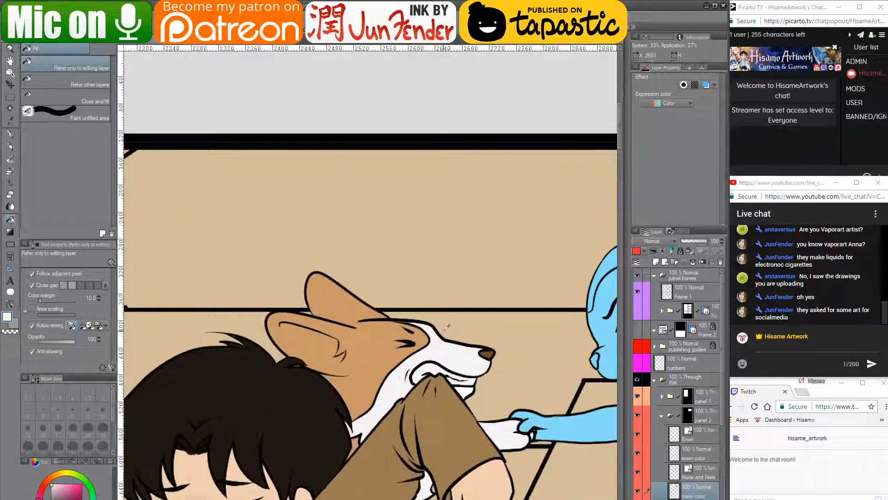
pyautogui.scroll(1, 383, 393)
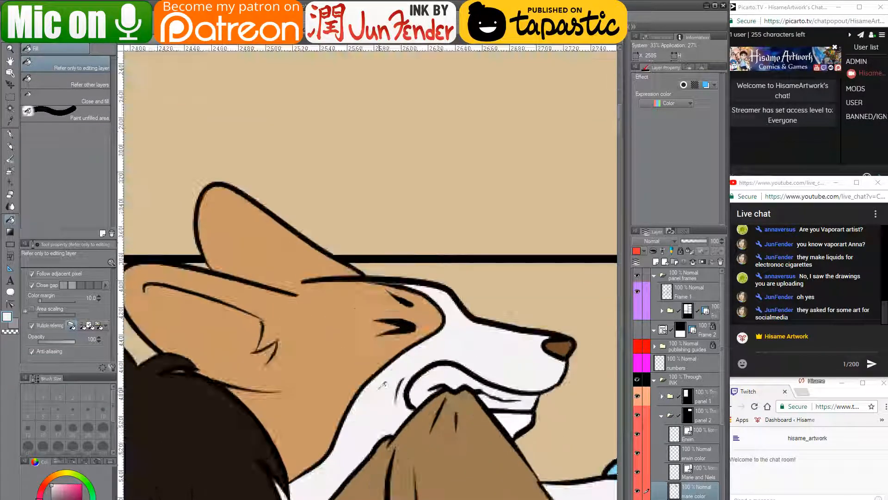
pyautogui.moveTo(327, 285); pyautogui.dragTo(381, 286)
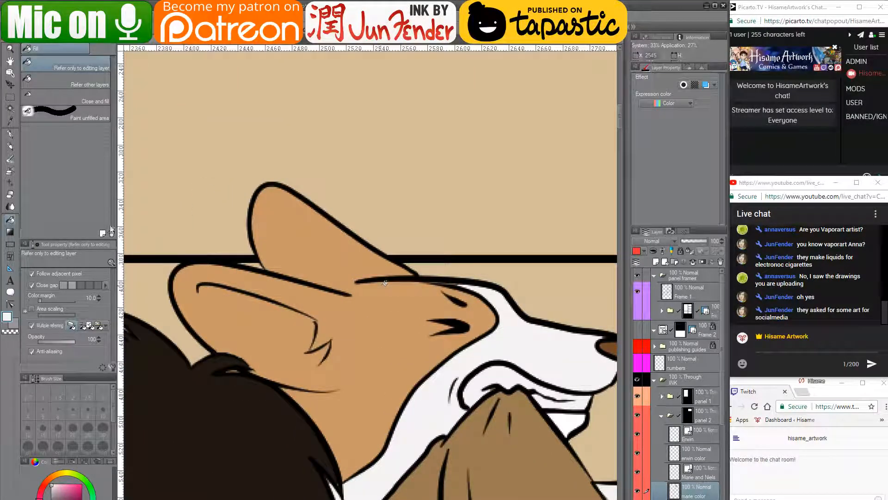
pyautogui.press('p')
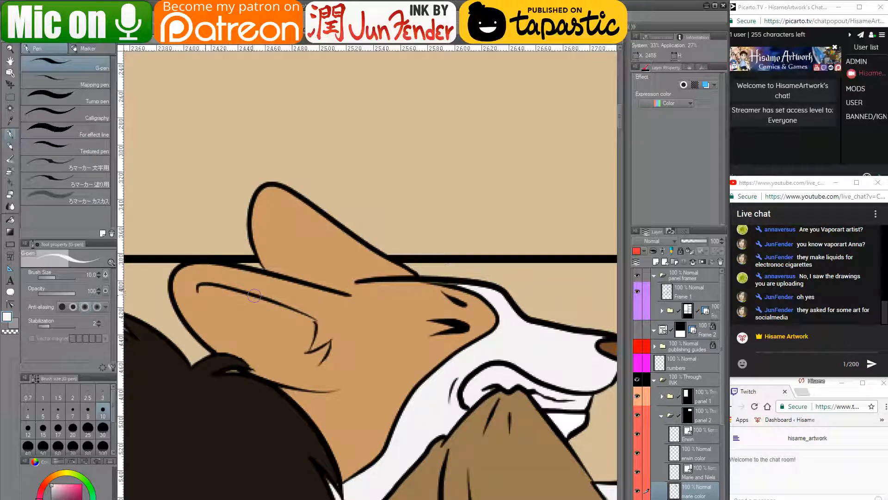
pyautogui.moveTo(200, 288); pyautogui.dragTo(260, 342)
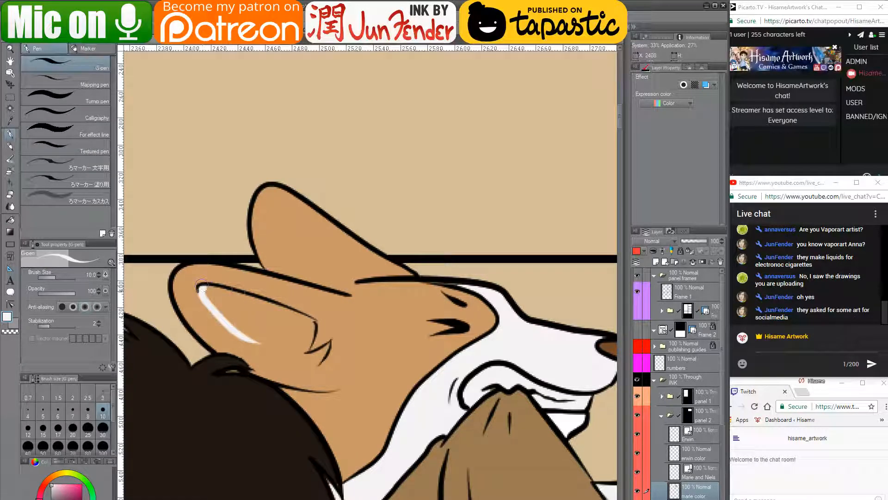
pyautogui.click(43, 427)
pyautogui.moveTo(200, 288)
pyautogui.mouseDown()
pyautogui.moveTo(243, 329)
pyautogui.moveTo(295, 348)
pyautogui.mouseUp()
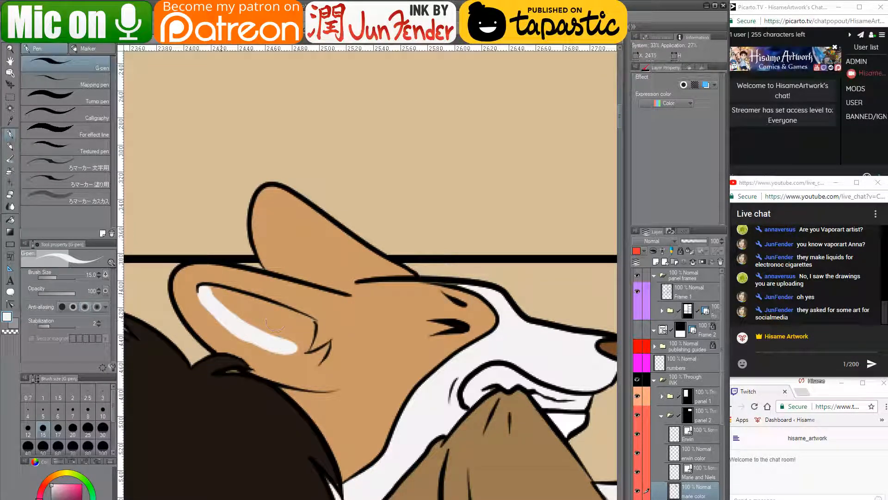
pyautogui.moveTo(202, 290)
pyautogui.mouseDown()
pyautogui.moveTo(251, 347)
pyautogui.moveTo(319, 355)
pyautogui.mouseUp()
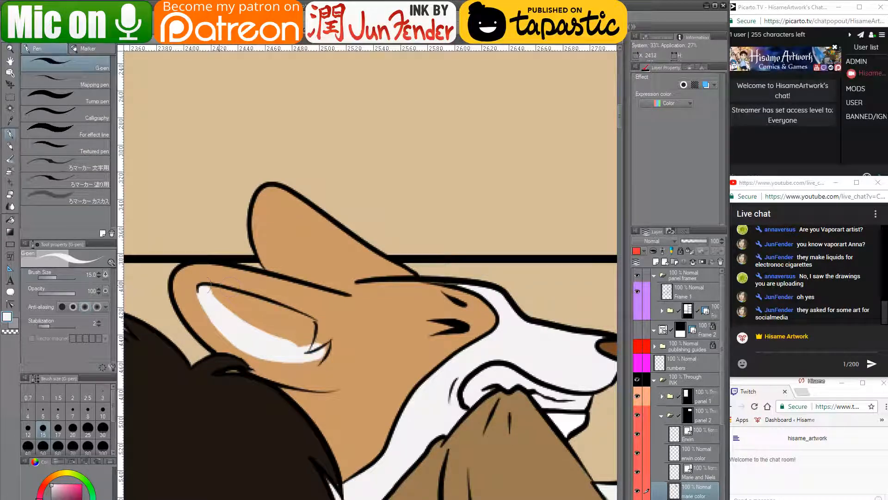
pyautogui.moveTo(211, 291)
pyautogui.mouseDown()
pyautogui.moveTo(262, 328)
pyautogui.moveTo(217, 291)
pyautogui.moveTo(282, 304)
pyautogui.moveTo(309, 328)
pyautogui.moveTo(303, 347)
pyautogui.moveTo(294, 322)
pyautogui.moveTo(245, 303)
pyautogui.mouseUp()
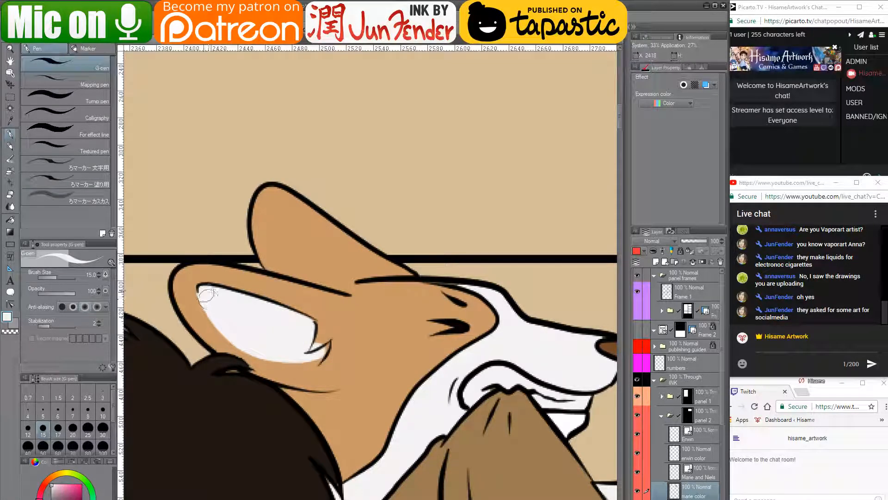
pyautogui.moveTo(242, 347)
pyautogui.mouseDown()
pyautogui.moveTo(296, 368)
pyautogui.moveTo(324, 361)
pyautogui.moveTo(328, 344)
pyautogui.moveTo(317, 358)
pyautogui.mouseUp()
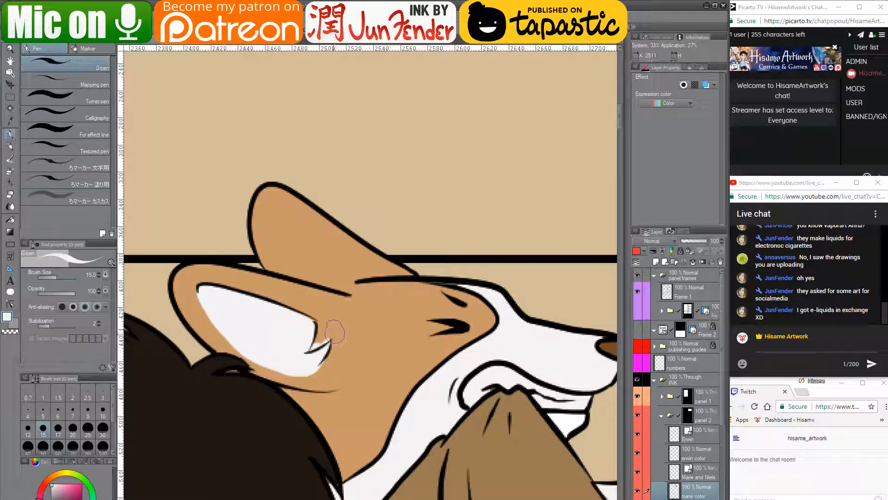
# - Trim the edge of the white inner ear and its fur tuft with sampled orange-brown, using the G-pen at size 6
pyautogui.keyDown('alt'); pyautogui.click(336, 320); pyautogui.keyUp('alt')
pyautogui.press('[')
pyautogui.press('[')
pyautogui.press('[')
pyautogui.press('[')
pyautogui.press('[')
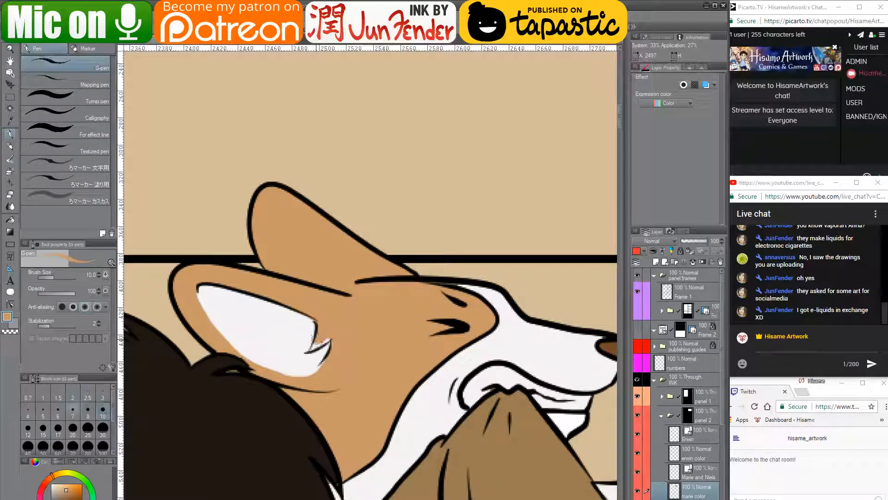
pyautogui.moveTo(310, 350)
pyautogui.mouseDown()
pyautogui.moveTo(328, 340)
pyautogui.moveTo(306, 377)
pyautogui.mouseUp()
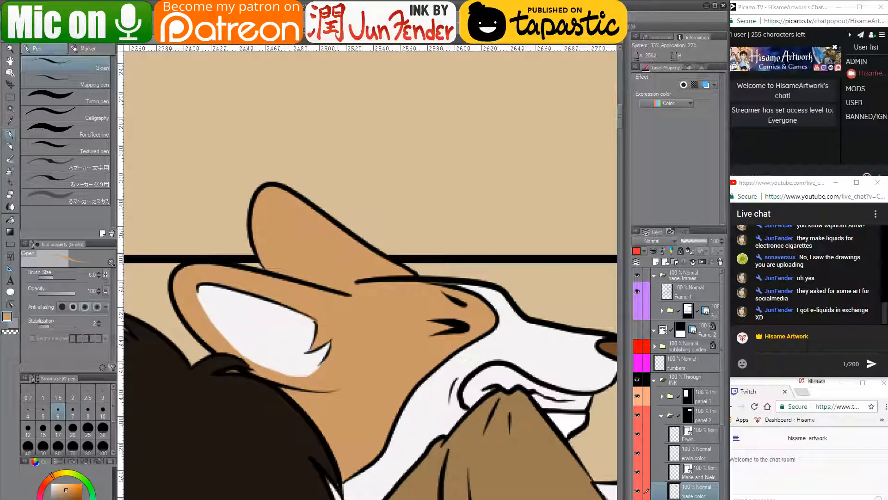
# - Touch up the fur colours along the corgi's forehead line with sampled white and orange-brown, using the size 6 G-pen
pyautogui.keyDown('alt'); pyautogui.click(481, 289); pyautogui.keyUp('alt')
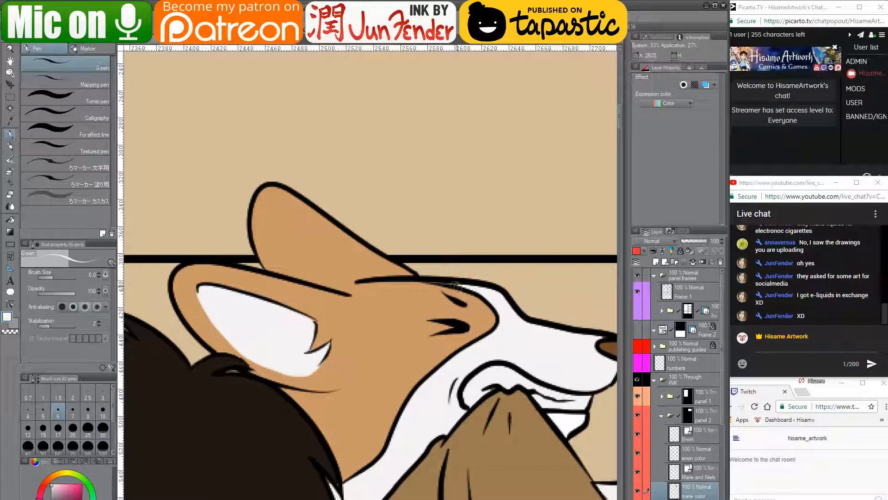
pyautogui.moveTo(460, 285); pyautogui.dragTo(433, 284)
pyautogui.keyDown('alt'); pyautogui.click(448, 290); pyautogui.keyUp('alt')
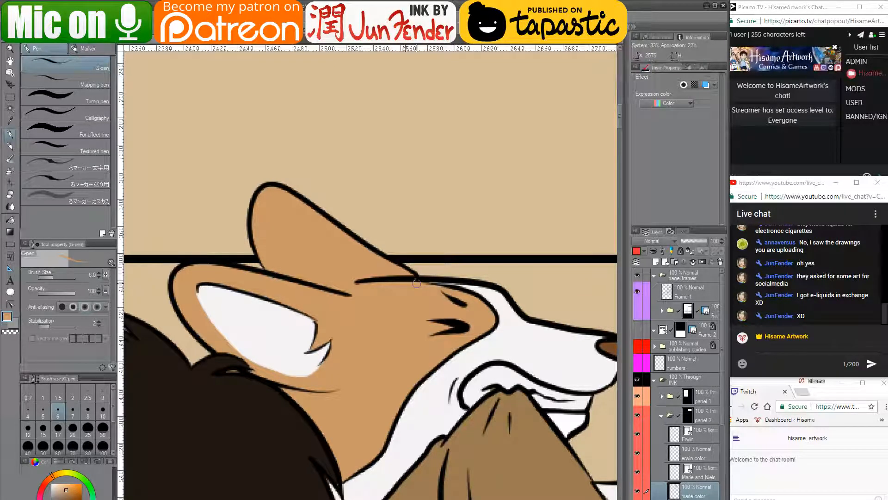
pyautogui.scroll(-1, 405, 174)
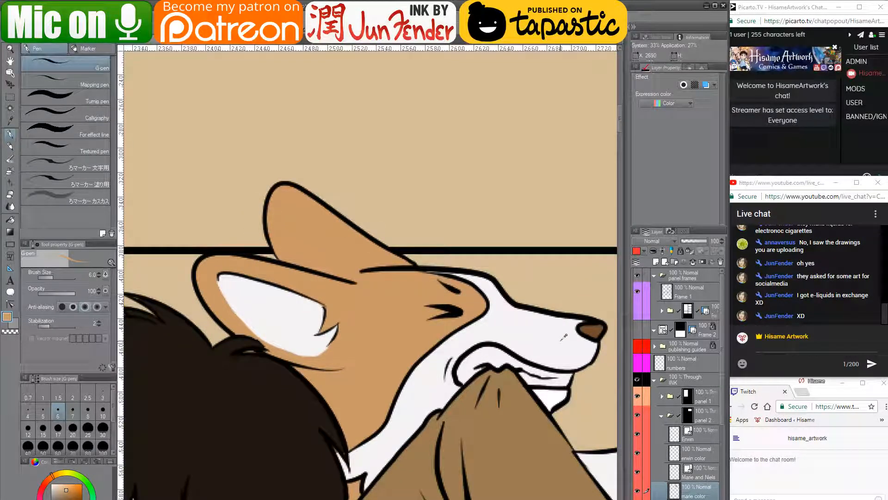
pyautogui.keyDown('alt'); pyautogui.click(572, 330); pyautogui.keyUp('alt')
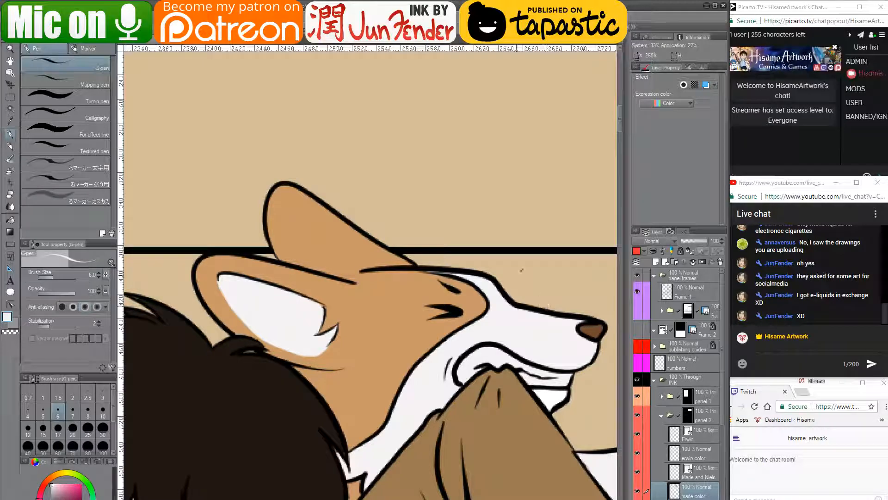
pyautogui.scroll(-4, 444, 264)
pyautogui.scroll(-6, 355, 227)
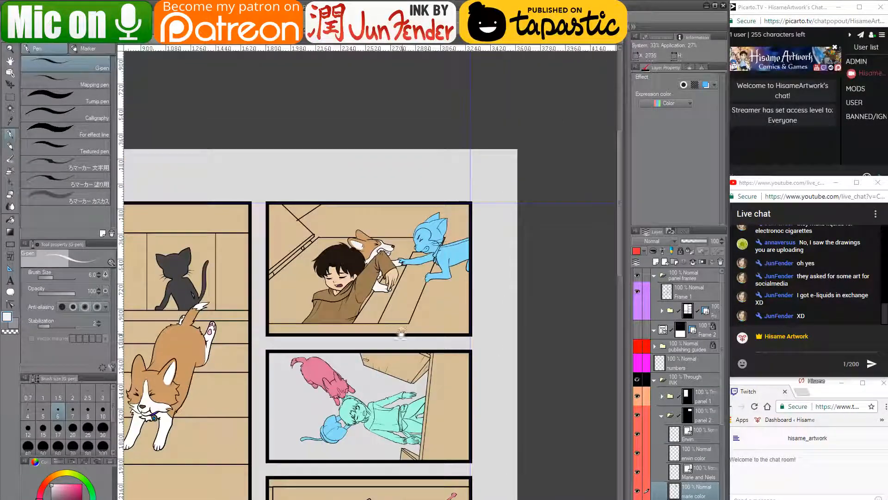
pyautogui.moveTo(396, 331); pyautogui.dragTo(511, 180)
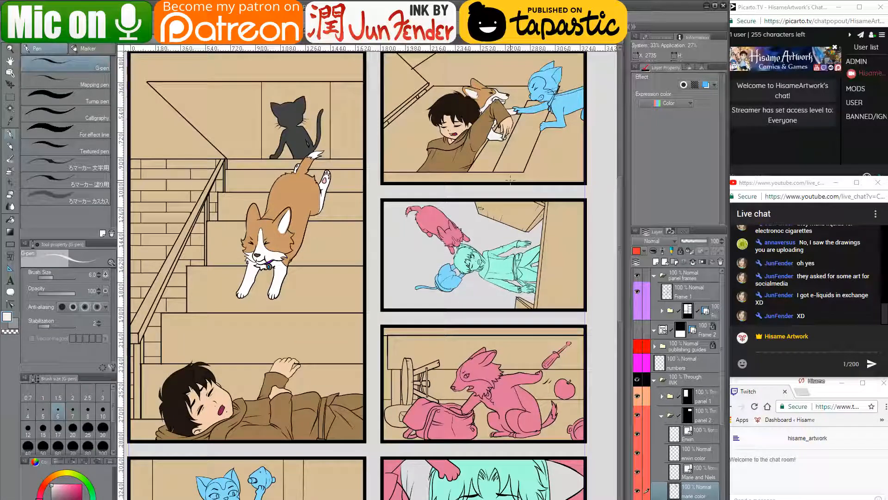
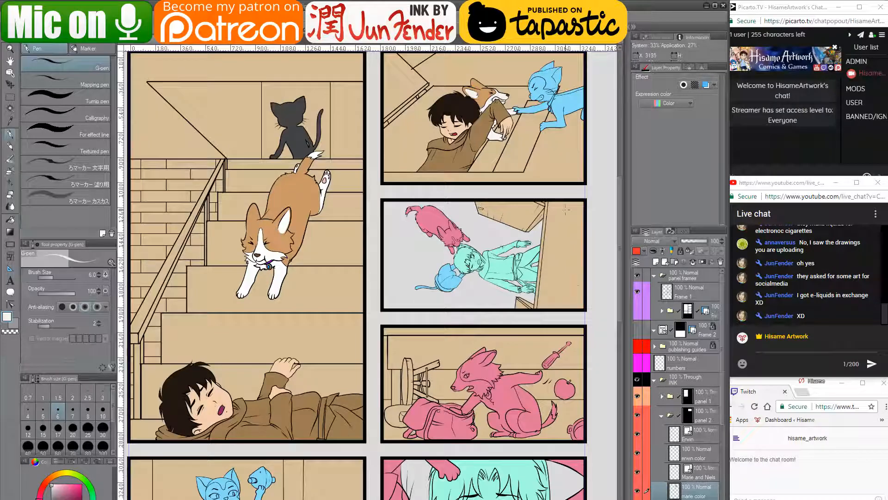
# - Make panel 2's erwin color layer active and select the blue cat's silhouette on it
pyautogui.moveTo(571, 354); pyautogui.dragTo(544, 408)
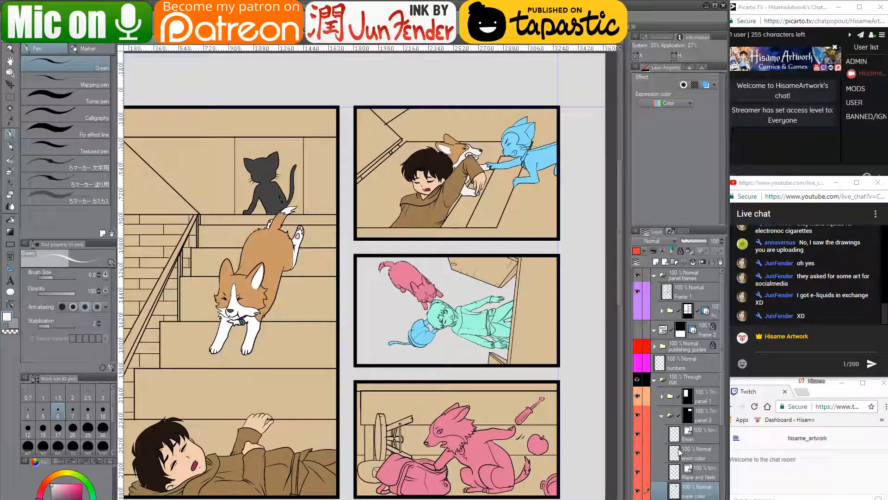
pyautogui.scroll(-3, 679, 452)
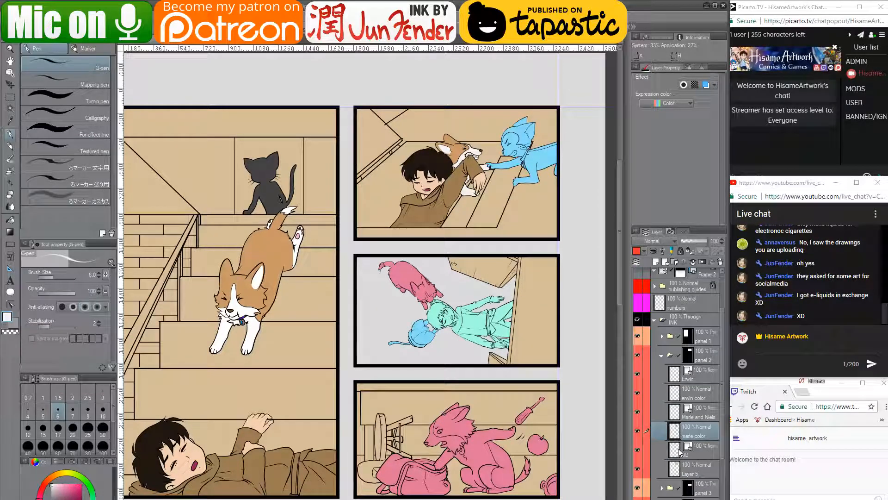
pyautogui.click(662, 356)
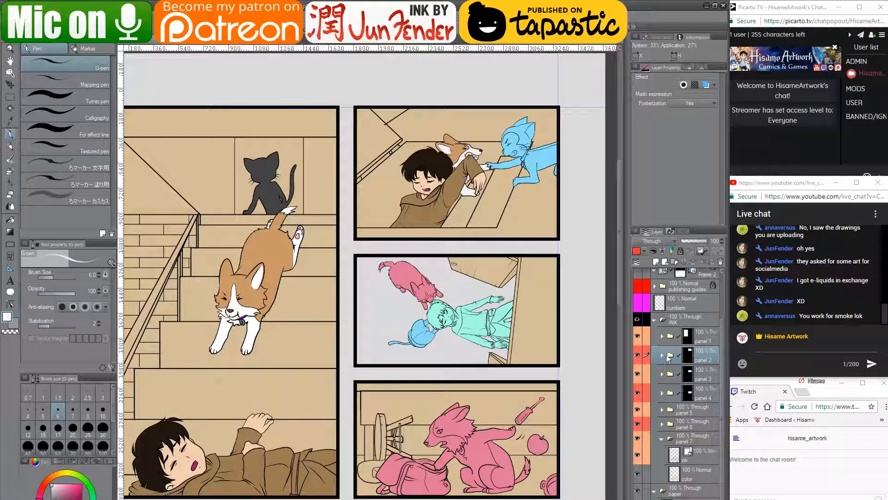
pyautogui.click(662, 355)
pyautogui.click(680, 390)
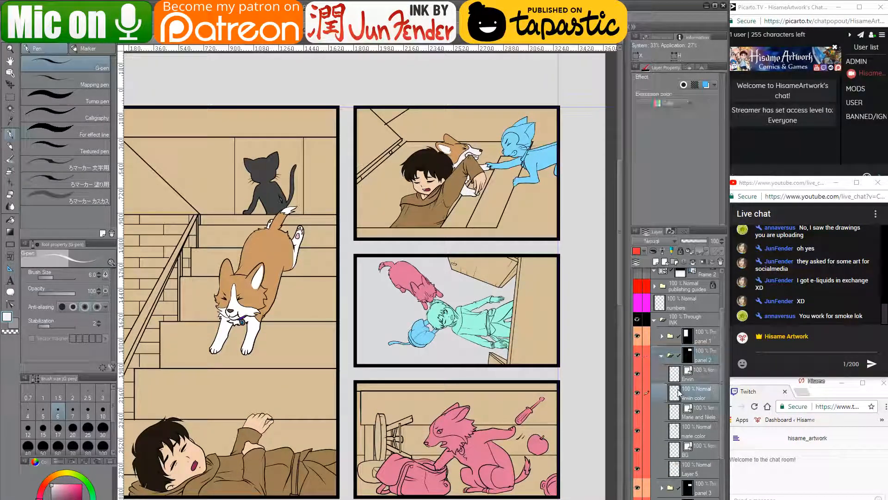
pyautogui.moveTo(543, 145); pyautogui.dragTo(520, 258)
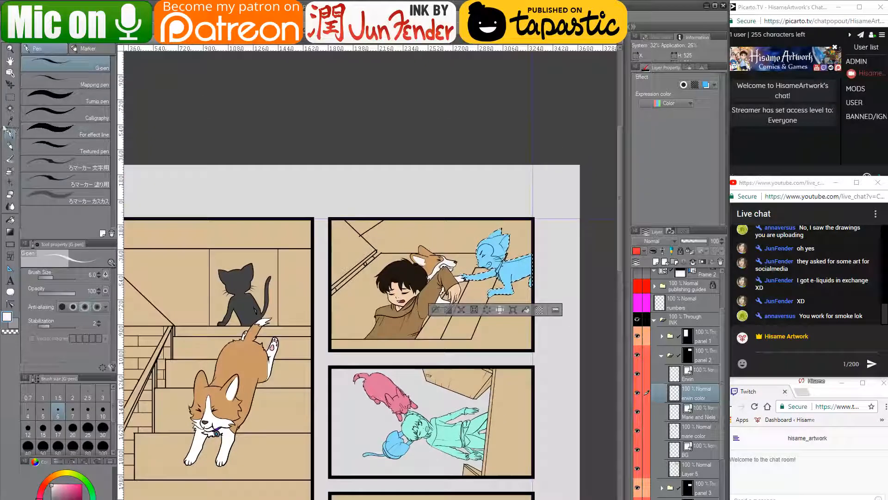
# - Paint the selected cat in panel 2 with sampled dark grey, using the G-pen at size 400
pyautogui.click(9, 222)
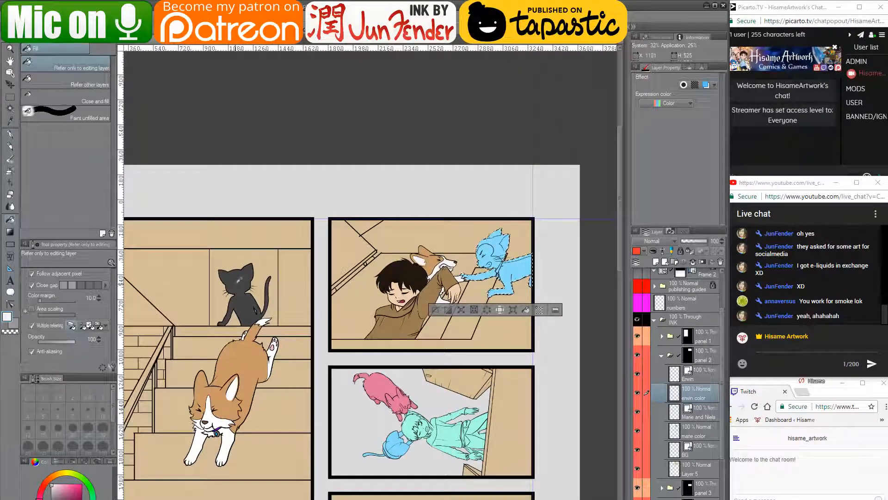
pyautogui.press('p')
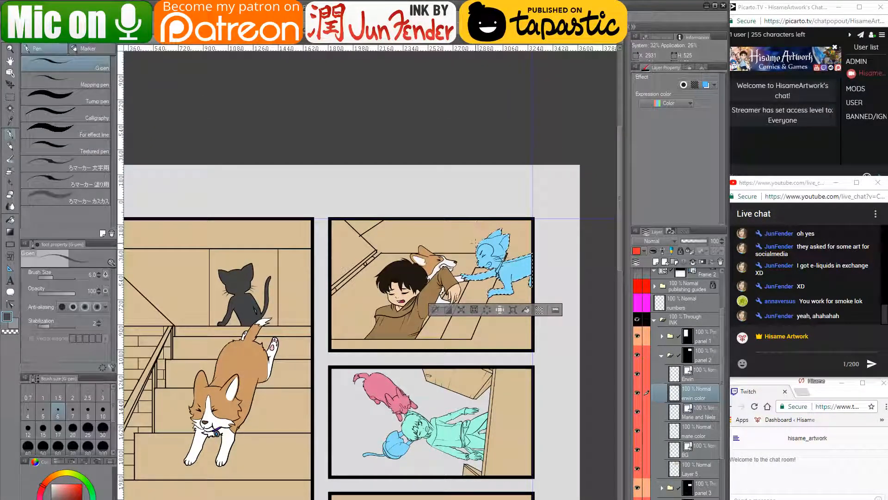
pyautogui.moveTo(491, 224)
pyautogui.mouseDown()
pyautogui.moveTo(514, 237)
pyautogui.moveTo(505, 278)
pyautogui.mouseUp()
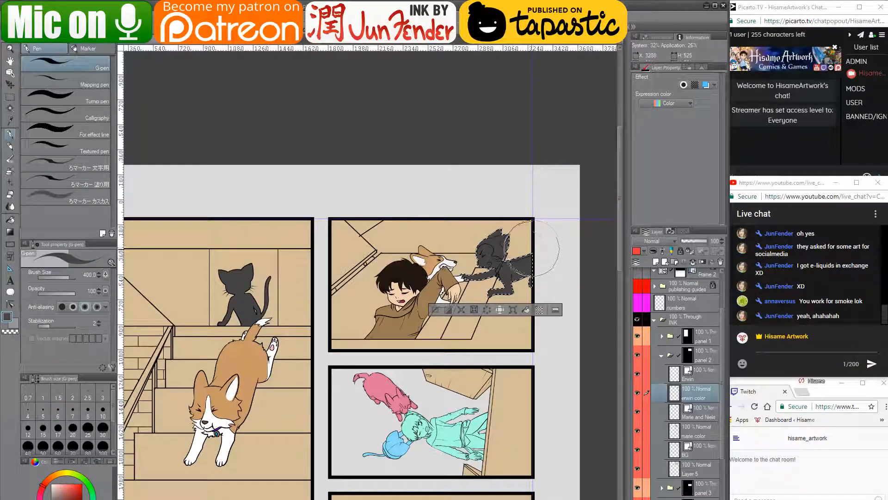
# - Fill the cat's face, far ear, outstretched front leg and the strip along its back with white
pyautogui.scroll(3, 500, 215)
pyautogui.scroll(2, 500, 215)
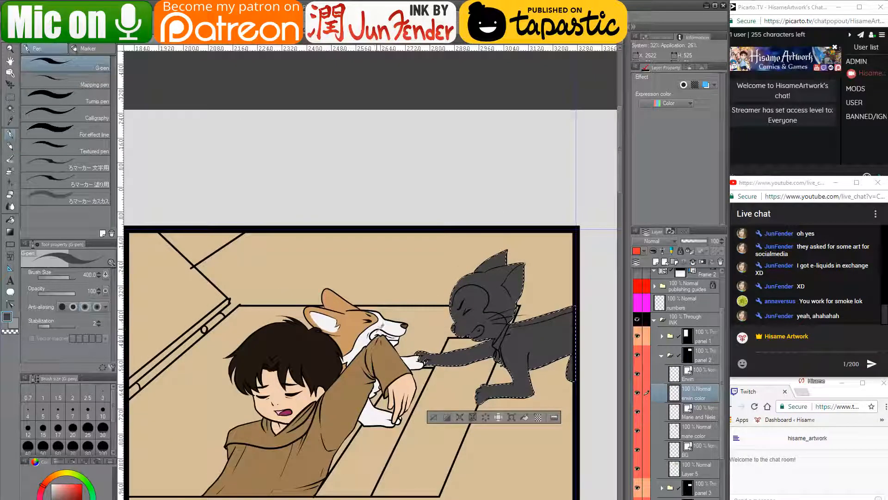
pyautogui.press('x')
pyautogui.click(10, 220)
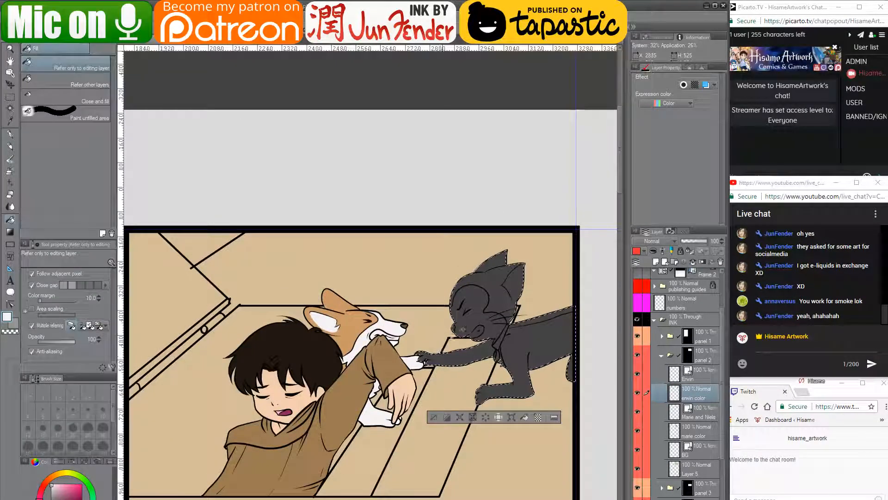
pyautogui.scroll(2, 532, 320)
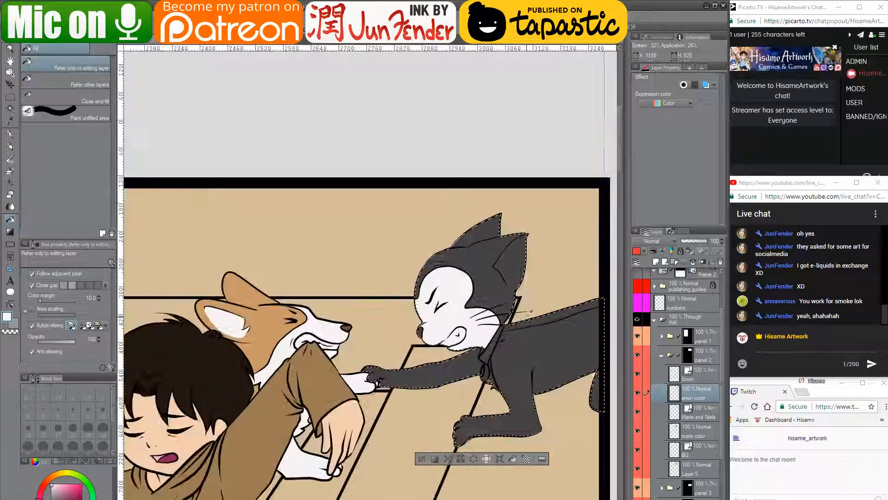
pyautogui.click(536, 320)
pyautogui.click(453, 370)
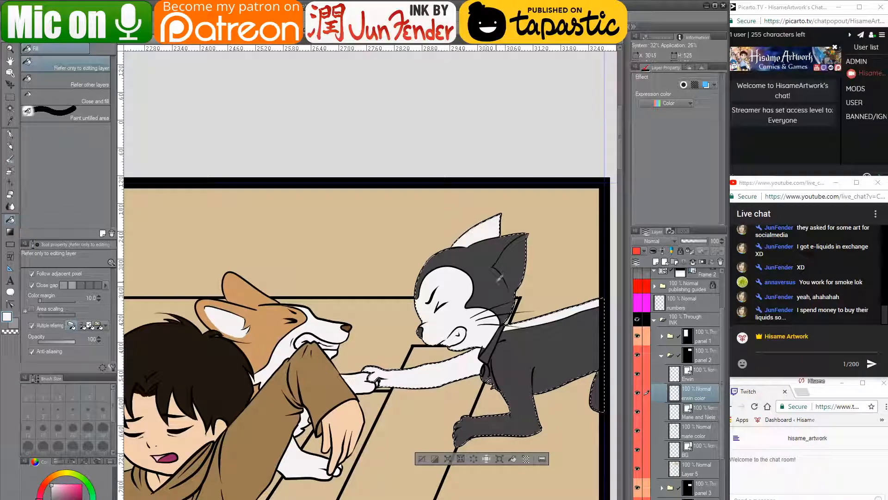
# - Fill the nose of panel 2's cat with pink sampled from panel 1
pyautogui.scroll(1, 489, 228)
pyautogui.scroll(-5, 365, 393)
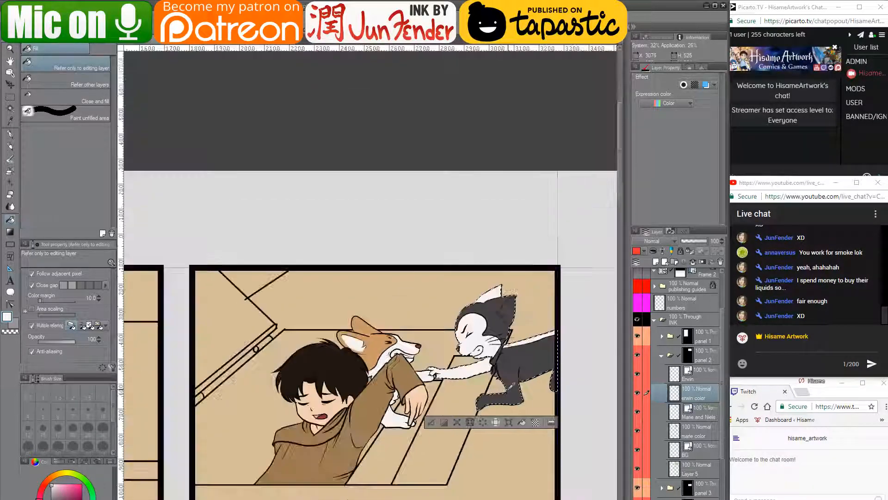
pyautogui.moveTo(365, 392); pyautogui.dragTo(361, 301)
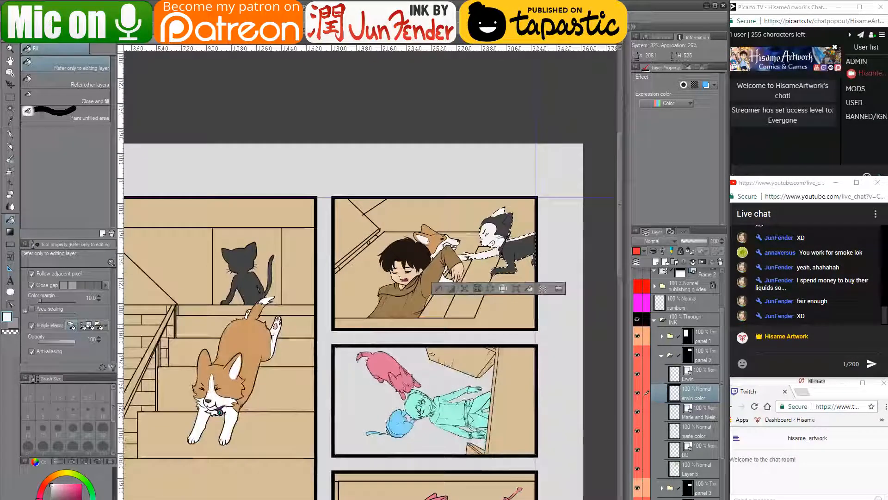
pyautogui.scroll(5, 509, 213)
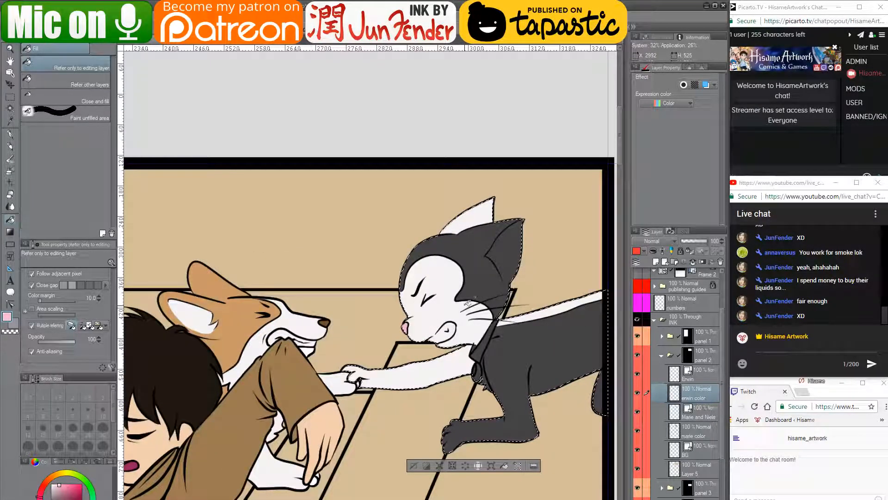
# - Paint the inside of the cat's near ear with the same pink, using the G-pen at size 15
pyautogui.scroll(2, 458, 263)
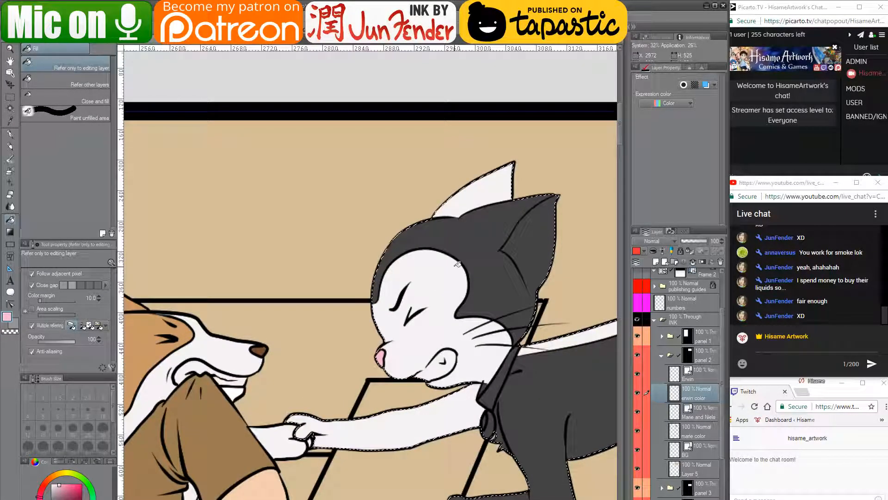
pyautogui.moveTo(530, 276); pyautogui.dragTo(444, 252)
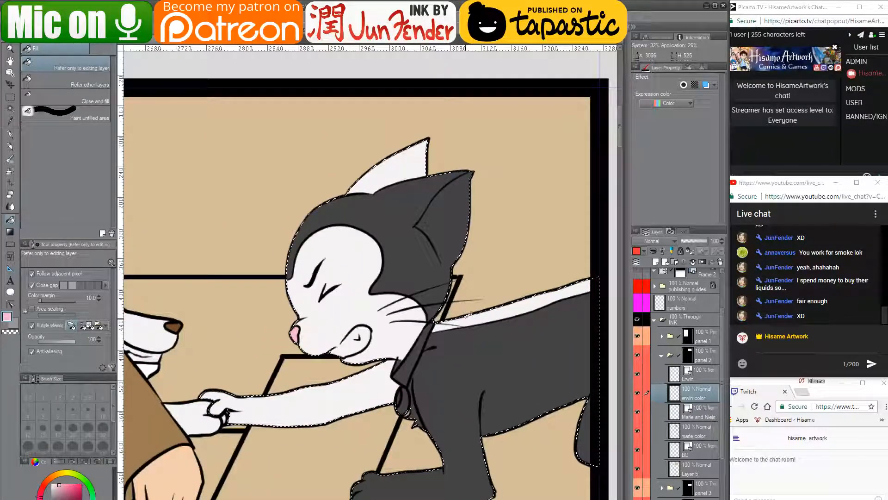
pyautogui.scroll(1, 440, 190)
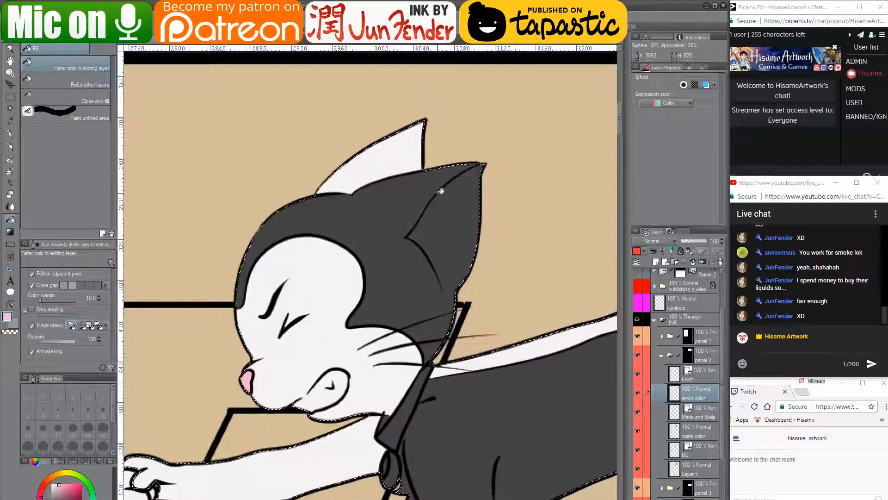
pyautogui.press('p')
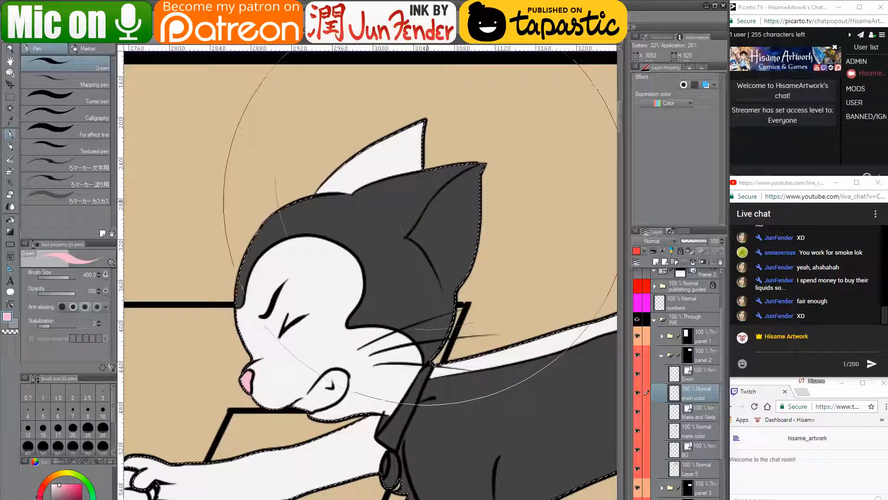
pyautogui.press('[')
pyautogui.press('[')
pyautogui.press('[')
pyautogui.press('[')
pyautogui.press('[')
pyautogui.press('[')
pyautogui.press('[')
pyautogui.press('[')
pyautogui.press('[')
pyautogui.press('[')
pyautogui.press('[')
pyautogui.press('[')
pyautogui.press('[')
pyautogui.press('[')
pyautogui.press('[')
pyautogui.press('[')
pyautogui.press('[')
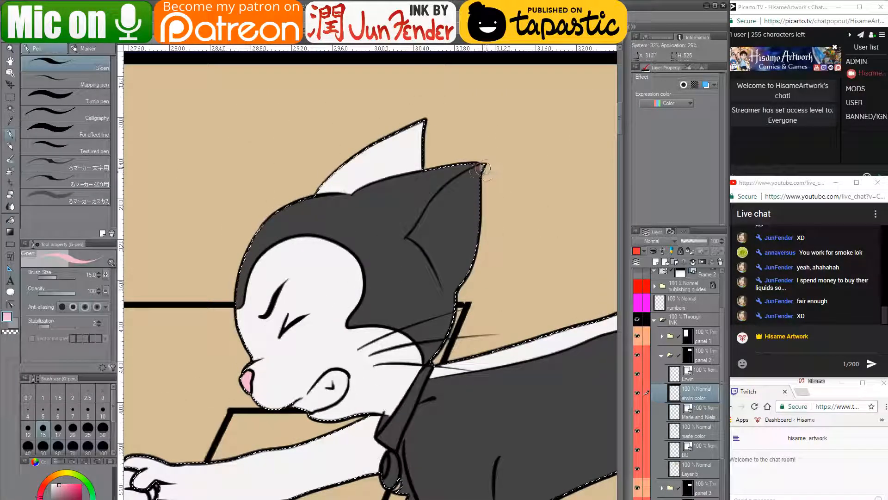
pyautogui.moveTo(484, 168)
pyautogui.mouseDown()
pyautogui.moveTo(409, 238)
pyautogui.moveTo(428, 220)
pyautogui.moveTo(412, 236)
pyautogui.moveTo(453, 284)
pyautogui.mouseUp()
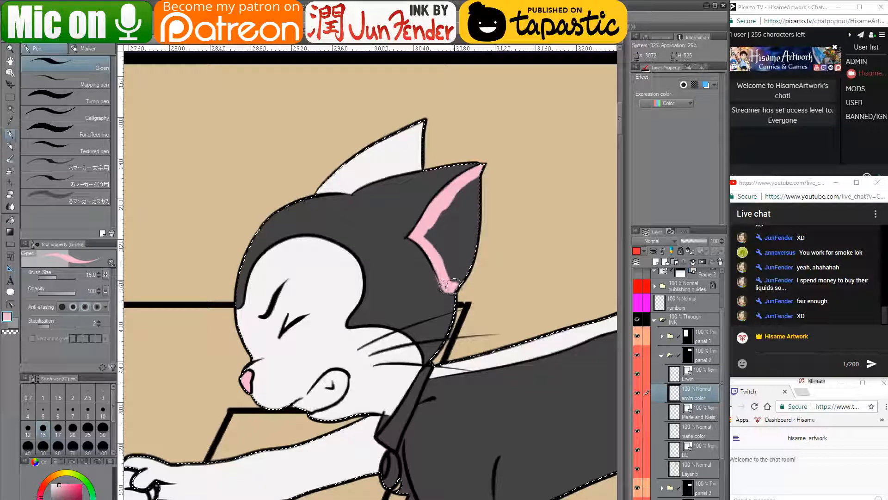
pyautogui.moveTo(484, 178)
pyautogui.mouseDown()
pyautogui.moveTo(462, 267)
pyautogui.moveTo(451, 271)
pyautogui.moveTo(438, 225)
pyautogui.mouseUp()
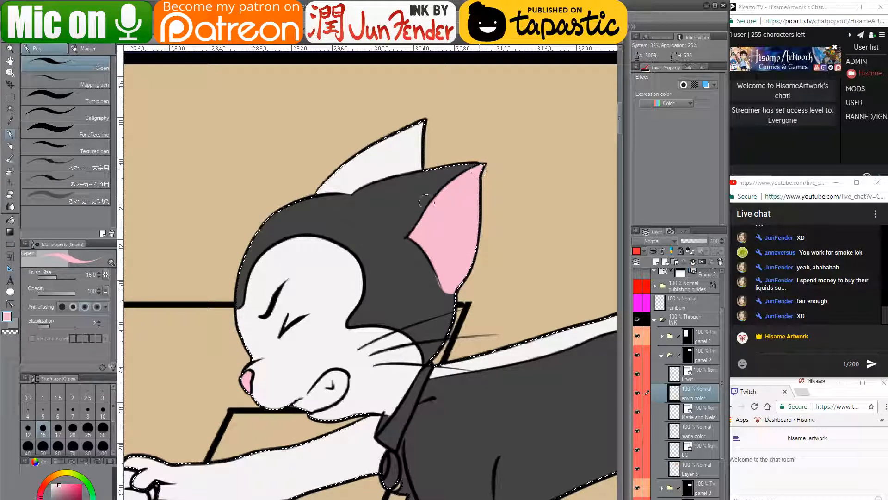
# - Clean up the lower edge of the pink inner ear with sampled dark grey and pink, using the size 15 G-pen
pyautogui.keyDown('alt'); pyautogui.click(431, 274); pyautogui.keyUp('alt')
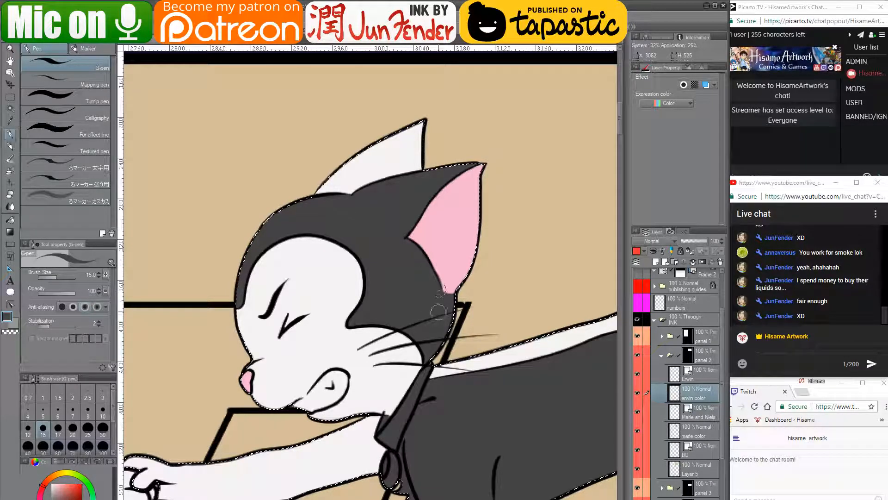
pyautogui.keyDown('alt'); pyautogui.click(442, 282); pyautogui.keyUp('alt')
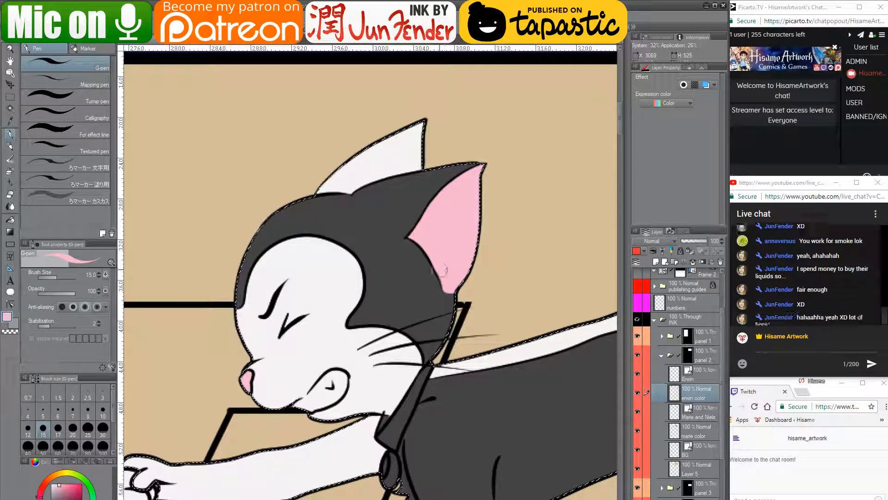
pyautogui.keyDown('alt'); pyautogui.click(438, 293); pyautogui.keyUp('alt')
pyautogui.moveTo(439, 296); pyautogui.dragTo(466, 290)
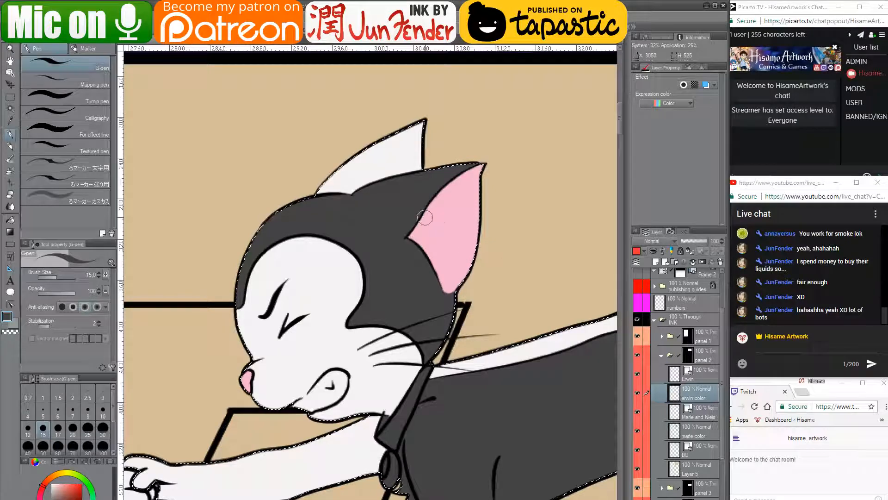
pyautogui.scroll(-5, 370, 278)
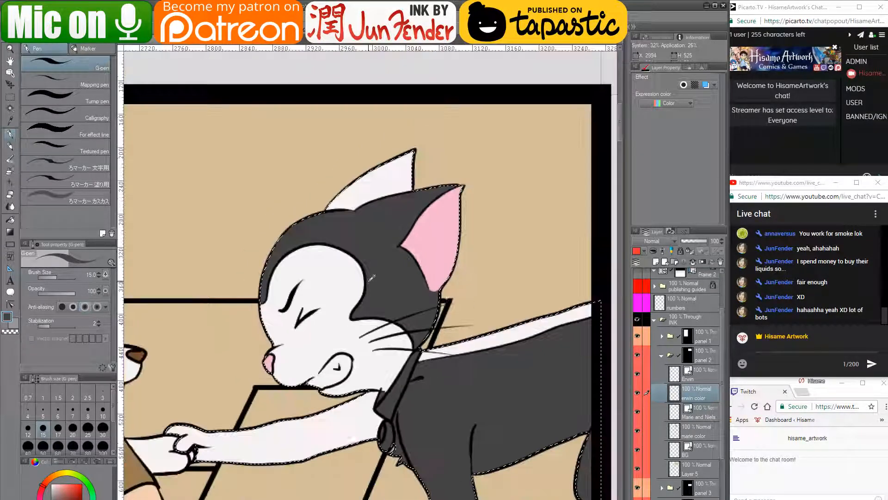
# - Fill the cat's chest fur tuft below the collar with sampled white
pyautogui.scroll(5, 380, 317)
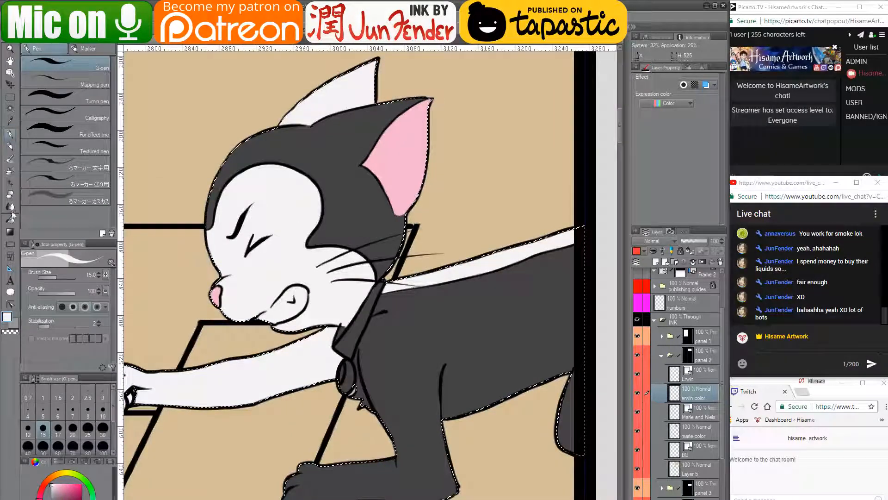
pyautogui.press('g')
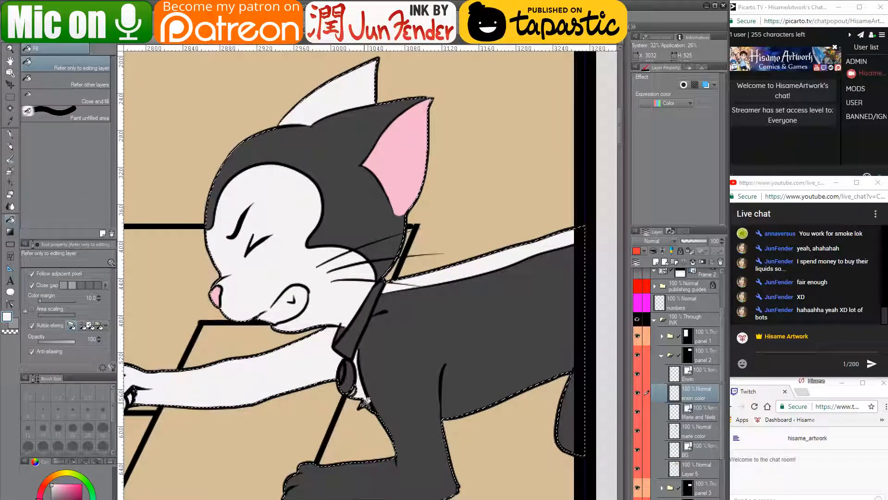
pyautogui.moveTo(314, 334); pyautogui.dragTo(362, 315)
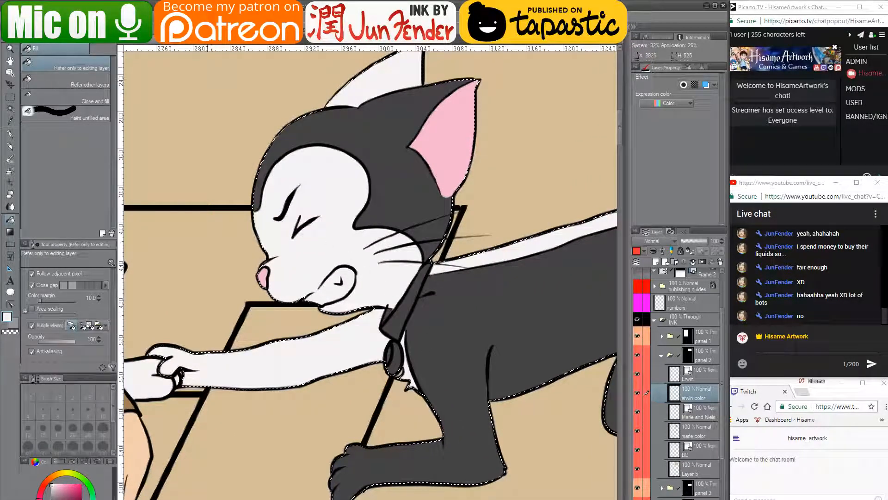
# - Fill the cat's collar with dark blue sampled from the finished comic page, and its tag with a lighter greyish blue
pyautogui.click(192, 45)
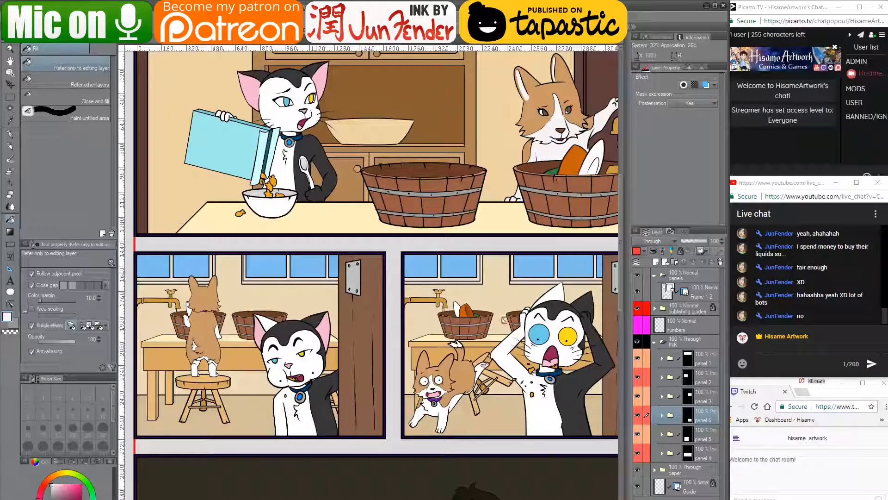
pyautogui.keyDown('alt'); pyautogui.click(297, 138); pyautogui.keyUp('alt')
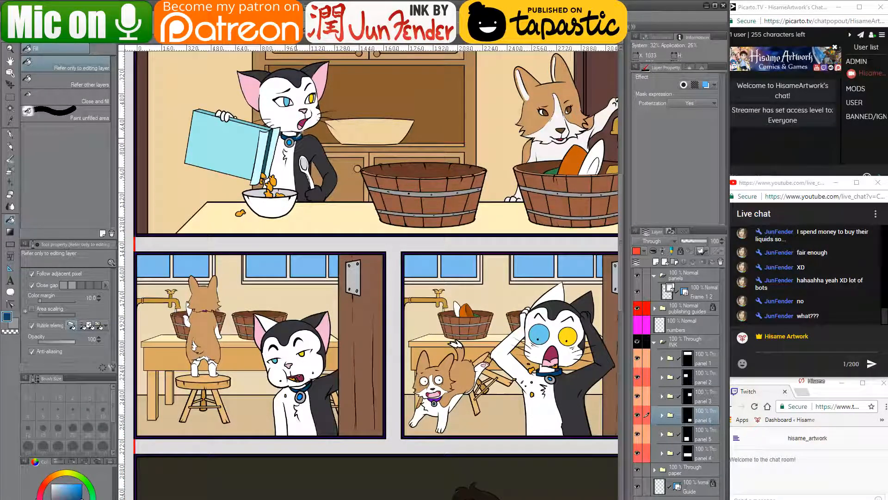
pyautogui.click(150, 43)
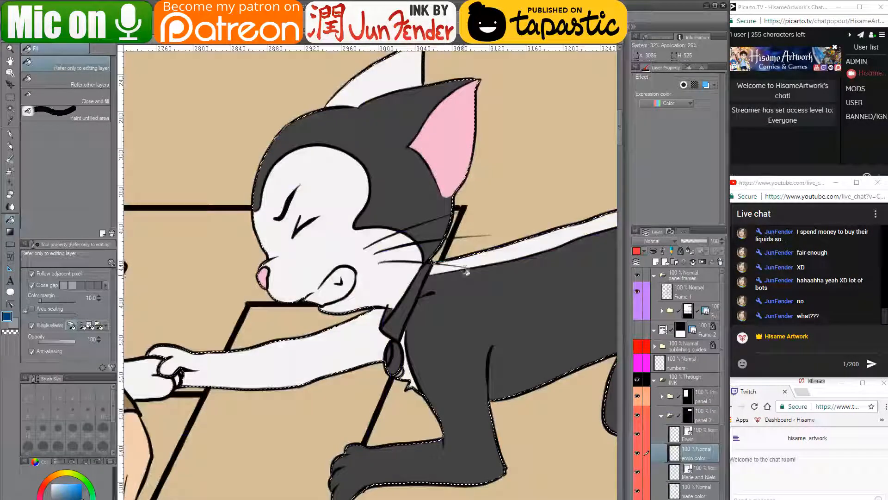
pyautogui.moveTo(466, 271); pyautogui.dragTo(441, 283)
pyautogui.click(380, 319)
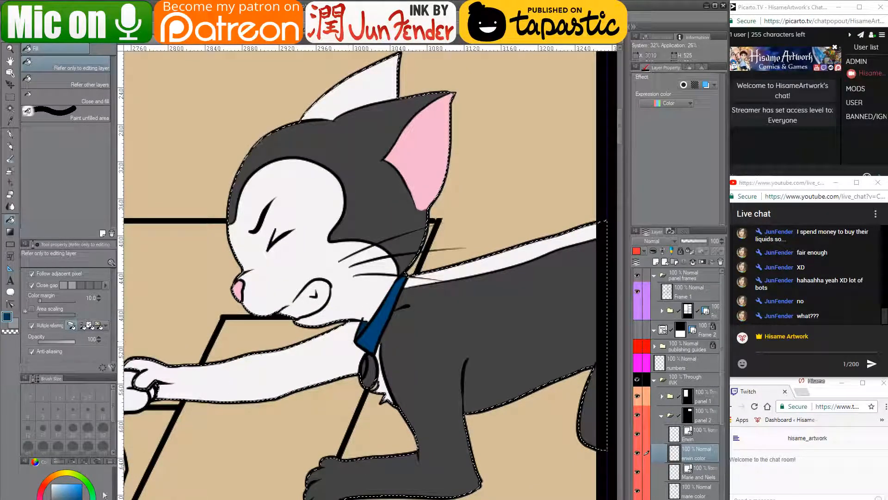
pyautogui.click(51, 498)
pyautogui.click(367, 365)
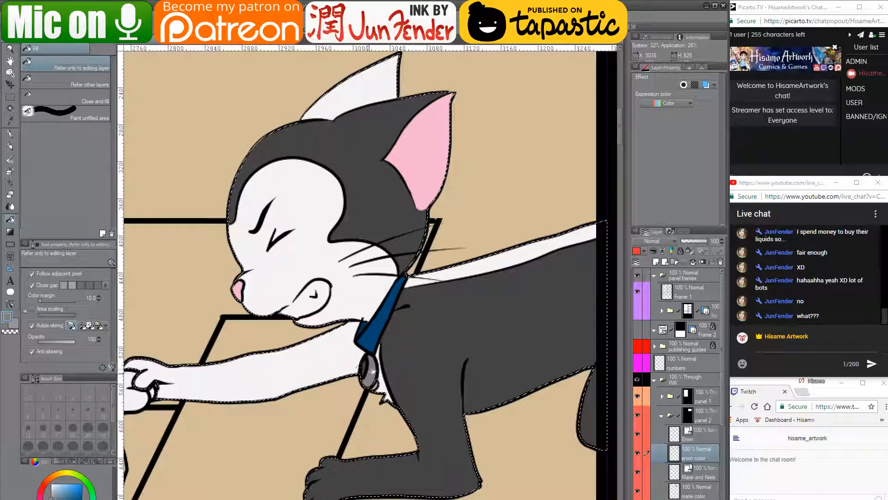
# - Fill the remaining part of the cat's collar tag with bright blue, clear the selection and make the Erwin line layer active
pyautogui.click(82, 483)
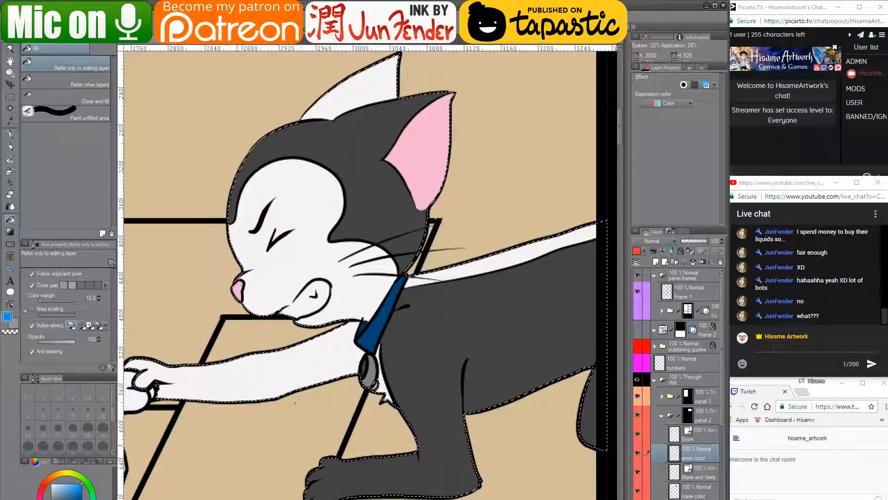
pyautogui.click(363, 367)
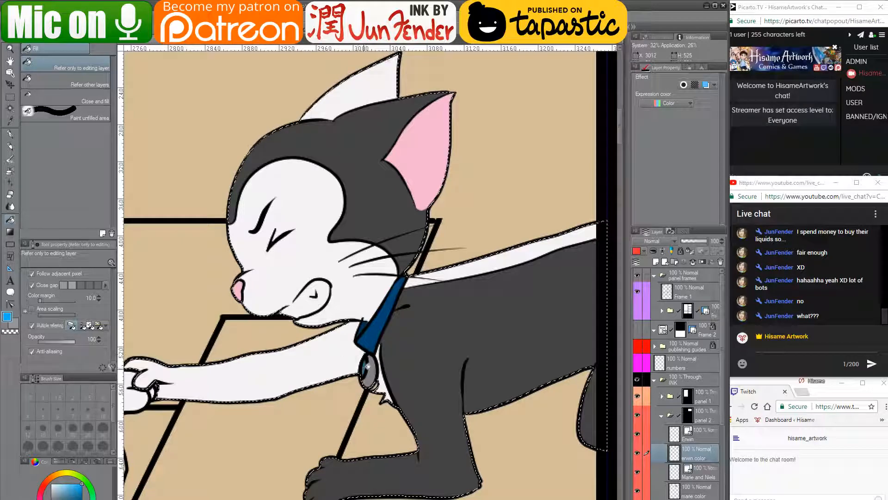
pyautogui.click(11, 194)
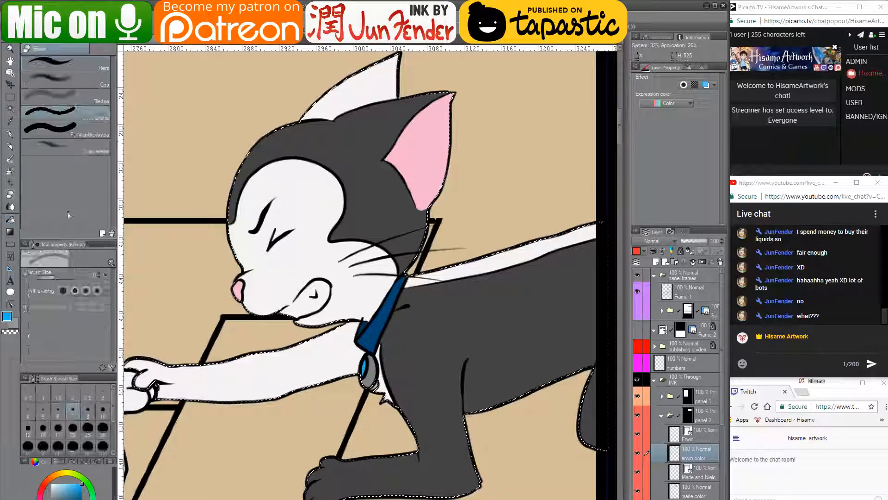
pyautogui.hotkey('ctrl', 'd')
pyautogui.click(684, 434)
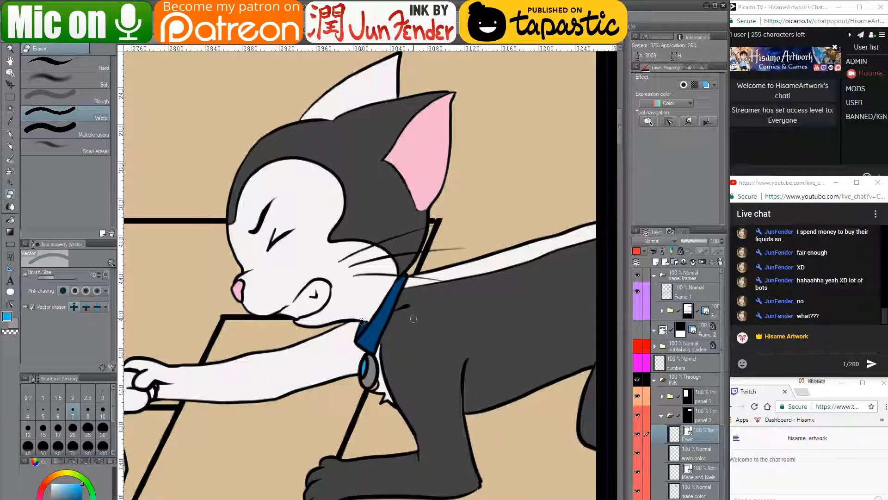
# - Collapse the panel 2 layer folder and expand the panel 3 folder to reach its character layers
pyautogui.scroll(-4, 448, 301)
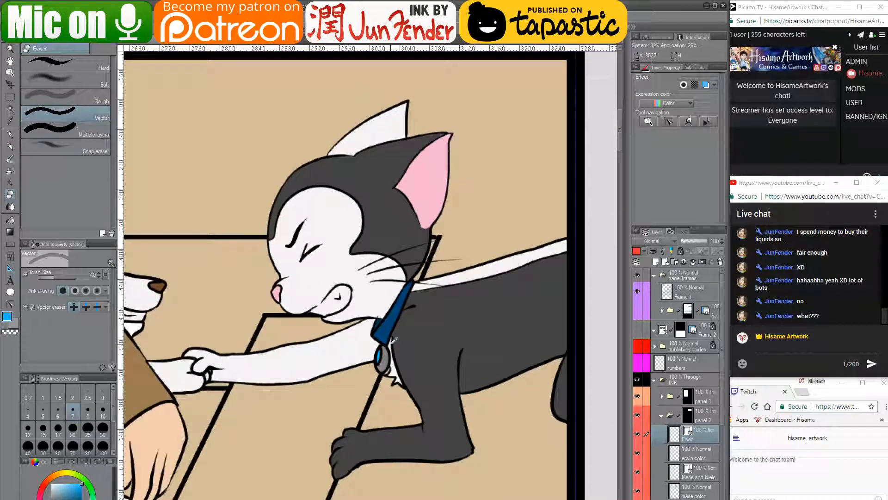
pyautogui.scroll(-3, 393, 339)
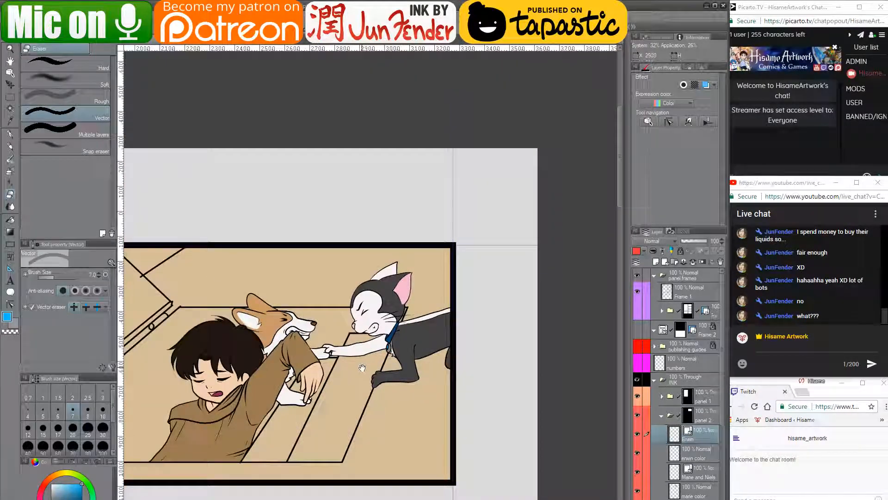
pyautogui.moveTo(362, 368); pyautogui.dragTo(481, 242)
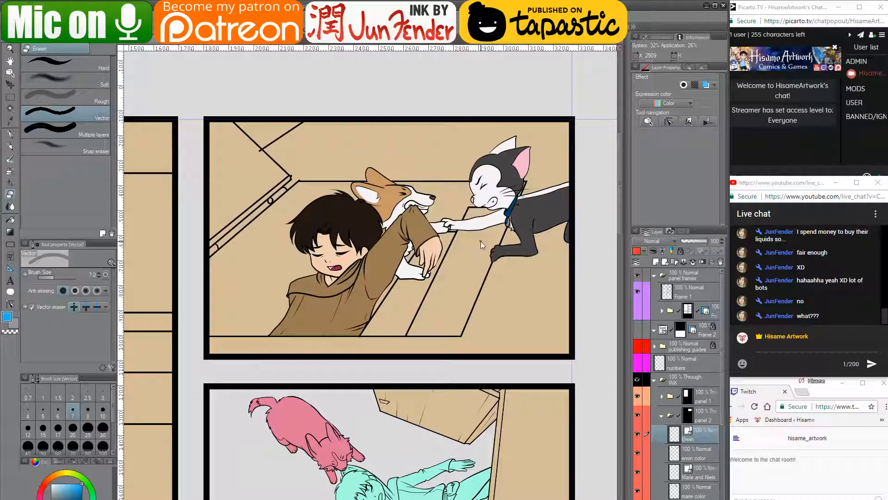
pyautogui.moveTo(461, 384); pyautogui.dragTo(457, 279)
pyautogui.click(662, 415)
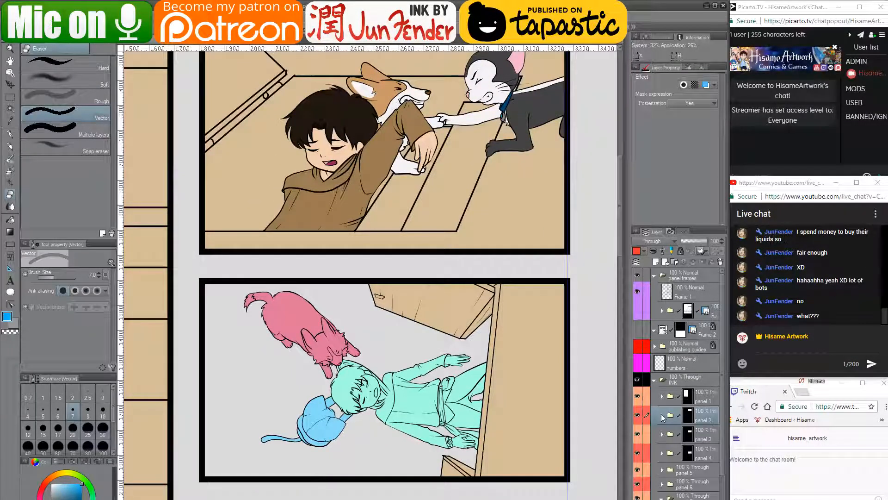
pyautogui.click(665, 436)
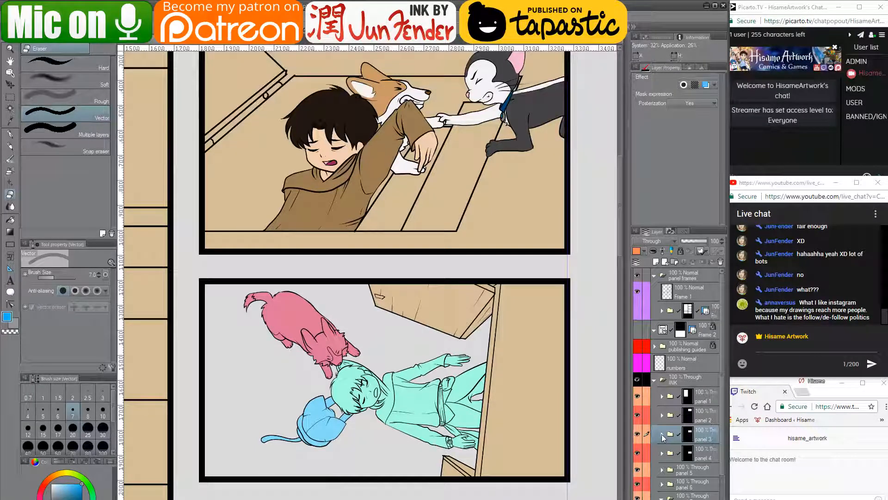
pyautogui.click(662, 434)
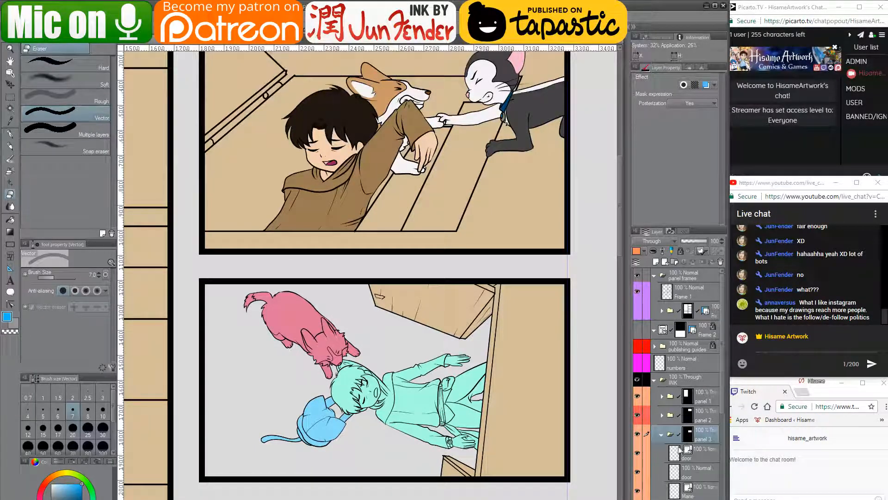
pyautogui.scroll(-2, 681, 444)
pyautogui.scroll(-1, 681, 446)
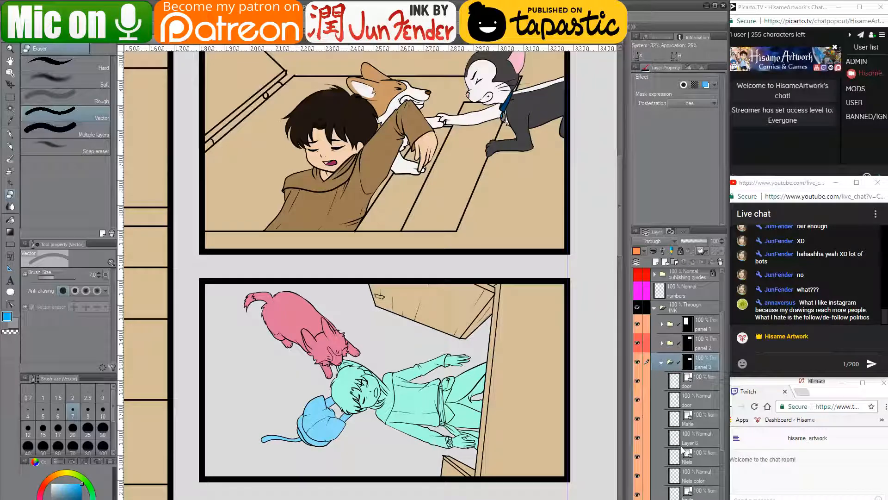
# - Identify the flat-colour layer beneath the Marie line art by toggling its visibility, and rename Layer 6 as "color marie"
pyautogui.click(677, 421)
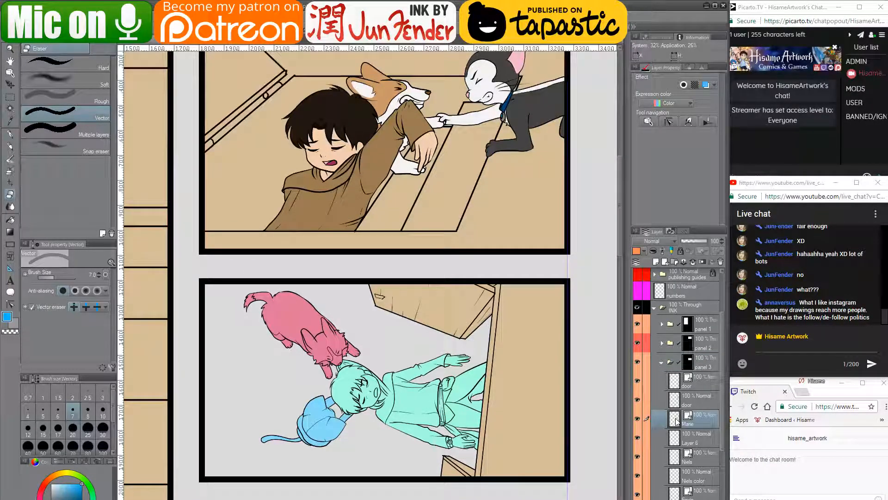
pyautogui.click(637, 437)
pyautogui.click(637, 437)
pyautogui.doubleClick(691, 442)
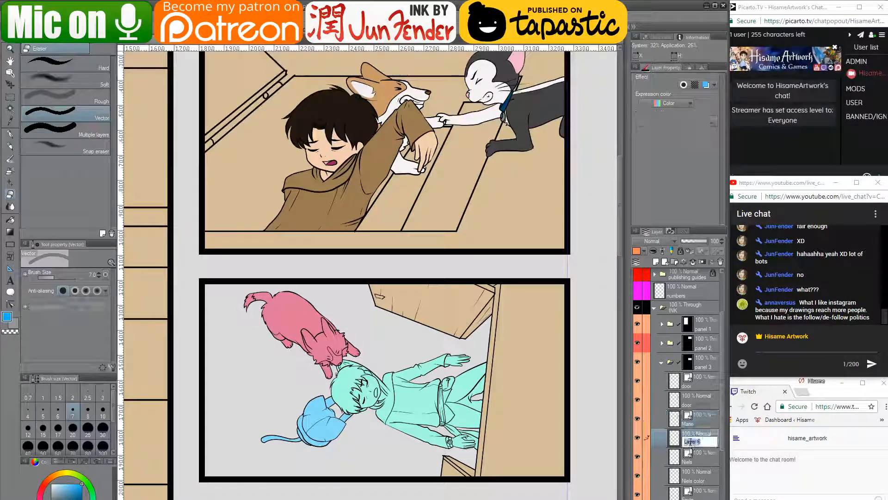
pyautogui.write('color')
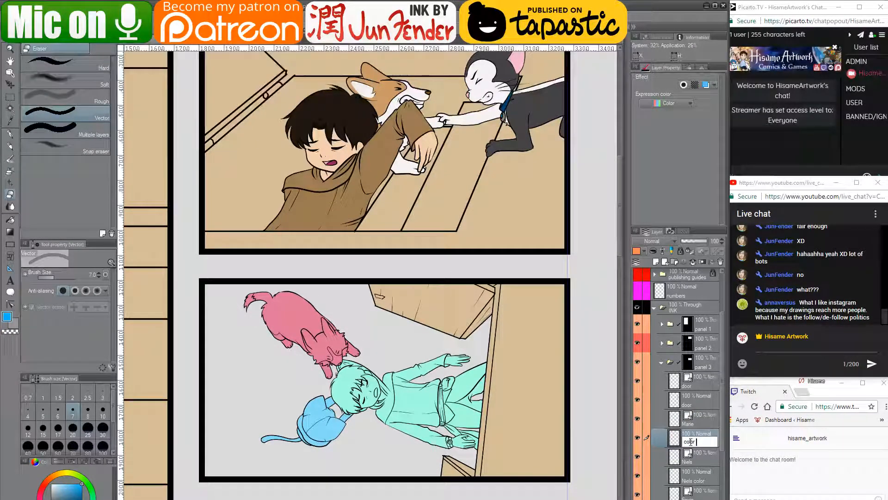
pyautogui.write(' marie')
pyautogui.press('Return')
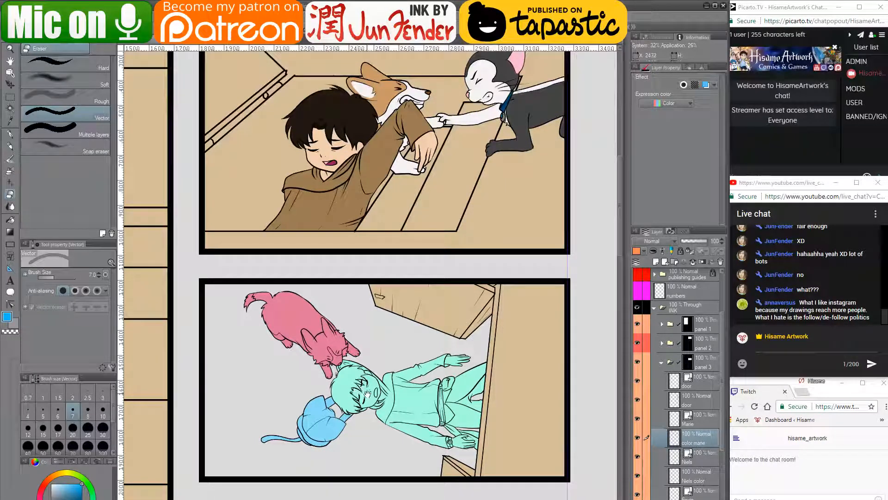
# - Select the dog's flat-coloured area in panel 3 from the contents of the "color marie" layer
pyautogui.moveTo(368, 394)
pyautogui.mouseDown()
pyautogui.moveTo(379, 373)
pyautogui.moveTo(363, 390)
pyautogui.mouseUp()
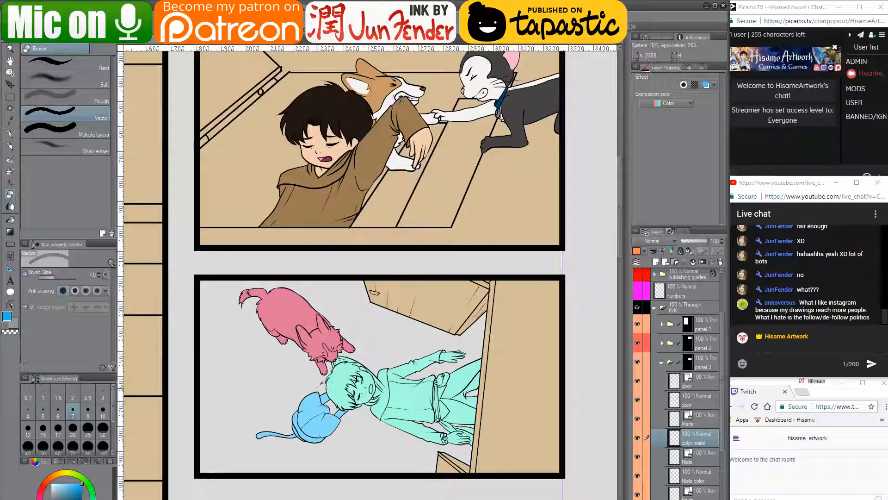
pyautogui.scroll(1, 321, 383)
pyautogui.scroll(1, 463, 377)
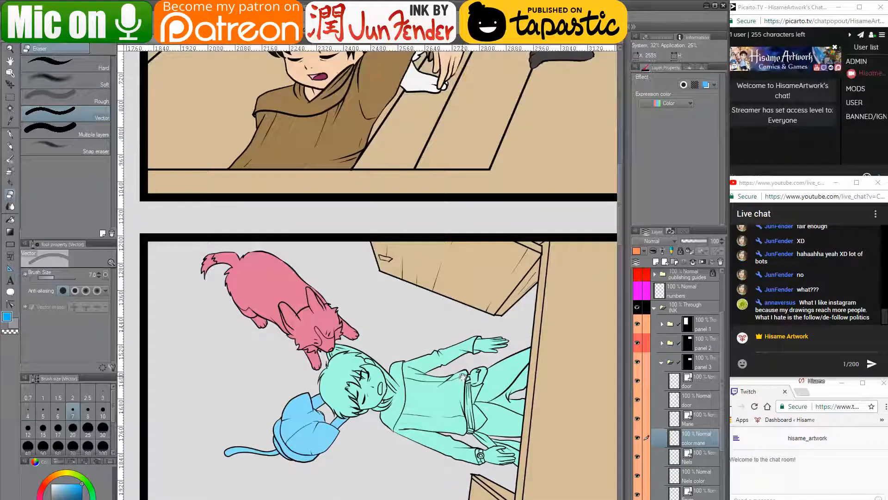
pyautogui.moveTo(463, 377); pyautogui.dragTo(439, 386)
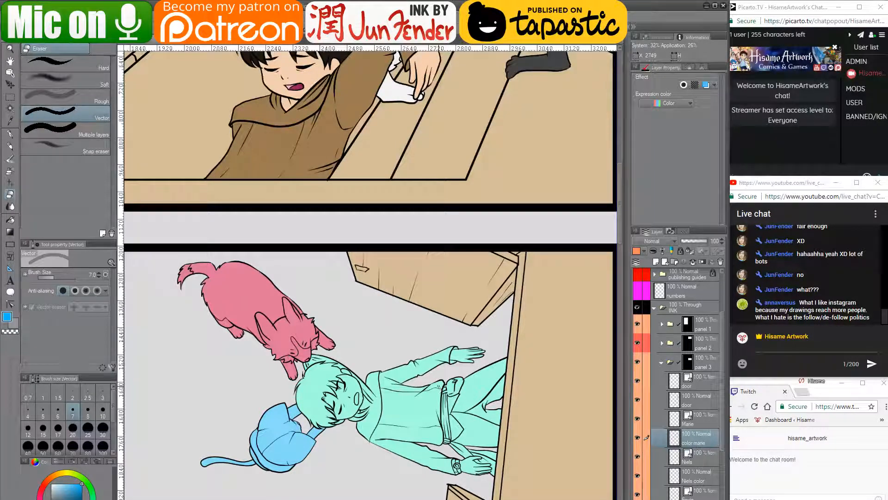
pyautogui.keyDown('ctrl'); pyautogui.click(678, 441); pyautogui.keyUp('ctrl')
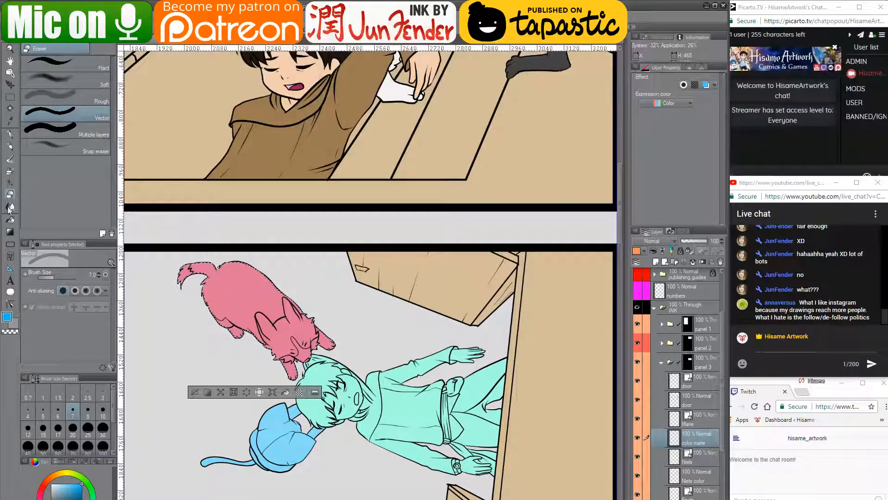
# - Paint the whole selected dog orange-brown sampled from the corgi in panel 2, using a greatly enlarged G-pen
pyautogui.click(10, 134)
pyautogui.scroll(-1, 359, 332)
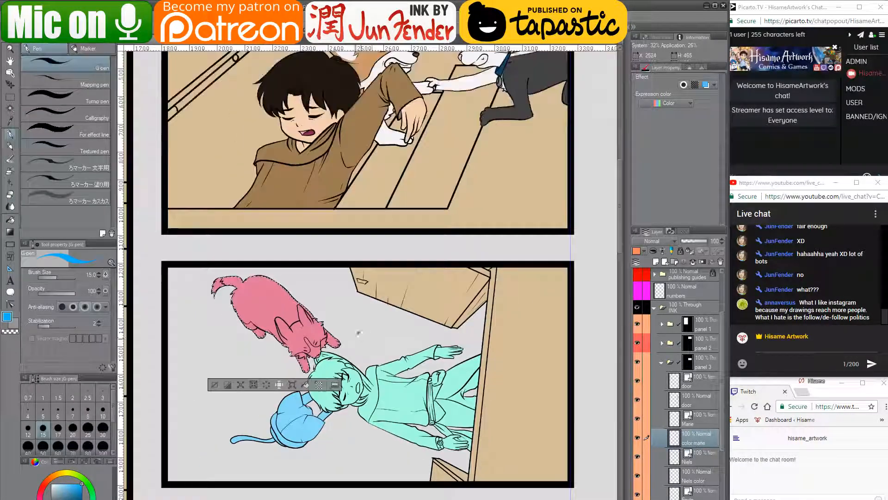
pyautogui.keyDown('alt'); pyautogui.click(365, 137); pyautogui.keyUp('alt')
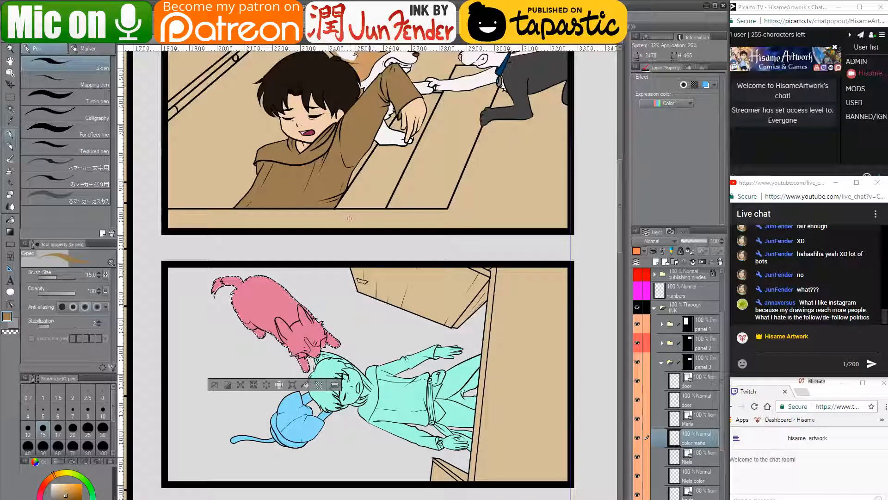
pyautogui.press(']')
pyautogui.press(']')
pyautogui.press(']')
pyautogui.press(']')
pyautogui.press(']')
pyautogui.press(']')
pyautogui.press(']')
pyautogui.press(']')
pyautogui.press(']')
pyautogui.press(']')
pyautogui.press(']')
pyautogui.press(']')
pyautogui.press(']')
pyautogui.press(']')
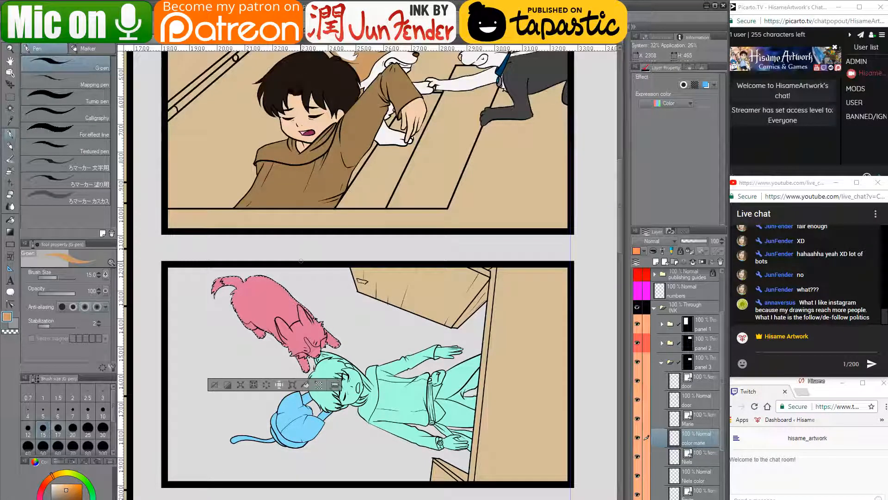
pyautogui.moveTo(237, 278)
pyautogui.mouseDown()
pyautogui.moveTo(222, 299)
pyautogui.moveTo(319, 352)
pyautogui.mouseUp()
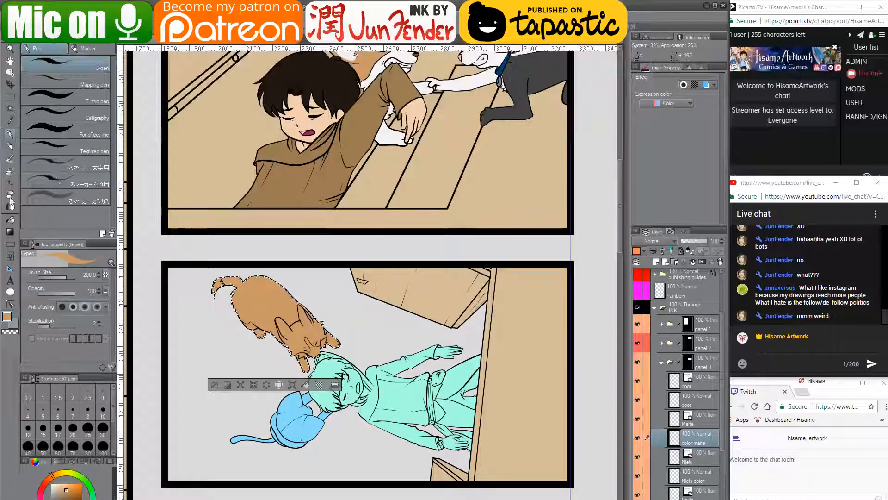
# - Fill the dog's muzzle blaze and both front paws with white sampled from the corgi in panel 2
pyautogui.click(10, 220)
pyautogui.keyDown('alt'); pyautogui.click(388, 132); pyautogui.keyUp('alt')
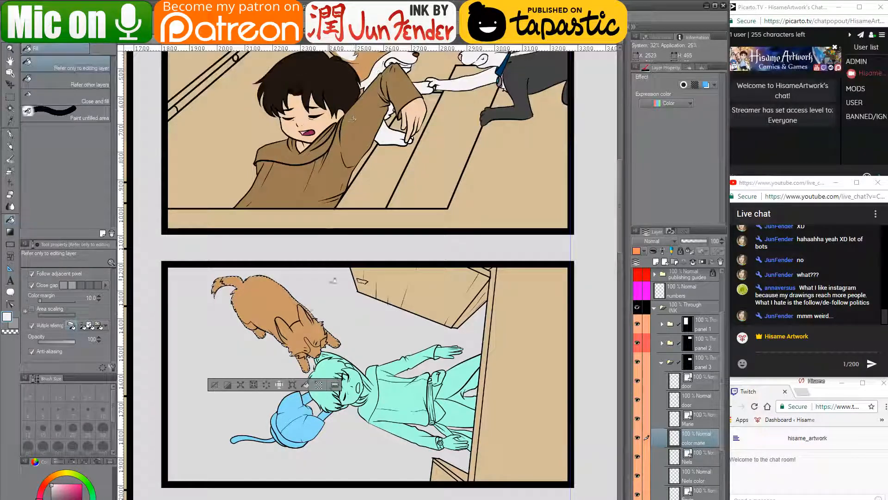
pyautogui.click(311, 347)
pyautogui.click(318, 353)
pyautogui.click(305, 364)
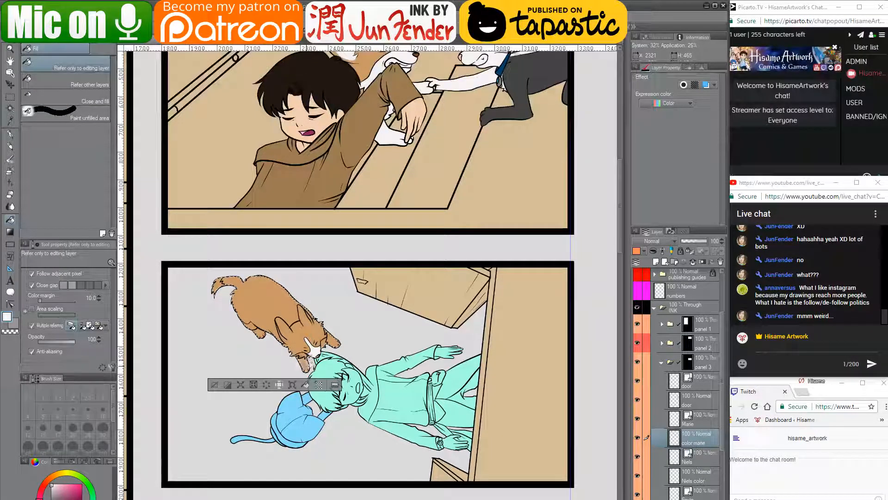
pyautogui.click(332, 340)
# - Fill the fur tufts on both of the dog's cheeks with the same white
pyautogui.scroll(4, 294, 352)
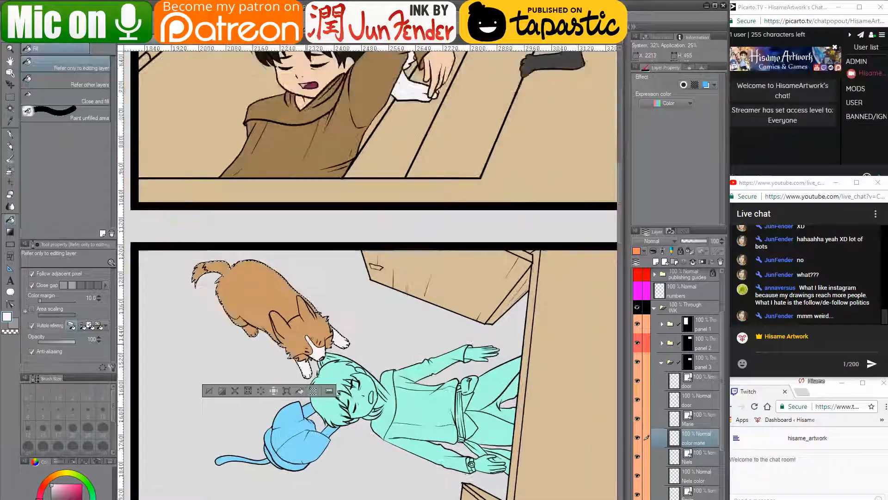
pyautogui.scroll(2, 303, 366)
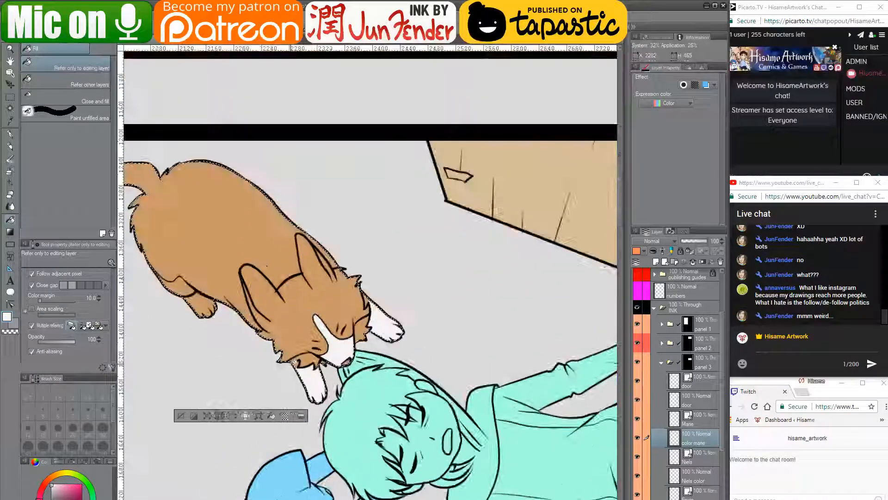
pyautogui.click(300, 363)
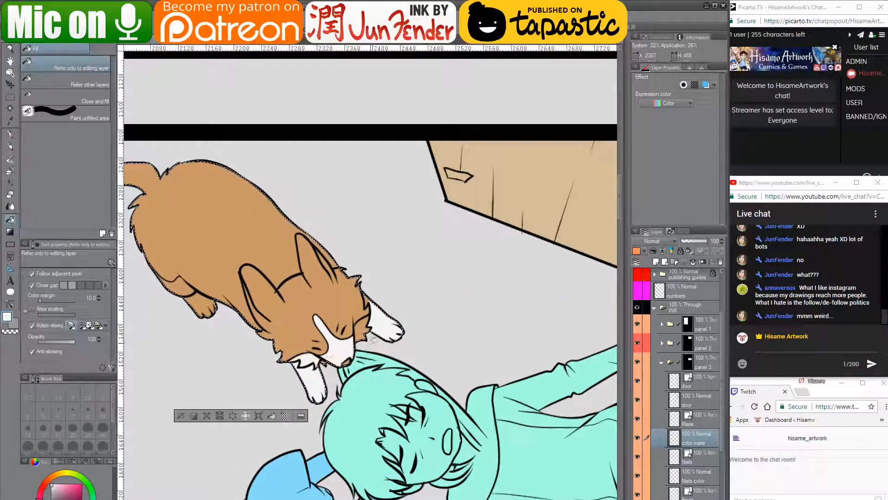
pyautogui.click(363, 326)
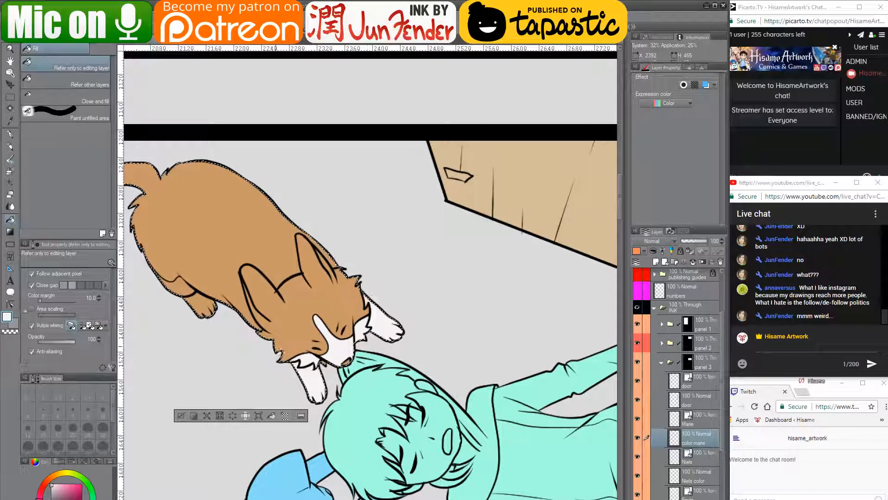
# - Paint the dog's nose area white with the G-pen at size 12
pyautogui.scroll(2, 280, 354)
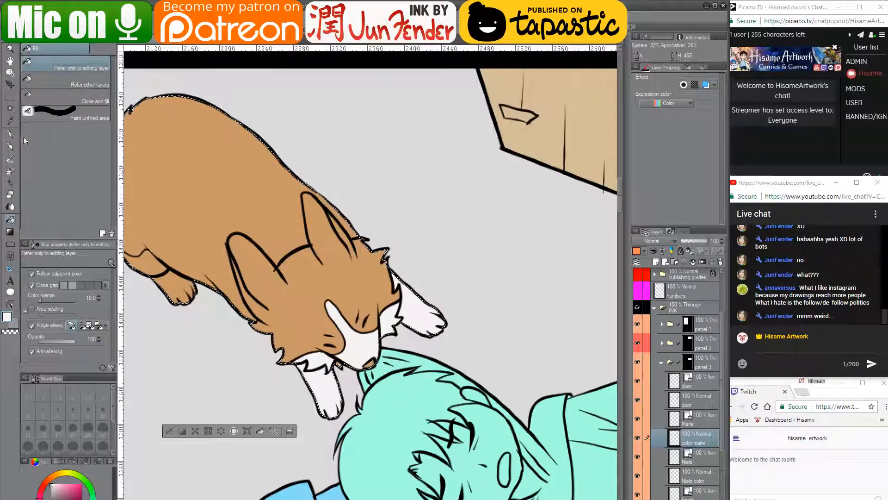
pyautogui.press('p')
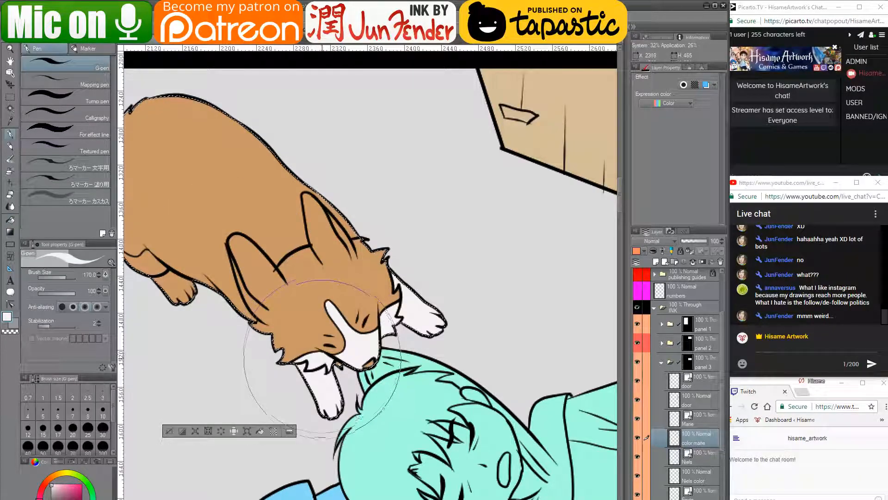
pyautogui.click(28, 430)
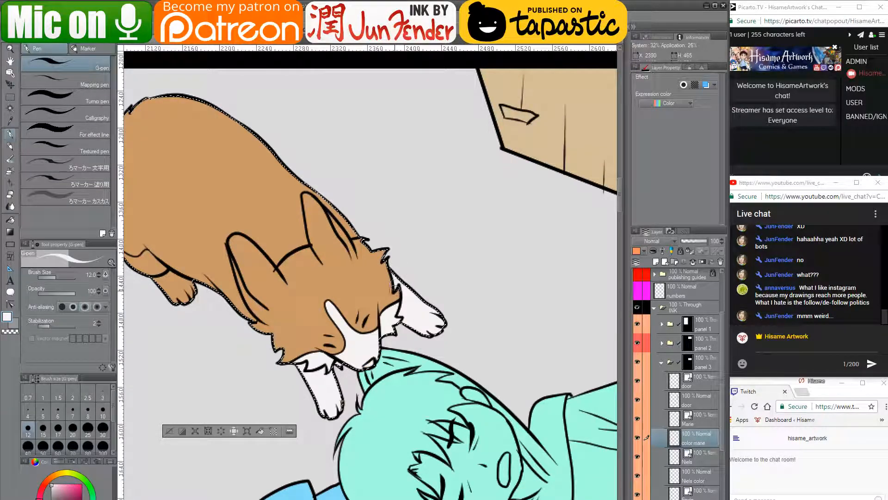
# - Fill the dog's rear thigh patch, hind paw and tail tip with white
pyautogui.moveTo(359, 282); pyautogui.dragTo(463, 314)
pyautogui.click(10, 220)
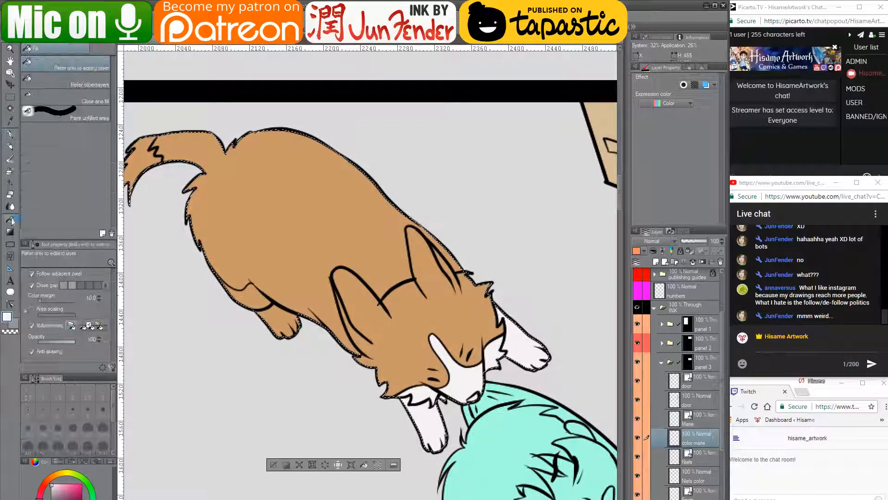
pyautogui.click(248, 296)
pyautogui.click(285, 327)
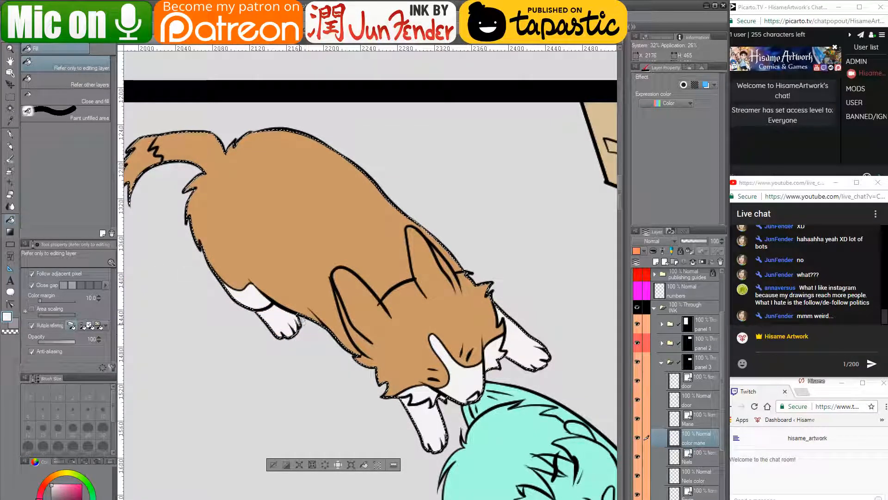
pyautogui.click(144, 155)
pyautogui.moveTo(297, 259); pyautogui.dragTo(376, 277)
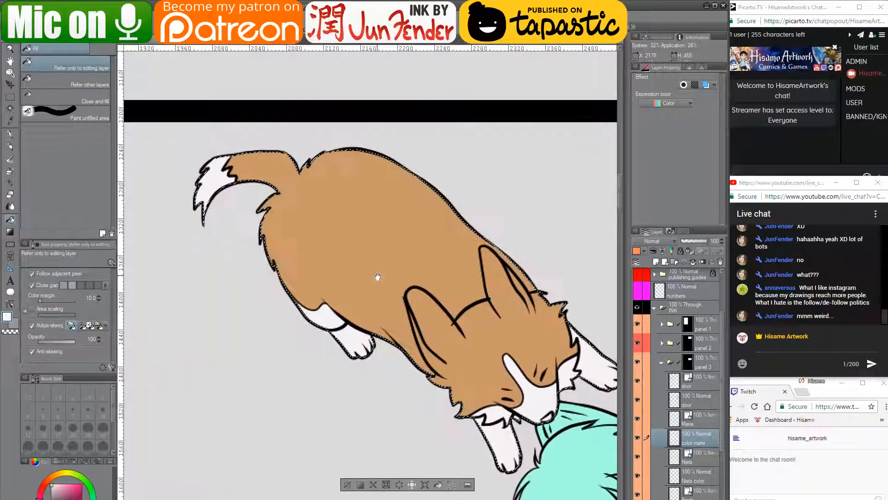
# - Paint the insides of both of the dog's ears white with the G-pen at size 12
pyautogui.click(10, 136)
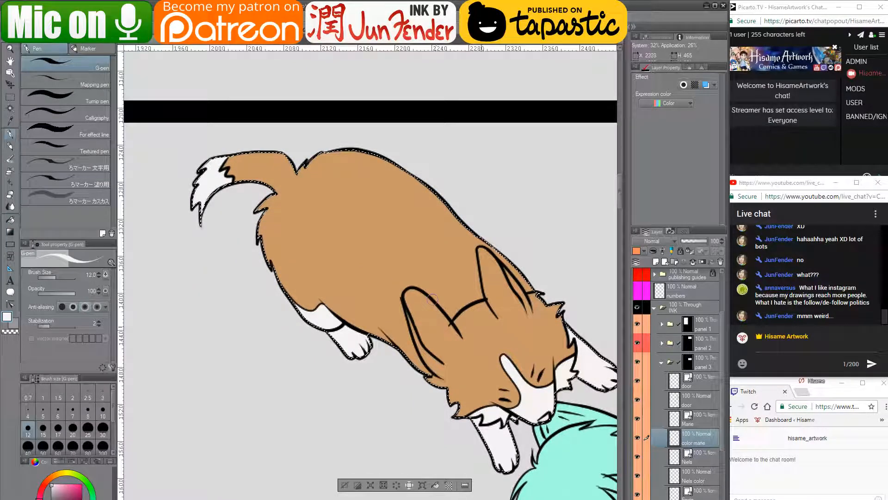
pyautogui.moveTo(491, 240); pyautogui.dragTo(361, 254)
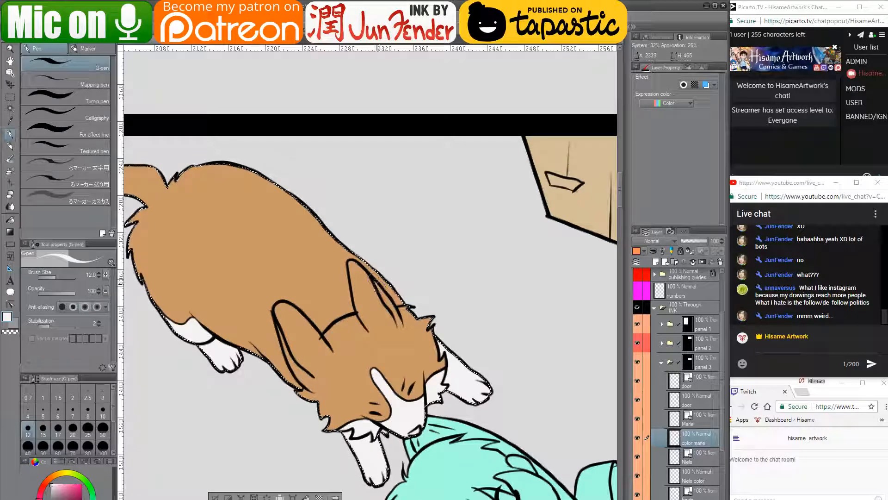
pyautogui.moveTo(379, 287)
pyautogui.mouseDown()
pyautogui.moveTo(372, 276)
pyautogui.moveTo(397, 320)
pyautogui.mouseUp()
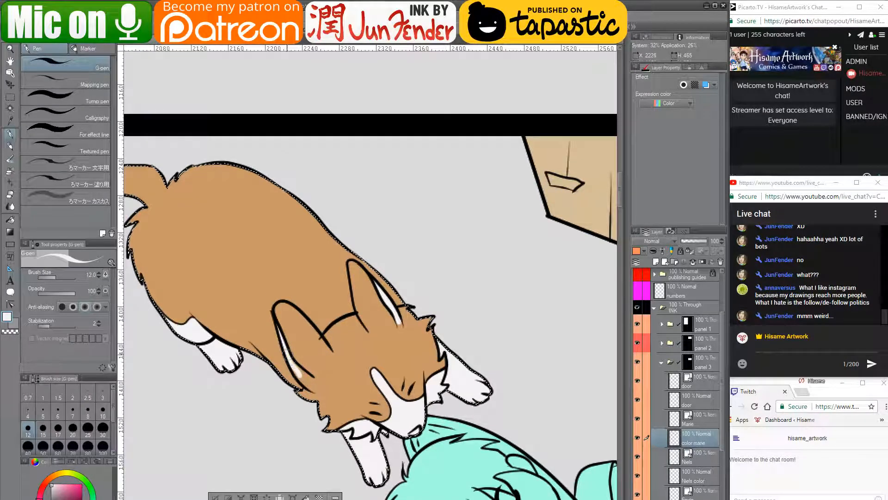
pyautogui.moveTo(305, 383); pyautogui.dragTo(303, 377)
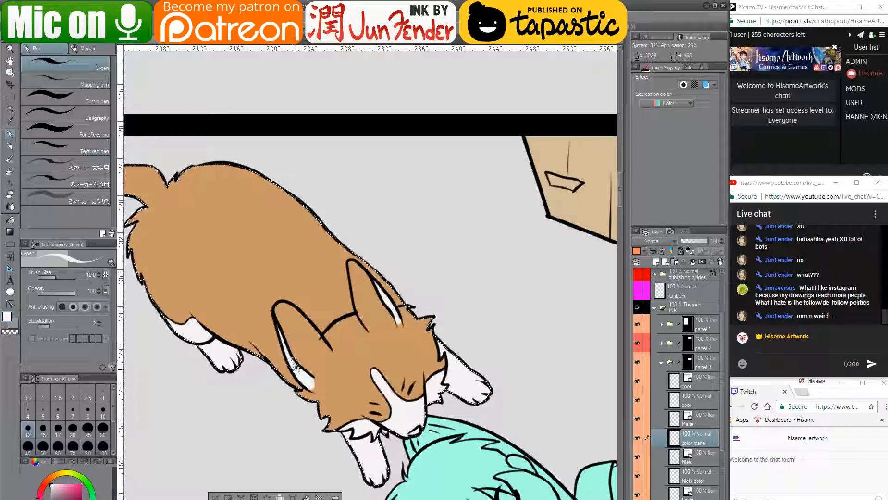
pyautogui.moveTo(304, 336)
pyautogui.mouseDown()
pyautogui.moveTo(340, 310)
pyautogui.moveTo(336, 329)
pyautogui.mouseUp()
# - Sample the nose brown from the corgi in panel 1 and paint the nose of the dog in panel 3 with the G-pen
pyautogui.click(703, 416)
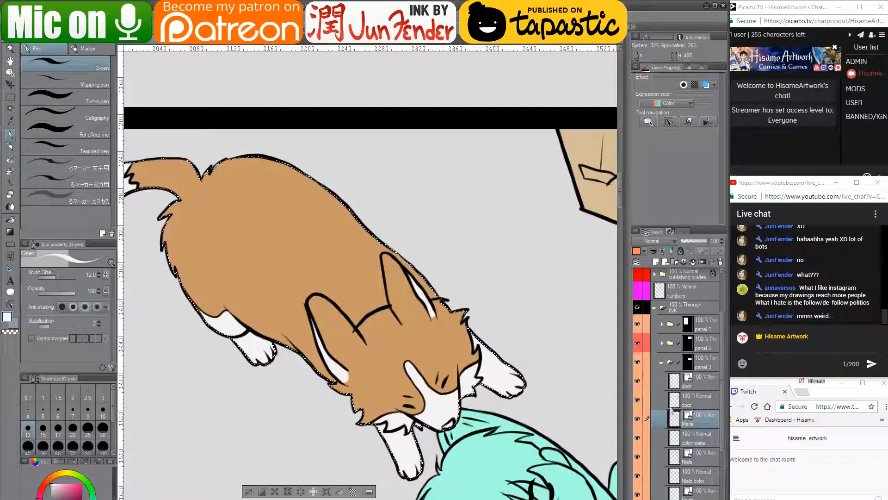
pyautogui.click(9, 195)
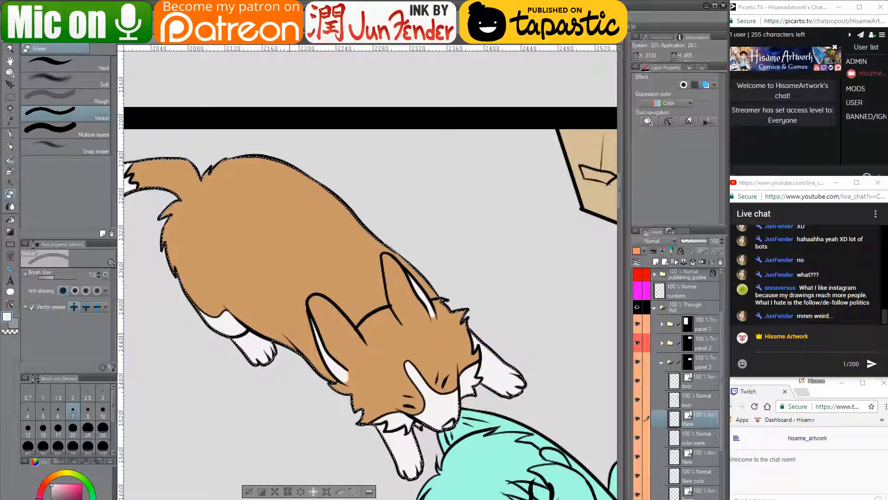
pyautogui.click(9, 134)
pyautogui.moveTo(308, 401); pyautogui.dragTo(439, 117)
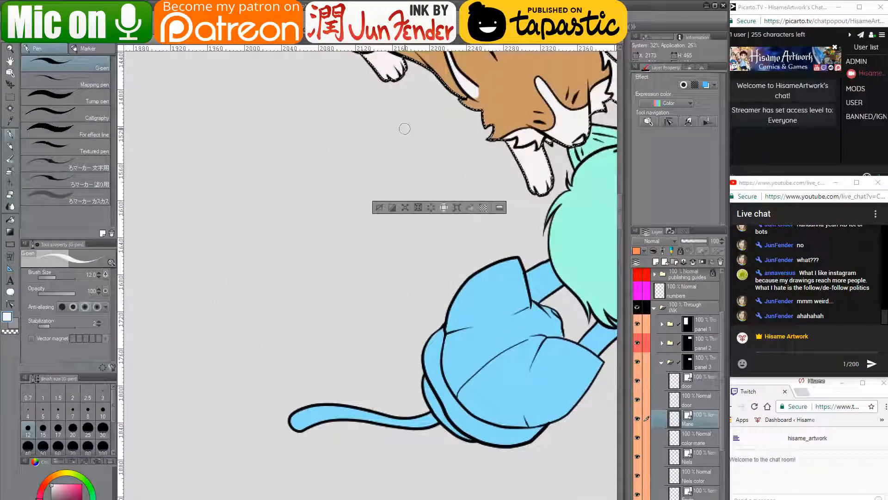
pyautogui.scroll(-5, 397, 252)
pyautogui.scroll(-4, 401, 256)
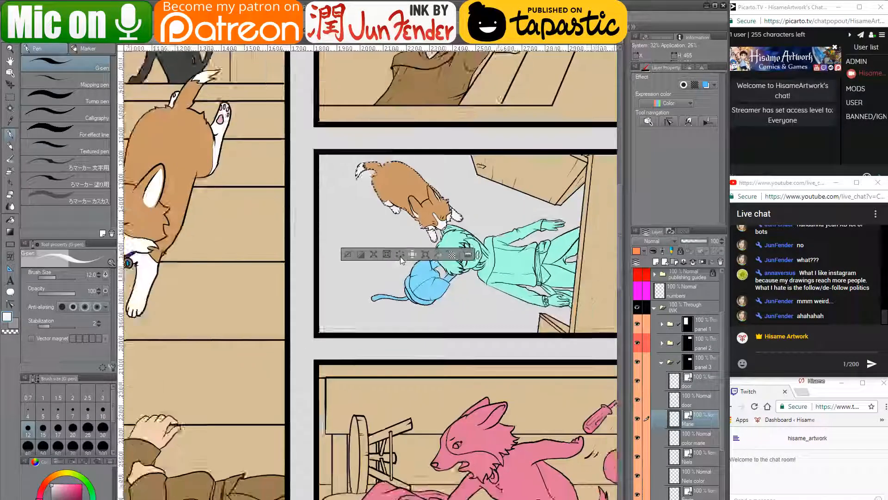
pyautogui.keyDown('alt'); pyautogui.click(166, 242); pyautogui.keyUp('alt')
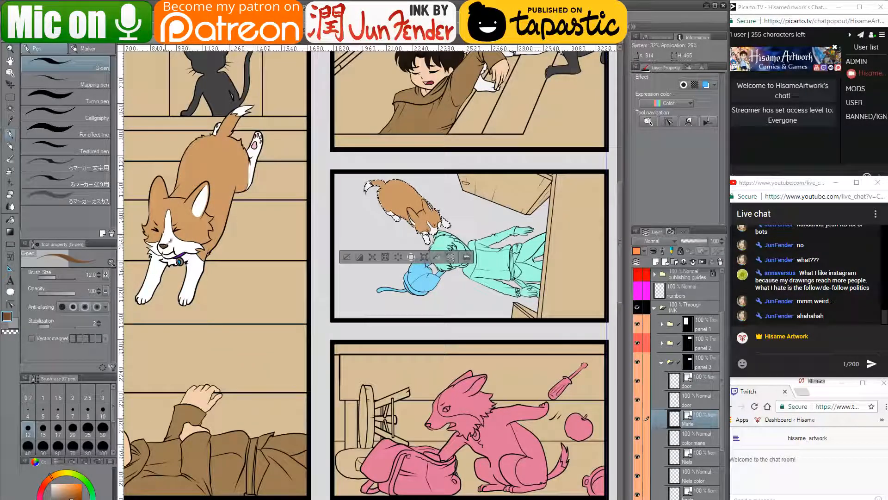
pyautogui.scroll(3, 426, 215)
pyautogui.scroll(6, 435, 278)
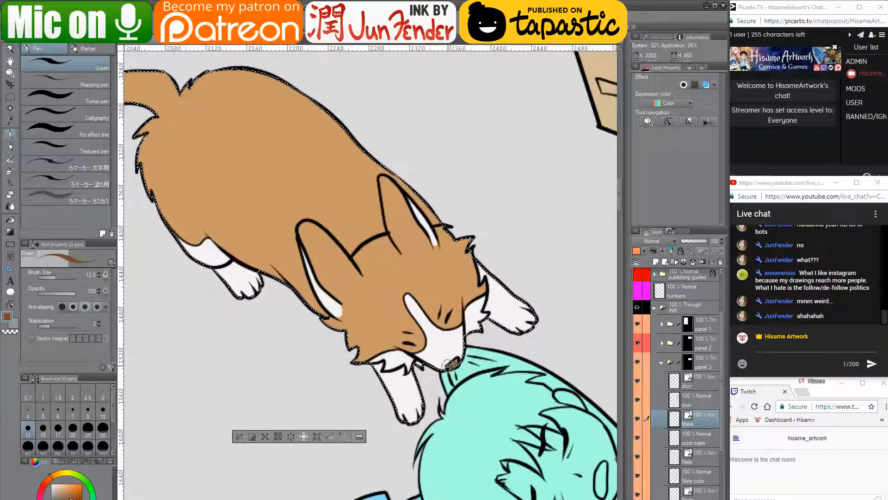
pyautogui.click(699, 438)
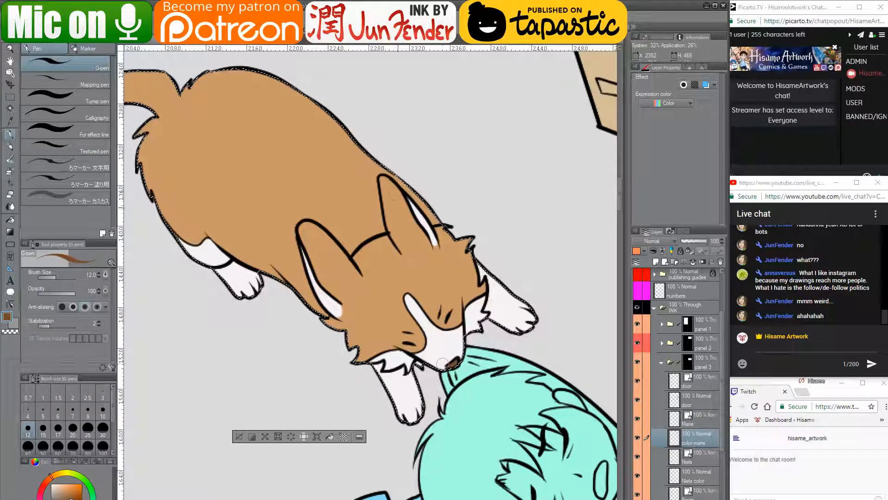
pyautogui.moveTo(300, 134)
pyautogui.mouseDown()
pyautogui.moveTo(426, 294)
pyautogui.moveTo(354, 232)
pyautogui.moveTo(341, 204)
pyautogui.moveTo(394, 229)
pyautogui.mouseUp()
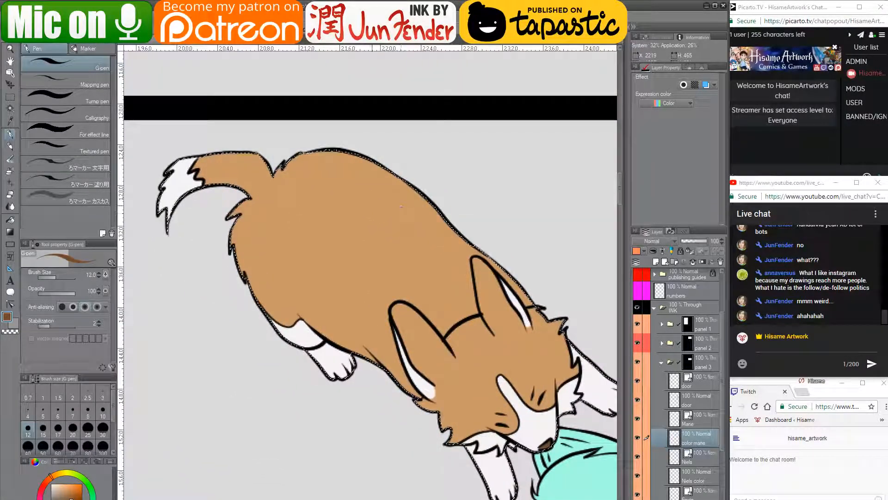
# - Clear the selection around the dog and review panel 3 against the neighbouring panels
pyautogui.scroll(-2, 450, 276)
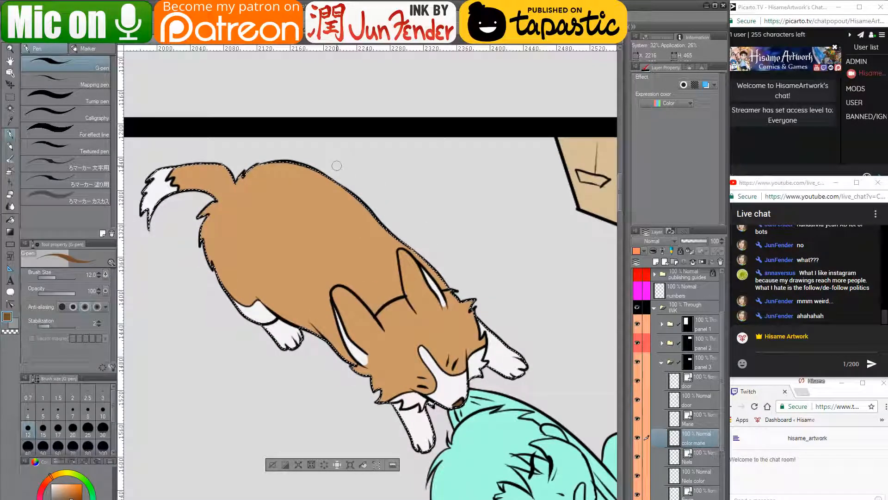
pyautogui.scroll(-2, 319, 300)
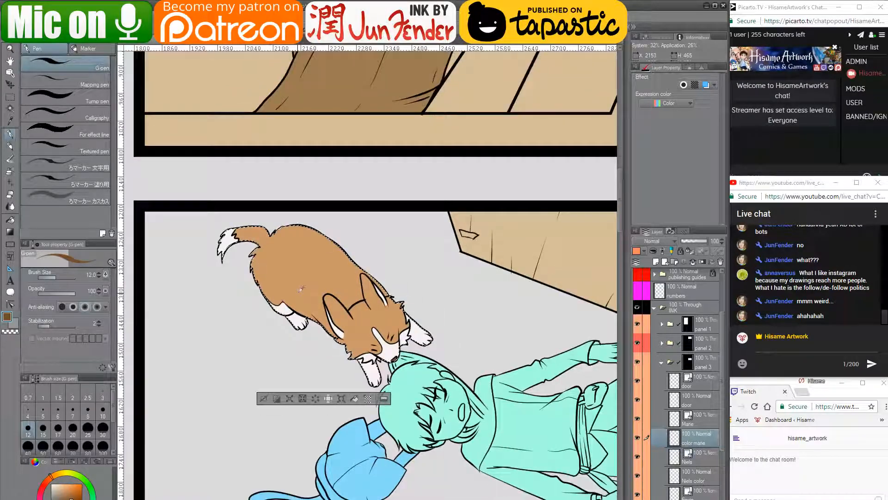
pyautogui.scroll(-2, 300, 288)
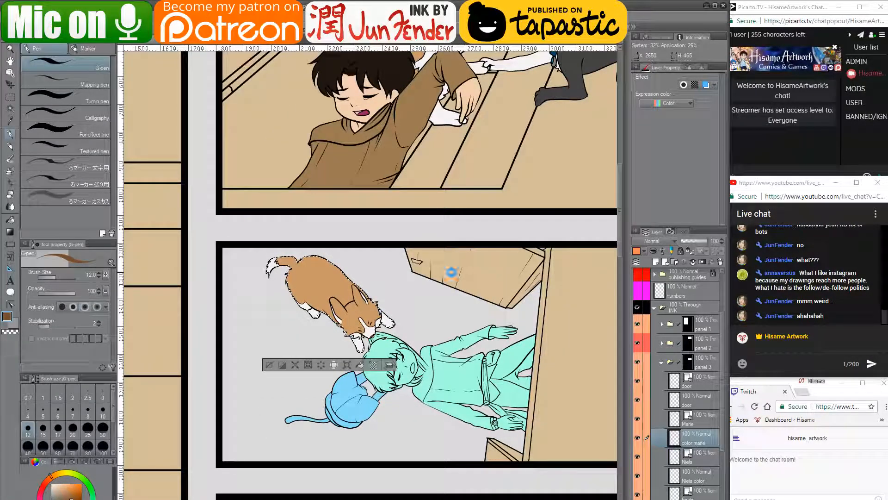
pyautogui.hotkey('ctrl', 'd')
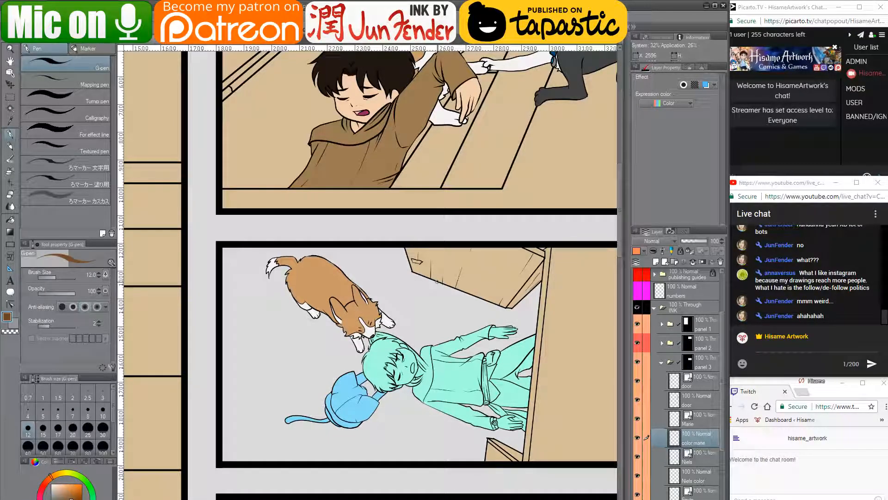
pyautogui.scroll(1, 404, 288)
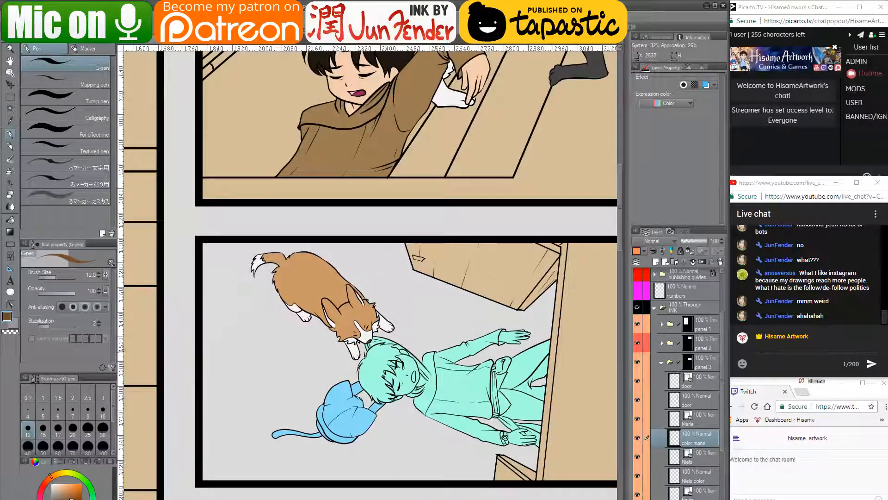
pyautogui.moveTo(424, 346); pyautogui.dragTo(467, 321)
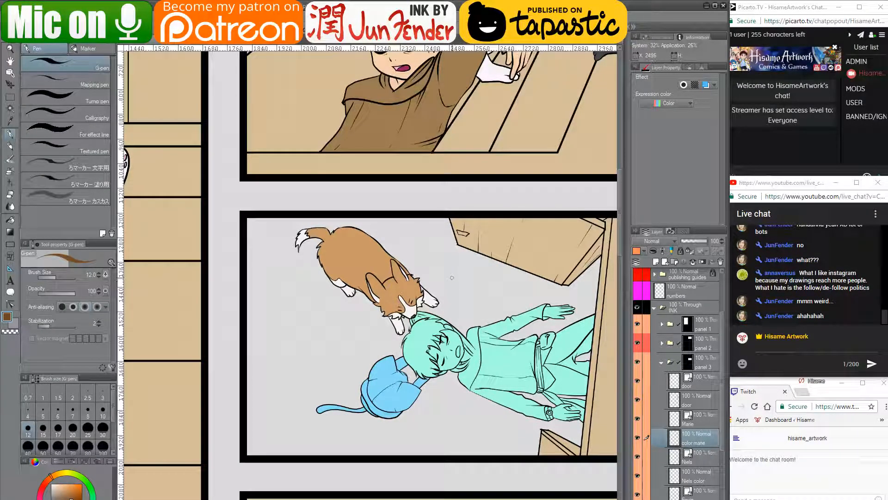
pyautogui.scroll(-3, 452, 278)
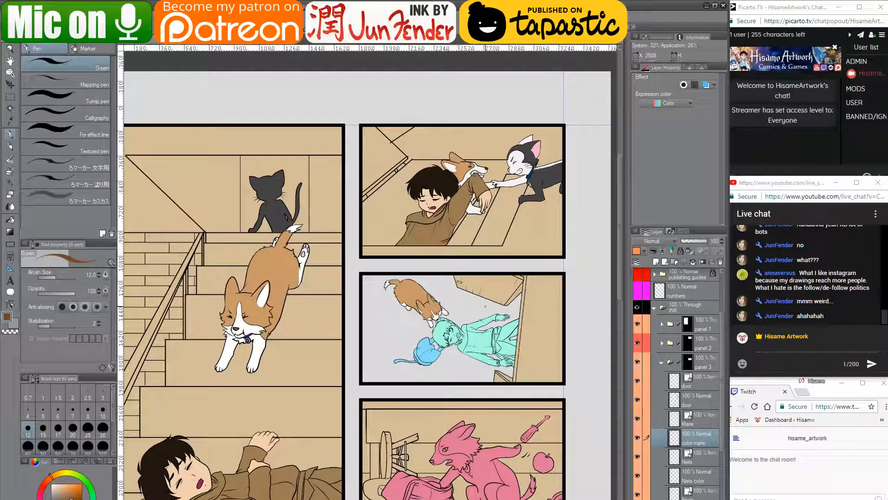
pyautogui.scroll(3, 492, 287)
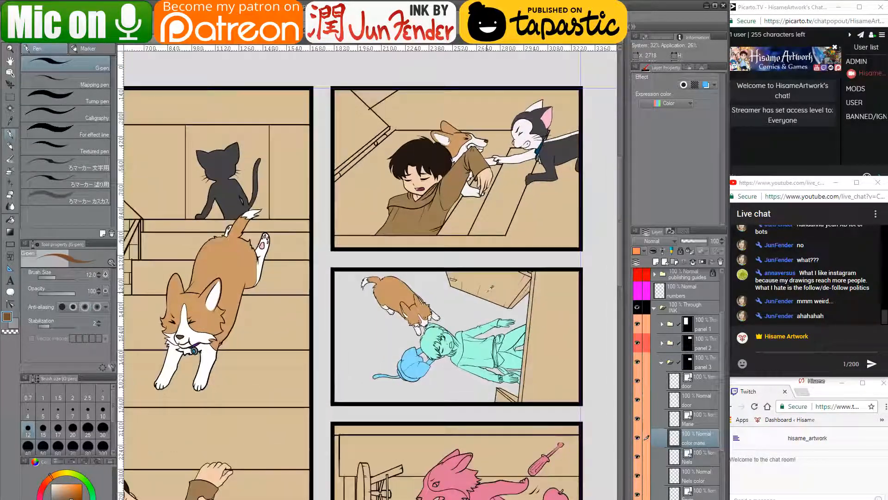
pyautogui.scroll(-4, 490, 288)
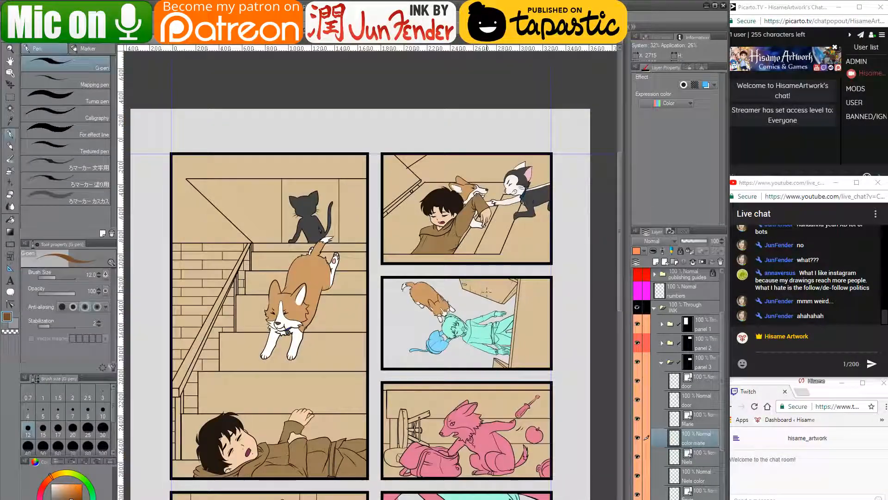
pyautogui.moveTo(538, 374); pyautogui.dragTo(510, 391)
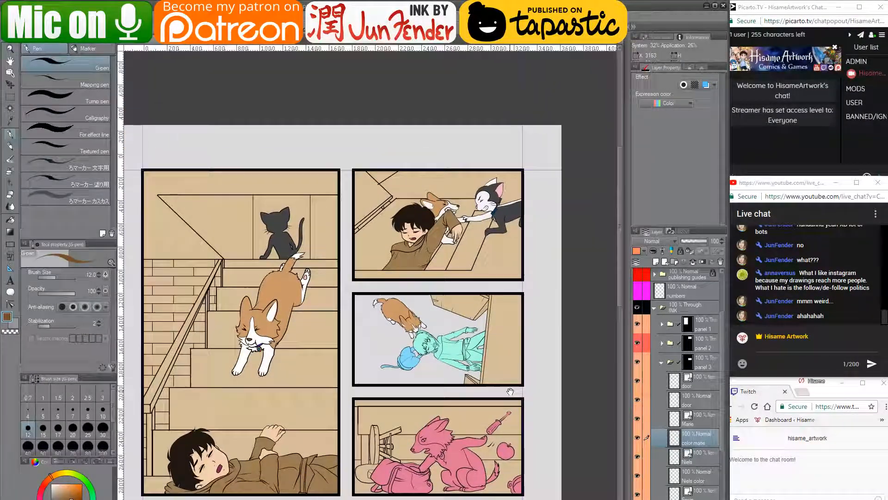
pyautogui.scroll(-2, 693, 454)
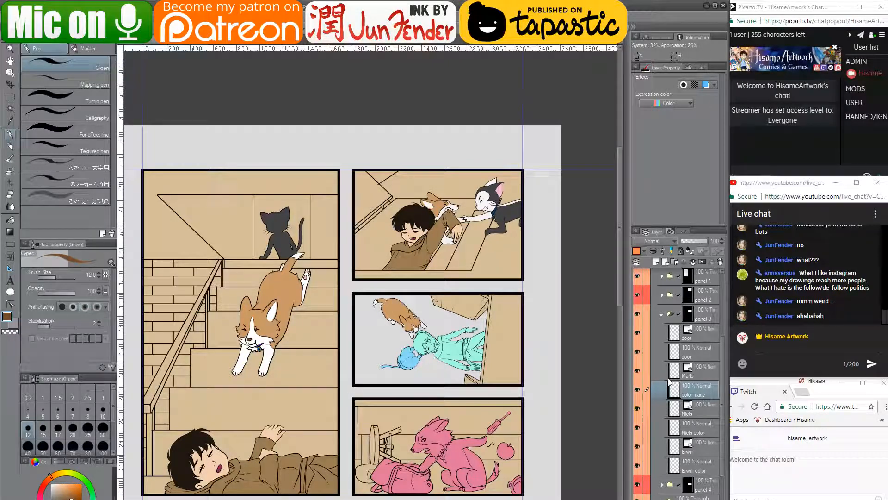
# - Select the boy's flat shape on the Niels color layer and paint it entirely tunic brown with the G-pen at size 400
pyautogui.keyDown('ctrl'); pyautogui.click(677, 436); pyautogui.keyUp('ctrl')
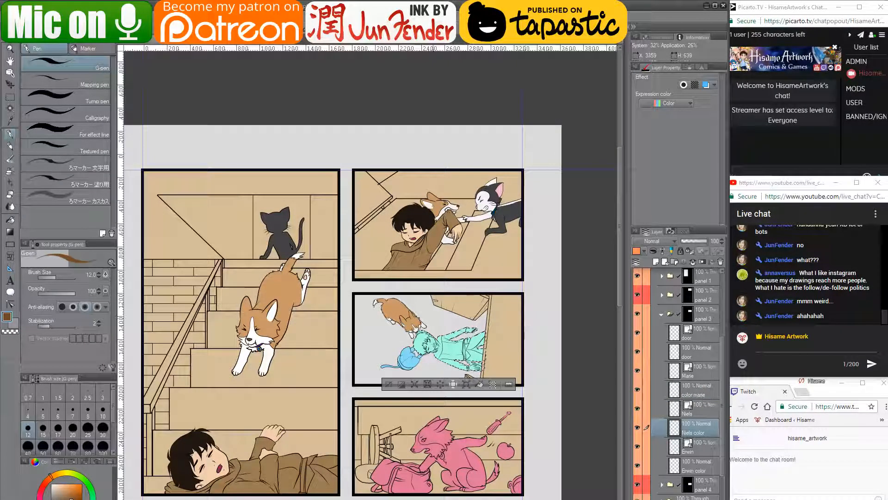
pyautogui.scroll(5, 473, 301)
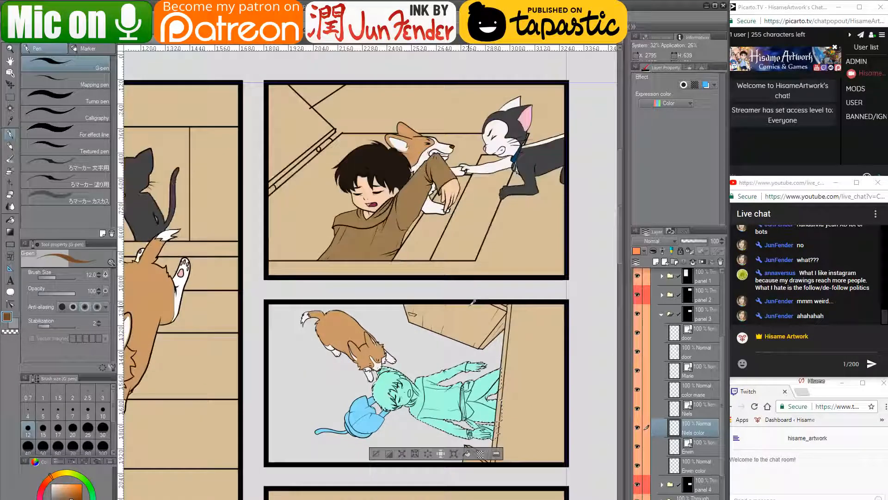
pyautogui.click(11, 219)
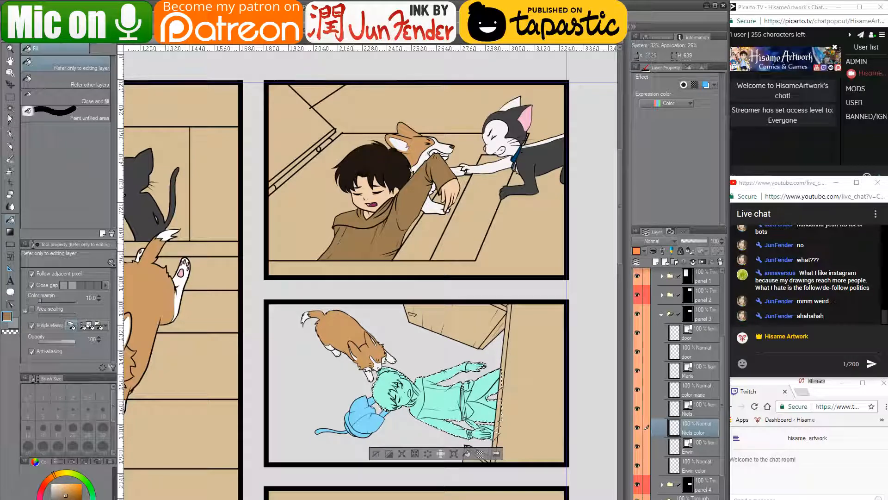
pyautogui.click(10, 134)
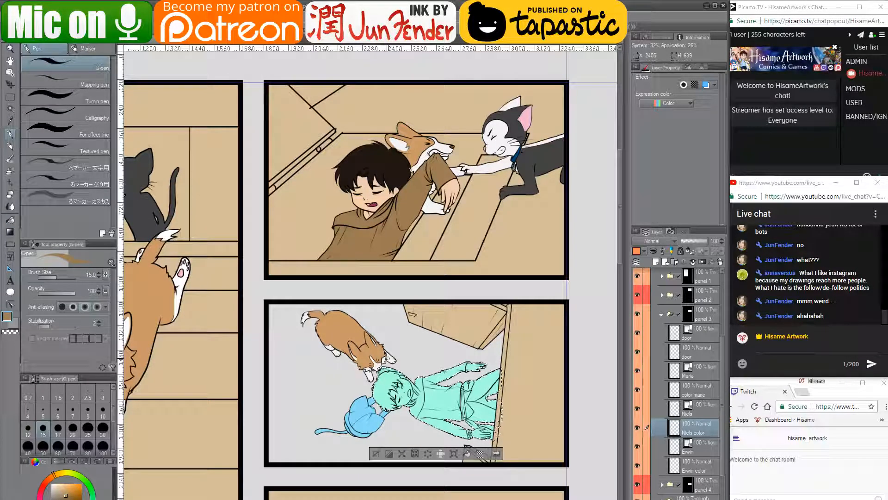
pyautogui.click(67, 277)
pyautogui.moveTo(384, 384); pyautogui.dragTo(491, 407)
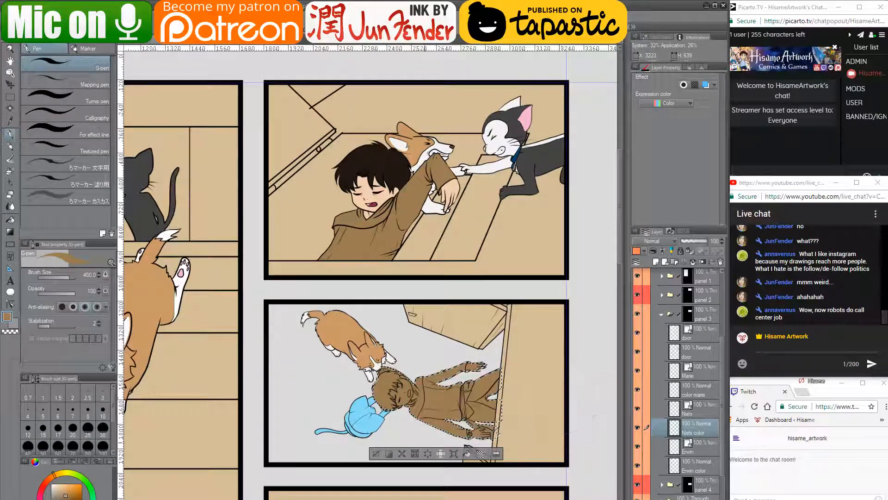
# - Fill the boy's hands and face in panel 3 with the skin tone sampled from his hand in panel 2
pyautogui.keyDown('alt'); pyautogui.click(451, 185); pyautogui.keyUp('alt')
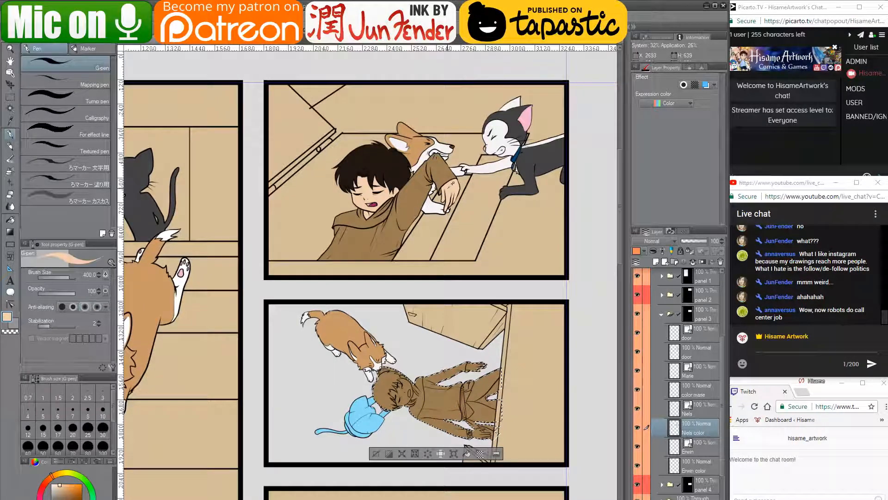
pyautogui.scroll(4, 525, 385)
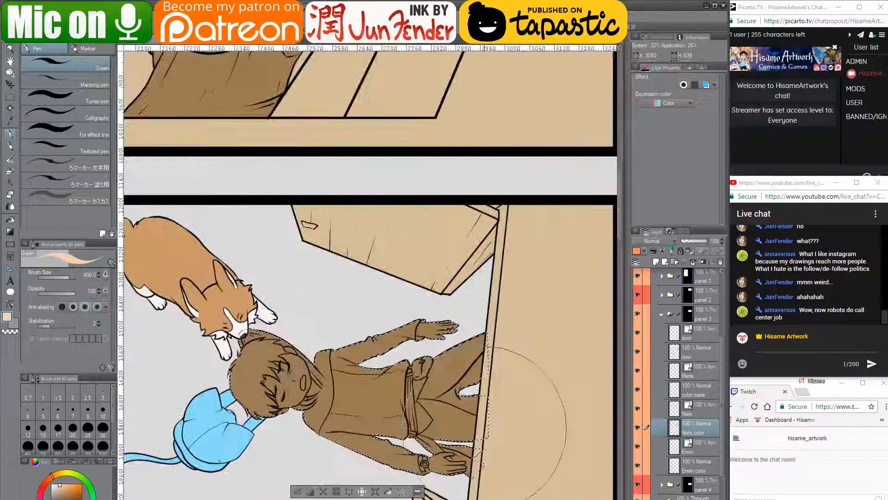
pyautogui.moveTo(485, 381); pyautogui.dragTo(530, 383)
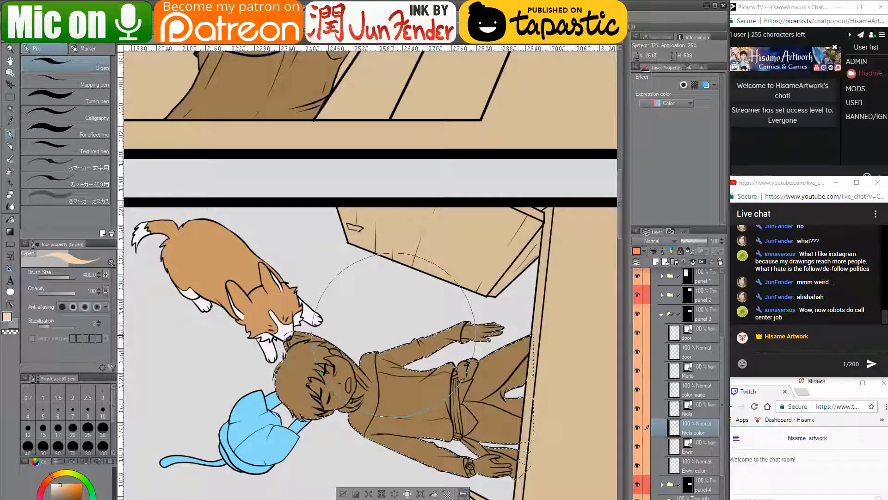
pyautogui.press('g')
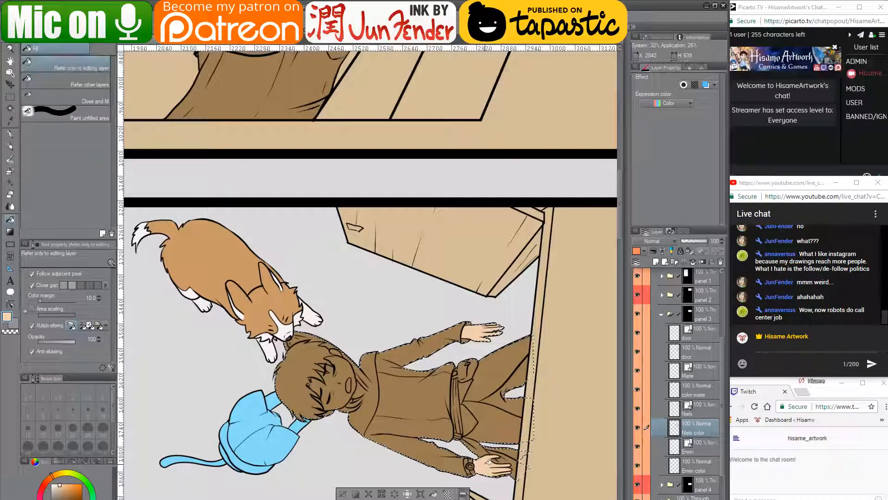
pyautogui.scroll(3, 455, 468)
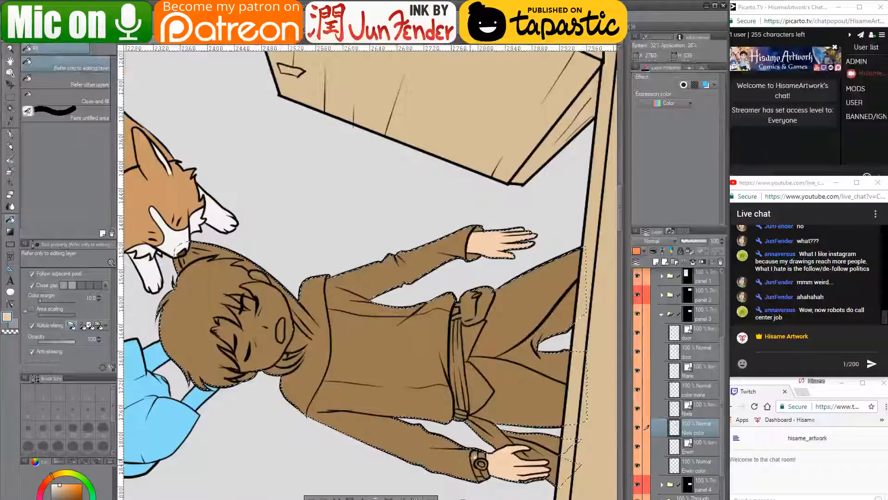
pyautogui.moveTo(317, 402); pyautogui.dragTo(374, 442)
pyautogui.click(298, 351)
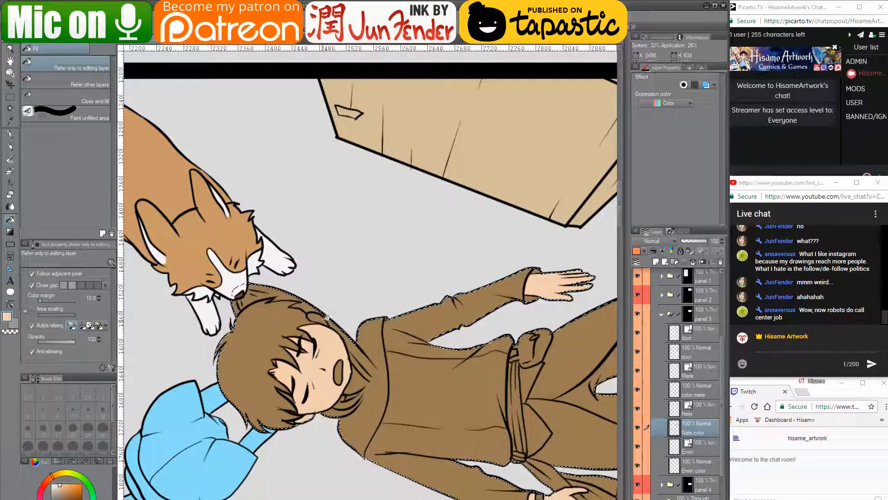
# - Switch to the YouTube live streaming page in the browser
pyautogui.hotkey('alt', 'Tab')
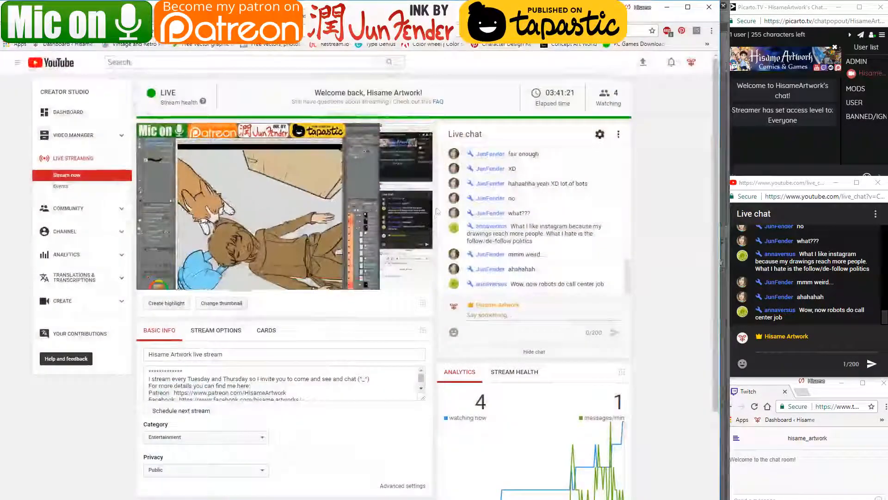
# - Search the web in a new browser tab for "illegal to collect rain water"
pyautogui.hotkey('ctrl', 't')
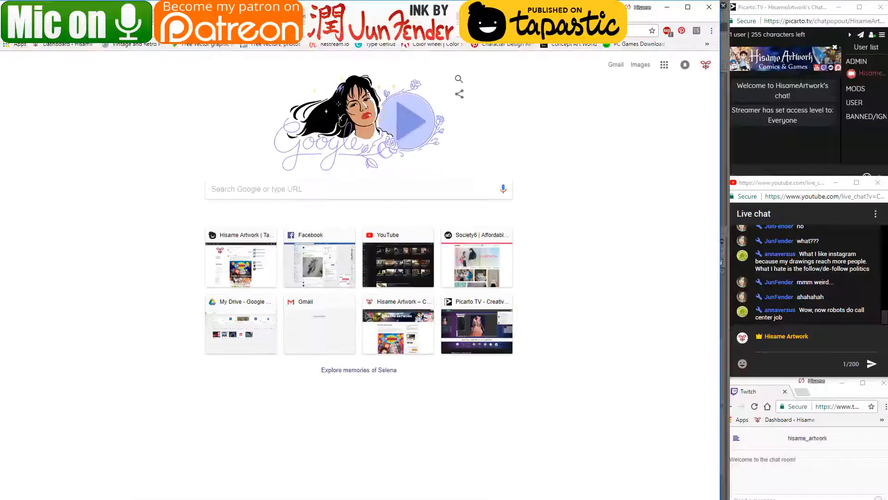
pyautogui.write('illegal')
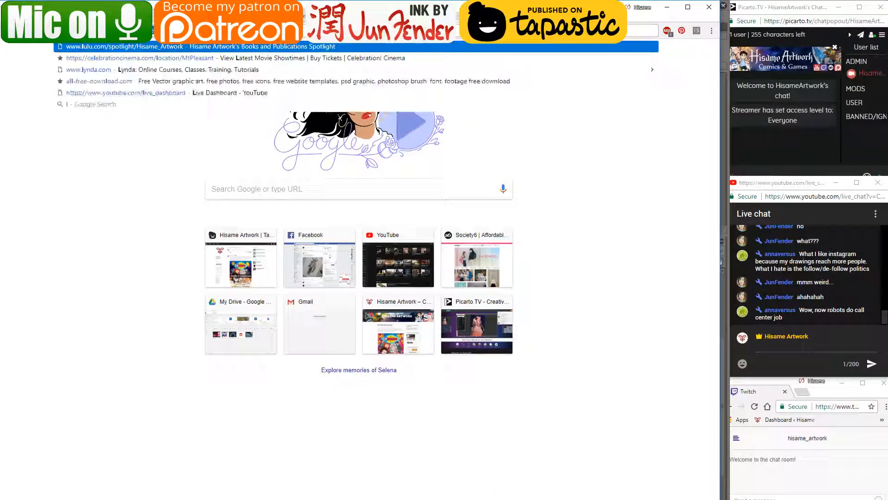
pyautogui.write(' to collect')
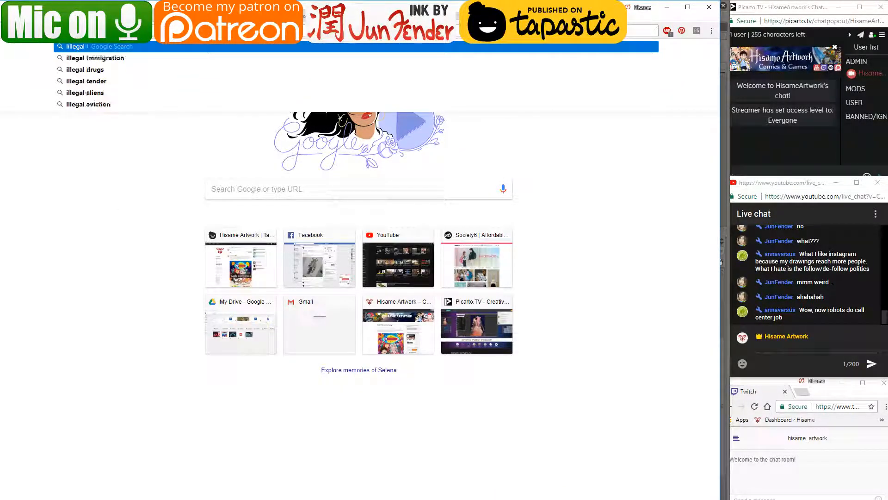
pyautogui.write(' rain water')
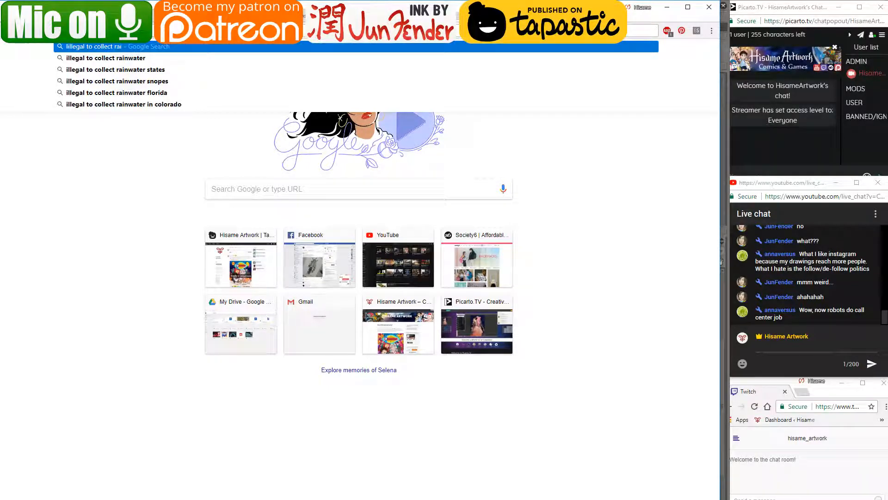
pyautogui.press('Return')
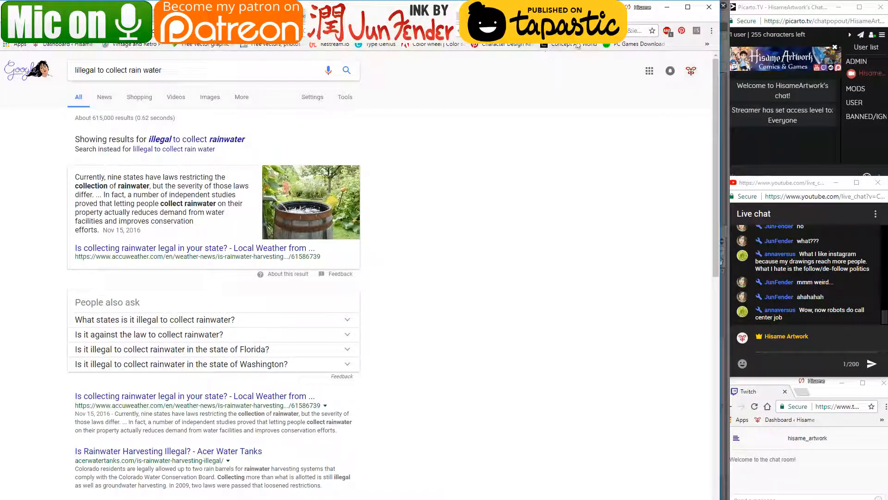
# - Return to Clip Studio Paint and fill the boy's hair in panel 3 with the near-black sampled from his hair on the finished page
pyautogui.click(666, 7)
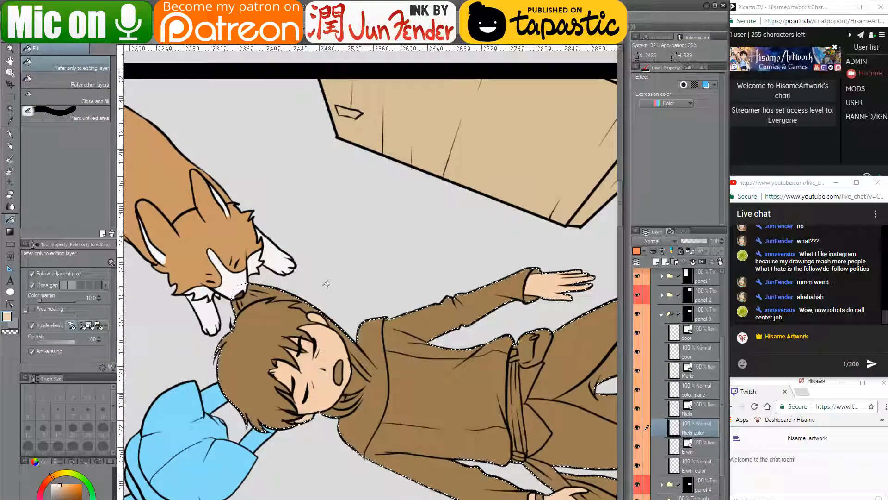
pyautogui.click(181, 43)
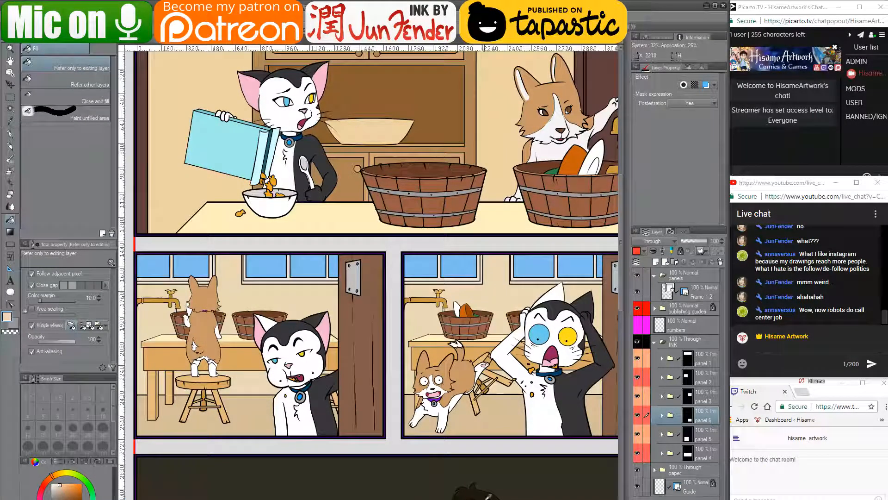
pyautogui.keyDown('alt'); pyautogui.click(485, 498); pyautogui.keyUp('alt')
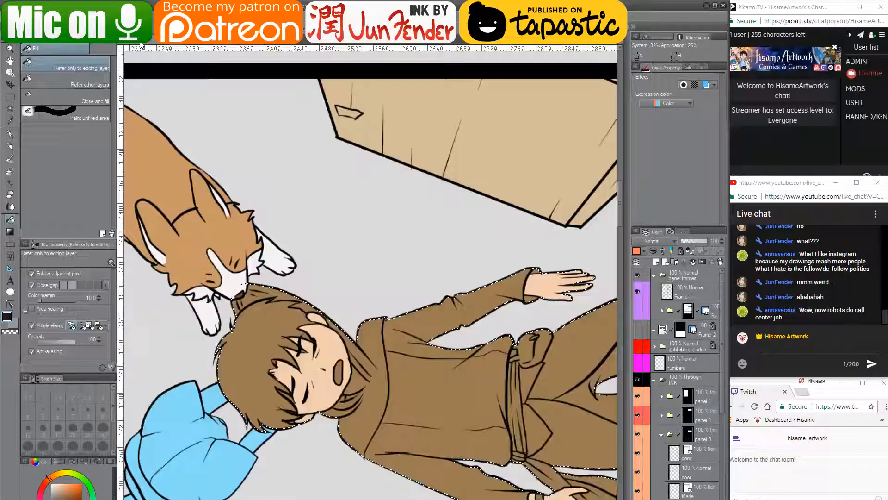
pyautogui.click(141, 45)
pyautogui.click(252, 341)
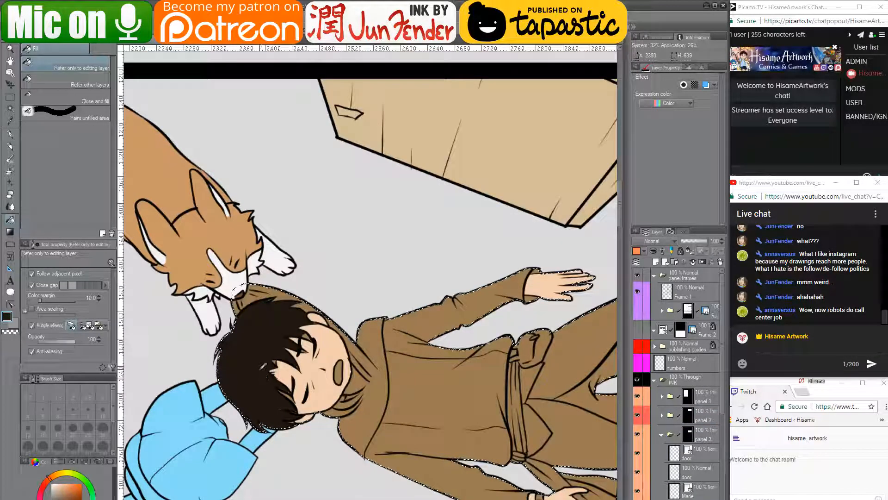
# - Touch up the hair tip above the boy's forehead with the G-pen at size 5 in the sampled hair color
pyautogui.scroll(3, 273, 384)
pyautogui.keyDown('alt'); pyautogui.click(313, 367); pyautogui.keyUp('alt')
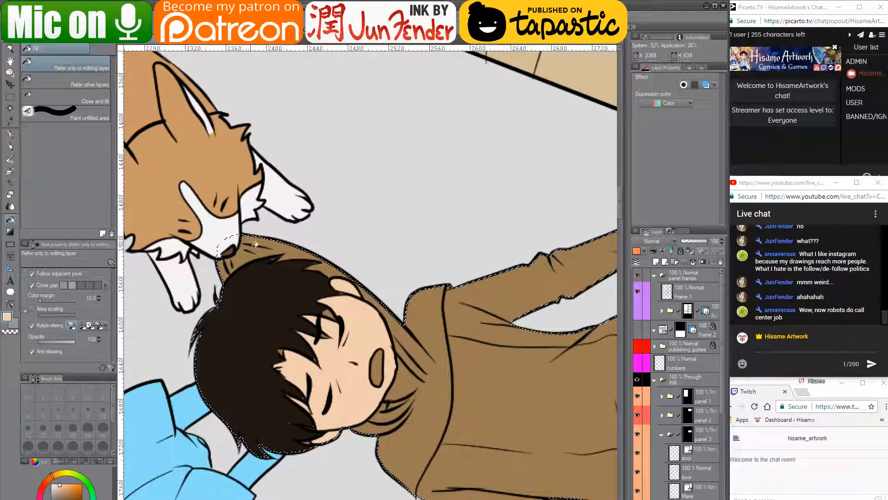
pyautogui.keyDown('alt'); pyautogui.click(272, 278); pyautogui.keyUp('alt')
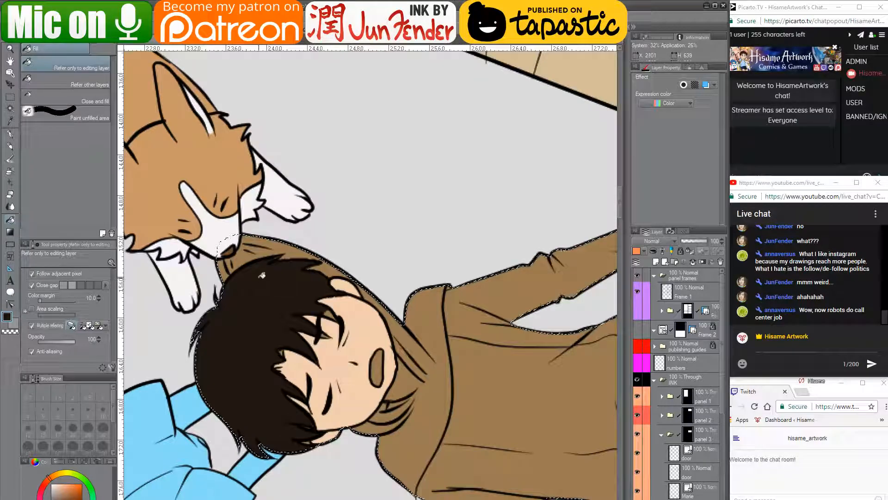
pyautogui.scroll(2, 233, 323)
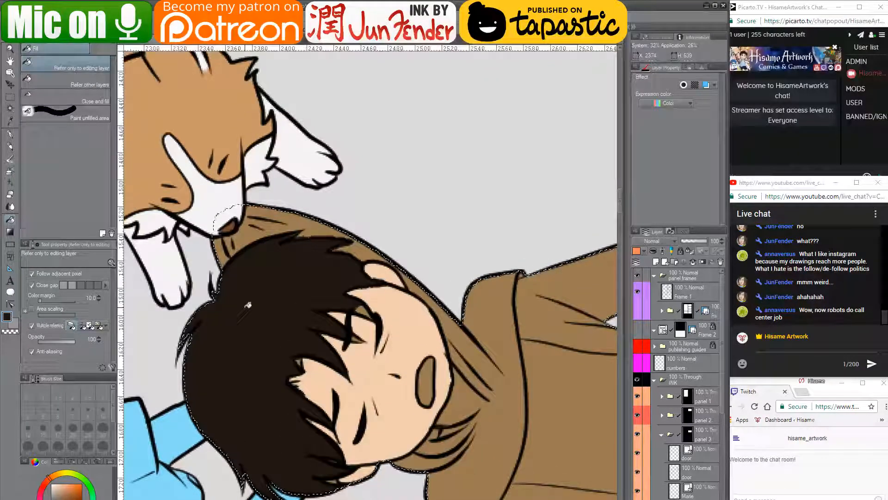
pyautogui.click(9, 134)
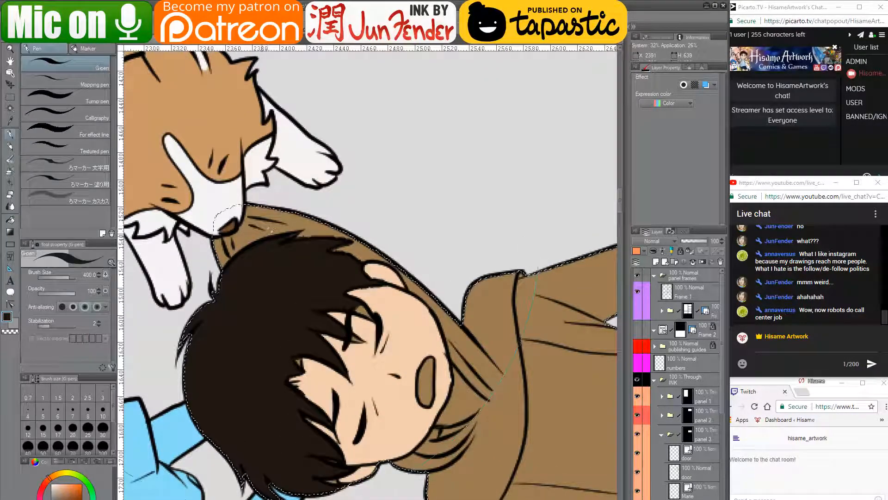
pyautogui.keyDown('alt'); pyautogui.click(271, 229); pyautogui.keyUp('alt')
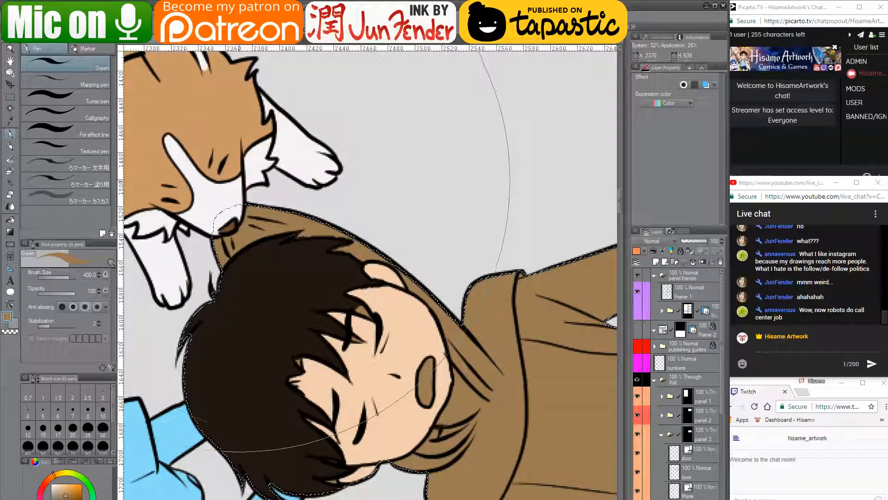
pyautogui.press('[')
pyautogui.press('[')
pyautogui.press('[')
pyautogui.press('[')
pyautogui.press('[')
pyautogui.press('[')
pyautogui.press('[')
pyautogui.press('[')
pyautogui.press('[')
pyautogui.press('[')
pyautogui.press('[')
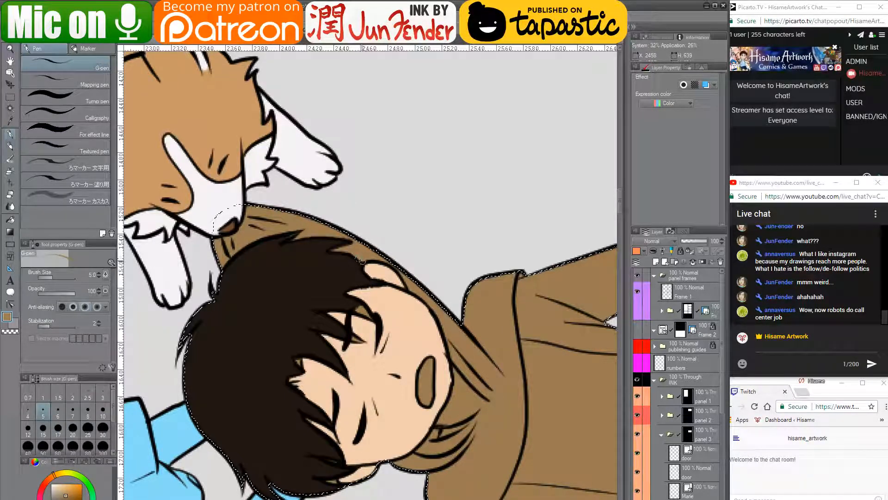
pyautogui.keyDown('alt'); pyautogui.click(285, 241); pyautogui.keyUp('alt')
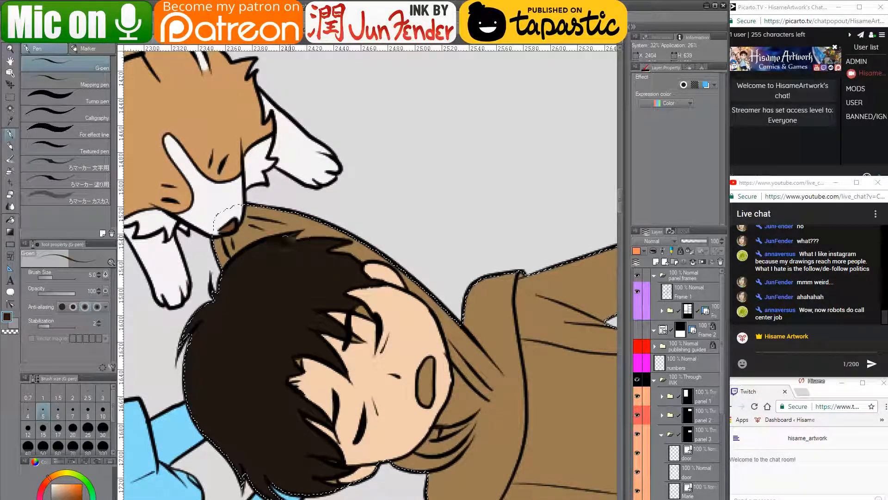
pyautogui.moveTo(285, 239); pyautogui.dragTo(296, 235)
# - Clean up the forehead between the boy's bangs using the sampled skin and hair colors
pyautogui.keyDown('alt'); pyautogui.click(305, 417); pyautogui.keyUp('alt')
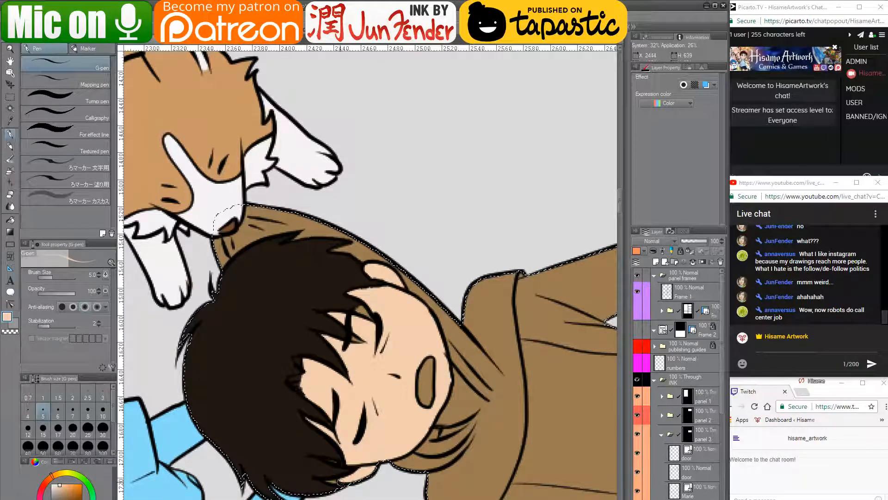
pyautogui.keyDown('alt'); pyautogui.click(324, 465); pyautogui.keyUp('alt')
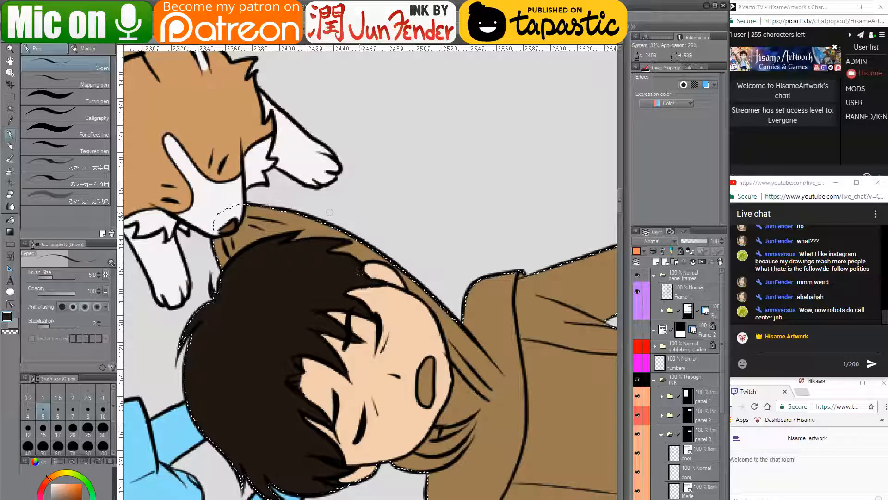
pyautogui.scroll(-2, 330, 212)
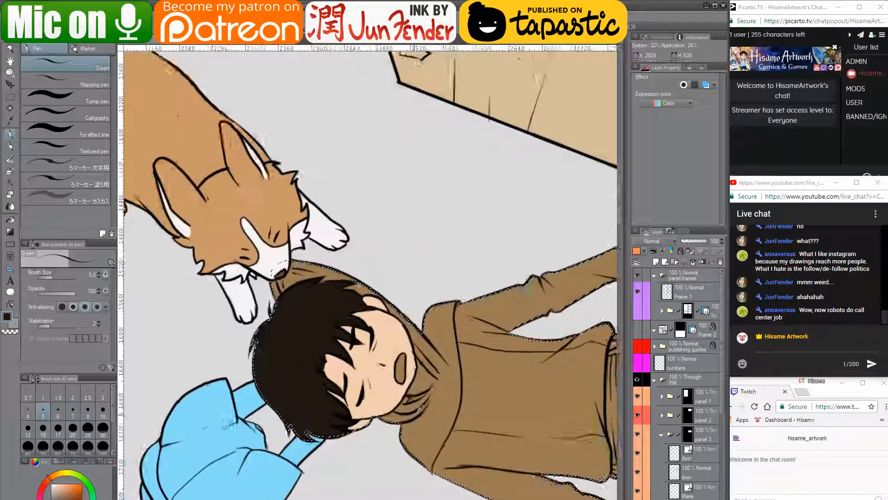
# - Paint the boy's neck inside the collar with the sampled skin tone using the G-pen at size 10
pyautogui.scroll(3, 427, 399)
pyautogui.keyDown('alt'); pyautogui.click(327, 341); pyautogui.keyUp('alt')
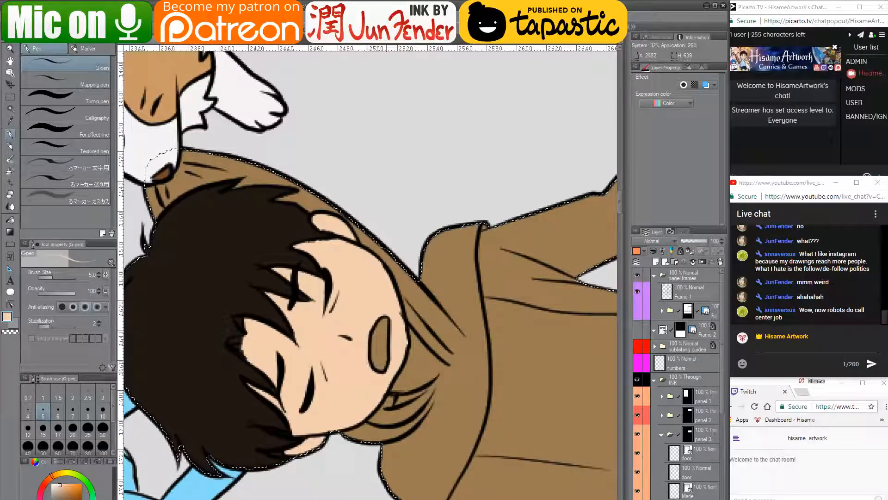
pyautogui.press(']')
pyautogui.press(']')
pyautogui.press(']')
pyautogui.press(']')
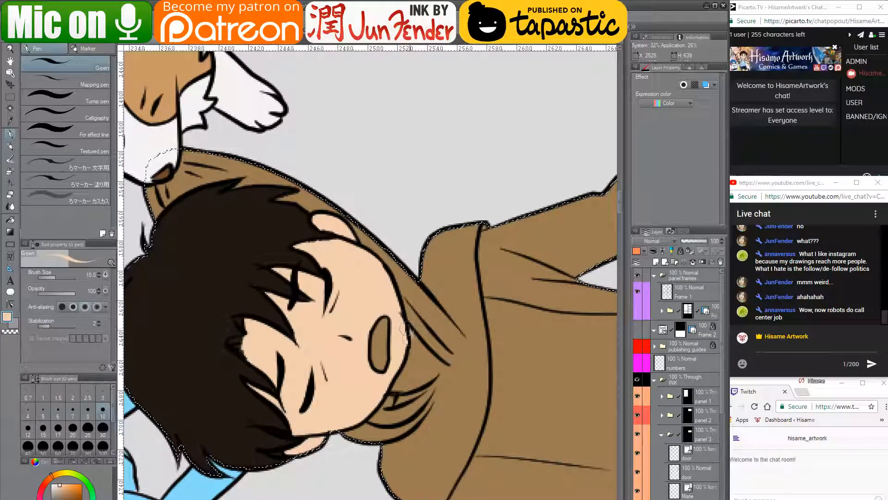
pyautogui.moveTo(407, 329)
pyautogui.mouseDown()
pyautogui.moveTo(389, 381)
pyautogui.moveTo(402, 390)
pyautogui.moveTo(398, 401)
pyautogui.moveTo(438, 365)
pyautogui.moveTo(408, 332)
pyautogui.moveTo(428, 358)
pyautogui.moveTo(415, 380)
pyautogui.mouseUp()
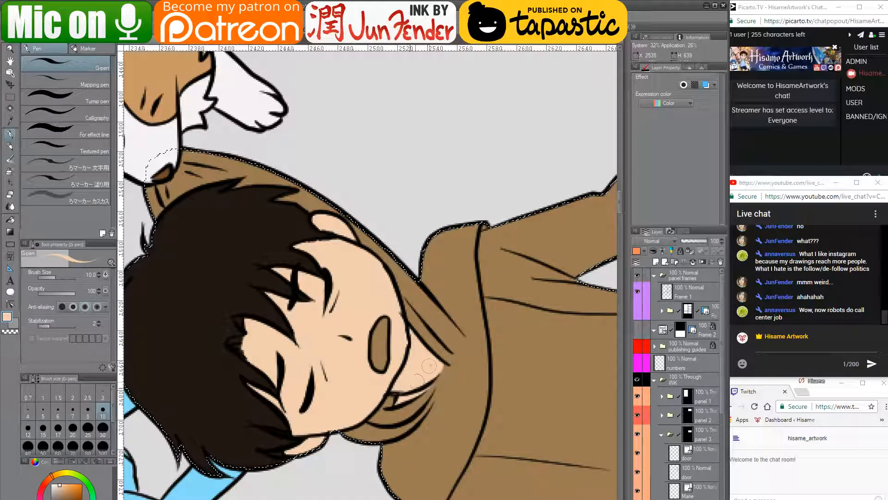
# - Fill the boy's open mouth in panel 3 with the magenta sampled from his mouth in panel 2
pyautogui.scroll(-5, 426, 333)
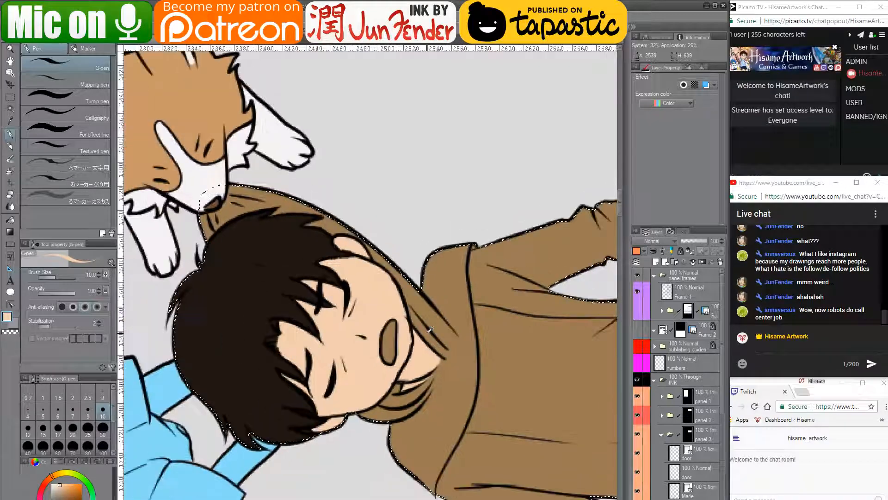
pyautogui.scroll(-5, 427, 332)
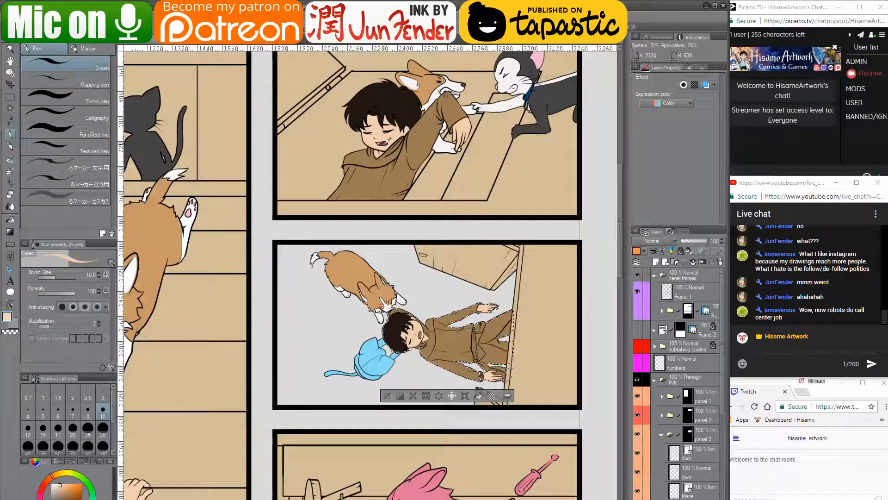
pyautogui.keyDown('alt'); pyautogui.click(384, 143); pyautogui.keyUp('alt')
pyautogui.scroll(1, 397, 293)
pyautogui.scroll(8, 444, 328)
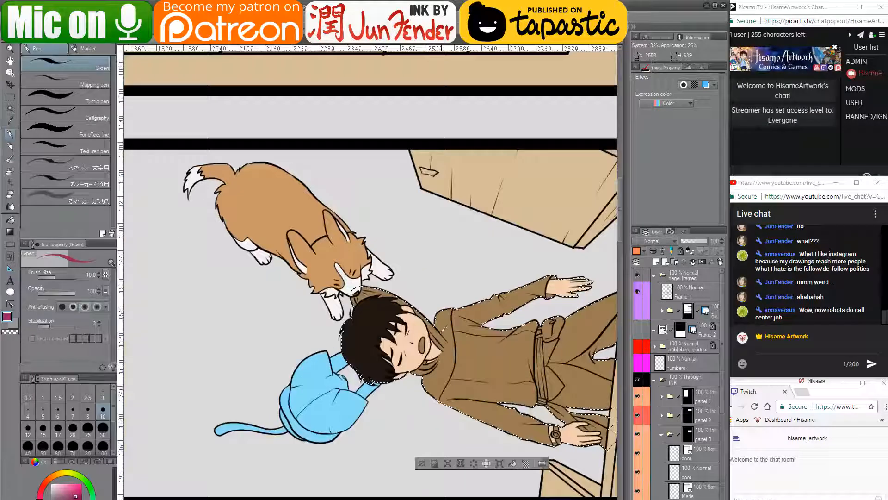
pyautogui.scroll(1, 445, 327)
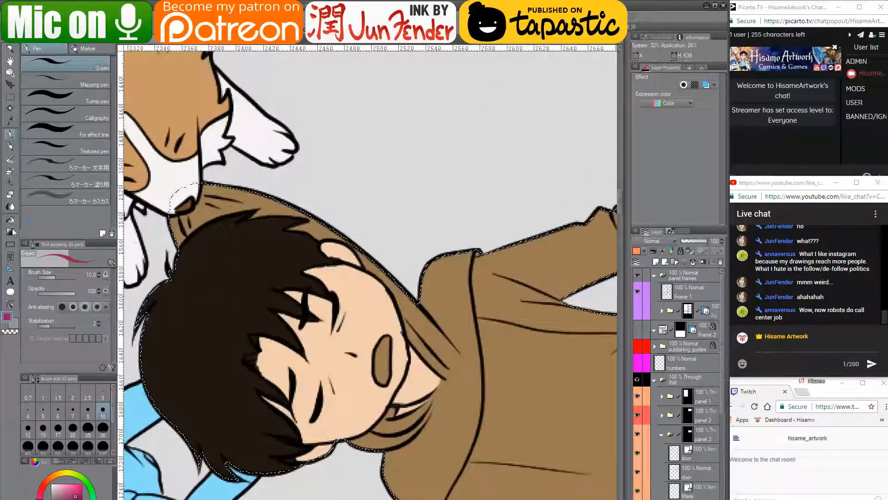
pyautogui.press('g')
pyautogui.click(387, 354)
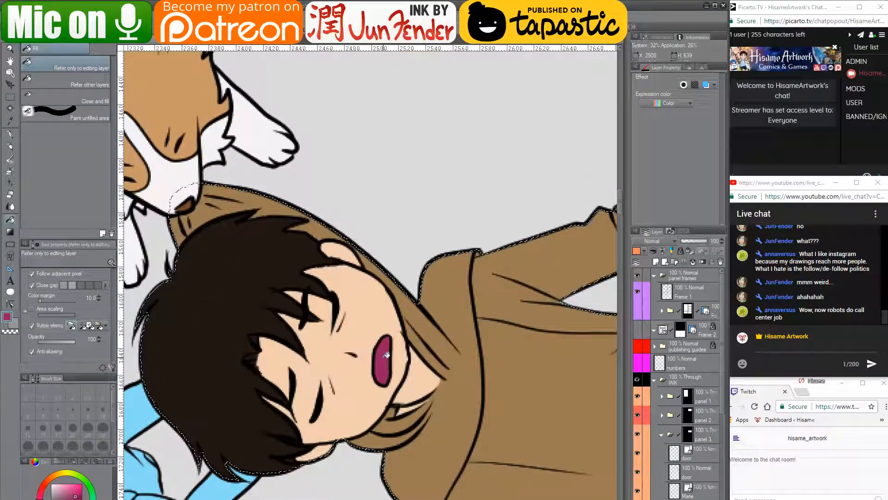
# - Sample the red of the boy's sash from the panel with him lying down on the finished comic page, returning to the current page
pyautogui.scroll(-1, 297, 392)
pyautogui.scroll(-3, 298, 392)
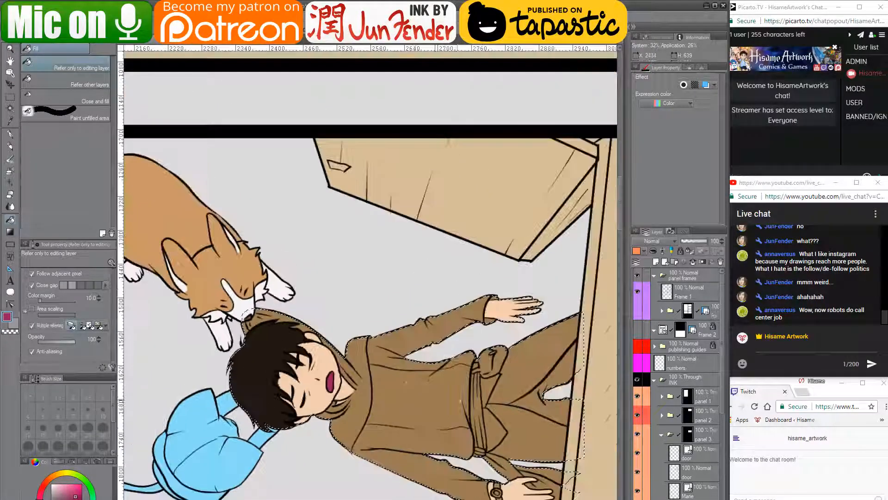
pyautogui.moveTo(502, 394); pyautogui.dragTo(456, 402)
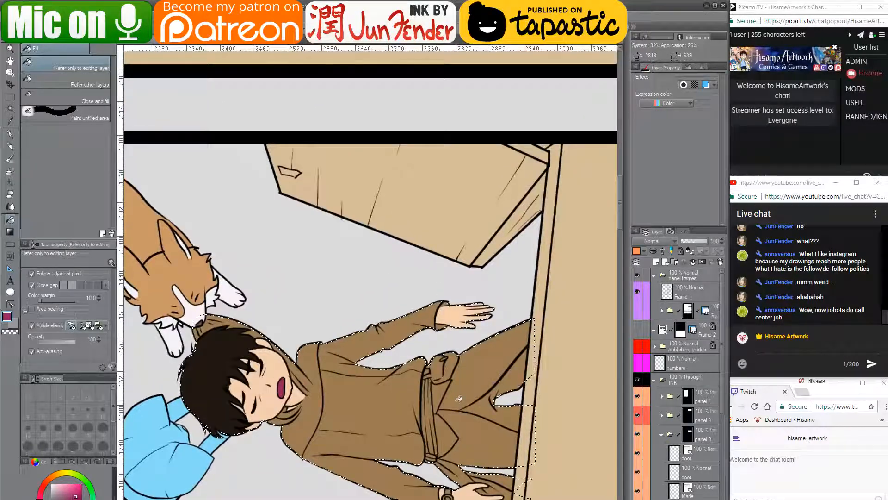
pyautogui.scroll(-5, 458, 398)
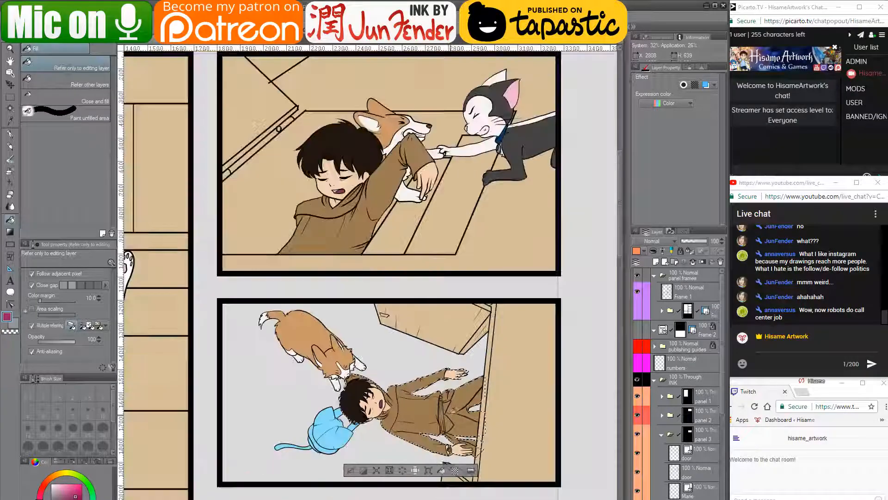
pyautogui.moveTo(423, 446); pyautogui.dragTo(418, 374)
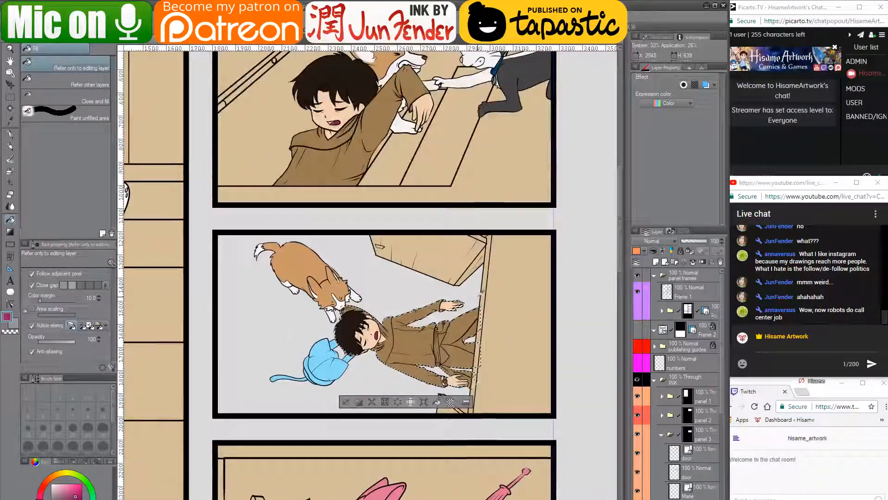
pyautogui.scroll(4, 455, 337)
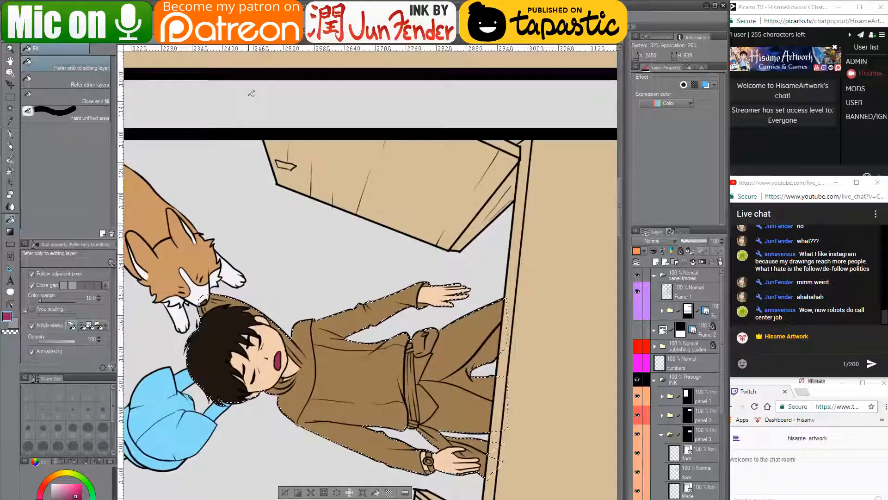
pyautogui.click(174, 38)
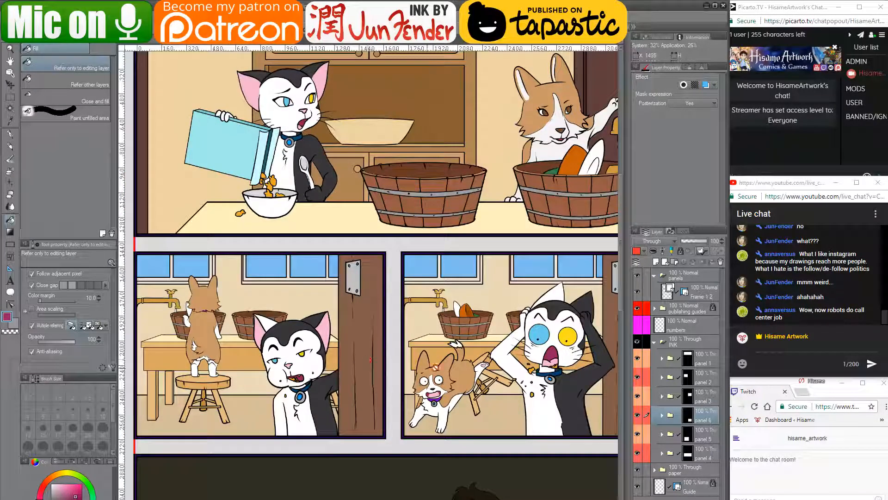
pyautogui.scroll(-4, 370, 360)
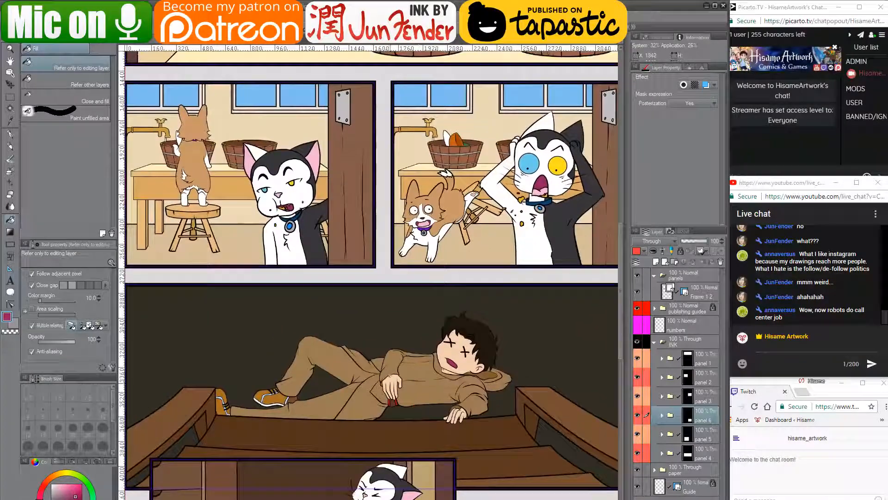
pyautogui.scroll(5, 413, 376)
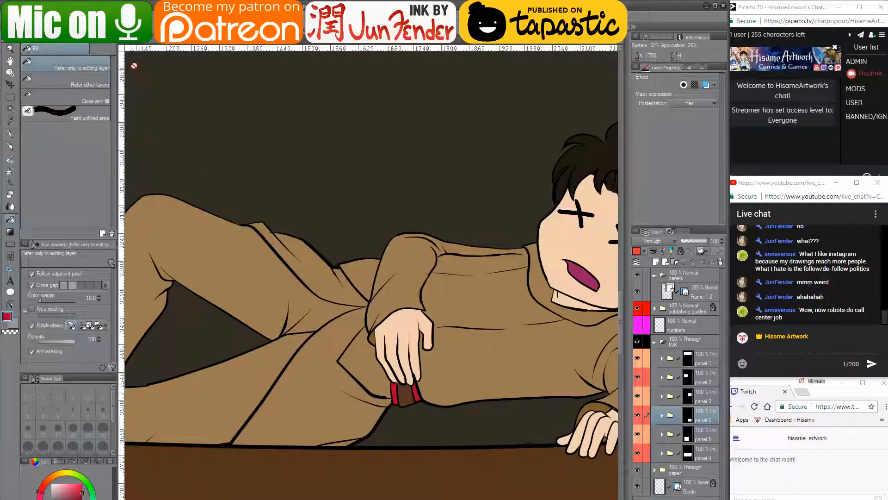
pyautogui.click(144, 45)
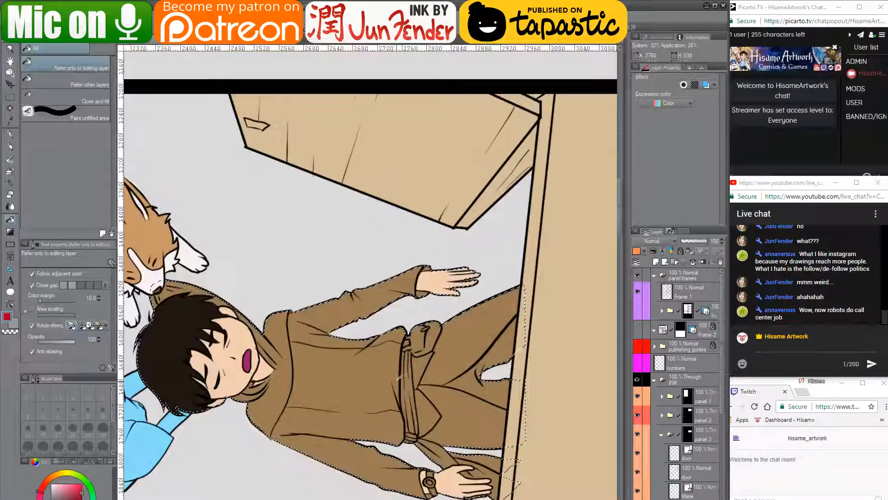
# - Paint the two outer strips of the boy's sash in panel 3 with the sampled red using the G-pen at size 10
pyautogui.scroll(3, 416, 372)
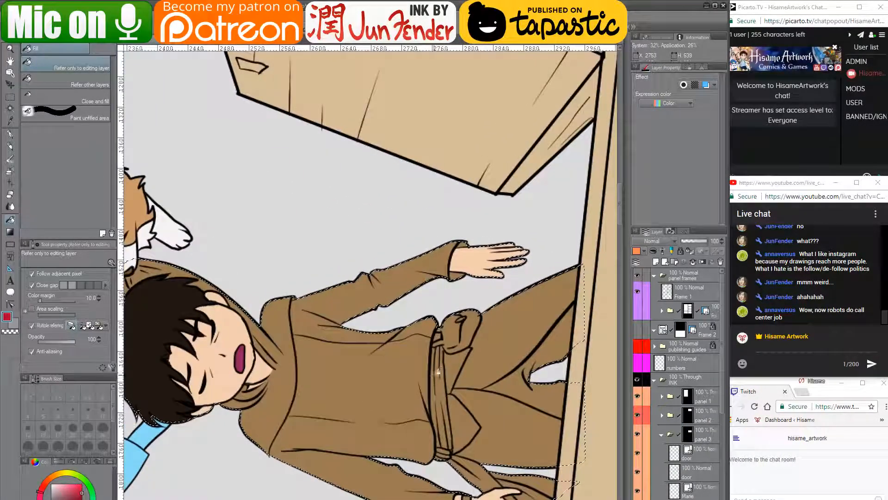
pyautogui.scroll(2, 440, 368)
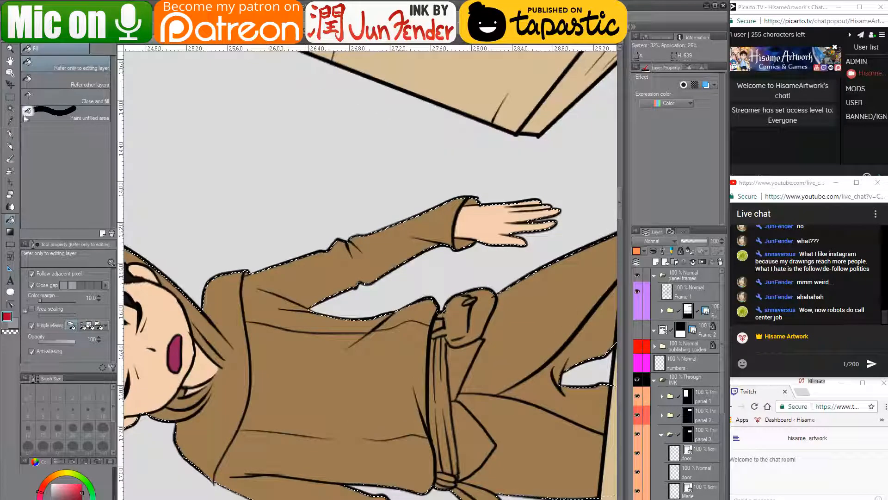
pyautogui.click(10, 134)
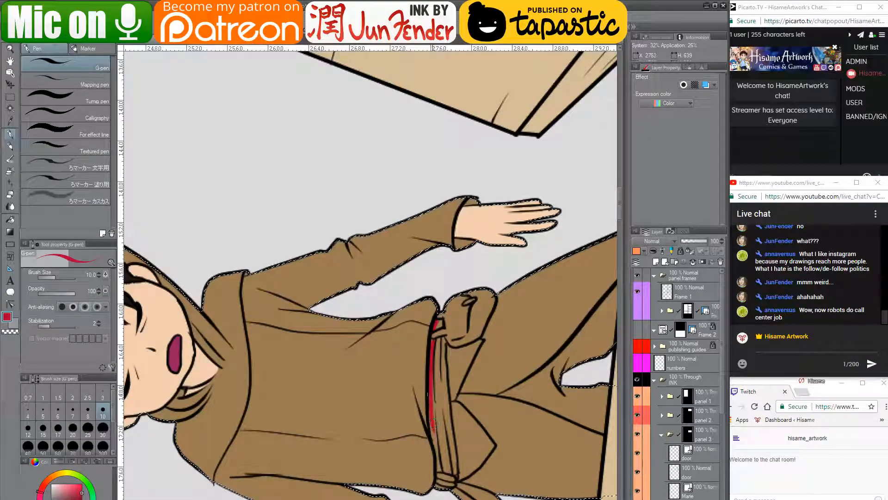
pyautogui.moveTo(427, 408); pyautogui.dragTo(433, 439)
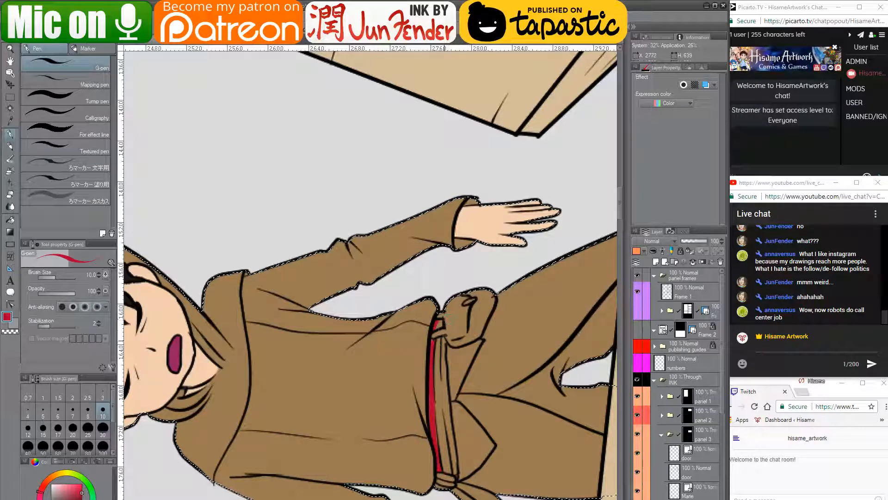
pyautogui.moveTo(444, 363); pyautogui.dragTo(450, 446)
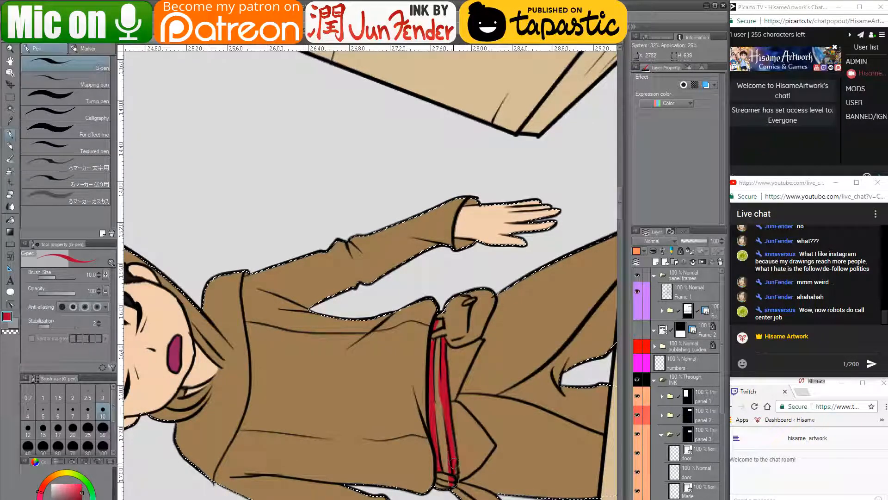
# - Paint the sash's knot and the start of its loose end in the sampled red, raising the G-pen size to 12
pyautogui.keyDown('alt'); pyautogui.click(456, 463); pyautogui.keyUp('alt')
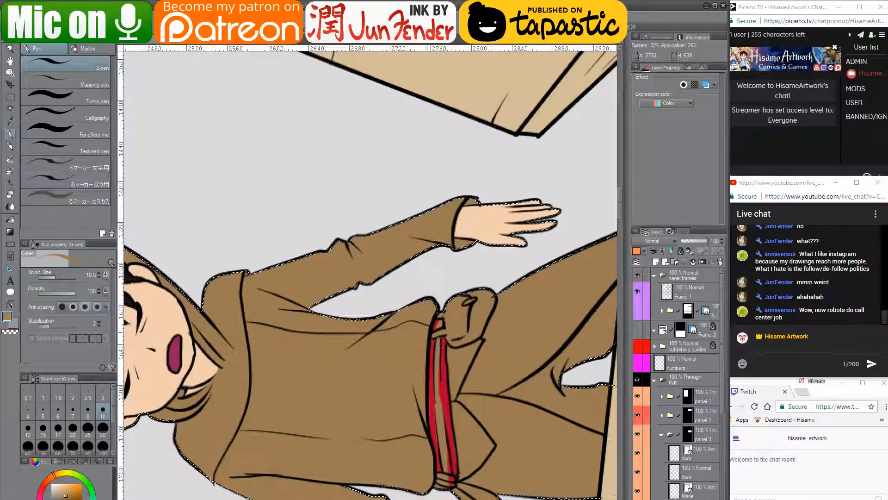
pyautogui.keyDown('alt'); pyautogui.click(438, 471); pyautogui.keyUp('alt')
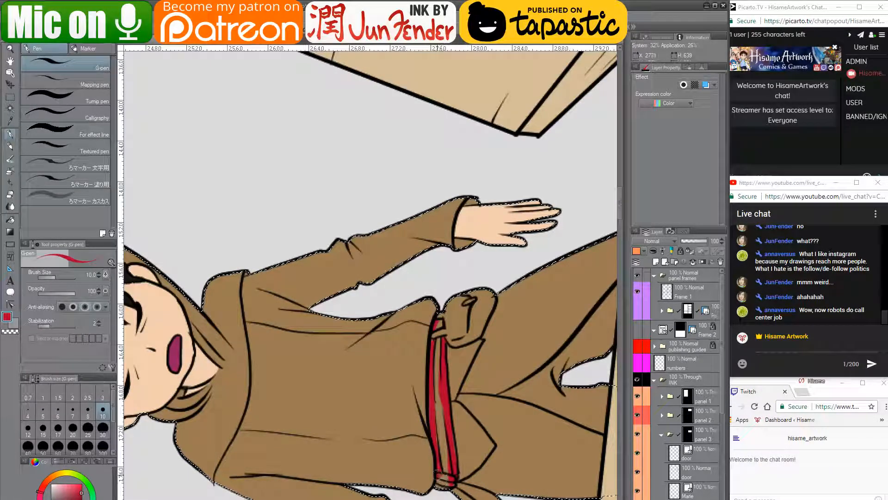
pyautogui.moveTo(445, 474)
pyautogui.mouseDown()
pyautogui.moveTo(472, 499)
pyautogui.moveTo(374, 442)
pyautogui.moveTo(347, 407)
pyautogui.moveTo(393, 432)
pyautogui.mouseUp()
pyautogui.press(']')
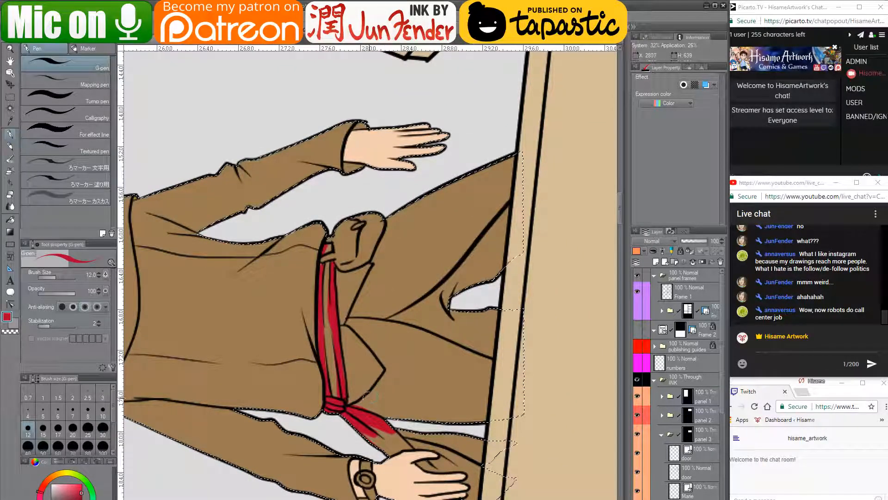
# - Extend the red over the sash's loose end up to the boy's lower hand, resampling the tunic brown and sash red
pyautogui.keyDown('alt'); pyautogui.click(371, 397); pyautogui.keyUp('alt')
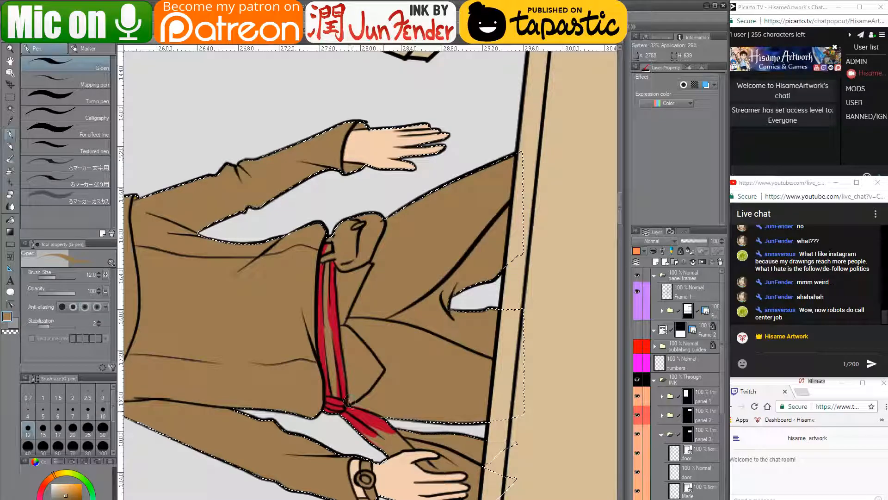
pyautogui.keyDown('alt'); pyautogui.click(366, 422); pyautogui.keyUp('alt')
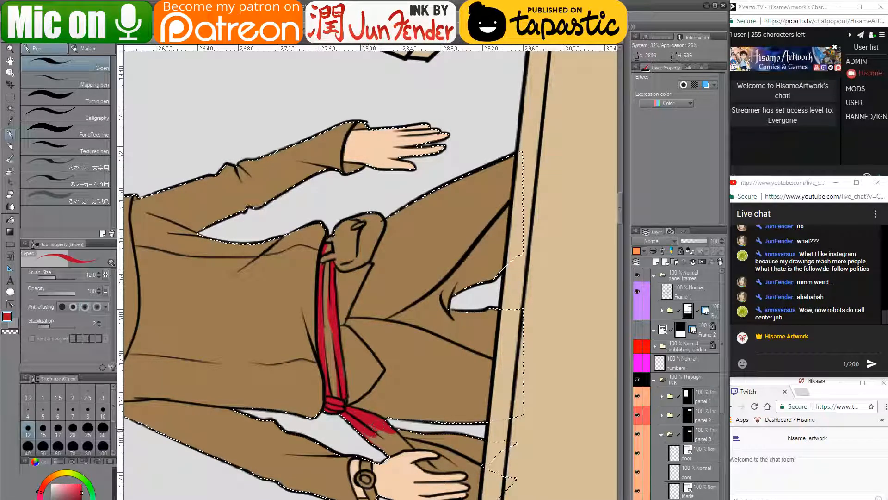
pyautogui.moveTo(387, 433)
pyautogui.mouseDown()
pyautogui.moveTo(365, 445)
pyautogui.moveTo(447, 446)
pyautogui.mouseUp()
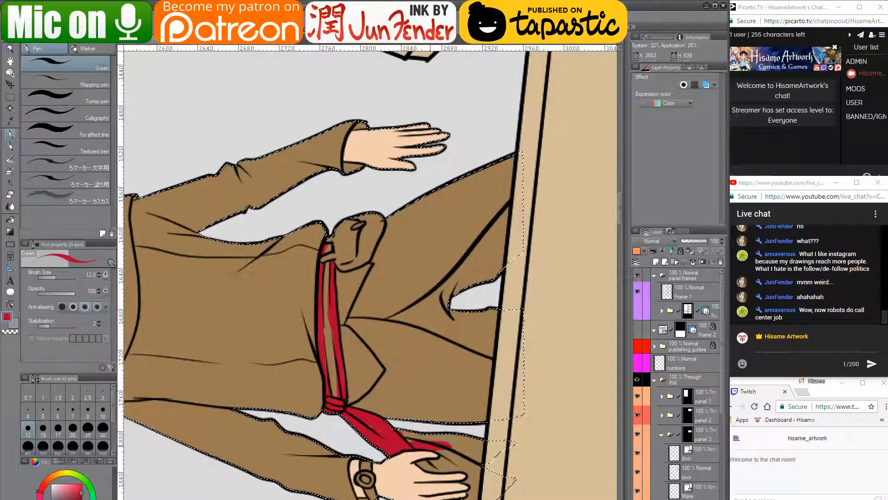
pyautogui.keyDown('alt'); pyautogui.click(397, 459); pyautogui.keyUp('alt')
pyautogui.keyDown('alt'); pyautogui.click(398, 432); pyautogui.keyUp('alt')
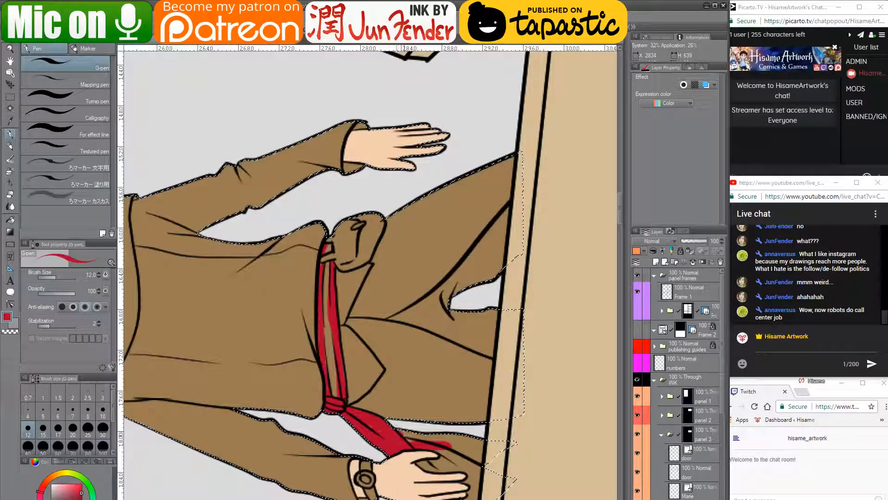
# - Paint the hanging sash cloth around the boy's lower hand red up to the door edge, covering the remaining brown gaps
pyautogui.moveTo(397, 431)
pyautogui.mouseDown()
pyautogui.moveTo(432, 438)
pyautogui.moveTo(441, 456)
pyautogui.moveTo(423, 463)
pyautogui.moveTo(477, 468)
pyautogui.moveTo(464, 481)
pyautogui.moveTo(473, 477)
pyautogui.moveTo(468, 488)
pyautogui.mouseUp()
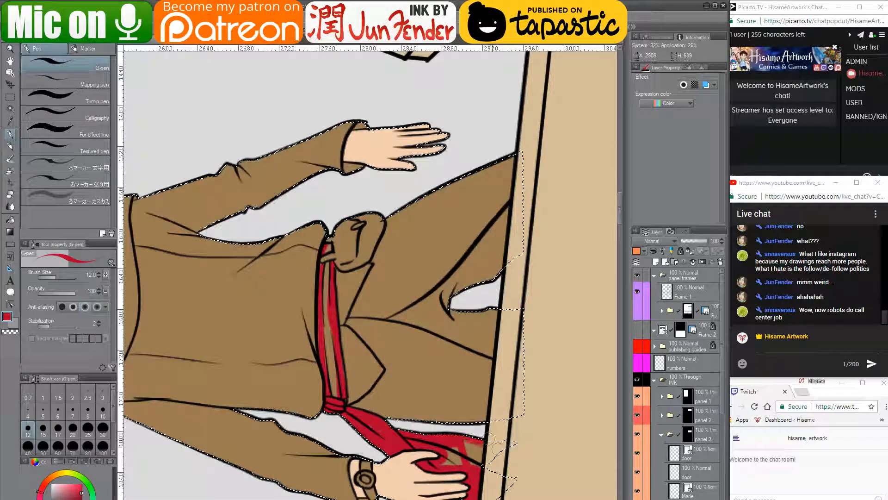
pyautogui.moveTo(493, 444)
pyautogui.mouseDown()
pyautogui.moveTo(479, 452)
pyautogui.moveTo(460, 444)
pyautogui.mouseUp()
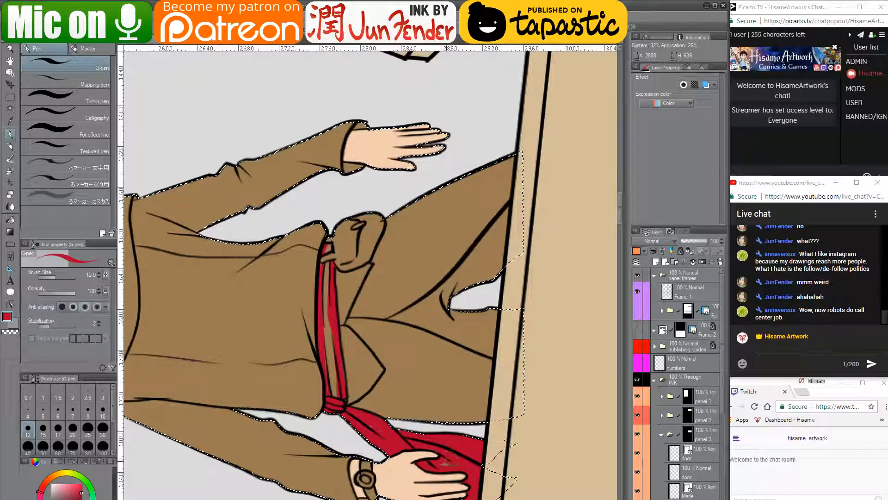
pyautogui.keyDown('alt'); pyautogui.click(430, 492); pyautogui.keyUp('alt')
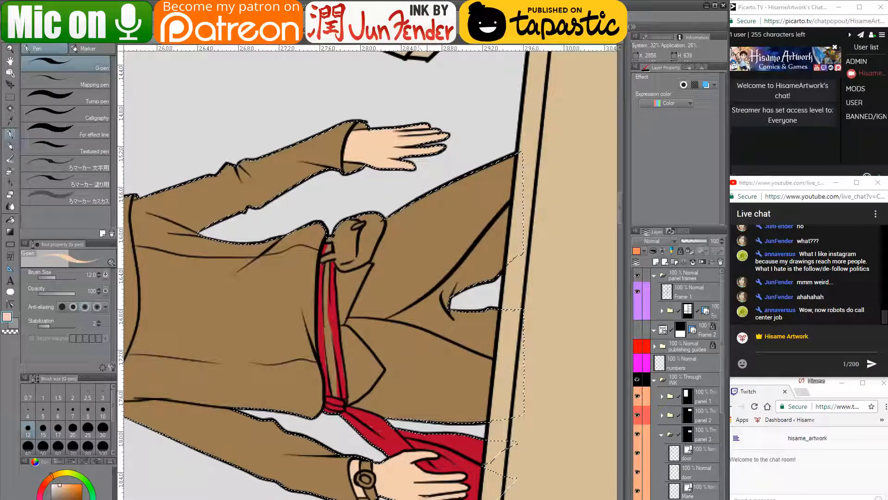
pyautogui.keyDown('alt'); pyautogui.click(442, 463); pyautogui.keyUp('alt')
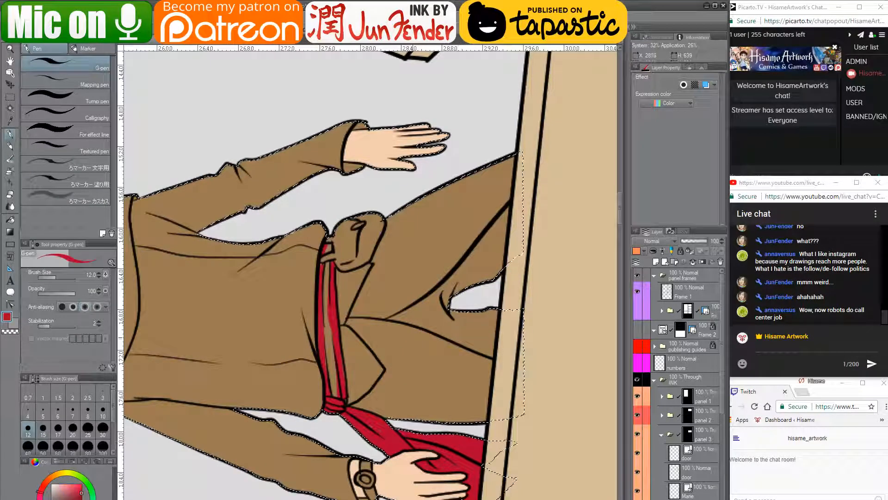
# - Paint the middle strip of the boy's sash with the dark brown sampled from the belt on the finished page
pyautogui.moveTo(323, 275)
pyautogui.mouseDown()
pyautogui.moveTo(430, 370)
pyautogui.moveTo(469, 323)
pyautogui.mouseUp()
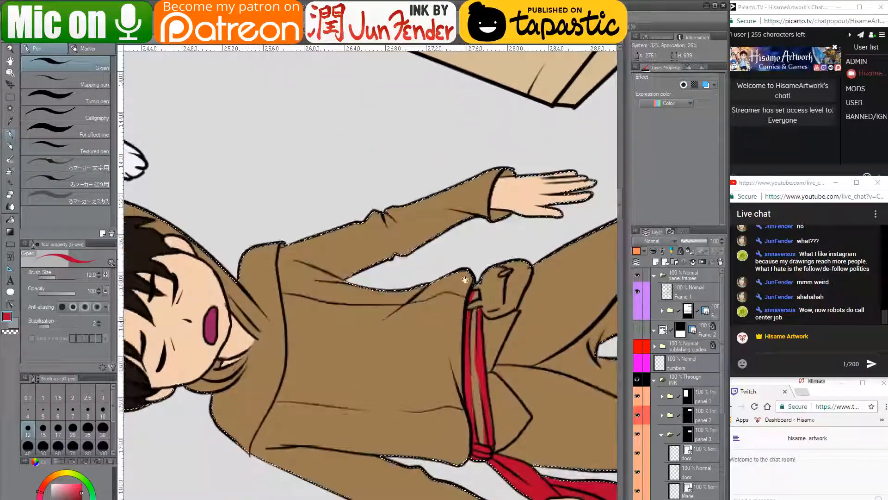
pyautogui.hotkey('ctrl', 'Tab')
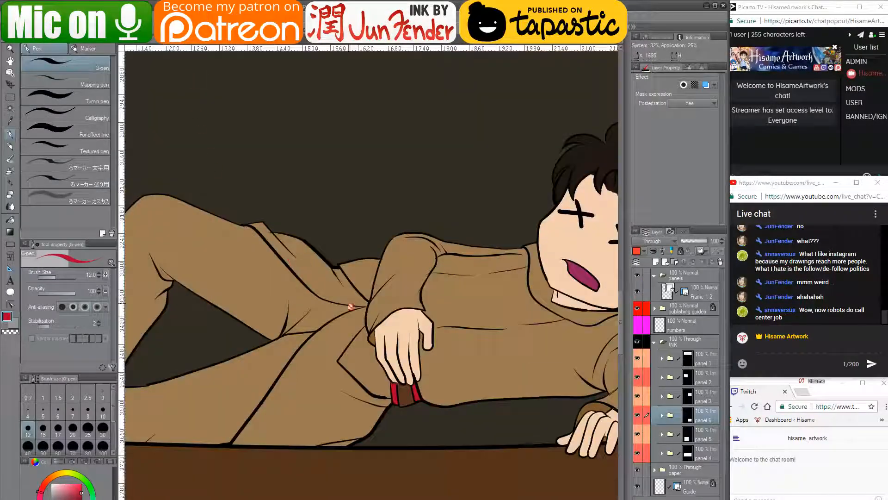
pyautogui.keyDown('alt'); pyautogui.click(409, 386); pyautogui.keyUp('alt')
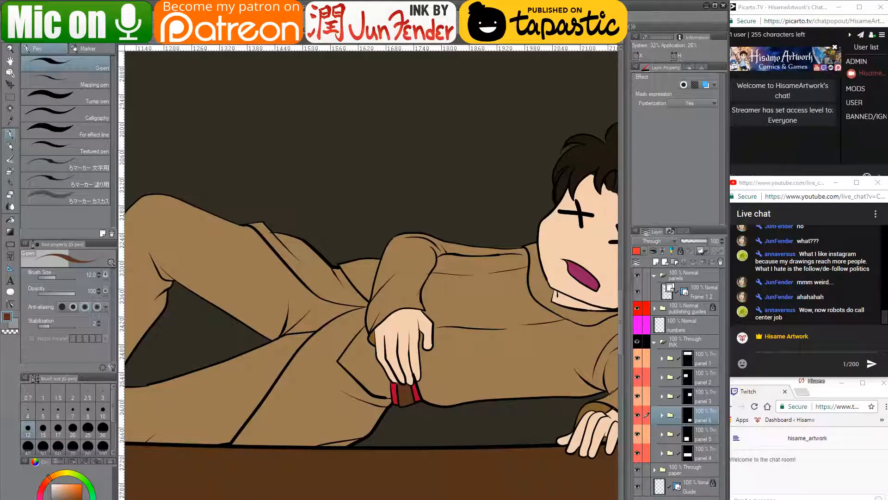
pyautogui.hotkey('ctrl', 'Tab')
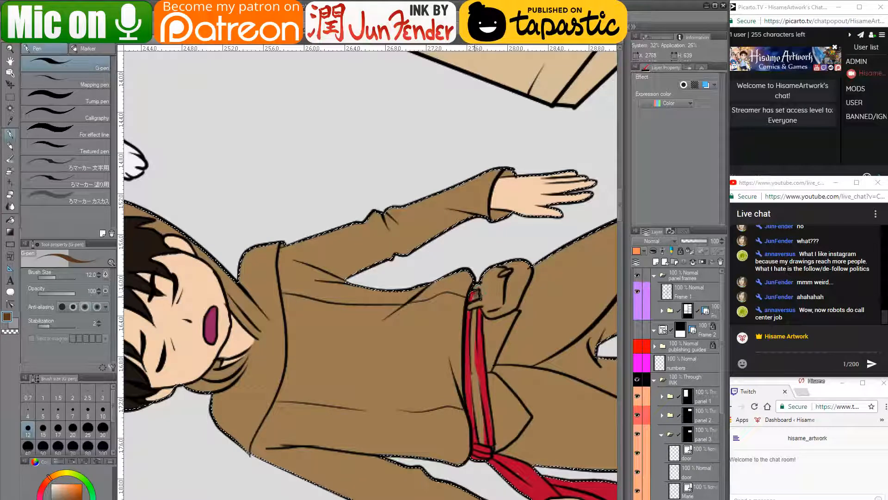
pyautogui.moveTo(476, 292); pyautogui.dragTo(473, 315)
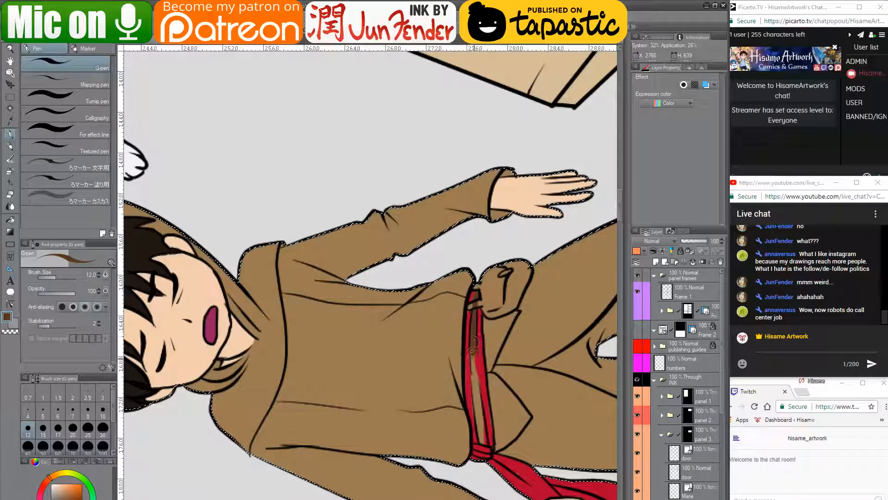
pyautogui.moveTo(475, 346)
pyautogui.mouseDown()
pyautogui.moveTo(487, 443)
pyautogui.moveTo(472, 365)
pyautogui.mouseUp()
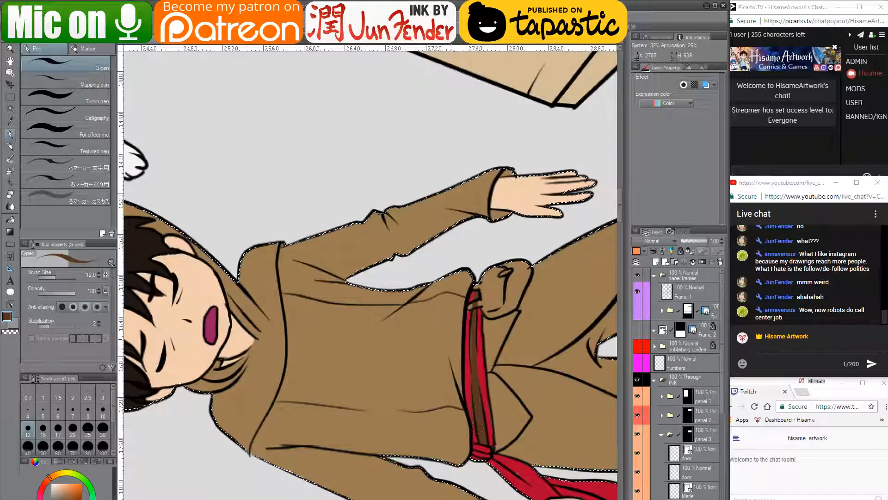
# - Touch up the sash's red edge and paint the belt pouch and its strap with the sampled dark brown
pyautogui.keyDown('alt'); pyautogui.click(470, 409); pyautogui.keyUp('alt')
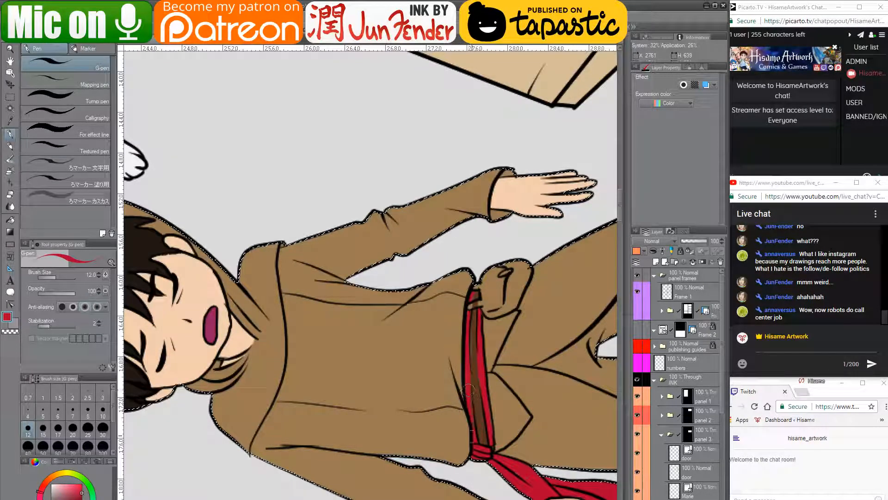
pyautogui.keyDown('alt'); pyautogui.click(473, 339); pyautogui.keyUp('alt')
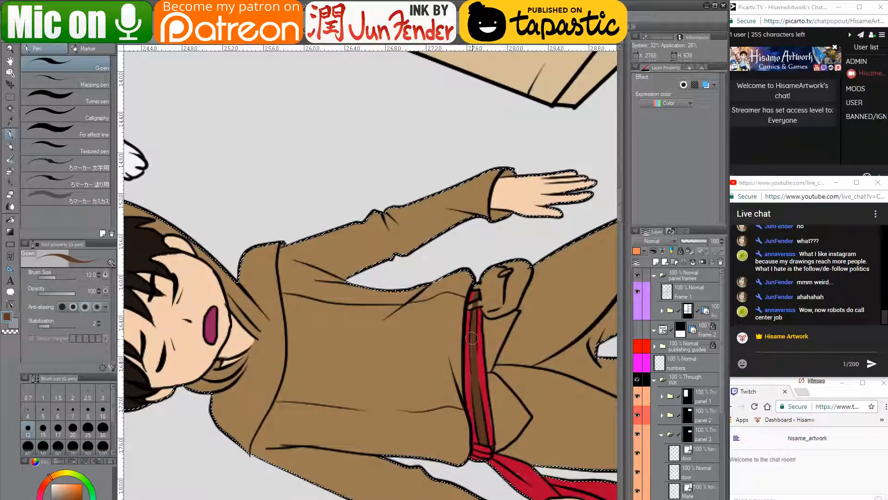
pyautogui.moveTo(470, 307)
pyautogui.mouseDown()
pyautogui.moveTo(487, 300)
pyautogui.moveTo(444, 339)
pyautogui.moveTo(460, 350)
pyautogui.moveTo(477, 344)
pyautogui.moveTo(452, 324)
pyautogui.moveTo(456, 333)
pyautogui.moveTo(458, 298)
pyautogui.moveTo(472, 333)
pyautogui.moveTo(488, 305)
pyautogui.moveTo(487, 316)
pyautogui.moveTo(496, 307)
pyautogui.moveTo(482, 343)
pyautogui.moveTo(442, 339)
pyautogui.moveTo(448, 333)
pyautogui.mouseUp()
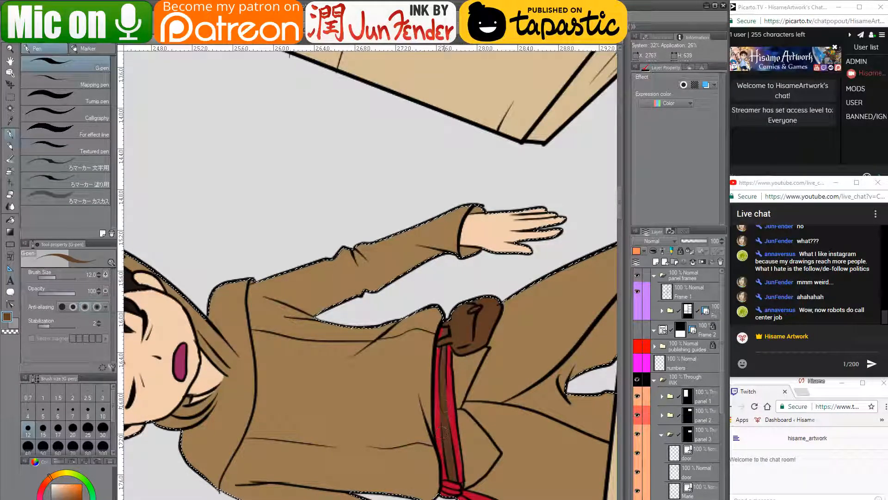
pyautogui.moveTo(380, 405); pyautogui.dragTo(352, 282)
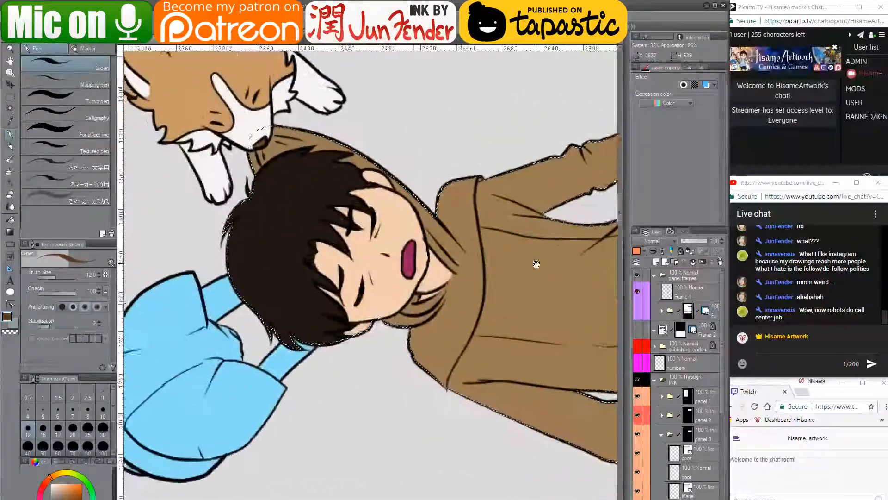
# - Sample the dark blue from the black-and-white cat's collar in panel 2 and paint the boy's watch strap in panel 3 with it
pyautogui.moveTo(470, 303); pyautogui.dragTo(455, 300)
pyautogui.scroll(-5, 454, 300)
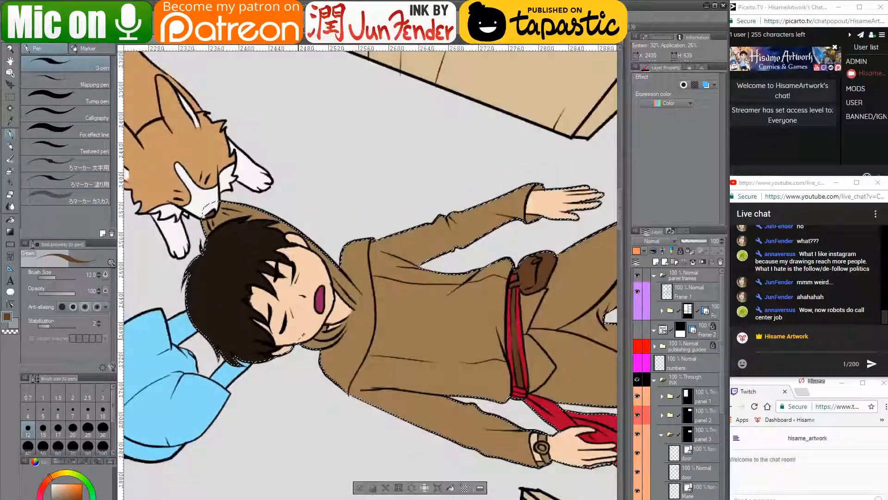
pyautogui.scroll(-2, 305, 323)
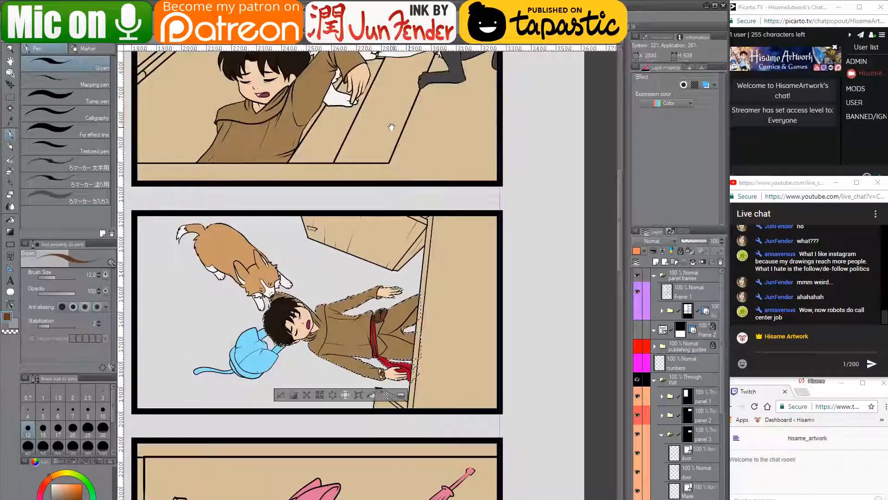
pyautogui.moveTo(391, 128); pyautogui.dragTo(419, 253)
pyautogui.keyDown('alt'); pyautogui.click(468, 154); pyautogui.keyUp('alt')
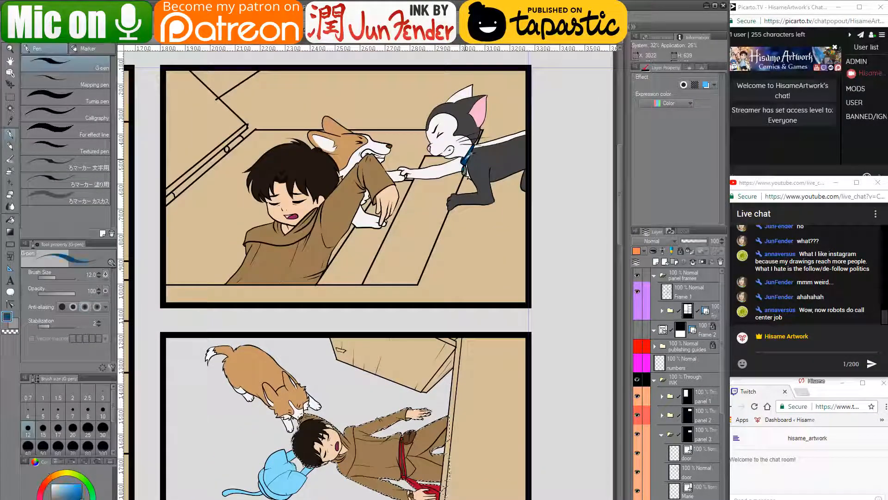
pyautogui.moveTo(434, 401); pyautogui.dragTo(442, 327)
pyautogui.scroll(2, 427, 419)
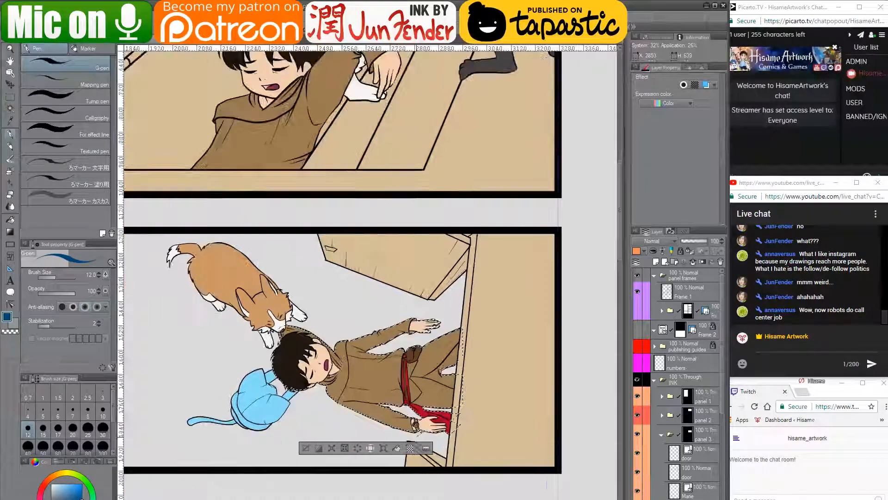
pyautogui.scroll(8, 414, 420)
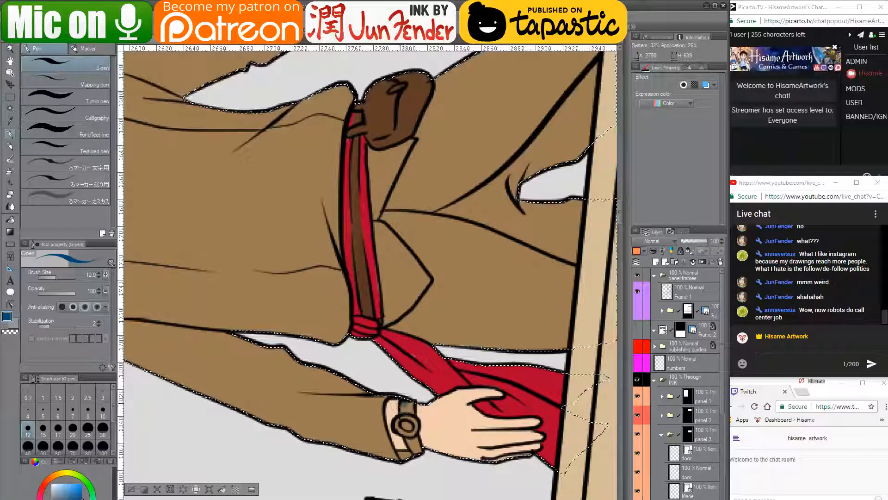
pyautogui.moveTo(405, 403); pyautogui.dragTo(409, 429)
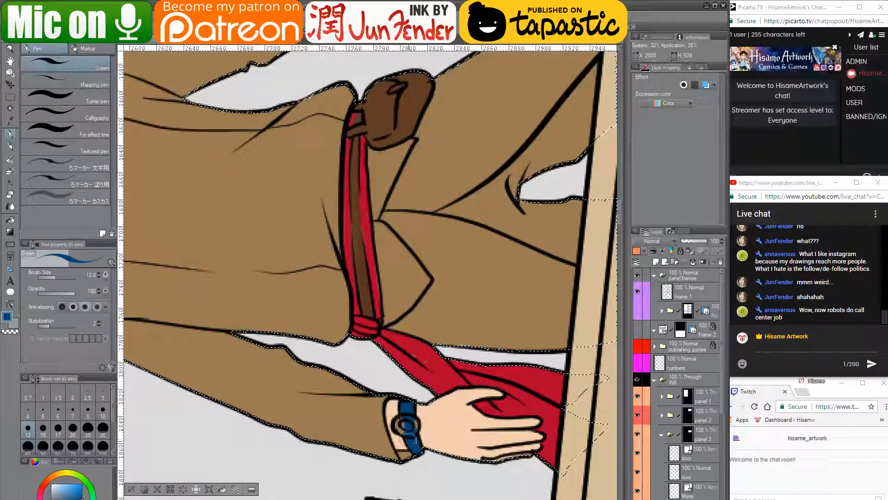
# - Paint the case of the boy's watch light grey and its dial bright blue
pyautogui.click(51, 491)
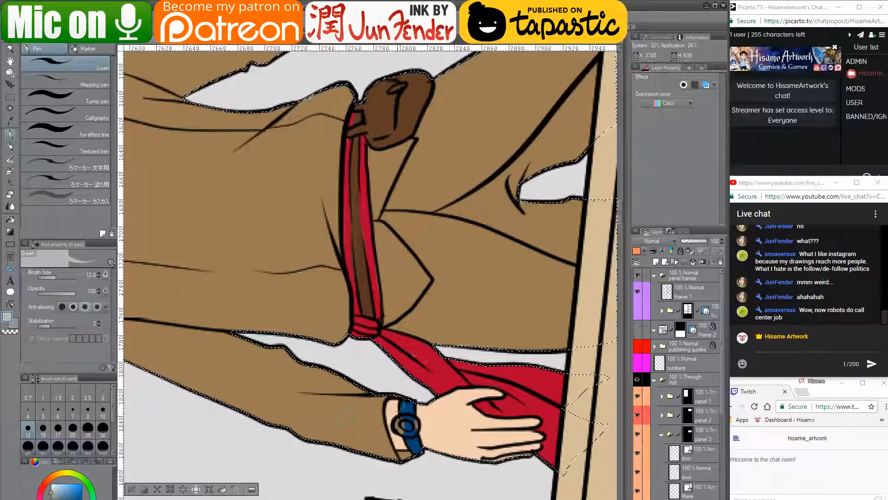
pyautogui.moveTo(405, 424); pyautogui.dragTo(404, 421)
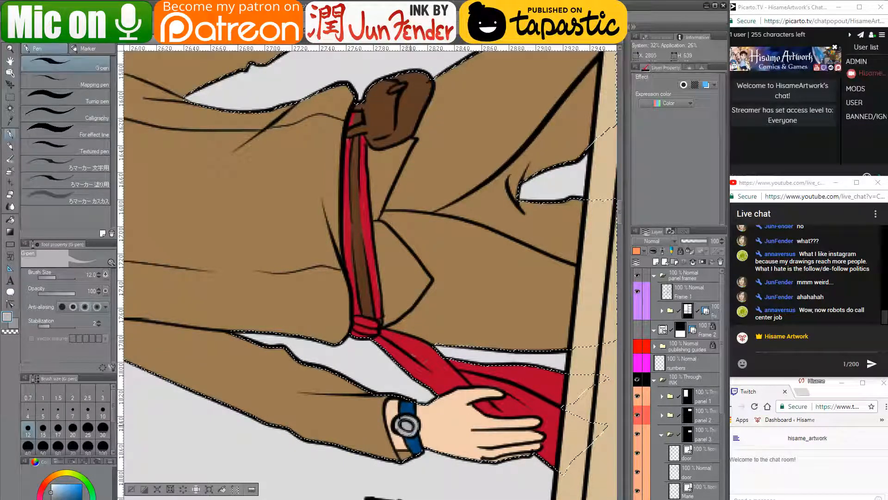
pyautogui.click(81, 483)
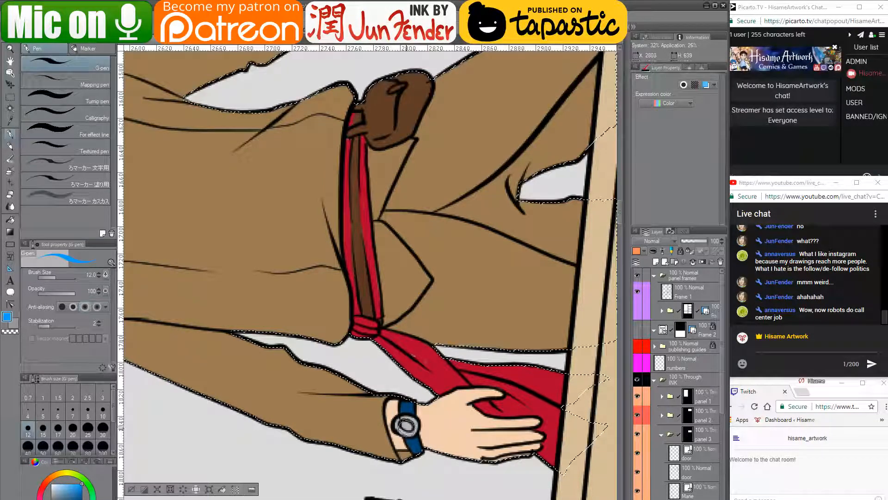
pyautogui.click(406, 425)
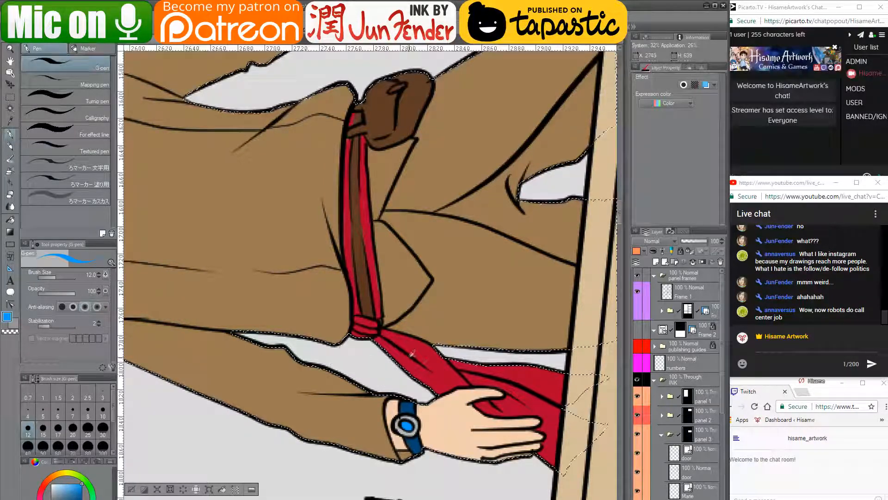
pyautogui.keyDown('alt'); pyautogui.click(428, 370); pyautogui.keyUp('alt')
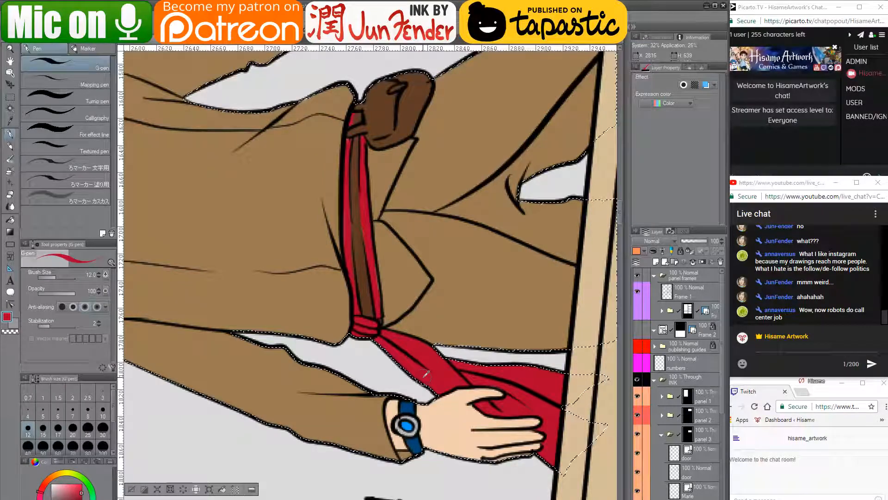
# - Sample the cat's dark grey fur colour and select the painted area of panel 3's "Erwin color" layer
pyautogui.scroll(-2, 413, 410)
pyautogui.scroll(-6, 405, 395)
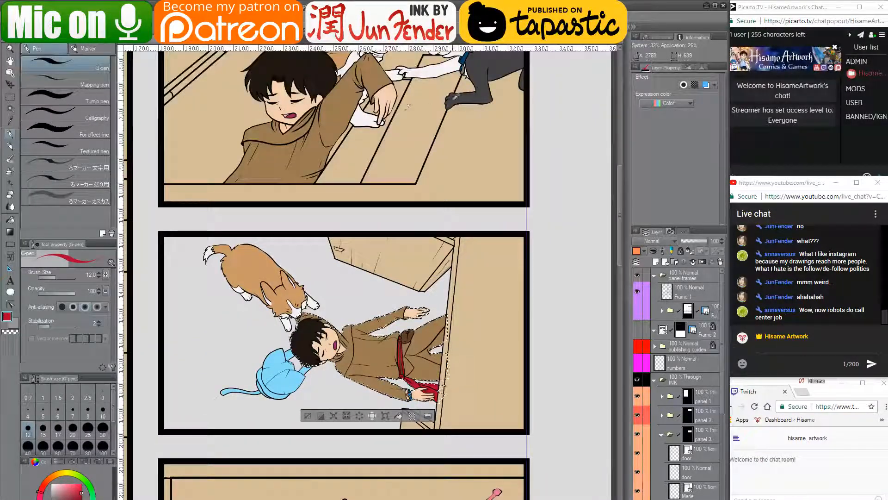
pyautogui.keyDown('alt'); pyautogui.click(305, 350); pyautogui.keyUp('alt')
pyautogui.scroll(1, 281, 351)
pyautogui.scroll(3, 280, 351)
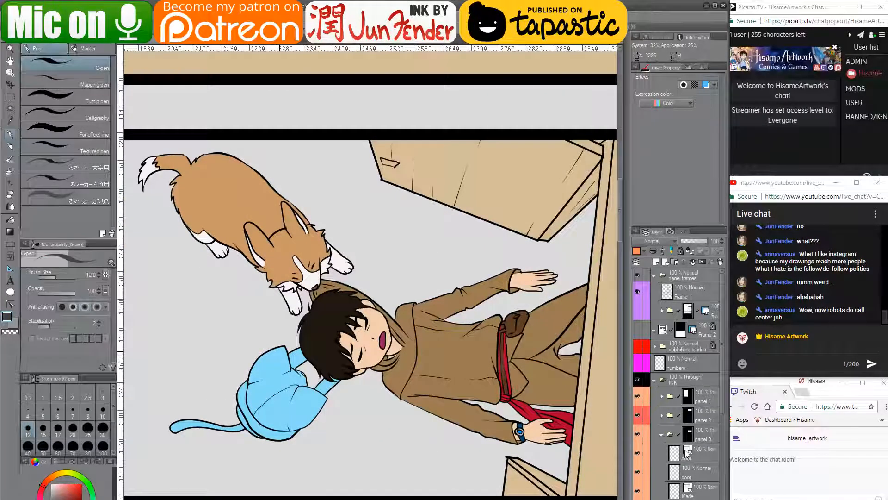
pyautogui.scroll(-4, 688, 455)
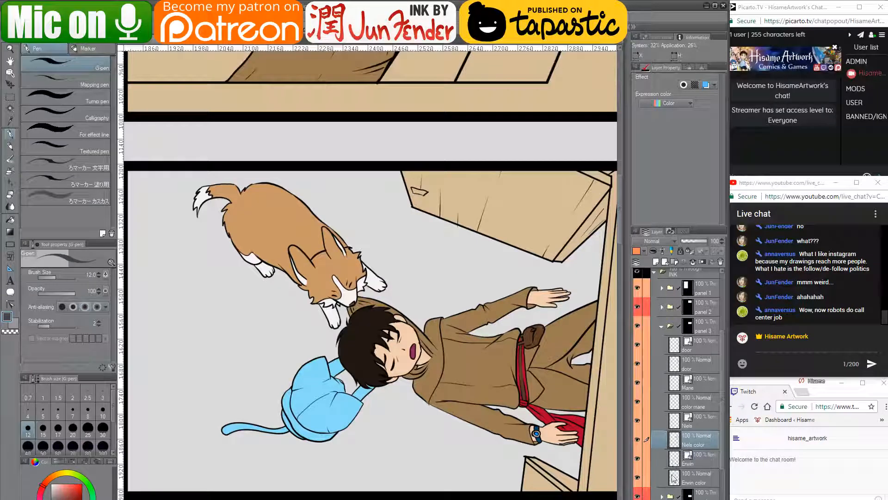
pyautogui.click(675, 479)
pyautogui.keyDown('ctrl'); pyautogui.click(676, 479); pyautogui.keyUp('ctrl')
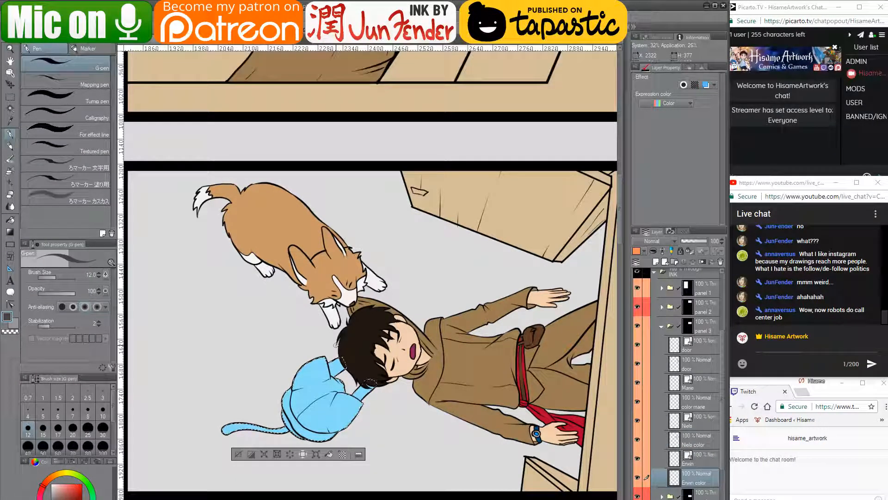
# - Enlarge the G-pen to size 170 and paint the whole light-blue cat in panel 3 dark grey, including its tail
pyautogui.press(']')
pyautogui.press(']')
pyautogui.press(']')
pyautogui.press(']')
pyautogui.press(']')
pyautogui.press(']')
pyautogui.press(']')
pyautogui.press(']')
pyautogui.press(']')
pyautogui.press(']')
pyautogui.press(']')
pyautogui.press(']')
pyautogui.press(']')
pyautogui.press(']')
pyautogui.moveTo(361, 377)
pyautogui.mouseDown()
pyautogui.moveTo(299, 389)
pyautogui.moveTo(257, 419)
pyautogui.mouseUp()
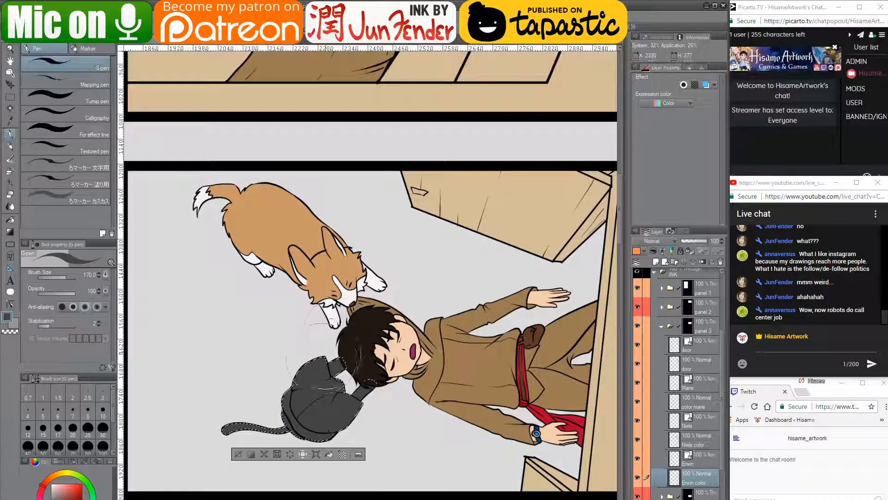
pyautogui.scroll(-4, 502, 444)
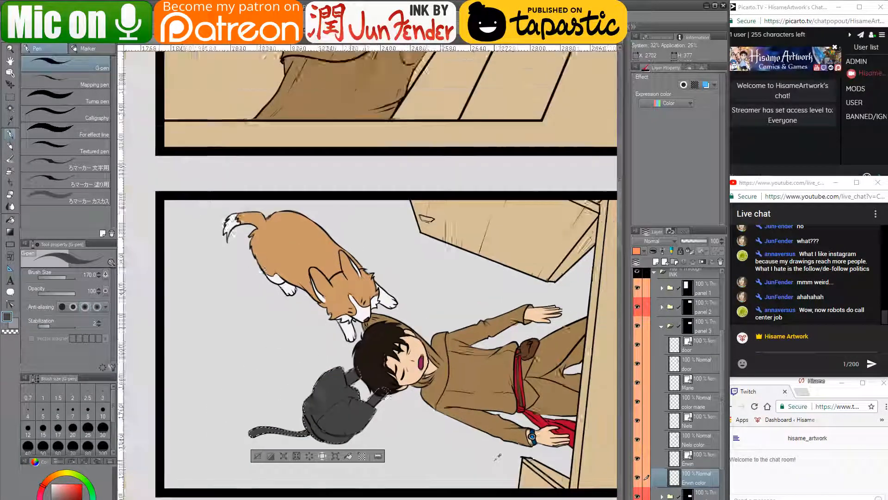
pyautogui.scroll(-2, 498, 457)
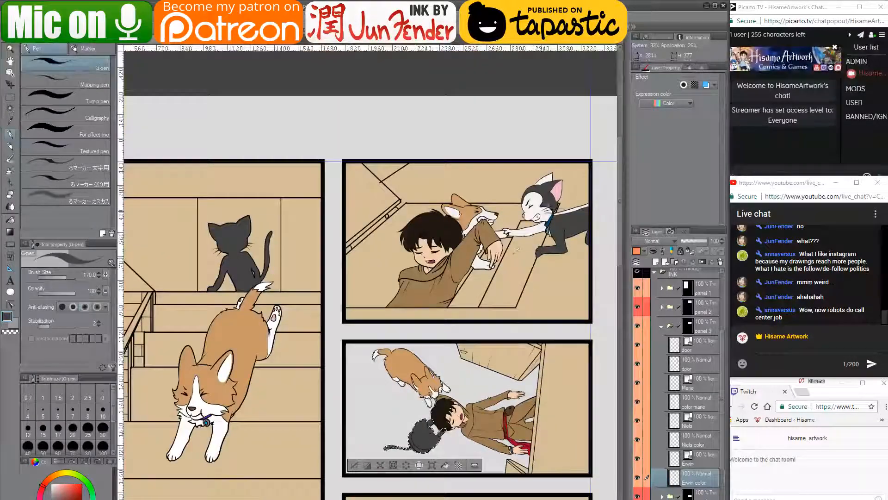
# - Fill the cat's lower foreleg with white in panel 3, using the Fill tool limited to the editing layer
pyautogui.press('x')
pyautogui.scroll(4, 450, 397)
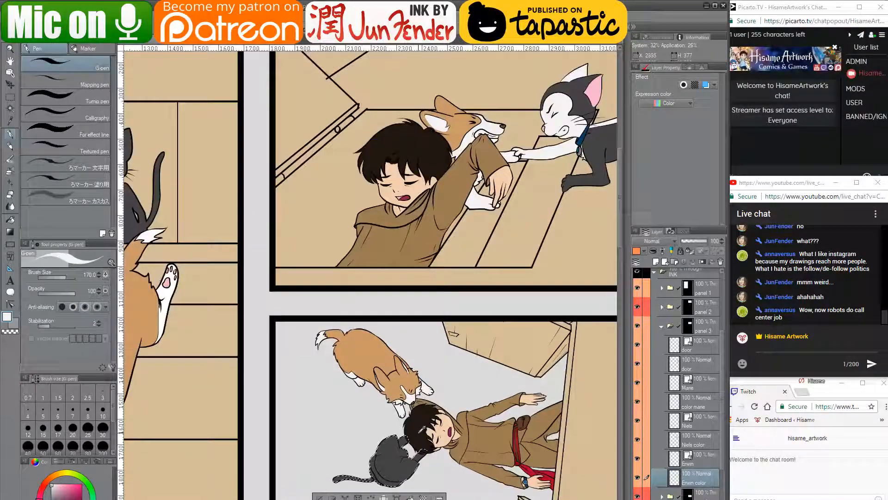
pyautogui.scroll(2, 394, 460)
pyautogui.moveTo(394, 460); pyautogui.dragTo(427, 381)
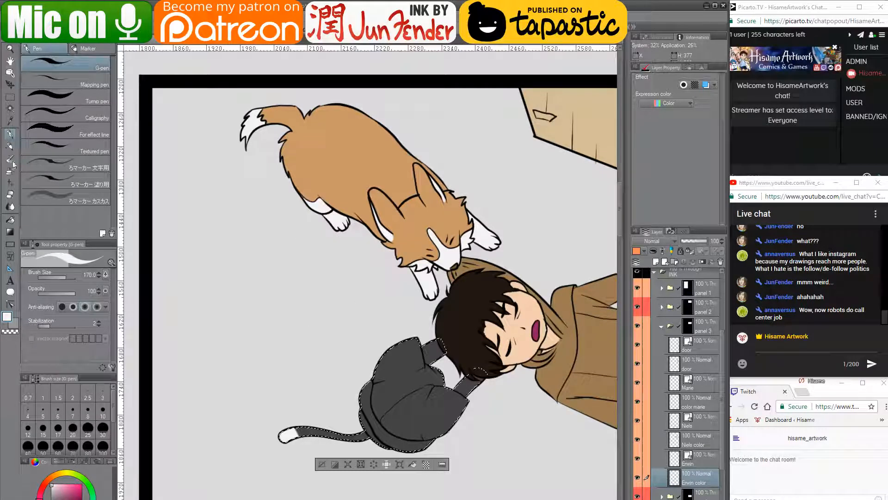
pyautogui.click(11, 219)
pyautogui.click(468, 390)
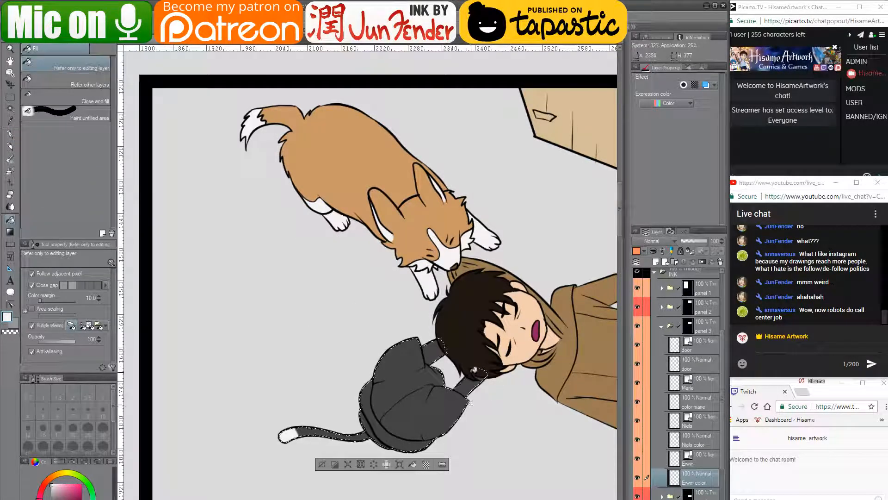
pyautogui.scroll(2, 511, 400)
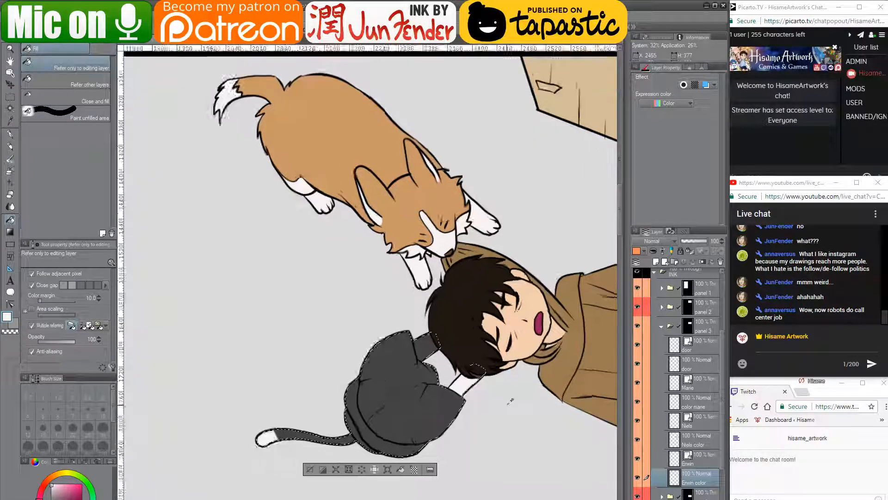
# - Paint the cat's upper foreleg and adjoining side white using the G-pen at size 40
pyautogui.click(11, 134)
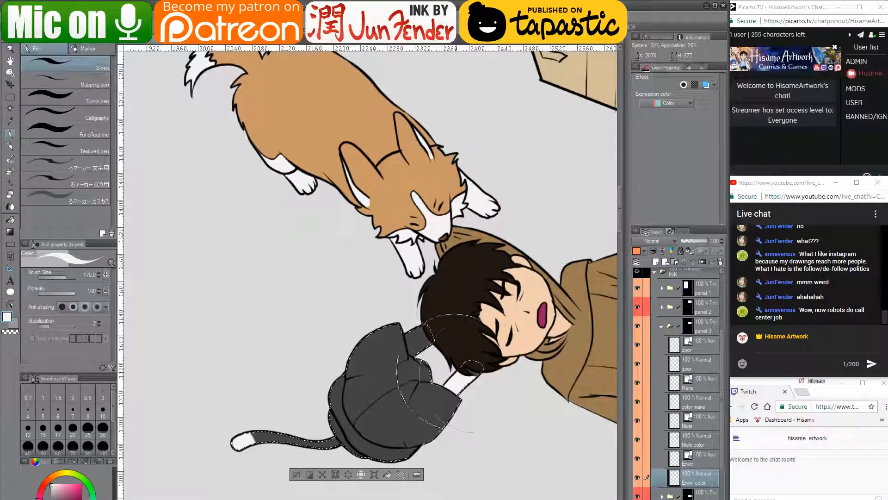
pyautogui.press('[')
pyautogui.press('[')
pyautogui.press('[')
pyautogui.press('[')
pyautogui.press('[')
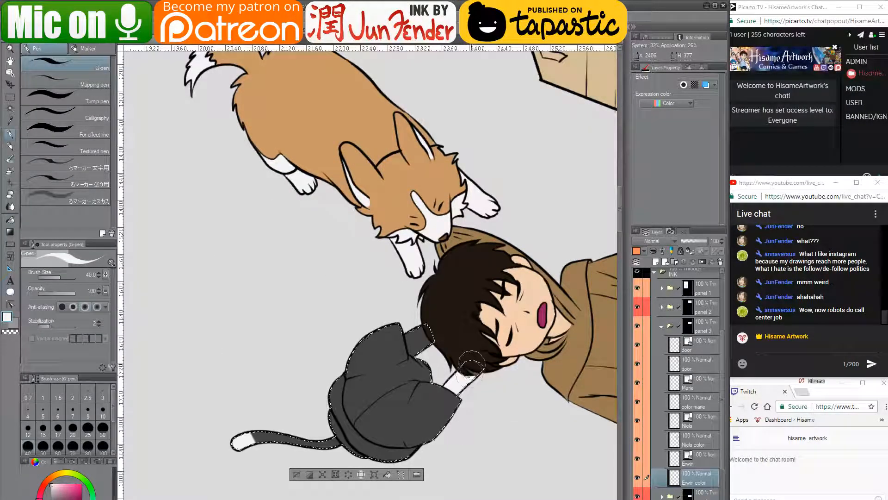
pyautogui.moveTo(442, 409); pyautogui.dragTo(448, 403)
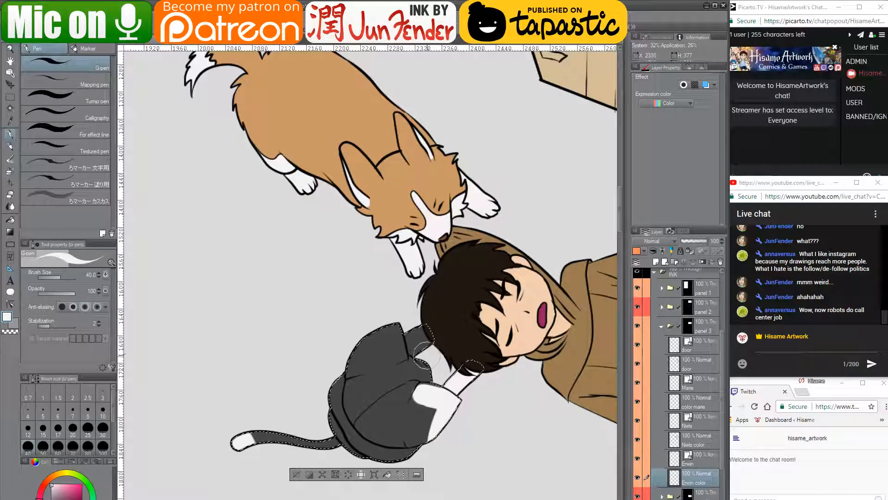
# - Reduce the G-pen to size 15 and paint pointed white fur strokes across the cat's chest and belly
pyautogui.press('[')
pyautogui.press('[')
pyautogui.press('[')
pyautogui.press('[')
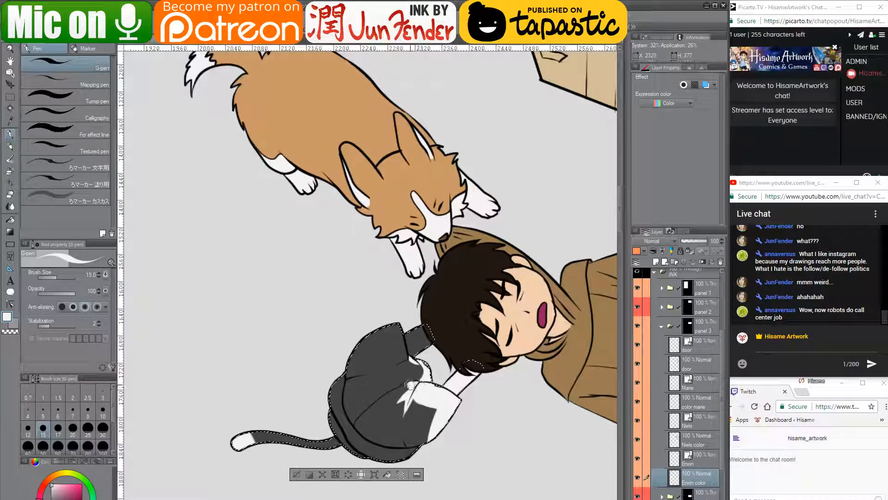
pyautogui.moveTo(404, 387); pyautogui.dragTo(373, 413)
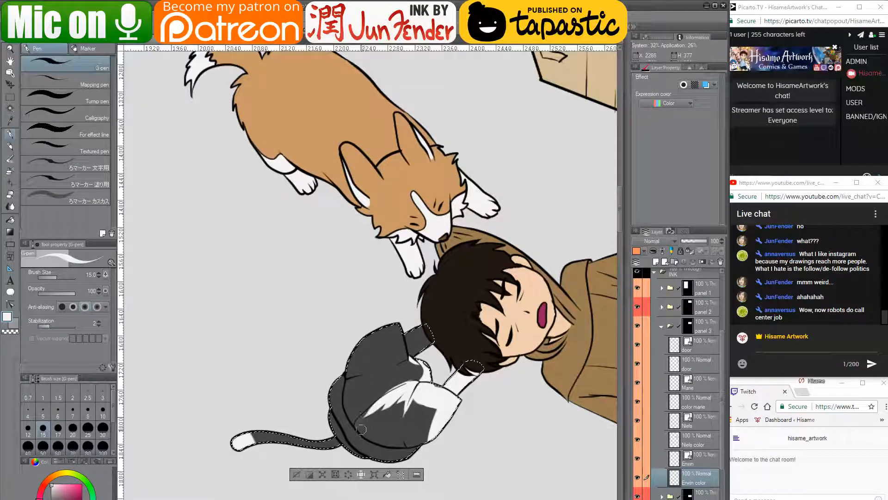
pyautogui.moveTo(375, 448); pyautogui.dragTo(392, 451)
# - Complete the cat's white belly down to its lower edge, correcting the border with the sampled dark grey, and clear the selection
pyautogui.scroll(2, 391, 453)
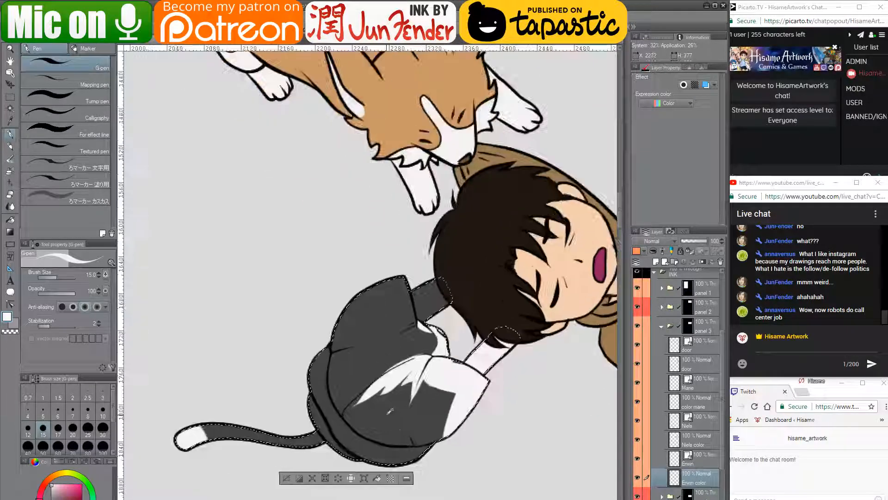
pyautogui.keyDown('alt'); pyautogui.click(390, 407); pyautogui.keyUp('alt')
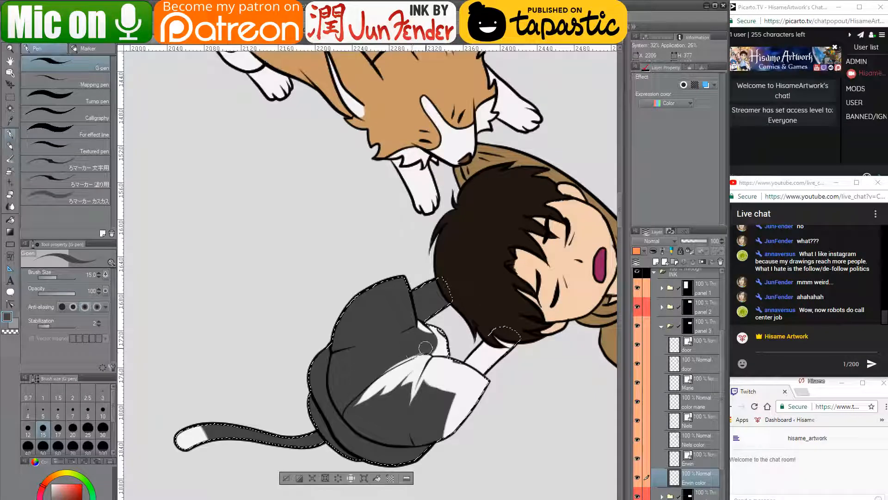
pyautogui.moveTo(423, 348)
pyautogui.mouseDown()
pyautogui.moveTo(344, 389)
pyautogui.moveTo(348, 404)
pyautogui.moveTo(402, 371)
pyautogui.moveTo(346, 410)
pyautogui.mouseUp()
pyautogui.keyDown('alt'); pyautogui.click(396, 383); pyautogui.keyUp('alt')
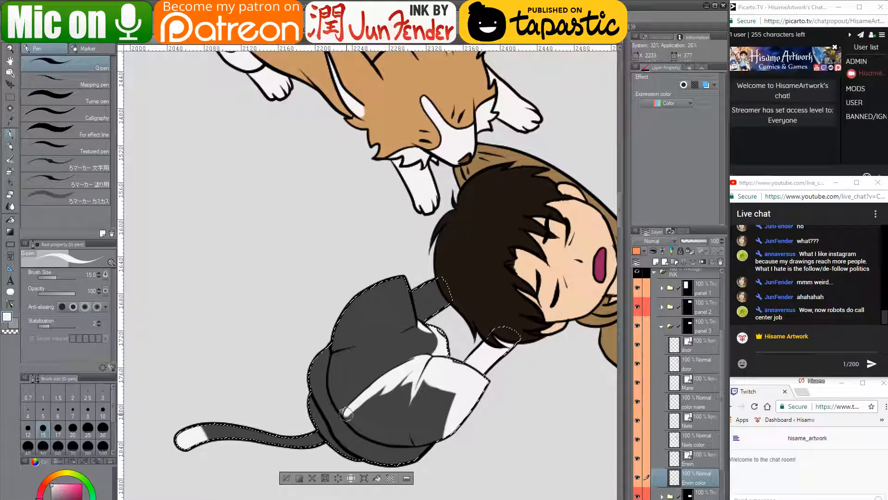
pyautogui.keyDown('alt'); pyautogui.click(342, 404); pyautogui.keyUp('alt')
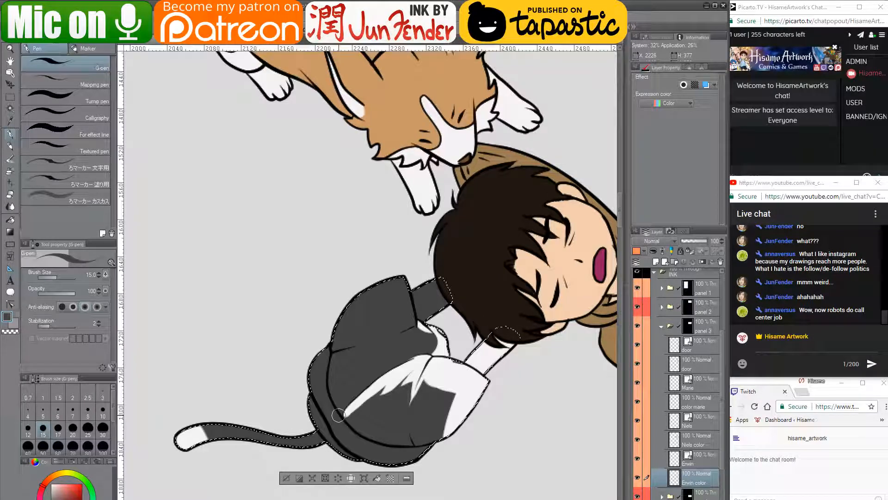
pyautogui.keyDown('alt'); pyautogui.click(360, 385); pyautogui.keyUp('alt')
pyautogui.moveTo(352, 425)
pyautogui.mouseDown()
pyautogui.moveTo(398, 438)
pyautogui.moveTo(449, 428)
pyautogui.moveTo(446, 419)
pyautogui.moveTo(426, 430)
pyautogui.moveTo(436, 392)
pyautogui.moveTo(429, 388)
pyautogui.moveTo(381, 446)
pyautogui.moveTo(407, 376)
pyautogui.moveTo(419, 381)
pyautogui.moveTo(393, 425)
pyautogui.moveTo(364, 424)
pyautogui.moveTo(373, 398)
pyautogui.moveTo(356, 422)
pyautogui.moveTo(413, 444)
pyautogui.moveTo(483, 394)
pyautogui.moveTo(406, 430)
pyautogui.moveTo(375, 399)
pyautogui.mouseUp()
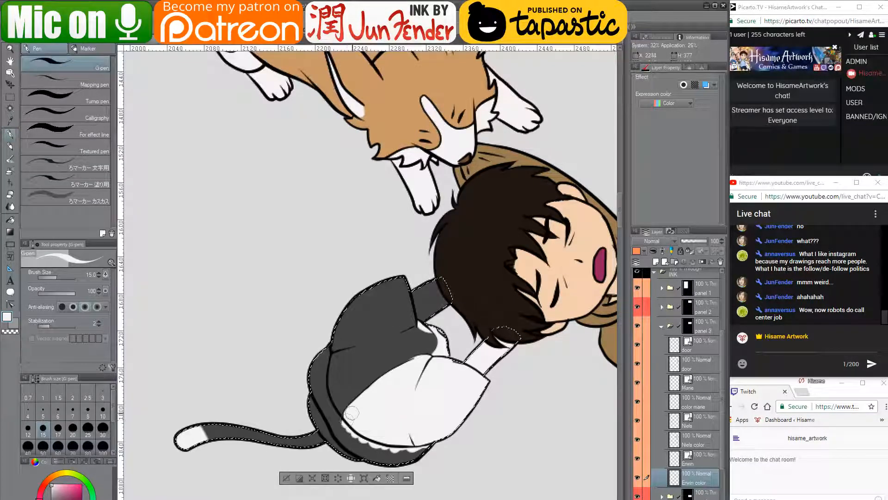
pyautogui.moveTo(337, 435); pyautogui.dragTo(334, 451)
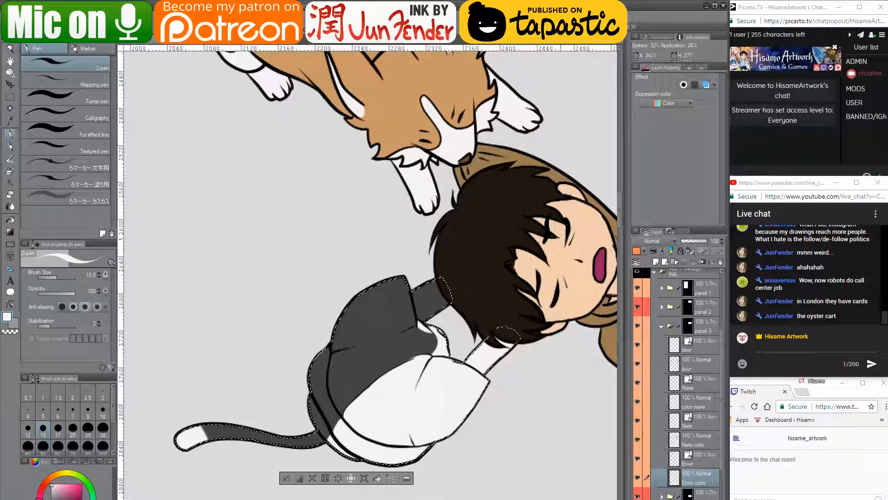
pyautogui.scroll(-2, 500, 246)
pyautogui.scroll(-4, 498, 246)
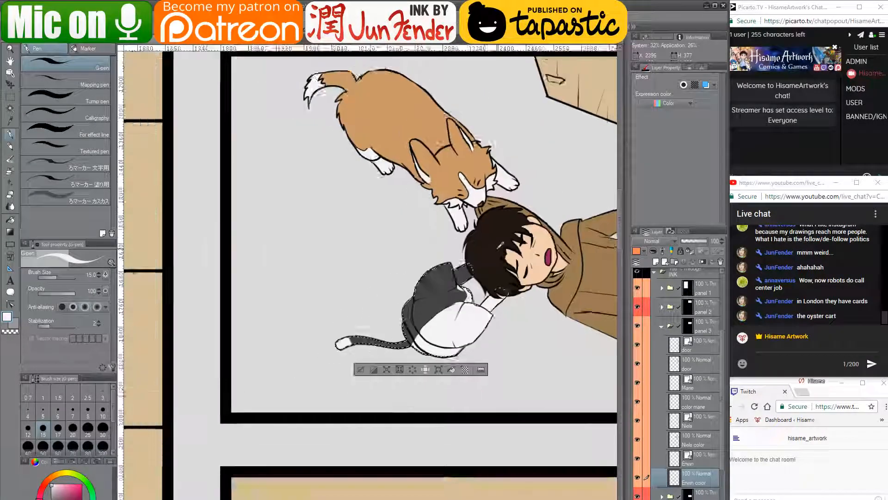
pyautogui.moveTo(546, 340); pyautogui.dragTo(454, 297)
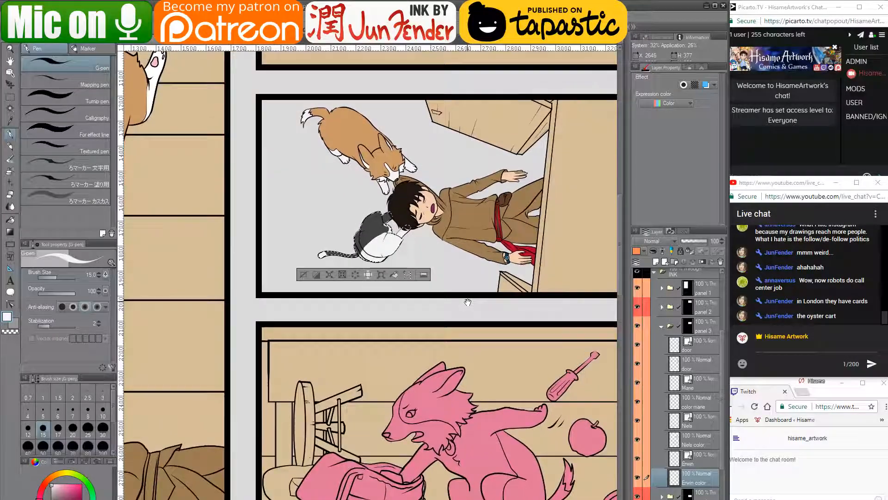
pyautogui.hotkey('ctrl', 'd')
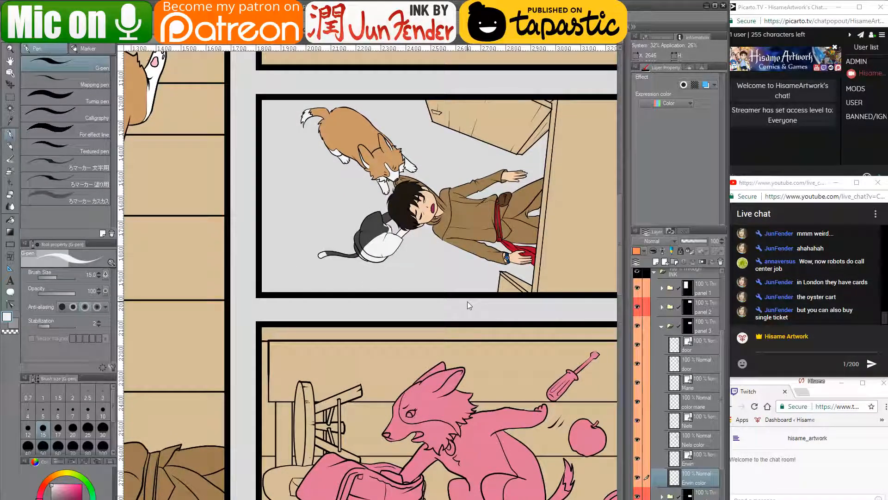
# - Collapse the panel 3 folder and, in panel 4, load the painted area of the Marie color layer as a selection for the G-pen
pyautogui.click(10, 84)
pyautogui.moveTo(496, 401); pyautogui.dragTo(471, 331)
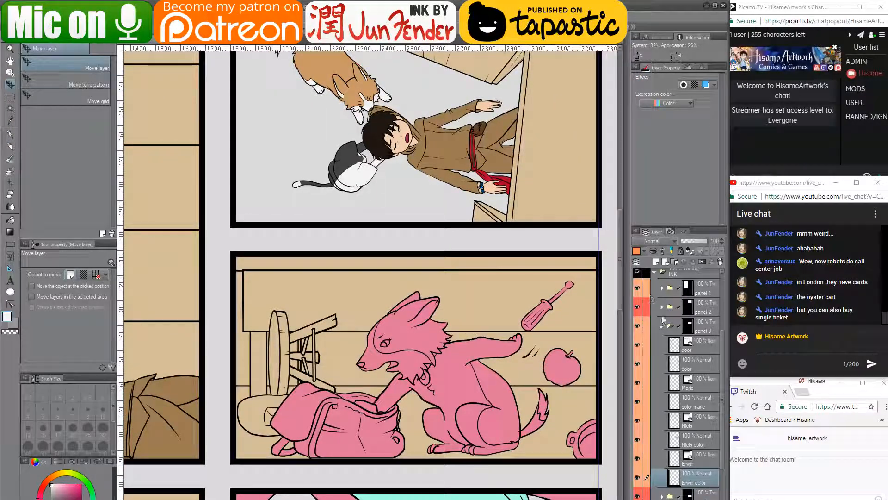
pyautogui.click(660, 329)
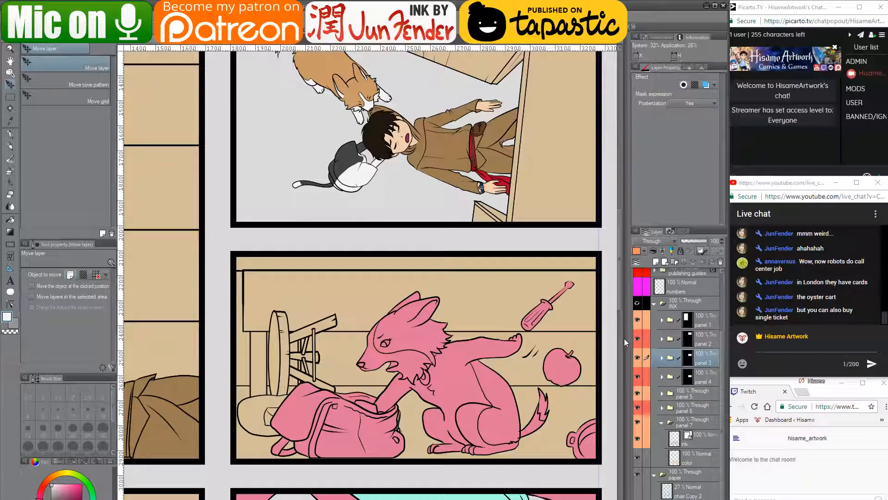
pyautogui.click(662, 358)
pyautogui.click(662, 357)
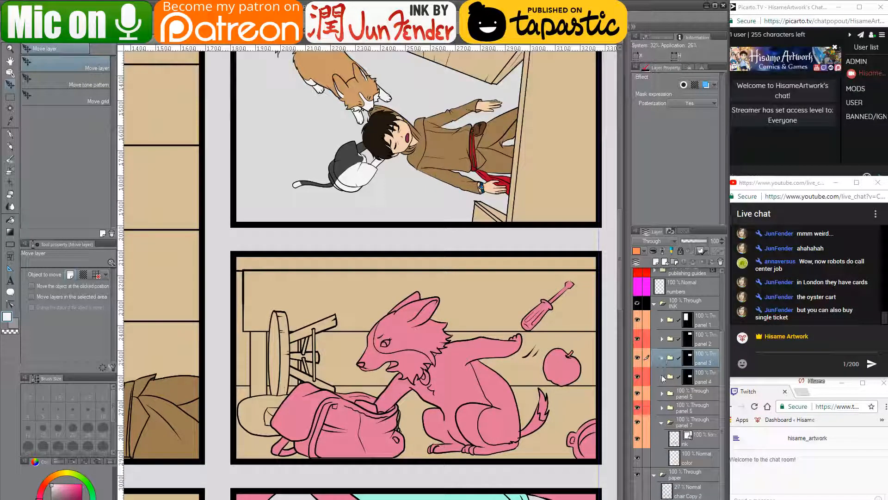
pyautogui.click(662, 377)
pyautogui.scroll(-2, 662, 379)
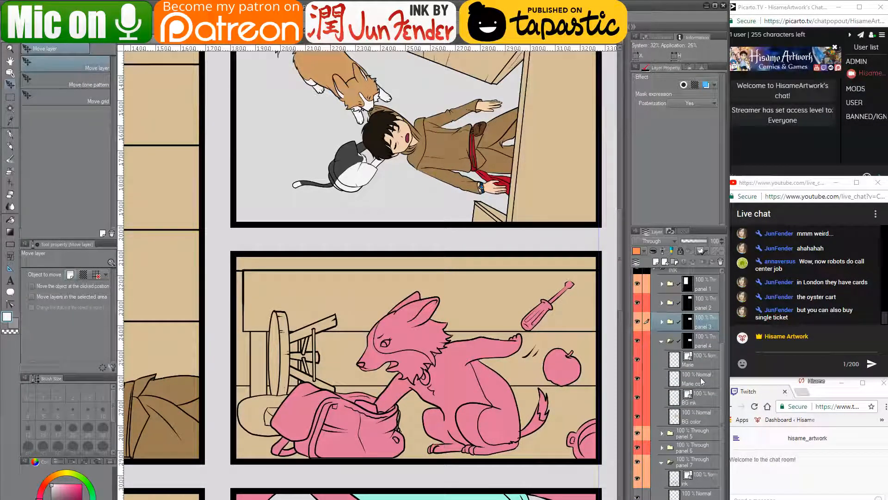
pyautogui.click(676, 381)
pyautogui.keyDown('ctrl'); pyautogui.click(676, 381); pyautogui.keyUp('ctrl')
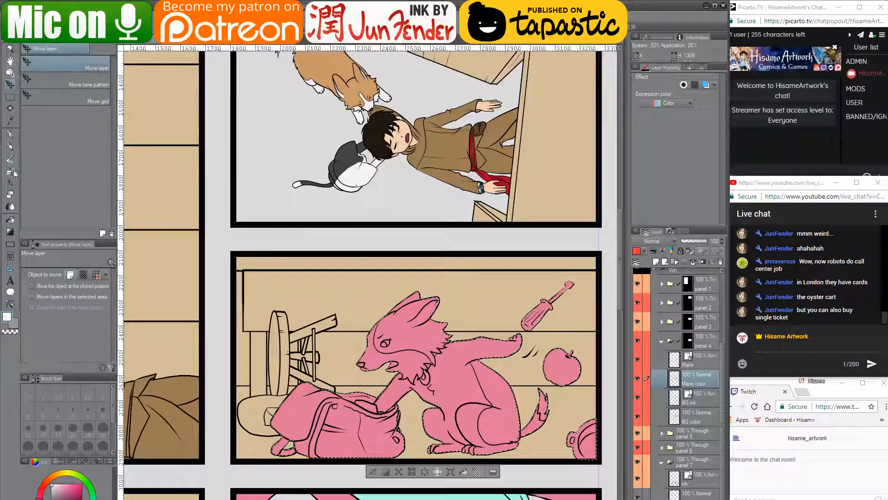
pyautogui.press('p')
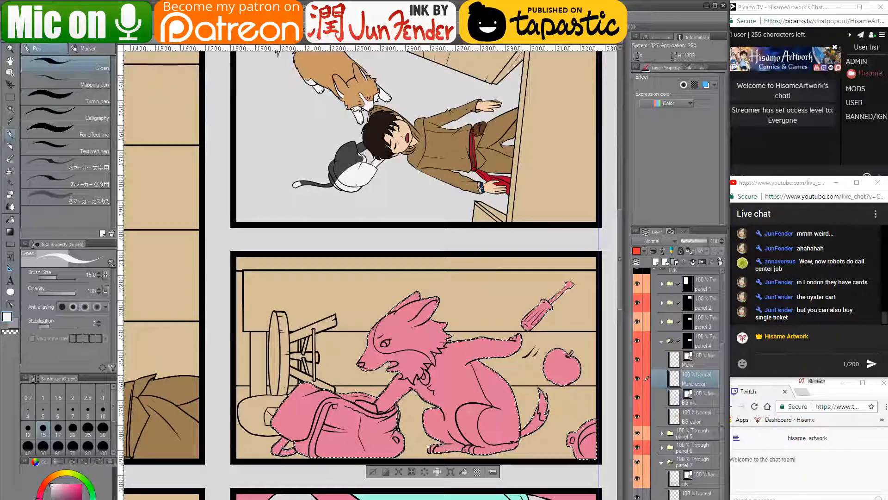
# - Switch to the file browser and open the Character sheet_nf image from the world folder as a colour reference
pyautogui.hotkey('alt', 'Tab')
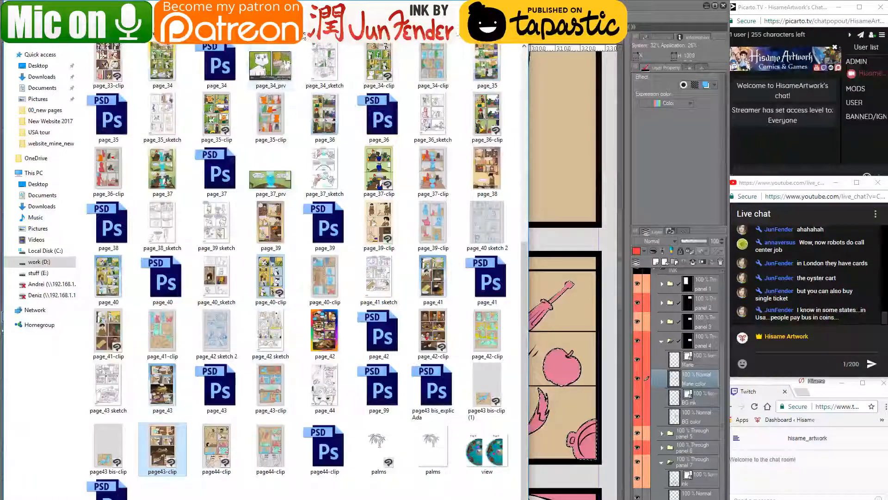
pyautogui.click(303, 33)
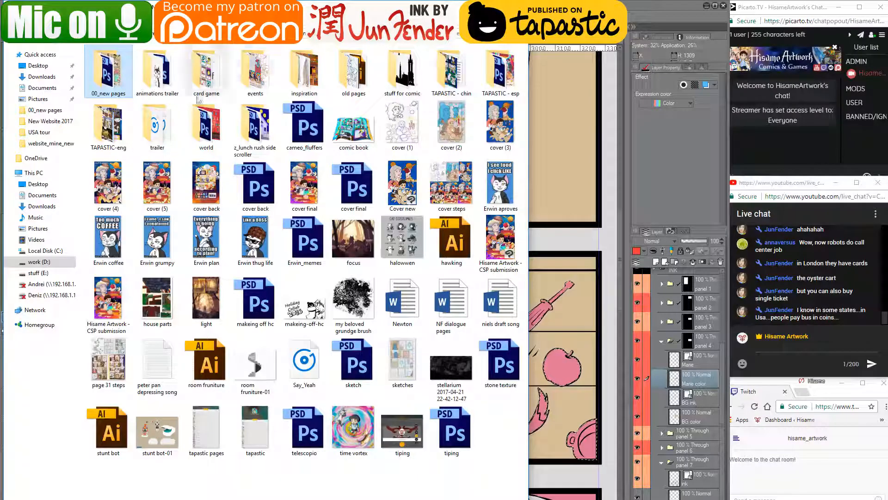
pyautogui.doubleClick(218, 122)
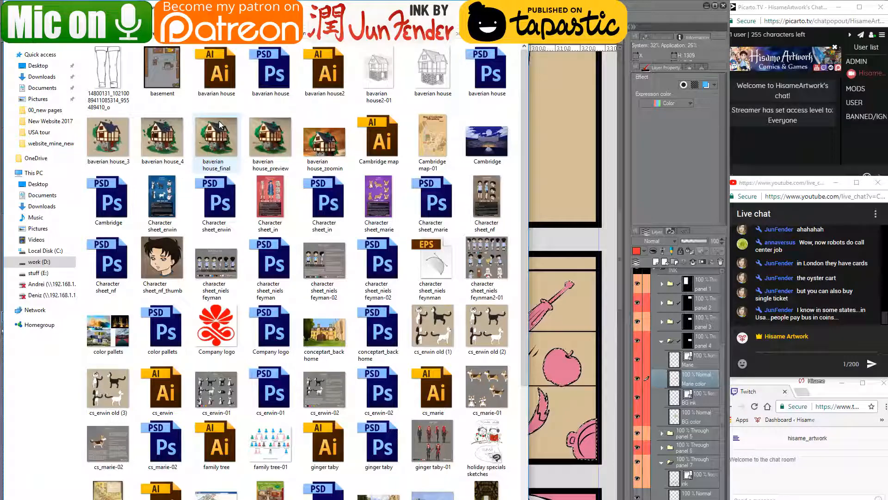
pyautogui.click(385, 199)
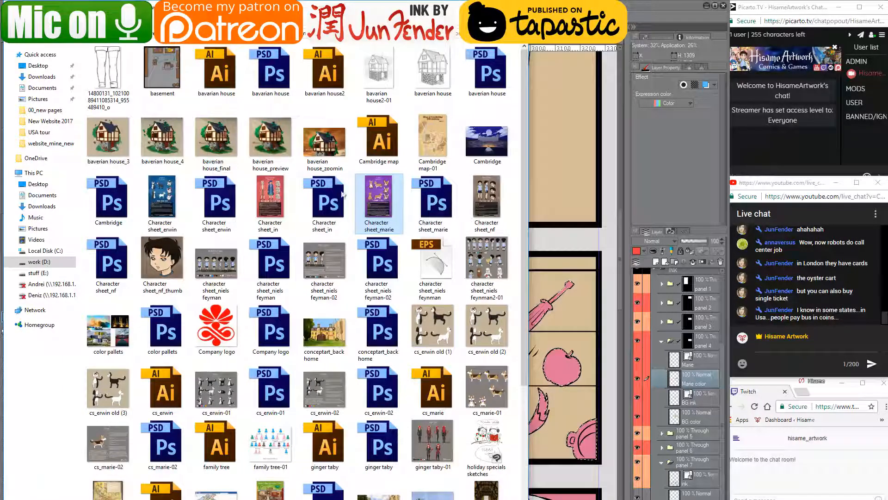
pyautogui.click(162, 200)
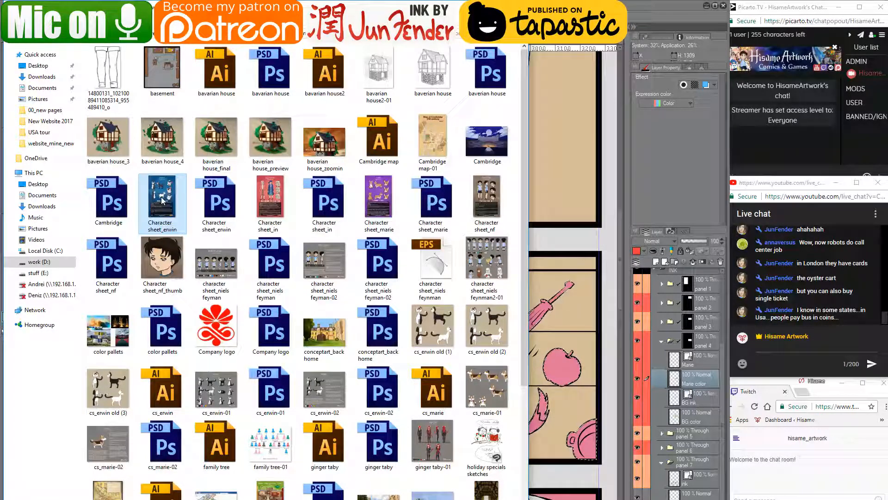
pyautogui.click(487, 199)
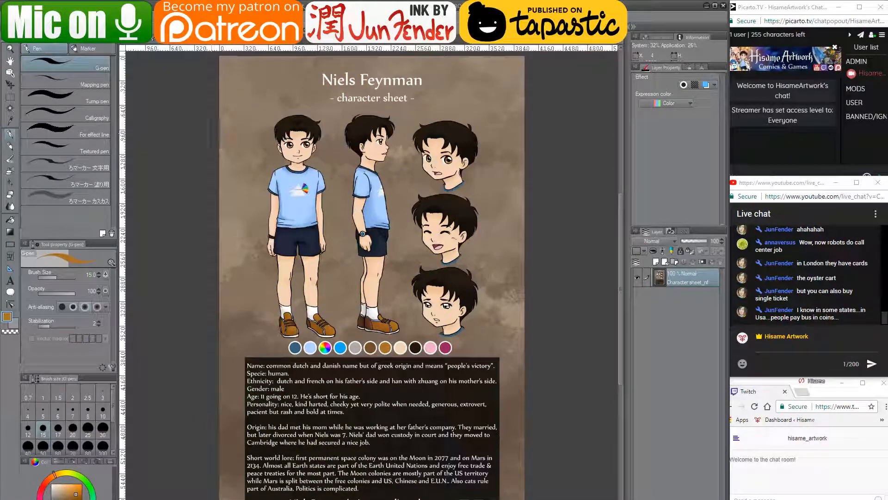
# - Back on the comic page, enlarge the G-pen to size 600 and paint the backpack in panel 4 orange-brown
pyautogui.click(151, 40)
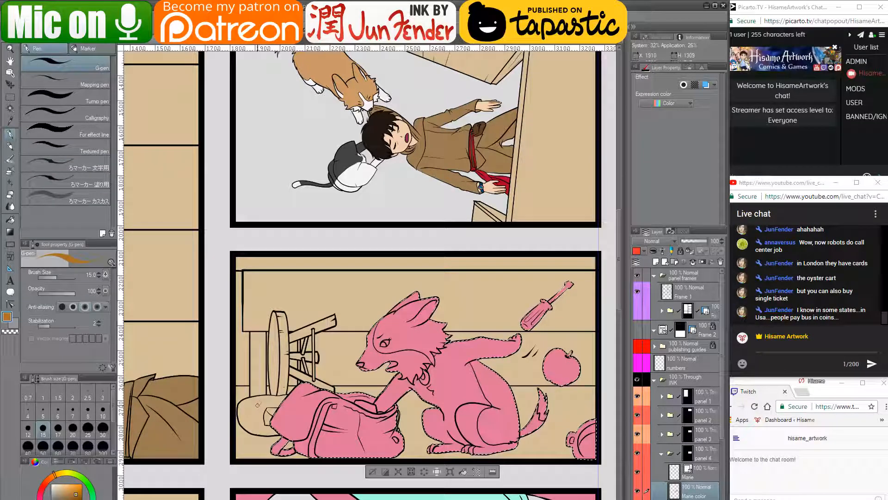
pyautogui.press(']')
pyautogui.press(']')
pyautogui.press(']')
pyautogui.press(']')
pyautogui.press(']')
pyautogui.press(']')
pyautogui.press(']')
pyautogui.press(']')
pyautogui.press(']')
pyautogui.press(']')
pyautogui.press(']')
pyautogui.press(']')
pyautogui.press(']')
pyautogui.press(']')
pyautogui.press(']')
pyautogui.press(']')
pyautogui.press(']')
pyautogui.press(']')
pyautogui.press(']')
pyautogui.moveTo(282, 420); pyautogui.dragTo(391, 455)
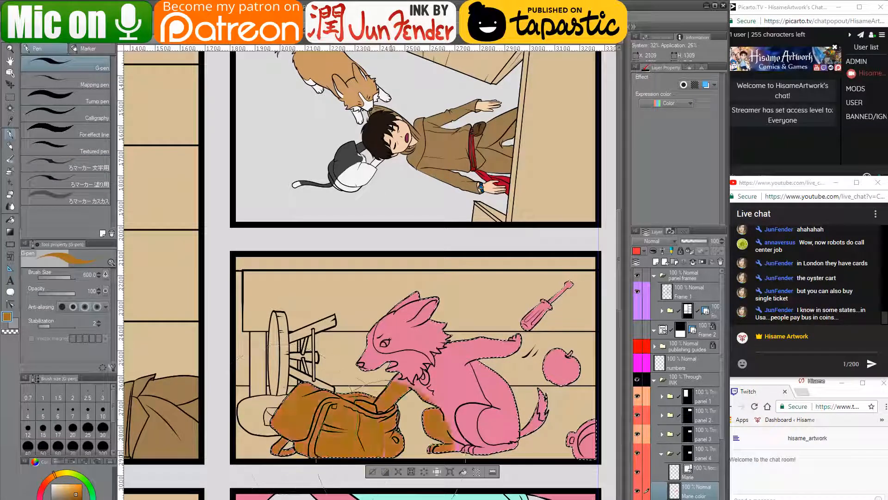
# - Consult the character sheet's colours again and paint the dog in panel 4 light orange-tan
pyautogui.click(240, 44)
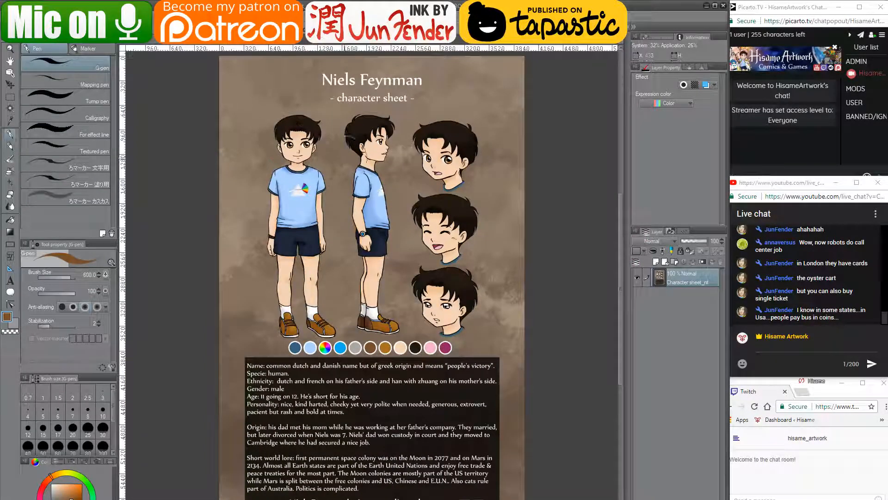
pyautogui.click(148, 43)
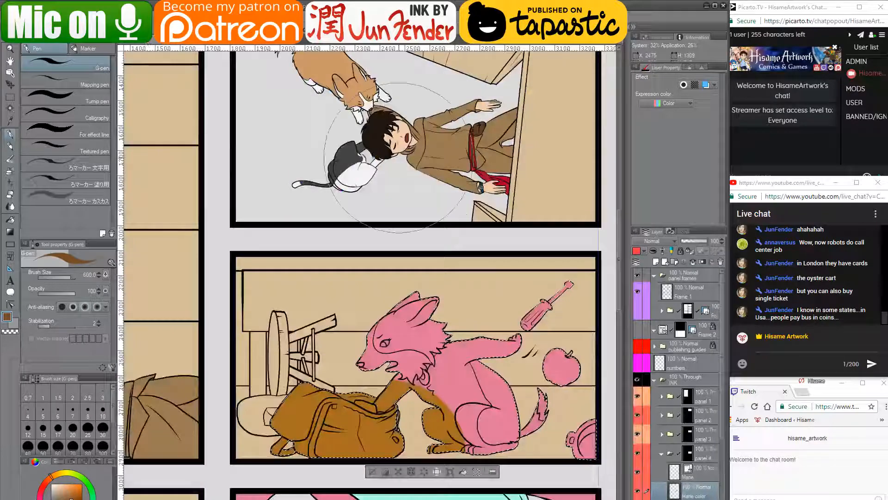
pyautogui.moveTo(411, 328)
pyautogui.mouseDown()
pyautogui.moveTo(453, 332)
pyautogui.moveTo(482, 376)
pyautogui.moveTo(485, 408)
pyautogui.moveTo(506, 403)
pyautogui.mouseUp()
pyautogui.scroll(4, 395, 376)
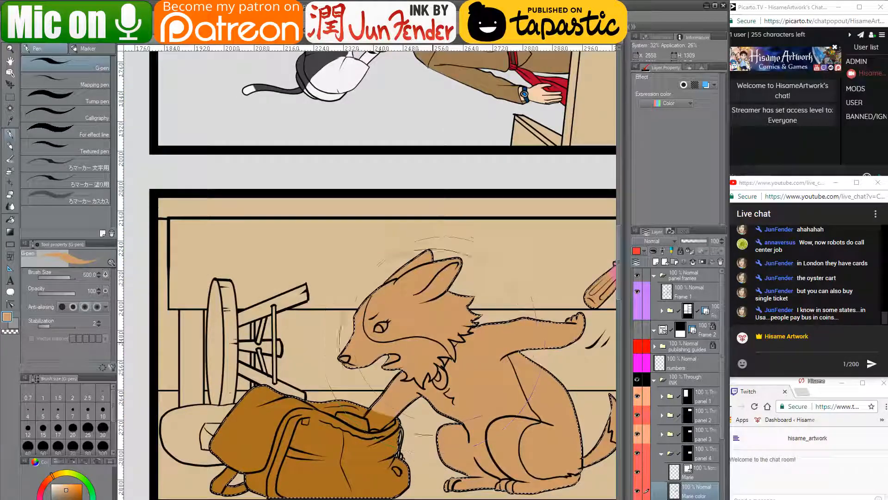
# - Reduce the G-pen to size 40 and fill the part of the dog's foreleg inside panel 4's backpack with light orange-tan
pyautogui.press('[')
pyautogui.press('[')
pyautogui.press('[')
pyautogui.press('[')
pyautogui.press('[')
pyautogui.press('[')
pyautogui.press('[')
pyautogui.press('[')
pyautogui.press('[')
pyautogui.press('[')
pyautogui.press('[')
pyautogui.press('[')
pyautogui.press('[')
pyautogui.press('[')
pyautogui.press('[')
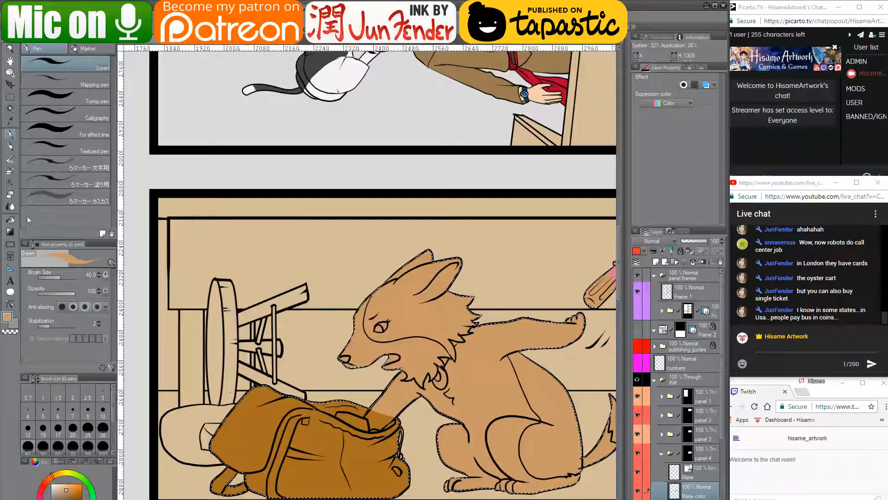
pyautogui.press('g')
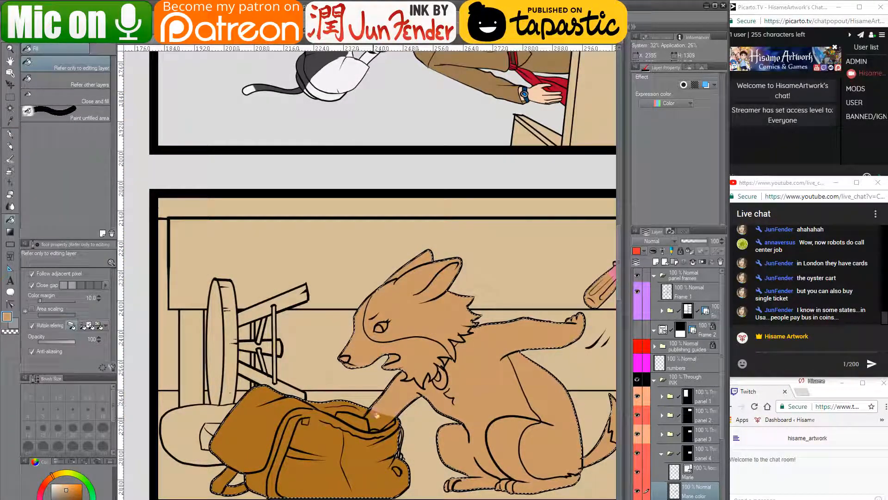
pyautogui.click(377, 416)
# - Sample white from the brown-and-white dog in panel 3 and fill the panel 4 dog's body, legs, muzzle and tail tip
pyautogui.moveTo(431, 379); pyautogui.dragTo(421, 397)
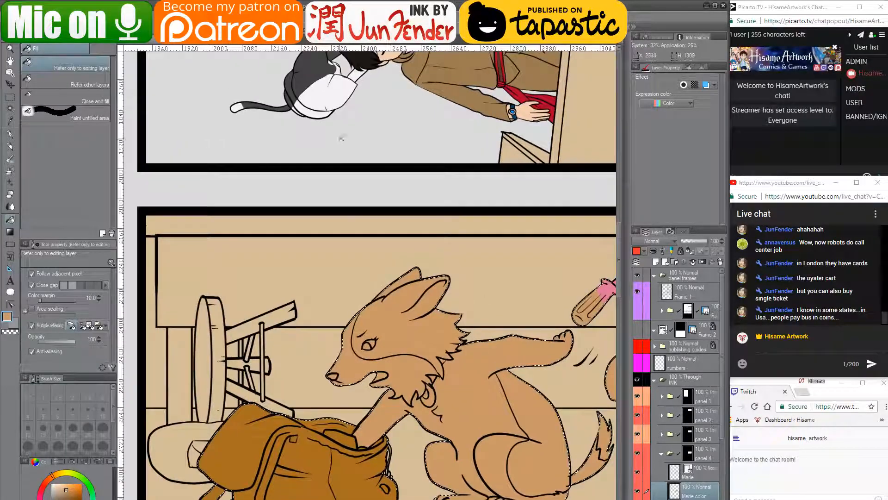
pyautogui.moveTo(338, 139); pyautogui.dragTo(341, 261)
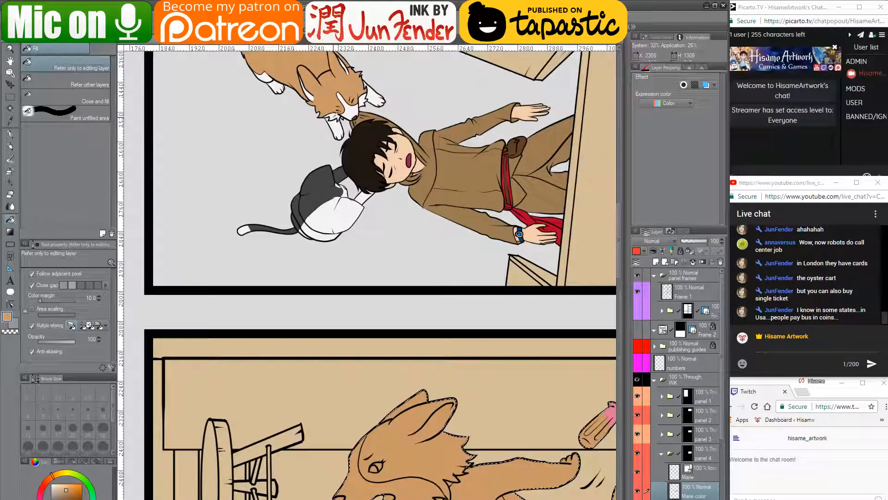
pyautogui.keyDown('alt'); pyautogui.click(334, 115); pyautogui.keyUp('alt')
pyautogui.moveTo(426, 447); pyautogui.dragTo(433, 313)
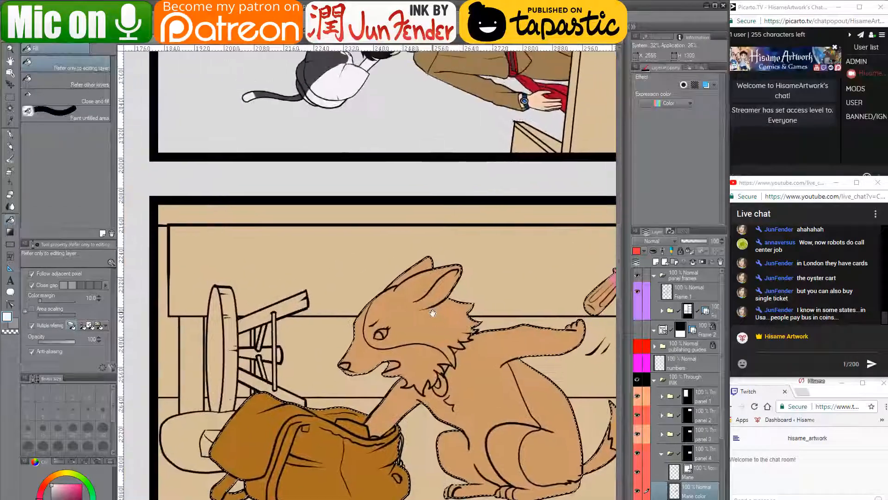
pyautogui.click(395, 400)
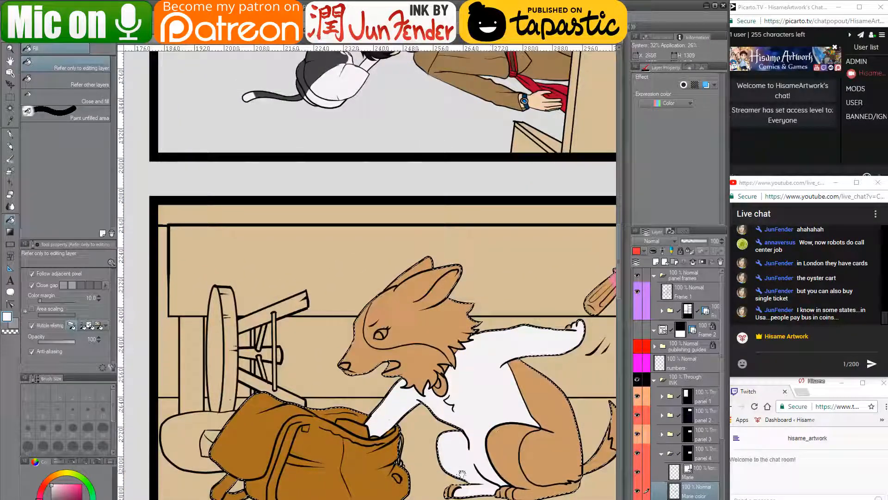
pyautogui.moveTo(462, 474); pyautogui.dragTo(402, 428)
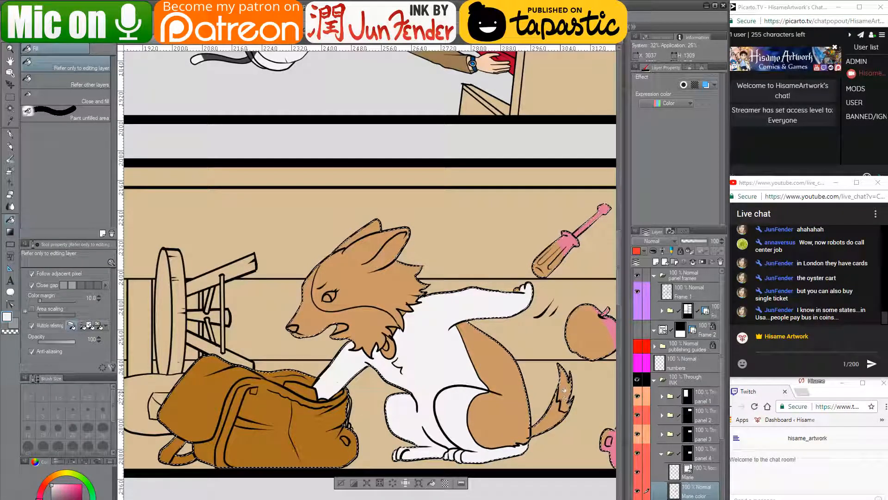
pyautogui.click(382, 322)
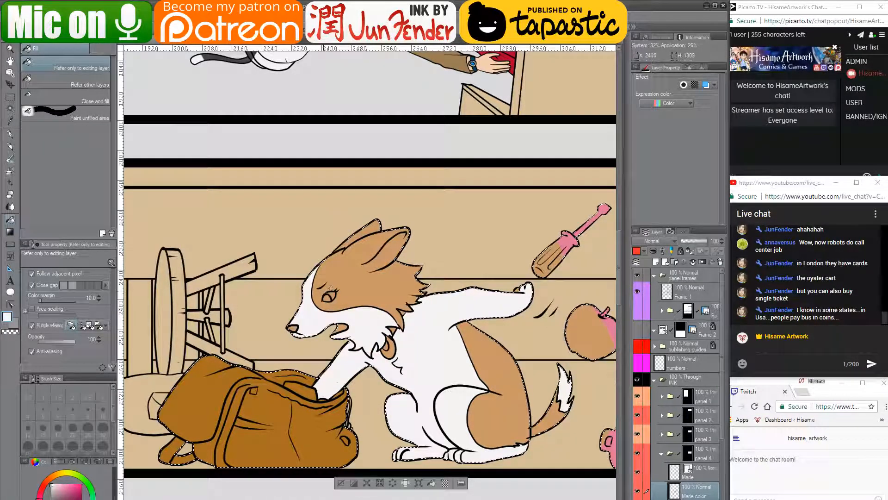
# - Clear the selection and paint the cords at the side of the backpack in its orange-brown with the G-pen at size 8
pyautogui.scroll(3, 330, 288)
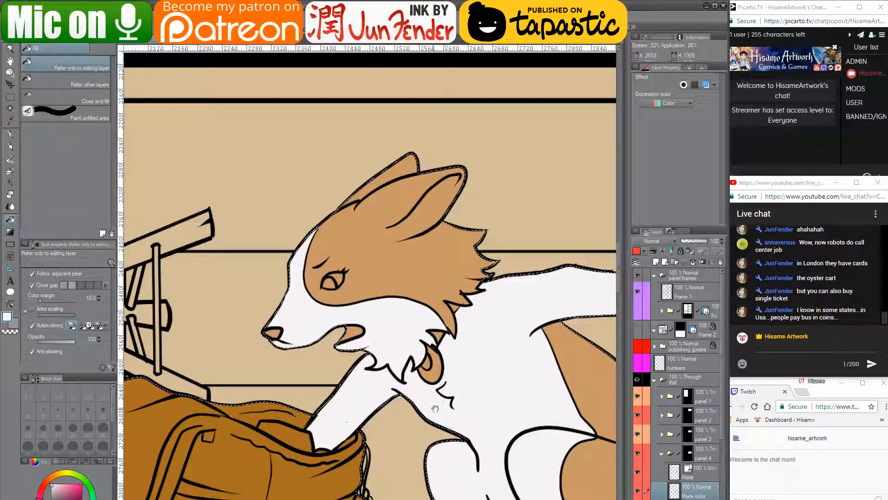
pyautogui.moveTo(434, 406); pyautogui.dragTo(418, 264)
pyautogui.hotkey('ctrl', 'd')
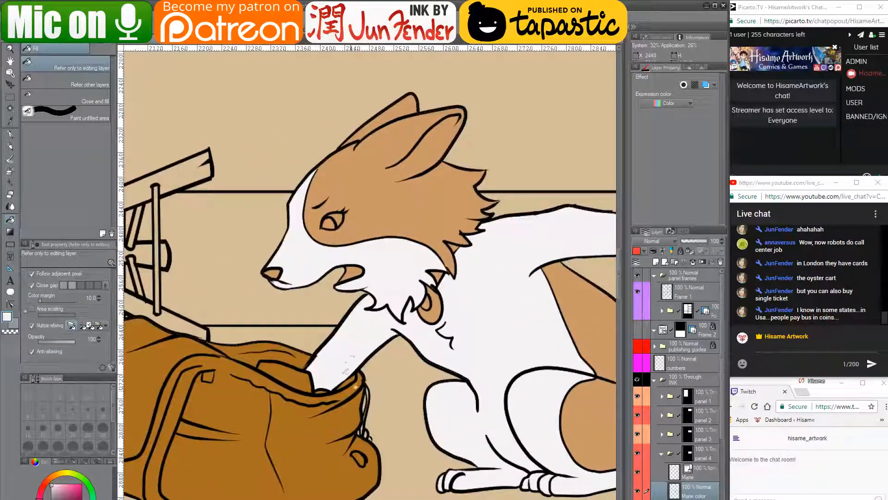
pyautogui.click(10, 134)
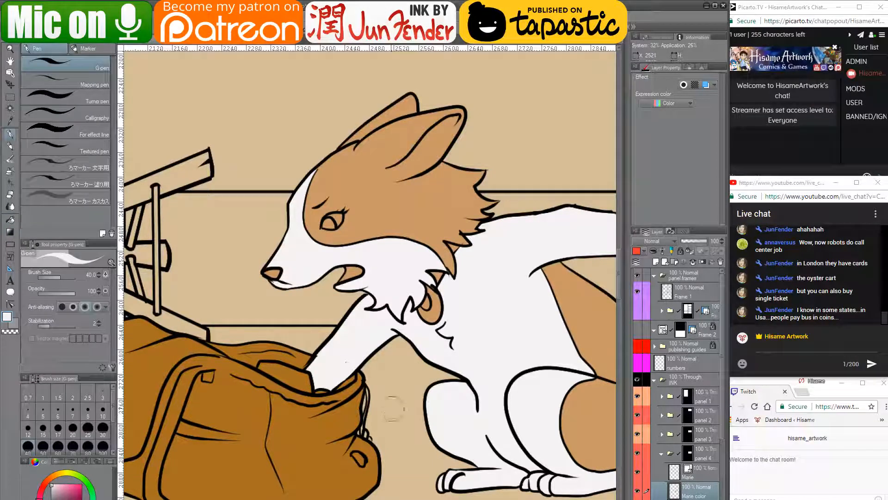
pyautogui.keyDown('alt'); pyautogui.click(354, 414); pyautogui.keyUp('alt')
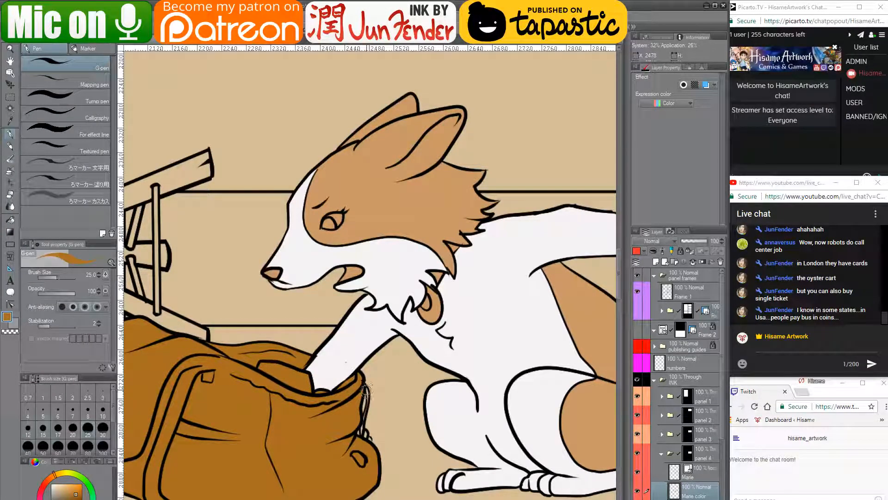
pyautogui.press('[')
pyautogui.press('[')
pyautogui.press('[')
pyautogui.press('[')
pyautogui.press('[')
pyautogui.press('[')
pyautogui.scroll(4, 356, 391)
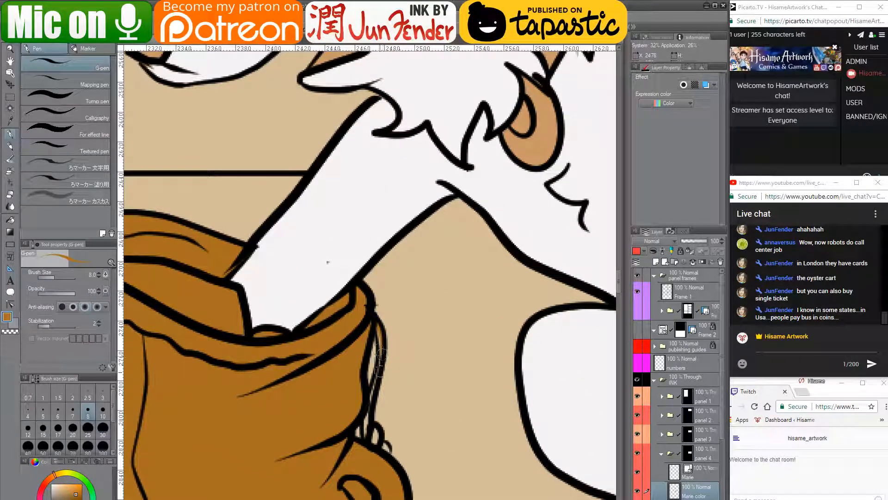
pyautogui.moveTo(377, 328)
pyautogui.mouseDown()
pyautogui.moveTo(369, 446)
pyautogui.moveTo(364, 431)
pyautogui.moveTo(369, 448)
pyautogui.moveTo(384, 458)
pyautogui.mouseUp()
pyautogui.scroll(-3, 384, 458)
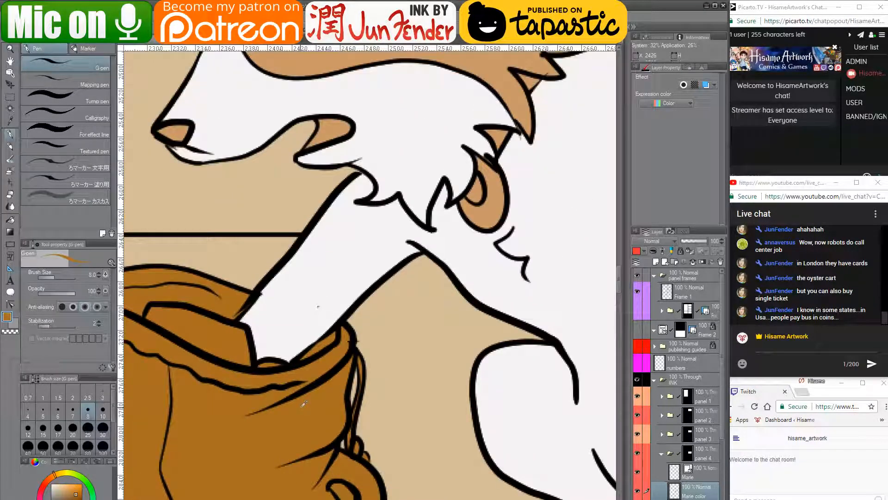
# - Sample the dog's white and touch up the toes of its raised front paw with the G-pen at size 25
pyautogui.scroll(-3, 300, 406)
pyautogui.scroll(3, 492, 262)
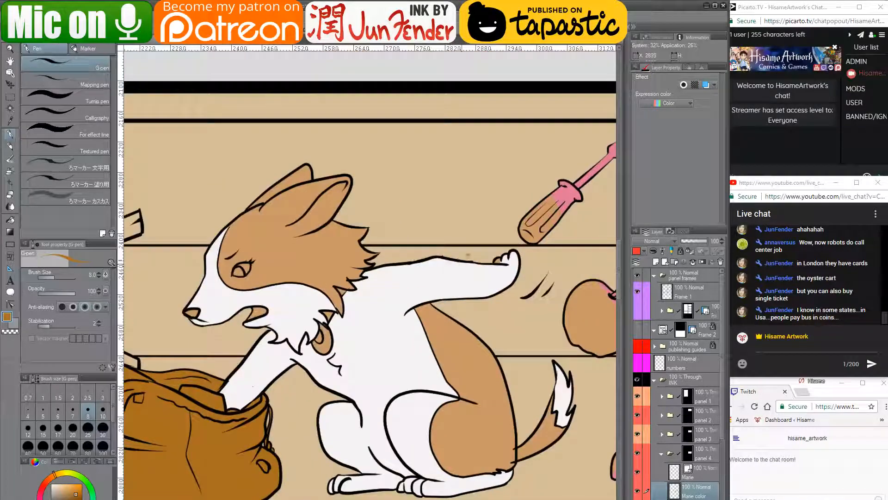
pyautogui.scroll(1, 491, 265)
pyautogui.keyDown('alt'); pyautogui.click(490, 271); pyautogui.keyUp('alt')
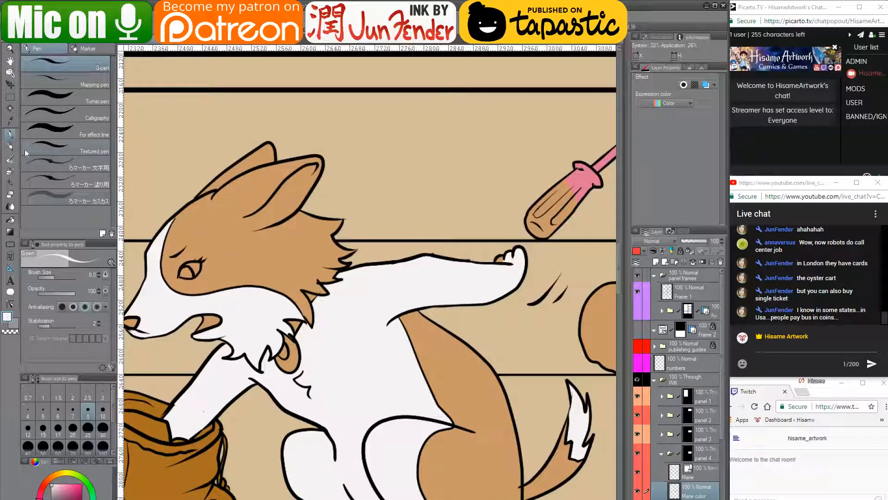
pyautogui.press(']')
pyautogui.press(']')
pyautogui.press(']')
pyautogui.press(']')
pyautogui.press(']')
pyautogui.press(']')
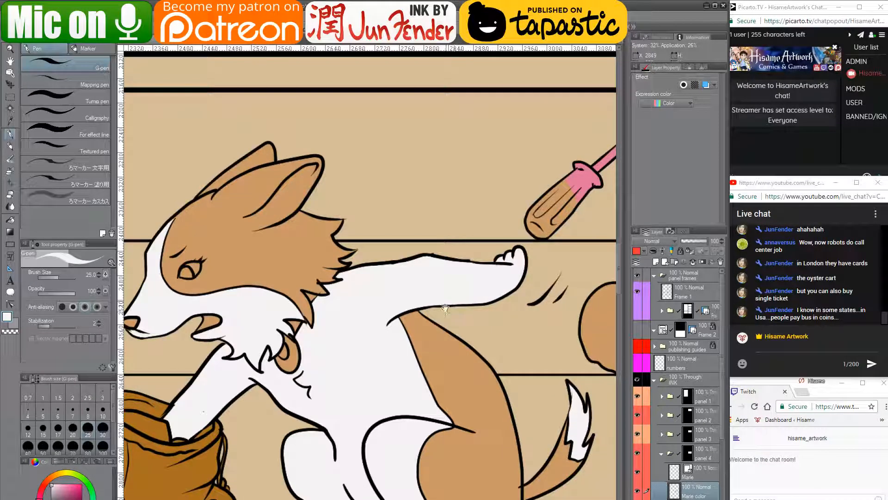
pyautogui.moveTo(442, 311)
pyautogui.mouseDown()
pyautogui.moveTo(480, 313)
pyautogui.moveTo(425, 282)
pyautogui.mouseUp()
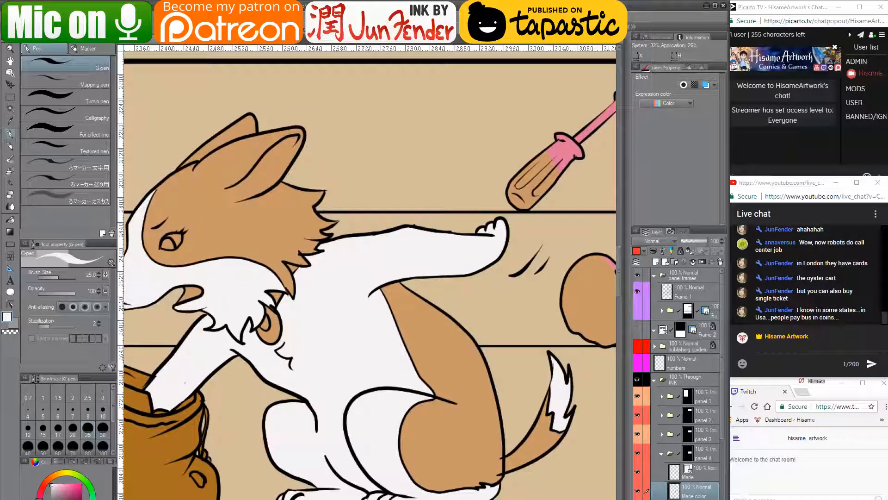
# - On the Marie ink layer, clean up the stray lines at the base of the dog's tail with the Vector eraser
pyautogui.click(702, 471)
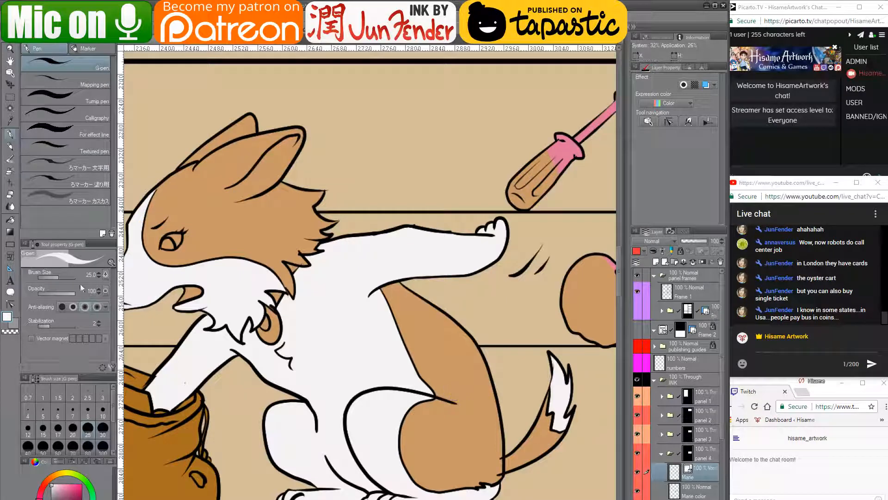
pyautogui.press('e')
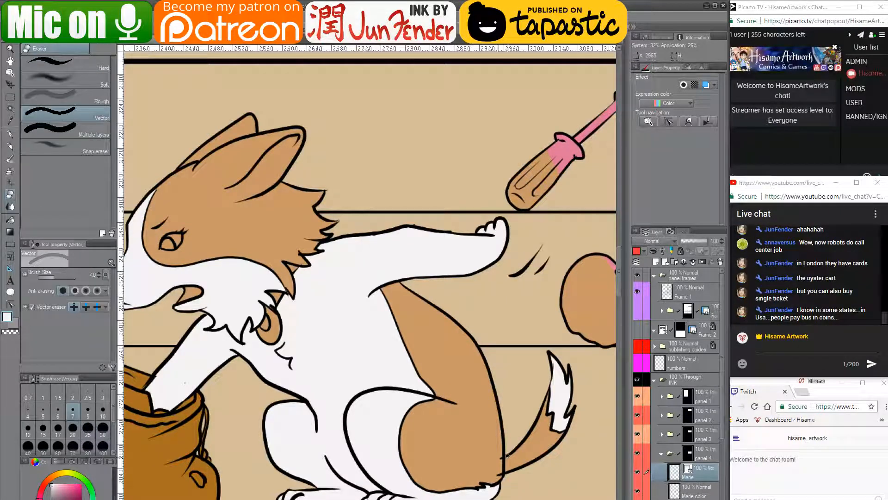
pyautogui.moveTo(498, 453); pyautogui.dragTo(497, 476)
pyautogui.click(500, 477)
pyautogui.moveTo(405, 269); pyautogui.dragTo(501, 270)
# - Draw a curved black marking line from the dog's neck fur up to its shoulder with the G-pen at size 6
pyautogui.click(9, 134)
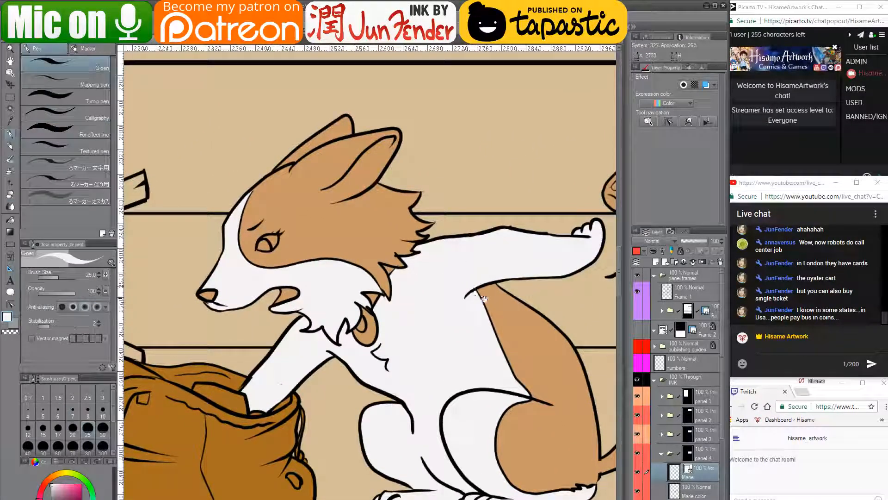
pyautogui.moveTo(480, 297); pyautogui.dragTo(391, 315)
pyautogui.press('x')
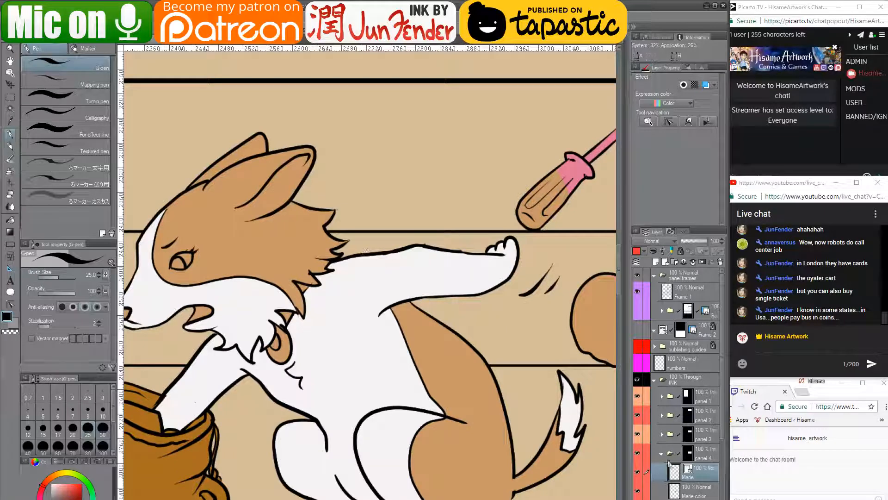
pyautogui.scroll(4, 289, 274)
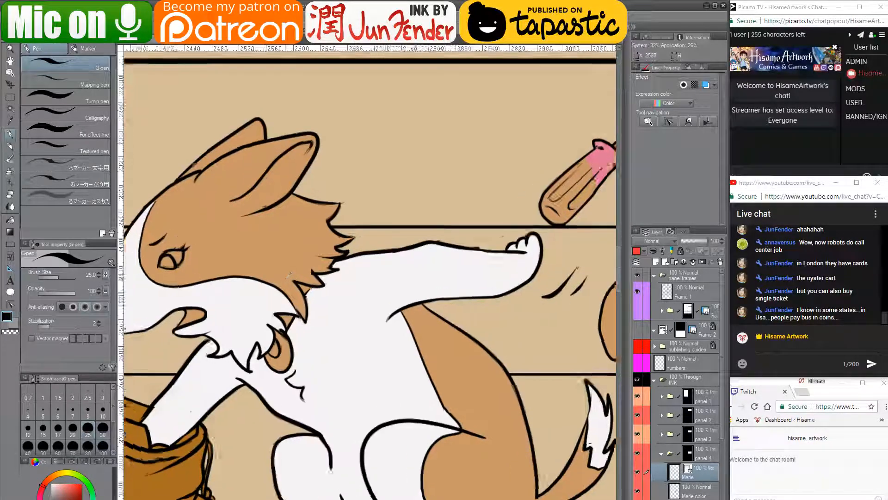
pyautogui.moveTo(324, 310); pyautogui.dragTo(359, 321)
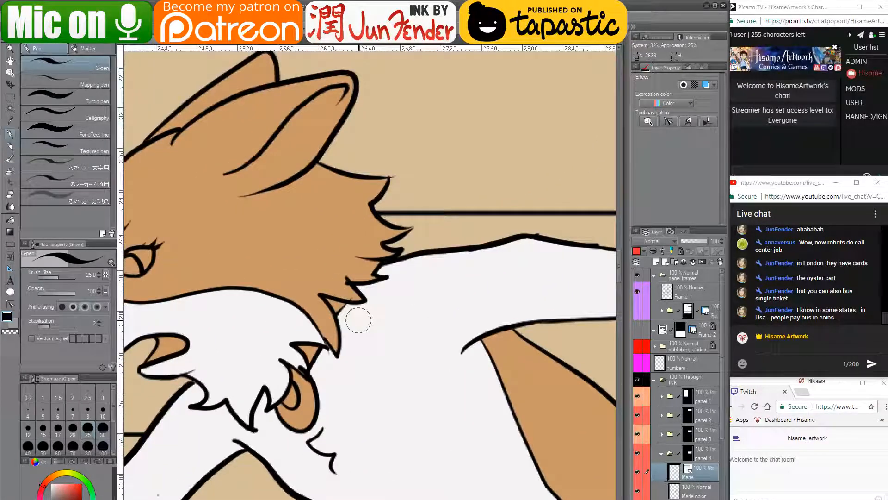
pyautogui.press('[')
pyautogui.press('[')
pyautogui.press('[')
pyautogui.press('[')
pyautogui.press('[')
pyautogui.press('[')
pyautogui.press('[')
pyautogui.press('[')
pyautogui.press('[')
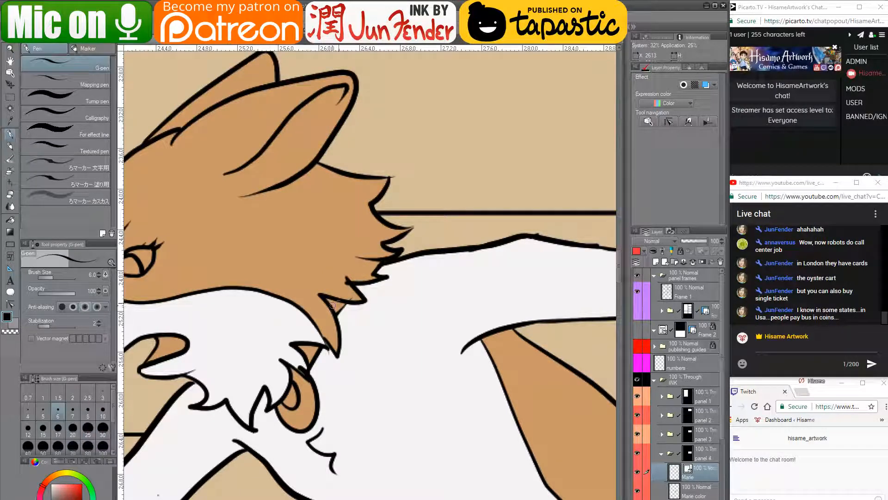
pyautogui.press('[')
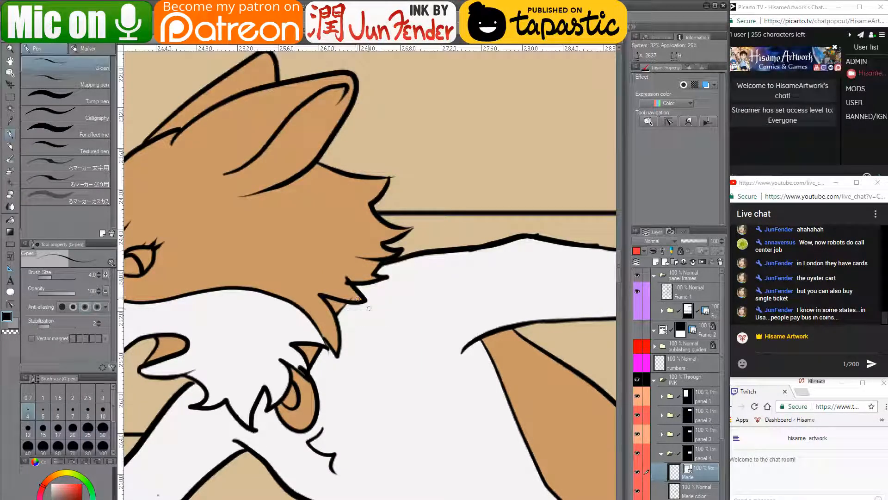
pyautogui.press(']')
pyautogui.press(']')
pyautogui.moveTo(342, 324); pyautogui.dragTo(474, 248)
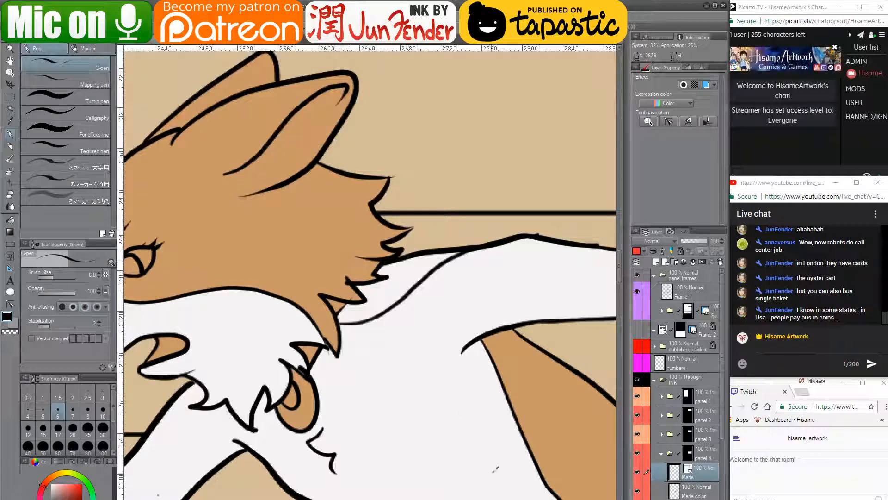
# - Sample the dog's orange-tan and fill the new neck marking with it on the Marie color layer
pyautogui.scroll(-4, 498, 471)
pyautogui.scroll(2, 426, 333)
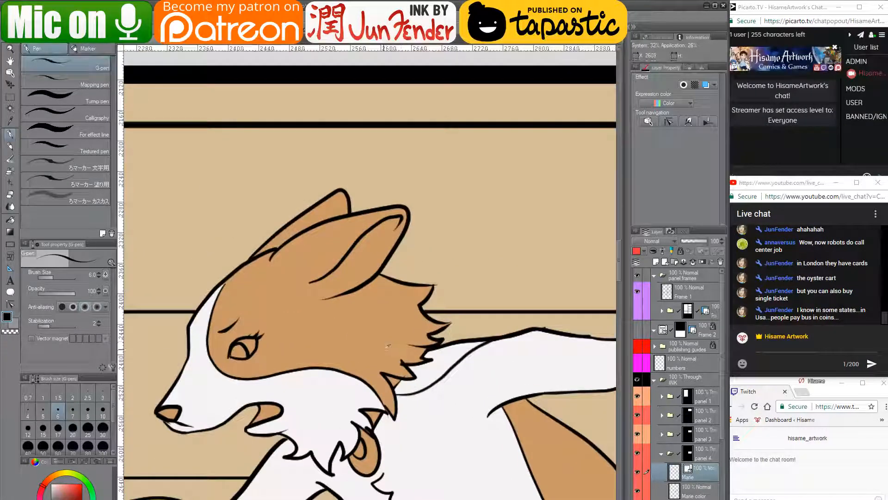
pyautogui.keyDown('alt'); pyautogui.click(395, 344); pyautogui.keyUp('alt')
pyautogui.click(698, 493)
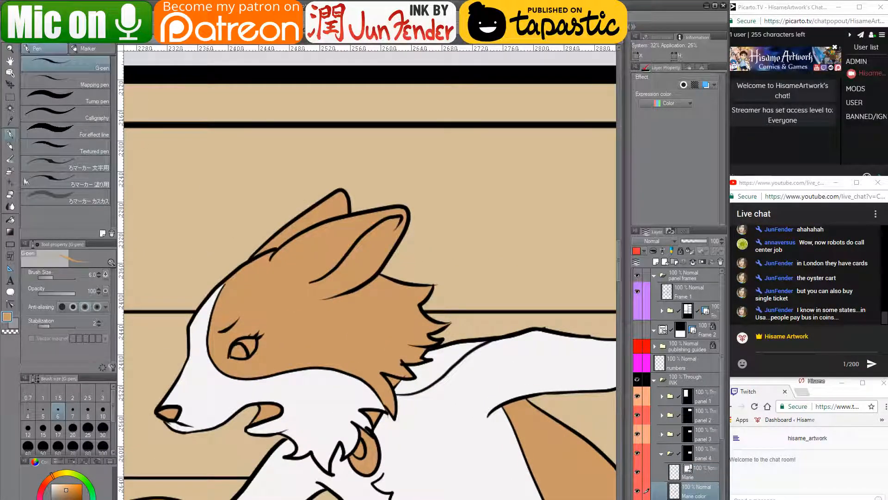
pyautogui.click(10, 219)
pyautogui.click(435, 364)
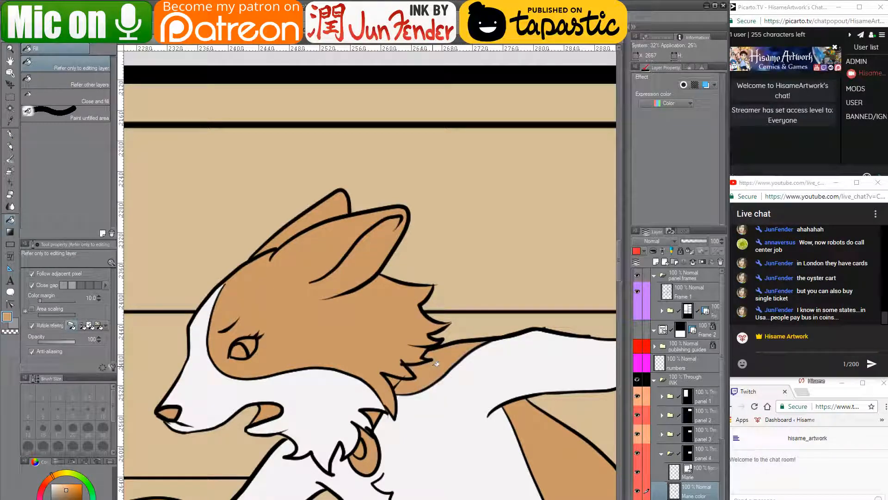
# - Touch up the orange-tan along the dog's neck fur with the G-pen at size 10
pyautogui.scroll(3, 502, 362)
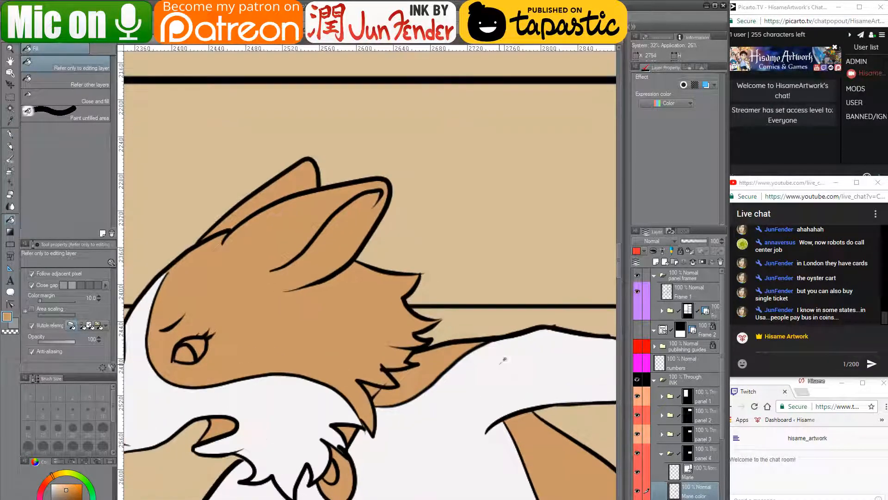
pyautogui.click(10, 134)
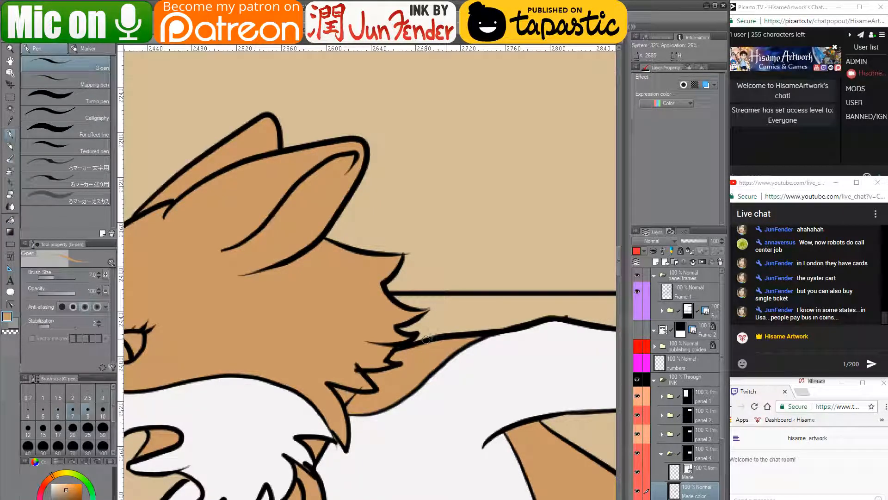
pyautogui.click(103, 409)
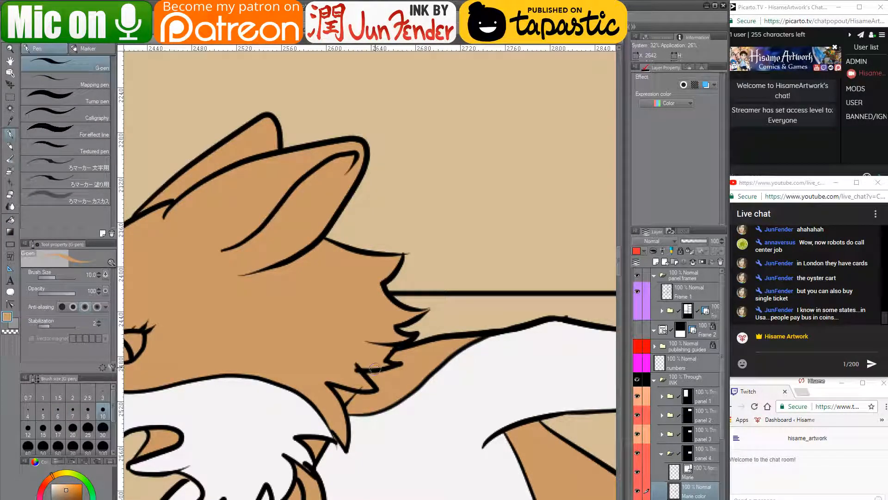
# - On the Marie ink layer, erase the stray ink around the dog's neck fur, chest fur tip and foreleg with the Vector eraser
pyautogui.moveTo(350, 320); pyautogui.dragTo(419, 327)
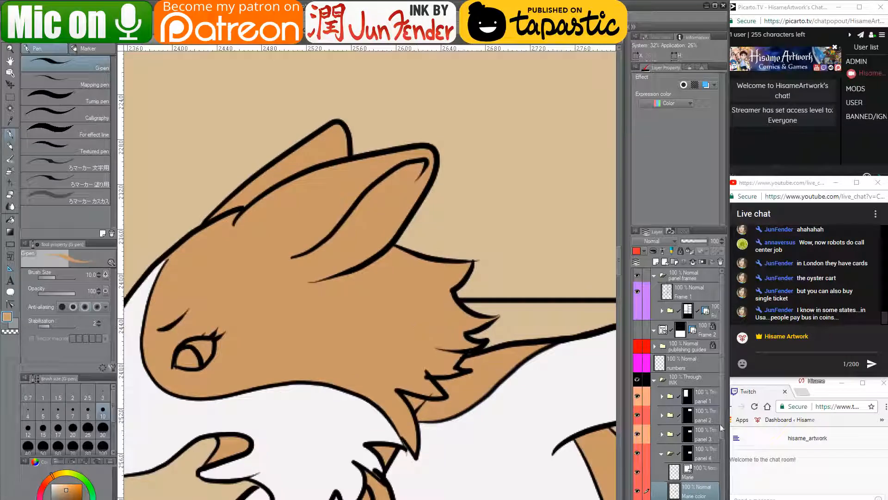
pyautogui.click(702, 472)
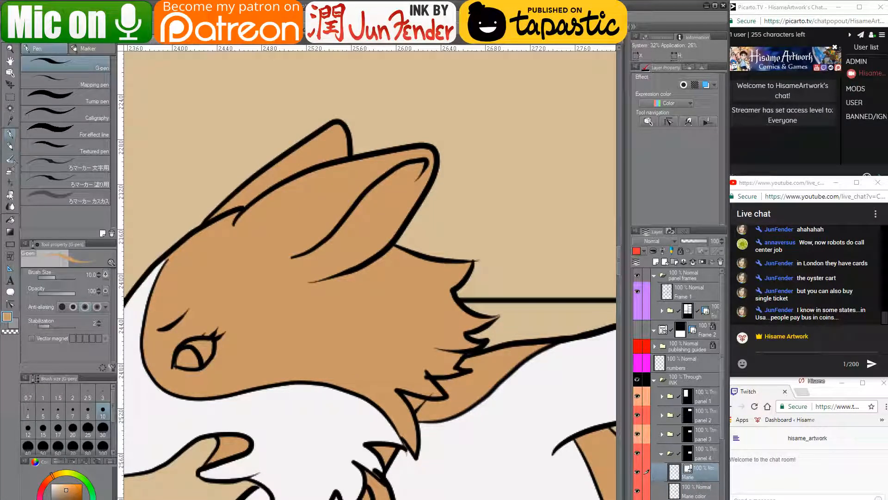
pyautogui.press('e')
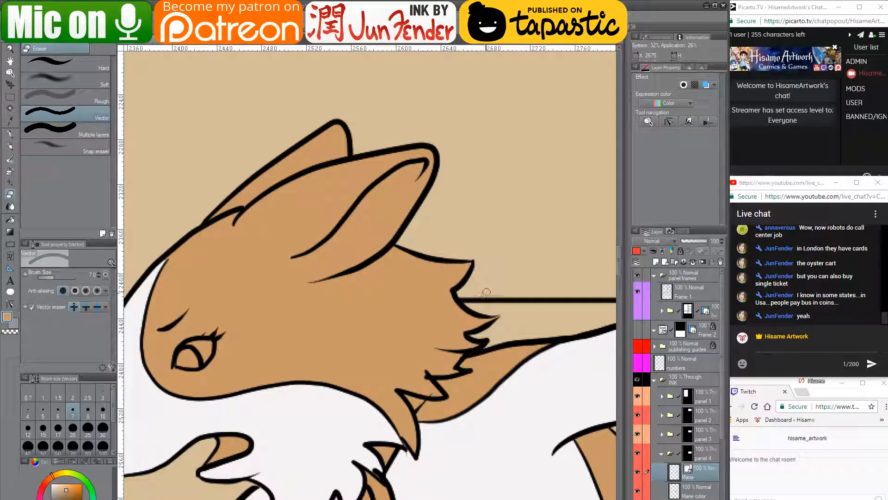
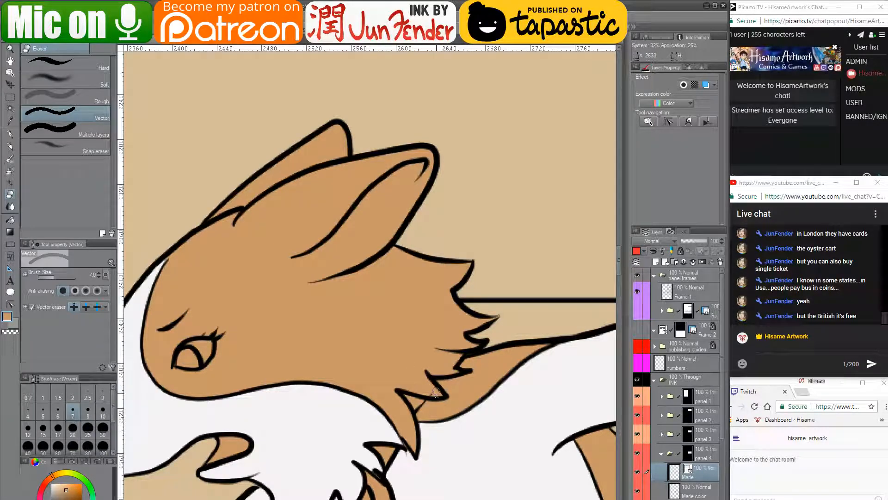
pyautogui.moveTo(388, 351)
pyautogui.mouseDown()
pyautogui.moveTo(409, 360)
pyautogui.moveTo(407, 351)
pyautogui.mouseUp()
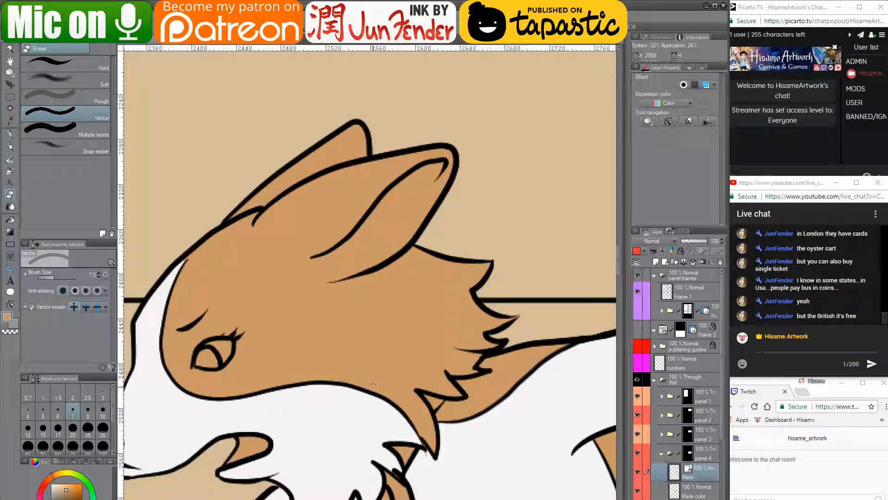
pyautogui.scroll(-3, 379, 389)
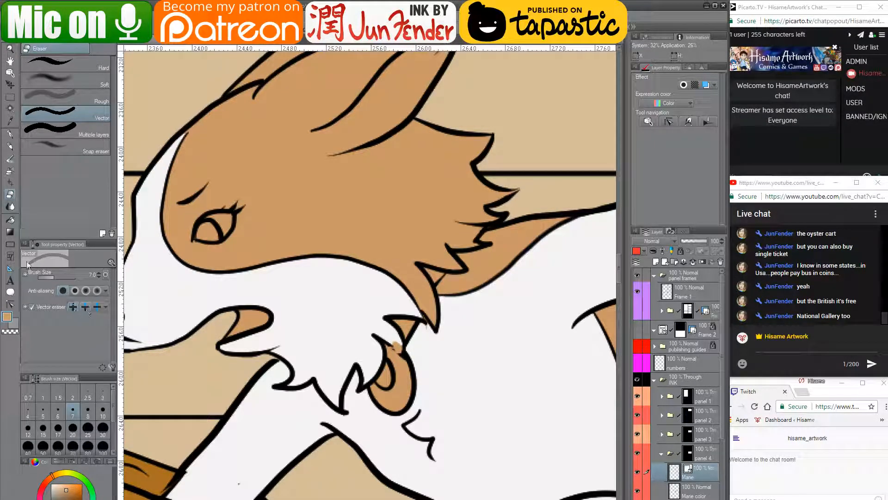
pyautogui.moveTo(397, 332); pyautogui.dragTo(400, 352)
pyautogui.moveTo(342, 418); pyautogui.dragTo(348, 410)
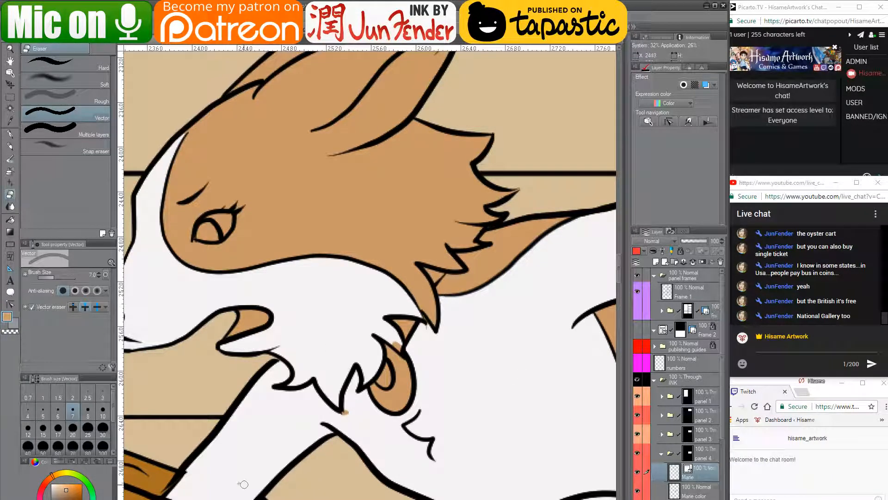
pyautogui.moveTo(250, 470)
pyautogui.mouseDown()
pyautogui.moveTo(359, 371)
pyautogui.moveTo(354, 380)
pyautogui.moveTo(333, 363)
pyautogui.moveTo(238, 398)
pyautogui.mouseUp()
# - On the Marie color layer, sample the dog's white and cover the stray tan spots by the chest fur with the G-pen at size 20
pyautogui.click(691, 488)
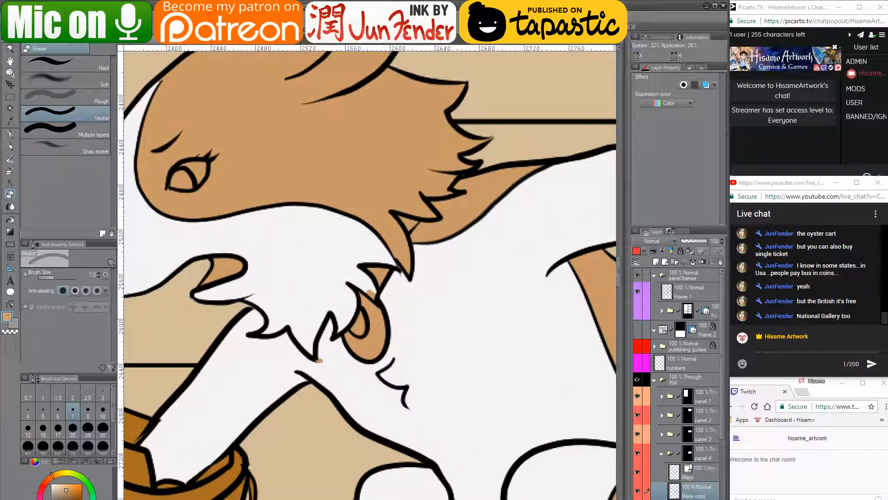
pyautogui.click(11, 134)
pyautogui.keyDown('alt'); pyautogui.click(342, 354); pyautogui.keyUp('alt')
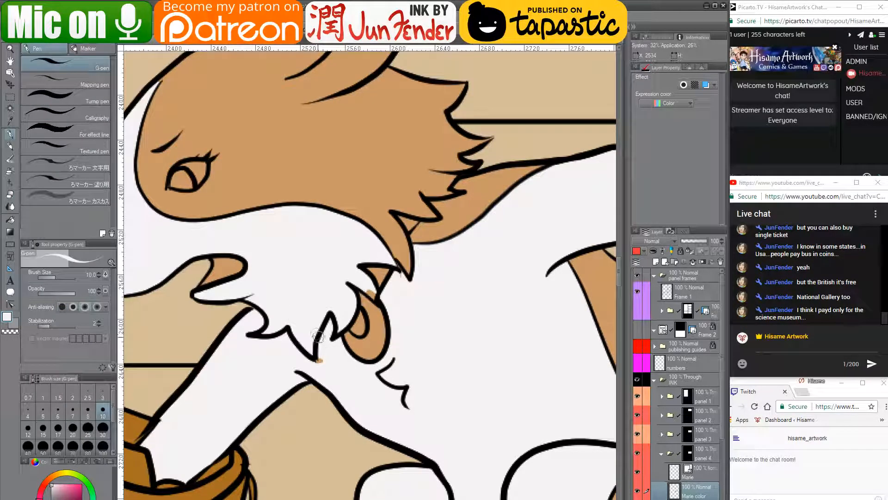
pyautogui.press(']')
pyautogui.press(']')
pyautogui.press(']')
pyautogui.press(']')
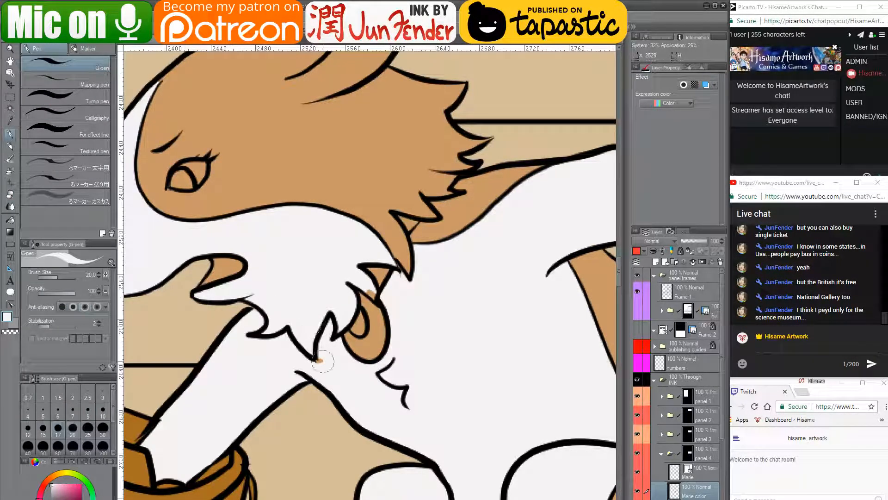
pyautogui.moveTo(360, 280)
pyautogui.mouseDown()
pyautogui.moveTo(377, 296)
pyautogui.moveTo(361, 282)
pyautogui.moveTo(368, 291)
pyautogui.mouseUp()
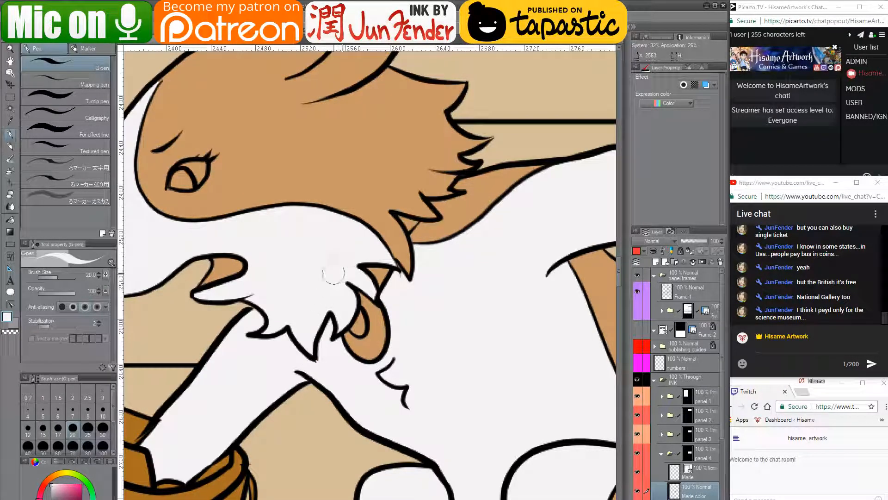
# - Paint the inside of the dog's near ear white with the G-pen at size 20
pyautogui.moveTo(324, 261)
pyautogui.mouseDown()
pyautogui.moveTo(391, 333)
pyautogui.moveTo(388, 310)
pyautogui.moveTo(436, 313)
pyautogui.moveTo(432, 388)
pyautogui.moveTo(420, 403)
pyautogui.mouseUp()
pyautogui.moveTo(352, 237)
pyautogui.mouseDown()
pyautogui.moveTo(371, 231)
pyautogui.moveTo(351, 237)
pyautogui.moveTo(385, 227)
pyautogui.moveTo(435, 166)
pyautogui.moveTo(480, 138)
pyautogui.moveTo(423, 202)
pyautogui.moveTo(352, 231)
pyautogui.moveTo(399, 232)
pyautogui.moveTo(432, 208)
pyautogui.moveTo(467, 149)
pyautogui.moveTo(395, 207)
pyautogui.mouseUp()
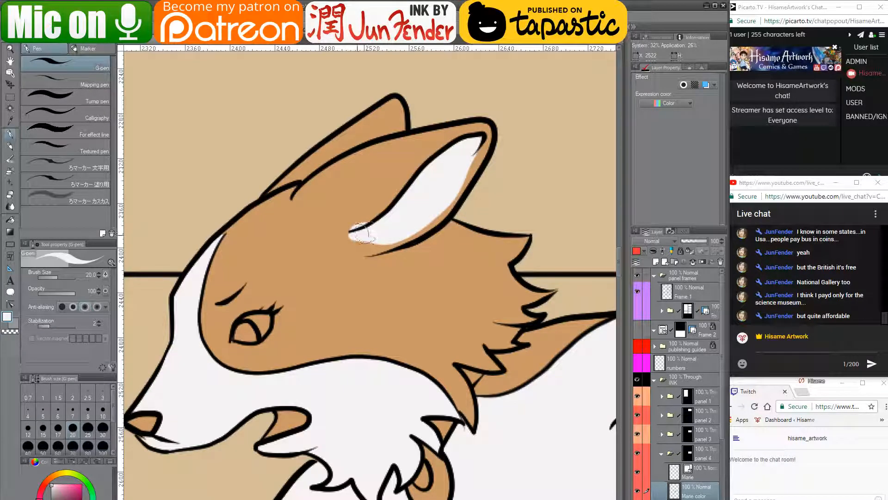
pyautogui.keyDown('alt'); pyautogui.click(360, 147); pyautogui.keyUp('alt')
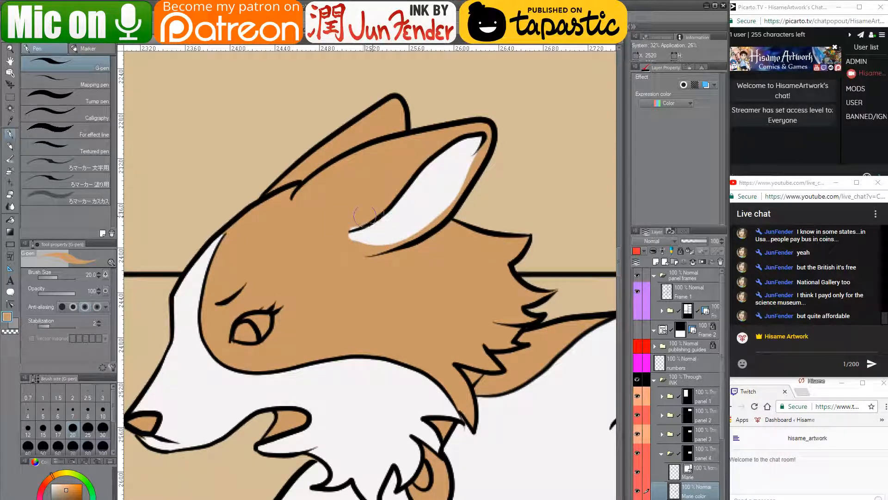
pyautogui.keyDown('alt'); pyautogui.click(375, 232); pyautogui.keyUp('alt')
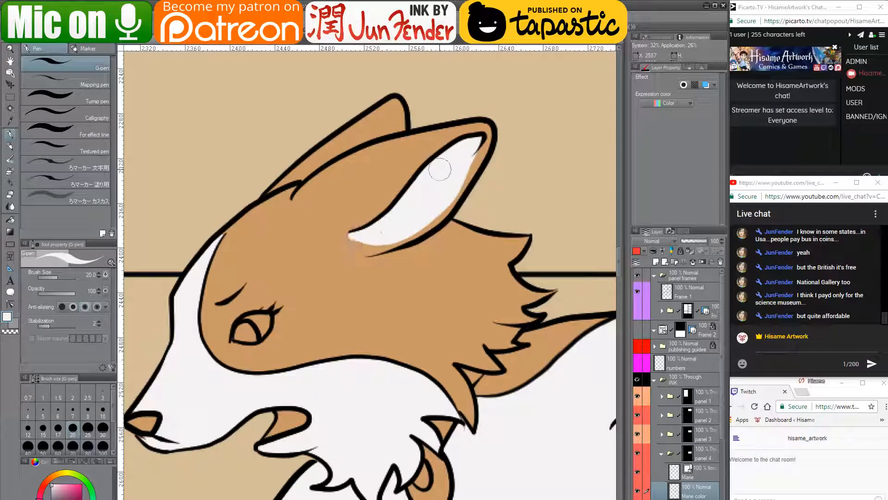
pyautogui.moveTo(361, 234)
pyautogui.mouseDown()
pyautogui.moveTo(450, 175)
pyautogui.moveTo(466, 144)
pyautogui.moveTo(464, 163)
pyautogui.mouseUp()
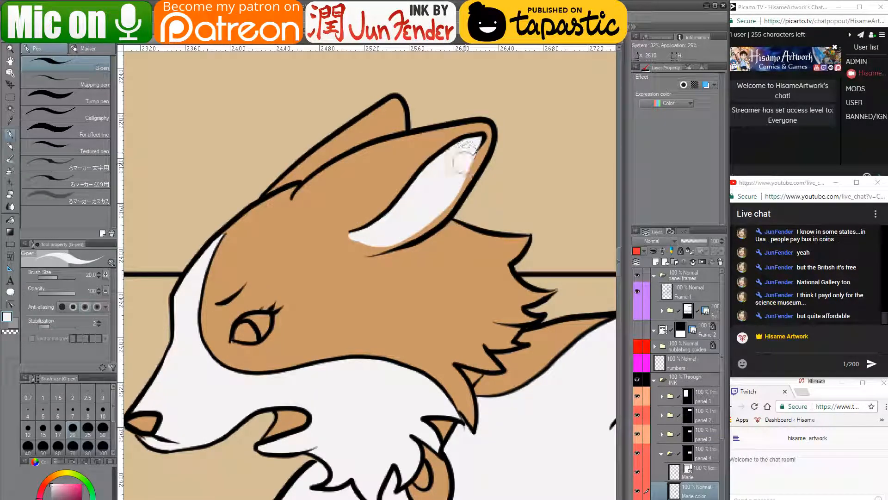
# - Pick a grey and colour the round collar tag under the dog's neck fur with the G-pen, using two grey tones
pyautogui.moveTo(413, 273)
pyautogui.mouseDown()
pyautogui.moveTo(467, 224)
pyautogui.moveTo(472, 232)
pyautogui.mouseUp()
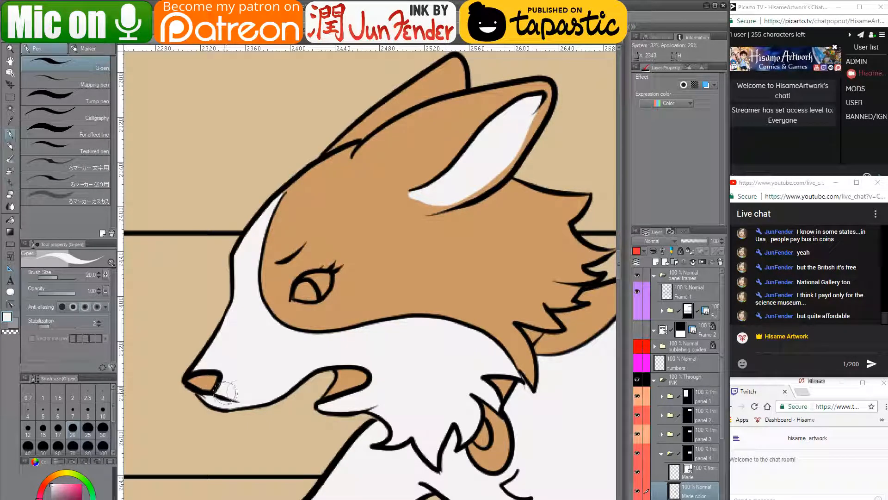
pyautogui.moveTo(277, 355)
pyautogui.mouseDown()
pyautogui.moveTo(299, 326)
pyautogui.moveTo(292, 313)
pyautogui.mouseUp()
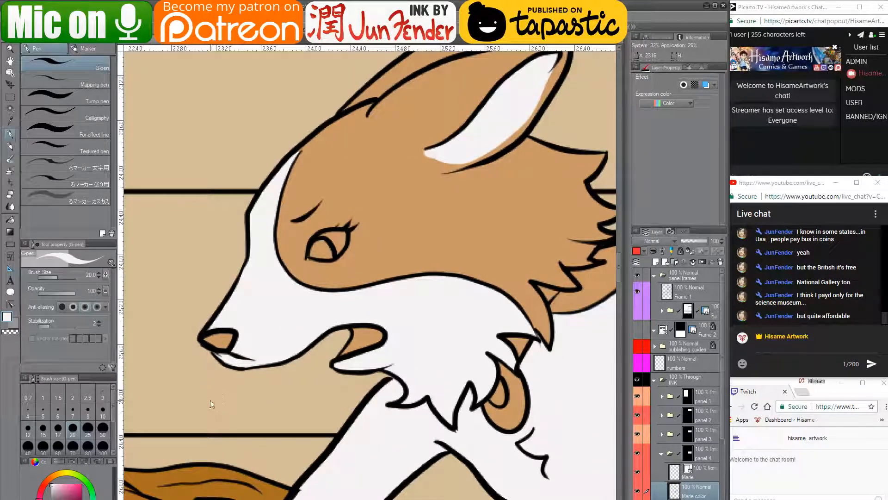
pyautogui.moveTo(290, 332); pyautogui.dragTo(269, 317)
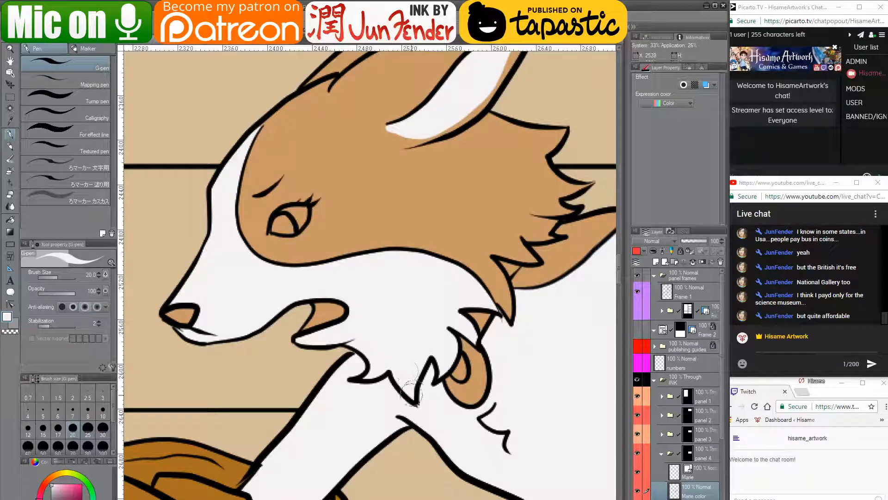
pyautogui.click(52, 494)
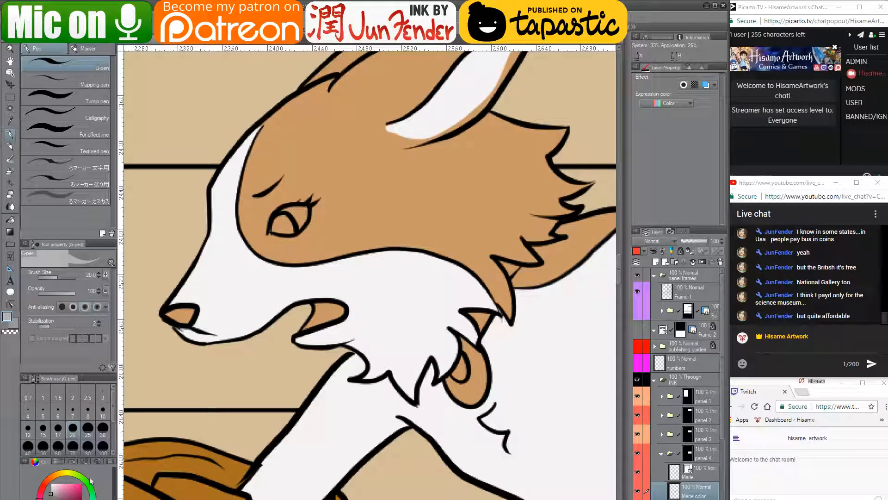
pyautogui.moveTo(447, 379)
pyautogui.mouseDown()
pyautogui.moveTo(460, 385)
pyautogui.moveTo(458, 373)
pyautogui.moveTo(472, 393)
pyautogui.moveTo(463, 340)
pyautogui.moveTo(478, 362)
pyautogui.moveTo(417, 387)
pyautogui.mouseUp()
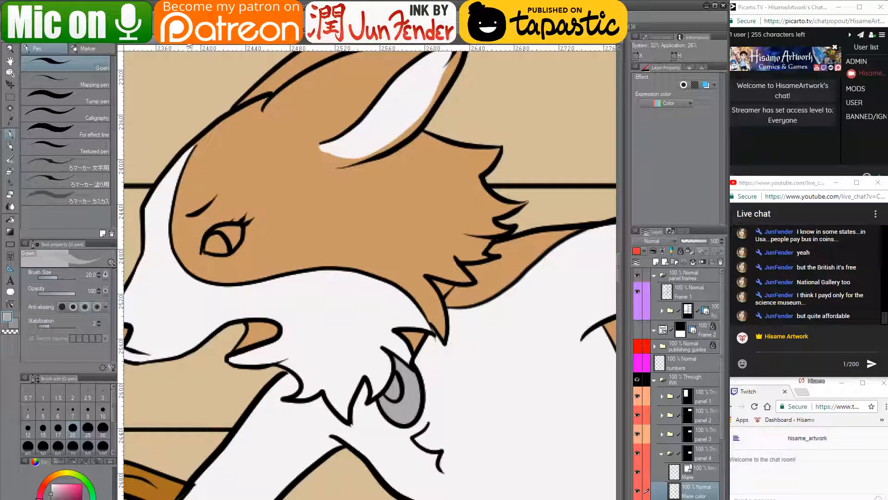
# - Open the finished comic page and sample the purple of the dog's collar from the panel where the dog leaps off the stool
pyautogui.click(189, 43)
pyautogui.click(240, 45)
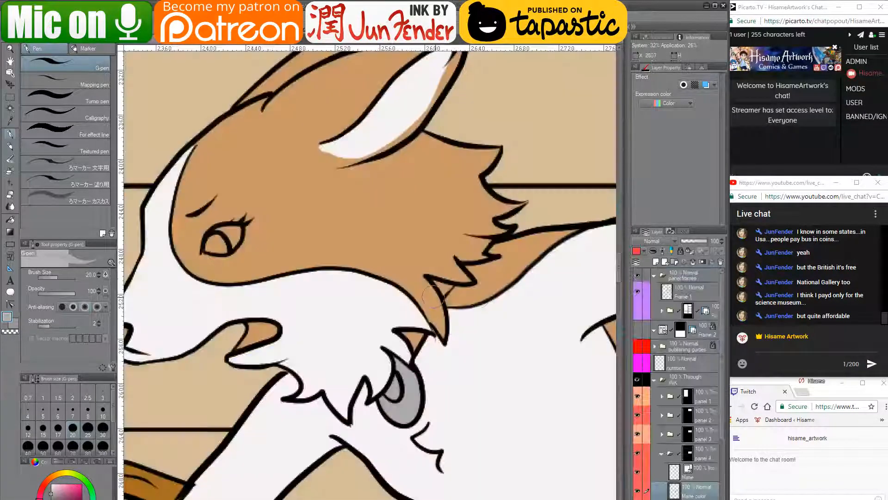
pyautogui.click(149, 43)
pyautogui.click(195, 45)
pyautogui.scroll(-3, 296, 264)
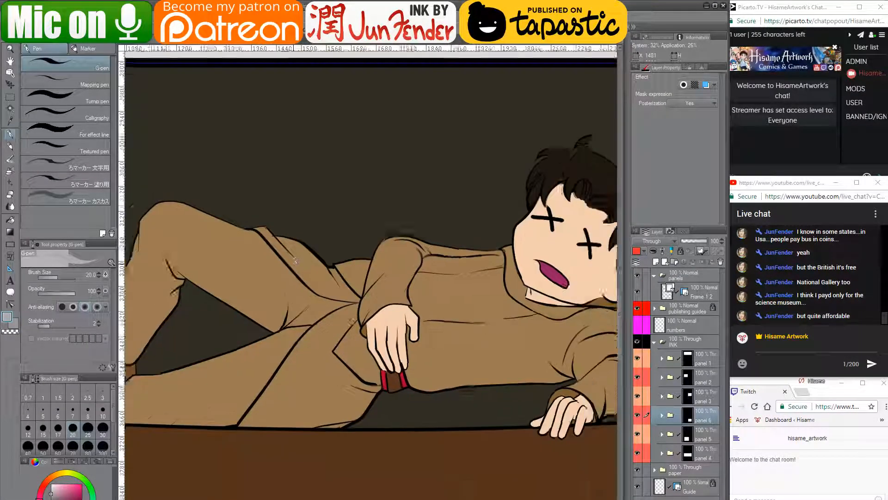
pyautogui.scroll(-4, 370, 273)
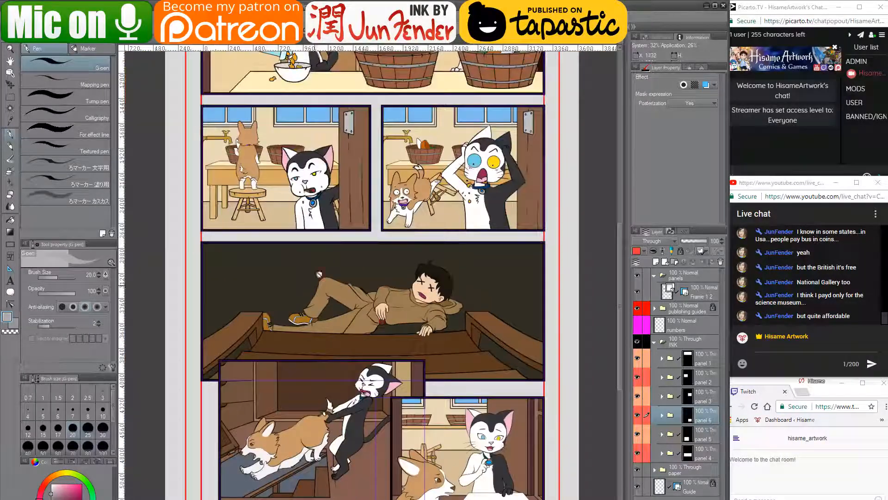
pyautogui.scroll(5, 402, 198)
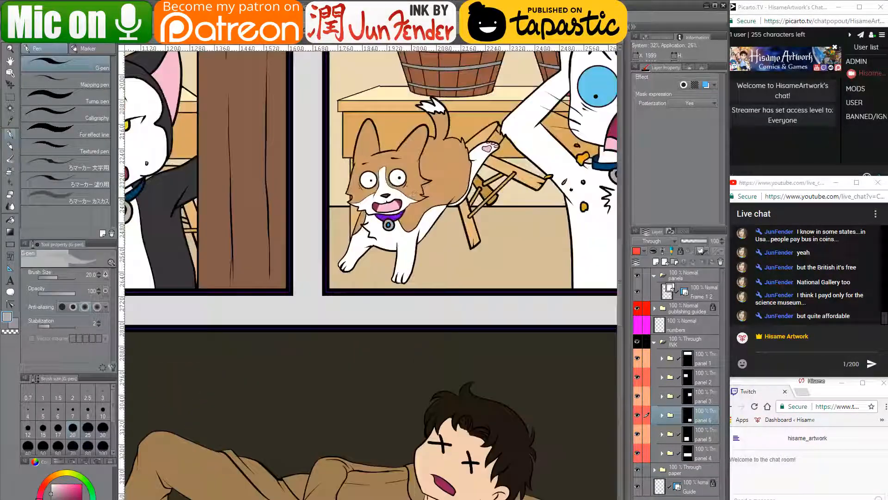
pyautogui.scroll(1, 367, 198)
pyautogui.rightClick(394, 224)
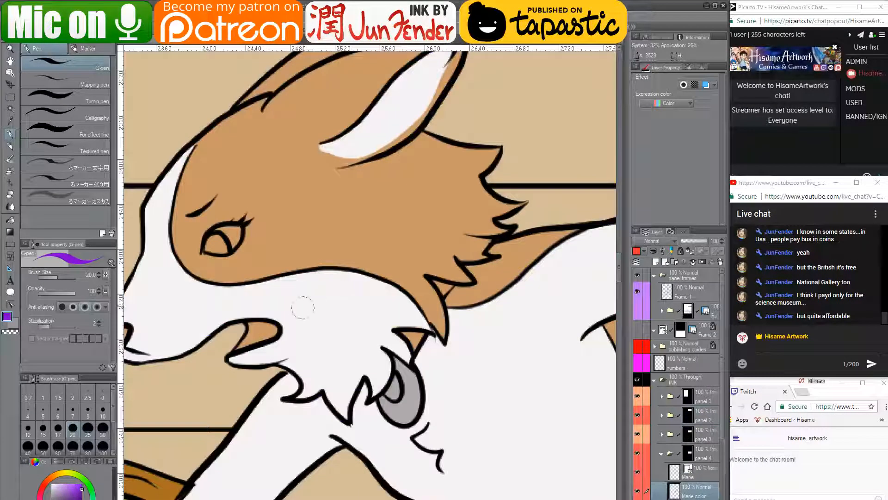
# - Paint the two collar pieces showing between the dog's neck fur tufts purple with the G-pen at size 20
pyautogui.moveTo(299, 306); pyautogui.dragTo(410, 351)
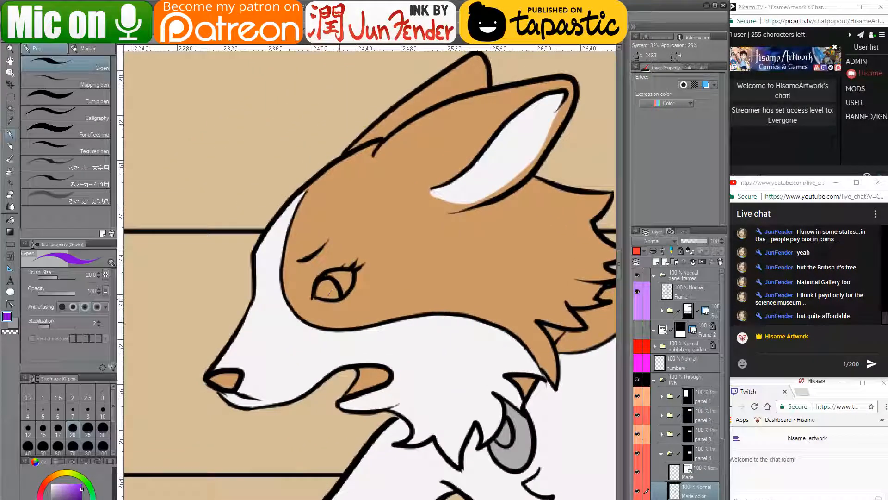
pyautogui.moveTo(520, 410)
pyautogui.mouseDown()
pyautogui.moveTo(441, 362)
pyautogui.moveTo(435, 332)
pyautogui.moveTo(446, 345)
pyautogui.moveTo(450, 334)
pyautogui.mouseUp()
pyautogui.moveTo(462, 276); pyautogui.dragTo(479, 287)
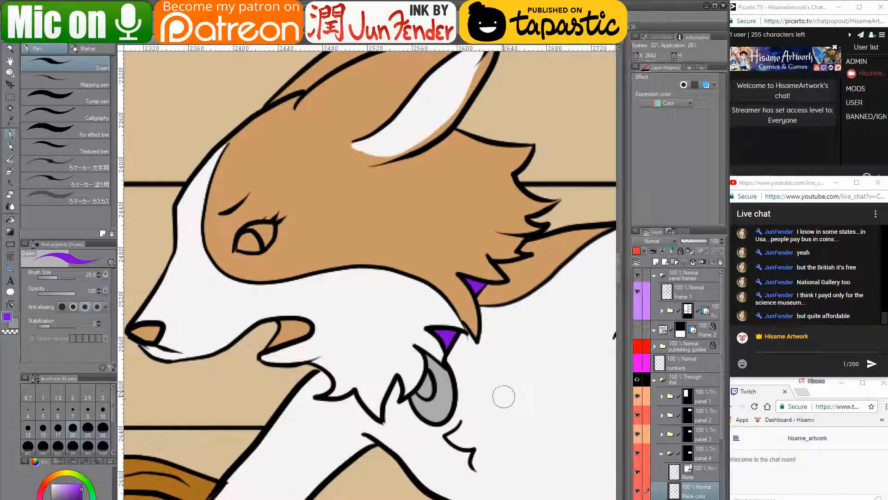
pyautogui.moveTo(476, 375); pyautogui.dragTo(491, 345)
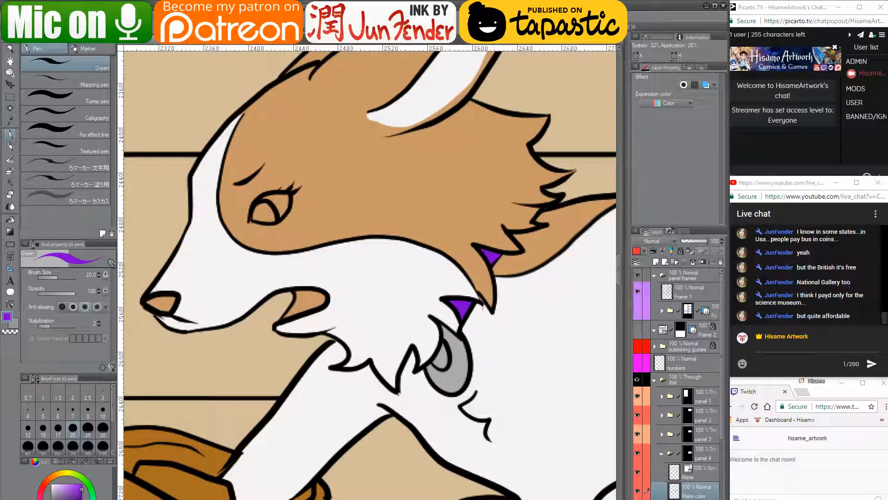
# - Pick a dark pink and fill the inside of the dog's open mouth with it on the Marie color layer
pyautogui.scroll(-6, 224, 400)
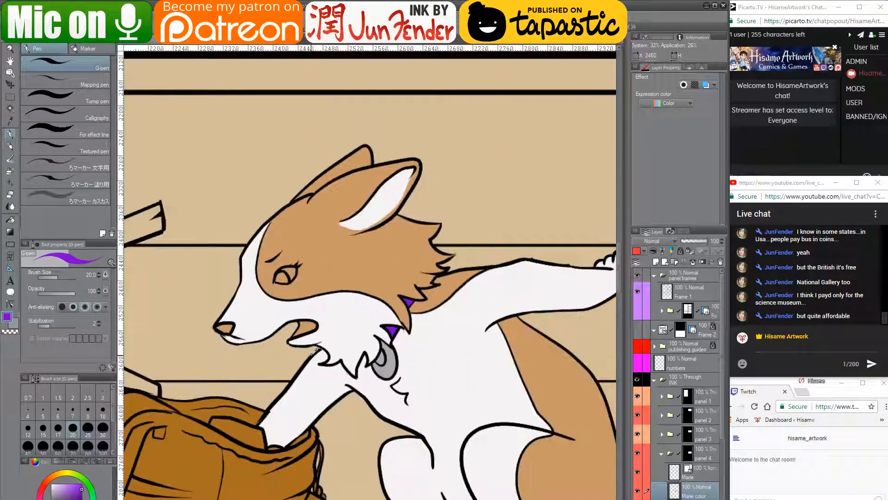
pyautogui.scroll(-2, 317, 358)
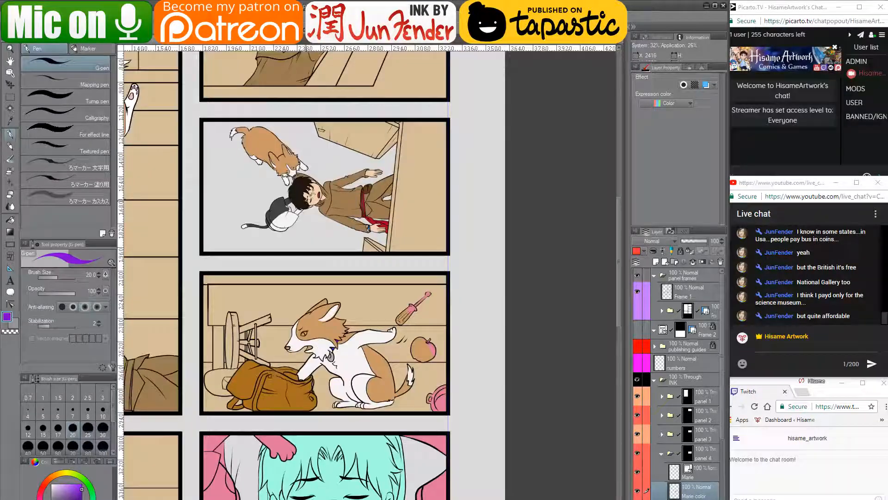
pyautogui.scroll(5, 304, 350)
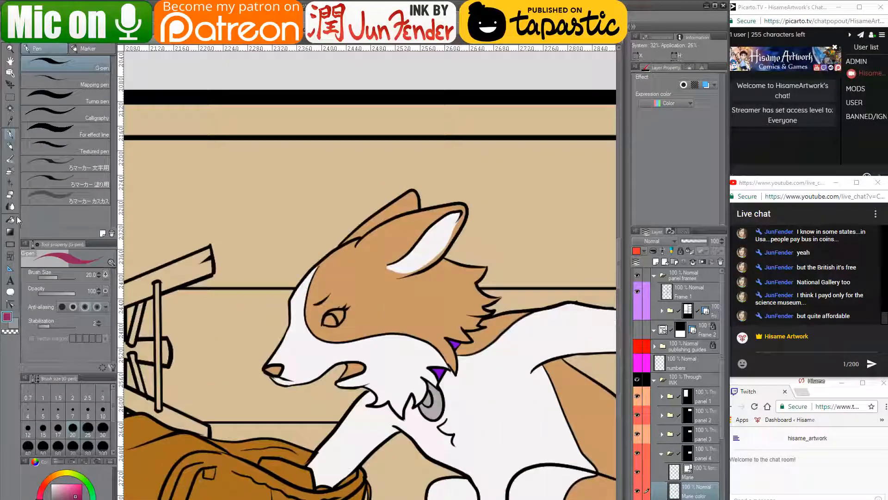
pyautogui.click(11, 219)
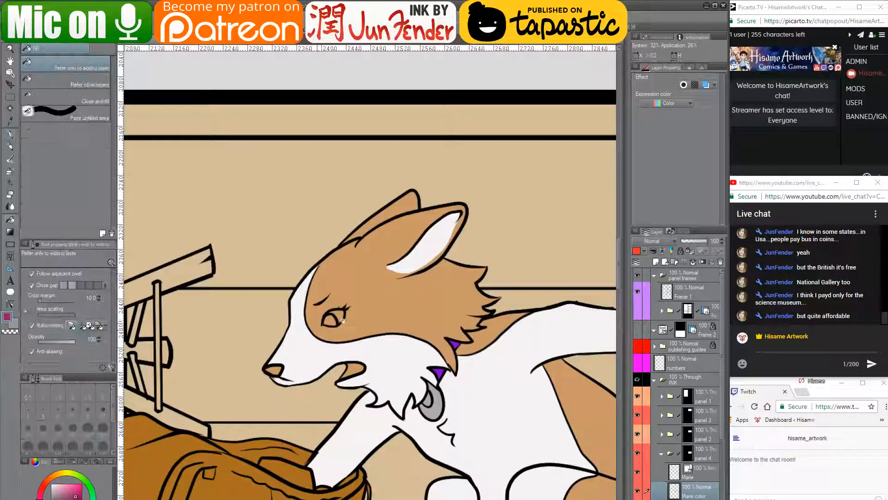
pyautogui.click(356, 364)
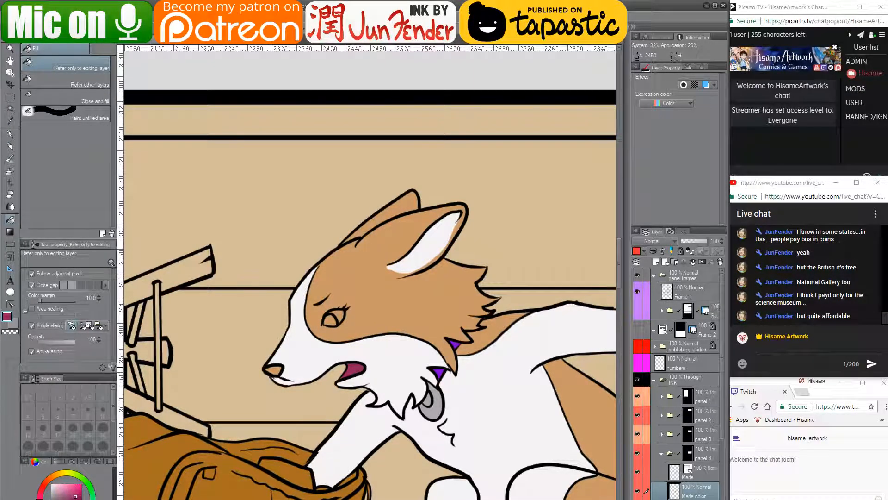
# - Switch to the web browser and search Google for "kid rock for governer"
pyautogui.hotkey('alt', 'Tab')
pyautogui.click(252, 31)
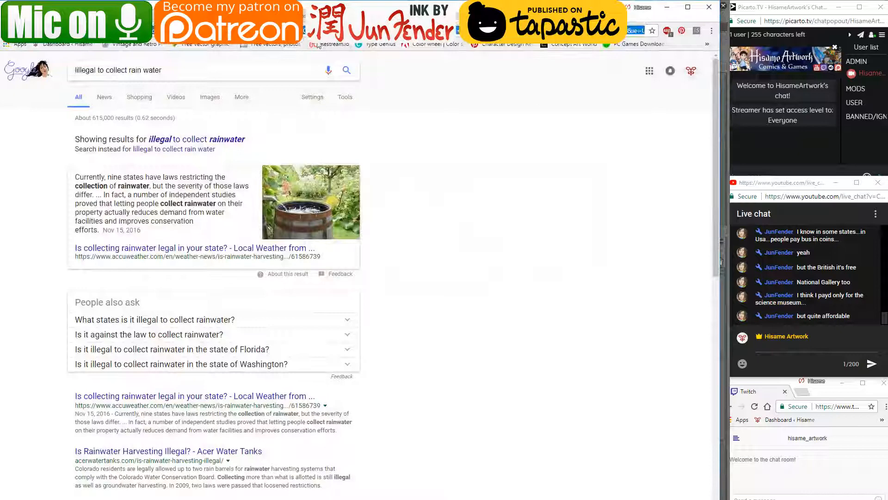
pyautogui.tripleClick(239, 69)
pyautogui.write('kid ro')
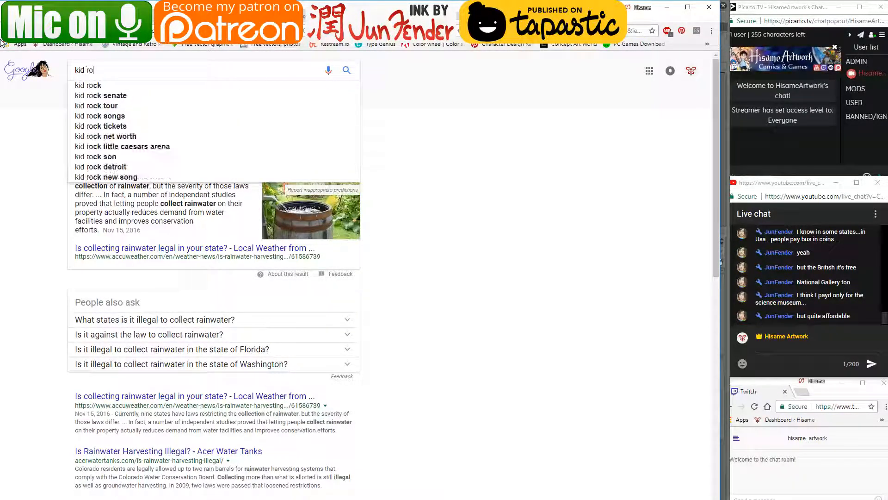
pyautogui.write('ck for g')
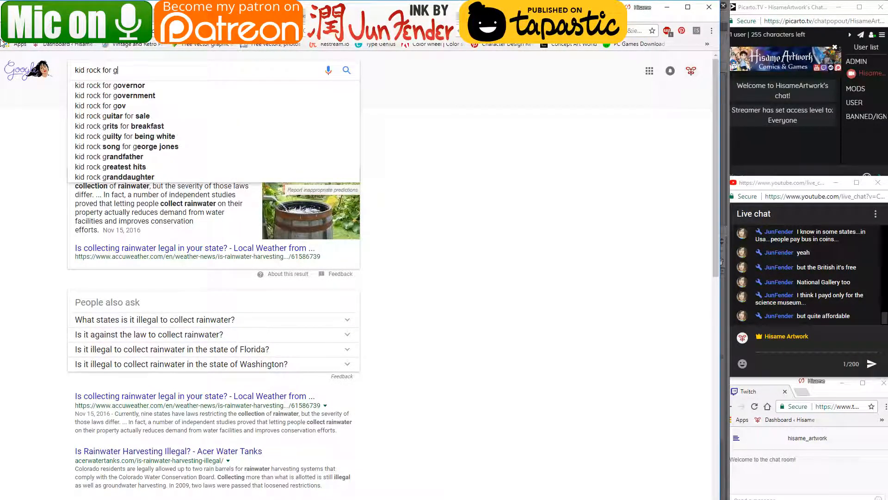
pyautogui.write('oerbor')
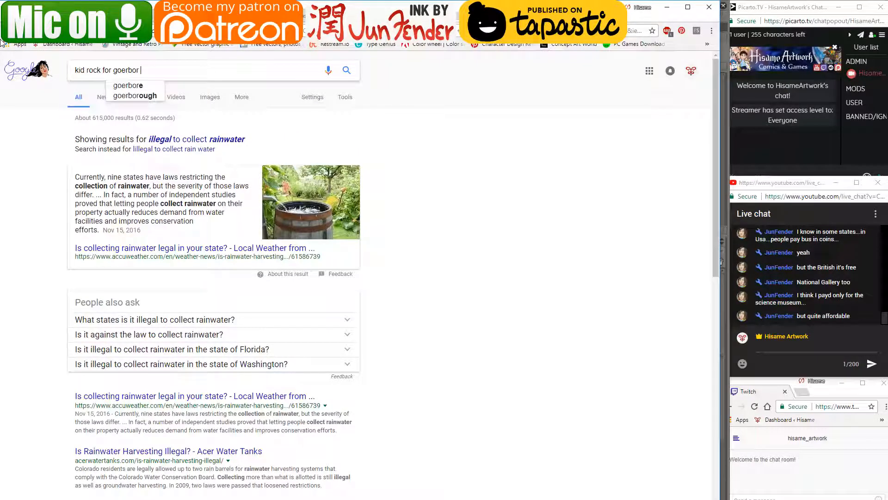
pyautogui.press('BackSpace')
pyautogui.press('BackSpace')
pyautogui.press('BackSpace')
pyautogui.press('BackSpace')
pyautogui.press('BackSpace')
pyautogui.press('BackSpace')
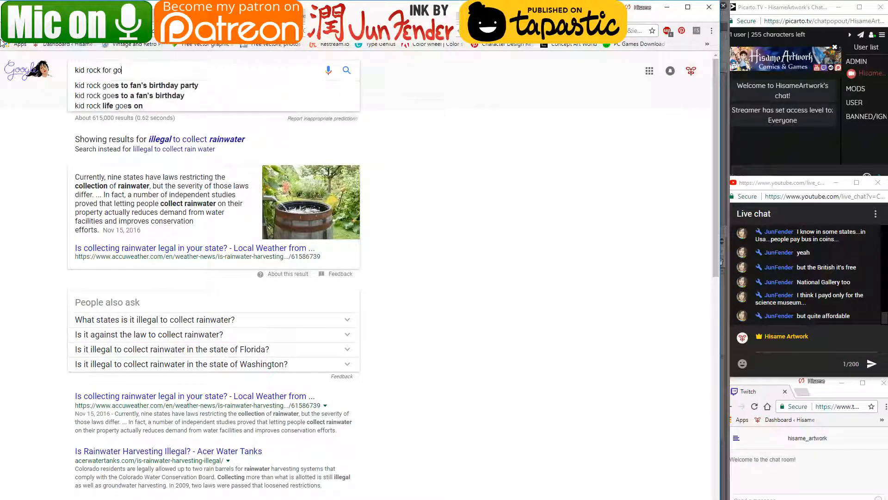
pyautogui.write('verner')
pyautogui.press('Return')
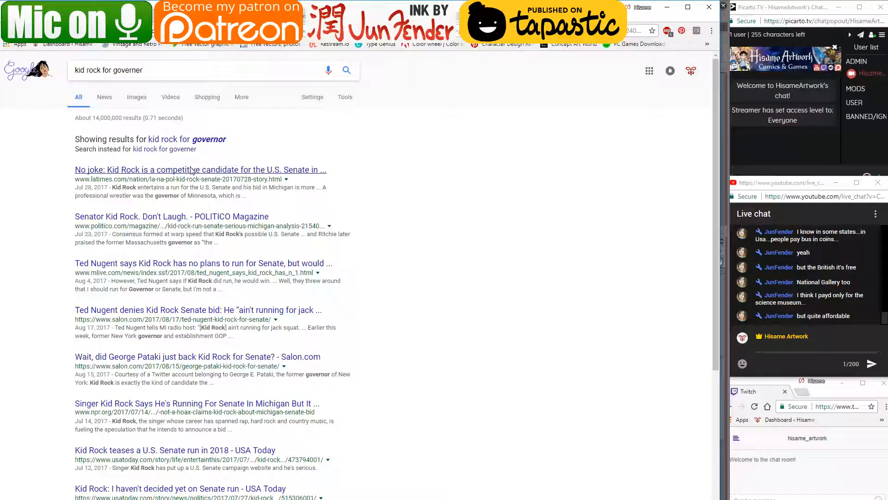
# - Open the Los Angeles Times article on Kid Rock's Senate candidacy, skim its beginning, and return to the comic page in the painting program
pyautogui.click(191, 170)
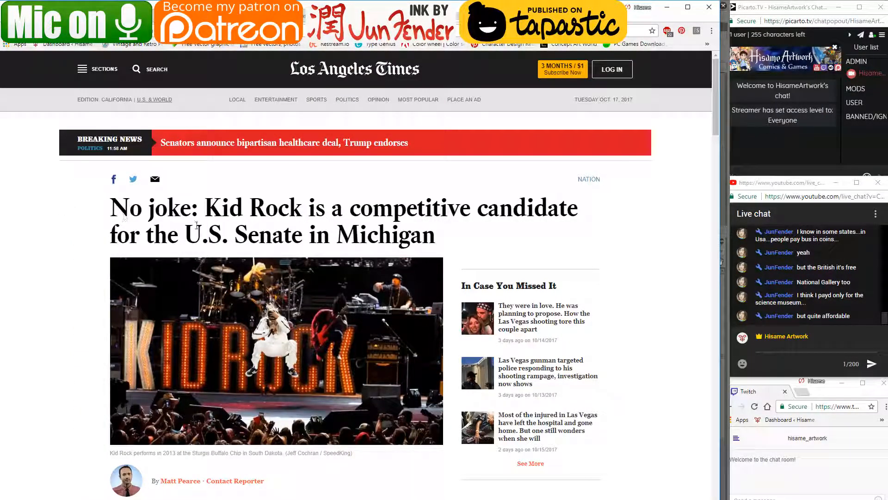
pyautogui.moveTo(208, 236); pyautogui.dragTo(452, 232)
pyautogui.click(494, 240)
pyautogui.scroll(-4, 83, 208)
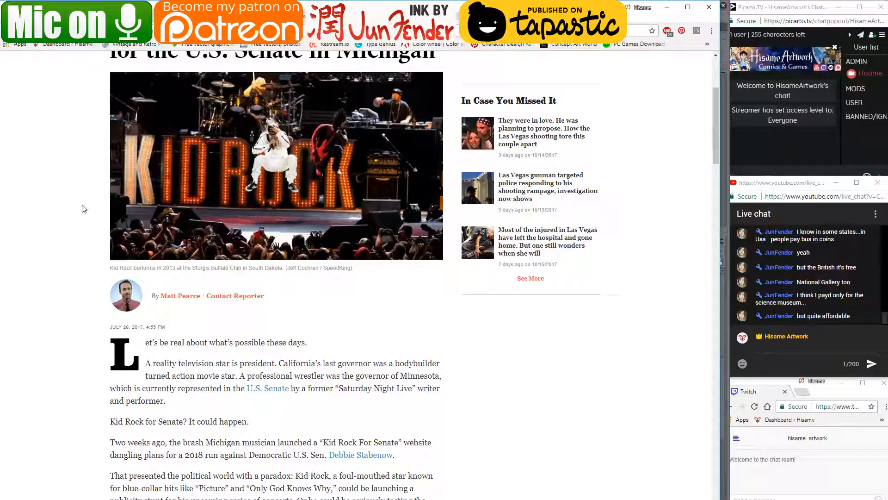
pyautogui.scroll(4, 84, 208)
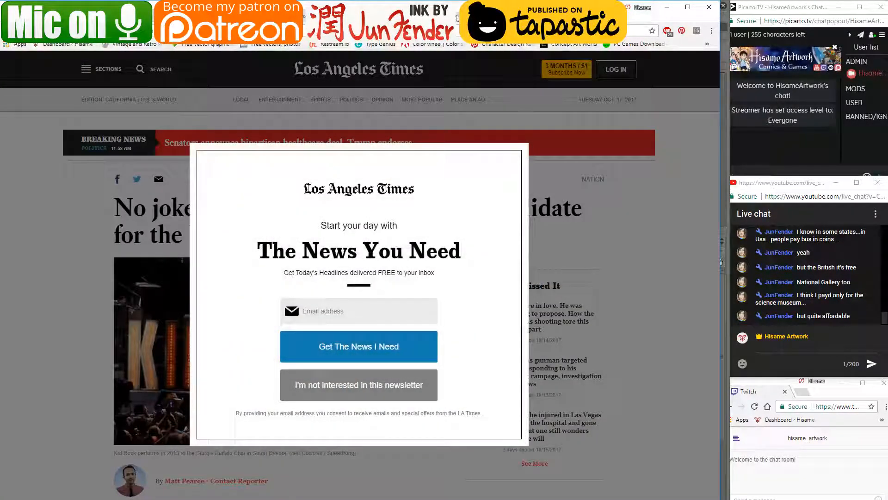
pyautogui.click(602, 14)
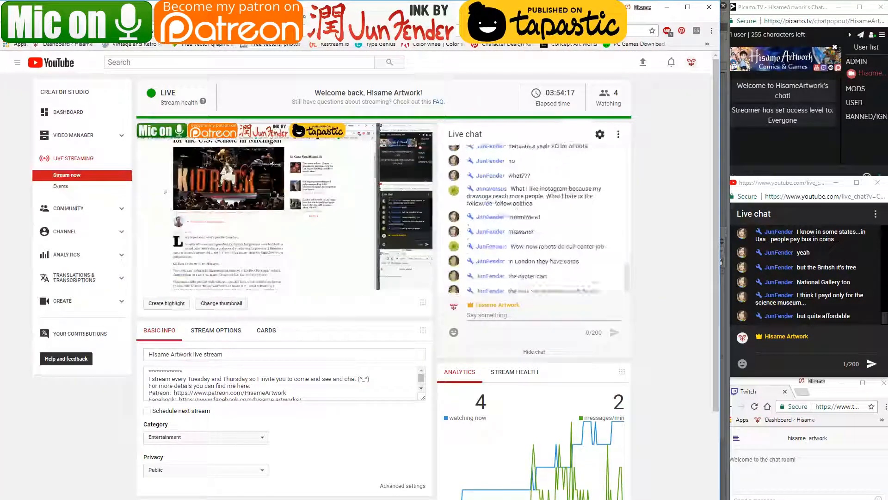
pyautogui.click(666, 7)
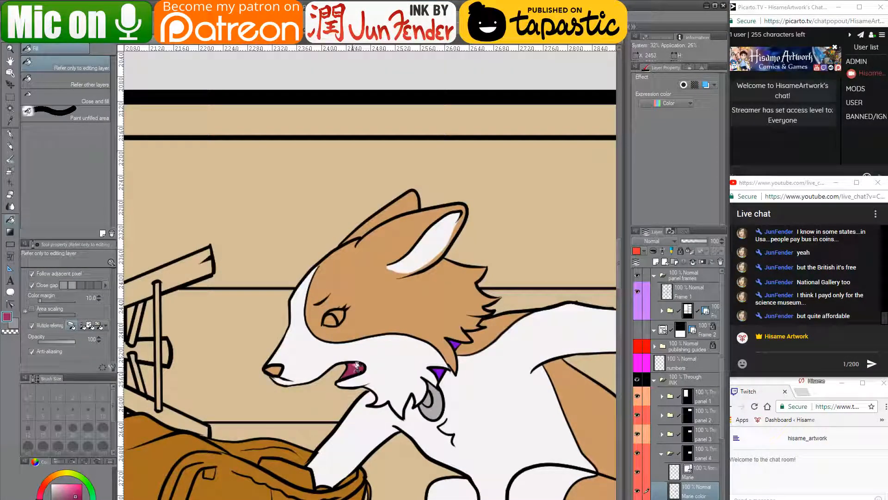
# - Select the G-pen for work around the dog's mouth and reduce its brush size to 8
pyautogui.scroll(1, 345, 348)
pyautogui.scroll(2, 345, 348)
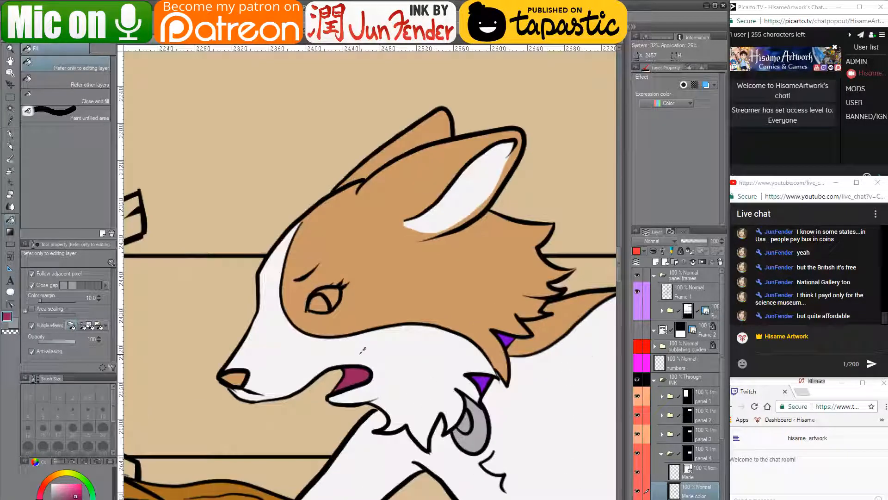
pyautogui.click(10, 134)
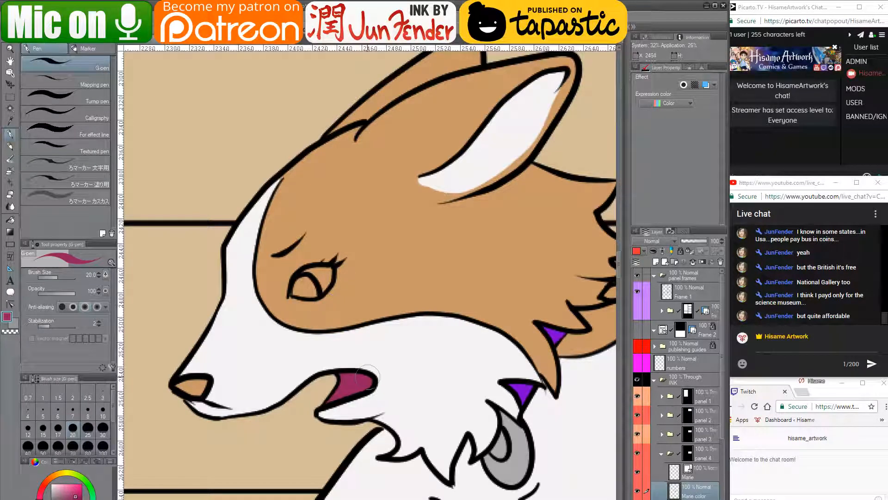
pyautogui.press('[')
pyautogui.press('[')
pyautogui.press('[')
pyautogui.press('[')
pyautogui.press('[')
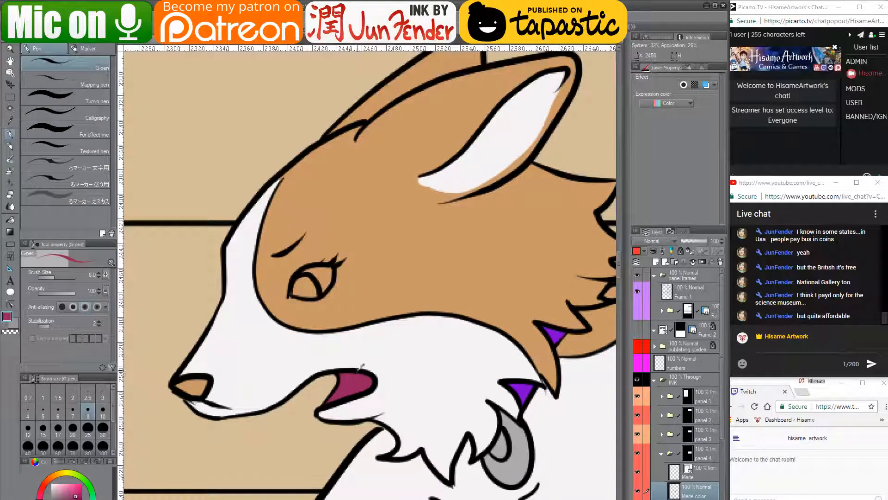
# - Sample the brown of the dog's nose from the finished comic page and fill the nose of the dog beside the bag with it
pyautogui.scroll(-3, 408, 334)
pyautogui.scroll(-3, 408, 334)
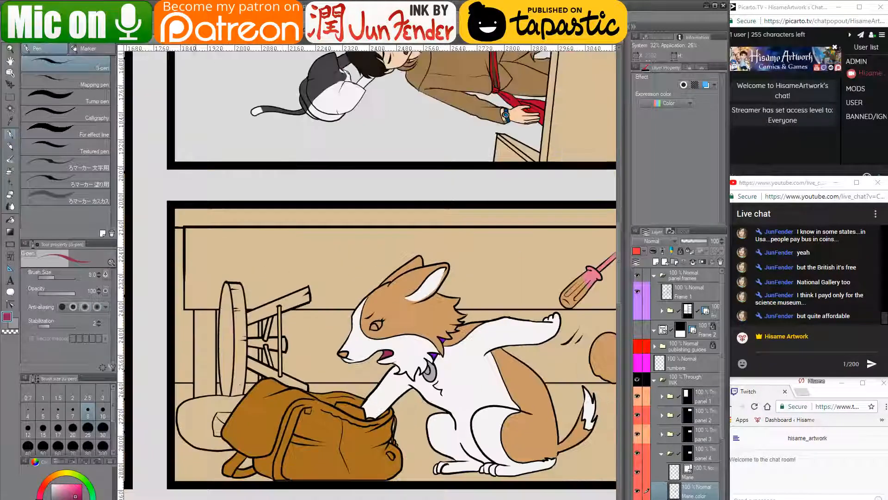
pyautogui.click(190, 44)
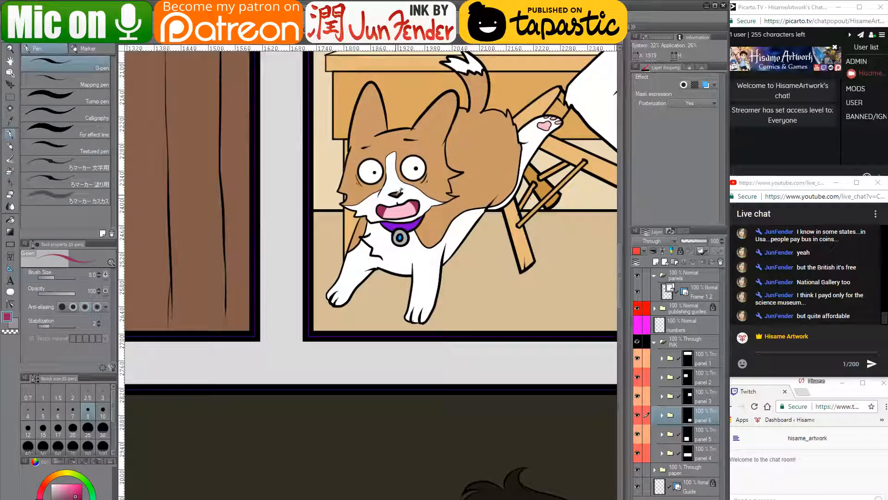
pyautogui.keyDown('alt'); pyautogui.click(400, 190); pyautogui.keyUp('alt')
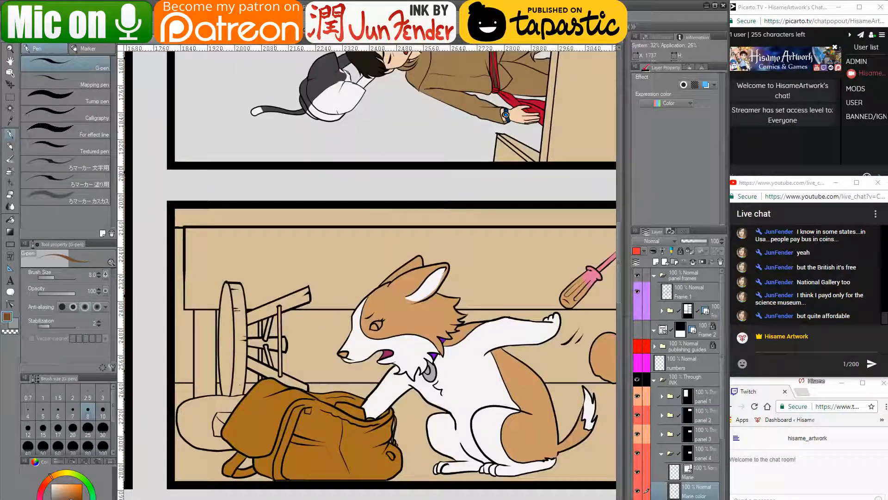
pyautogui.click(185, 47)
pyautogui.scroll(4, 365, 356)
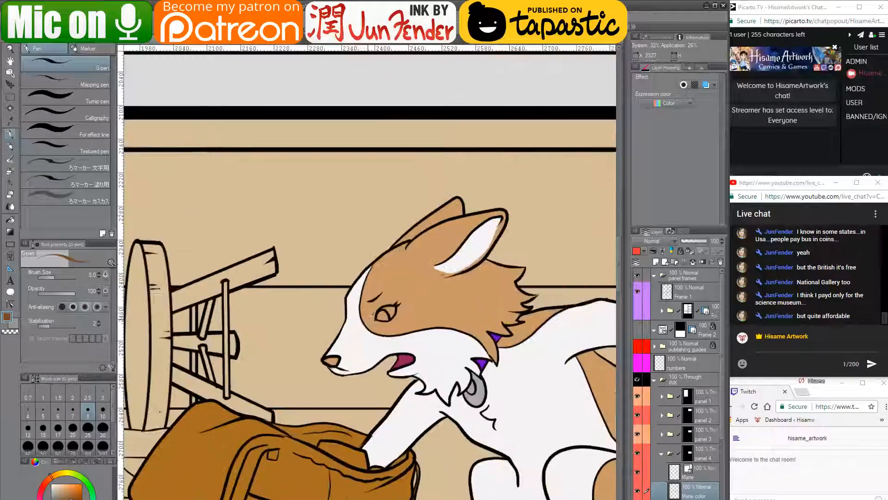
pyautogui.click(10, 219)
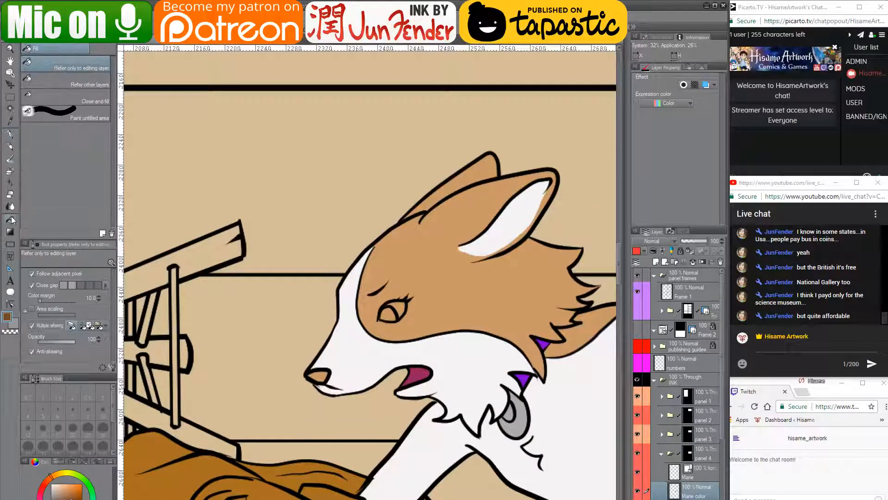
pyautogui.click(323, 375)
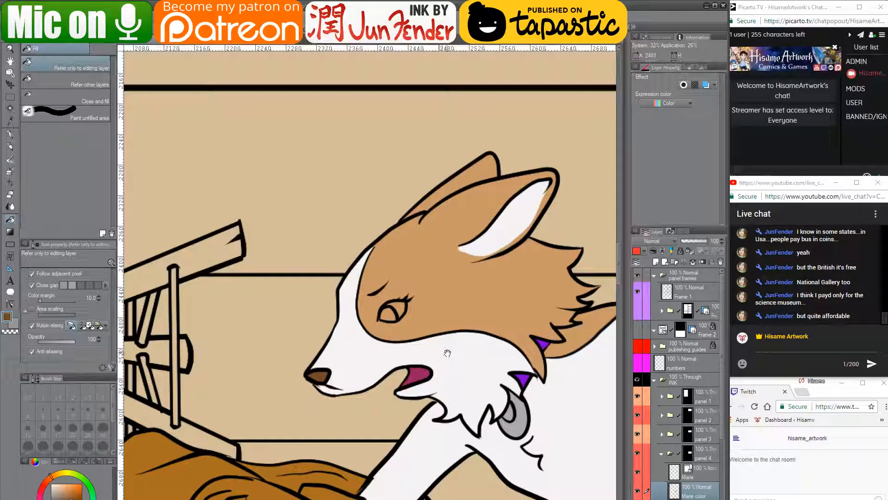
# - Fill the white of the dog's eye with white and its iris with the same brown as the nose
pyautogui.moveTo(445, 351); pyautogui.dragTo(348, 374)
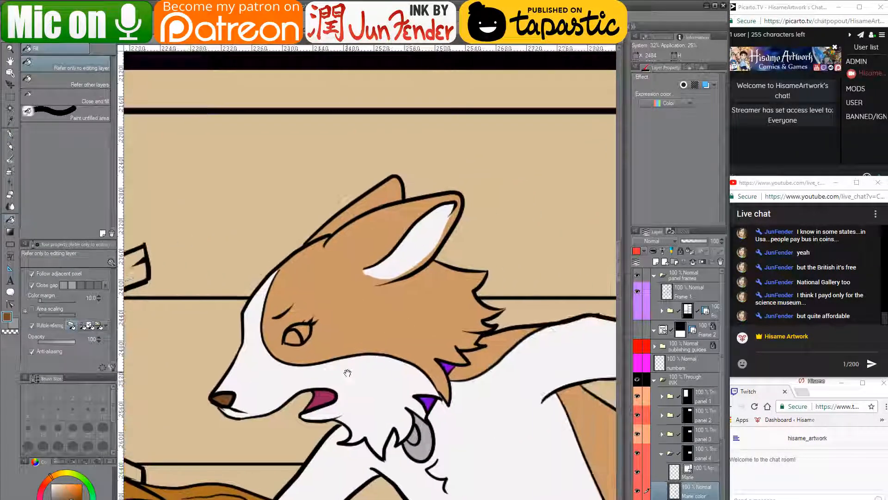
pyautogui.click(52, 484)
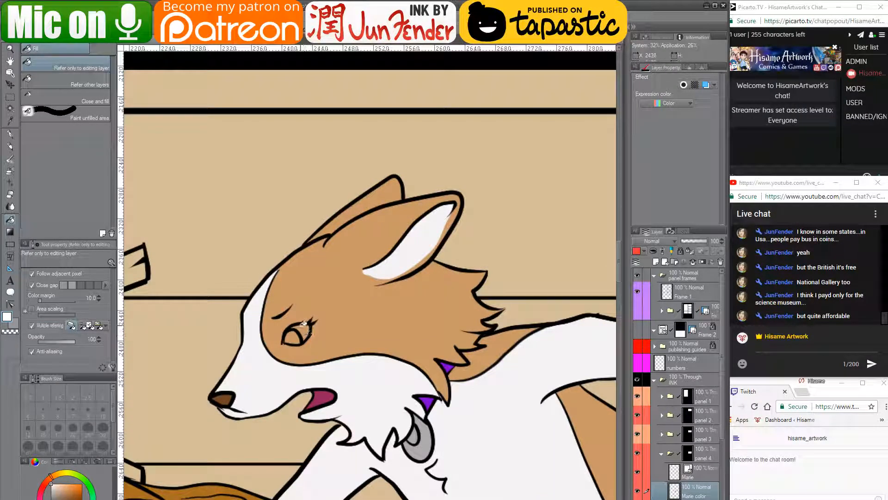
pyautogui.click(305, 330)
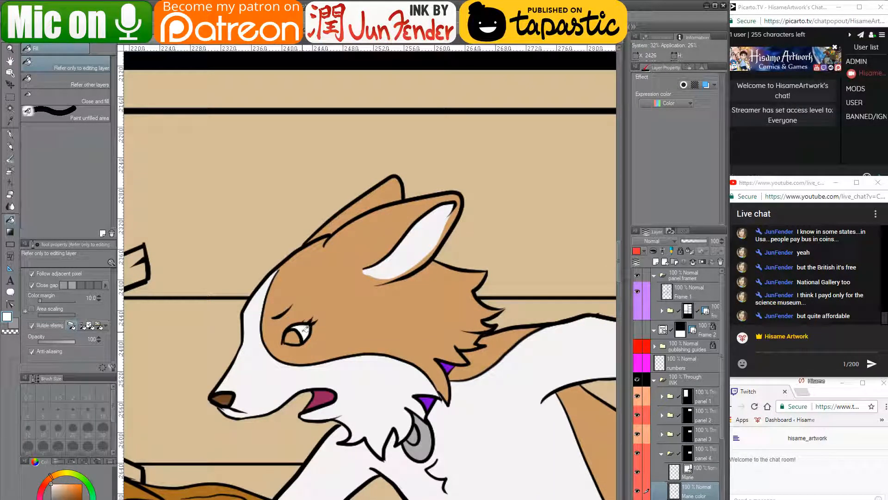
pyautogui.scroll(1, 305, 330)
pyautogui.press('x')
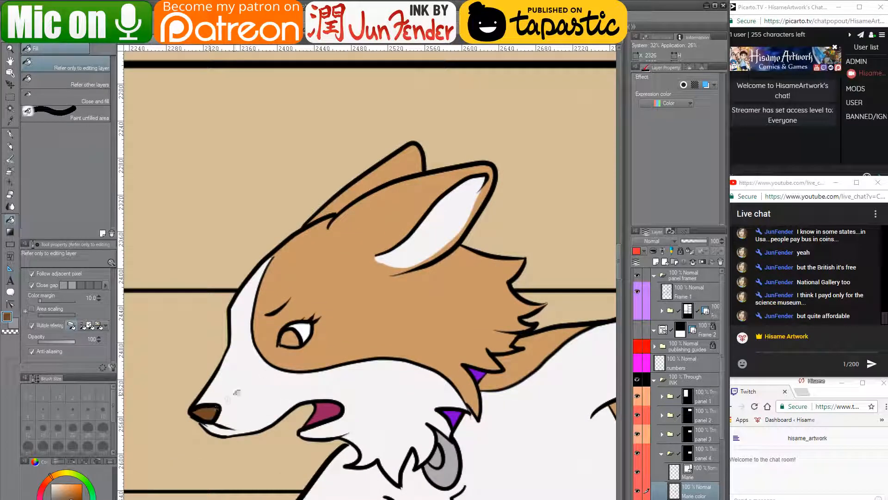
pyautogui.click(297, 332)
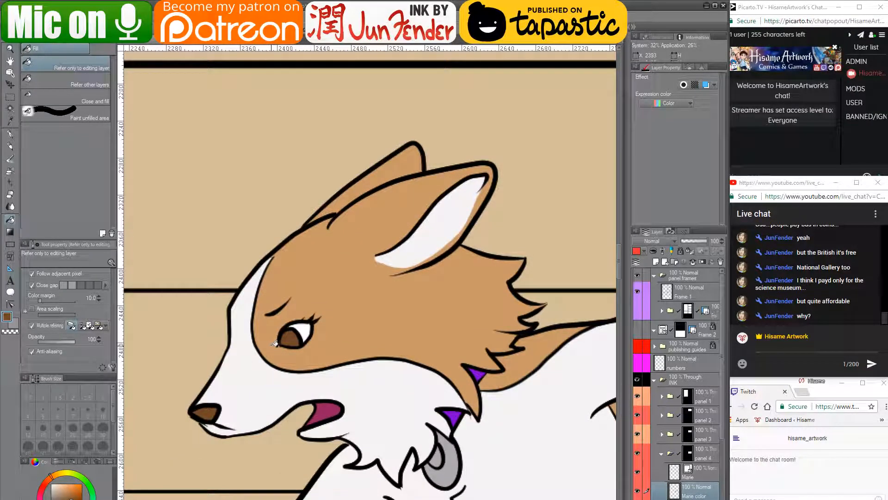
# - Erase the colour inside the pink pot's handle opening on the Marie color layer with the Vector eraser at size 12
pyautogui.scroll(-3, 274, 343)
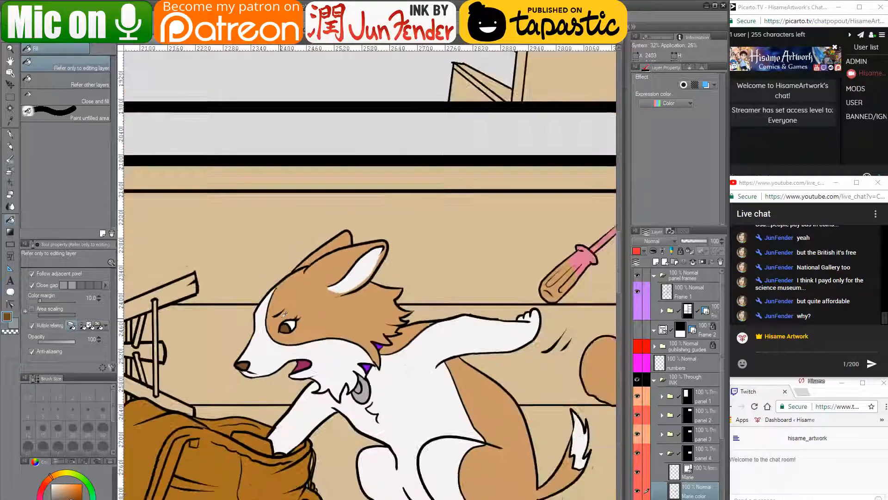
pyautogui.scroll(-2, 285, 313)
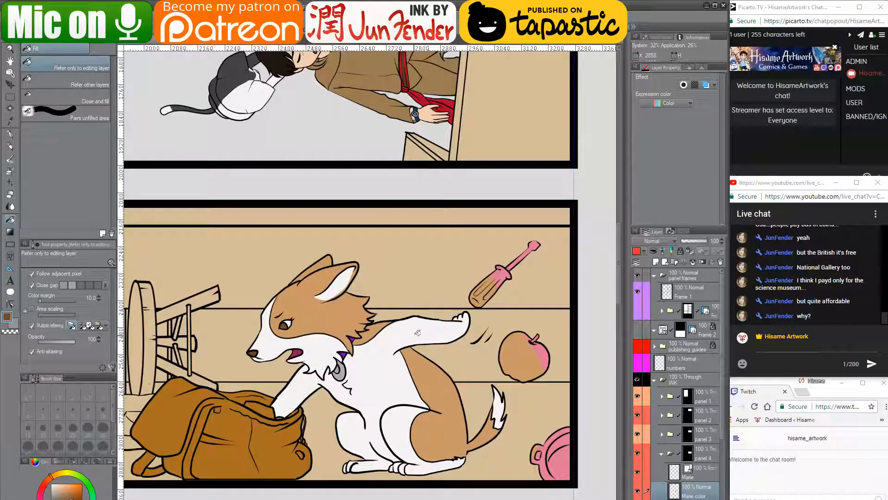
pyautogui.moveTo(384, 350); pyautogui.dragTo(399, 336)
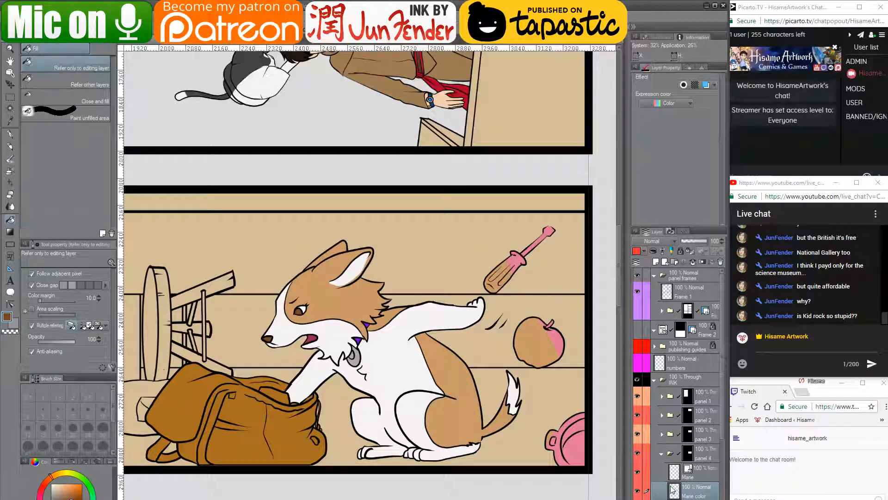
pyautogui.scroll(-3, 676, 492)
pyautogui.scroll(5, 565, 456)
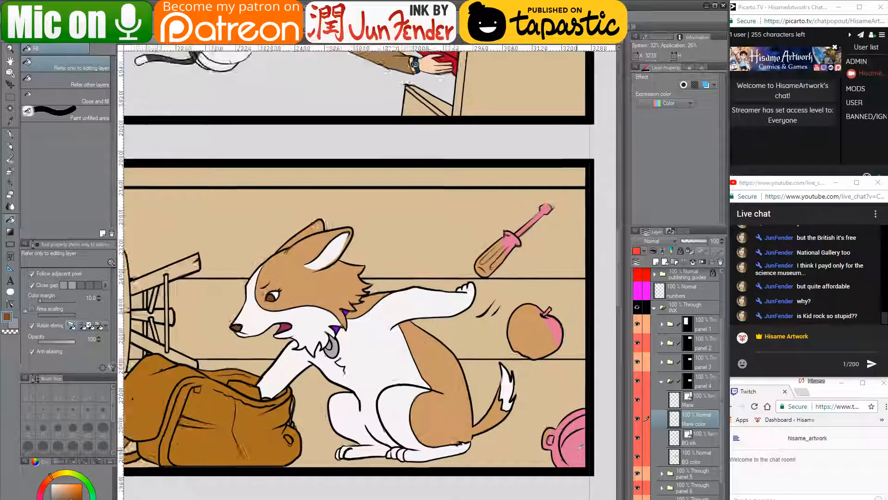
pyautogui.scroll(1, 554, 456)
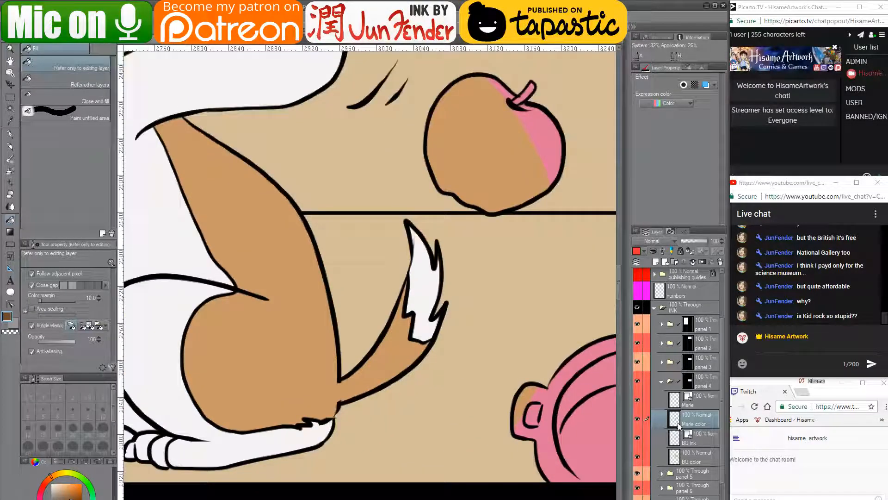
pyautogui.click(15, 194)
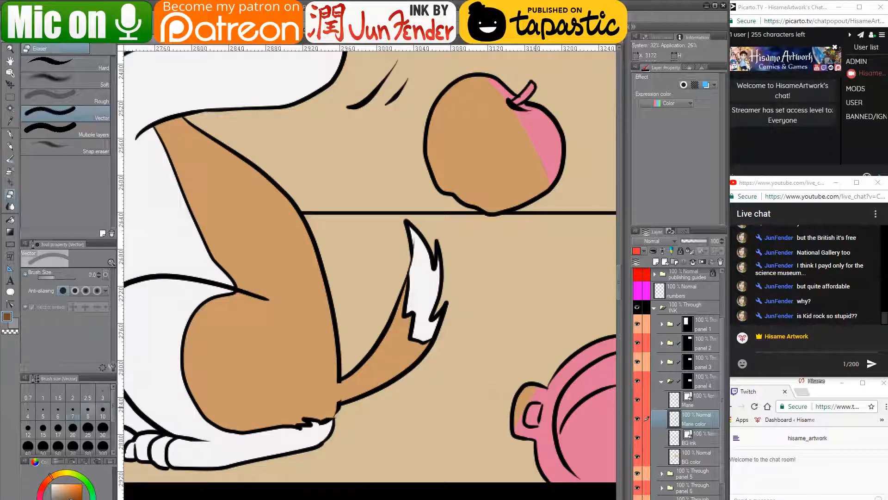
pyautogui.press(']')
pyautogui.press(']')
pyautogui.press(']')
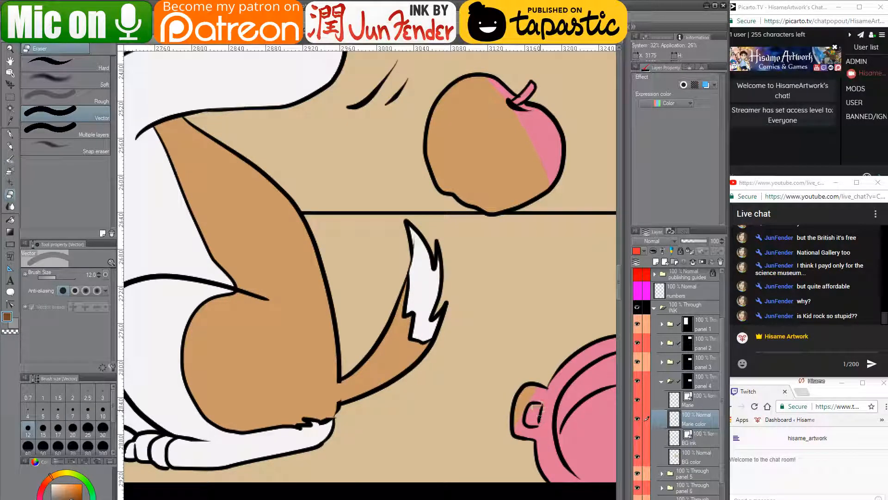
pyautogui.moveTo(537, 407)
pyautogui.mouseDown()
pyautogui.moveTo(527, 406)
pyautogui.moveTo(532, 419)
pyautogui.mouseUp()
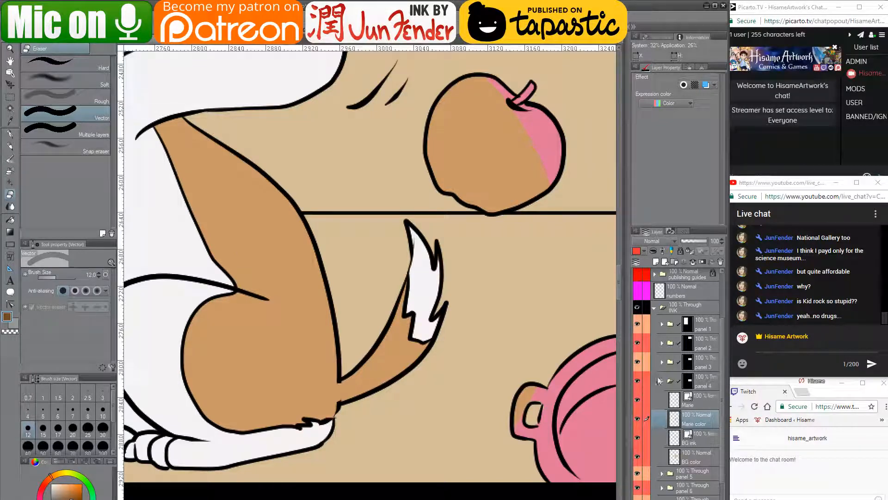
# - Create a selection from the painted area of the Marie color layer in panel 4
pyautogui.click(673, 404)
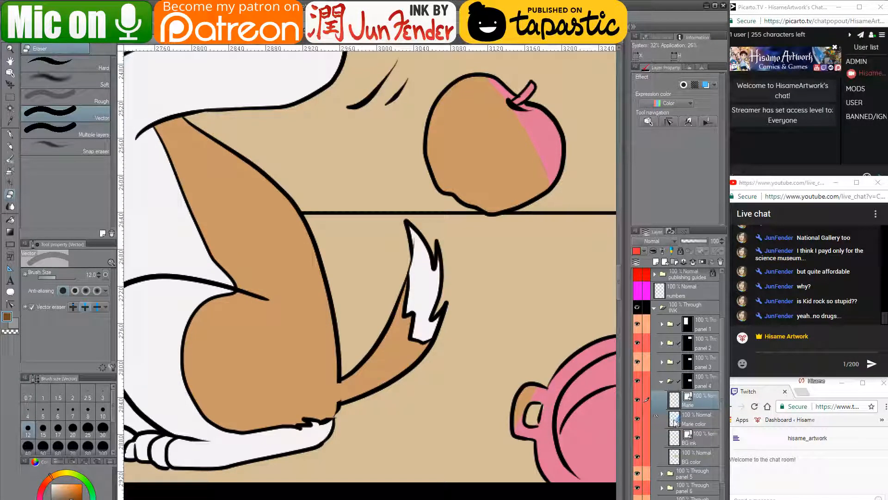
pyautogui.click(676, 422)
pyautogui.keyDown('ctrl'); pyautogui.click(676, 421); pyautogui.keyUp('ctrl')
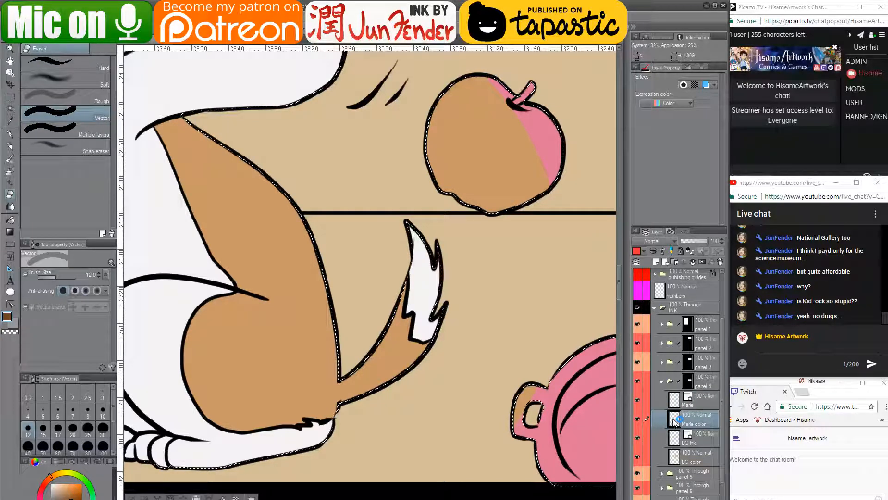
# - Clear the selection around the painted areas of the Marie color layer, leaving the current drawing colour as it is
pyautogui.moveTo(551, 419); pyautogui.dragTo(445, 414)
pyautogui.hotkey('ctrl', 'd')
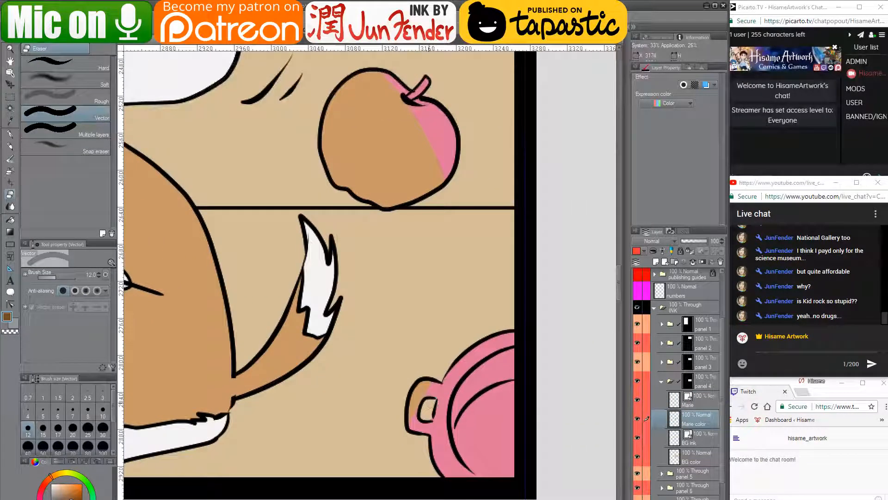
pyautogui.click(7, 317)
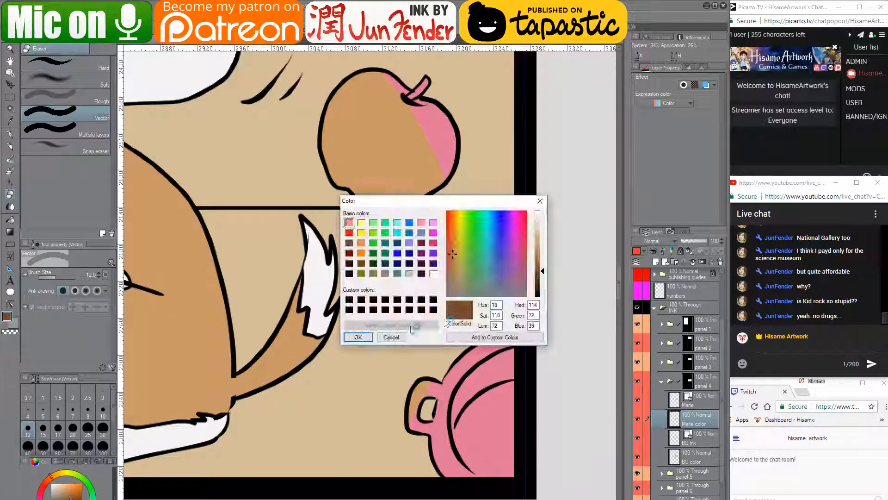
pyautogui.click(391, 338)
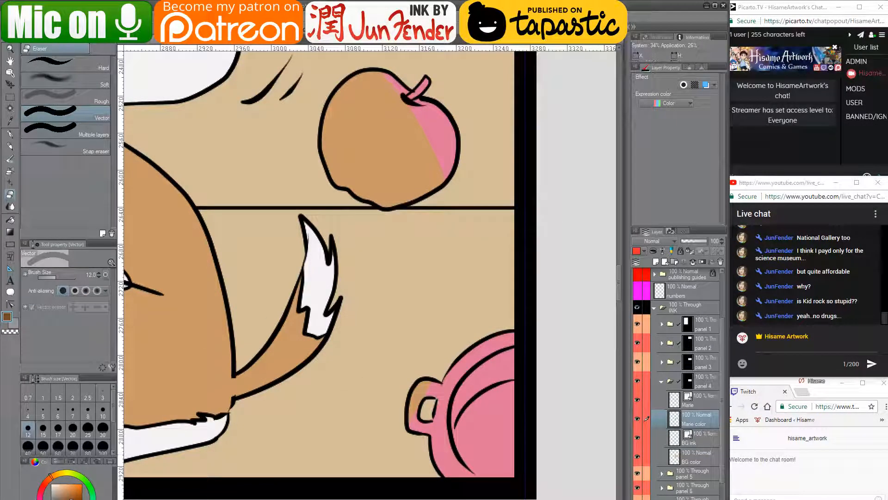
# - Open the page_02_prv2 image from the 00_new pages folder as a colour reference
pyautogui.hotkey('alt', 'Tab')
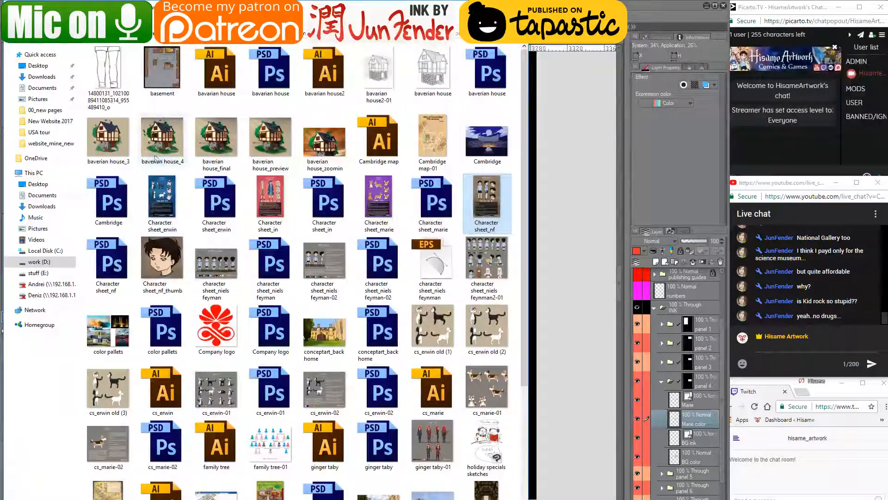
pyautogui.hotkey('alt', 'Up')
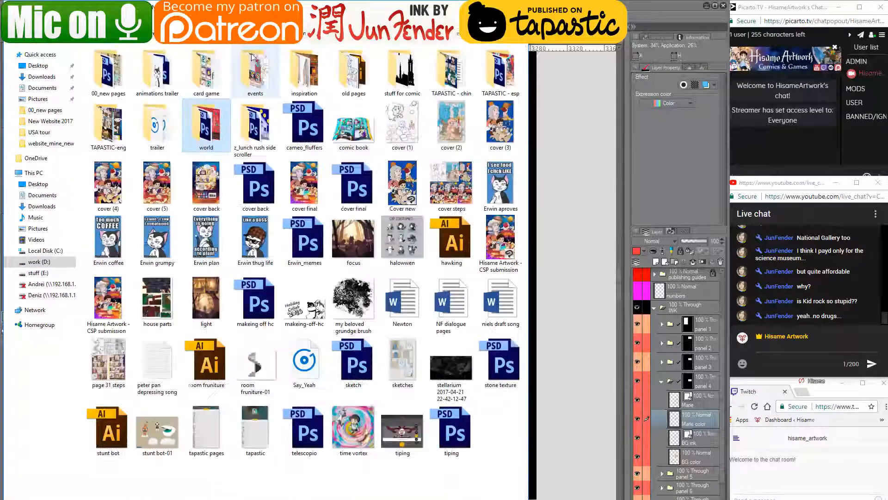
pyautogui.doubleClick(117, 75)
pyautogui.doubleClick(116, 75)
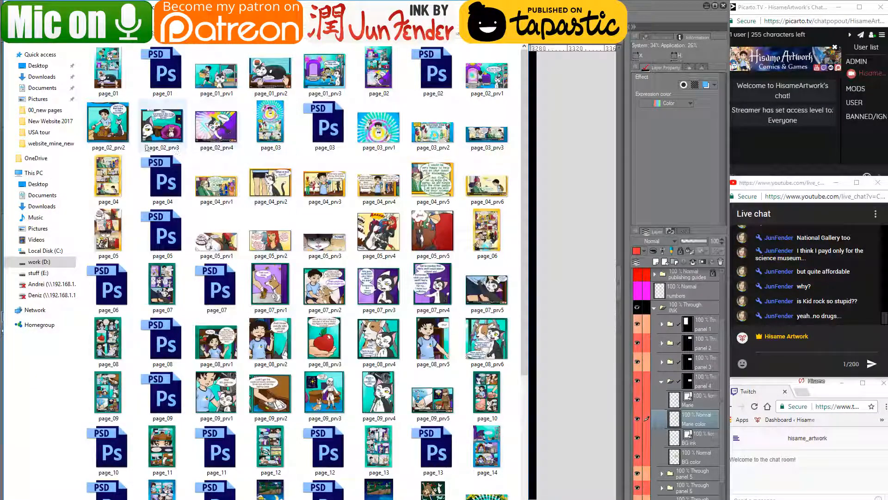
pyautogui.moveTo(109, 126); pyautogui.dragTo(557, 46)
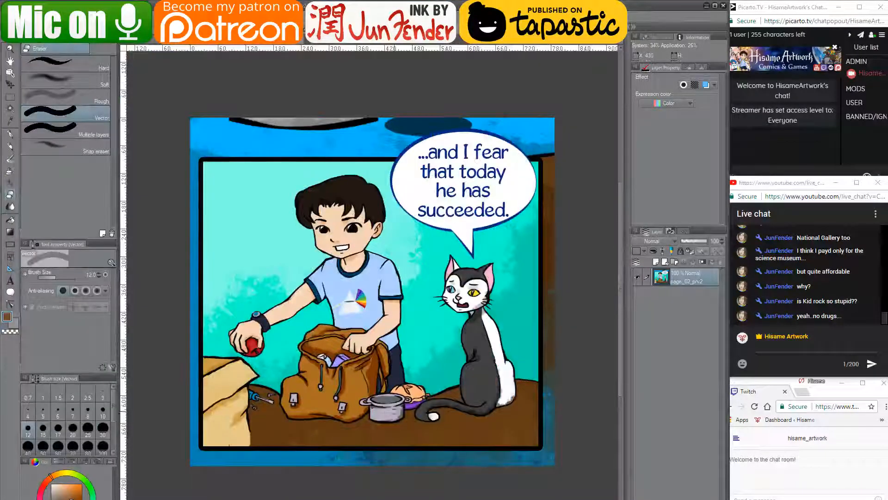
# - Sample the lilac-grey of the reference pot and paint the pink pot's handle with it using the G-pen at size 15
pyautogui.rightClick(389, 409)
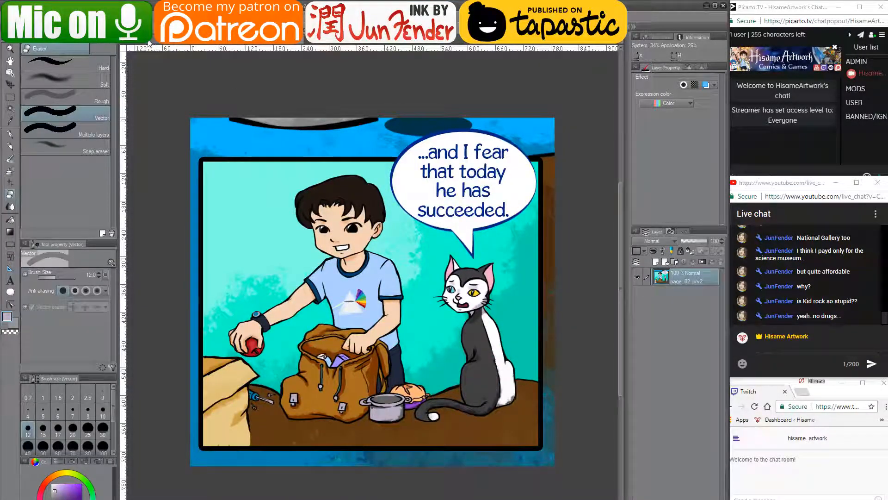
pyautogui.click(149, 41)
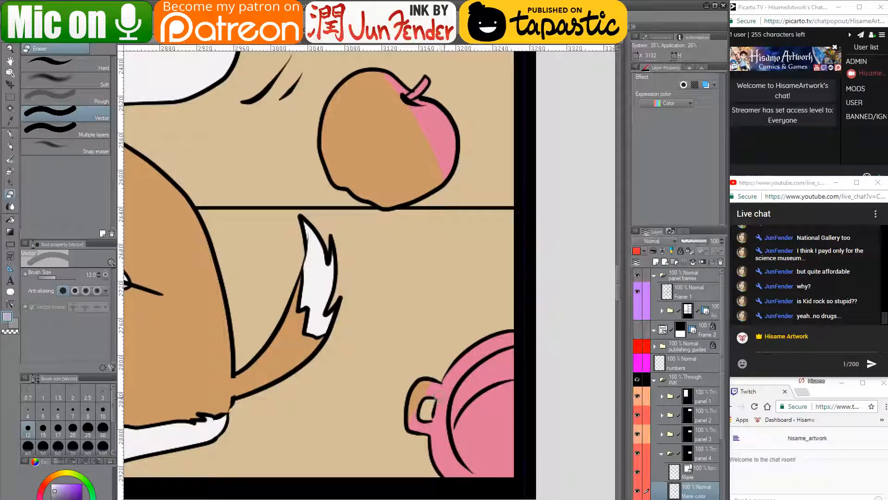
pyautogui.click(9, 135)
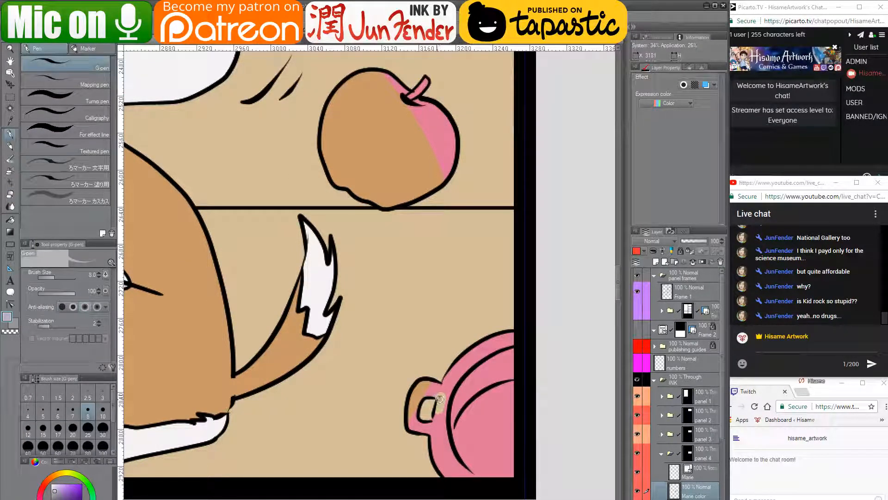
pyautogui.press(']')
pyautogui.press(']')
pyautogui.press(']')
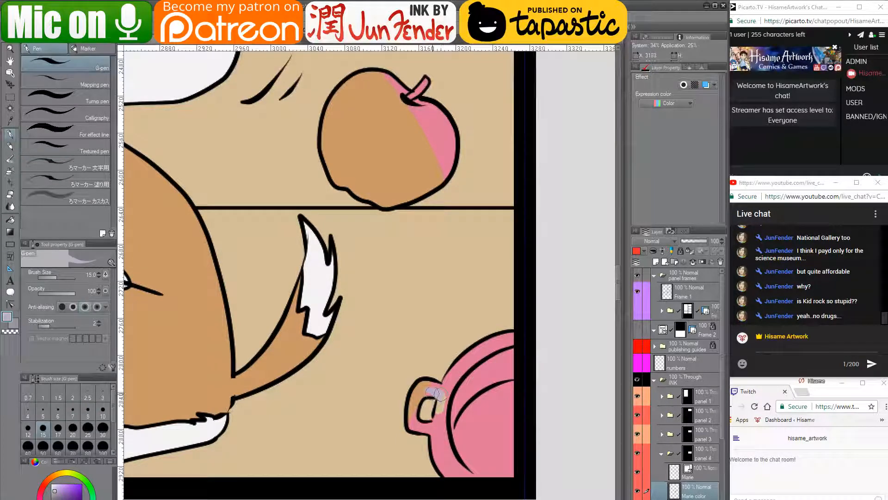
pyautogui.moveTo(436, 419)
pyautogui.mouseDown()
pyautogui.moveTo(445, 435)
pyautogui.moveTo(458, 393)
pyautogui.mouseUp()
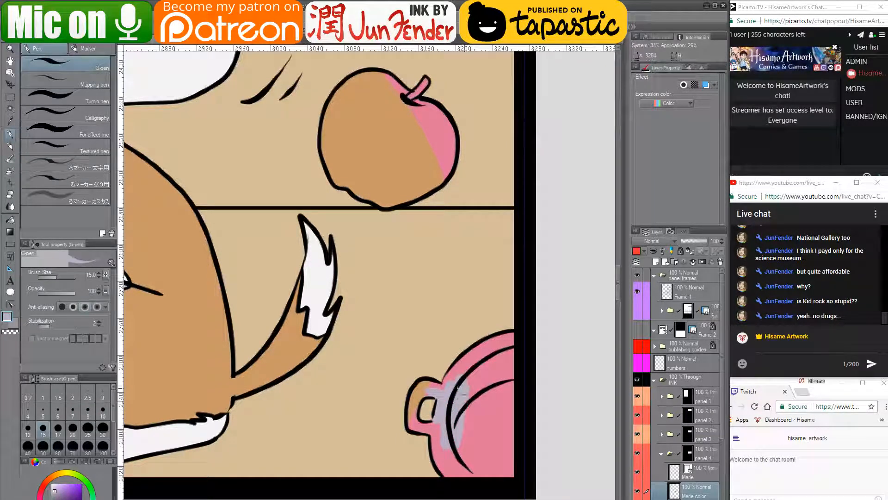
pyautogui.moveTo(413, 413)
pyautogui.mouseDown()
pyautogui.moveTo(428, 425)
pyautogui.moveTo(434, 415)
pyautogui.mouseUp()
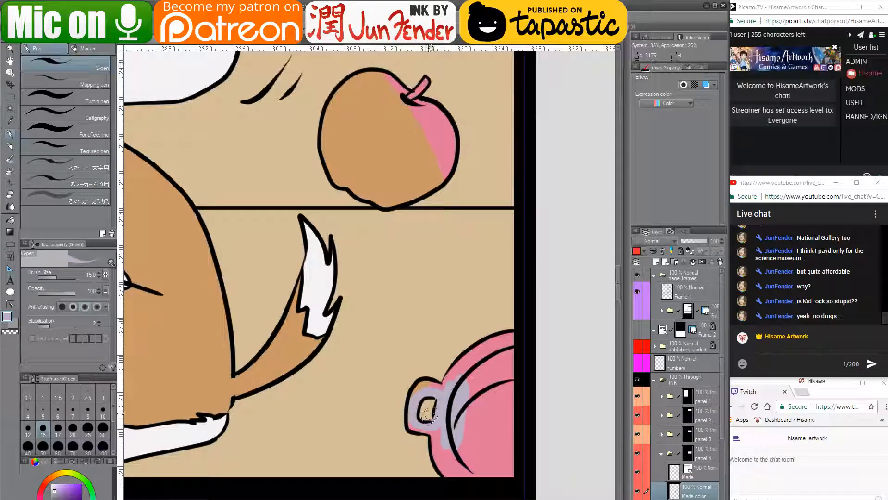
pyautogui.press('e')
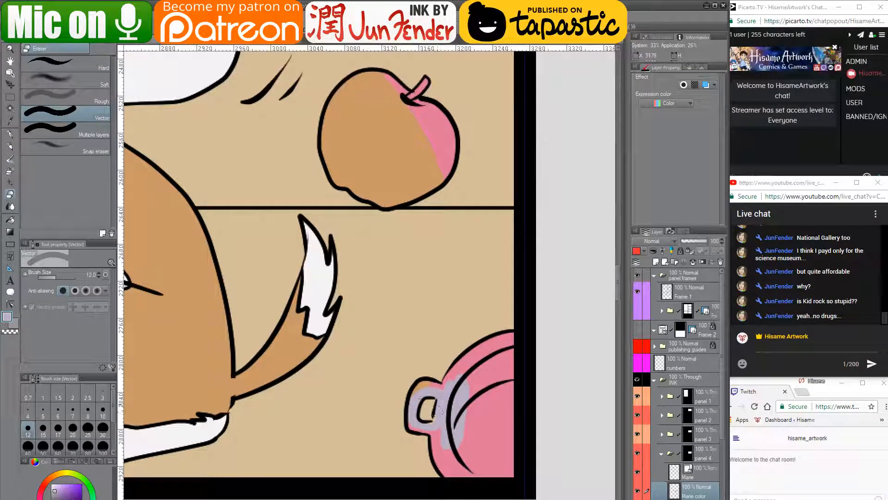
pyautogui.click(10, 135)
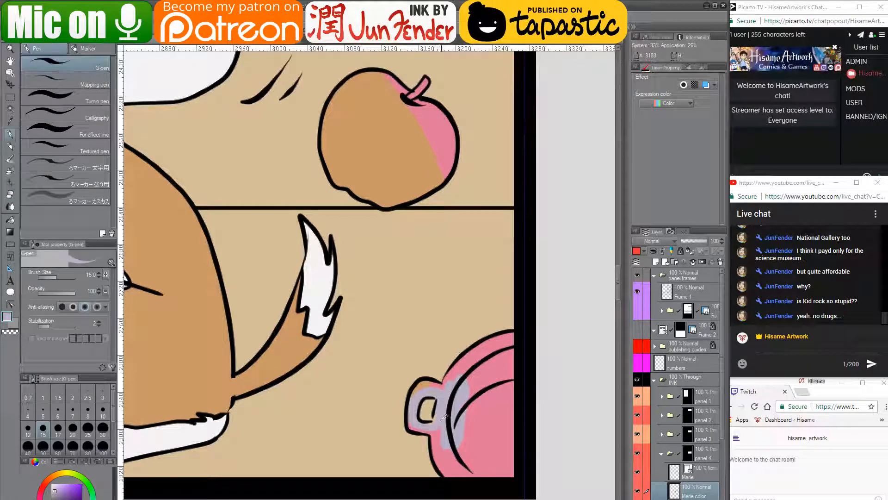
pyautogui.press('[')
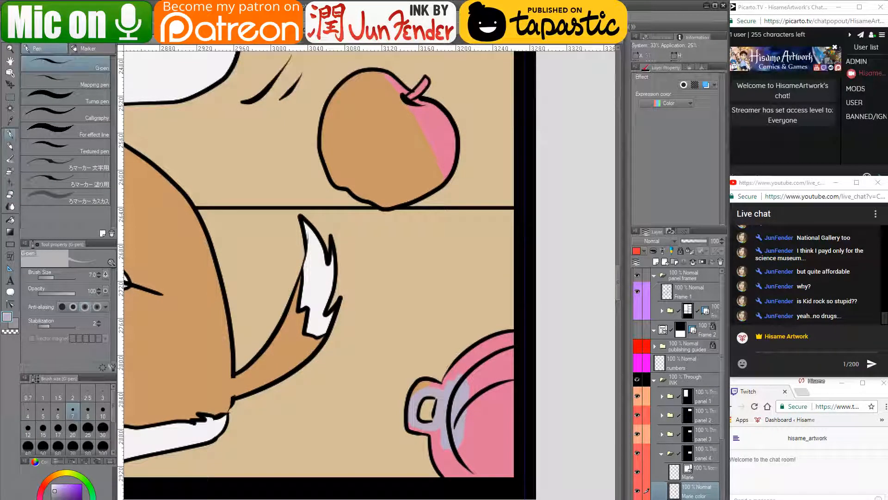
# - Select the painted area of the Marie color layer and cover the rest of the pot in lilac-grey with the G-pen at size 25
pyautogui.keyDown('ctrl'); pyautogui.click(675, 491); pyautogui.keyUp('ctrl')
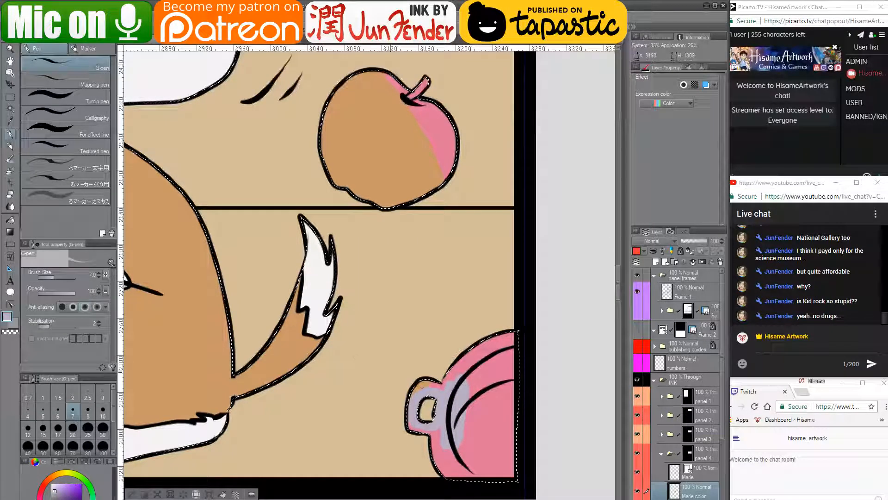
pyautogui.press(']')
pyautogui.press(']')
pyautogui.press(']')
pyautogui.press(']')
pyautogui.press(']')
pyautogui.press(']')
pyautogui.press(']')
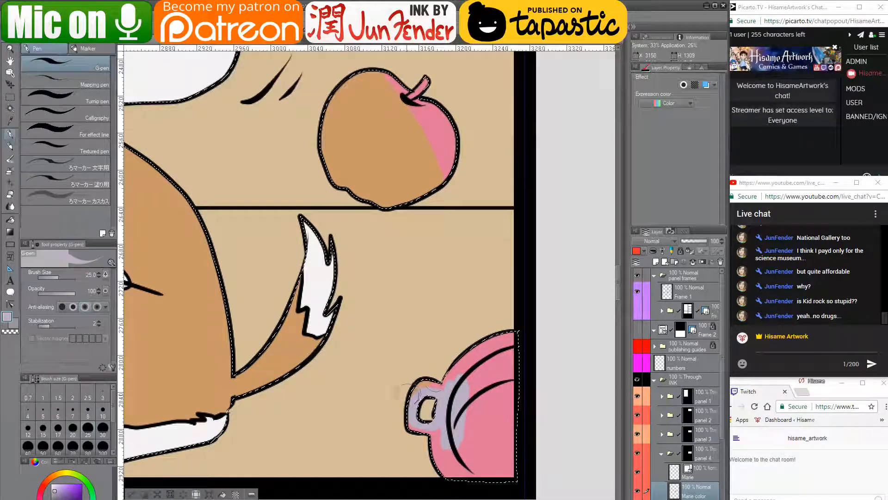
pyautogui.moveTo(453, 365)
pyautogui.mouseDown()
pyautogui.moveTo(403, 438)
pyautogui.moveTo(506, 327)
pyautogui.moveTo(472, 416)
pyautogui.moveTo(514, 369)
pyautogui.moveTo(500, 462)
pyautogui.moveTo(511, 468)
pyautogui.mouseUp()
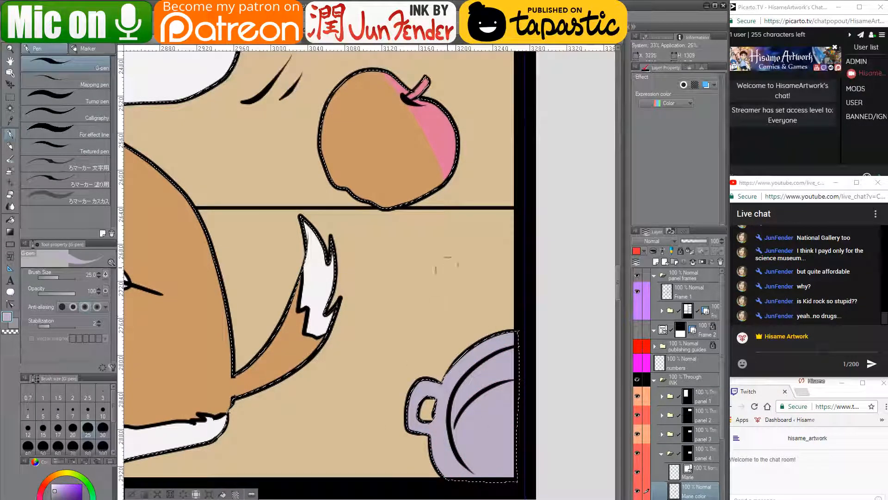
# - Sample the red of the apple in page_02_prv2 and paint the flying apple with it using the G-pen at size 80
pyautogui.moveTo(451, 255); pyautogui.dragTo(551, 397)
pyautogui.scroll(-3, 550, 387)
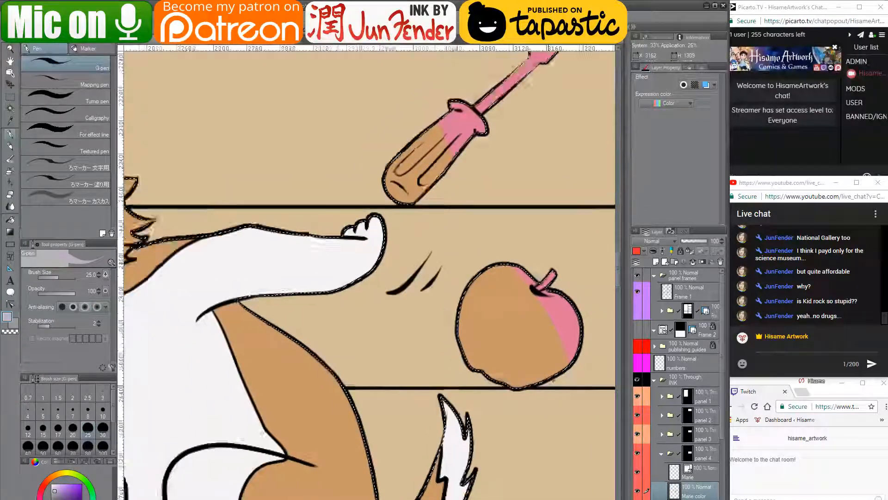
pyautogui.scroll(-3, 551, 382)
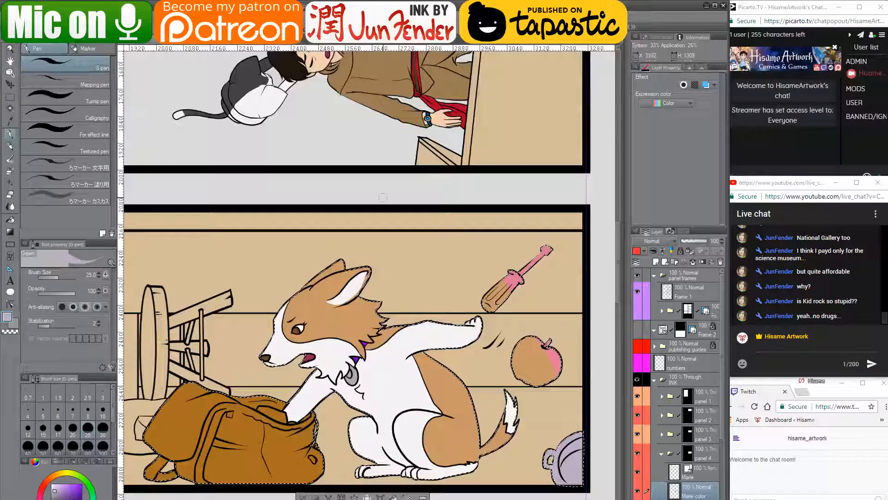
pyautogui.moveTo(453, 326); pyautogui.dragTo(426, 333)
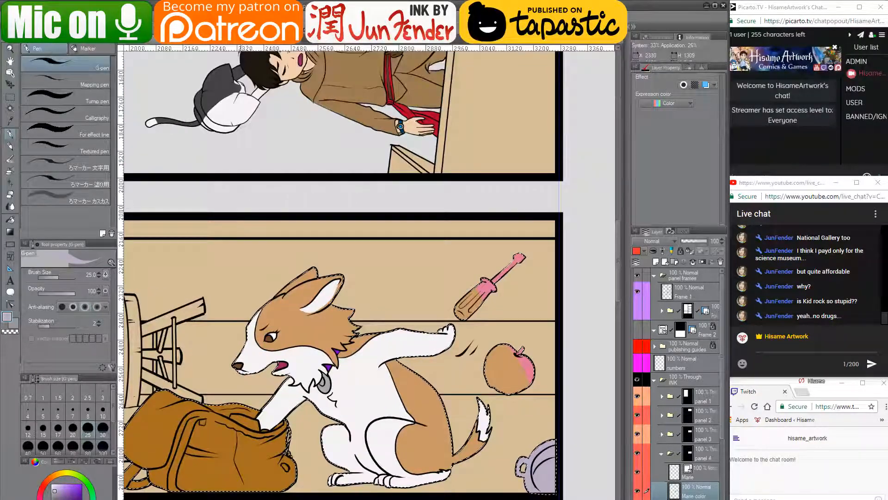
pyautogui.click(278, 44)
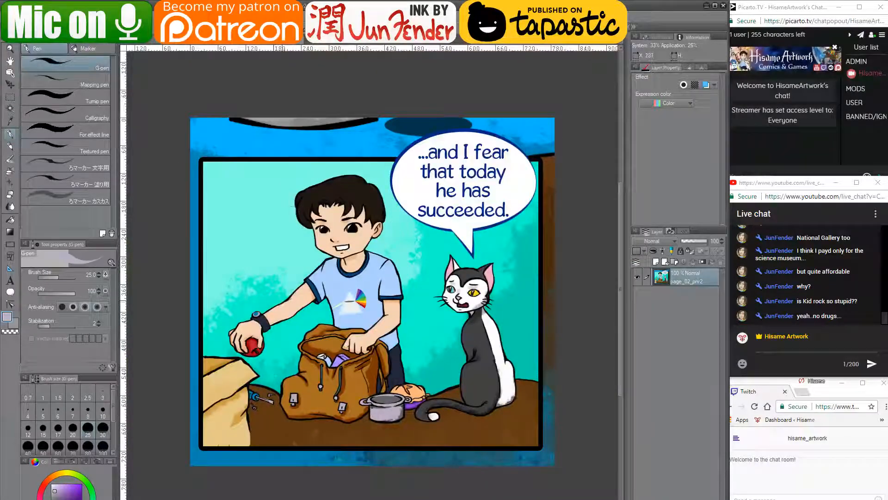
pyautogui.keyDown('alt'); pyautogui.click(253, 344); pyautogui.keyUp('alt')
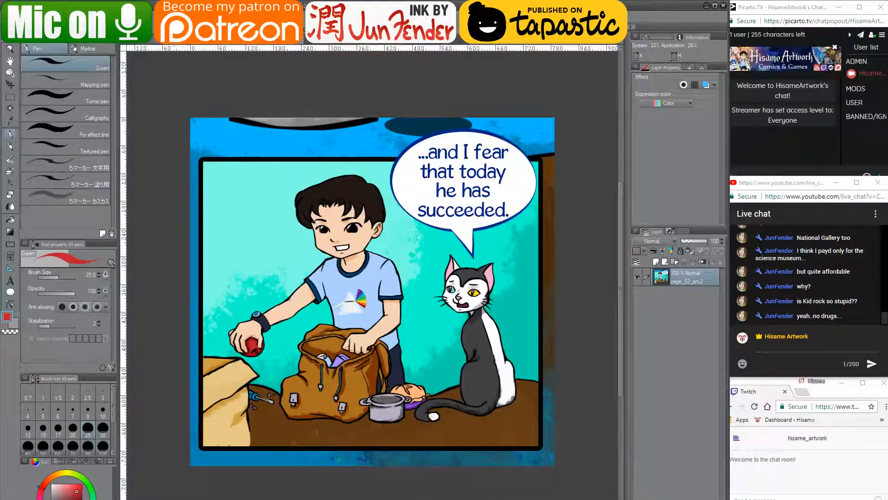
pyautogui.click(149, 42)
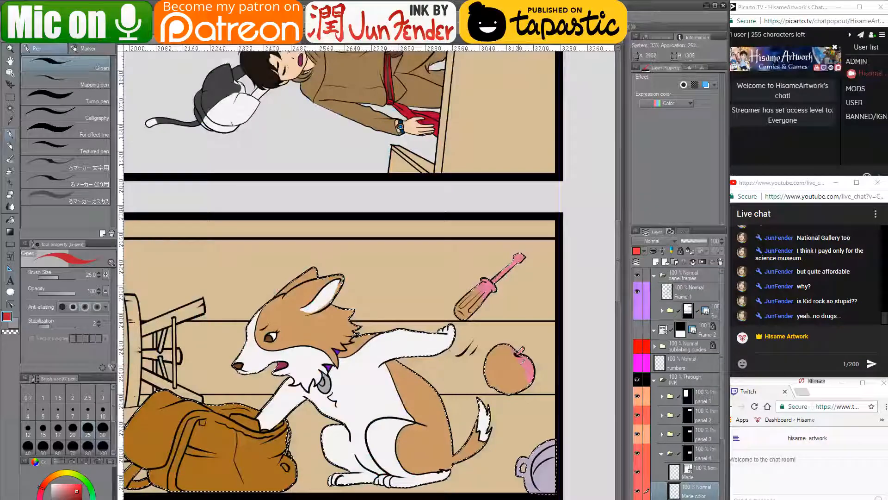
pyautogui.scroll(2, 514, 371)
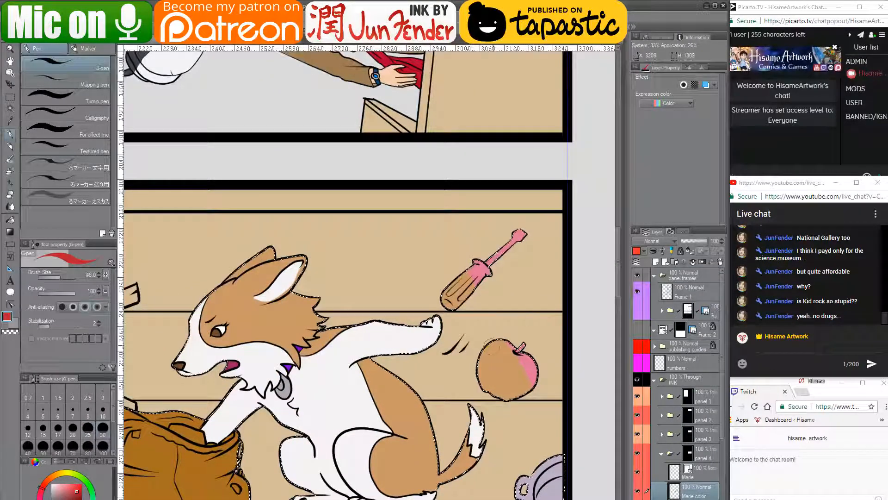
pyautogui.moveTo(497, 363); pyautogui.dragTo(501, 367)
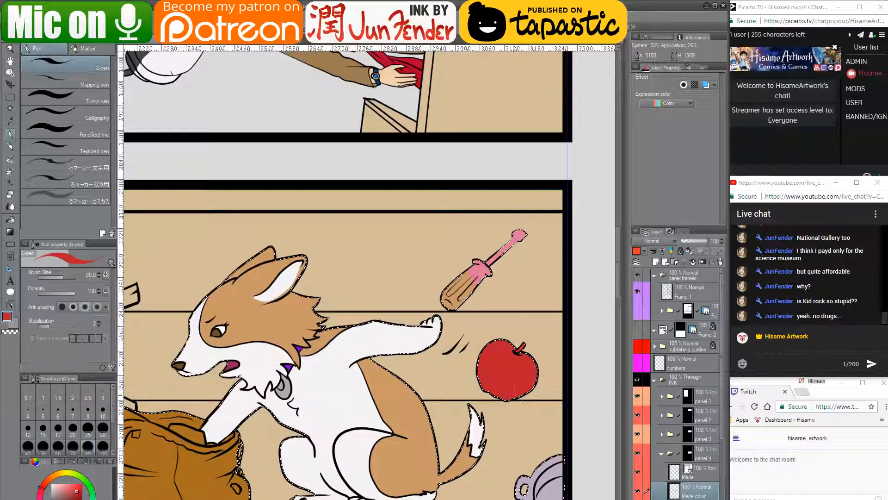
# - Choose a muted orange-brown and paint the apple's stem with the G-pen at size 10
pyautogui.click(48, 485)
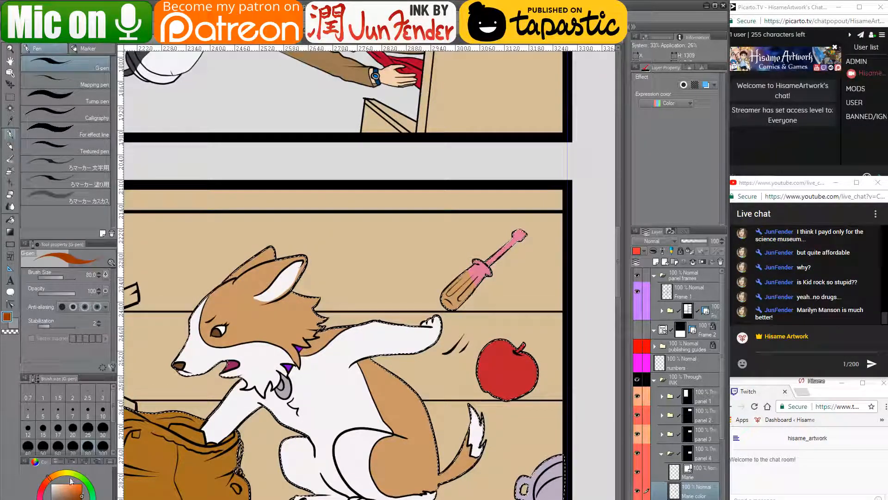
pyautogui.moveTo(80, 495); pyautogui.dragTo(70, 494)
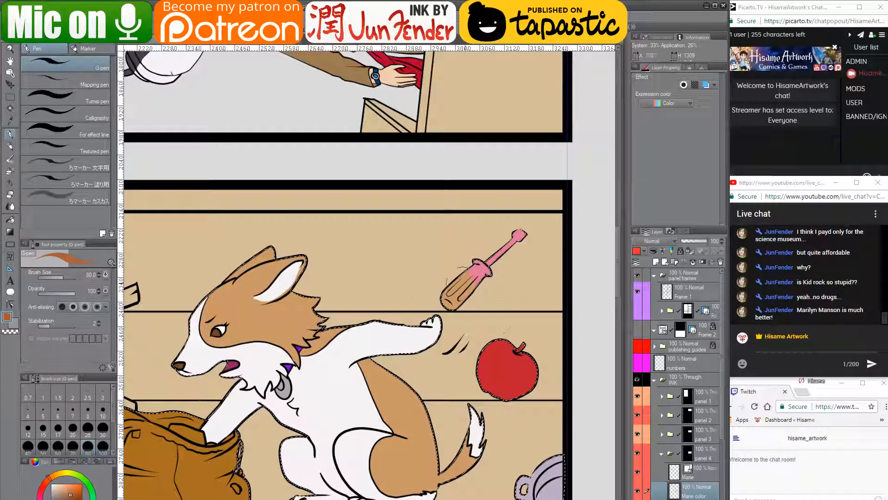
pyautogui.press('[')
pyautogui.press('[')
pyautogui.press('[')
pyautogui.press('[')
pyautogui.press('[')
pyautogui.press('[')
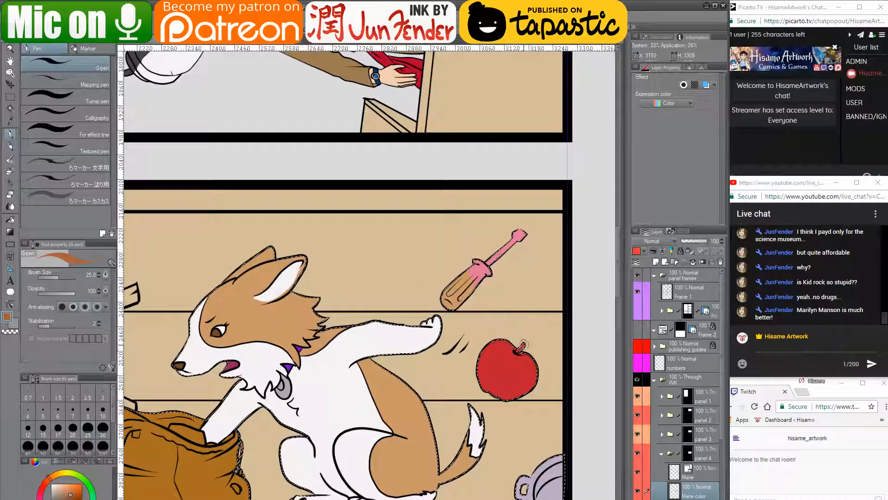
pyautogui.press('[')
pyautogui.press('[')
pyautogui.press('[')
pyautogui.scroll(5, 505, 327)
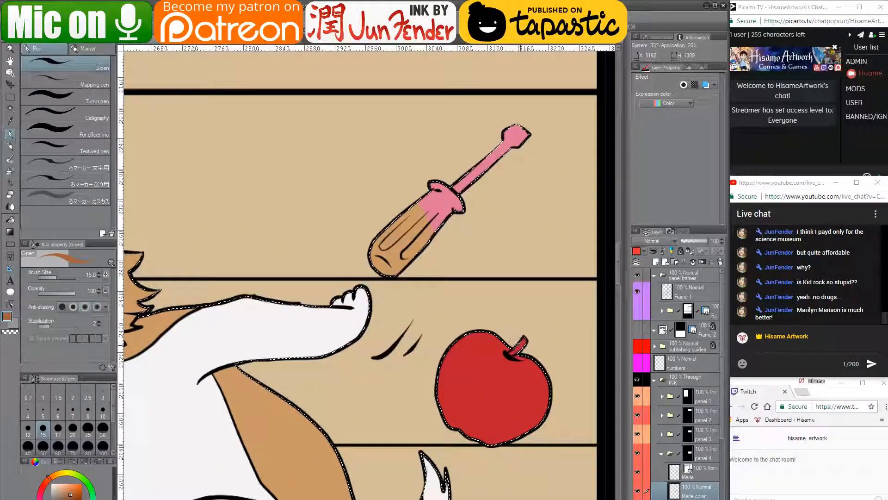
pyautogui.press('[')
pyautogui.press('[')
pyautogui.moveTo(524, 341); pyautogui.dragTo(517, 350)
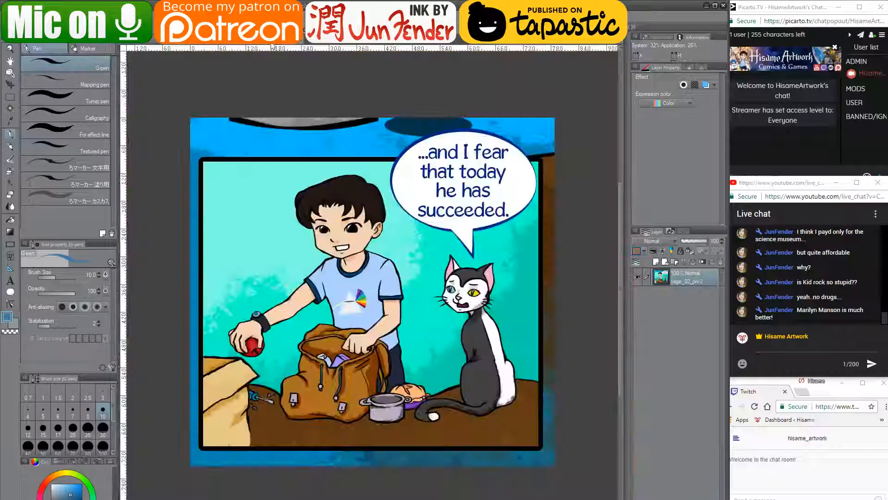
# - Sample the blue of the screwdriver handle in page_02_prv2 and paint the flying screwdriver's handle with it using the G-pen
pyautogui.click(270, 46)
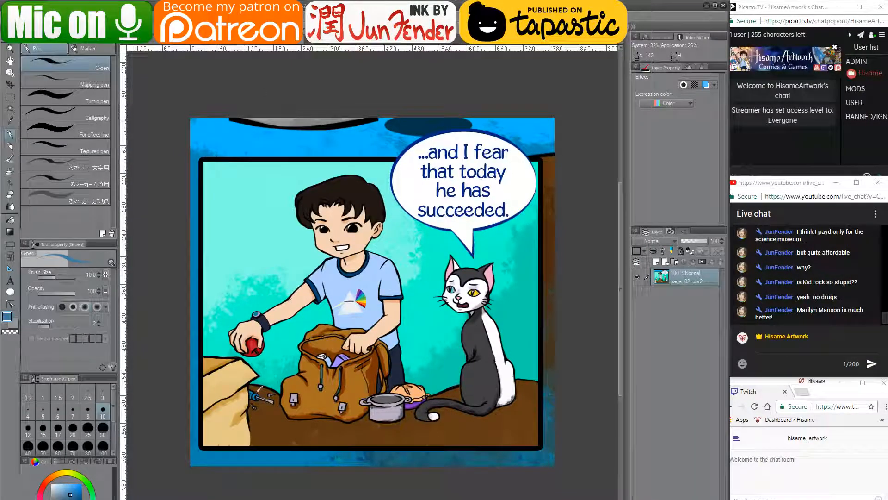
pyautogui.scroll(4, 260, 387)
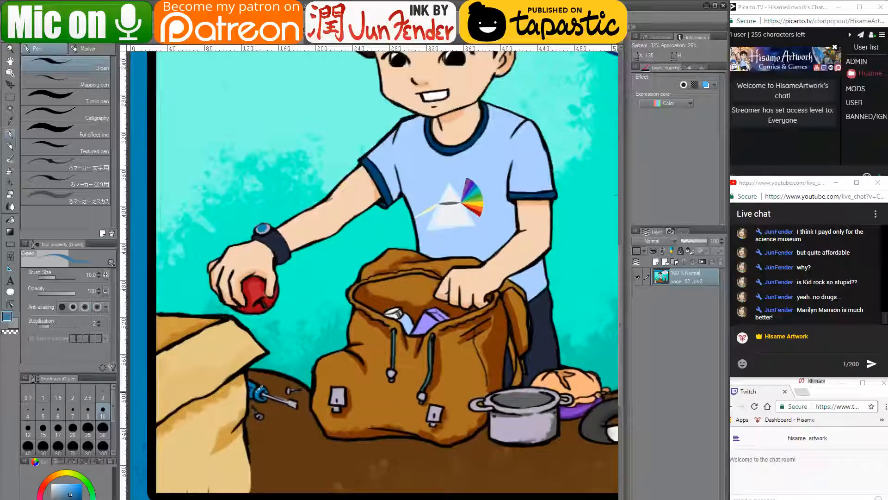
pyautogui.keyDown('alt'); pyautogui.click(259, 391); pyautogui.keyUp('alt')
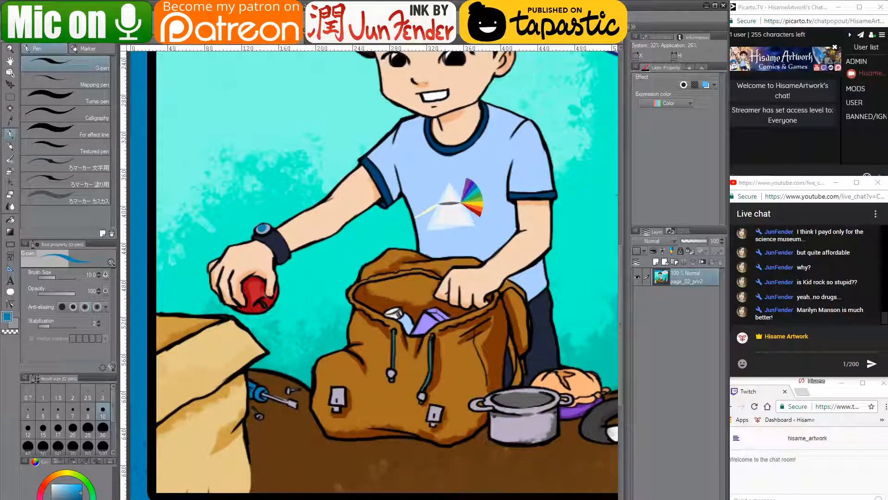
pyautogui.hotkey('ctrl', 'Tab')
pyautogui.click(103, 429)
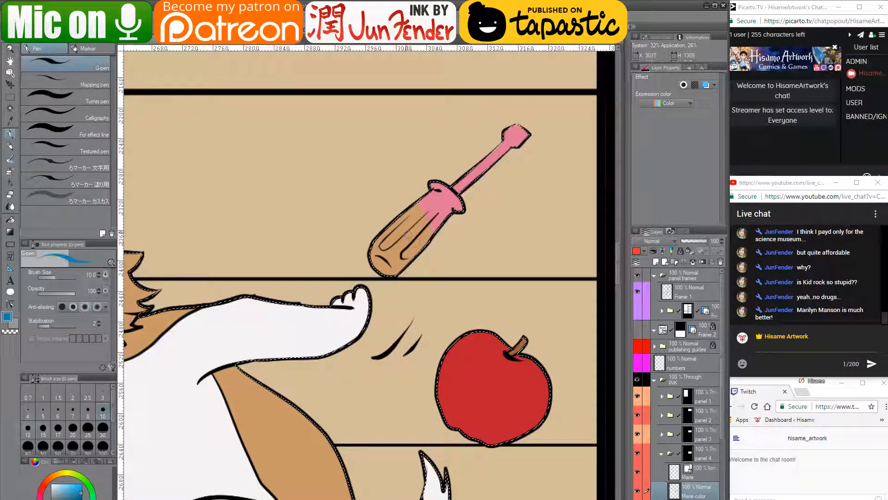
pyautogui.moveTo(376, 257)
pyautogui.mouseDown()
pyautogui.moveTo(368, 228)
pyautogui.moveTo(403, 257)
pyautogui.moveTo(395, 267)
pyautogui.moveTo(405, 228)
pyautogui.moveTo(449, 254)
pyautogui.moveTo(418, 192)
pyautogui.moveTo(427, 186)
pyautogui.moveTo(457, 220)
pyautogui.mouseUp()
pyautogui.moveTo(538, 444); pyautogui.dragTo(489, 245)
# - Sample the lilac-grey and paint the screwdriver's pink shaft and tip with the G-pen at size 50, clearing the selection when done
pyautogui.keyDown('alt'); pyautogui.click(513, 379); pyautogui.keyUp('alt')
pyautogui.moveTo(404, 134); pyautogui.dragTo(470, 415)
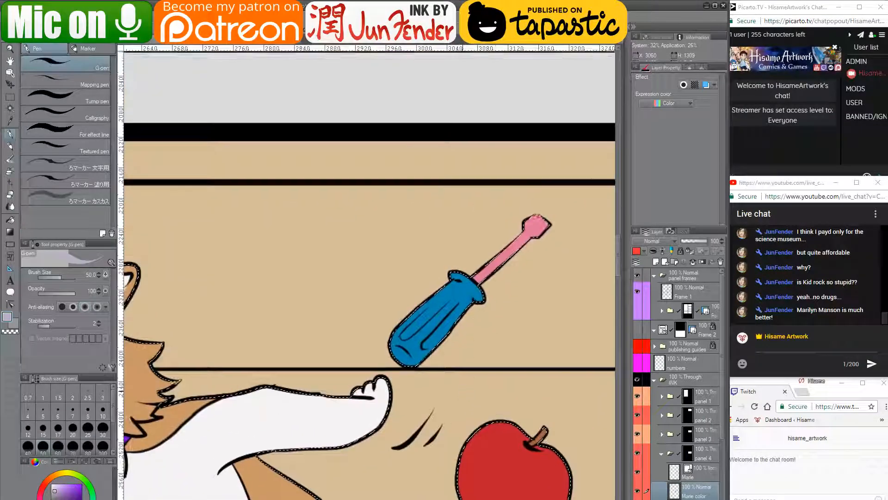
pyautogui.moveTo(489, 262)
pyautogui.mouseDown()
pyautogui.moveTo(480, 260)
pyautogui.moveTo(494, 277)
pyautogui.moveTo(481, 265)
pyautogui.moveTo(486, 272)
pyautogui.moveTo(509, 232)
pyautogui.moveTo(545, 240)
pyautogui.mouseUp()
pyautogui.hotkey('ctrl', 'd')
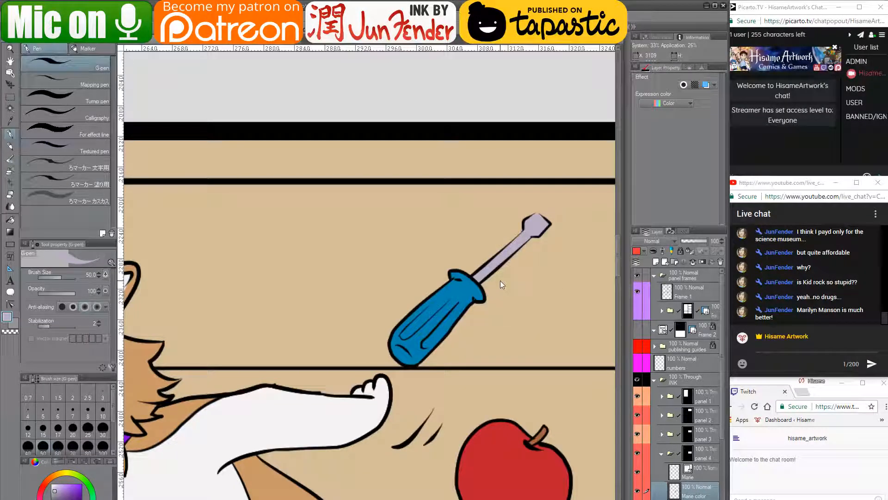
# - Reduce the G-pen's brush size to 6
pyautogui.press('[')
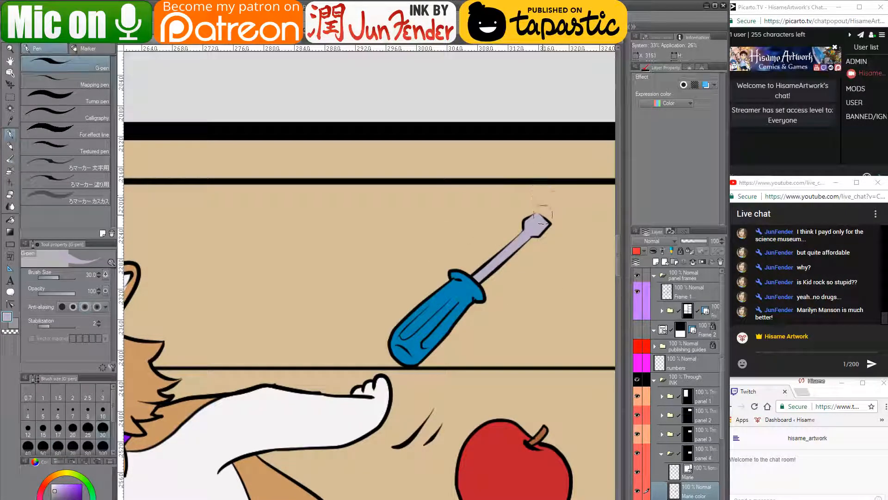
pyautogui.press('[')
pyautogui.press('[')
pyautogui.press('[')
pyautogui.press('[')
pyautogui.press('[')
pyautogui.press('[')
pyautogui.press('[')
pyautogui.press('[')
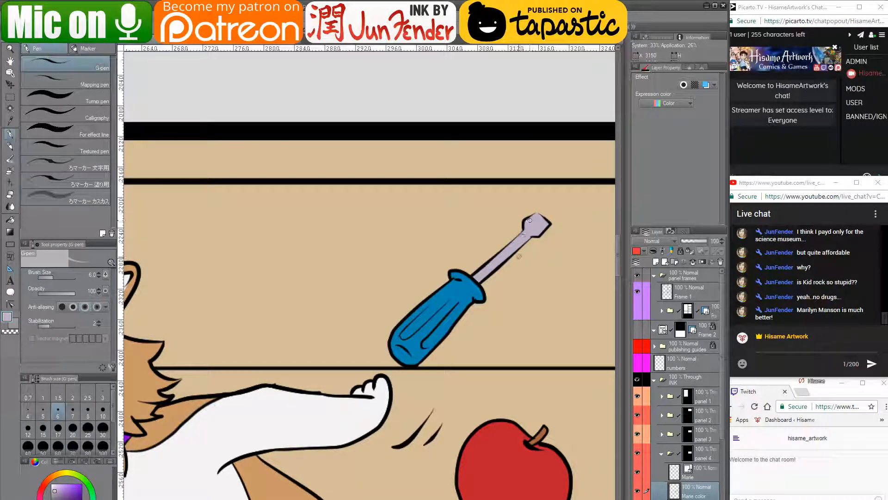
# - Choose a bright blue and paint the inner part of the corgi's grey collar pendant with the G-pen at size 10
pyautogui.scroll(-5, 522, 254)
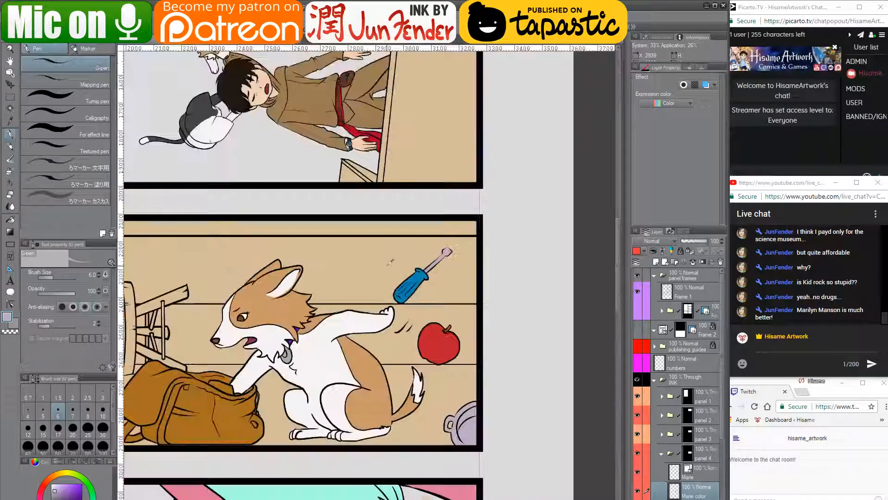
pyautogui.scroll(5, 296, 323)
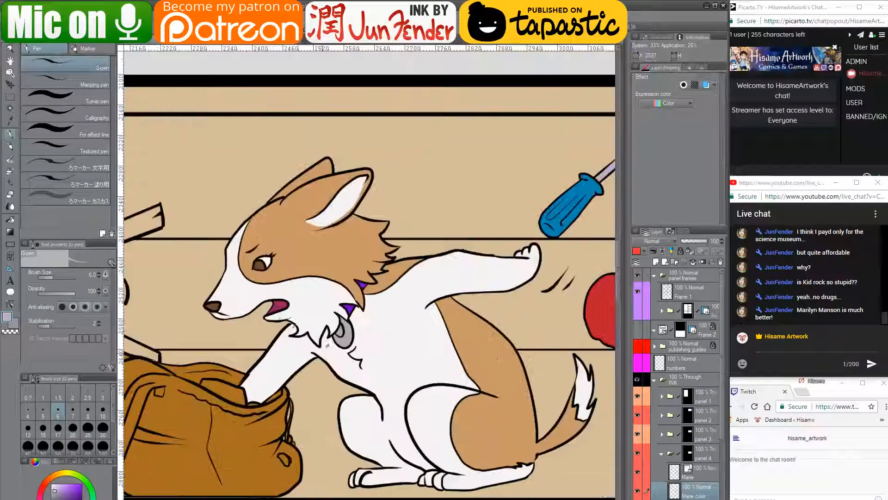
pyautogui.scroll(2, 250, 344)
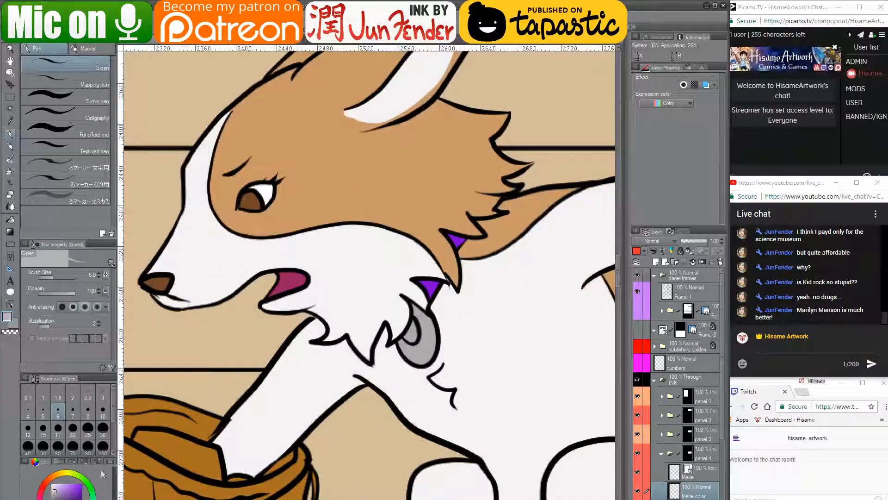
pyautogui.moveTo(76, 496); pyautogui.dragTo(82, 484)
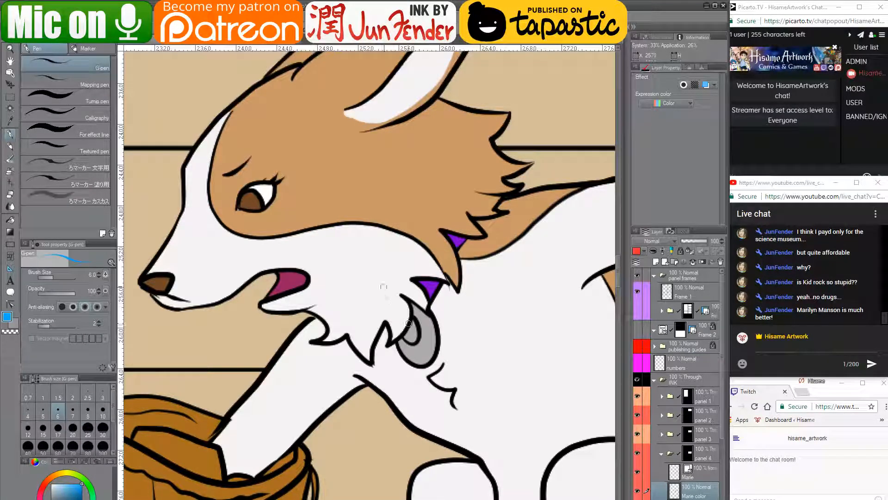
pyautogui.click(103, 410)
pyautogui.moveTo(407, 340); pyautogui.dragTo(413, 319)
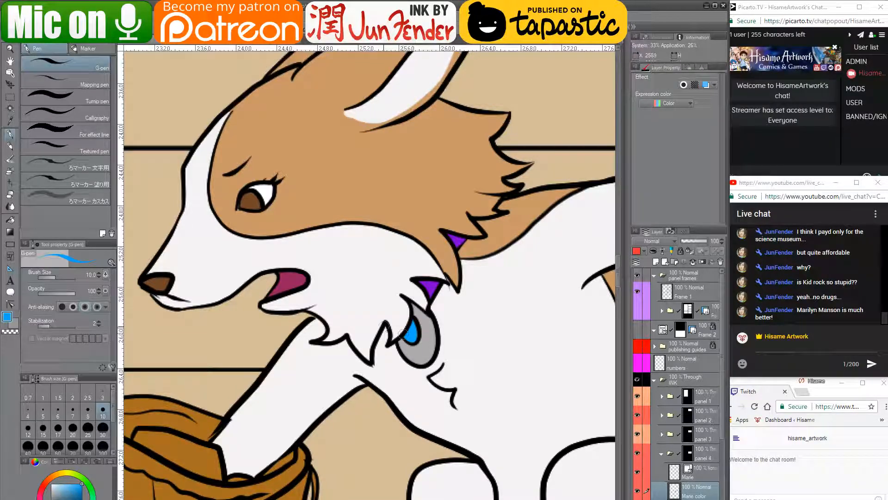
# - Collapse the panel 4 folder and mask the panel 5 folder with a rectangular selection along the panel's frame
pyautogui.scroll(-5, 384, 327)
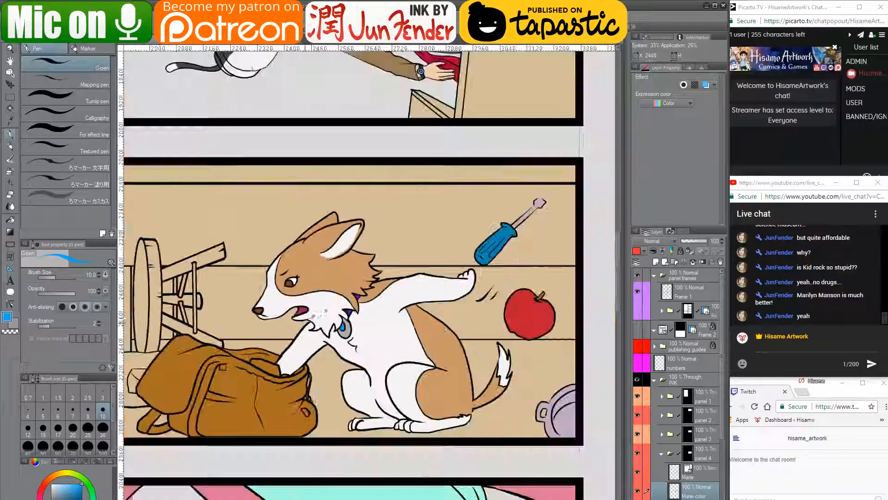
pyautogui.scroll(-3, 434, 306)
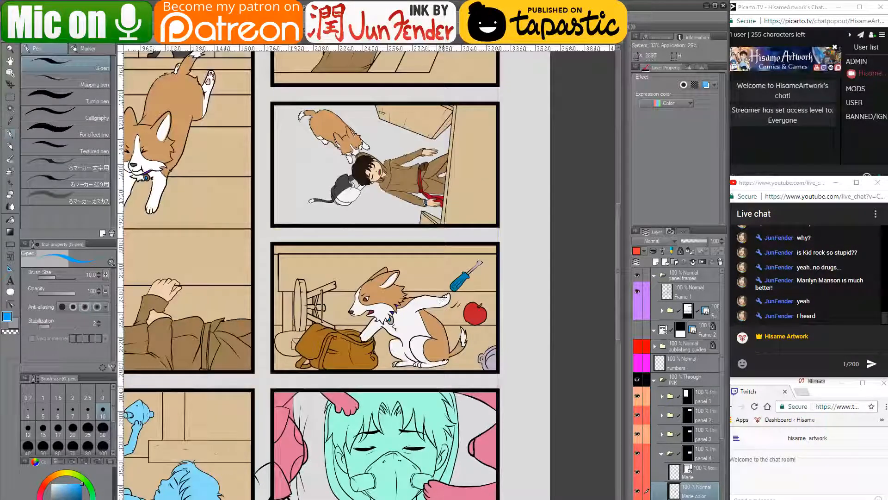
pyautogui.scroll(-4, 440, 352)
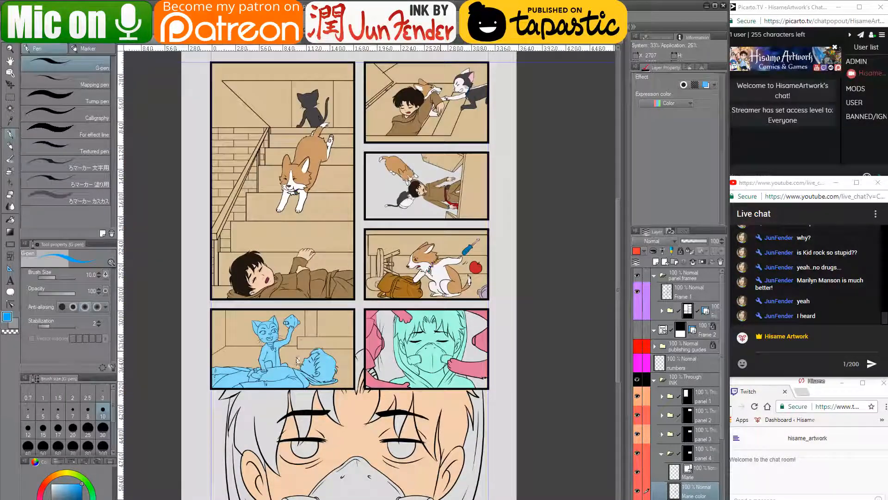
pyautogui.scroll(4, 259, 361)
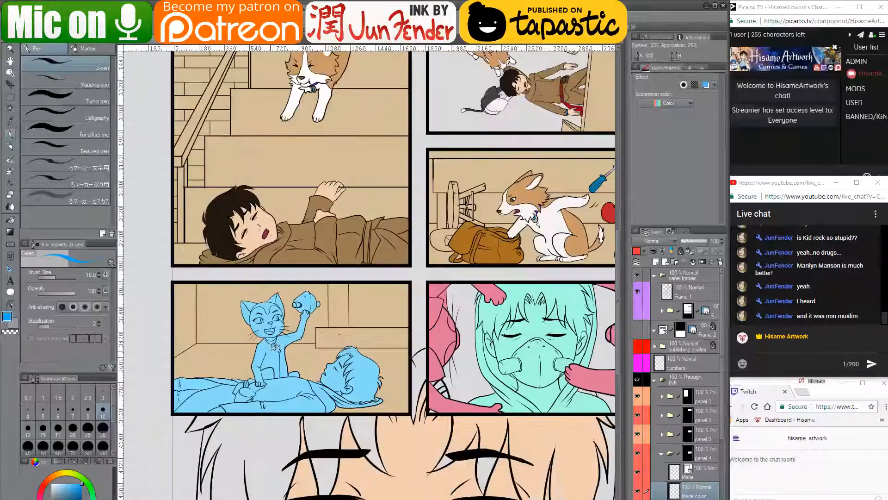
pyautogui.scroll(1, 274, 351)
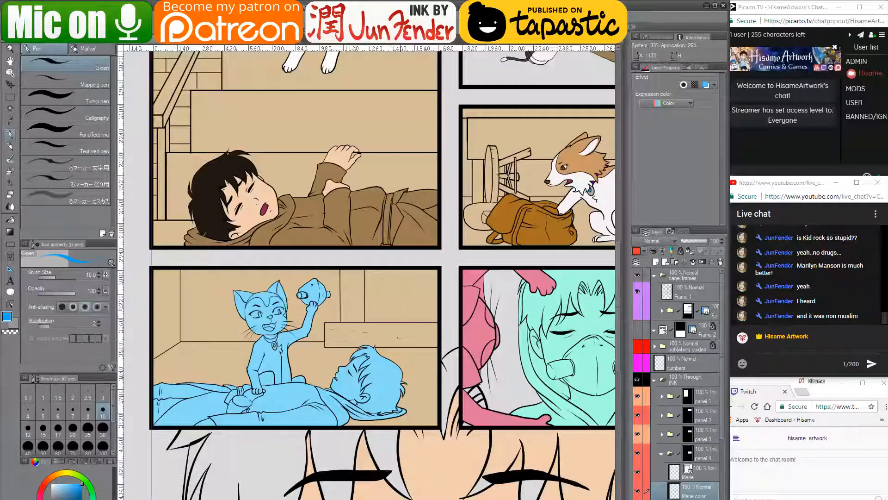
pyautogui.moveTo(347, 341); pyautogui.dragTo(380, 352)
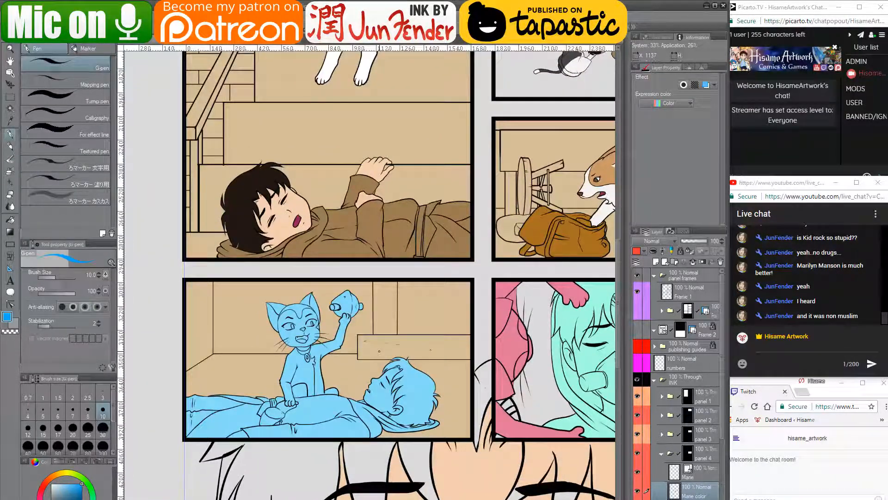
pyautogui.click(662, 454)
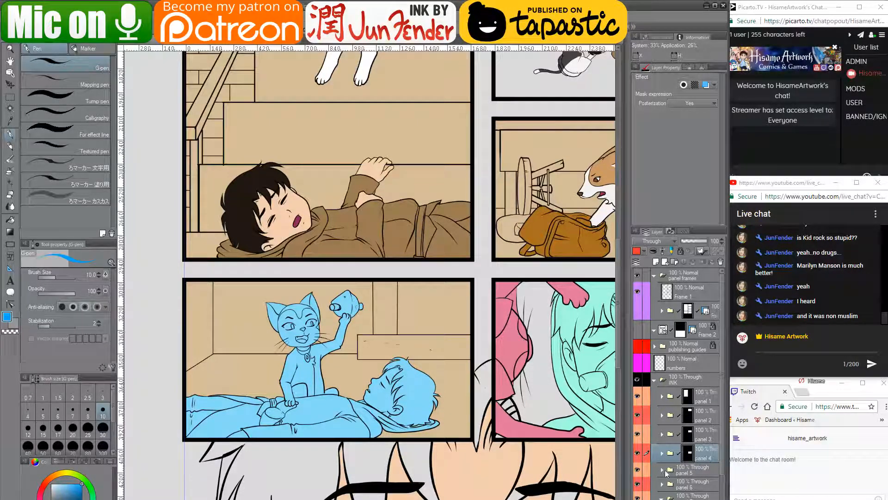
pyautogui.click(673, 470)
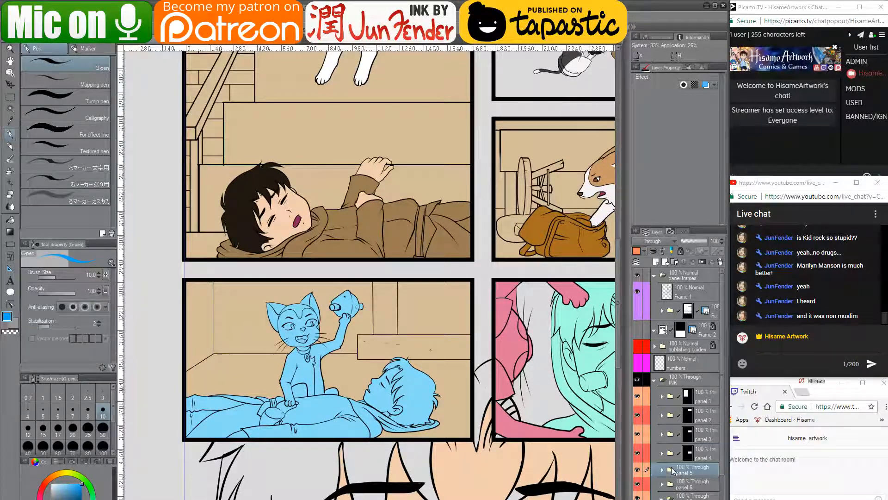
pyautogui.click(10, 97)
pyautogui.moveTo(184, 279); pyautogui.dragTo(472, 441)
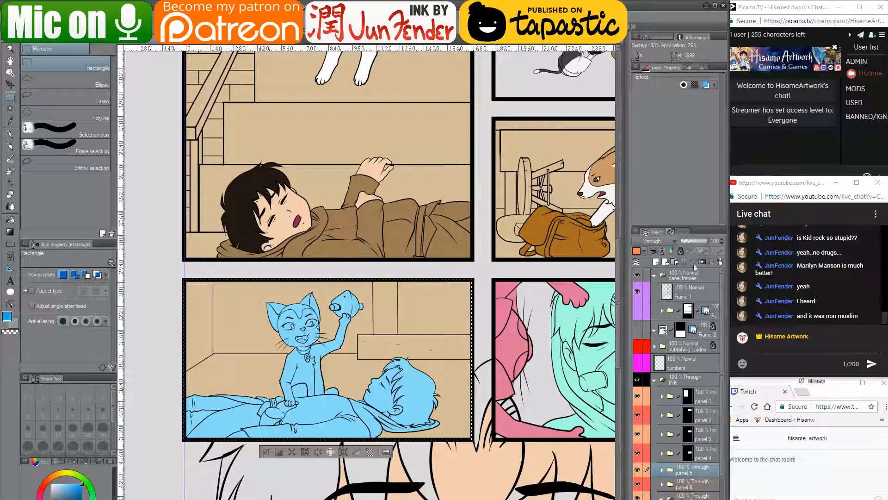
pyautogui.click(675, 262)
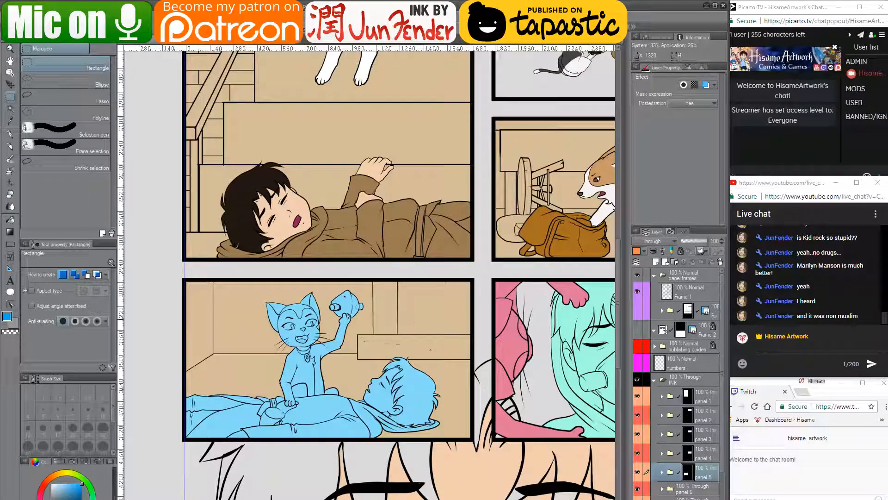
# - Select the painted area of Layer 7 in the panel 5 folder and rename that layer "color"
pyautogui.click(662, 472)
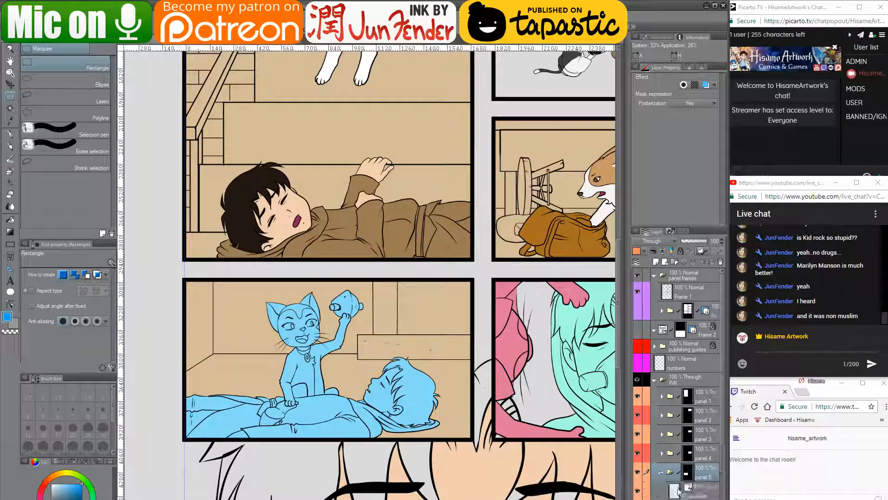
pyautogui.scroll(-1, 683, 493)
pyautogui.keyDown('ctrl'); pyautogui.click(674, 486); pyautogui.keyUp('ctrl')
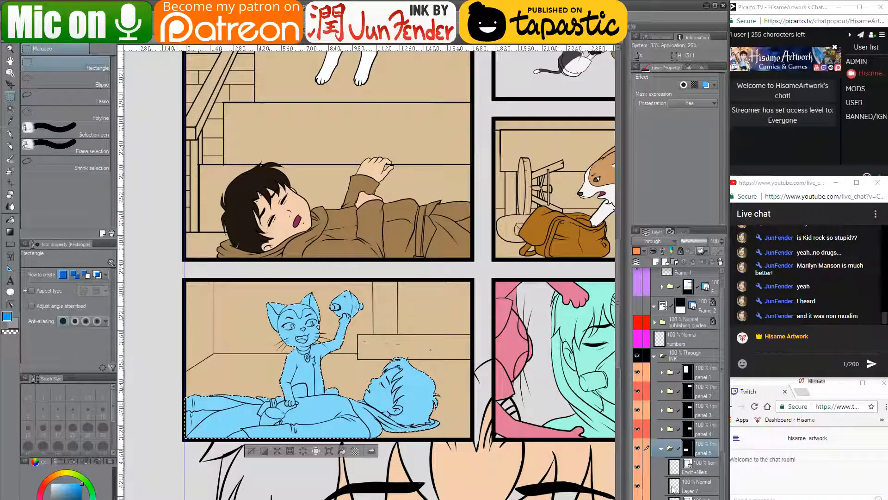
pyautogui.doubleClick(690, 490)
pyautogui.write('color')
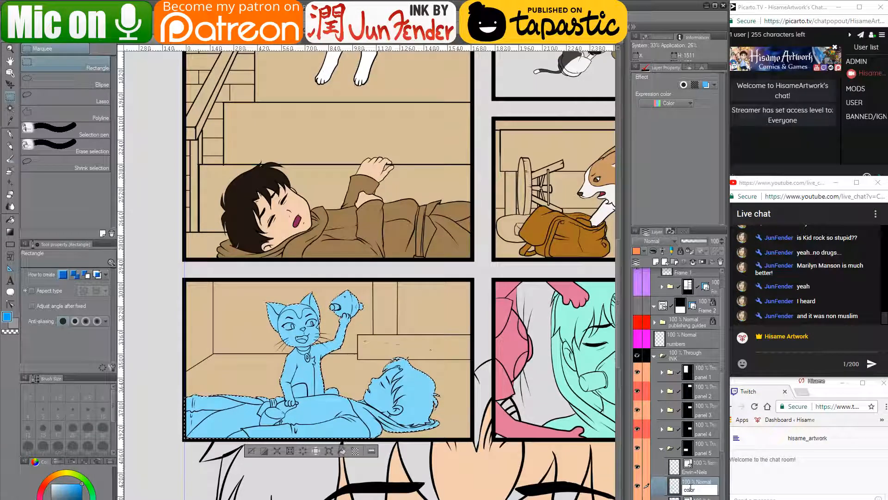
pyautogui.press('Return')
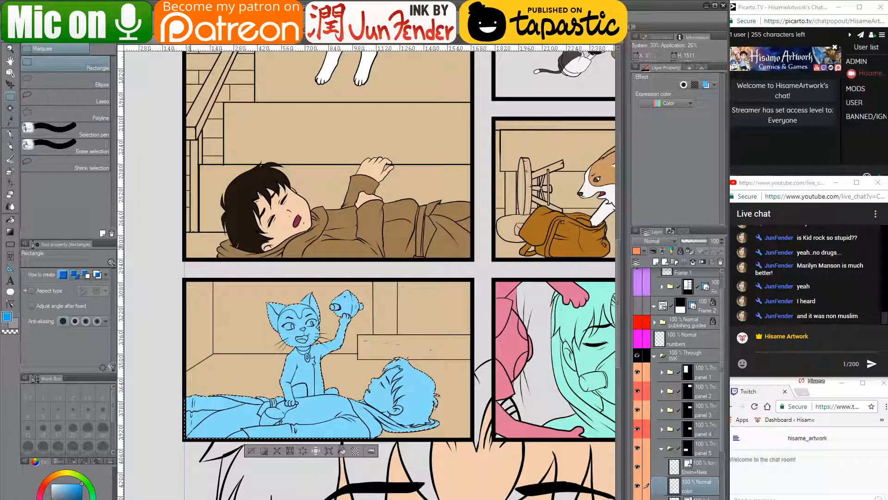
# - Sample the brown of the boy's robe in the panel above and cover panel 5's blue figures with the G-pen at size 800
pyautogui.click(9, 134)
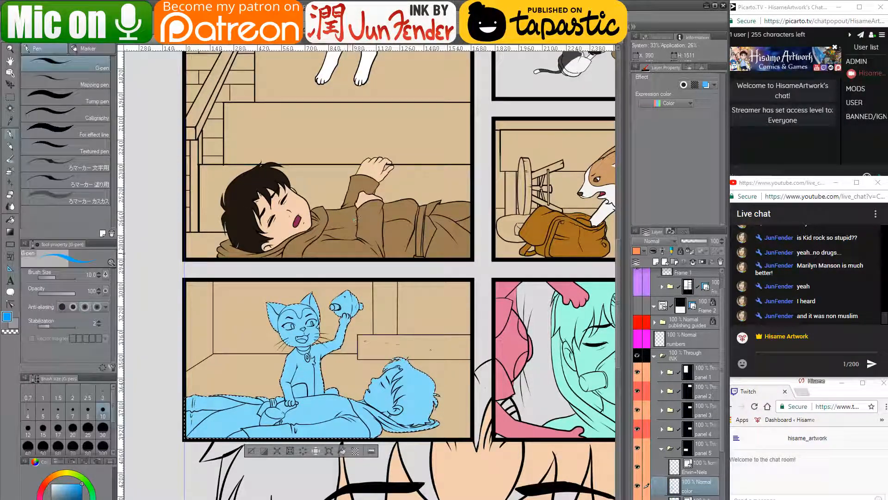
pyautogui.keyDown('alt'); pyautogui.click(345, 245); pyautogui.keyUp('alt')
pyautogui.moveTo(336, 258); pyautogui.dragTo(295, 342)
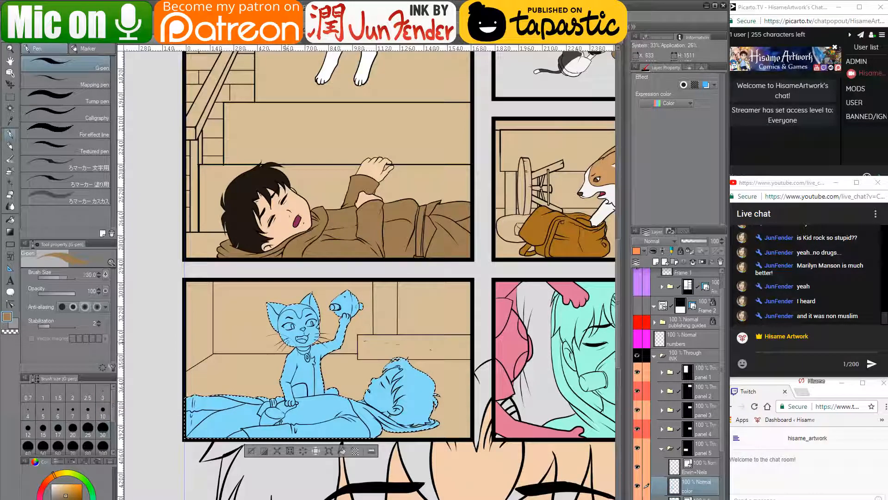
pyautogui.moveTo(254, 398); pyautogui.dragTo(298, 400)
pyautogui.moveTo(404, 382); pyautogui.dragTo(315, 323)
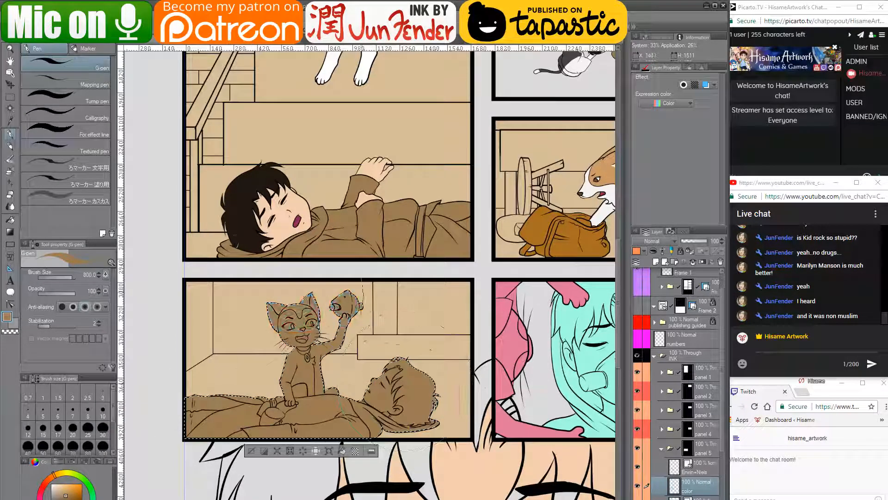
# - Sample the boy's skin and black hair colours from the other panels and fill his skin and hair in panel 5
pyautogui.keyDown('alt'); pyautogui.click(287, 222); pyautogui.keyUp('alt')
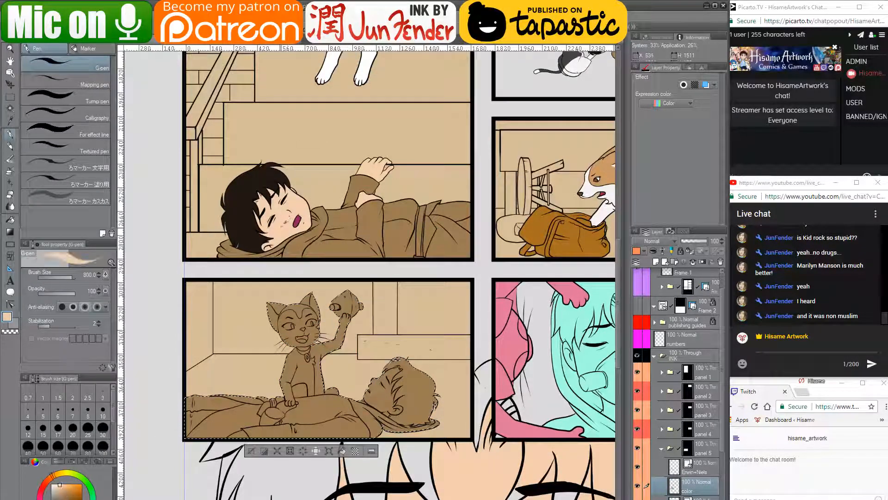
pyautogui.click(10, 220)
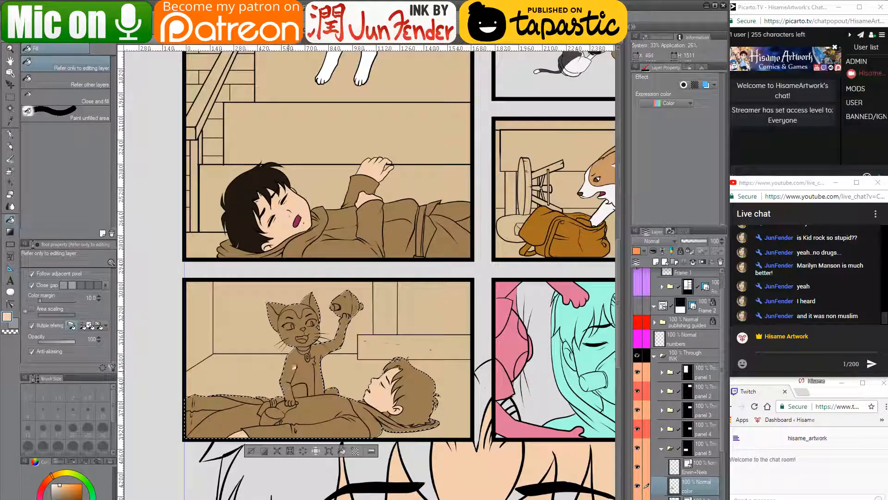
pyautogui.scroll(2, 295, 367)
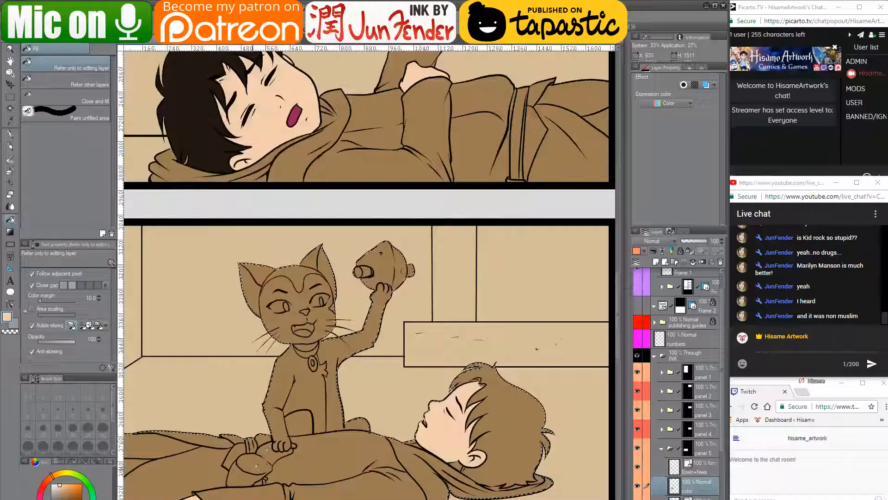
pyautogui.scroll(-4, 253, 468)
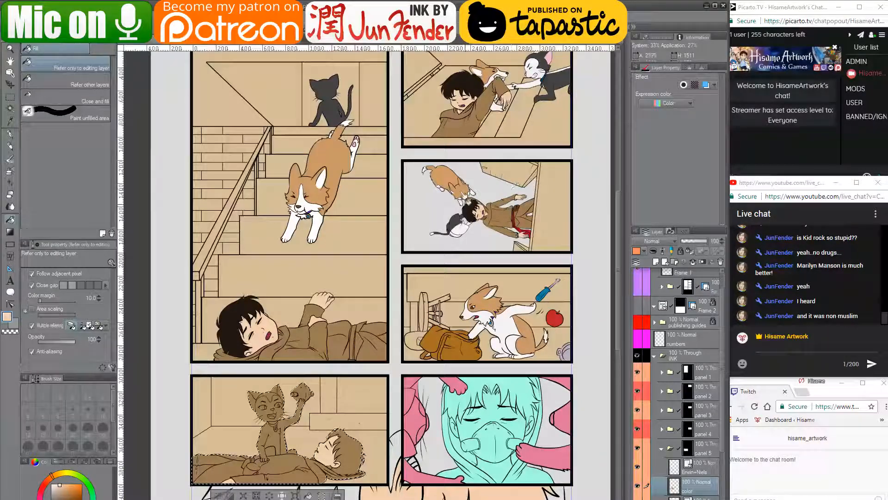
pyautogui.keyDown('alt'); pyautogui.click(470, 203); pyautogui.keyUp('alt')
pyautogui.click(358, 462)
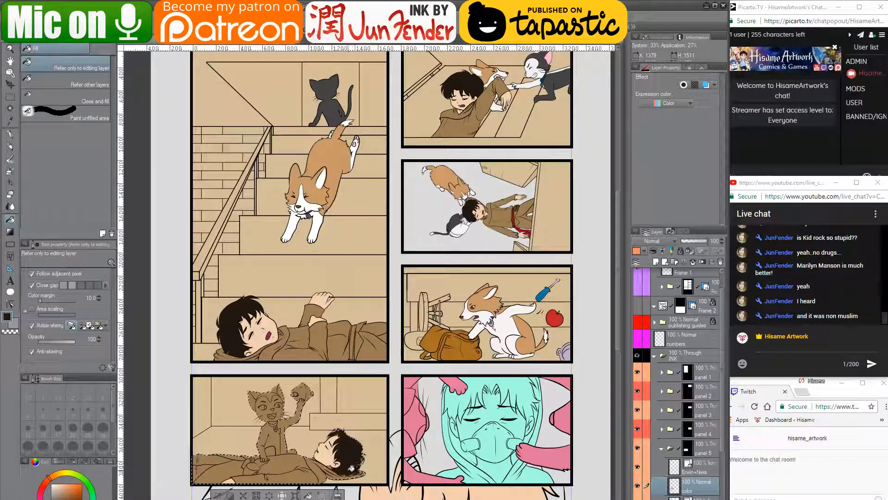
# - Sample the dark brown hair colour and refill the boy's hair in panel 5 with it
pyautogui.scroll(4, 318, 469)
pyautogui.scroll(5, 318, 468)
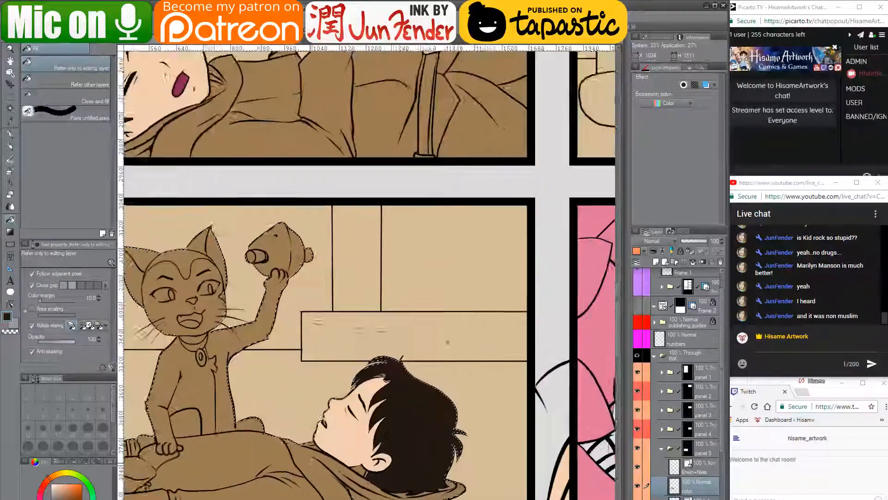
pyautogui.keyDown('alt'); pyautogui.click(403, 458); pyautogui.keyUp('alt')
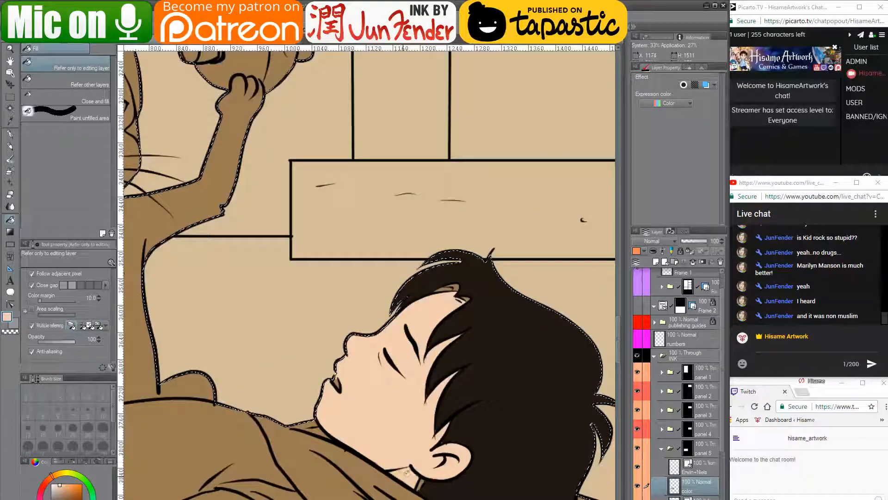
pyautogui.keyDown('alt'); pyautogui.click(428, 481); pyautogui.keyUp('alt')
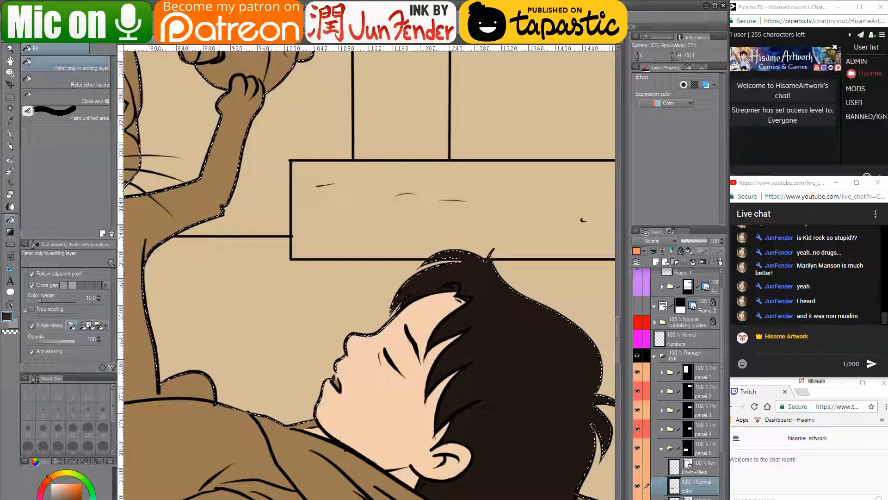
pyautogui.click(496, 447)
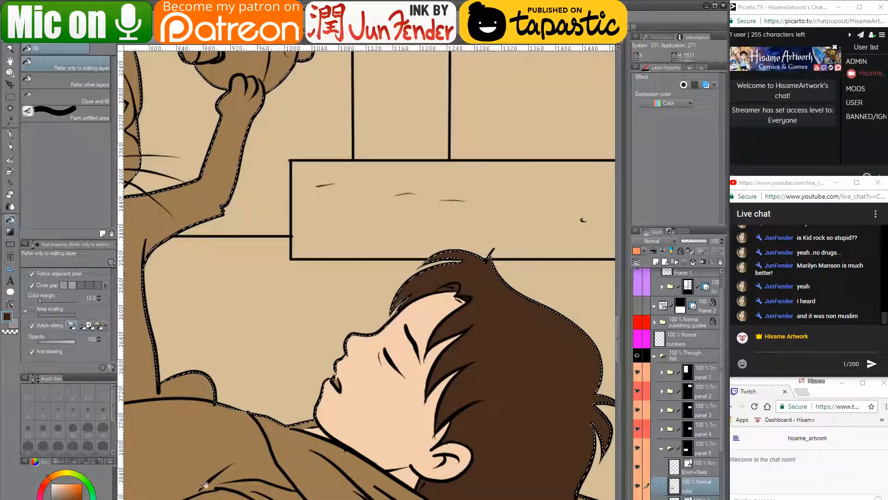
pyautogui.click(532, 387)
pyautogui.scroll(-6, 396, 360)
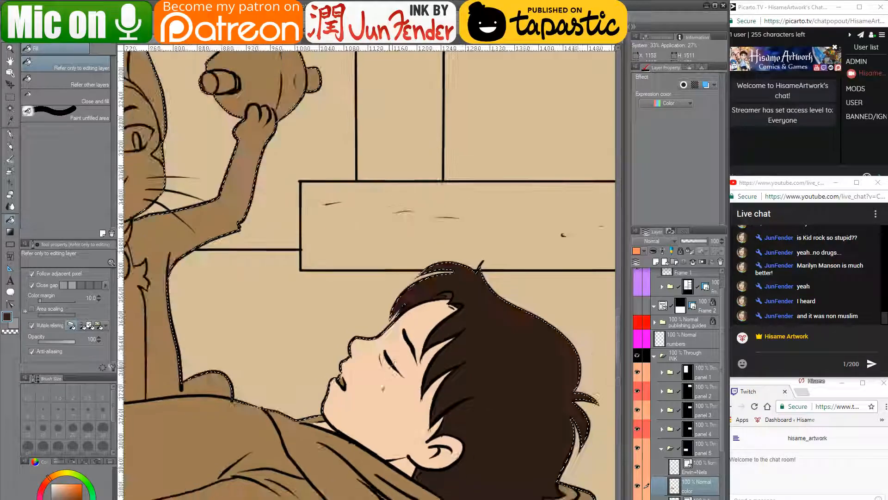
# - Sample the dark pink of the boy's open mouth in the panel above and fill his mouth in panel 5
pyautogui.scroll(2, 322, 395)
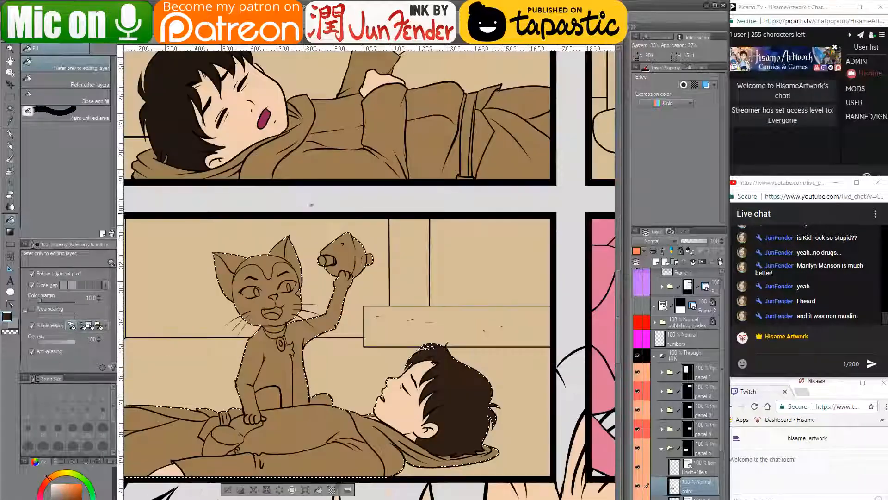
pyautogui.keyDown('alt'); pyautogui.click(265, 118); pyautogui.keyUp('alt')
pyautogui.scroll(3, 390, 404)
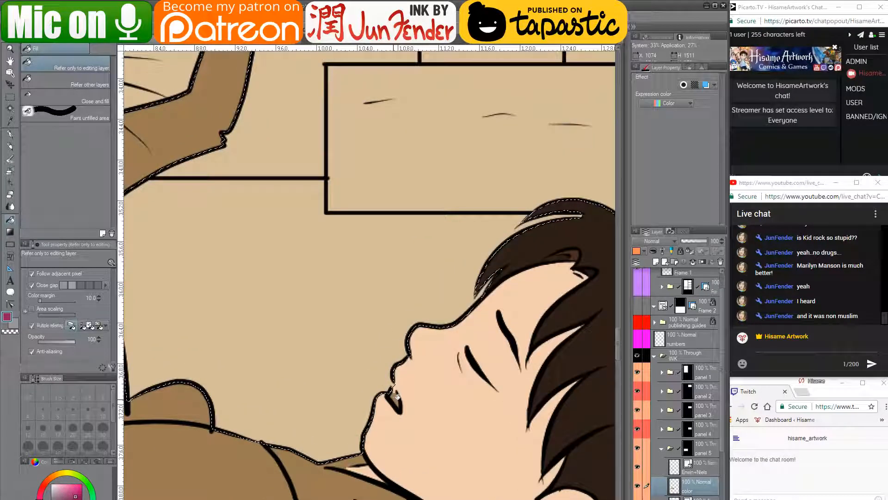
pyautogui.click(397, 396)
pyautogui.scroll(1, 399, 390)
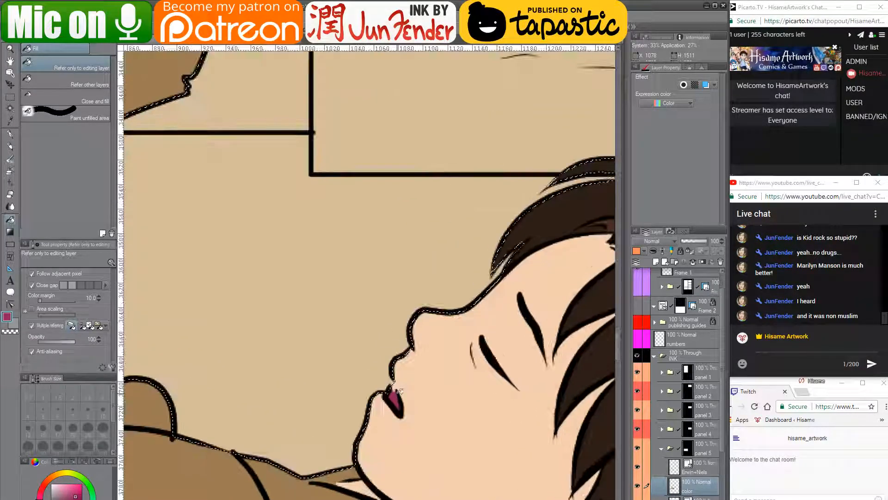
# - Paint the unfilled corner of the boy's mouth with the G-pen at size 8
pyautogui.click(11, 136)
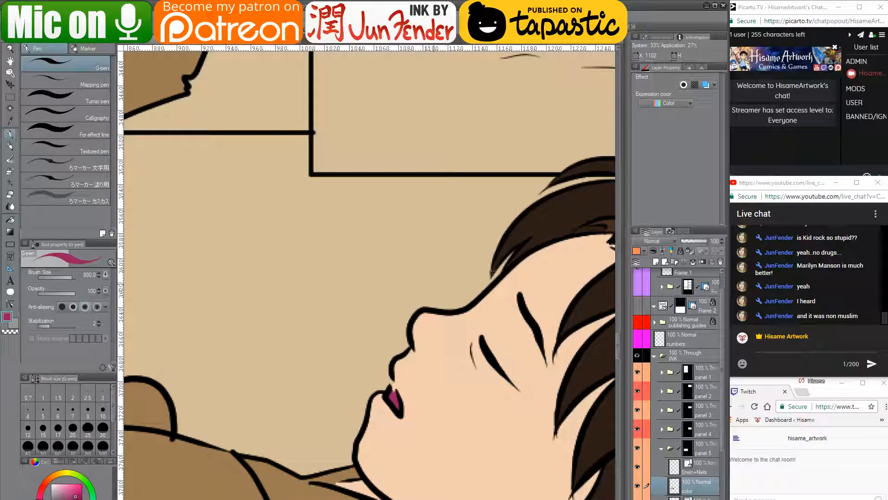
pyautogui.press('[')
pyautogui.press('[')
pyautogui.press('[')
pyautogui.press('[')
pyautogui.press('[')
pyautogui.press('[')
pyautogui.press('[')
pyautogui.click(394, 391)
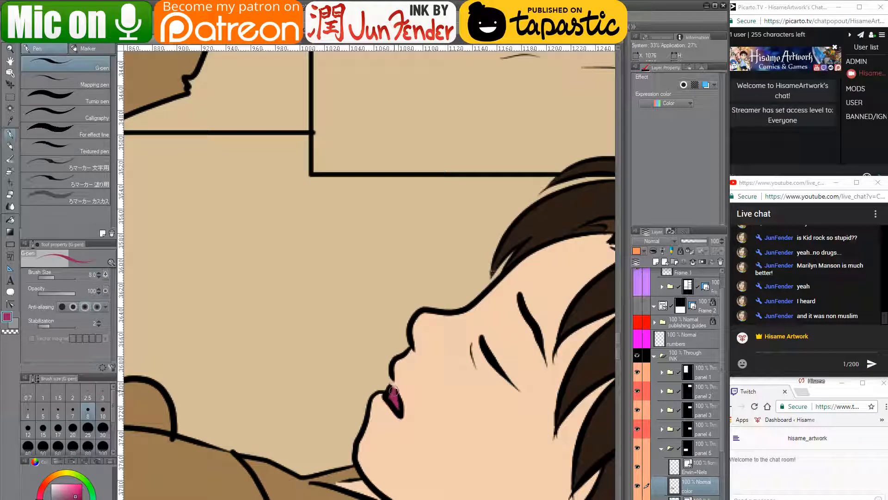
# - On panel 5's line-art layer, move the control points of the boy's upper-lip line to close up the mouth outline
pyautogui.click(706, 469)
pyautogui.click(9, 304)
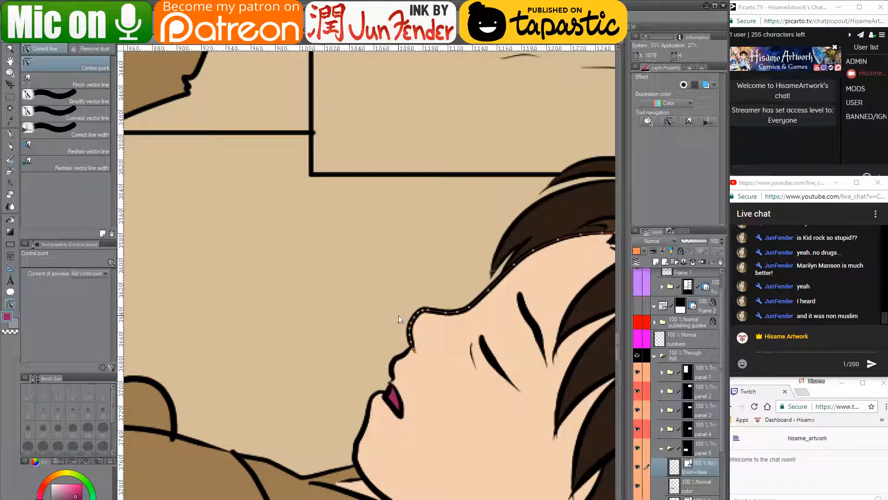
pyautogui.scroll(1, 433, 385)
pyautogui.scroll(1, 433, 385)
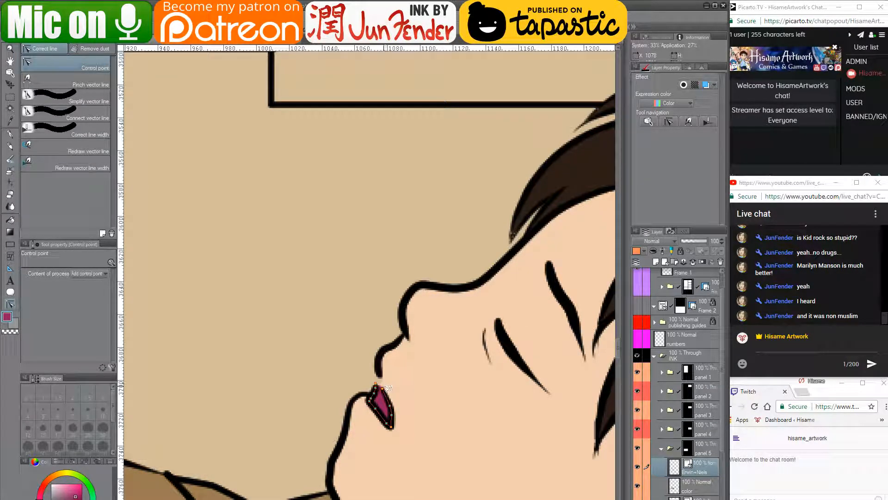
pyautogui.moveTo(379, 382); pyautogui.dragTo(379, 375)
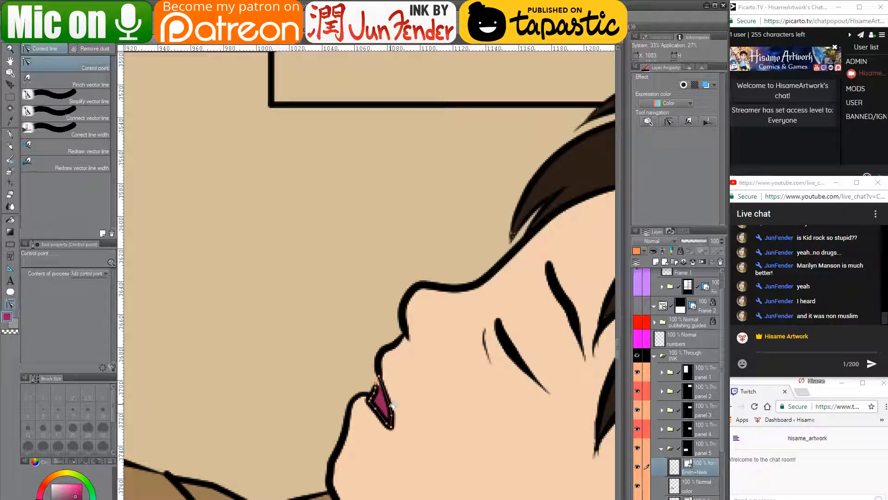
pyautogui.moveTo(390, 406); pyautogui.dragTo(388, 394)
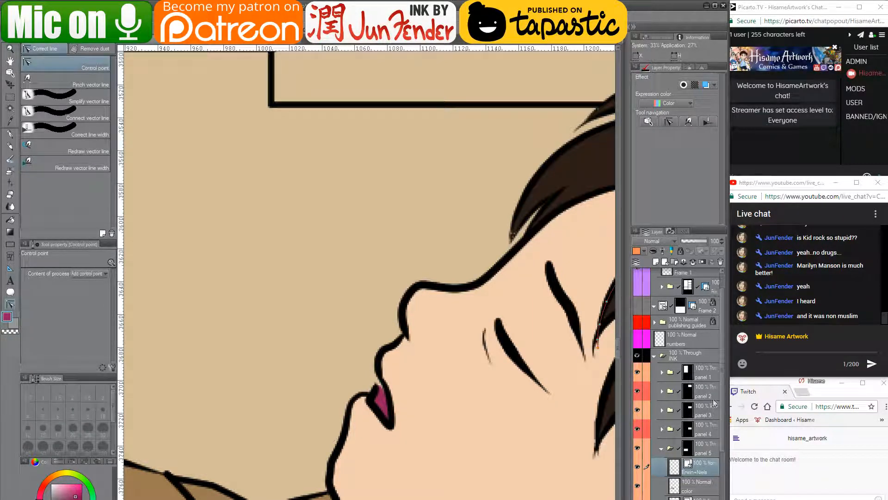
# - Return to panel 5's color layer and paint the remaining gap inside the boy's mouth with the G-pen
pyautogui.click(699, 489)
pyautogui.press('p')
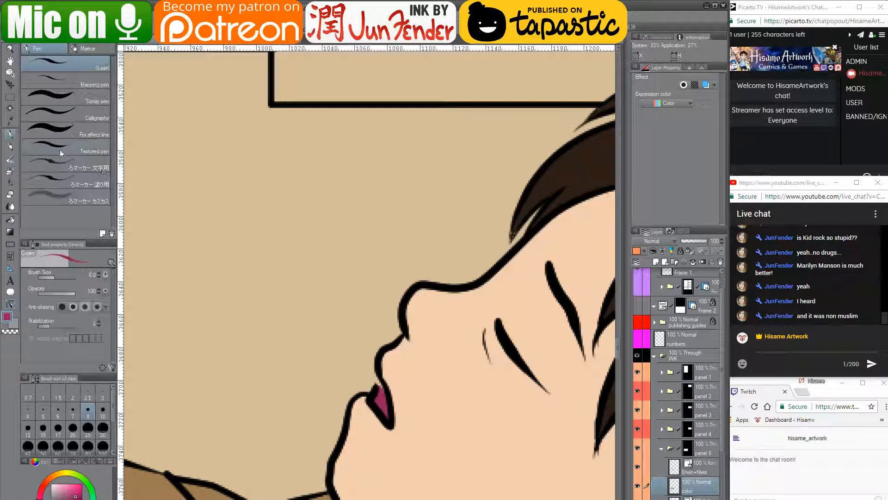
pyautogui.moveTo(383, 381); pyautogui.dragTo(384, 391)
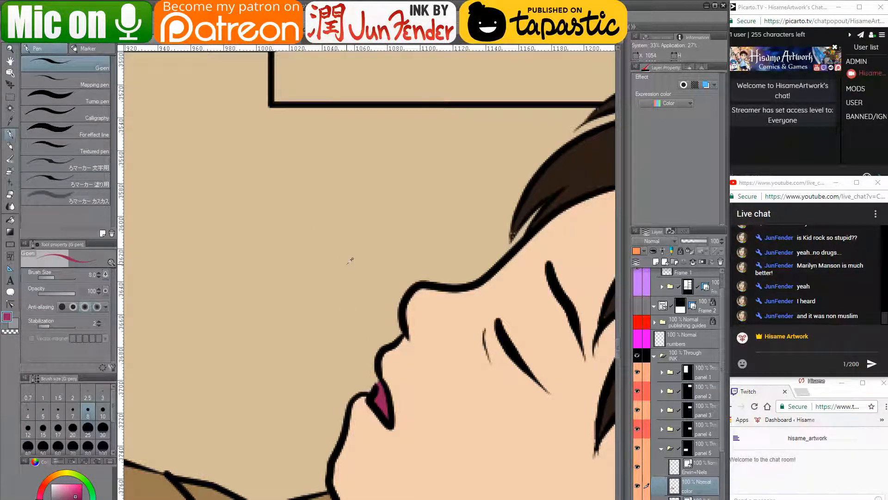
pyautogui.scroll(-6, 350, 259)
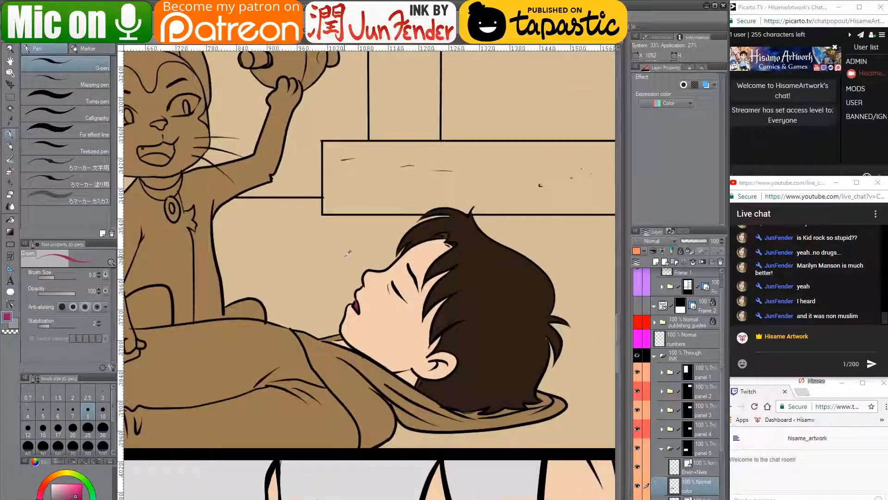
pyautogui.scroll(4, 600, 415)
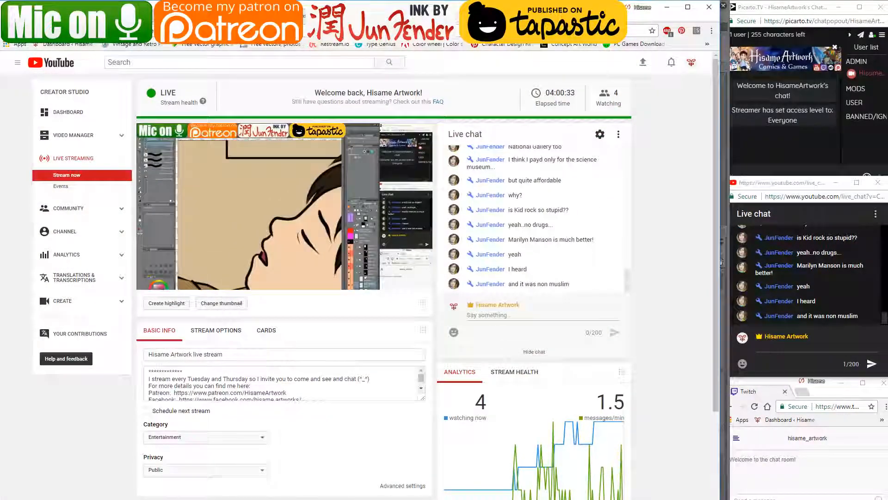
# - Switch to the browser, search the web for "mount pleasant weather" in a new tab, and check the overnight hours in the temperature chart
pyautogui.hotkey('ctrl', 't')
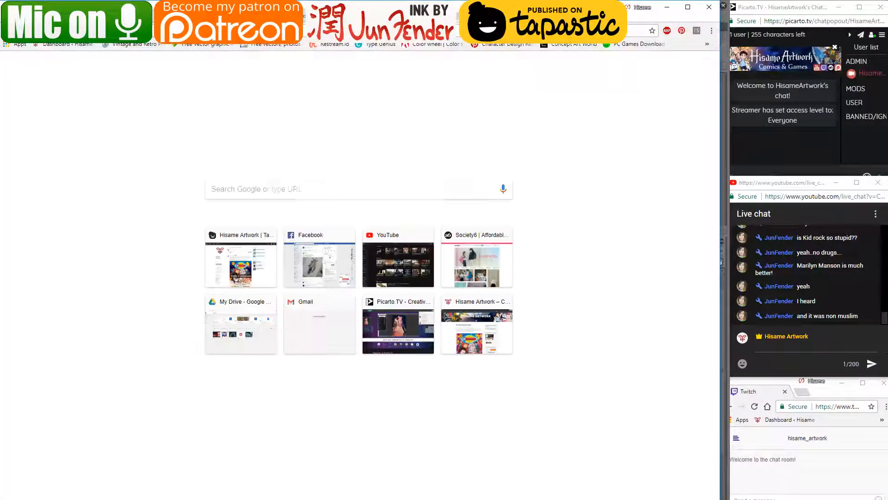
pyautogui.write('h')
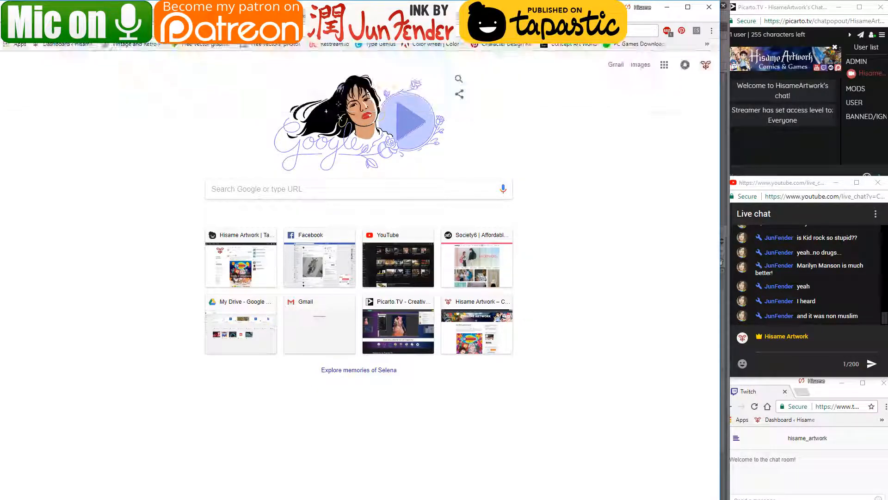
pyautogui.write('mout')
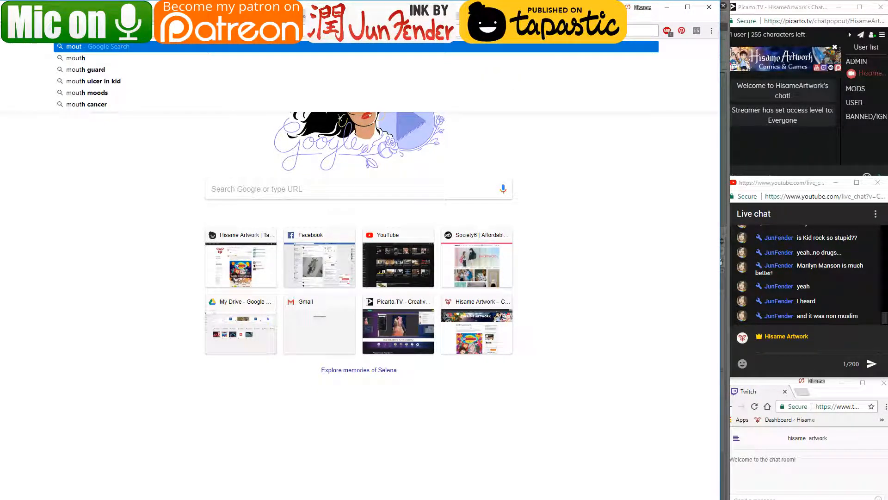
pyautogui.press('BackSpace')
pyautogui.press('BackSpace')
pyautogui.write('un')
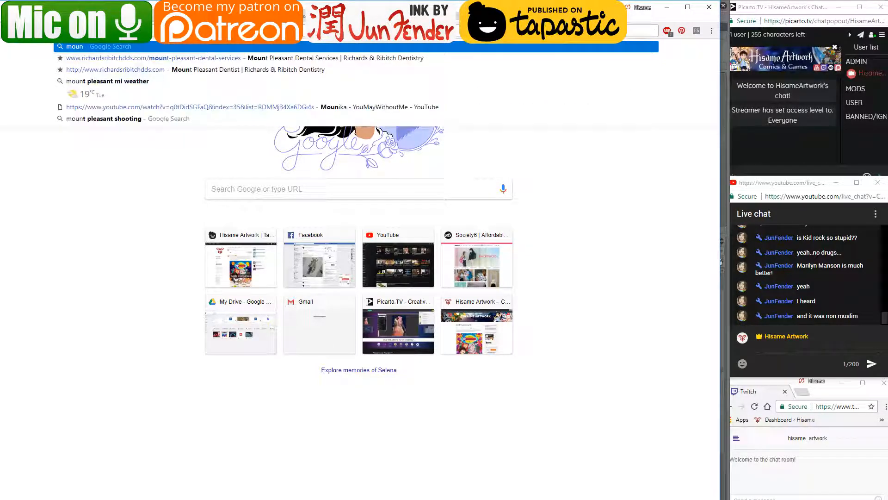
pyautogui.write('t pleasant weather')
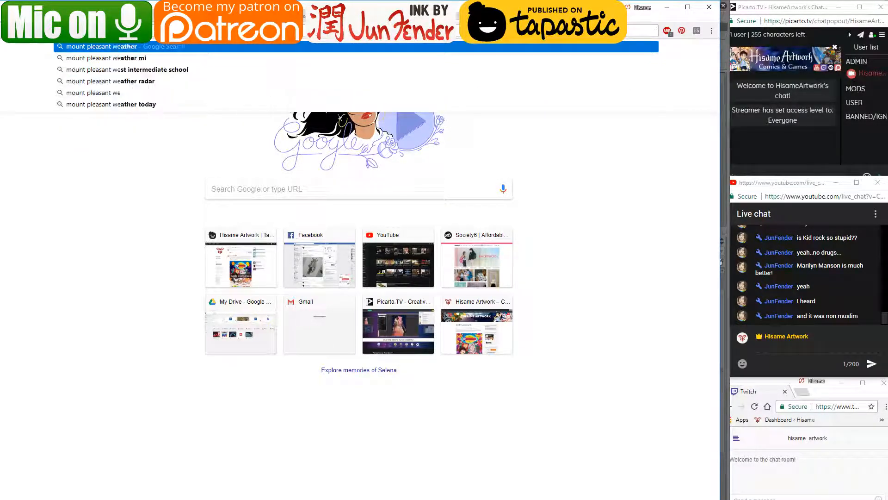
pyautogui.press('Return')
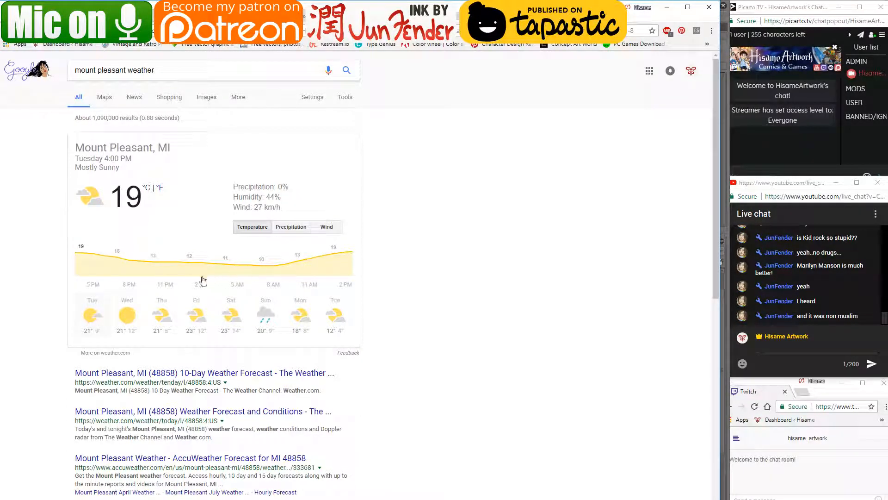
pyautogui.moveTo(200, 277)
pyautogui.mouseDown()
pyautogui.moveTo(311, 268)
pyautogui.moveTo(206, 267)
pyautogui.mouseUp()
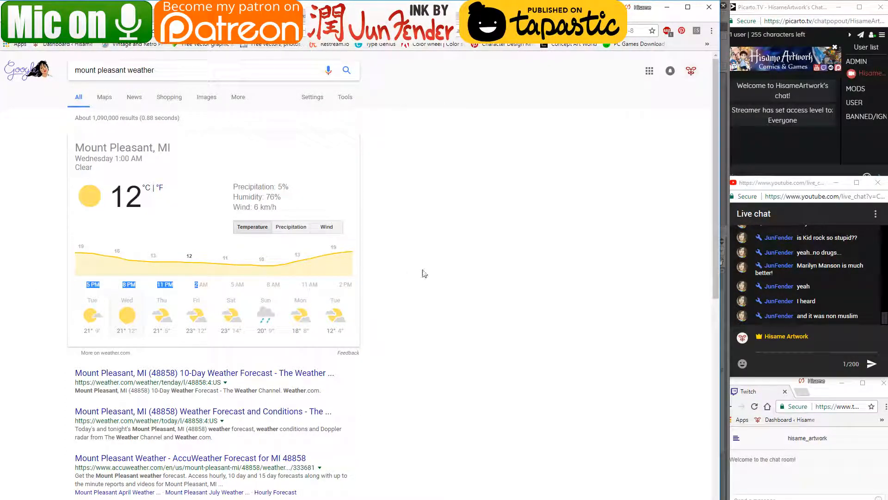
pyautogui.click(171, 167)
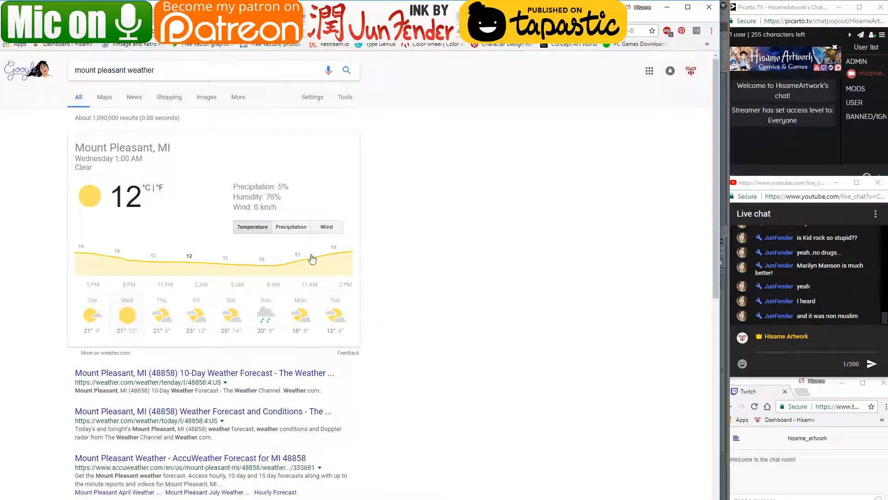
# - Change the web search to "mount pleasant temperature night"
pyautogui.click(173, 70)
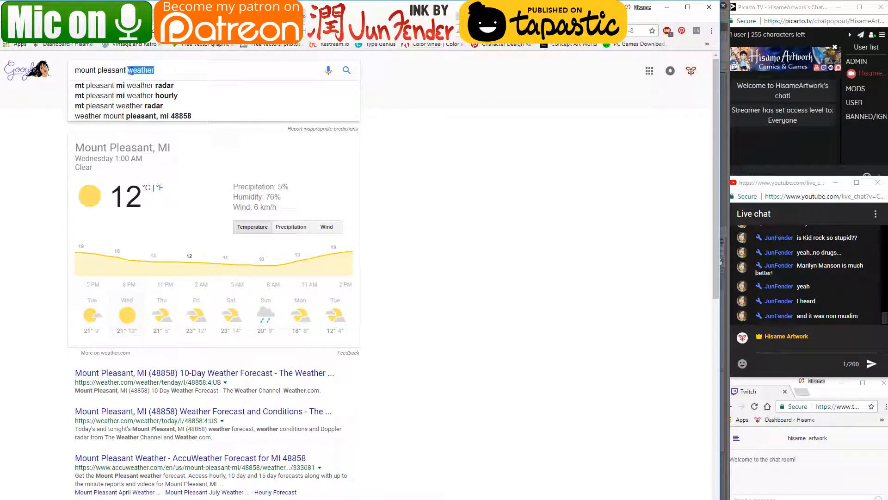
pyautogui.press('BackSpace')
pyautogui.press('BackSpace')
pyautogui.write('temp')
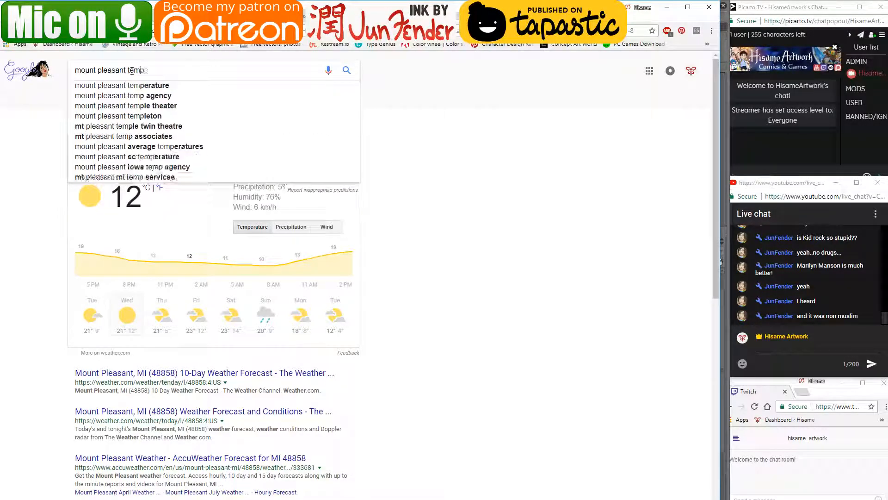
pyautogui.write('erature night')
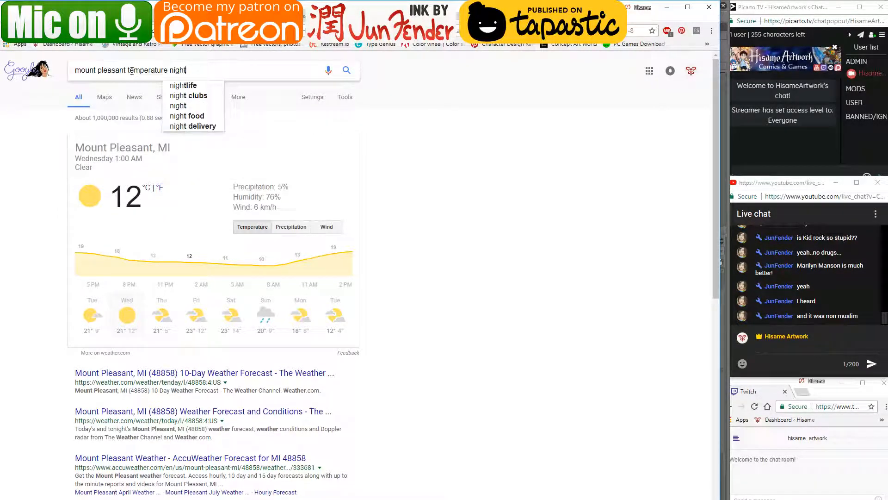
pyautogui.press('Return')
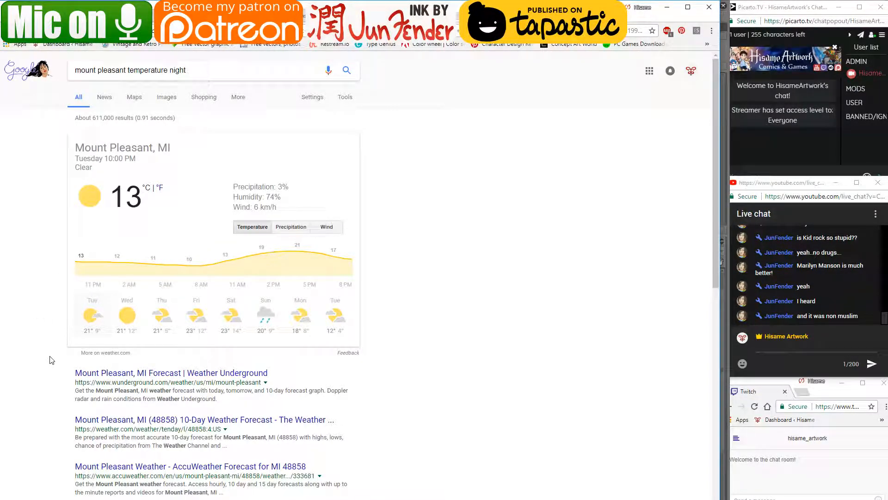
# - Open the Weather Underground forecast for Mount Pleasant, MI, show tonight's hourly forecast, and copy the 10:00 pm feels-like temperature
pyautogui.click(120, 373)
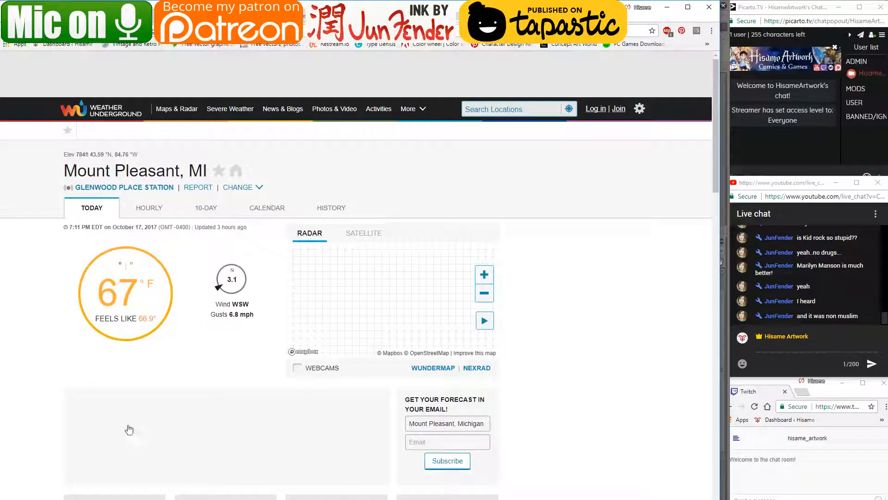
pyautogui.scroll(-4, 129, 429)
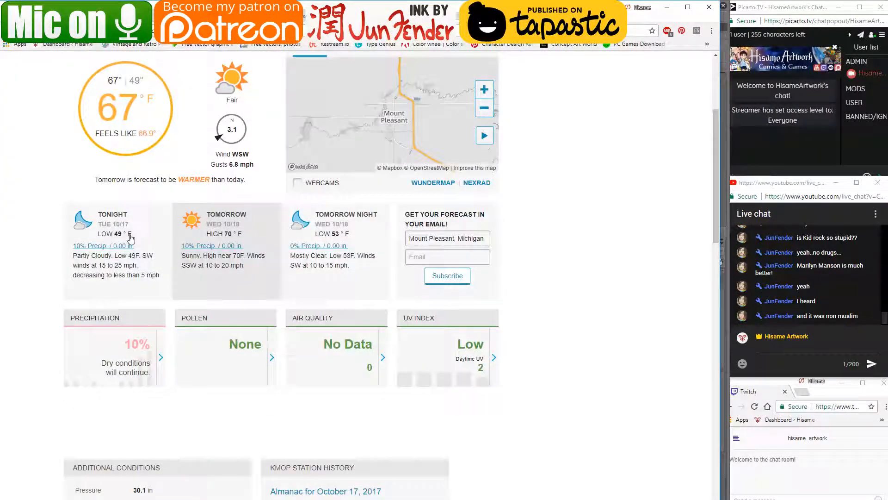
pyautogui.click(123, 239)
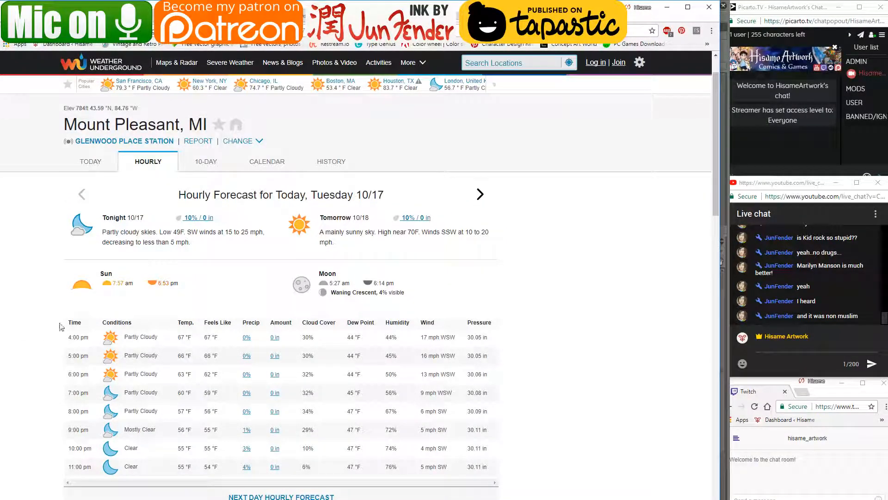
pyautogui.scroll(-2, 116, 347)
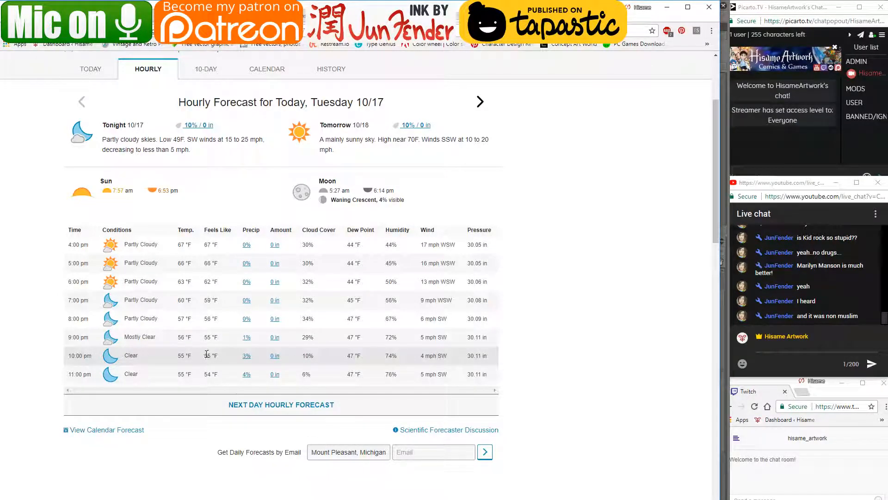
pyautogui.moveTo(217, 354); pyautogui.dragTo(219, 356)
pyautogui.hotkey('ctrl', 'c')
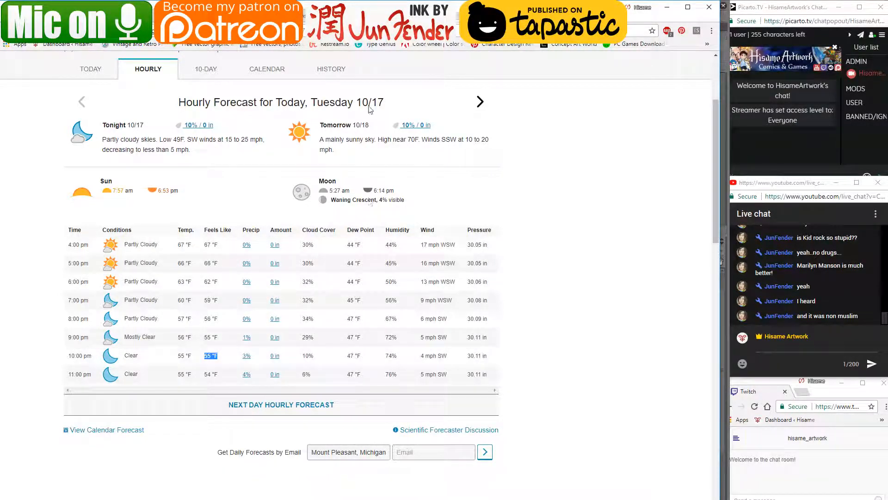
# - Look up the Celsius equivalent of the copied 55 °F in a new browser tab, then switch back to Clip Studio Paint
pyautogui.hotkey('ctrl', 't')
pyautogui.hotkey('ctrl', 'v')
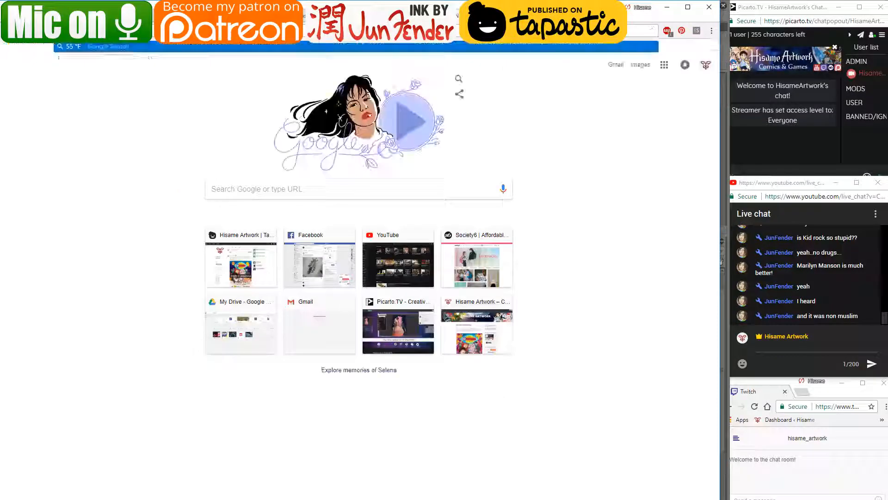
pyautogui.press('Down')
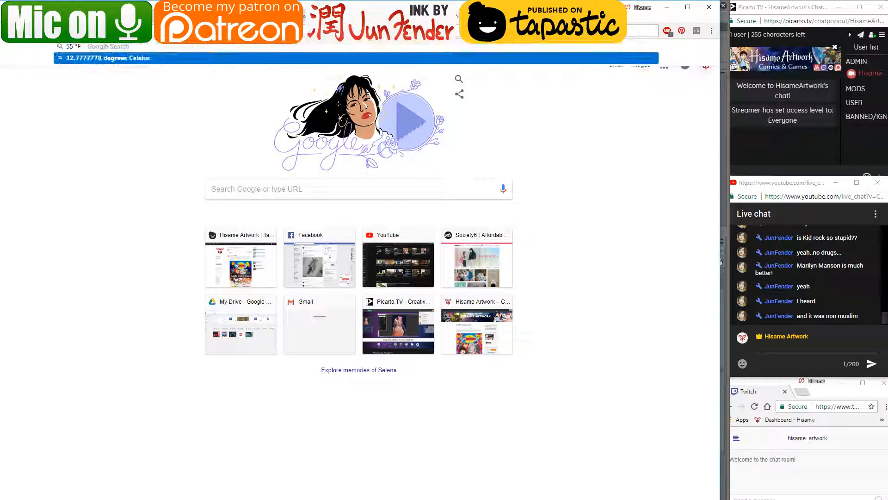
pyautogui.press('Return')
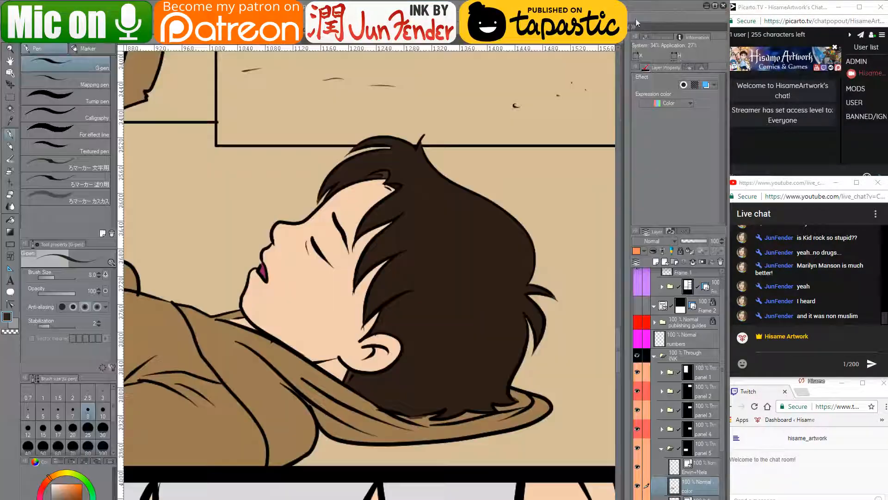
pyautogui.click(667, 7)
# - On panel 5's Erwin+Niels ink layer, try trimming the line end below the cat's chest fur with the Vector eraser
pyautogui.moveTo(349, 189); pyautogui.dragTo(399, 238)
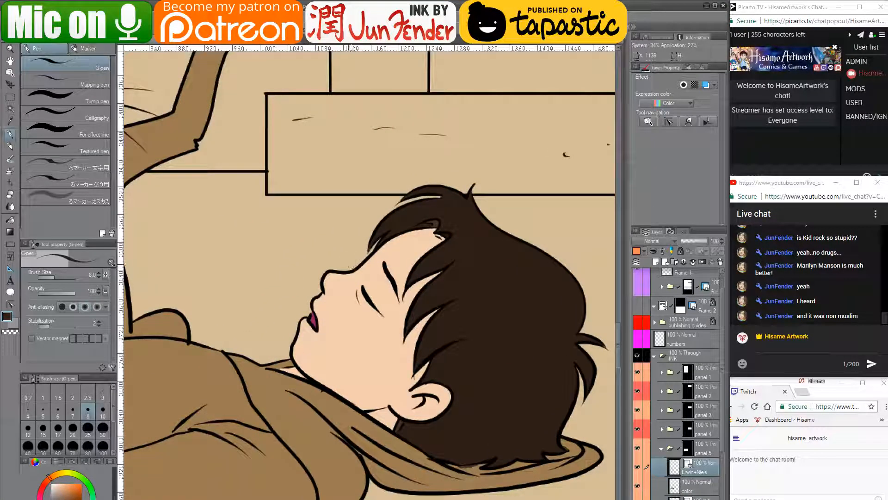
pyautogui.scroll(2, 321, 261)
pyautogui.scroll(1, 322, 261)
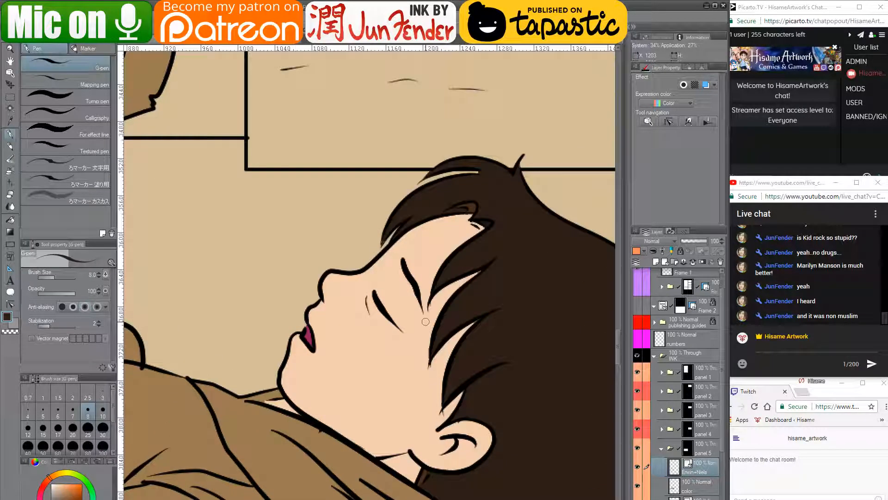
pyautogui.click(10, 194)
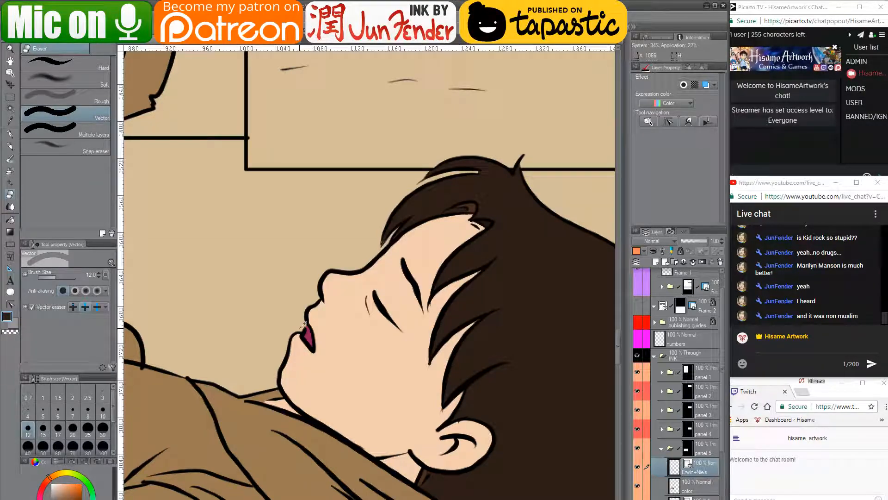
pyautogui.scroll(-1, 303, 325)
pyautogui.moveTo(228, 359); pyautogui.dragTo(460, 380)
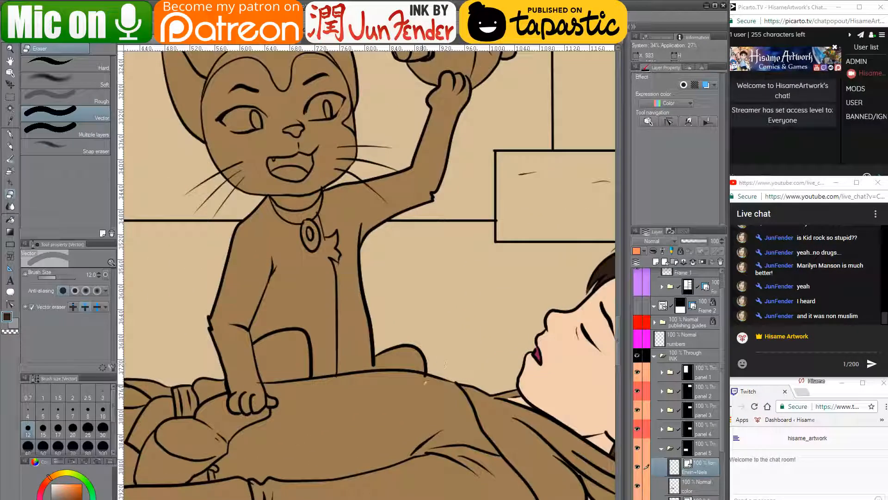
pyautogui.scroll(3, 424, 375)
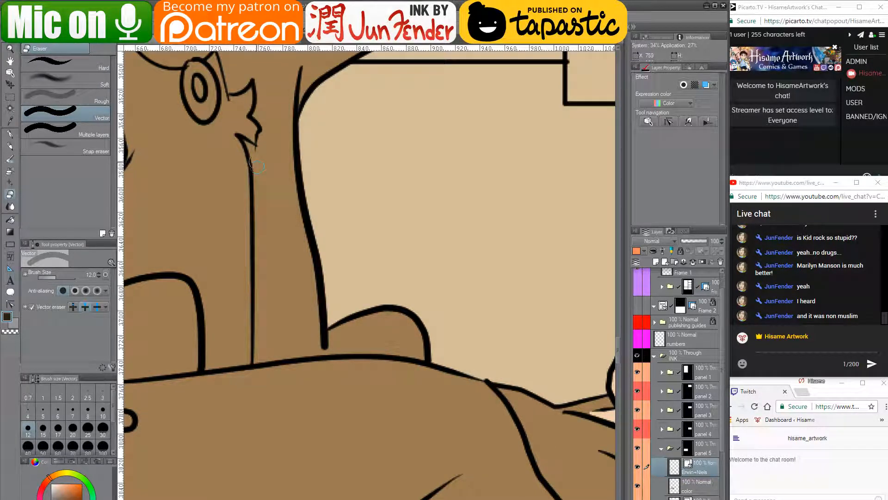
pyautogui.moveTo(257, 166); pyautogui.dragTo(255, 146)
pyautogui.hotkey('ctrl', 'z')
pyautogui.scroll(-1, 410, 258)
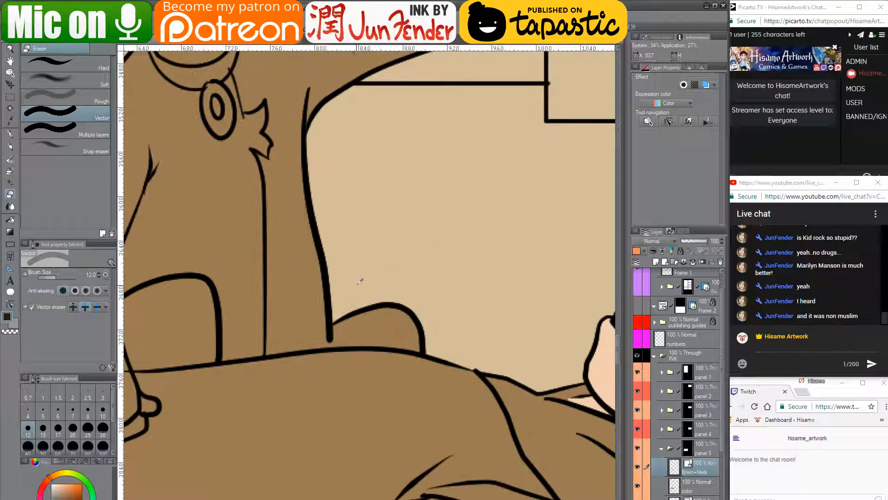
pyautogui.scroll(1, 352, 269)
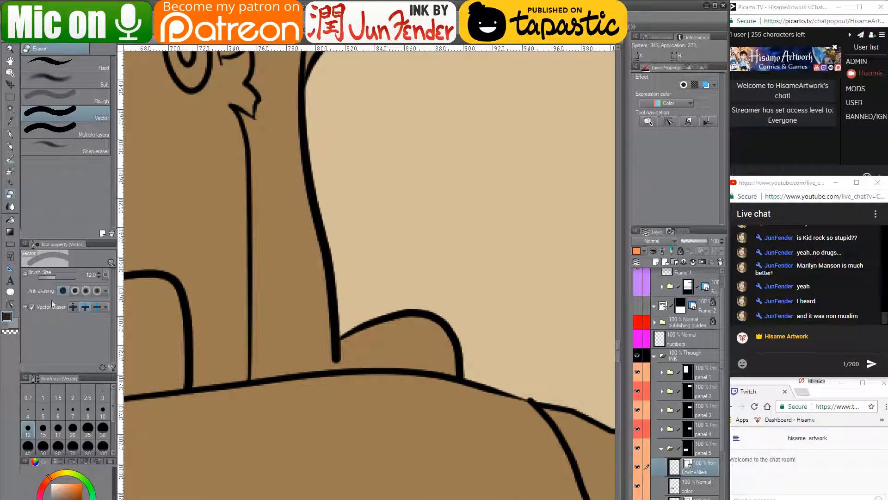
# - Refine the cat's ink lines with the Control point correction tool, tapering the lower end of its side outline above the boy's body
pyautogui.click(11, 305)
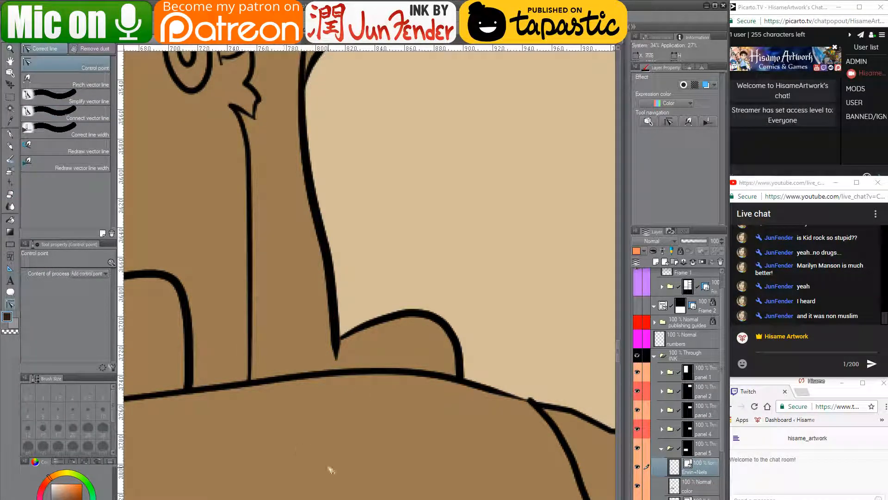
pyautogui.scroll(-3, 329, 468)
pyautogui.scroll(-2, 364, 453)
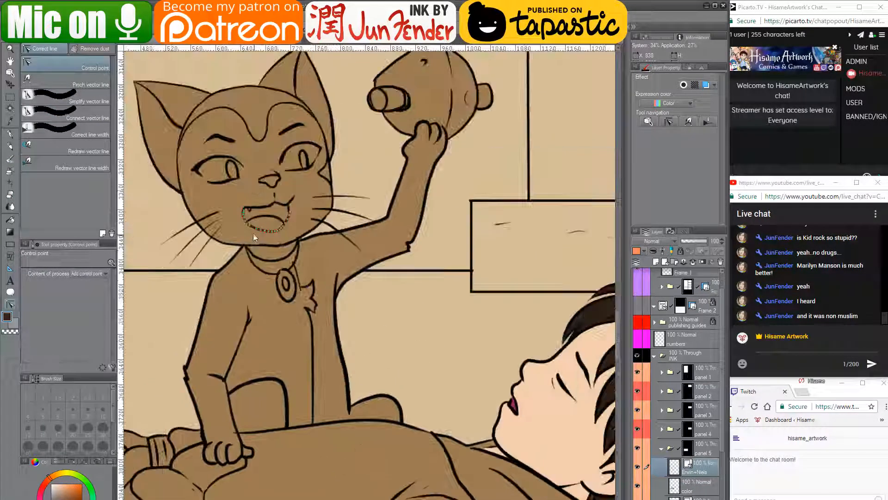
pyautogui.scroll(6, 284, 274)
pyautogui.moveTo(297, 272); pyautogui.dragTo(292, 300)
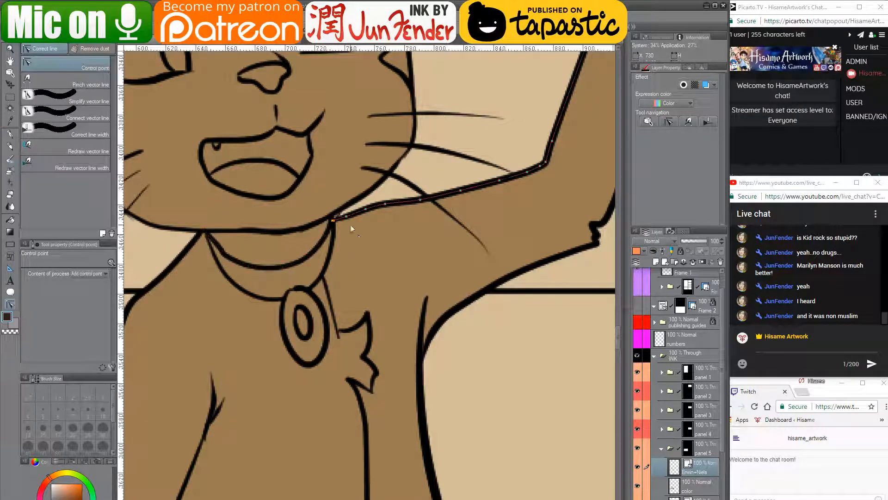
pyautogui.scroll(-5, 382, 349)
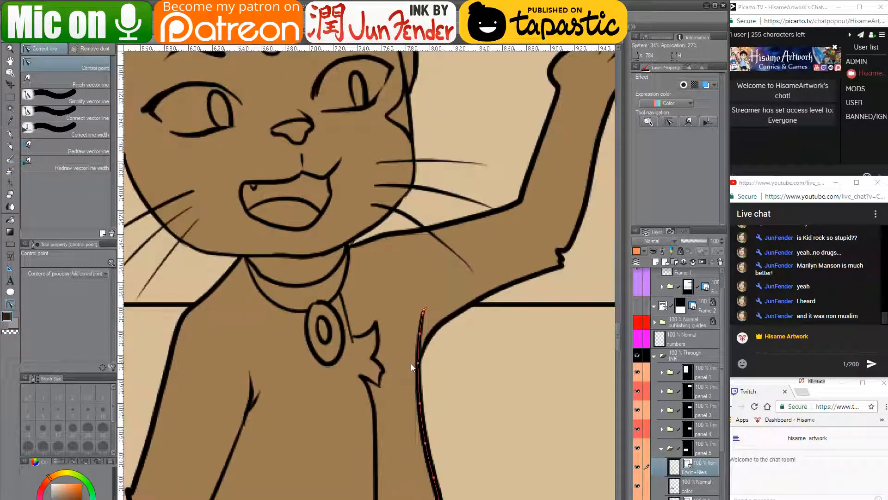
pyautogui.scroll(-2, 319, 377)
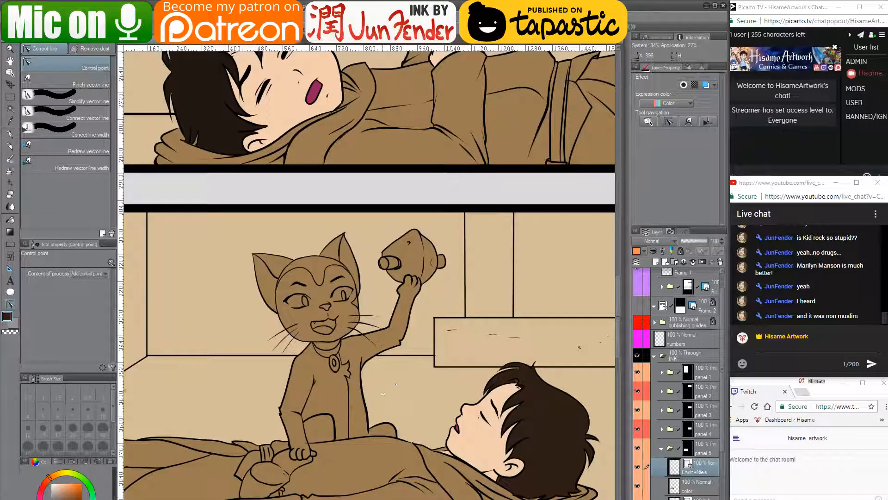
pyautogui.moveTo(413, 428); pyautogui.dragTo(454, 379)
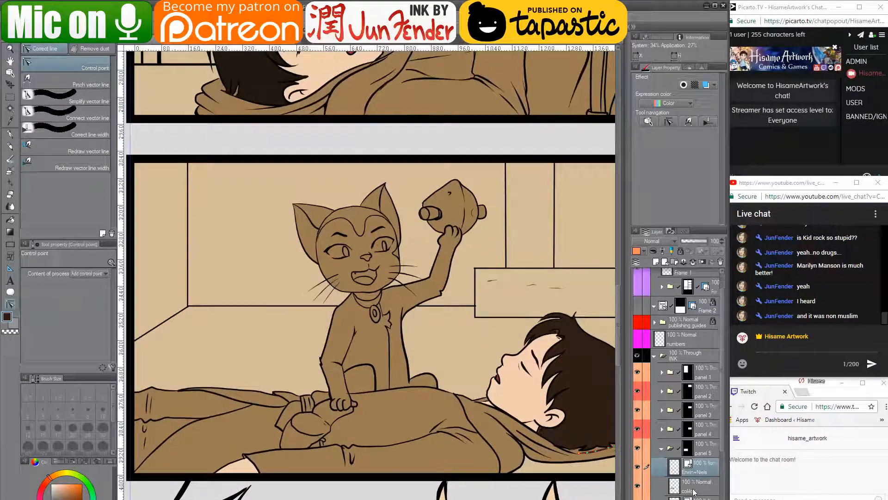
# - Make panel 5's color layer active and load its painted area as a selection
pyautogui.click(679, 488)
pyautogui.keyDown('ctrl'); pyautogui.click(675, 486); pyautogui.keyUp('ctrl')
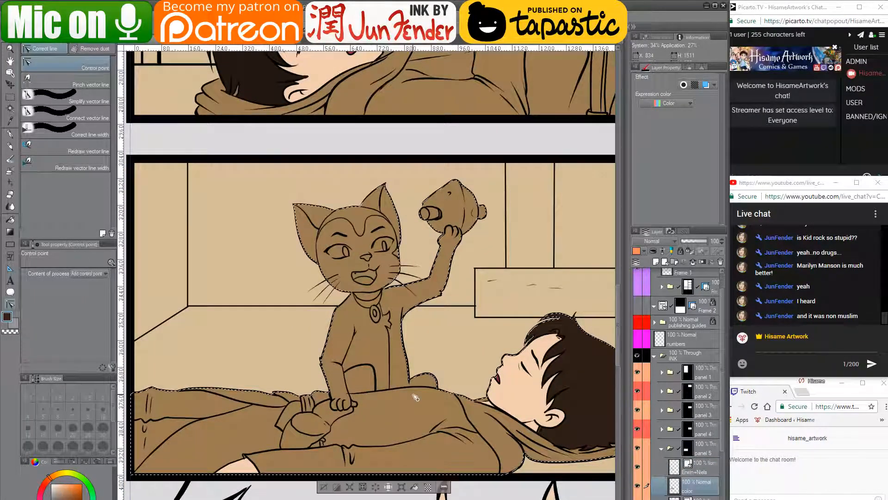
pyautogui.scroll(3, 326, 393)
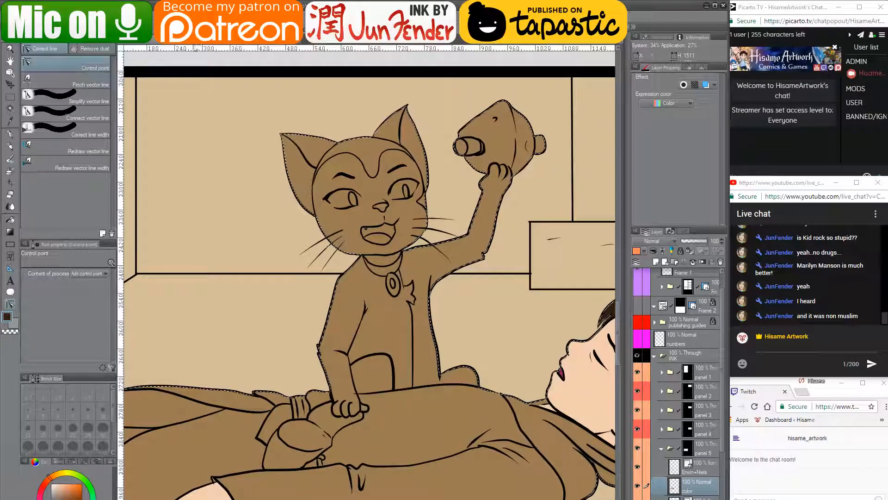
# - Sample the dark fur colour from the reference page's black-and-white cat and fill panel 5's cat's raised arm, side, forehead patch and one ear
pyautogui.click(267, 45)
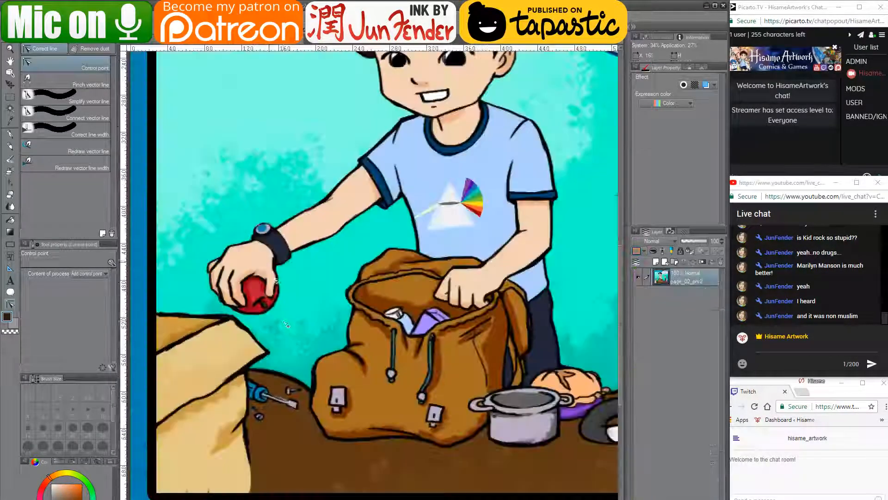
pyautogui.click(218, 44)
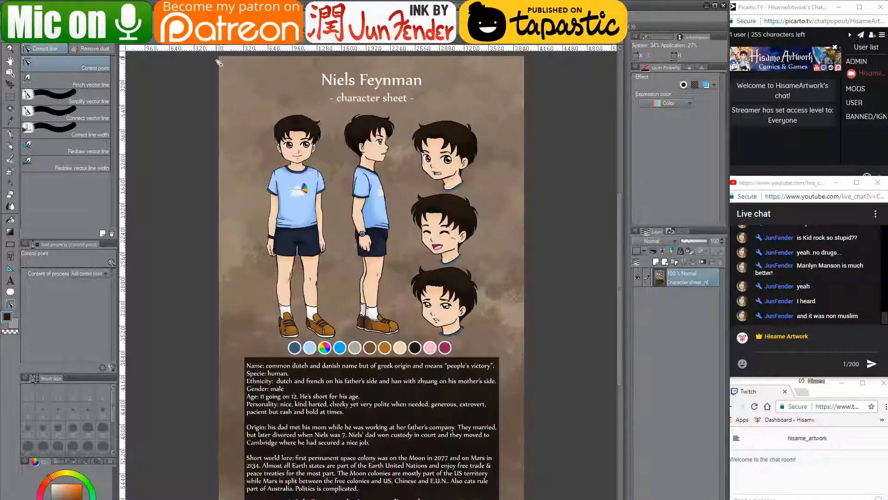
pyautogui.click(348, 45)
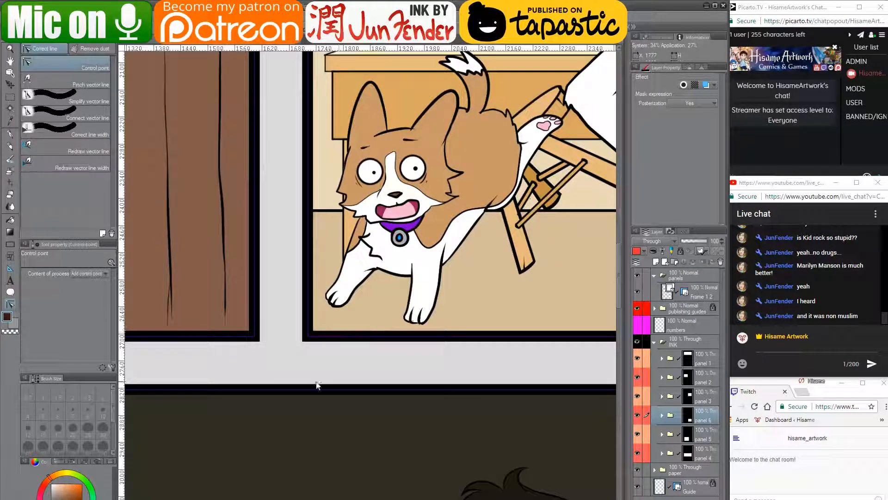
pyautogui.scroll(-4, 315, 384)
pyautogui.scroll(-1, 315, 383)
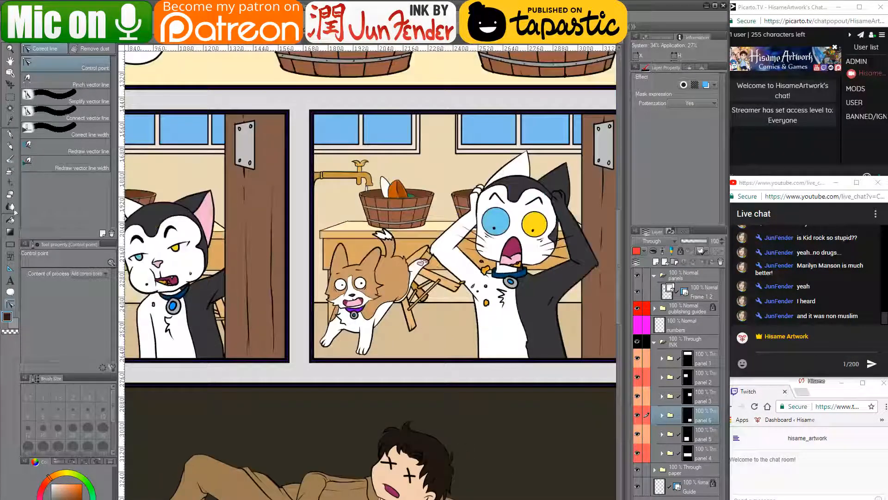
pyautogui.press('g')
pyautogui.keyDown('alt'); pyautogui.click(539, 293); pyautogui.keyUp('alt')
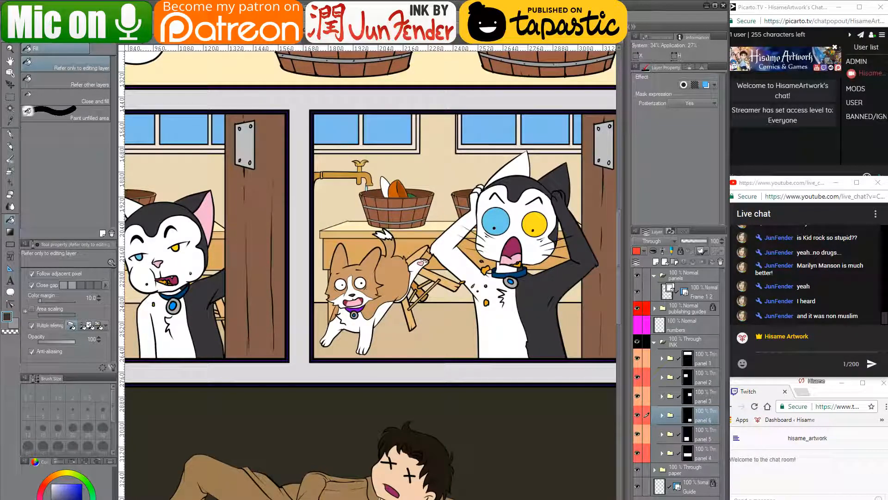
pyautogui.click(410, 45)
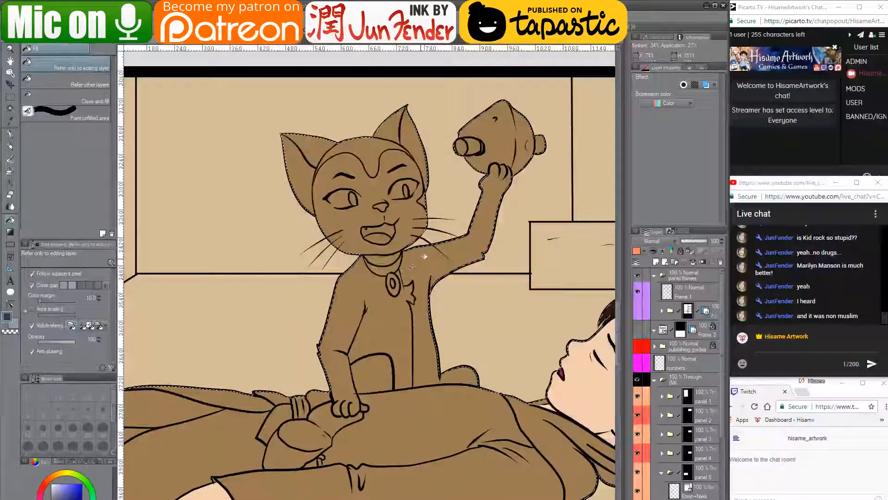
pyautogui.click(424, 256)
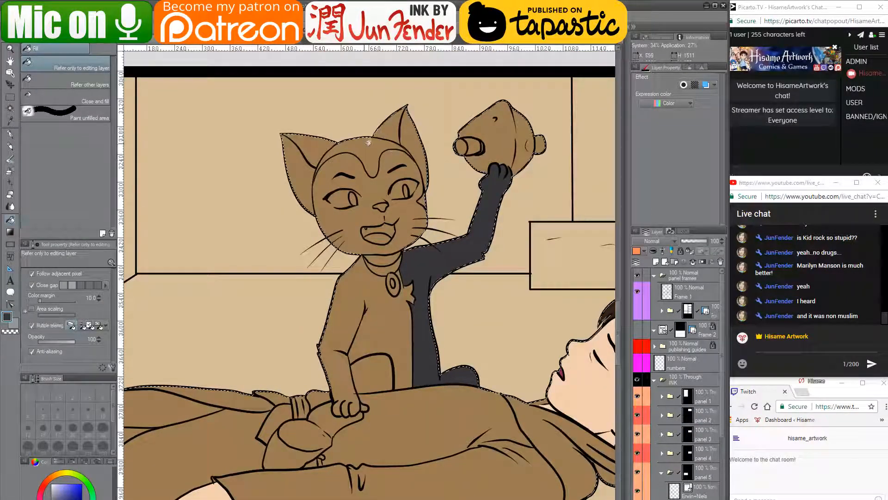
pyautogui.click(389, 127)
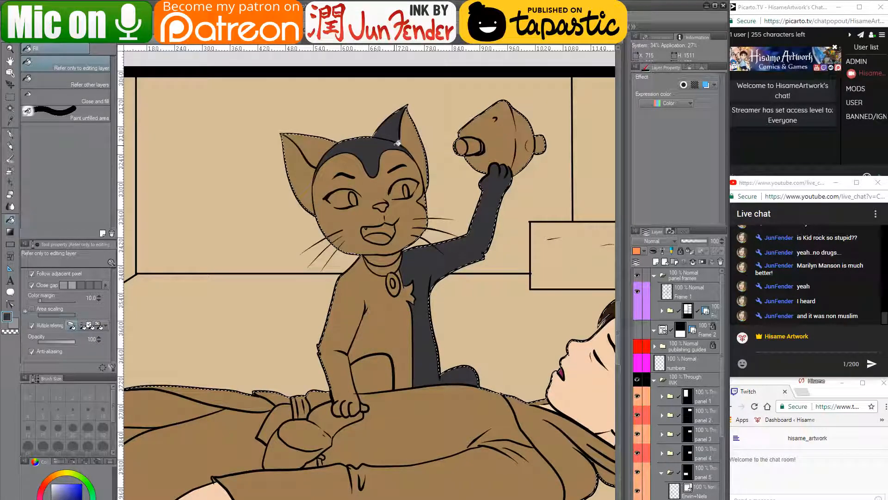
# - Pick white from the reference page and fill the cat's face and the back of its light ear
pyautogui.click(273, 44)
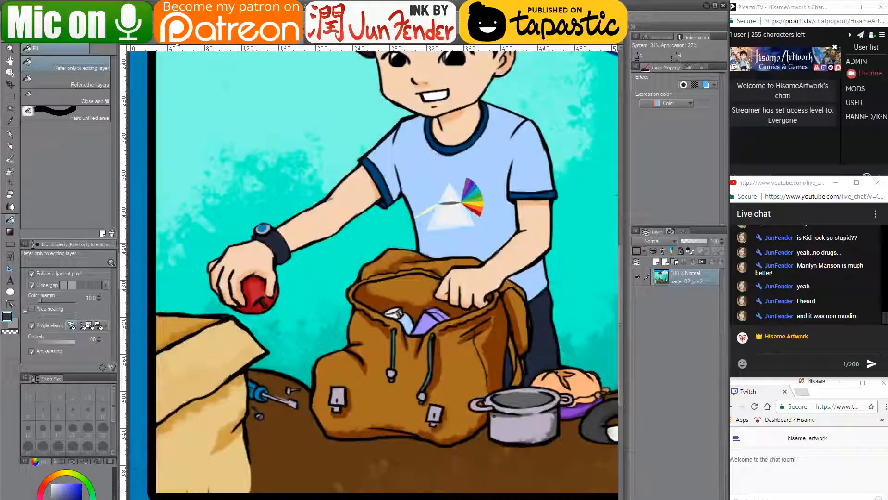
pyautogui.click(343, 45)
pyautogui.press('x')
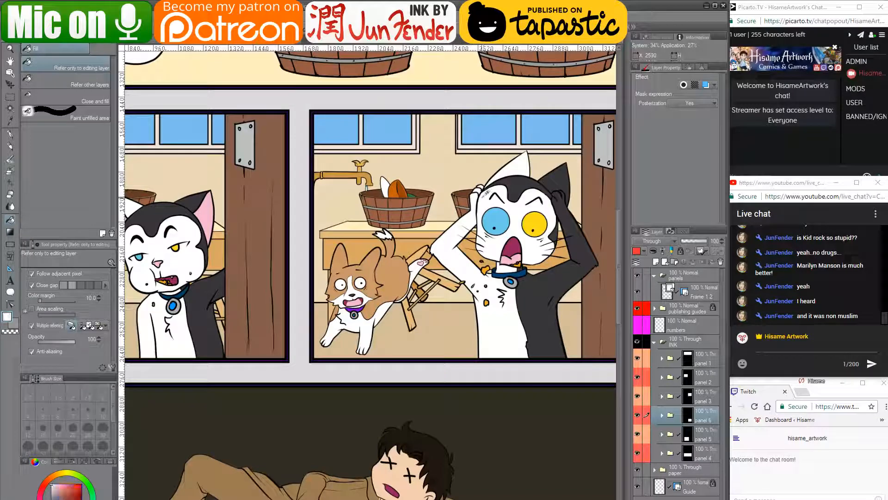
pyautogui.click(139, 44)
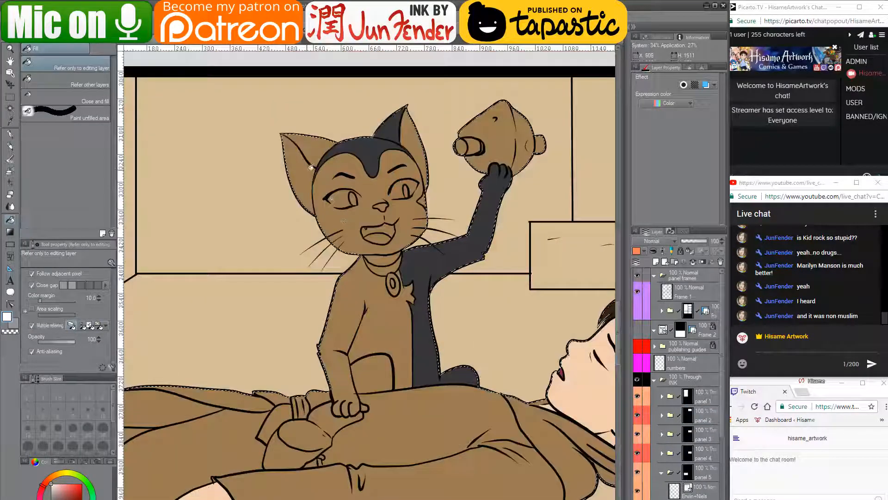
pyautogui.click(308, 164)
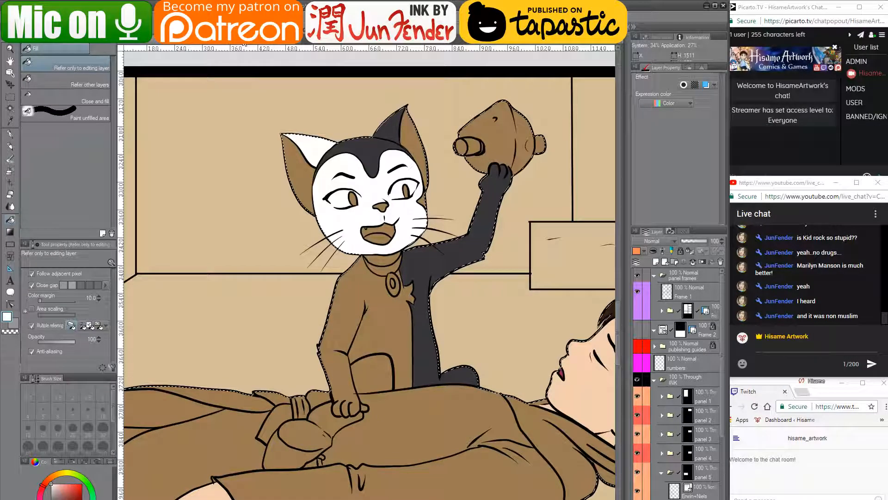
# - Sample the pink inner-ear colour from the reference page's cat and fill the insides of both cat ears in panel 5
pyautogui.click(189, 44)
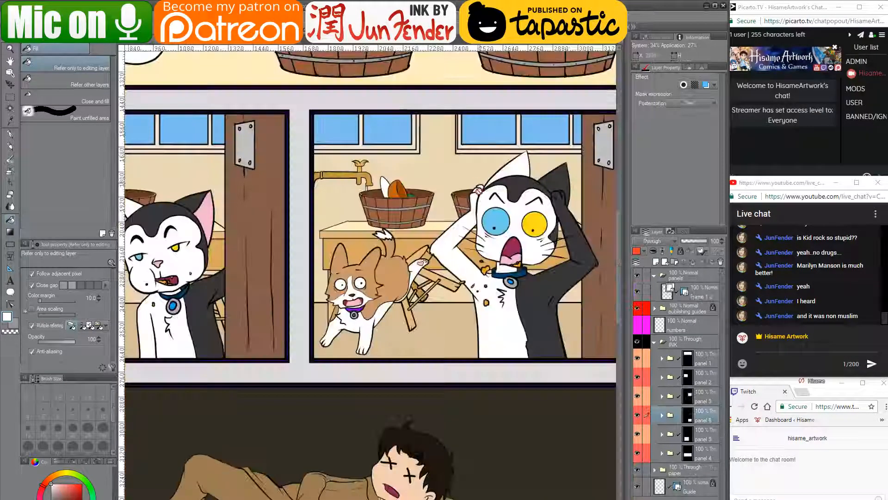
pyautogui.click(150, 44)
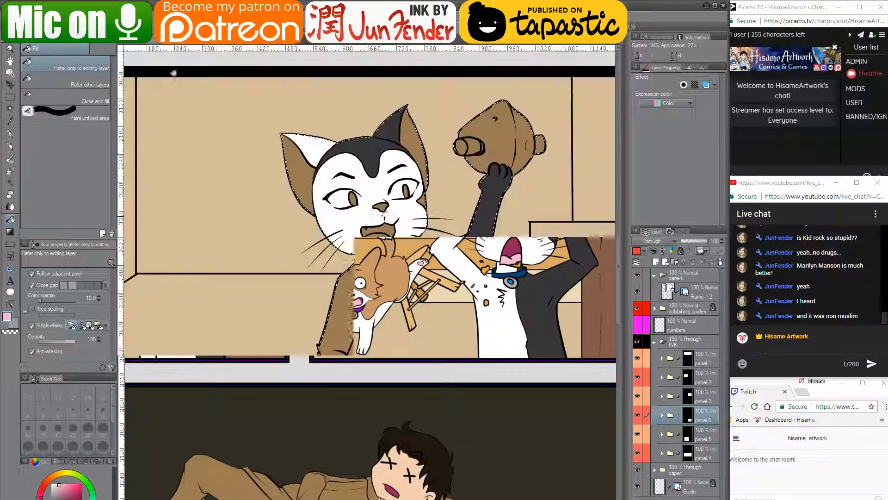
pyautogui.click(413, 139)
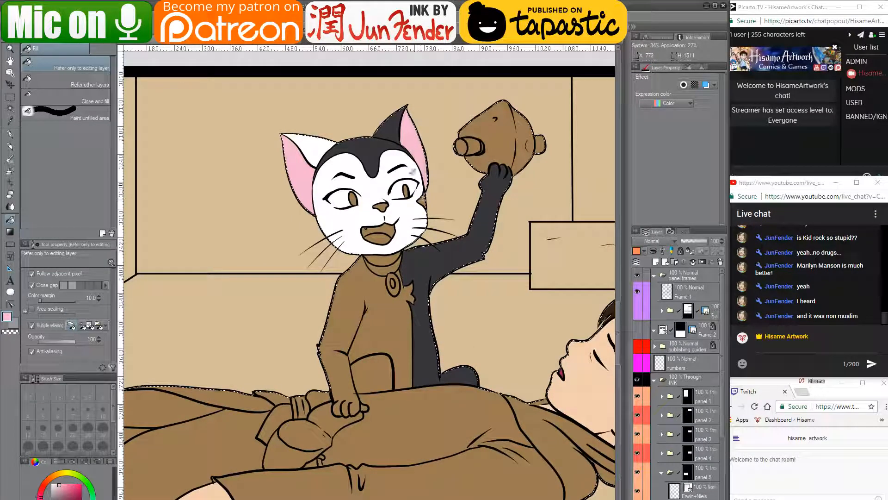
# - Sample white from the cat's face and fill its chest and the arm resting on the boy
pyautogui.keyDown('alt'); pyautogui.click(384, 143); pyautogui.keyUp('alt')
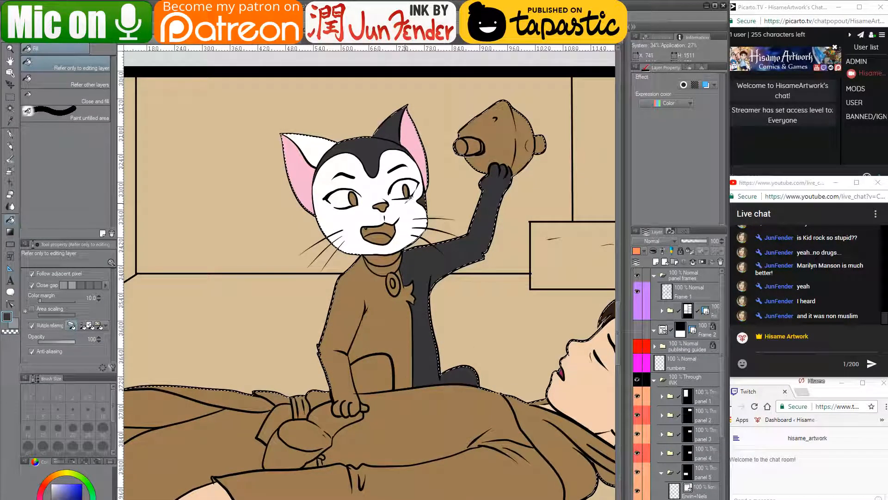
pyautogui.keyDown('alt'); pyautogui.click(409, 197); pyautogui.keyUp('alt')
pyautogui.click(377, 299)
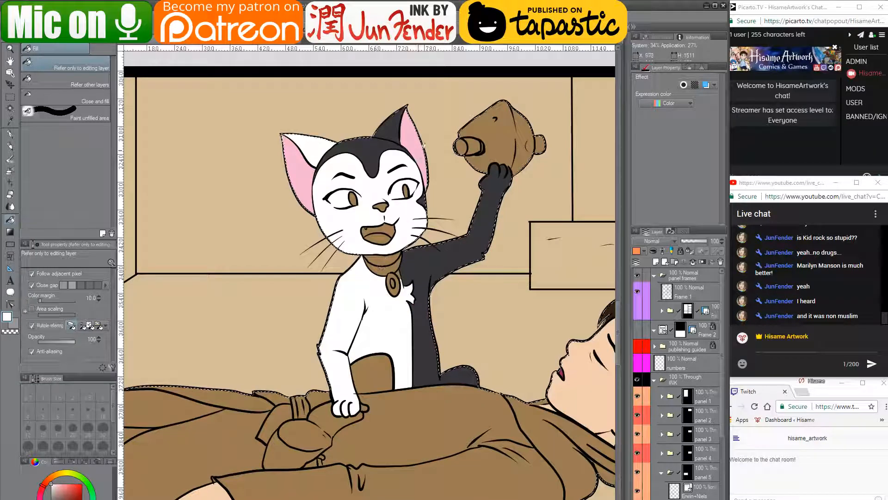
# - Sample the cat's inner-ear pink and fill its nose and tongue
pyautogui.keyDown('alt'); pyautogui.click(416, 152); pyautogui.keyUp('alt')
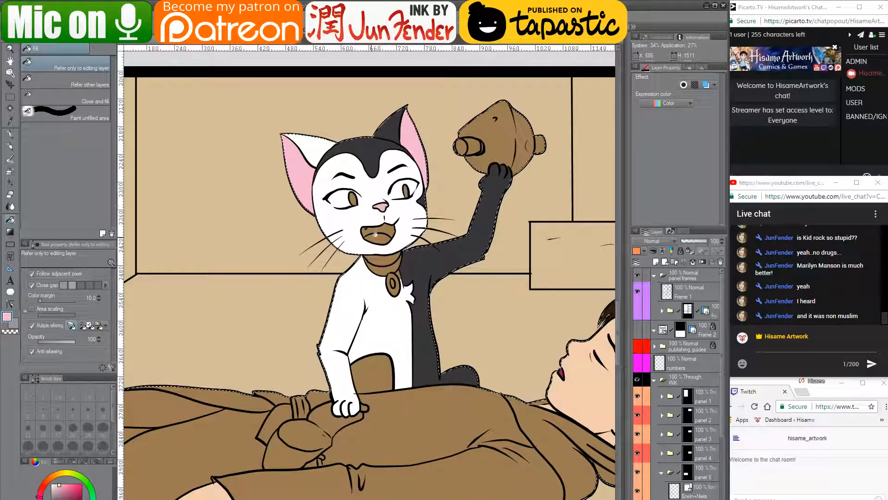
pyautogui.click(375, 235)
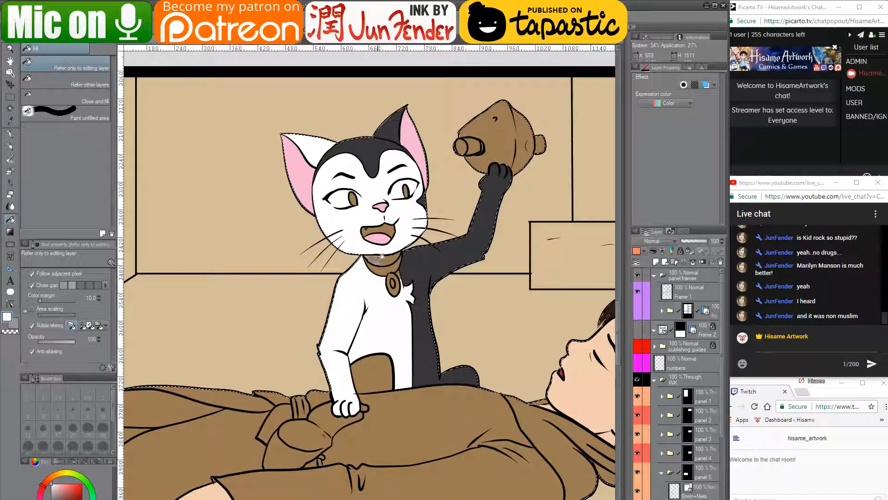
# - Fill the cat's neck, the rest of its resting paw and the brown area between its arm and body with white
pyautogui.scroll(3, 380, 258)
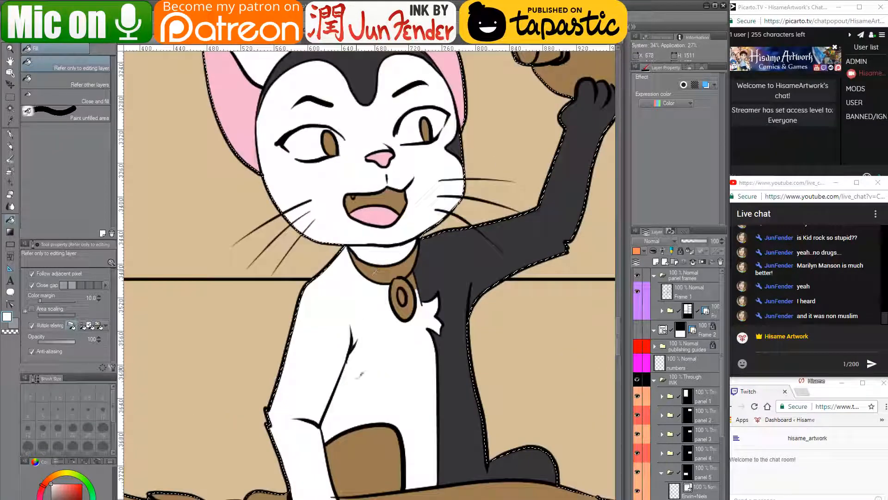
pyautogui.scroll(-3, 365, 379)
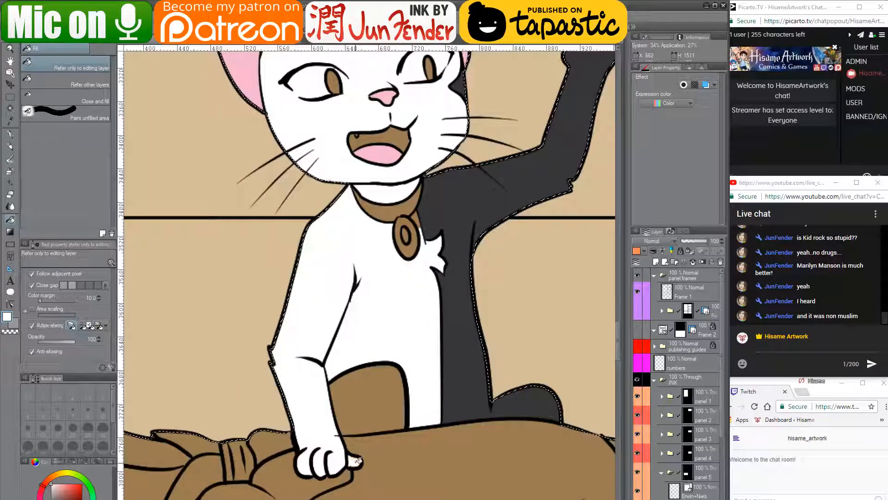
pyautogui.scroll(-4, 356, 460)
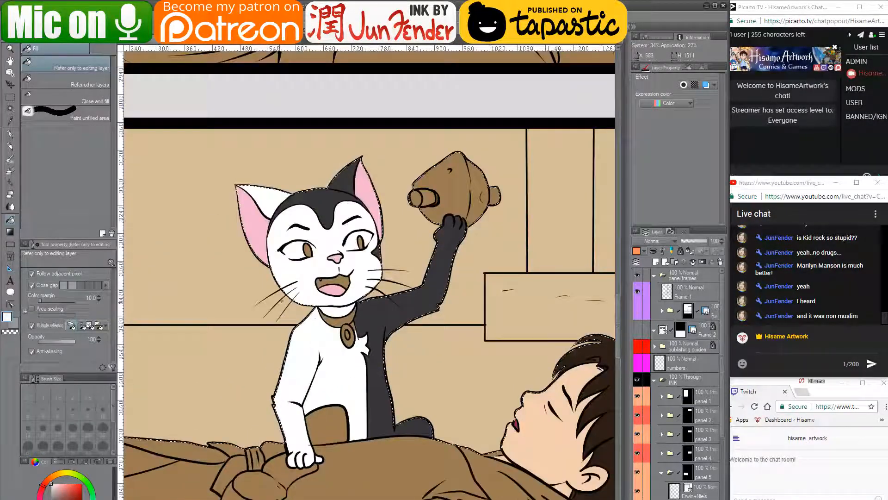
pyautogui.scroll(3, 244, 406)
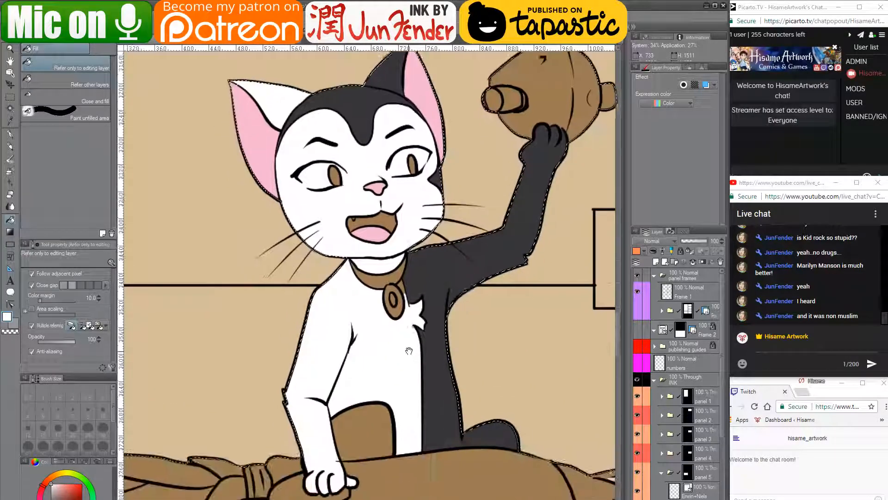
pyautogui.click(379, 424)
pyautogui.scroll(1, 354, 445)
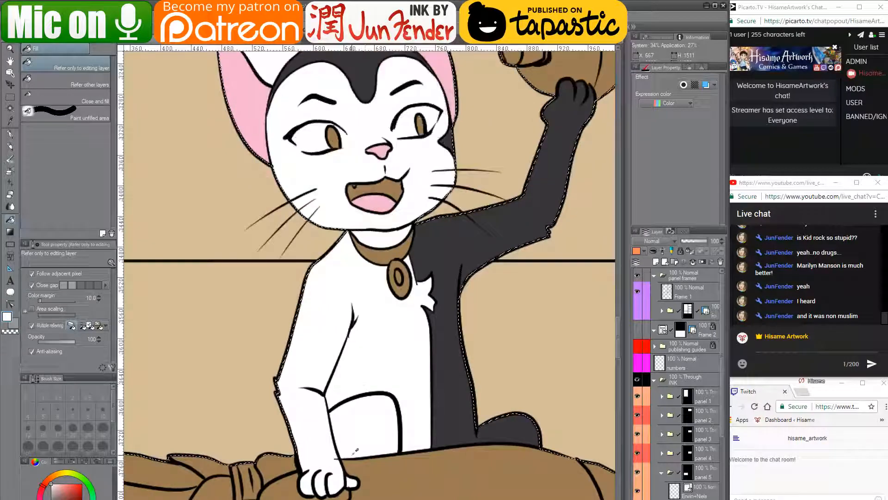
pyautogui.scroll(1, 356, 450)
pyautogui.moveTo(383, 395); pyautogui.dragTo(373, 405)
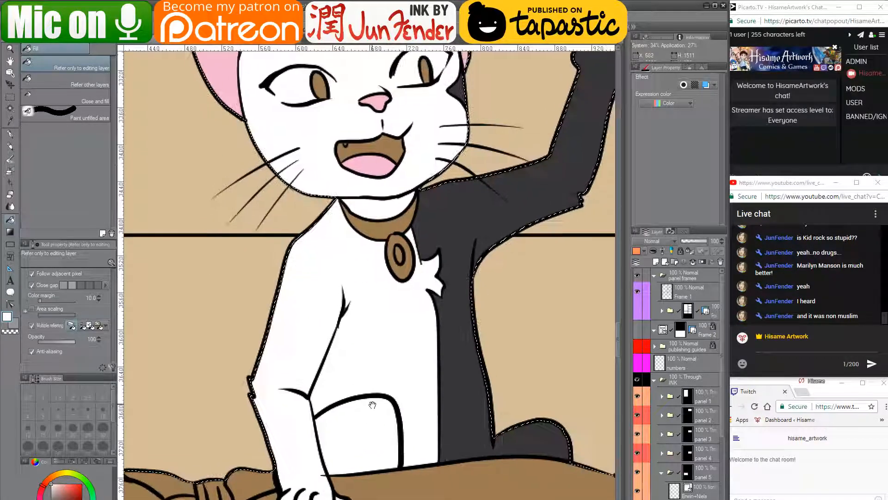
pyautogui.click(693, 495)
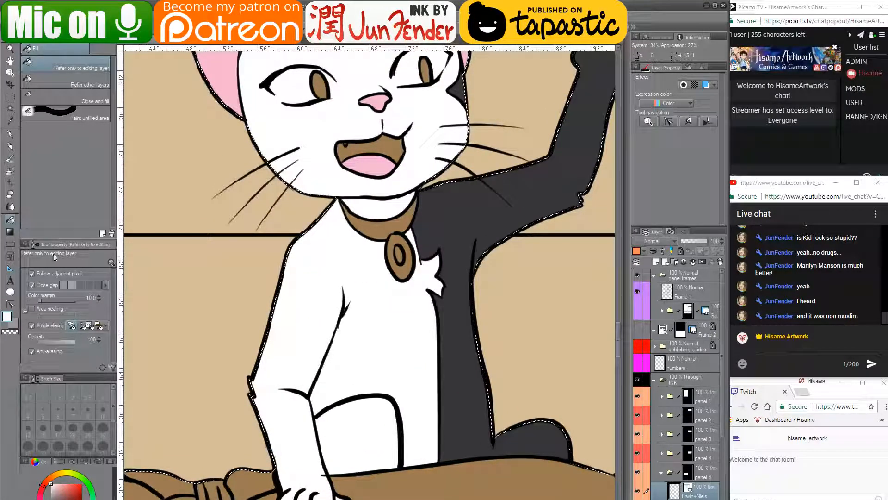
pyautogui.click(10, 305)
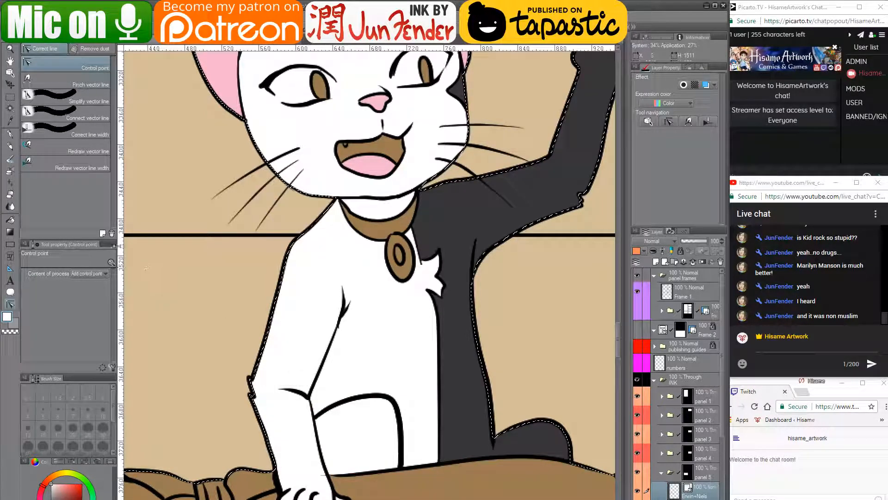
# - Enlarge the G-pen to size 80 and paint the iris of the cat's left-hand eye white on the colour layer
pyautogui.click(13, 135)
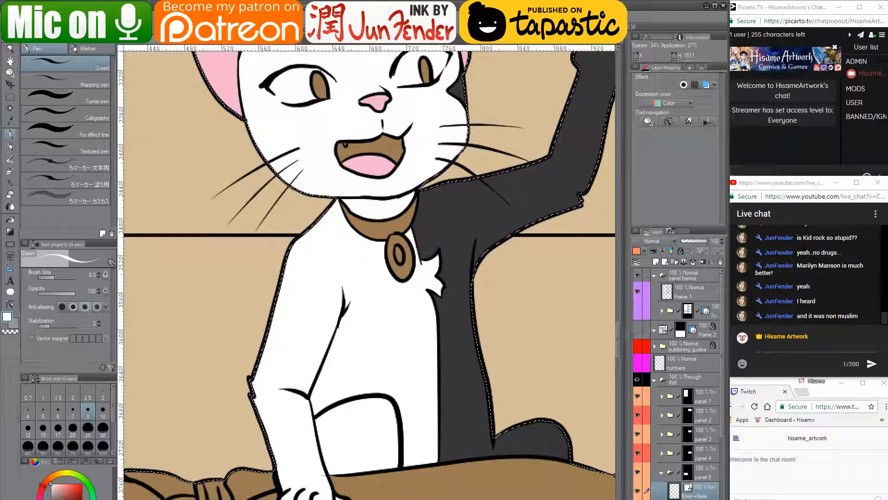
pyautogui.click(699, 499)
pyautogui.press(']')
pyautogui.press(']')
pyautogui.press(']')
pyautogui.press(']')
pyautogui.press(']')
pyautogui.press(']')
pyautogui.press(']')
pyautogui.press(']')
pyautogui.press(']')
pyautogui.press(']')
pyautogui.press(']')
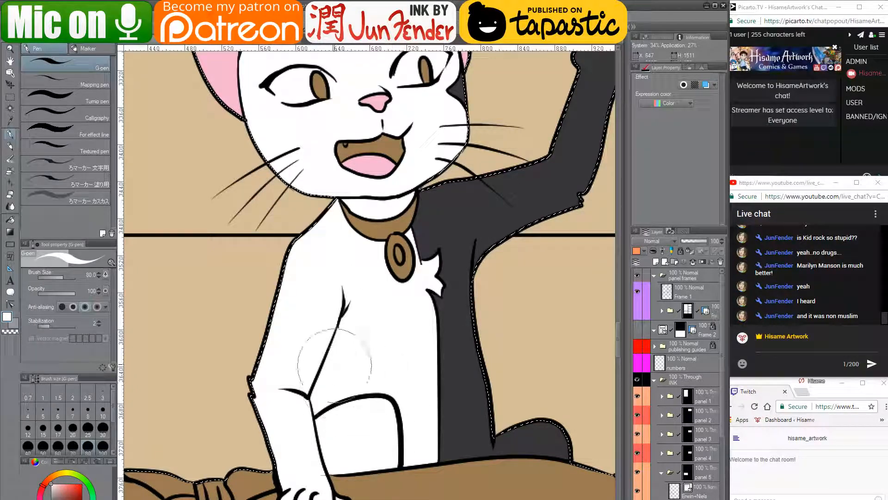
pyautogui.moveTo(366, 226); pyautogui.dragTo(369, 411)
pyautogui.moveTo(302, 278); pyautogui.dragTo(315, 264)
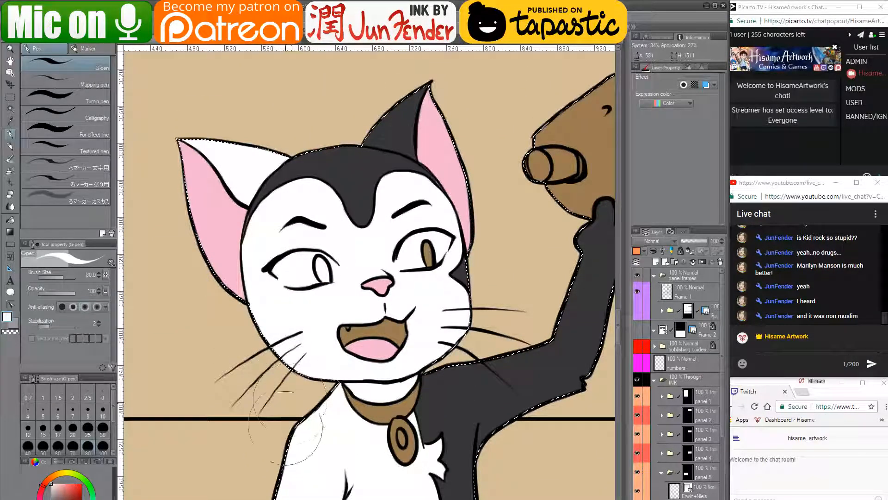
# - Reduce the G-pen to size 25 and paint the iris of the cat's right-hand eye white
pyautogui.press('[')
pyautogui.press('[')
pyautogui.press('[')
pyautogui.press('[')
pyautogui.press('[')
pyautogui.press('[')
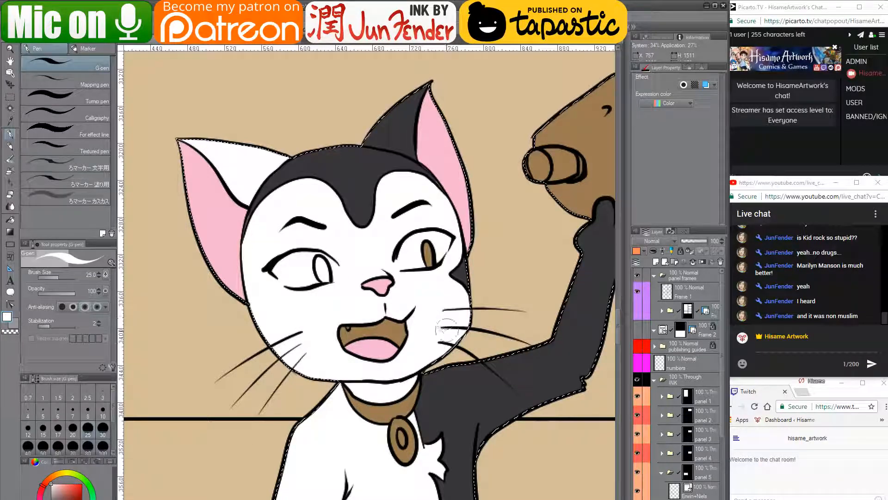
pyautogui.moveTo(424, 246); pyautogui.dragTo(430, 263)
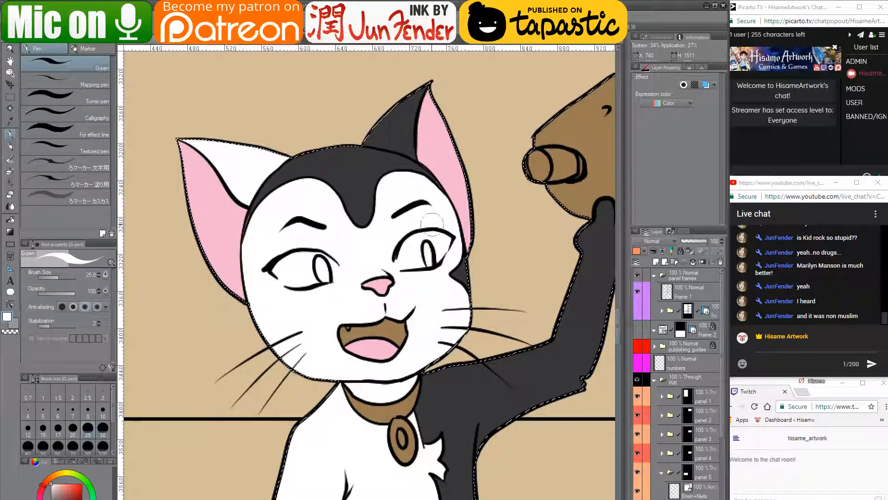
# - Pick up the cat's dark fur colour and reduce the G-pen to size 6 for fine touch-ups
pyautogui.press('x')
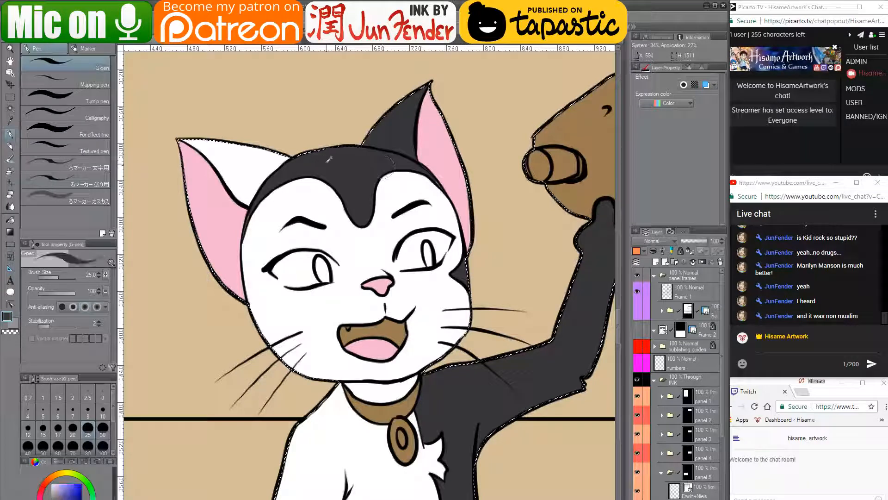
pyautogui.press('[')
pyautogui.press('[')
pyautogui.press('[')
pyautogui.press('[')
pyautogui.press('[')
pyautogui.press('[')
pyautogui.press('[')
pyautogui.press('[')
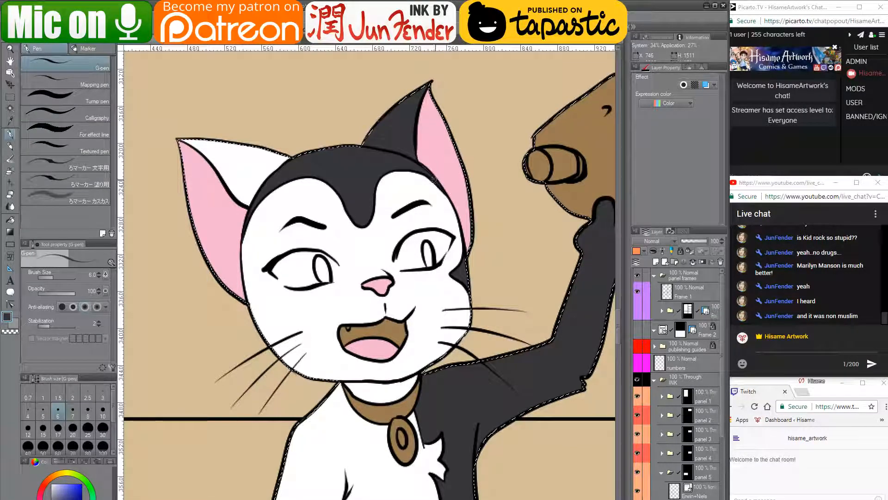
pyautogui.moveTo(397, 184)
pyautogui.mouseDown()
pyautogui.moveTo(379, 235)
pyautogui.moveTo(379, 207)
pyautogui.moveTo(370, 208)
pyautogui.moveTo(407, 231)
pyautogui.mouseUp()
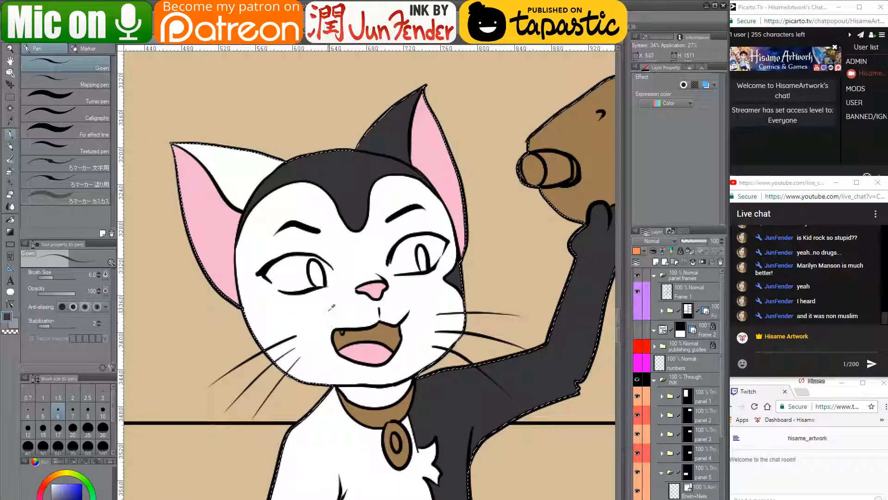
pyautogui.press('x')
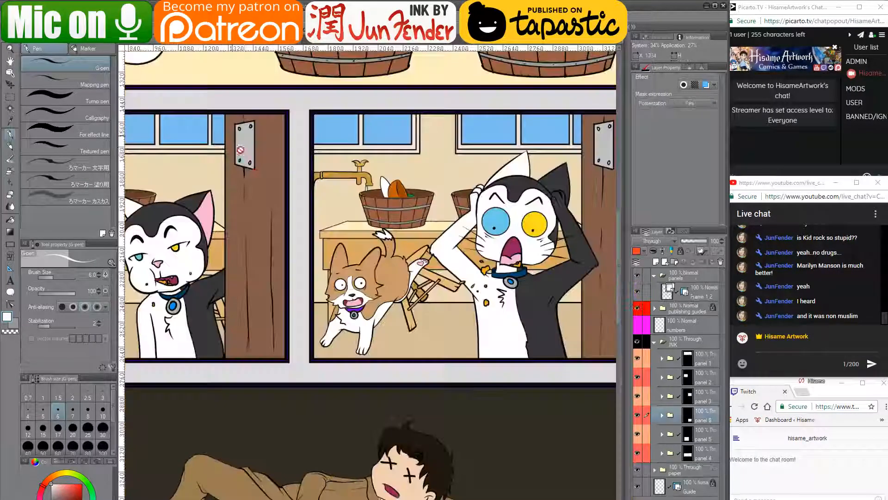
# - Sample the dark pink mouth colour from the reference page's cat and fill the inside of panel 5's cat's mouth
pyautogui.click(174, 45)
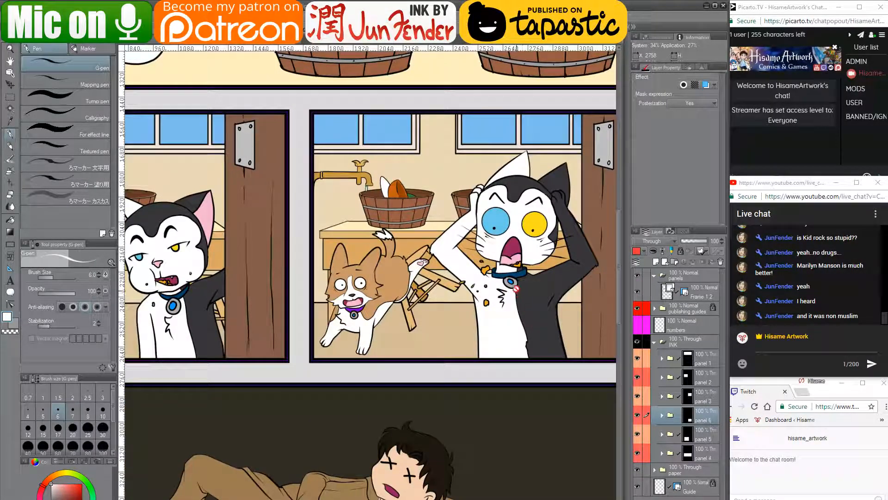
pyautogui.keyDown('alt'); pyautogui.click(513, 250); pyautogui.keyUp('alt')
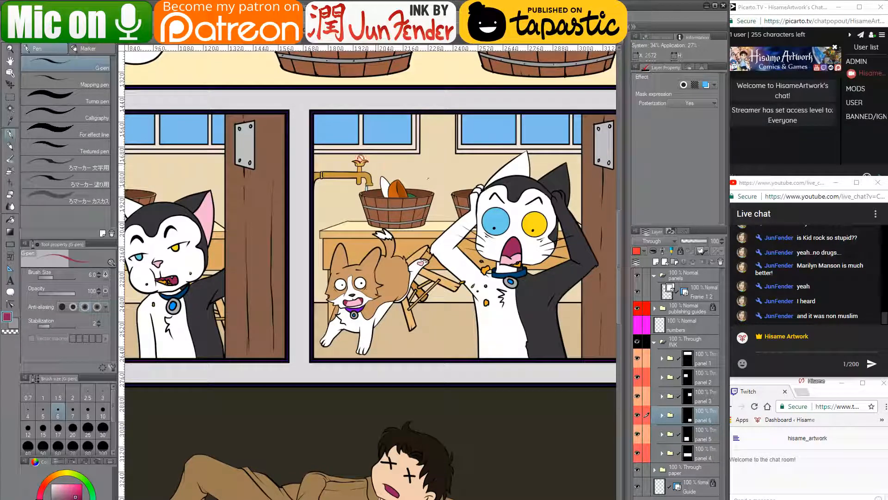
pyautogui.click(140, 46)
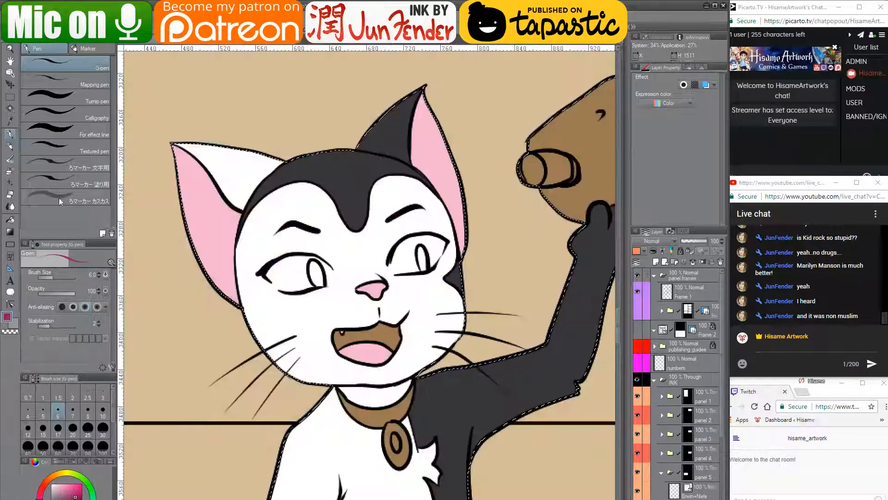
pyautogui.click(9, 219)
pyautogui.click(392, 329)
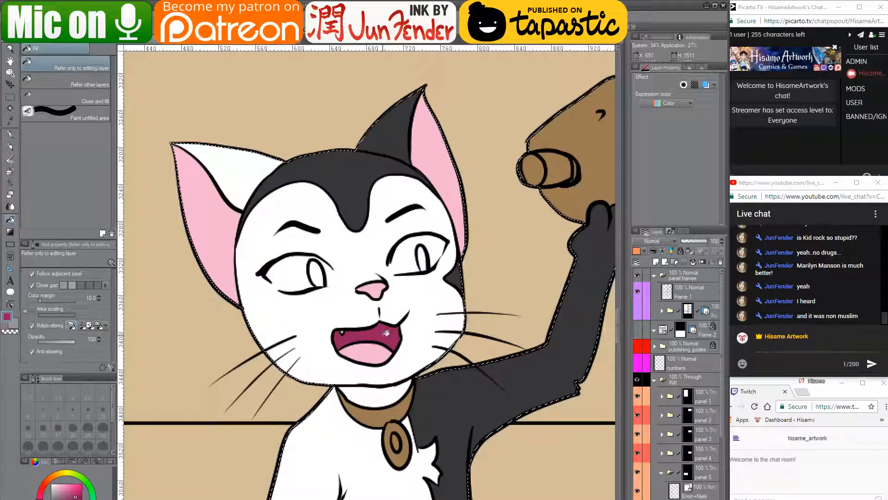
# - Sample the blue collar colour from the reference page's cat and fill the collar of the cat in panel 5
pyautogui.moveTo(392, 381); pyautogui.dragTo(340, 397)
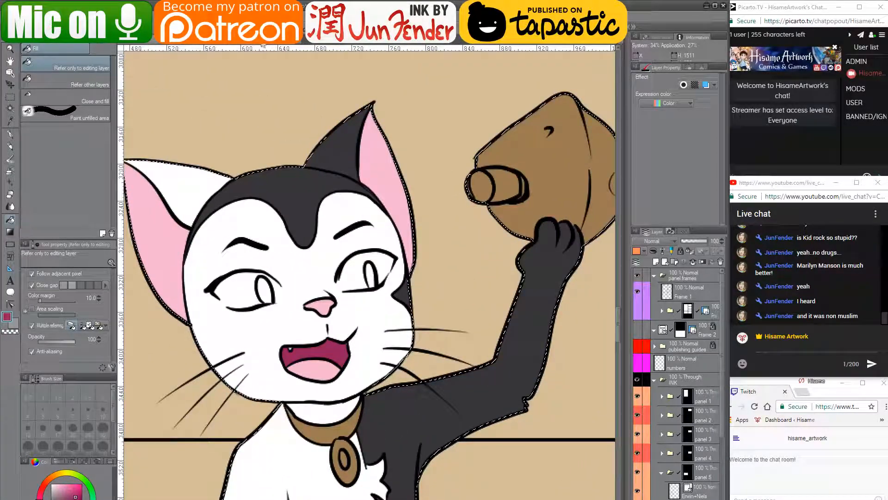
pyautogui.click(185, 43)
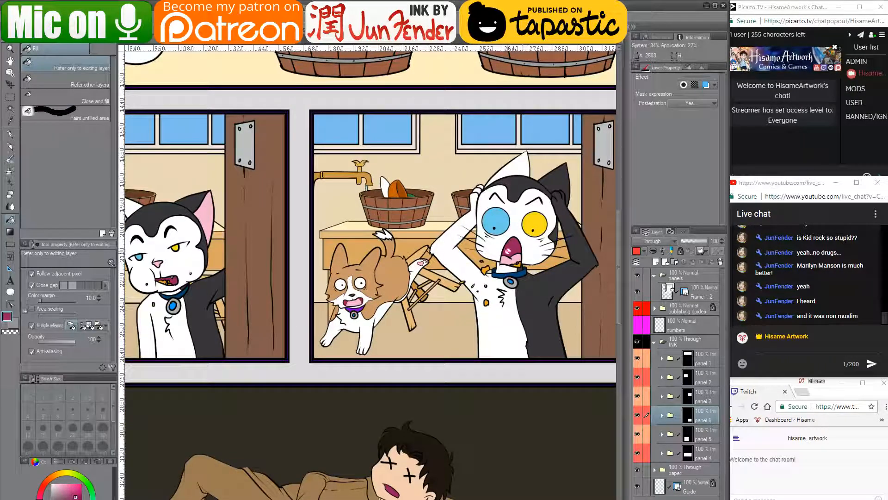
pyautogui.keyDown('alt'); pyautogui.click(503, 268); pyautogui.keyUp('alt')
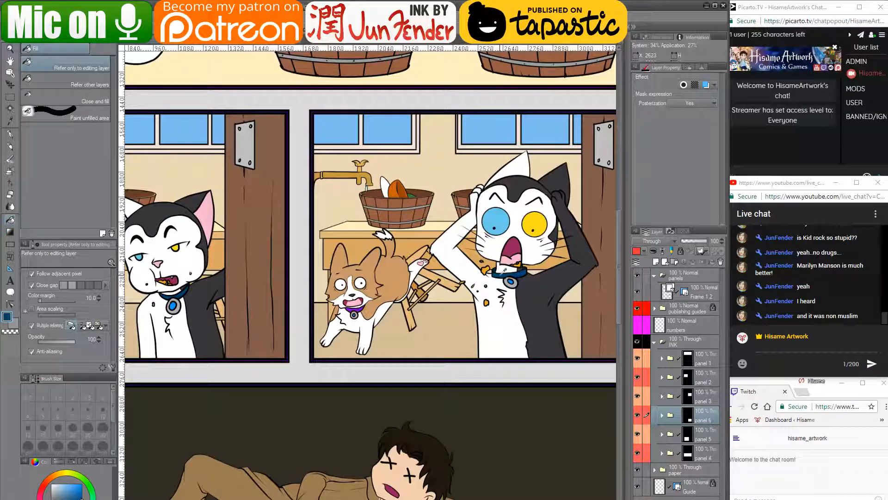
pyautogui.click(137, 47)
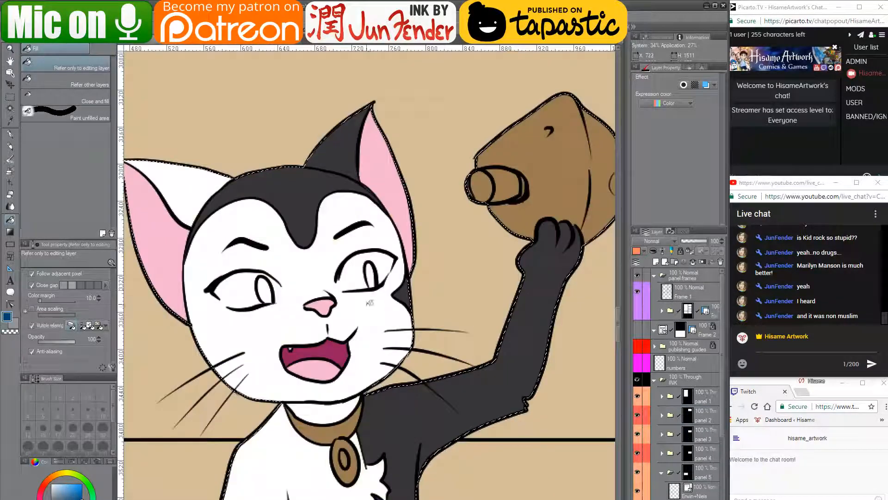
pyautogui.click(328, 419)
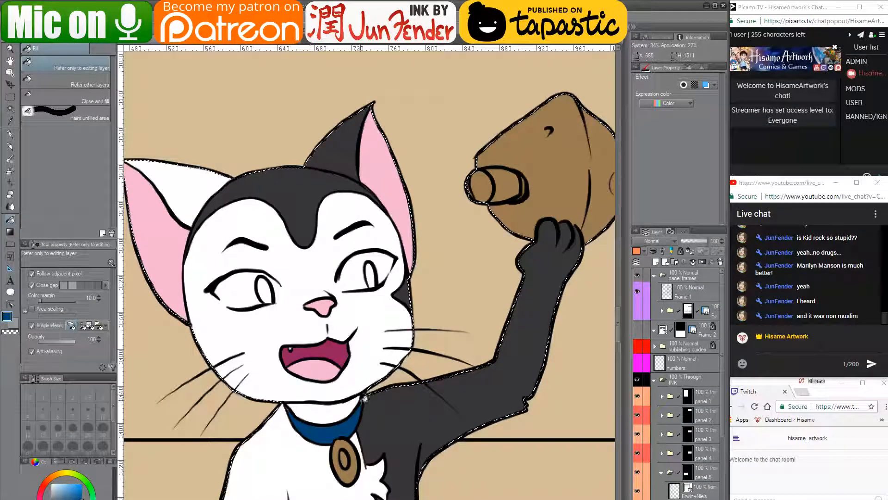
# - Touch up the edges of the cat's collar and neck with the G-pen, using the sampled white and collar blue
pyautogui.press('p')
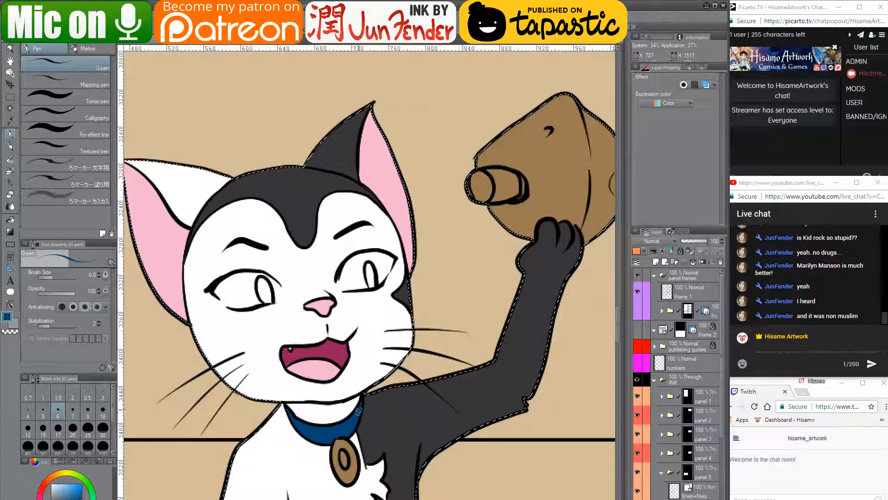
pyautogui.keyDown('alt'); pyautogui.click(354, 403); pyautogui.keyUp('alt')
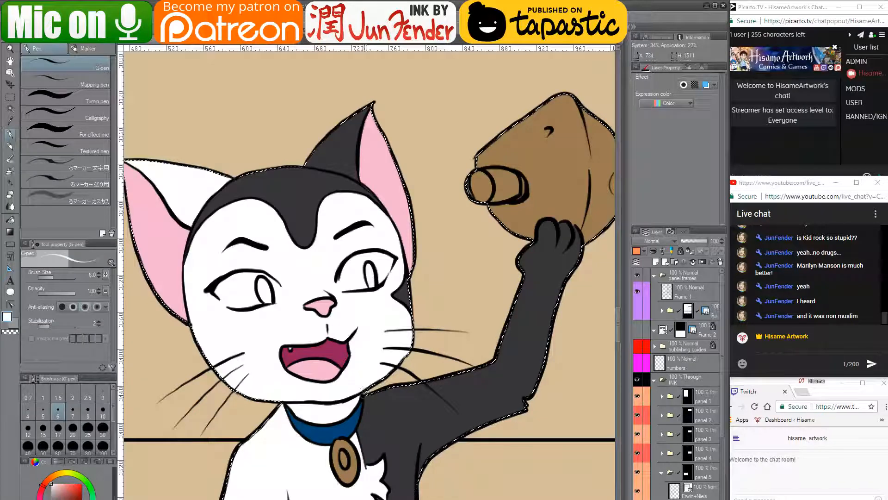
pyautogui.moveTo(334, 439); pyautogui.dragTo(365, 406)
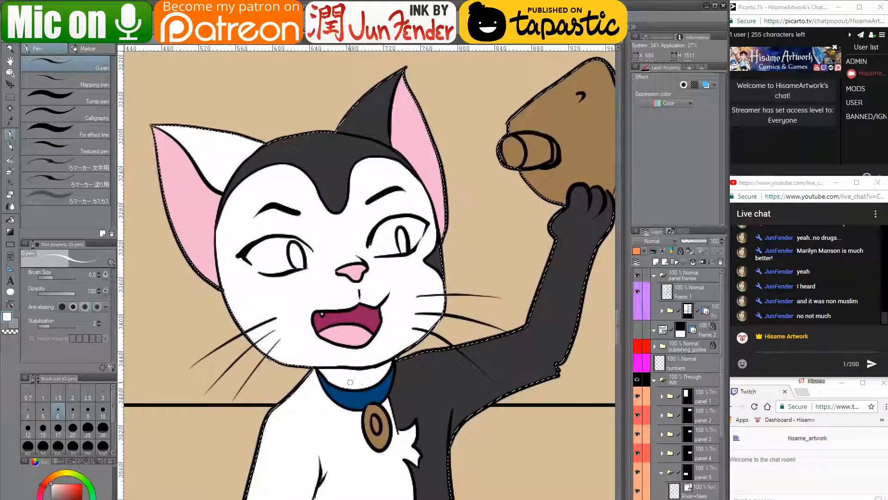
pyautogui.keyDown('alt'); pyautogui.click(348, 377); pyautogui.keyUp('alt')
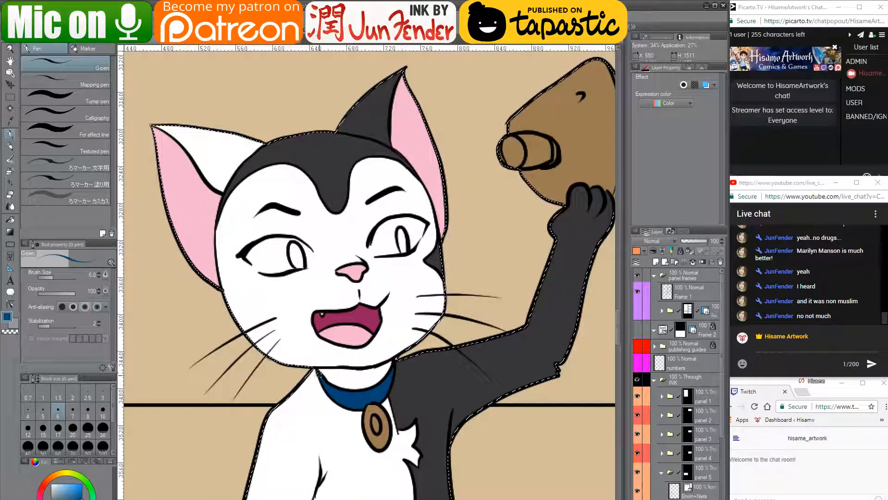
pyautogui.moveTo(365, 391); pyautogui.dragTo(323, 404)
pyautogui.press('x')
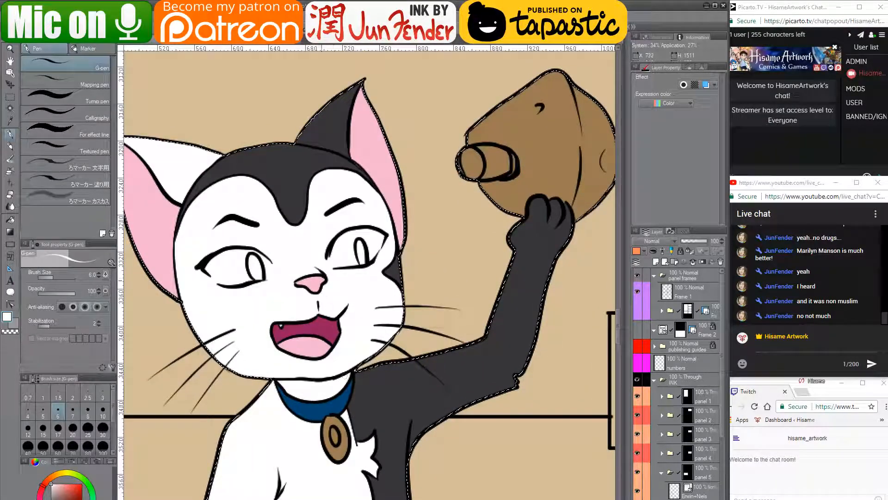
pyautogui.moveTo(346, 350); pyautogui.dragTo(372, 329)
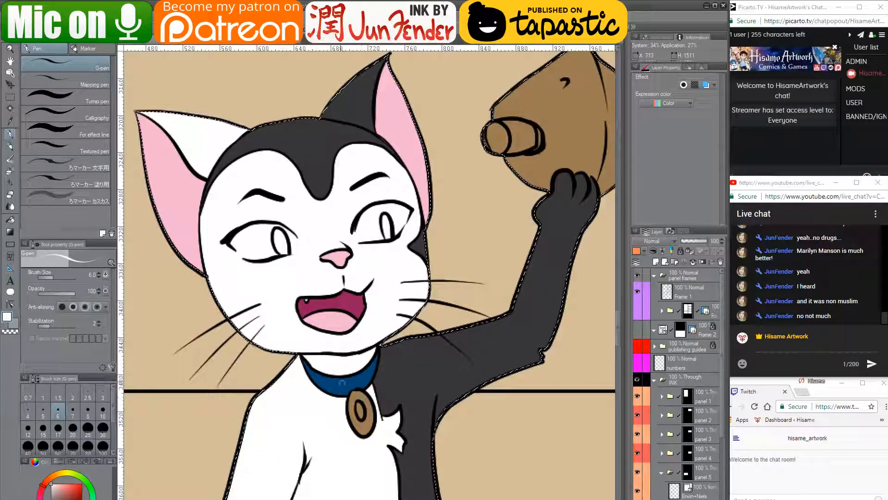
# - Choose a grey colour, enlarge the G-pen to size 17 and paint the pendant on the panel 5 cat's collar
pyautogui.click(51, 495)
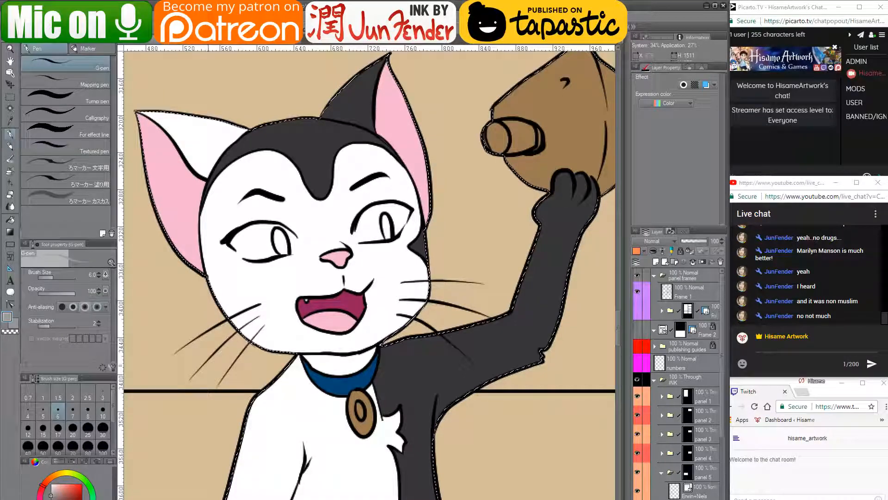
pyautogui.press(']')
pyautogui.press(']')
pyautogui.press(']')
pyautogui.press(']')
pyautogui.press(']')
pyautogui.press(']')
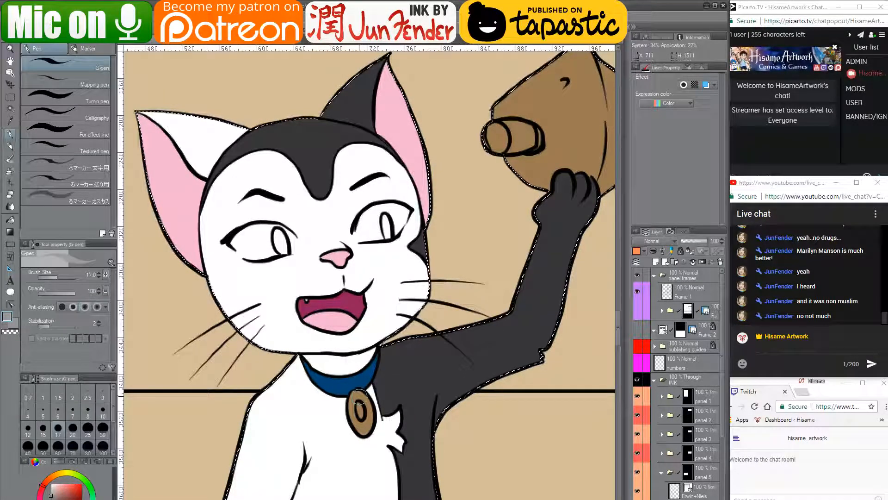
pyautogui.moveTo(355, 396); pyautogui.dragTo(366, 418)
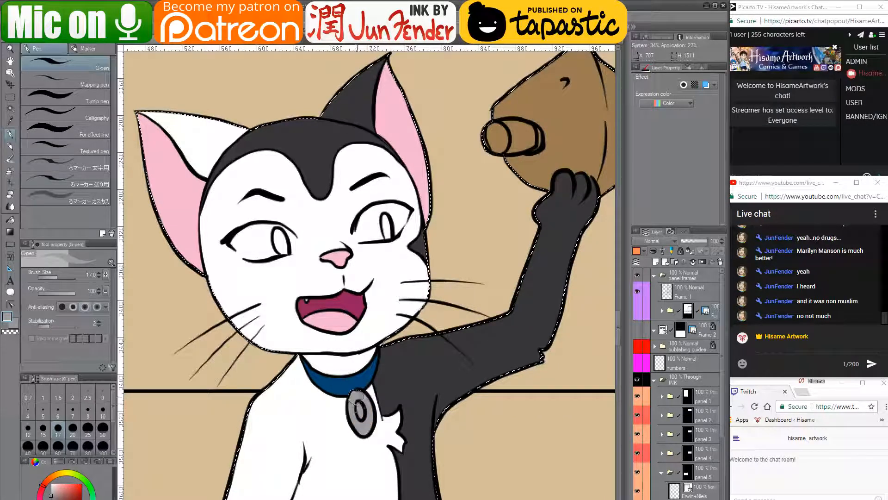
# - Mix a bright blue and paint the centre of the cat's grey collar pendant with it
pyautogui.click(83, 499)
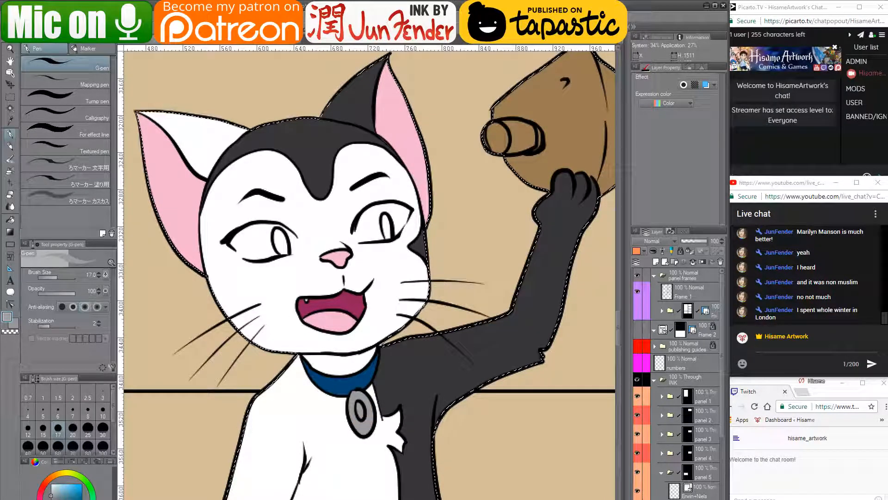
pyautogui.moveTo(79, 491); pyautogui.dragTo(82, 482)
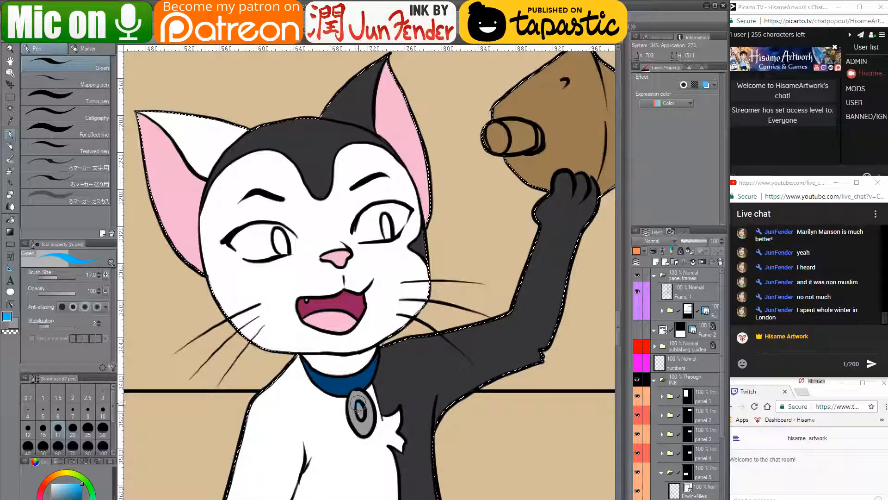
pyautogui.moveTo(361, 403)
pyautogui.mouseDown()
pyautogui.moveTo(364, 415)
pyautogui.moveTo(334, 426)
pyautogui.mouseUp()
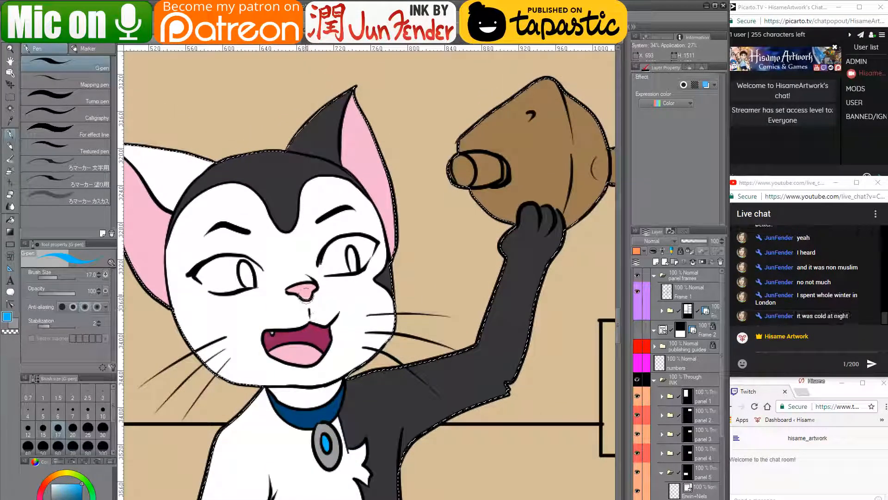
pyautogui.moveTo(322, 331); pyautogui.dragTo(354, 333)
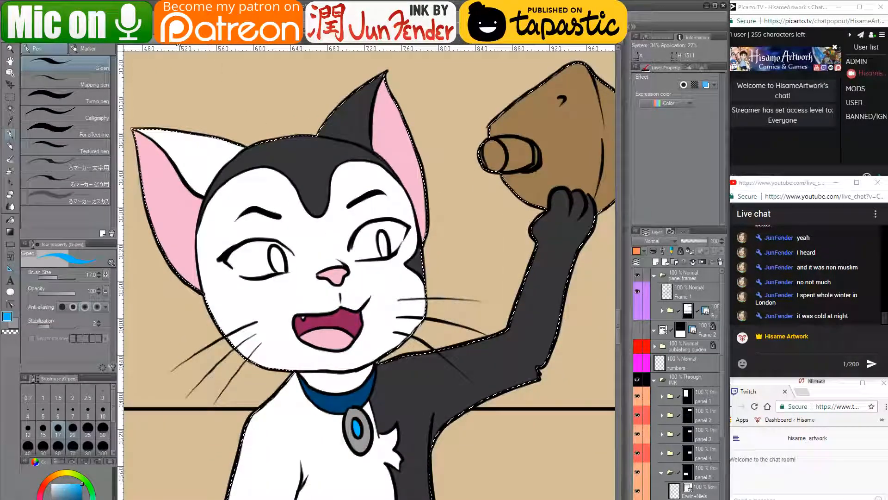
# - Sample the yellow eye colour from the reference page's cat and paint the matching iris of the cat in panel 5
pyautogui.click(179, 43)
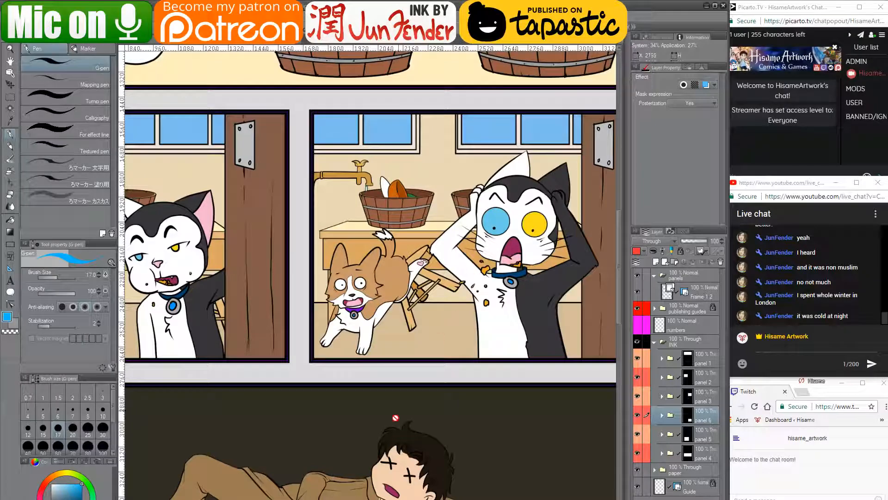
pyautogui.keyDown('alt'); pyautogui.click(177, 246); pyautogui.keyUp('alt')
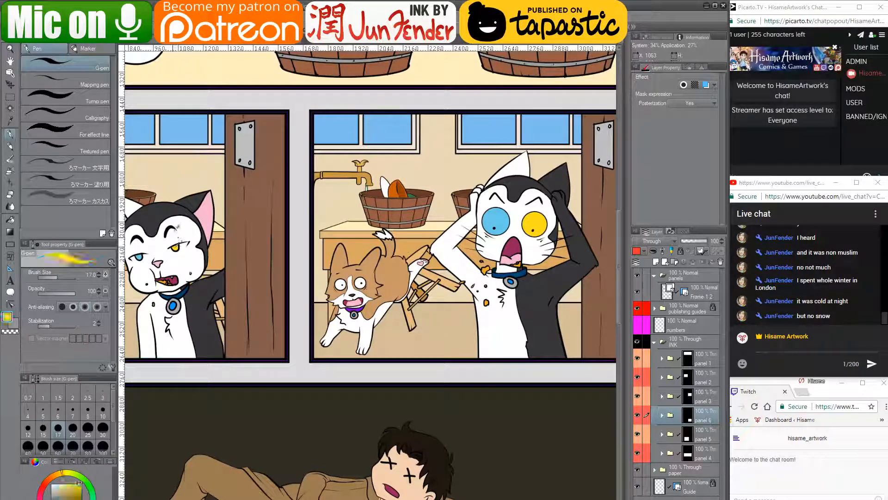
pyautogui.click(192, 42)
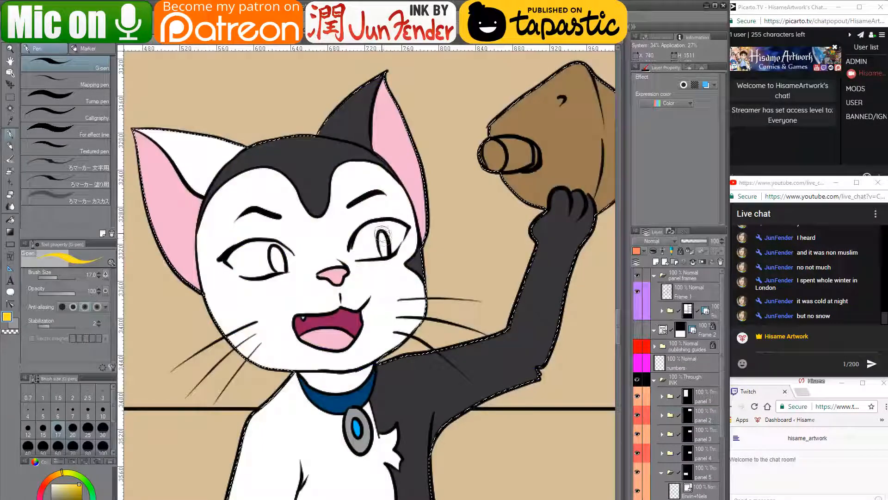
pyautogui.moveTo(383, 233); pyautogui.dragTo(383, 250)
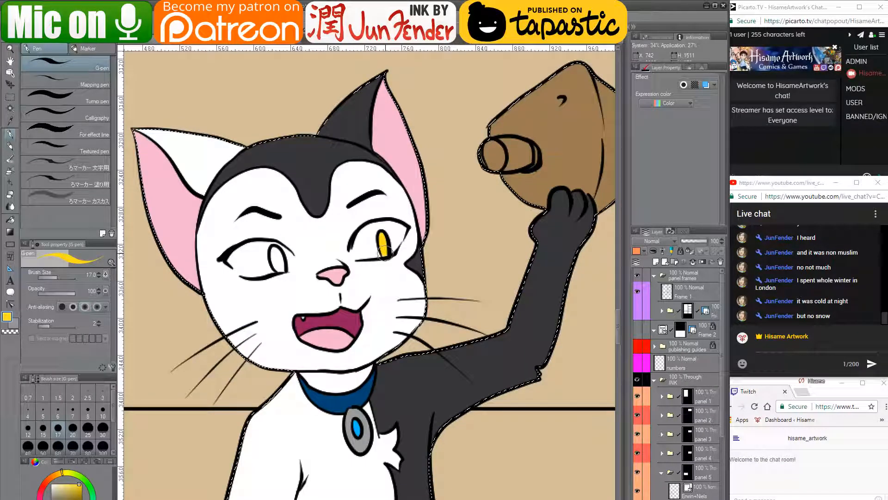
# - Sample the light blue eye colour from the reference page's cat and paint the other iris of panel 5's cat
pyautogui.click(241, 42)
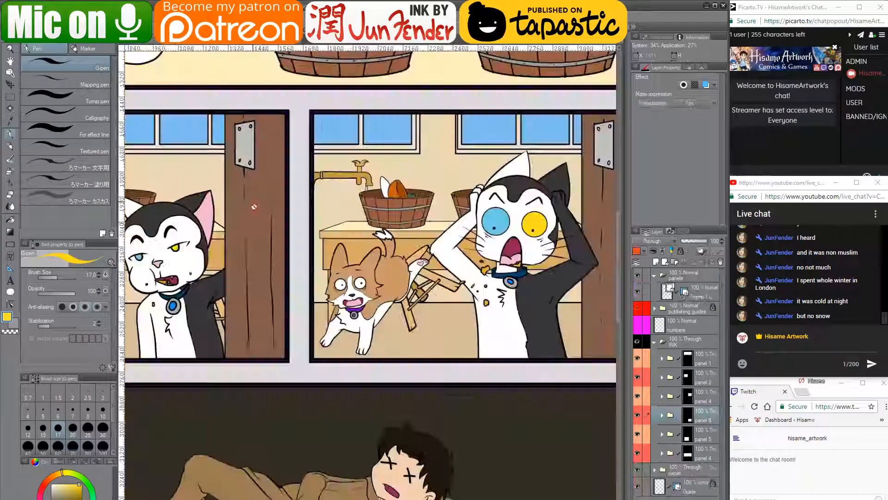
pyautogui.keyDown('alt'); pyautogui.click(139, 255); pyautogui.keyUp('alt')
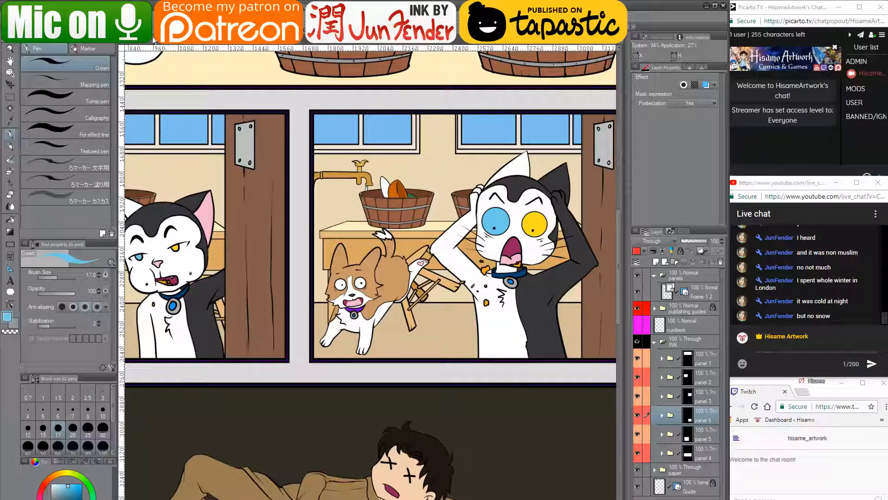
pyautogui.click(211, 43)
pyautogui.moveTo(272, 250); pyautogui.dragTo(283, 264)
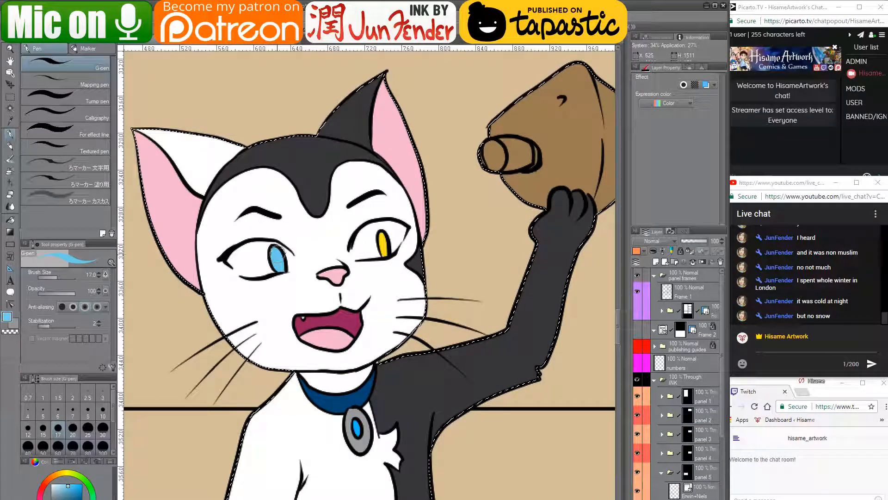
pyautogui.moveTo(309, 224); pyautogui.dragTo(286, 225)
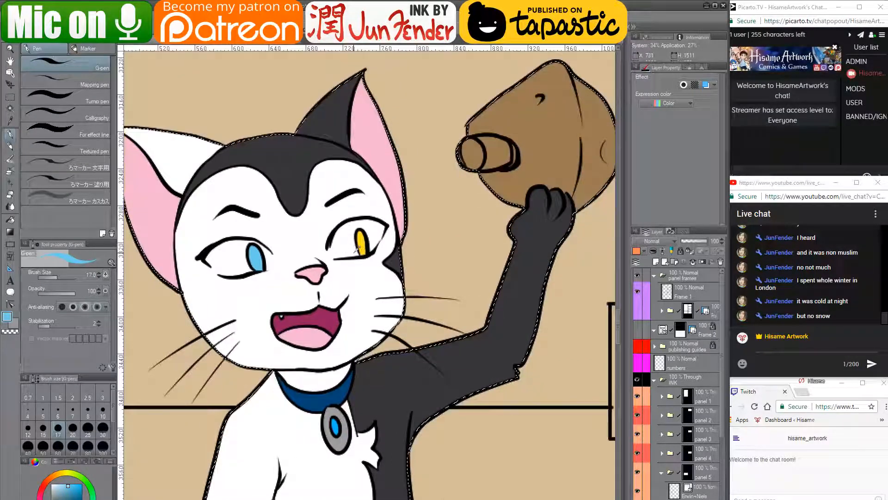
# - Pick up the cat's dark fur colour with the G-pen at size 50 and clear the selection around the characters
pyautogui.scroll(-3, 358, 248)
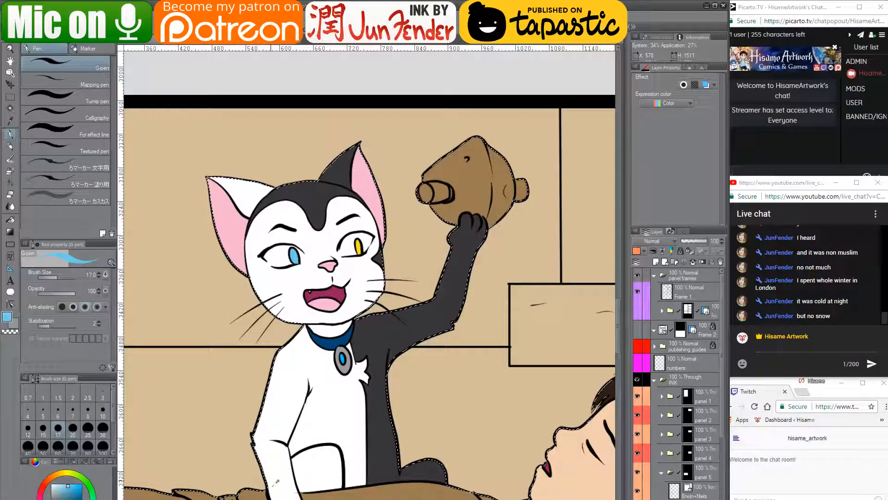
pyautogui.scroll(1, 287, 486)
pyautogui.keyDown('alt'); pyautogui.click(296, 490); pyautogui.keyUp('alt')
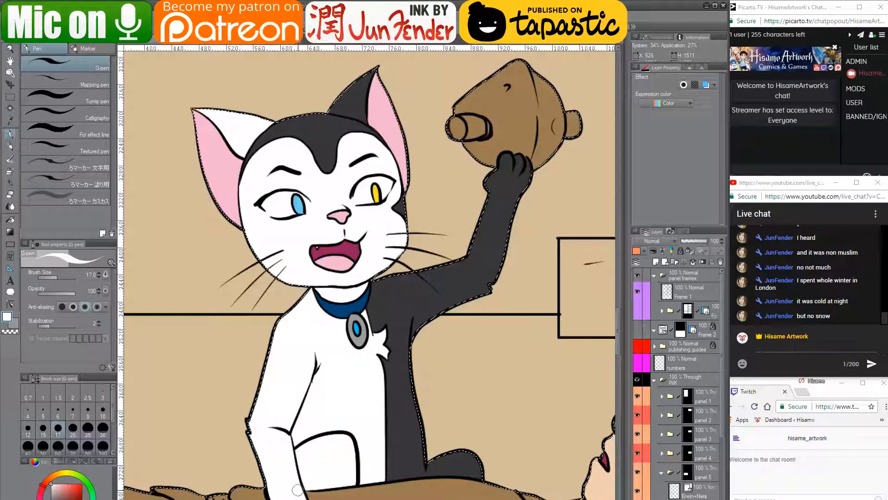
pyautogui.moveTo(395, 355); pyautogui.dragTo(379, 408)
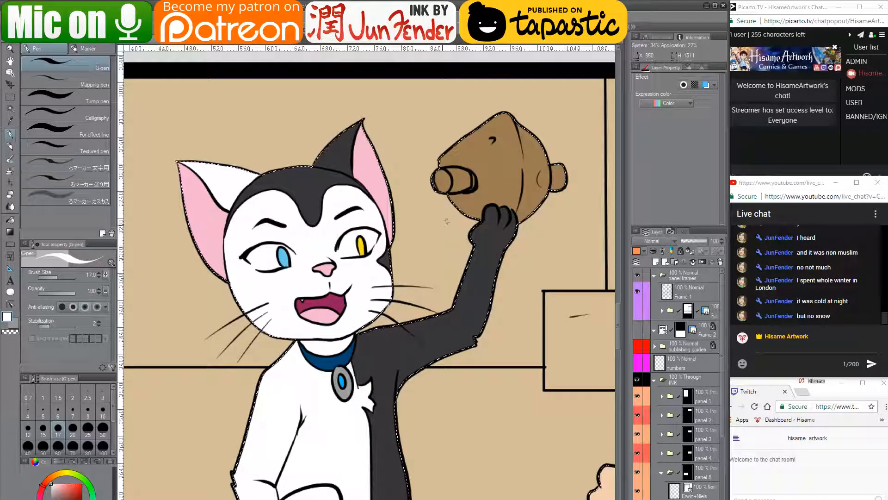
pyautogui.keyDown('alt'); pyautogui.click(385, 261); pyautogui.keyUp('alt')
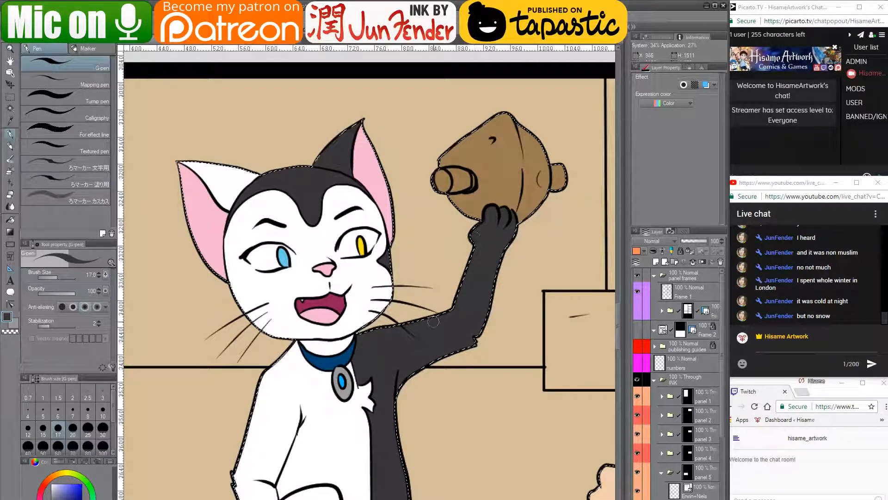
pyautogui.scroll(-4, 468, 351)
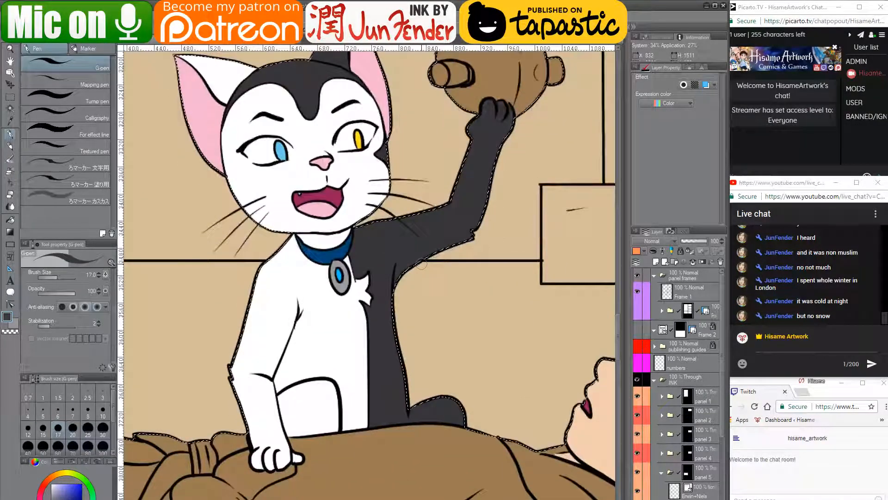
pyautogui.press(']')
pyautogui.press(']')
pyautogui.press(']')
pyautogui.press(']')
pyautogui.press(']')
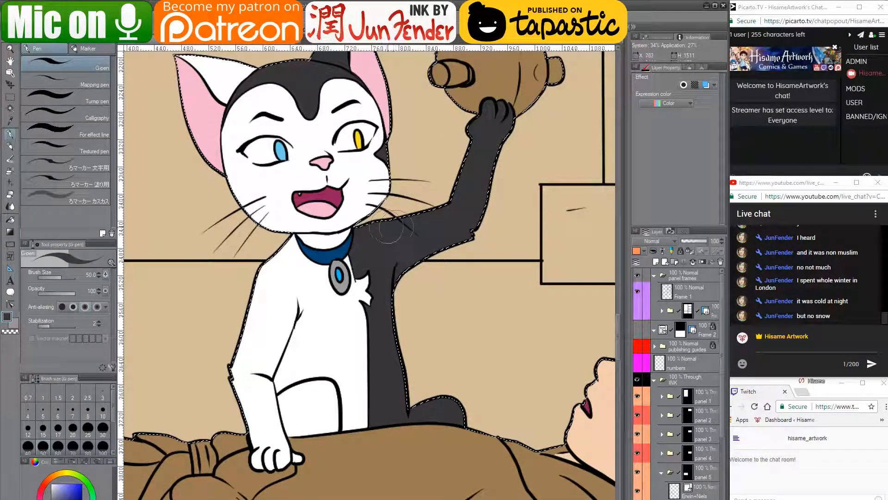
pyautogui.moveTo(399, 205)
pyautogui.mouseDown()
pyautogui.moveTo(428, 283)
pyautogui.moveTo(444, 277)
pyautogui.mouseUp()
pyautogui.hotkey('ctrl', 'd')
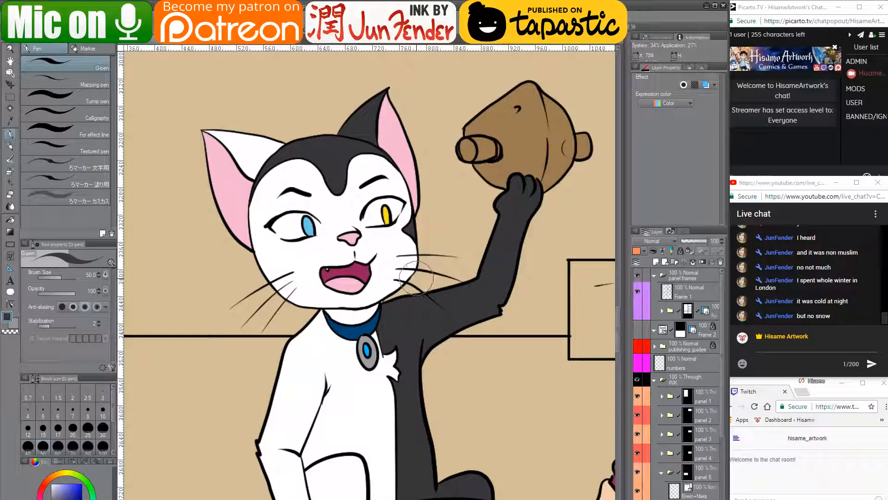
pyautogui.moveTo(412, 328)
pyautogui.mouseDown()
pyautogui.moveTo(424, 332)
pyautogui.moveTo(428, 293)
pyautogui.mouseUp()
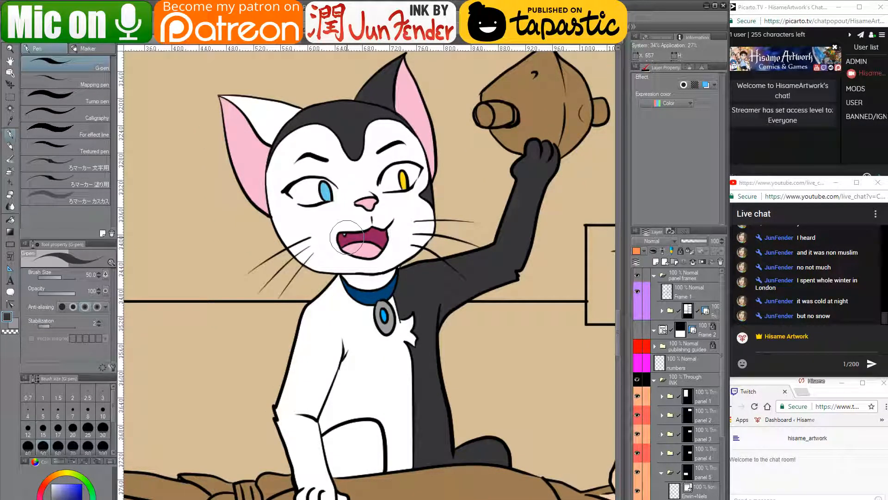
pyautogui.moveTo(481, 205)
pyautogui.mouseDown()
pyautogui.moveTo(453, 275)
pyautogui.moveTo(436, 245)
pyautogui.moveTo(447, 221)
pyautogui.mouseUp()
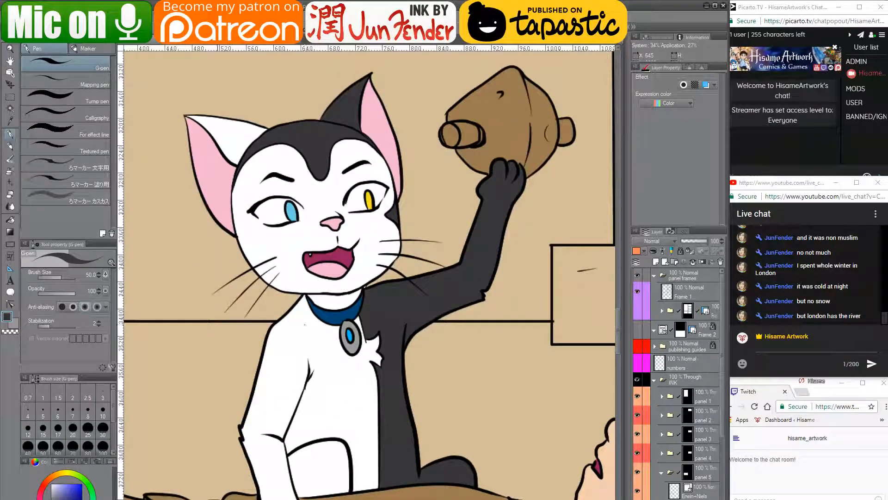
# - Switch to the web browser, search Google for "aqualung" and look over the Aqua Lung site's home page
pyautogui.hotkey('alt', 'Tab')
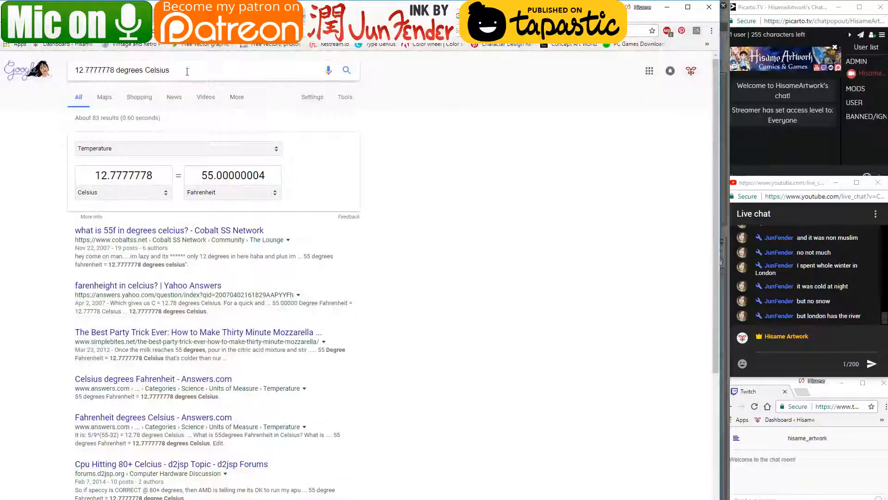
pyautogui.moveTo(187, 70); pyautogui.dragTo(1, 72)
pyautogui.write('aqualun')
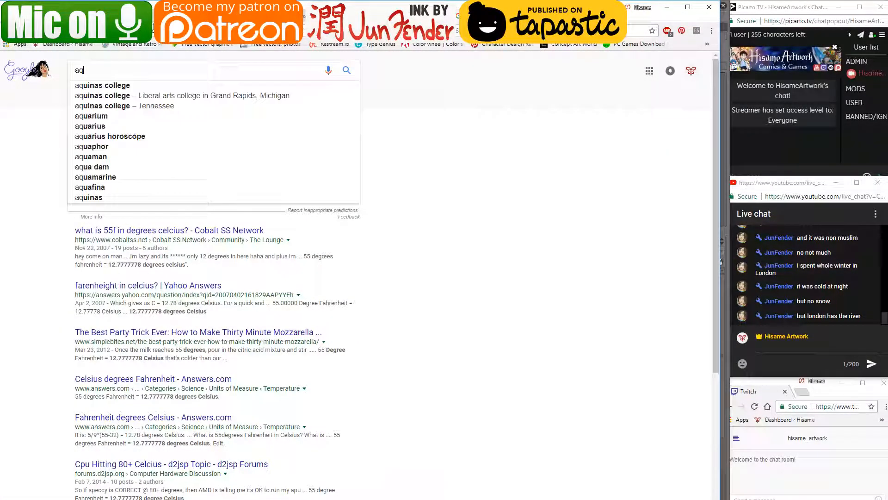
pyautogui.write('g')
pyautogui.press('Return')
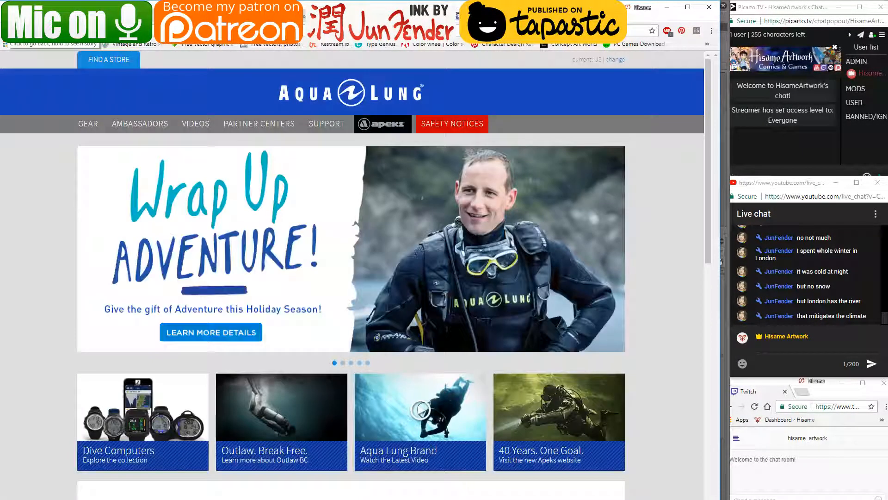
pyautogui.scroll(-7, 351, 268)
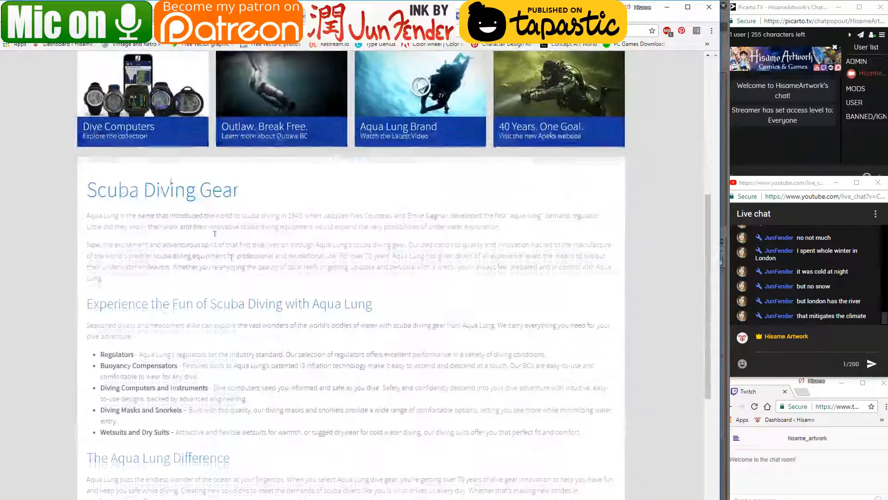
pyautogui.click(9, 30)
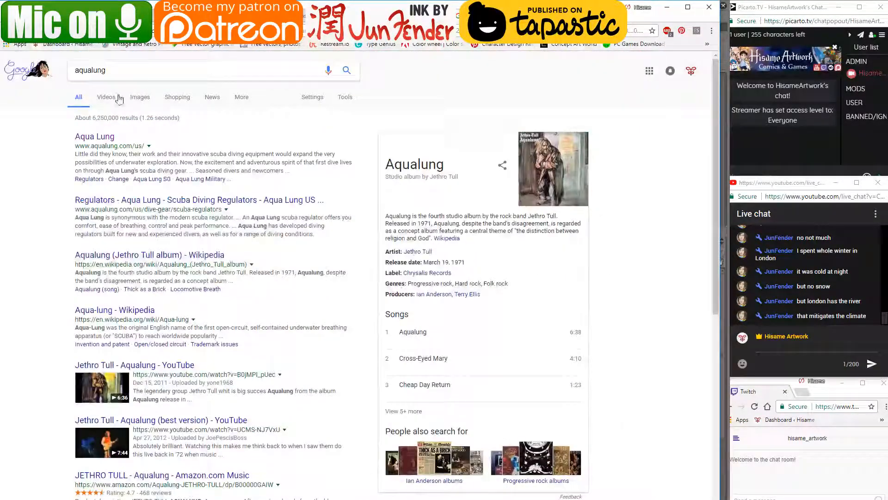
# - Browse the aqualung image results, examine the Aqua Lung Pro HD diving gear picture and return to Clip Studio Paint
pyautogui.click(142, 99)
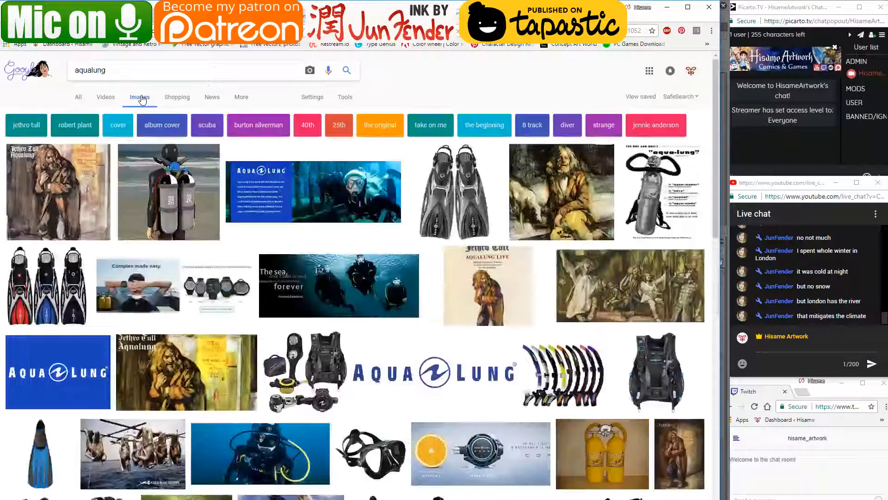
pyautogui.click(317, 369)
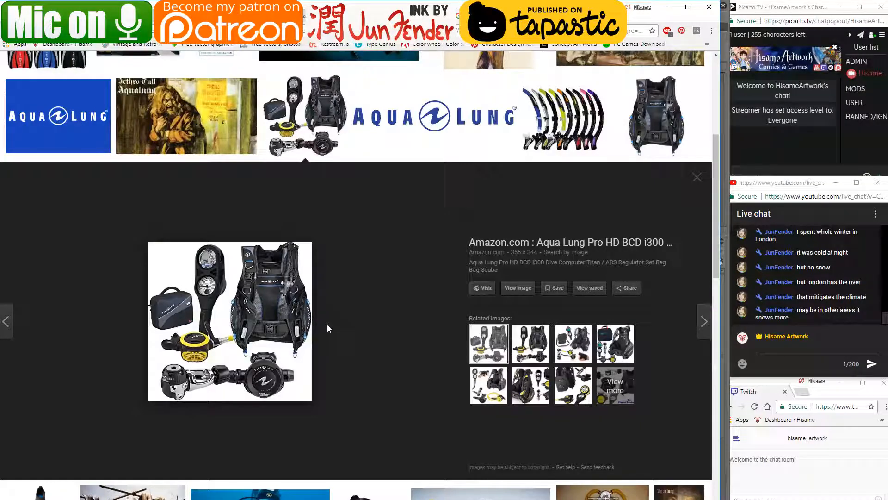
pyautogui.scroll(2, 328, 326)
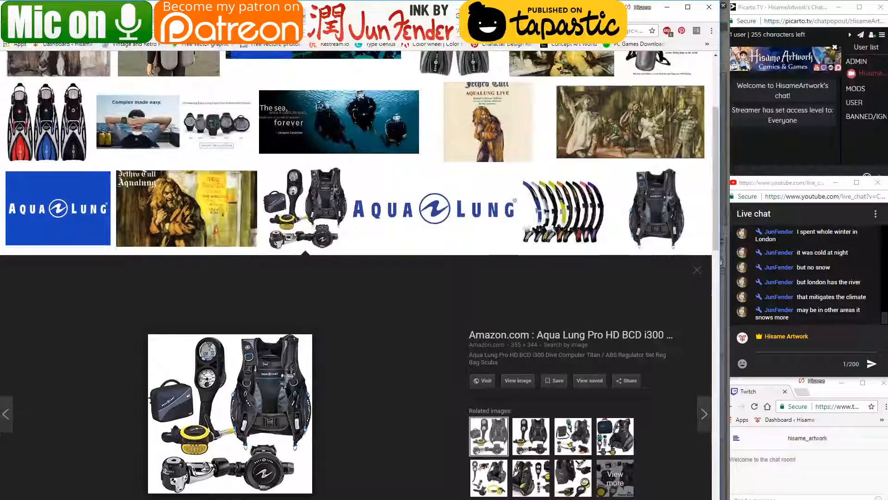
pyautogui.click(669, 8)
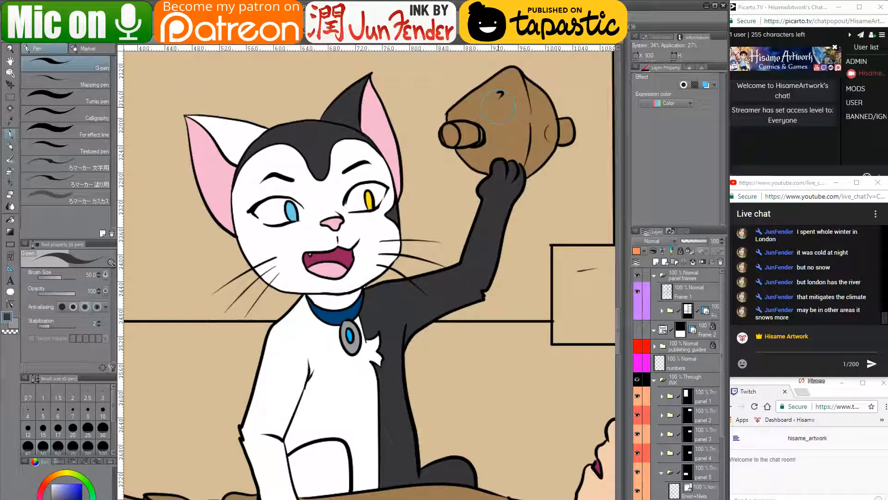
# - Choose the Vector eraser and make panel 5's BG layer active for cleaning up the wall's brick outlines
pyautogui.moveTo(537, 190)
pyautogui.mouseDown()
pyautogui.moveTo(478, 273)
pyautogui.moveTo(485, 256)
pyautogui.moveTo(486, 287)
pyautogui.moveTo(462, 296)
pyautogui.mouseUp()
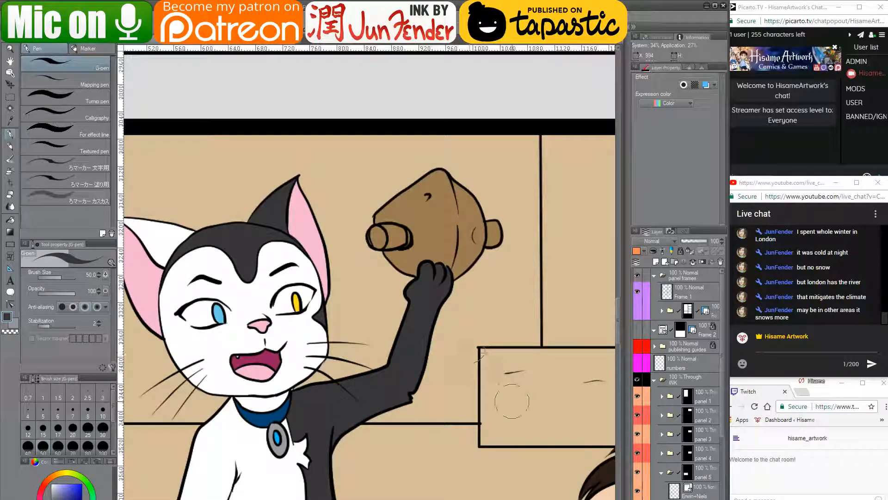
pyautogui.moveTo(511, 401); pyautogui.dragTo(519, 380)
pyautogui.scroll(-2, 694, 456)
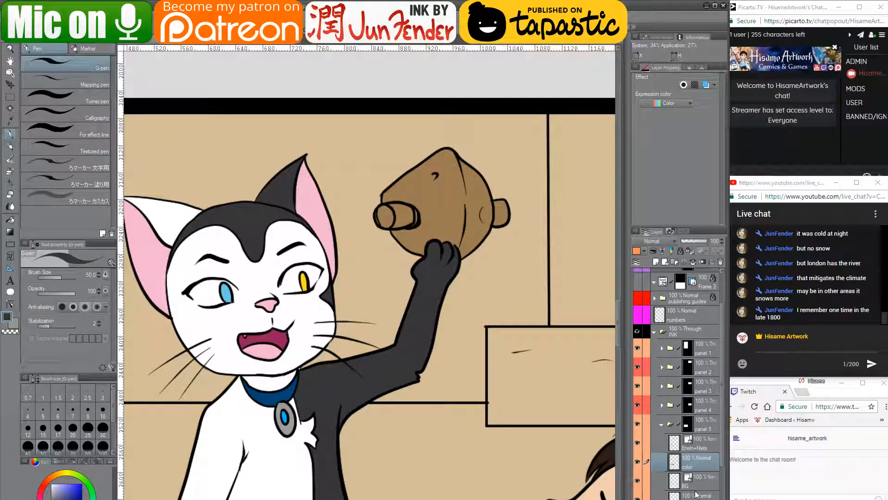
pyautogui.moveTo(508, 394); pyautogui.dragTo(478, 407)
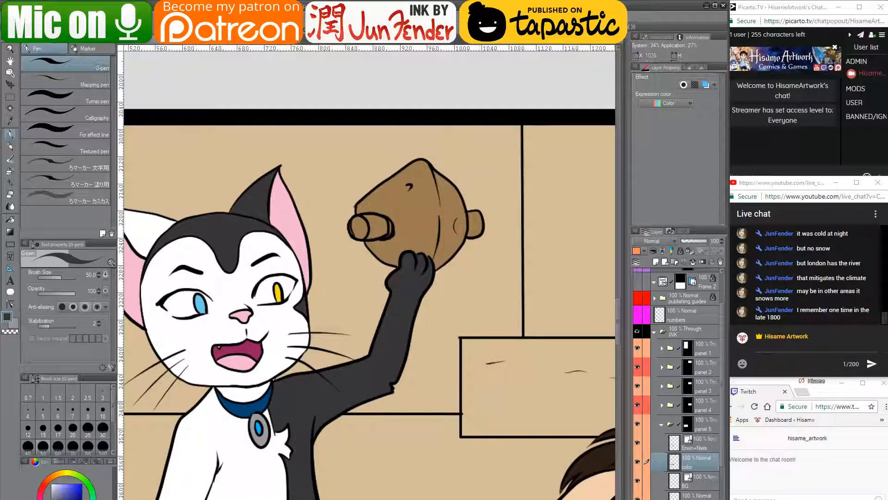
pyautogui.click(681, 444)
pyautogui.scroll(2, 499, 412)
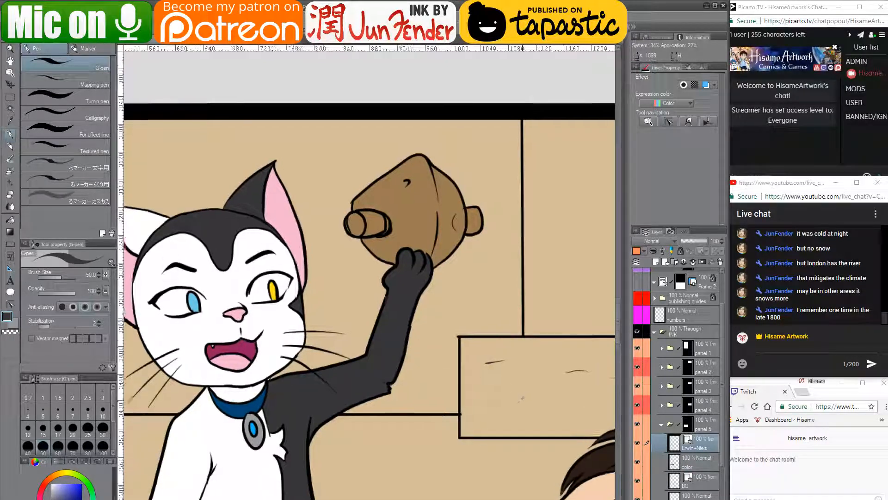
pyautogui.scroll(1, 499, 412)
pyautogui.click(10, 194)
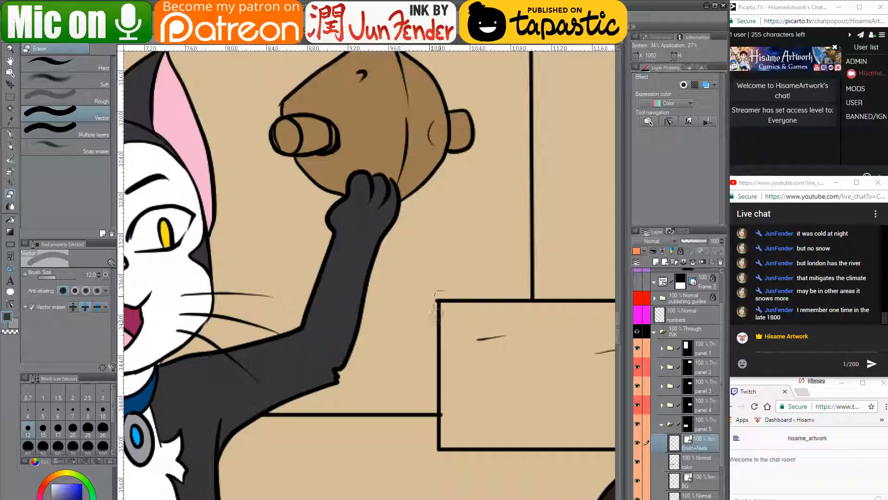
pyautogui.click(435, 308)
pyautogui.click(694, 484)
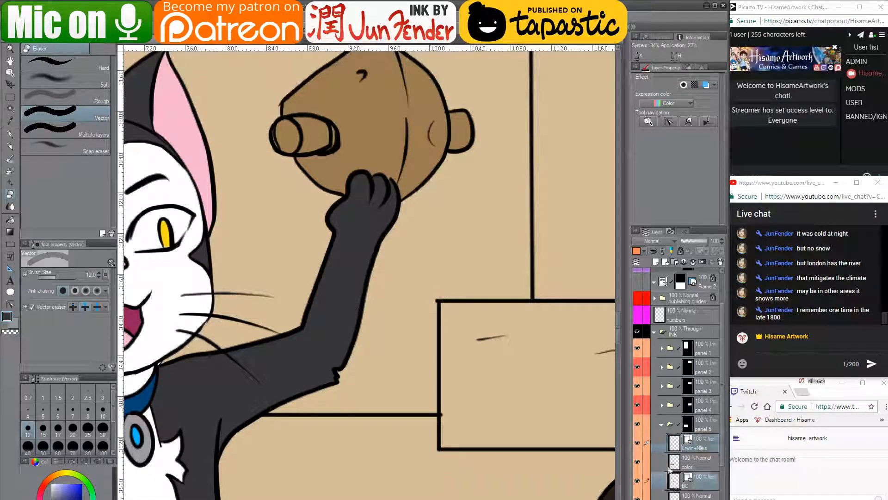
# - Undo the oversized erasure of the brick outline, reduce the Vector eraser to size 4 and trim the overshooting line ends at the brick's edge
pyautogui.click(435, 316)
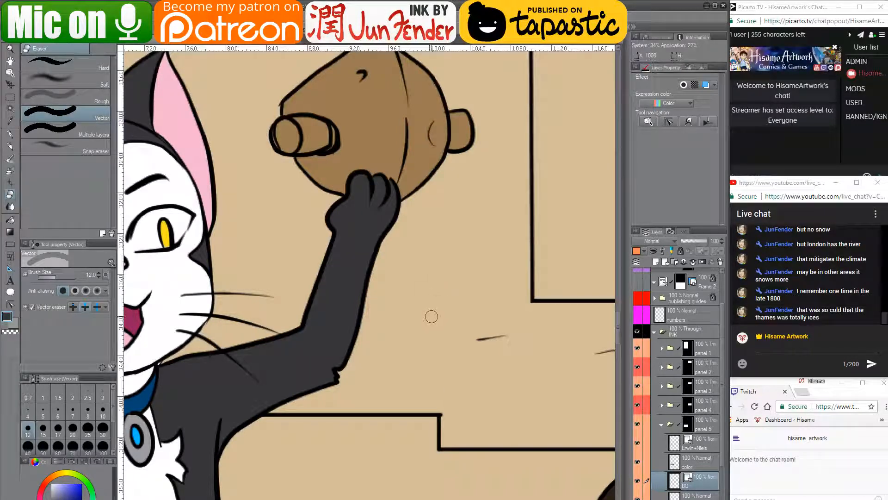
pyautogui.hotkey('ctrl', 'z')
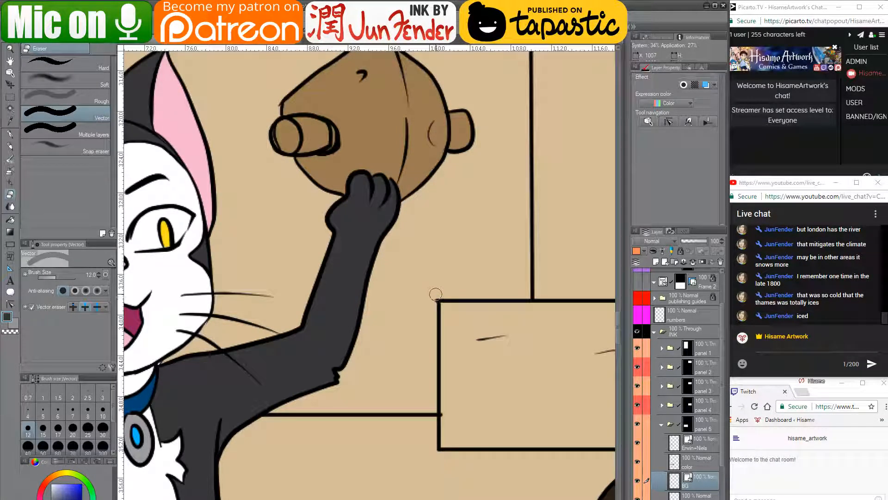
pyautogui.press('[')
pyautogui.press('[')
pyautogui.press('[')
pyautogui.press('[')
pyautogui.press('[')
pyautogui.press('[')
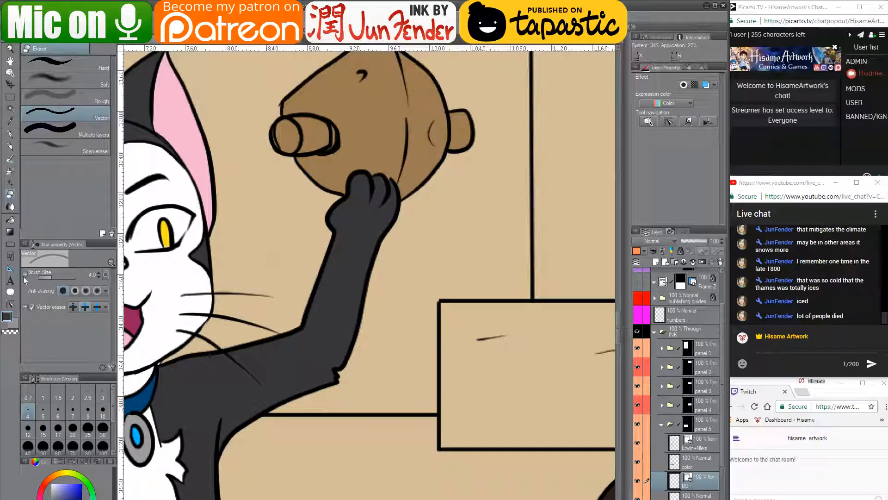
pyautogui.click(10, 304)
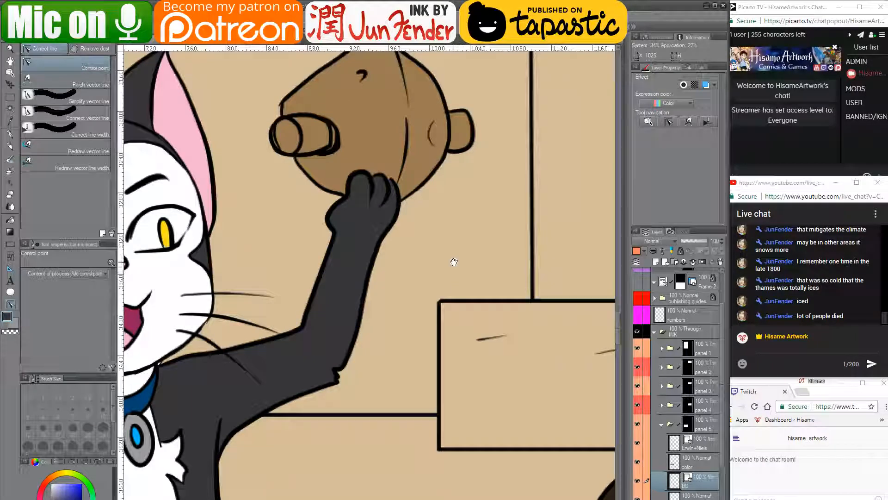
pyautogui.moveTo(454, 259); pyautogui.dragTo(501, 315)
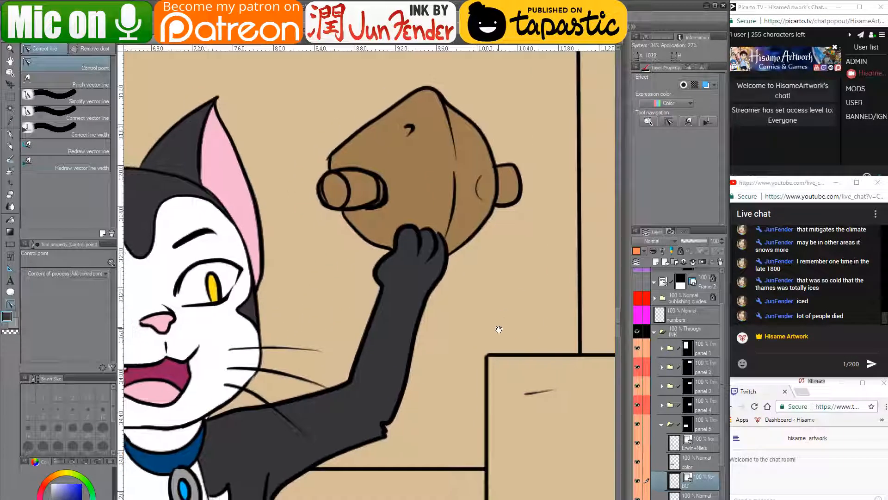
pyautogui.moveTo(445, 324); pyautogui.dragTo(510, 256)
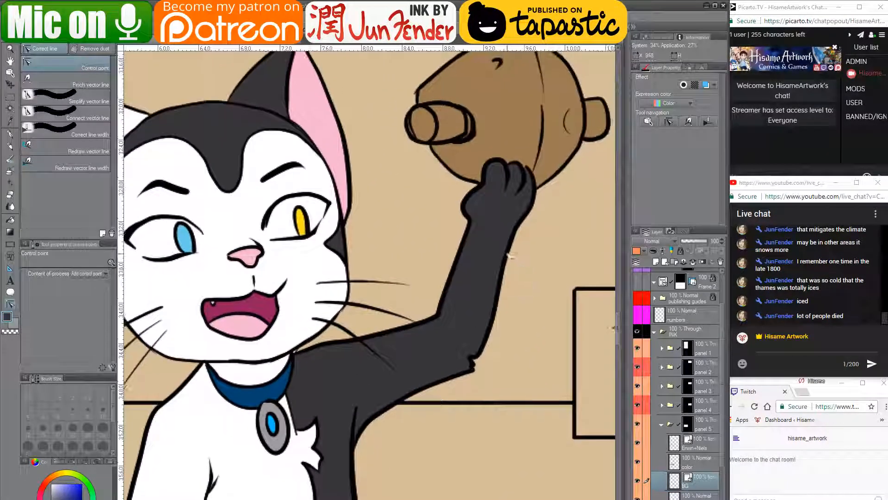
pyautogui.moveTo(494, 298); pyautogui.dragTo(450, 345)
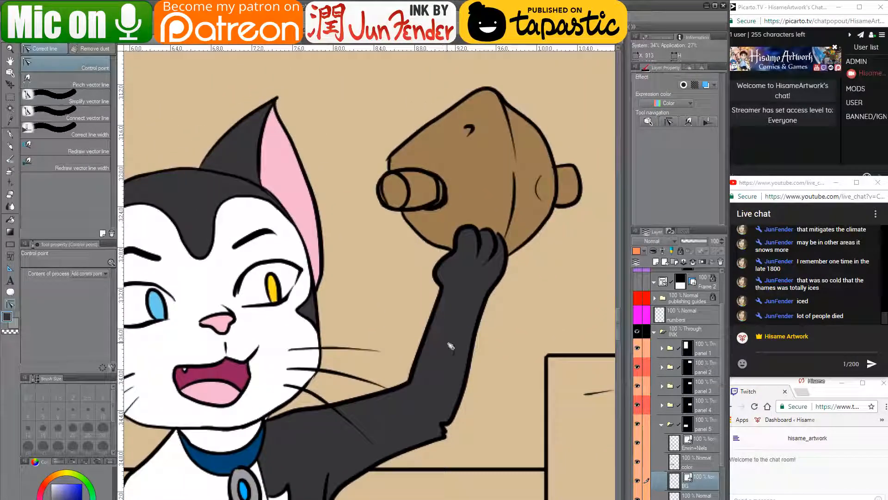
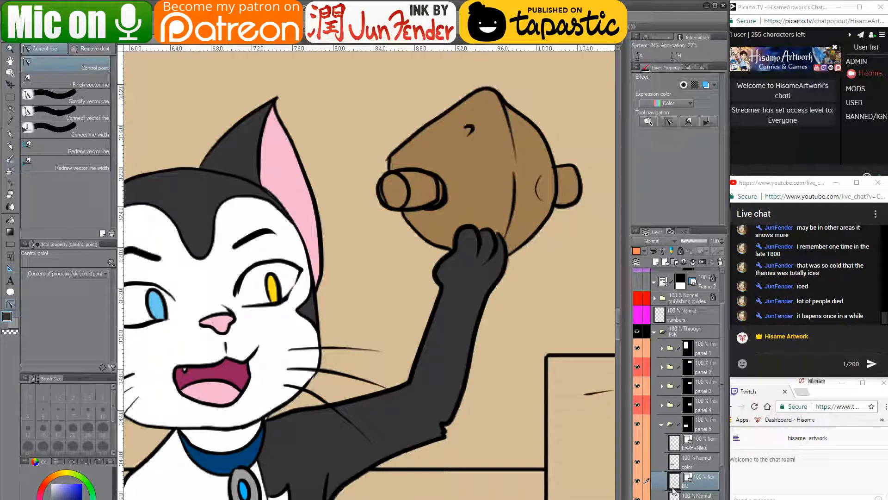
# - Make panel 5's color layer active, select its painted area and switch to the G-pen
pyautogui.click(677, 470)
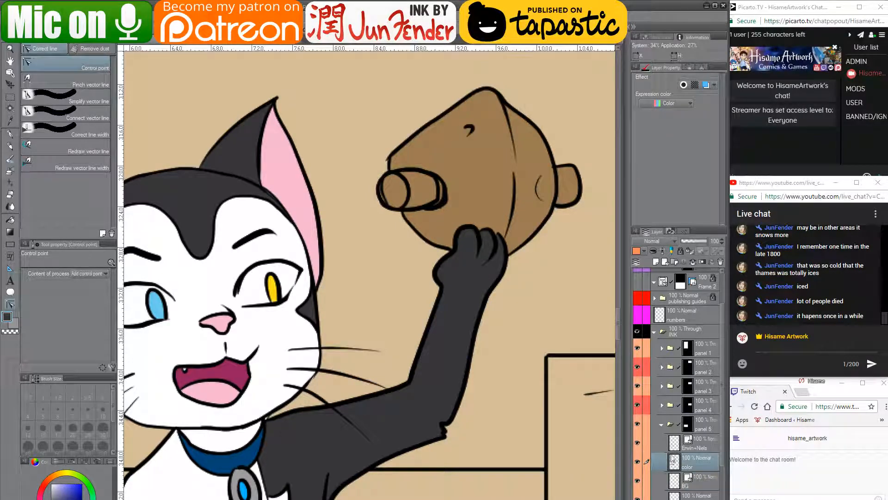
pyautogui.keyDown('ctrl'); pyautogui.click(672, 457); pyautogui.keyUp('ctrl')
pyautogui.moveTo(476, 219); pyautogui.dragTo(411, 315)
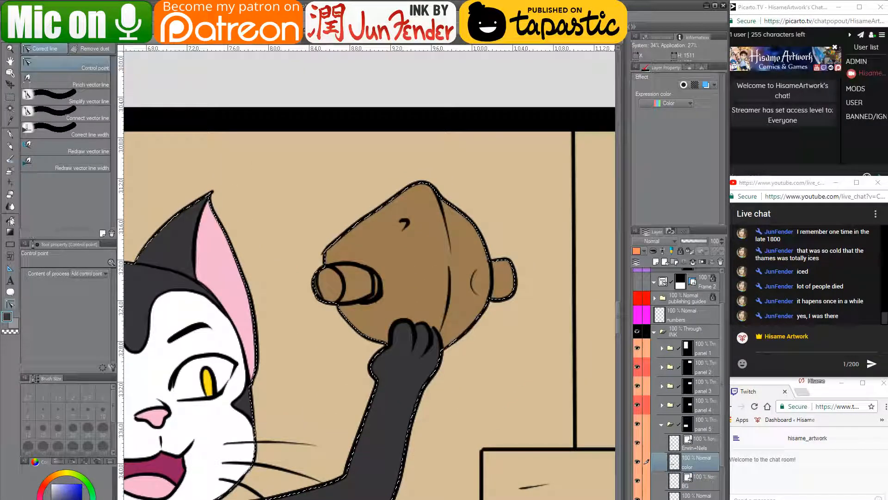
pyautogui.click(9, 135)
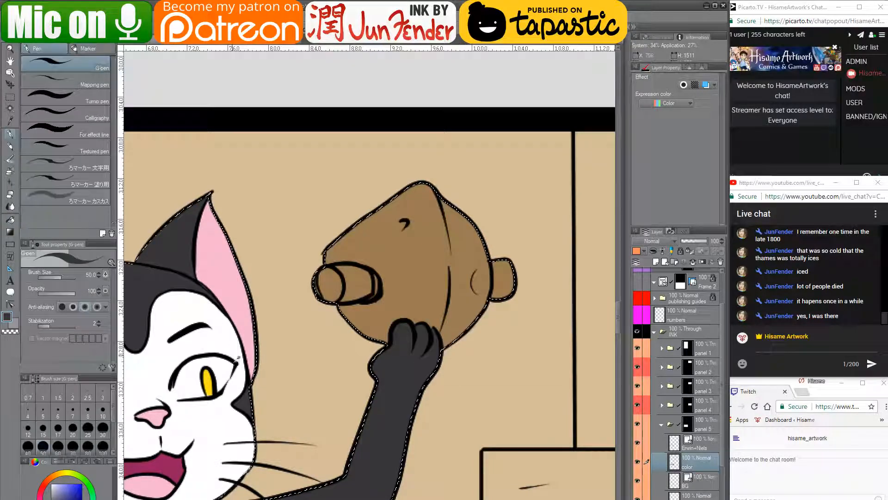
# - Paint the whole prop held up by the cat dark navy blue, reducing the G-pen to size 17 for the area around the paw
pyautogui.click(82, 495)
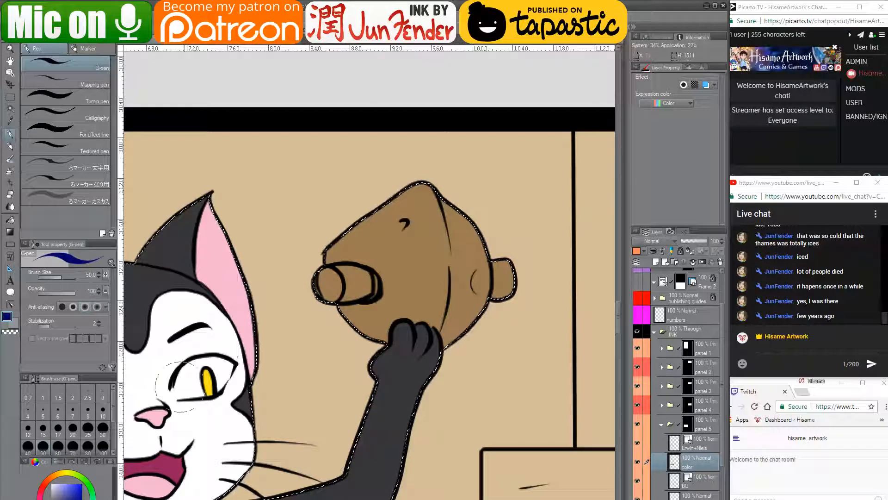
pyautogui.click(360, 233)
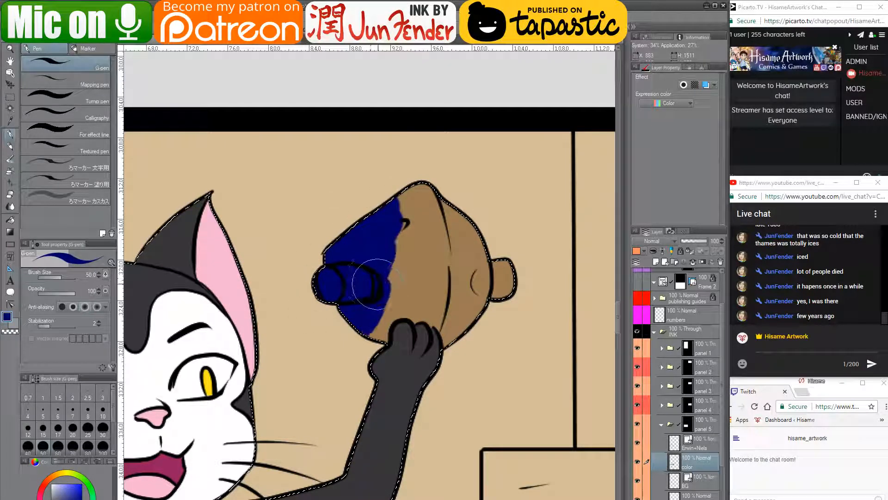
pyautogui.moveTo(414, 190)
pyautogui.mouseDown()
pyautogui.moveTo(418, 238)
pyautogui.moveTo(456, 277)
pyautogui.mouseUp()
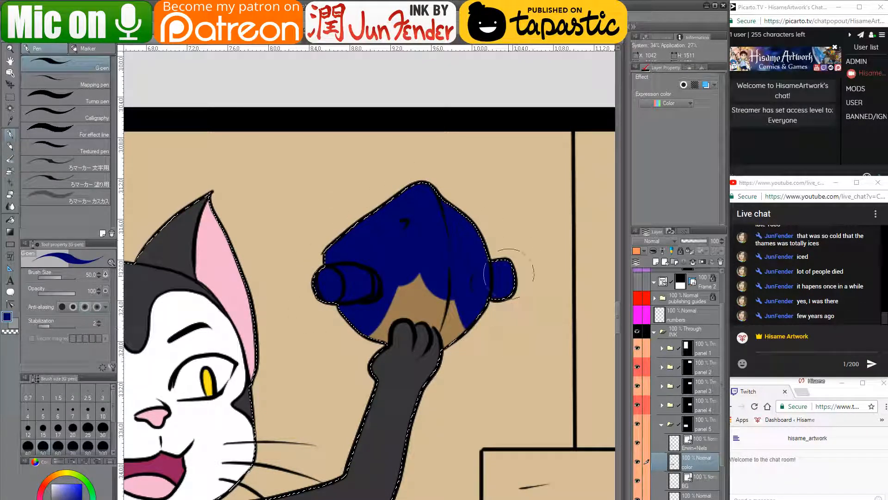
pyautogui.press('[')
pyautogui.press('[')
pyautogui.press('[')
pyautogui.press('[')
pyautogui.press('[')
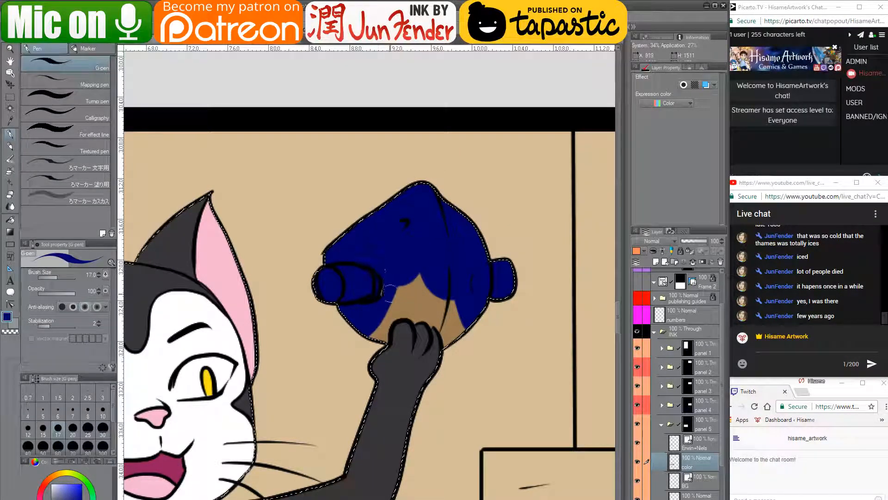
pyautogui.moveTo(365, 329)
pyautogui.mouseDown()
pyautogui.moveTo(429, 318)
pyautogui.moveTo(444, 327)
pyautogui.moveTo(448, 349)
pyautogui.moveTo(433, 323)
pyautogui.moveTo(445, 299)
pyautogui.moveTo(456, 322)
pyautogui.moveTo(467, 312)
pyautogui.moveTo(427, 314)
pyautogui.moveTo(416, 284)
pyautogui.moveTo(402, 283)
pyautogui.moveTo(393, 300)
pyautogui.moveTo(392, 292)
pyautogui.moveTo(419, 308)
pyautogui.mouseUp()
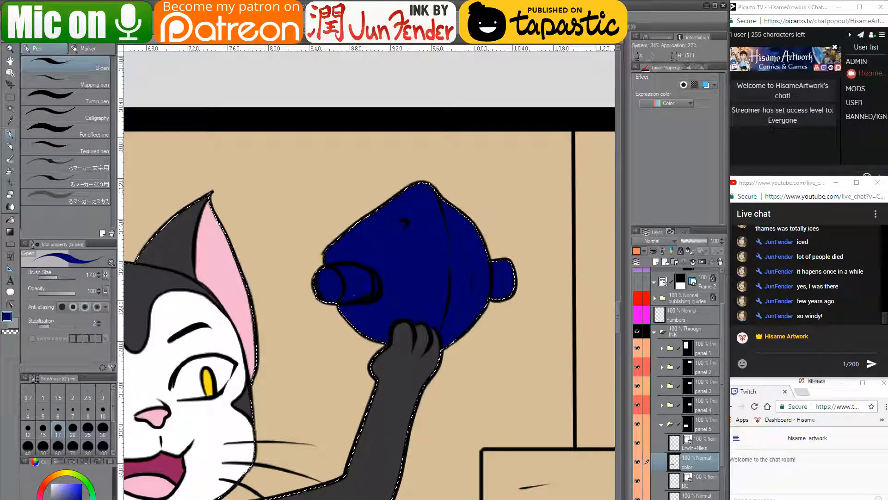
# - Pick a bright sky blue and paint the cylinders on both sides of the held prop
pyautogui.click(79, 499)
pyautogui.click(81, 484)
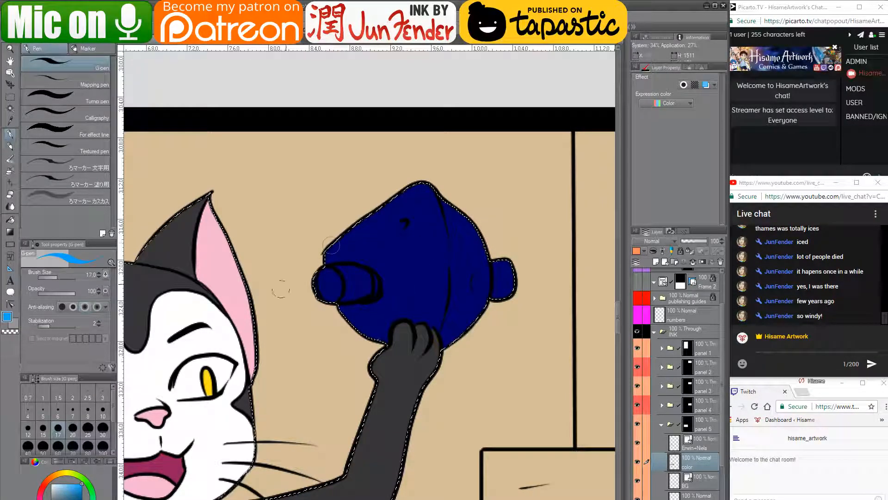
pyautogui.moveTo(325, 280)
pyautogui.mouseDown()
pyautogui.moveTo(363, 293)
pyautogui.moveTo(371, 289)
pyautogui.moveTo(331, 274)
pyautogui.moveTo(373, 280)
pyautogui.mouseUp()
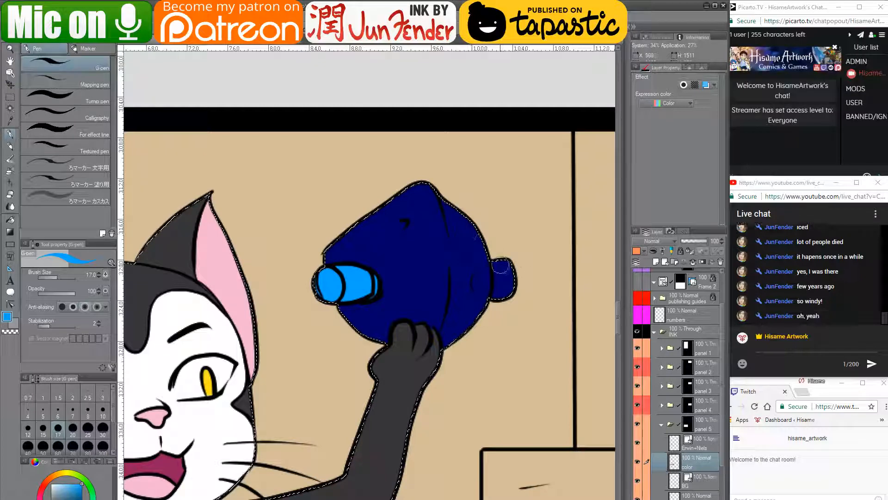
pyautogui.moveTo(497, 264)
pyautogui.mouseDown()
pyautogui.moveTo(502, 307)
pyautogui.moveTo(507, 282)
pyautogui.mouseUp()
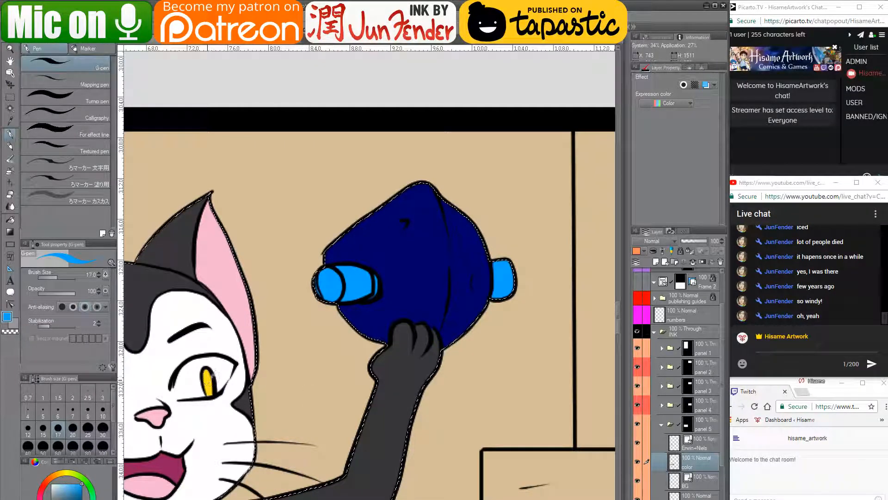
# - Sample yellow from the cat's eye and paint a curved ring around the navy body of the held prop
pyautogui.keyDown('alt'); pyautogui.click(207, 380); pyautogui.keyUp('alt')
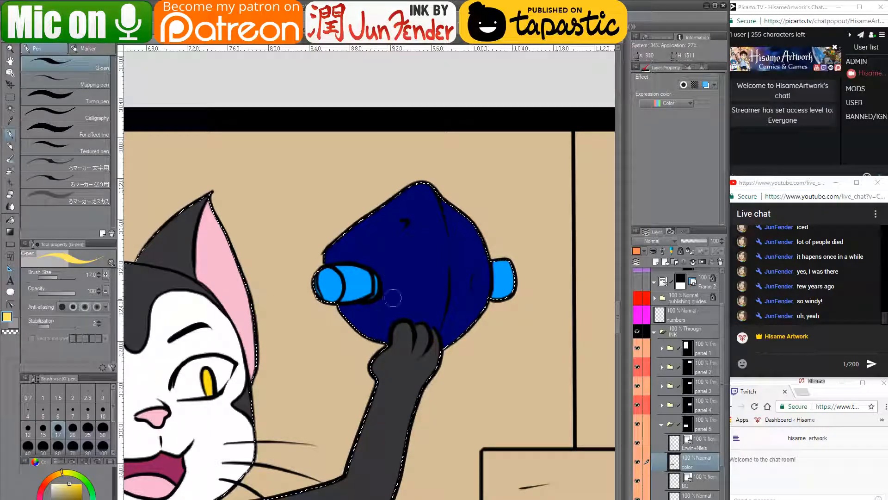
pyautogui.moveTo(363, 309)
pyautogui.mouseDown()
pyautogui.moveTo(387, 331)
pyautogui.moveTo(360, 307)
pyautogui.mouseUp()
pyautogui.moveTo(359, 260)
pyautogui.mouseDown()
pyautogui.moveTo(427, 215)
pyautogui.moveTo(449, 219)
pyautogui.moveTo(467, 247)
pyautogui.mouseUp()
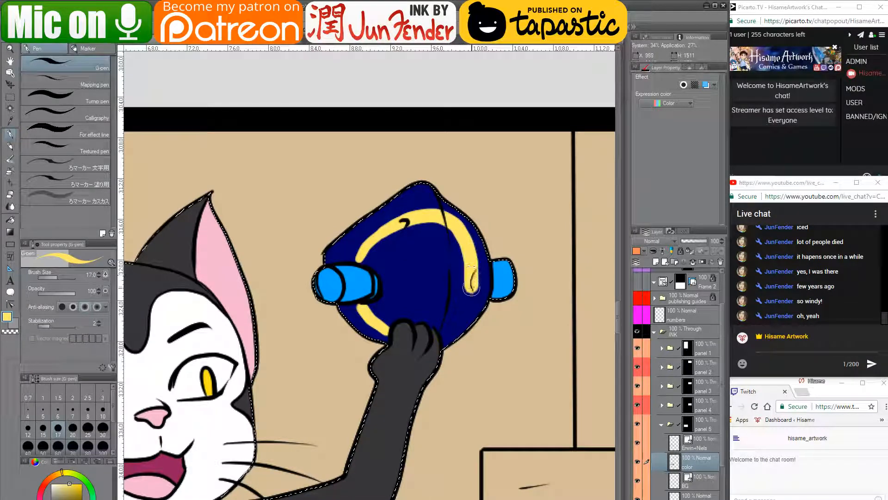
pyautogui.moveTo(455, 318); pyautogui.dragTo(441, 332)
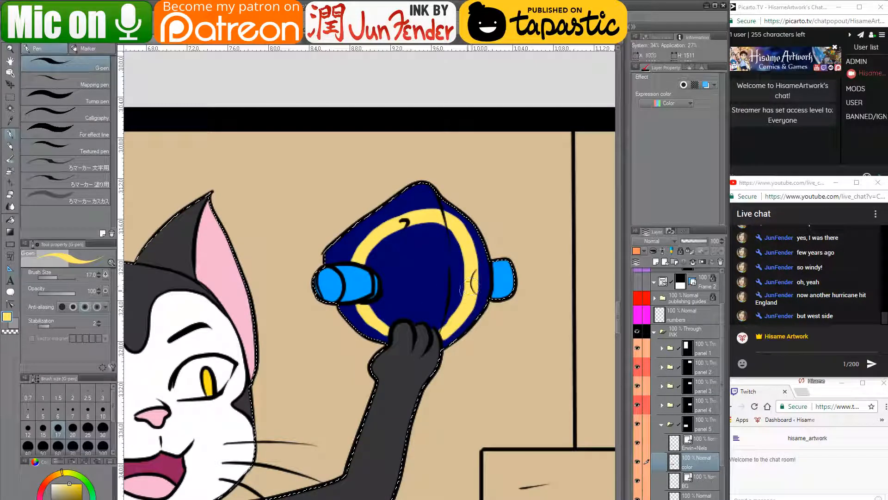
# - Clean up the yellow ring's inner edge near the paw by alternately sampling and painting the navy and the yellow
pyautogui.keyDown('alt'); pyautogui.click(440, 323); pyautogui.keyUp('alt')
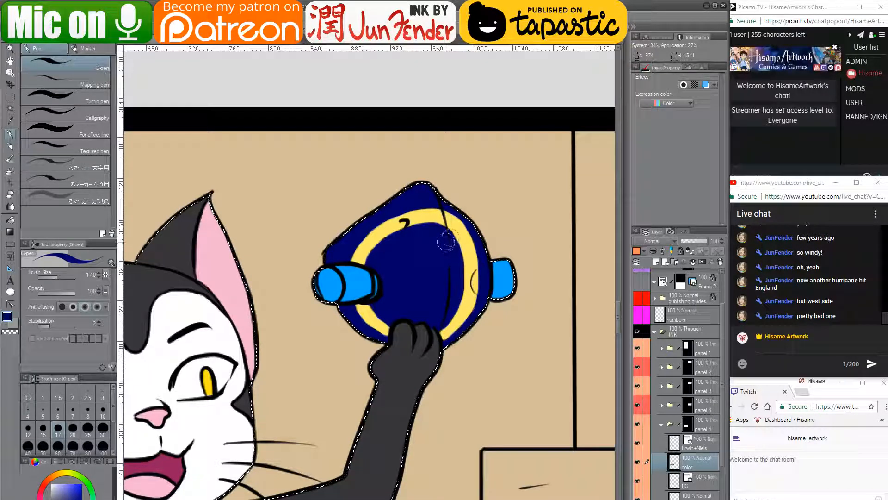
pyautogui.moveTo(446, 232)
pyautogui.mouseDown()
pyautogui.moveTo(461, 252)
pyautogui.moveTo(464, 281)
pyautogui.mouseUp()
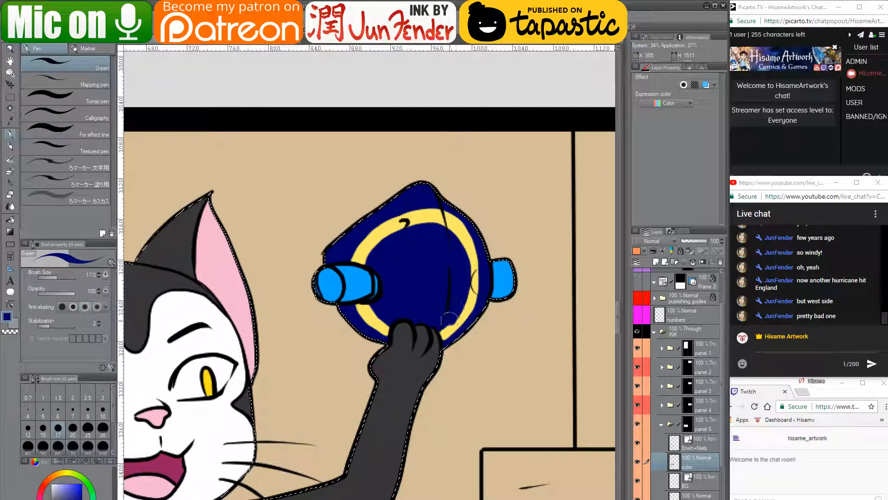
pyautogui.moveTo(450, 319); pyautogui.dragTo(440, 324)
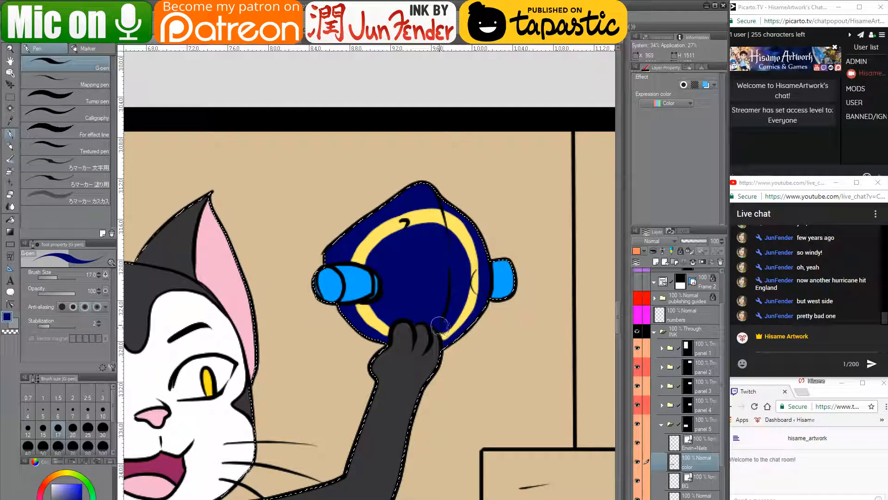
pyautogui.keyDown('alt'); pyautogui.click(461, 318); pyautogui.keyUp('alt')
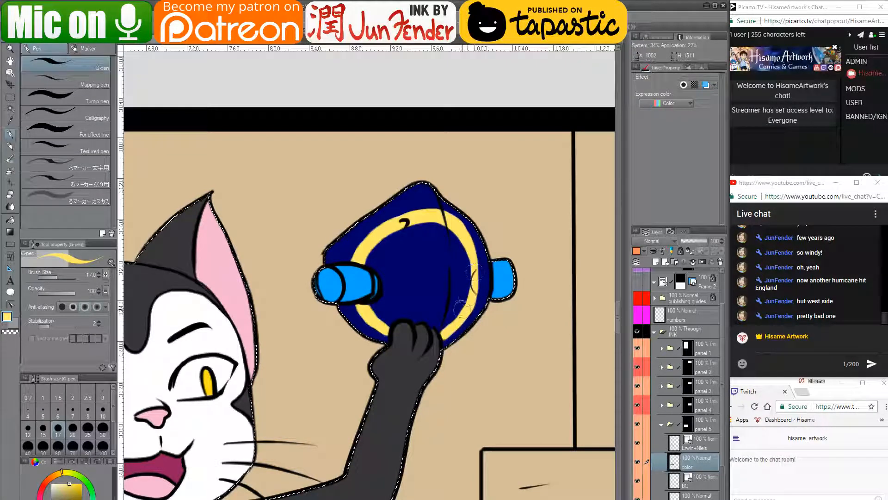
pyautogui.moveTo(468, 277); pyautogui.dragTo(454, 270)
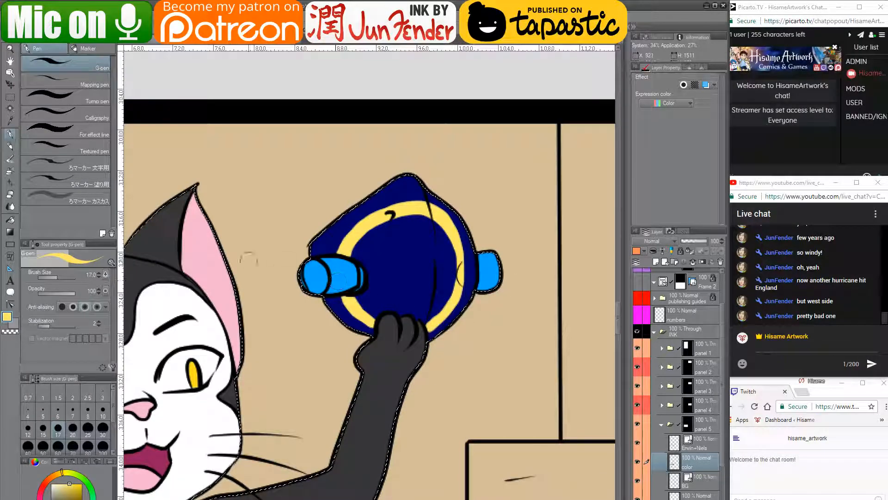
# - Sample the cylinder's blue, choose a slightly paler tint and paint the round end face of the prop's front cylinder
pyautogui.keyDown('alt'); pyautogui.click(339, 281); pyautogui.keyUp('alt')
pyautogui.click(72, 486)
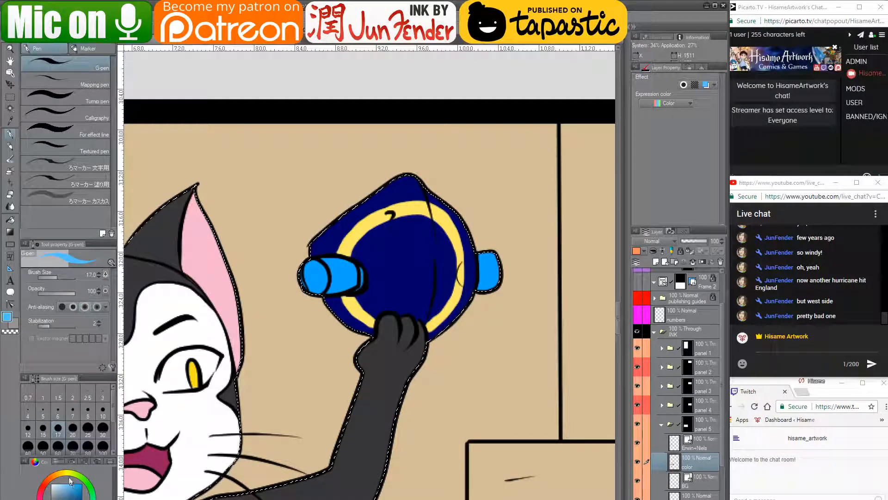
pyautogui.click(311, 269)
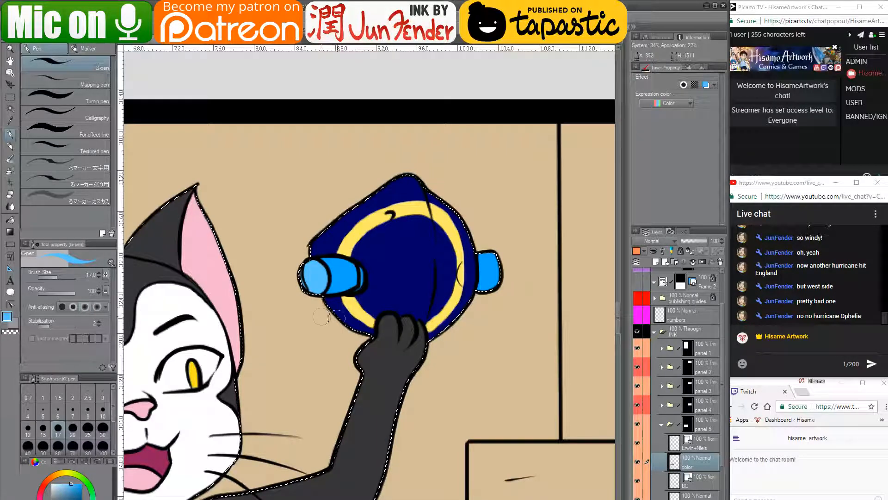
# - Sample the ring's yellow and fill the held prop's navy centre and the navy area above the ring with it
pyautogui.keyDown('alt'); pyautogui.click(361, 318); pyautogui.keyUp('alt')
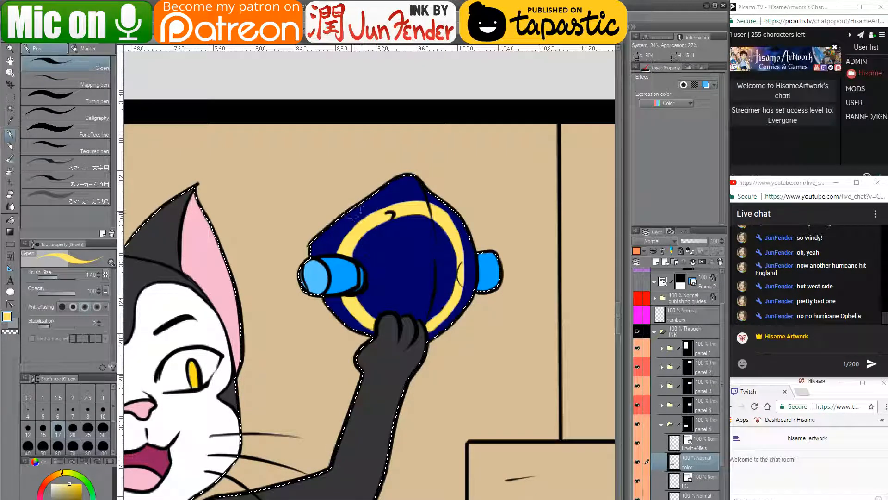
pyautogui.scroll(-4, 422, 248)
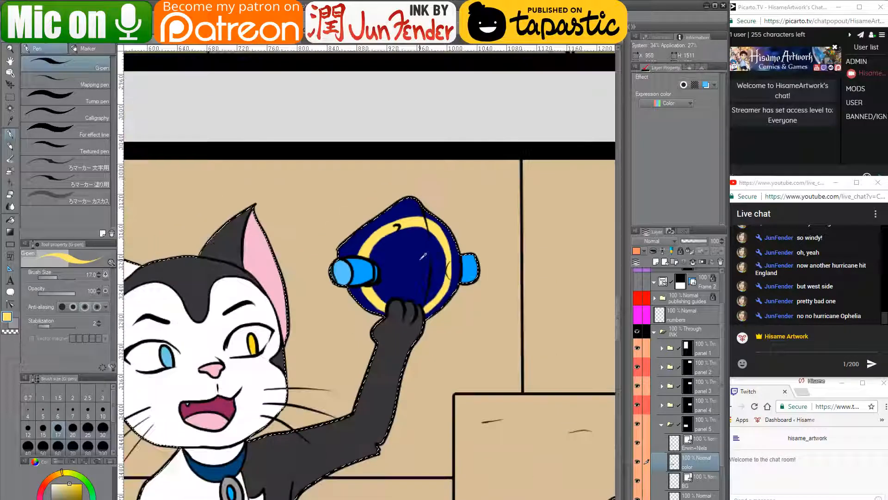
pyautogui.moveTo(460, 340)
pyautogui.mouseDown()
pyautogui.moveTo(435, 267)
pyautogui.moveTo(432, 224)
pyautogui.moveTo(431, 291)
pyautogui.mouseUp()
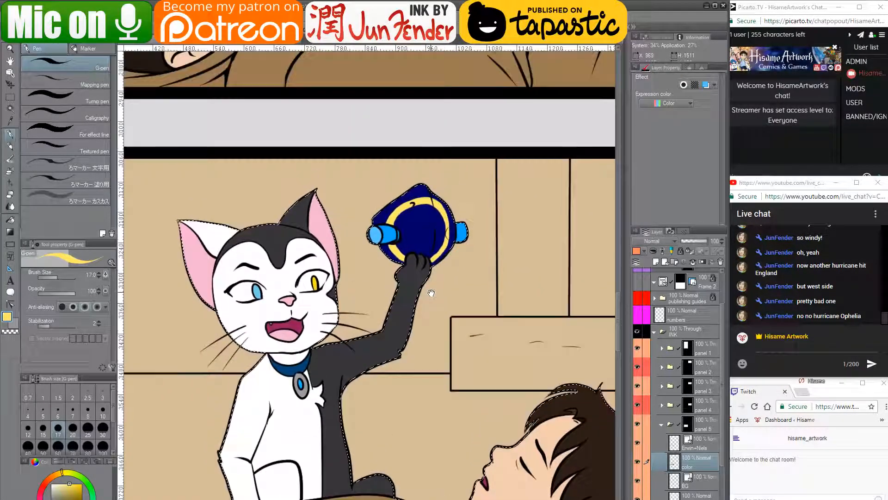
pyautogui.scroll(2, 413, 203)
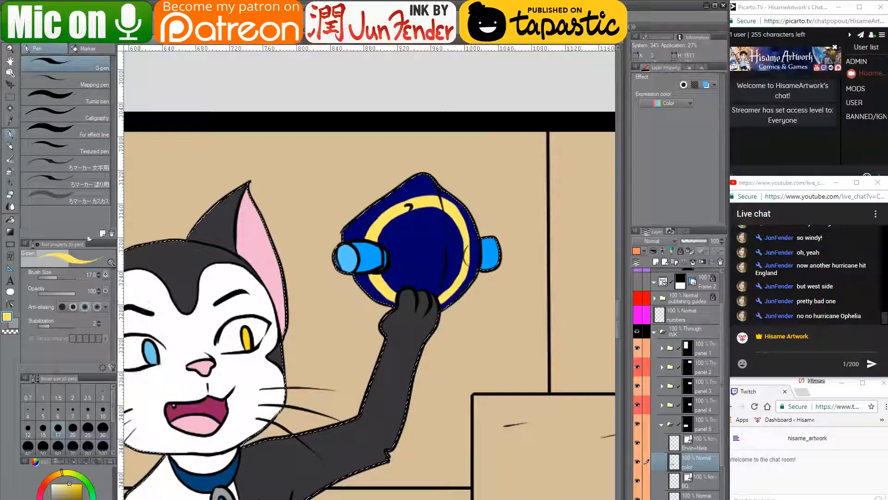
pyautogui.click(10, 221)
pyautogui.click(414, 227)
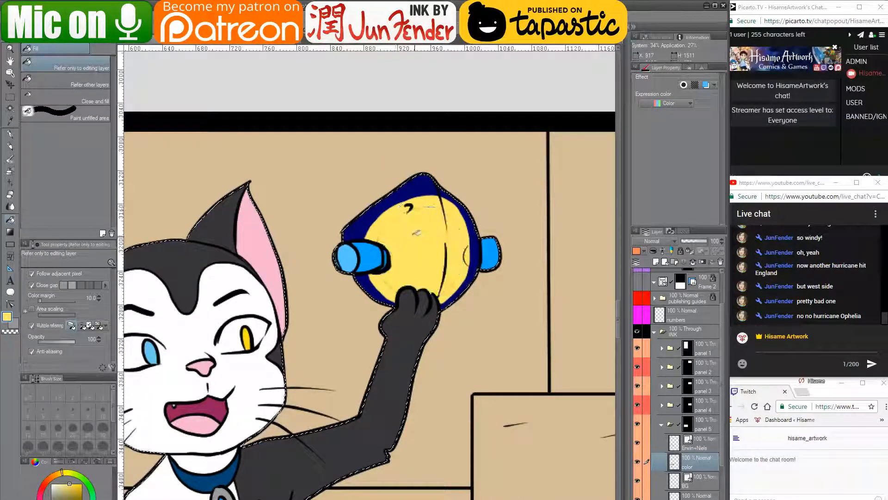
pyautogui.click(419, 183)
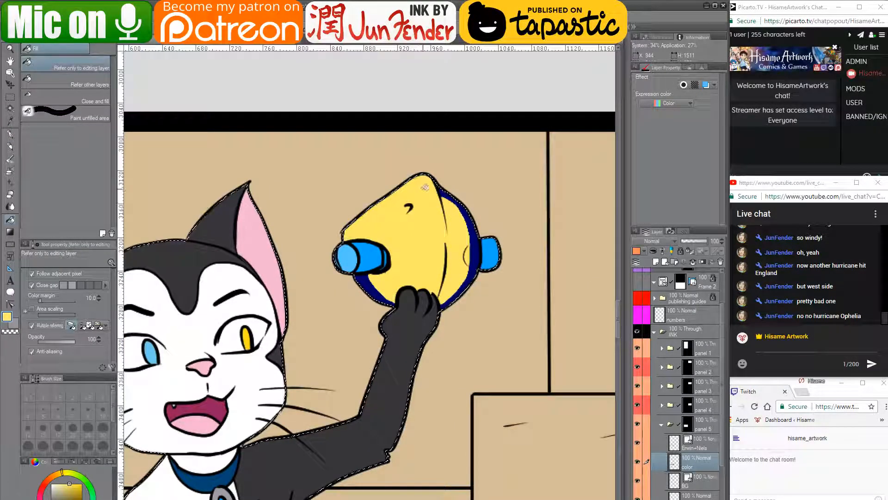
# - Fill the remaining dark blue areas of the cat's held mask with yellow, then activate the G-pen
pyautogui.click(451, 197)
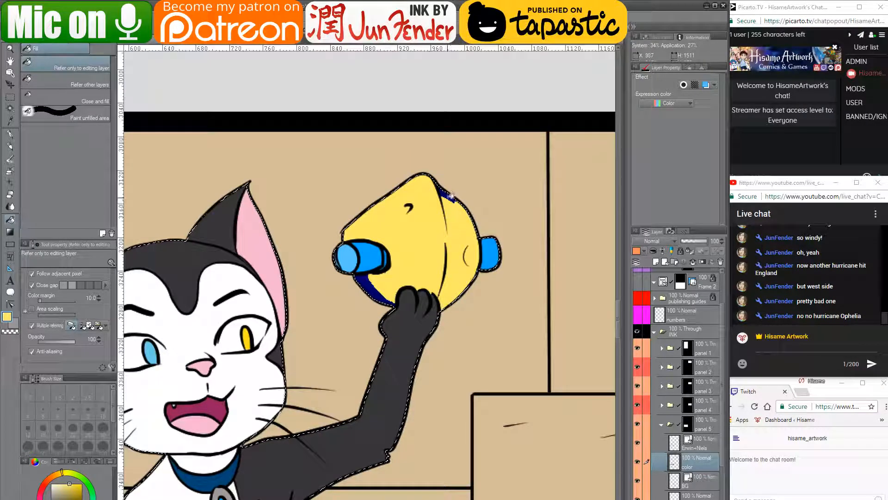
pyautogui.click(373, 282)
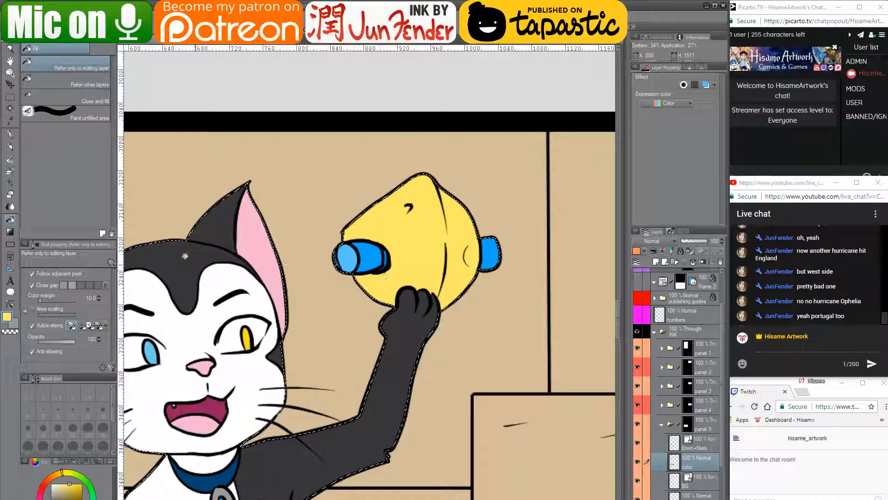
pyautogui.click(10, 137)
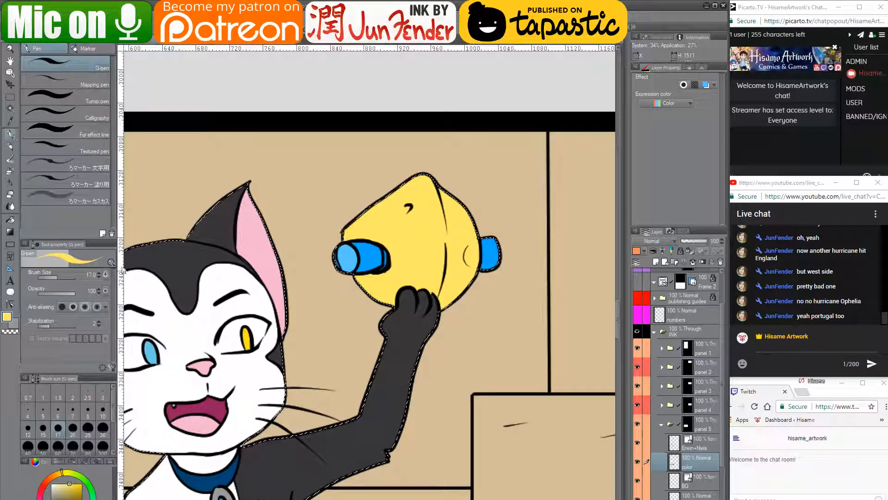
# - Switch to the browser and examine the aqualung image results, including the Aqua Lung diving gear photo, as colour reference
pyautogui.hotkey('alt', 'Tab')
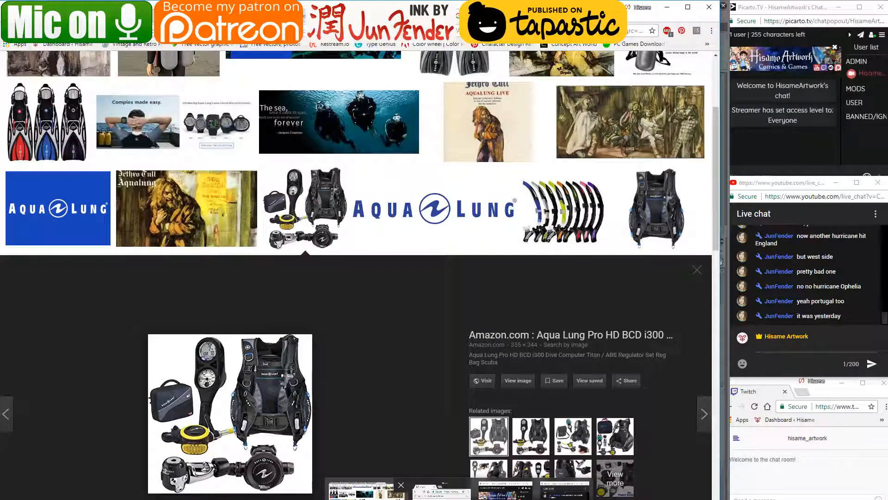
pyautogui.hotkey('alt', 'Tab')
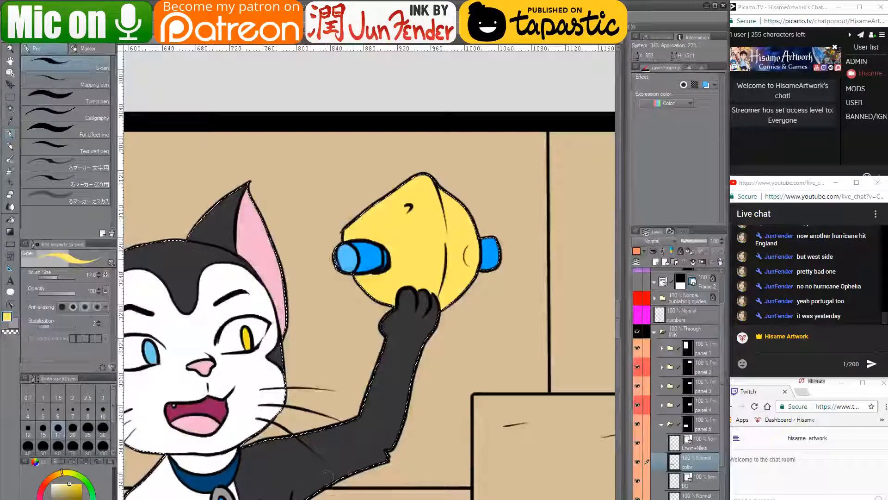
pyautogui.click(51, 496)
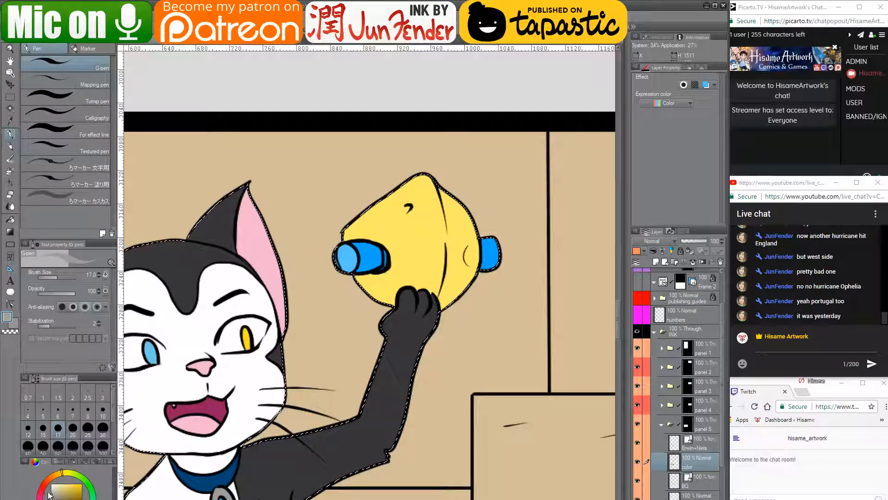
pyautogui.hotkey('alt', 'Tab')
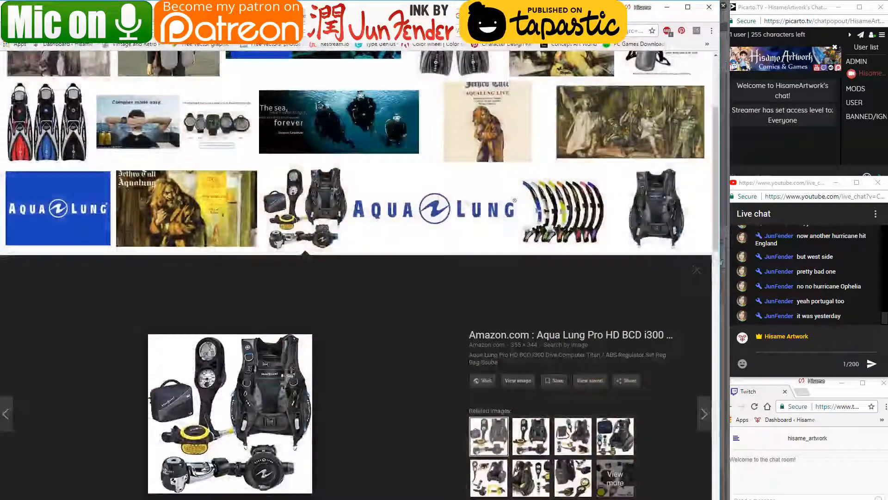
pyautogui.scroll(3, 357, 273)
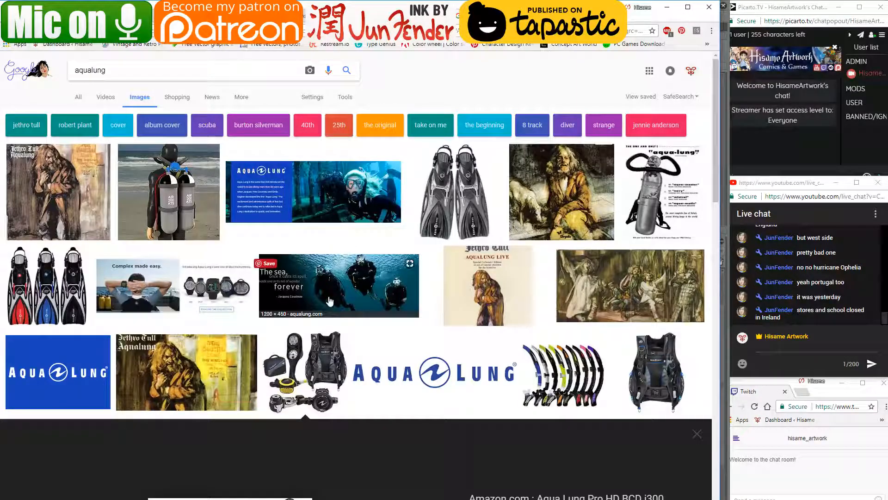
pyautogui.scroll(-10, 330, 300)
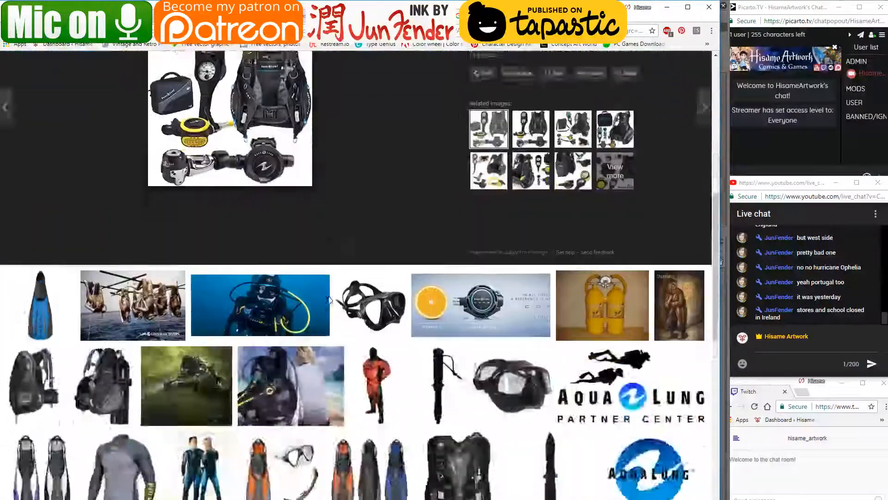
pyautogui.click(327, 300)
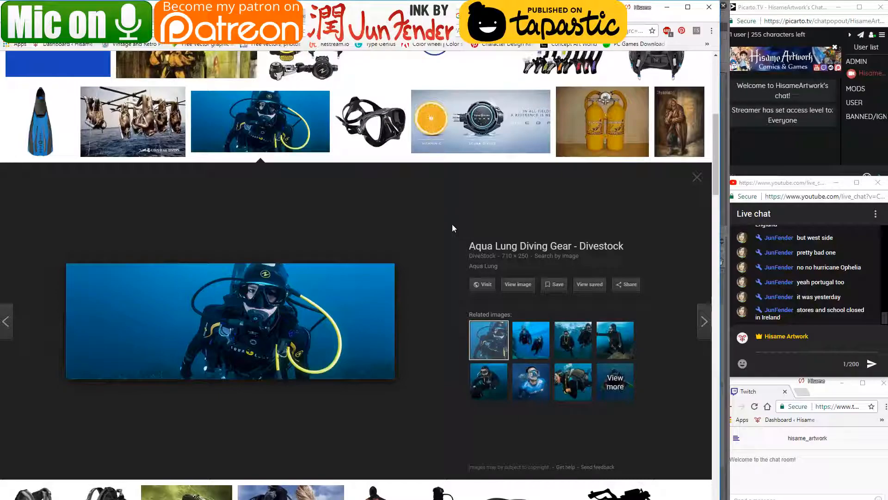
pyautogui.scroll(-10, 423, 358)
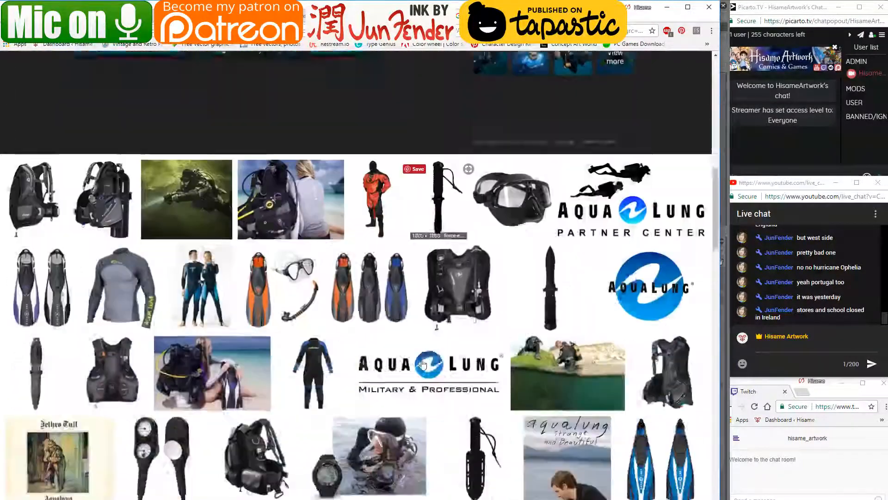
pyautogui.scroll(-5, 423, 364)
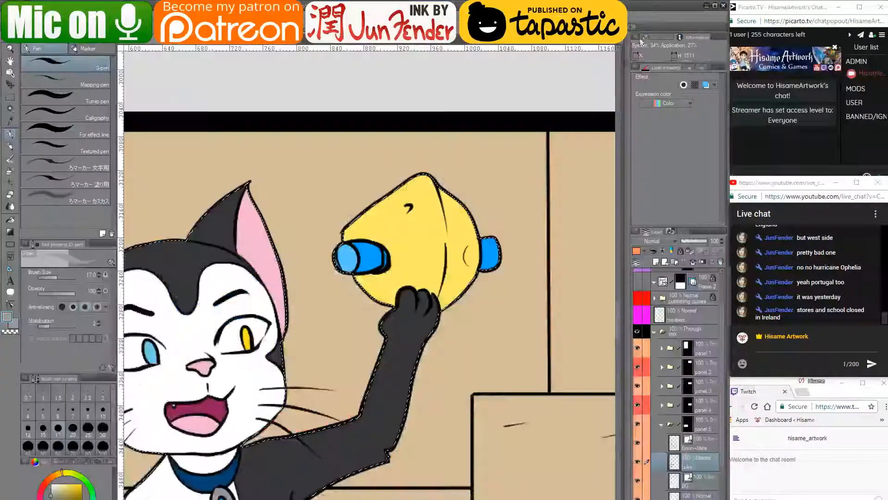
pyautogui.click(667, 7)
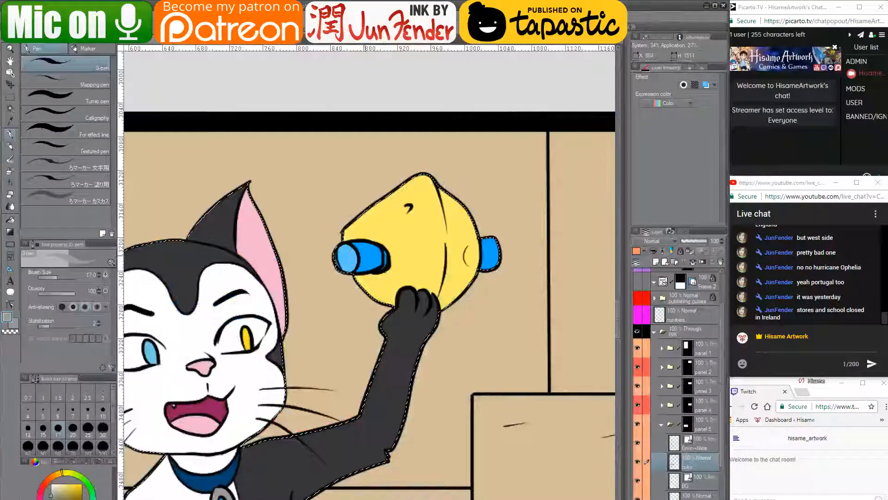
# - Clear the selection around the panel 5 characters and collapse the panel 5 layer folder
pyautogui.scroll(-5, 352, 253)
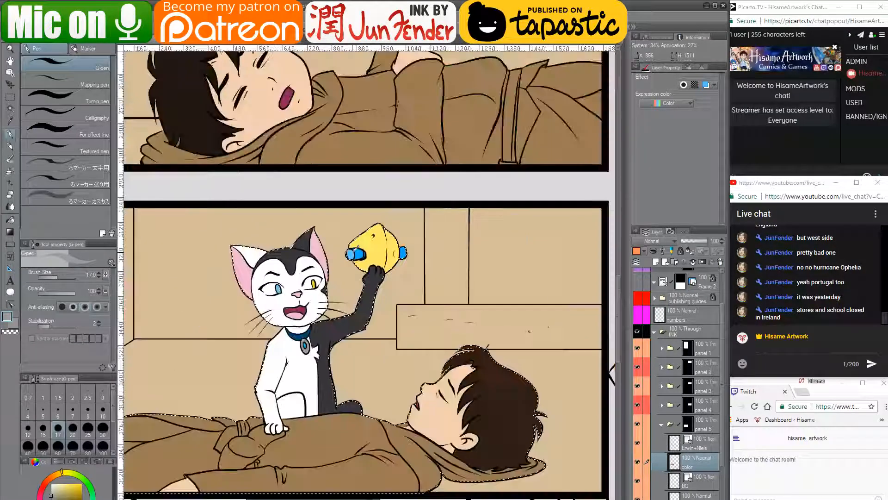
pyautogui.scroll(-4, 396, 293)
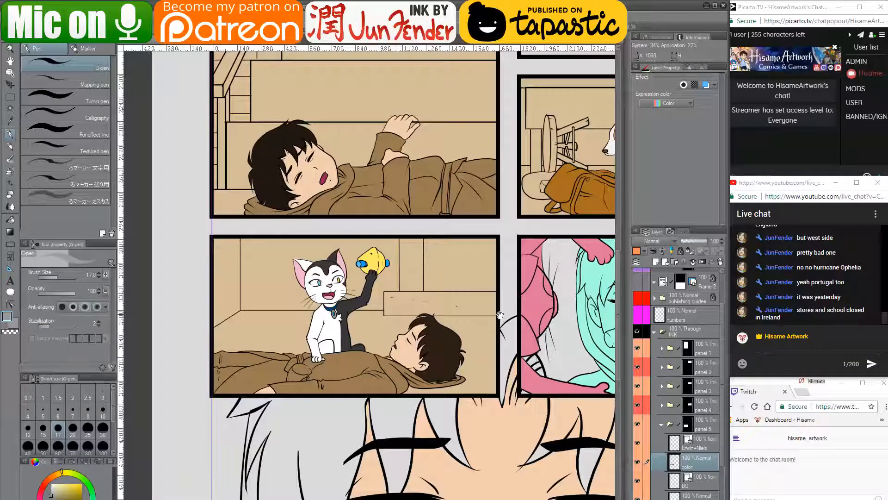
pyautogui.moveTo(501, 315); pyautogui.dragTo(328, 331)
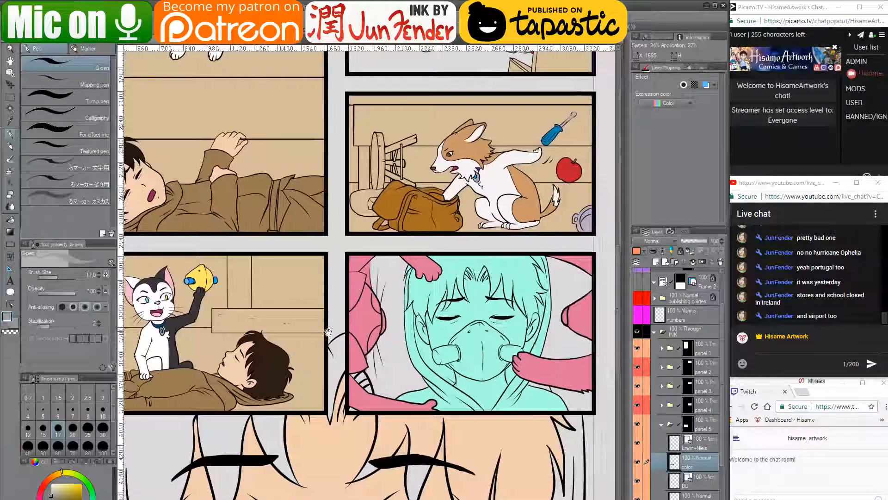
pyautogui.scroll(3, 328, 332)
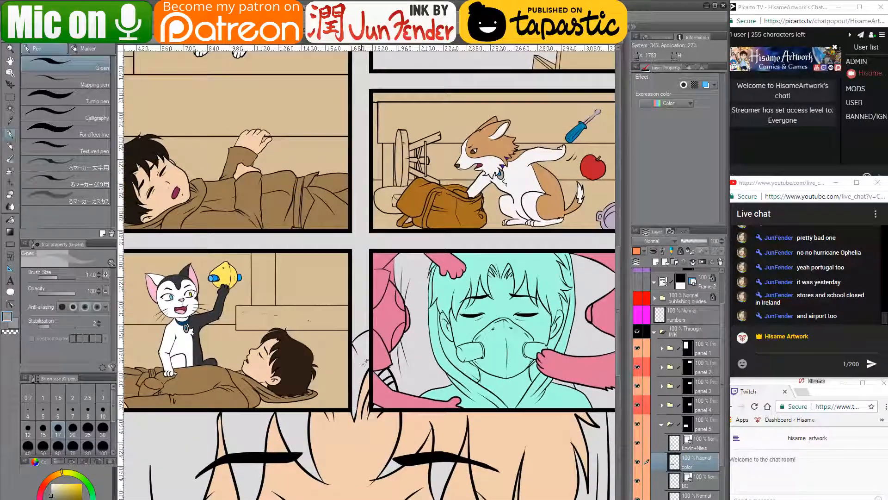
pyautogui.scroll(-2, 364, 362)
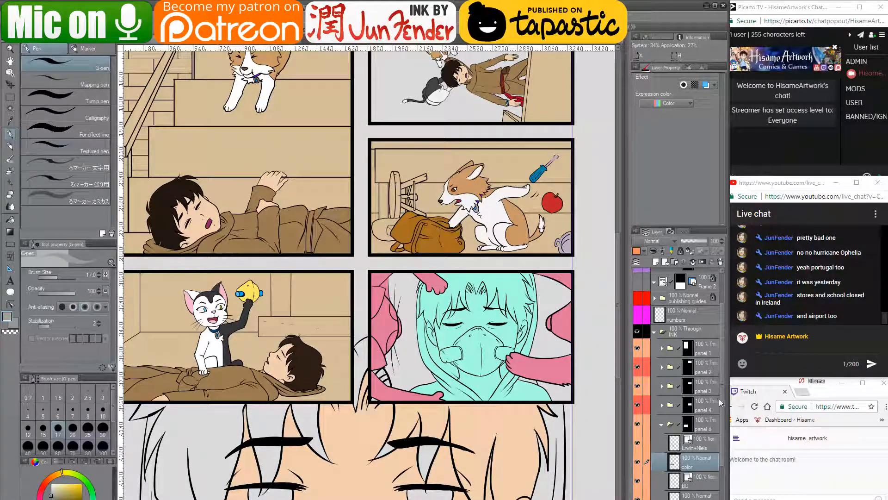
pyautogui.click(662, 424)
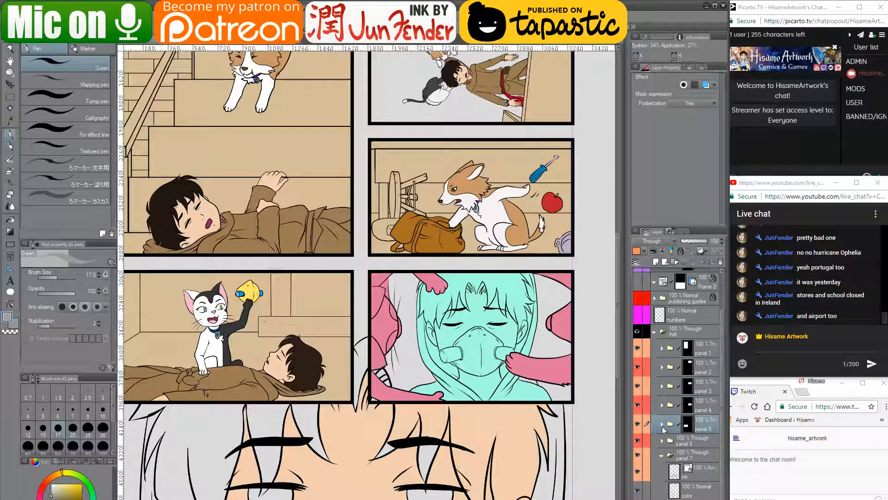
pyautogui.click(663, 425)
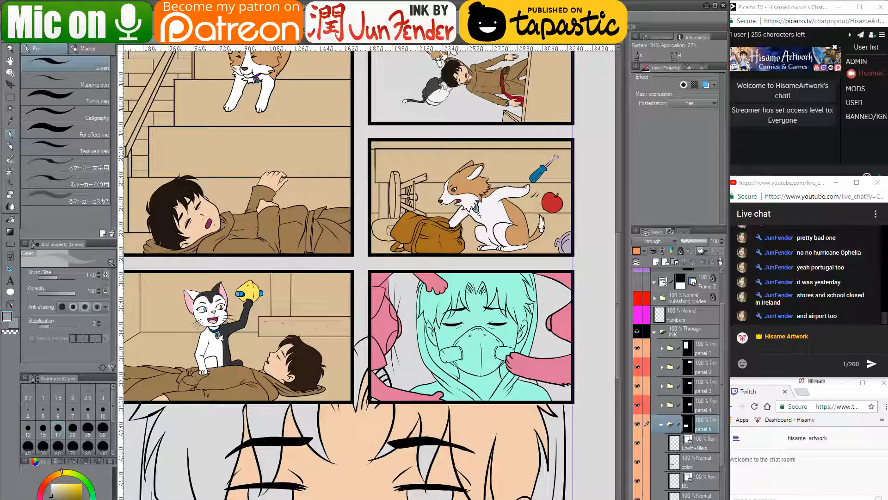
pyautogui.keyDown('ctrl'); pyautogui.click(688, 424); pyautogui.keyUp('ctrl')
pyautogui.hotkey('ctrl', 'd')
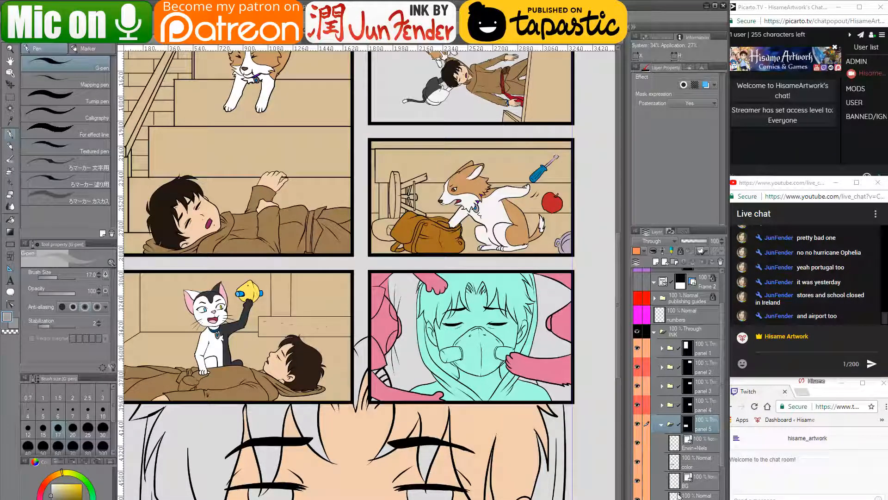
pyautogui.click(680, 464)
pyautogui.keyDown('ctrl'); pyautogui.click(681, 464); pyautogui.keyUp('ctrl')
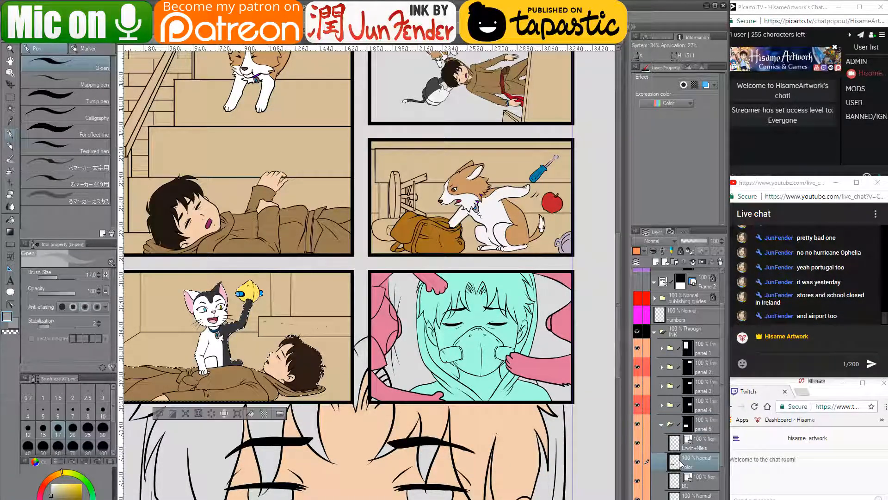
pyautogui.hotkey('ctrl', 'd')
pyautogui.click(662, 424)
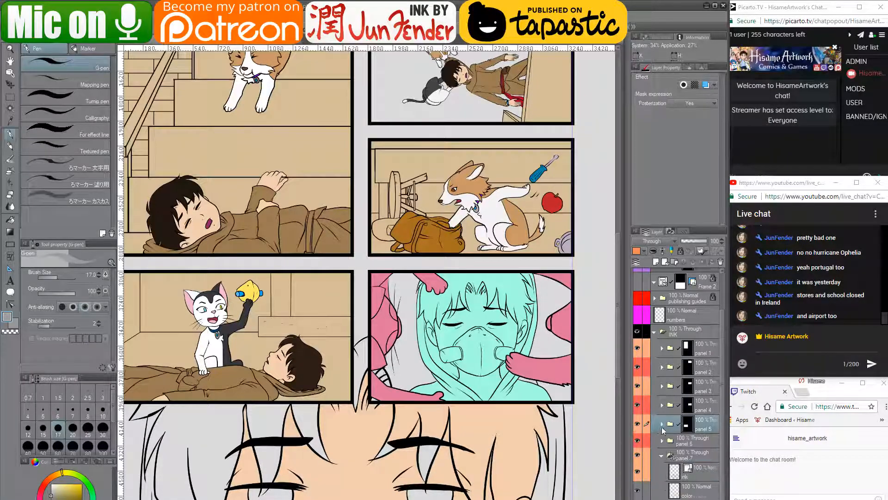
# - Expand the panel 6 layer folder and mask it to a rectangular selection around the masked figure's panel frame
pyautogui.click(665, 442)
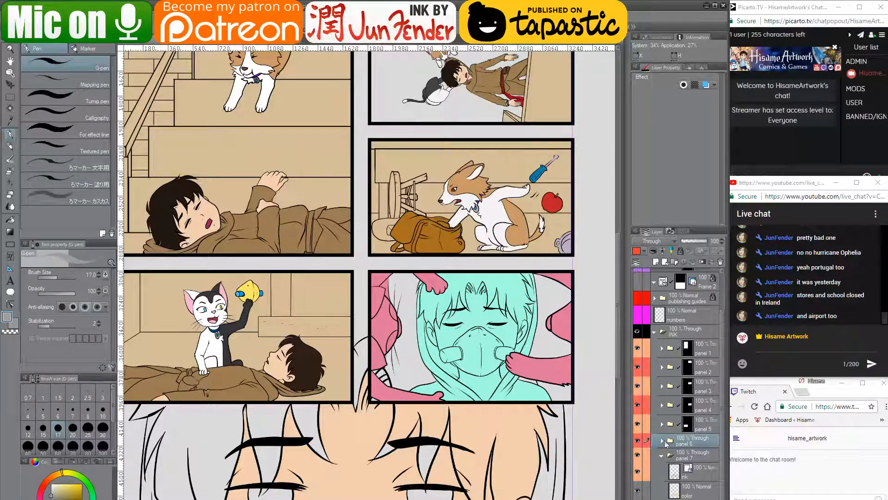
pyautogui.click(663, 441)
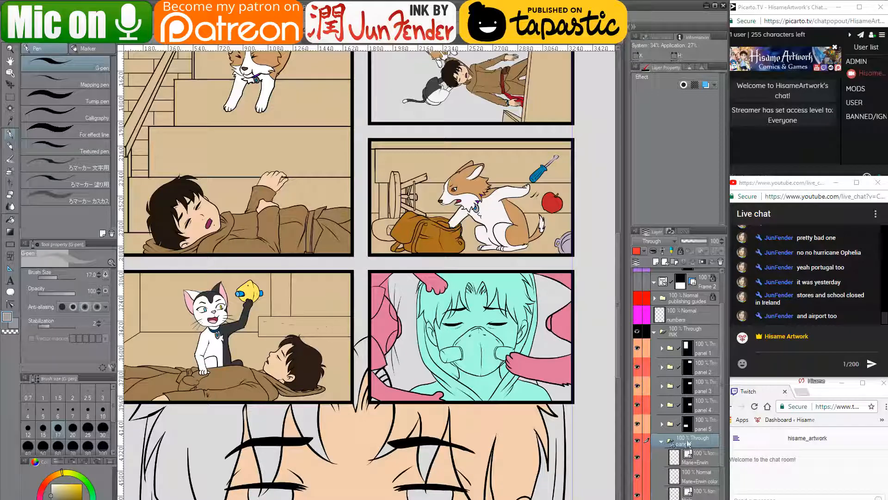
pyautogui.click(10, 97)
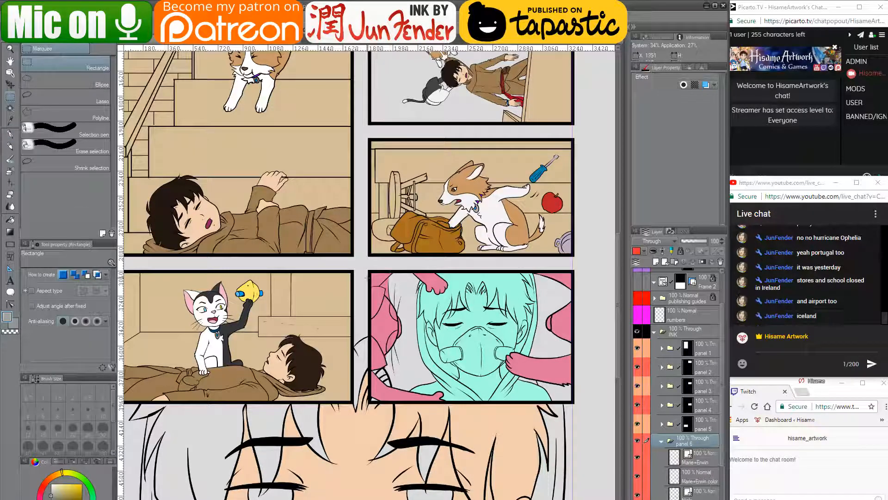
pyautogui.moveTo(369, 271); pyautogui.dragTo(574, 404)
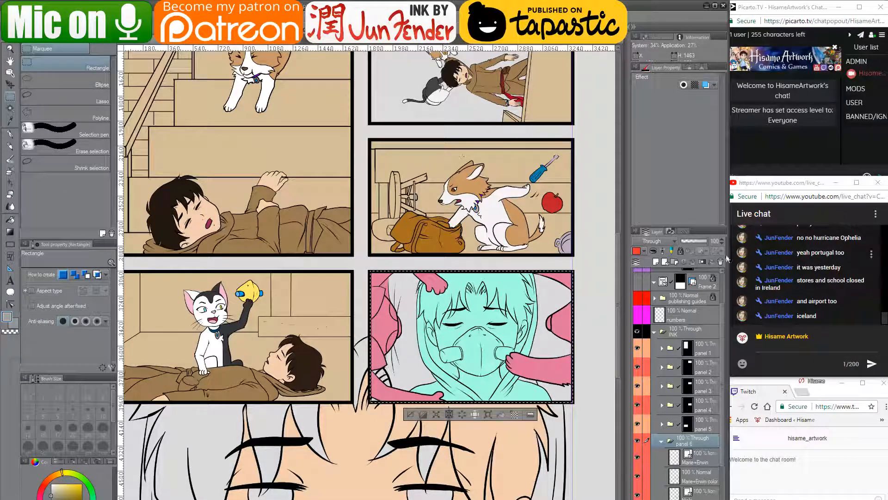
pyautogui.click(702, 261)
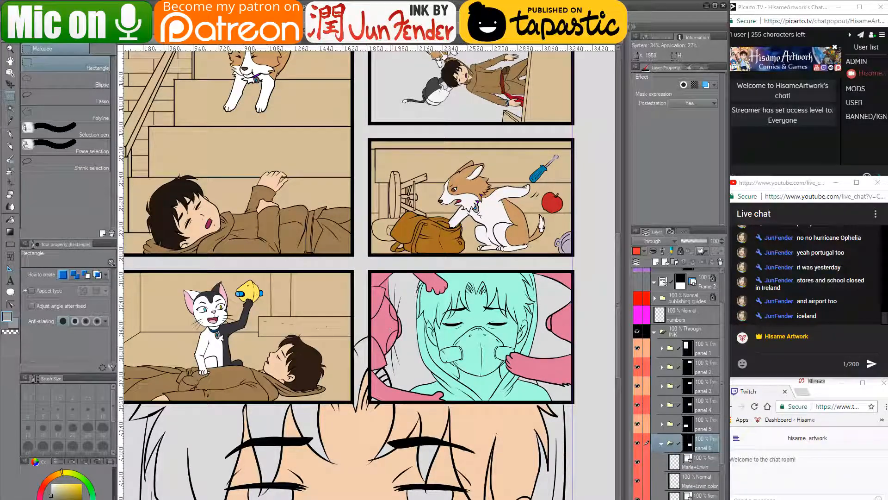
# - Select the painted area of the Marie+Erwin color layer in panel 6
pyautogui.scroll(1, 462, 331)
pyautogui.scroll(2, 462, 332)
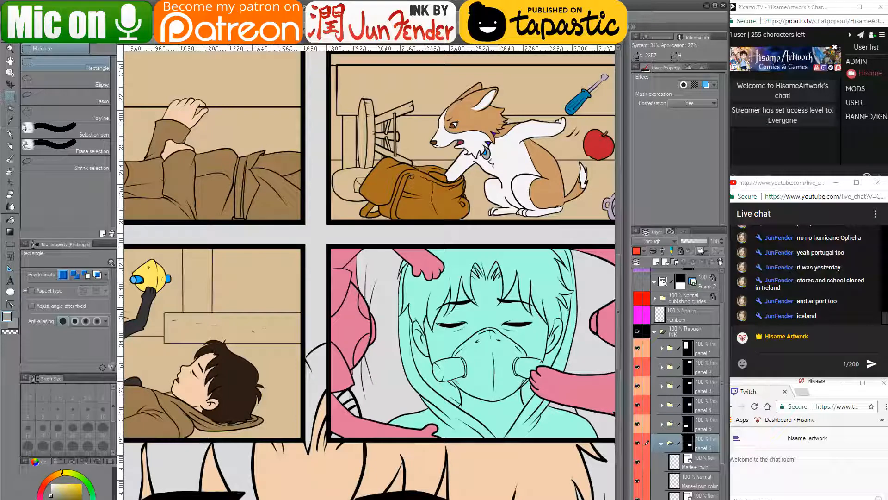
pyautogui.click(694, 480)
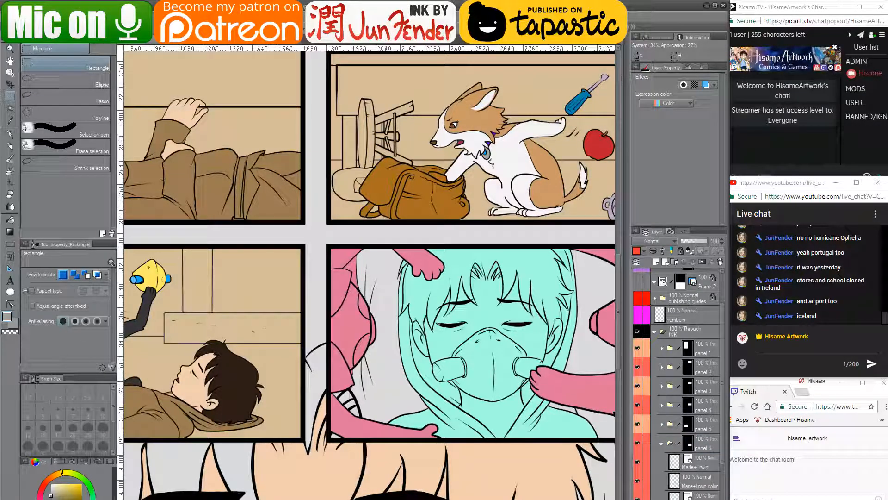
pyautogui.keyDown('ctrl'); pyautogui.click(675, 480); pyautogui.keyUp('ctrl')
pyautogui.moveTo(572, 371); pyautogui.dragTo(522, 407)
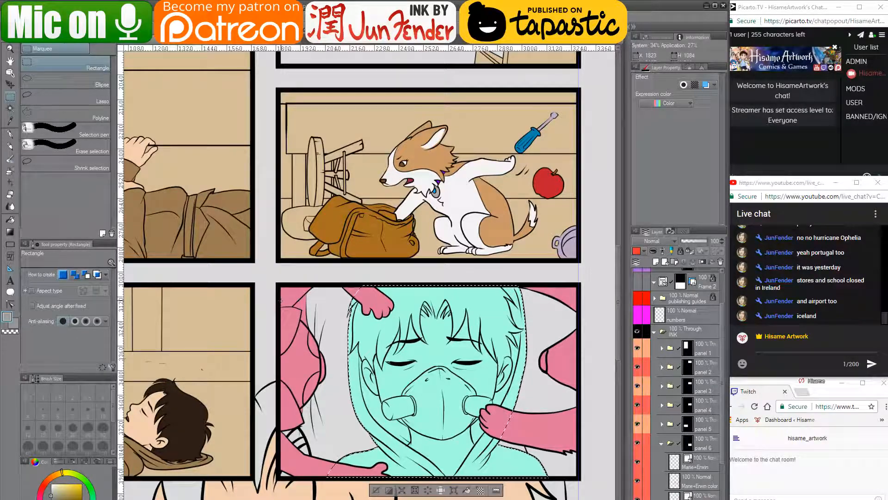
# - Paint the teal figure in panel 6 with the robe's brown, using the G-pen at brush size 800
pyautogui.click(10, 133)
pyautogui.keyDown('alt'); pyautogui.click(227, 211); pyautogui.keyUp('alt')
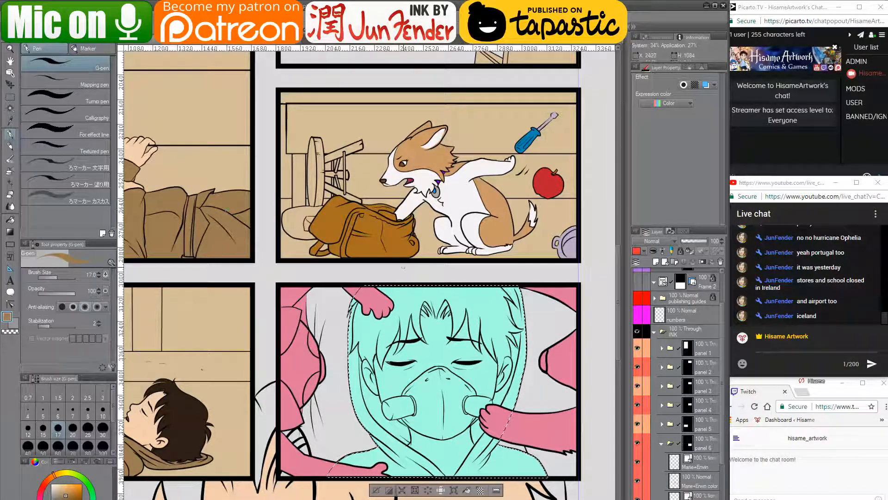
pyautogui.press(']')
pyautogui.press(']')
pyautogui.press(']')
pyautogui.press(']')
pyautogui.press(']')
pyautogui.press(']')
pyautogui.press(']')
pyautogui.press(']')
pyautogui.press(']')
pyautogui.press(']')
pyautogui.press(']')
pyautogui.press(']')
pyautogui.press(']')
pyautogui.press(']')
pyautogui.press(']')
pyautogui.press(']')
pyautogui.press(']')
pyautogui.press(']')
pyautogui.press(']')
pyautogui.press(']')
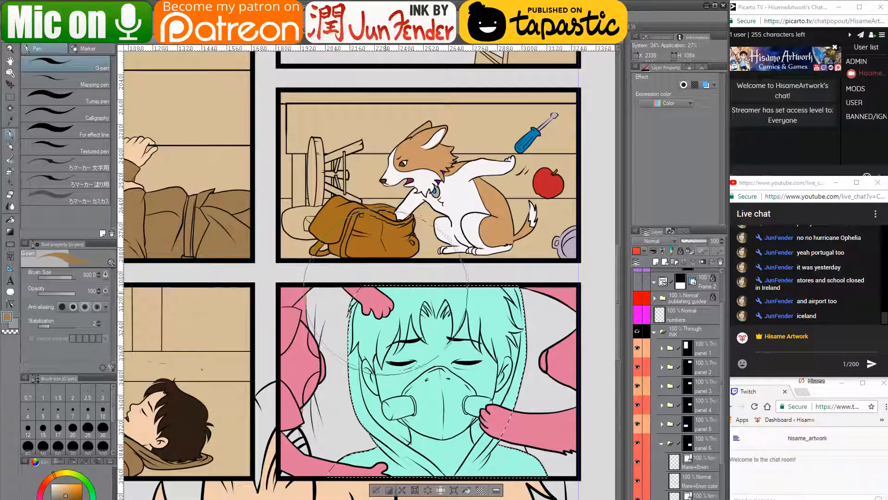
pyautogui.moveTo(398, 299)
pyautogui.mouseDown()
pyautogui.moveTo(435, 304)
pyautogui.moveTo(439, 398)
pyautogui.mouseUp()
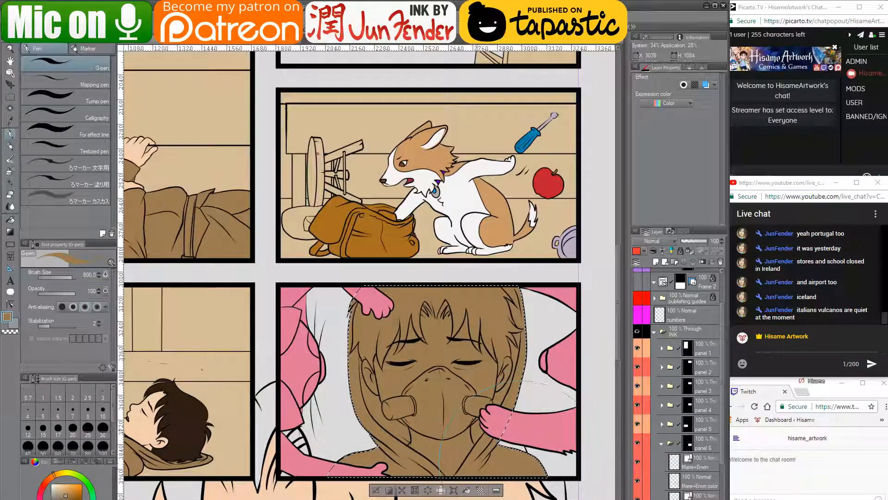
pyautogui.moveTo(345, 229); pyautogui.dragTo(316, 208)
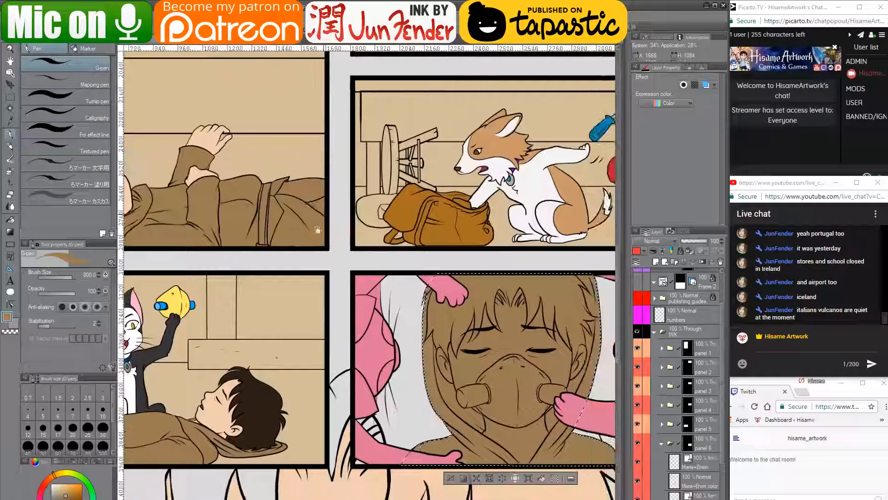
# - Fill the face, hair, ears and neck of the masked figure in panel 6 with the light skin tone
pyautogui.moveTo(426, 379); pyautogui.dragTo(353, 392)
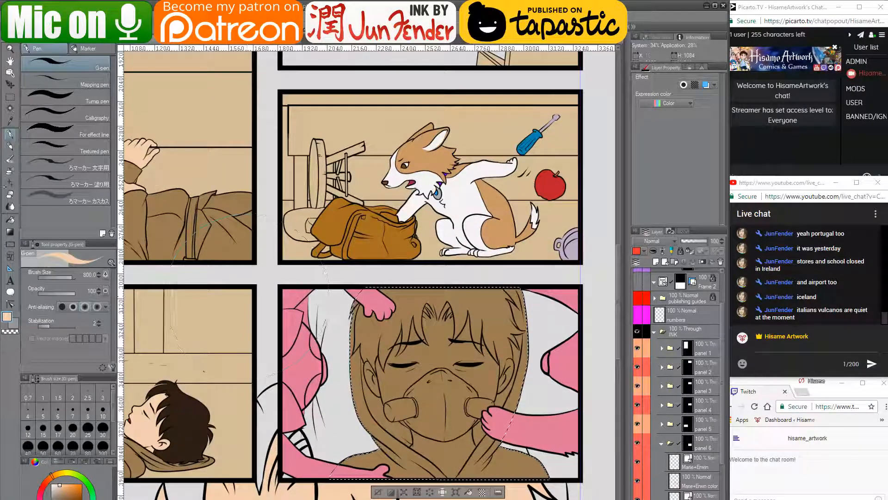
pyautogui.click(9, 220)
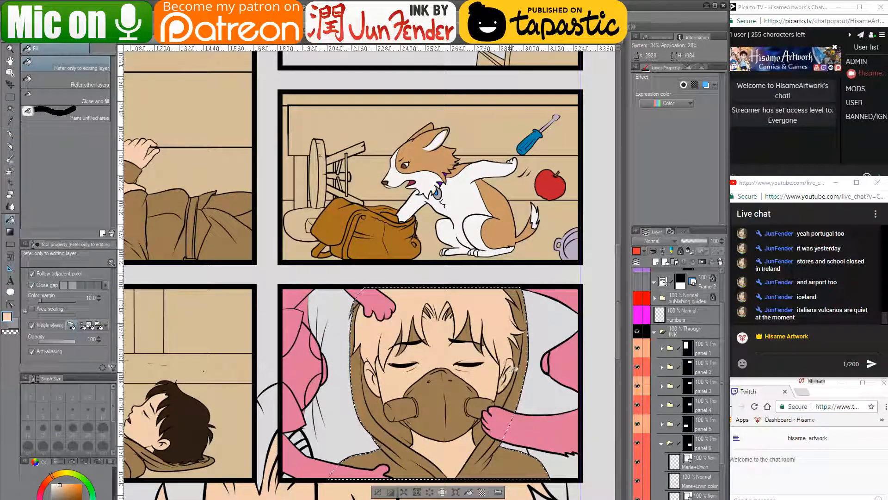
pyautogui.moveTo(423, 315); pyautogui.dragTo(464, 302)
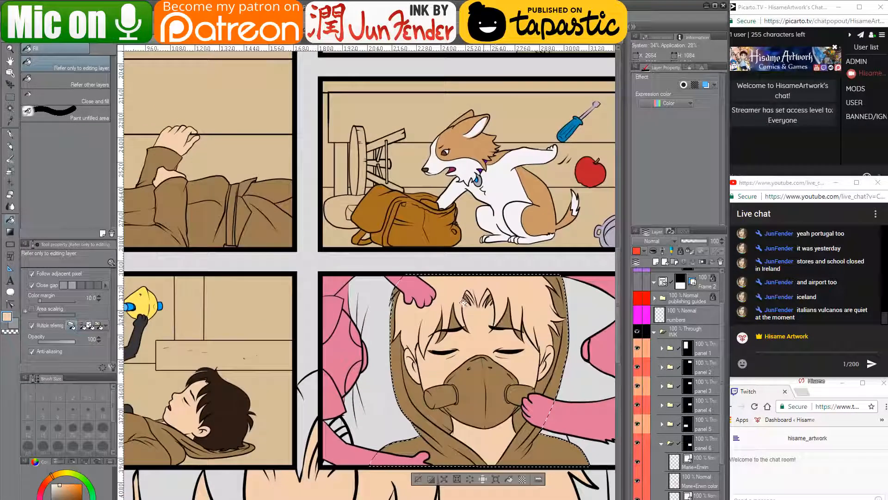
# - Set the G-pen to brush size 250 and pick up the dark brown of the sleeping boy's hair in panel 5
pyautogui.press('p')
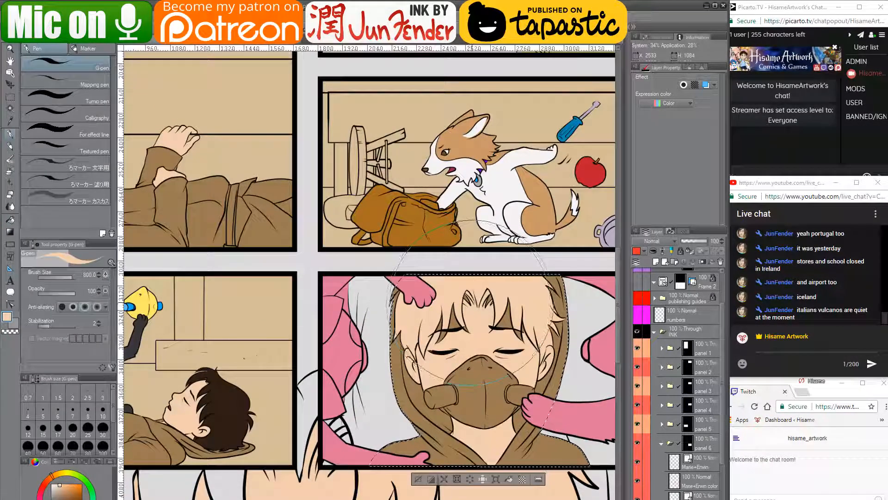
pyautogui.press('[')
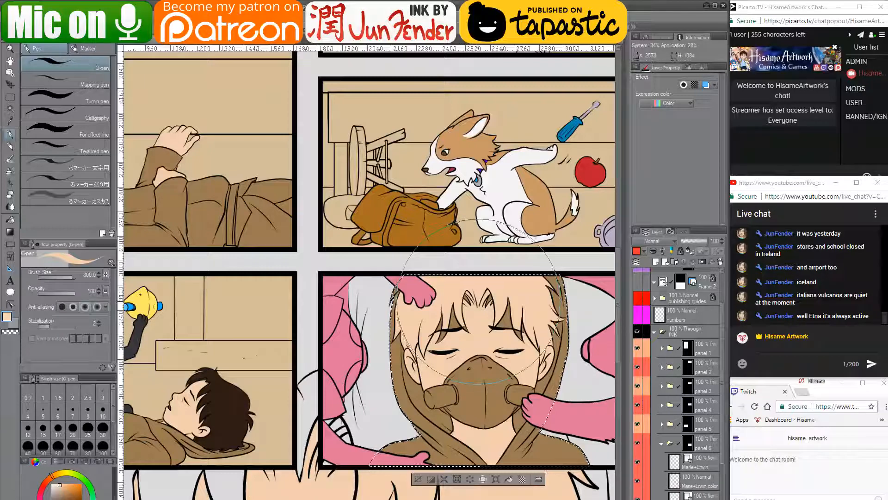
pyautogui.press('[')
pyautogui.press('[')
pyautogui.press('[')
pyautogui.press('[')
pyautogui.press('[')
pyautogui.press('[')
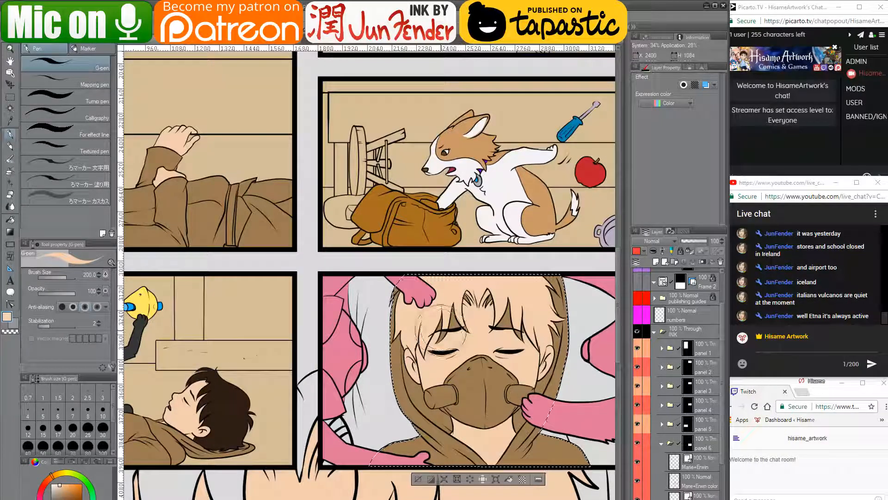
pyautogui.press(']')
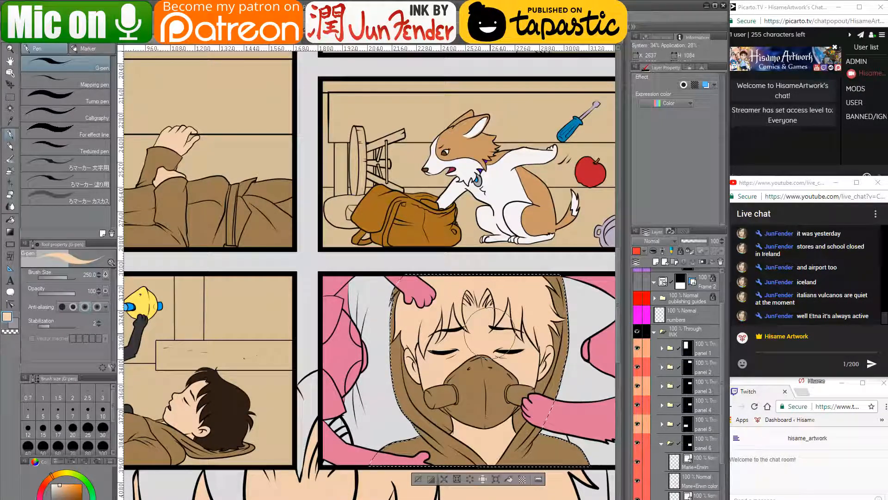
pyautogui.moveTo(475, 314); pyautogui.dragTo(524, 326)
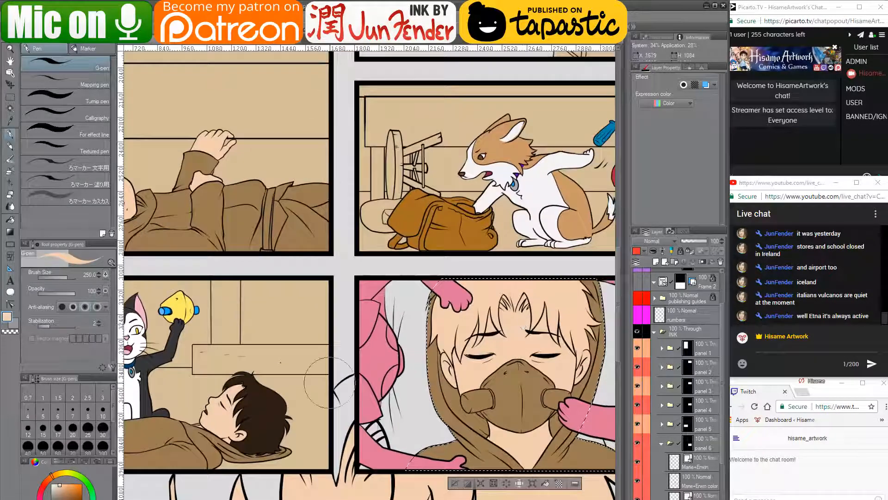
pyautogui.keyDown('alt'); pyautogui.click(264, 402); pyautogui.keyUp('alt')
pyautogui.scroll(2, 568, 319)
pyautogui.moveTo(566, 322); pyautogui.dragTo(494, 310)
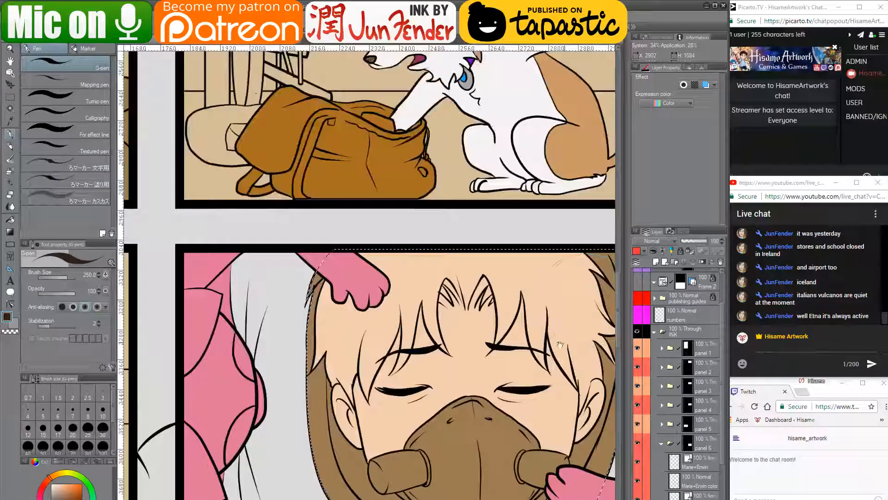
# - Replace the current selection with an automatic selection of the skin-toned face and hair area in panel 6
pyautogui.hotkey('ctrl', 'd')
pyautogui.scroll(1, 495, 324)
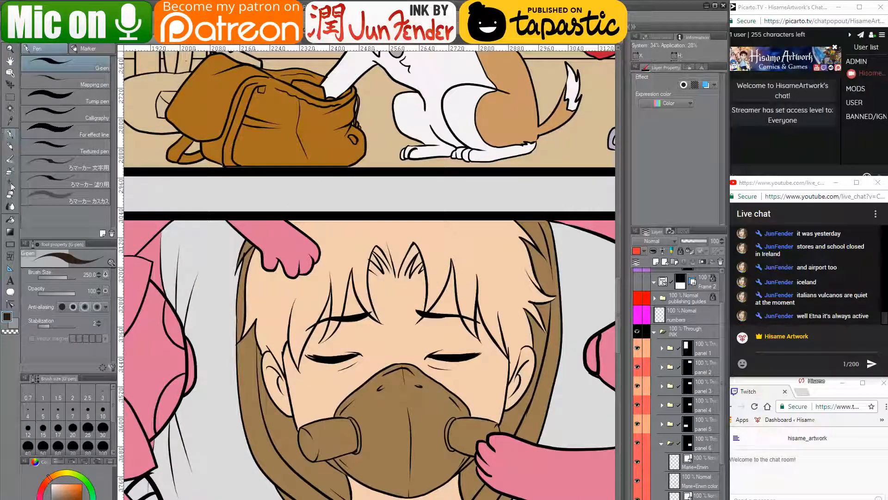
pyautogui.click(10, 109)
pyautogui.click(385, 283)
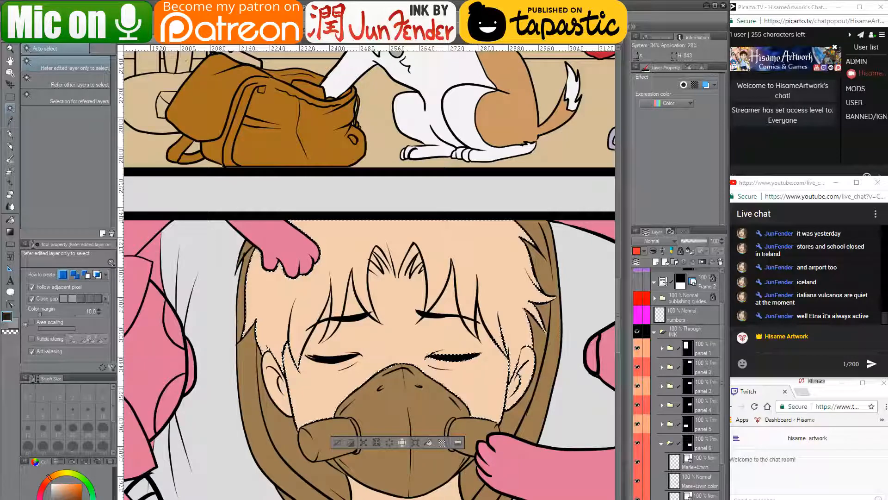
pyautogui.scroll(1, 403, 241)
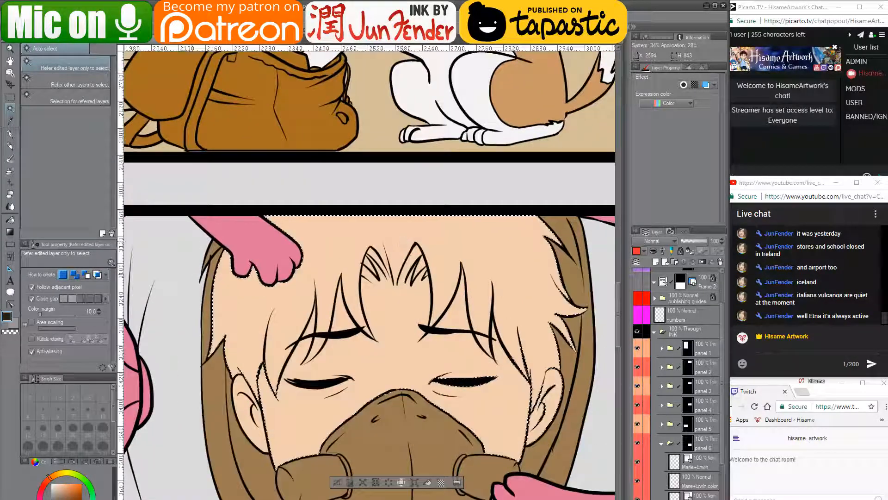
# - Paint the crown and sides of the figure's hair dark brown with the G-pen, reducing the brush size from 200 to 120
pyautogui.press('p')
pyautogui.moveTo(246, 260)
pyautogui.mouseDown()
pyautogui.moveTo(217, 287)
pyautogui.moveTo(236, 301)
pyautogui.moveTo(206, 348)
pyautogui.moveTo(239, 263)
pyautogui.mouseUp()
pyautogui.press('[')
pyautogui.press('[')
pyautogui.press('[')
pyautogui.press('[')
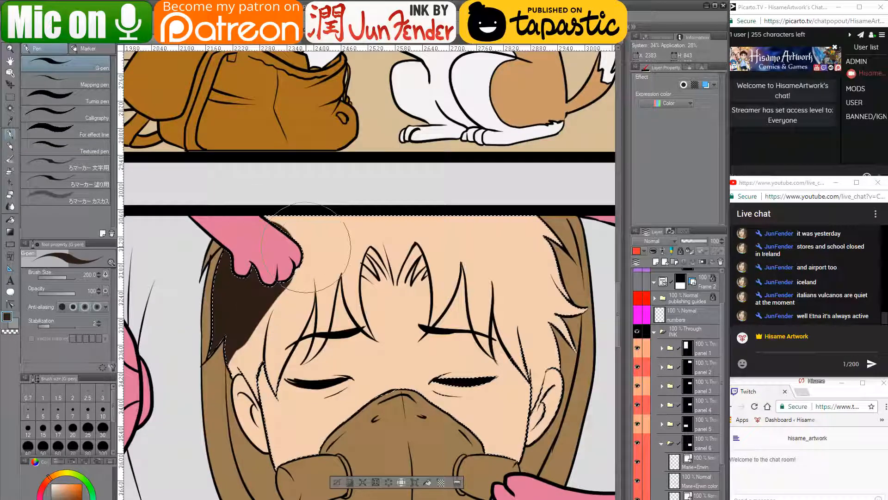
pyautogui.moveTo(303, 223)
pyautogui.mouseDown()
pyautogui.moveTo(251, 250)
pyautogui.moveTo(399, 193)
pyautogui.mouseUp()
pyautogui.moveTo(419, 227)
pyautogui.mouseDown()
pyautogui.moveTo(519, 254)
pyautogui.moveTo(553, 218)
pyautogui.moveTo(532, 282)
pyautogui.moveTo(514, 291)
pyautogui.moveTo(502, 282)
pyautogui.moveTo(536, 317)
pyautogui.mouseUp()
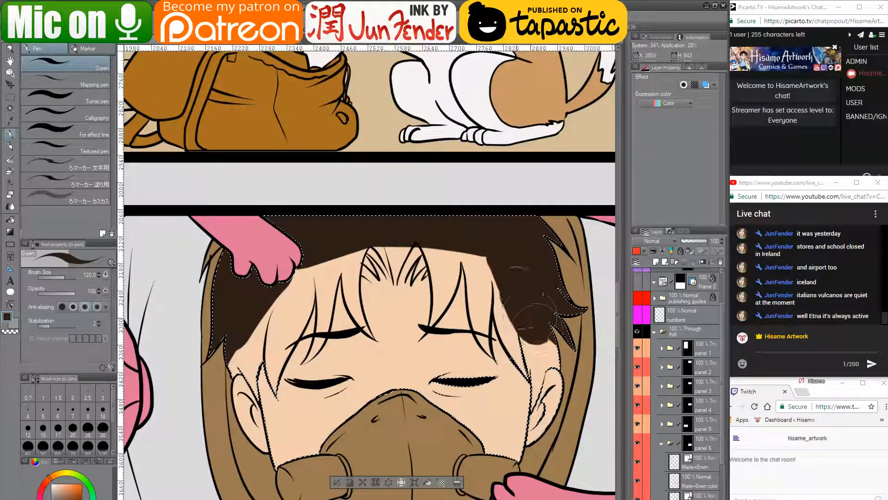
pyautogui.moveTo(498, 281); pyautogui.dragTo(492, 279)
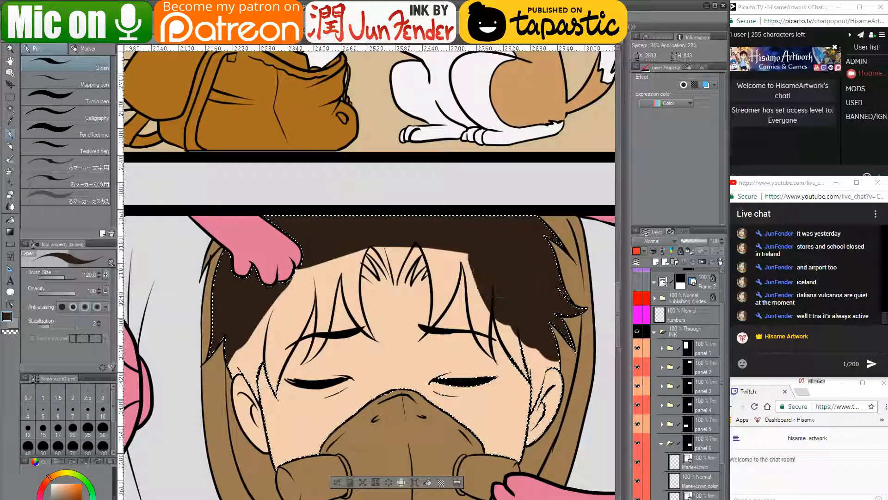
pyautogui.moveTo(370, 241)
pyautogui.mouseDown()
pyautogui.moveTo(350, 245)
pyautogui.moveTo(442, 246)
pyautogui.moveTo(481, 257)
pyautogui.mouseUp()
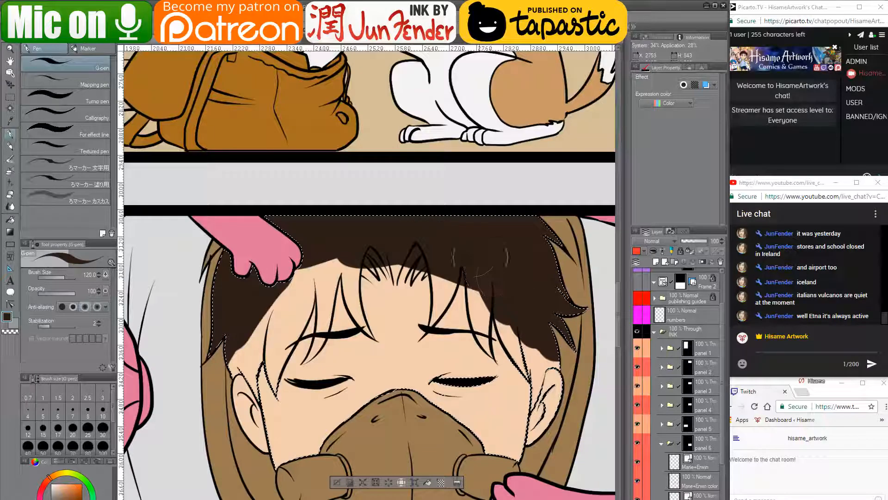
pyautogui.moveTo(342, 256)
pyautogui.mouseDown()
pyautogui.moveTo(300, 280)
pyautogui.moveTo(312, 269)
pyautogui.moveTo(242, 356)
pyautogui.moveTo(273, 323)
pyautogui.moveTo(281, 296)
pyautogui.moveTo(321, 259)
pyautogui.mouseUp()
# - Extend the dark brown into the strand over the inner end of the figure's right eyebrow, using brush size 30
pyautogui.press('[')
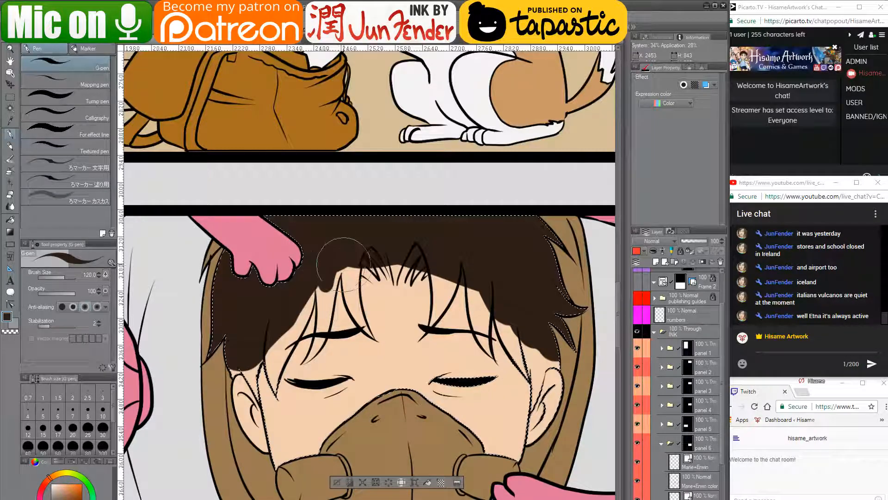
pyautogui.press('[')
pyautogui.press('[')
pyautogui.press('[')
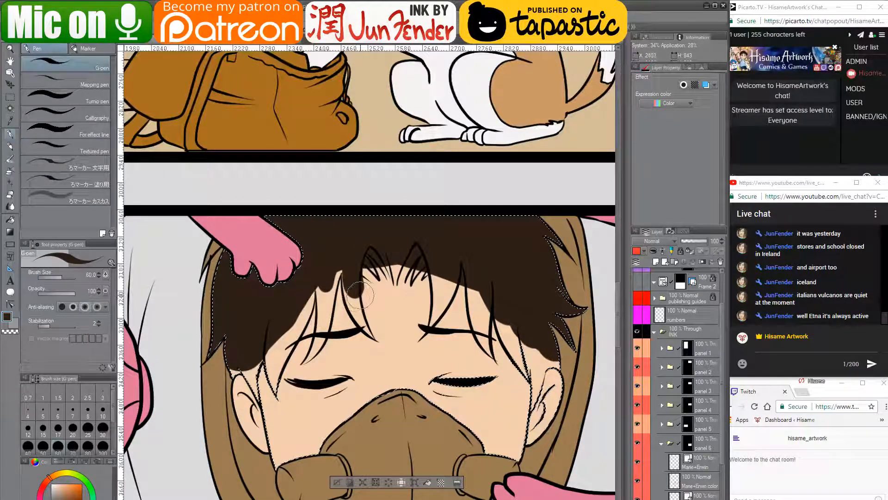
pyautogui.press('[')
pyautogui.press('[')
pyautogui.press('[')
pyautogui.moveTo(353, 252)
pyautogui.mouseDown()
pyautogui.moveTo(354, 305)
pyautogui.moveTo(352, 271)
pyautogui.moveTo(341, 261)
pyautogui.moveTo(355, 273)
pyautogui.mouseUp()
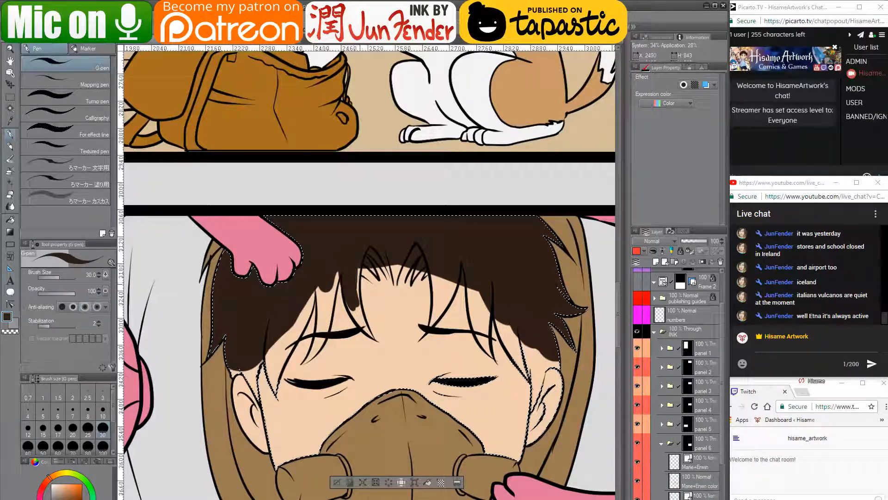
# - Touch up the pointed gap between the bangs above the figure's left eyebrow with skin tone at brush size 15
pyautogui.scroll(3, 481, 286)
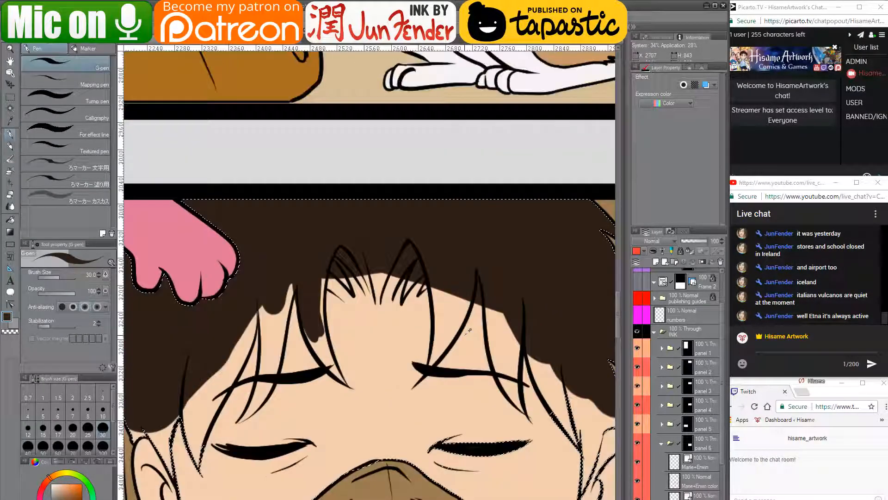
pyautogui.keyDown('alt'); pyautogui.click(487, 292); pyautogui.keyUp('alt')
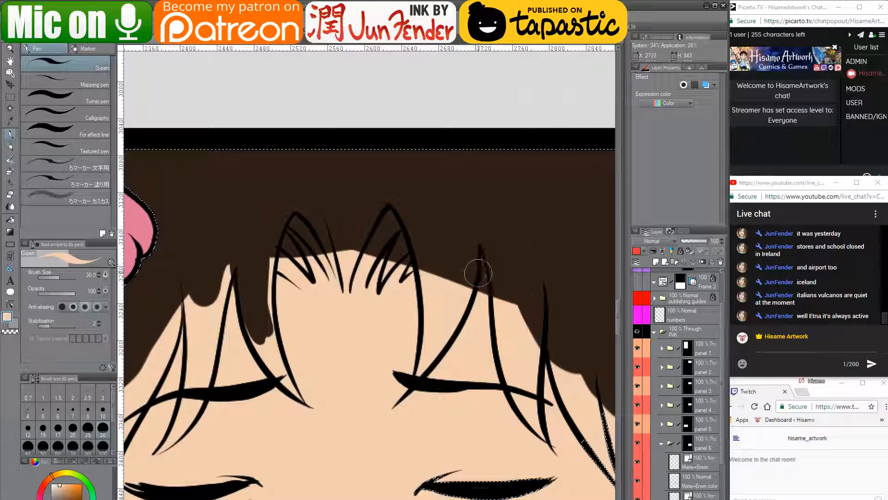
pyautogui.press('[')
pyautogui.press('[')
pyautogui.moveTo(481, 253)
pyautogui.mouseDown()
pyautogui.moveTo(482, 283)
pyautogui.moveTo(481, 255)
pyautogui.moveTo(460, 331)
pyautogui.moveTo(482, 258)
pyautogui.mouseUp()
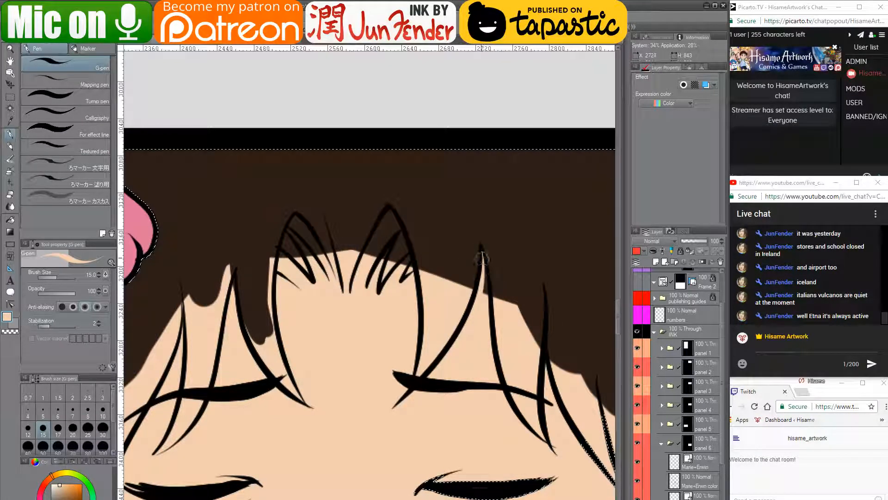
# - Paint the bangs on both sides of that pointed gap with the hair's dark brown at brush size 25
pyautogui.keyDown('alt'); pyautogui.click(478, 244); pyautogui.keyUp('alt')
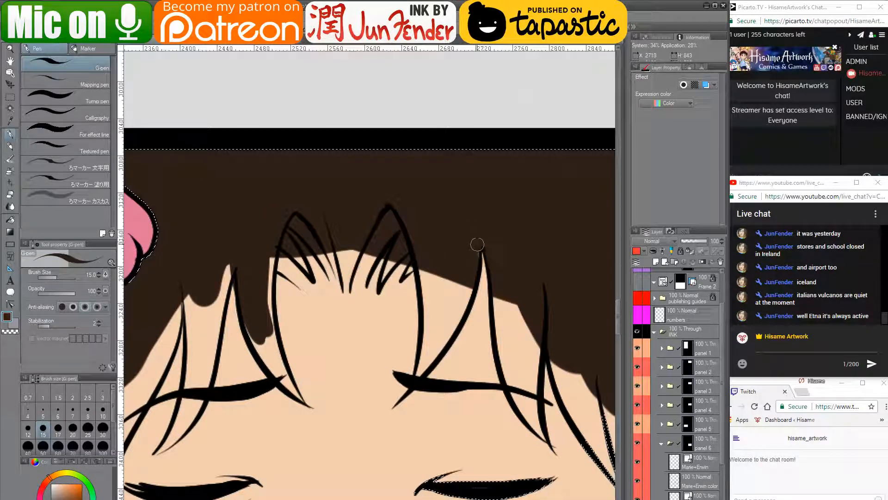
pyautogui.press(']')
pyautogui.press(']')
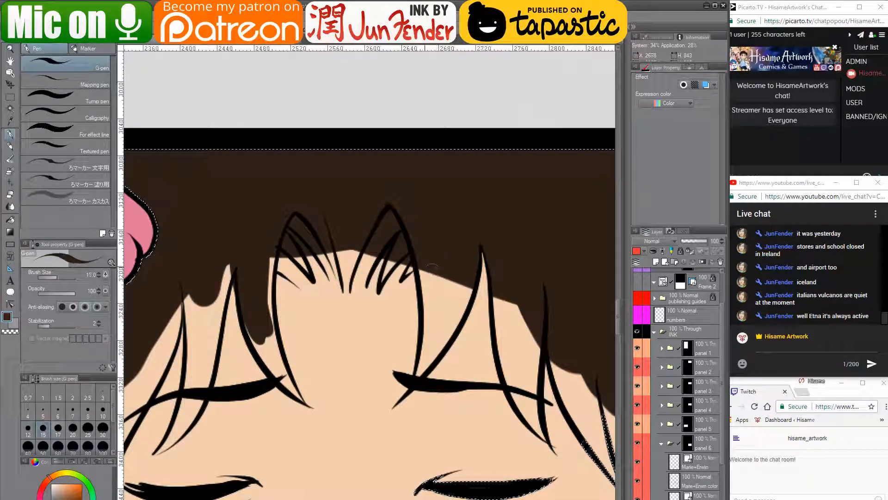
pyautogui.press(']')
pyautogui.moveTo(421, 262)
pyautogui.mouseDown()
pyautogui.moveTo(424, 341)
pyautogui.moveTo(426, 301)
pyautogui.moveTo(434, 311)
pyautogui.moveTo(449, 259)
pyautogui.moveTo(443, 334)
pyautogui.moveTo(459, 310)
pyautogui.moveTo(432, 358)
pyautogui.moveTo(426, 339)
pyautogui.mouseUp()
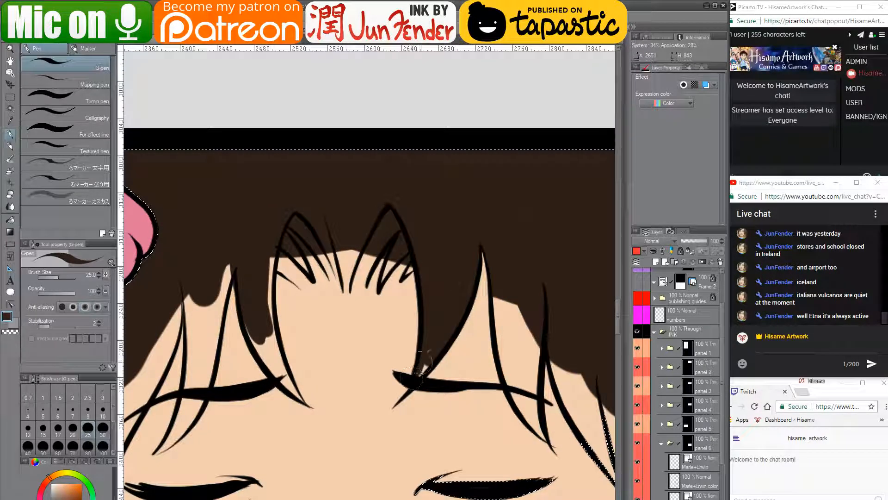
pyautogui.moveTo(477, 315)
pyautogui.mouseDown()
pyautogui.moveTo(357, 325)
pyautogui.moveTo(318, 306)
pyautogui.moveTo(320, 265)
pyautogui.moveTo(339, 245)
pyautogui.moveTo(350, 292)
pyautogui.moveTo(349, 280)
pyautogui.moveTo(365, 303)
pyautogui.mouseUp()
pyautogui.moveTo(333, 253); pyautogui.dragTo(358, 362)
pyautogui.moveTo(342, 329)
pyautogui.mouseDown()
pyautogui.moveTo(335, 287)
pyautogui.moveTo(382, 393)
pyautogui.moveTo(370, 366)
pyautogui.mouseUp()
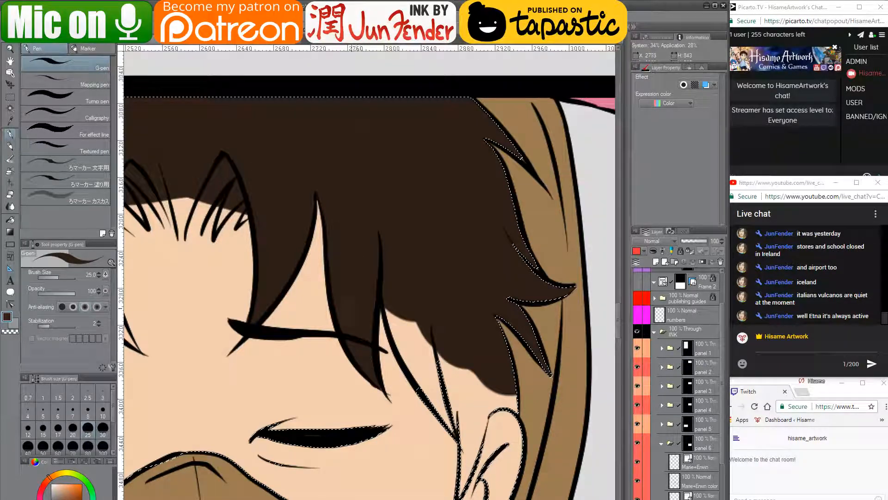
# - Paint the hair strands running down the figure's left temple dark brown at brush size 25
pyautogui.keyDown('alt'); pyautogui.click(359, 368); pyautogui.keyUp('alt')
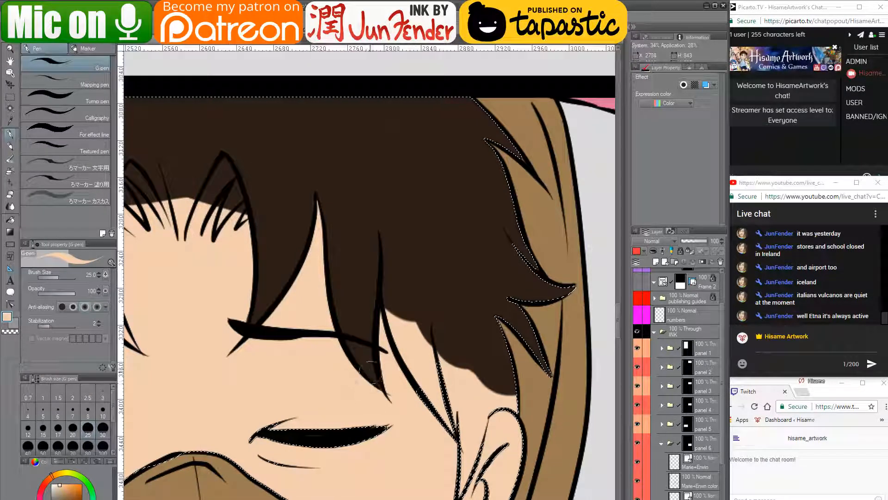
pyautogui.keyDown('alt'); pyautogui.click(371, 372); pyautogui.keyUp('alt')
pyautogui.moveTo(389, 311); pyautogui.dragTo(430, 388)
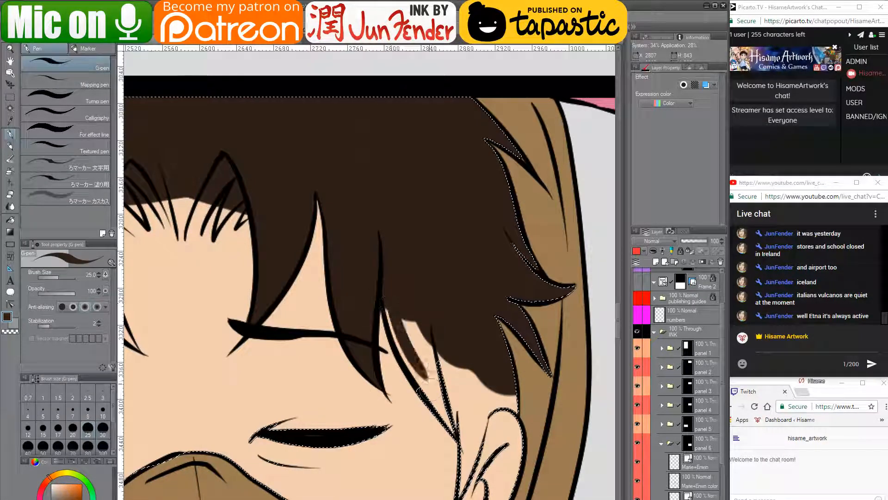
pyautogui.moveTo(387, 299)
pyautogui.mouseDown()
pyautogui.moveTo(415, 365)
pyautogui.moveTo(456, 421)
pyautogui.mouseUp()
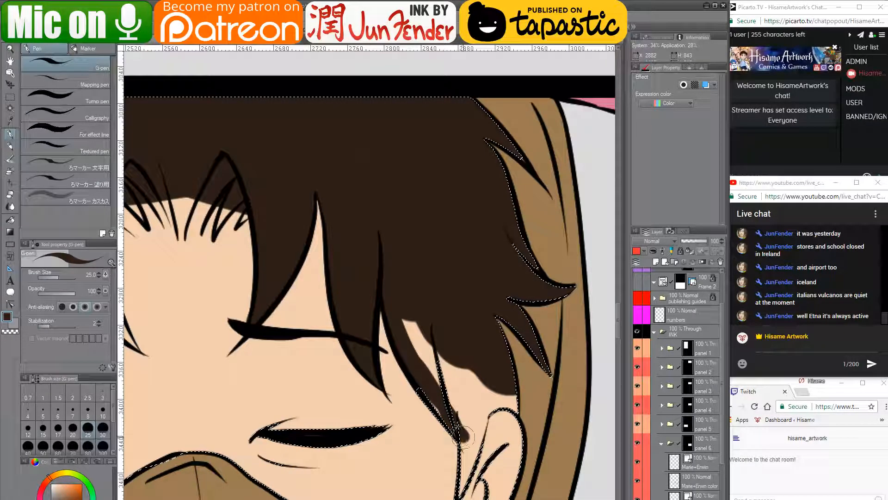
pyautogui.moveTo(408, 321); pyautogui.dragTo(458, 414)
pyautogui.moveTo(435, 354); pyautogui.dragTo(465, 424)
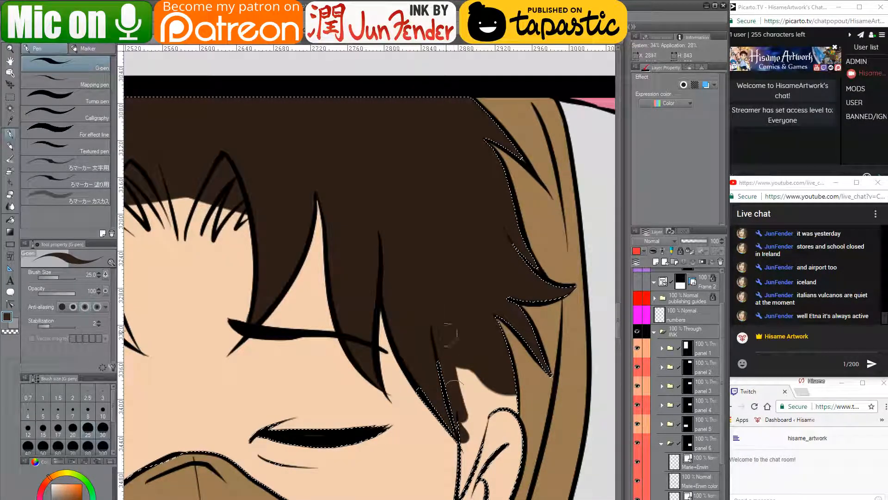
pyautogui.moveTo(448, 334); pyautogui.dragTo(453, 419)
# - Paint the sideburn in front of the figure's left ear dark brown and close the skin gap beside it
pyautogui.moveTo(477, 469); pyautogui.dragTo(458, 361)
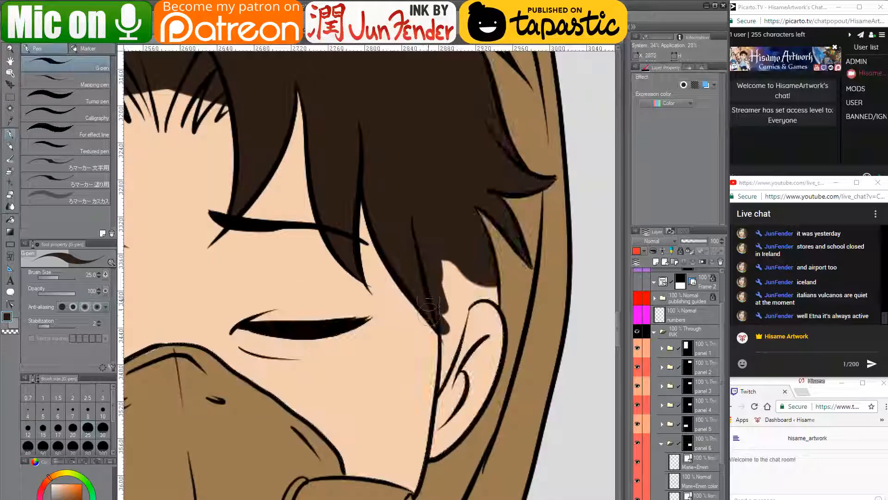
pyautogui.moveTo(440, 326)
pyautogui.mouseDown()
pyautogui.moveTo(447, 367)
pyautogui.moveTo(439, 389)
pyautogui.mouseUp()
pyautogui.moveTo(444, 351)
pyautogui.mouseDown()
pyautogui.moveTo(463, 301)
pyautogui.moveTo(447, 358)
pyautogui.mouseUp()
pyautogui.moveTo(468, 278)
pyautogui.mouseDown()
pyautogui.moveTo(458, 333)
pyautogui.moveTo(440, 271)
pyautogui.mouseUp()
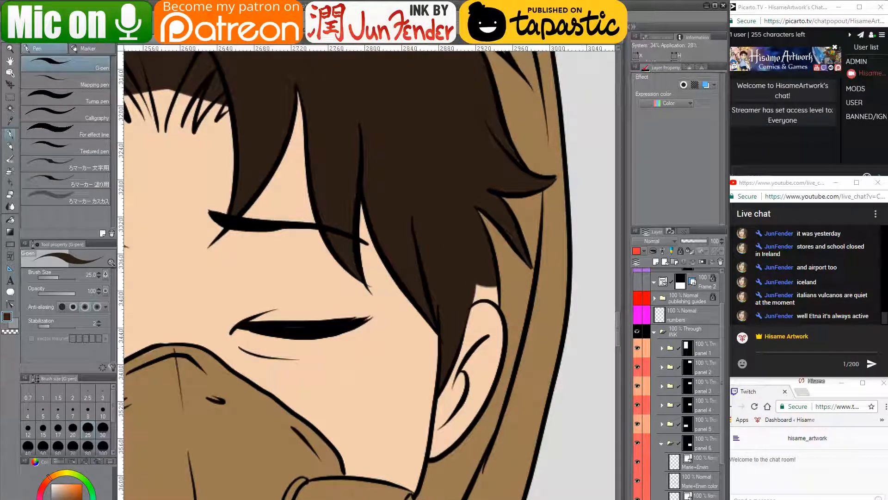
# - Select the painted area of the Marie+Erwin color layer, paint the gap above the ear dark brown, and clear the selection
pyautogui.keyDown('ctrl'); pyautogui.click(674, 481); pyautogui.keyUp('ctrl')
pyautogui.moveTo(482, 292)
pyautogui.mouseDown()
pyautogui.moveTo(466, 300)
pyautogui.moveTo(476, 284)
pyautogui.moveTo(494, 303)
pyautogui.mouseUp()
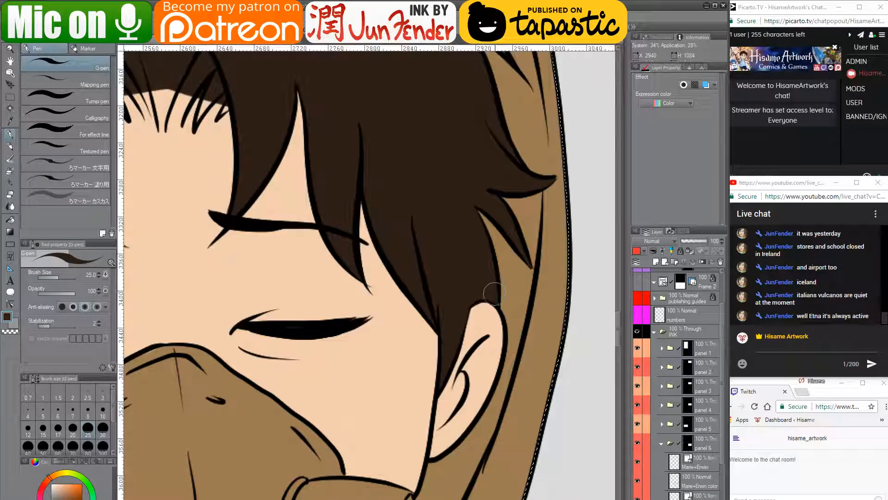
pyautogui.hotkey('ctrl', 'd')
# - Paint the pointed hair lock between forehead and brow, on the side with the paw in the hair, dark brown at brush size 25
pyautogui.moveTo(245, 147)
pyautogui.mouseDown()
pyautogui.moveTo(541, 283)
pyautogui.moveTo(423, 312)
pyautogui.mouseUp()
pyautogui.moveTo(271, 276)
pyautogui.mouseDown()
pyautogui.moveTo(309, 301)
pyautogui.moveTo(278, 266)
pyautogui.moveTo(325, 301)
pyautogui.moveTo(324, 265)
pyautogui.mouseUp()
pyautogui.moveTo(345, 302)
pyautogui.mouseDown()
pyautogui.moveTo(384, 283)
pyautogui.moveTo(386, 294)
pyautogui.moveTo(408, 274)
pyautogui.mouseUp()
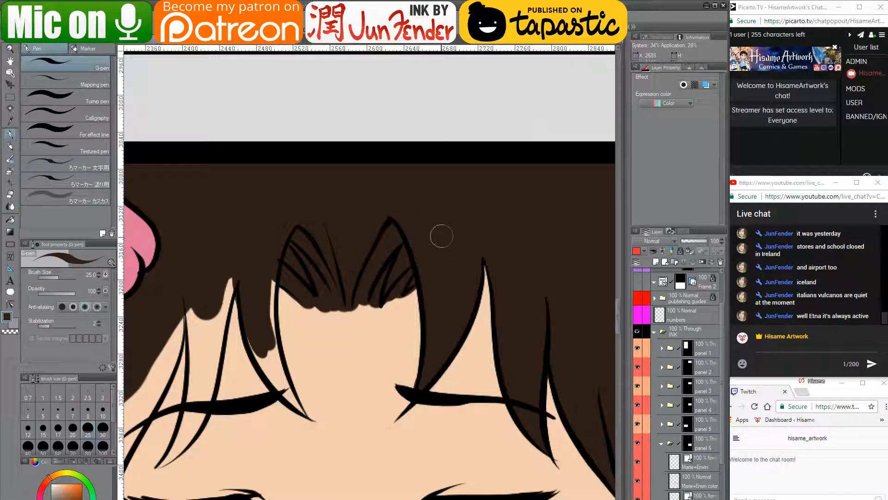
pyautogui.moveTo(272, 268)
pyautogui.mouseDown()
pyautogui.moveTo(285, 292)
pyautogui.moveTo(257, 274)
pyautogui.moveTo(271, 332)
pyautogui.moveTo(343, 247)
pyautogui.moveTo(334, 254)
pyautogui.moveTo(335, 202)
pyautogui.moveTo(343, 283)
pyautogui.moveTo(321, 250)
pyautogui.moveTo(368, 329)
pyautogui.mouseUp()
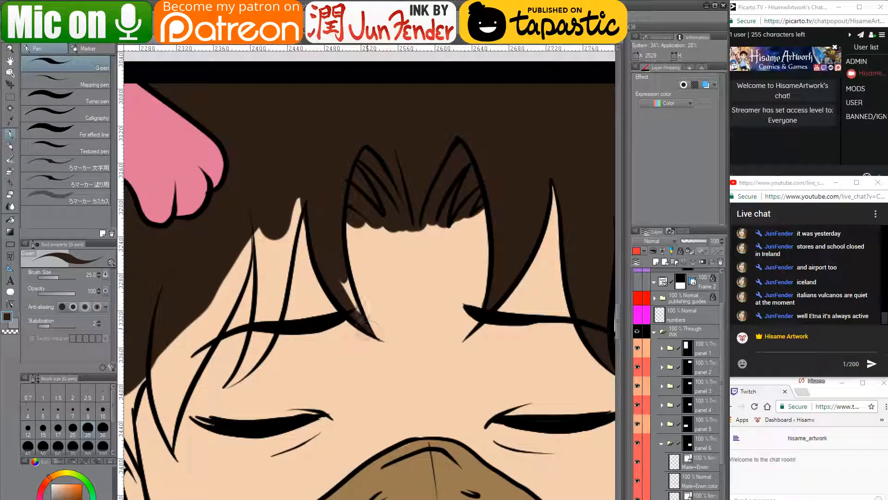
pyautogui.moveTo(252, 216)
pyautogui.mouseDown()
pyautogui.moveTo(273, 234)
pyautogui.moveTo(337, 245)
pyautogui.moveTo(363, 262)
pyautogui.moveTo(338, 265)
pyautogui.moveTo(363, 306)
pyautogui.moveTo(390, 256)
pyautogui.moveTo(366, 340)
pyautogui.mouseUp()
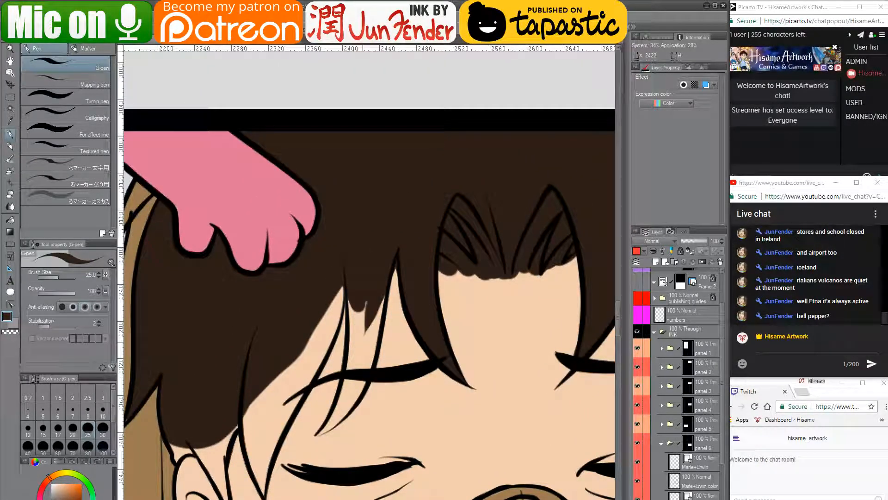
# - Switch to the browser, search Google Images for bell peppers, and return to the comic page
pyautogui.hotkey('alt', 'Tab')
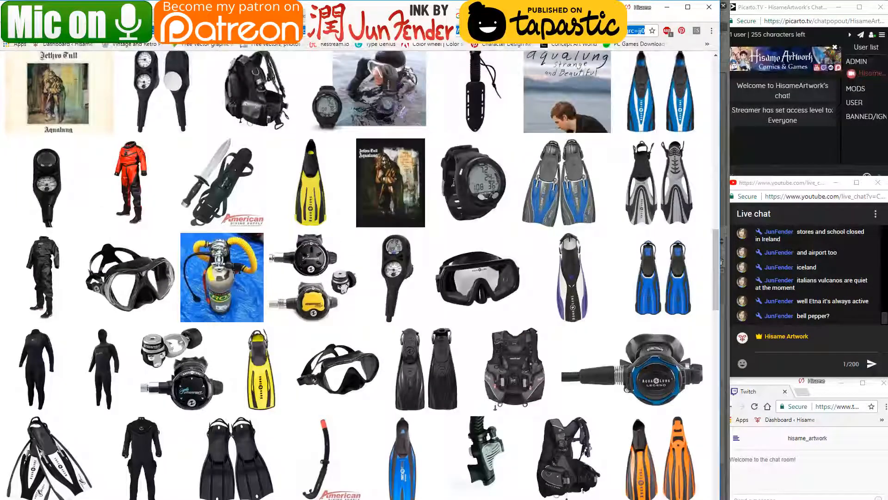
pyautogui.write('bell peper')
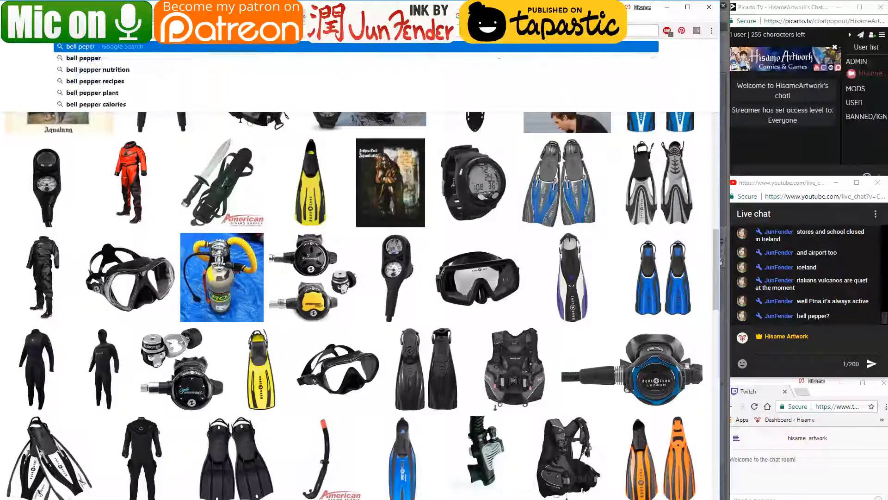
pyautogui.press('Return')
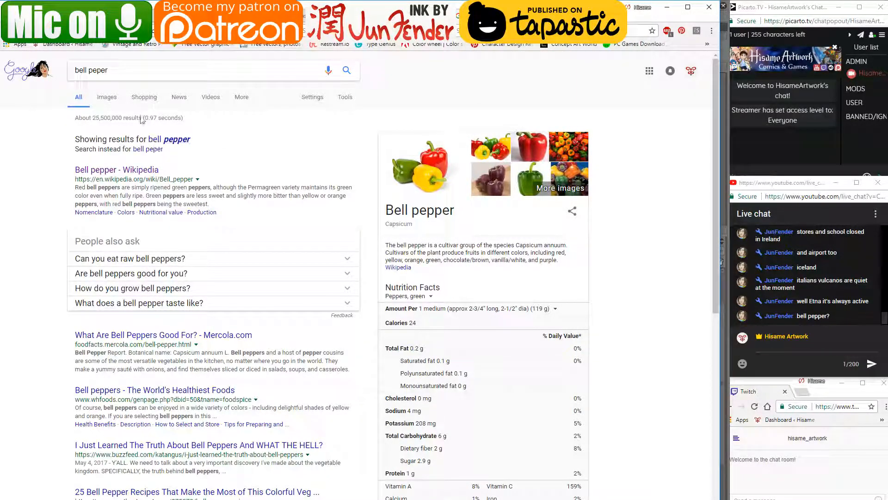
pyautogui.click(114, 98)
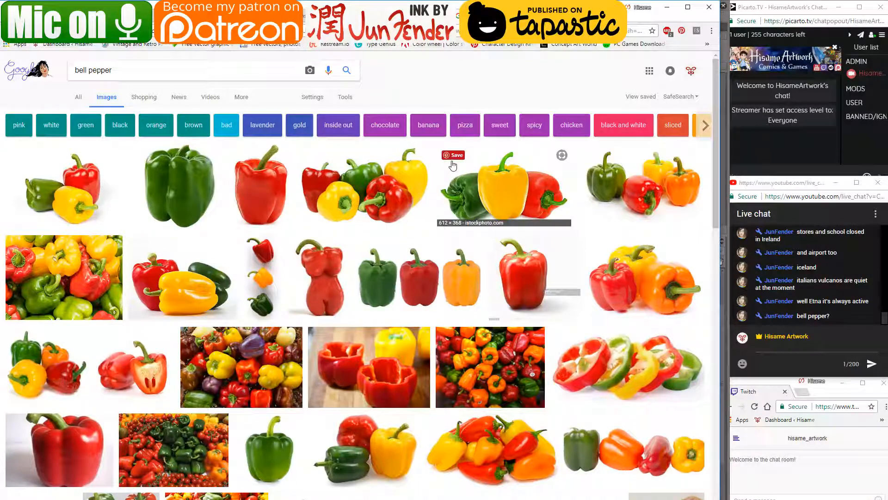
pyautogui.click(666, 7)
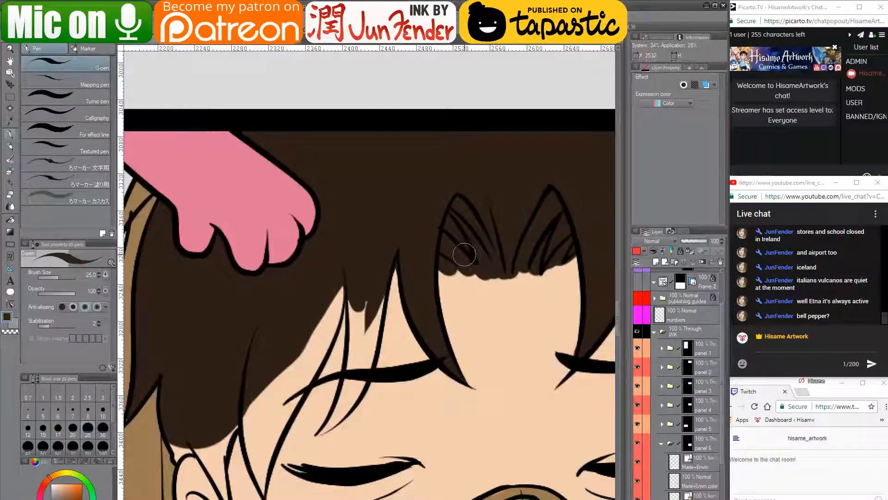
# - Paint the neighbouring bang strand that crosses the eyebrow below the paw dark brown at brush size 25
pyautogui.moveTo(350, 328)
pyautogui.mouseDown()
pyautogui.moveTo(409, 245)
pyautogui.moveTo(391, 246)
pyautogui.mouseUp()
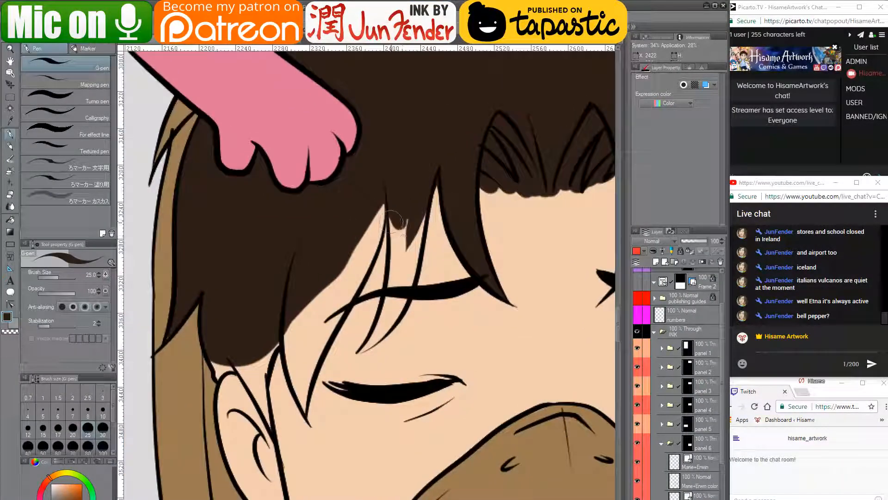
pyautogui.moveTo(394, 199); pyautogui.dragTo(399, 281)
pyautogui.moveTo(397, 208); pyautogui.dragTo(390, 303)
pyautogui.moveTo(394, 212)
pyautogui.mouseDown()
pyautogui.moveTo(414, 208)
pyautogui.moveTo(403, 290)
pyautogui.moveTo(420, 200)
pyautogui.moveTo(385, 311)
pyautogui.moveTo(390, 330)
pyautogui.mouseUp()
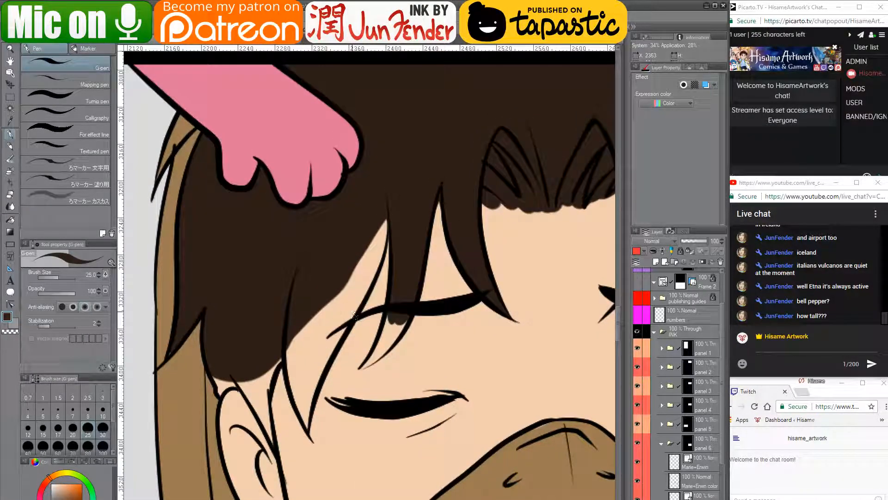
# - Switch to the browser and search Google Images for greenhouse cucumber
pyautogui.hotkey('alt', 'Tab')
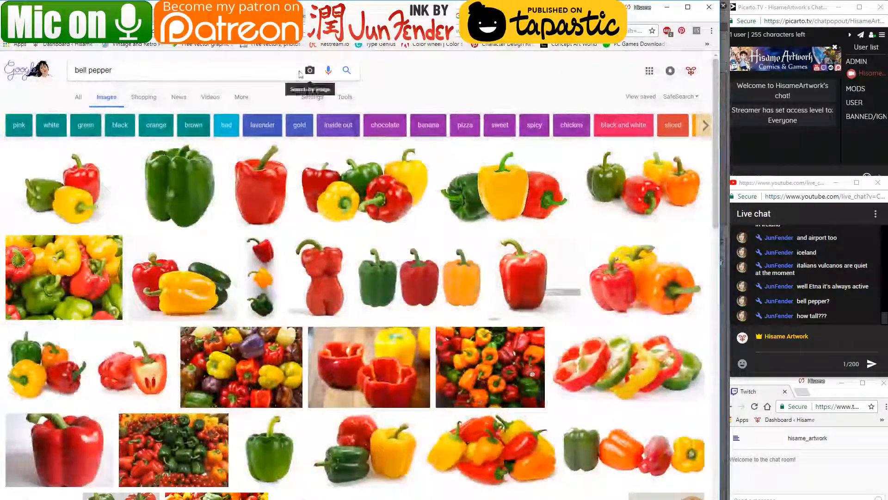
pyautogui.click(324, 31)
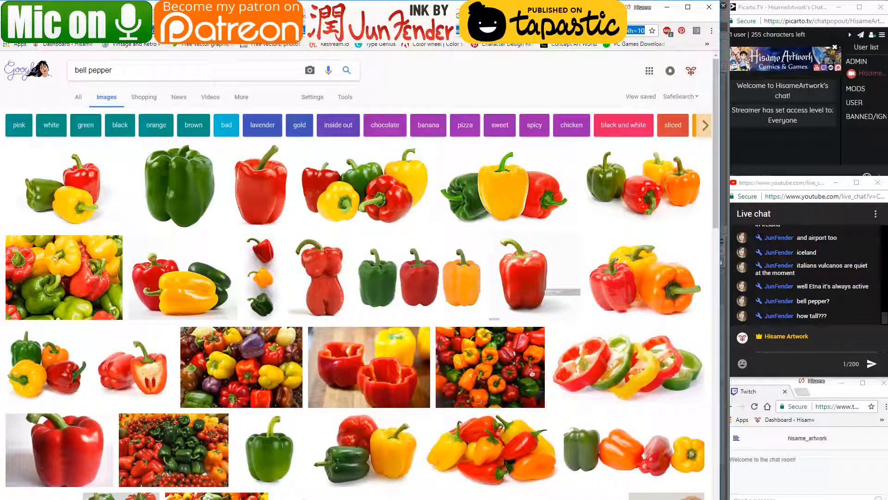
pyautogui.write('g')
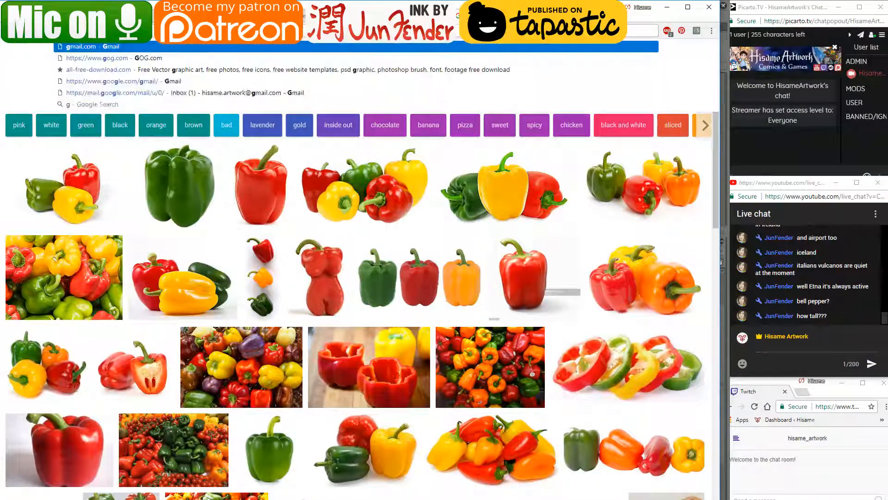
pyautogui.write('reen house')
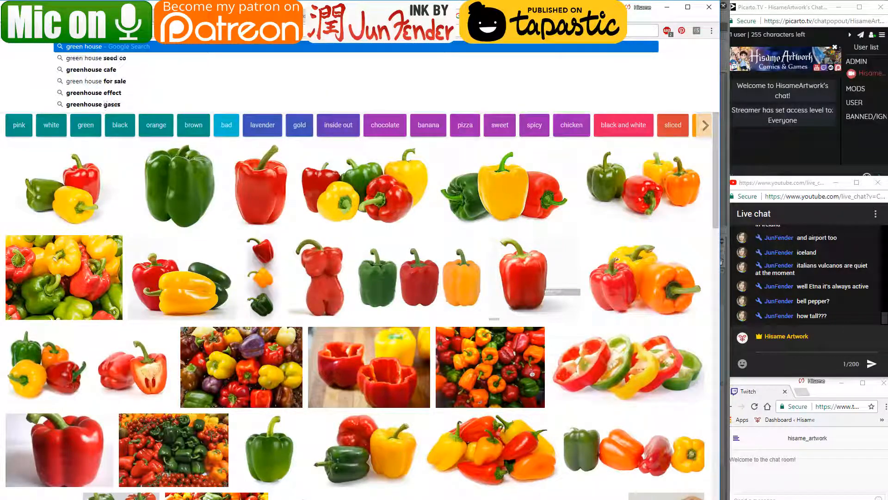
pyautogui.write(' cucumber')
pyautogui.press('Return')
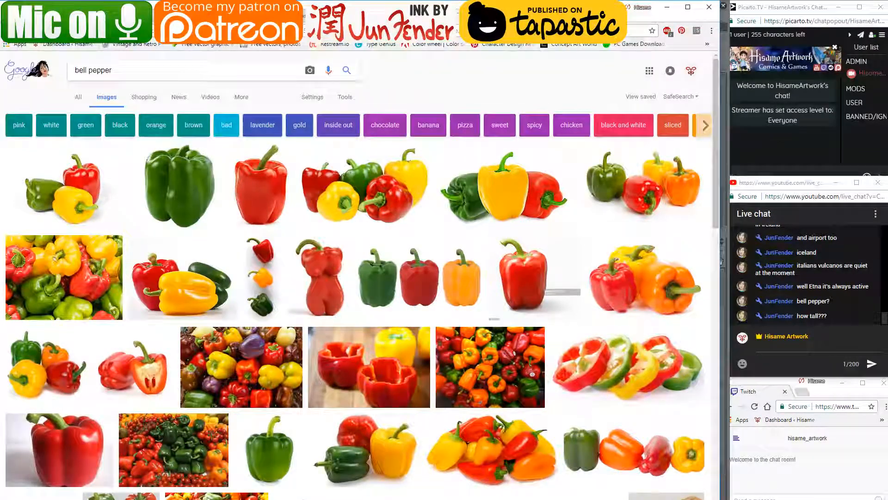
pyautogui.click(115, 100)
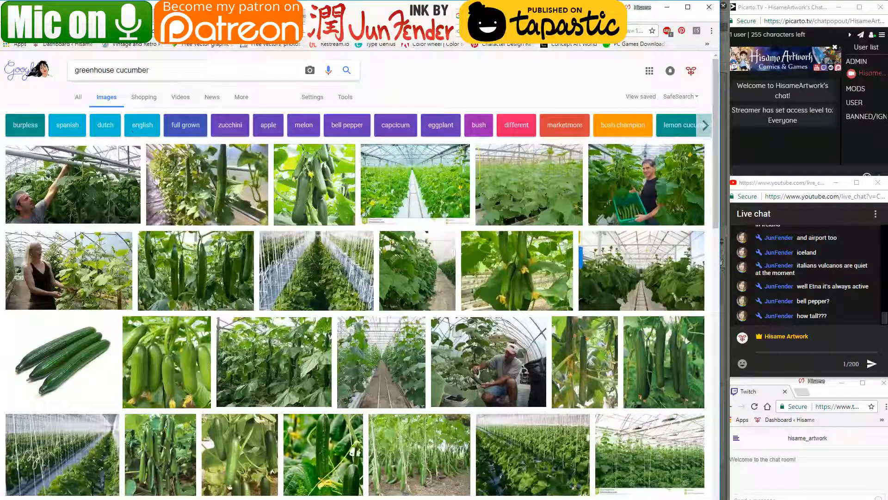
# - Examine several greenhouse cucumber photos and a related watermelon image for plant height and growing setup, and return to the comic page
pyautogui.click(116, 209)
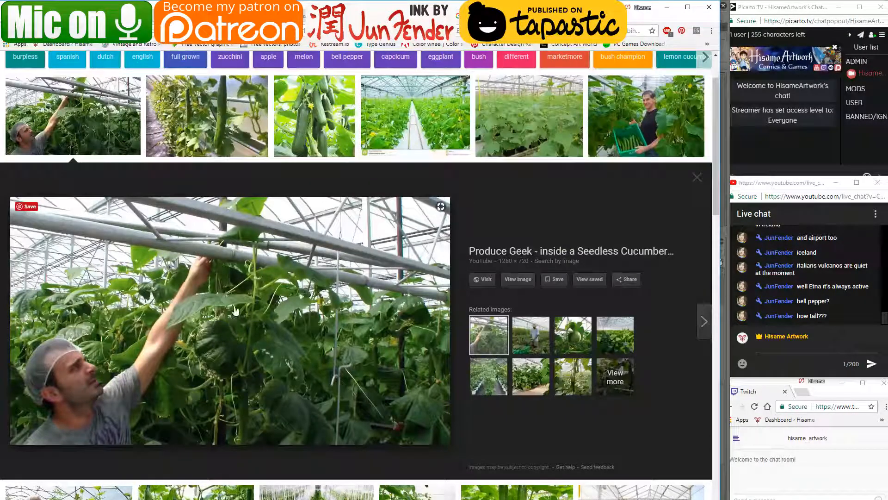
pyautogui.click(382, 127)
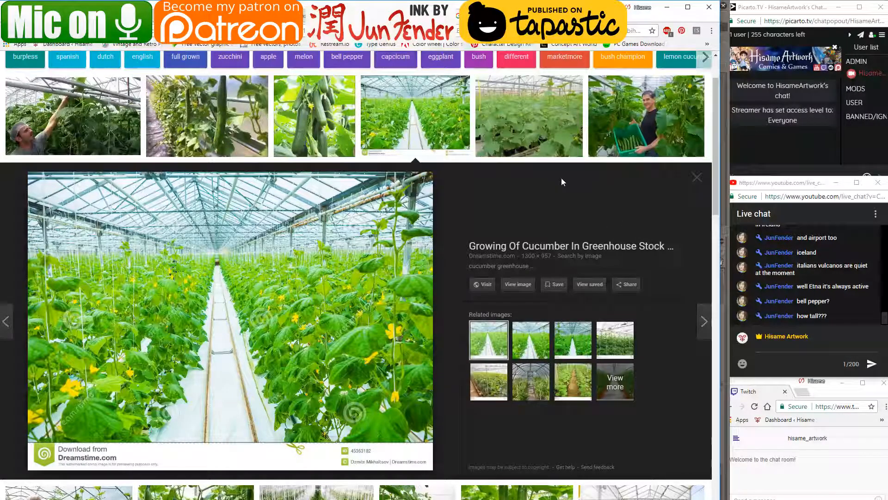
pyautogui.scroll(-3, 543, 239)
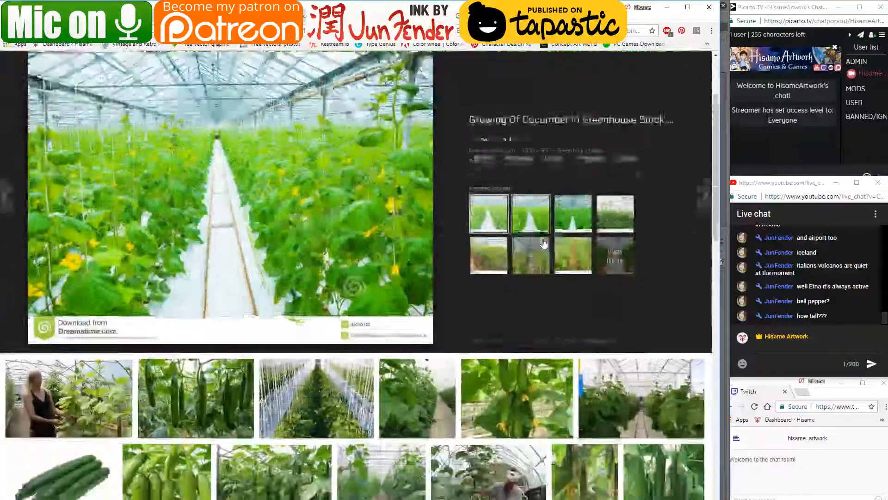
pyautogui.scroll(-3, 544, 244)
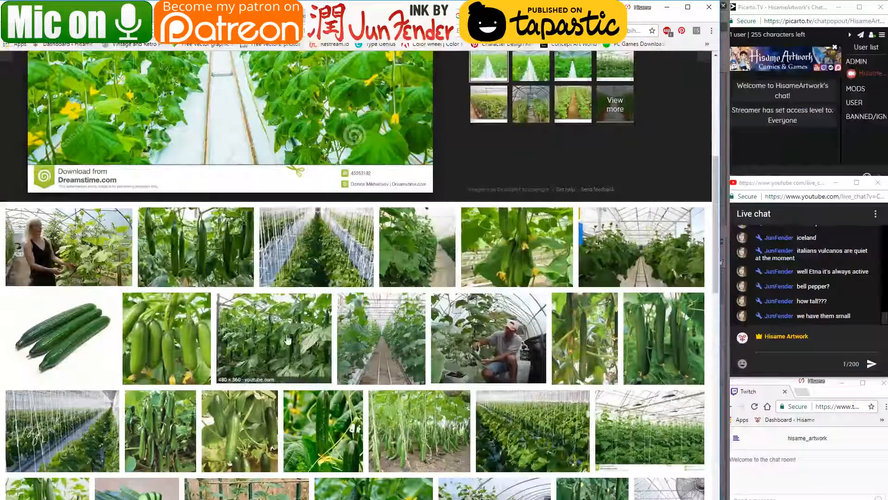
pyautogui.click(287, 339)
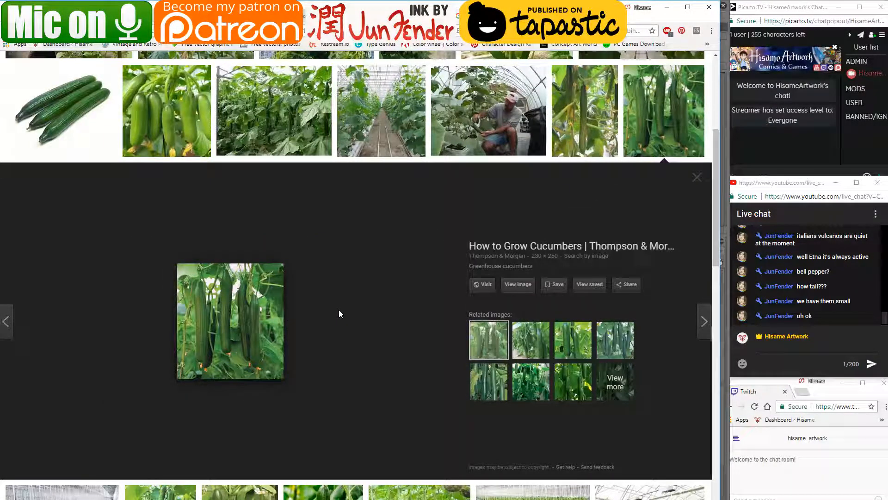
pyautogui.scroll(-2, 339, 311)
pyautogui.scroll(-2, 338, 313)
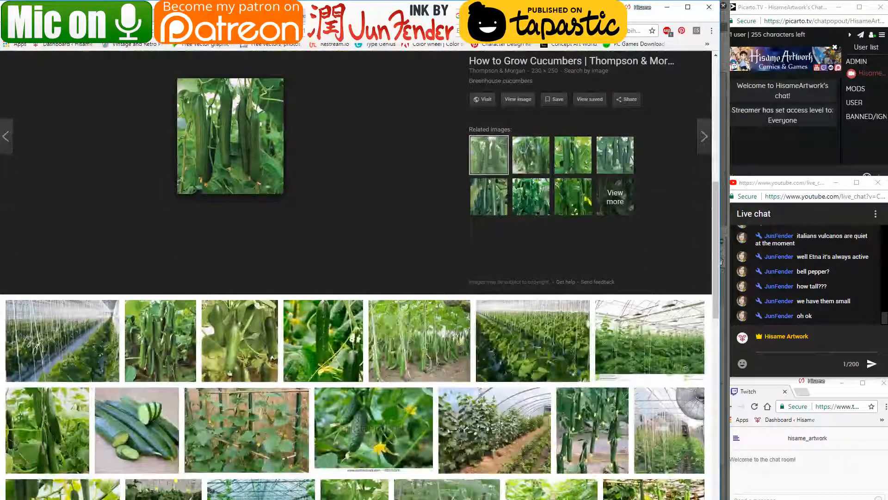
pyautogui.click(86, 333)
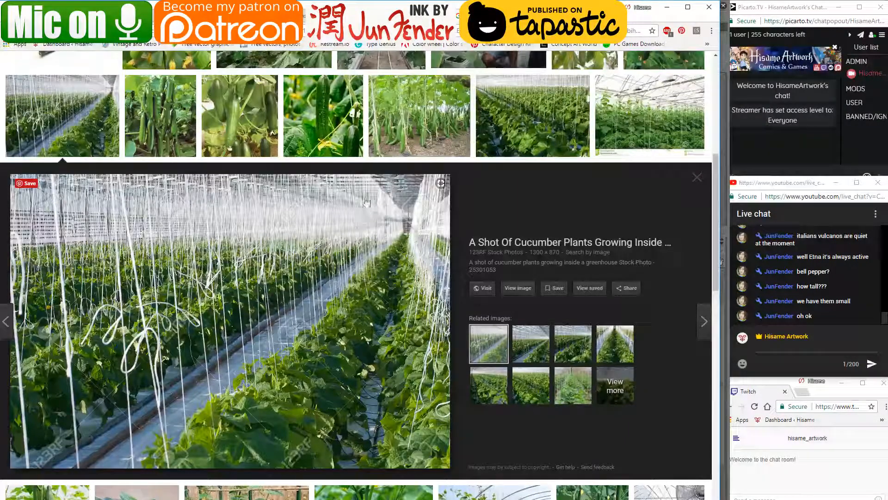
pyautogui.scroll(7, 366, 202)
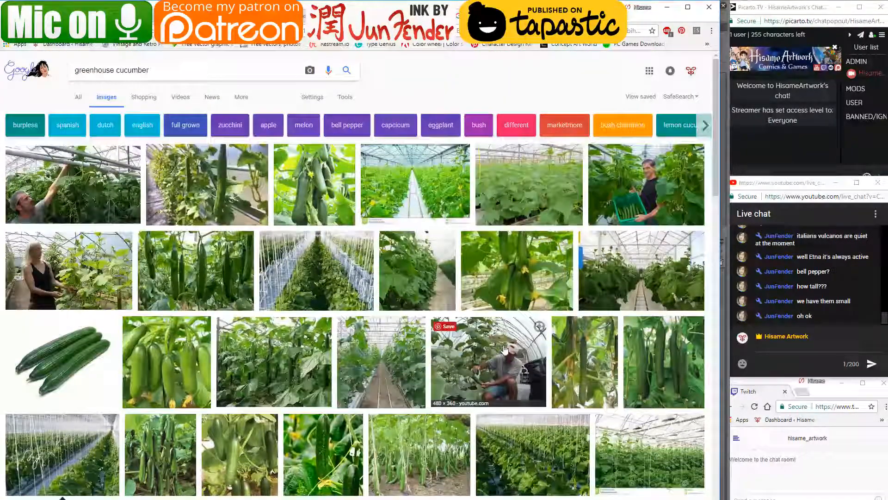
pyautogui.click(497, 345)
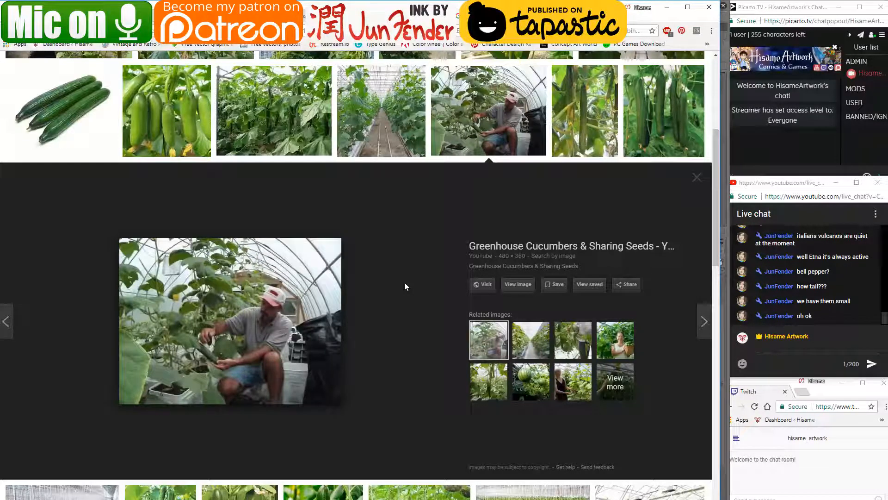
pyautogui.moveTo(324, 334)
pyautogui.click(532, 382)
pyautogui.moveTo(285, 306)
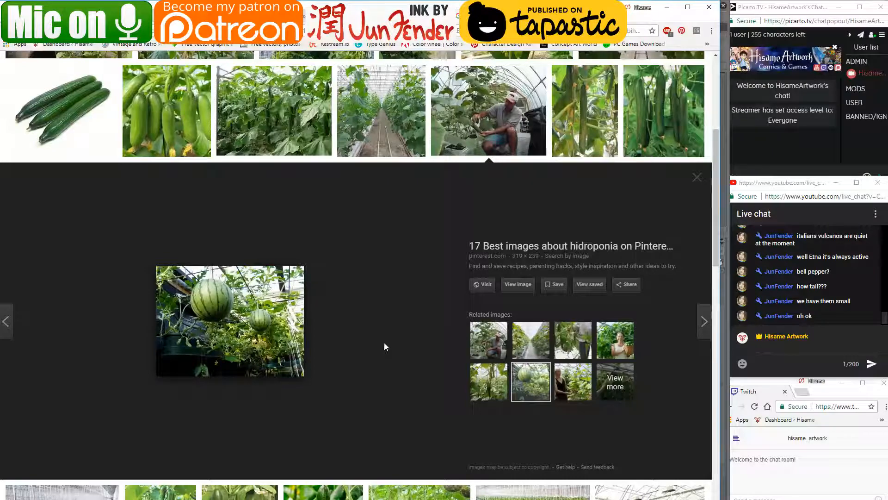
pyautogui.scroll(-4, 384, 343)
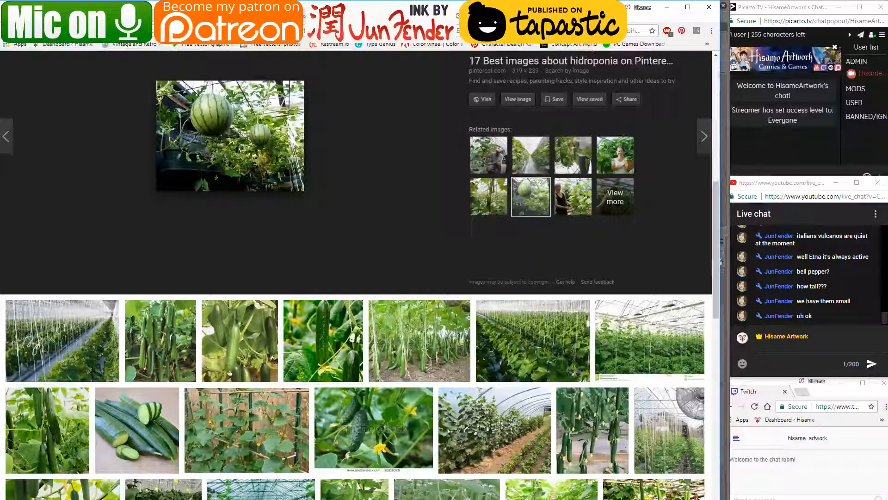
pyautogui.click(667, 7)
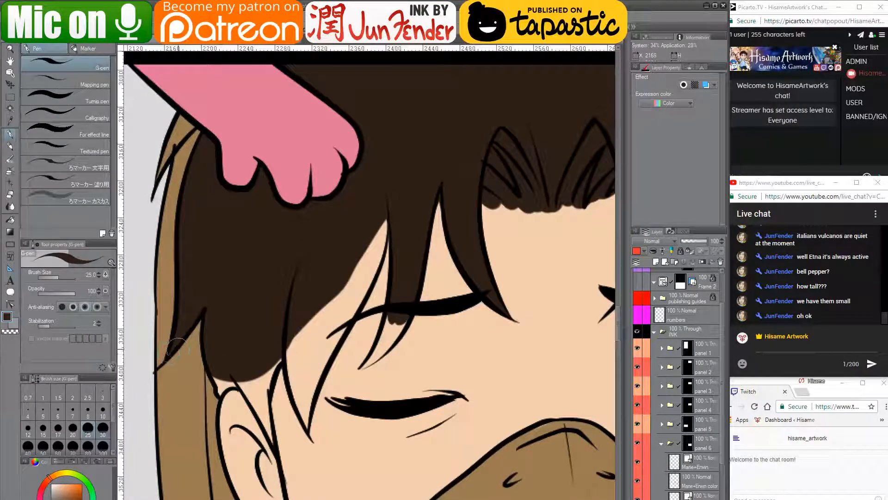
# - Set the brush size to 20 and paint the temple locks and the strand tip below the eyebrow dark brown on the paw's side
pyautogui.moveTo(215, 376)
pyautogui.mouseDown()
pyautogui.moveTo(224, 389)
pyautogui.moveTo(226, 378)
pyautogui.moveTo(250, 394)
pyautogui.moveTo(271, 437)
pyautogui.moveTo(266, 371)
pyautogui.moveTo(250, 404)
pyautogui.moveTo(288, 340)
pyautogui.moveTo(307, 428)
pyautogui.moveTo(306, 347)
pyautogui.moveTo(361, 271)
pyautogui.mouseUp()
pyautogui.press('[')
pyautogui.press('[')
pyautogui.press('[')
pyautogui.press(']')
pyautogui.press(']')
pyautogui.moveTo(304, 386)
pyautogui.mouseDown()
pyautogui.moveTo(371, 261)
pyautogui.moveTo(386, 205)
pyautogui.moveTo(334, 338)
pyautogui.moveTo(373, 257)
pyautogui.moveTo(364, 287)
pyautogui.moveTo(365, 256)
pyautogui.moveTo(328, 318)
pyautogui.mouseUp()
pyautogui.moveTo(393, 313)
pyautogui.mouseDown()
pyautogui.moveTo(343, 348)
pyautogui.moveTo(319, 339)
pyautogui.moveTo(327, 337)
pyautogui.moveTo(315, 365)
pyautogui.moveTo(335, 345)
pyautogui.moveTo(328, 362)
pyautogui.moveTo(290, 398)
pyautogui.moveTo(319, 370)
pyautogui.moveTo(295, 395)
pyautogui.mouseUp()
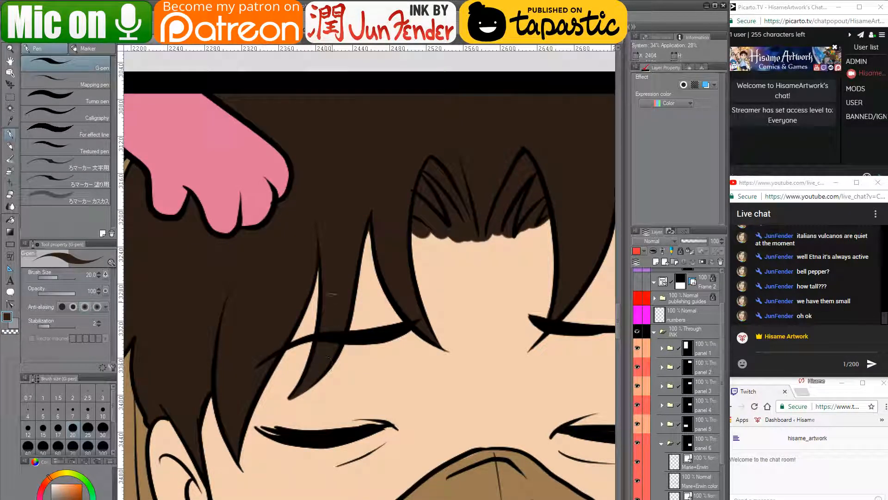
# - Sample the hood's brown, change it to a more saturated orange-brown, and fill the hood's inner lining beside the neck and face
pyautogui.moveTo(433, 266); pyautogui.dragTo(179, 326)
pyautogui.moveTo(432, 402); pyautogui.dragTo(522, 265)
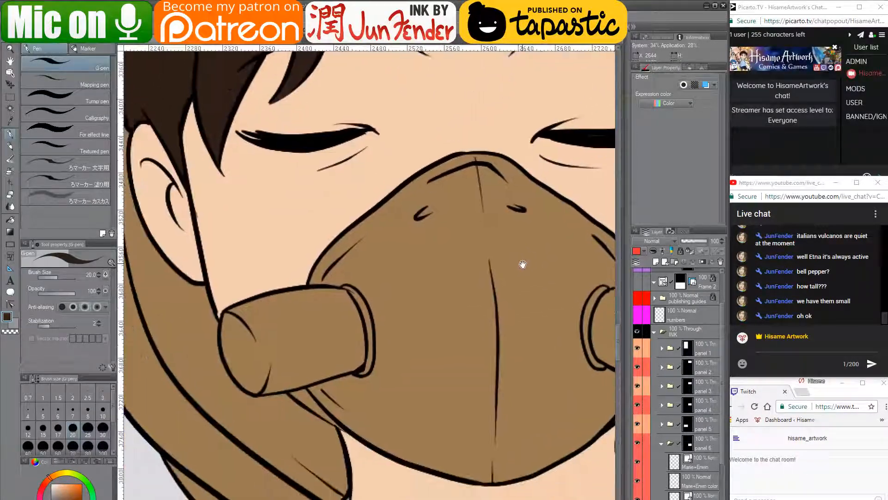
pyautogui.scroll(-3, 331, 424)
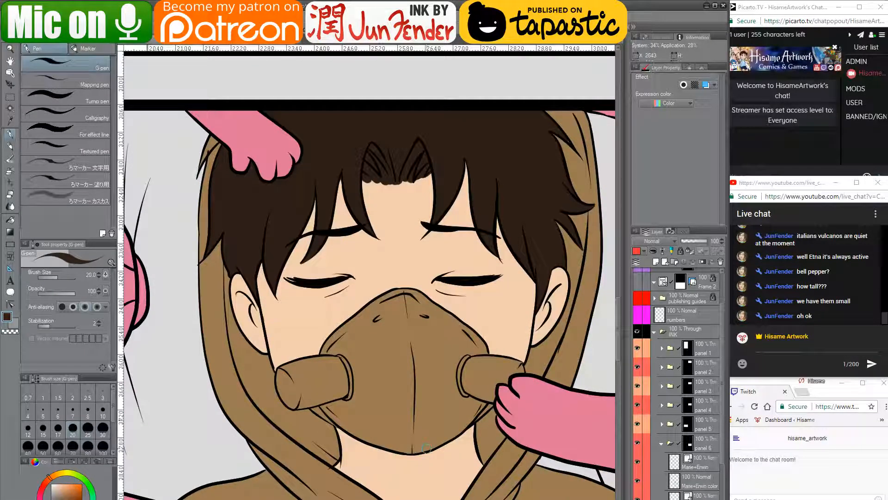
pyautogui.keyDown('alt'); pyautogui.click(252, 406); pyautogui.keyUp('alt')
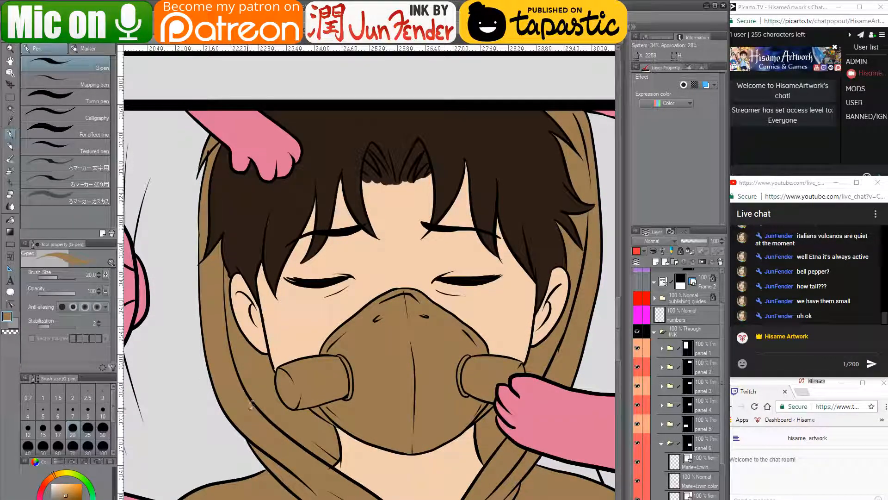
pyautogui.click(74, 497)
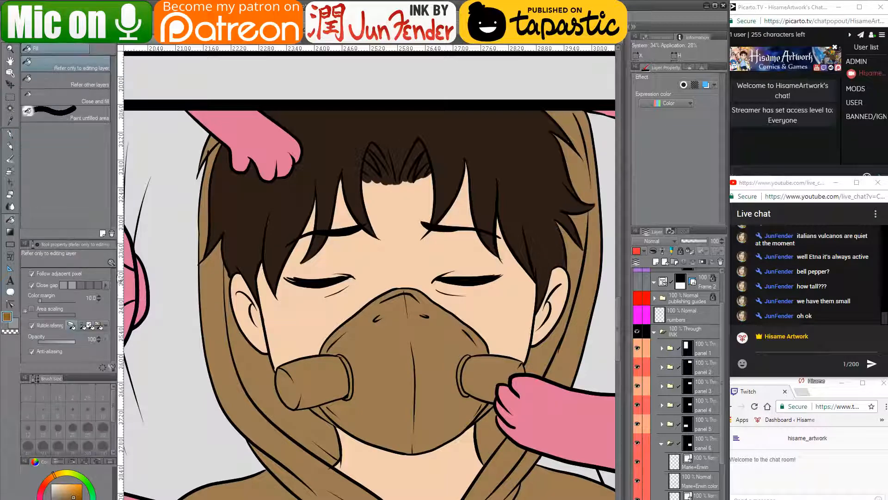
pyautogui.press('g')
pyautogui.click(316, 429)
pyautogui.click(500, 422)
pyautogui.click(543, 339)
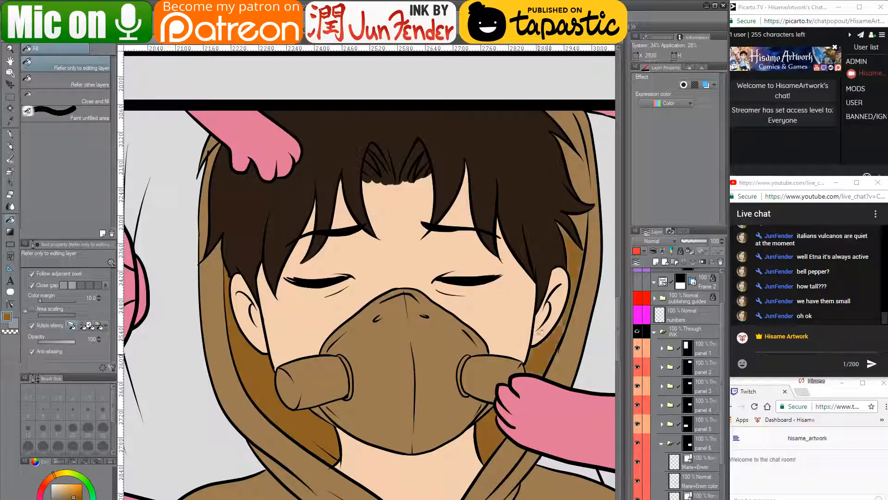
# - Paint the hood lining between the upper hair spikes orange-brown with the G-pen at size 20, and sample the hair's dark brown
pyautogui.moveTo(569, 233); pyautogui.dragTo(534, 327)
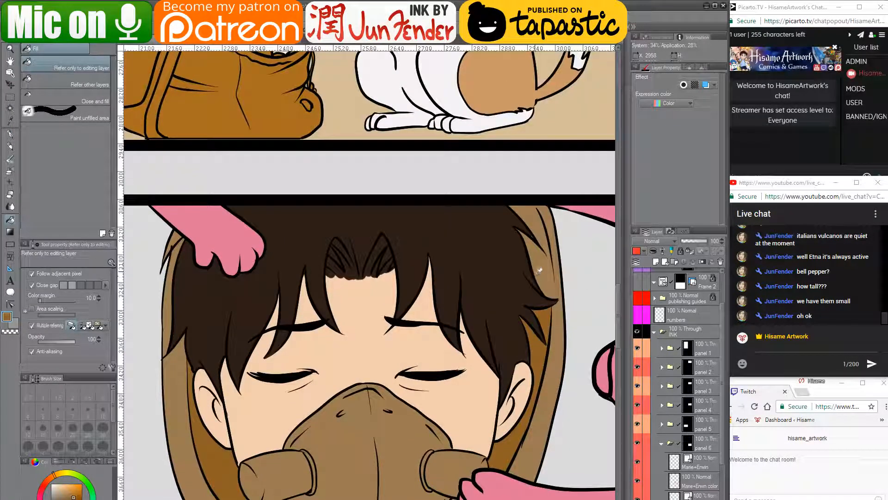
pyautogui.click(539, 270)
pyautogui.hotkey('ctrl', 'z')
pyautogui.click(9, 135)
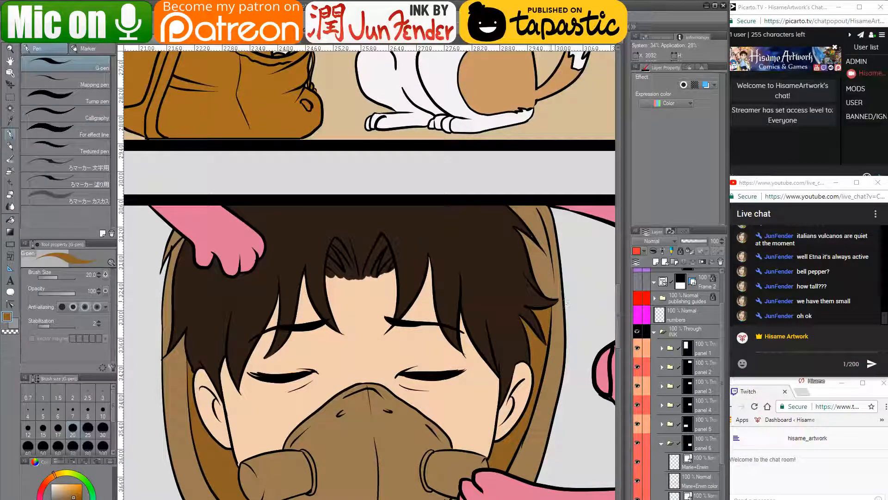
pyautogui.moveTo(577, 289); pyautogui.dragTo(504, 360)
pyautogui.scroll(3, 495, 340)
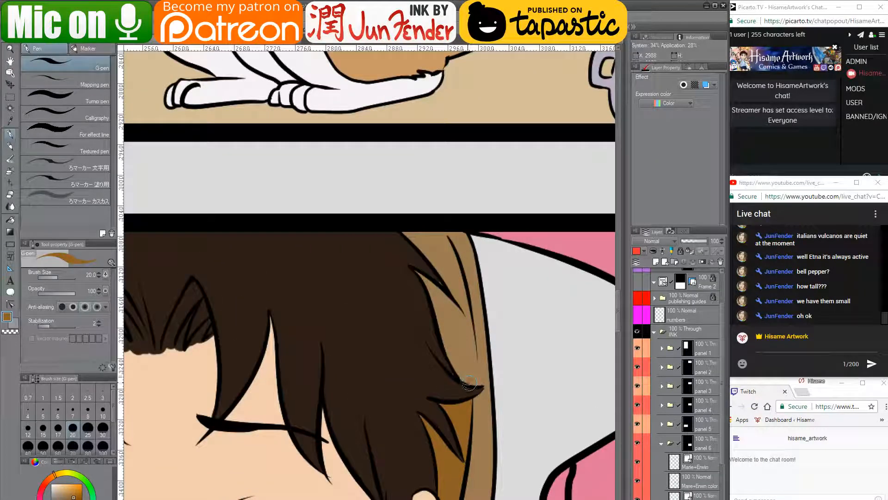
pyautogui.moveTo(469, 383)
pyautogui.mouseDown()
pyautogui.moveTo(437, 312)
pyautogui.moveTo(464, 378)
pyautogui.mouseUp()
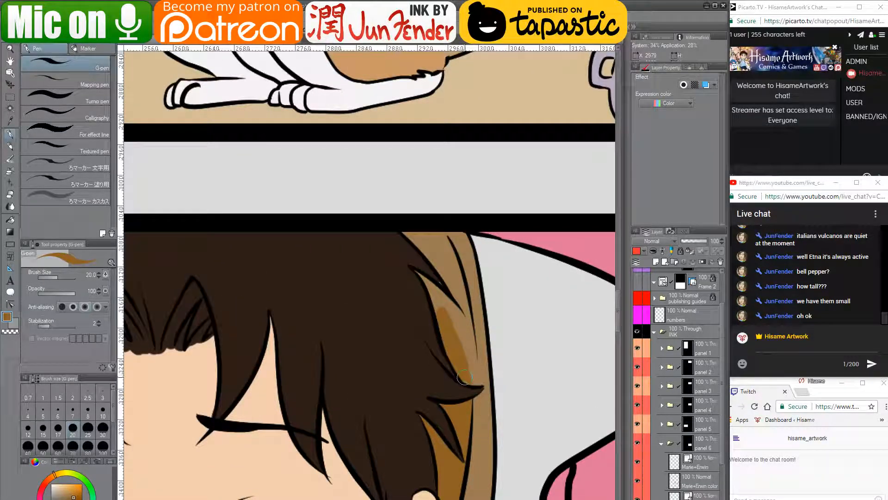
pyautogui.moveTo(444, 313); pyautogui.dragTo(429, 291)
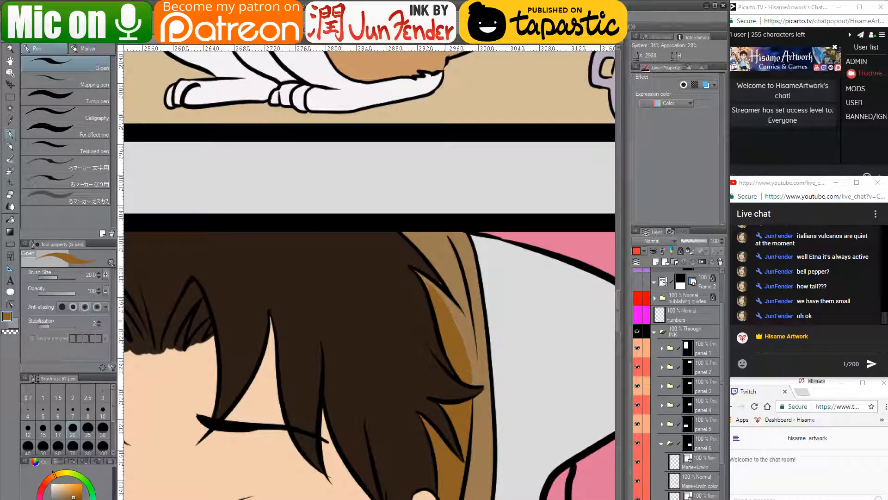
pyautogui.keyDown('alt'); pyautogui.click(421, 266); pyautogui.keyUp('alt')
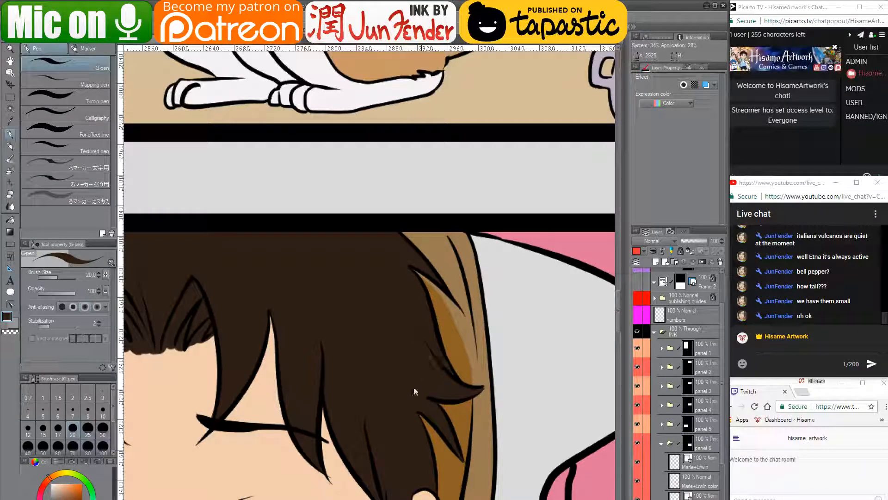
# - Switch to the browser and search Google Images for greenhouse bellpeper
pyautogui.hotkey('alt', 'Tab')
pyautogui.scroll(6, 306, 132)
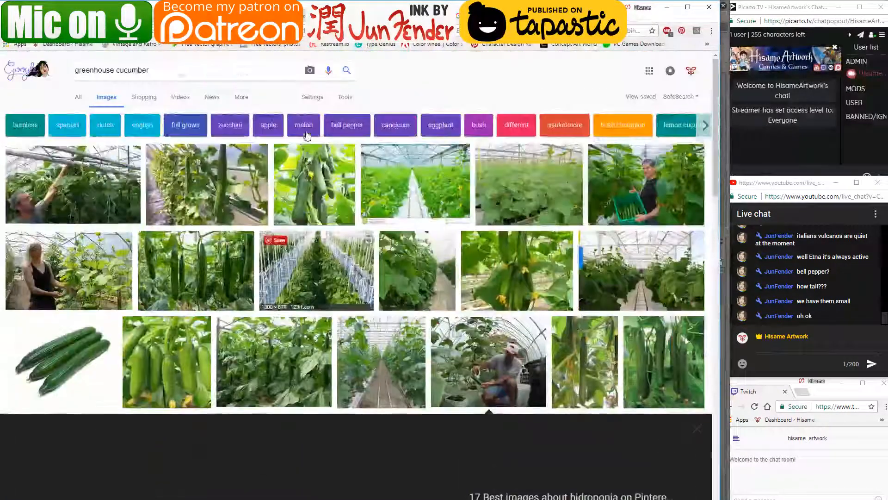
pyautogui.doubleClick(115, 71)
pyautogui.press('BackSpace')
pyautogui.write('bell')
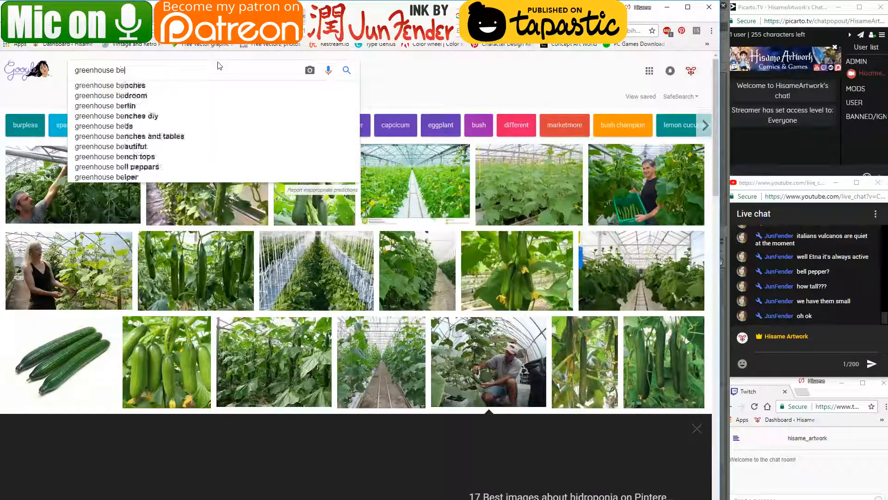
pyautogui.write('peper')
pyautogui.press('Return')
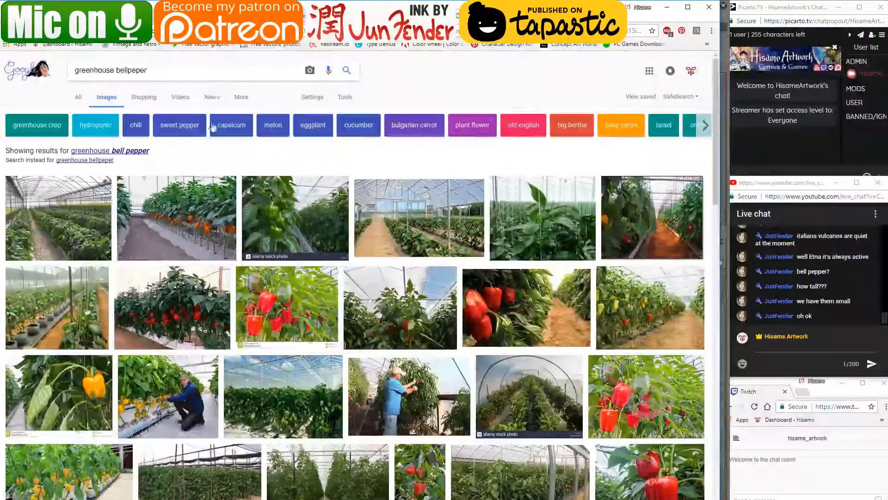
# - Examine the greenhouse bell pepper photos for plant height and growing setup, including one with people for scale, and return to the comic page
pyautogui.click(303, 199)
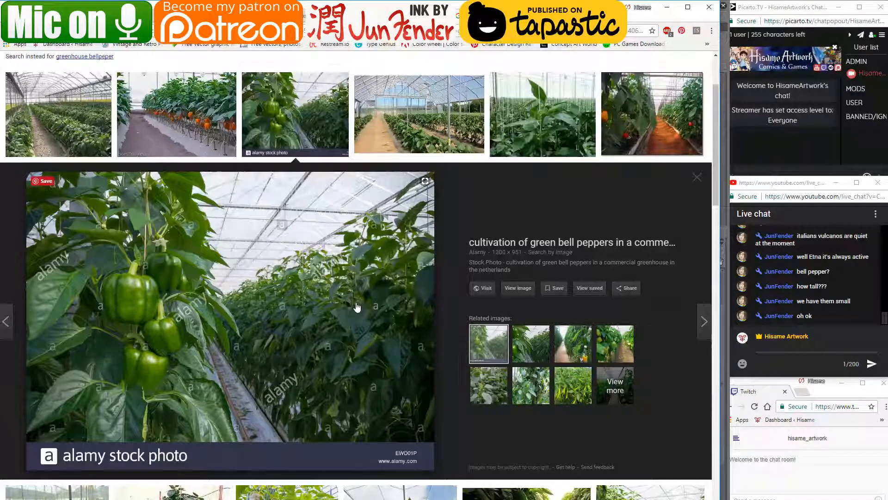
pyautogui.scroll(-2, 325, 284)
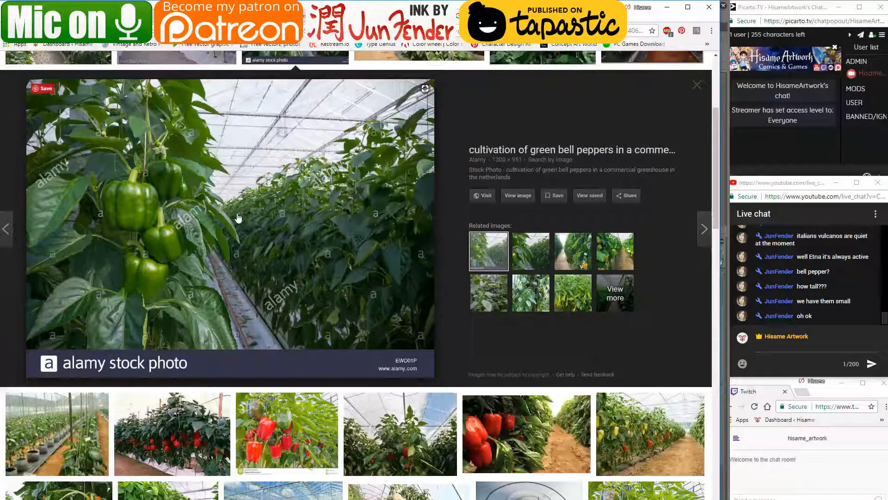
pyautogui.scroll(-4, 309, 293)
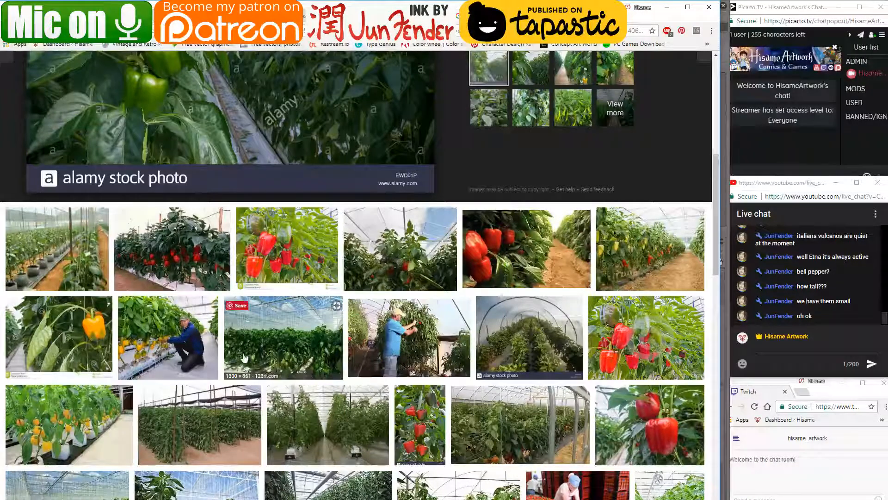
pyautogui.scroll(-3, 311, 341)
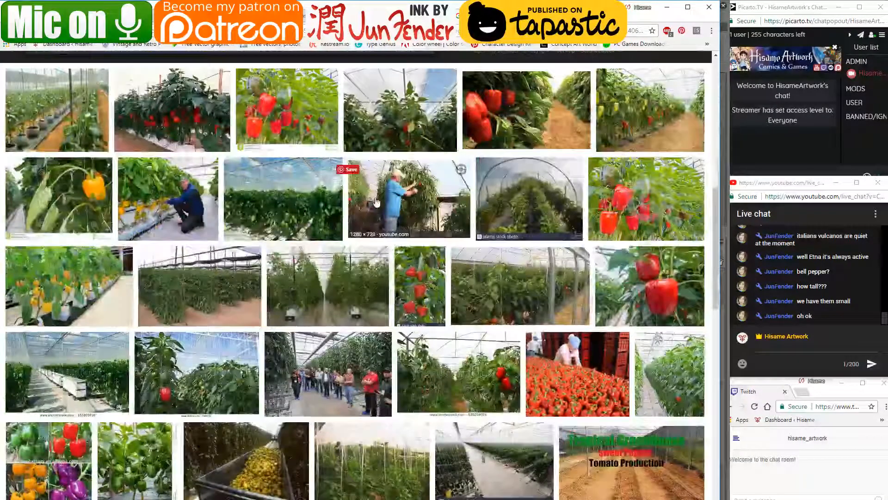
pyautogui.click(368, 335)
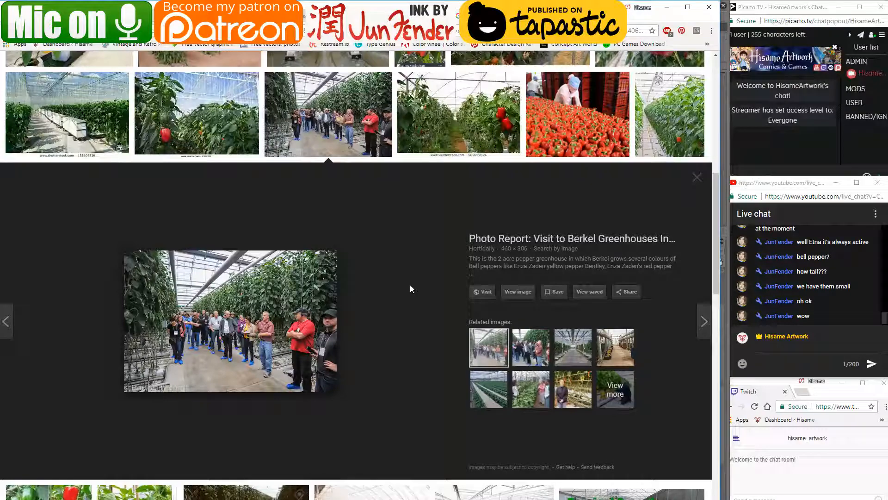
pyautogui.moveTo(311, 288)
pyautogui.scroll(-4, 289, 251)
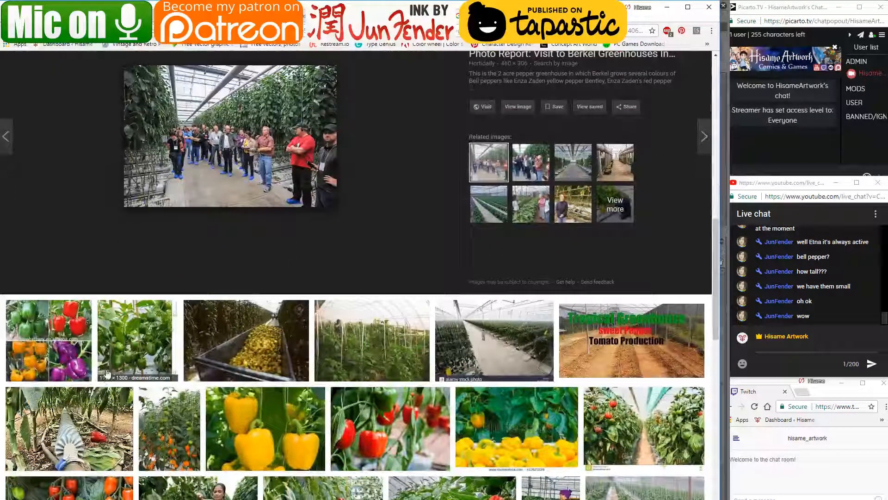
pyautogui.scroll(-2, 127, 359)
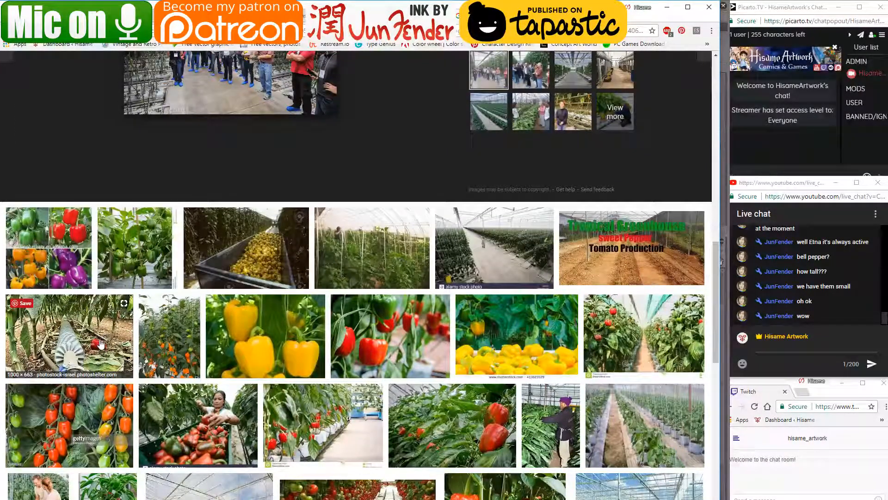
pyautogui.scroll(10, 118, 330)
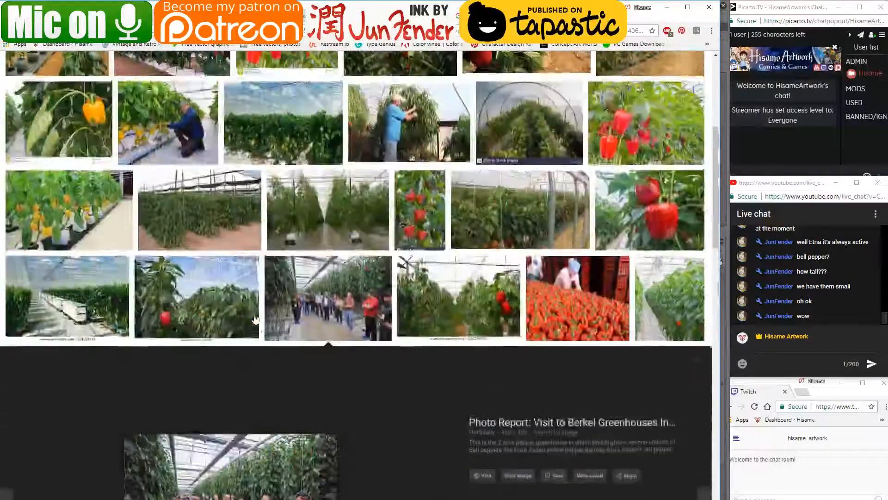
pyautogui.scroll(2, 325, 368)
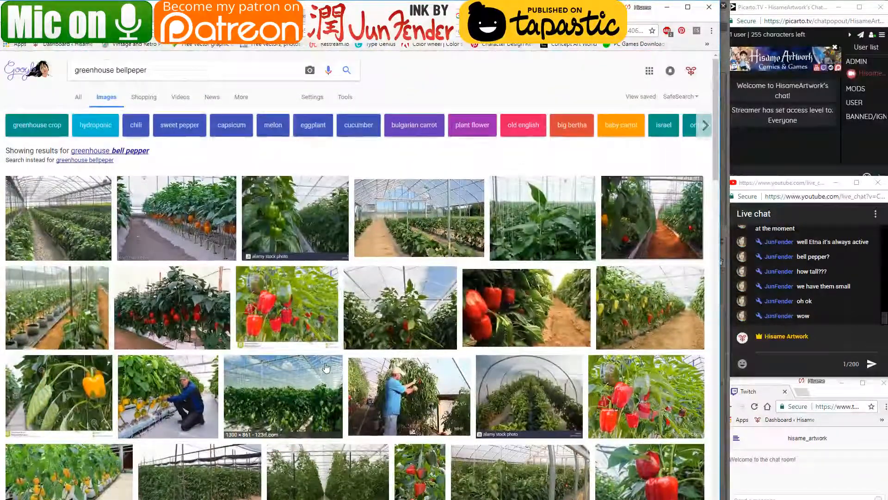
pyautogui.click(667, 7)
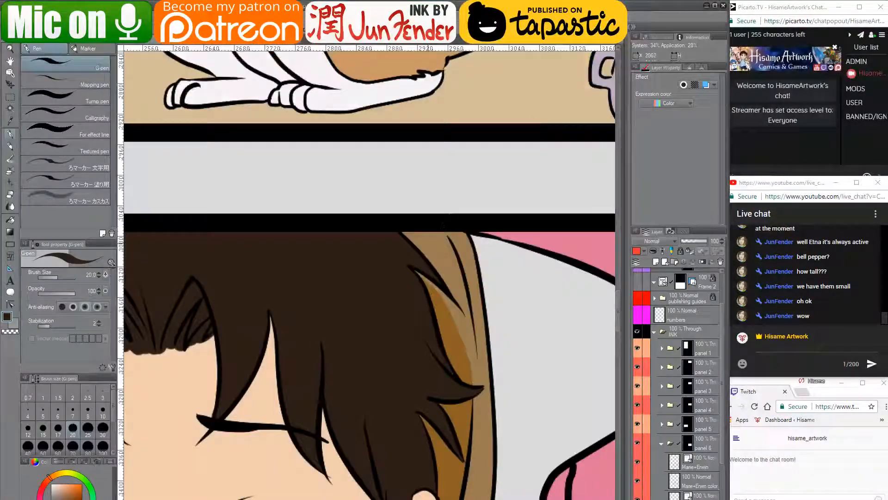
# - Touch up the edge between the lower hair spikes and the hood lining, alternating orange-brown and dark brown sampled from the drawing
pyautogui.moveTo(403, 332); pyautogui.dragTo(409, 248)
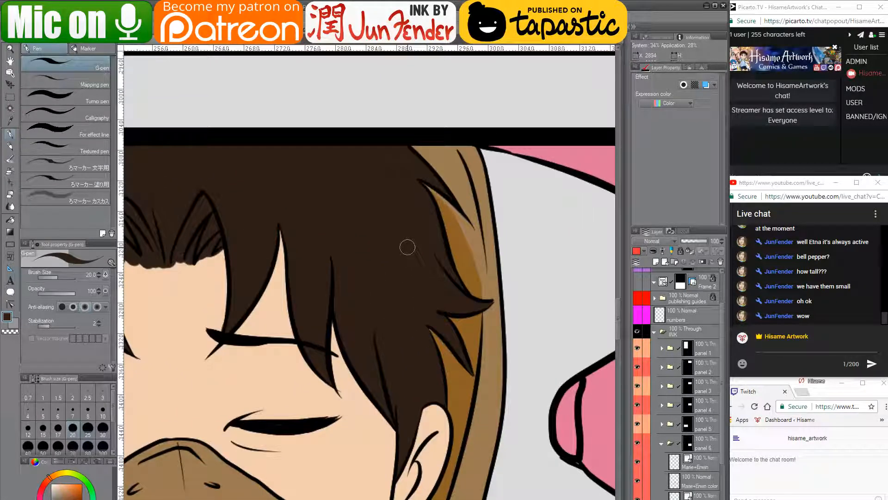
pyautogui.keyDown('alt'); pyautogui.click(442, 347); pyautogui.keyUp('alt')
pyautogui.moveTo(438, 342); pyautogui.dragTo(430, 329)
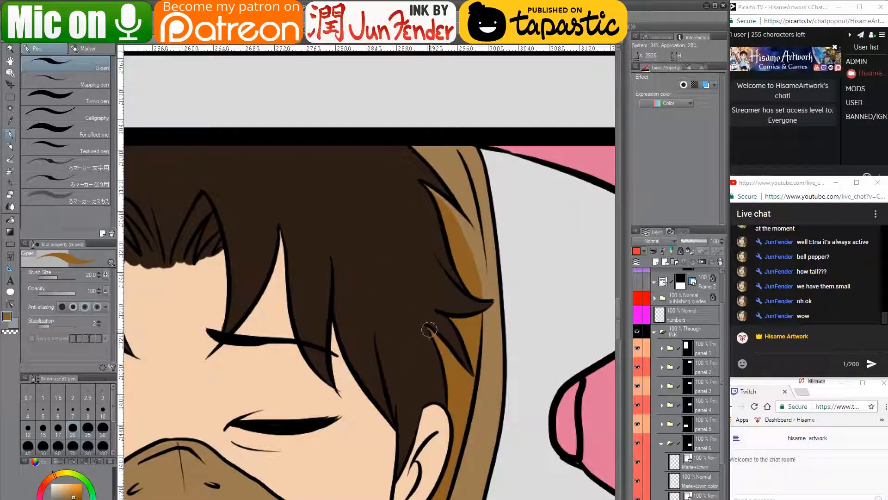
pyautogui.keyDown('alt'); pyautogui.click(428, 330); pyautogui.keyUp('alt')
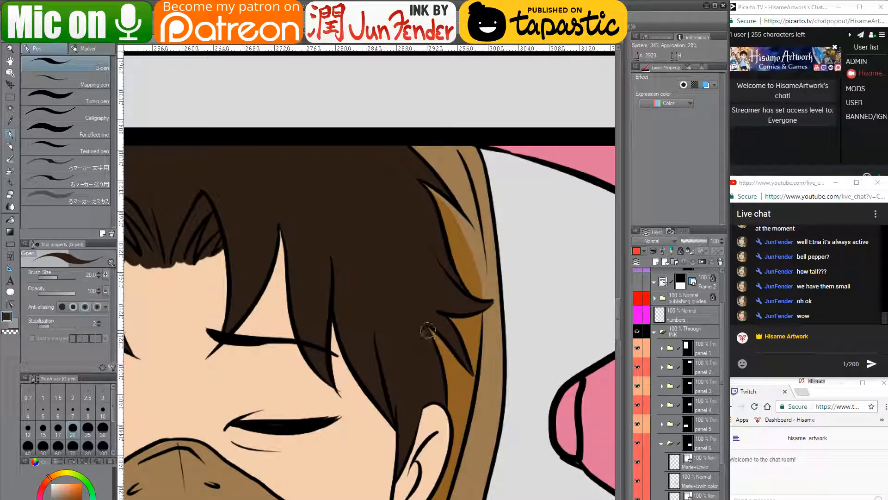
pyautogui.keyDown('alt'); pyautogui.click(453, 319); pyautogui.keyUp('alt')
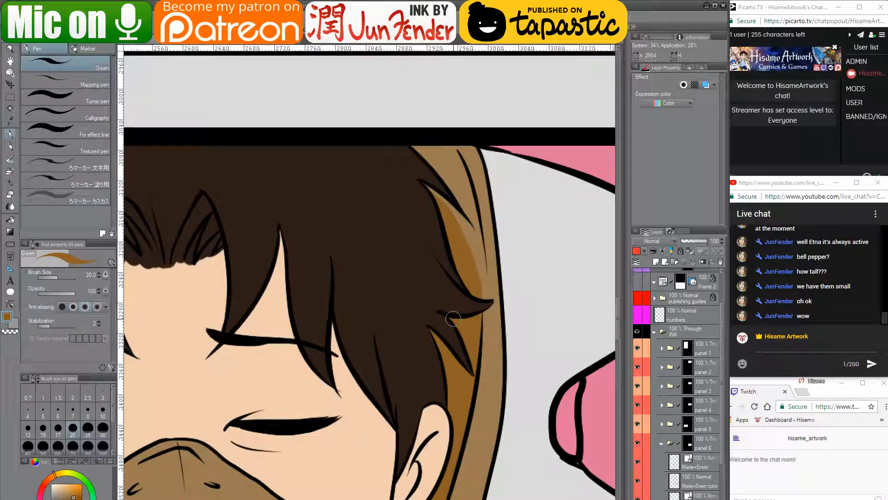
pyautogui.keyDown('alt'); pyautogui.click(417, 310); pyautogui.keyUp('alt')
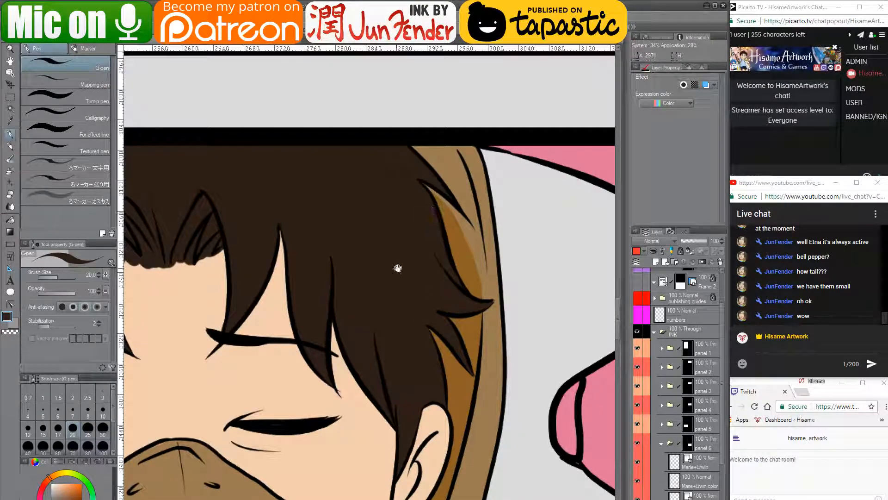
# - Make the layer just below the Marie+Erwin color layer in panel 6 active and choose the Vector eraser
pyautogui.moveTo(397, 268); pyautogui.dragTo(634, 170)
pyautogui.moveTo(430, 288); pyautogui.dragTo(457, 133)
pyautogui.moveTo(432, 389); pyautogui.dragTo(374, 258)
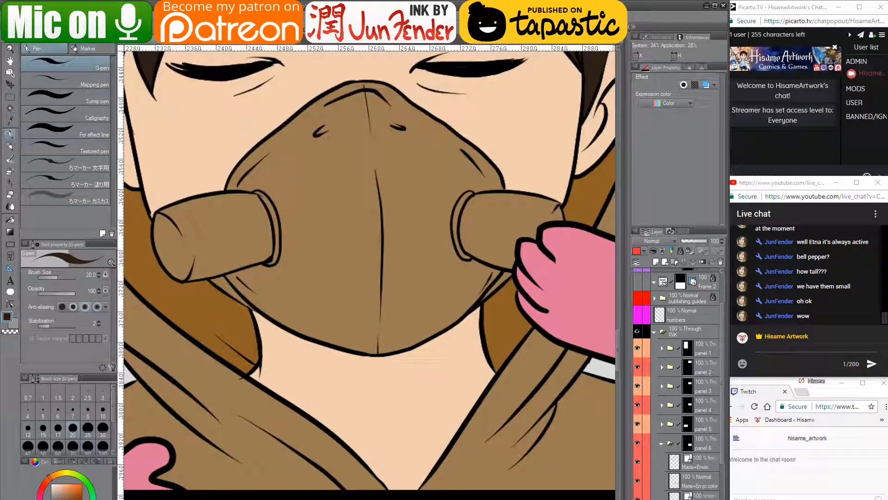
pyautogui.click(703, 495)
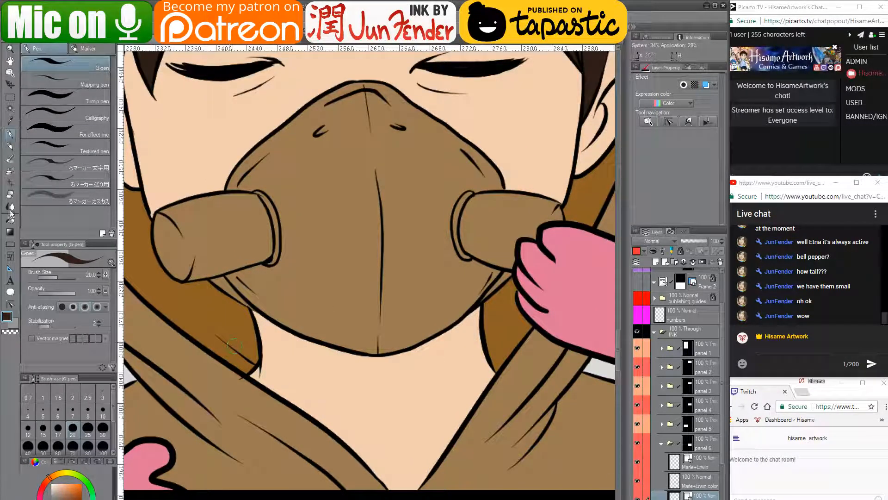
pyautogui.click(10, 194)
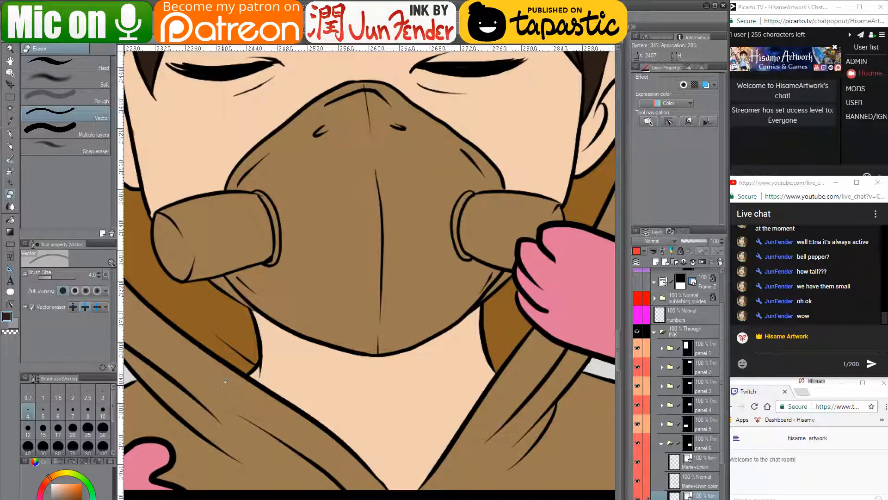
# - Fill the figure's mask in panel 6 on the Marie+Erwin color layer with yellow sampled from the mask held by the cat
pyautogui.scroll(-5, 226, 381)
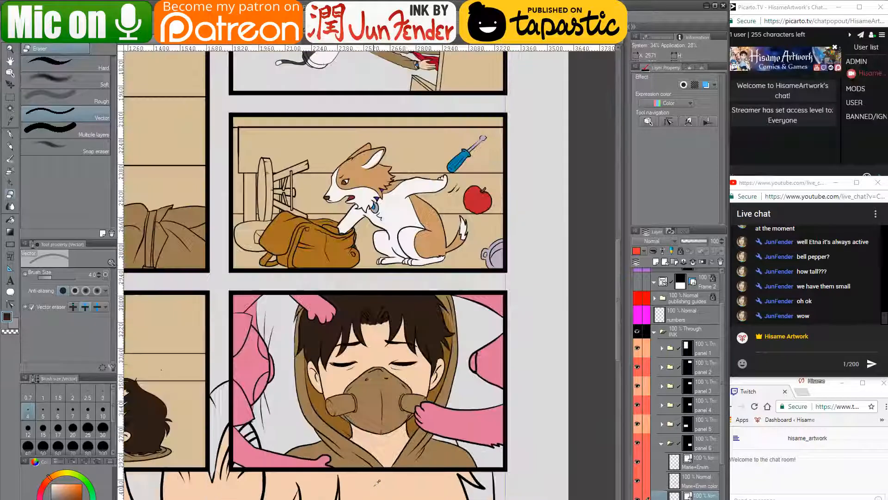
pyautogui.scroll(-2, 377, 483)
pyautogui.moveTo(314, 348); pyautogui.dragTo(388, 385)
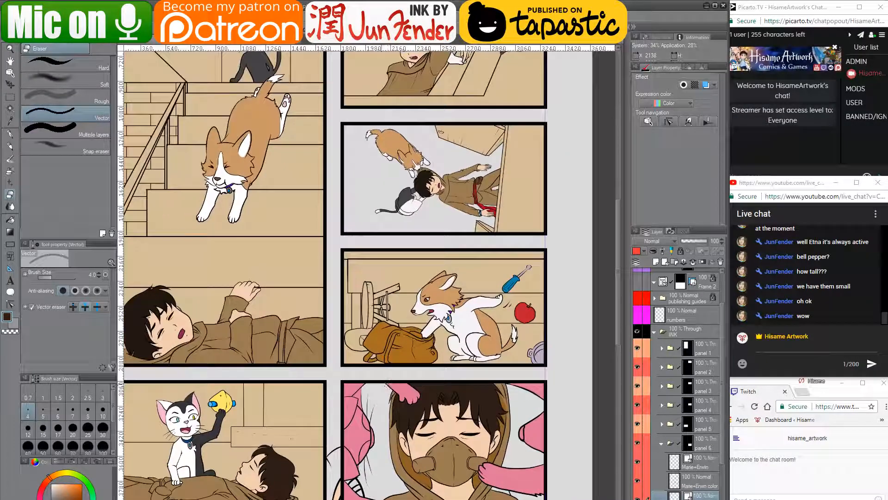
pyautogui.keyDown('alt'); pyautogui.click(221, 400); pyautogui.keyUp('alt')
pyautogui.moveTo(512, 472); pyautogui.dragTo(499, 468)
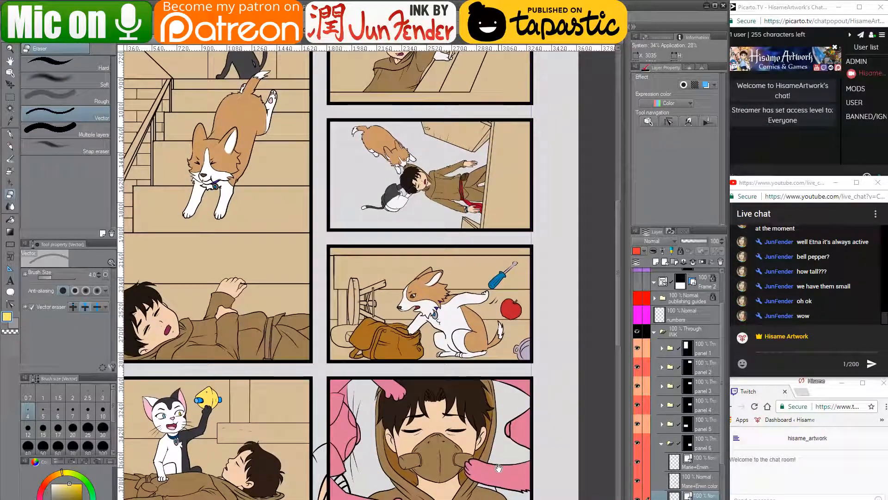
pyautogui.keyDown('ctrl'); pyautogui.click(675, 481); pyautogui.keyUp('ctrl')
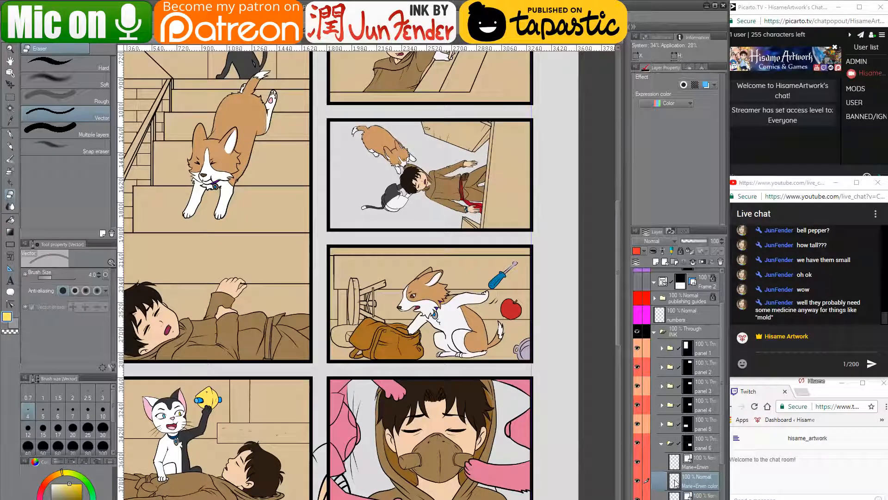
pyautogui.hotkey('ctrl', 'd')
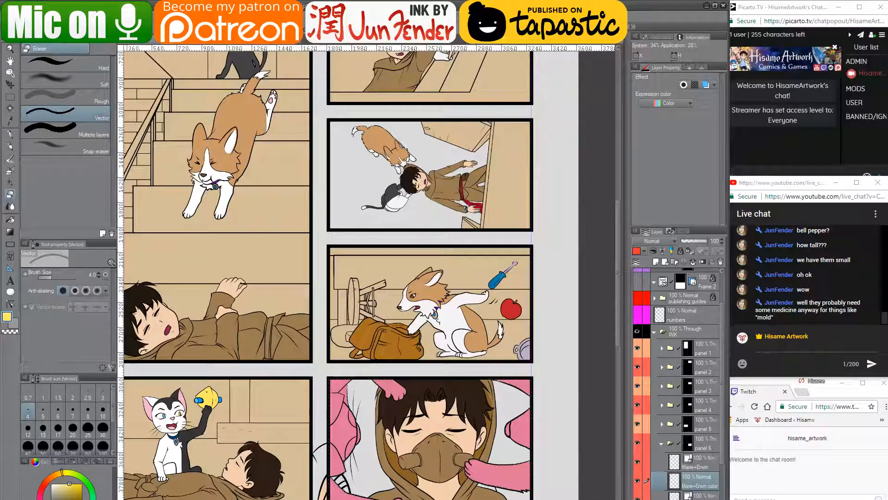
pyautogui.click(10, 219)
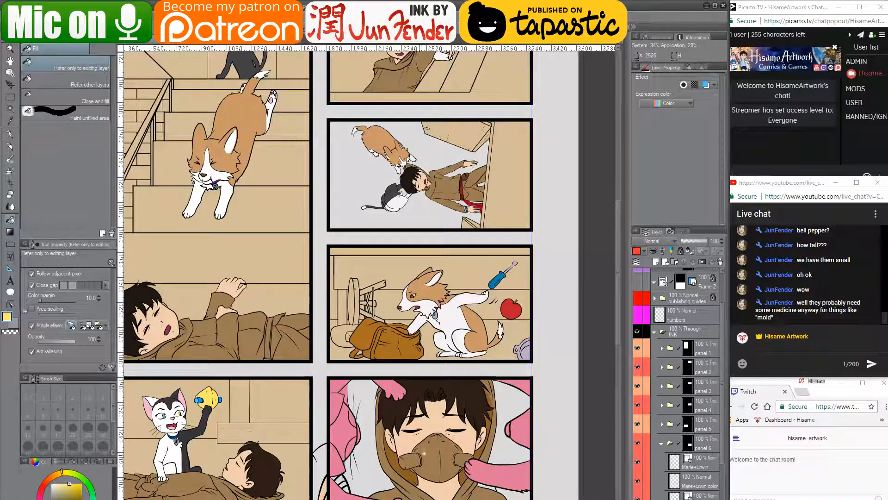
pyautogui.click(436, 463)
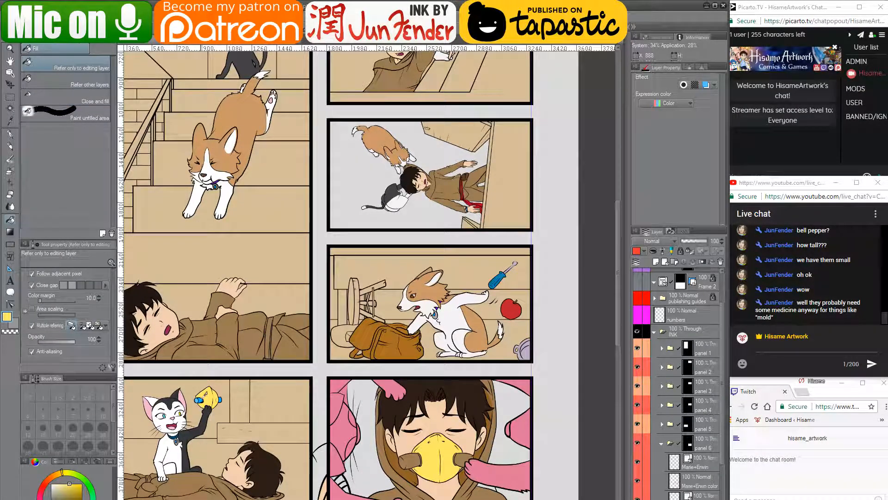
# - Fill both filter cartridges of the panel 6 mask with blue sampled from the cat's mask
pyautogui.keyDown('alt'); pyautogui.click(200, 400); pyautogui.keyUp('alt')
pyautogui.click(412, 461)
pyautogui.click(460, 459)
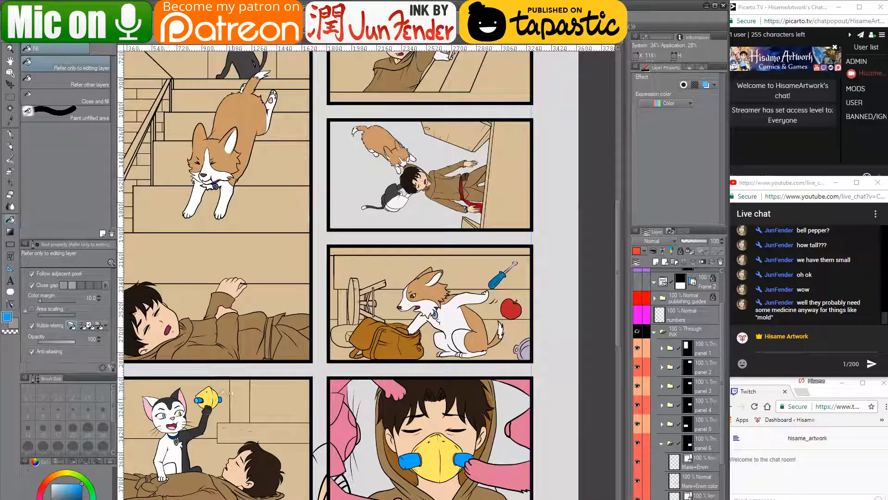
# - Paint the outer end faces of the mask's two filter cartridges with the G-pen in light blue sampled from the cat's mask
pyautogui.keyDown('alt'); pyautogui.click(197, 398); pyautogui.keyUp('alt')
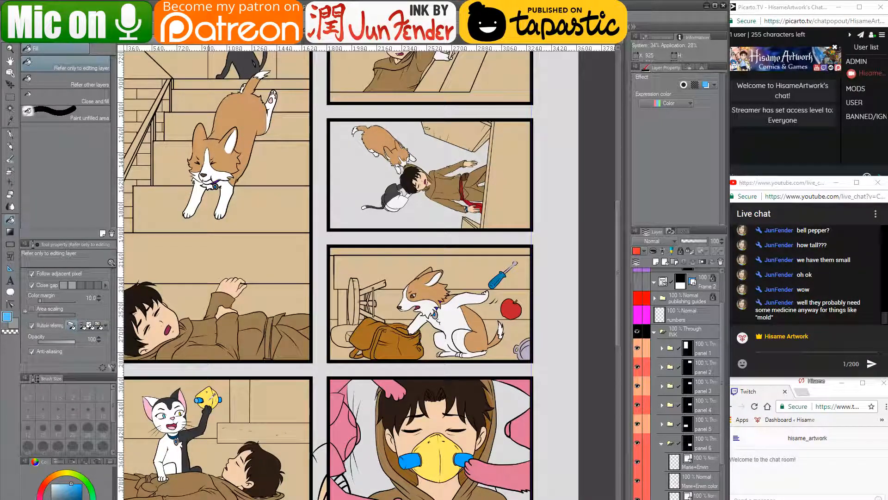
pyautogui.scroll(6, 444, 467)
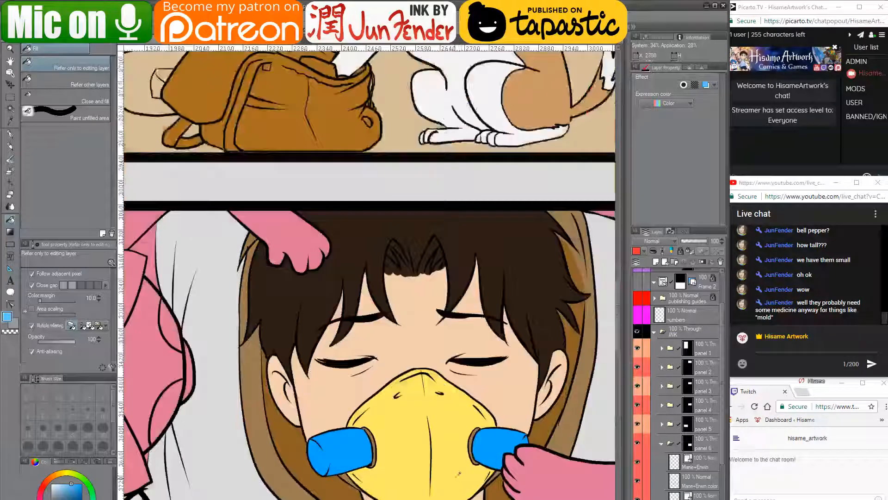
pyautogui.scroll(2, 460, 474)
pyautogui.moveTo(440, 496); pyautogui.dragTo(415, 449)
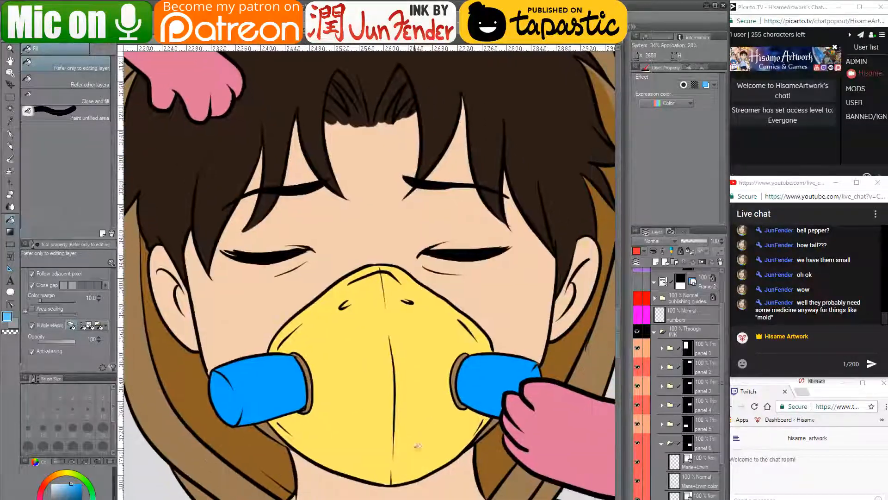
pyautogui.scroll(1, 355, 438)
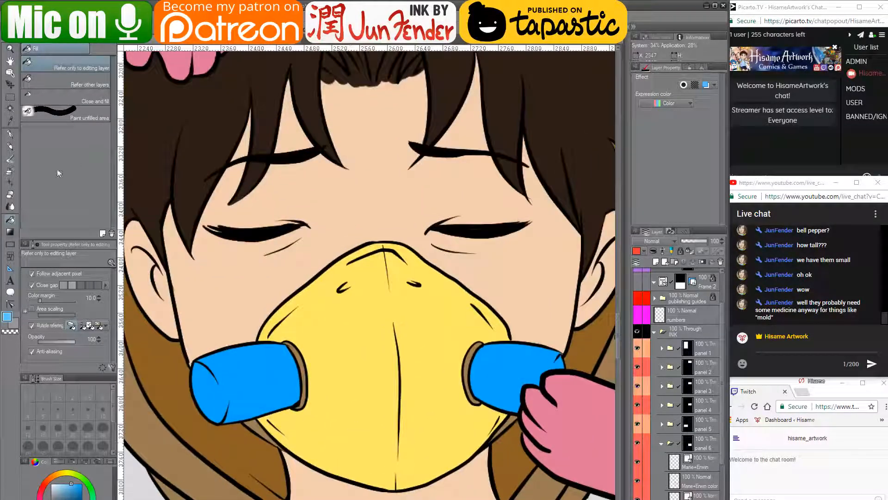
pyautogui.click(9, 134)
pyautogui.moveTo(194, 364)
pyautogui.mouseDown()
pyautogui.moveTo(203, 410)
pyautogui.moveTo(217, 417)
pyautogui.mouseUp()
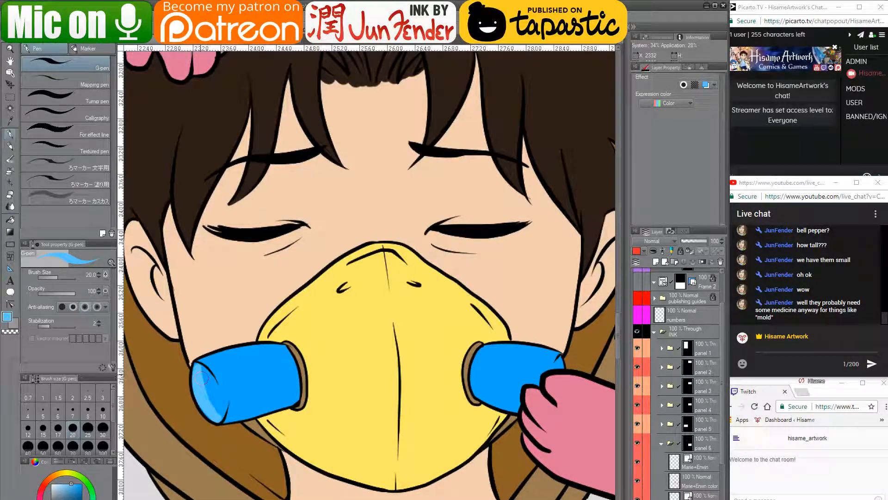
pyautogui.moveTo(199, 365); pyautogui.dragTo(223, 416)
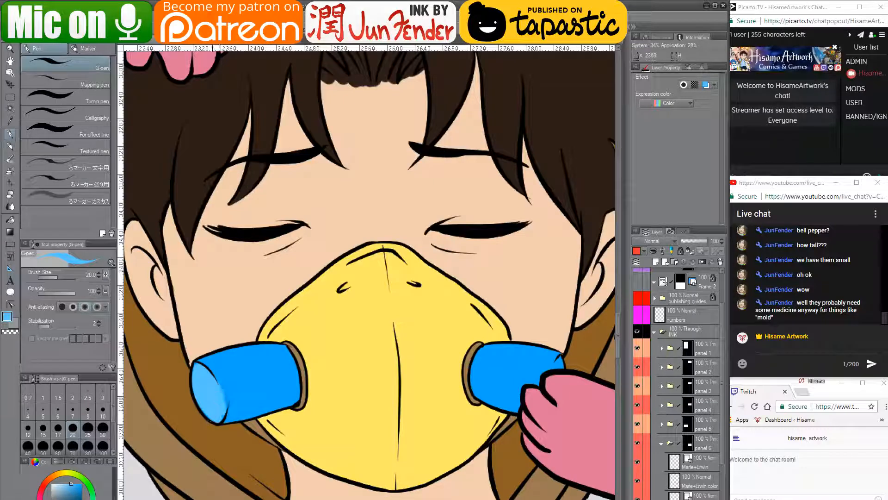
pyautogui.keyDown('alt'); pyautogui.click(209, 423); pyautogui.keyUp('alt')
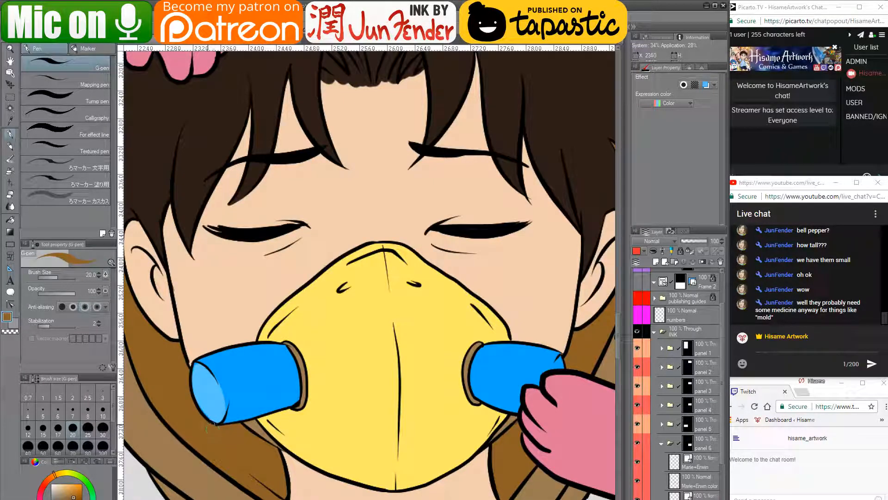
pyautogui.keyDown('alt'); pyautogui.click(216, 391); pyautogui.keyUp('alt')
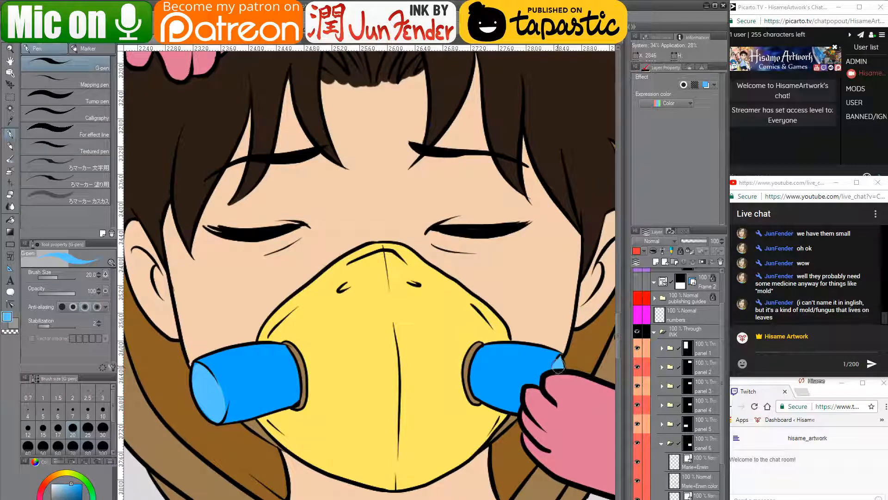
# - Paint the rims where both filter cartridges join the mask in the same light blue
pyautogui.moveTo(520, 374); pyautogui.dragTo(496, 379)
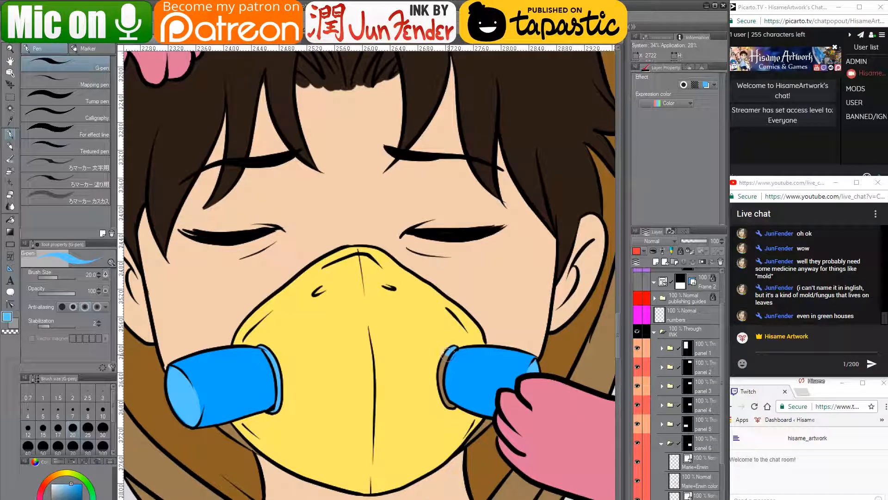
pyautogui.moveTo(448, 354)
pyautogui.mouseDown()
pyautogui.moveTo(447, 405)
pyautogui.moveTo(453, 407)
pyautogui.moveTo(456, 388)
pyautogui.mouseUp()
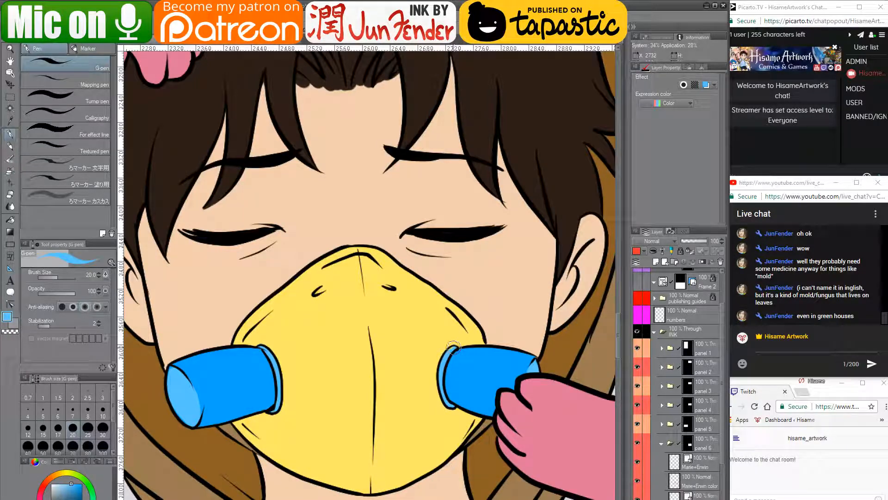
pyautogui.moveTo(454, 347); pyautogui.dragTo(419, 353)
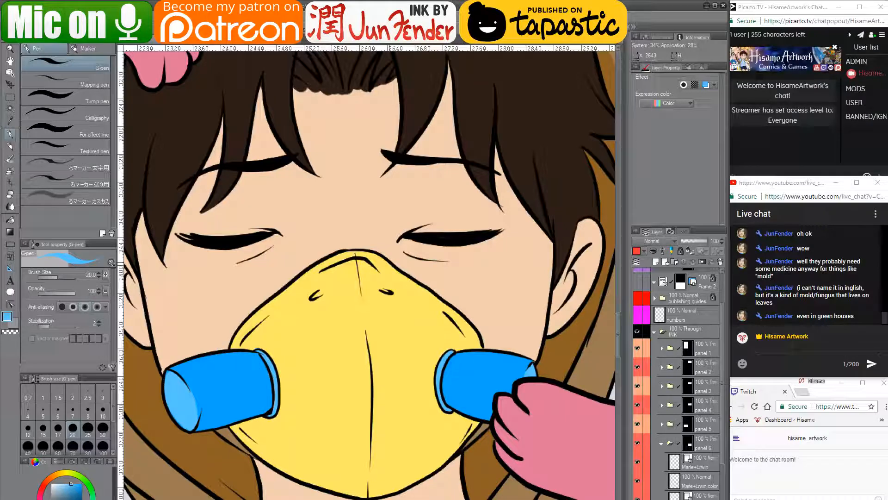
# - Touch up the colour edges around the mask and jaw with yellow, skin tone and orange-brown sampled from the drawing
pyautogui.keyDown('alt'); pyautogui.click(265, 336); pyautogui.keyUp('alt')
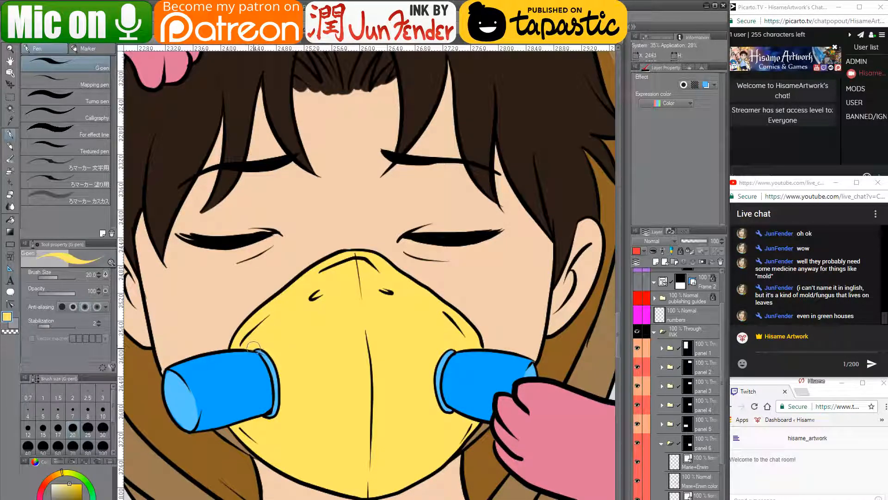
pyautogui.moveTo(395, 404)
pyautogui.mouseDown()
pyautogui.moveTo(400, 357)
pyautogui.moveTo(368, 339)
pyautogui.mouseUp()
pyautogui.keyDown('alt'); pyautogui.click(510, 239); pyautogui.keyUp('alt')
pyautogui.moveTo(451, 365); pyautogui.dragTo(457, 358)
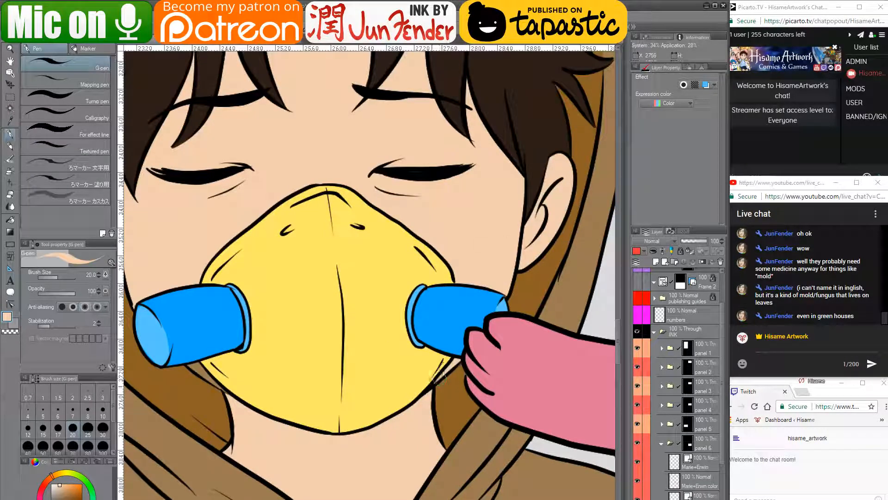
pyautogui.moveTo(211, 365); pyautogui.dragTo(328, 333)
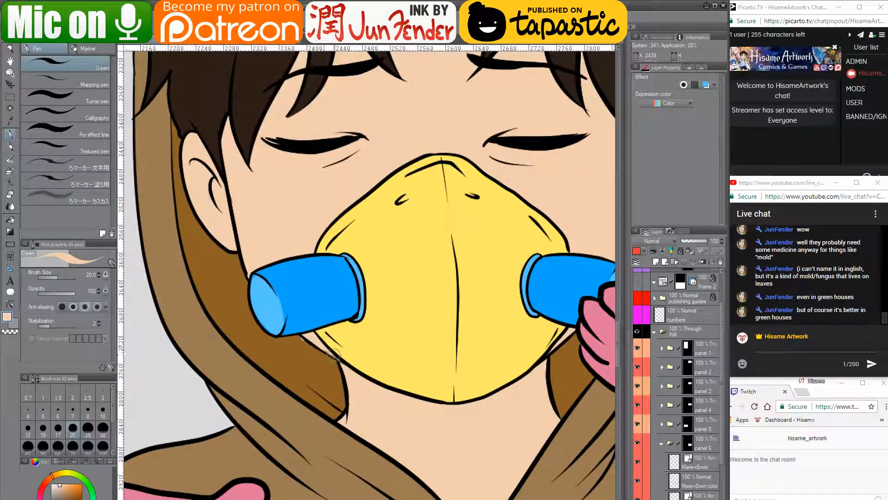
pyautogui.keyDown('alt'); pyautogui.click(336, 370); pyautogui.keyUp('alt')
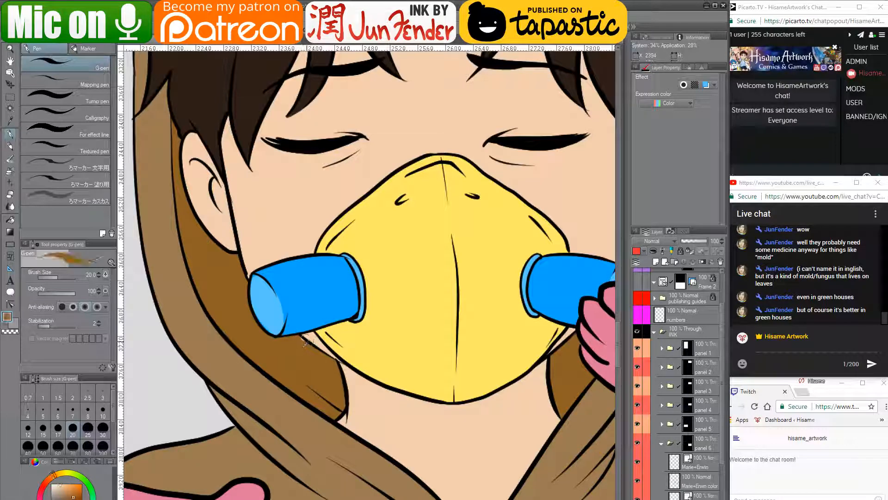
pyautogui.moveTo(309, 343); pyautogui.dragTo(300, 336)
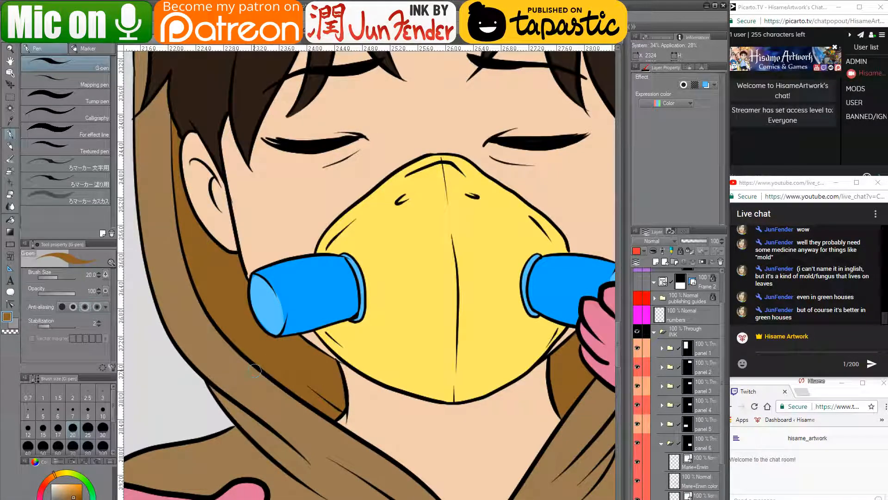
# - Shorten the strand line below the paw at the hood's edge to meet the neighbouring spike tip, using Control point correction on the line layer
pyautogui.scroll(-2, 222, 322)
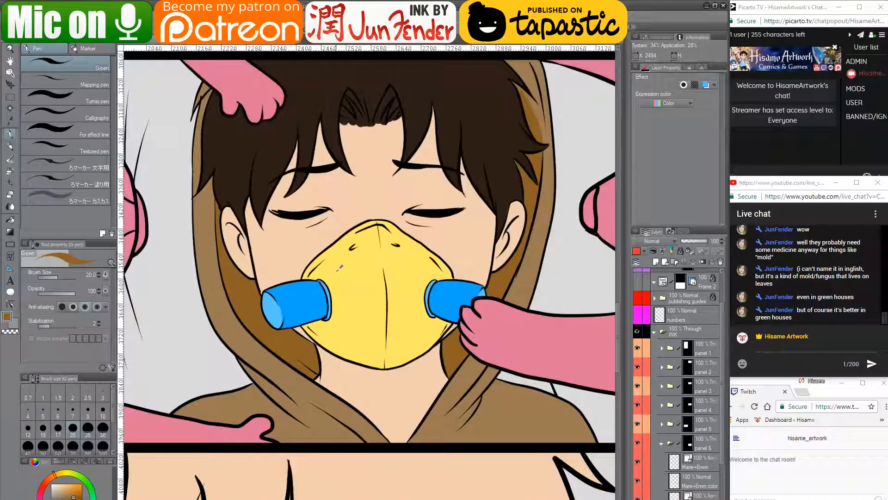
pyautogui.scroll(-2, 337, 273)
pyautogui.moveTo(276, 258)
pyautogui.mouseDown()
pyautogui.moveTo(297, 294)
pyautogui.moveTo(333, 296)
pyautogui.mouseUp()
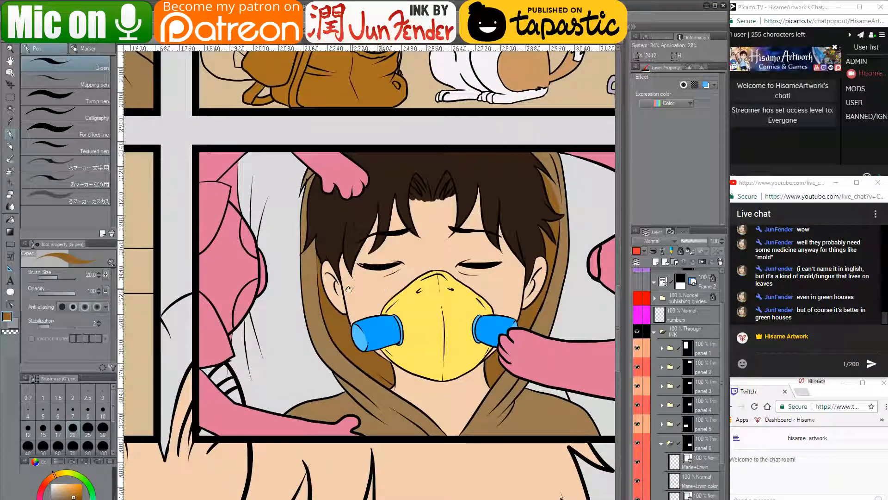
pyautogui.scroll(6, 334, 297)
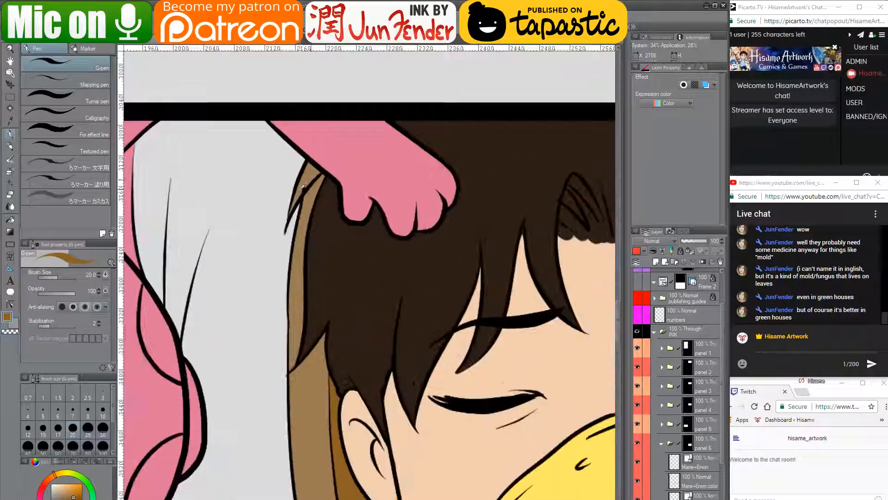
pyautogui.click(689, 481)
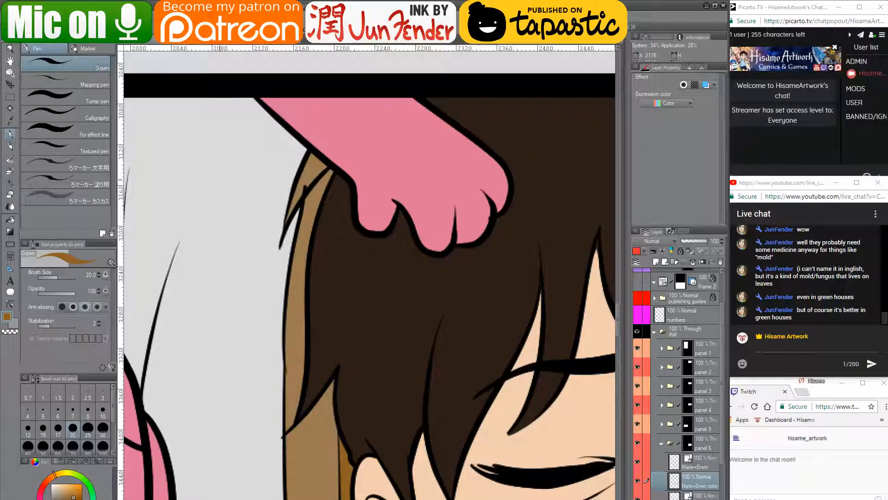
pyautogui.click(11, 195)
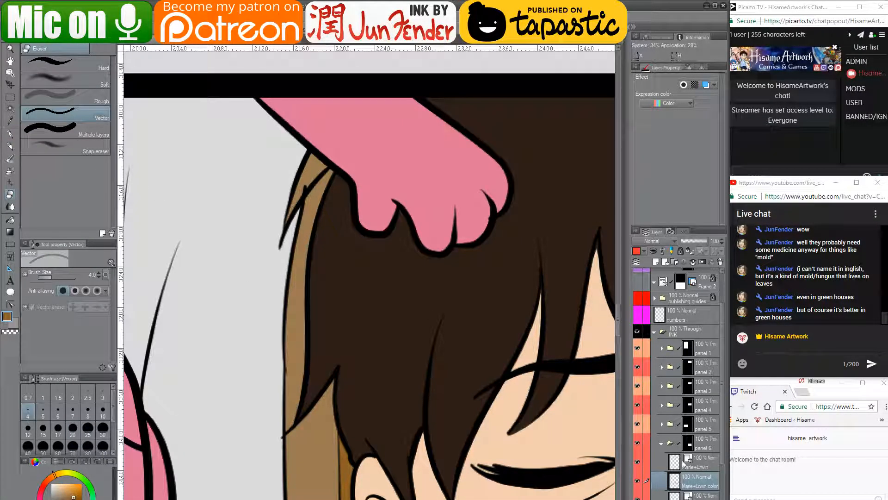
pyautogui.click(693, 496)
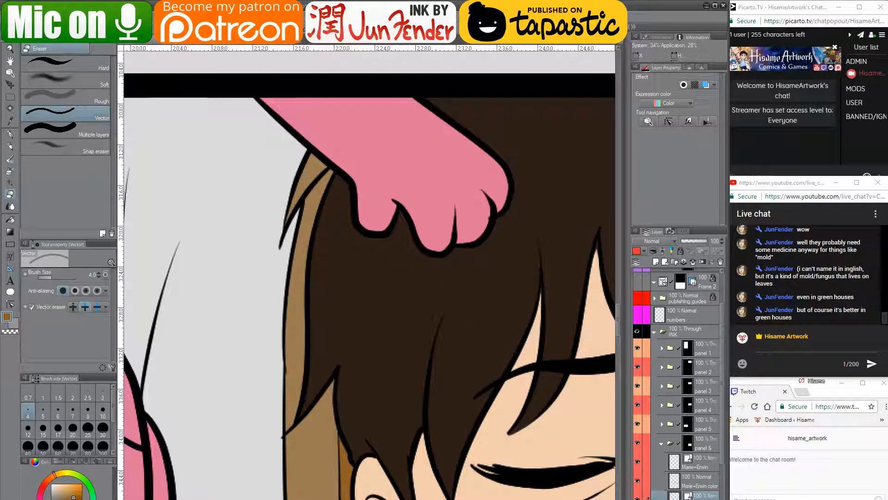
pyautogui.click(680, 499)
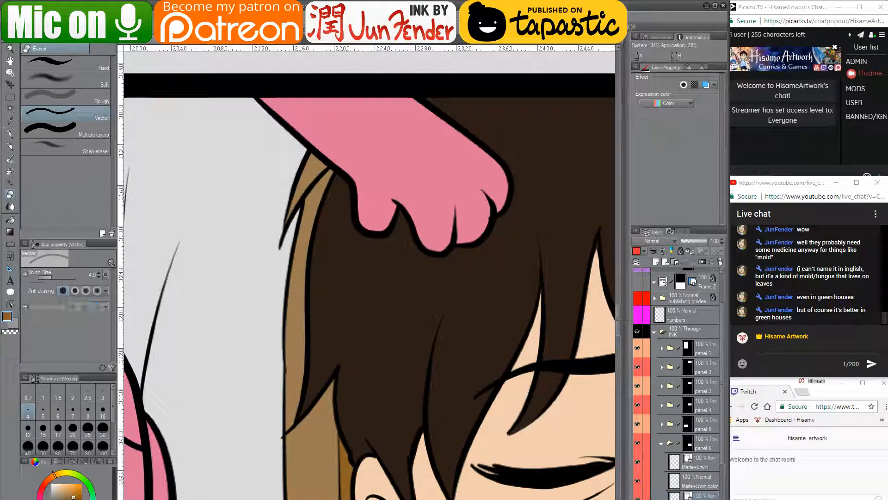
pyautogui.click(10, 304)
pyautogui.click(289, 234)
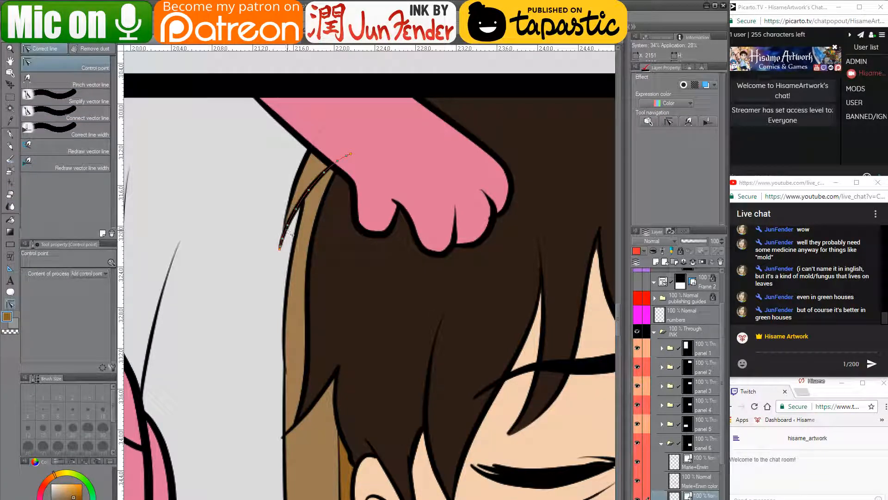
pyautogui.click(281, 246)
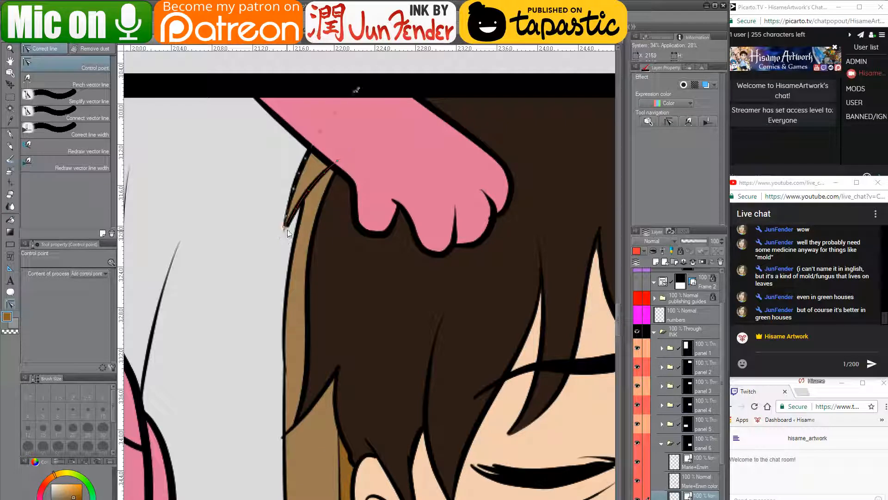
pyautogui.click(287, 226)
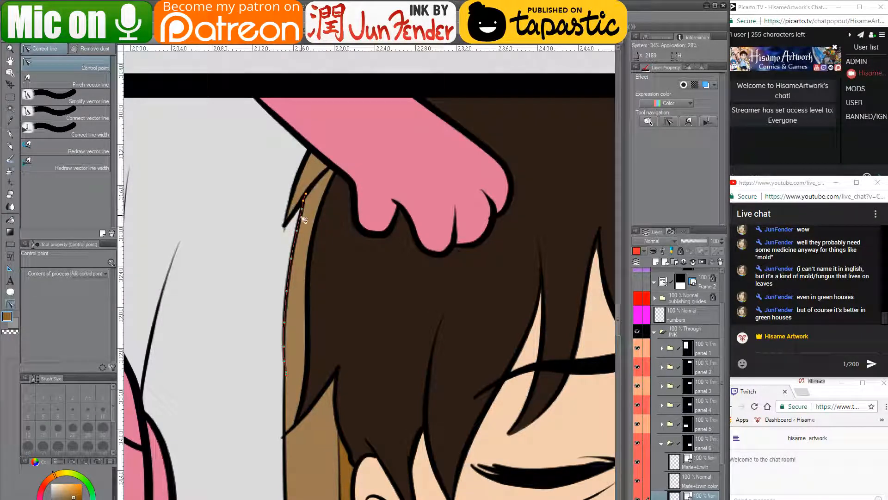
# - Move the control points of the hood's outer edge line and the adjoining strand line below the paw so they meet at the spike tip
pyautogui.moveTo(298, 226); pyautogui.dragTo(287, 225)
pyautogui.moveTo(292, 260); pyautogui.dragTo(288, 261)
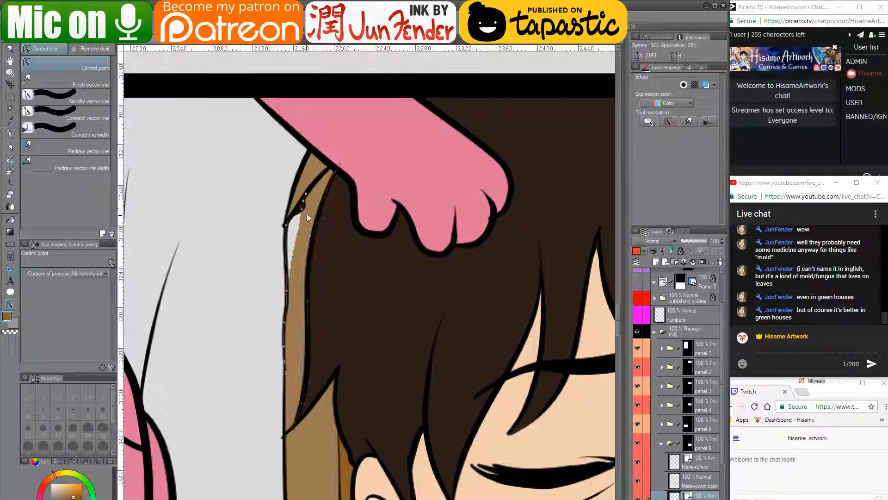
pyautogui.moveTo(302, 209); pyautogui.dragTo(296, 209)
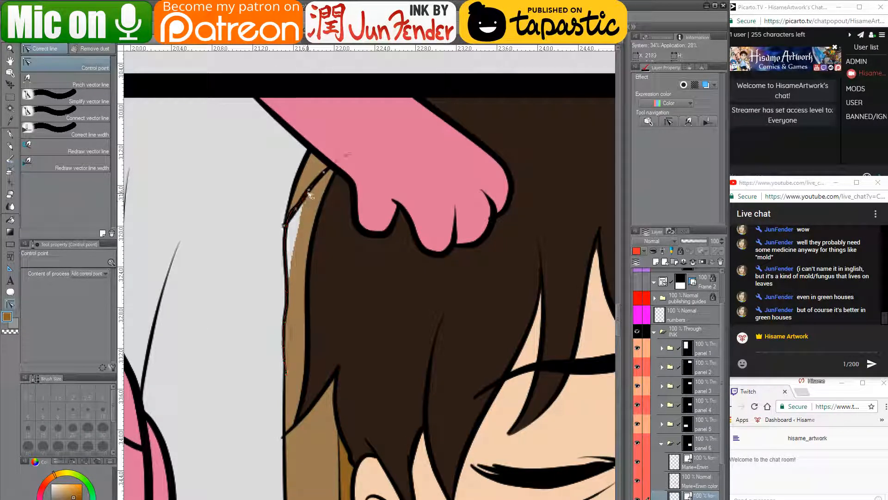
pyautogui.click(305, 200)
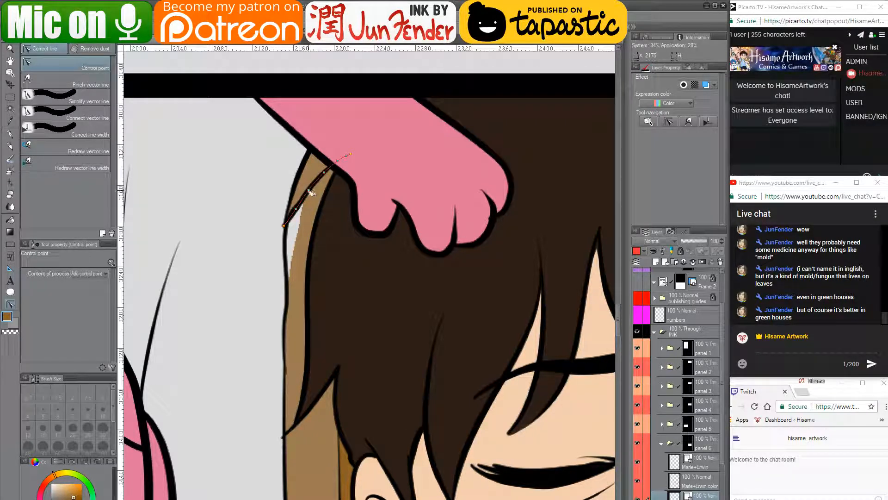
pyautogui.click(304, 230)
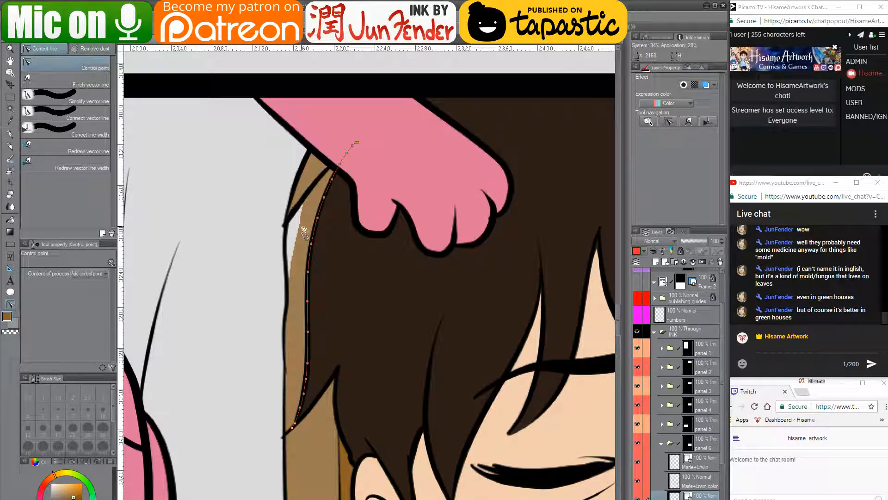
pyautogui.click(603, 266)
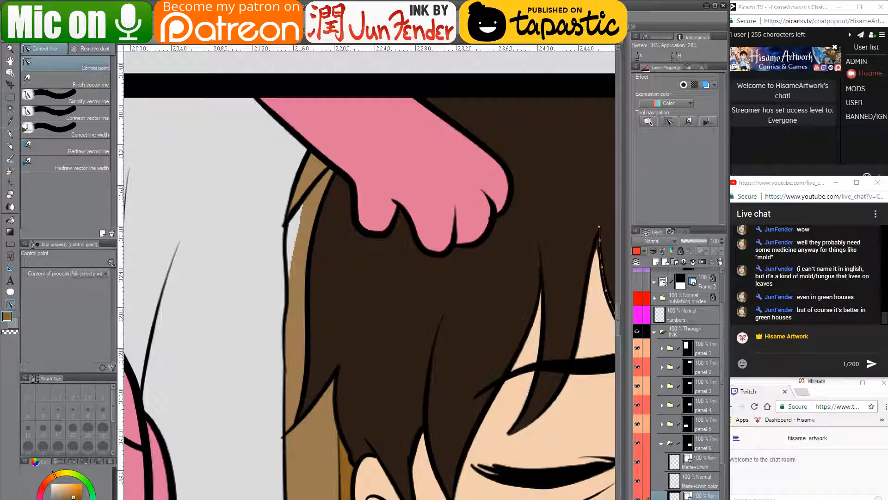
# - Paint the uncoloured gap inside the corrected hood edge with the G-pen at size 20, using the brown sampled from the hood
pyautogui.press('p')
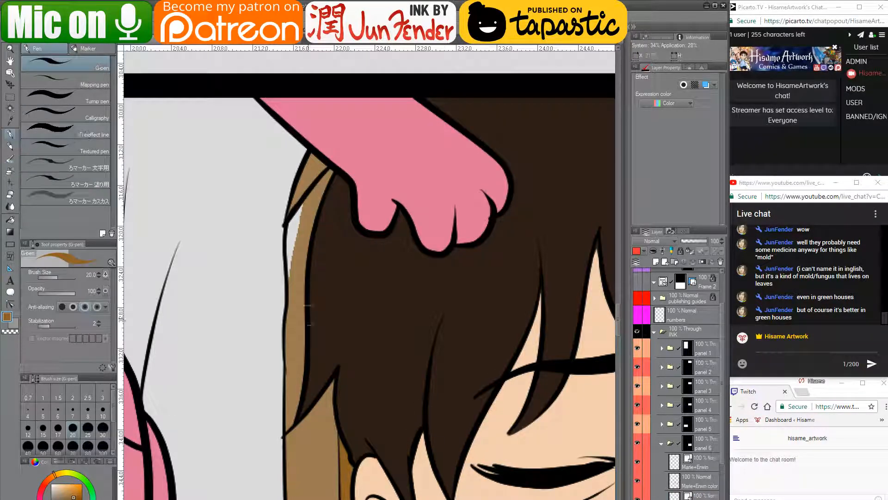
pyautogui.keyDown('alt'); pyautogui.click(303, 241); pyautogui.keyUp('alt')
pyautogui.moveTo(300, 204); pyautogui.dragTo(291, 259)
pyautogui.moveTo(290, 218)
pyautogui.mouseDown()
pyautogui.moveTo(292, 285)
pyautogui.moveTo(291, 221)
pyautogui.mouseUp()
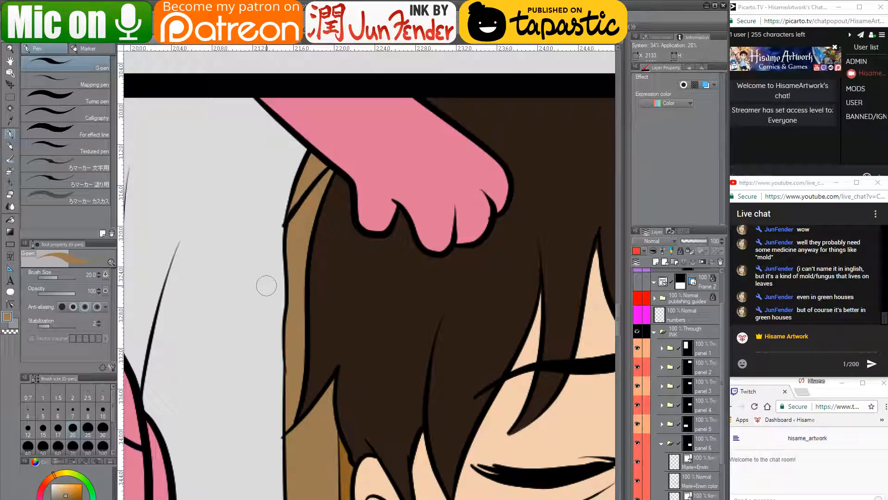
pyautogui.scroll(-5, 267, 286)
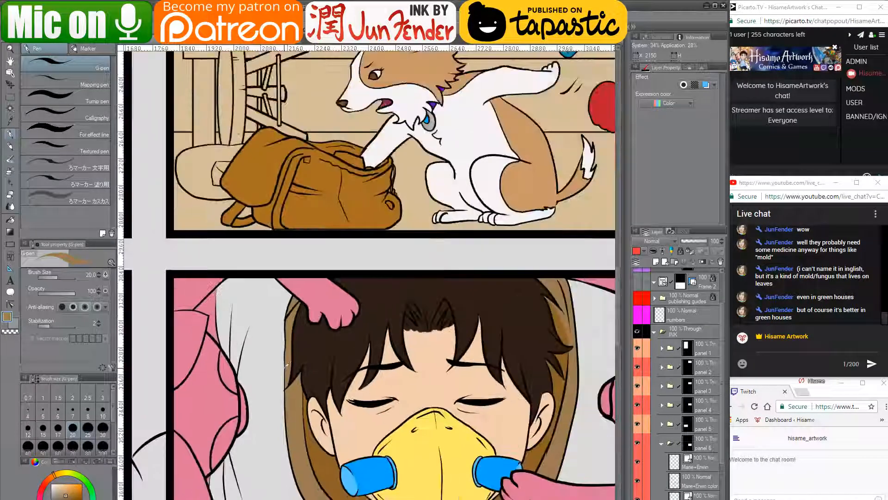
pyautogui.scroll(-1, 287, 366)
# - Select the pink animal shapes on panel 6's colour layer and paint the dog's parts white with the G-pen at size 150
pyautogui.moveTo(386, 396); pyautogui.dragTo(437, 347)
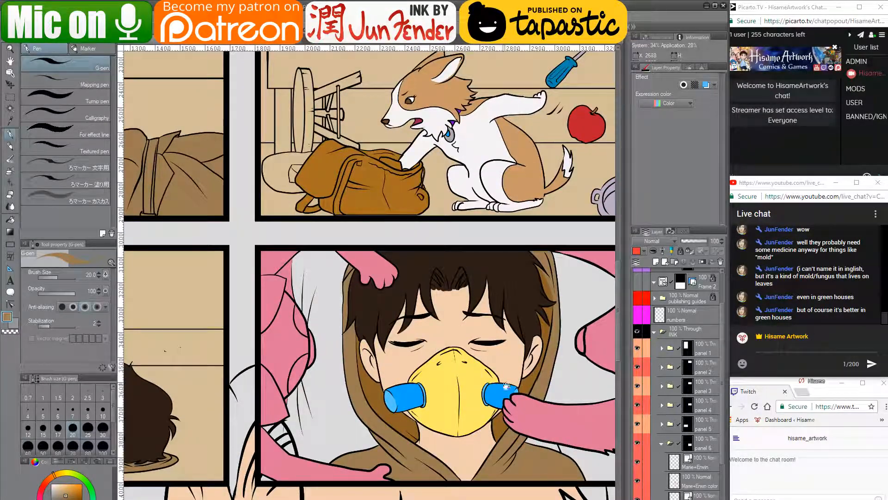
pyautogui.moveTo(506, 385); pyautogui.dragTo(487, 395)
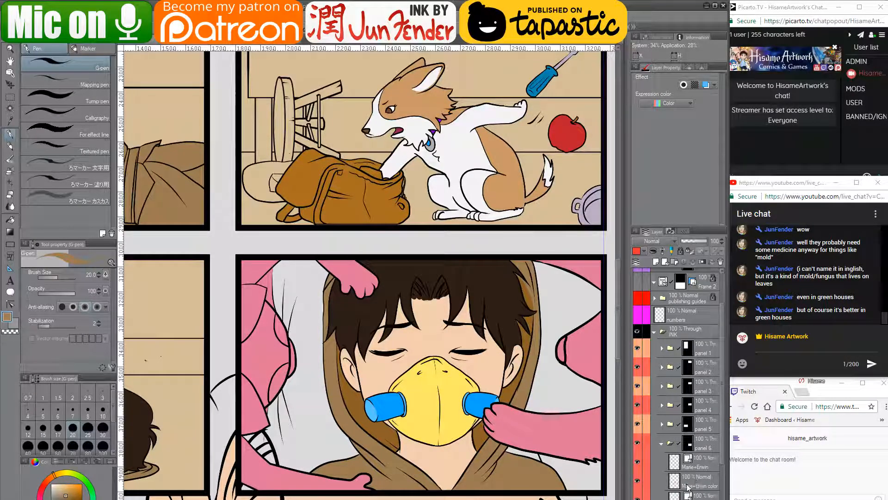
pyautogui.click(685, 476)
pyautogui.keyDown('ctrl'); pyautogui.click(675, 481); pyautogui.keyUp('ctrl')
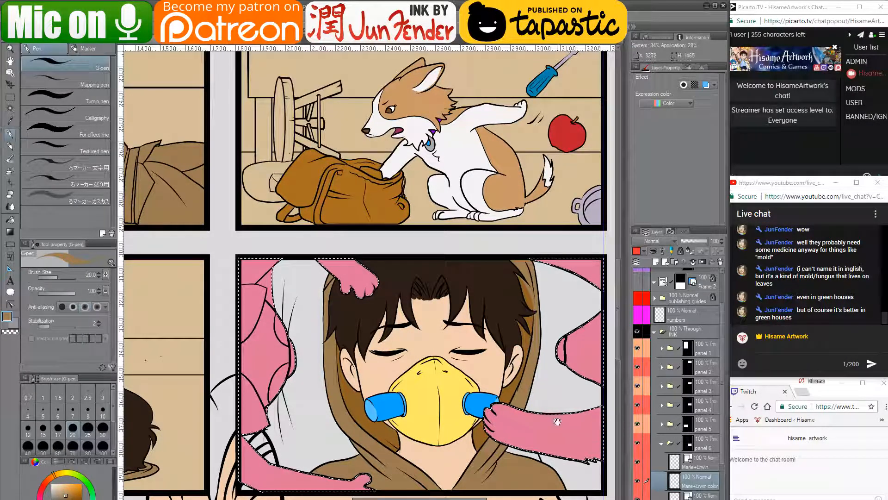
pyautogui.moveTo(558, 422); pyautogui.dragTo(533, 431)
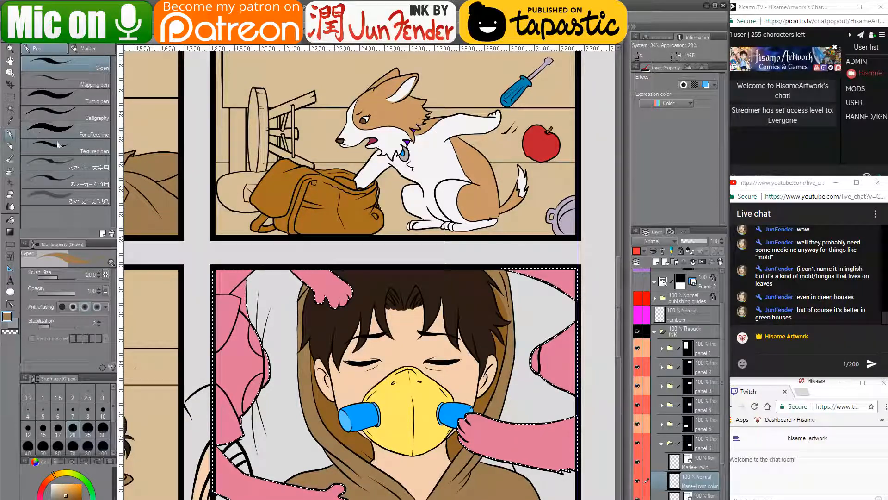
pyautogui.press('x')
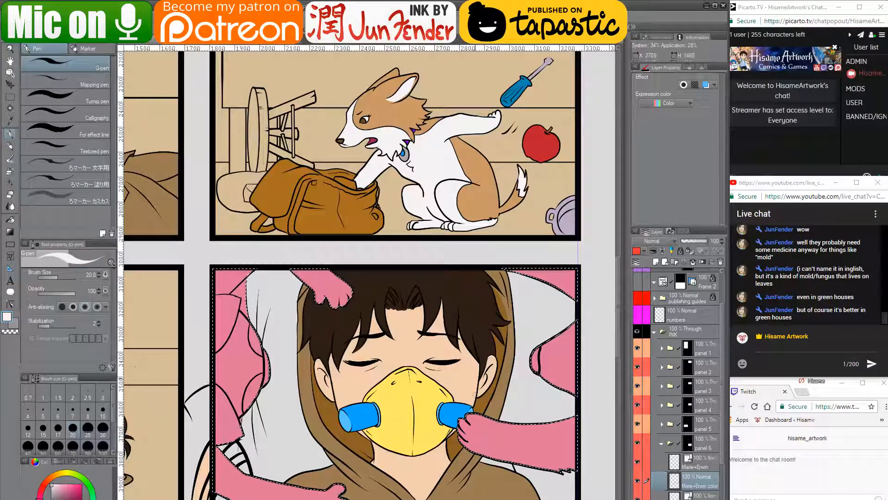
pyautogui.press(']')
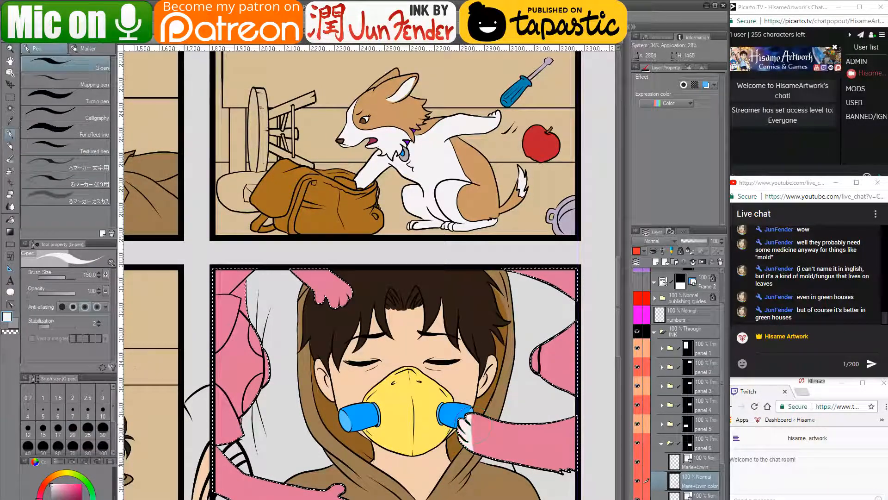
pyautogui.moveTo(479, 423)
pyautogui.mouseDown()
pyautogui.moveTo(506, 444)
pyautogui.moveTo(512, 421)
pyautogui.moveTo(504, 421)
pyautogui.moveTo(531, 436)
pyautogui.mouseUp()
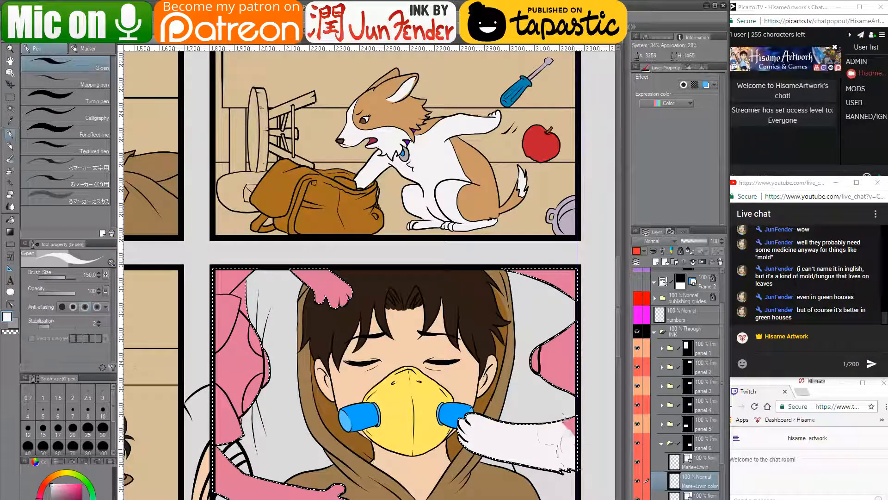
pyautogui.moveTo(513, 262); pyautogui.dragTo(559, 279)
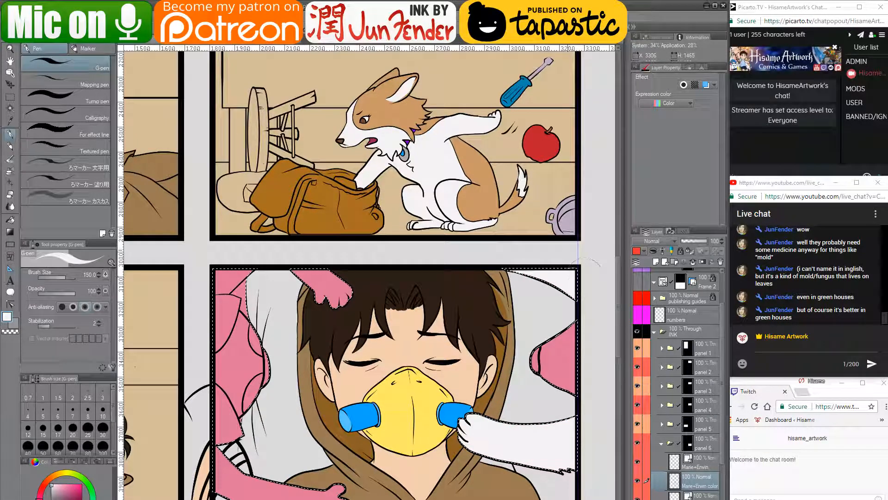
pyautogui.moveTo(570, 326)
pyautogui.mouseDown()
pyautogui.moveTo(551, 359)
pyautogui.moveTo(590, 402)
pyautogui.mouseUp()
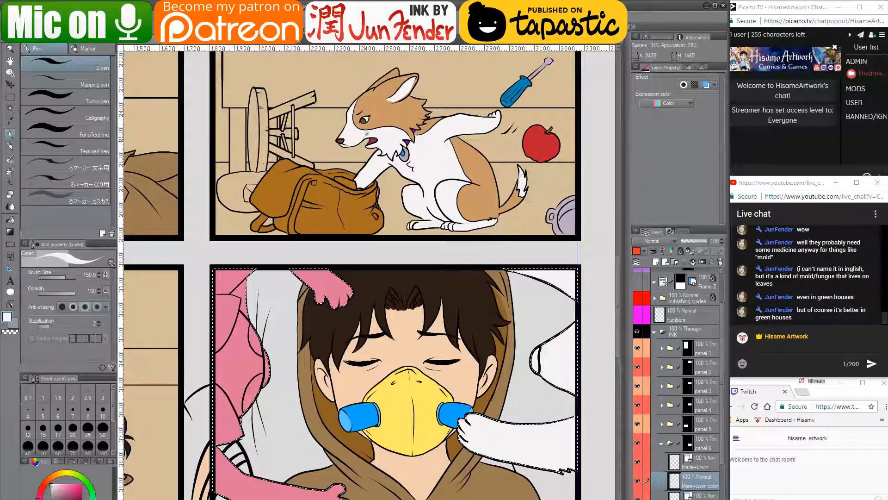
# - Fill the dog's nose at the edge of panel 6 with the brown sampled from the dog's nose in the panel above
pyautogui.keyDown('alt'); pyautogui.click(341, 140); pyautogui.keyUp('alt')
pyautogui.click(10, 220)
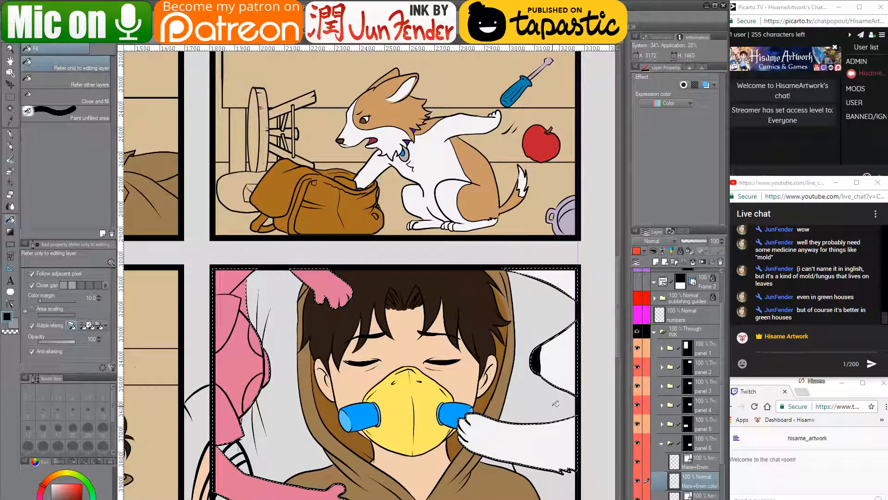
pyautogui.hotkey('ctrl', 'z')
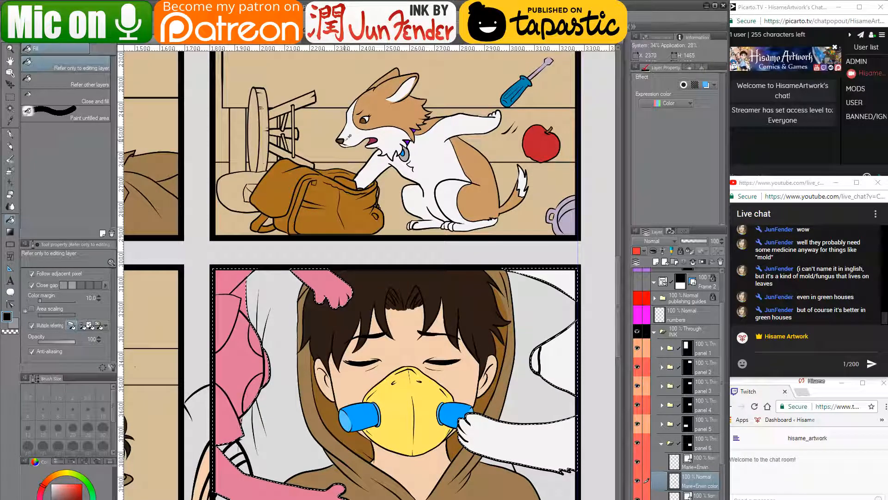
pyautogui.keyDown('alt'); pyautogui.click(346, 136); pyautogui.keyUp('alt')
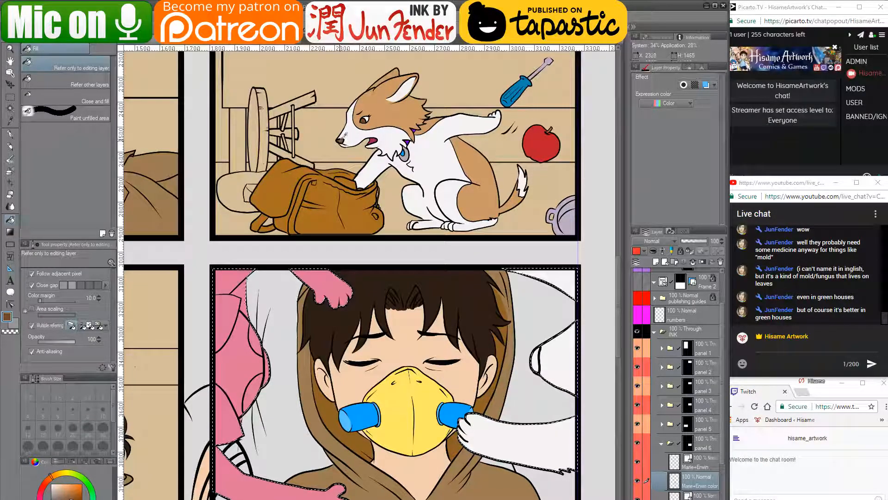
pyautogui.click(536, 360)
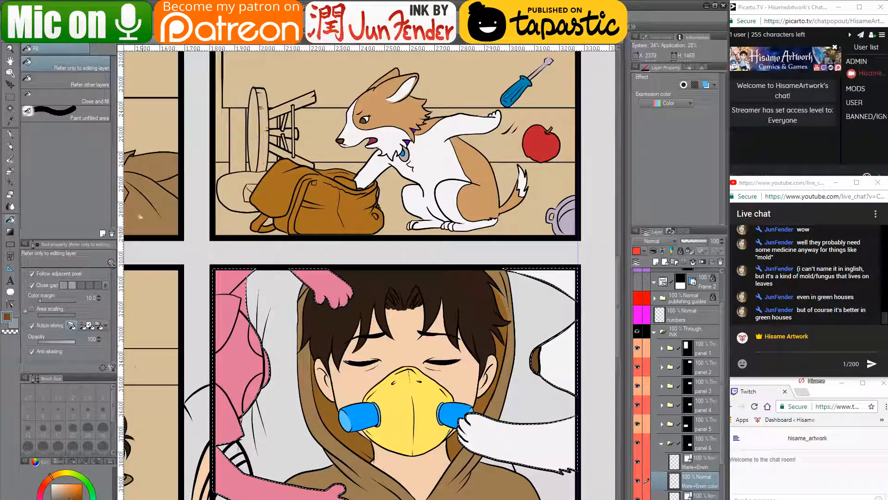
pyautogui.press('p')
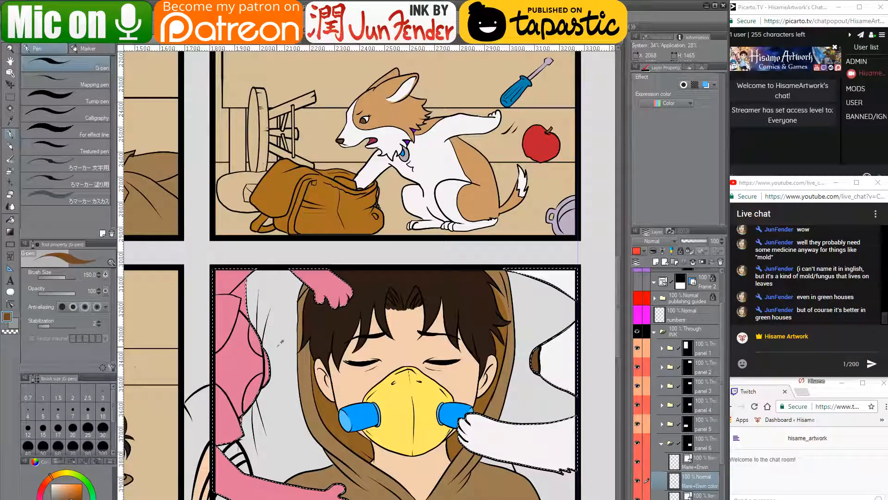
# - Paint the cat's pink parts in panel 6 white, sampled from the neighbouring panel's cat, with the G-pen at size 500
pyautogui.scroll(-5, 213, 357)
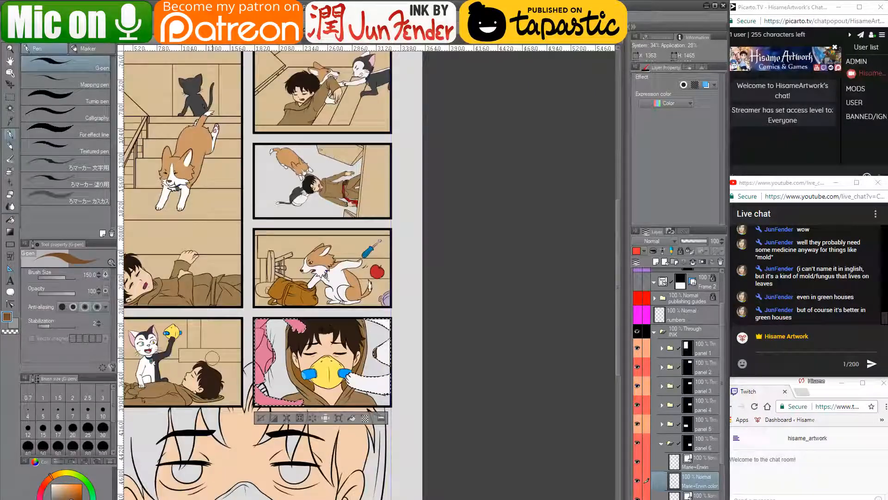
pyautogui.moveTo(213, 357); pyautogui.dragTo(295, 359)
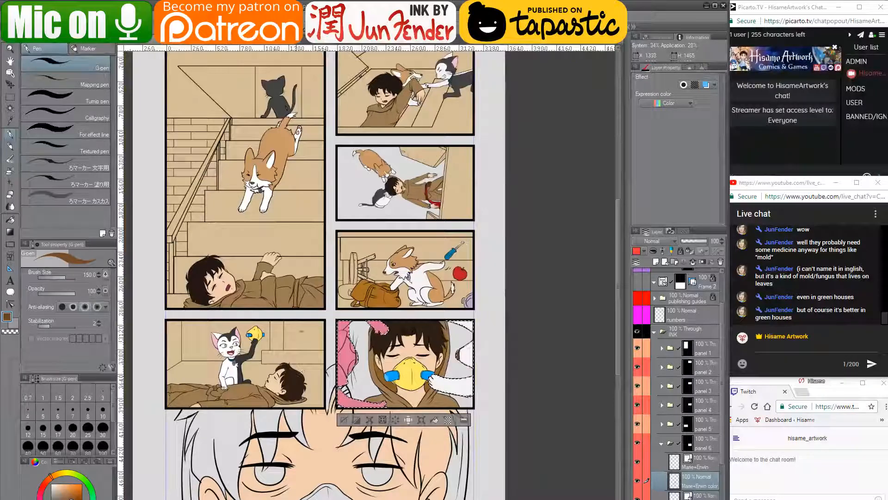
pyautogui.scroll(2, 291, 324)
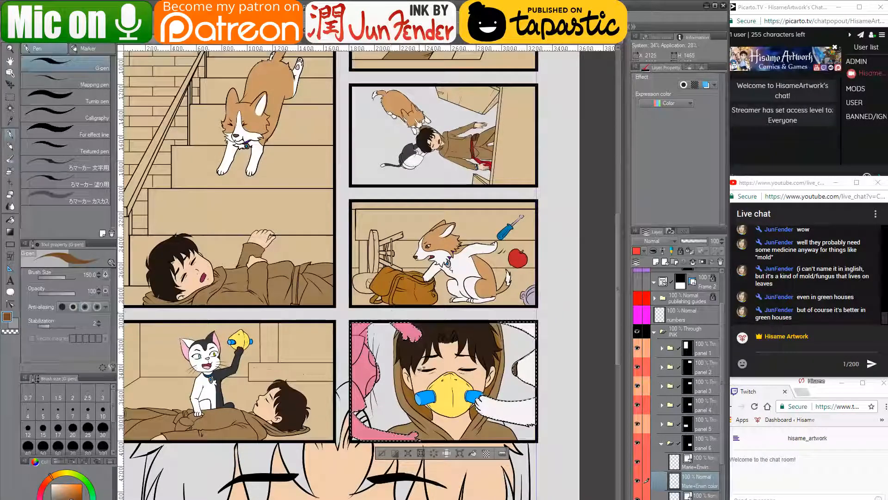
pyautogui.scroll(2, 365, 377)
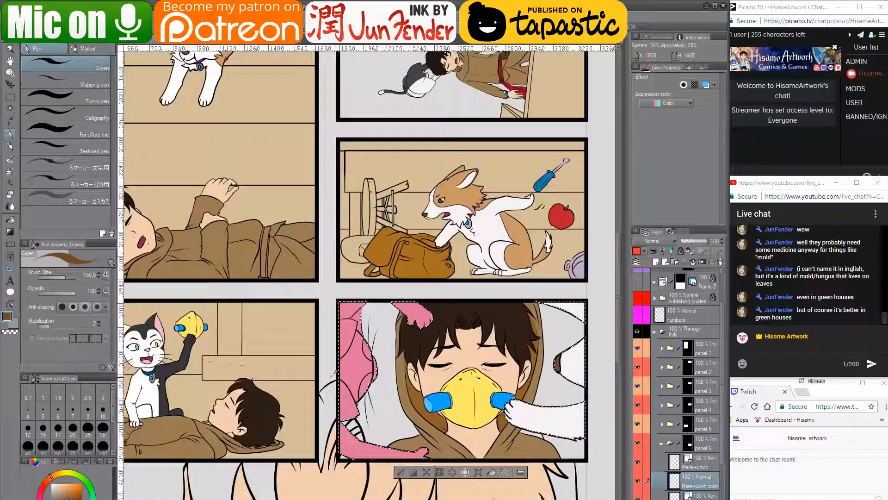
pyautogui.scroll(1, 333, 372)
pyautogui.scroll(1, 334, 373)
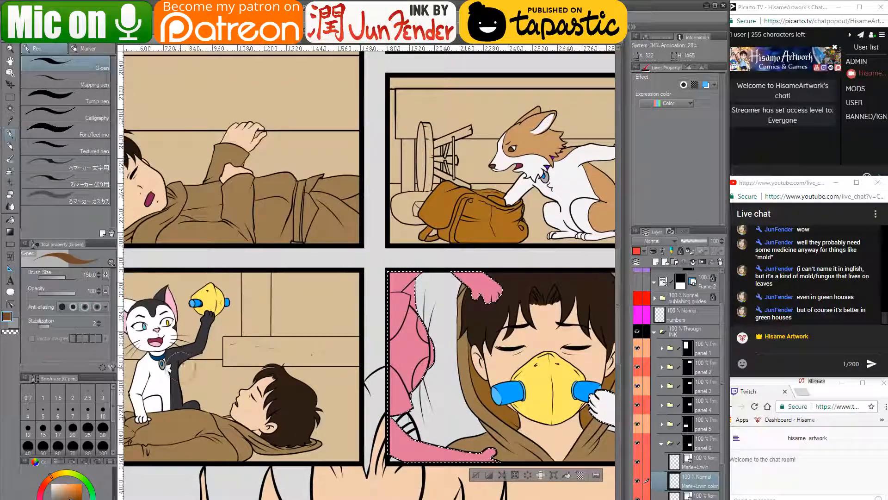
pyautogui.keyDown('alt'); pyautogui.click(157, 378); pyautogui.keyUp('alt')
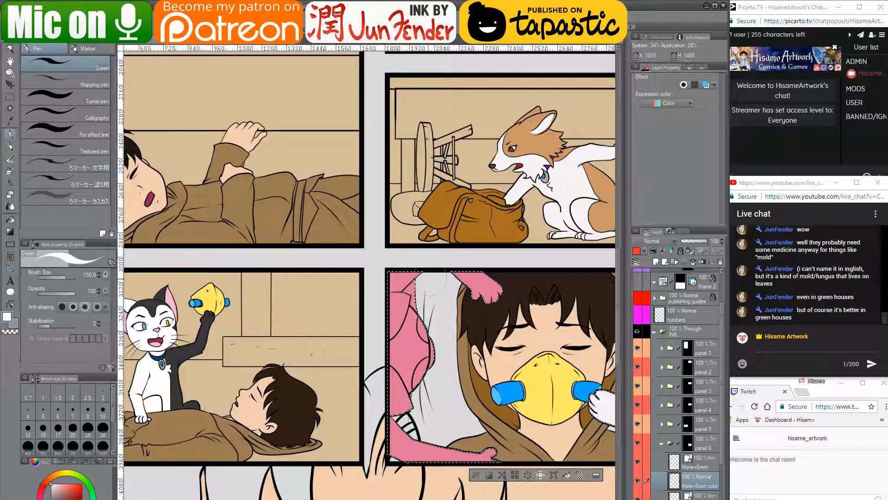
pyautogui.press(']')
pyautogui.press(']')
pyautogui.press(']')
pyautogui.press(']')
pyautogui.press(']')
pyautogui.press(']')
pyautogui.moveTo(485, 293)
pyautogui.mouseDown()
pyautogui.moveTo(388, 318)
pyautogui.moveTo(389, 450)
pyautogui.moveTo(481, 448)
pyautogui.mouseUp()
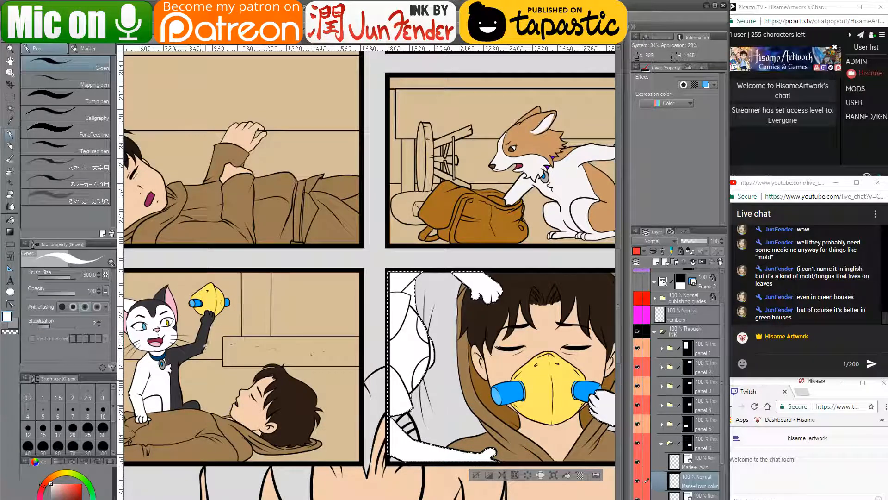
# - Paint the cat in panel 6 dark grey, then fill its lower arm, chest and muzzle white, sampling both colours from the neighbouring panel's cat
pyautogui.keyDown('alt'); pyautogui.click(206, 346); pyautogui.keyUp('alt')
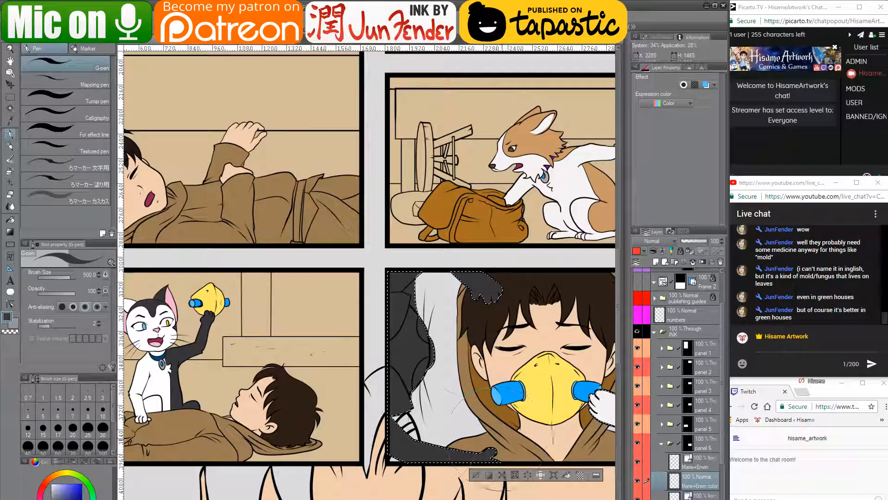
pyautogui.keyDown('alt'); pyautogui.click(158, 368); pyautogui.keyUp('alt')
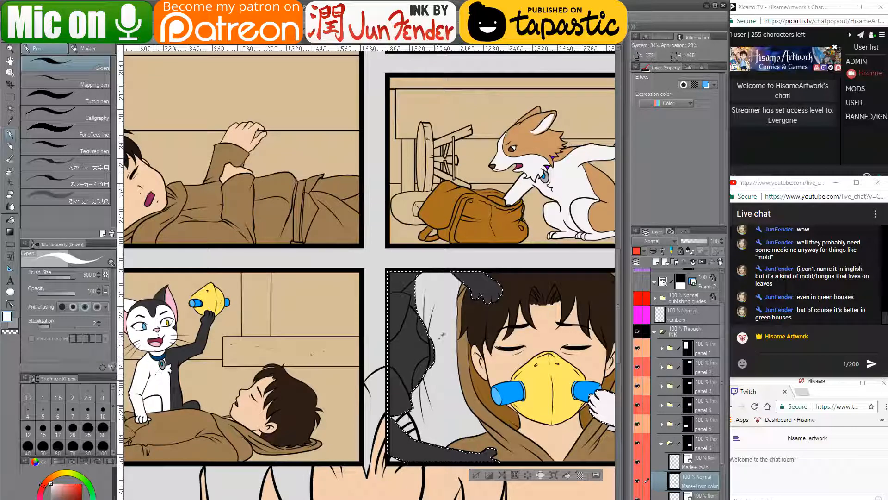
pyautogui.scroll(3, 441, 335)
pyautogui.scroll(-1, 414, 326)
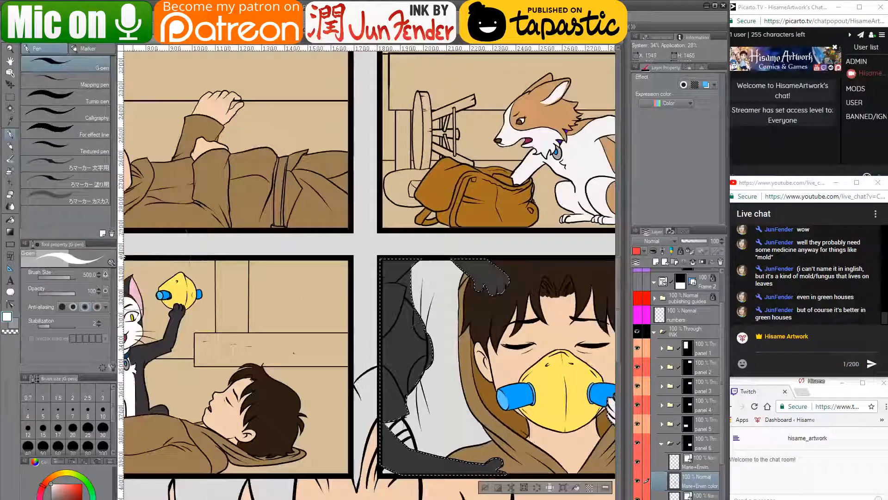
pyautogui.press('g')
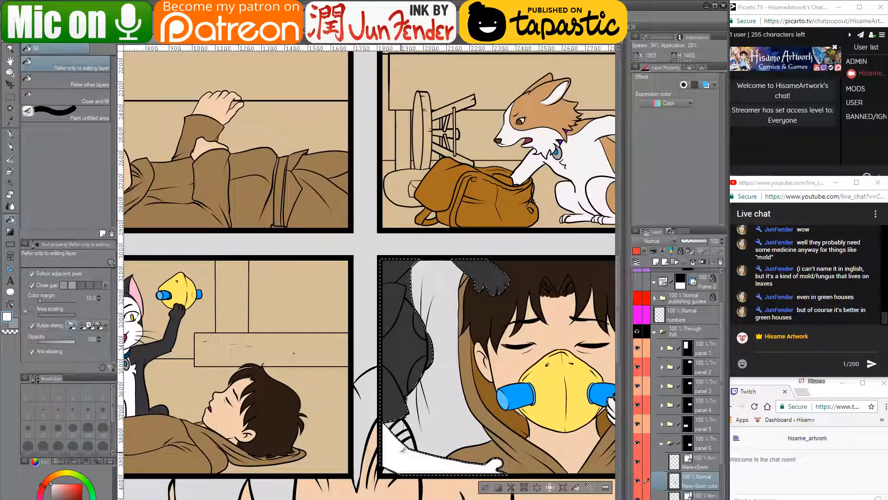
pyautogui.click(410, 372)
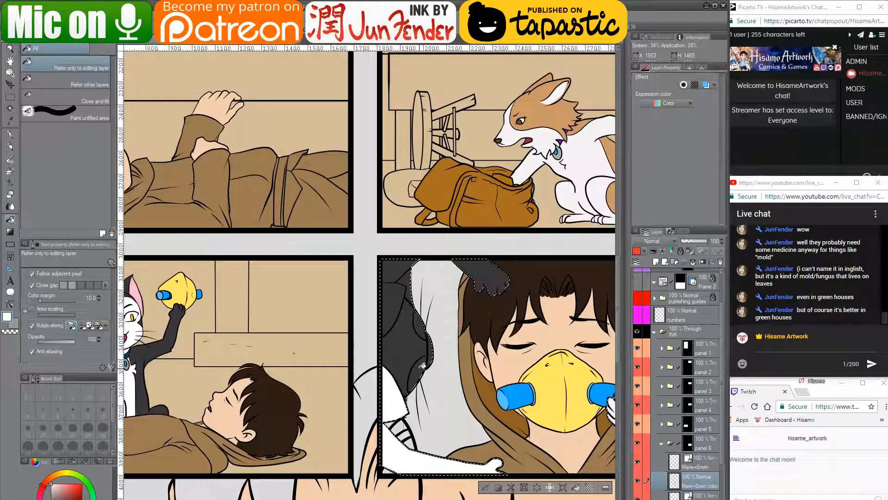
pyautogui.click(428, 352)
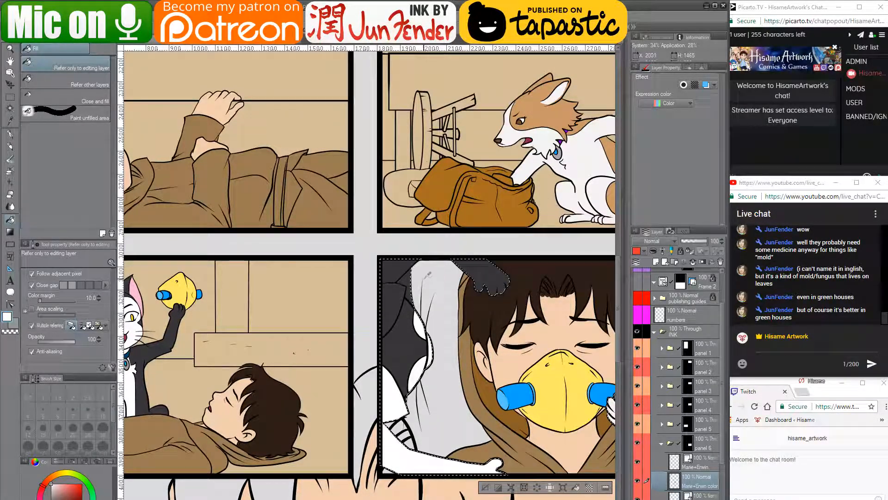
# - Clear the selection and erase part of the dark grey spill between the cat's raised arm and ear in panel 6 with the Hard eraser
pyautogui.scroll(1, 409, 270)
pyautogui.scroll(3, 408, 268)
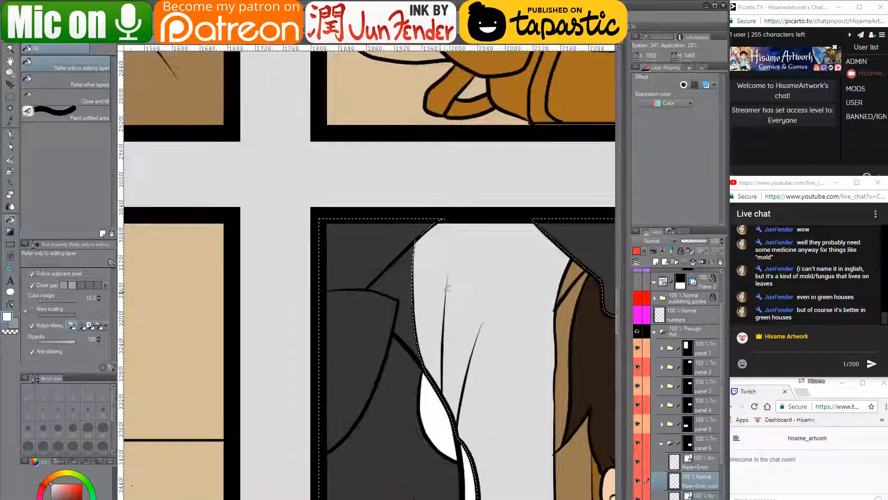
pyautogui.hotkey('ctrl', 'd')
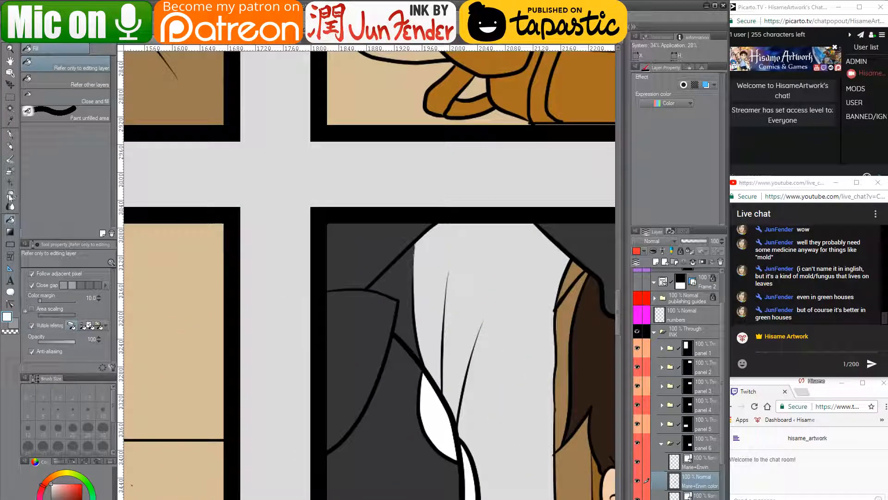
pyautogui.press('e')
pyautogui.press(']')
pyautogui.press(']')
pyautogui.press(']')
pyautogui.press(']')
pyautogui.press(']')
pyautogui.press(']')
pyautogui.press(']')
pyautogui.press(']')
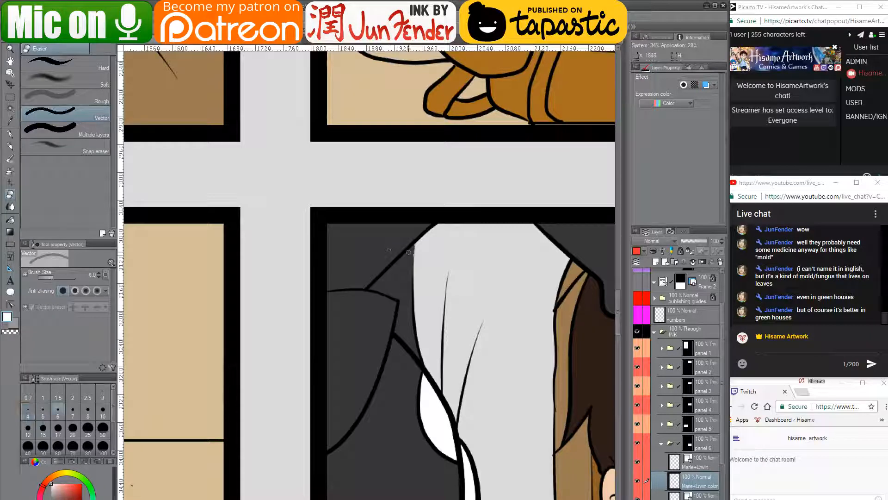
pyautogui.press(']')
pyautogui.press(']')
pyautogui.press(']')
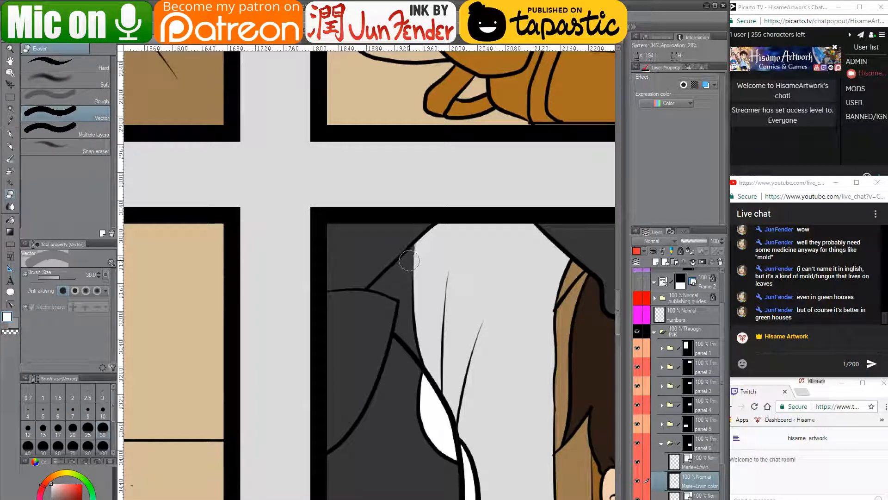
pyautogui.click(65, 65)
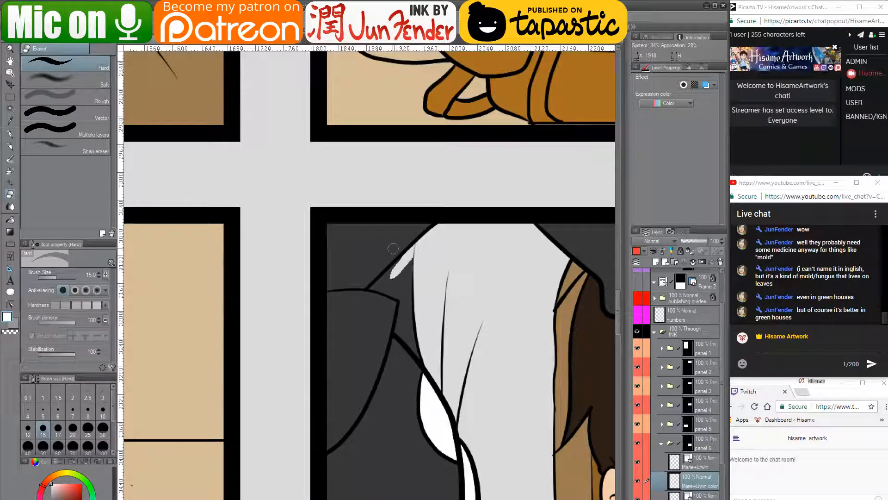
pyautogui.scroll(5, 424, 231)
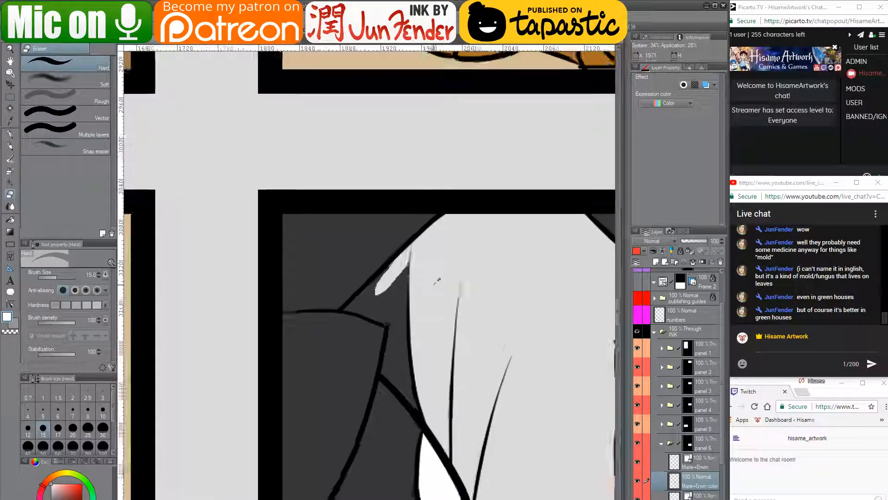
pyautogui.press(']')
pyautogui.press(']')
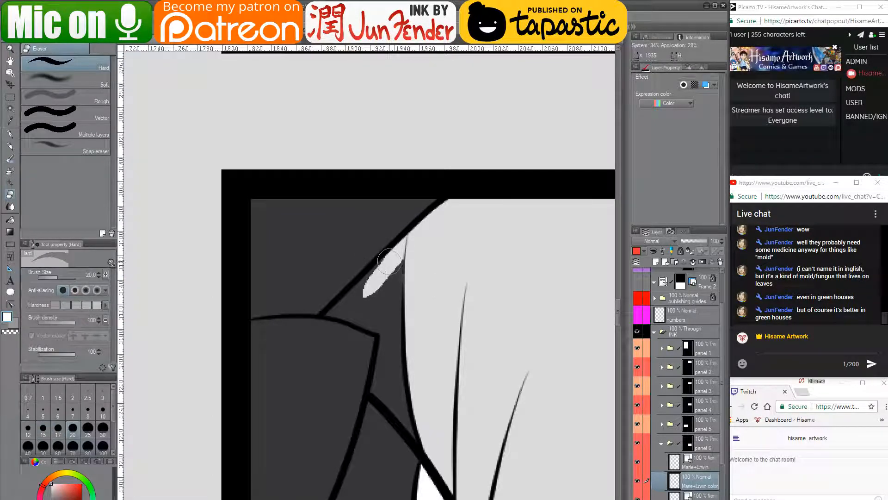
pyautogui.moveTo(390, 258)
pyautogui.mouseDown()
pyautogui.moveTo(329, 312)
pyautogui.moveTo(384, 327)
pyautogui.moveTo(357, 317)
pyautogui.mouseUp()
pyautogui.press('[')
pyautogui.press('[')
pyautogui.press('[')
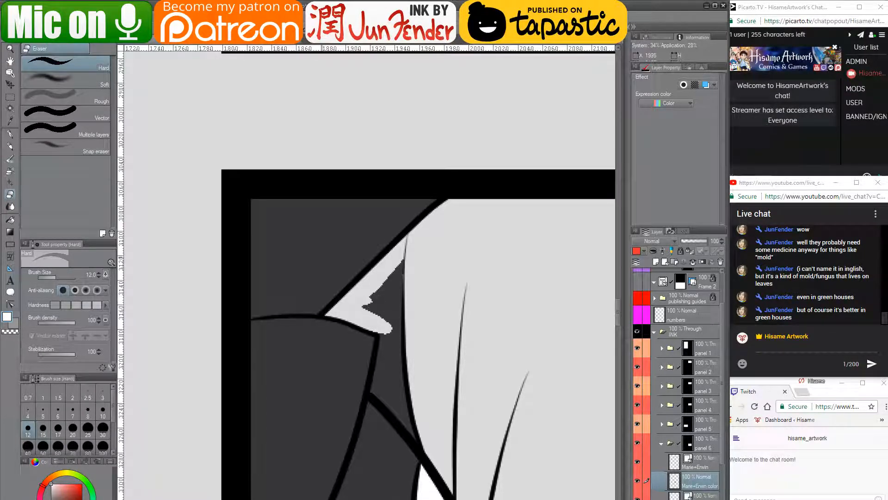
# - Erase the remaining dark grey between the cat's ear and the adjacent fold line in panel 6 with the Vector eraser at sizes 30 and 12
pyautogui.click(79, 113)
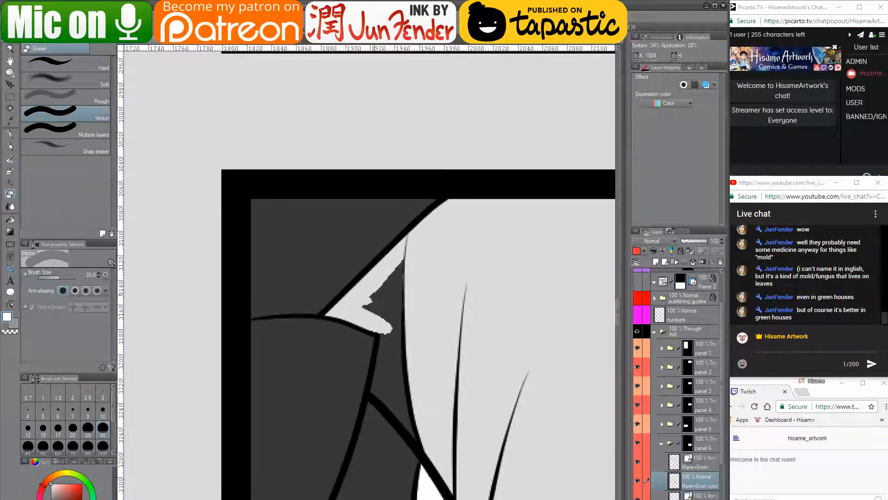
pyautogui.moveTo(384, 310)
pyautogui.mouseDown()
pyautogui.moveTo(373, 301)
pyautogui.moveTo(395, 280)
pyautogui.mouseUp()
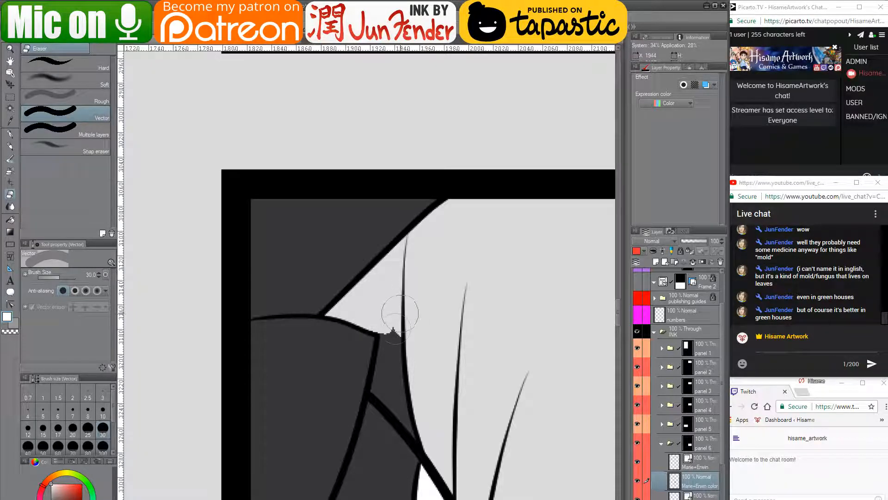
pyautogui.press('[')
pyautogui.press('[')
pyautogui.press('[')
pyautogui.press('[')
pyautogui.press('[')
pyautogui.moveTo(385, 336)
pyautogui.mouseDown()
pyautogui.moveTo(377, 388)
pyautogui.moveTo(427, 453)
pyautogui.moveTo(389, 380)
pyautogui.moveTo(399, 399)
pyautogui.moveTo(391, 324)
pyautogui.mouseUp()
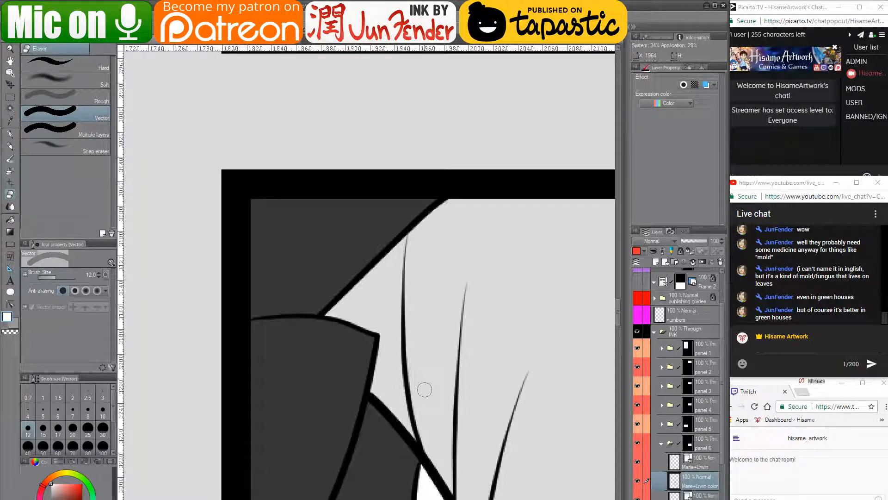
# - Inspect panel 6's cat and hooded figure up close and alongside the neighbouring panels for remaining colour flaws
pyautogui.scroll(-5, 414, 361)
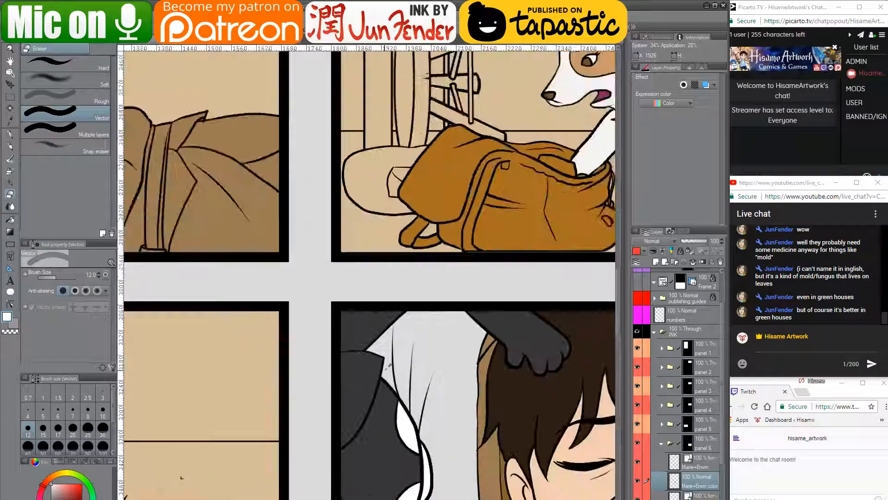
pyautogui.scroll(-1, 388, 367)
pyautogui.moveTo(540, 433); pyautogui.dragTo(459, 281)
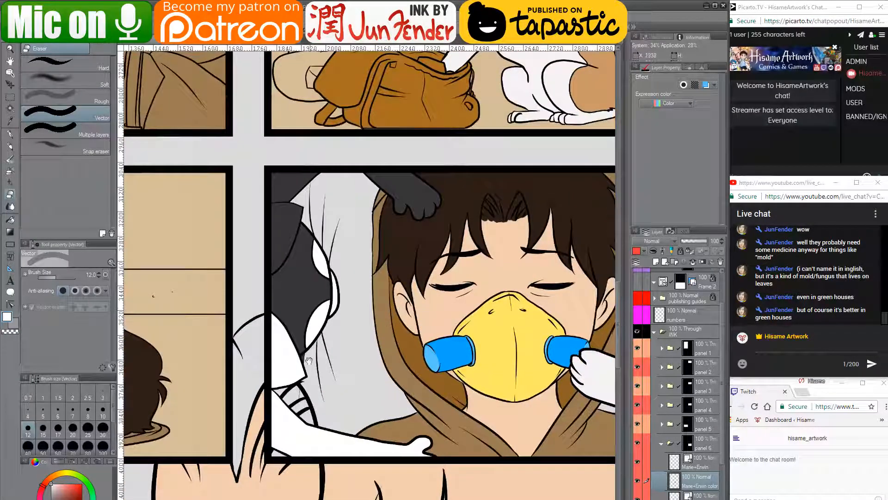
pyautogui.scroll(4, 280, 378)
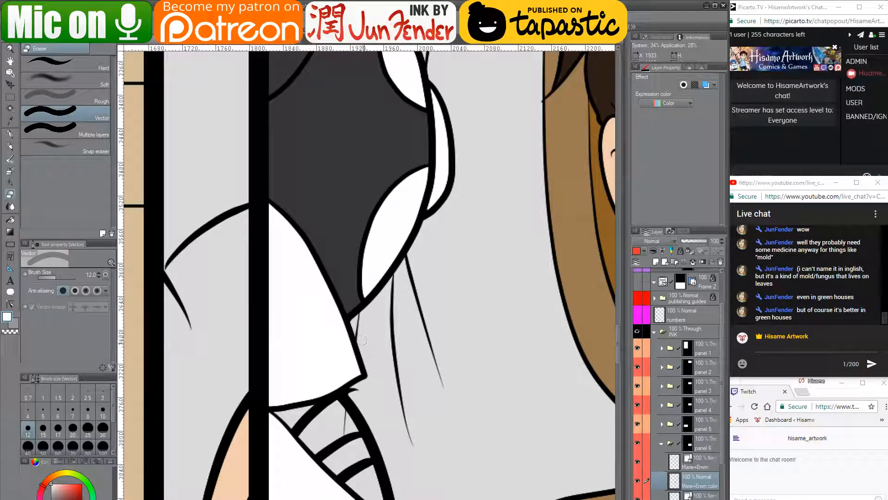
pyautogui.moveTo(375, 341); pyautogui.dragTo(347, 240)
pyautogui.scroll(-5, 375, 291)
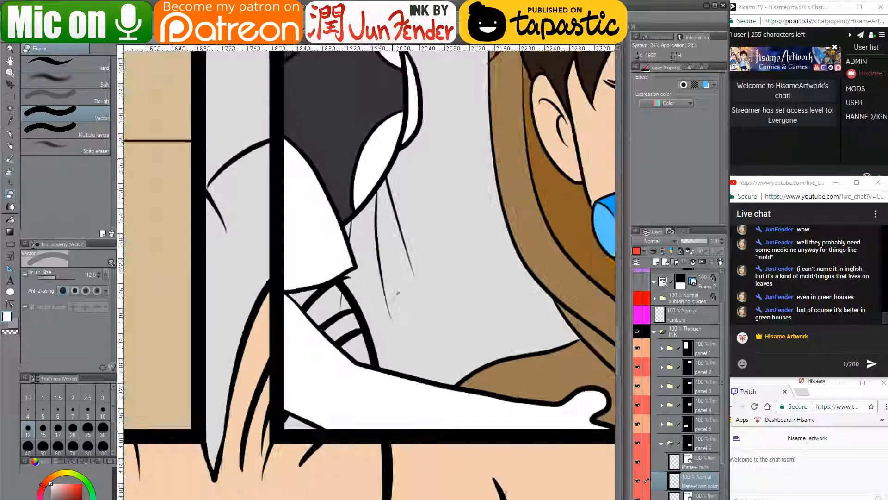
pyautogui.scroll(-2, 394, 292)
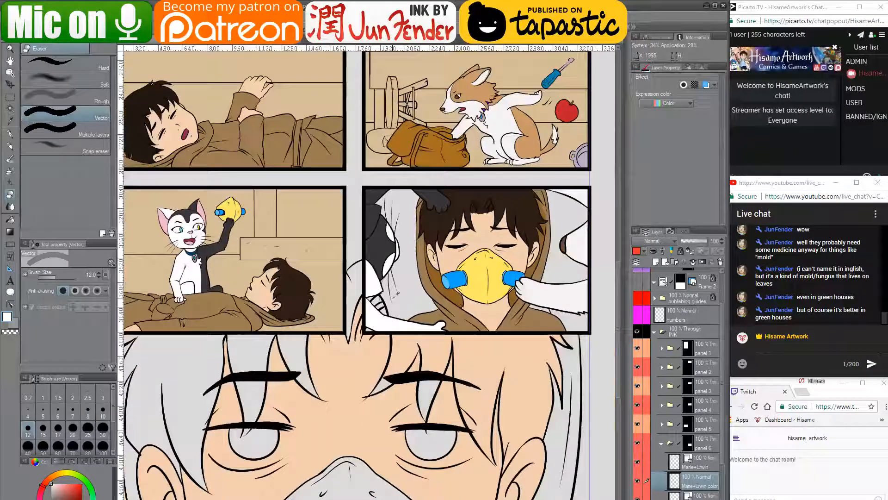
pyautogui.scroll(-2, 461, 286)
pyautogui.scroll(1, 461, 286)
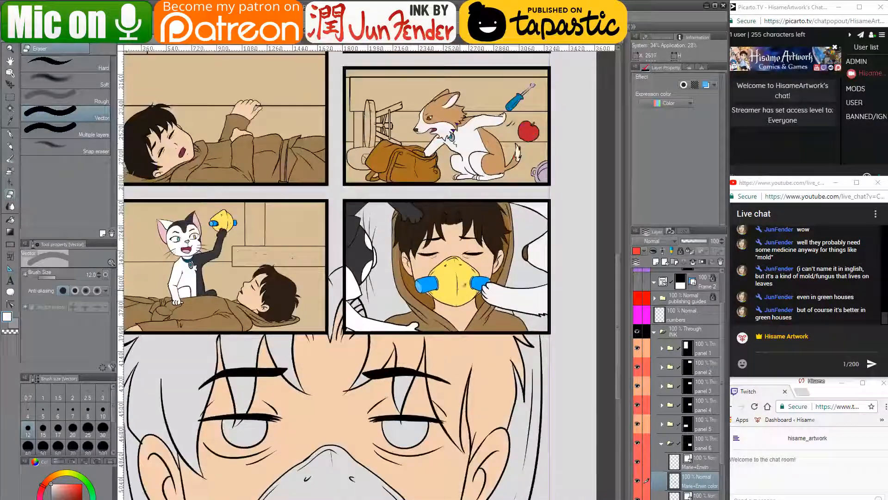
pyautogui.scroll(1, 407, 280)
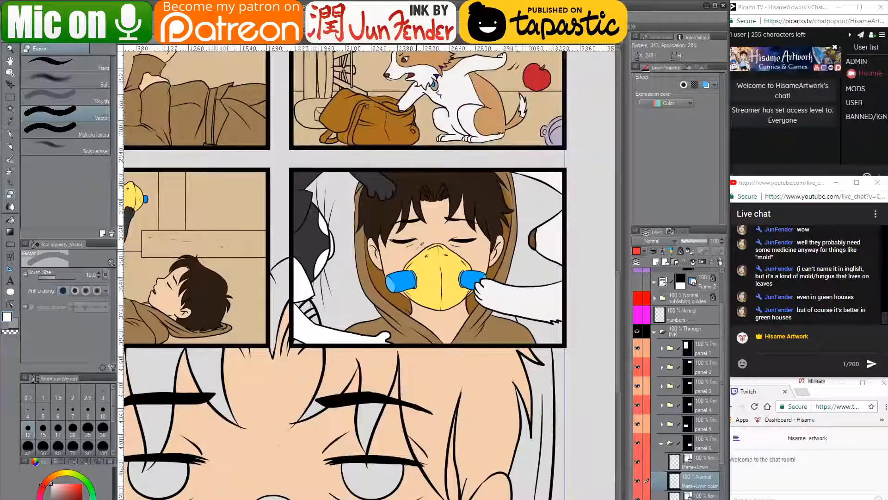
pyautogui.scroll(3, 352, 296)
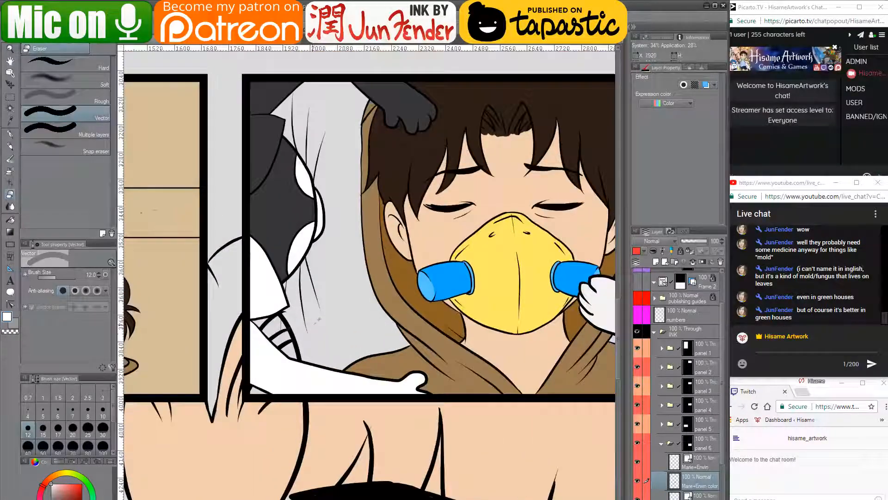
pyautogui.scroll(-4, 358, 301)
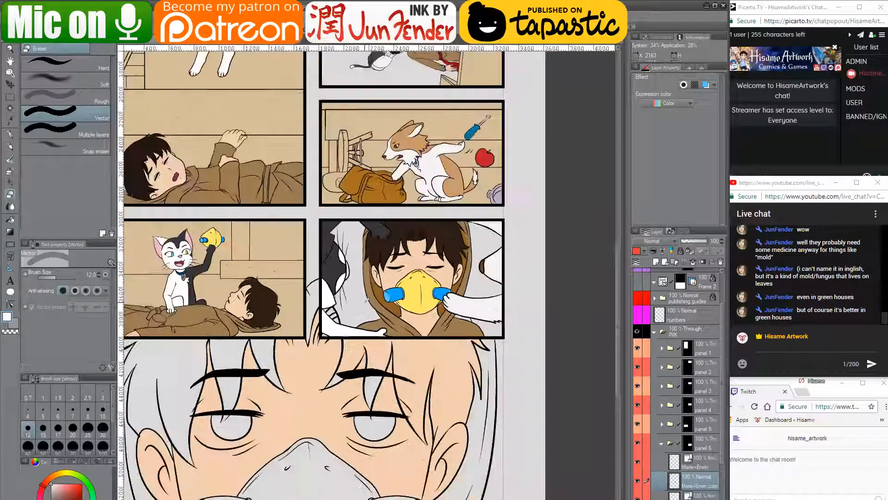
pyautogui.scroll(2, 328, 280)
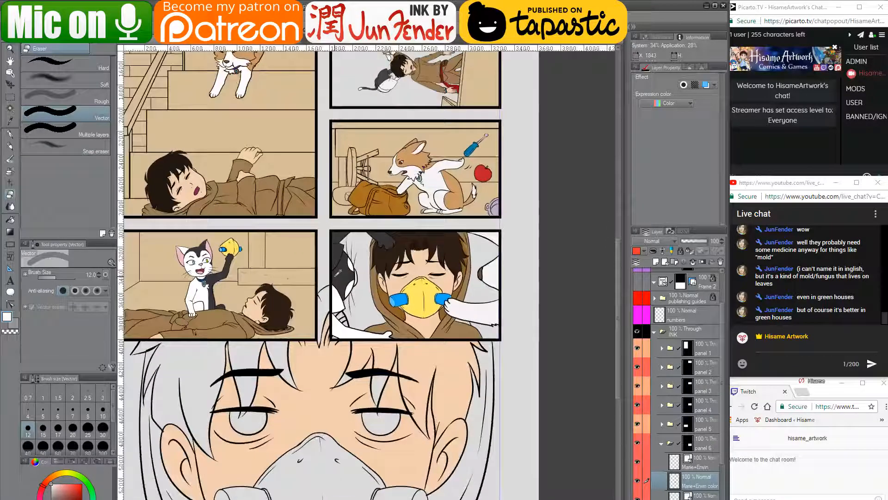
# - Add a new layer beneath the other colour layers in the panel 6 folder and name it "floor"
pyautogui.click(675, 493)
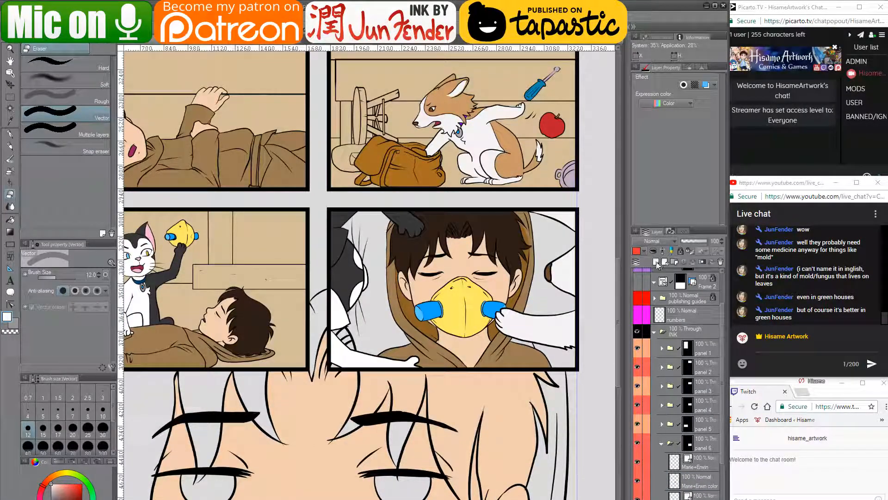
pyautogui.scroll(-3, 684, 496)
pyautogui.moveTo(700, 457); pyautogui.dragTo(694, 479)
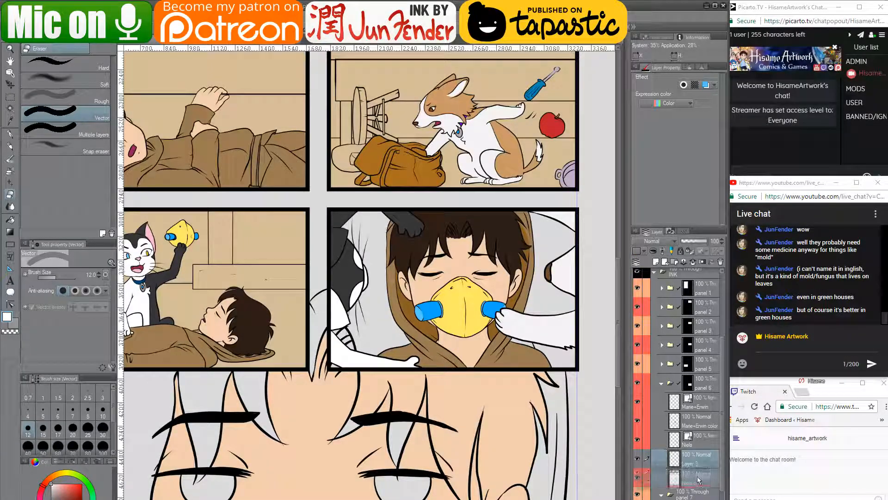
pyautogui.doubleClick(692, 482)
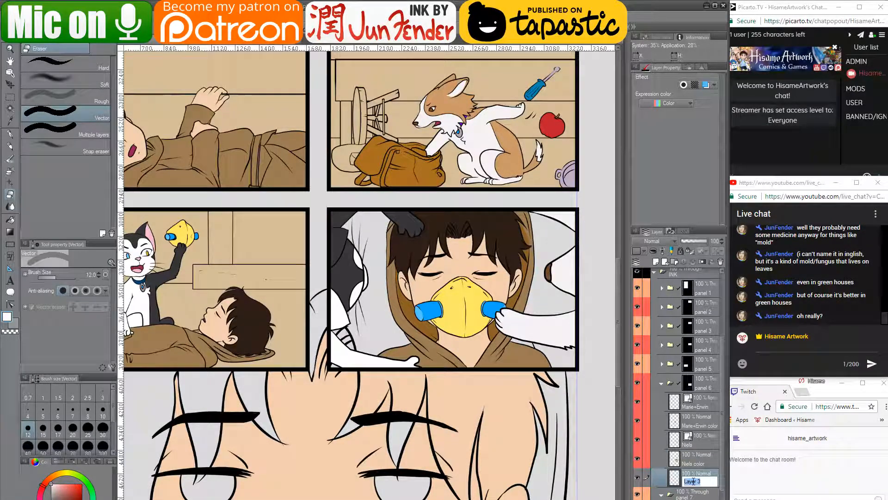
pyautogui.write('f')
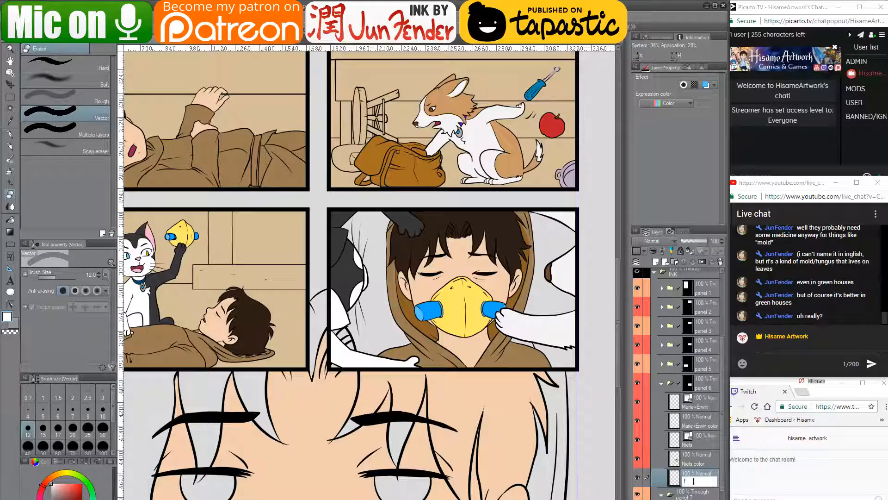
pyautogui.write('loor')
pyautogui.press('Return')
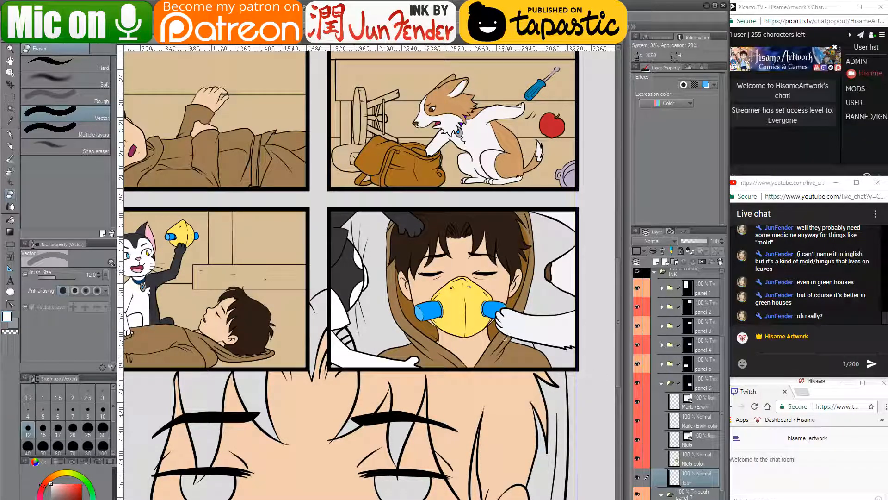
# - Select panel 6's frame area, paint its background beige sampled from the panel above with the G-pen at size 500, and deselect
pyautogui.scroll(3, 507, 306)
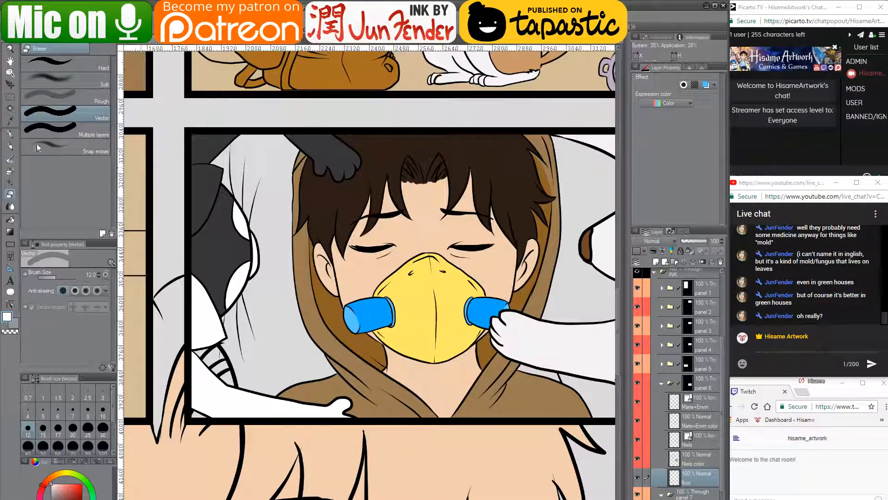
pyautogui.keyDown('ctrl'); pyautogui.click(690, 391); pyautogui.keyUp('ctrl')
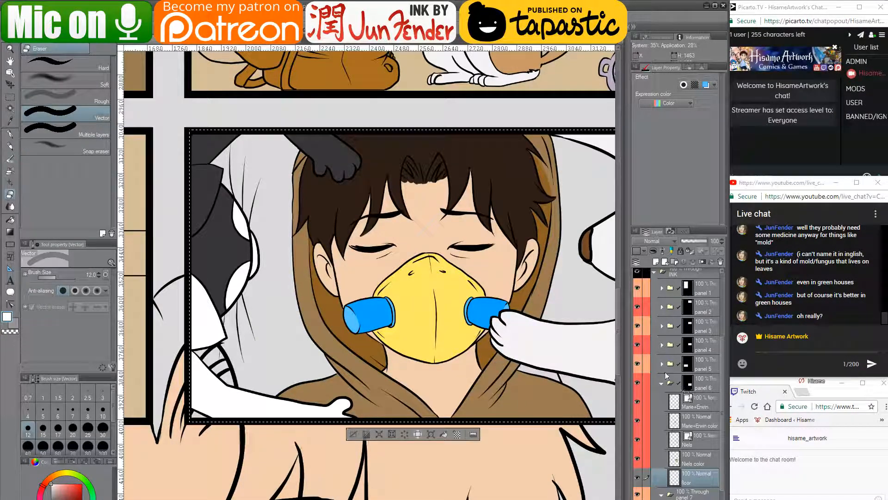
pyautogui.moveTo(419, 138); pyautogui.dragTo(395, 216)
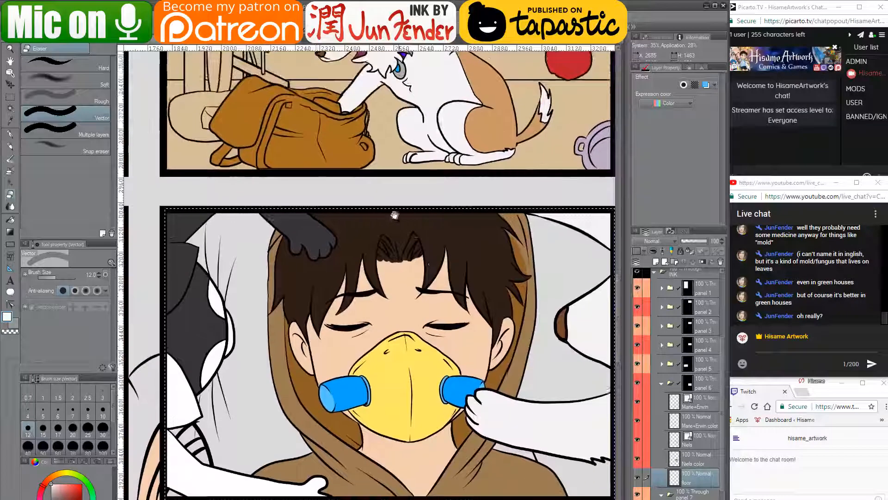
pyautogui.click(11, 134)
pyautogui.keyDown('alt'); pyautogui.click(199, 153); pyautogui.keyUp('alt')
pyautogui.moveTo(185, 241)
pyautogui.mouseDown()
pyautogui.moveTo(171, 338)
pyautogui.moveTo(195, 398)
pyautogui.mouseUp()
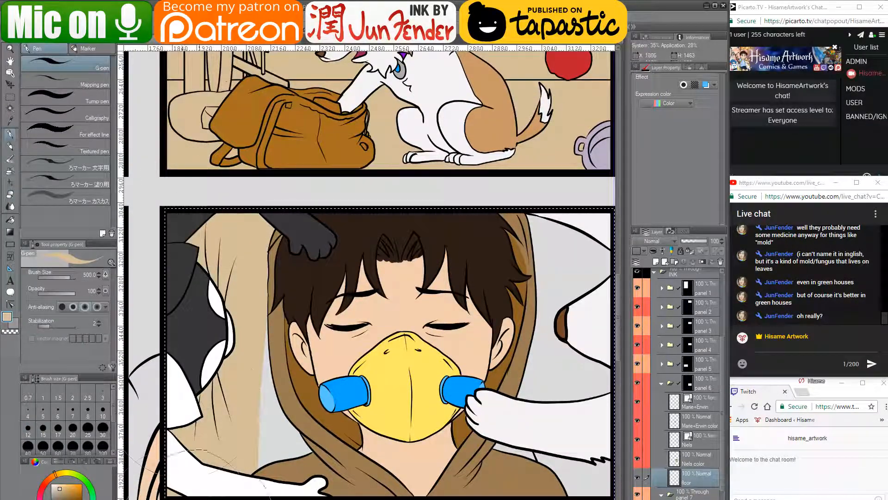
pyautogui.moveTo(551, 218); pyautogui.dragTo(528, 391)
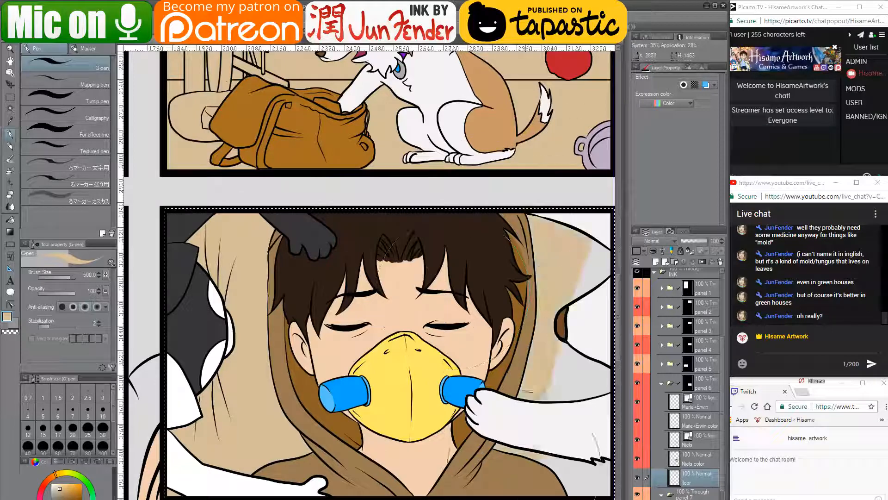
pyautogui.moveTo(537, 278); pyautogui.dragTo(569, 426)
pyautogui.moveTo(569, 392); pyautogui.dragTo(398, 404)
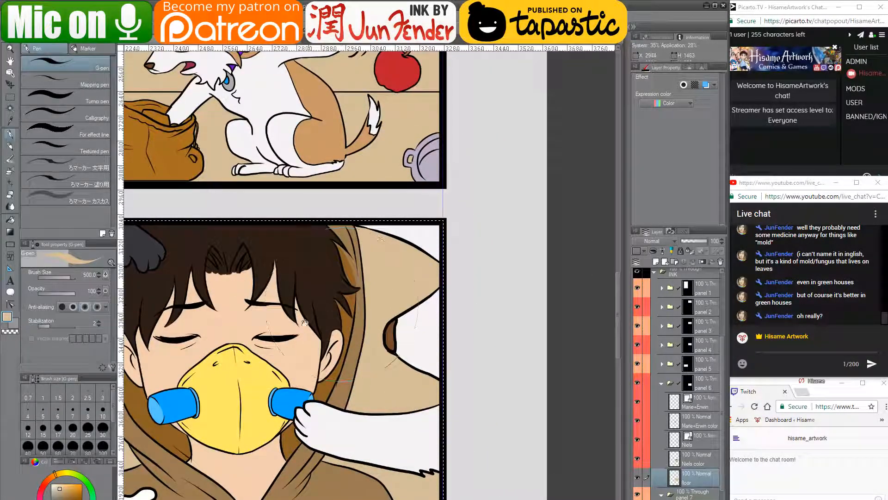
pyautogui.moveTo(256, 326)
pyautogui.mouseDown()
pyautogui.moveTo(394, 293)
pyautogui.moveTo(417, 326)
pyautogui.moveTo(408, 328)
pyautogui.mouseUp()
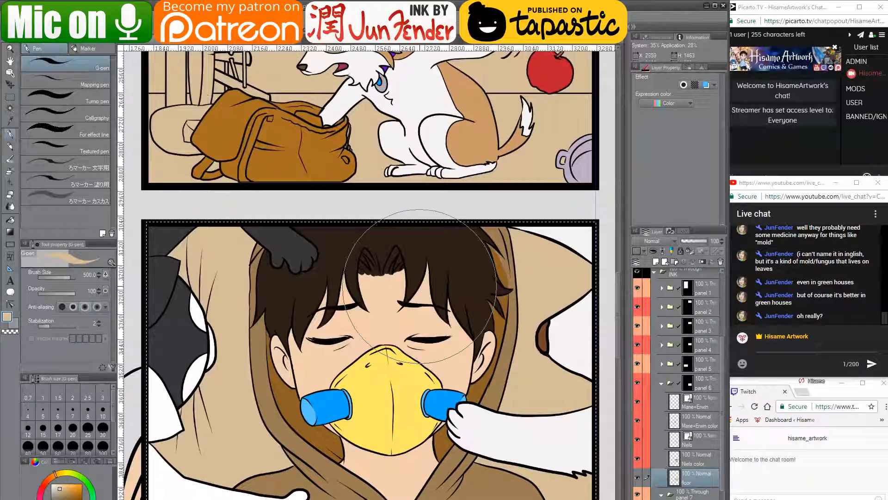
pyautogui.scroll(-3, 419, 287)
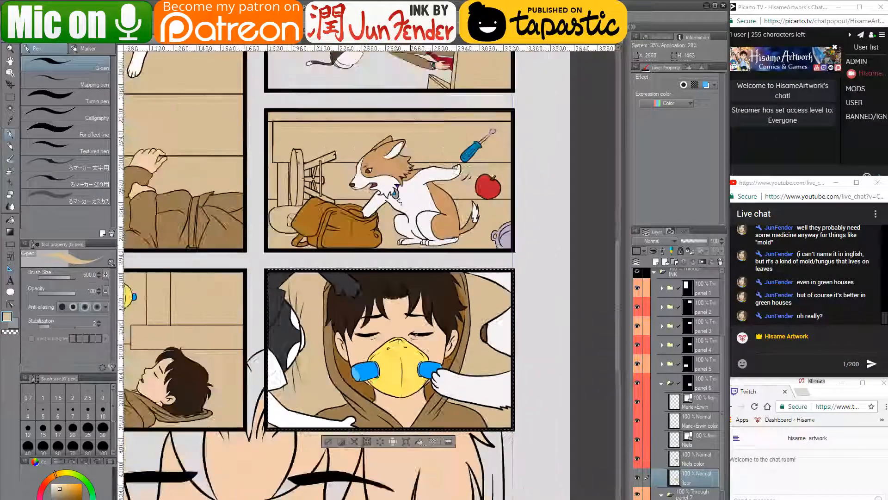
pyautogui.hotkey('ctrl', 'd')
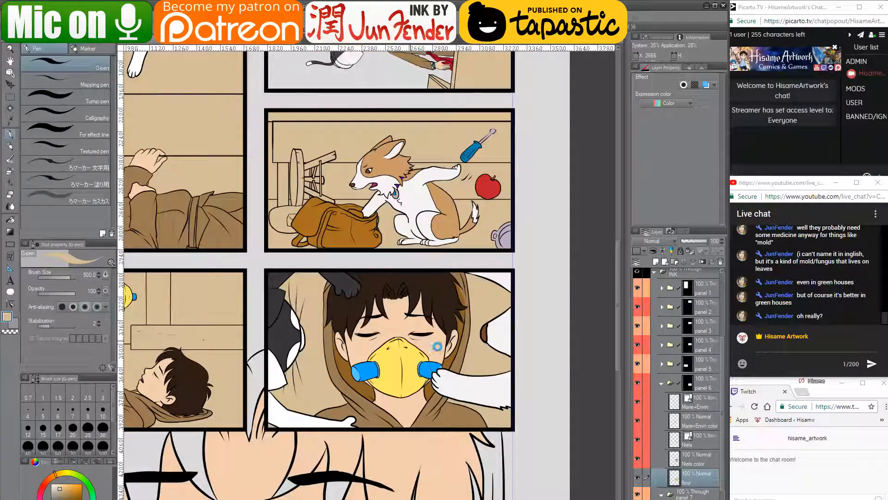
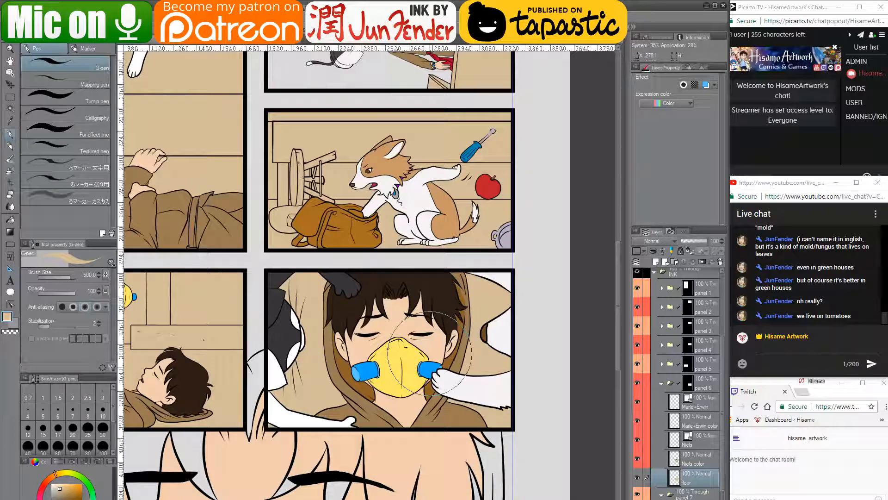
# - Paint the eyes and part of the mask on panel 7's color layer with the face's sampled skin tone, using the G-pen at size 500
pyautogui.moveTo(318, 424)
pyautogui.mouseDown()
pyautogui.moveTo(443, 222)
pyautogui.moveTo(452, 281)
pyautogui.mouseUp()
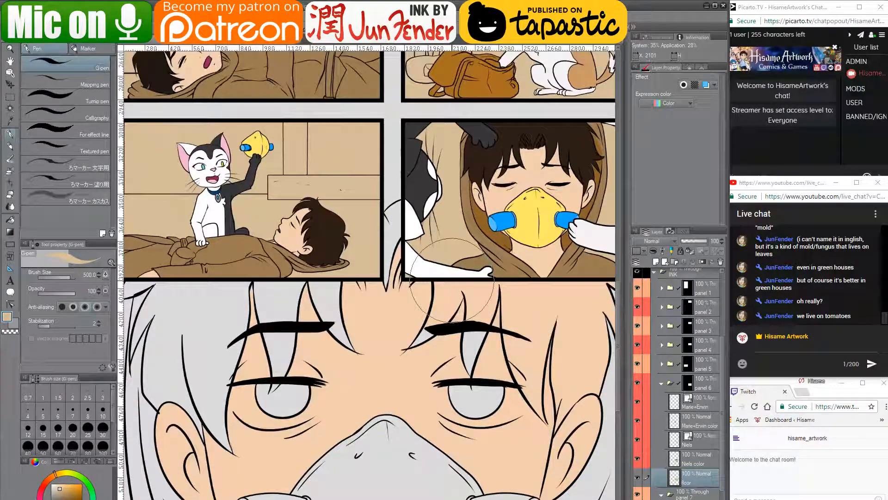
pyautogui.scroll(-2, 486, 425)
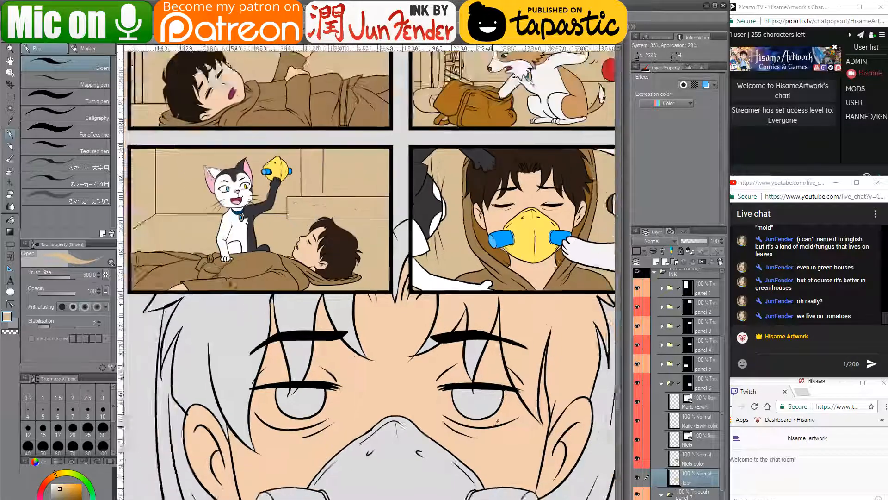
pyautogui.moveTo(543, 380); pyautogui.dragTo(512, 361)
pyautogui.scroll(-3, 686, 410)
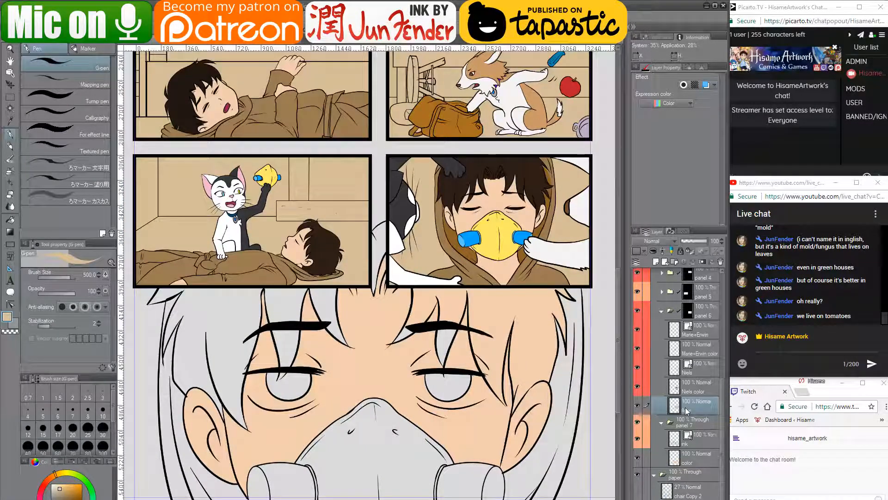
pyautogui.click(677, 459)
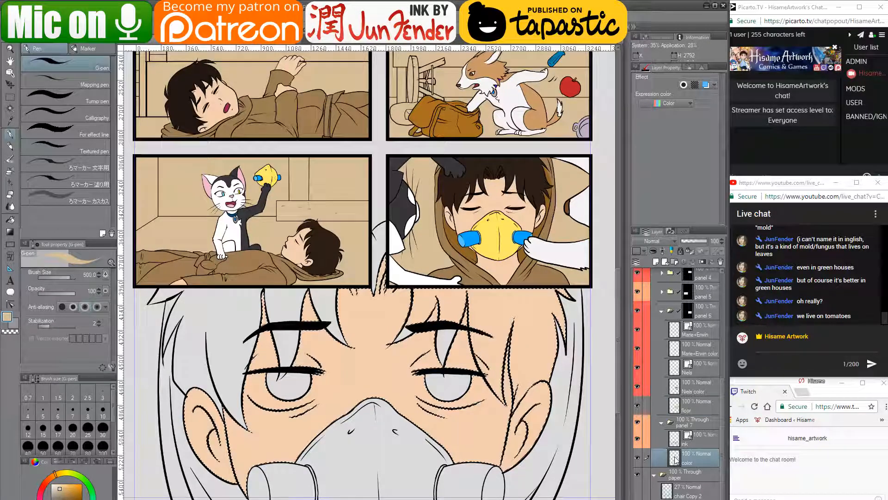
pyautogui.keyDown('alt'); pyautogui.click(444, 307); pyautogui.keyUp('alt')
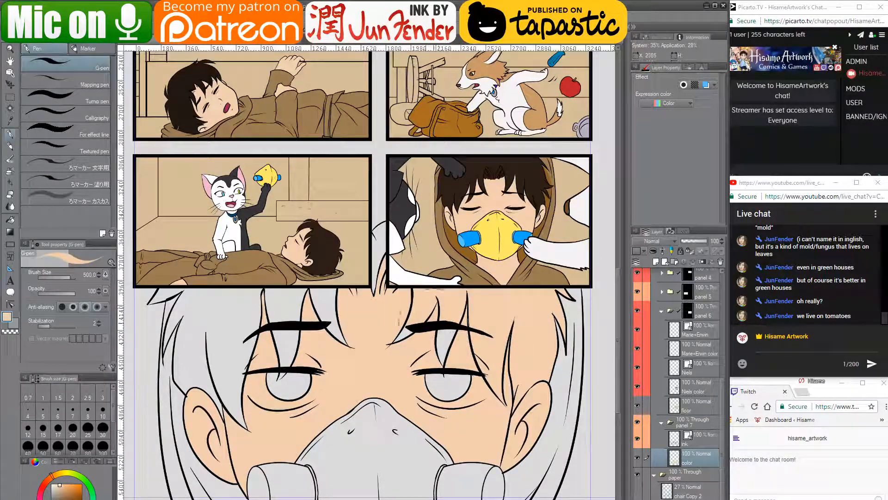
pyautogui.moveTo(445, 361)
pyautogui.mouseDown()
pyautogui.moveTo(447, 407)
pyautogui.moveTo(351, 435)
pyautogui.moveTo(343, 454)
pyautogui.mouseUp()
pyautogui.moveTo(278, 301)
pyautogui.mouseDown()
pyautogui.moveTo(287, 351)
pyautogui.moveTo(223, 426)
pyautogui.moveTo(250, 458)
pyautogui.moveTo(361, 481)
pyautogui.mouseUp()
pyautogui.moveTo(522, 268)
pyautogui.mouseDown()
pyautogui.moveTo(522, 115)
pyautogui.moveTo(536, 303)
pyautogui.mouseUp()
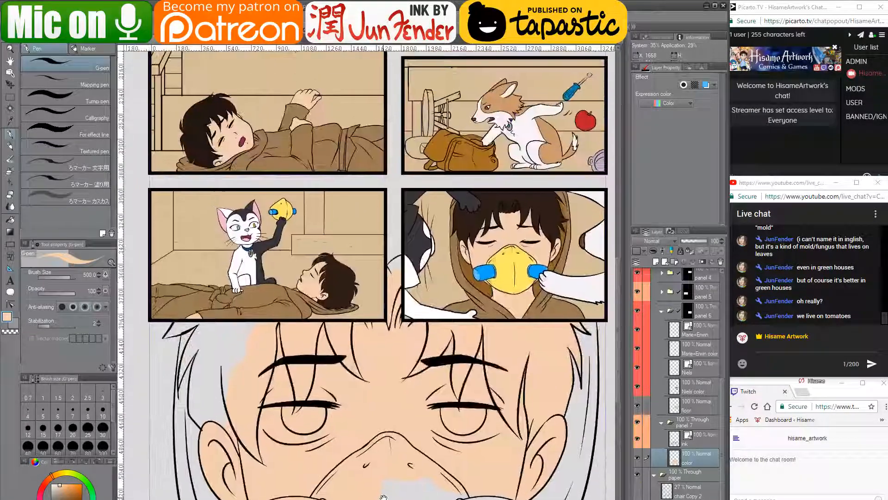
# - Fill the hair on the left of panel 7's face with dark brown sampled from panel 6's hair, referring only to the editing layer
pyautogui.keyDown('alt'); pyautogui.click(471, 226); pyautogui.keyUp('alt')
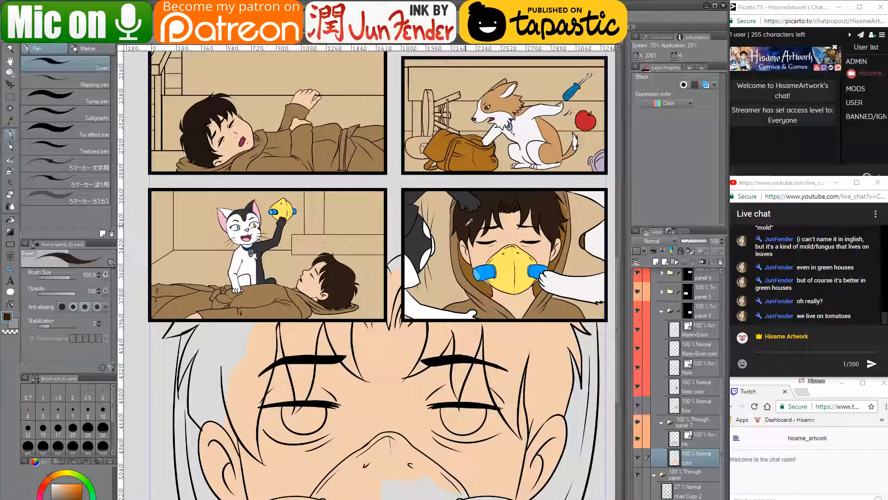
pyautogui.moveTo(376, 387); pyautogui.dragTo(356, 334)
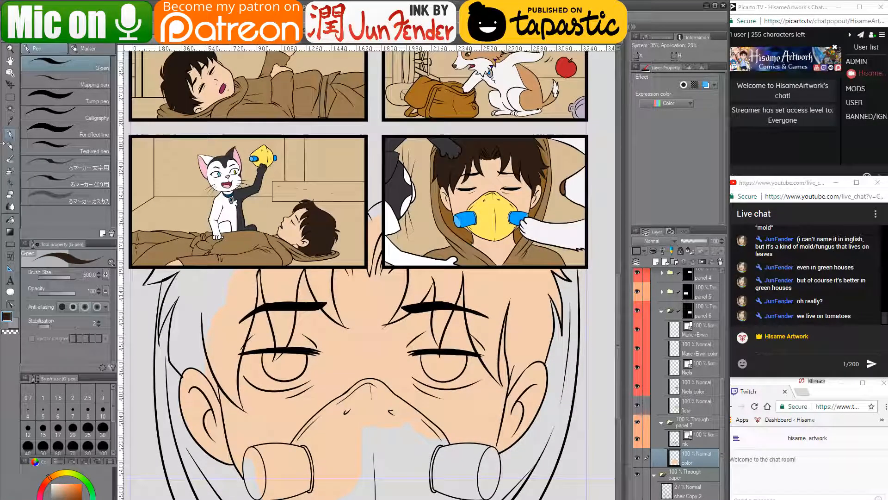
pyautogui.click(10, 218)
pyautogui.click(230, 294)
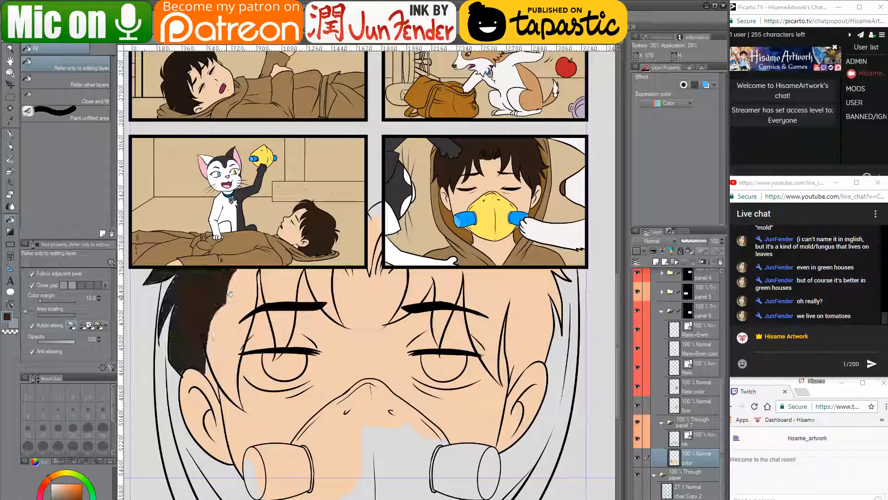
pyautogui.click(231, 306)
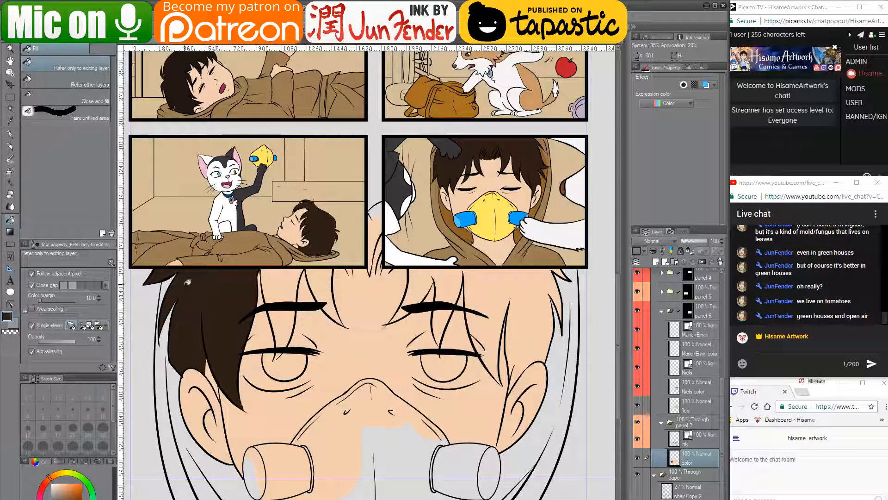
pyautogui.click(273, 281)
pyautogui.click(288, 321)
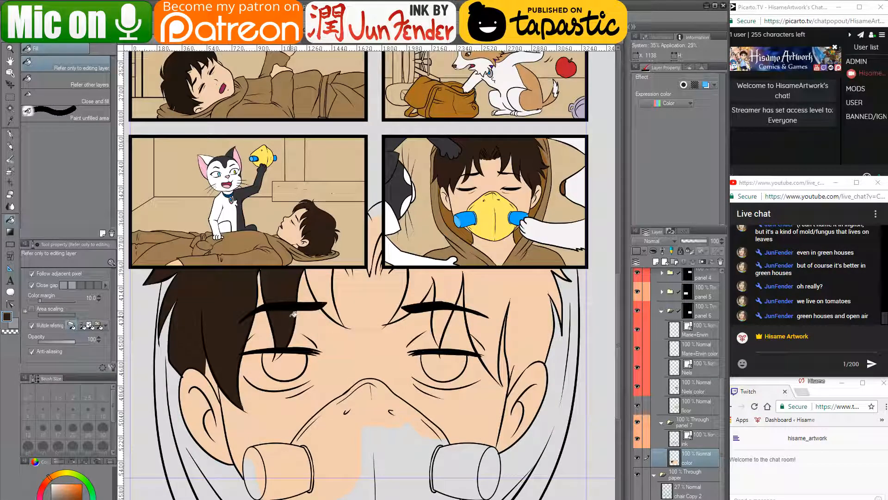
pyautogui.click(318, 281)
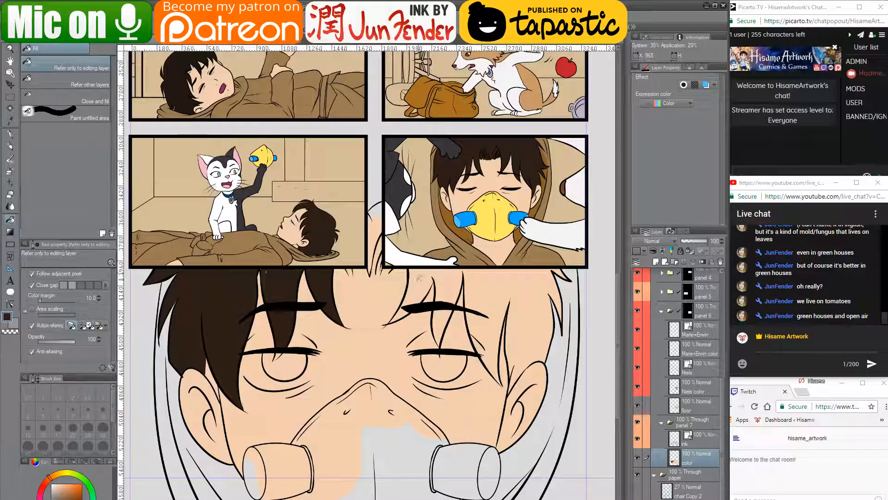
pyautogui.click(417, 279)
pyautogui.hotkey('ctrl', 'z')
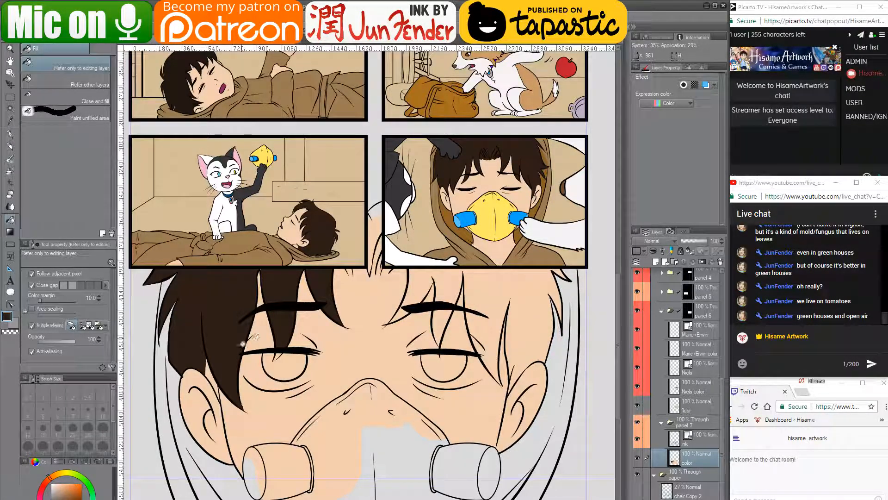
pyautogui.click(210, 368)
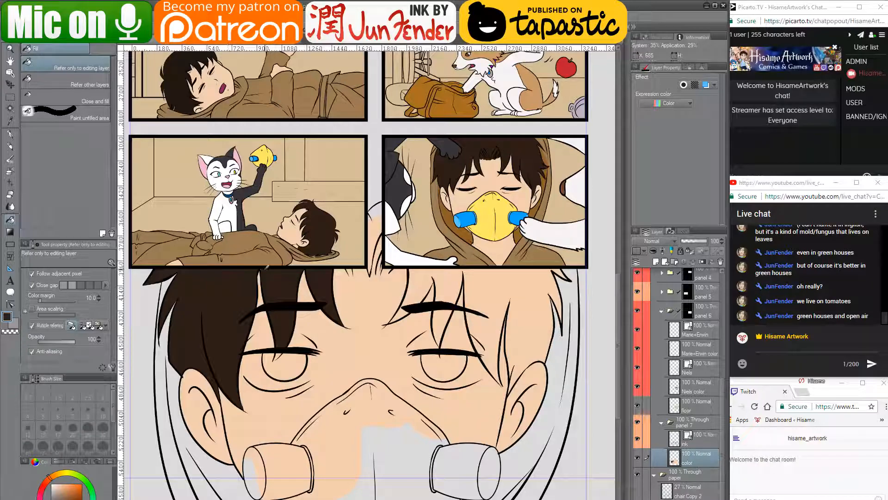
# - Paint dark brown hair along the forehead's top edge beneath the panel borders with the G-pen at size 60
pyautogui.scroll(4, 230, 297)
pyautogui.moveTo(213, 357); pyautogui.dragTo(268, 366)
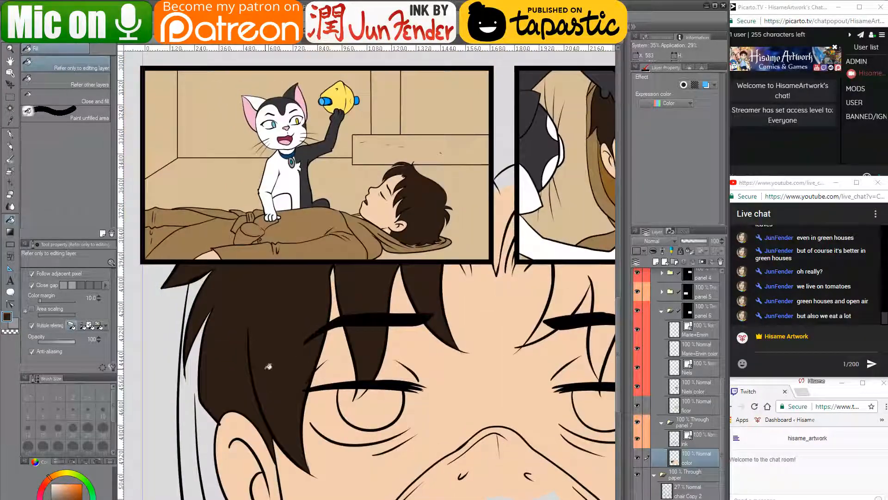
pyautogui.click(11, 135)
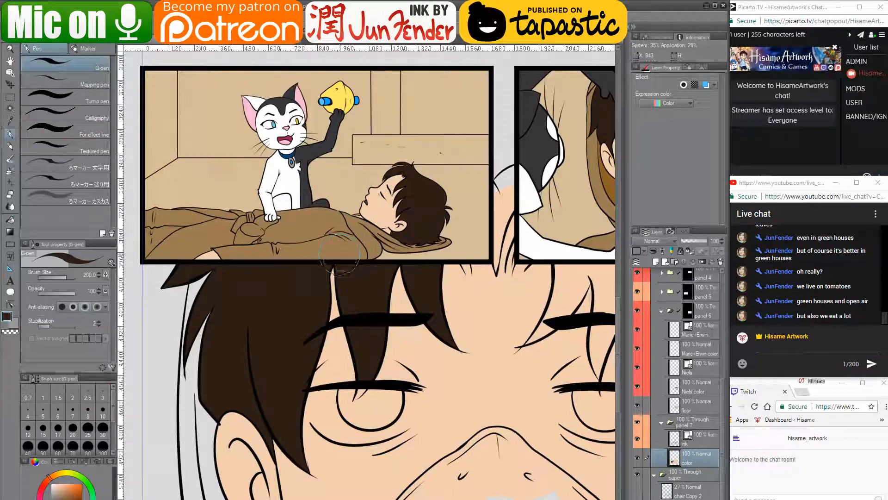
pyautogui.moveTo(384, 295)
pyautogui.mouseDown()
pyautogui.moveTo(242, 352)
pyautogui.moveTo(259, 354)
pyautogui.mouseUp()
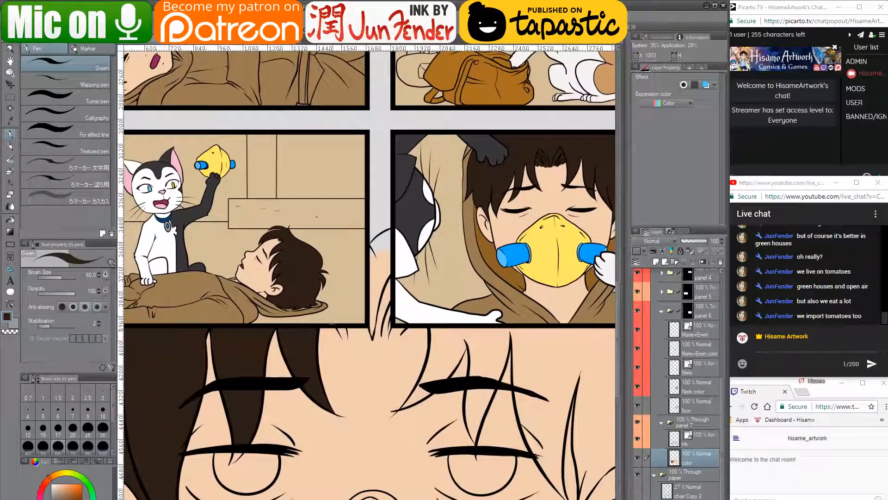
pyautogui.moveTo(321, 326)
pyautogui.mouseDown()
pyautogui.moveTo(342, 337)
pyautogui.moveTo(371, 338)
pyautogui.moveTo(382, 325)
pyautogui.moveTo(398, 334)
pyautogui.moveTo(432, 311)
pyautogui.mouseUp()
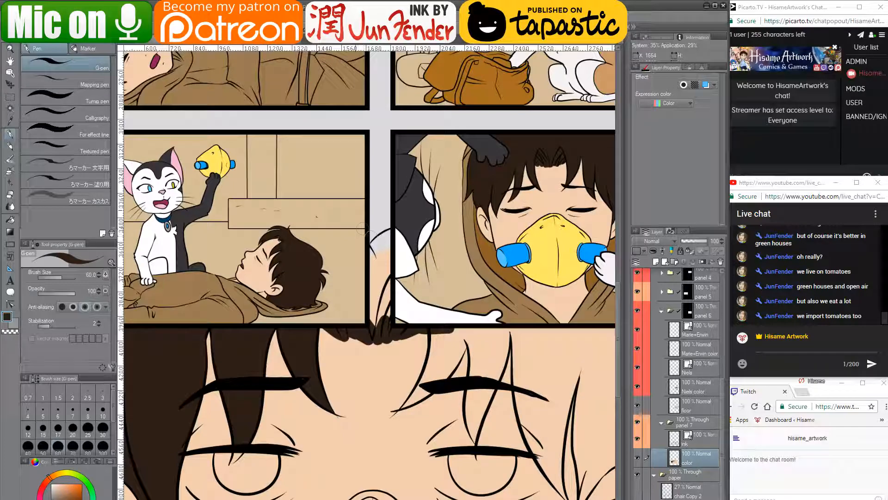
# - Enlarge the G-pen to size 150 and paint the hair tuft rising through the gutter between panels 5 and 6 dark brown
pyautogui.press(']')
pyautogui.press(']')
pyautogui.press(']')
pyautogui.press(']')
pyautogui.press(']')
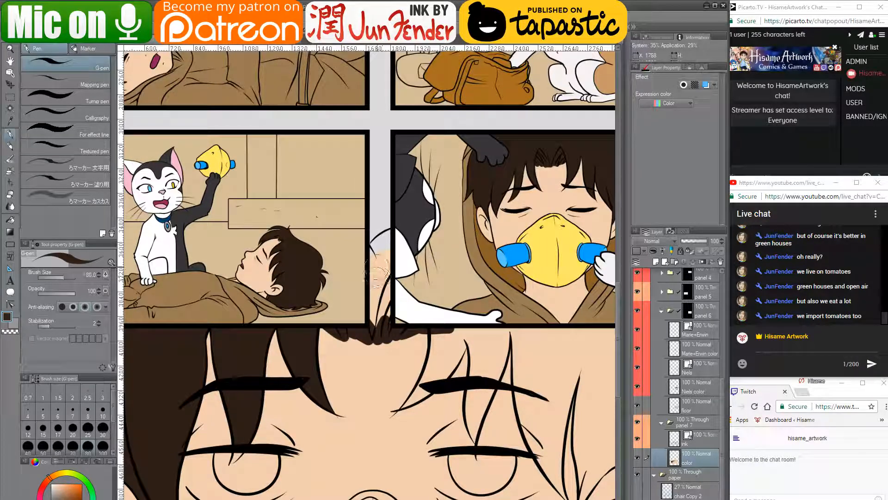
pyautogui.moveTo(399, 242)
pyautogui.mouseDown()
pyautogui.moveTo(403, 223)
pyautogui.moveTo(397, 304)
pyautogui.moveTo(371, 285)
pyautogui.moveTo(369, 244)
pyautogui.moveTo(381, 200)
pyautogui.mouseUp()
pyautogui.moveTo(294, 207); pyautogui.dragTo(389, 190)
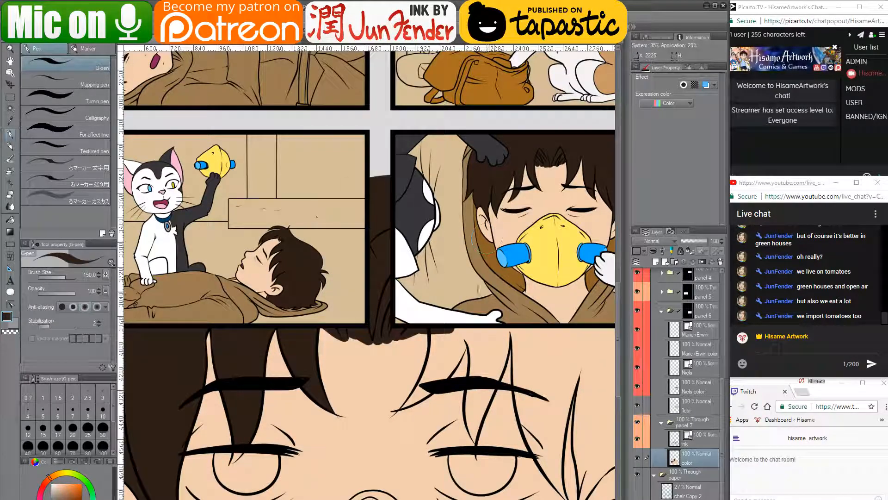
# - Colour the tip of the hair lock overlapping the left eye dark brown with the G-pen at size 30
pyautogui.moveTo(511, 338)
pyautogui.mouseDown()
pyautogui.moveTo(377, 271)
pyautogui.moveTo(409, 256)
pyautogui.mouseUp()
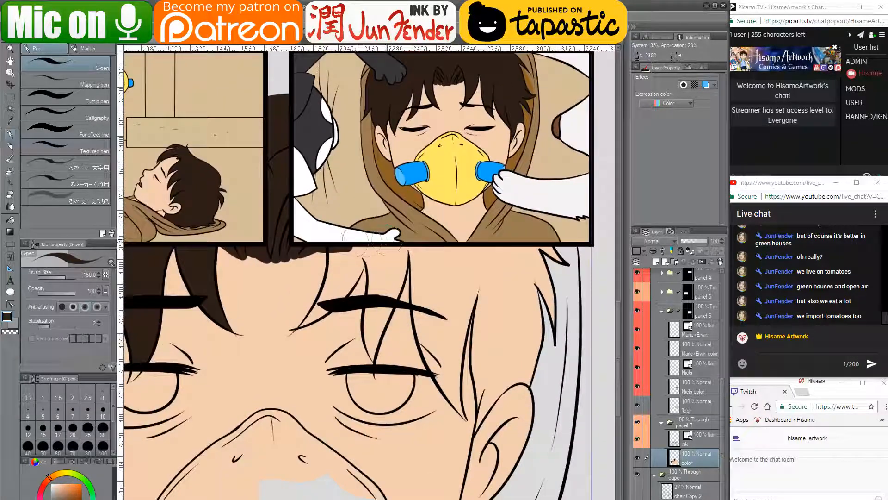
pyautogui.scroll(2, 315, 290)
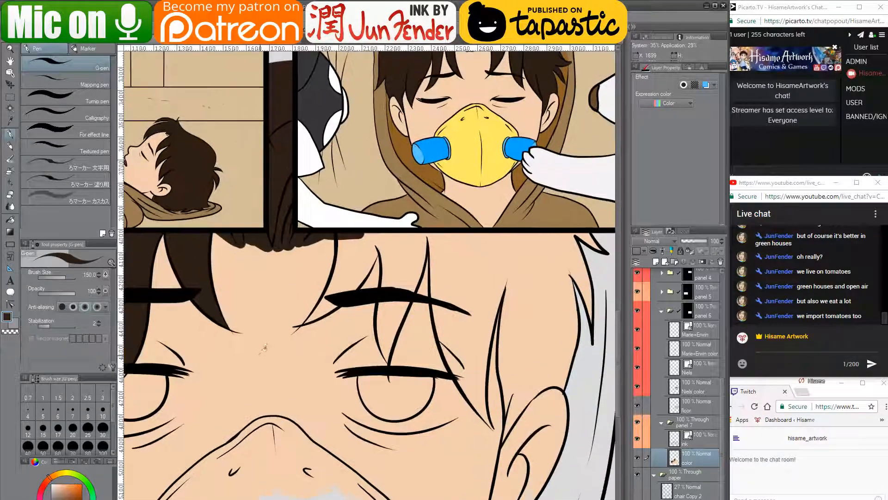
pyautogui.moveTo(298, 337); pyautogui.dragTo(421, 353)
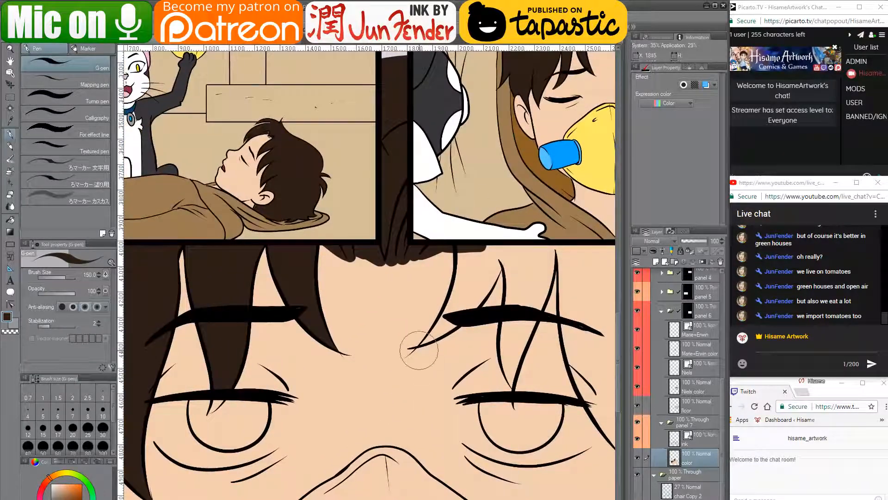
pyautogui.press('[')
pyautogui.press('[')
pyautogui.press('[')
pyautogui.press('[')
pyautogui.press('[')
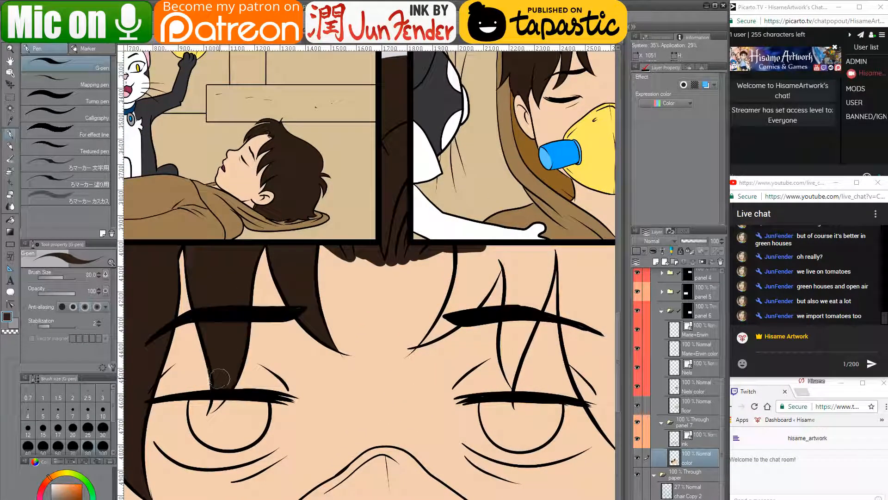
pyautogui.press('[')
pyautogui.press('[')
pyautogui.moveTo(217, 393); pyautogui.dragTo(211, 410)
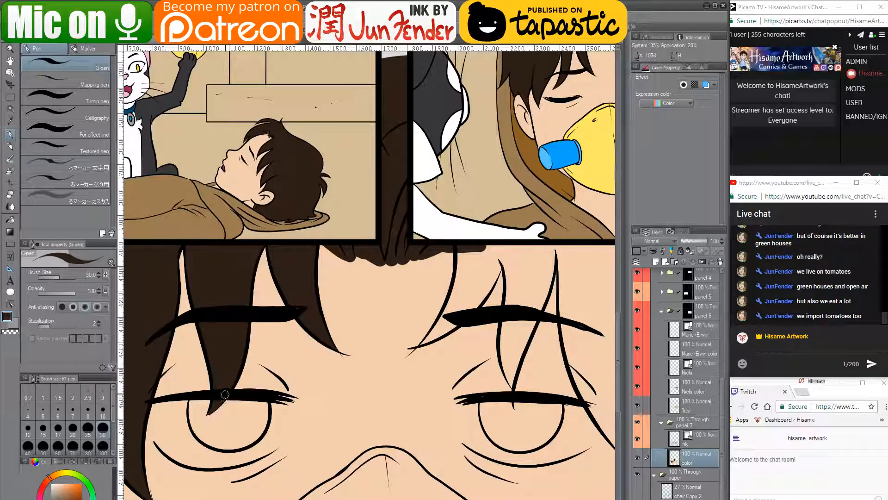
# - Erase the overshooting line ends at the forelock tips on panel 7's ink layer with the Vector eraser at size 12
pyautogui.moveTo(389, 292); pyautogui.dragTo(303, 320)
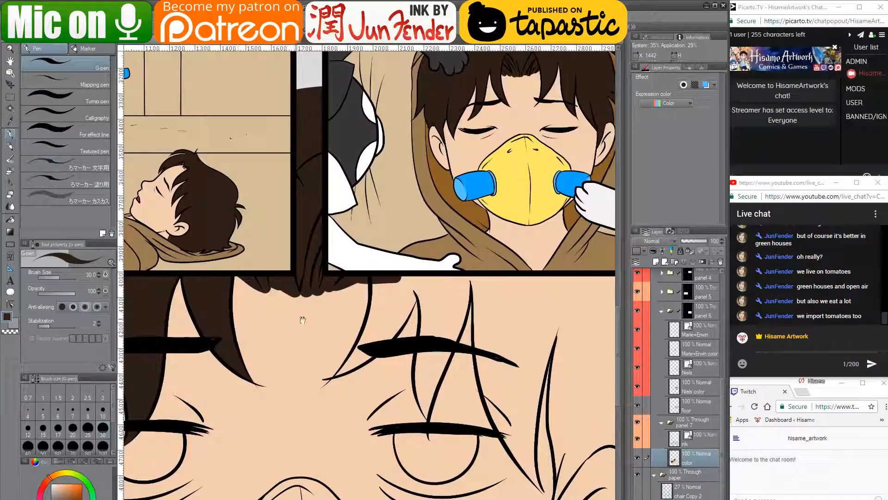
pyautogui.click(701, 442)
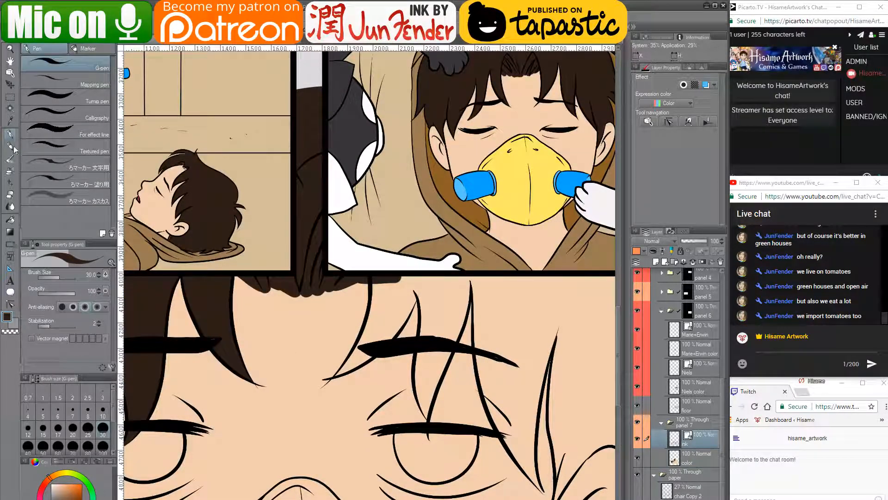
pyautogui.click(9, 194)
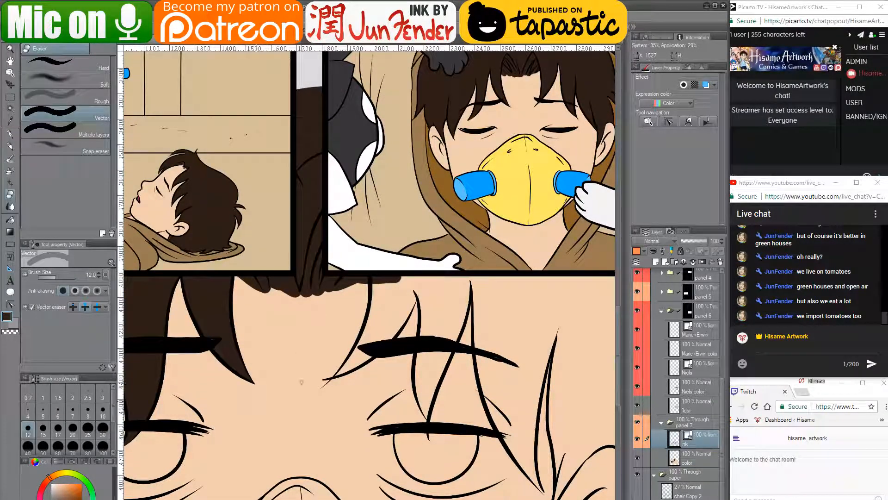
pyautogui.moveTo(323, 377); pyautogui.dragTo(326, 388)
pyautogui.moveTo(307, 316); pyautogui.dragTo(298, 354)
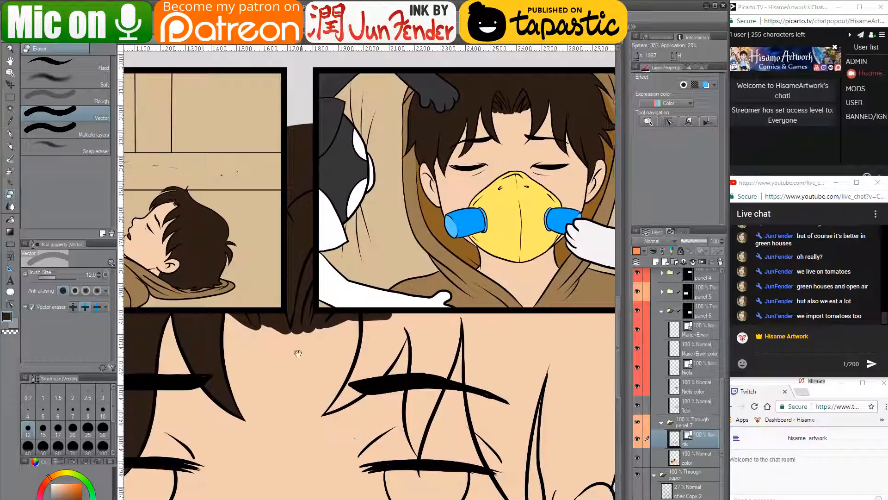
# - Paint the forelocks over the right eyebrow dark brown on panel 7's color layer with the G-pen at size 80, then sample the adjacent skin tone
pyautogui.click(9, 134)
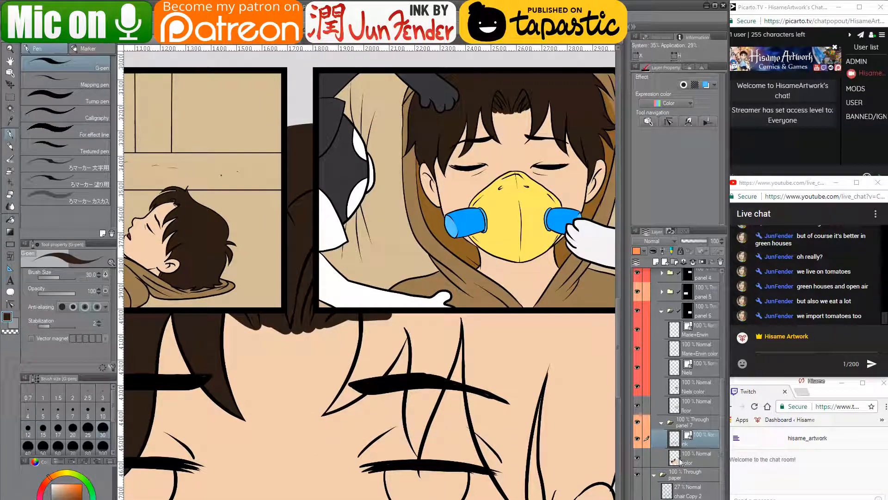
pyautogui.click(694, 458)
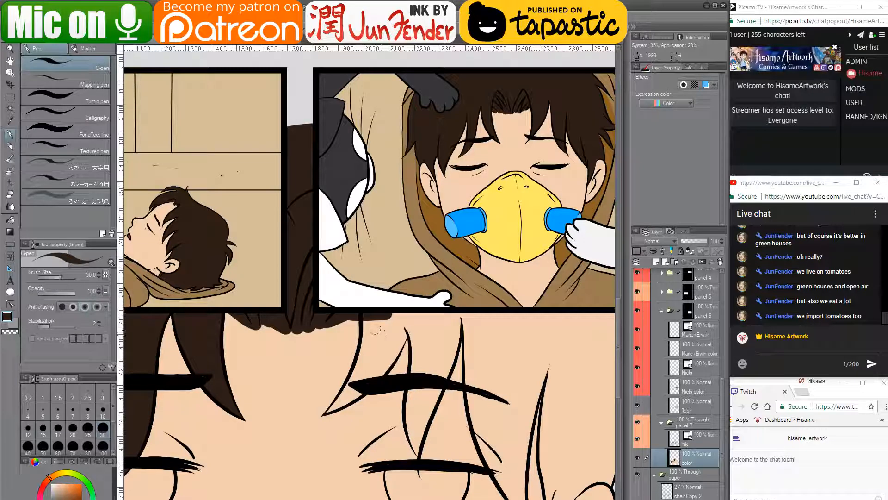
pyautogui.press(']')
pyautogui.press(']')
pyautogui.press(']')
pyautogui.press(']')
pyautogui.press(']')
pyautogui.moveTo(370, 318)
pyautogui.mouseDown()
pyautogui.moveTo(368, 339)
pyautogui.moveTo(384, 301)
pyautogui.moveTo(407, 319)
pyautogui.moveTo(377, 351)
pyautogui.moveTo(368, 340)
pyautogui.moveTo(349, 384)
pyautogui.moveTo(373, 339)
pyautogui.moveTo(351, 382)
pyautogui.moveTo(375, 345)
pyautogui.moveTo(366, 377)
pyautogui.moveTo(387, 361)
pyautogui.moveTo(402, 313)
pyautogui.moveTo(406, 324)
pyautogui.moveTo(325, 413)
pyautogui.moveTo(356, 390)
pyautogui.moveTo(342, 401)
pyautogui.mouseUp()
pyautogui.moveTo(418, 330)
pyautogui.mouseDown()
pyautogui.moveTo(409, 398)
pyautogui.moveTo(413, 307)
pyautogui.moveTo(423, 306)
pyautogui.moveTo(437, 340)
pyautogui.moveTo(446, 328)
pyautogui.moveTo(444, 343)
pyautogui.moveTo(455, 317)
pyautogui.moveTo(434, 377)
pyautogui.moveTo(420, 374)
pyautogui.moveTo(409, 330)
pyautogui.moveTo(411, 414)
pyautogui.moveTo(418, 369)
pyautogui.moveTo(424, 374)
pyautogui.moveTo(437, 343)
pyautogui.moveTo(416, 431)
pyautogui.moveTo(453, 338)
pyautogui.moveTo(421, 426)
pyautogui.moveTo(439, 386)
pyautogui.moveTo(430, 407)
pyautogui.moveTo(430, 389)
pyautogui.moveTo(410, 400)
pyautogui.moveTo(416, 451)
pyautogui.moveTo(412, 438)
pyautogui.moveTo(419, 452)
pyautogui.moveTo(420, 428)
pyautogui.moveTo(430, 428)
pyautogui.moveTo(426, 447)
pyautogui.mouseUp()
pyautogui.keyDown('alt'); pyautogui.click(431, 456); pyautogui.keyUp('alt')
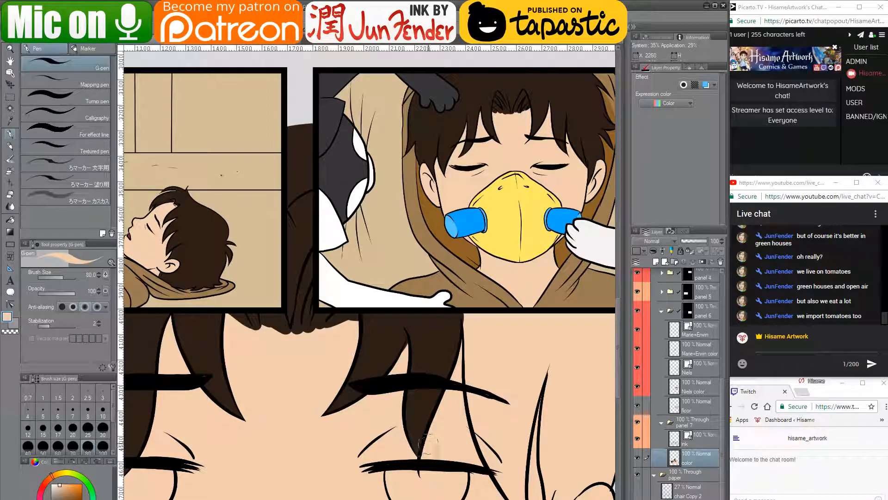
# - Paint the hair directly beneath panel 6's lower border dark brown out to its outer tips with the G-pen at size 80
pyautogui.moveTo(478, 407); pyautogui.dragTo(366, 379)
pyautogui.keyDown('alt'); pyautogui.click(344, 314); pyautogui.keyUp('alt')
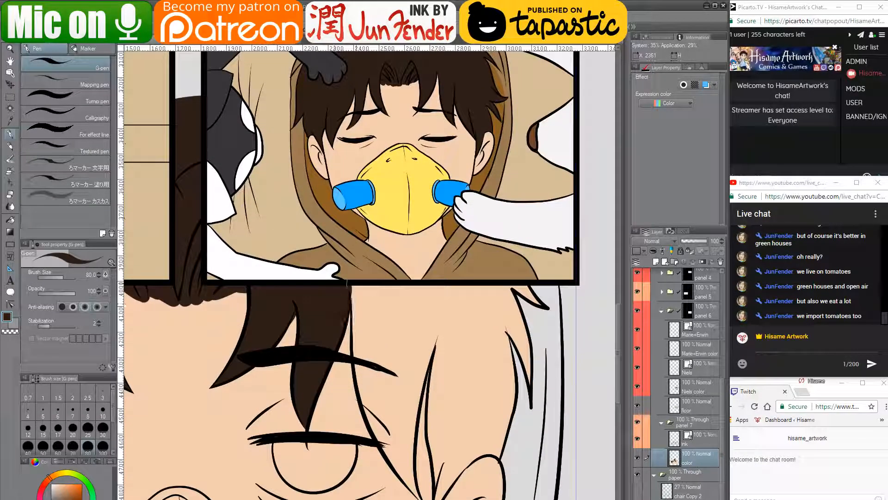
pyautogui.moveTo(357, 287)
pyautogui.mouseDown()
pyautogui.moveTo(372, 363)
pyautogui.moveTo(397, 359)
pyautogui.moveTo(436, 342)
pyautogui.moveTo(436, 273)
pyautogui.moveTo(463, 330)
pyautogui.moveTo(470, 267)
pyautogui.moveTo(466, 341)
pyautogui.moveTo(462, 303)
pyautogui.moveTo(491, 297)
pyautogui.moveTo(500, 310)
pyautogui.moveTo(515, 282)
pyautogui.moveTo(540, 306)
pyautogui.moveTo(517, 296)
pyautogui.moveTo(505, 316)
pyautogui.moveTo(519, 350)
pyautogui.moveTo(508, 296)
pyautogui.moveTo(524, 365)
pyautogui.moveTo(510, 292)
pyautogui.moveTo(528, 365)
pyautogui.moveTo(510, 298)
pyautogui.moveTo(528, 364)
pyautogui.moveTo(530, 351)
pyautogui.moveTo(529, 388)
pyautogui.moveTo(528, 348)
pyautogui.mouseUp()
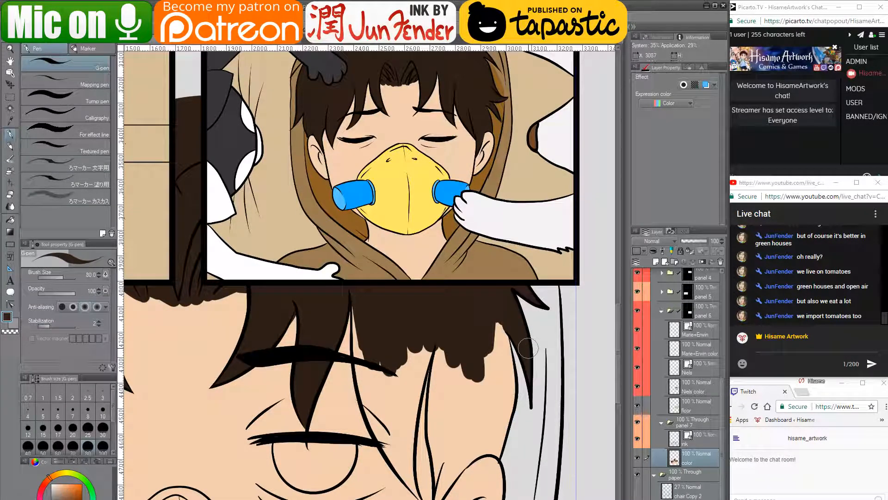
# - Paint the long forelock crossing the right eye's outer corner dark brown, correcting its tip with sampled skin and hair colours
pyautogui.press('space')
pyautogui.moveTo(449, 380); pyautogui.dragTo(456, 278)
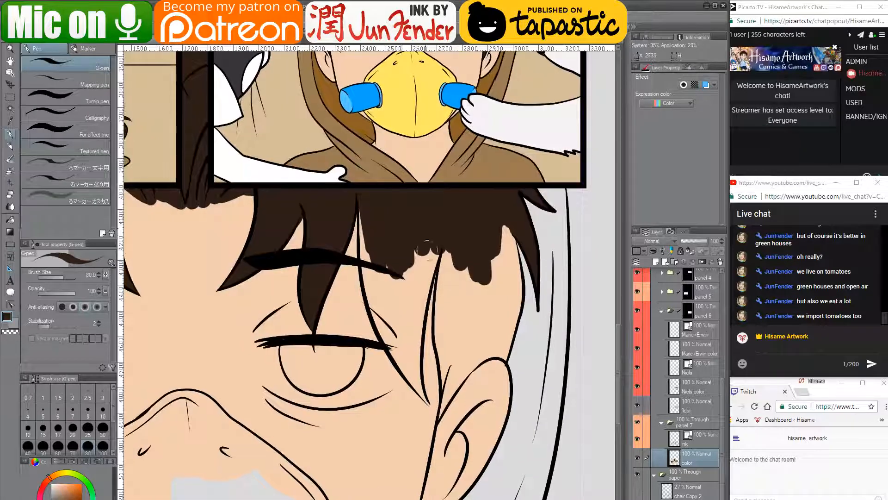
pyautogui.moveTo(363, 211); pyautogui.dragTo(379, 315)
pyautogui.moveTo(364, 209); pyautogui.dragTo(384, 336)
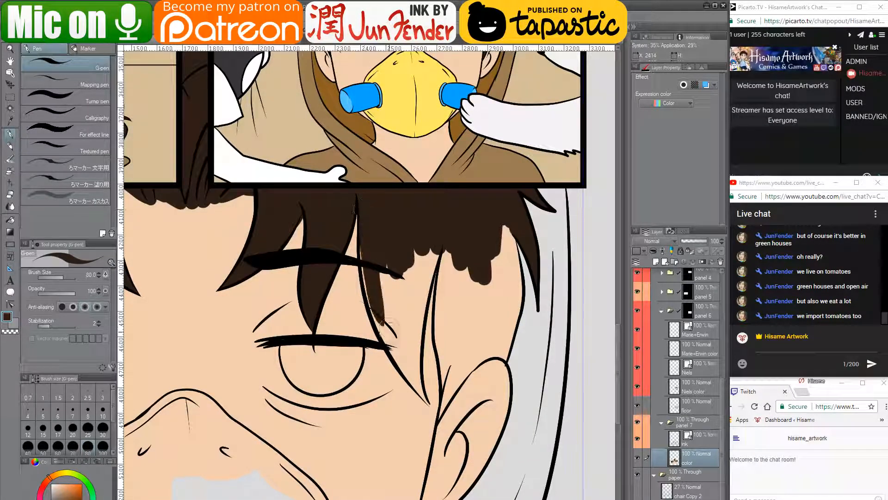
pyautogui.moveTo(362, 267); pyautogui.dragTo(394, 360)
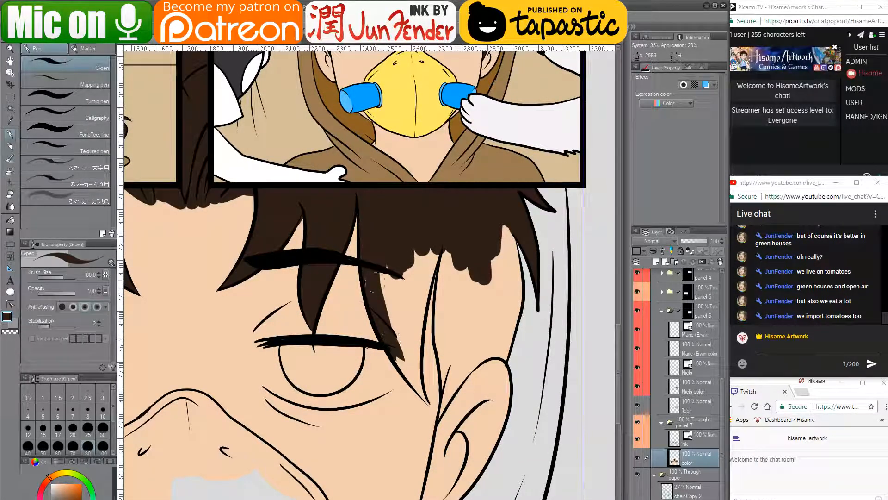
pyautogui.moveTo(371, 278)
pyautogui.mouseDown()
pyautogui.moveTo(391, 305)
pyautogui.moveTo(428, 278)
pyautogui.moveTo(406, 331)
pyautogui.moveTo(411, 351)
pyautogui.mouseUp()
pyautogui.moveTo(414, 296)
pyautogui.mouseDown()
pyautogui.moveTo(417, 376)
pyautogui.moveTo(399, 297)
pyautogui.moveTo(394, 374)
pyautogui.moveTo(408, 374)
pyautogui.moveTo(421, 394)
pyautogui.moveTo(409, 377)
pyautogui.moveTo(419, 390)
pyautogui.moveTo(414, 366)
pyautogui.moveTo(421, 397)
pyautogui.moveTo(407, 376)
pyautogui.moveTo(430, 406)
pyautogui.moveTo(401, 384)
pyautogui.moveTo(429, 411)
pyautogui.moveTo(428, 389)
pyautogui.moveTo(420, 404)
pyautogui.mouseUp()
pyautogui.keyDown('alt'); pyautogui.click(428, 409); pyautogui.keyUp('alt')
pyautogui.keyDown('alt'); pyautogui.click(413, 379); pyautogui.keyUp('alt')
pyautogui.keyDown('alt'); pyautogui.click(419, 406); pyautogui.keyUp('alt')
# - Paint the side hair between the right temple and the top of the ear dark brown
pyautogui.keyDown('alt'); pyautogui.click(434, 224); pyautogui.keyUp('alt')
pyautogui.moveTo(448, 248); pyautogui.dragTo(445, 322)
pyautogui.moveTo(447, 268); pyautogui.dragTo(456, 369)
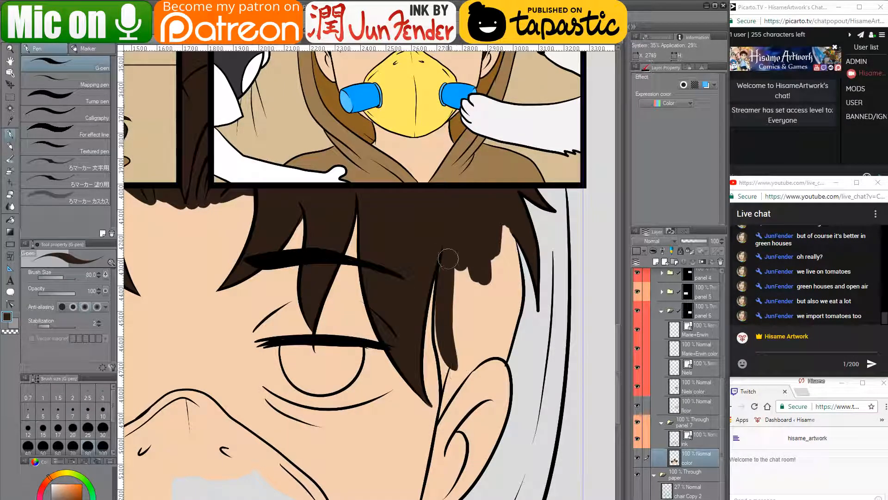
pyautogui.moveTo(448, 259)
pyautogui.mouseDown()
pyautogui.moveTo(448, 356)
pyautogui.moveTo(465, 241)
pyautogui.moveTo(480, 307)
pyautogui.moveTo(497, 303)
pyautogui.moveTo(504, 219)
pyautogui.moveTo(503, 323)
pyautogui.moveTo(513, 261)
pyautogui.moveTo(515, 283)
pyautogui.moveTo(504, 328)
pyautogui.mouseUp()
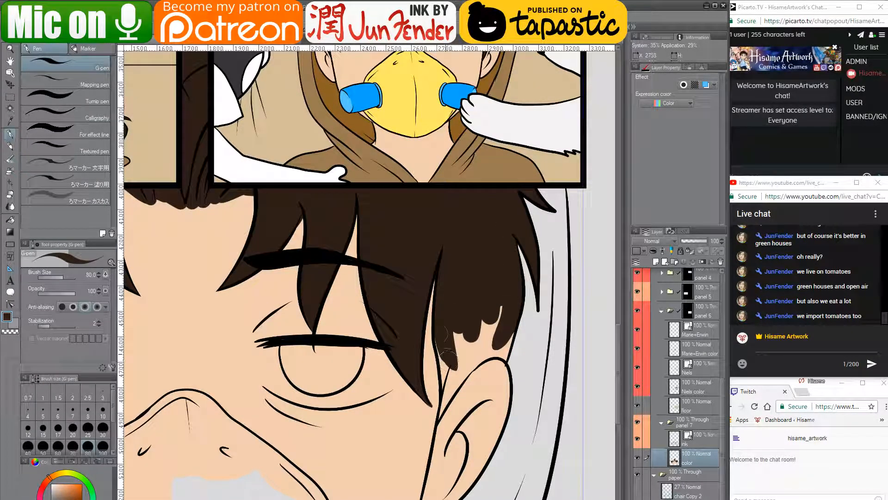
pyautogui.moveTo(436, 340)
pyautogui.mouseDown()
pyautogui.moveTo(439, 414)
pyautogui.moveTo(497, 326)
pyautogui.mouseUp()
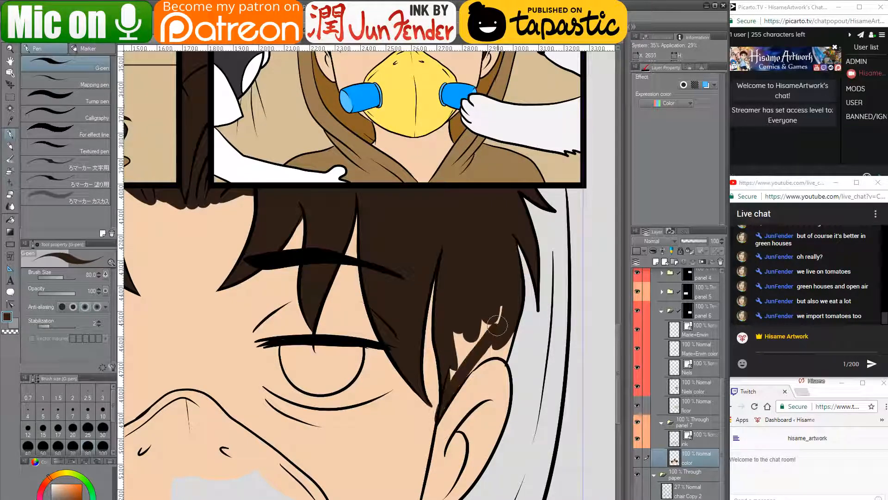
# - Clean the hair edge along the right ear with skin tone and cover the remaining gaps in the side hair with dark brown
pyautogui.keyDown('alt'); pyautogui.click(453, 375); pyautogui.keyUp('alt')
pyautogui.moveTo(436, 395); pyautogui.dragTo(432, 423)
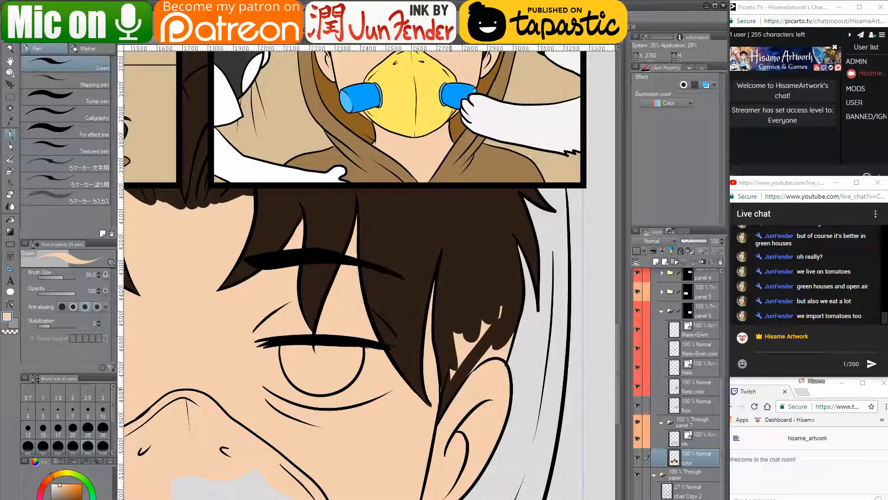
pyautogui.keyDown('alt'); pyautogui.click(457, 384); pyautogui.keyUp('alt')
pyautogui.moveTo(462, 372)
pyautogui.mouseDown()
pyautogui.moveTo(497, 347)
pyautogui.moveTo(503, 359)
pyautogui.moveTo(510, 320)
pyautogui.moveTo(503, 360)
pyautogui.moveTo(511, 317)
pyautogui.moveTo(496, 362)
pyautogui.mouseUp()
pyautogui.keyDown('alt'); pyautogui.click(503, 370); pyautogui.keyUp('alt')
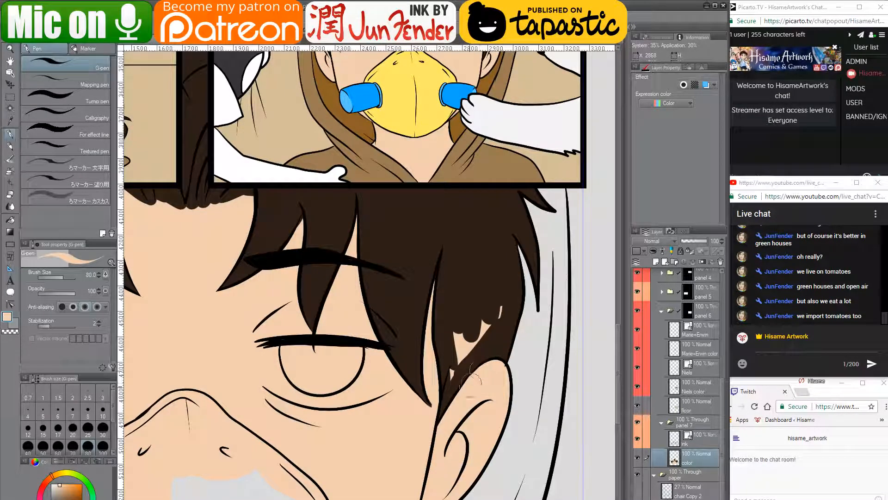
pyautogui.keyDown('alt'); pyautogui.click(495, 340); pyautogui.keyUp('alt')
pyautogui.moveTo(501, 307)
pyautogui.mouseDown()
pyautogui.moveTo(455, 364)
pyautogui.moveTo(476, 310)
pyautogui.moveTo(547, 239)
pyautogui.moveTo(530, 206)
pyautogui.mouseUp()
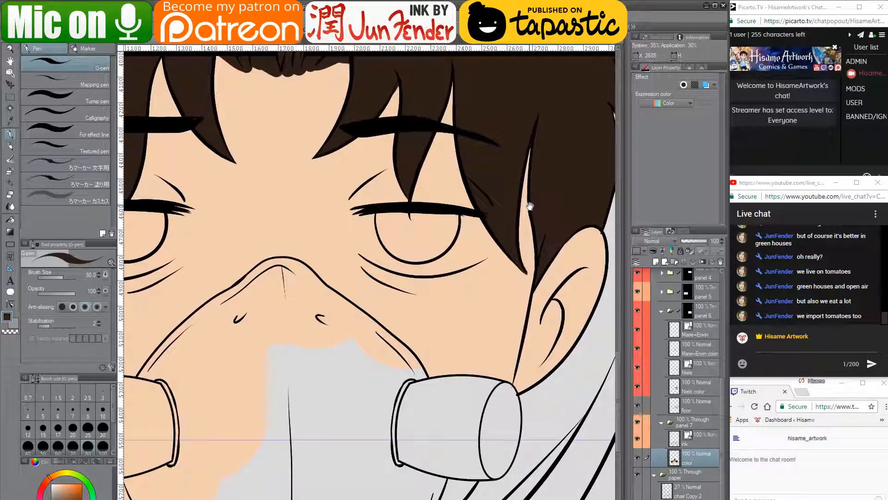
# - Fill the body of panel 7's mask with the yellow sampled from the mask in panel 5
pyautogui.scroll(-4, 470, 360)
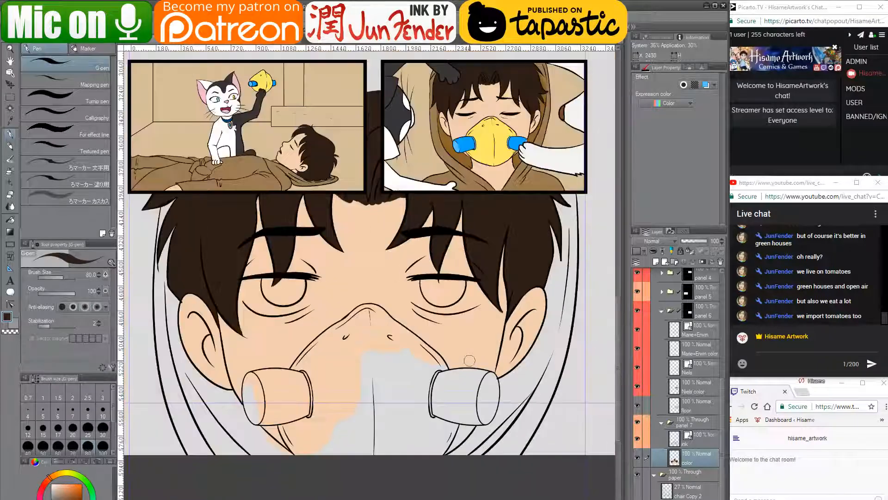
pyautogui.moveTo(456, 245); pyautogui.dragTo(456, 285)
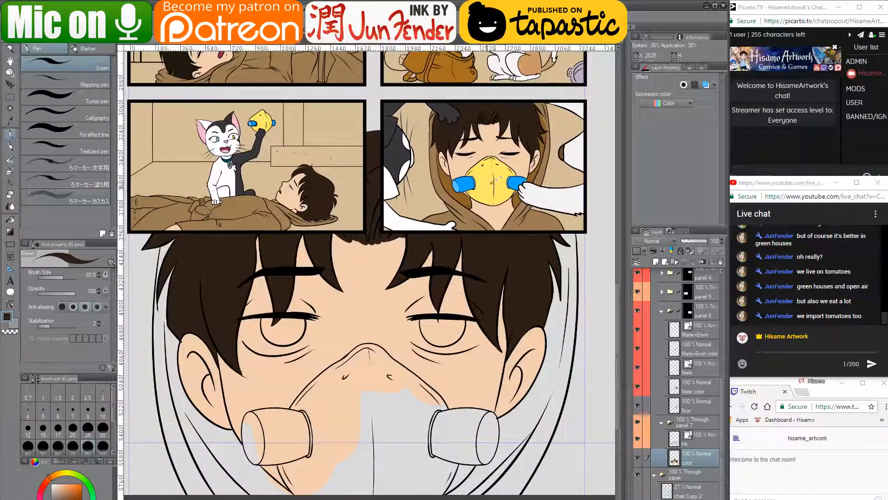
pyautogui.keyDown('alt'); pyautogui.click(261, 121); pyautogui.keyUp('alt')
pyautogui.click(10, 219)
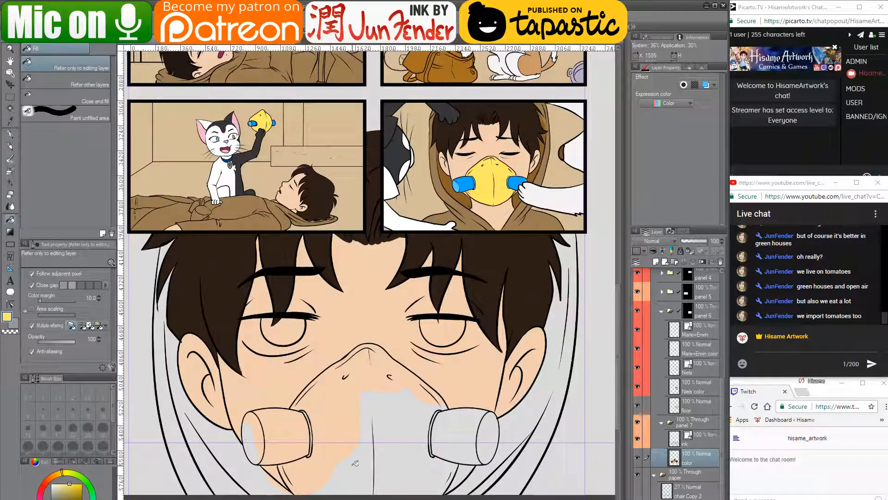
pyautogui.click(355, 462)
pyautogui.click(343, 410)
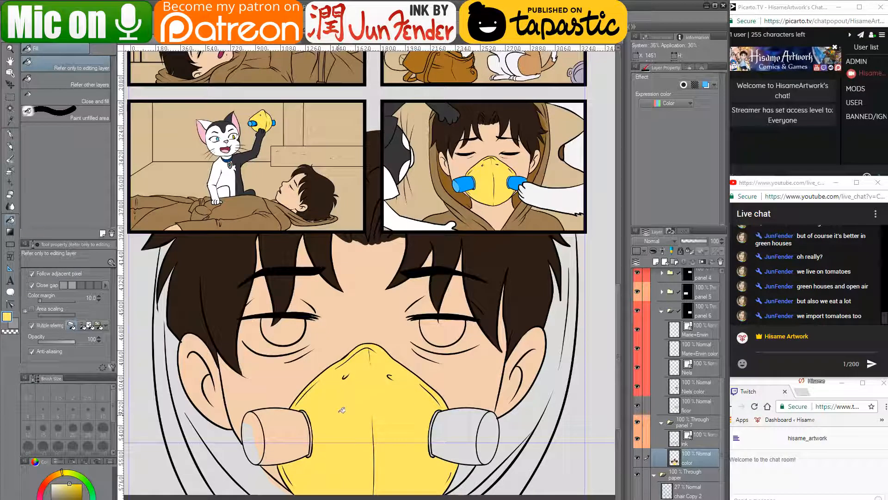
# - Fill both mask filter cylinders blue and their round end caps light blue, using colours sampled from panel 6's mask
pyautogui.keyDown('alt'); pyautogui.click(477, 184); pyautogui.keyUp('alt')
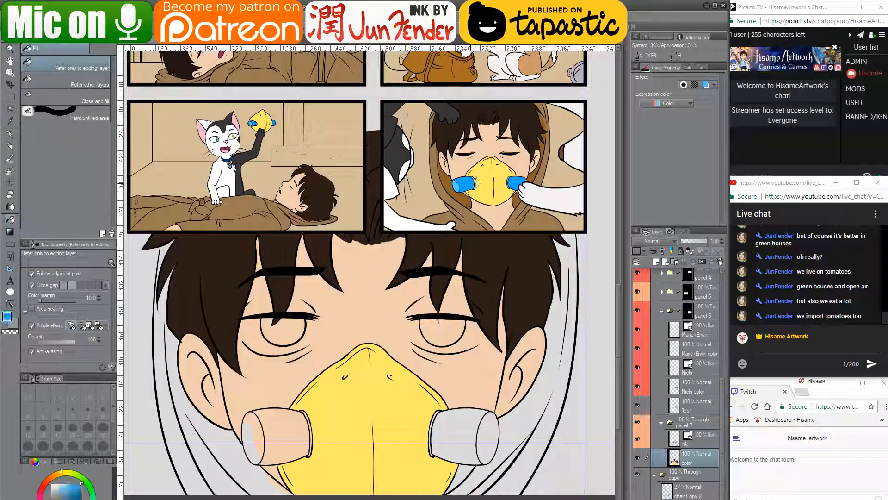
pyautogui.click(303, 432)
pyautogui.click(451, 428)
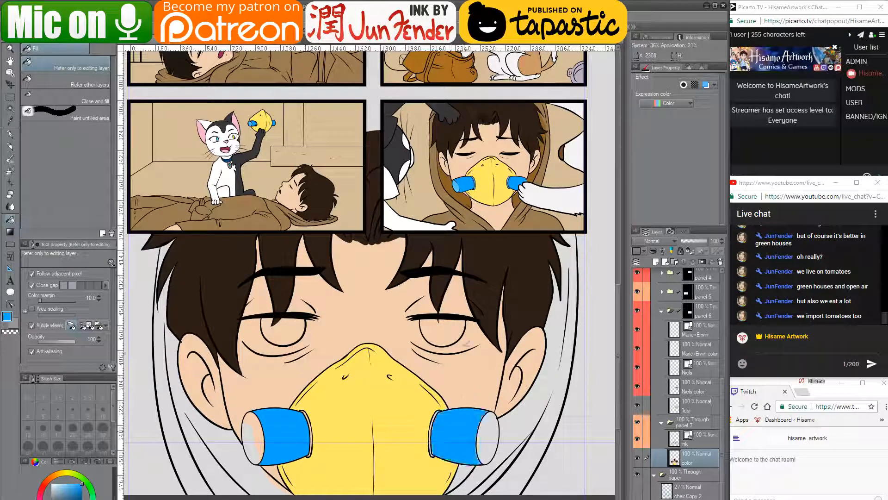
pyautogui.keyDown('alt'); pyautogui.click(458, 184); pyautogui.keyUp('alt')
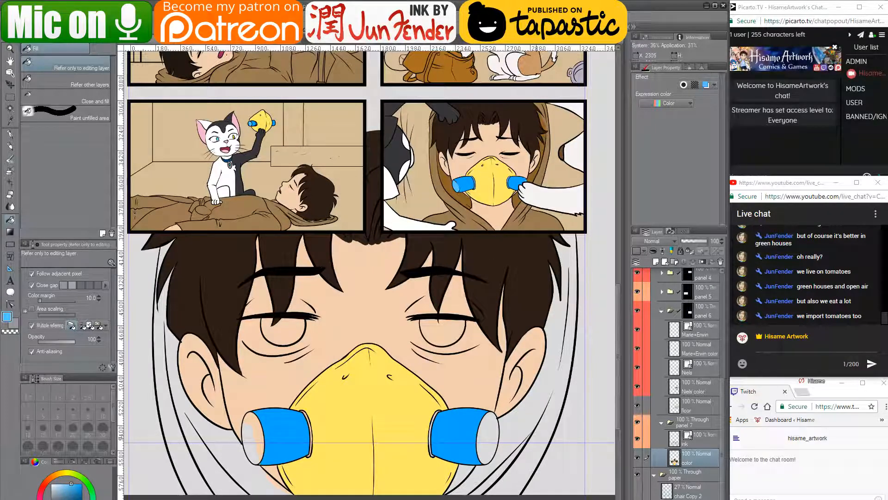
pyautogui.click(495, 432)
pyautogui.click(253, 435)
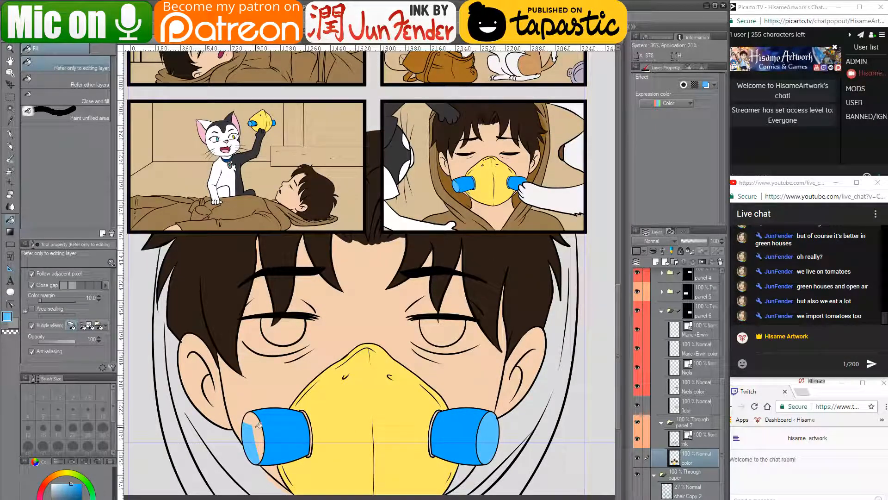
pyautogui.scroll(1, 365, 474)
pyautogui.scroll(4, 344, 477)
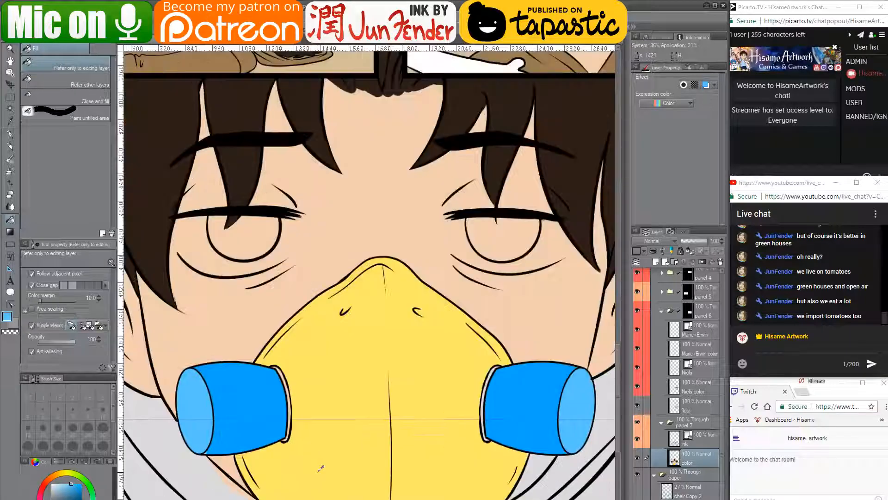
pyautogui.scroll(2, 332, 415)
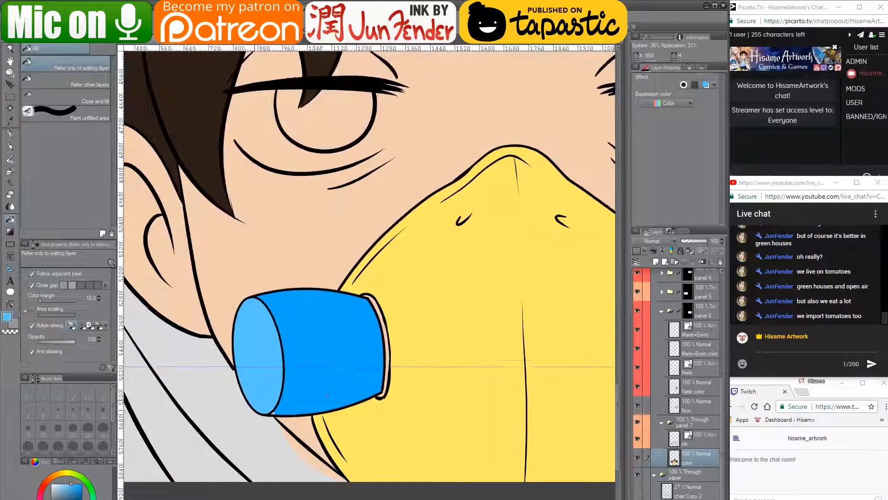
pyautogui.click(10, 135)
pyautogui.press('[')
pyautogui.press('[')
pyautogui.press('[')
pyautogui.press('[')
pyautogui.press('[')
pyautogui.press('[')
pyautogui.press('[')
pyautogui.press('[')
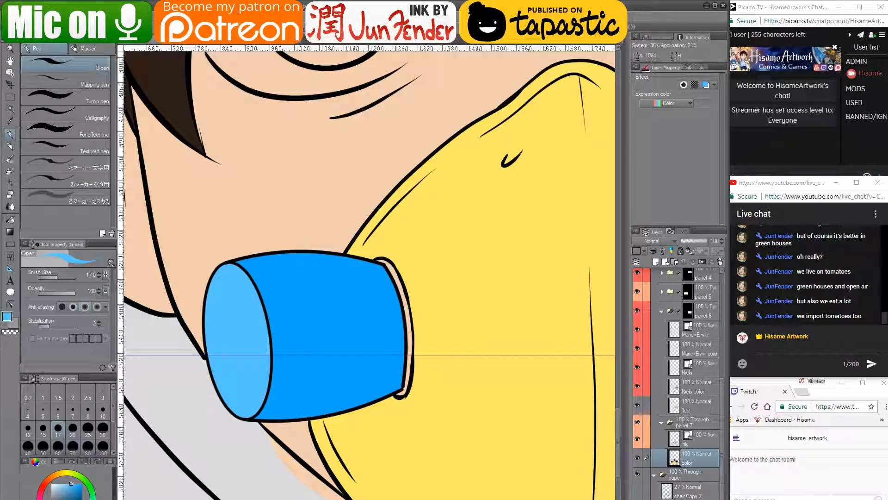
# - Fill the narrow rims where both filters join the mask with light blue
pyautogui.click(9, 219)
pyautogui.click(411, 323)
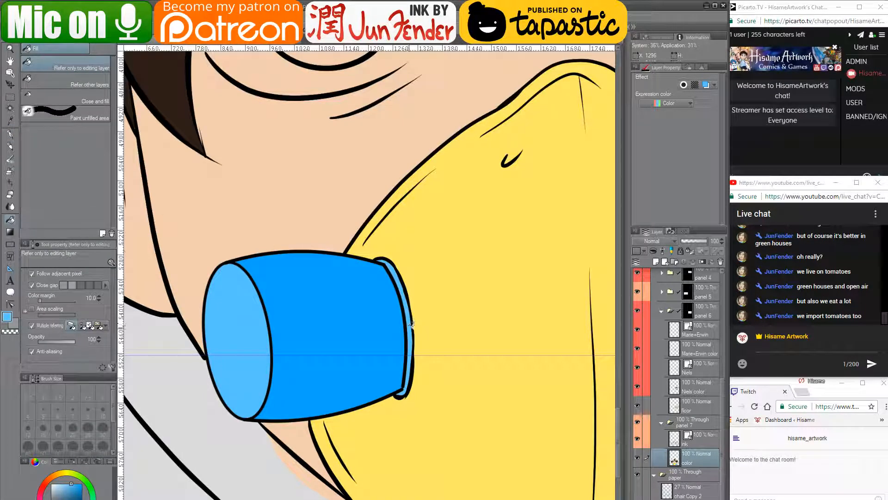
pyautogui.moveTo(520, 396); pyautogui.dragTo(305, 388)
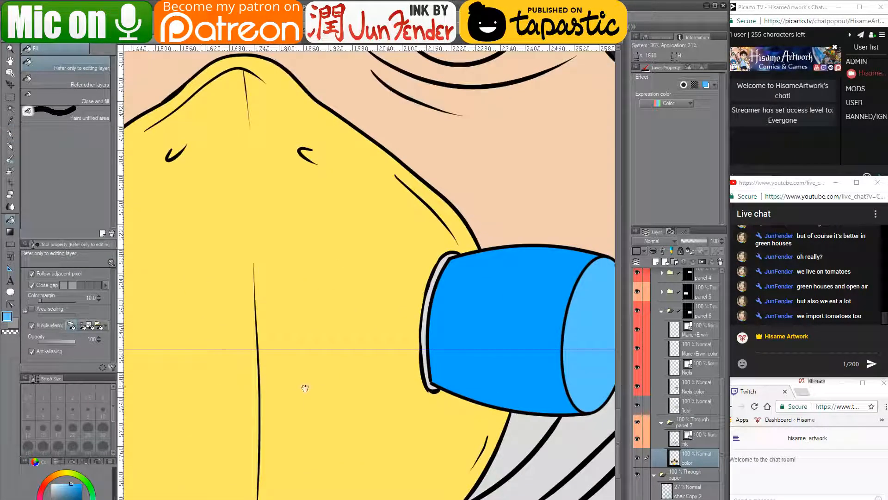
pyautogui.click(430, 318)
# - Fill the hood areas on both sides of panel 7's face, including the lower folds, with the hood's brown
pyautogui.scroll(-2, 439, 356)
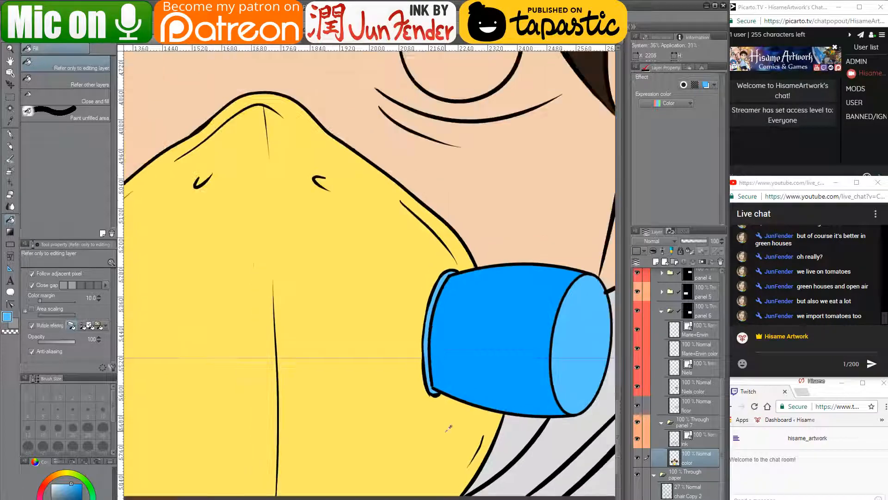
pyautogui.scroll(-5, 449, 427)
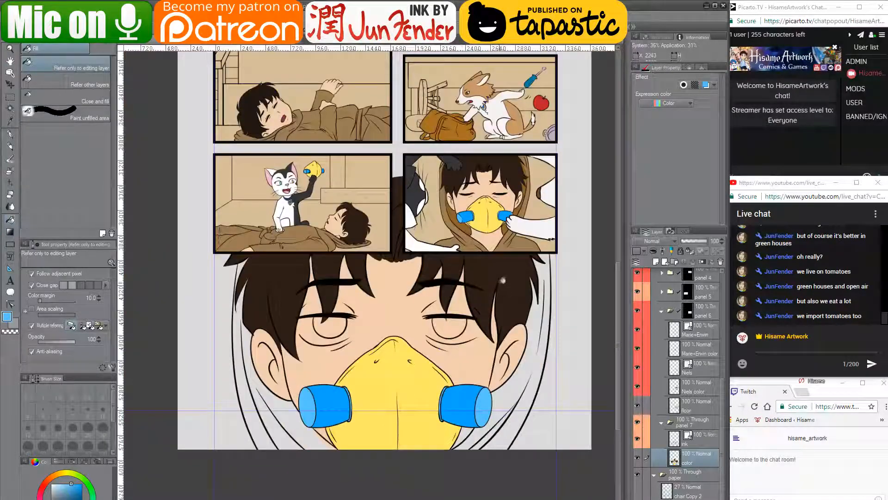
pyautogui.scroll(1, 462, 296)
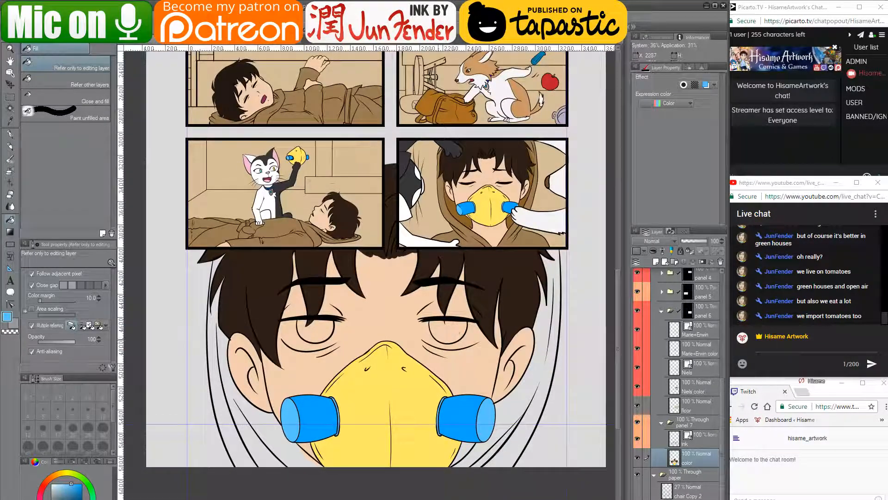
pyautogui.scroll(1, 455, 335)
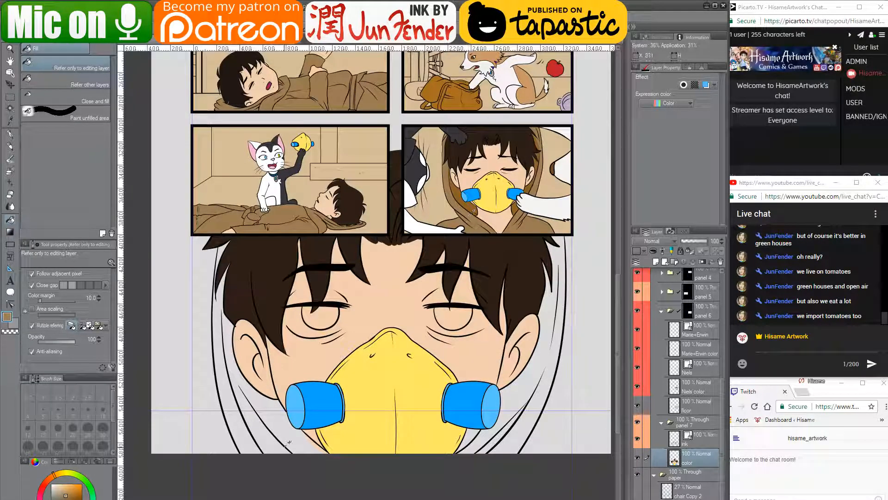
pyautogui.scroll(2, 269, 428)
pyautogui.click(266, 431)
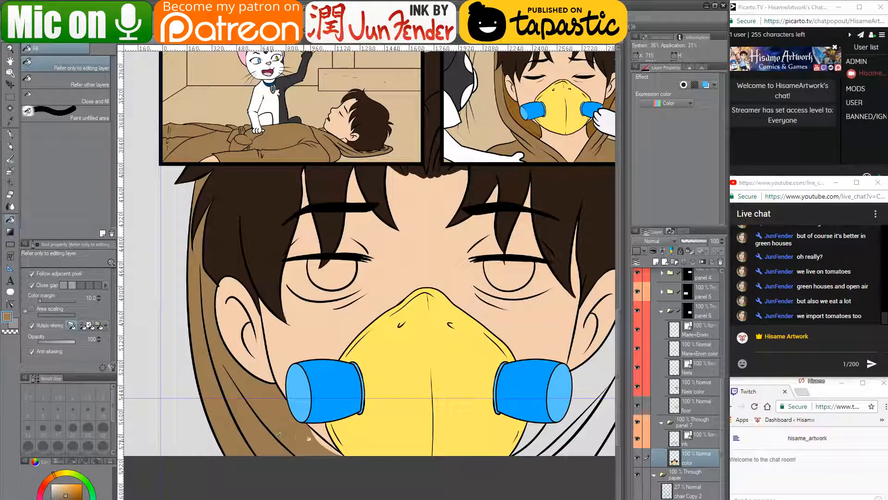
pyautogui.click(323, 443)
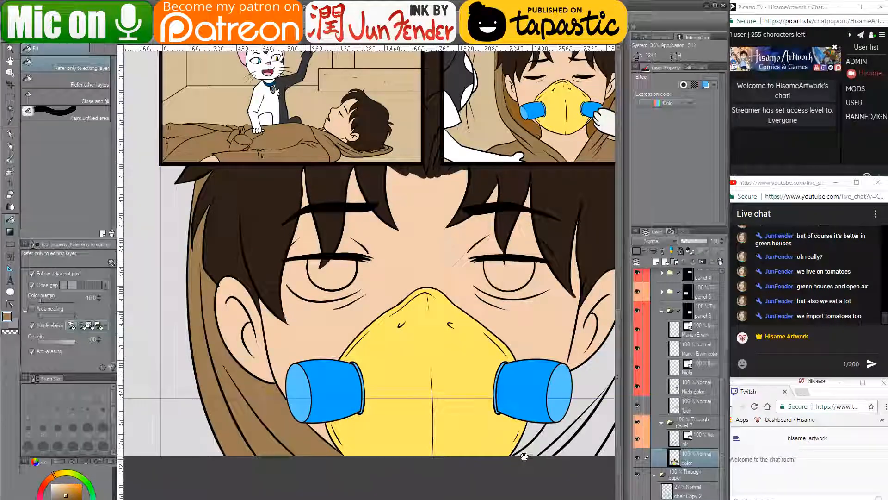
pyautogui.moveTo(524, 456); pyautogui.dragTo(356, 455)
pyautogui.click(421, 415)
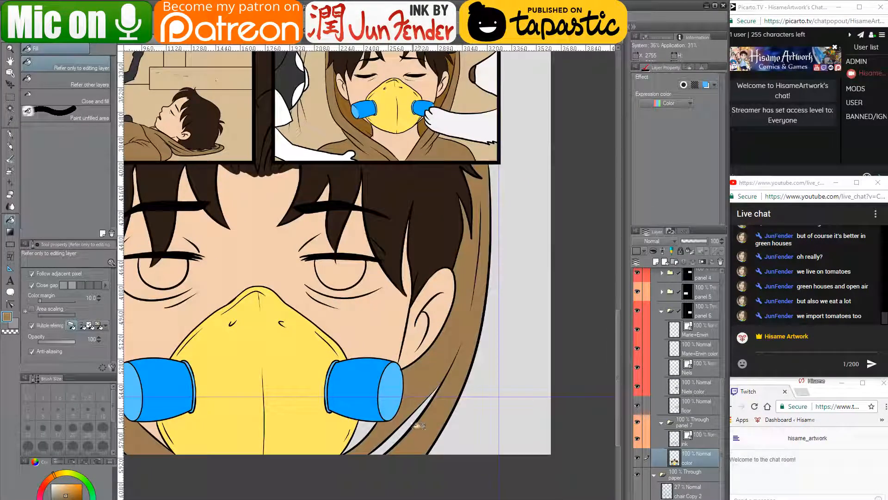
pyautogui.click(413, 425)
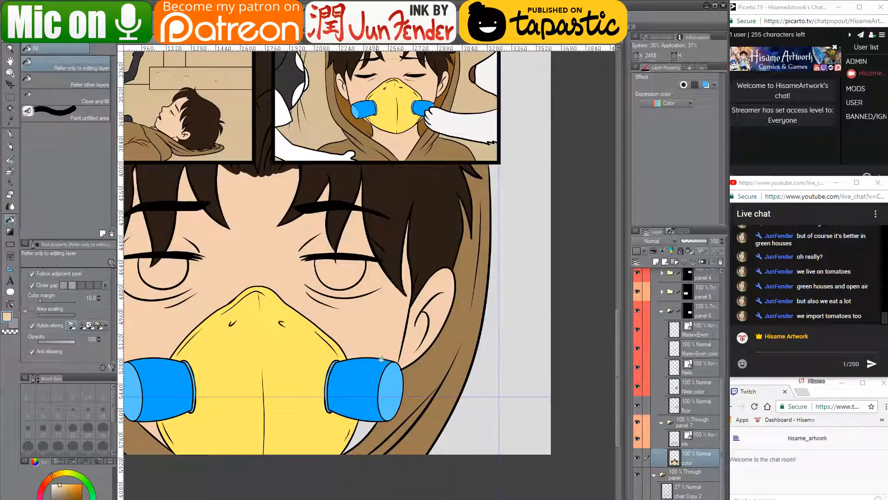
# - Paint the eye beneath the right-hand eyebrow in panel 7 white, using the G-pen at brush size 100
pyautogui.moveTo(317, 365); pyautogui.dragTo(442, 436)
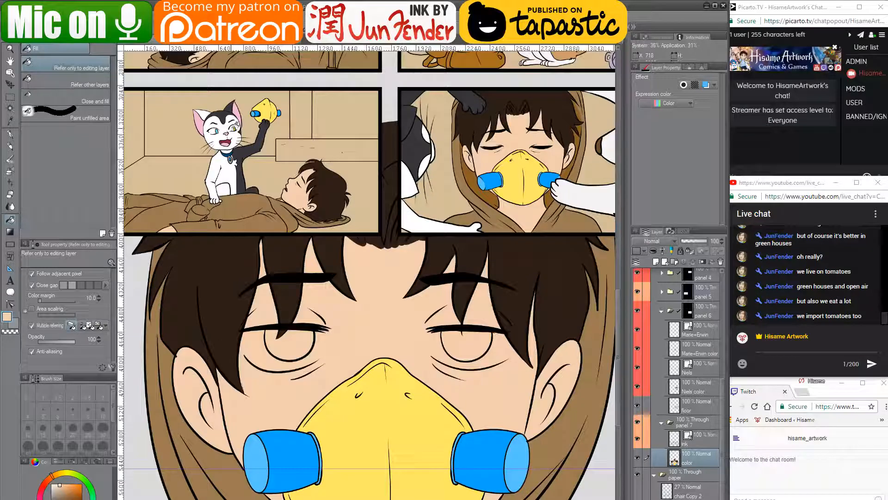
pyautogui.scroll(5, 484, 312)
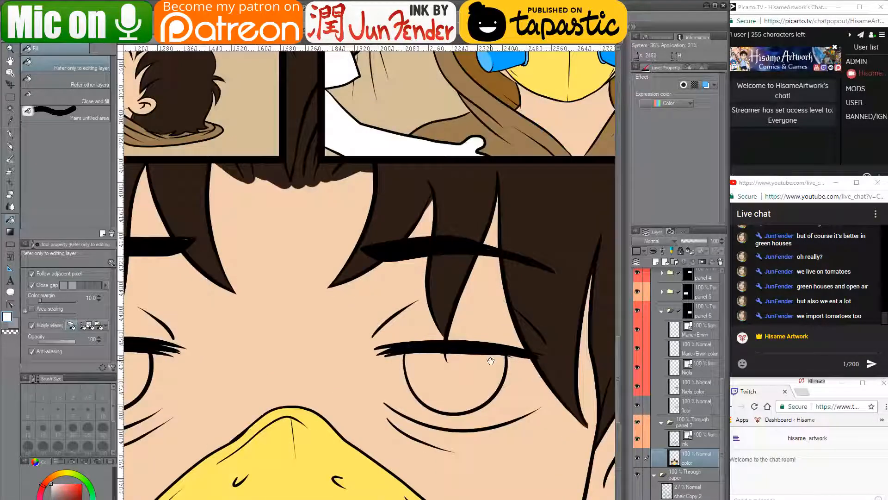
pyautogui.moveTo(523, 354); pyautogui.dragTo(532, 348)
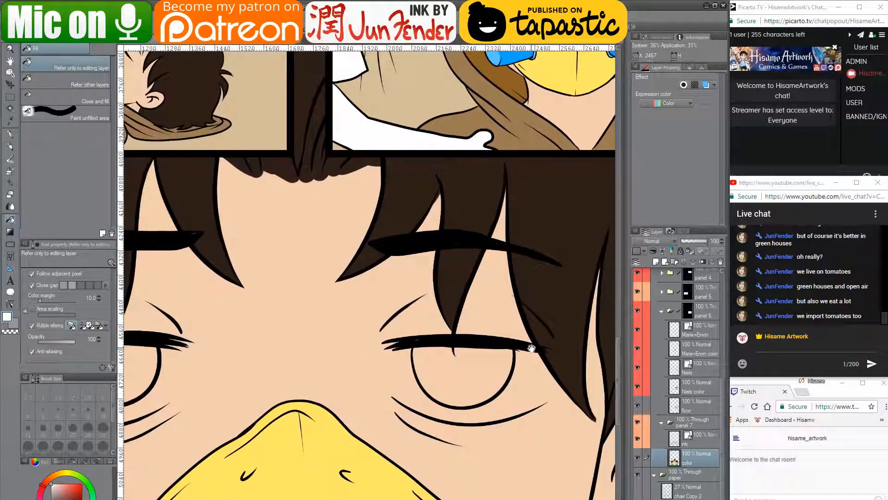
pyautogui.scroll(1, 493, 402)
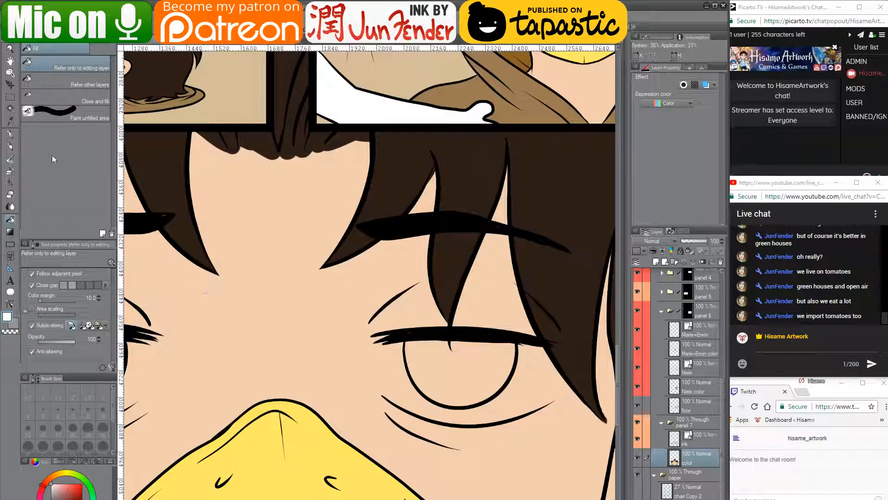
pyautogui.click(10, 133)
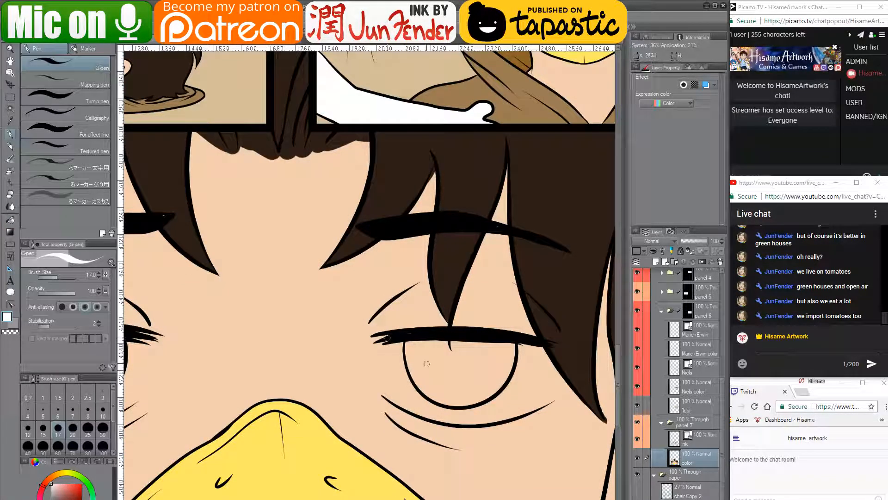
pyautogui.press(']')
pyautogui.press(']')
pyautogui.press(']')
pyautogui.press(']')
pyautogui.press(']')
pyautogui.press(']')
pyautogui.press(']')
pyautogui.press(']')
pyautogui.press(']')
pyautogui.moveTo(405, 347)
pyautogui.mouseDown()
pyautogui.moveTo(405, 380)
pyautogui.moveTo(421, 395)
pyautogui.moveTo(393, 345)
pyautogui.moveTo(389, 379)
pyautogui.moveTo(421, 403)
pyautogui.moveTo(402, 386)
pyautogui.moveTo(402, 358)
pyautogui.moveTo(424, 365)
pyautogui.moveTo(436, 347)
pyautogui.moveTo(486, 359)
pyautogui.moveTo(463, 358)
pyautogui.moveTo(532, 356)
pyautogui.moveTo(539, 377)
pyautogui.moveTo(518, 400)
pyautogui.moveTo(428, 402)
pyautogui.moveTo(463, 418)
pyautogui.moveTo(491, 419)
pyautogui.moveTo(514, 402)
pyautogui.moveTo(505, 409)
pyautogui.moveTo(527, 370)
pyautogui.mouseUp()
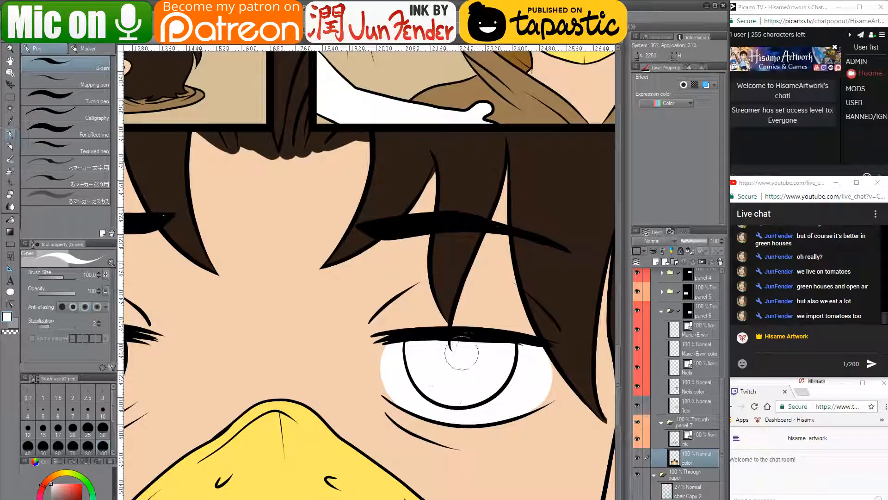
pyautogui.moveTo(392, 356)
pyautogui.mouseDown()
pyautogui.moveTo(403, 392)
pyautogui.moveTo(391, 357)
pyautogui.moveTo(398, 411)
pyautogui.mouseUp()
# - Trim the inner edge of that eye's white with the sampled skin colour, reducing the G-pen to size 25
pyautogui.keyDown('alt'); pyautogui.click(396, 406); pyautogui.keyUp('alt')
pyautogui.press('[')
pyautogui.press('[')
pyautogui.press('[')
pyautogui.press('[')
pyautogui.press('[')
pyautogui.press('[')
pyautogui.press('[')
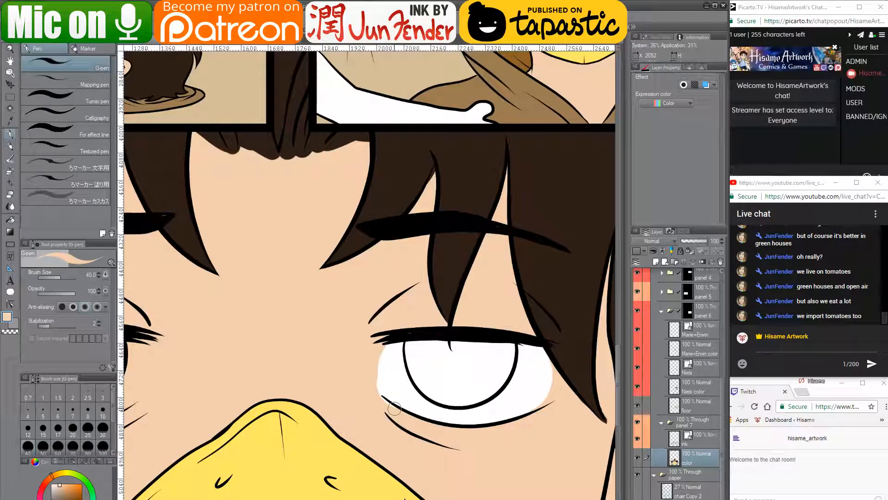
pyautogui.moveTo(382, 356); pyautogui.dragTo(378, 372)
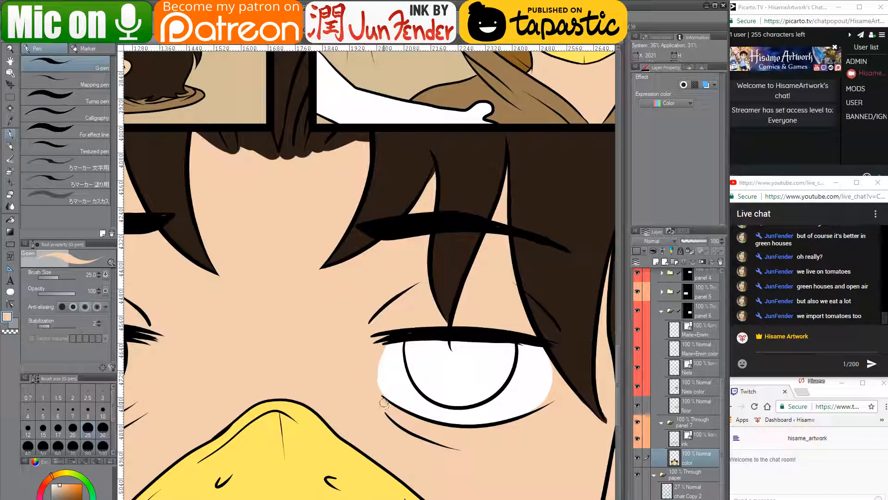
pyautogui.moveTo(373, 358); pyautogui.dragTo(376, 383)
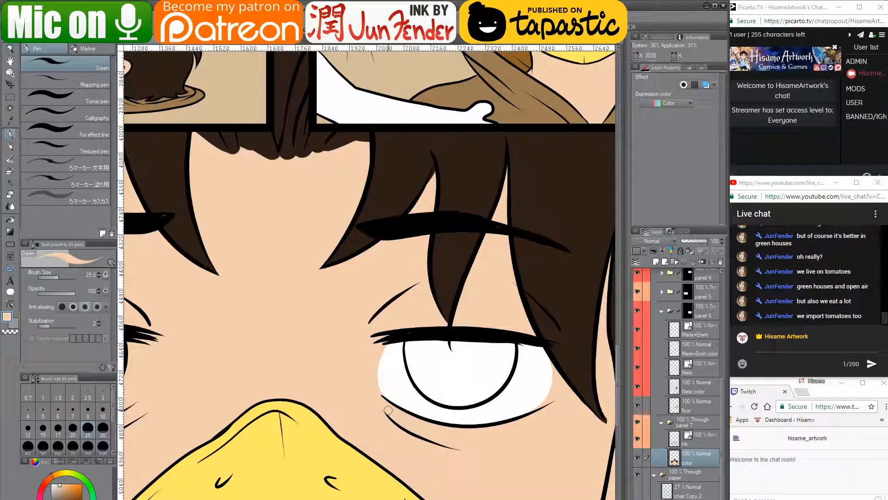
# - Refine both corners of the same eye's white with sampled white and skin colour at brush size 40
pyautogui.keyDown('alt'); pyautogui.click(539, 371); pyautogui.keyUp('alt')
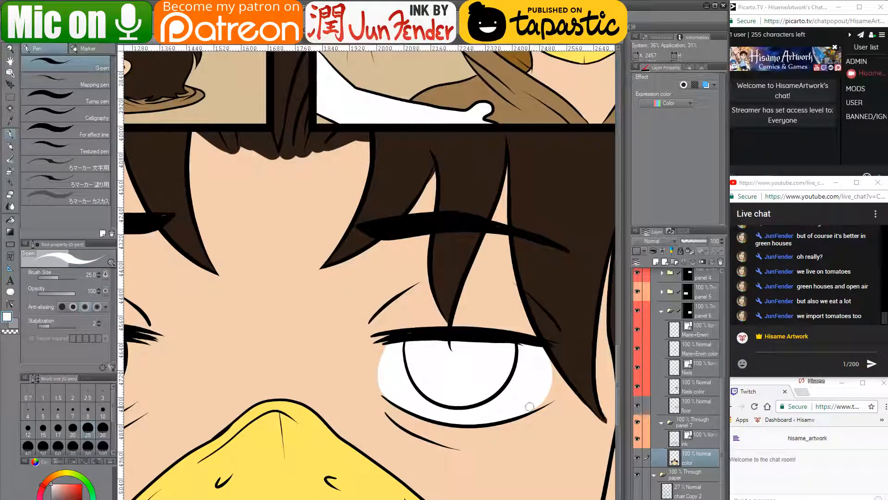
pyautogui.press(']')
pyautogui.press(']')
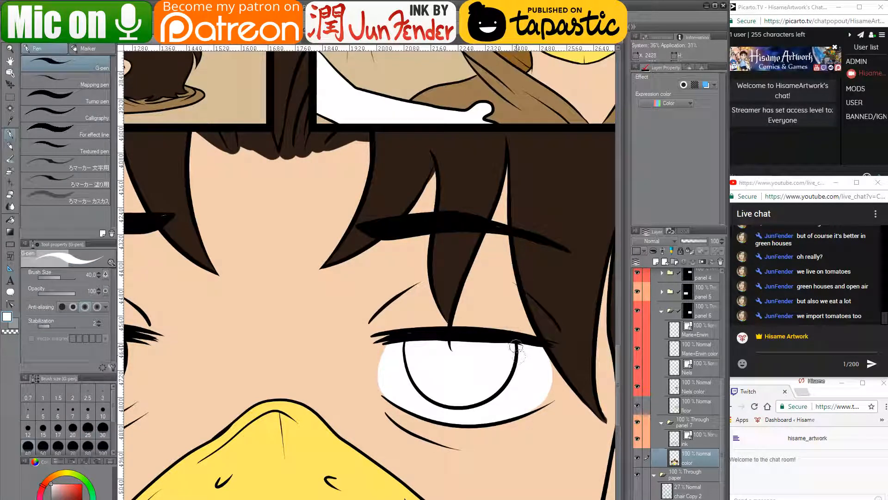
pyautogui.keyDown('alt'); pyautogui.click(372, 359); pyautogui.keyUp('alt')
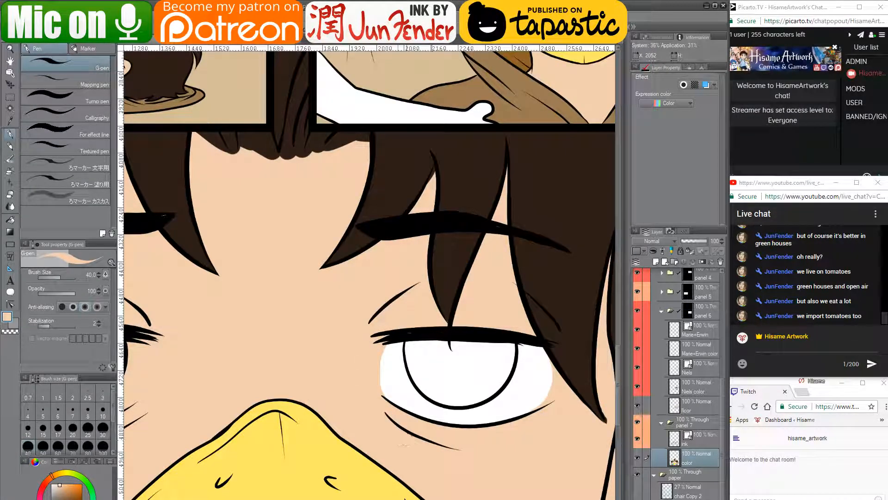
pyautogui.keyDown('alt'); pyautogui.click(391, 342); pyautogui.keyUp('alt')
pyautogui.moveTo(385, 384); pyautogui.dragTo(397, 402)
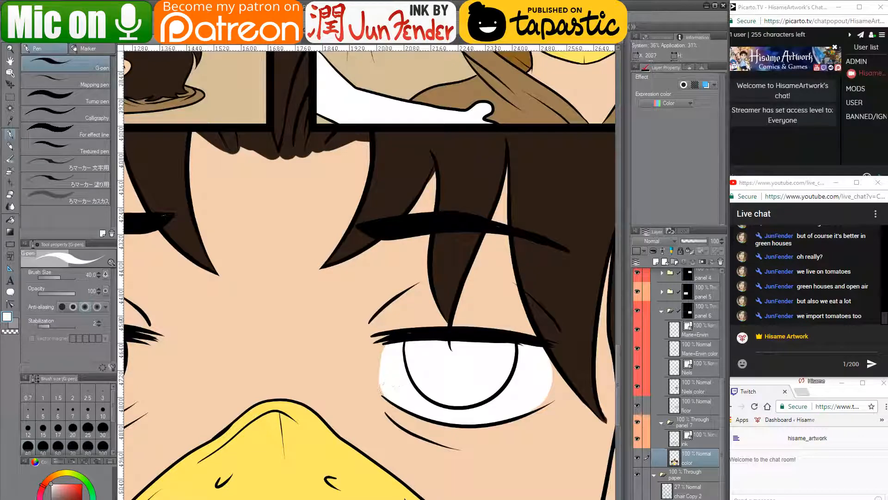
pyautogui.moveTo(547, 356); pyautogui.dragTo(534, 403)
pyautogui.moveTo(273, 360)
pyautogui.mouseDown()
pyautogui.moveTo(525, 303)
pyautogui.moveTo(358, 306)
pyautogui.mouseUp()
pyautogui.keyDown('alt'); pyautogui.click(488, 357); pyautogui.keyUp('alt')
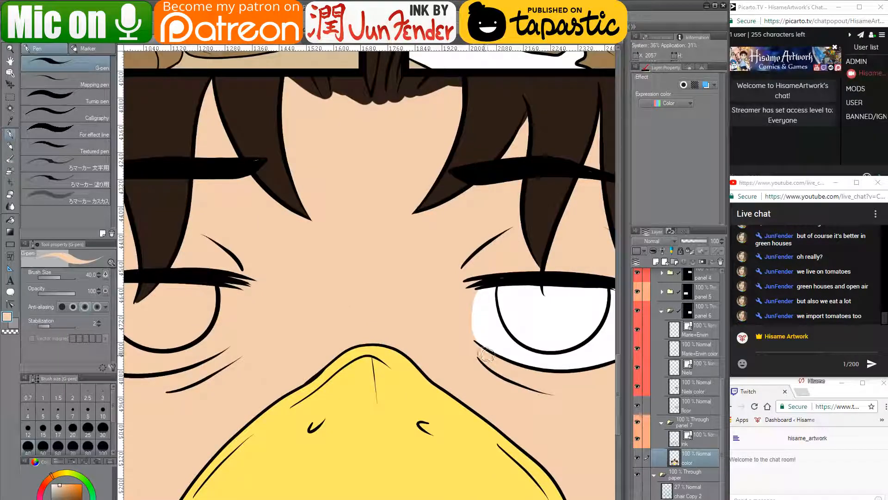
# - Paint the white of panel 7's other eye with the sampled white at brush size 60
pyautogui.keyDown('alt'); pyautogui.click(477, 317); pyautogui.keyUp('alt')
pyautogui.moveTo(235, 345)
pyautogui.mouseDown()
pyautogui.moveTo(361, 333)
pyautogui.moveTo(386, 344)
pyautogui.mouseUp()
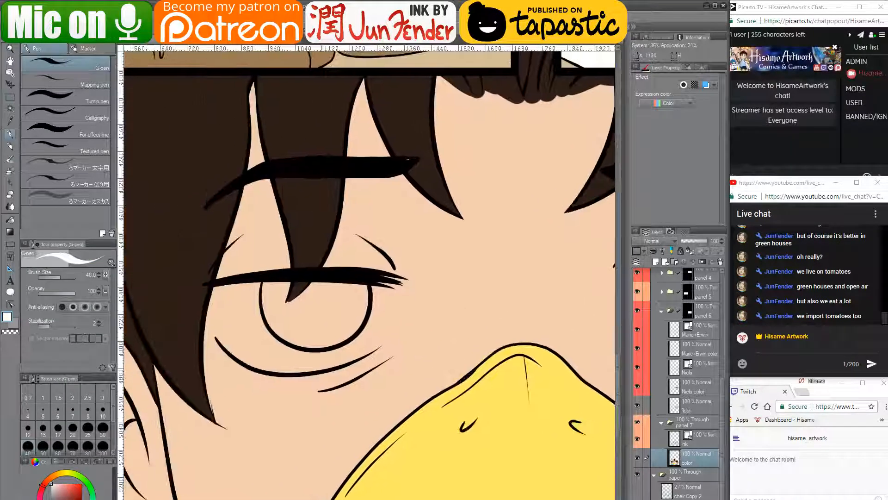
pyautogui.press(']')
pyautogui.press(']')
pyautogui.moveTo(225, 287)
pyautogui.mouseDown()
pyautogui.moveTo(225, 342)
pyautogui.moveTo(243, 352)
pyautogui.moveTo(219, 320)
pyautogui.moveTo(224, 285)
pyautogui.moveTo(239, 292)
pyautogui.moveTo(224, 338)
pyautogui.moveTo(220, 292)
pyautogui.moveTo(249, 283)
pyautogui.moveTo(240, 288)
pyautogui.moveTo(257, 285)
pyautogui.moveTo(258, 300)
pyautogui.moveTo(240, 344)
pyautogui.moveTo(256, 324)
pyautogui.moveTo(263, 355)
pyautogui.moveTo(250, 355)
pyautogui.moveTo(277, 366)
pyautogui.moveTo(320, 351)
pyautogui.moveTo(295, 338)
pyautogui.moveTo(305, 338)
pyautogui.moveTo(289, 365)
pyautogui.moveTo(306, 365)
pyautogui.moveTo(371, 339)
pyautogui.moveTo(377, 316)
pyautogui.moveTo(363, 276)
pyautogui.moveTo(345, 341)
pyautogui.mouseUp()
# - Sample the brown of the backpack in panel 4 and fill the iris of panel 7's right-hand eye with it
pyautogui.scroll(-3, 231, 375)
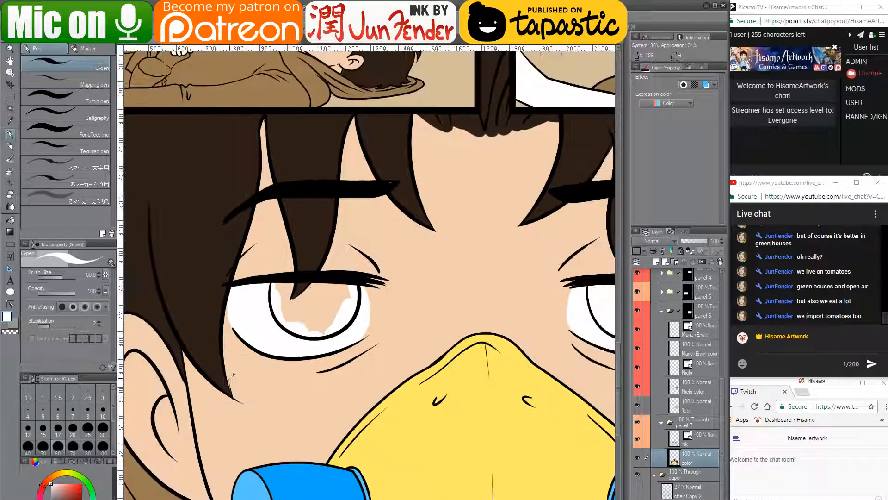
pyautogui.scroll(-2, 232, 375)
pyautogui.scroll(2, 294, 289)
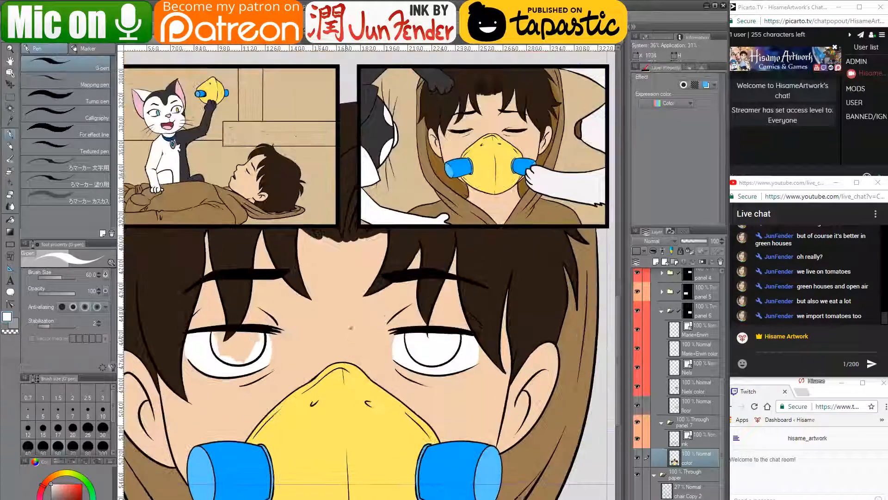
pyautogui.scroll(-1, 295, 289)
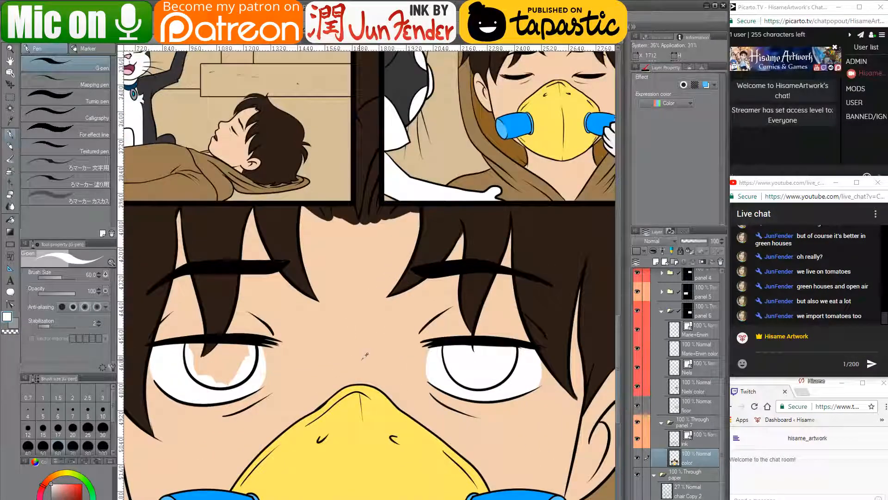
pyautogui.scroll(-1, 365, 355)
pyautogui.scroll(-1, 366, 355)
pyautogui.moveTo(430, 301); pyautogui.dragTo(443, 328)
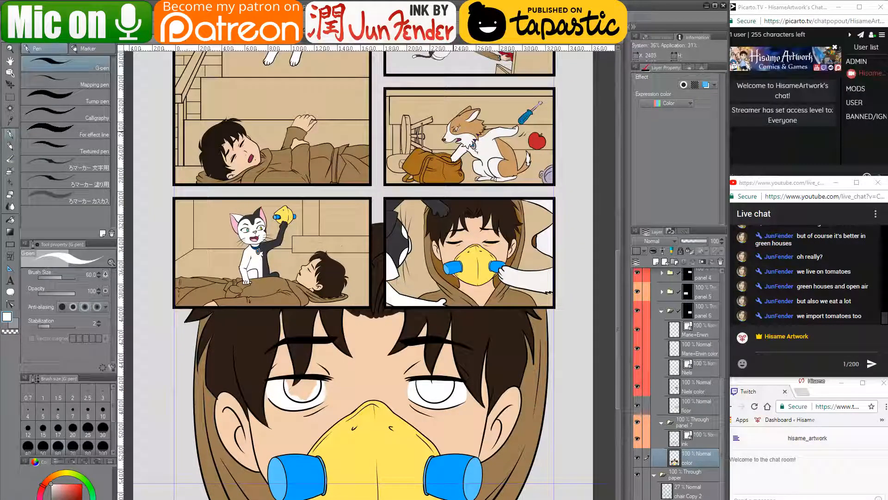
pyautogui.keyDown('alt'); pyautogui.click(456, 169); pyautogui.keyUp('alt')
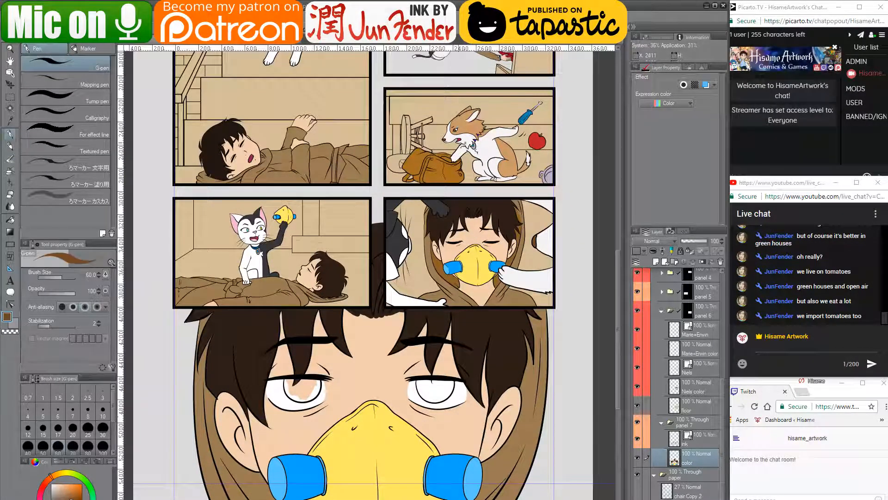
pyautogui.scroll(4, 443, 392)
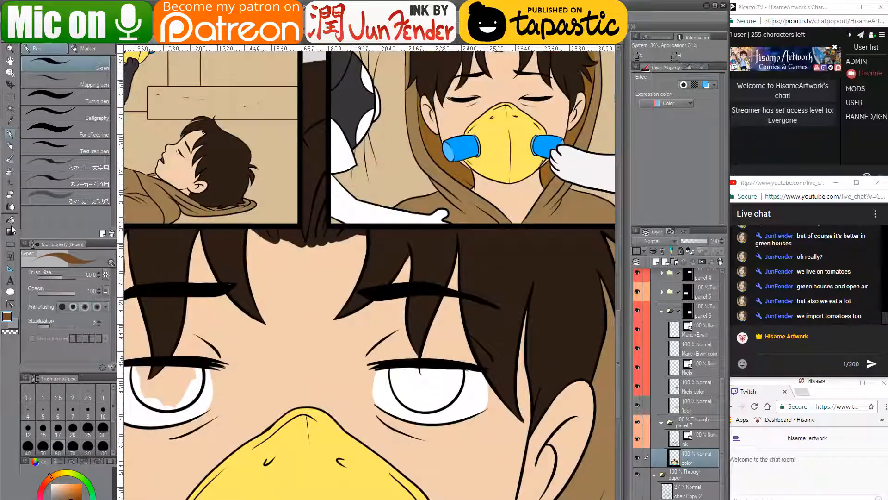
pyautogui.click(11, 221)
pyautogui.click(430, 383)
# - Fill the left-hand eye's iris with the same brown, including its leftover skin-coloured and white patches
pyautogui.moveTo(430, 383); pyautogui.dragTo(527, 377)
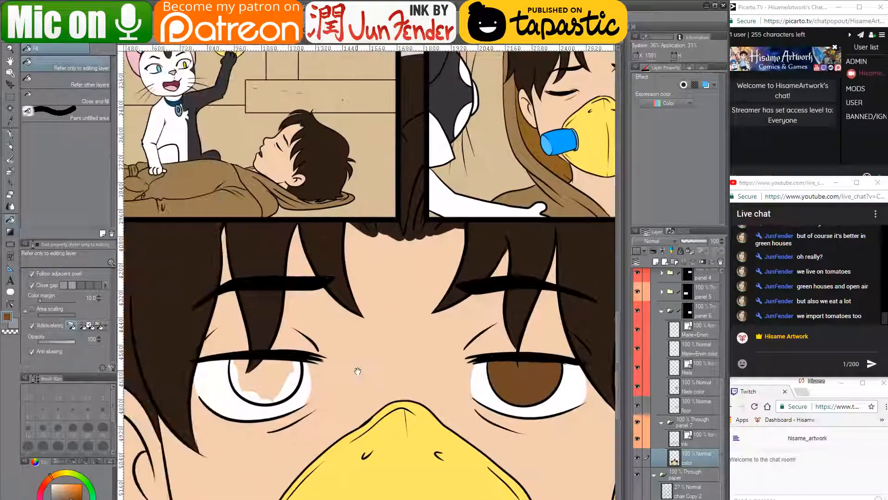
pyautogui.click(275, 375)
pyautogui.click(288, 378)
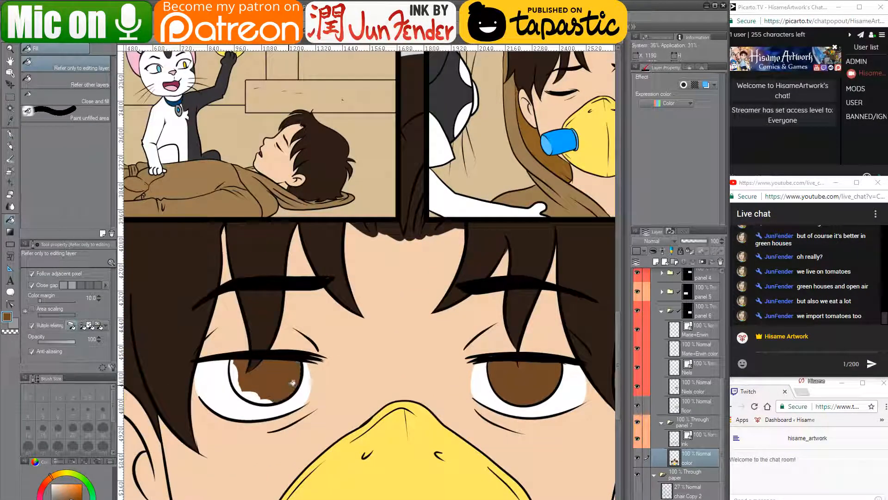
pyautogui.click(247, 387)
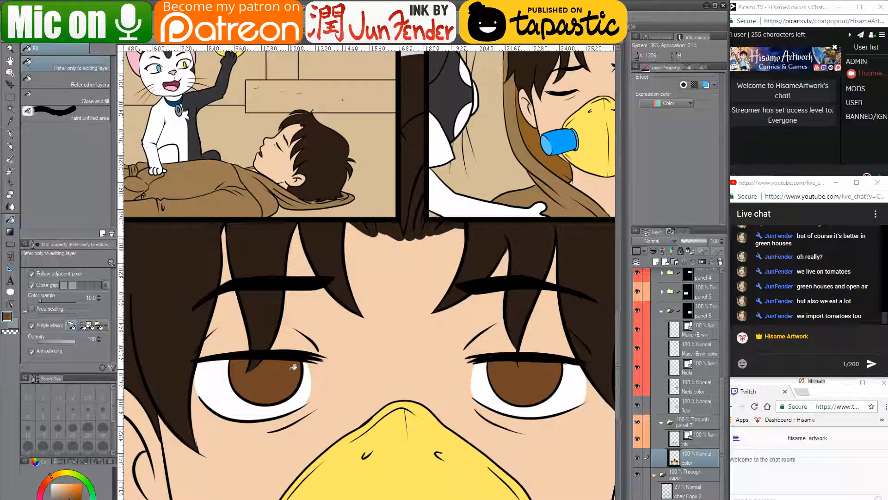
# - Expand panel 1's layer folder and select its BG color layer
pyautogui.scroll(-5, 251, 403)
pyautogui.scroll(-3, 251, 404)
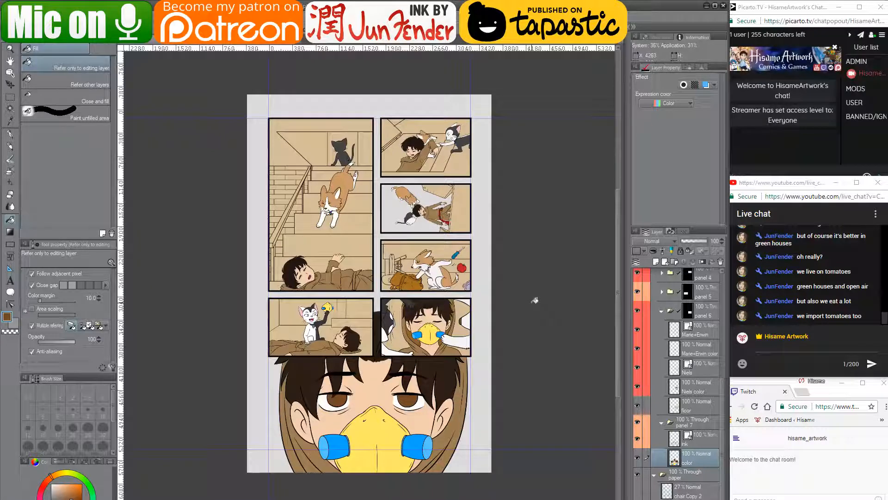
pyautogui.scroll(2, 360, 186)
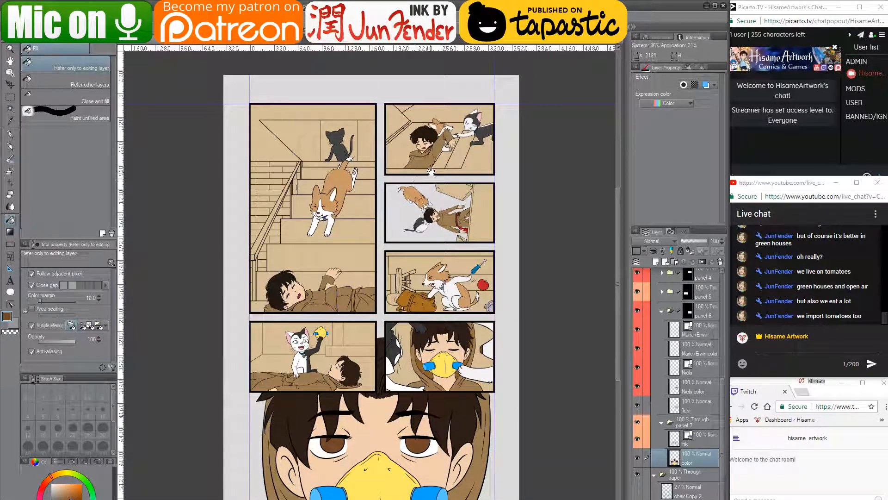
pyautogui.scroll(1, 432, 172)
pyautogui.scroll(1, 432, 172)
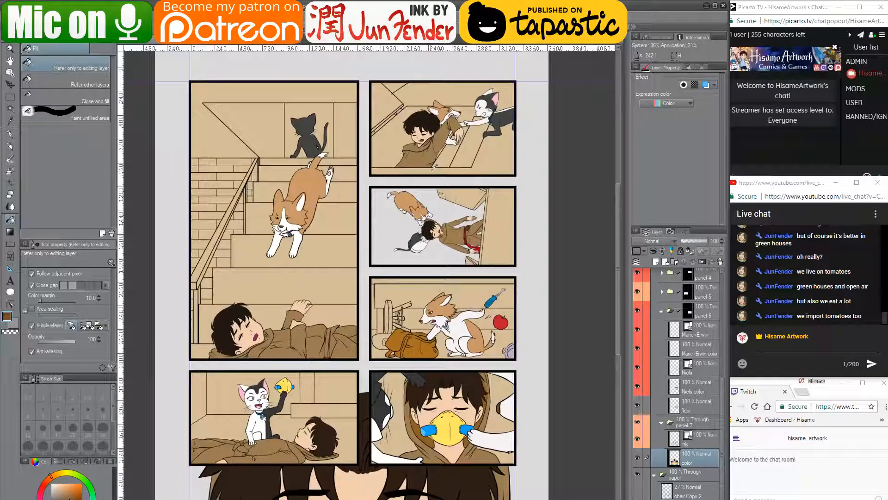
pyautogui.scroll(1, 432, 172)
pyautogui.moveTo(353, 151); pyautogui.dragTo(423, 132)
pyautogui.scroll(8, 668, 363)
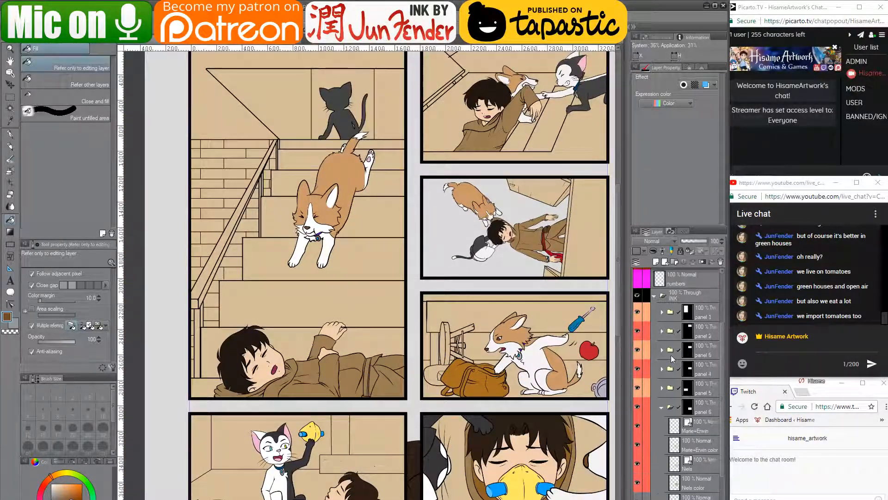
pyautogui.click(664, 397)
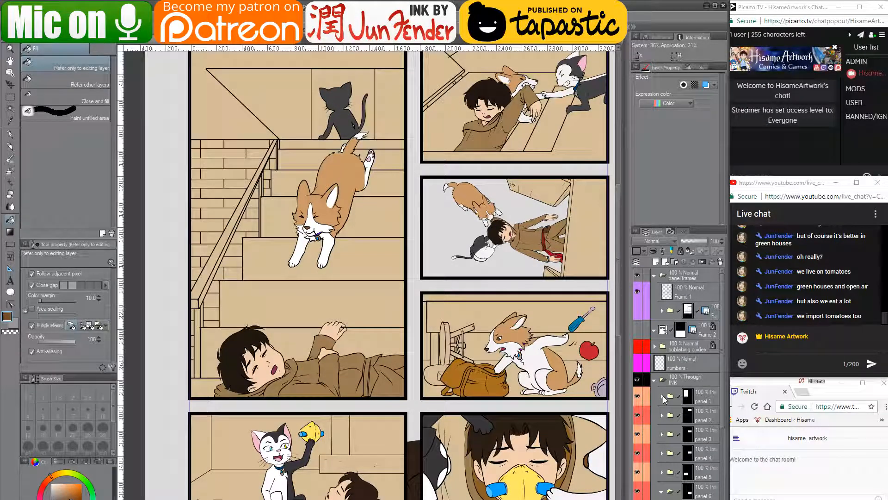
pyautogui.scroll(-2, 696, 439)
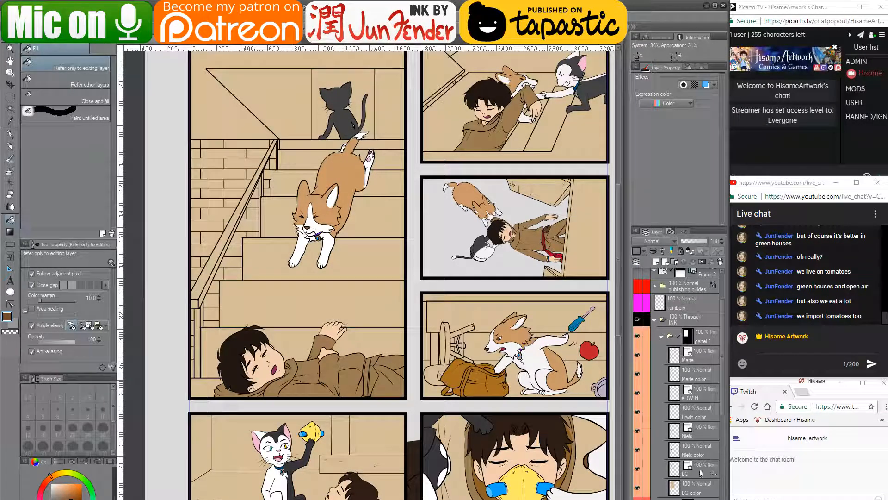
pyautogui.click(682, 486)
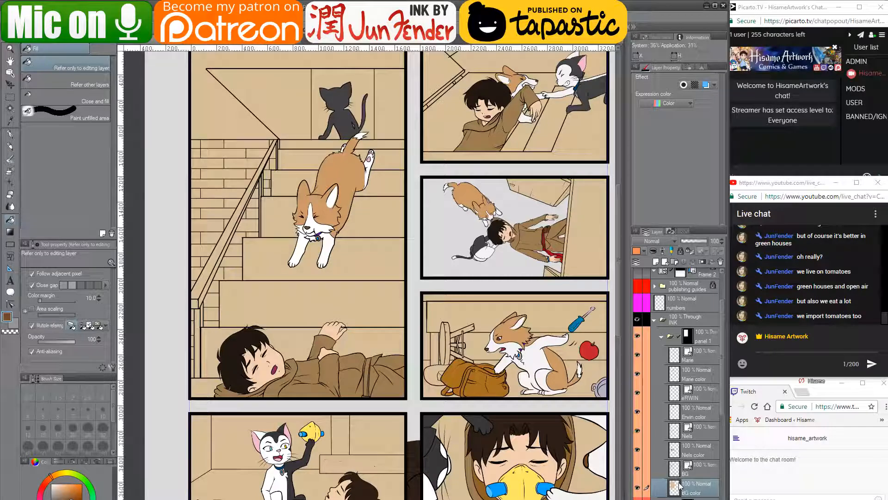
# - Check the other open comic page, the character sheet and the backpack illustration for reference, and return to the current page
pyautogui.click(200, 43)
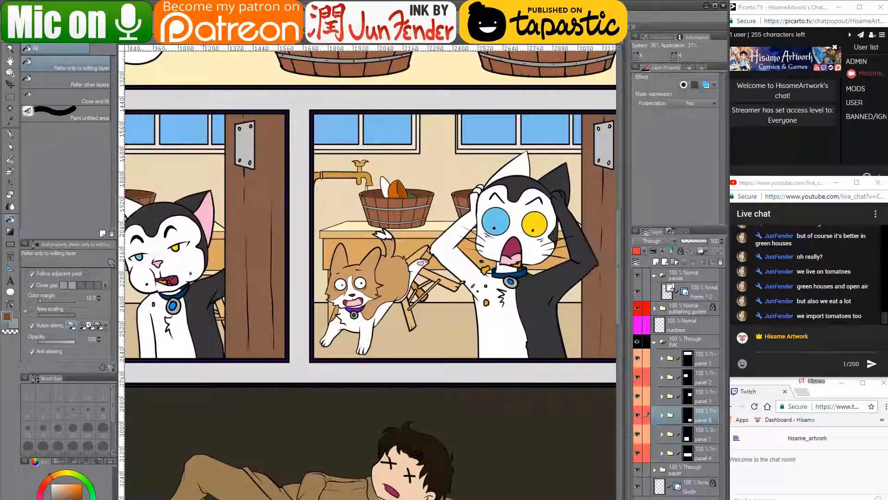
pyautogui.click(209, 42)
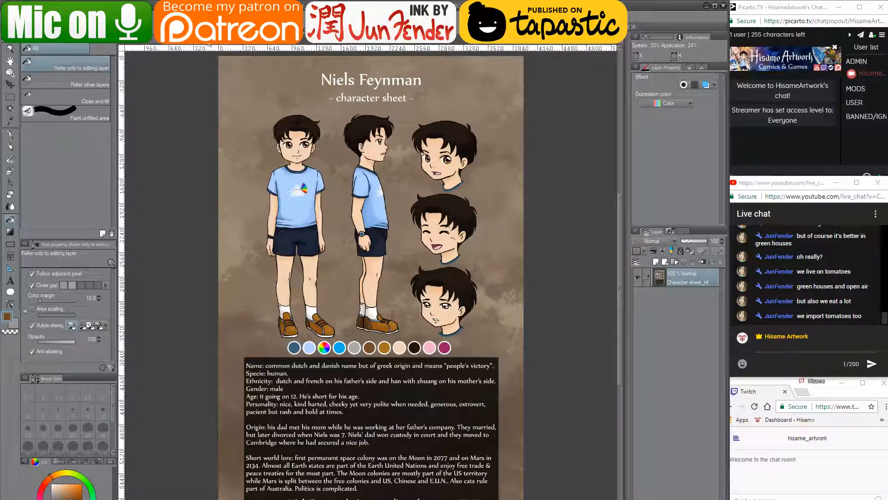
pyautogui.click(216, 43)
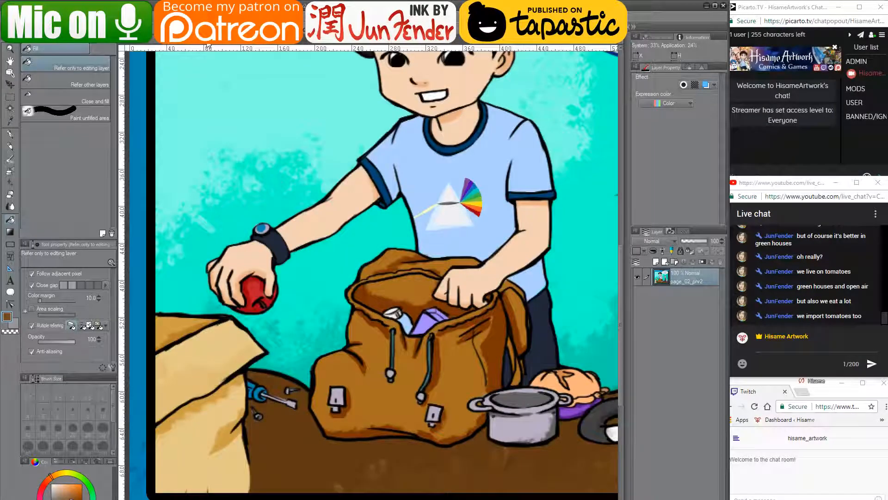
pyautogui.click(210, 44)
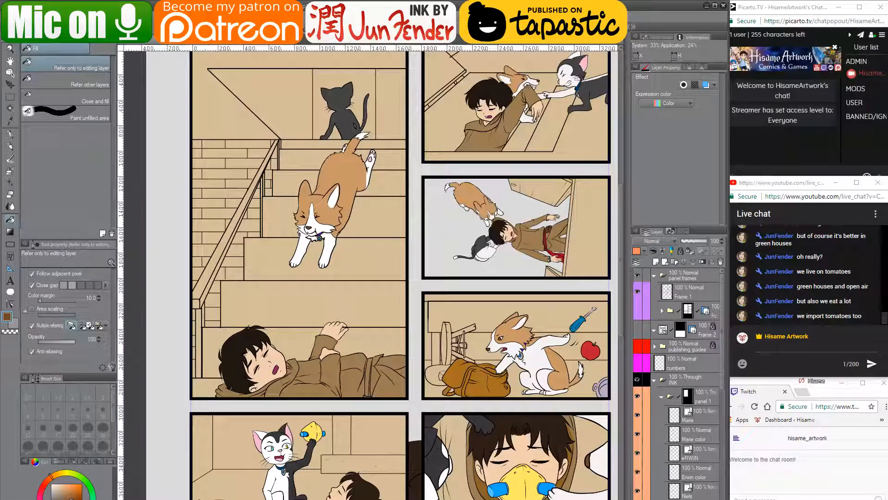
# - Open page_42-clip from the comic's page folder as a colour reference, inspect its staircase and shelf colours, and return to the current page
pyautogui.hotkey('alt', 'Tab')
pyautogui.press('BackSpace')
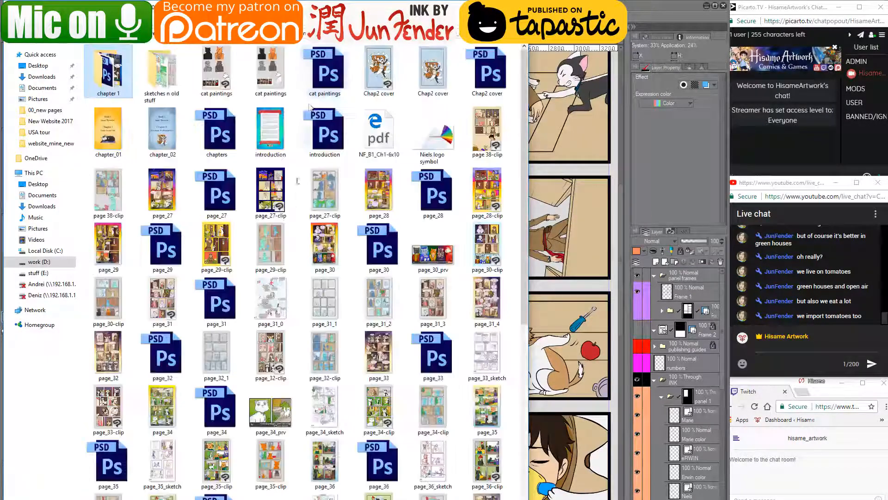
pyautogui.scroll(-7, 297, 181)
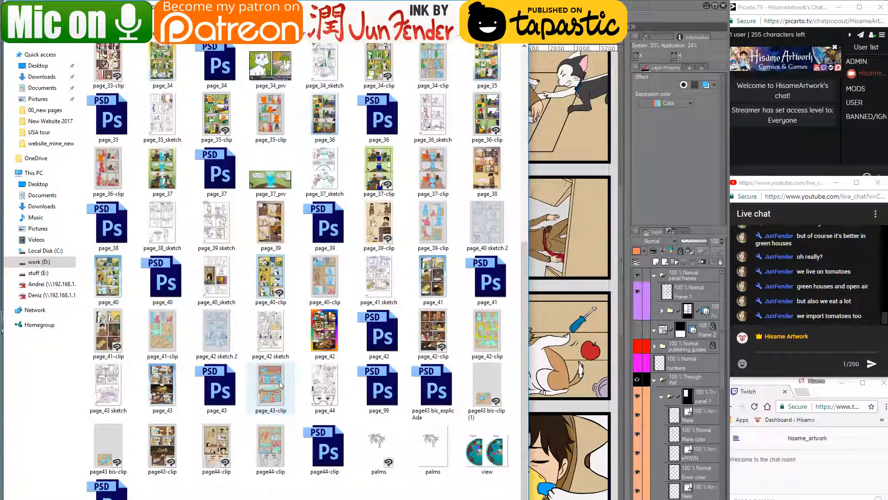
pyautogui.click(160, 448)
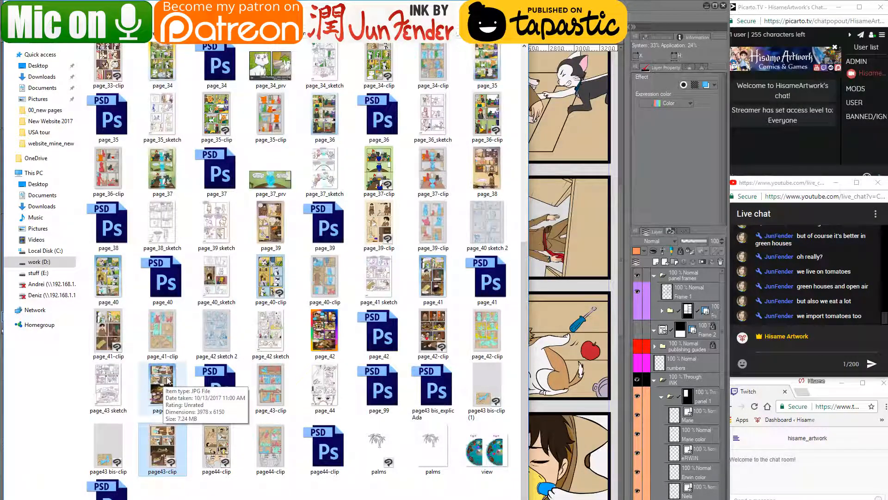
pyautogui.click(434, 329)
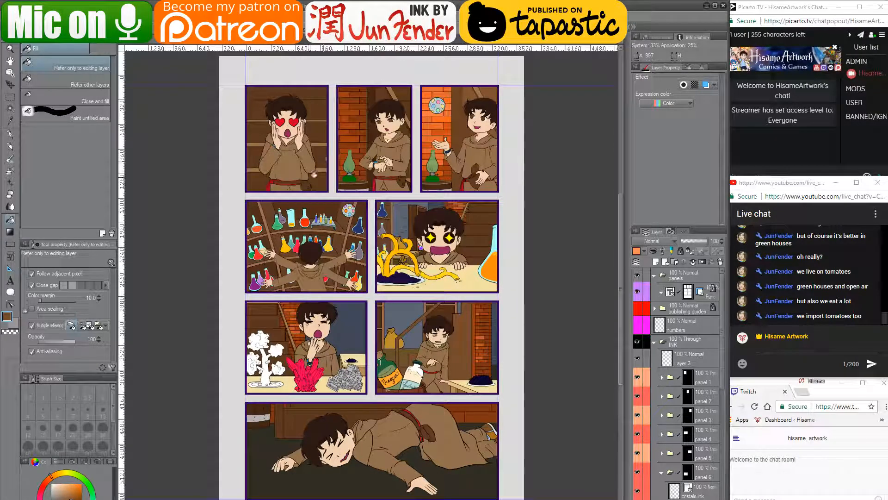
pyautogui.scroll(3, 266, 307)
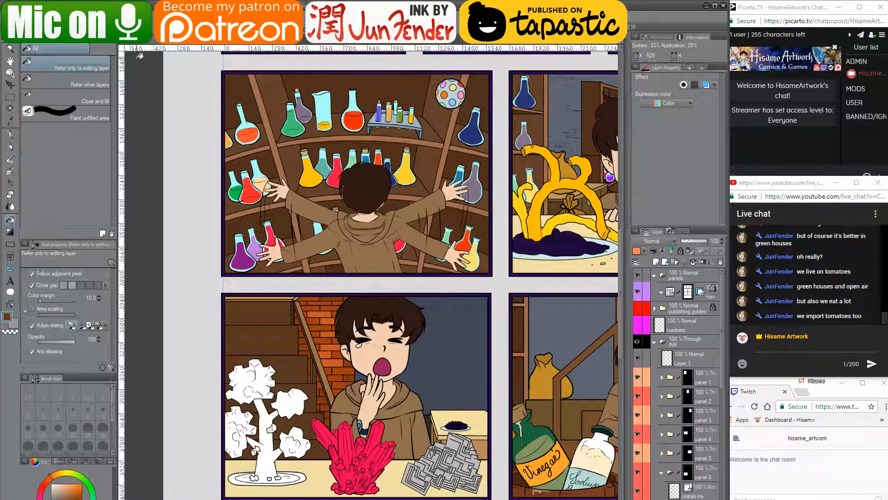
pyautogui.click(147, 42)
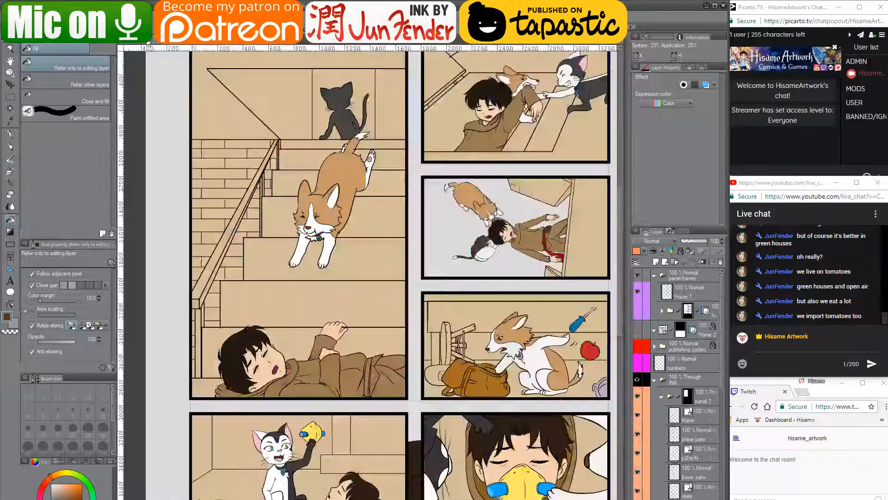
# - Look through the panel folders in the layer stack and select panel 1's BG color layer again
pyautogui.scroll(-5, 679, 421)
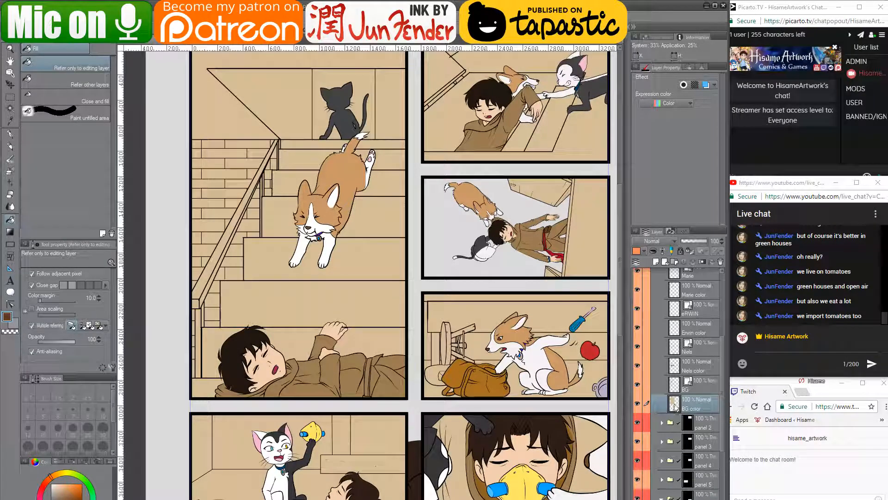
pyautogui.scroll(-6, 677, 409)
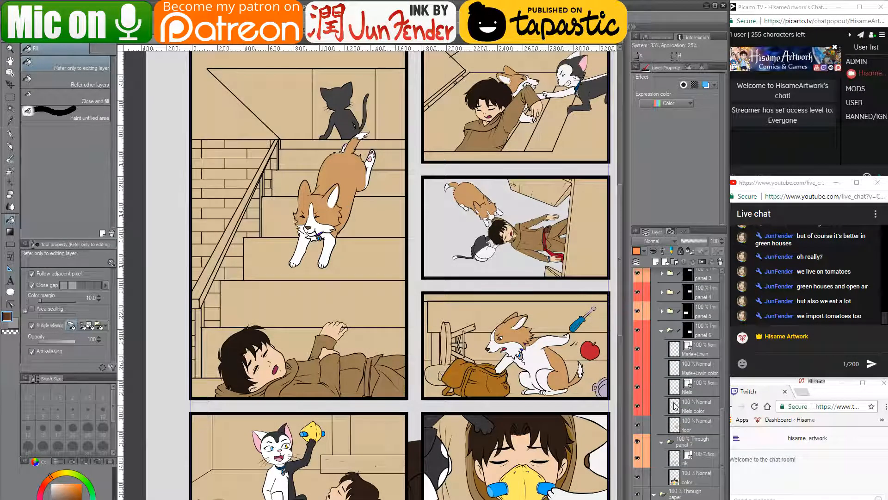
pyautogui.scroll(-1, 675, 407)
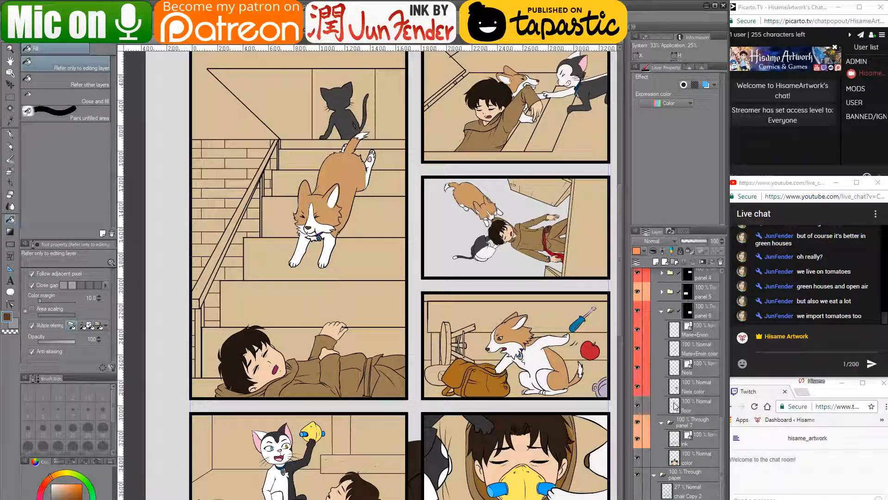
pyautogui.click(677, 445)
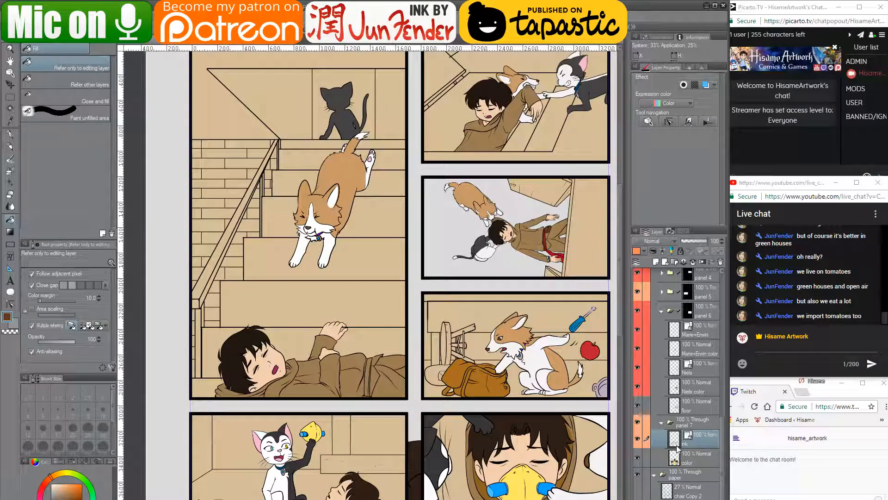
pyautogui.scroll(15, 661, 407)
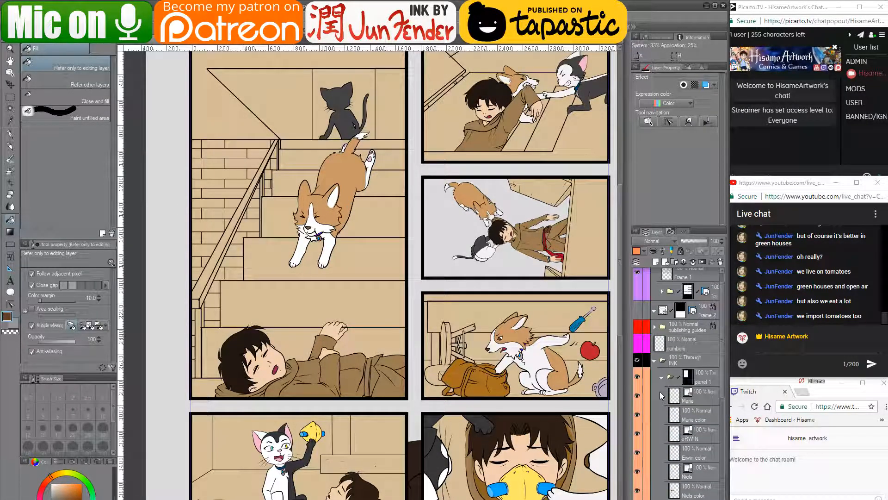
pyautogui.scroll(-2, 660, 392)
pyautogui.moveTo(467, 227); pyautogui.dragTo(449, 259)
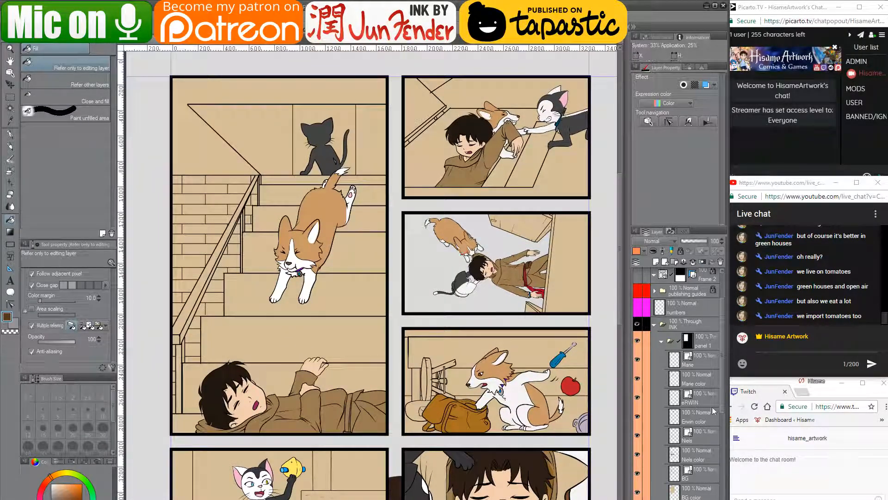
pyautogui.click(686, 490)
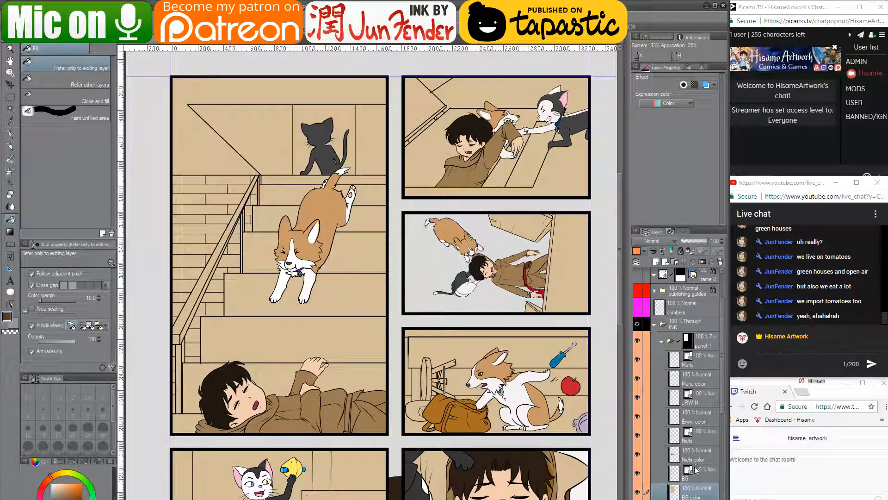
# - Fill the topmost stair strip in panel 1 with dark brown, hiding the panel's character ink and color layers to reach its covered part
pyautogui.click(284, 177)
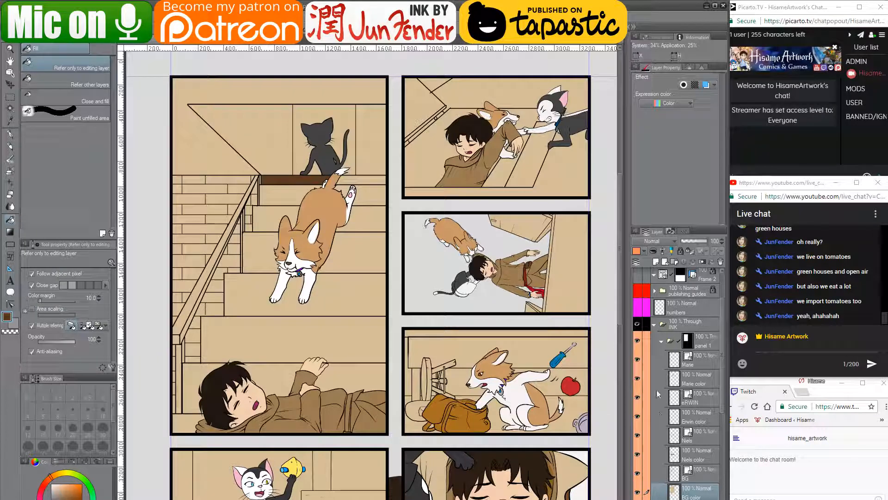
pyautogui.moveTo(638, 416); pyautogui.dragTo(639, 452)
pyautogui.click(639, 436)
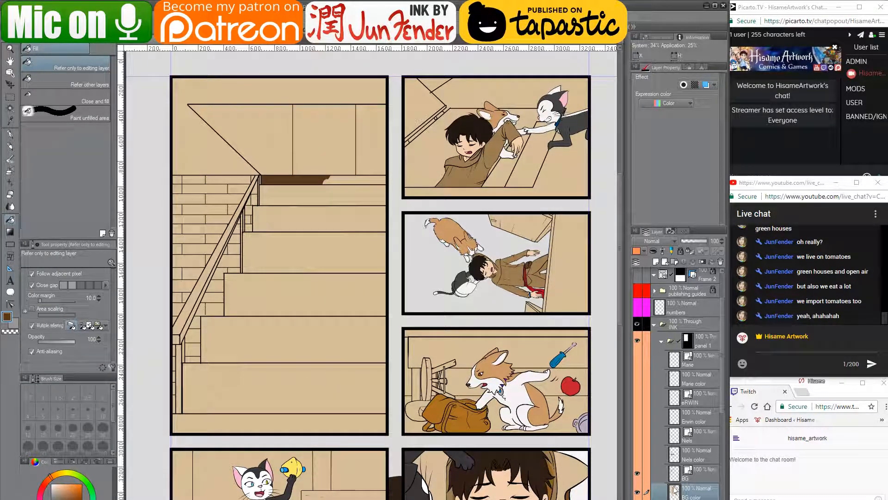
pyautogui.click(335, 178)
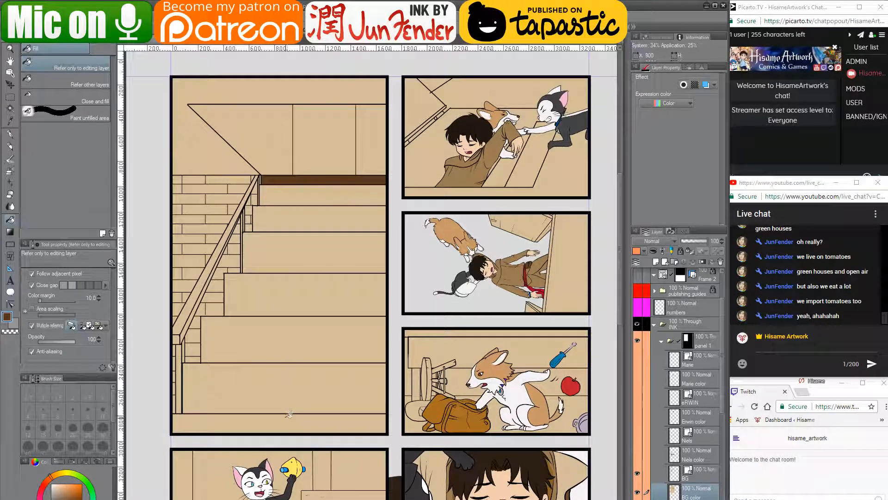
# - Fill panel 1's stairs with browns that get lighter step by step from the lowest stair up to the topmost strip
pyautogui.click(290, 394)
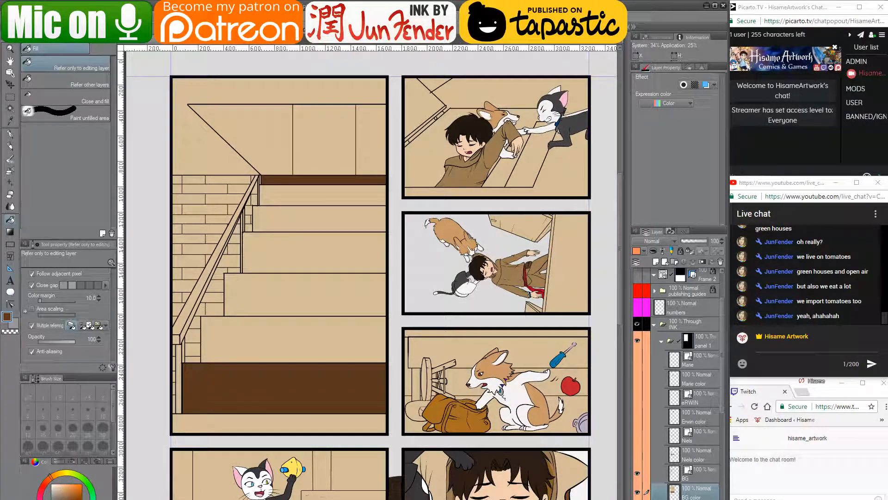
pyautogui.click(271, 337)
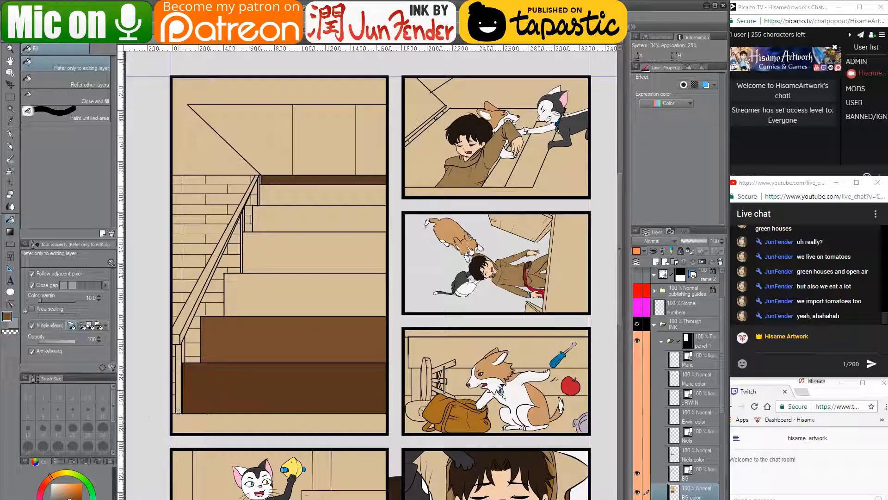
pyautogui.click(254, 300)
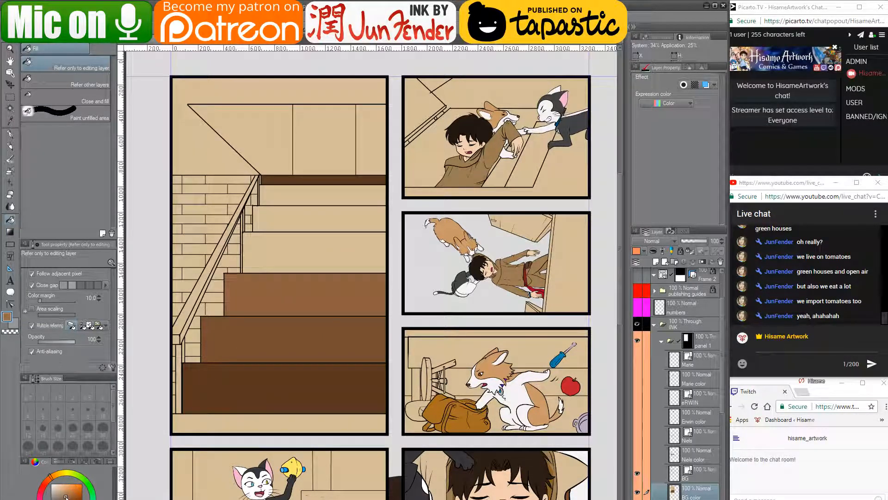
pyautogui.click(301, 253)
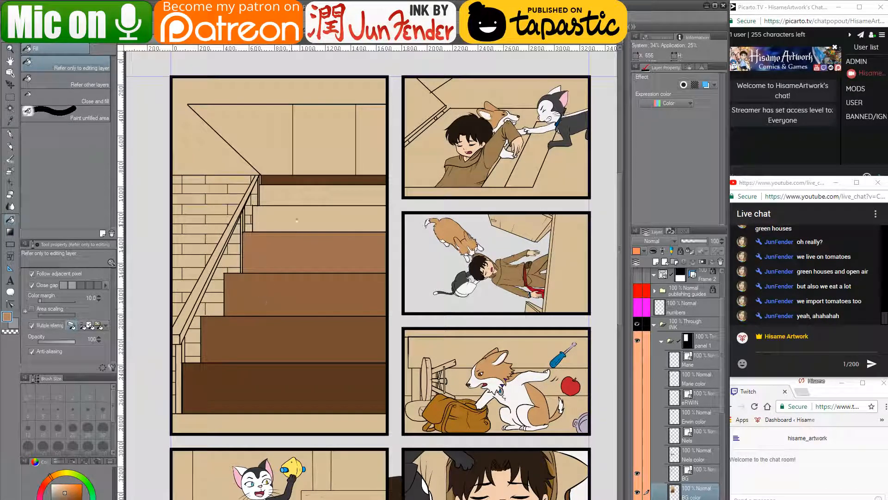
pyautogui.click(296, 217)
pyautogui.click(64, 493)
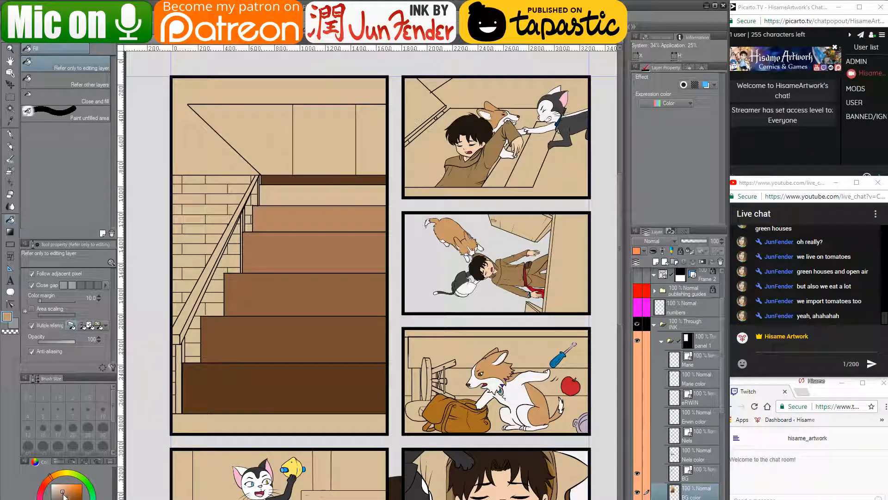
pyautogui.click(296, 194)
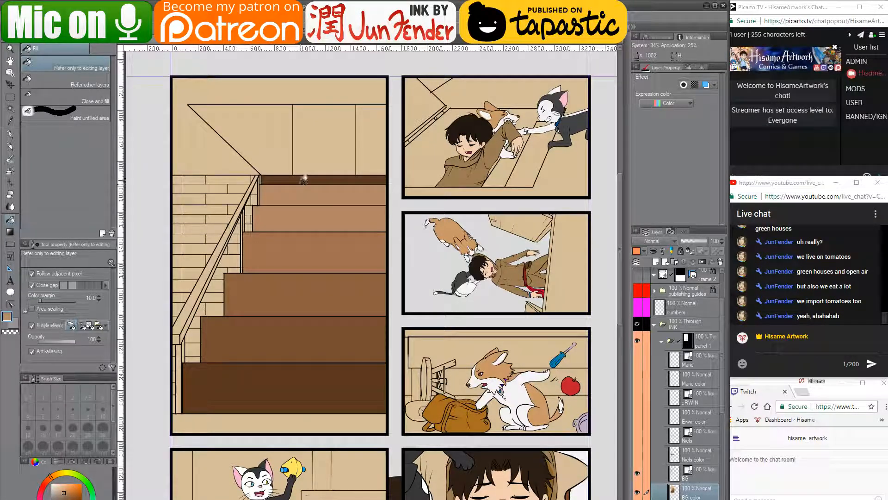
pyautogui.click(299, 180)
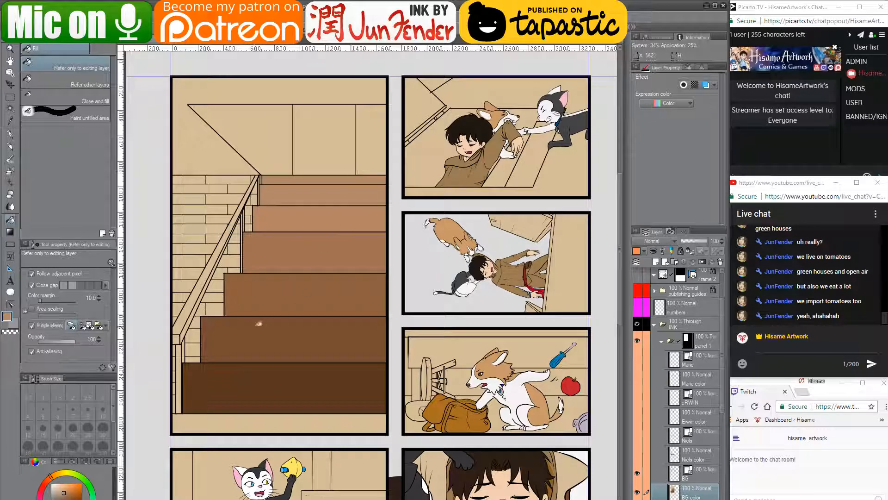
# - Fill the handrail's top with light brown, its side and end with darker stair browns, and its lower post with dark brown
pyautogui.click(222, 246)
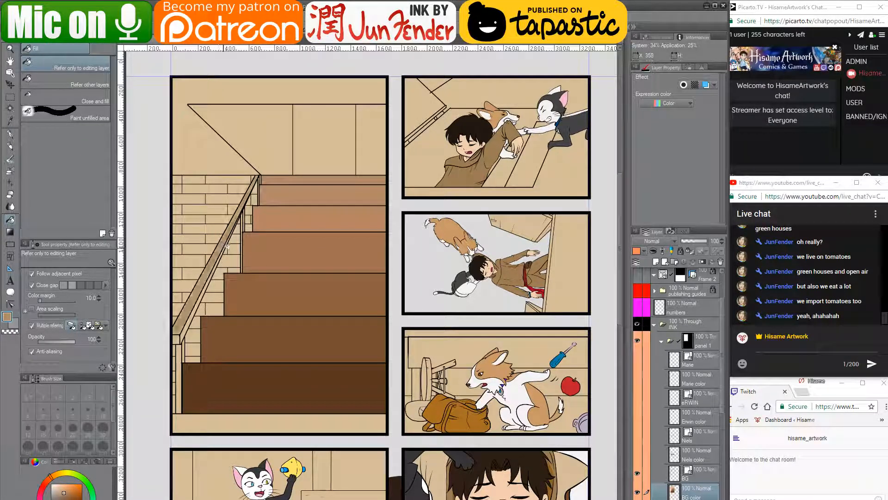
pyautogui.keyDown('alt'); pyautogui.click(251, 293); pyautogui.keyUp('alt')
pyautogui.click(198, 308)
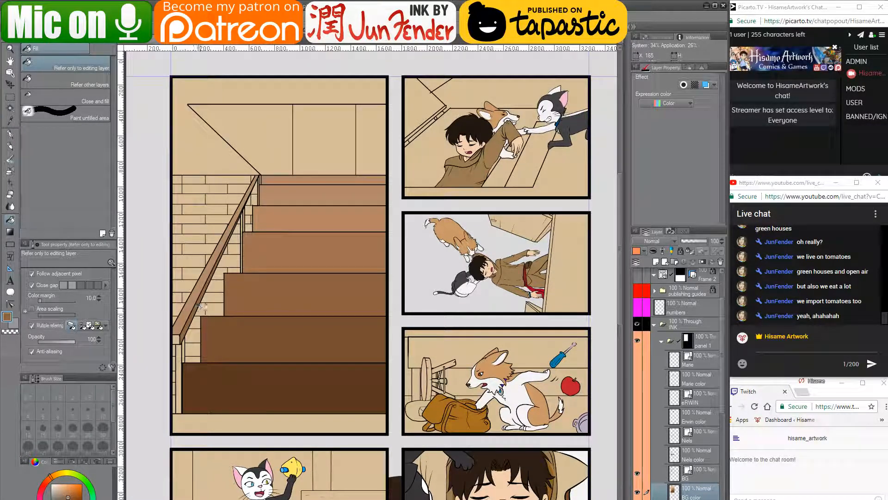
pyautogui.click(180, 333)
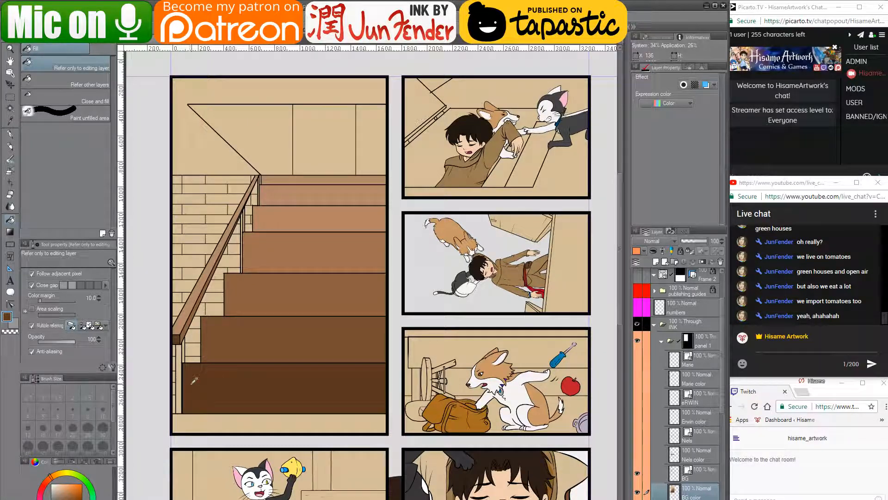
pyautogui.click(183, 355)
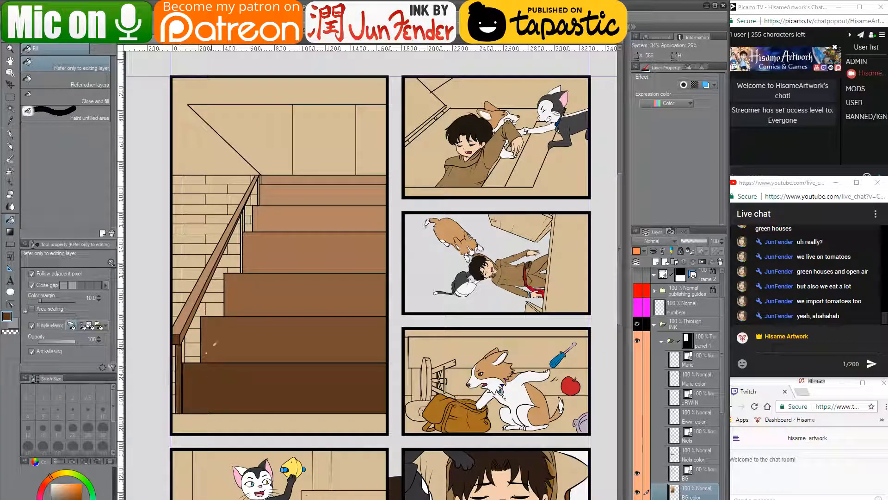
# - Sample the orange of the brick wall on the reference page and fill the bricks beside panel 1's lower railing post with it
pyautogui.moveTo(231, 304); pyautogui.dragTo(239, 334)
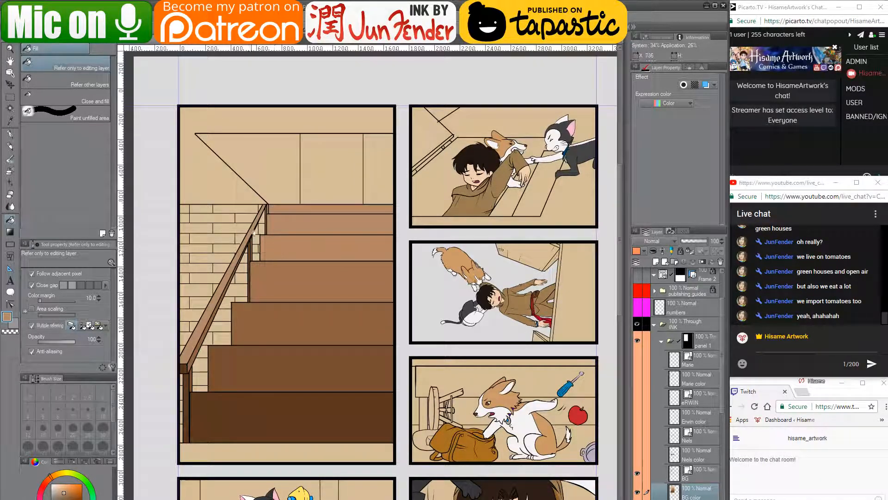
pyautogui.click(192, 40)
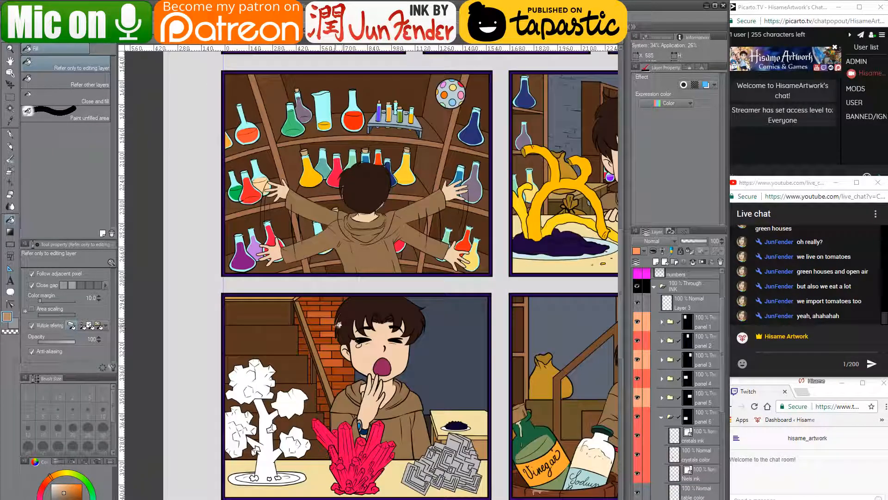
pyautogui.keyDown('alt'); pyautogui.click(306, 343); pyautogui.keyUp('alt')
pyautogui.click(138, 45)
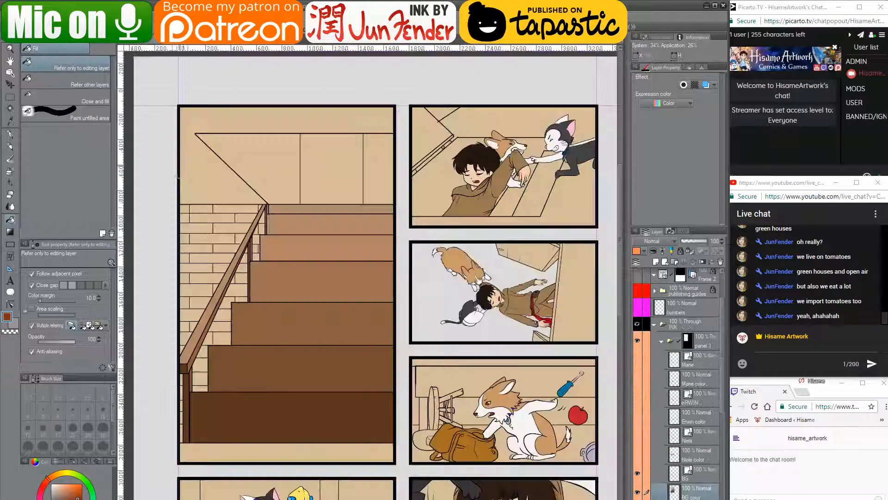
pyautogui.click(183, 437)
pyautogui.click(182, 426)
pyautogui.click(183, 412)
pyautogui.click(182, 401)
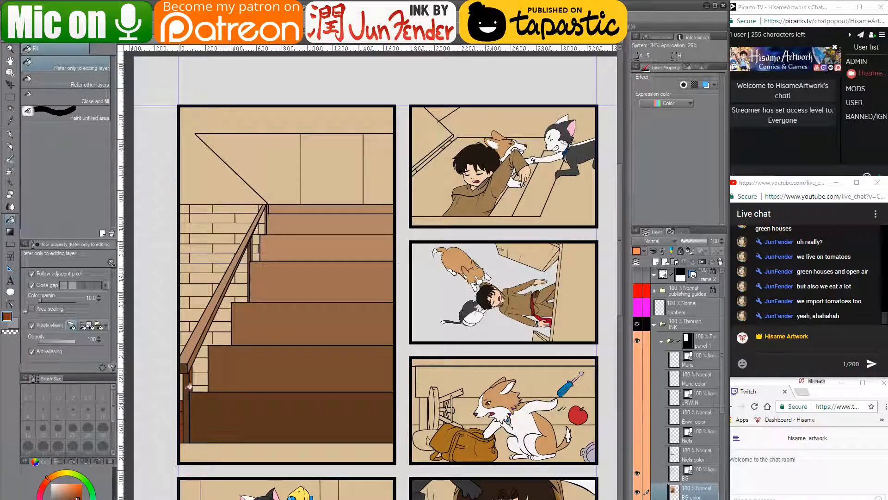
pyautogui.click(186, 387)
# - Fill the bricks between the lower railing post and the stairs, plus one beside the post, with the brick orange
pyautogui.click(201, 386)
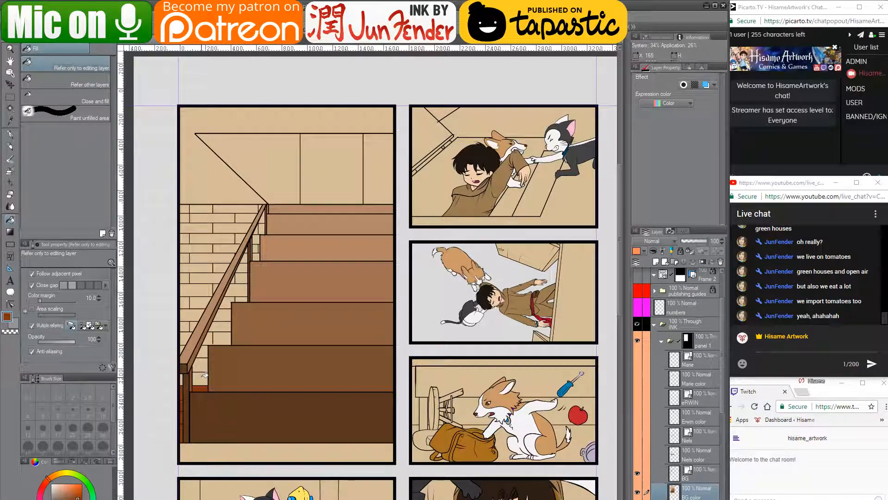
pyautogui.click(200, 376)
pyautogui.click(182, 378)
pyautogui.click(203, 364)
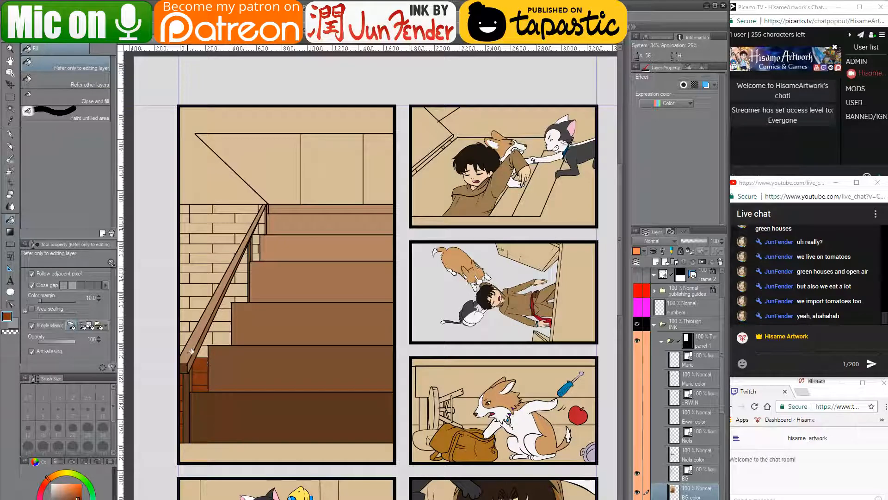
# - Undo the last four brick fills around the lower railing post
pyautogui.scroll(2, 191, 350)
pyautogui.scroll(1, 191, 347)
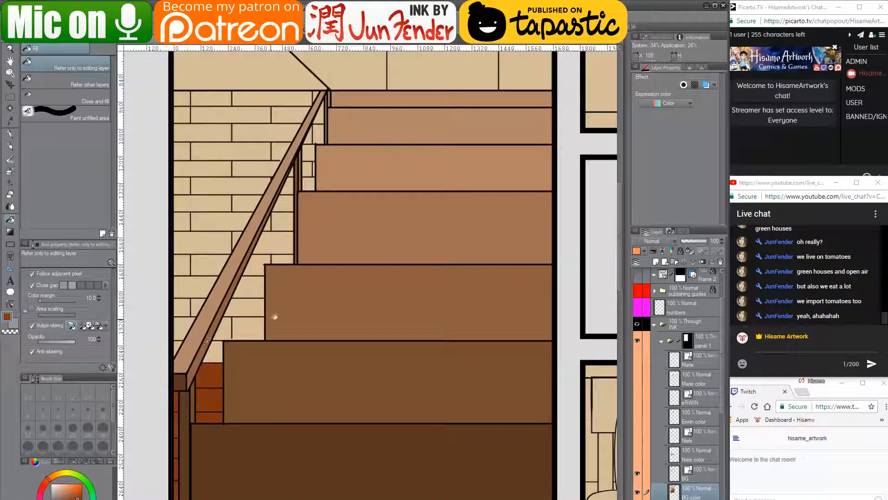
pyautogui.hotkey('ctrl', 'z')
pyautogui.hotkey('ctrl', 'z')
pyautogui.hotkey('ctrl', 'z')
pyautogui.hotkey('ctrl', 'z')
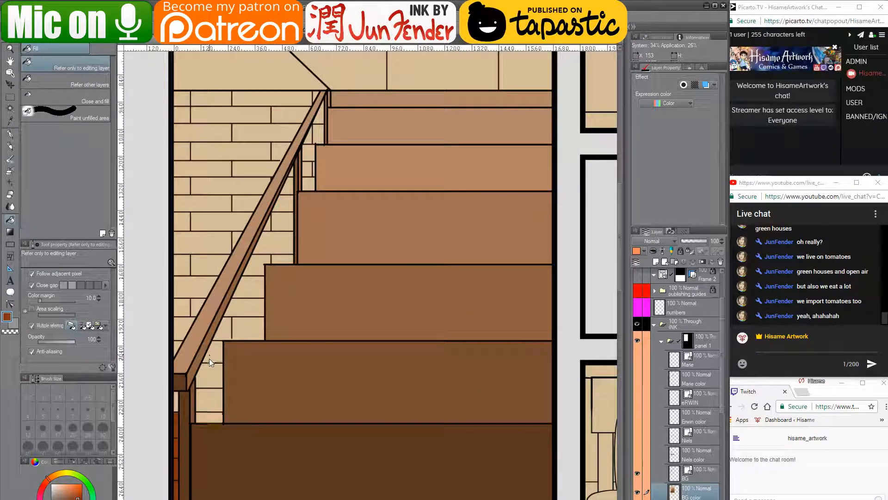
# - Fill the bricks on both sides of panel 1's lower railing post, up to the handrail, with the brick orange
pyautogui.hotkey('ctrl', 'z')
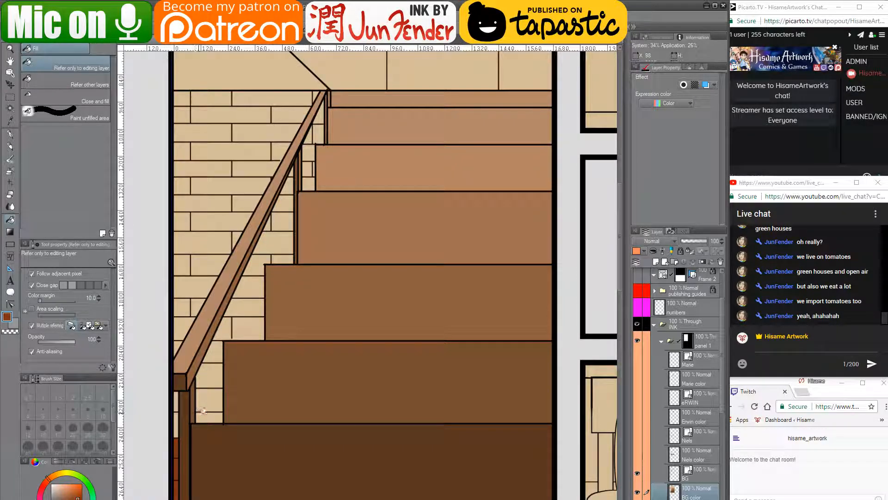
pyautogui.click(204, 415)
pyautogui.click(177, 412)
pyautogui.click(178, 401)
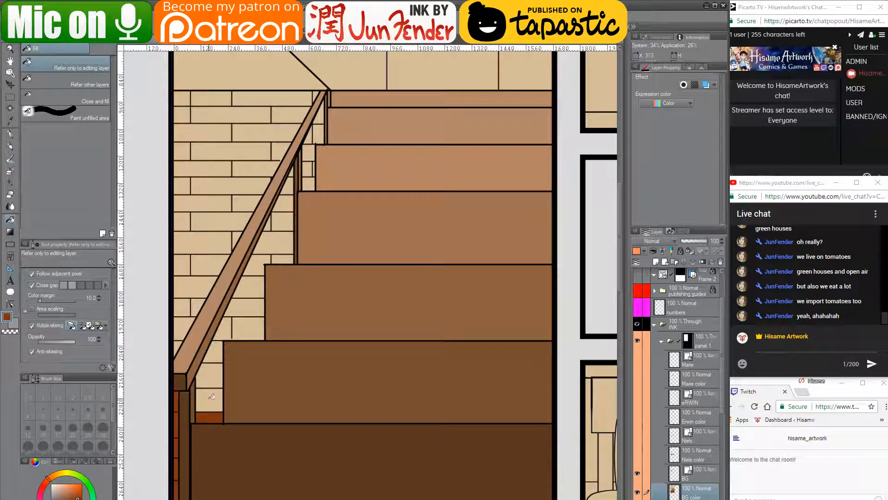
pyautogui.click(208, 399)
pyautogui.click(209, 374)
pyautogui.click(218, 352)
# - Fill the bricks under the handrail beside the next stair up, plus two at the wall's edge above it, with brick orange
pyautogui.click(234, 338)
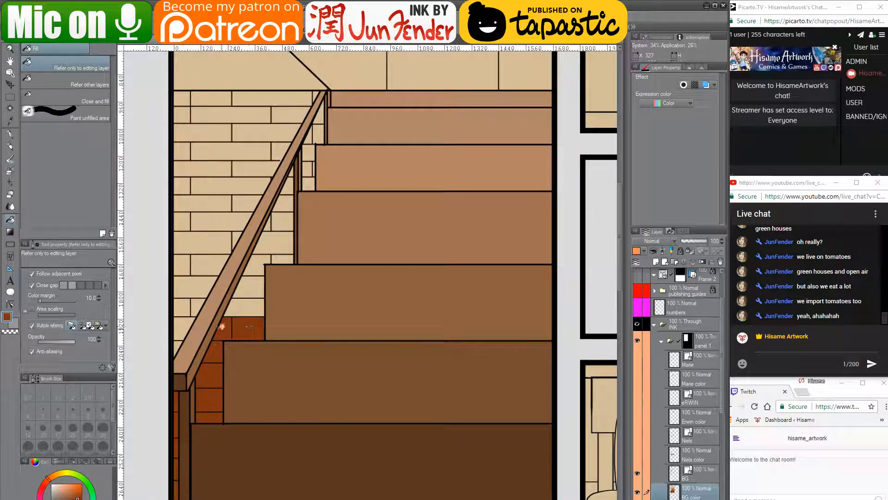
pyautogui.click(179, 344)
pyautogui.click(182, 330)
pyautogui.click(250, 308)
pyautogui.click(259, 280)
pyautogui.click(261, 265)
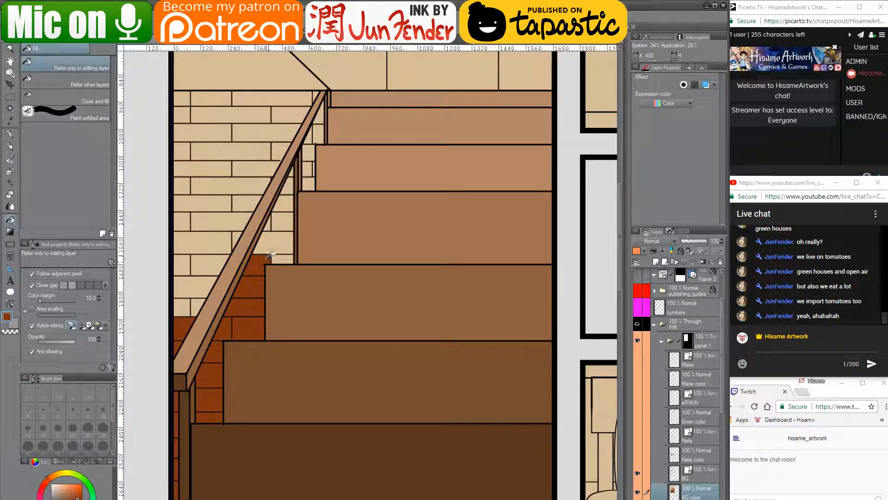
# - Fill the remaining bricks between the handrail and the upper stairs, including those around the upper railing post, with brick orange
pyautogui.click(282, 262)
pyautogui.click(274, 244)
pyautogui.click(283, 224)
pyautogui.click(291, 205)
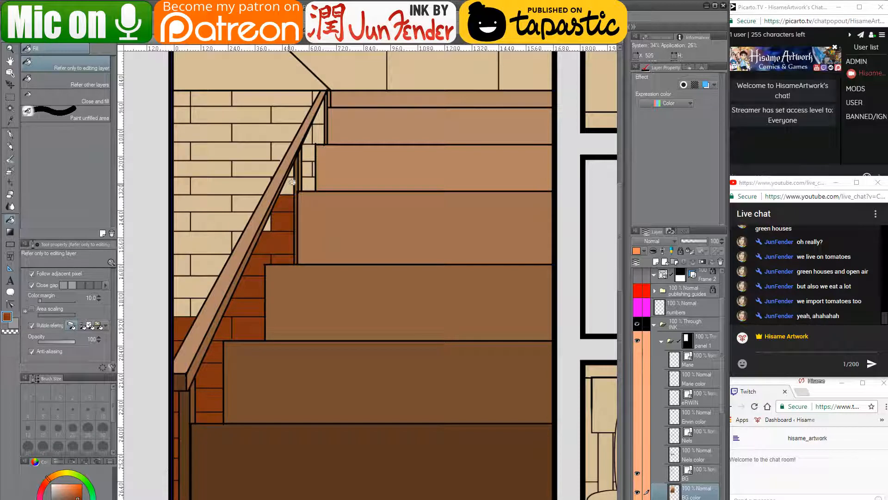
pyautogui.click(290, 184)
pyautogui.click(307, 184)
pyautogui.click(310, 167)
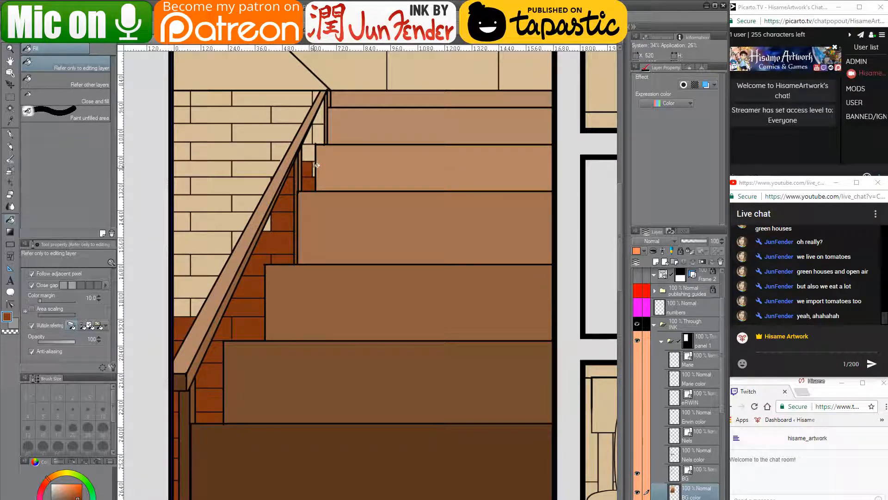
pyautogui.click(310, 153)
pyautogui.click(321, 134)
pyautogui.click(321, 115)
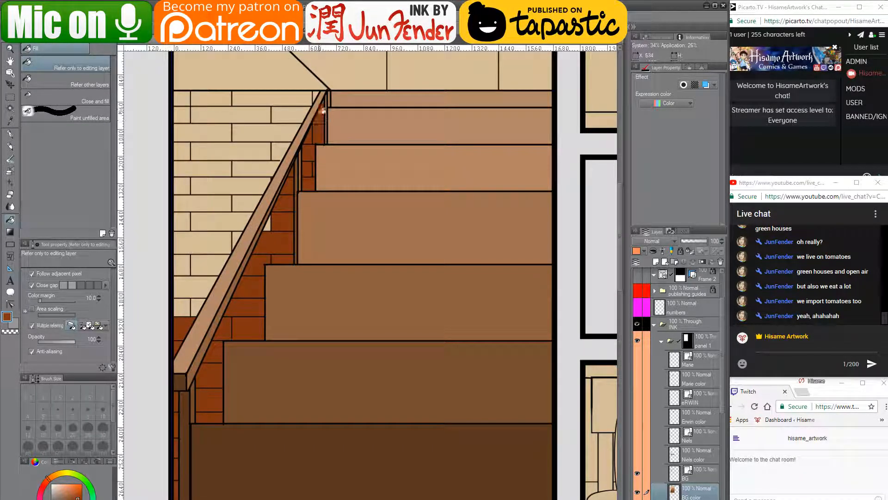
# - Fill the bricks bordering the handrail's wall side, from the top row down, and the missed brick beneath it with brick orange
pyautogui.click(305, 113)
pyautogui.click(315, 97)
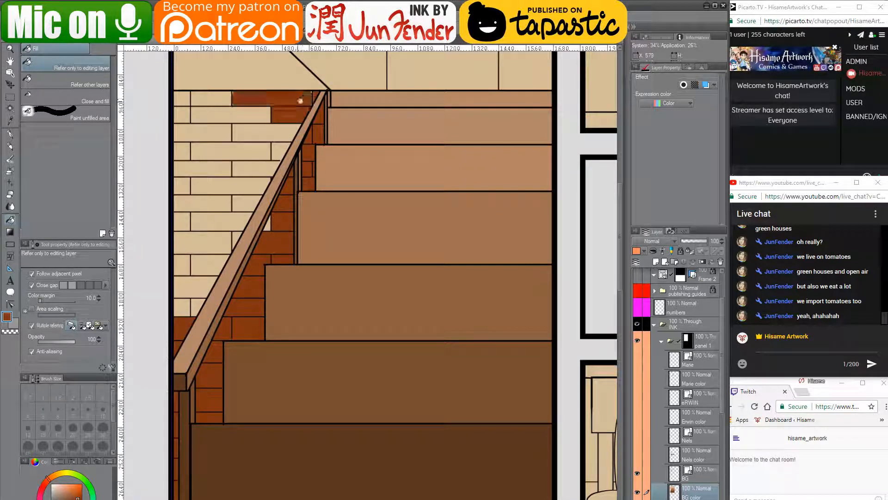
pyautogui.click(291, 133)
pyautogui.click(283, 150)
pyautogui.click(270, 169)
pyautogui.click(265, 186)
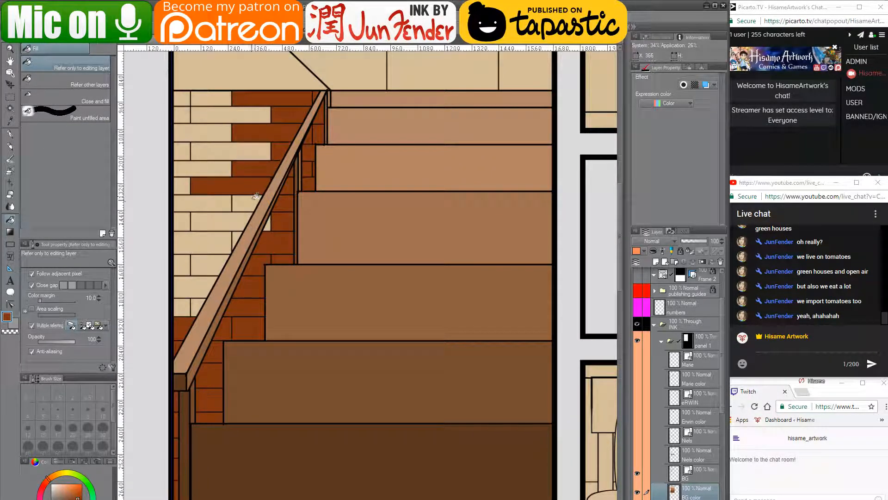
pyautogui.click(252, 204)
pyautogui.click(272, 224)
pyautogui.click(236, 221)
pyautogui.click(237, 240)
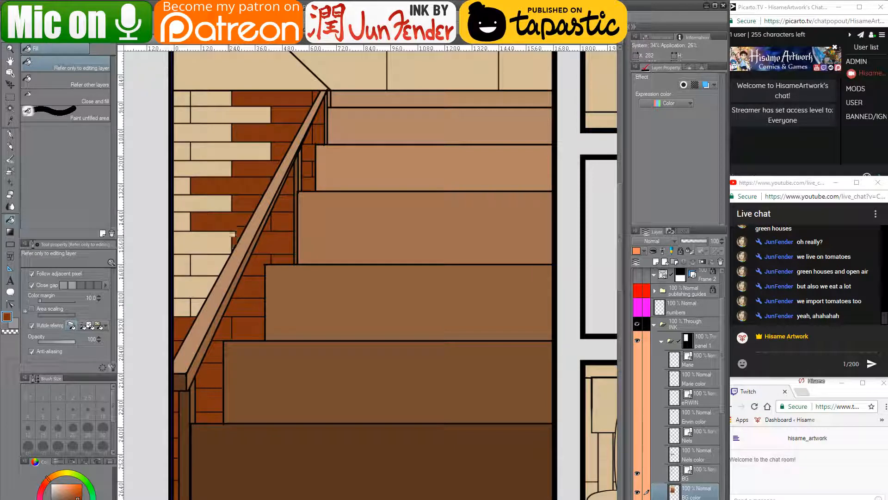
pyautogui.click(215, 265)
pyautogui.click(204, 287)
pyautogui.click(197, 308)
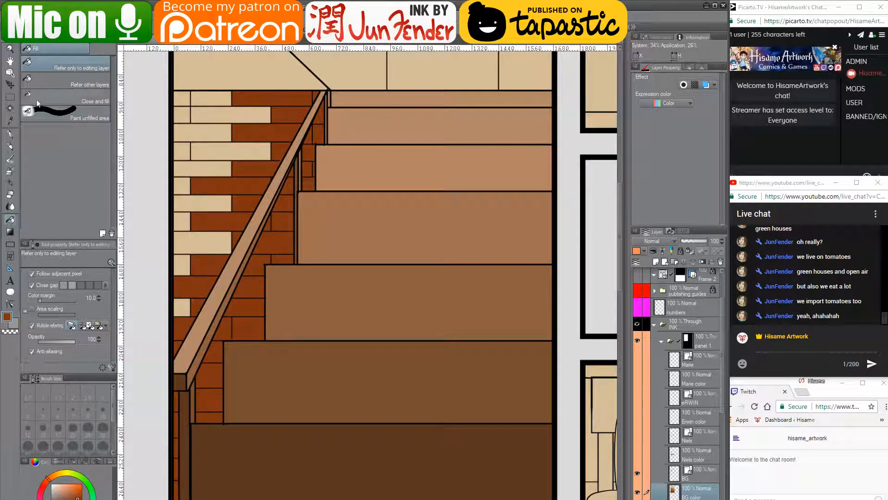
# - Select a narrow rectangle over the leftmost vertical joint in the top brick row and shift it to the right with a transform
pyautogui.press('m')
pyautogui.scroll(5, 177, 58)
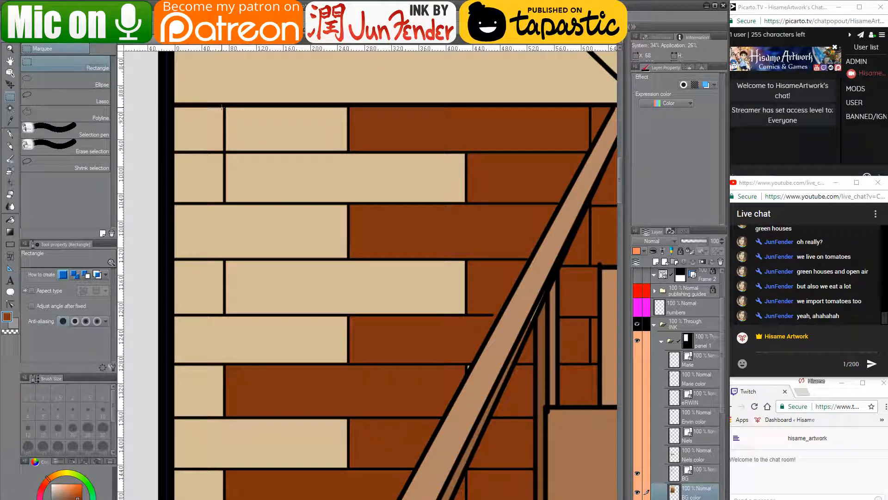
pyautogui.moveTo(222, 107); pyautogui.dragTo(250, 150)
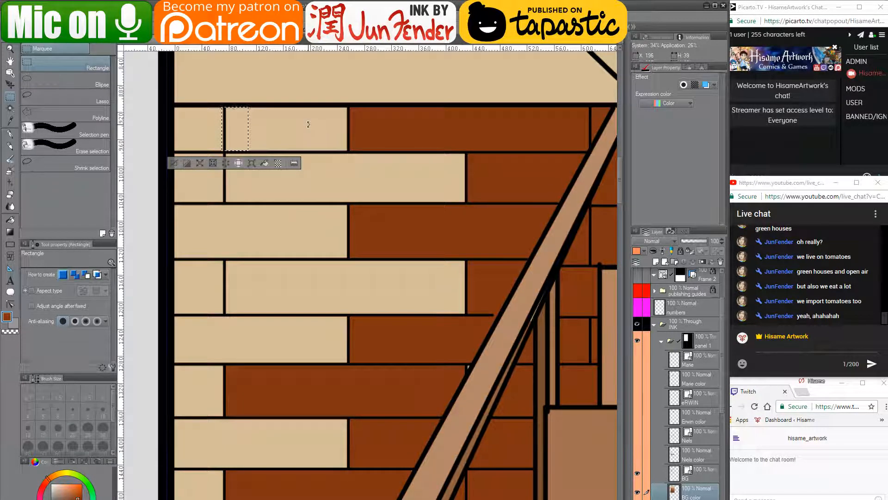
pyautogui.hotkey('ctrl', 't')
pyautogui.press('Right')
pyautogui.press('Right')
pyautogui.press('Right')
pyautogui.press('Right')
pyautogui.press('Right')
pyautogui.press('Right')
pyautogui.press('Right')
pyautogui.press('Right')
pyautogui.press('Right')
pyautogui.press('Right')
pyautogui.press('Right')
pyautogui.press('Right')
pyautogui.press('Right')
pyautogui.press('Right')
pyautogui.press('Right')
pyautogui.press('Right')
pyautogui.press('Right')
pyautogui.press('Right')
pyautogui.press('Right')
pyautogui.press('Right')
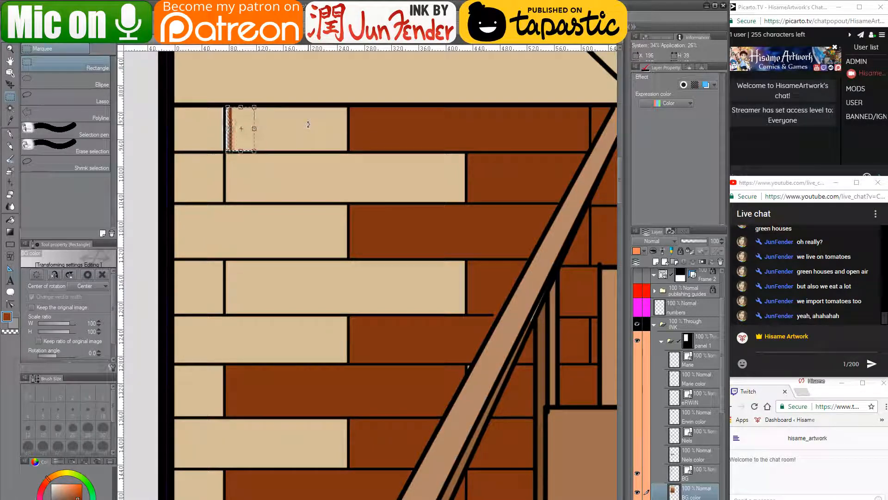
# - Try shifting the selected short divider segment in the top brick row sideways, undoing the colour-layer shift and nudging the BG ink line instead
pyautogui.press('Return')
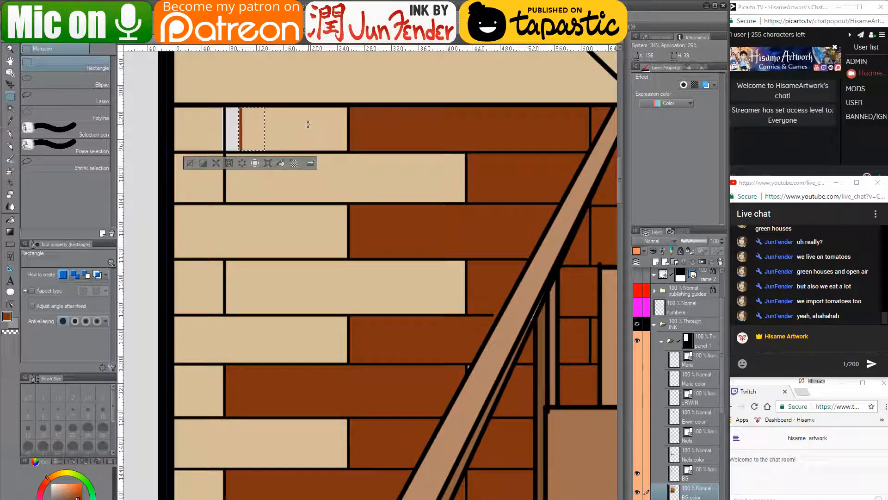
pyautogui.hotkey('ctrl', 'z')
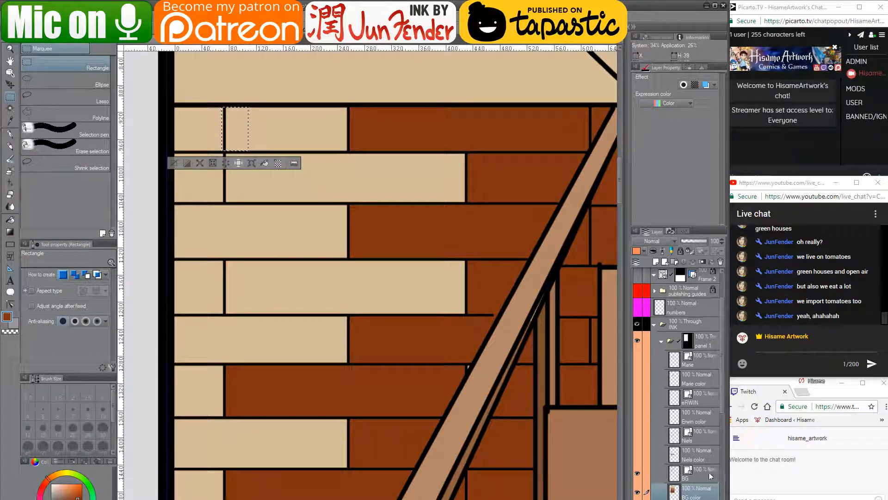
pyautogui.click(711, 476)
pyautogui.hotkey('ctrl', 't')
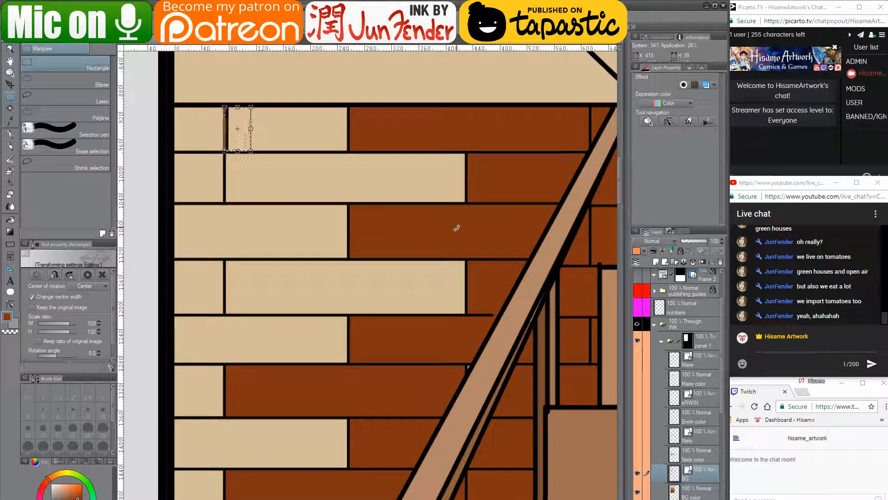
pyautogui.press('Right')
pyautogui.press('Right')
pyautogui.press('Right')
pyautogui.press('Right')
pyautogui.press('Right')
pyautogui.press('Right')
pyautogui.press('Right')
pyautogui.press('Right')
pyautogui.press('Right')
pyautogui.press('Right')
pyautogui.press('Right')
pyautogui.press('Right')
pyautogui.press('Right')
pyautogui.press('Right')
pyautogui.press('Right')
pyautogui.press('Right')
pyautogui.press('Right')
pyautogui.press('Right')
pyautogui.press('Right')
pyautogui.press('Right')
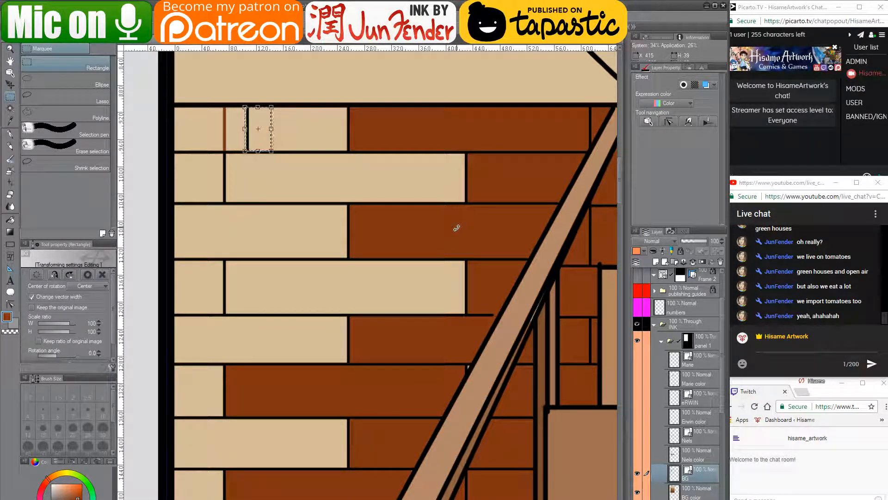
pyautogui.press('Right')
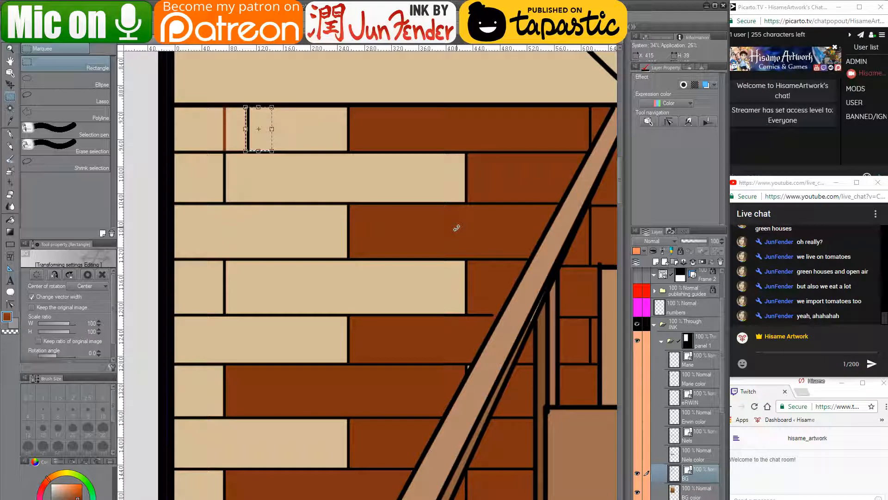
pyautogui.press('Left')
pyautogui.press('Left')
pyautogui.press('Left')
pyautogui.press('Left')
pyautogui.press('Left')
pyautogui.press('Left')
pyautogui.press('Left')
pyautogui.press('Left')
pyautogui.press('Left')
pyautogui.press('Left')
pyautogui.press('Left')
pyautogui.press('Left')
pyautogui.press('Left')
pyautogui.press('Left')
pyautogui.press('Left')
pyautogui.press('Left')
pyautogui.press('Left')
pyautogui.press('Left')
pyautogui.press('Left')
pyautogui.press('Left')
pyautogui.press('Left')
pyautogui.press('Left')
pyautogui.press('Left')
pyautogui.press('Left')
pyautogui.press('Left')
pyautogui.press('Left')
pyautogui.press('Left')
pyautogui.press('Left')
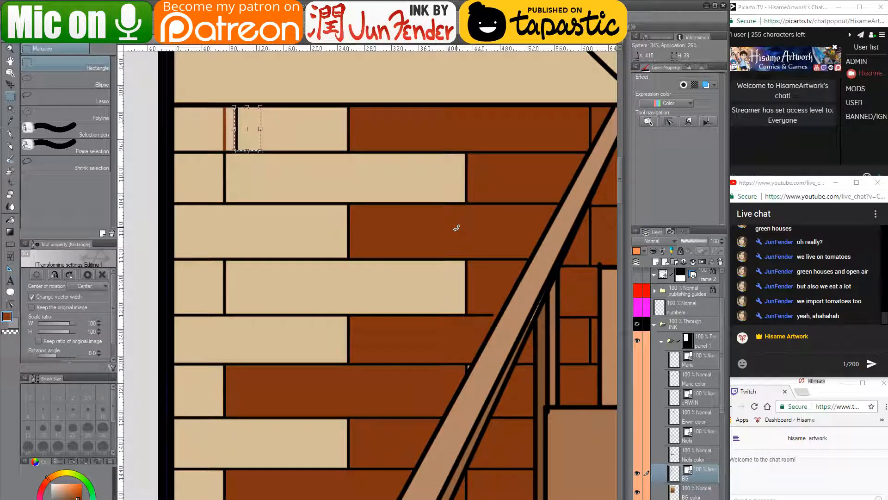
pyautogui.press('Return')
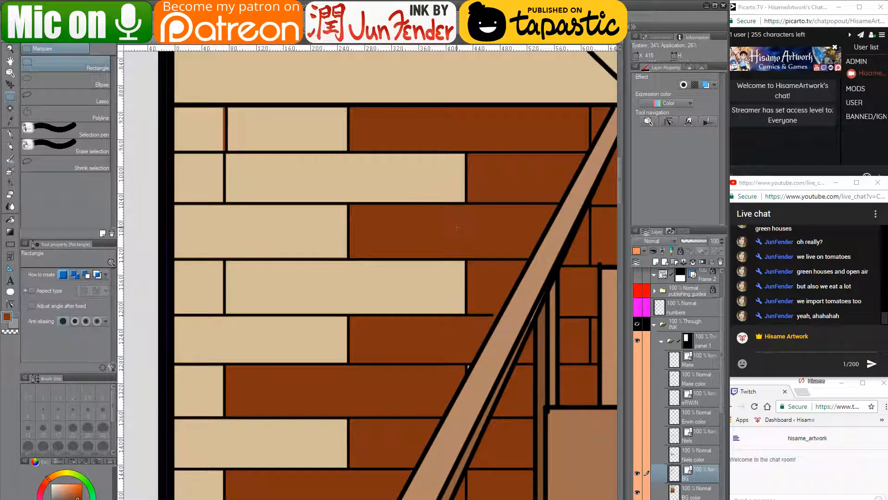
# - Erase the short divider in the top brick row on the BG layer and fill that brick reddish-brown on the BG color layer
pyautogui.press('e')
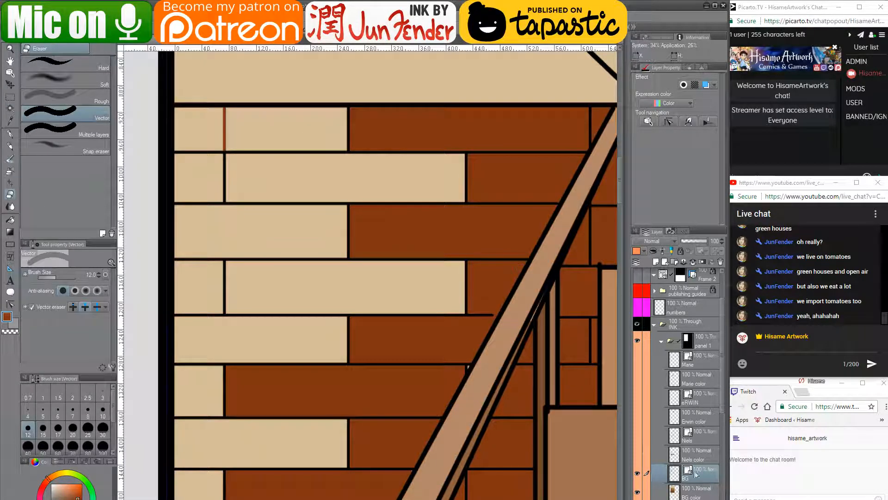
pyautogui.click(689, 489)
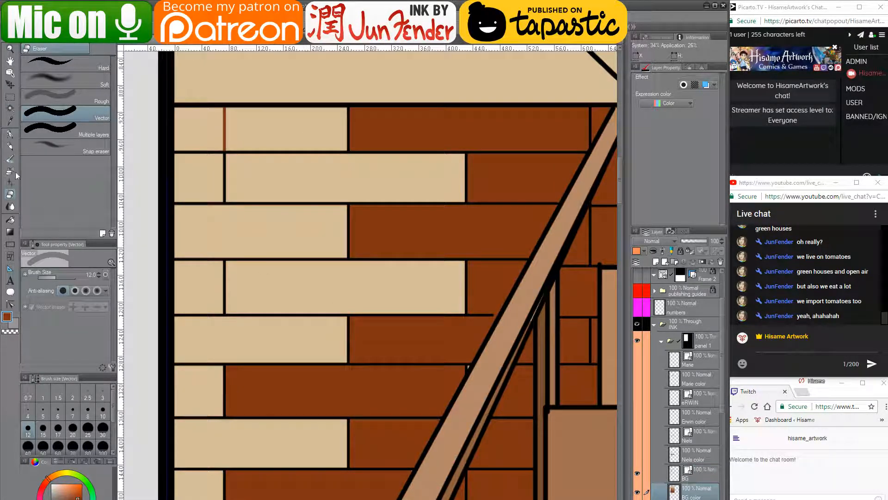
pyautogui.click(10, 220)
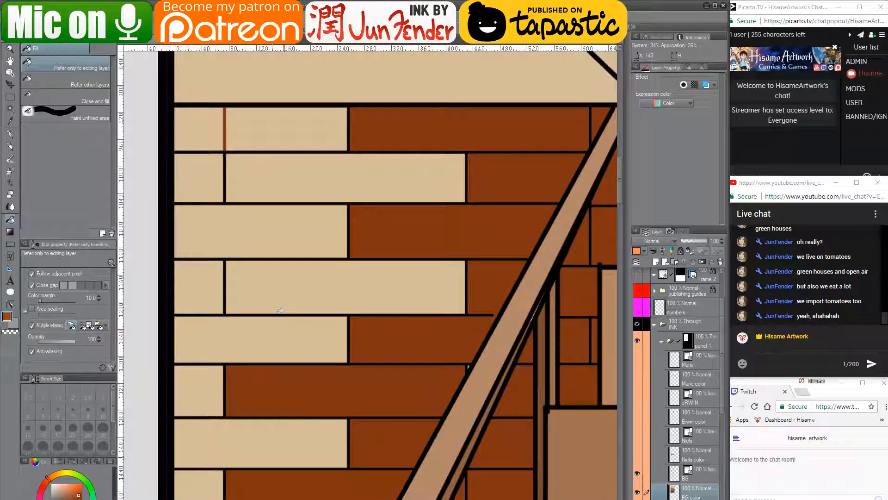
pyautogui.scroll(-3, 284, 320)
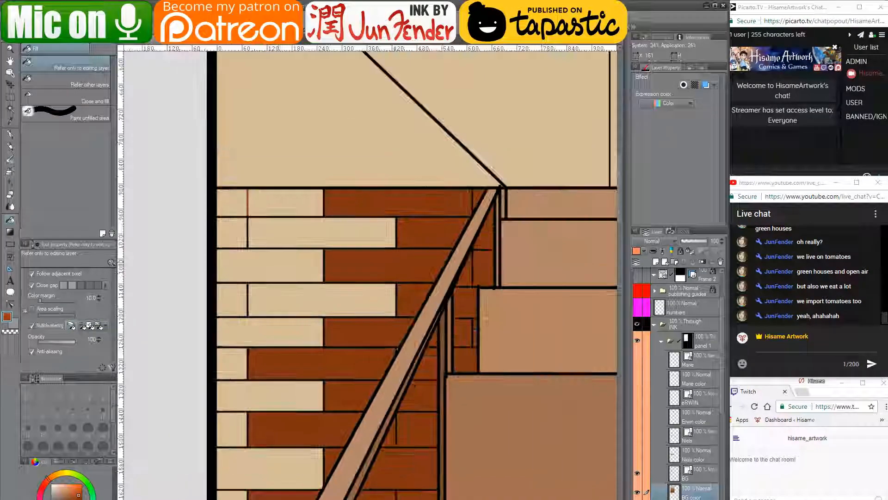
pyautogui.moveTo(279, 261); pyautogui.dragTo(260, 190)
pyautogui.click(210, 128)
pyautogui.click(232, 128)
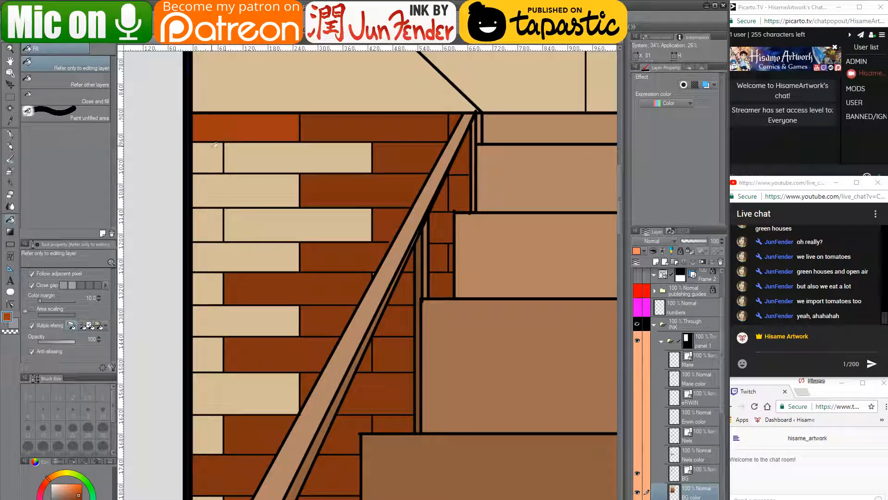
# - Fill the beige bricks along the wall's left edge with the same reddish-brown, except the short brick in the sixth row
pyautogui.click(213, 158)
pyautogui.click(225, 182)
pyautogui.click(218, 222)
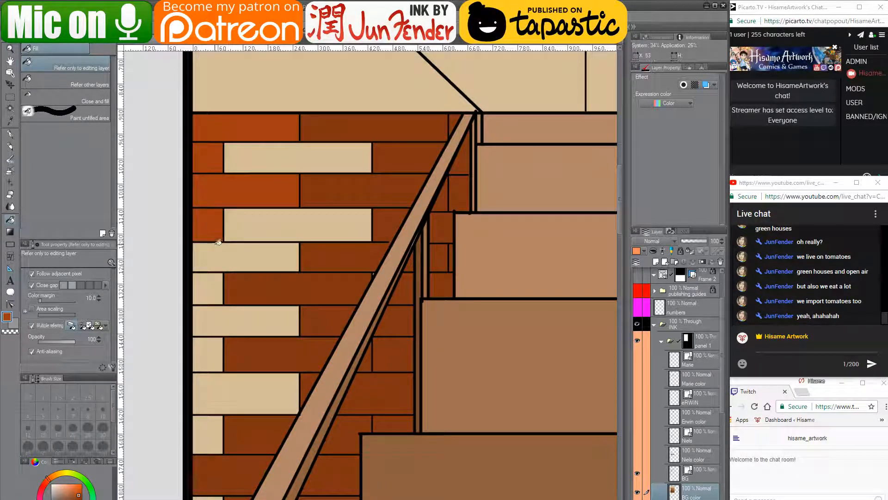
pyautogui.click(217, 257)
pyautogui.click(218, 317)
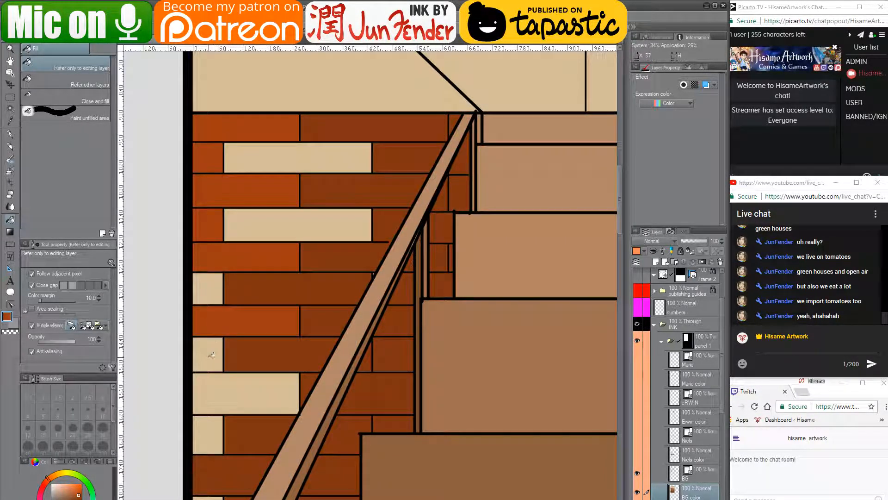
pyautogui.click(211, 354)
pyautogui.click(215, 393)
pyautogui.click(198, 440)
pyautogui.click(217, 497)
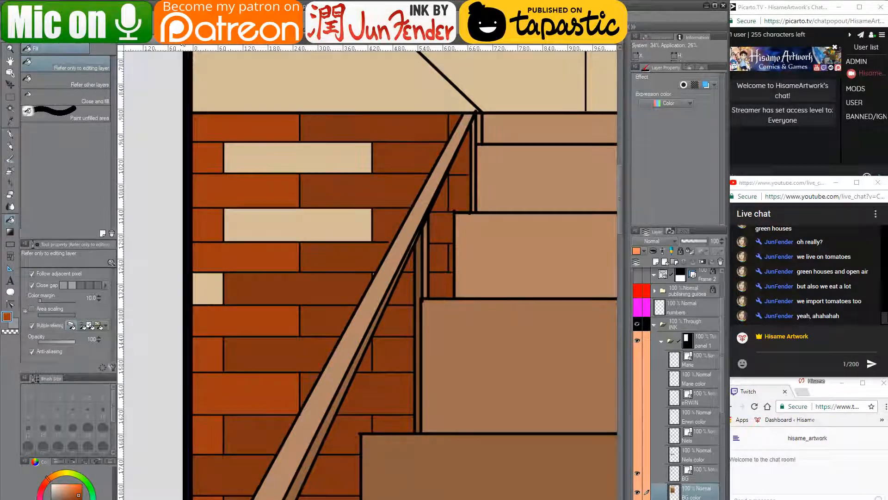
# - Fill four bricks in the fourth to seventh rows of the wall with a brighter orange
pyautogui.hotkey('ctrl', 'Tab')
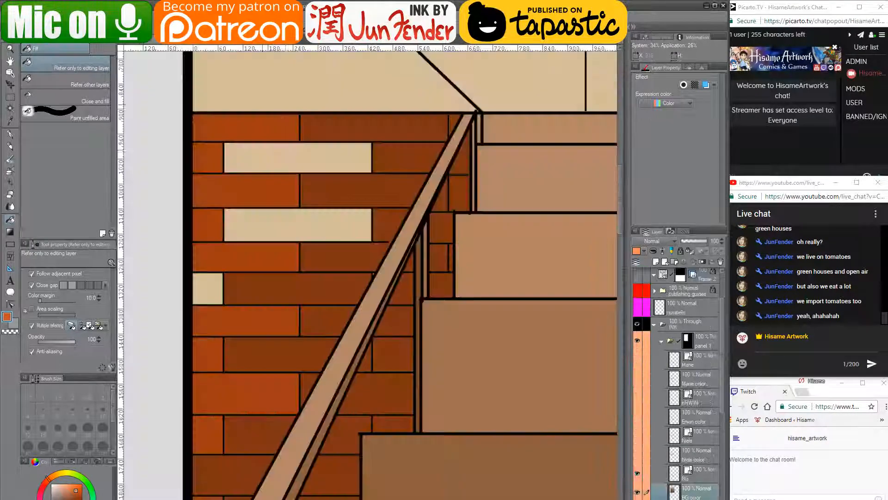
pyautogui.hotkey('ctrl', 'Tab')
pyautogui.click(287, 215)
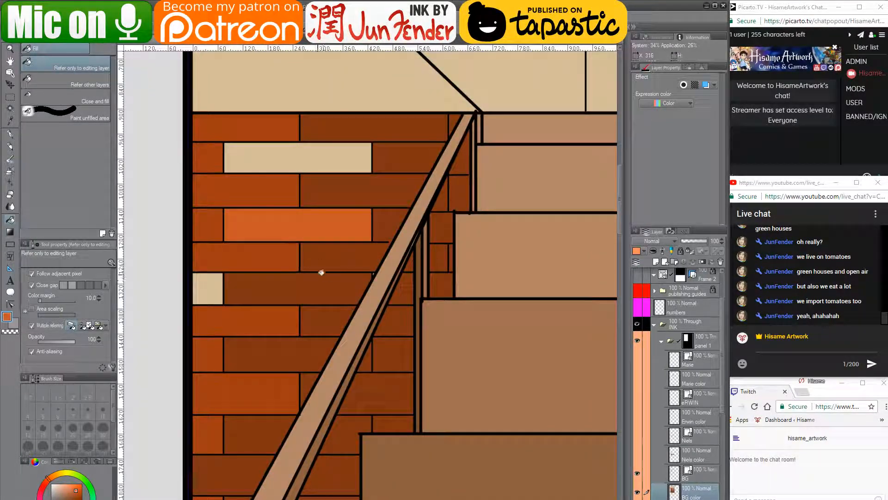
pyautogui.click(285, 282)
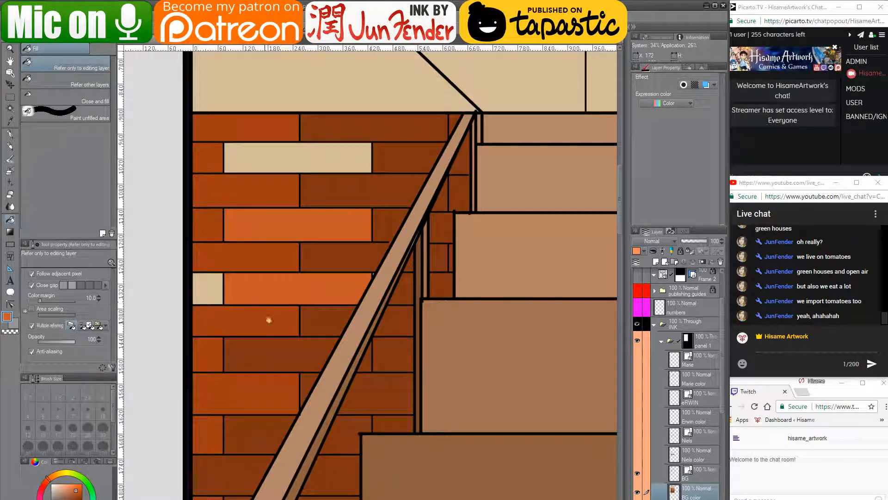
pyautogui.click(269, 318)
pyautogui.click(265, 261)
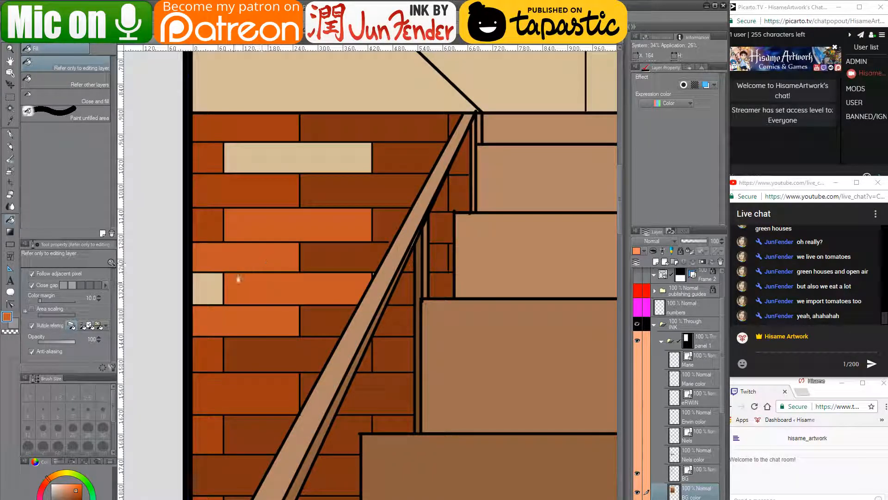
# - Sample the reddish-brown and fill the short beige brick in row six and the long beige brick in row two
pyautogui.keyDown('alt'); pyautogui.click(212, 232); pyautogui.keyUp('alt')
pyautogui.click(210, 284)
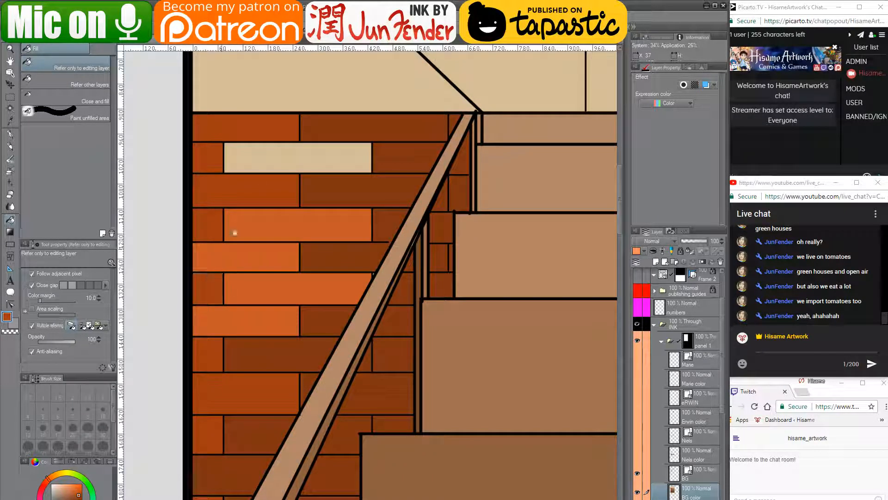
pyautogui.click(272, 157)
# - Sample the dark floor colour from the other comic page and fill the floor strip below the stairs with it
pyautogui.scroll(-3, 272, 156)
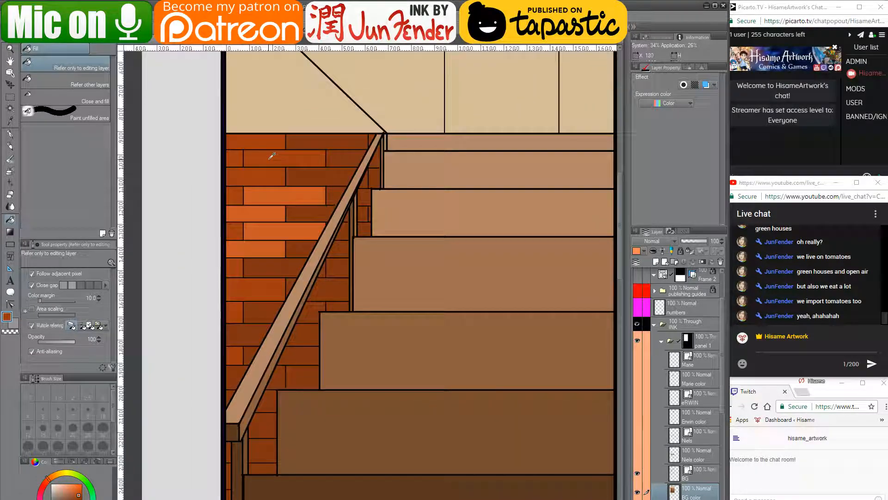
pyautogui.moveTo(423, 208); pyautogui.dragTo(369, 220)
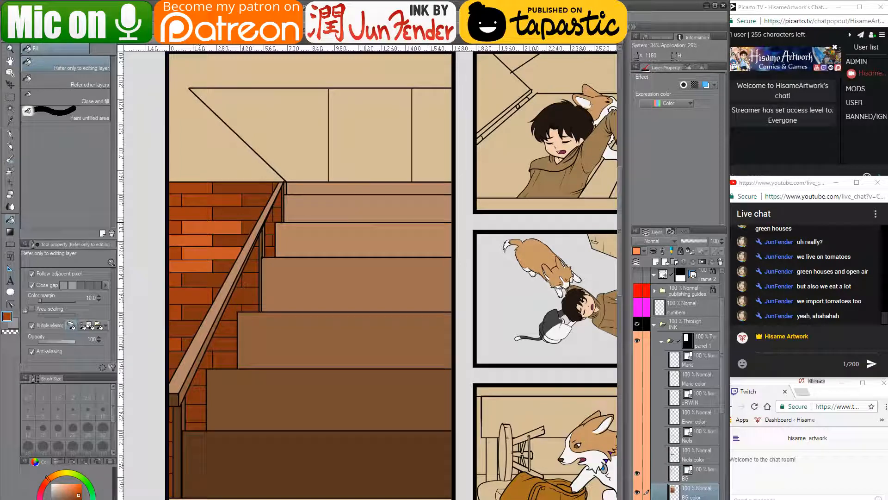
pyautogui.click(189, 43)
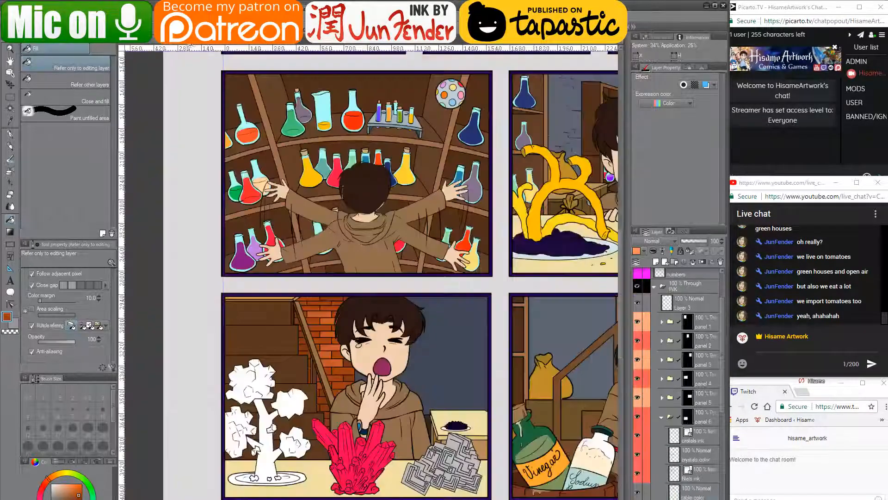
pyautogui.hotkey('ctrl', '-')
pyautogui.hotkey('ctrl', '-')
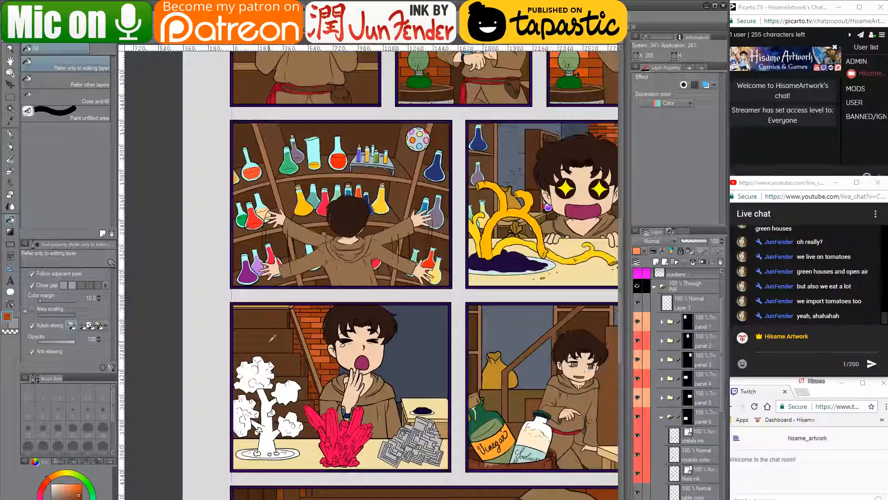
pyautogui.scroll(-3, 370, 278)
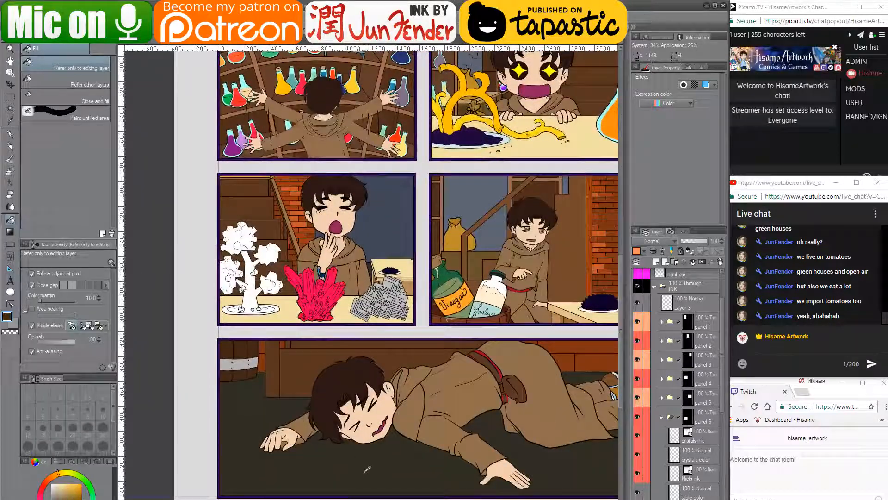
pyautogui.click(153, 43)
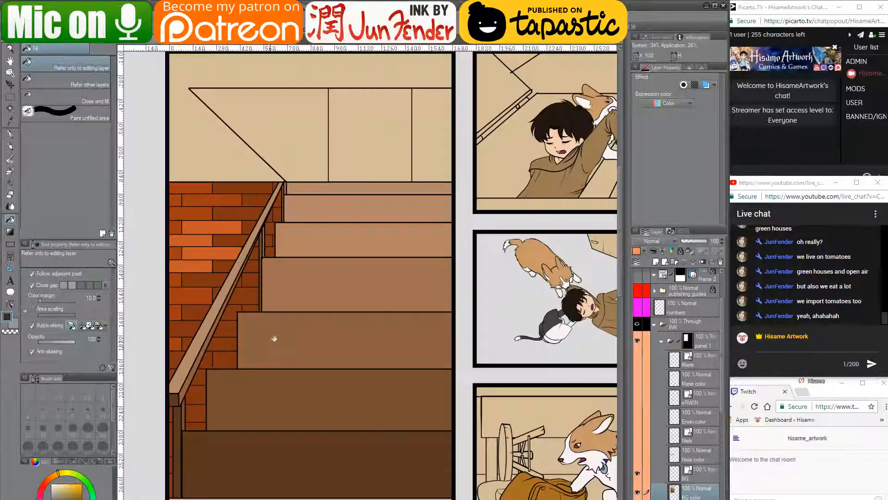
pyautogui.moveTo(267, 399); pyautogui.dragTo(266, 303)
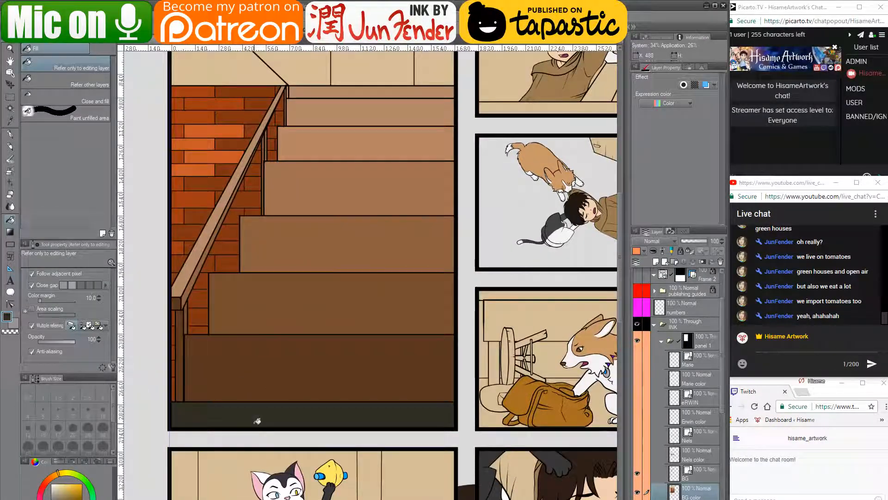
# - Fill the ceiling area with the bottom stair's dark brown and the two outer back-wall sections with a medium brown
pyautogui.moveTo(332, 120); pyautogui.dragTo(348, 208)
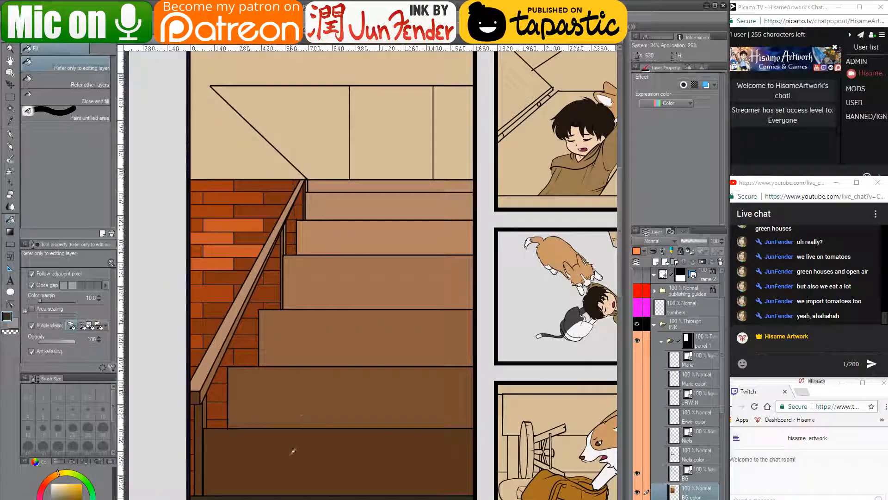
pyautogui.keyDown('alt'); pyautogui.click(293, 453); pyautogui.keyUp('alt')
pyautogui.click(224, 140)
pyautogui.moveTo(315, 92); pyautogui.dragTo(293, 120)
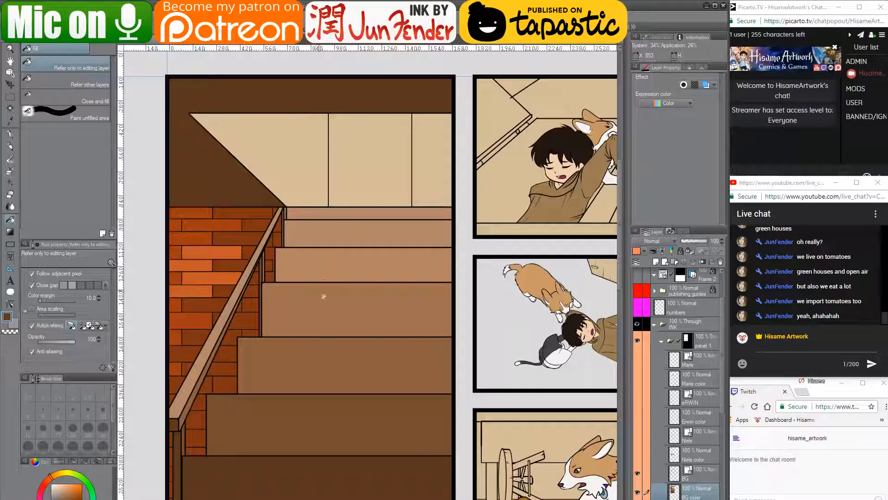
pyautogui.click(289, 146)
pyautogui.click(431, 157)
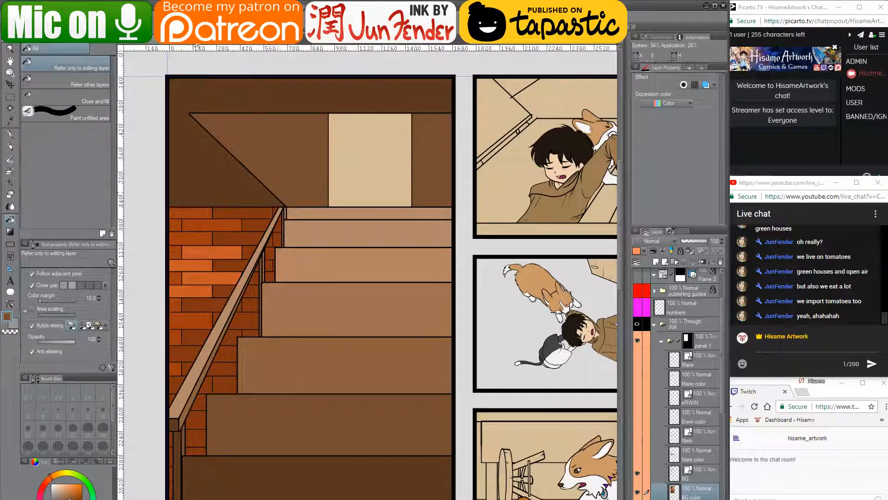
# - Get a warm yellow from the other comic page and fill the middle section of the back wall above the stairs
pyautogui.click(190, 41)
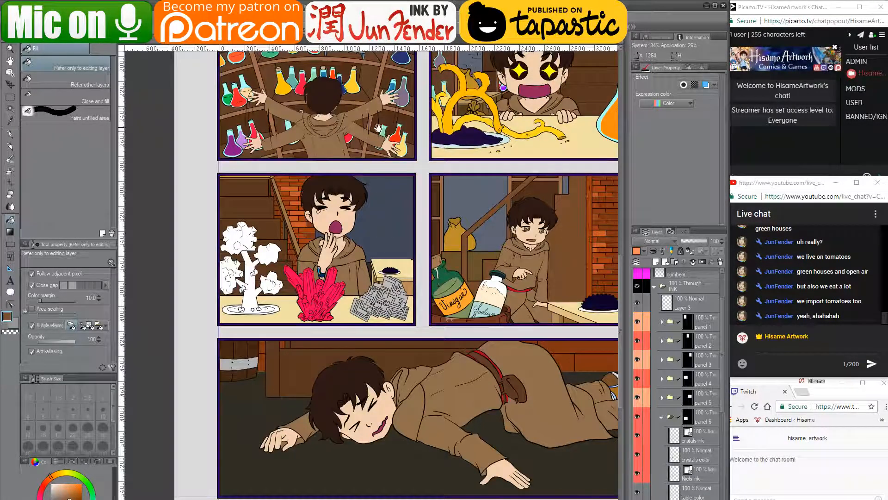
pyautogui.moveTo(373, 182); pyautogui.dragTo(423, 296)
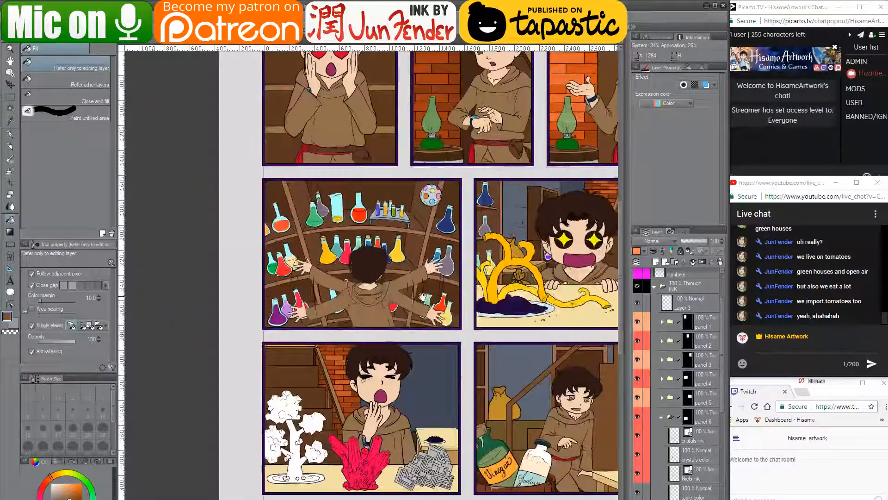
pyautogui.scroll(5, 296, 334)
pyautogui.scroll(2, 318, 353)
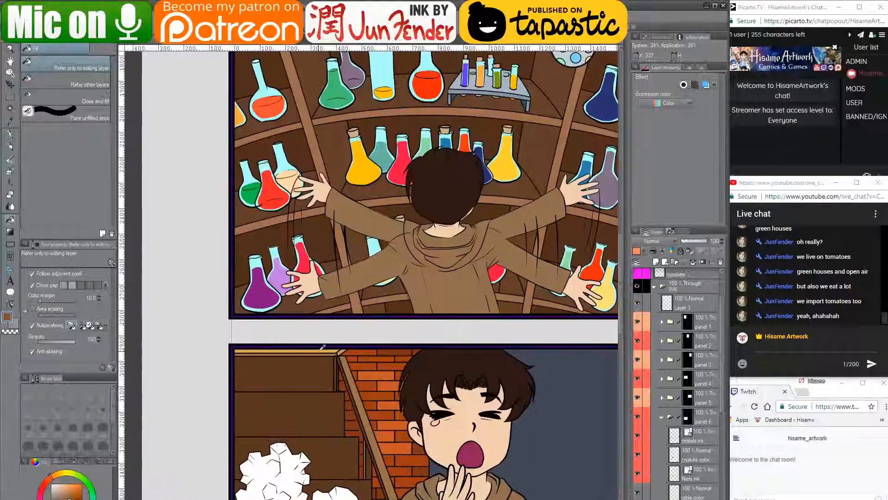
pyautogui.click(142, 45)
pyautogui.click(390, 149)
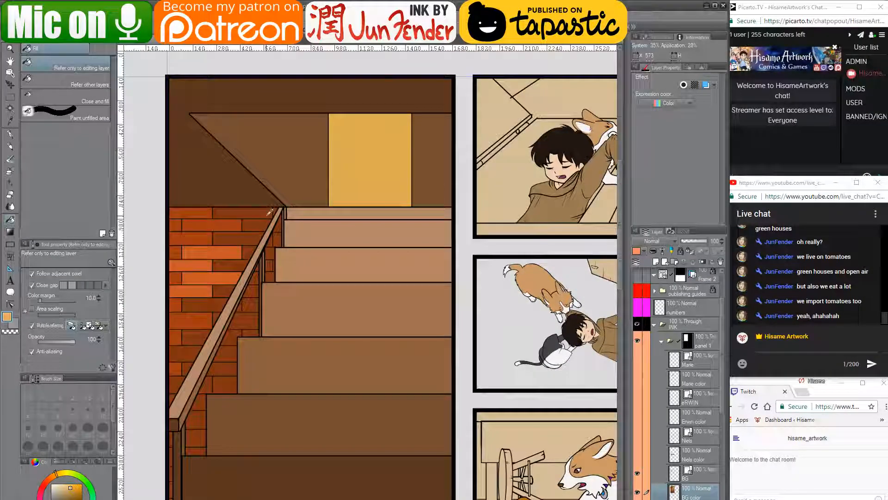
pyautogui.scroll(-5, 270, 212)
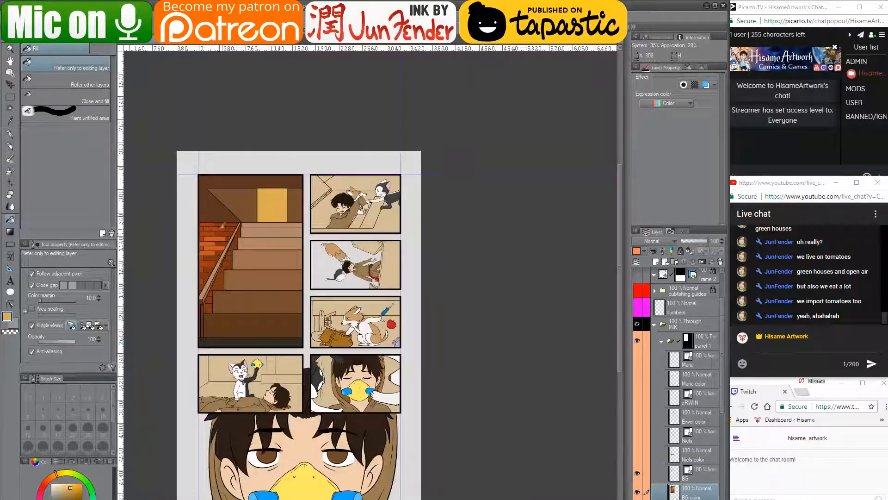
# - Make all the hidden character ink and color layers of panel 1 visible again and review the panel
pyautogui.moveTo(260, 222); pyautogui.dragTo(270, 226)
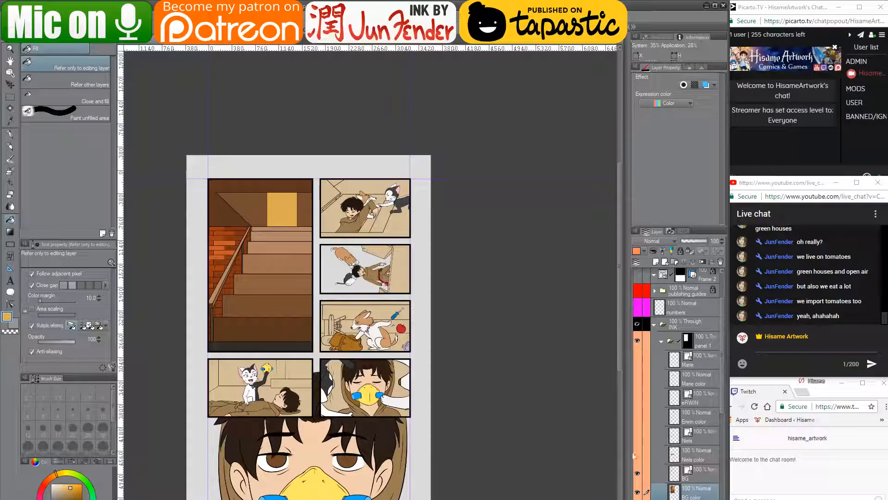
pyautogui.moveTo(636, 454); pyautogui.dragTo(644, 359)
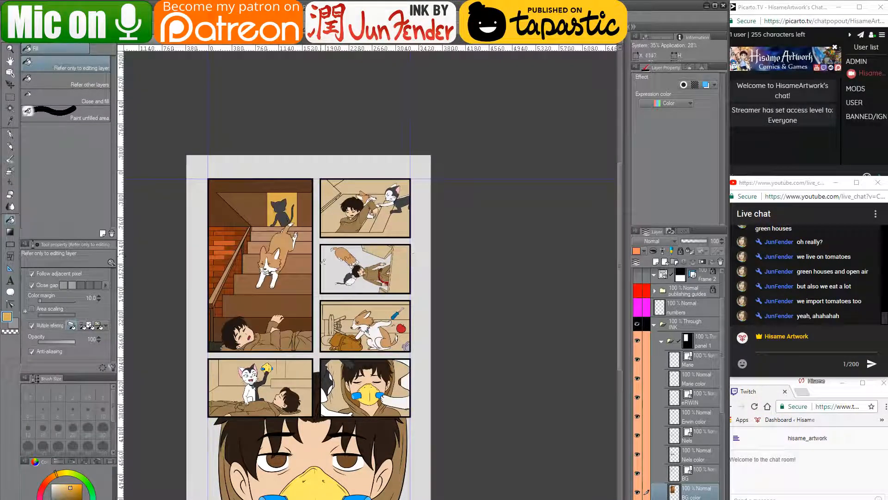
pyautogui.scroll(4, 278, 287)
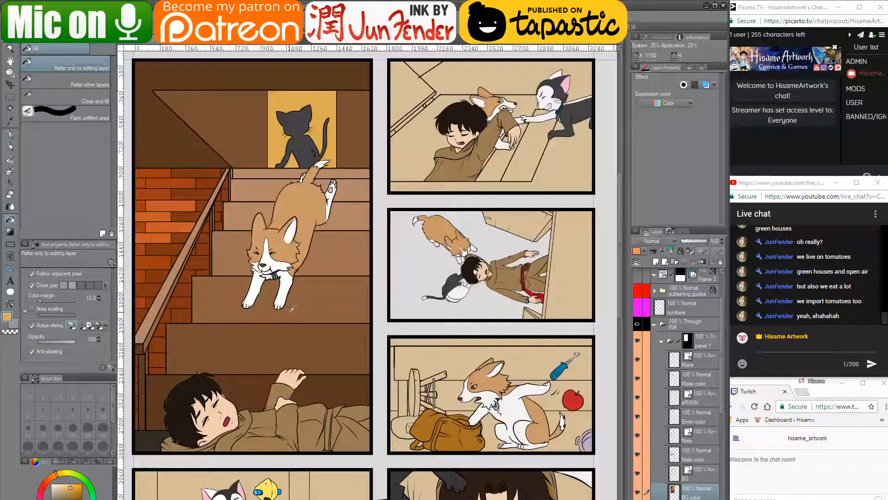
pyautogui.scroll(-1, 293, 308)
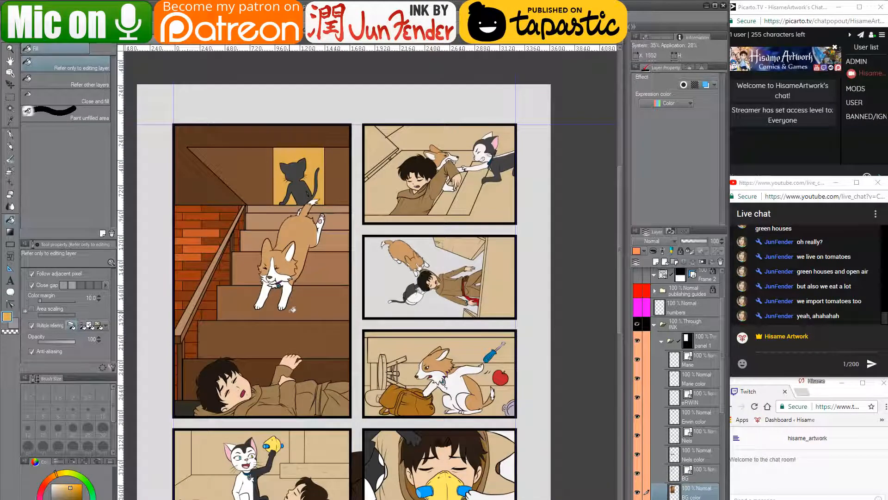
pyautogui.moveTo(419, 226); pyautogui.dragTo(409, 252)
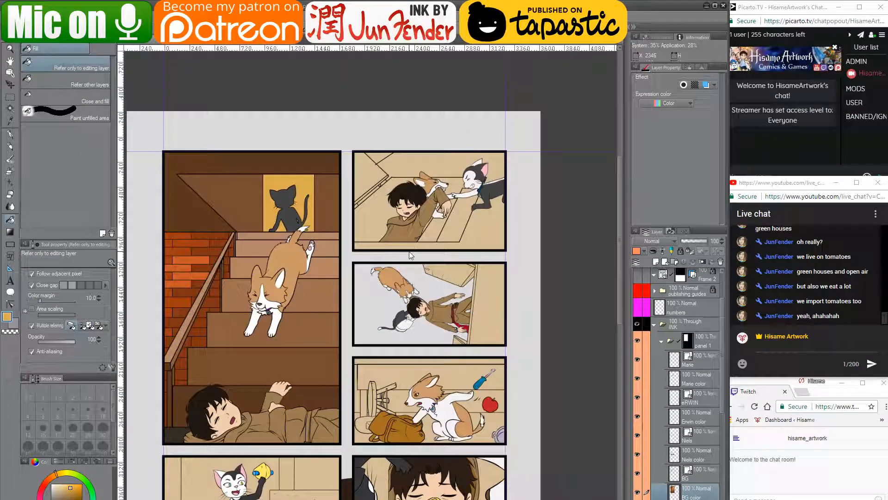
# - Collapse the panel 1 folder, expand the panel 2 folder and rename its Layer 5 as "color"
pyautogui.click(664, 343)
pyautogui.click(661, 361)
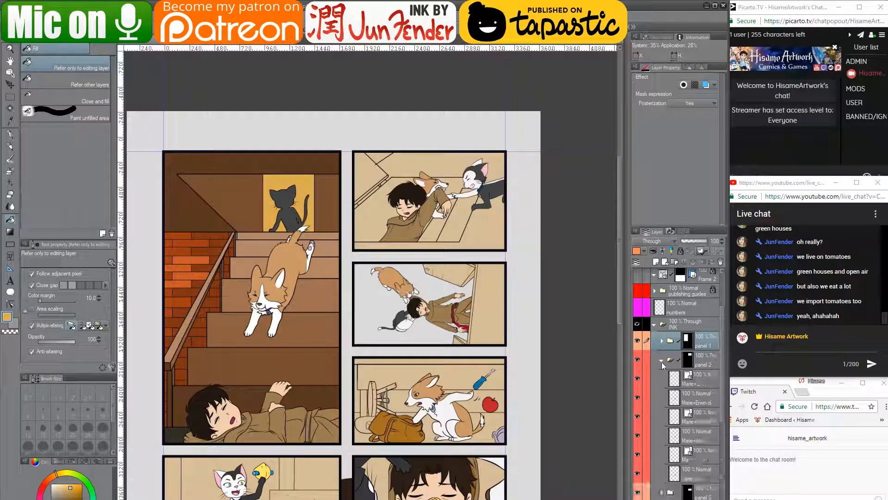
pyautogui.moveTo(496, 260); pyautogui.dragTo(484, 266)
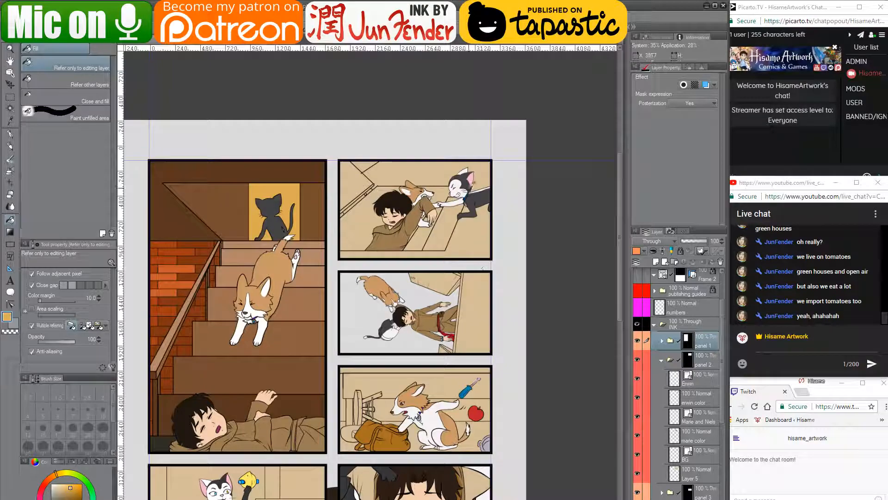
pyautogui.scroll(3, 470, 188)
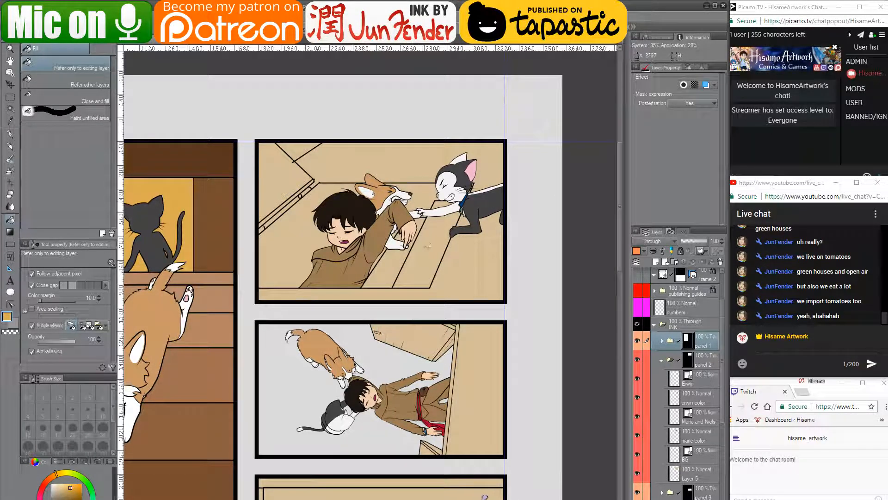
pyautogui.moveTo(435, 255); pyautogui.dragTo(563, 274)
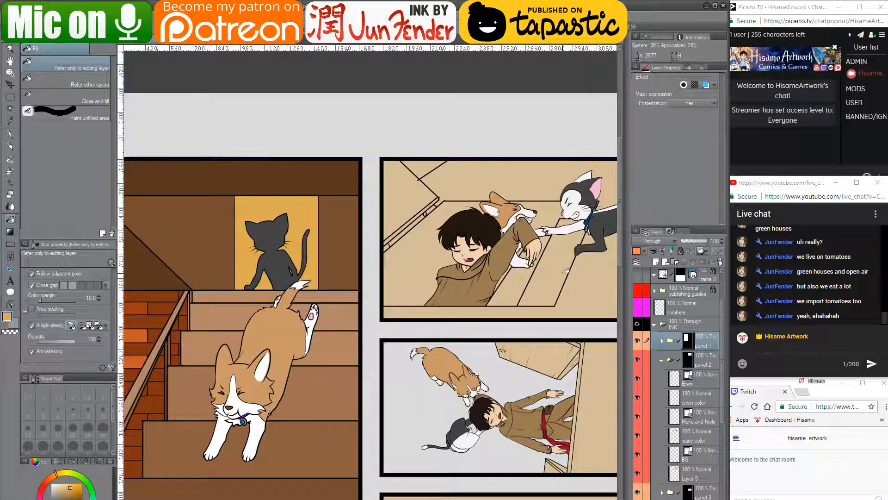
pyautogui.moveTo(602, 302); pyautogui.dragTo(541, 295)
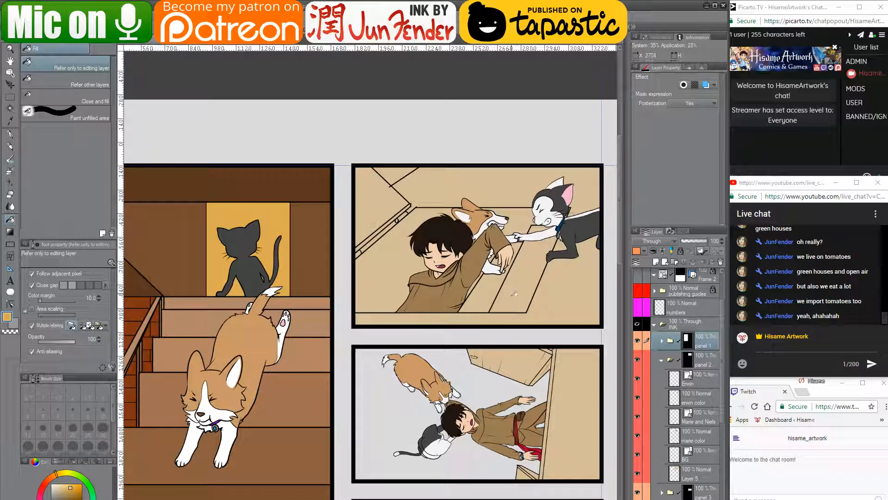
pyautogui.moveTo(476, 376); pyautogui.dragTo(469, 326)
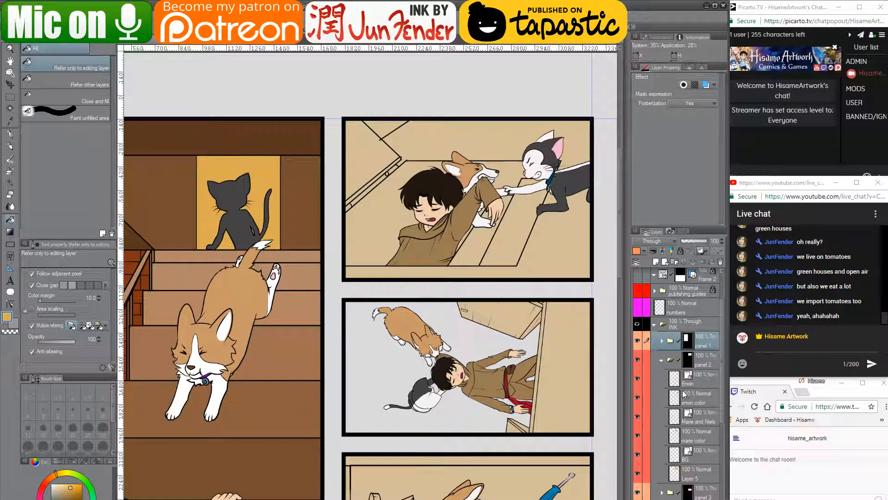
pyautogui.click(686, 473)
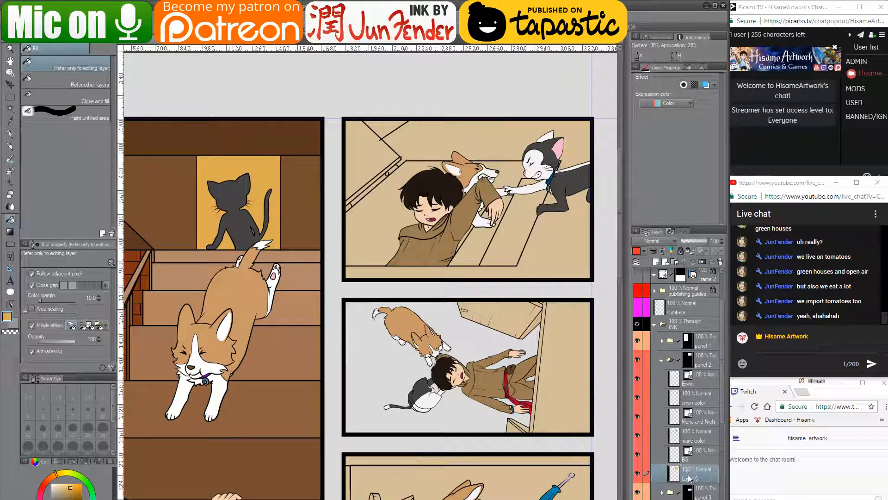
pyautogui.doubleClick(689, 479)
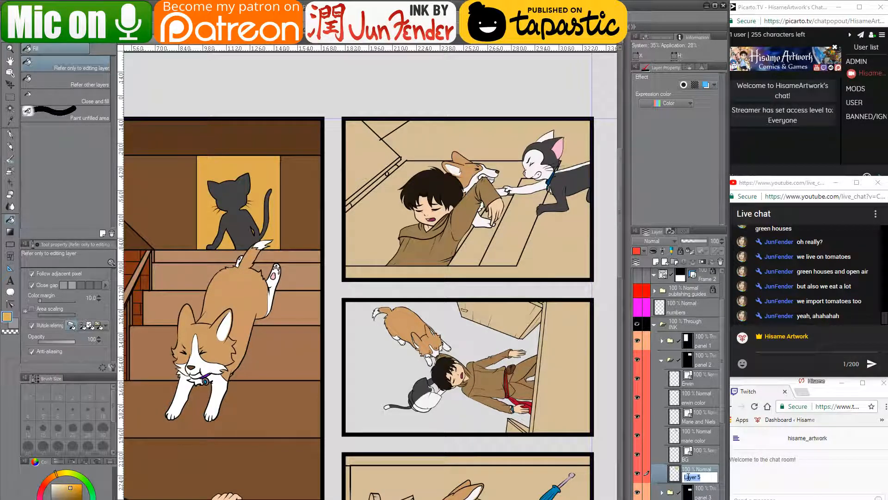
pyautogui.write('color')
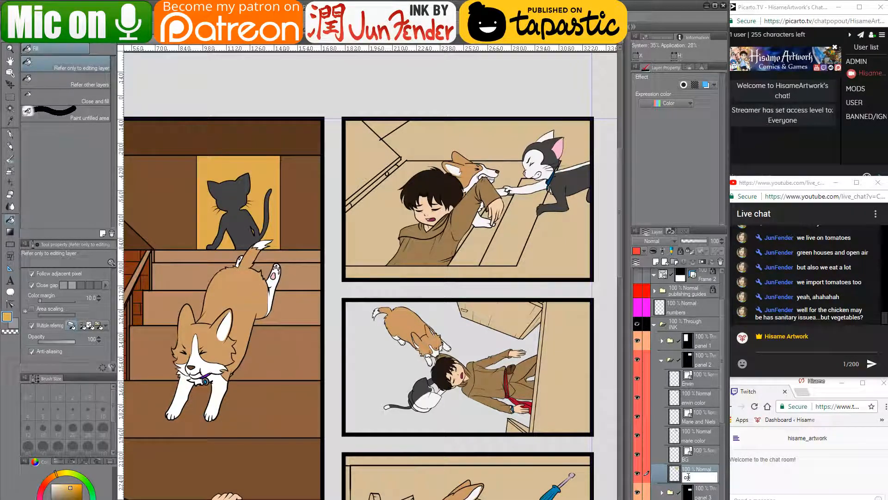
pyautogui.press('Return')
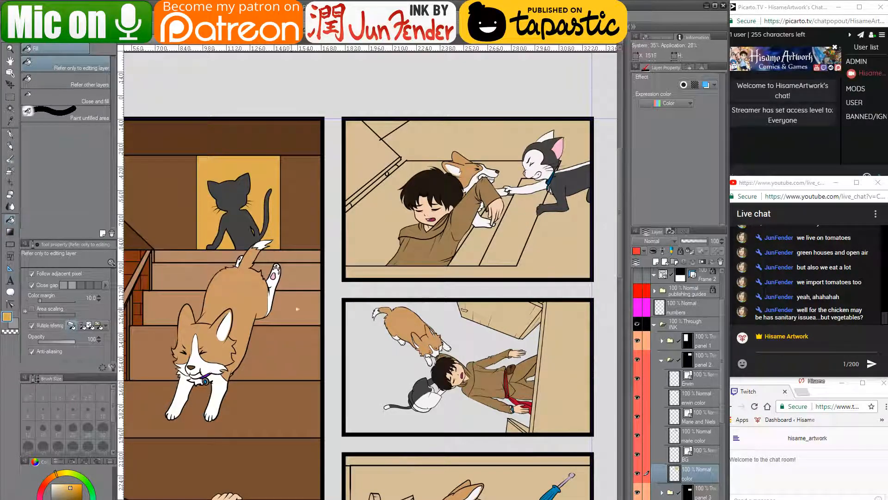
# - Check the coloured potion-shelf page and page_41-clip for wood colours that suit the floor of panel 2
pyautogui.click(187, 44)
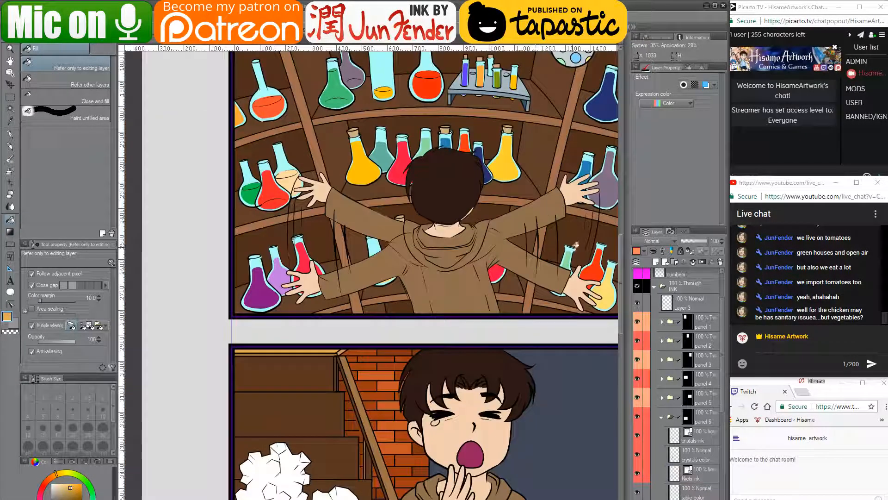
pyautogui.scroll(-4, 383, 342)
pyautogui.scroll(-3, 386, 339)
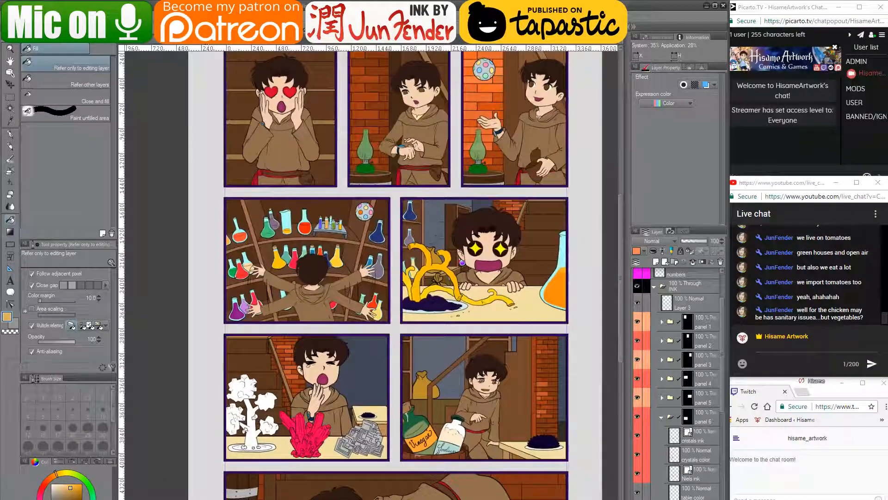
pyautogui.click(214, 43)
pyautogui.hotkey('alt', 'Tab')
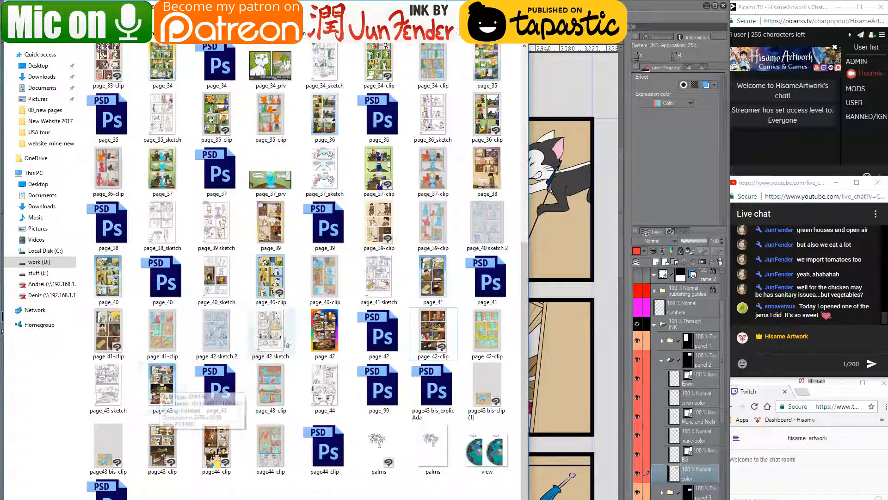
pyautogui.click(111, 333)
pyautogui.scroll(1, 111, 333)
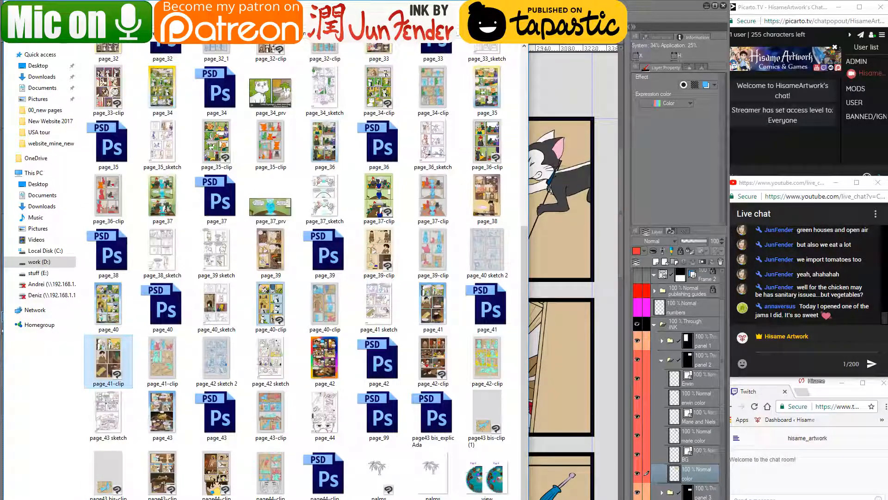
pyautogui.click(573, 115)
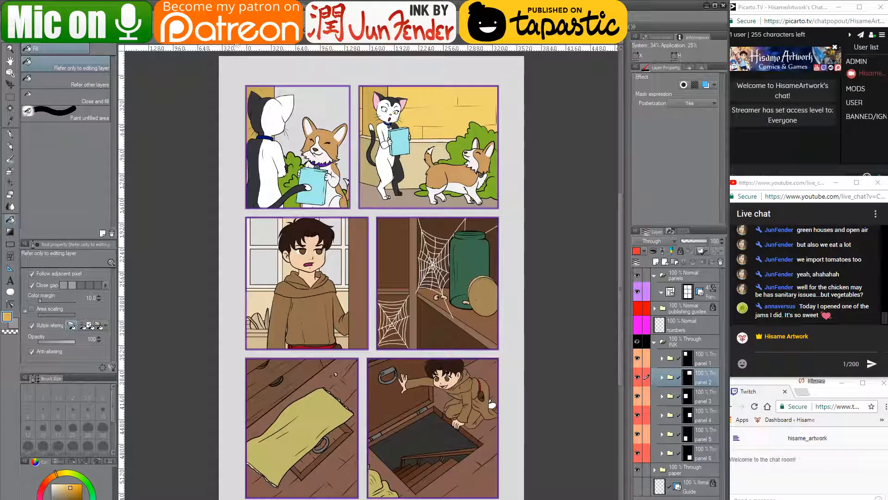
pyautogui.click(307, 42)
# - Open page43-clip from the file browser and sample the reddish-brown floor colour in its cellar-stairs panel
pyautogui.hotkey('alt', 'Tab')
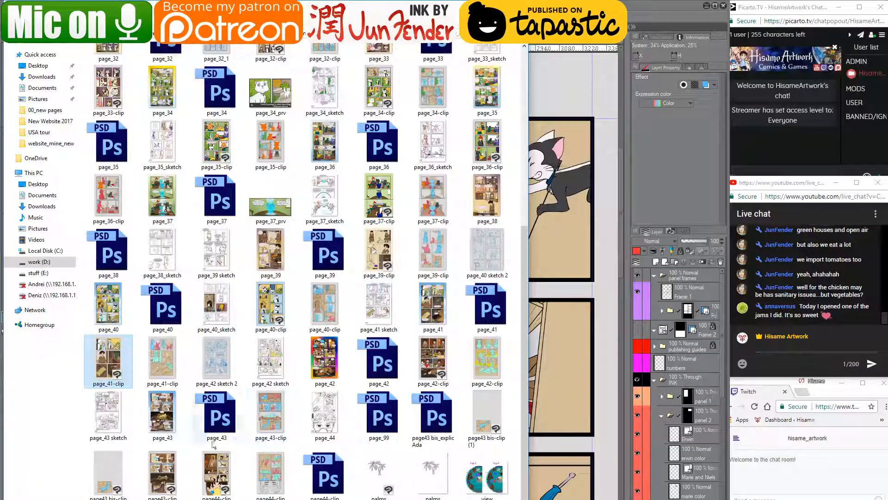
pyautogui.click(157, 479)
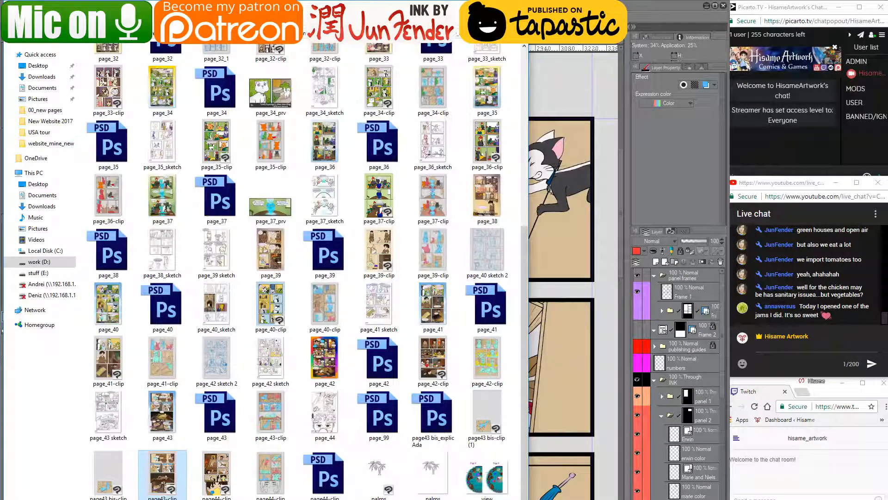
pyautogui.click(573, 102)
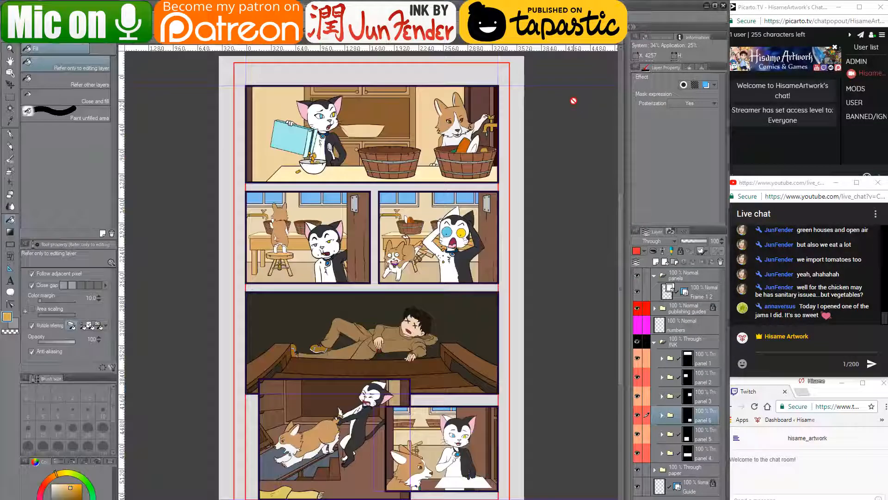
pyautogui.keyDown('alt'); pyautogui.click(361, 476); pyautogui.keyUp('alt')
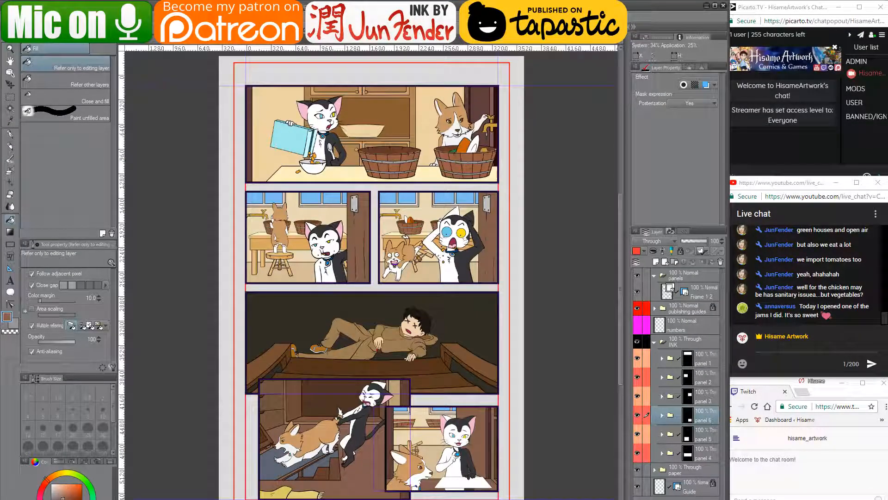
# - Back on the current page, fill the floor around panel 2's stair opening with the reddish-brown and hide the character layers
pyautogui.click(152, 41)
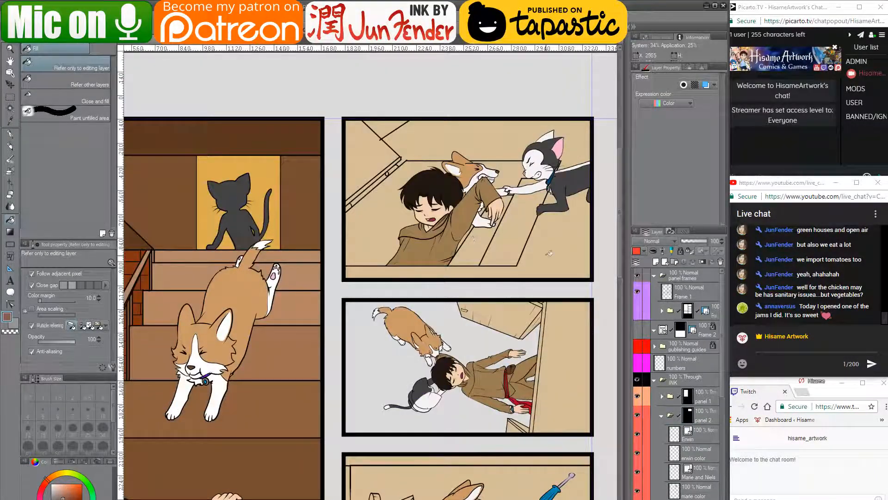
pyautogui.click(534, 261)
pyautogui.moveTo(535, 261); pyautogui.dragTo(465, 345)
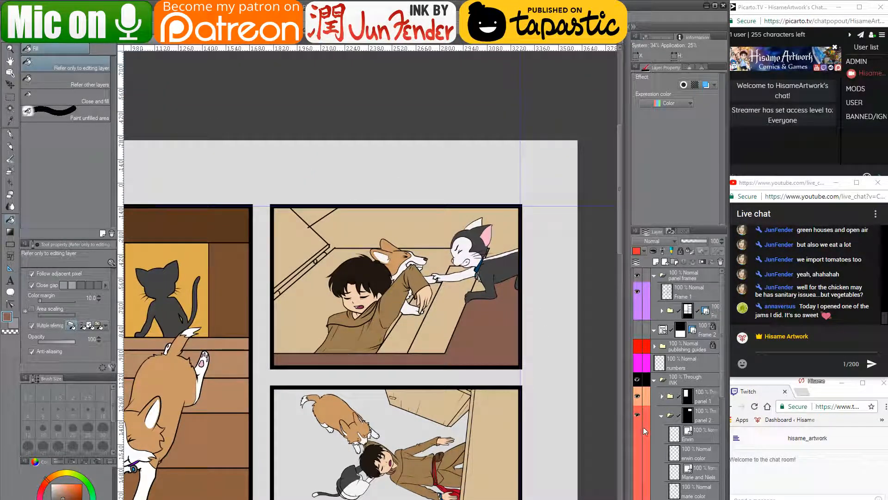
pyautogui.moveTo(638, 434); pyautogui.dragTo(638, 498)
pyautogui.click(513, 250)
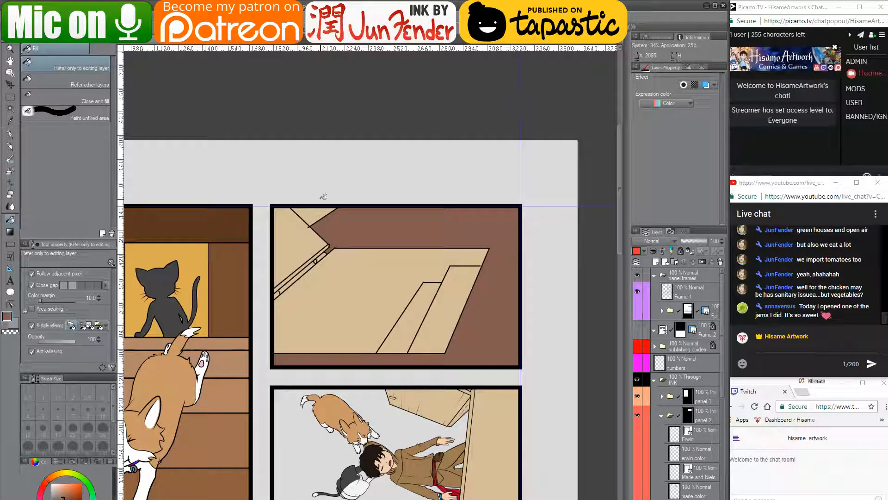
# - Adjust the overshooting line ends near the hatch corner in panel 2's BG ink using control points
pyautogui.click(675, 496)
pyautogui.scroll(1, 308, 216)
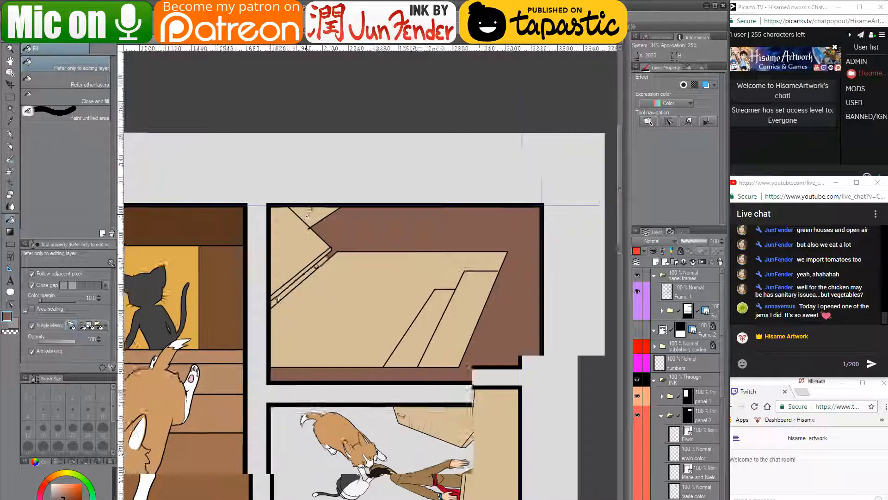
pyautogui.scroll(3, 308, 216)
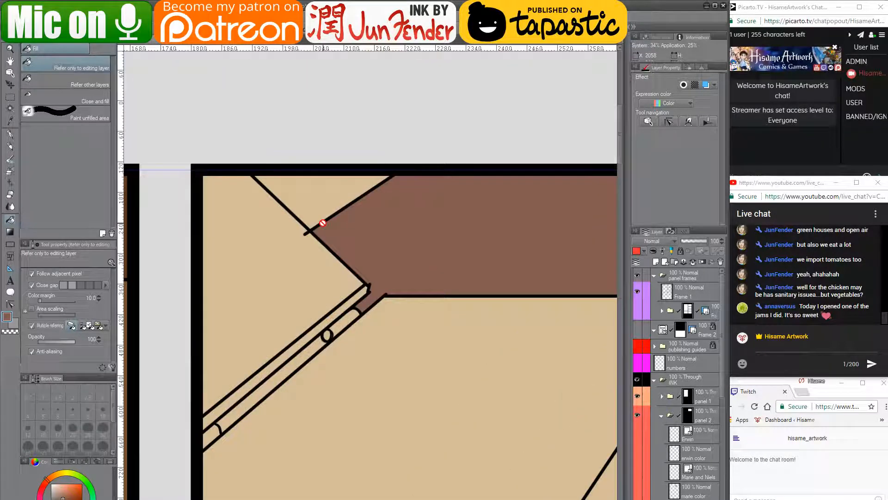
pyautogui.click(8, 131)
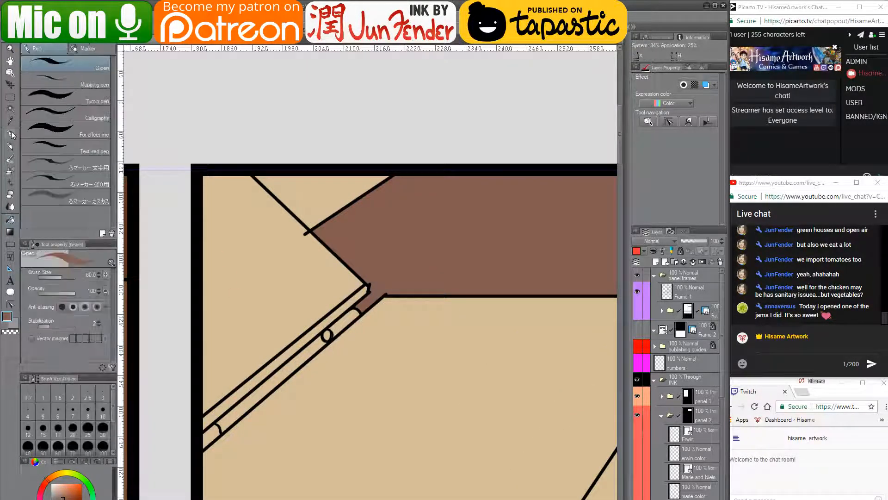
pyautogui.click(10, 304)
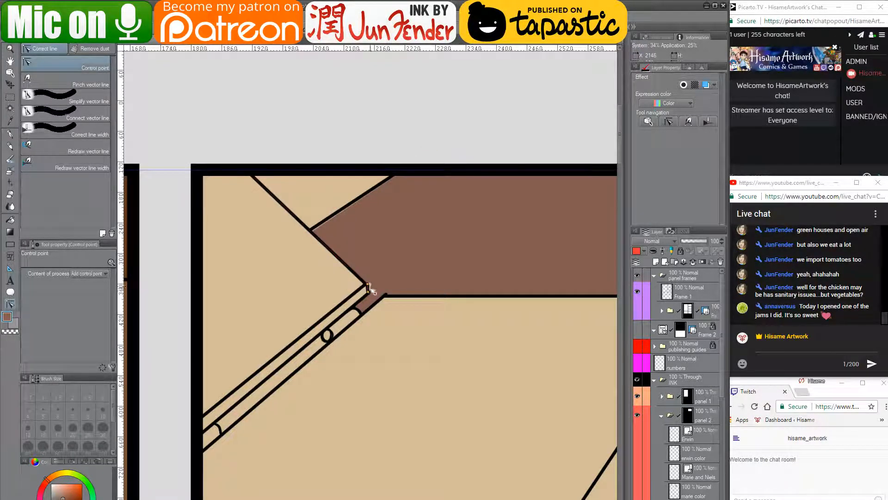
pyautogui.moveTo(368, 292); pyautogui.dragTo(370, 293)
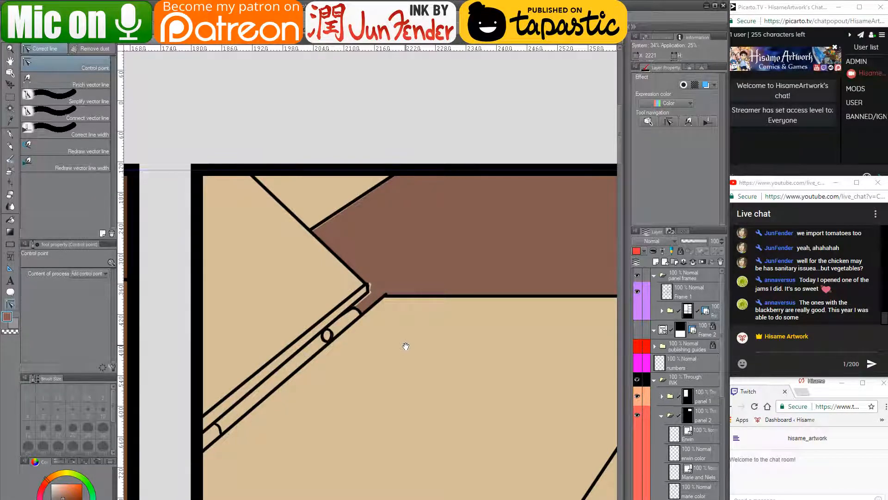
pyautogui.moveTo(404, 345); pyautogui.dragTo(356, 357)
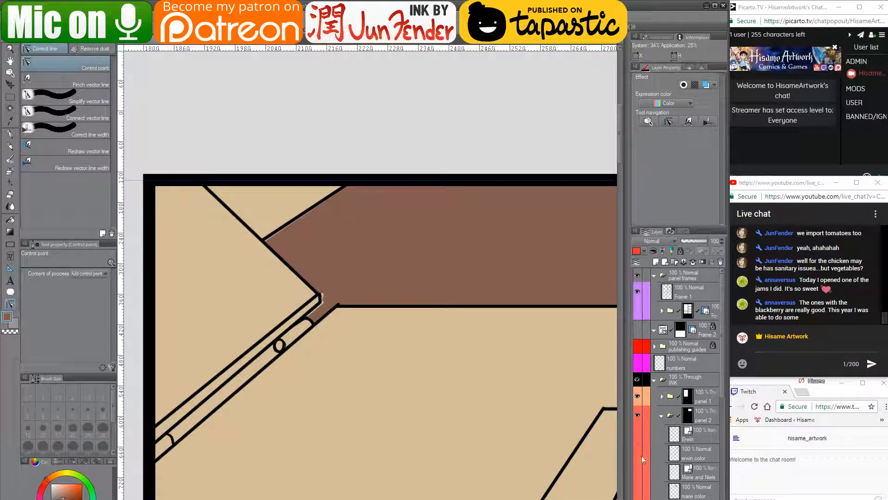
pyautogui.scroll(-4, 455, 374)
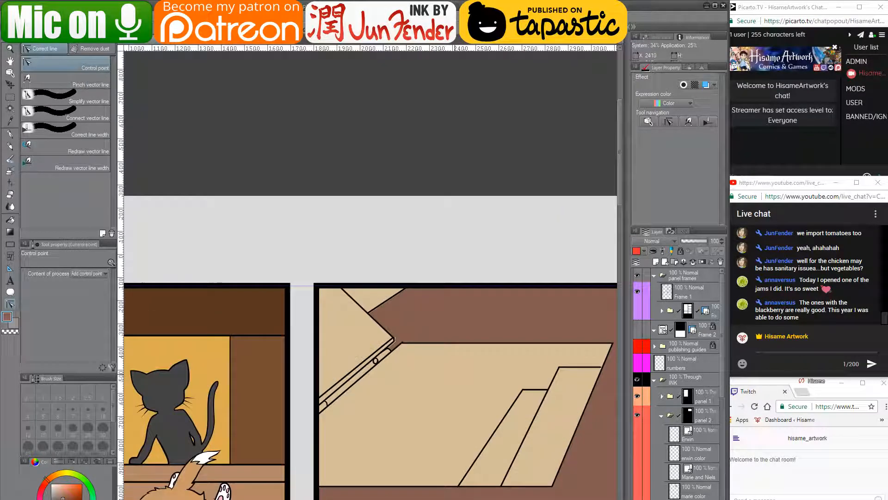
pyautogui.moveTo(547, 435); pyautogui.dragTo(502, 420)
pyautogui.scroll(2, 315, 360)
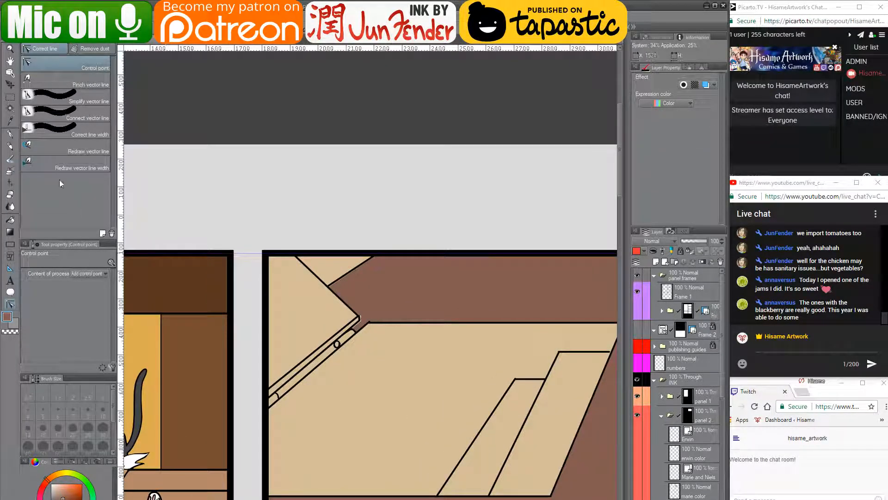
# - Fill the narrow strip beside panel 2's open hatch with the reddish-brown and touch up the gap at the hatch corner with a size 17 G-pen
pyautogui.click(10, 224)
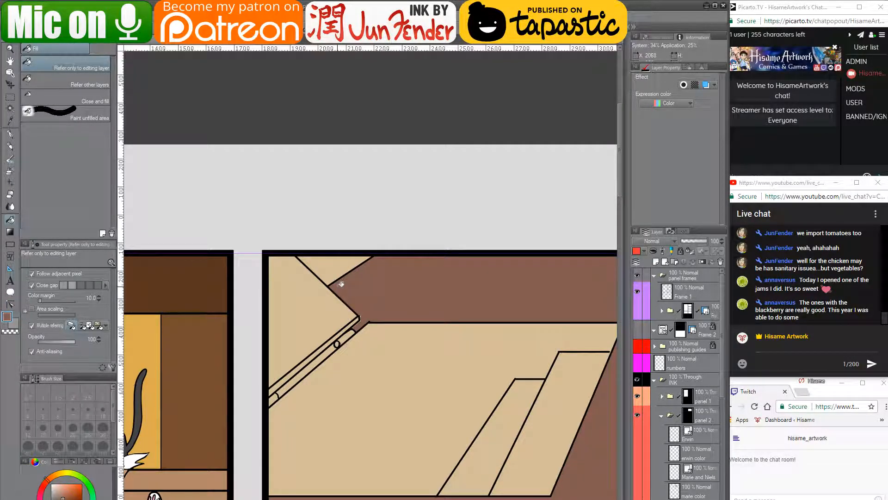
pyautogui.click(325, 360)
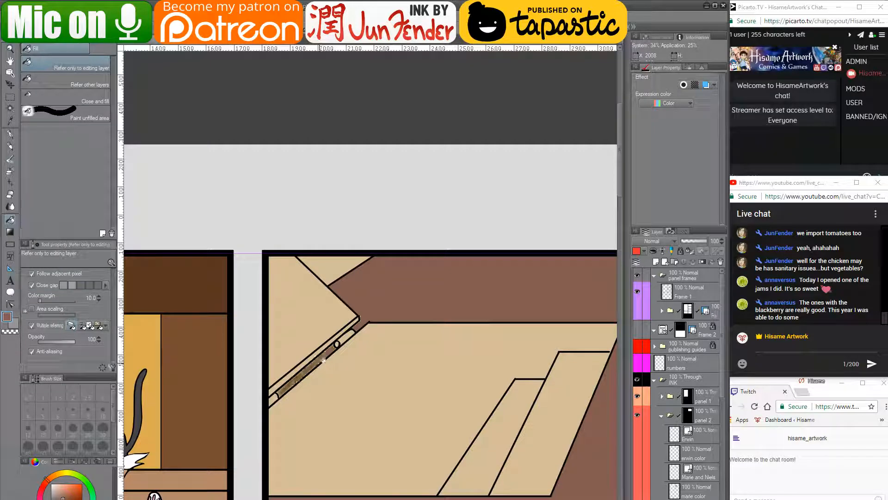
pyautogui.scroll(1, 331, 303)
pyautogui.scroll(2, 332, 303)
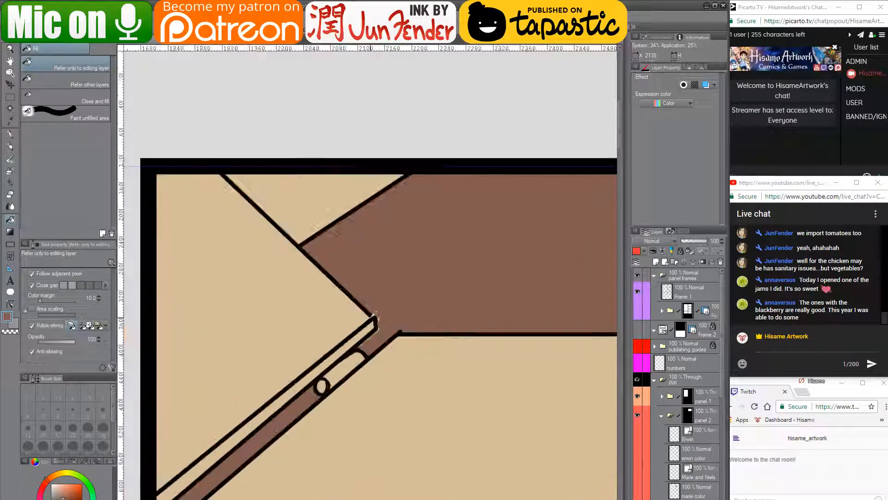
pyautogui.click(10, 135)
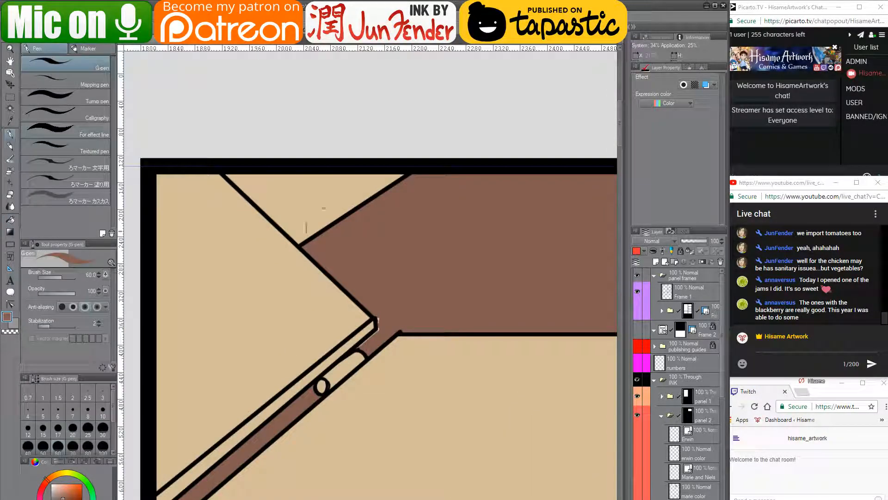
pyautogui.press('[')
pyautogui.press('[')
pyautogui.press('[')
pyautogui.press('[')
pyautogui.press('[')
pyautogui.press('[')
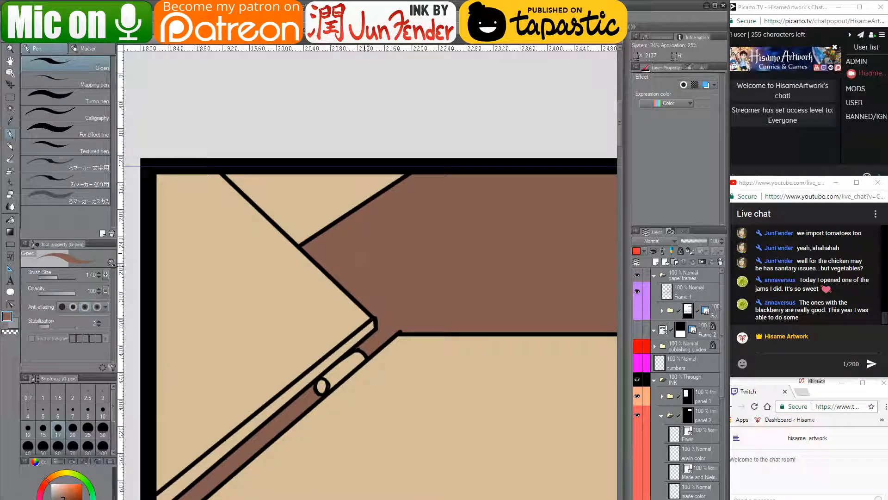
pyautogui.scroll(-2, 331, 301)
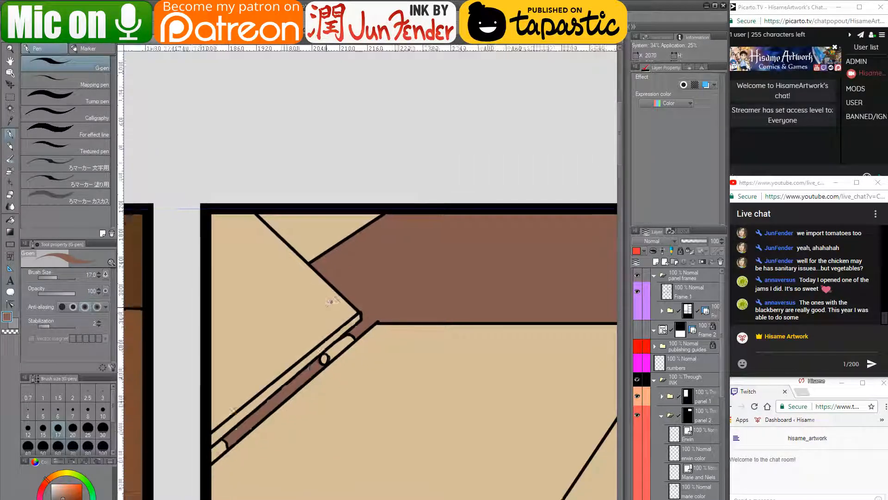
pyautogui.scroll(-3, 331, 302)
# - Sample the blue-grey of the stair opening in page43-clip's cellar-stairs panel and fill panel 2's stair opening with it
pyautogui.moveTo(438, 337); pyautogui.dragTo(377, 361)
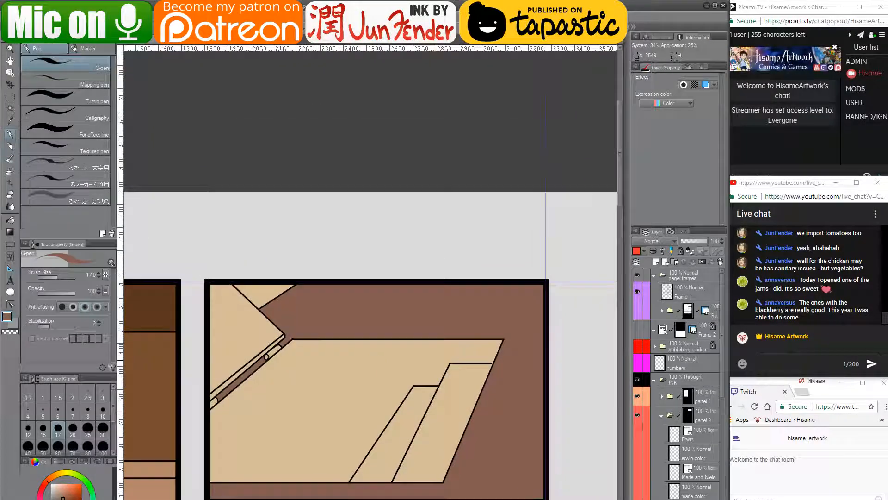
pyautogui.click(195, 44)
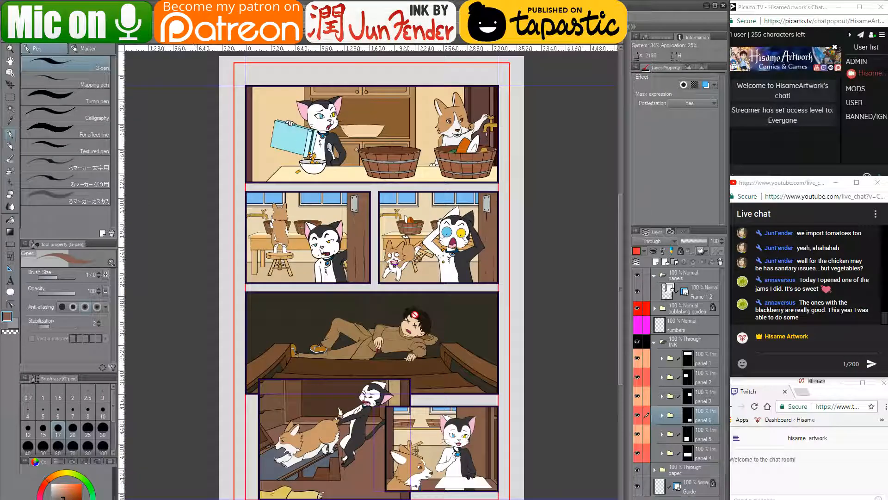
pyautogui.keyDown('alt'); pyautogui.click(449, 296); pyautogui.keyUp('alt')
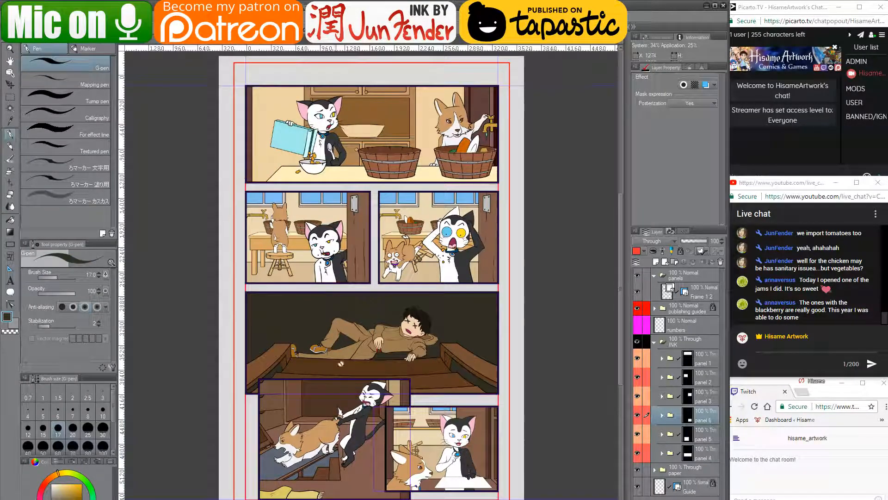
pyautogui.keyDown('alt'); pyautogui.click(273, 463); pyautogui.keyUp('alt')
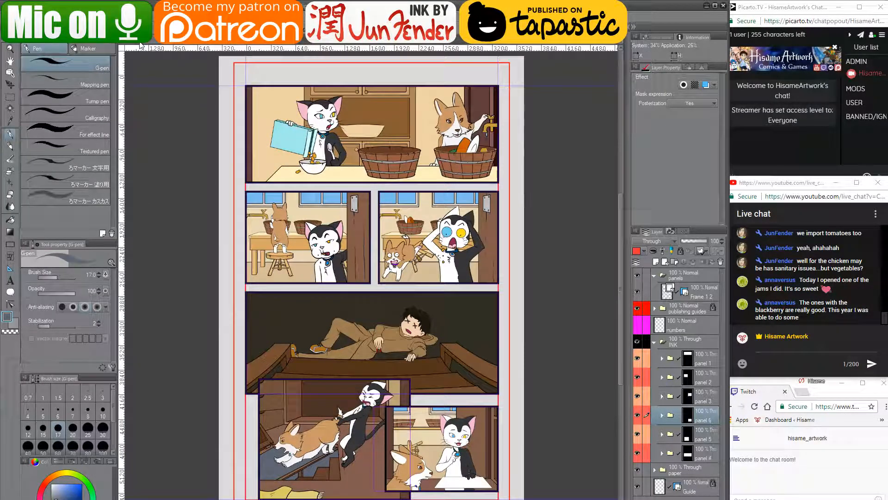
pyautogui.click(142, 45)
pyautogui.click(10, 219)
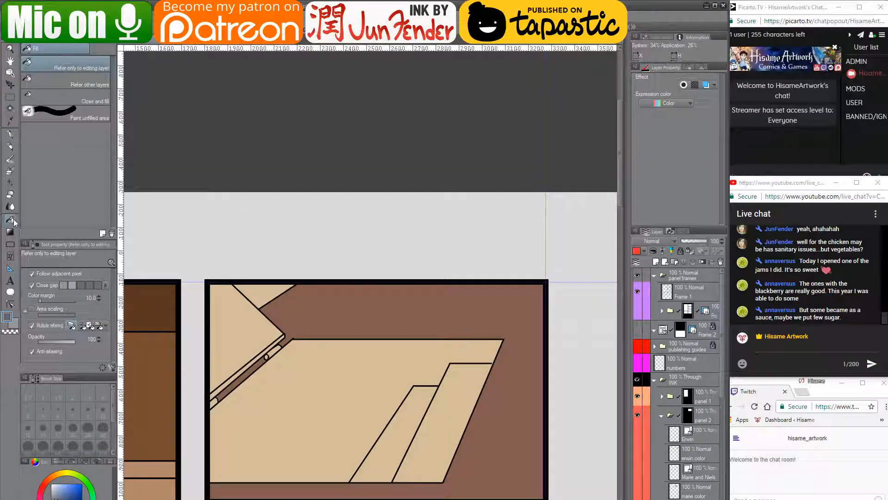
pyautogui.click(328, 364)
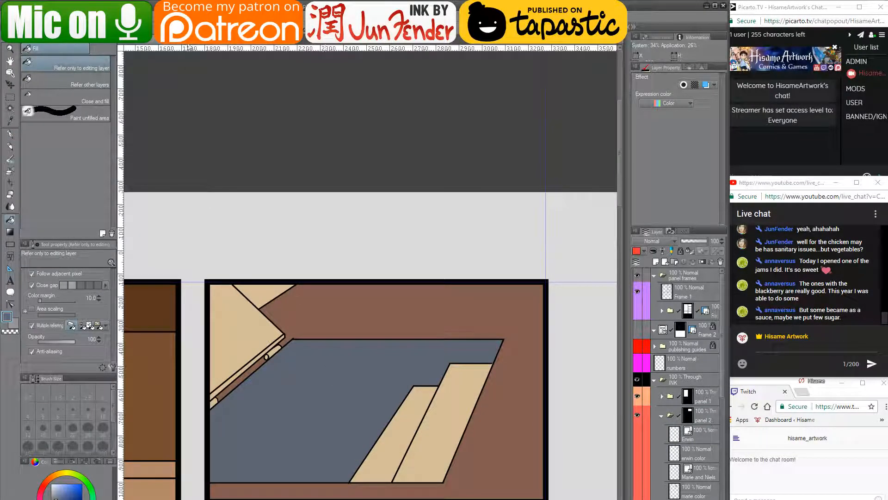
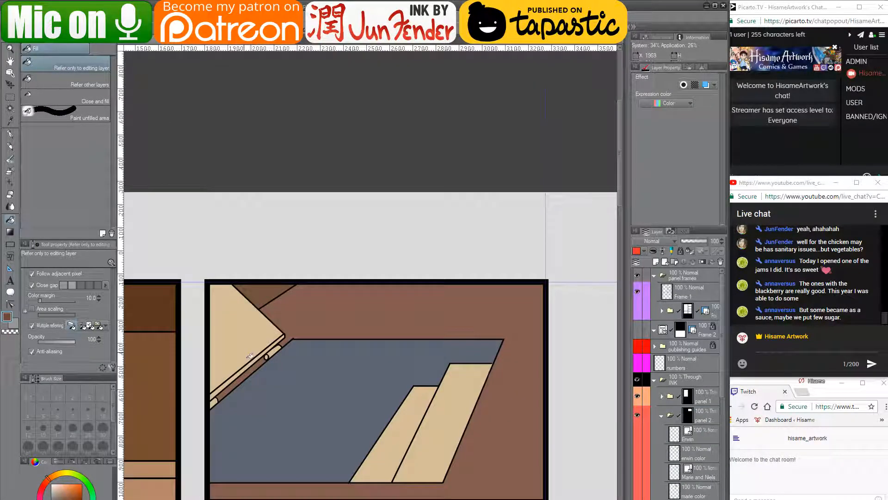
# - Fill panel 2's hatch with browns and its hinge pieces with grey, matching the cellar-stairs panel on page43-clip
pyautogui.click(250, 356)
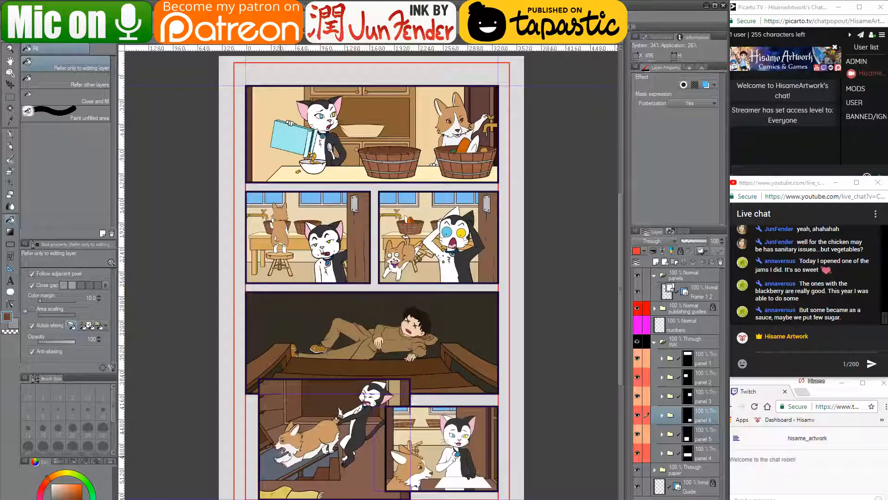
pyautogui.scroll(6, 278, 442)
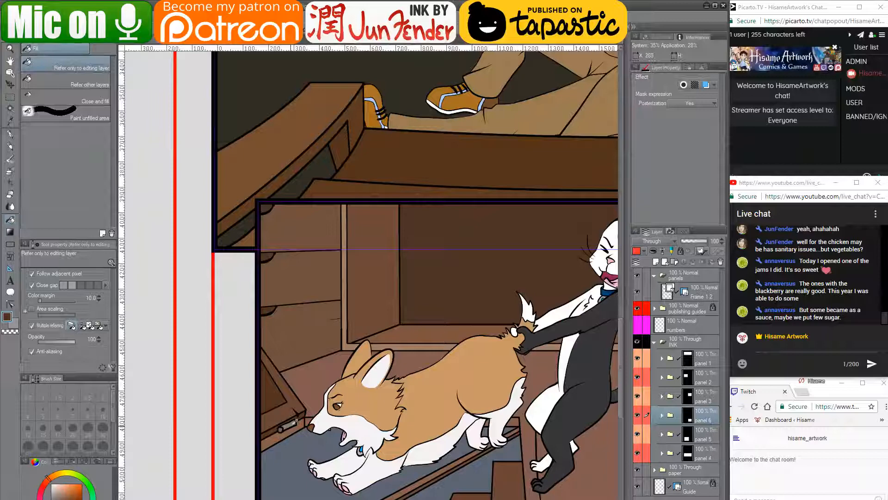
pyautogui.keyDown('alt'); pyautogui.click(295, 422); pyautogui.keyUp('alt')
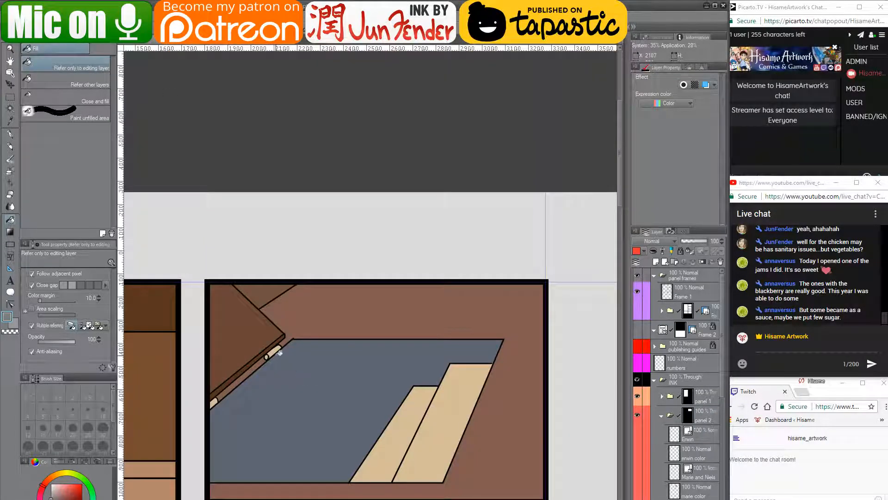
pyautogui.scroll(4, 215, 401)
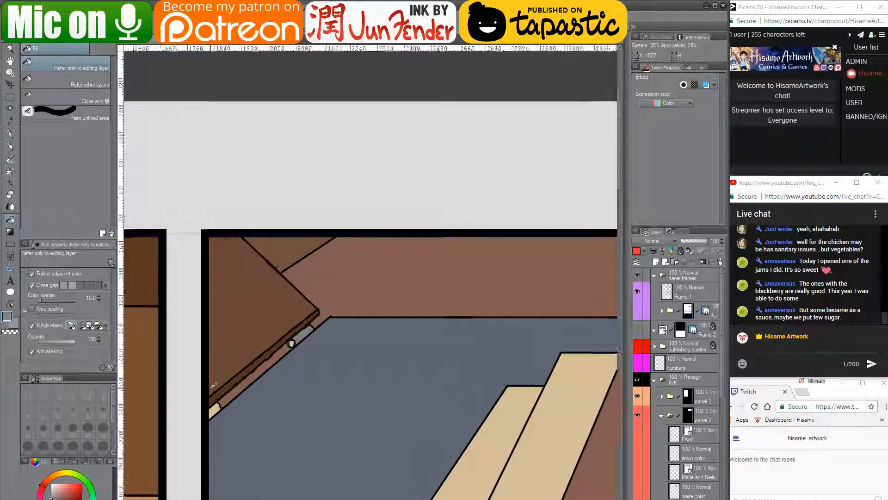
pyautogui.keyDown('alt'); pyautogui.click(273, 375); pyautogui.keyUp('alt')
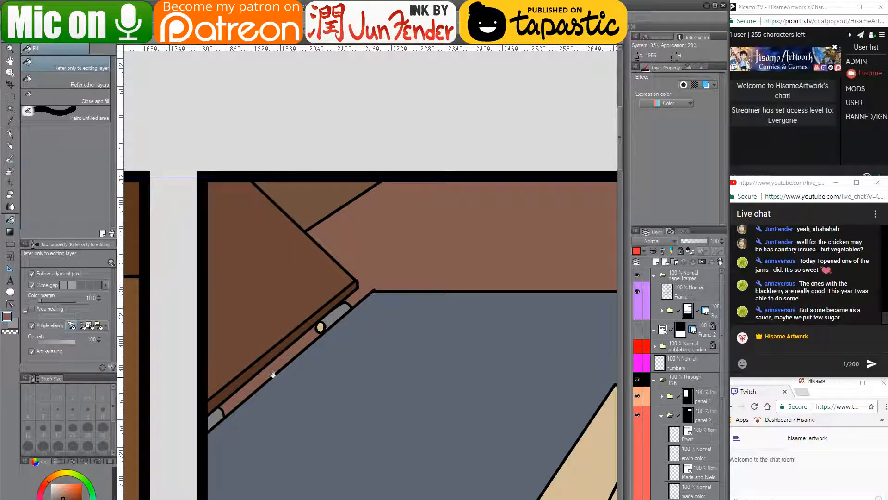
pyautogui.scroll(-4, 276, 364)
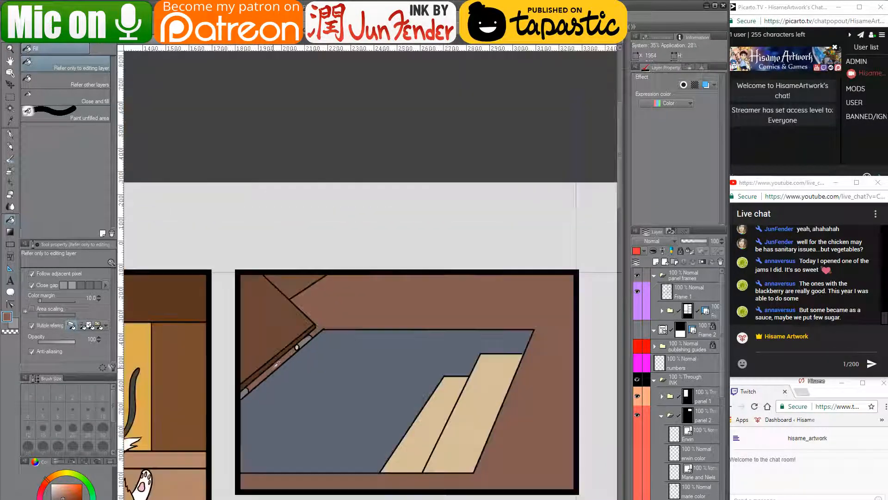
pyautogui.moveTo(277, 356)
pyautogui.mouseDown()
pyautogui.moveTo(515, 327)
pyautogui.moveTo(561, 306)
pyautogui.moveTo(538, 322)
pyautogui.moveTo(279, 347)
pyautogui.mouseUp()
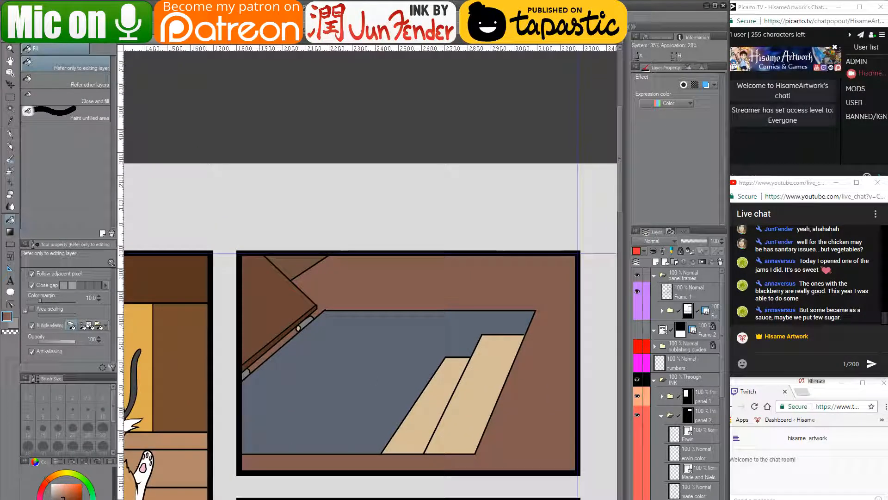
# - Sample the black line colour near the hatch hinge and reduce the G-pen to size 8
pyautogui.scroll(1, 279, 347)
pyautogui.scroll(2, 280, 330)
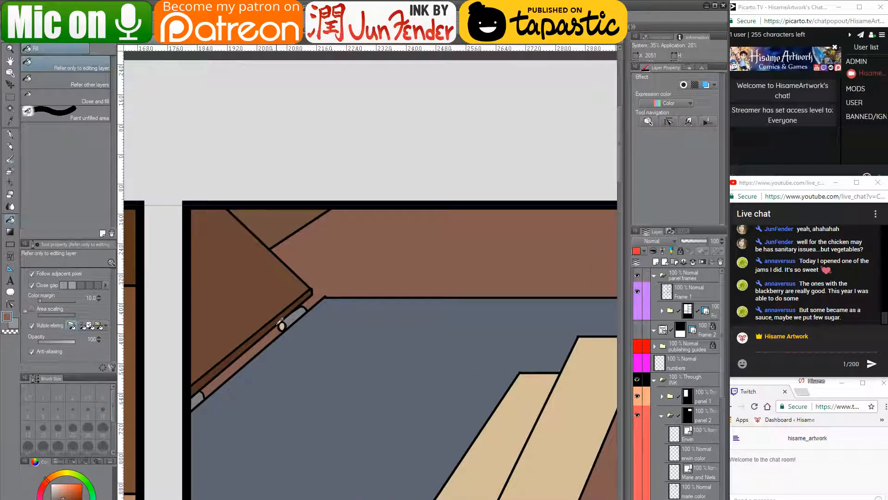
pyautogui.rightClick(278, 323)
pyautogui.click(9, 133)
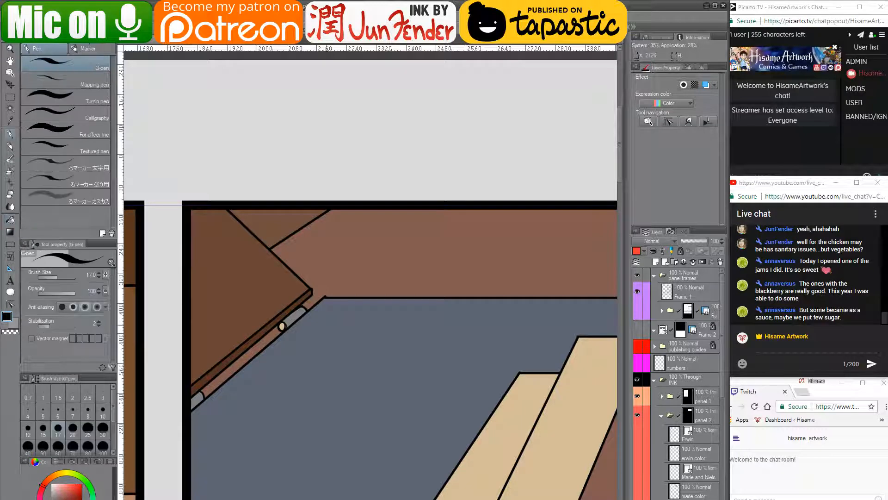
pyautogui.press('[')
pyautogui.press('[')
pyautogui.press('[')
pyautogui.press('[')
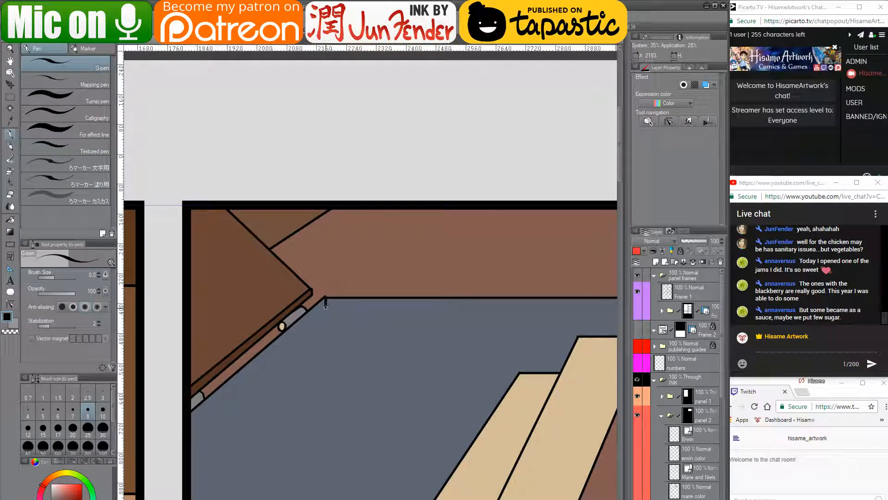
pyautogui.moveTo(326, 307); pyautogui.dragTo(190, 422)
pyautogui.moveTo(462, 377); pyautogui.dragTo(308, 369)
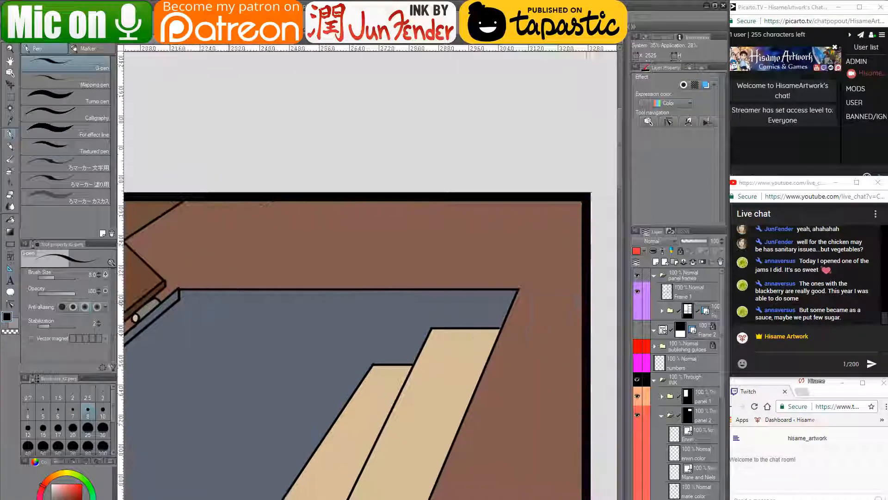
pyautogui.moveTo(236, 360)
pyautogui.mouseDown()
pyautogui.moveTo(321, 335)
pyautogui.moveTo(331, 304)
pyautogui.moveTo(358, 294)
pyautogui.mouseUp()
pyautogui.hotkey('ctrl', 'z')
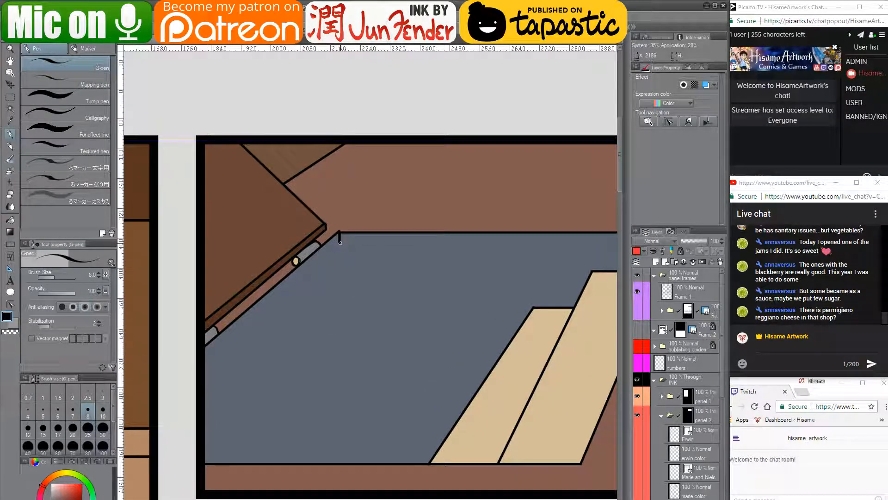
# - Draw black inner edge lines parallel to the diagonal hatch side and the far edge of panel 2's stair opening to form a rim
pyautogui.moveTo(340, 242); pyautogui.dragTo(204, 366)
pyautogui.moveTo(515, 307)
pyautogui.mouseDown()
pyautogui.moveTo(433, 337)
pyautogui.moveTo(434, 349)
pyautogui.mouseUp()
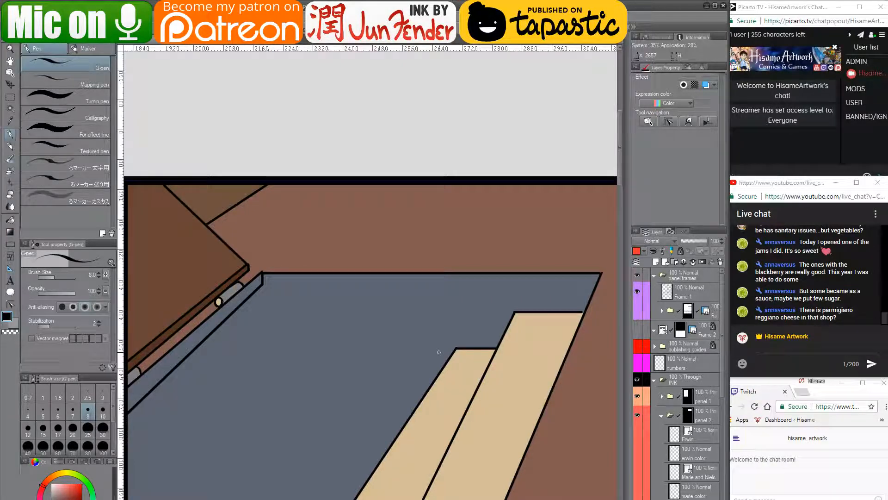
pyautogui.moveTo(462, 353); pyautogui.dragTo(419, 373)
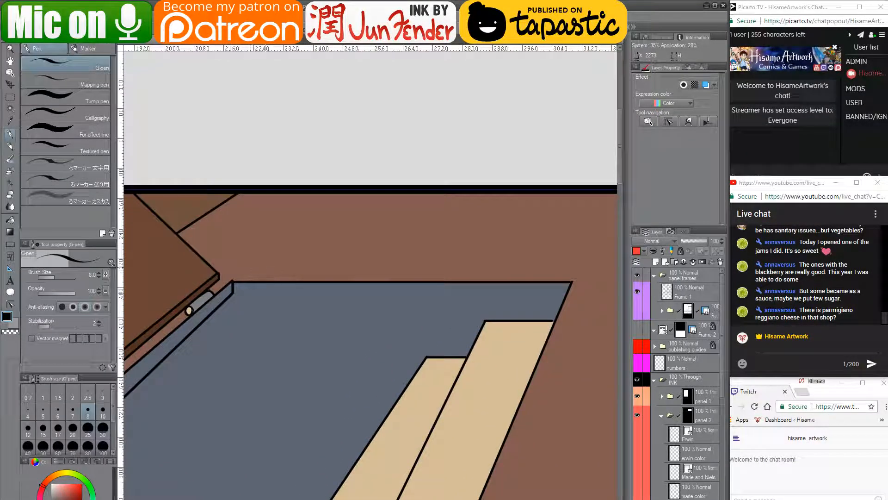
pyautogui.moveTo(233, 292); pyautogui.dragTo(566, 294)
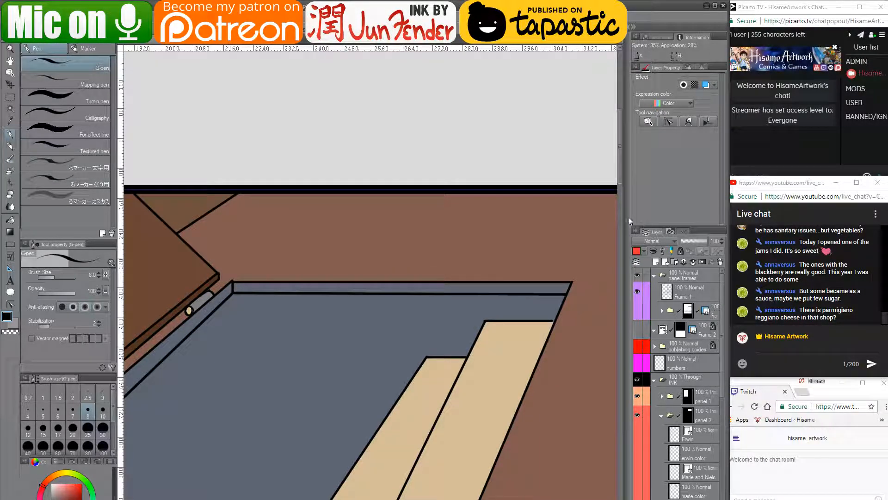
pyautogui.moveTo(318, 268); pyautogui.dragTo(374, 284)
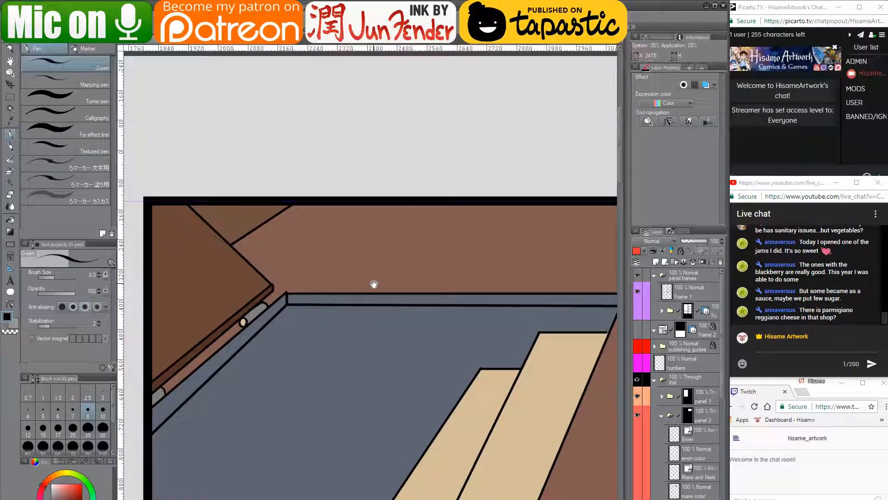
# - Adjust the control point where the far edge line meets the diagonal at the stair opening's corner
pyautogui.click(10, 304)
pyautogui.scroll(4, 298, 310)
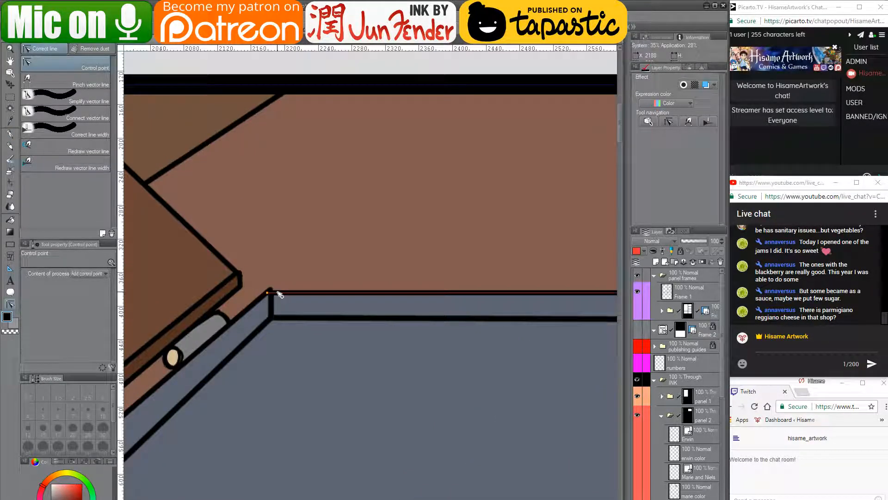
pyautogui.moveTo(273, 291); pyautogui.dragTo(272, 292)
pyautogui.moveTo(373, 337); pyautogui.dragTo(344, 349)
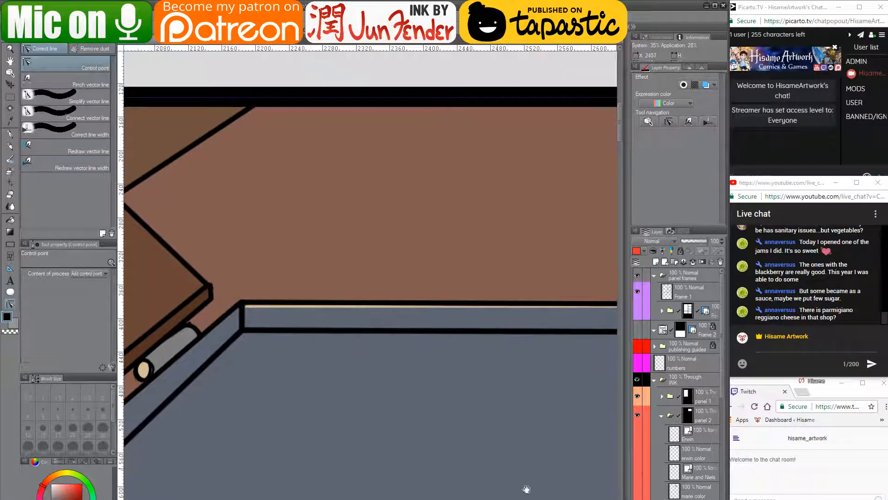
pyautogui.moveTo(530, 412); pyautogui.dragTo(383, 398)
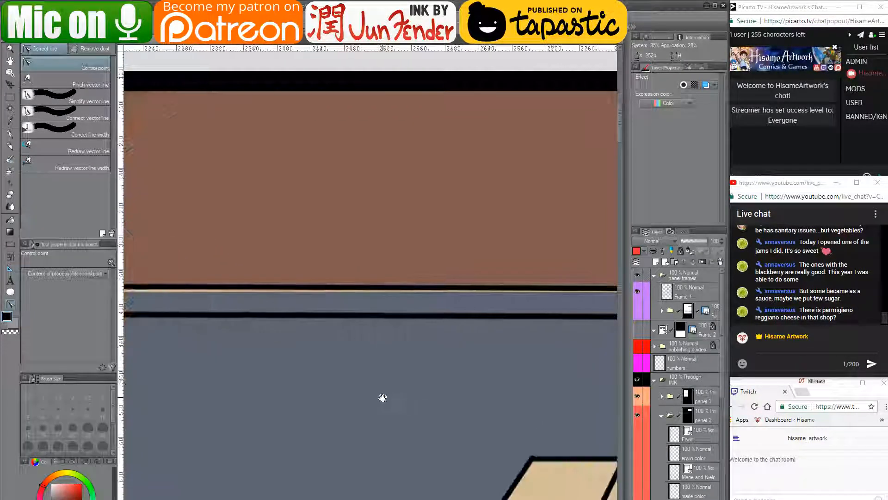
# - Sample the opening-rim brown from the page43-clip cellar panel and fill both rim strips of panel 2's stair opening with it
pyautogui.click(10, 219)
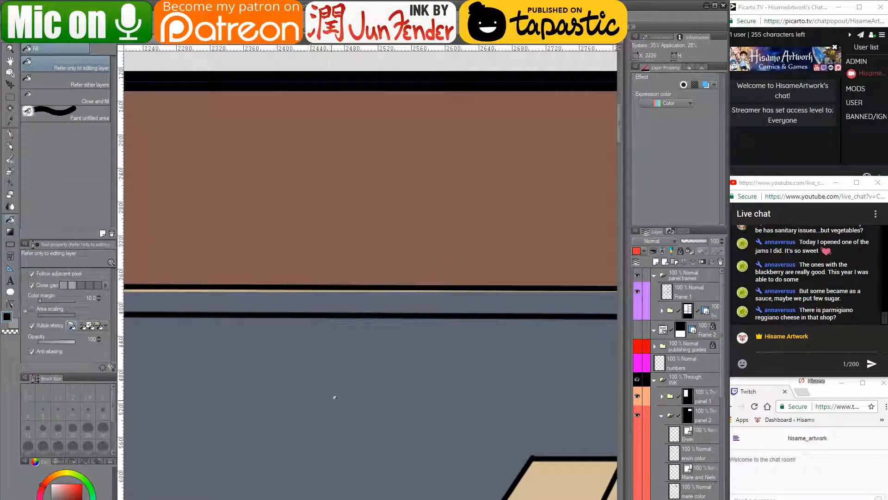
pyautogui.scroll(2, 302, 401)
pyautogui.scroll(-2, 302, 401)
pyautogui.moveTo(327, 407)
pyautogui.mouseDown()
pyautogui.moveTo(353, 408)
pyautogui.moveTo(319, 398)
pyautogui.mouseUp()
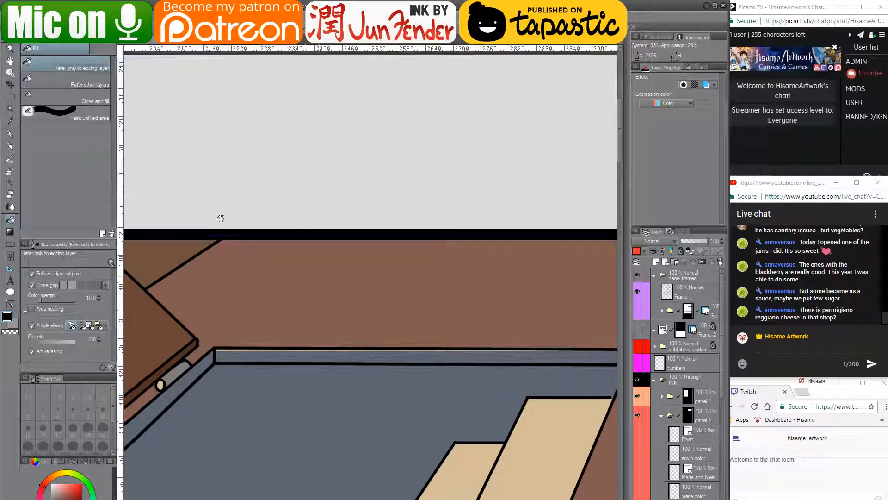
pyautogui.click(190, 43)
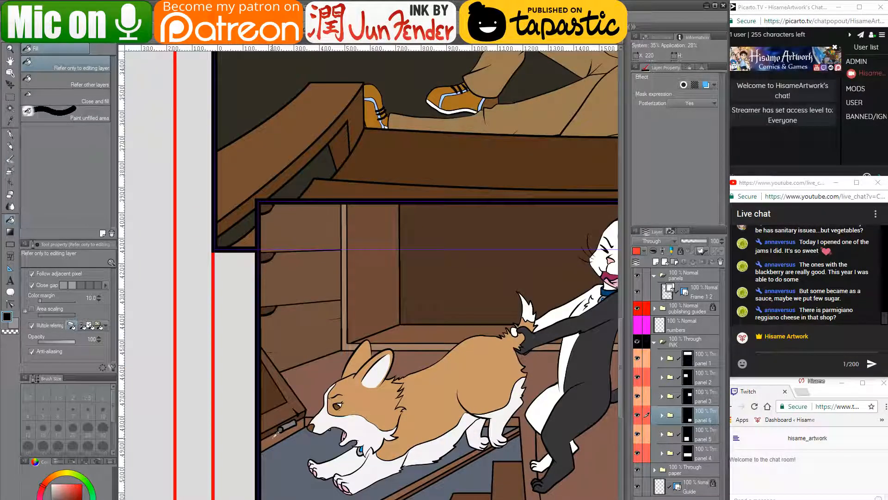
pyautogui.keyDown('alt'); pyautogui.click(274, 411); pyautogui.keyUp('alt')
pyautogui.click(142, 44)
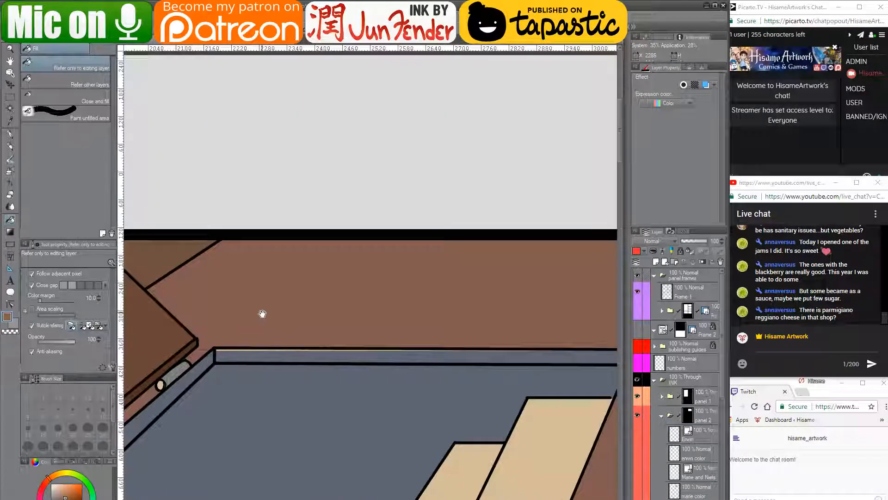
pyautogui.moveTo(262, 312); pyautogui.dragTo(293, 228)
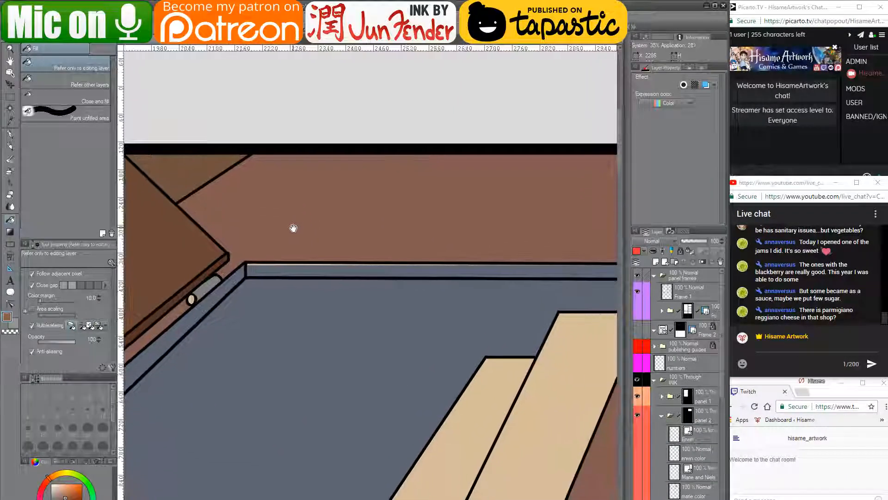
pyautogui.click(291, 263)
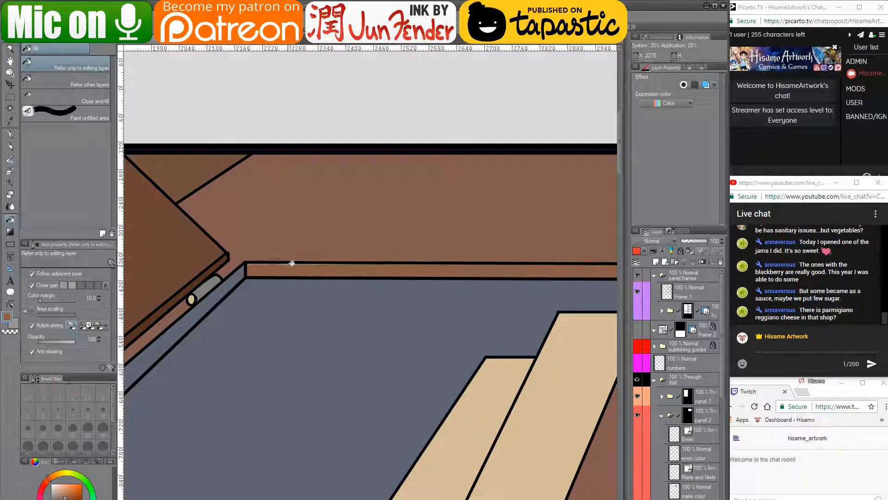
pyautogui.moveTo(426, 304); pyautogui.dragTo(585, 298)
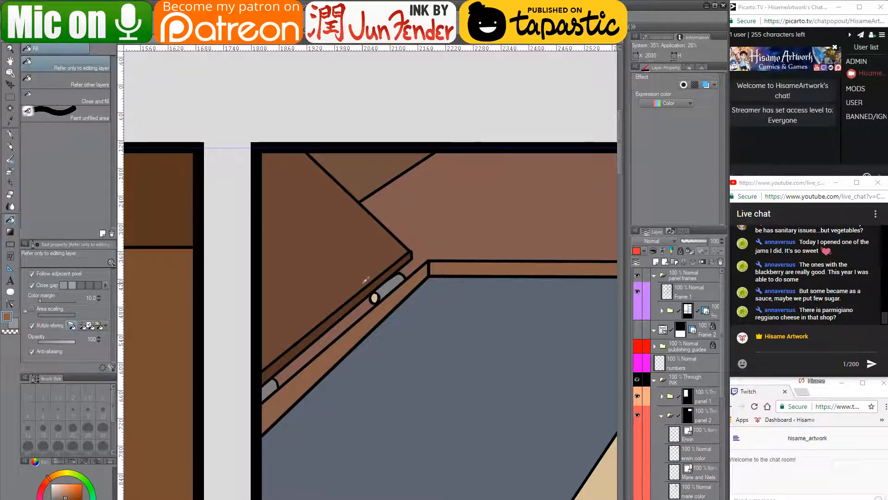
# - Fill the round end of panel 2's hatch hinge with light grey and sample the floor brown beside it for the G-pen
pyautogui.scroll(3, 383, 303)
pyautogui.scroll(2, 393, 286)
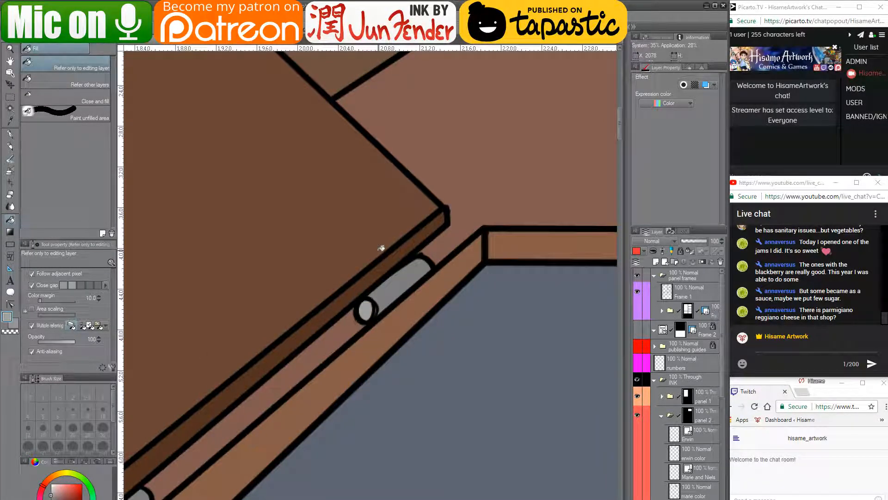
pyautogui.click(10, 136)
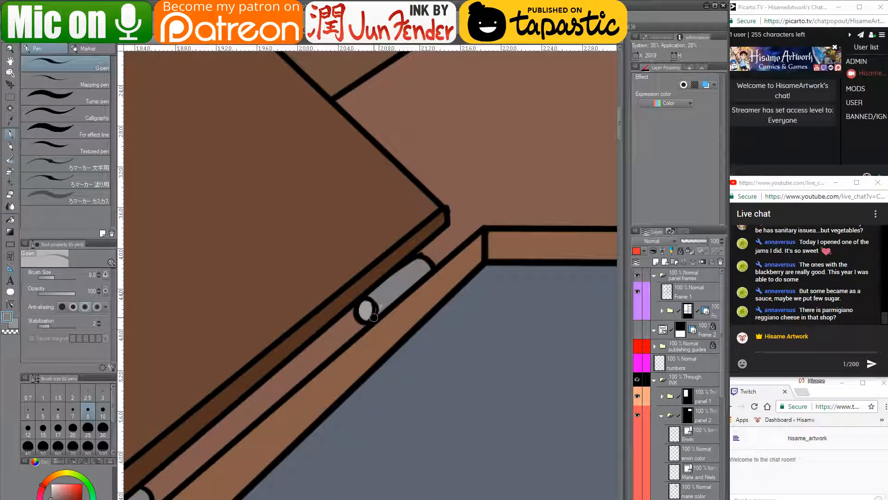
pyautogui.keyDown('alt'); pyautogui.click(354, 310); pyautogui.keyUp('alt')
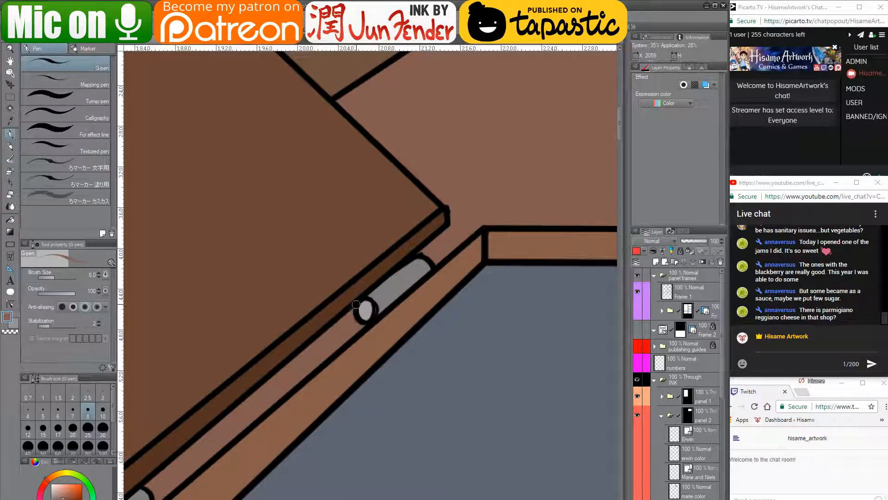
pyautogui.moveTo(339, 343); pyautogui.dragTo(440, 296)
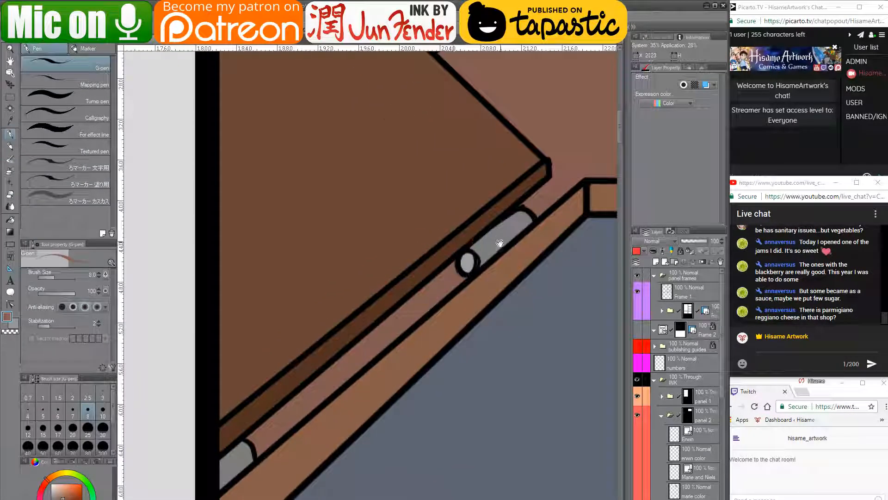
pyautogui.moveTo(499, 241); pyautogui.dragTo(405, 260)
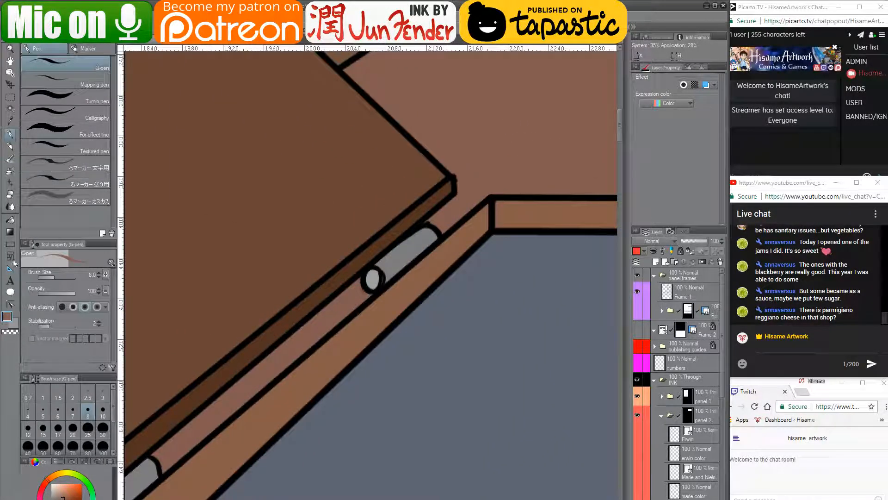
# - Lengthen the short vertical line at the hatch's corner using its control point, and erase the hatch's old lower edge line with the vector eraser
pyautogui.click(8, 305)
pyautogui.keyDown('ctrl'); pyautogui.keyDown('shift'); pyautogui.click(452, 196); pyautogui.keyUp('shift'); pyautogui.keyUp('ctrl')
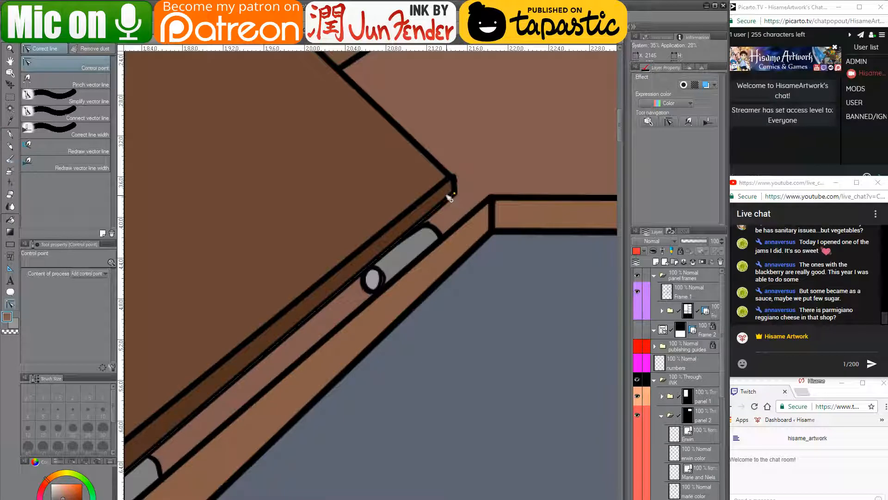
pyautogui.moveTo(457, 188); pyautogui.dragTo(469, 212)
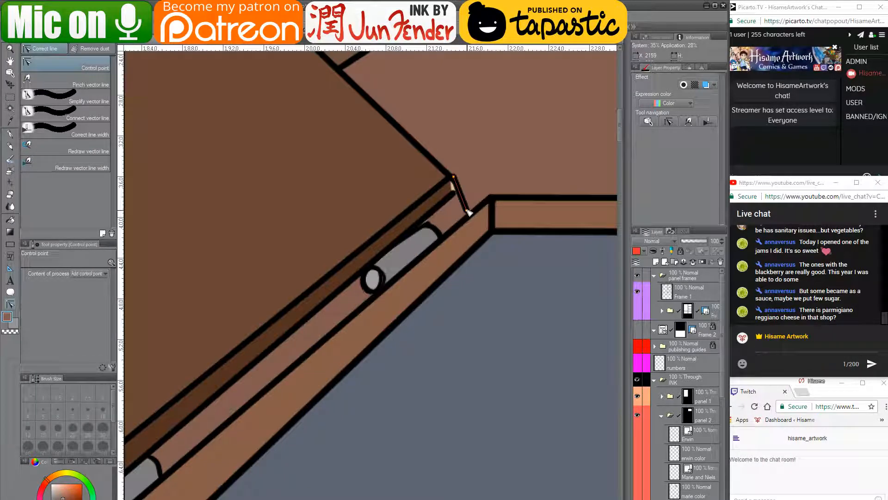
pyautogui.moveTo(391, 279); pyautogui.dragTo(454, 224)
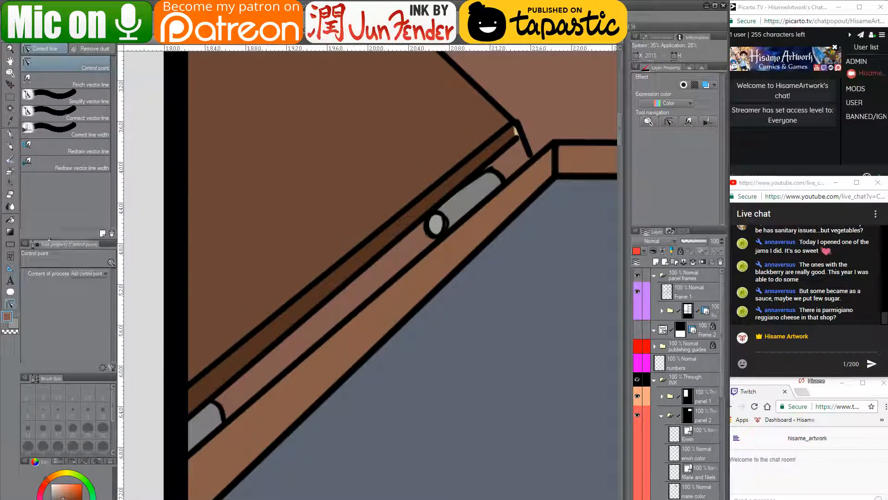
pyautogui.click(9, 195)
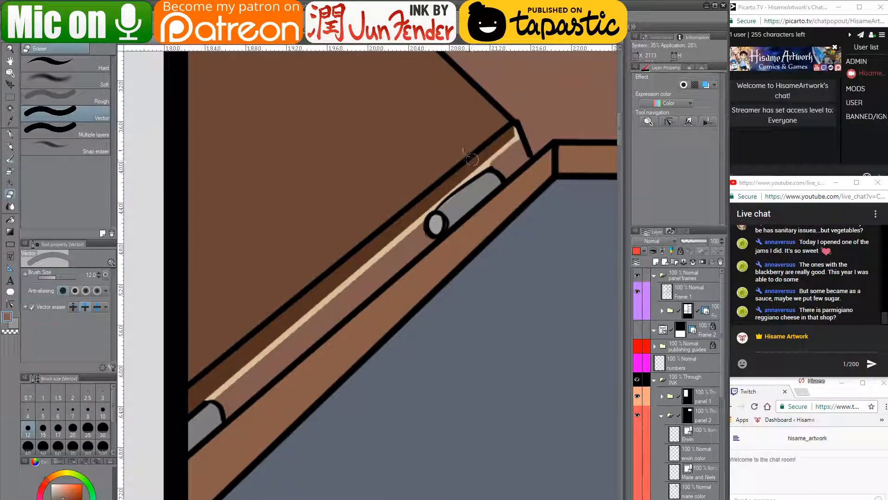
pyautogui.moveTo(497, 174); pyautogui.dragTo(463, 229)
pyautogui.click(10, 304)
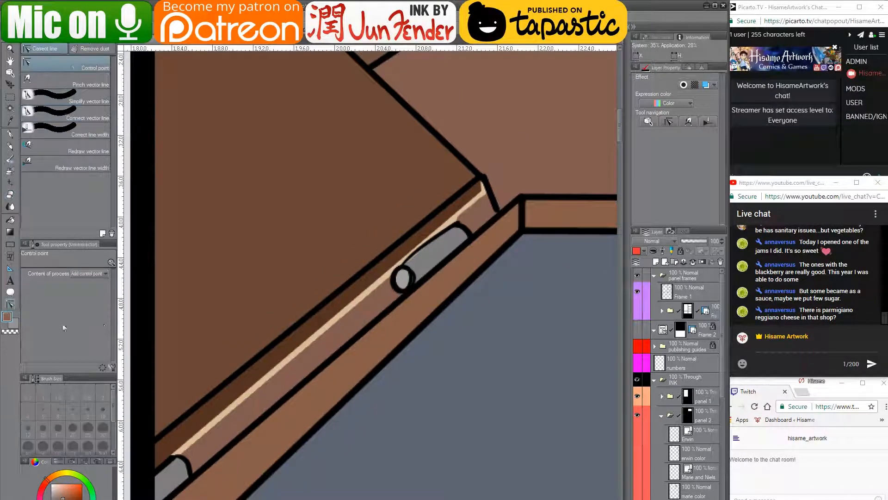
pyautogui.moveTo(498, 211); pyautogui.dragTo(486, 214)
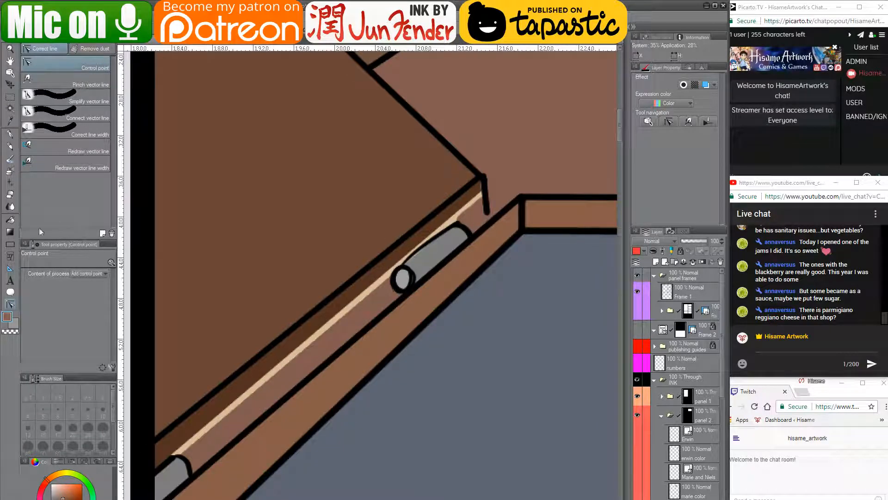
# - Draw a new black lower hatch edge with the G-pen at size 8, from the corner line to the hinge and between the two hinges
pyautogui.click(10, 134)
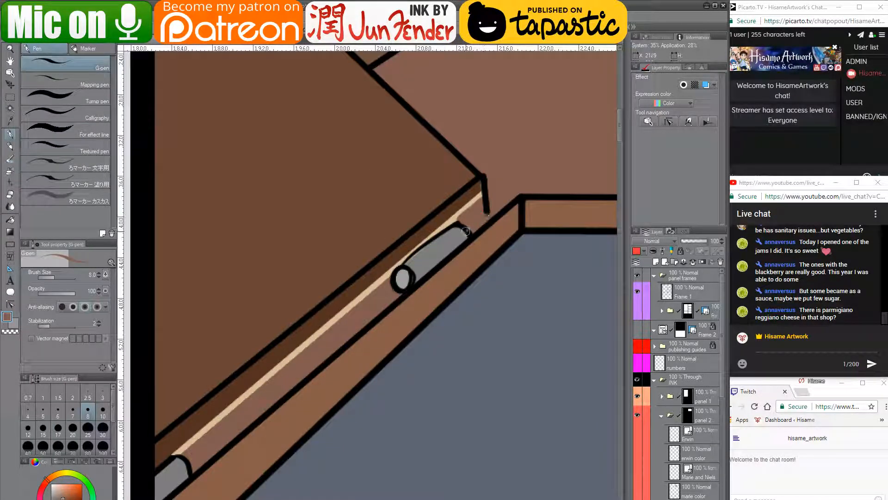
pyautogui.keyDown('alt'); pyautogui.click(486, 211); pyautogui.keyUp('alt')
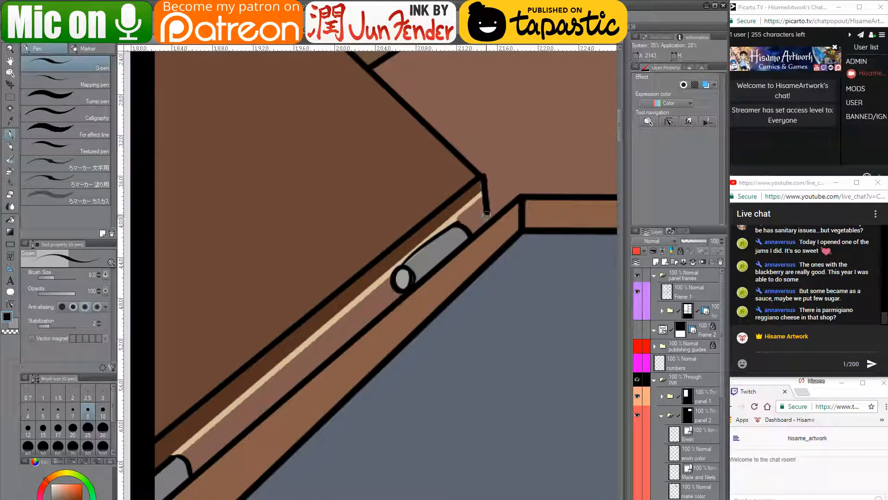
pyautogui.moveTo(487, 214); pyautogui.dragTo(470, 227)
pyautogui.moveTo(399, 294); pyautogui.dragTo(500, 228)
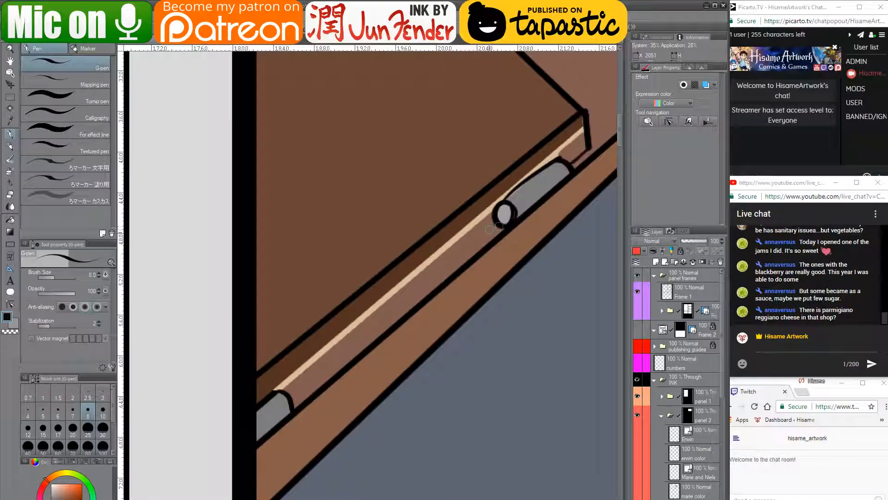
pyautogui.click(495, 226)
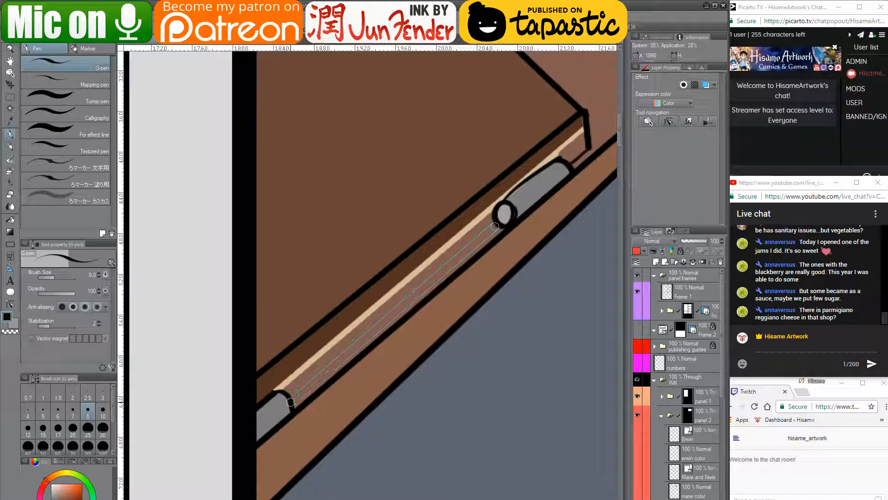
pyautogui.keyDown('shift'); pyautogui.click(294, 403); pyautogui.keyUp('shift')
pyautogui.moveTo(518, 226); pyautogui.dragTo(403, 325)
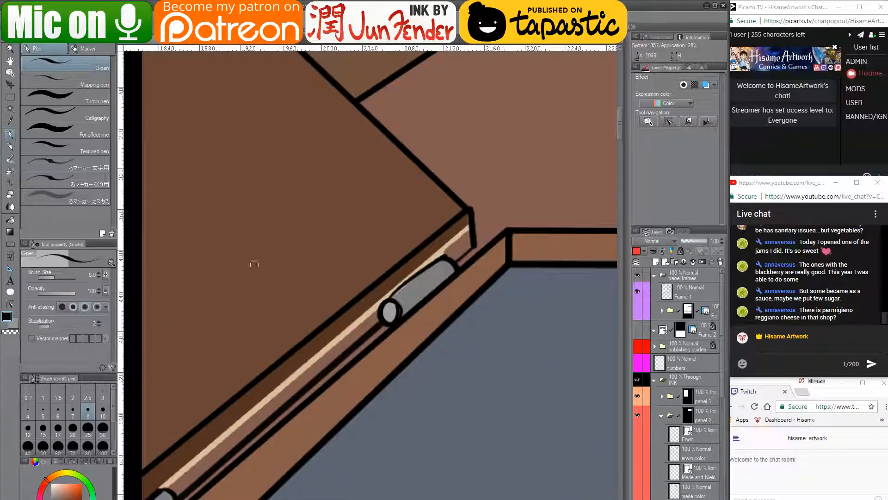
# - Paint the hatch edge dark brown at the corner and along the hinge with the Darker pencil at size 17, touching up the hinge's grey
pyautogui.click(9, 146)
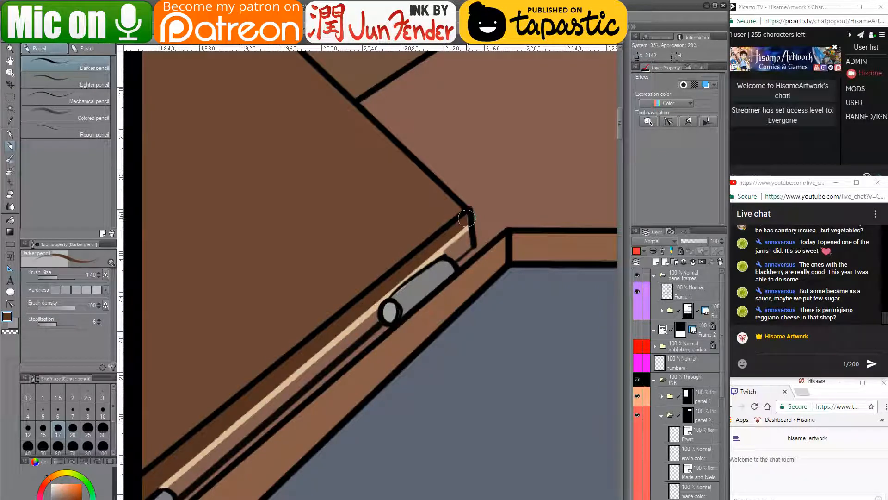
pyautogui.moveTo(467, 221)
pyautogui.mouseDown()
pyautogui.moveTo(460, 253)
pyautogui.moveTo(467, 222)
pyautogui.mouseUp()
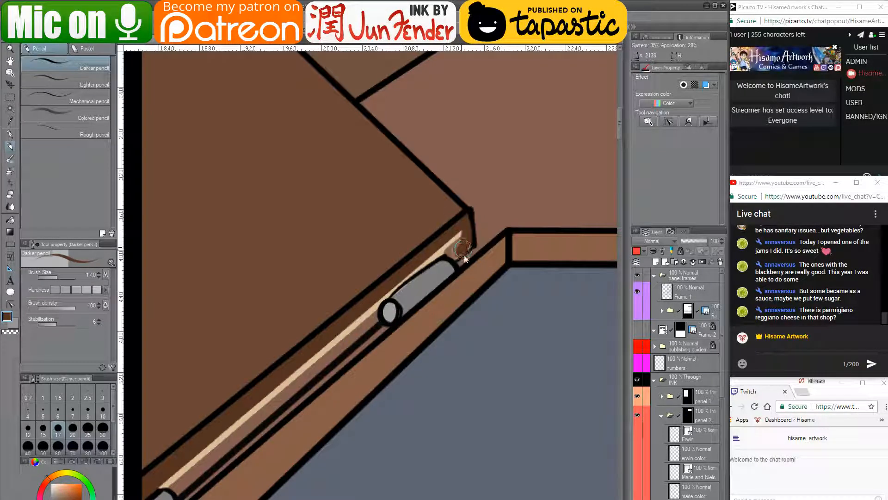
pyautogui.hotkey('ctrl', 'z')
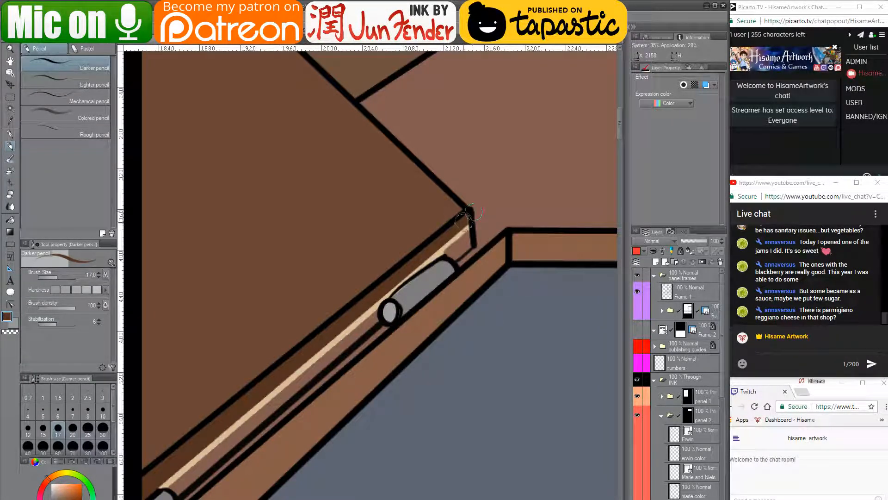
pyautogui.moveTo(467, 219); pyautogui.dragTo(468, 247)
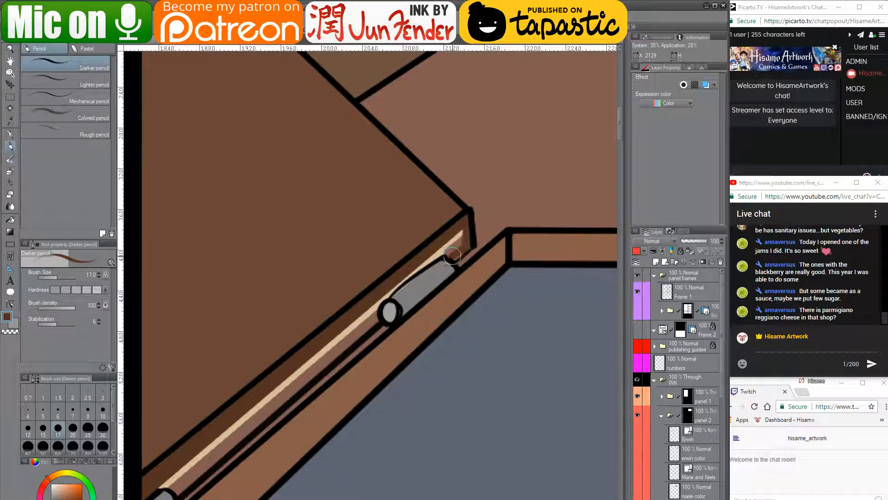
pyautogui.moveTo(463, 227); pyautogui.dragTo(463, 251)
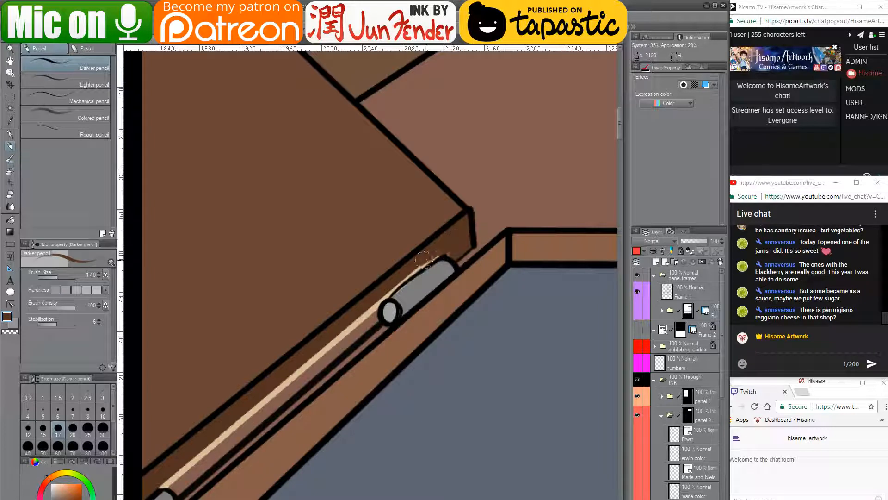
pyautogui.moveTo(437, 254); pyautogui.dragTo(361, 314)
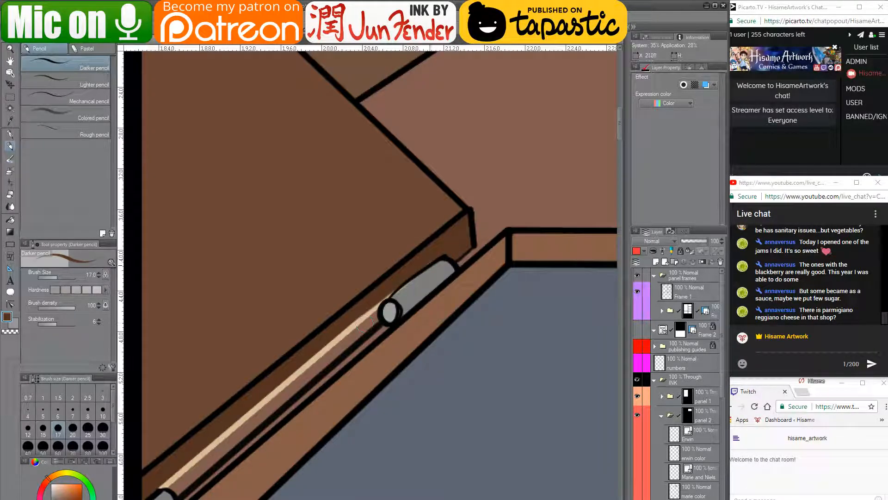
pyautogui.press('c')
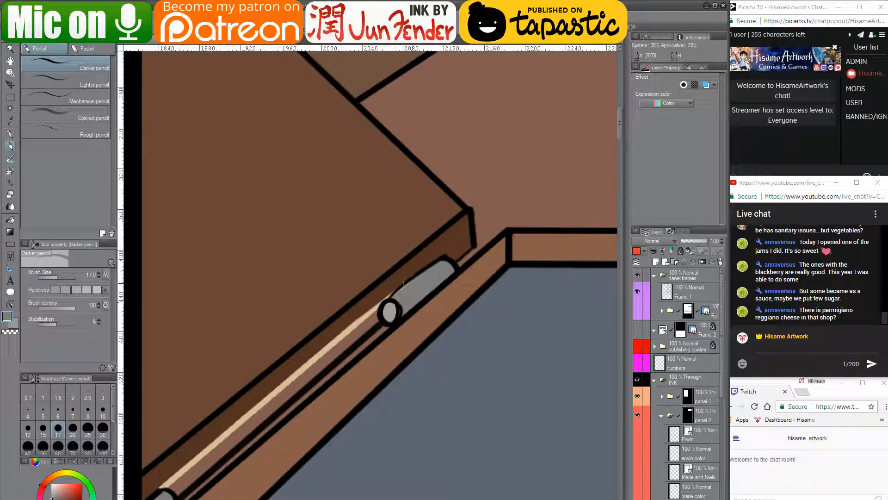
pyautogui.moveTo(387, 308)
pyautogui.mouseDown()
pyautogui.moveTo(486, 226)
pyautogui.moveTo(449, 250)
pyautogui.mouseUp()
# - Paint over the remaining light strip on the hatch edge between the two hinges in dark brown, and resample the floor brown
pyautogui.press('c')
pyautogui.moveTo(486, 209)
pyautogui.mouseDown()
pyautogui.moveTo(454, 244)
pyautogui.moveTo(472, 228)
pyautogui.moveTo(474, 238)
pyautogui.moveTo(474, 229)
pyautogui.moveTo(412, 293)
pyautogui.moveTo(463, 235)
pyautogui.moveTo(393, 293)
pyautogui.mouseUp()
pyautogui.keyDown('alt'); pyautogui.click(490, 229); pyautogui.keyUp('alt')
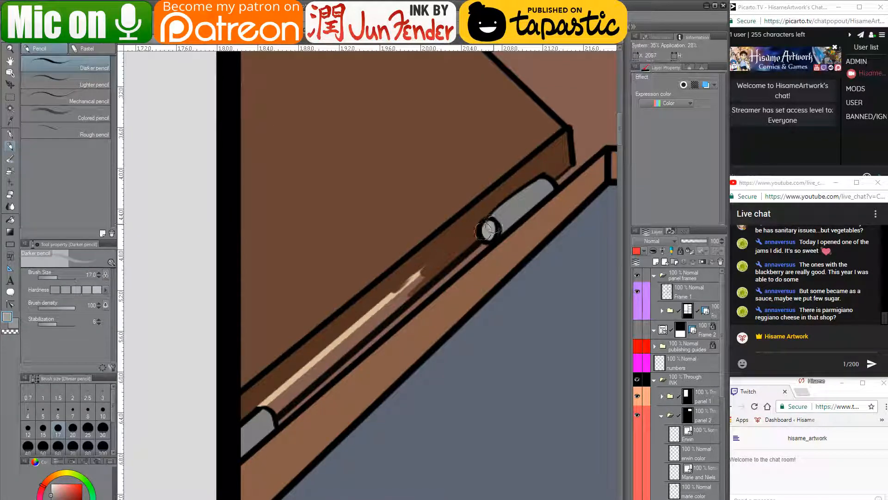
pyautogui.keyDown('alt'); pyautogui.click(489, 204); pyautogui.keyUp('alt')
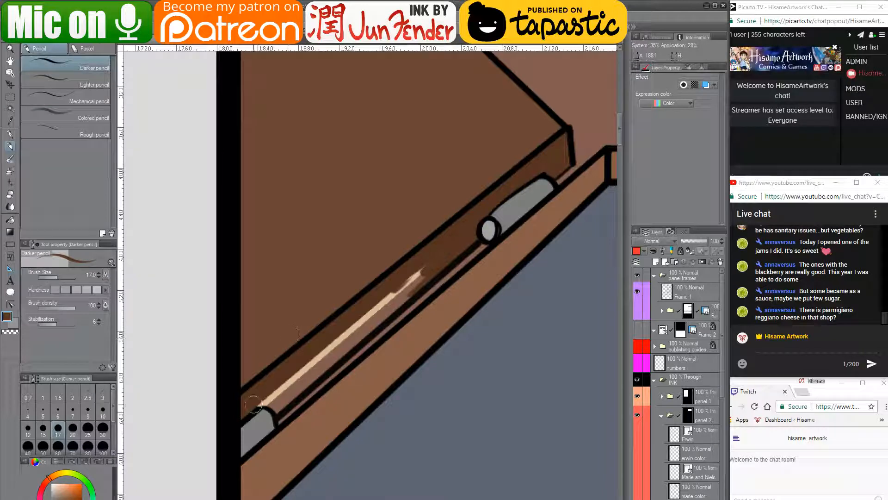
pyautogui.moveTo(257, 406)
pyautogui.mouseDown()
pyautogui.moveTo(277, 412)
pyautogui.moveTo(266, 401)
pyautogui.moveTo(303, 391)
pyautogui.moveTo(278, 402)
pyautogui.moveTo(324, 361)
pyautogui.moveTo(266, 398)
pyautogui.moveTo(366, 319)
pyautogui.moveTo(324, 366)
pyautogui.moveTo(418, 286)
pyautogui.moveTo(365, 320)
pyautogui.moveTo(419, 272)
pyautogui.mouseUp()
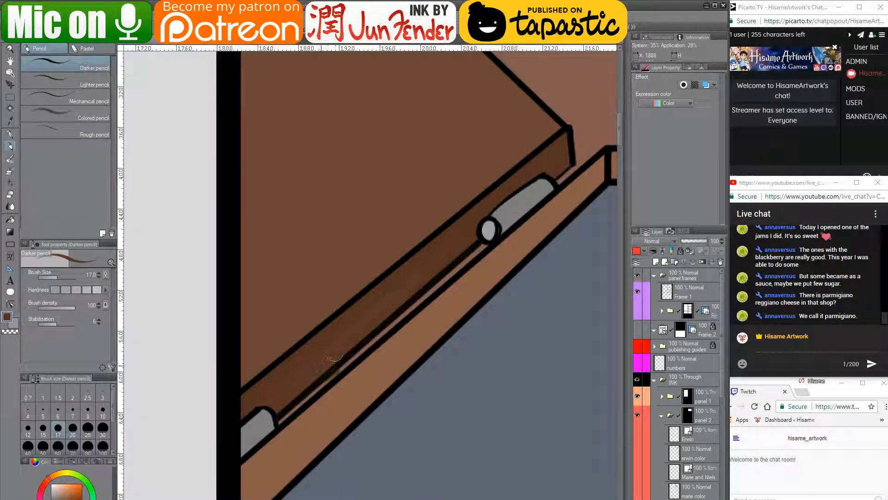
pyautogui.keyDown('alt'); pyautogui.click(326, 357); pyautogui.keyUp('alt')
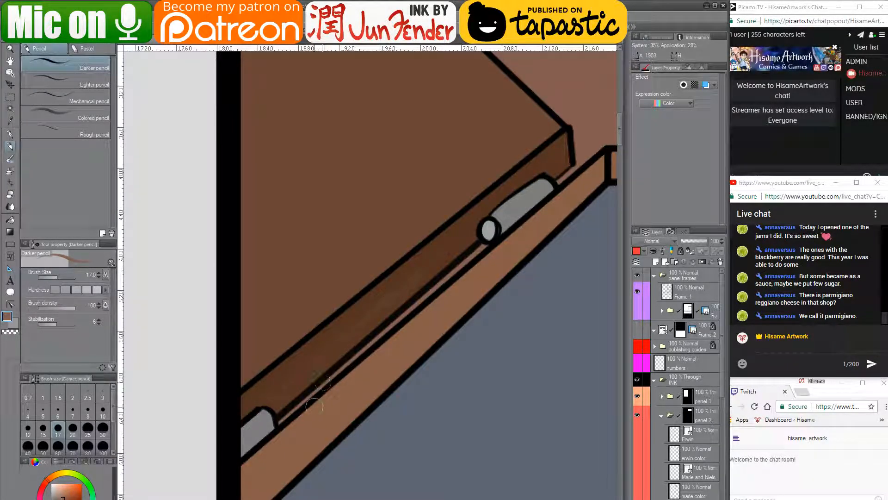
pyautogui.moveTo(396, 279); pyautogui.dragTo(248, 393)
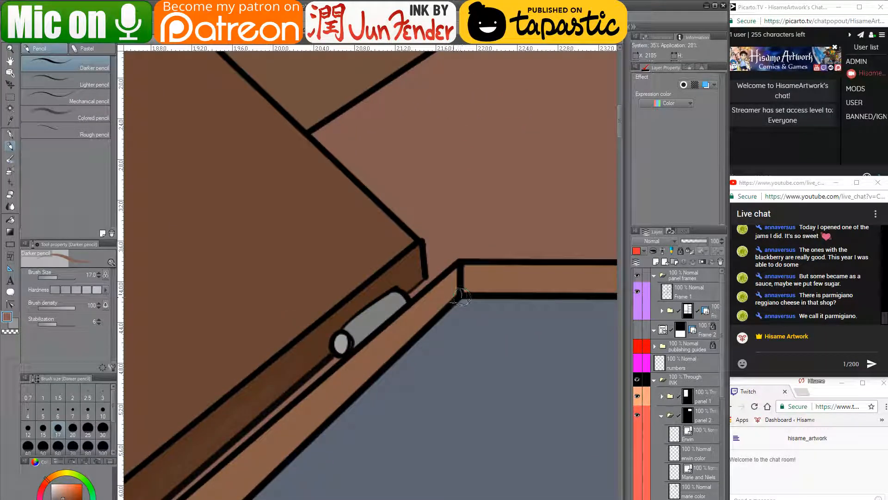
# - Examine panel 2's hatch edge, hinges, rim and stair opening across the whole panel
pyautogui.scroll(-1, 390, 342)
pyautogui.scroll(-2, 389, 343)
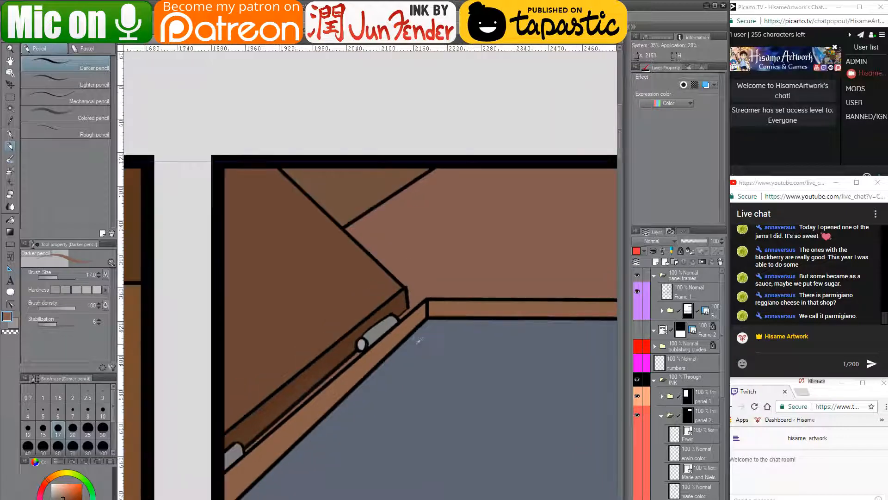
pyautogui.moveTo(525, 319); pyautogui.dragTo(407, 329)
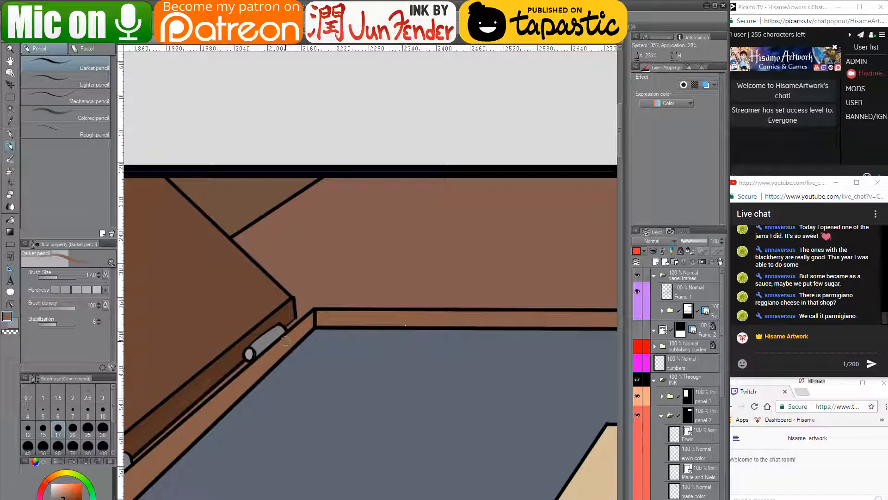
pyautogui.scroll(-1, 289, 338)
pyautogui.scroll(-2, 287, 343)
pyautogui.moveTo(359, 395); pyautogui.dragTo(380, 349)
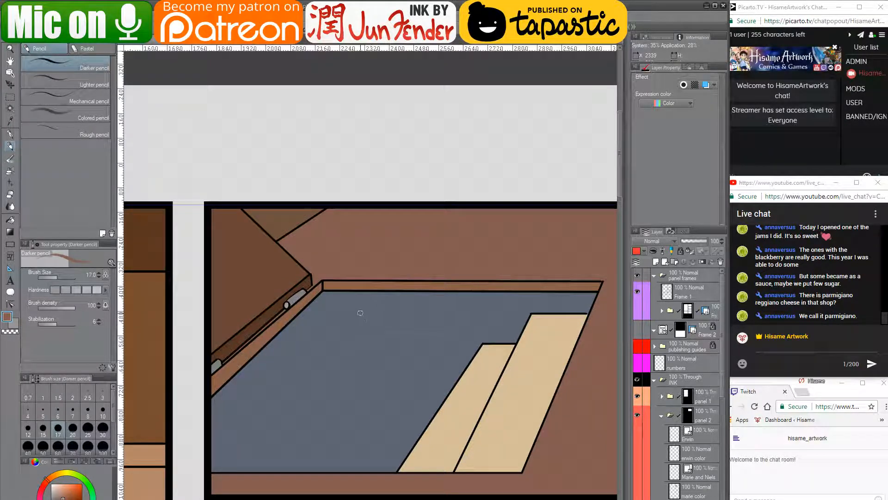
pyautogui.moveTo(501, 382); pyautogui.dragTo(422, 396)
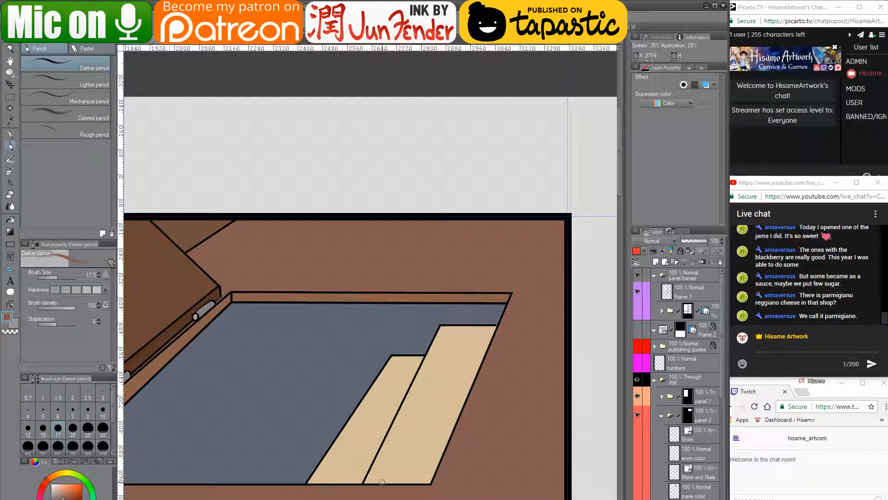
# - Switch to the browser and search Google Images for "branza telemea"
pyautogui.hotkey('alt', 'Tab')
pyautogui.tripleClick(216, 74)
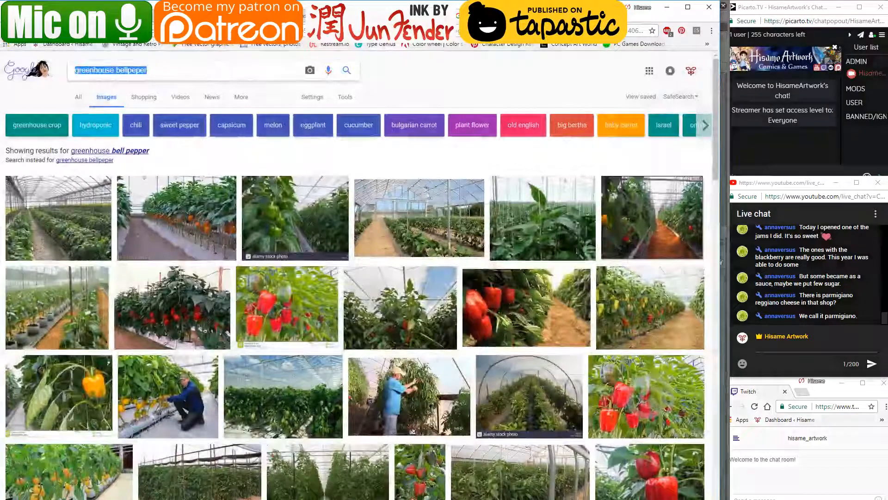
pyautogui.write('branza telemea')
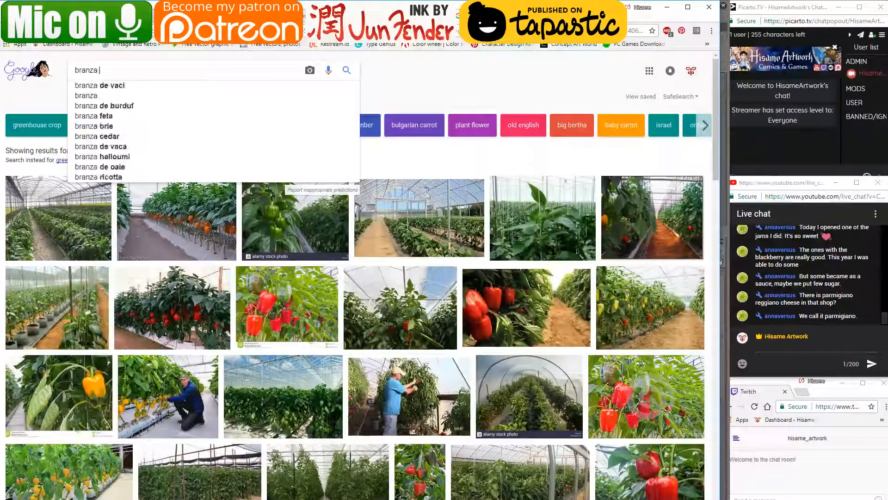
pyautogui.press('Escape')
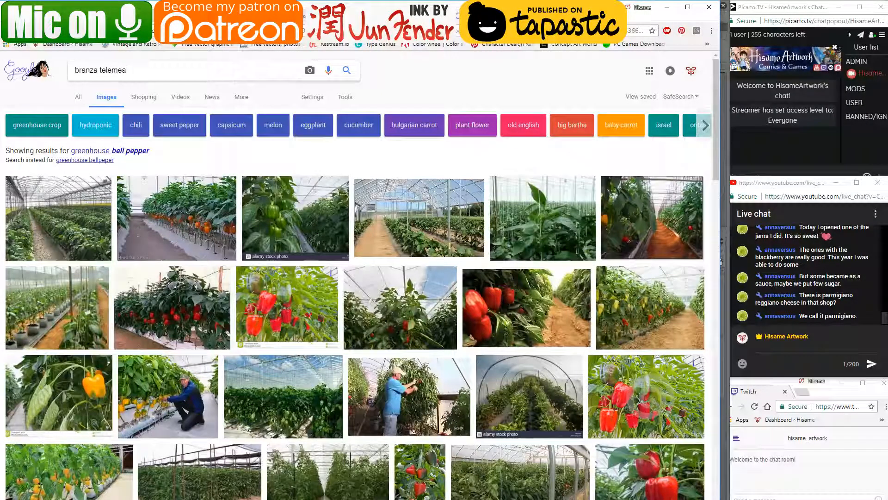
pyautogui.press('Return')
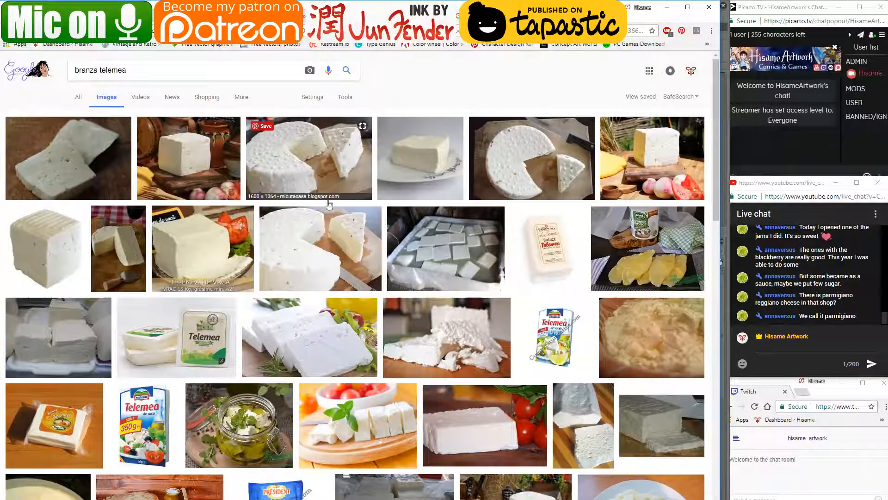
# - Preview the photo of cheese blocks in a tray and the sliced white cheese photo, and browse further image results
pyautogui.click(82, 347)
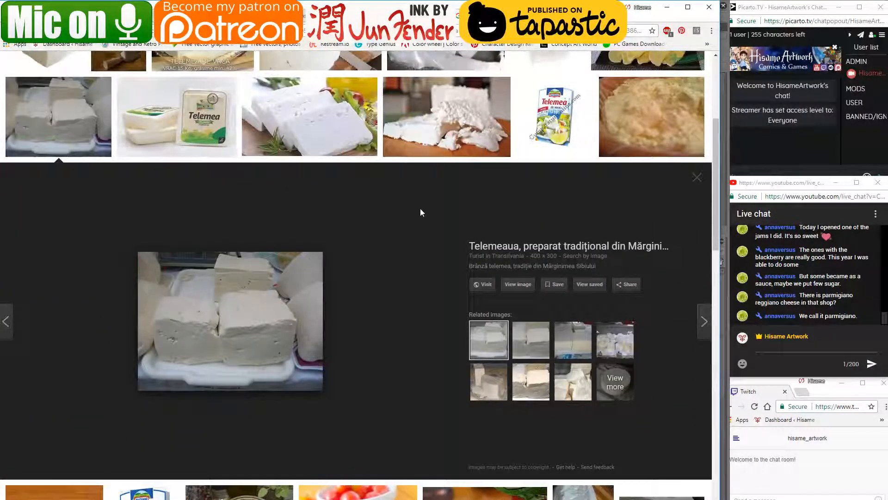
pyautogui.click(303, 130)
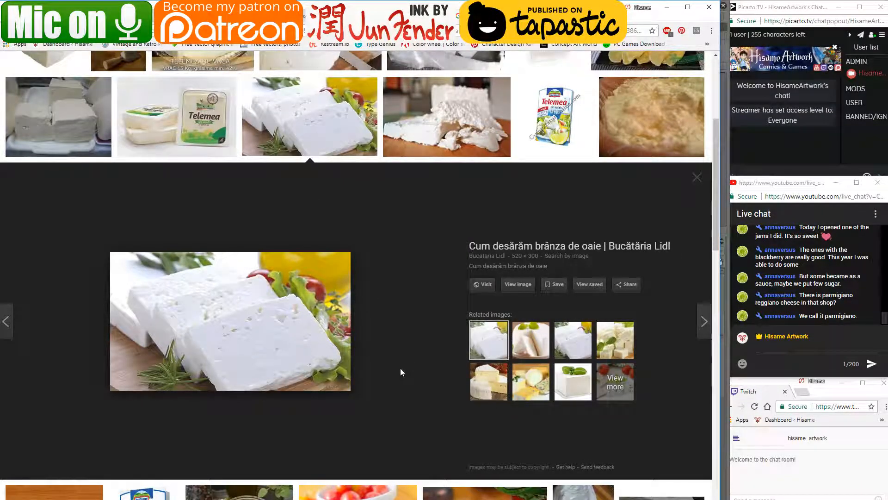
pyautogui.scroll(-3, 401, 368)
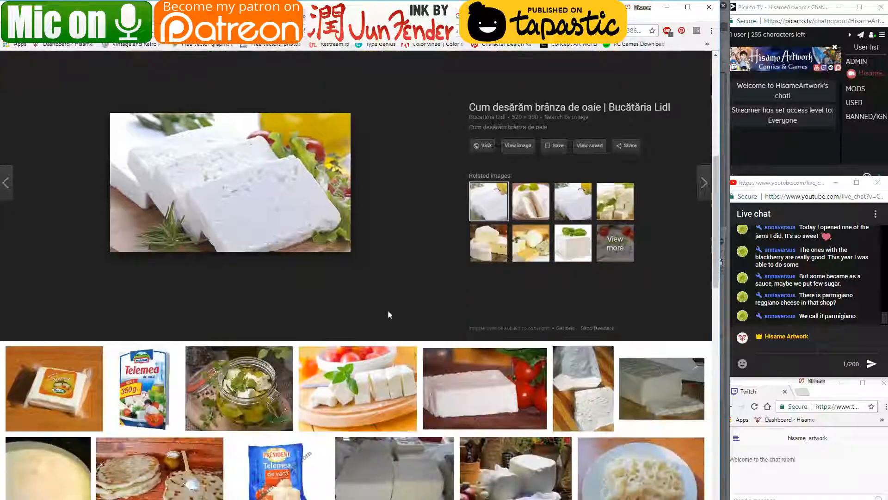
pyautogui.scroll(-3, 382, 283)
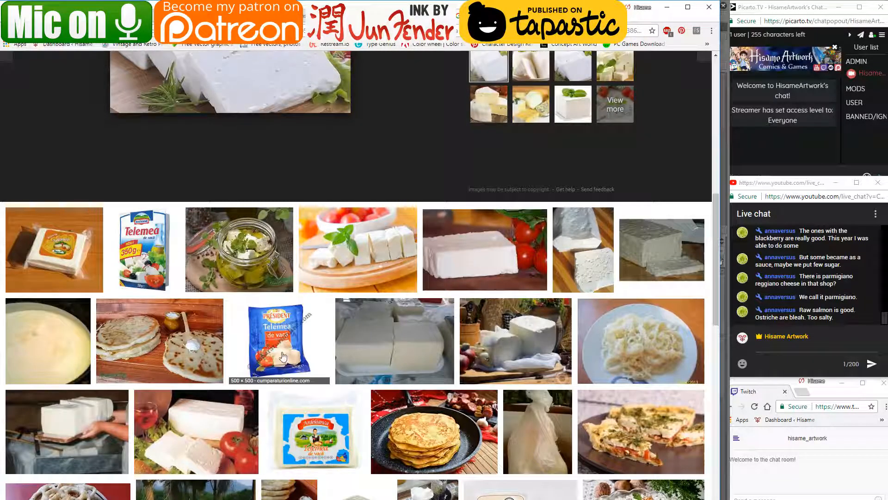
pyautogui.scroll(10, 283, 357)
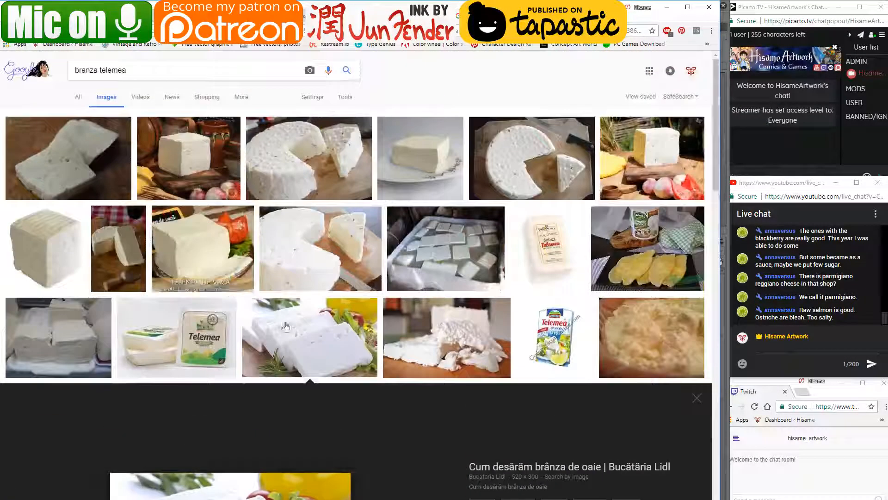
# - Refine the image search to "branza telemea sibiu"
pyautogui.click(134, 72)
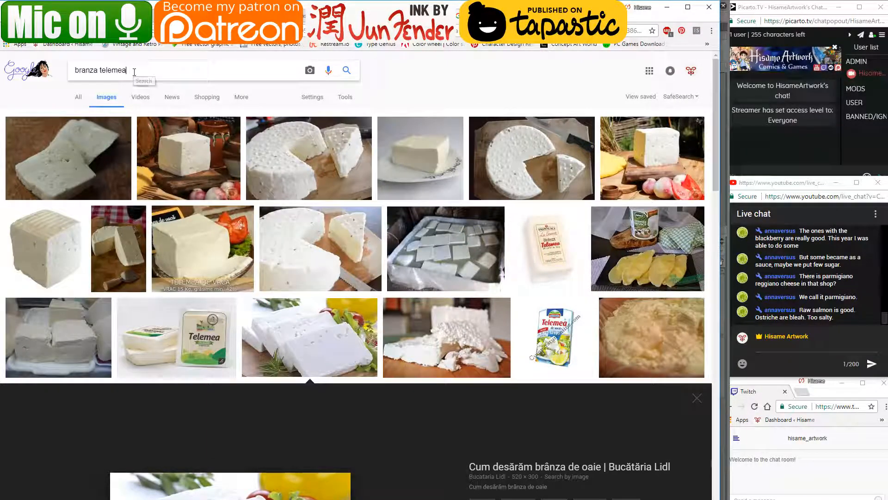
pyautogui.moveTo(134, 73); pyautogui.dragTo(101, 72)
pyautogui.click(142, 70)
pyautogui.write('sibiu')
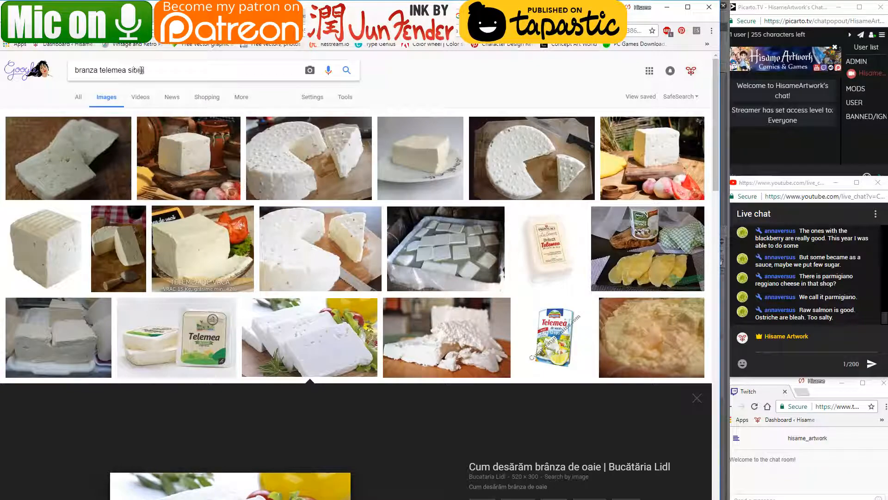
pyautogui.press('Return')
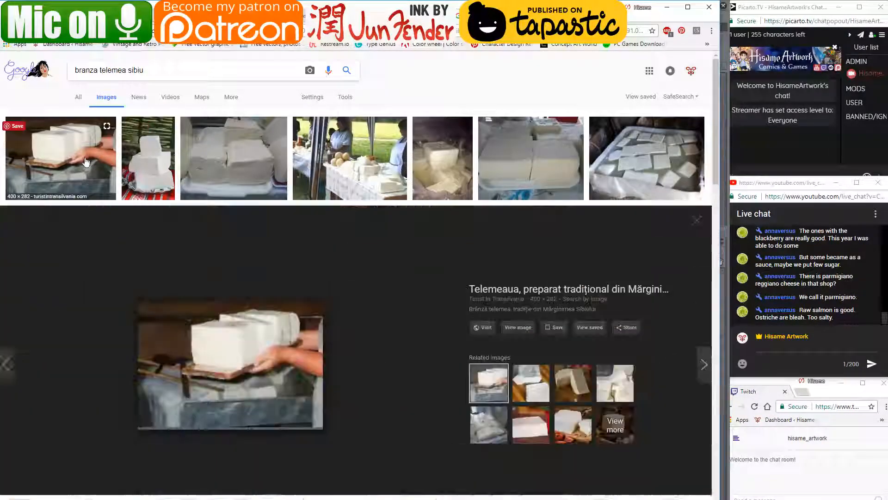
# - Preview the first two cheese photos, look through the surrounding results, and put the browser away
pyautogui.click(86, 162)
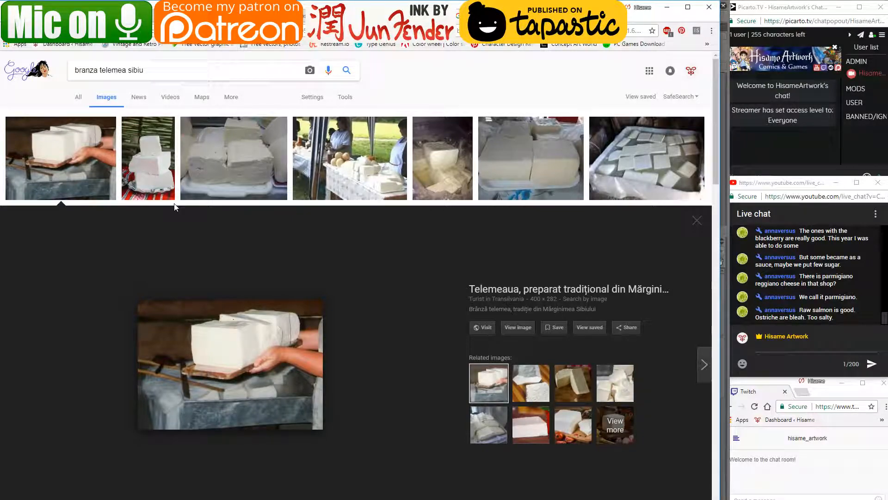
pyautogui.click(156, 156)
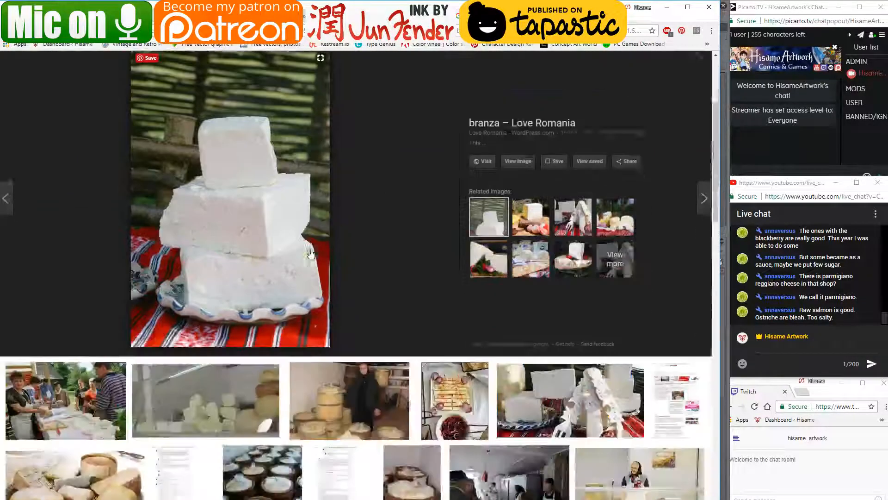
pyautogui.scroll(-4, 410, 209)
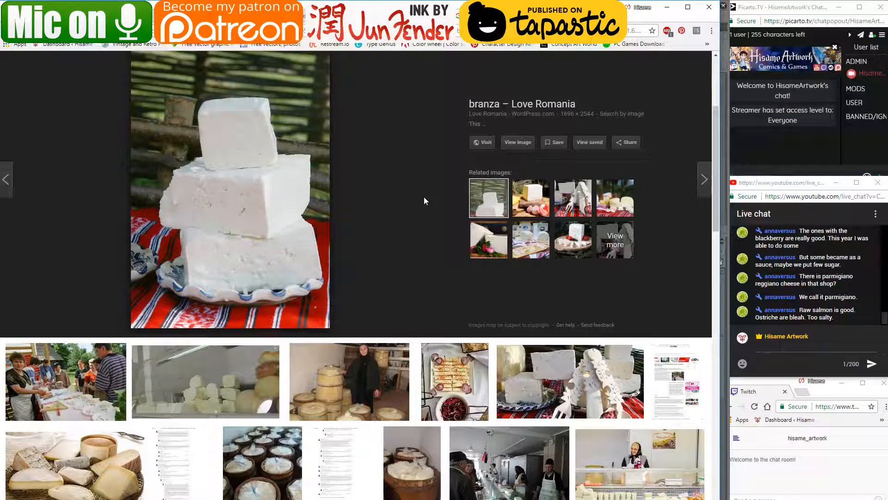
pyautogui.scroll(4, 424, 196)
pyautogui.scroll(-5, 421, 202)
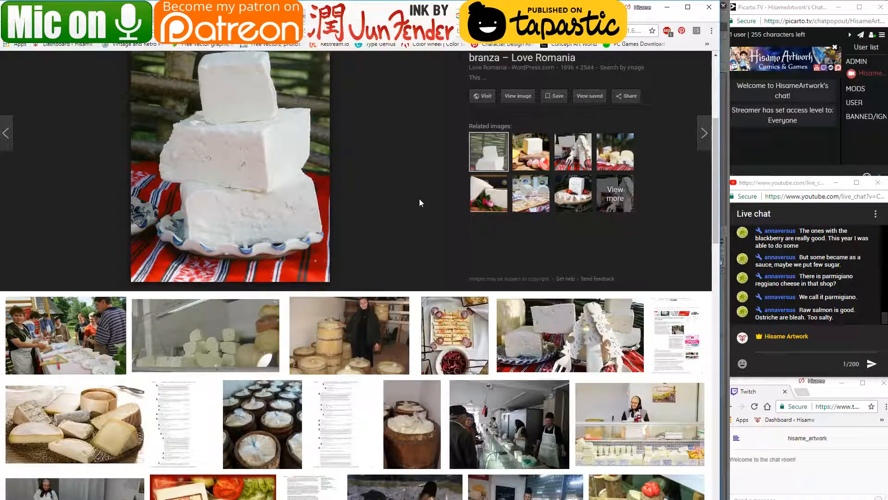
pyautogui.scroll(5, 419, 199)
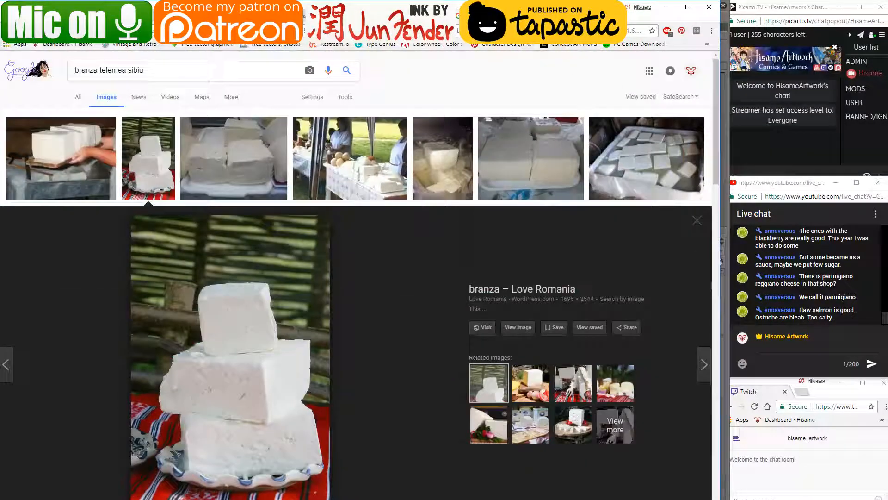
pyautogui.click(666, 6)
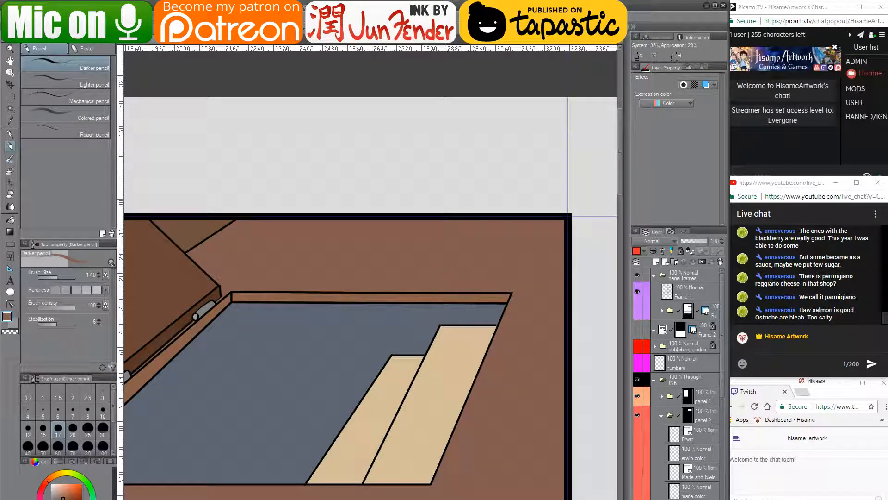
# - Switch back to the browser and search Google Images for "biftec tartar"
pyautogui.hotkey('alt', 'Tab')
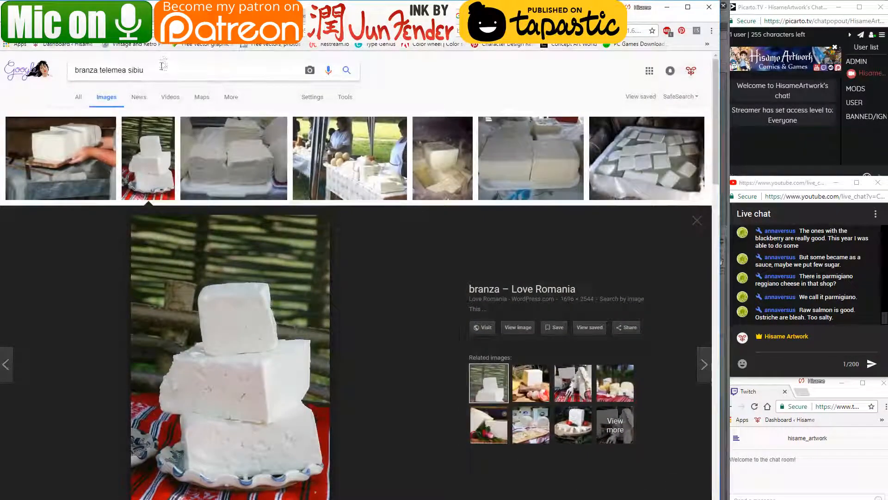
pyautogui.hotkey('ctrl', 'a')
pyautogui.write('bi')
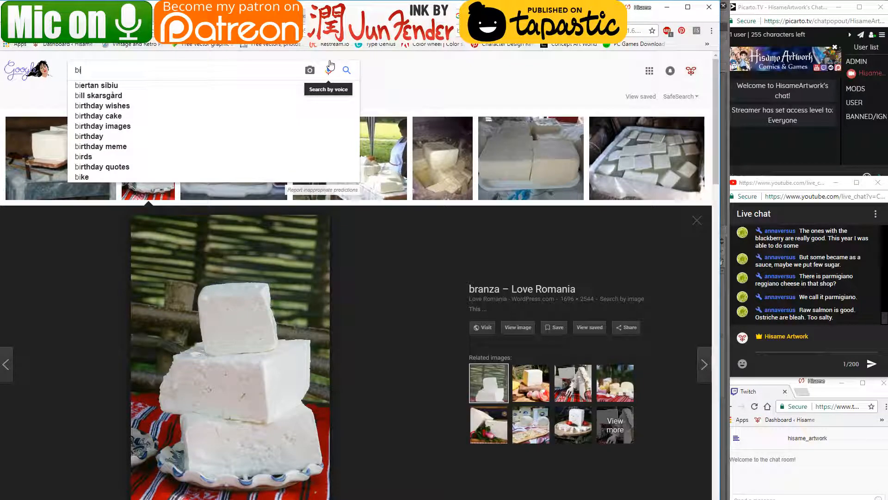
pyautogui.write('ftec tartar')
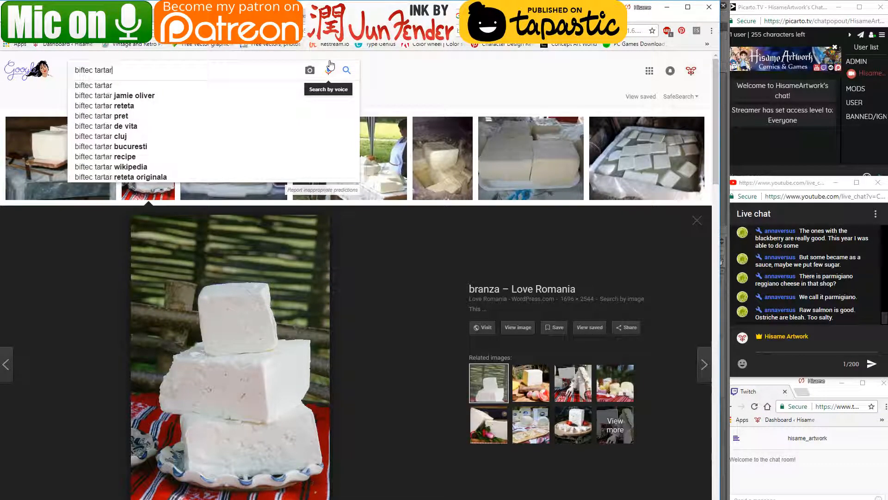
pyautogui.press('Return')
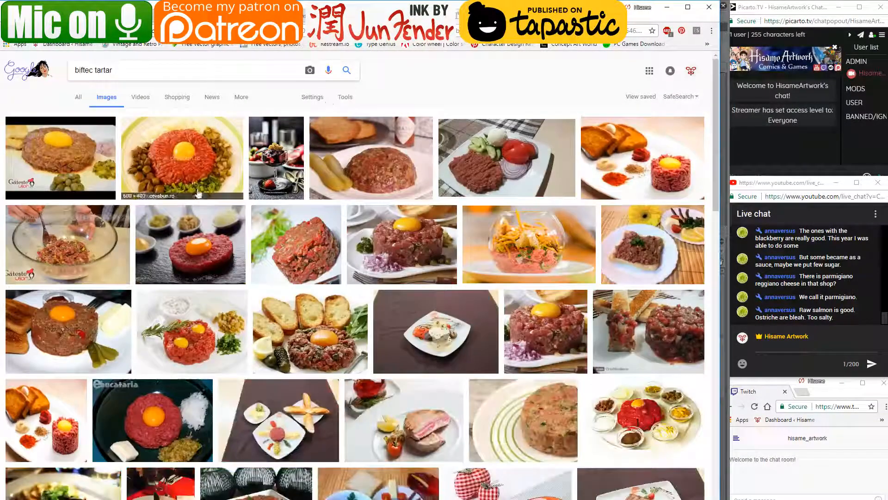
# - Preview the mancare.ro steak tartare photo with the egg yolk and browse the other tartare results
pyautogui.click(190, 244)
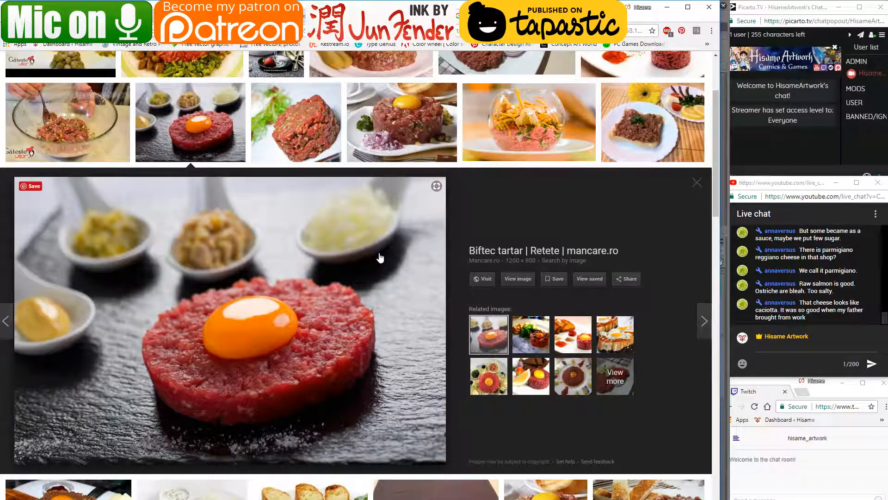
pyautogui.scroll(-4, 374, 273)
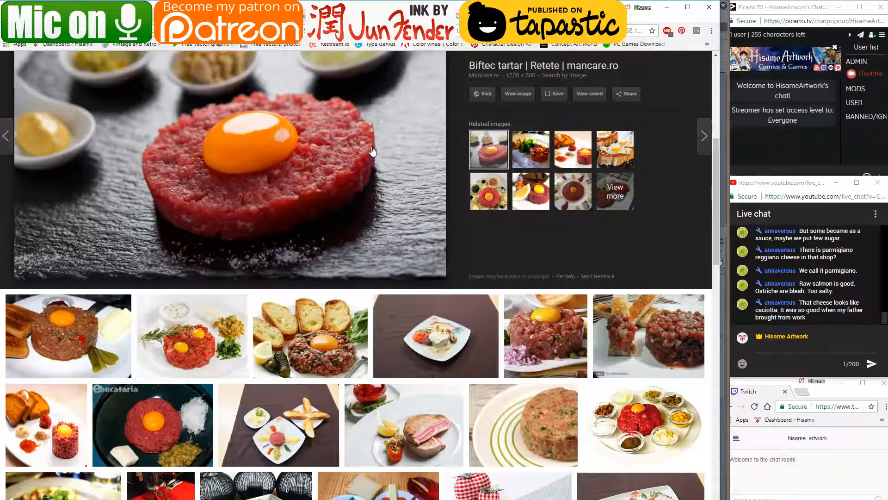
pyautogui.scroll(-5, 372, 152)
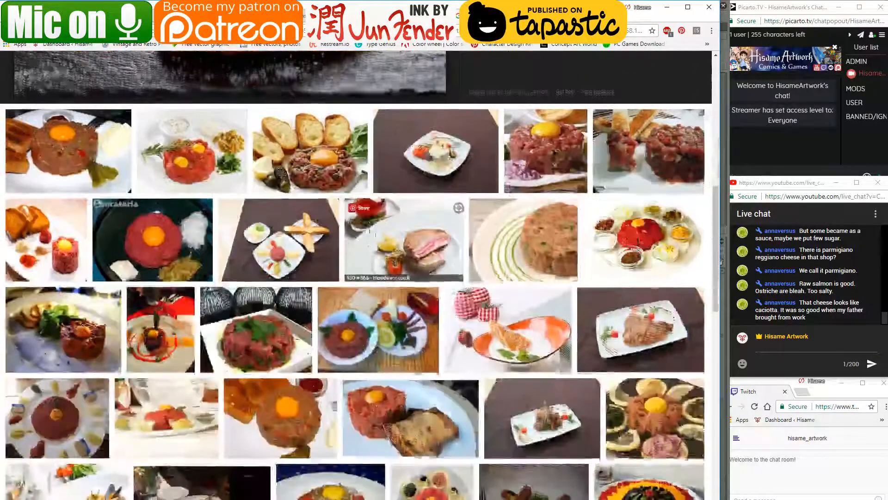
pyautogui.scroll(8, 370, 251)
pyautogui.scroll(3, 370, 251)
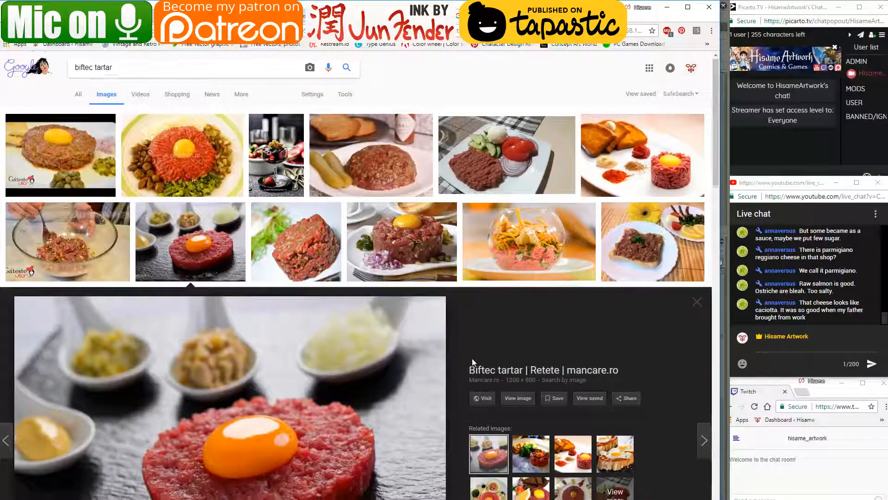
pyautogui.scroll(-5, 472, 362)
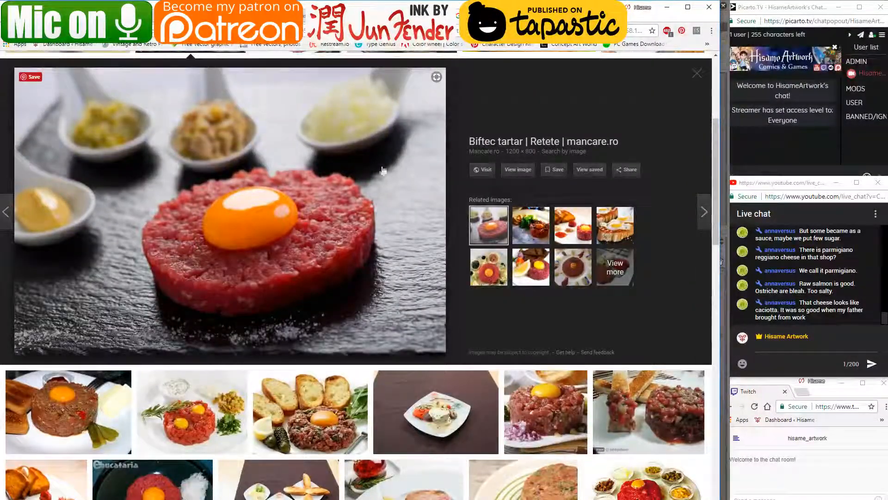
pyautogui.scroll(4, 476, 150)
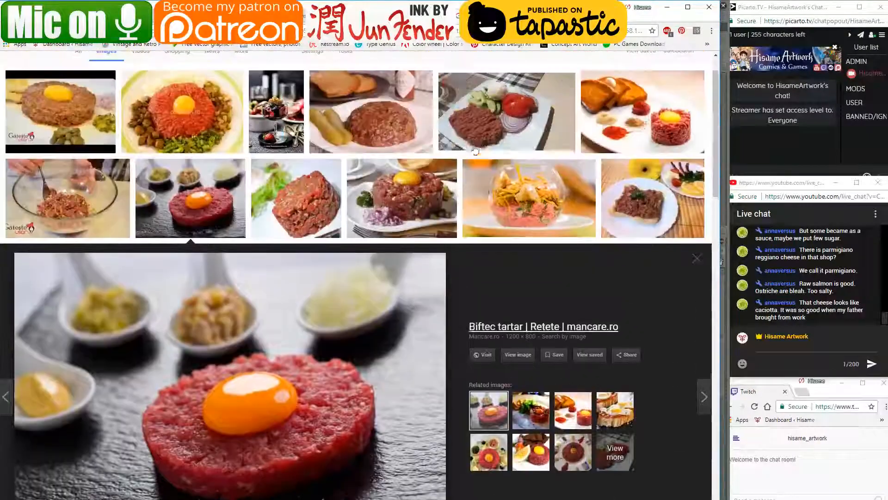
# - Return to the comic page in Clip Studio Paint and bring the whole of panel 2 into view
pyautogui.click(667, 7)
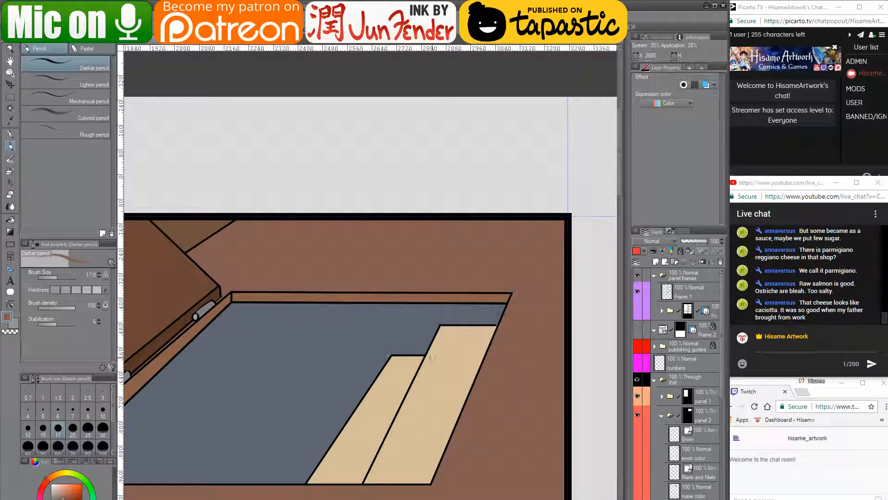
pyautogui.moveTo(430, 359)
pyautogui.mouseDown()
pyautogui.moveTo(436, 333)
pyautogui.moveTo(505, 312)
pyautogui.moveTo(442, 329)
pyautogui.mouseUp()
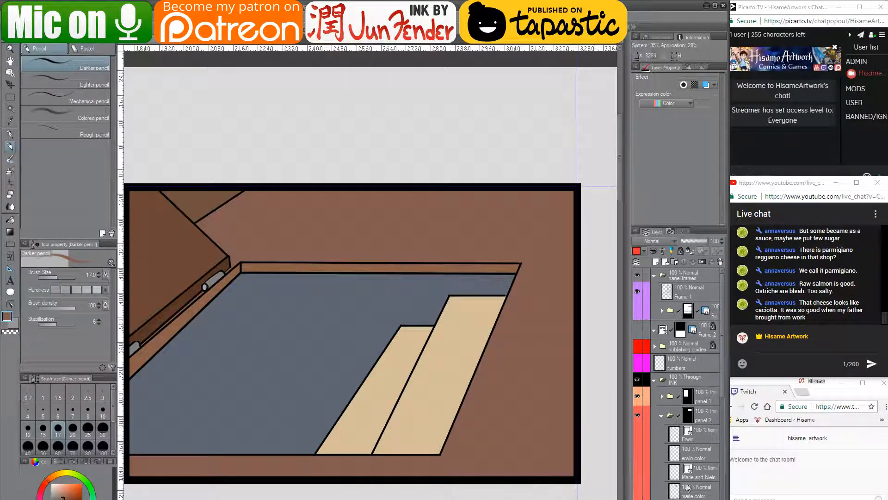
pyautogui.moveTo(419, 419); pyautogui.dragTo(431, 419)
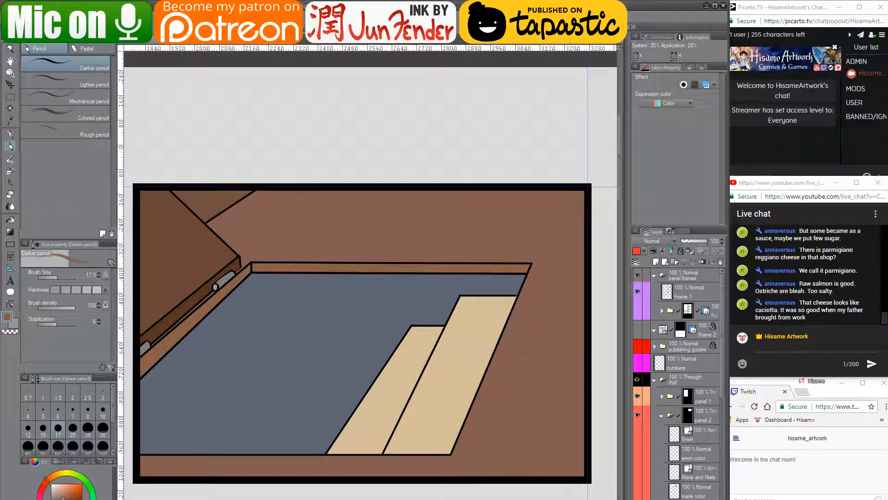
# - Match the dark brown stairs on the other comic page and fill both beige stair planks in panel 2 with that brown
pyautogui.click(9, 220)
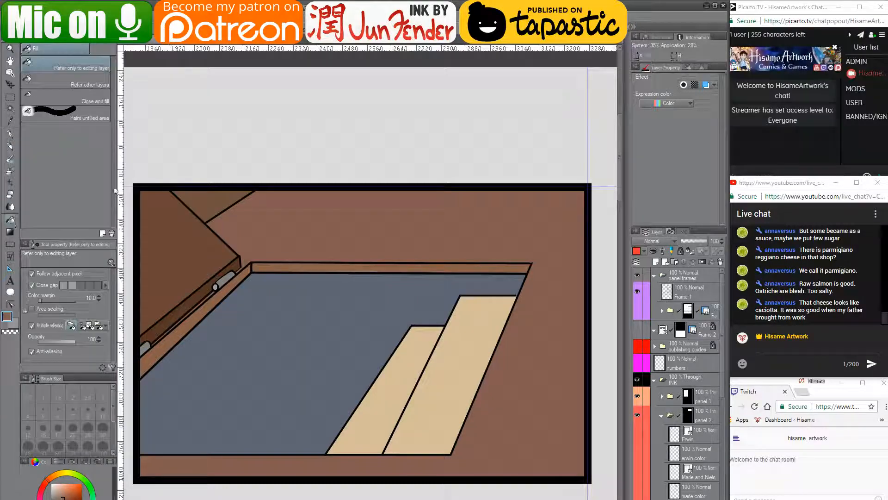
pyautogui.click(187, 39)
pyautogui.moveTo(431, 370); pyautogui.dragTo(372, 266)
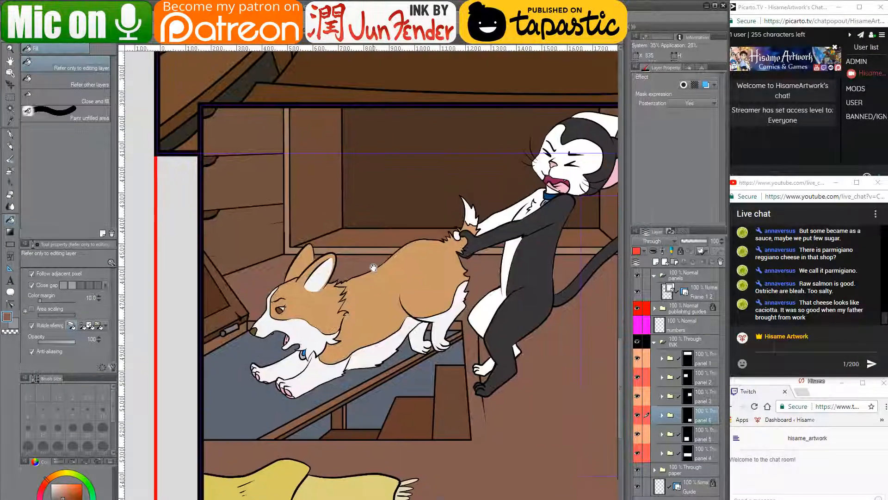
pyautogui.click(151, 42)
pyautogui.click(455, 384)
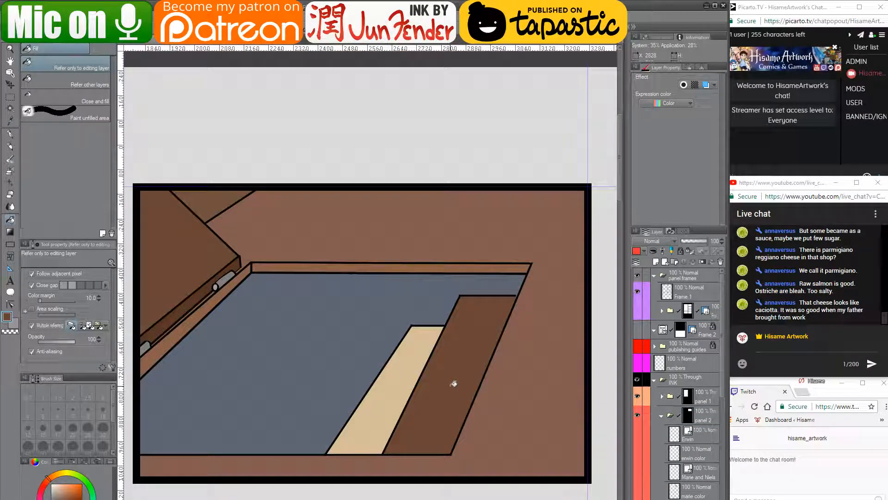
pyautogui.click(396, 381)
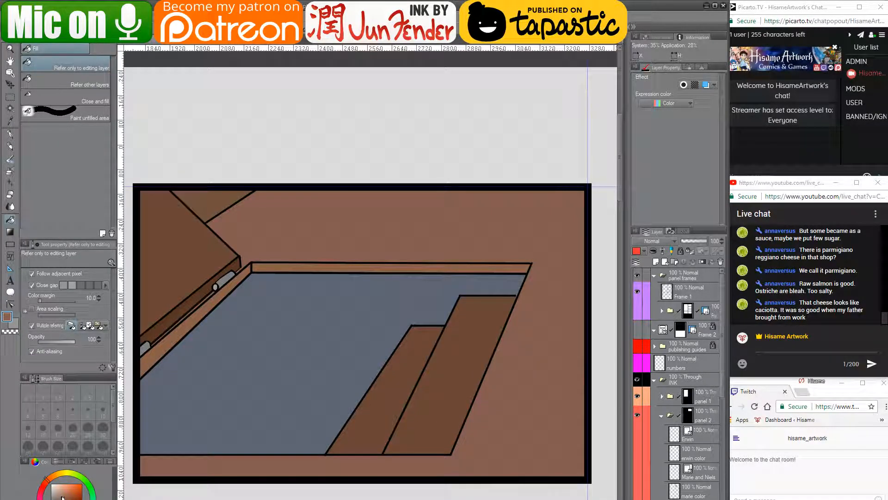
pyautogui.click(424, 418)
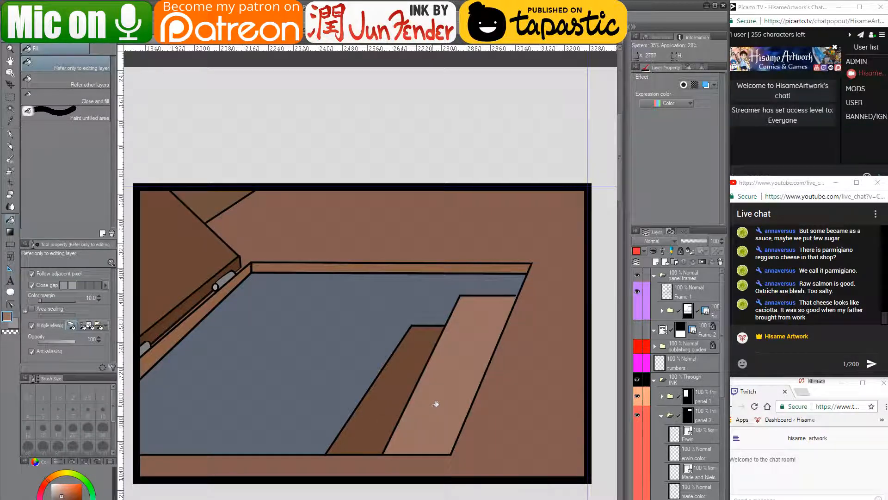
pyautogui.scroll(1, 513, 381)
pyautogui.hotkey('ctrl', 'z')
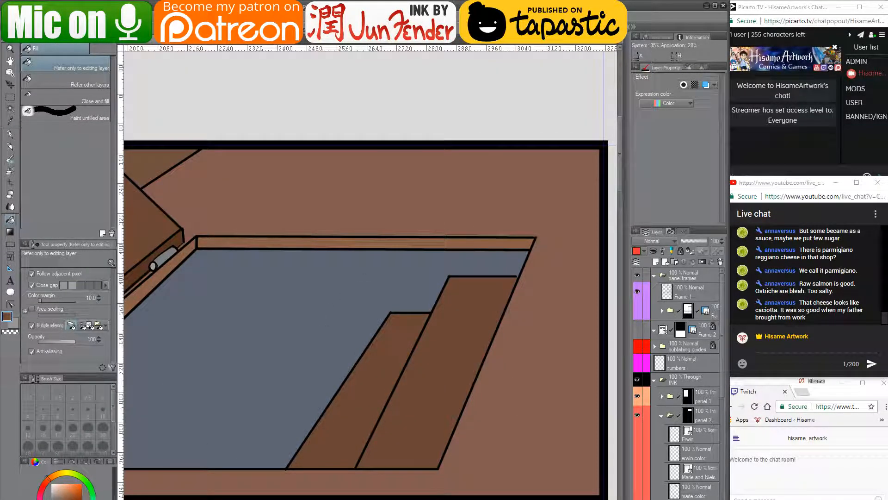
# - Fill the wider stair plank in panel 2 with a brown slightly lighter than the narrow plank's
pyautogui.click(66, 498)
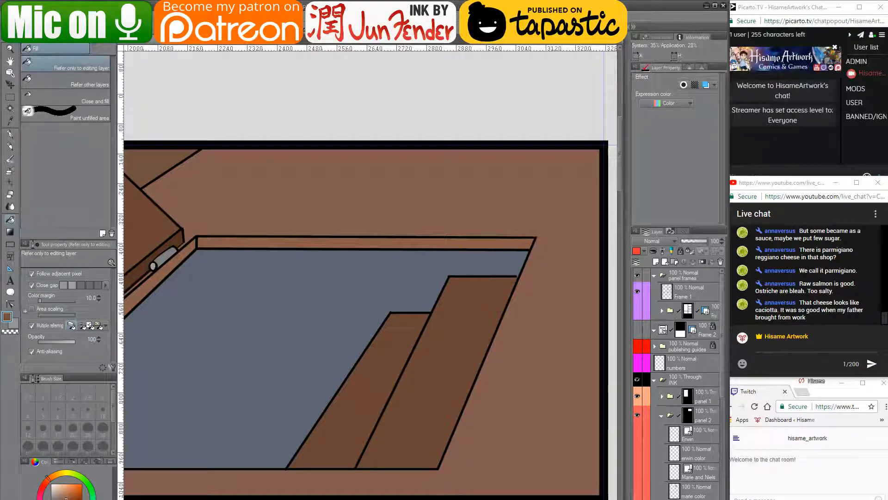
pyautogui.click(427, 379)
pyautogui.moveTo(500, 375); pyautogui.dragTo(442, 379)
pyautogui.scroll(-3, 399, 405)
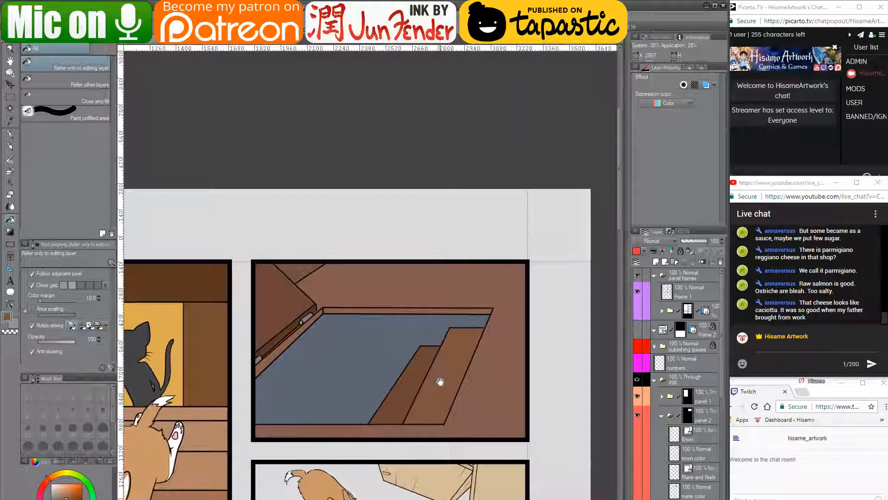
# - Show panel 2's hidden character layers again over the coloured hatch and stairs
pyautogui.click(639, 435)
pyautogui.moveTo(543, 437); pyautogui.dragTo(521, 444)
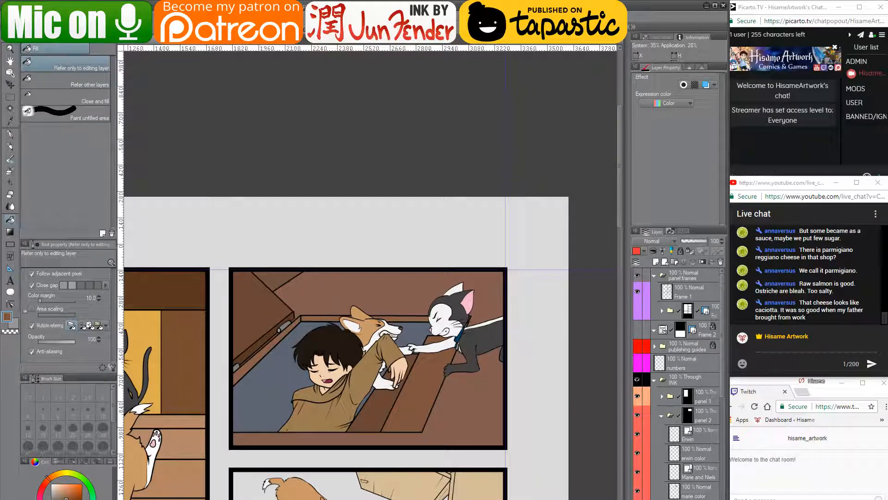
pyautogui.scroll(3, 366, 416)
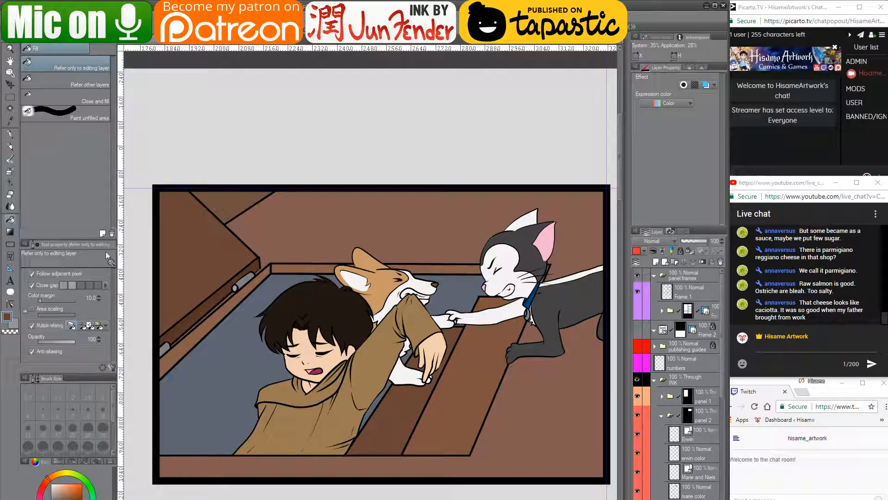
# - Switch to the G-pen and increase its brush size to 40
pyautogui.press('p')
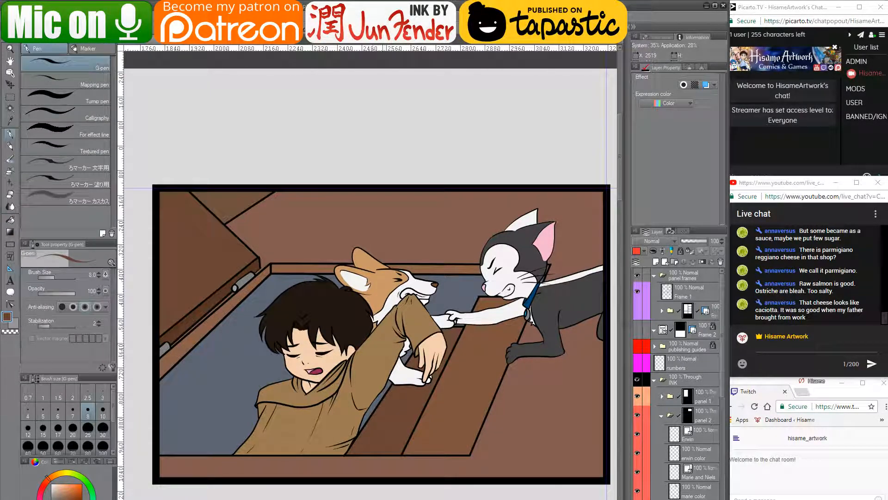
pyautogui.press(']')
pyautogui.press(']')
pyautogui.press(']')
pyautogui.press(']')
pyautogui.press(']')
pyautogui.press(']')
pyautogui.press(']')
pyautogui.press(']')
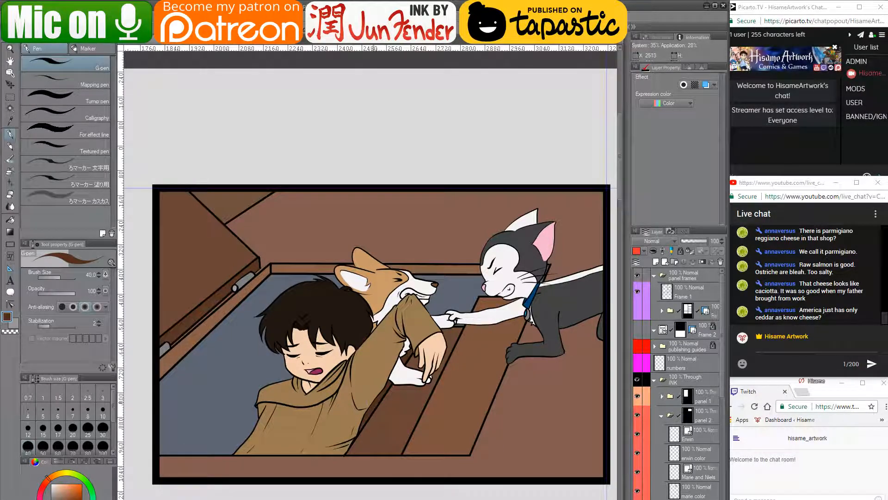
pyautogui.moveTo(383, 384); pyautogui.dragTo(372, 407)
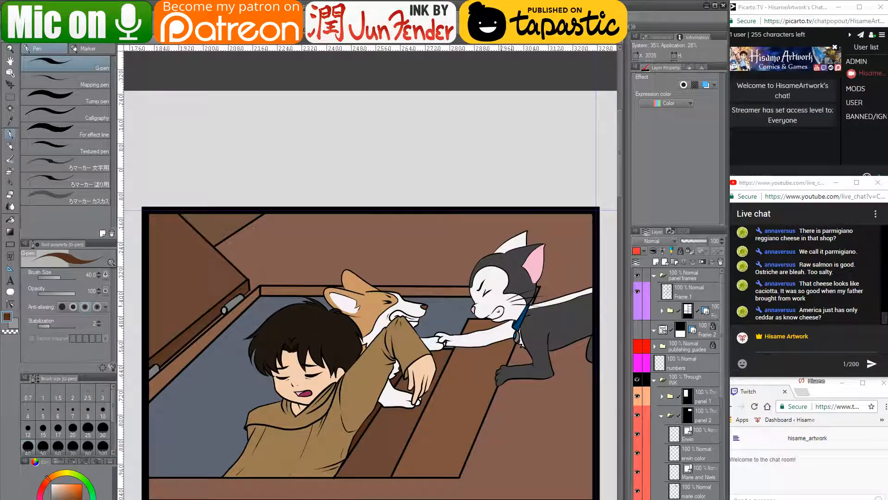
# - Switch back to the browser and search Google Images for "cheddar british chese?"
pyautogui.hotkey('alt', 'Tab')
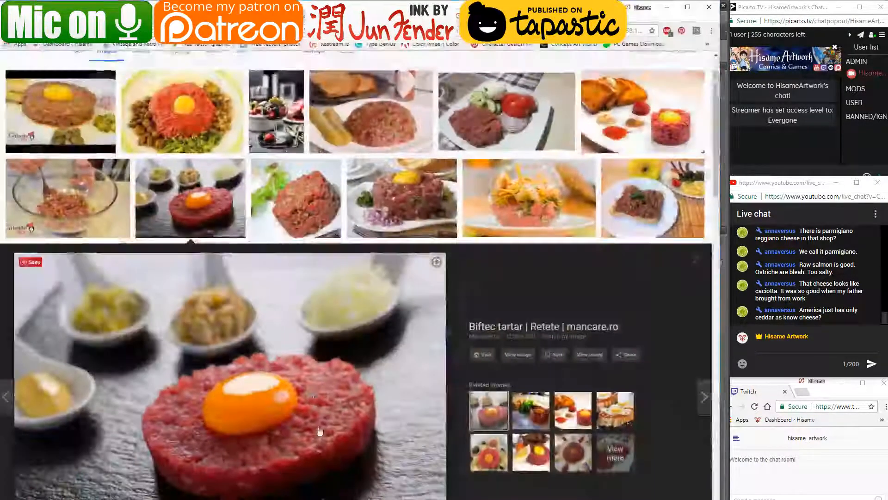
pyautogui.scroll(1, 161, 68)
pyautogui.hotkey('ctrl', 'a')
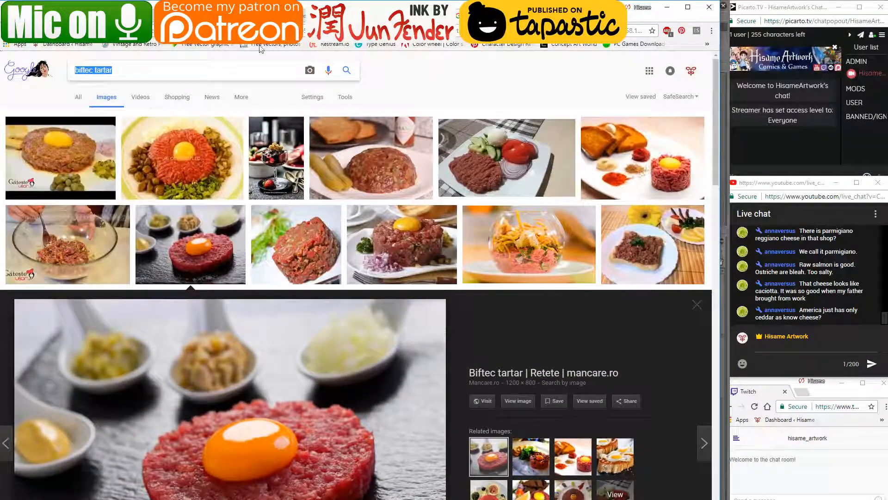
pyautogui.hotkey('ctrl', 'l')
pyautogui.write('chedd')
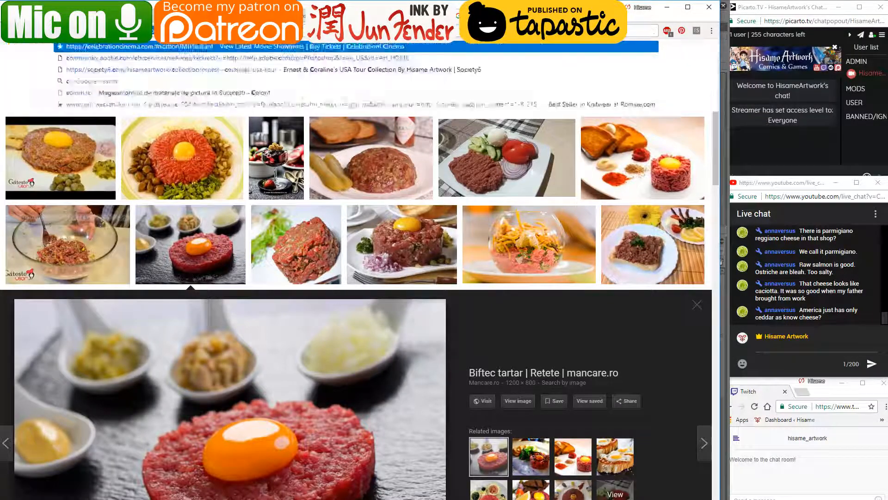
pyautogui.write('ar br')
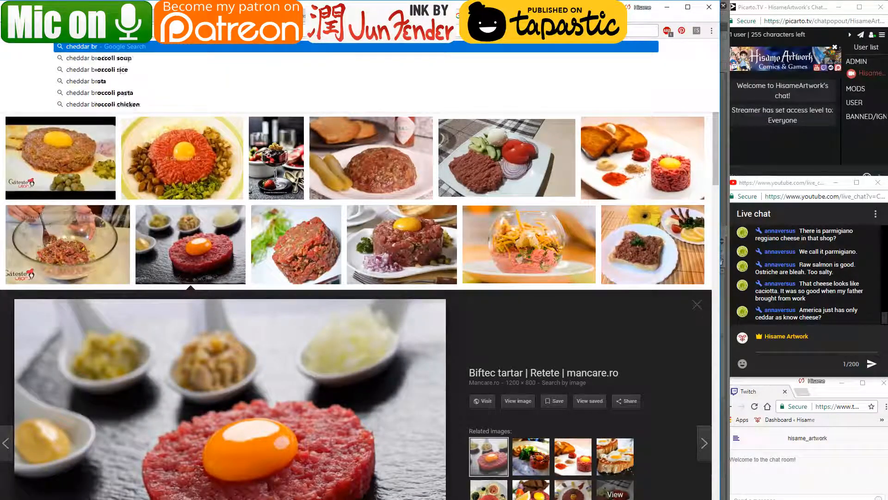
pyautogui.write('itish chese?')
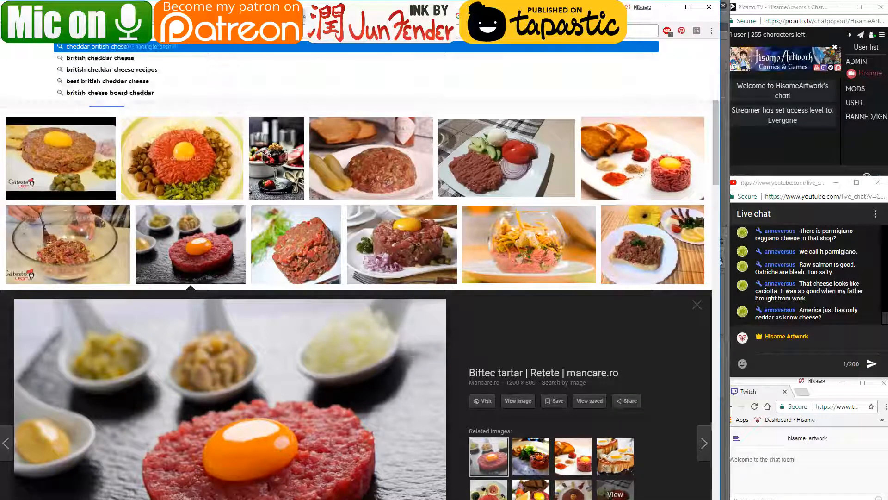
pyautogui.press('Return')
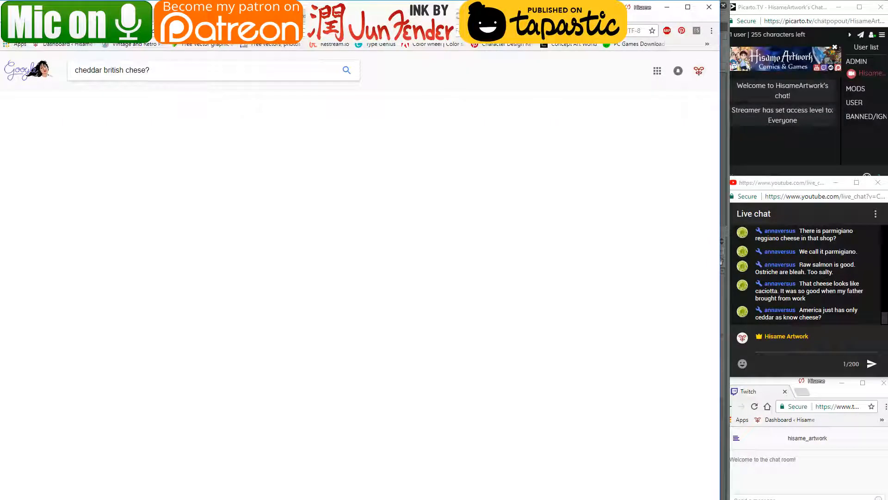
pyautogui.moveTo(210, 218)
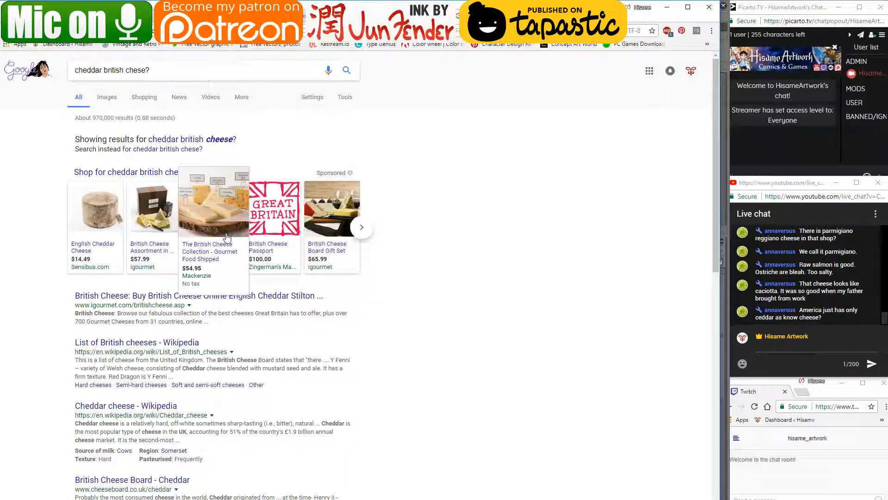
pyautogui.click(109, 101)
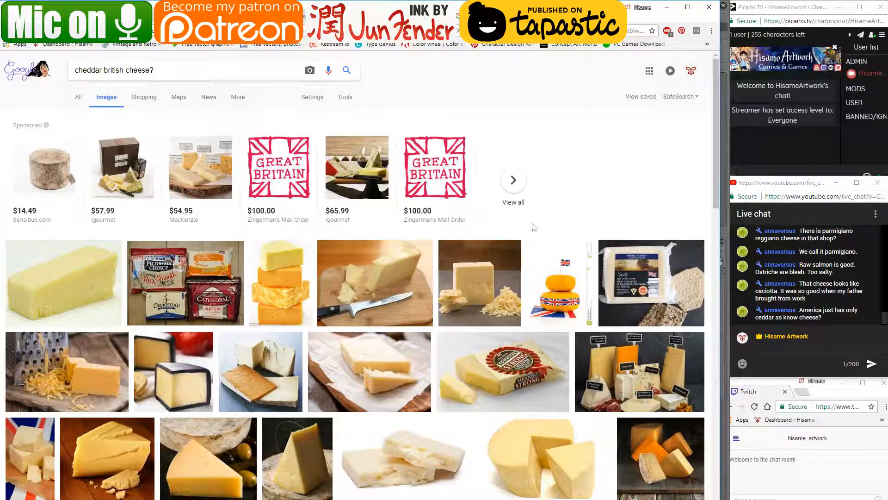
# - Look through the British cheddar photos, preview the cheese board with grapes, and put the browser away
pyautogui.scroll(-4, 419, 211)
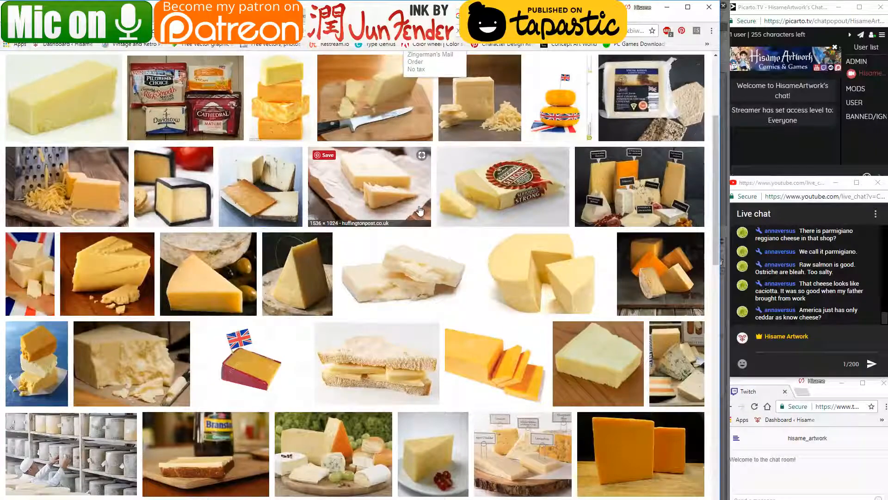
pyautogui.scroll(-3, 420, 211)
pyautogui.scroll(-2, 419, 211)
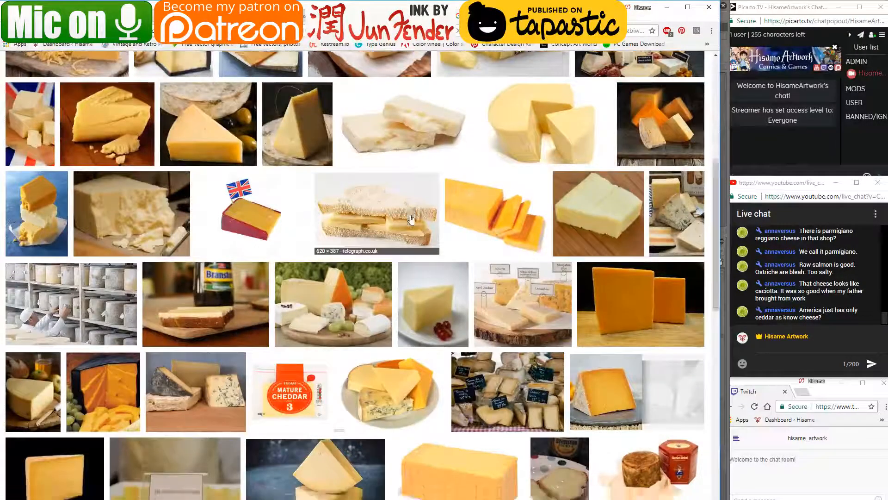
pyautogui.click(370, 224)
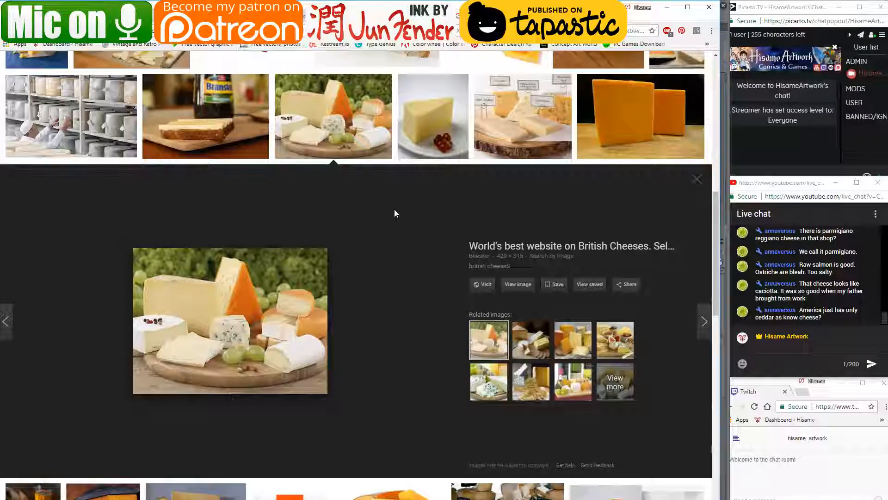
pyautogui.scroll(3, 395, 211)
pyautogui.scroll(8, 395, 213)
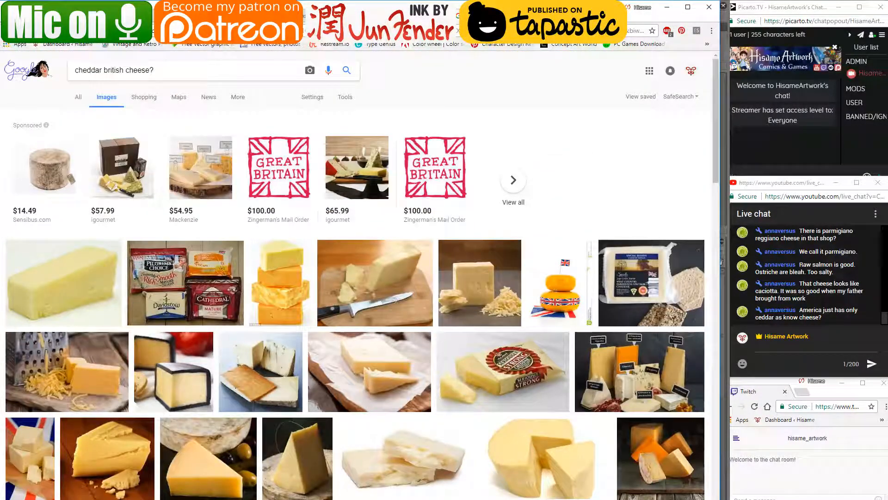
pyautogui.hotkey('ctrl', 'w')
pyautogui.click(667, 7)
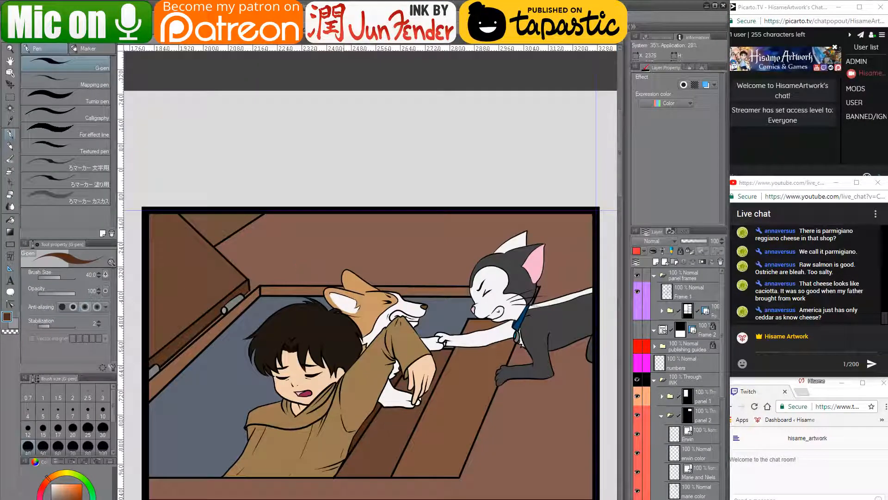
# - Collapse the panel 2 layer folder, expand the panel 3 folder, and select its door colour layer
pyautogui.scroll(-2, 446, 387)
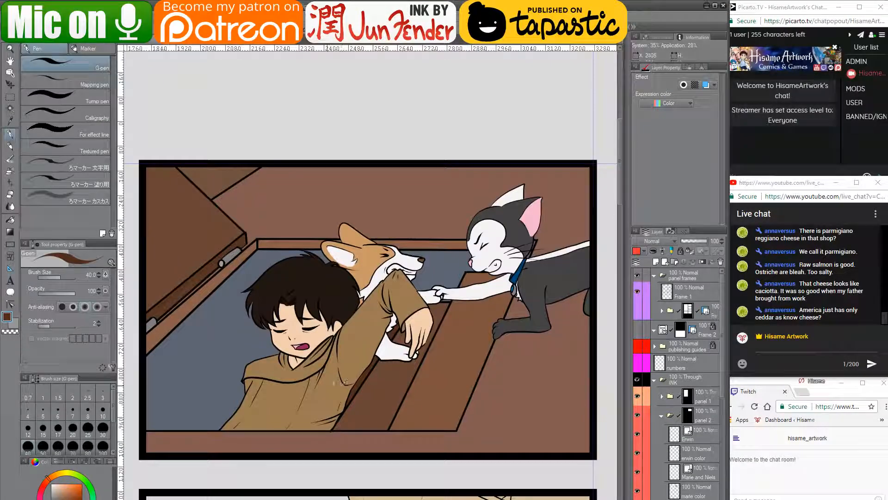
pyautogui.scroll(-4, 353, 349)
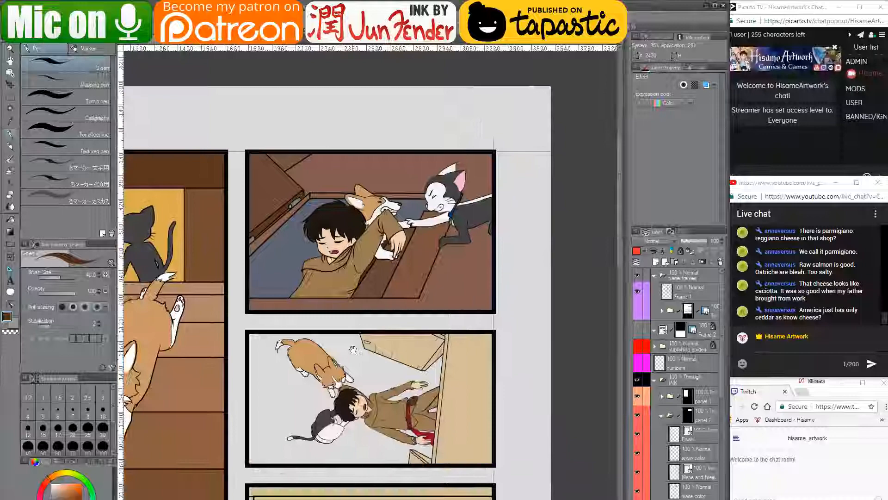
pyautogui.moveTo(353, 349); pyautogui.dragTo(357, 314)
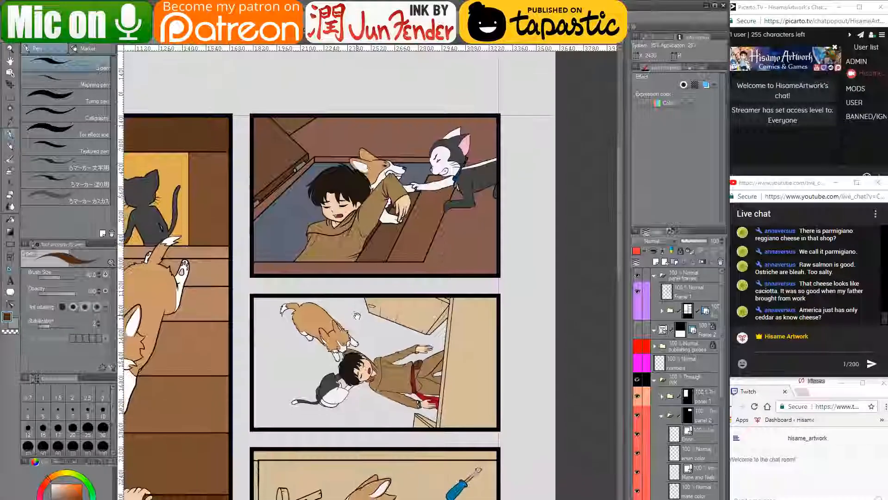
pyautogui.scroll(-3, 662, 345)
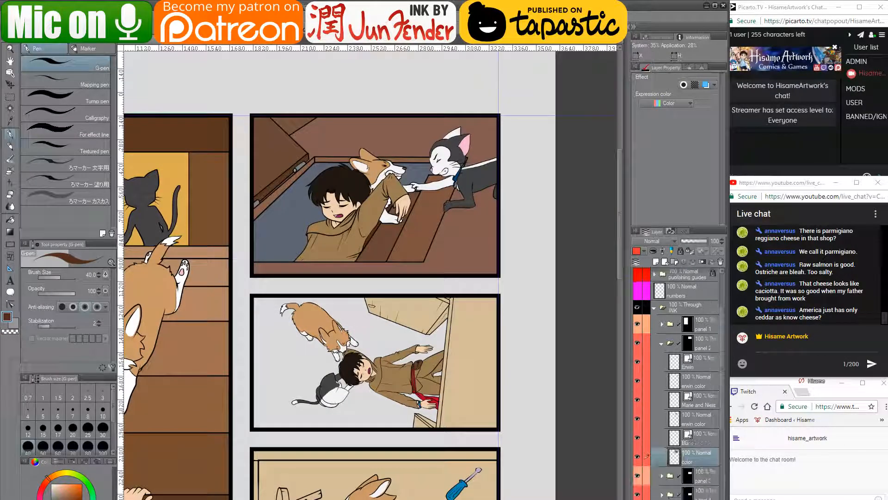
pyautogui.click(663, 345)
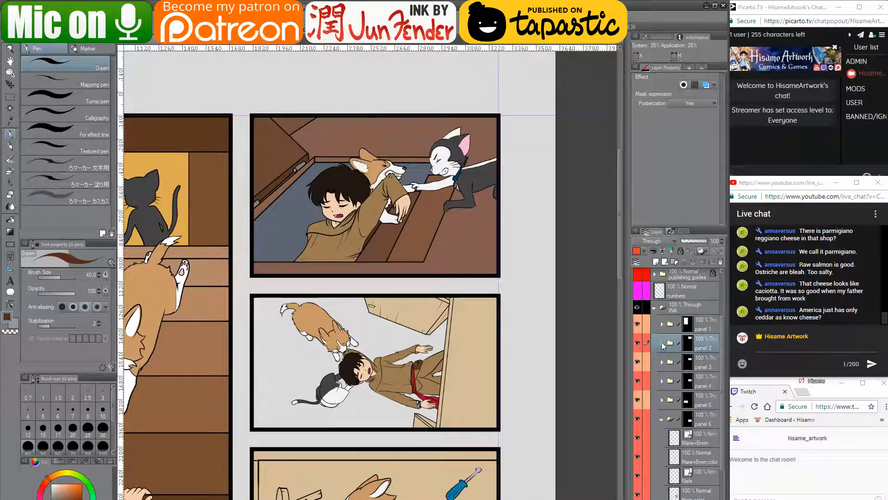
pyautogui.scroll(-3, 676, 432)
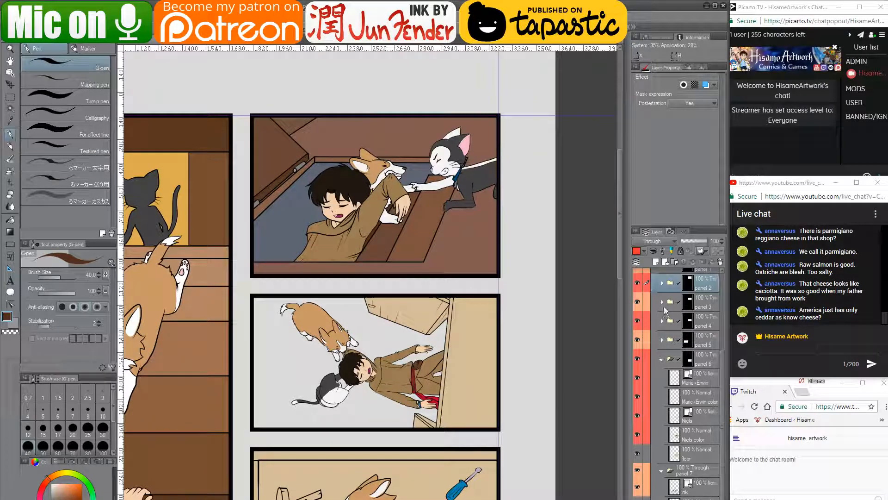
pyautogui.click(662, 301)
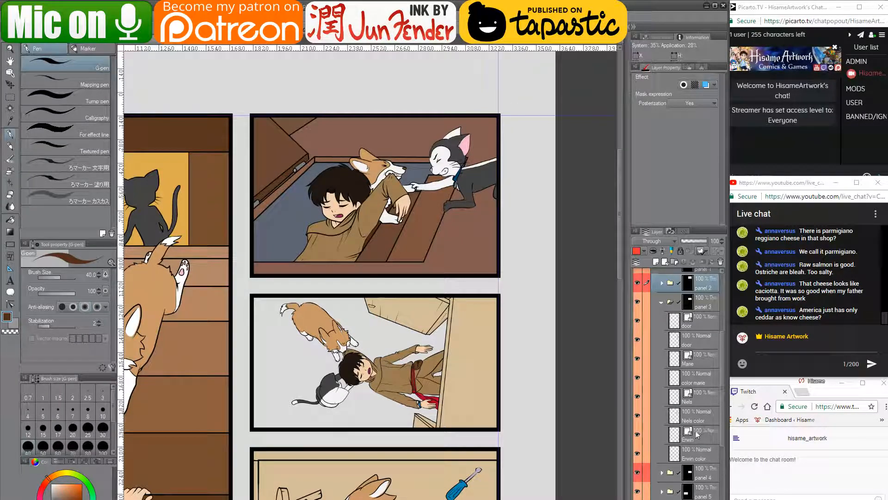
pyautogui.click(679, 453)
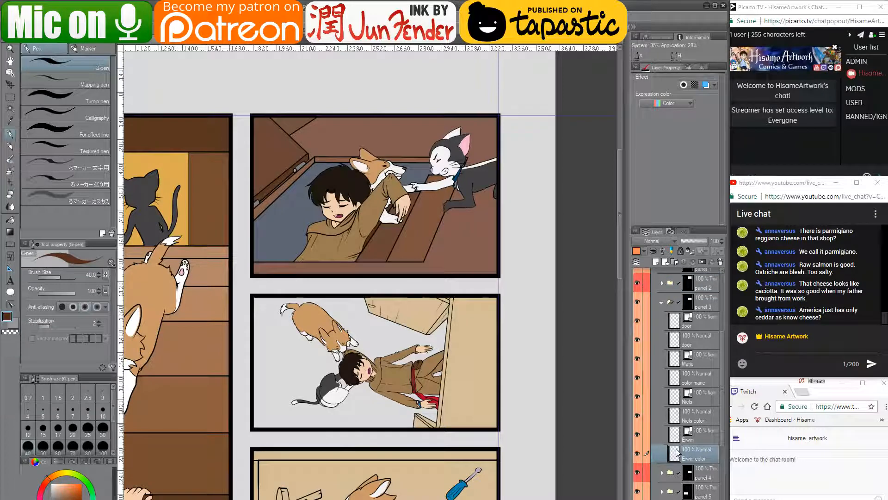
pyautogui.click(695, 338)
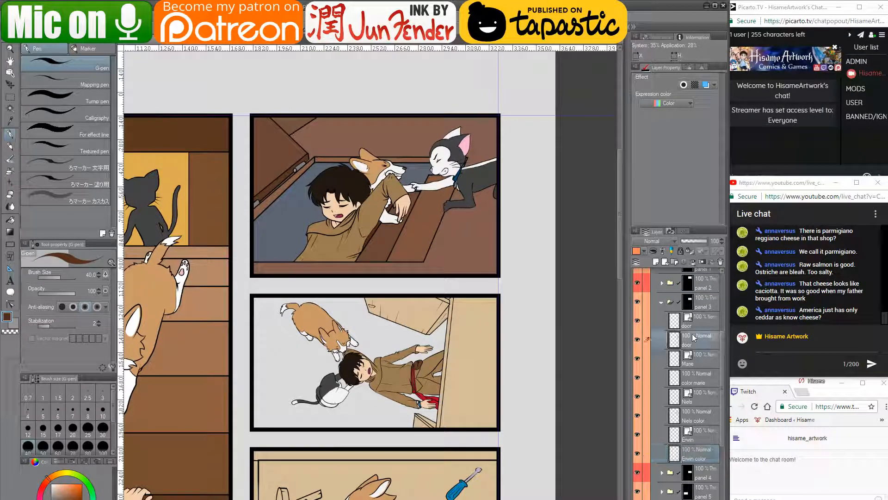
# - Fill the face of panel 3's upper door with the door brown sampled from the other comic page's kitchen panel
pyautogui.scroll(3, 429, 294)
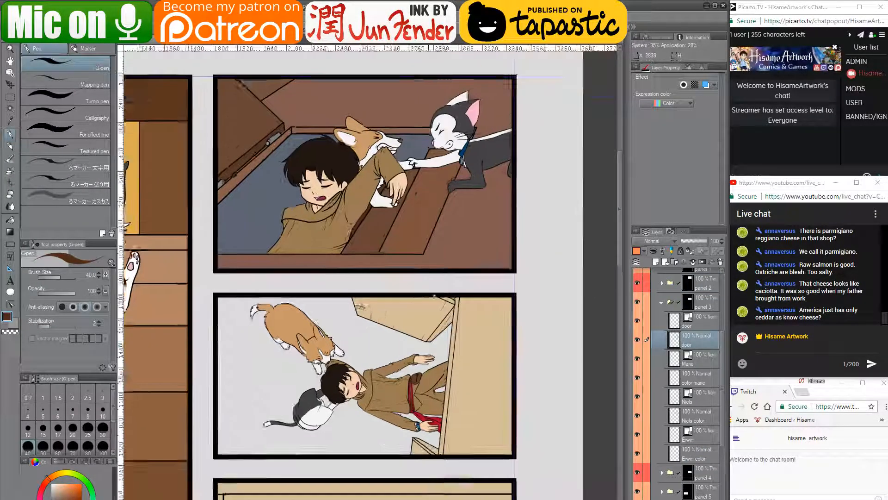
pyautogui.click(220, 41)
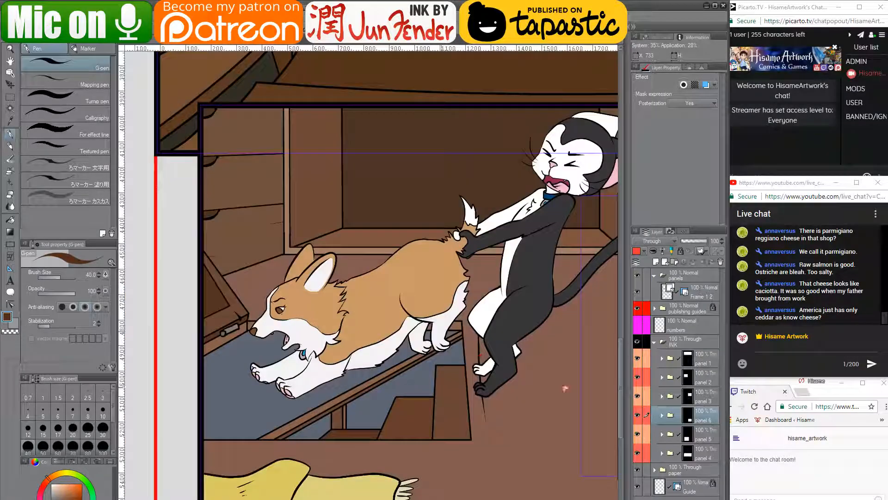
pyautogui.scroll(-3, 425, 422)
pyautogui.moveTo(544, 256); pyautogui.dragTo(484, 475)
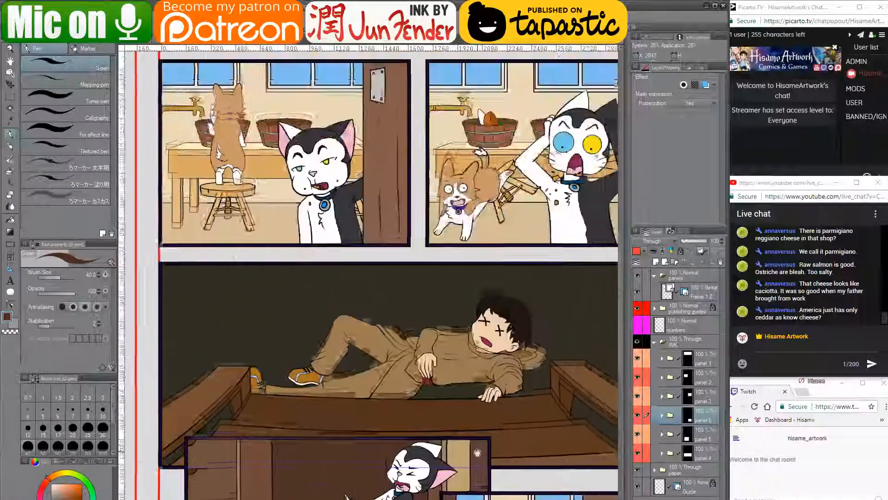
pyautogui.moveTo(323, 282); pyautogui.dragTo(285, 318)
pyautogui.moveTo(565, 157); pyautogui.dragTo(401, 324)
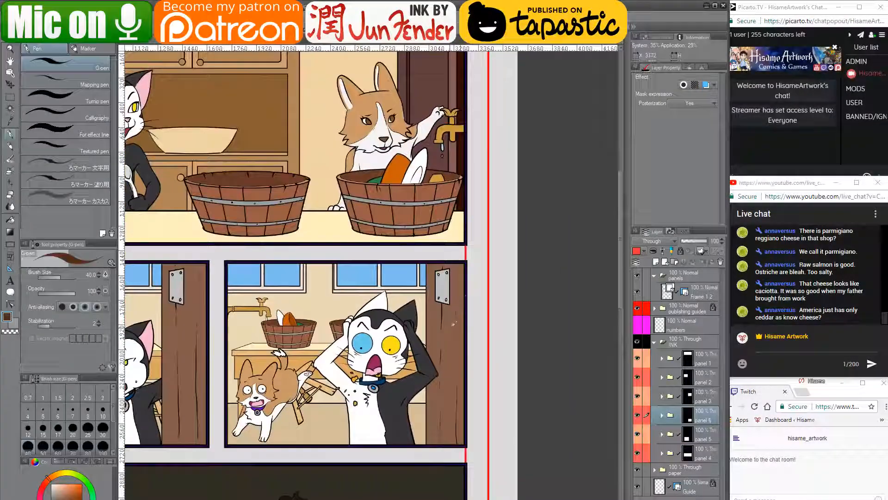
pyautogui.click(149, 41)
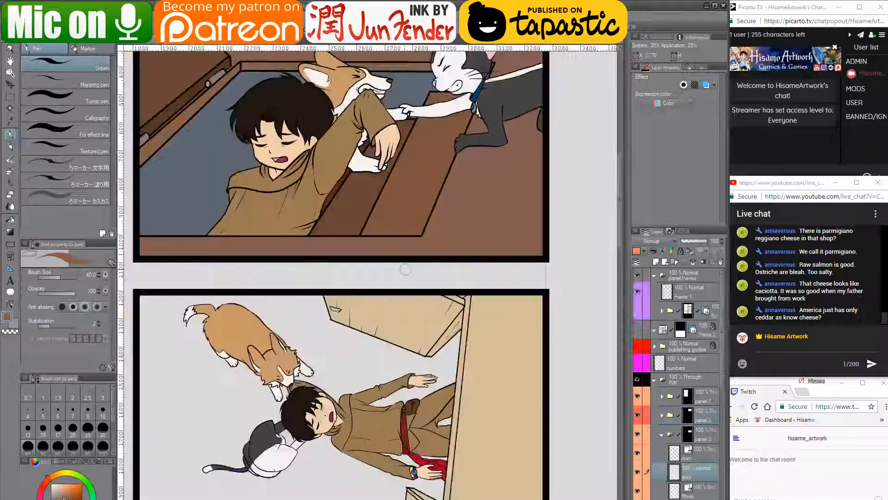
pyautogui.click(10, 220)
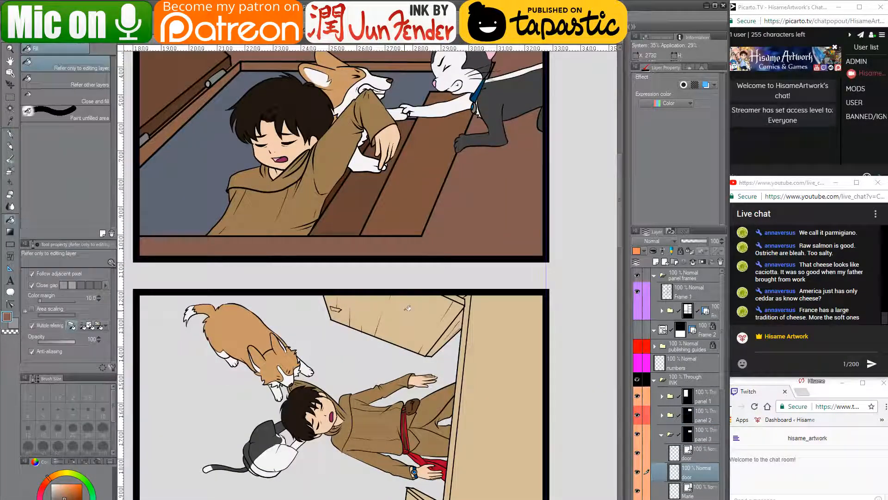
pyautogui.click(407, 307)
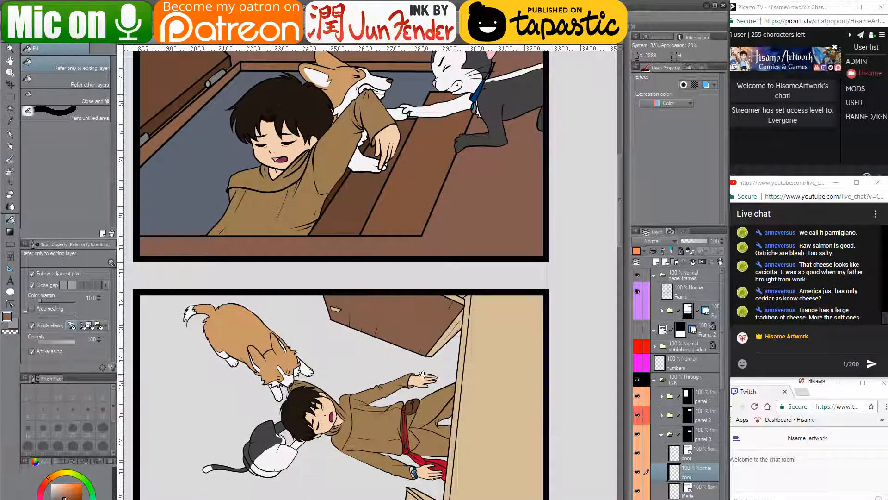
# - Fill panel 3's upper door side, the frame edge and the lower door's strip with a darker brown sampled from the other page
pyautogui.moveTo(448, 418); pyautogui.dragTo(451, 377)
pyautogui.scroll(1, 451, 377)
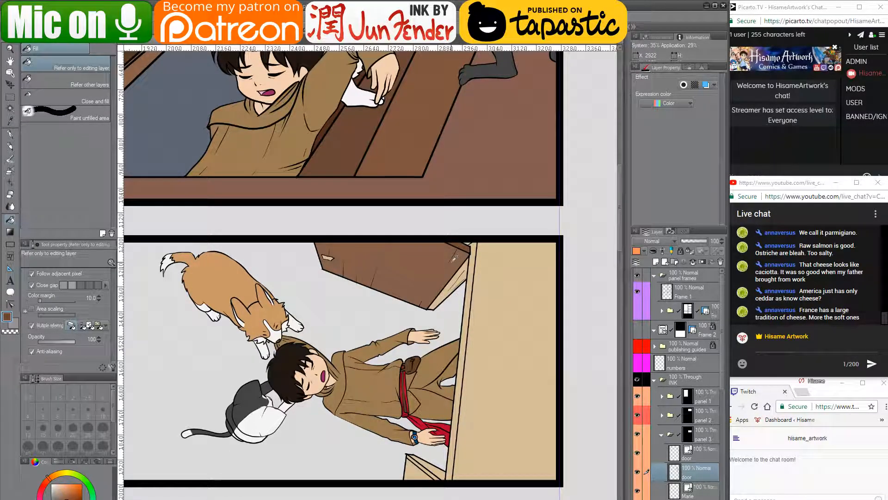
pyautogui.click(192, 43)
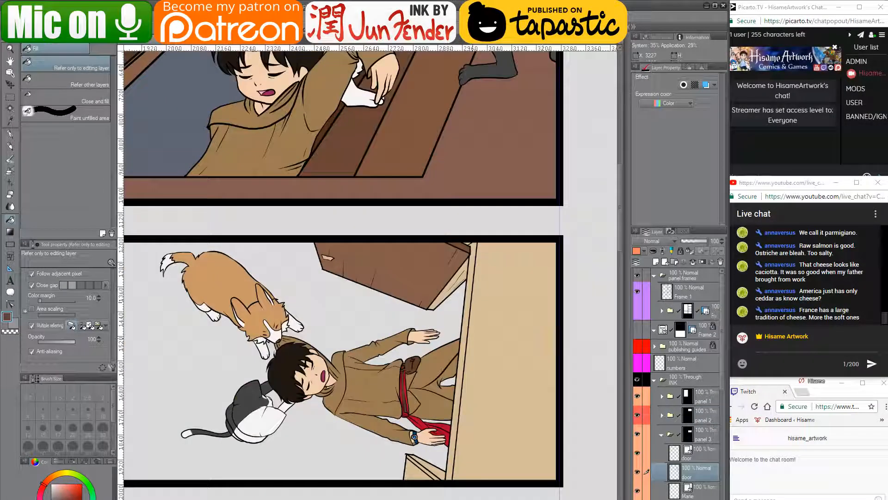
pyautogui.click(468, 272)
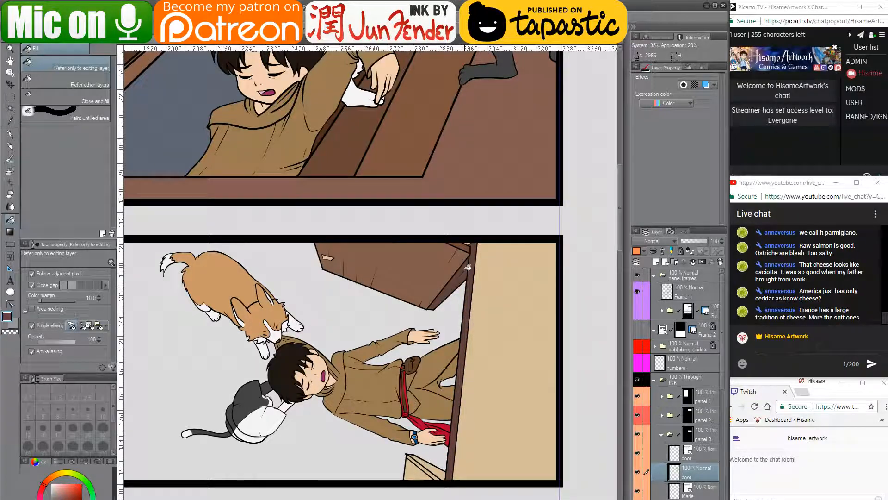
pyautogui.click(435, 473)
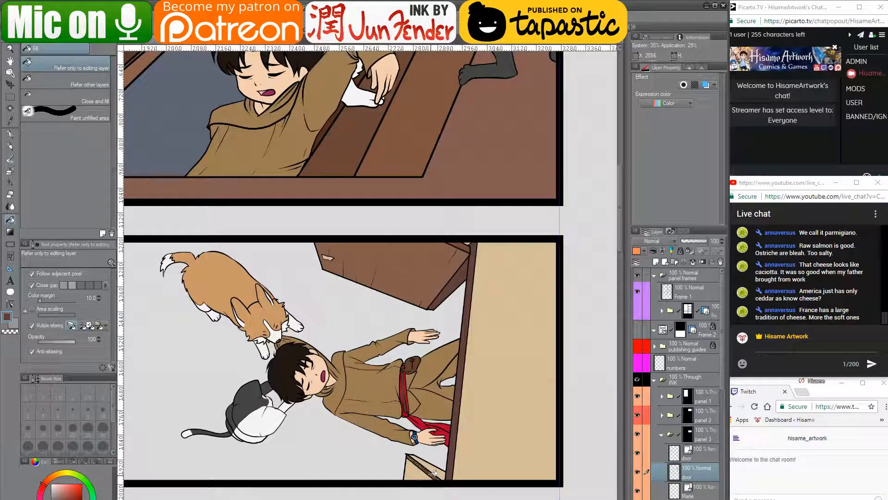
pyautogui.click(187, 43)
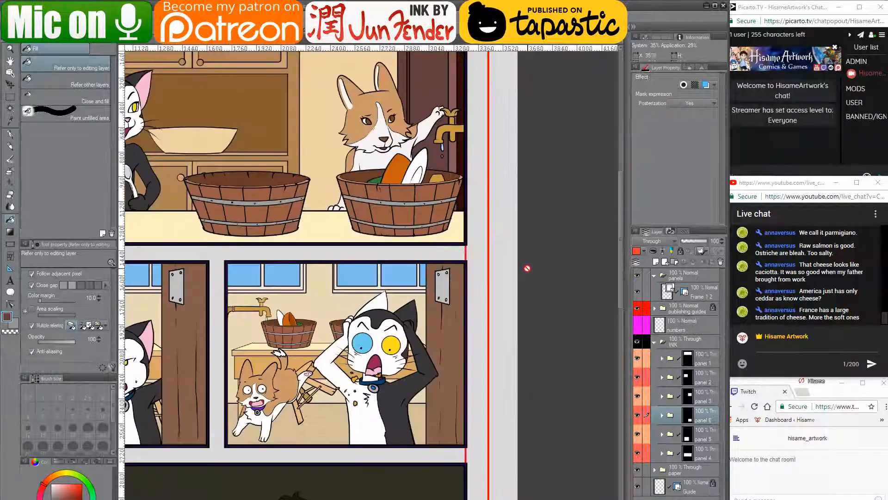
pyautogui.click(242, 44)
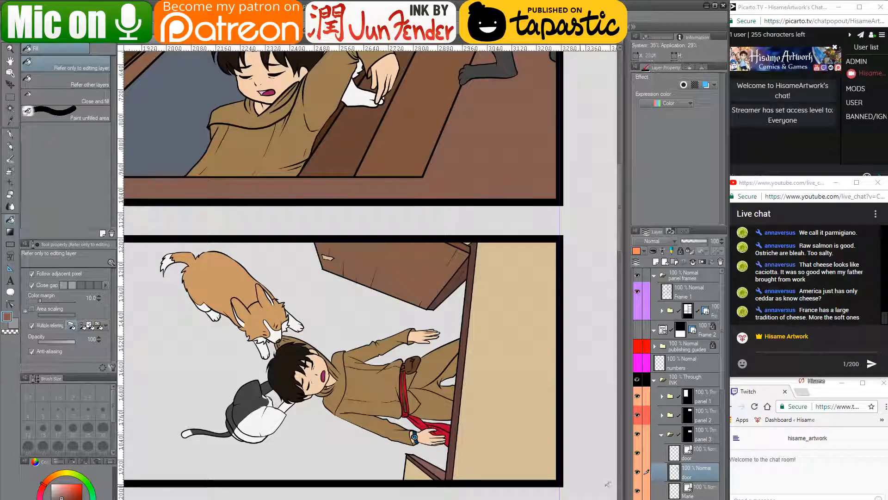
# - Select panel 3's door line layer and trim the stray line end at the lower door's corner with the Vector eraser
pyautogui.click(696, 459)
pyautogui.scroll(5, 409, 471)
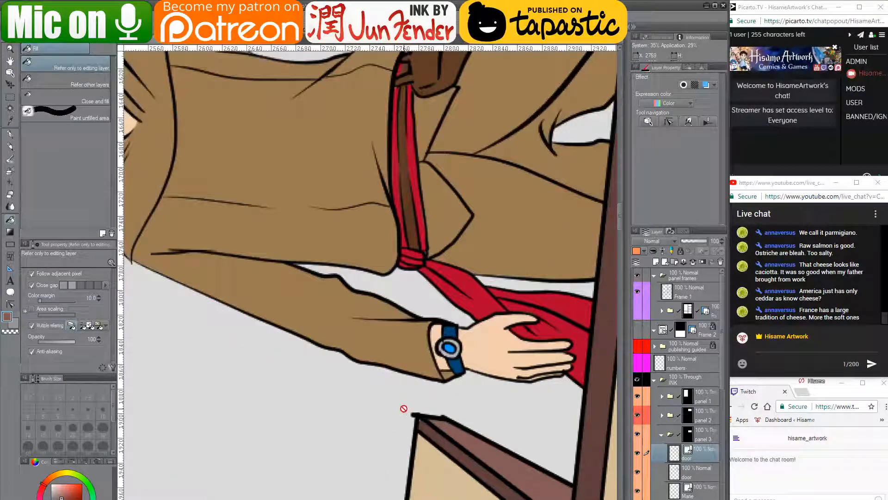
pyautogui.click(11, 195)
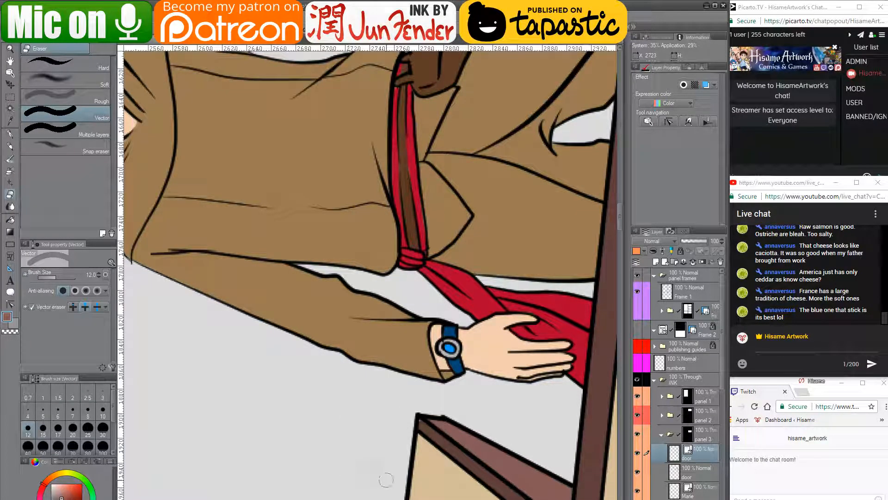
pyautogui.scroll(-3, 350, 425)
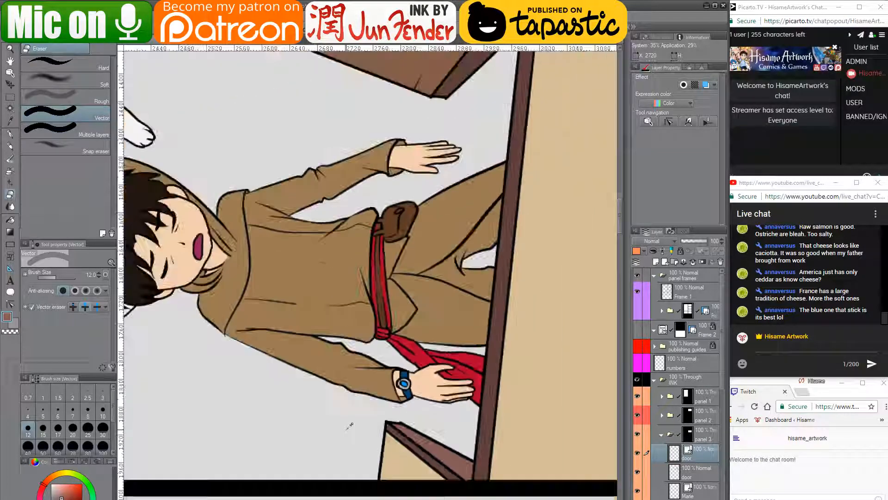
pyautogui.scroll(-2, 350, 426)
pyautogui.moveTo(313, 369); pyautogui.dragTo(367, 426)
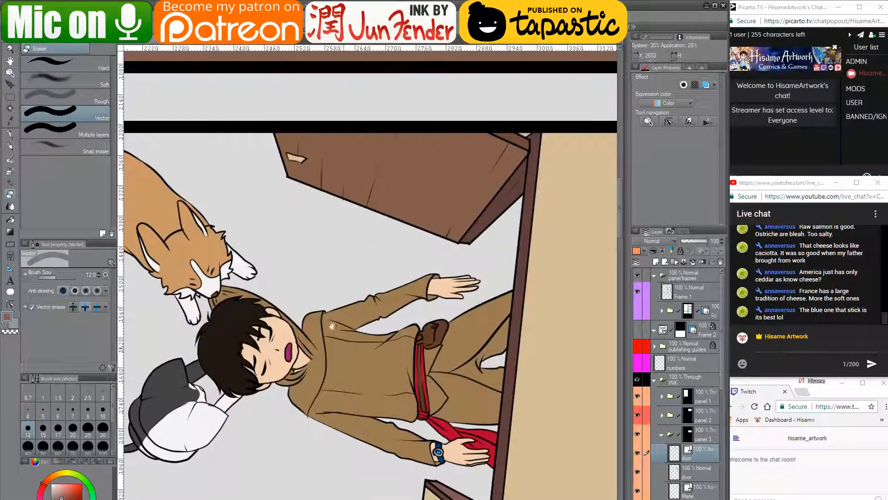
# - Switch to the browser and search Google for "rochford"
pyautogui.hotkey('alt', 'Tab')
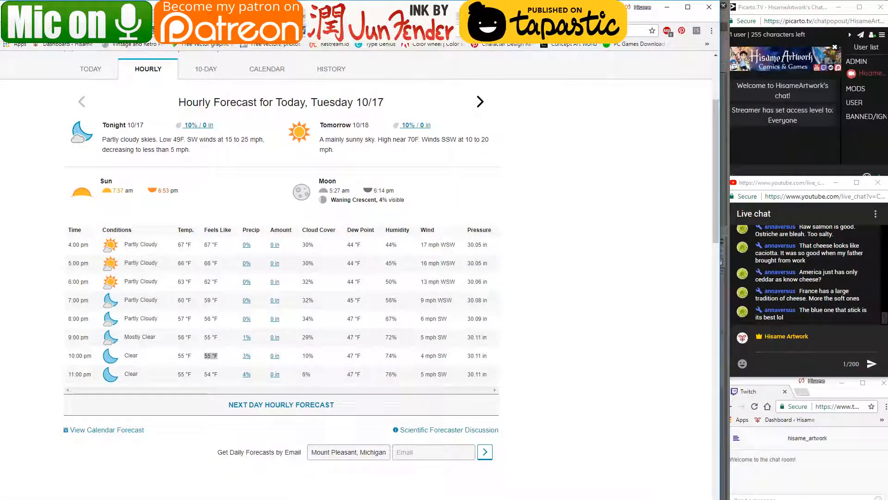
pyautogui.hotkey('ctrl', 'l')
pyautogui.write('rochf')
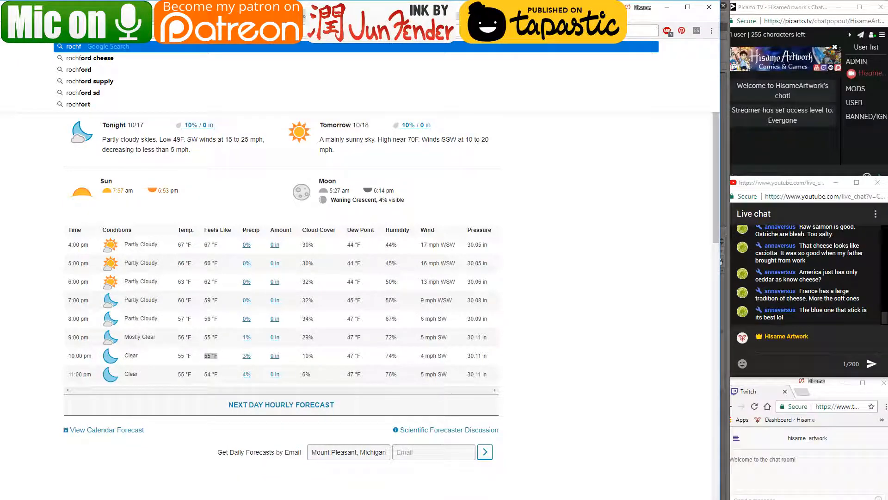
pyautogui.write('ord')
pyautogui.press('Return')
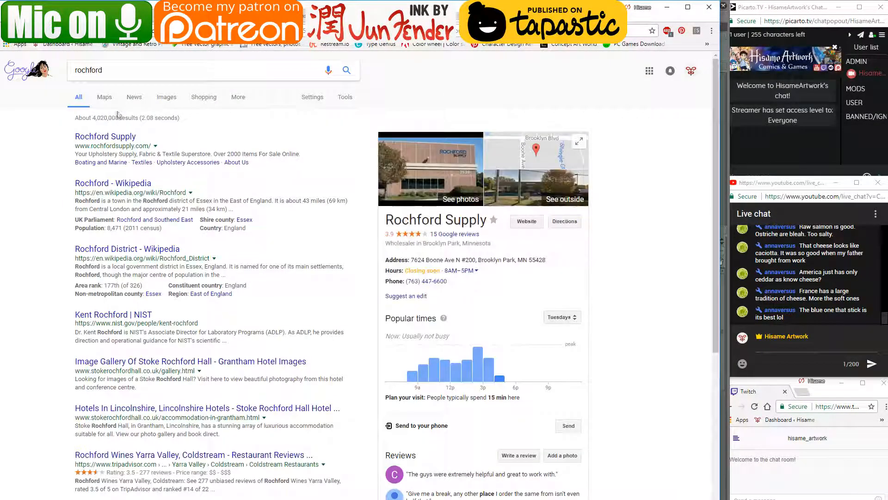
# - Refine the search to "rochford chese" and show the image results
pyautogui.click(132, 74)
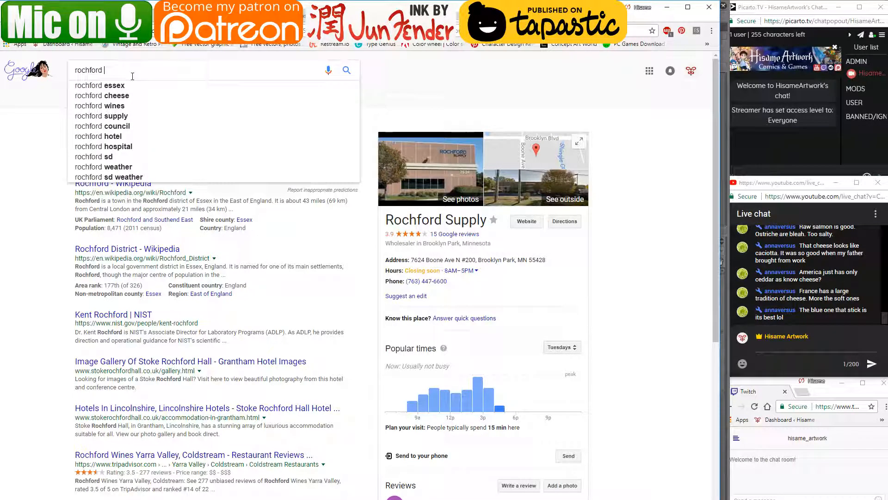
pyautogui.write('chese')
pyautogui.press('Return')
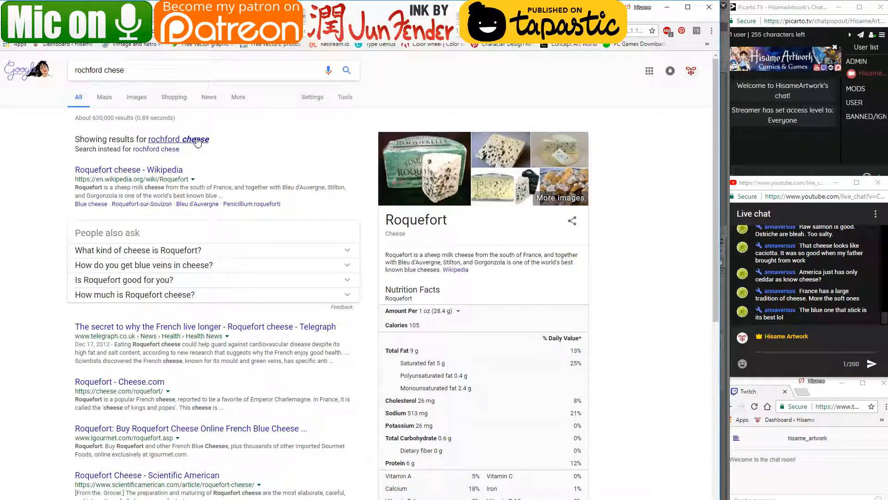
pyautogui.click(135, 98)
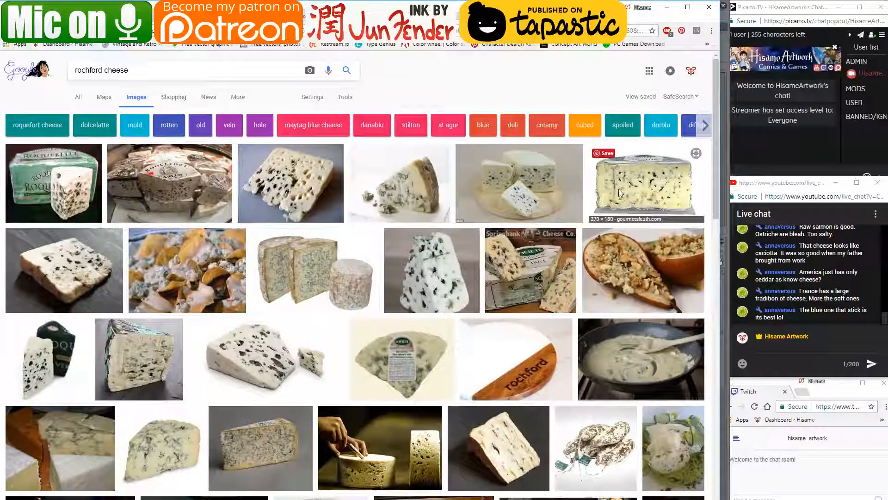
# - Preview the GourmetSleuth and Wikipedia Roquefort photos and look through the surrounding image results
pyautogui.click(618, 189)
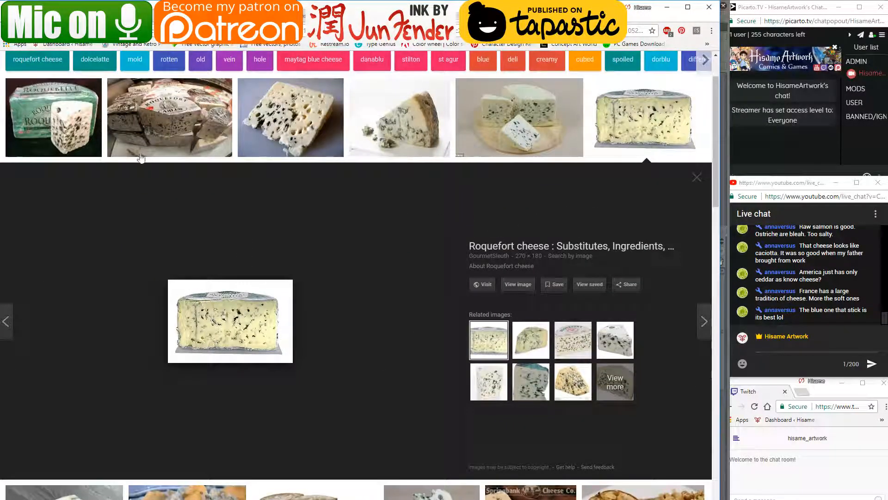
pyautogui.click(84, 138)
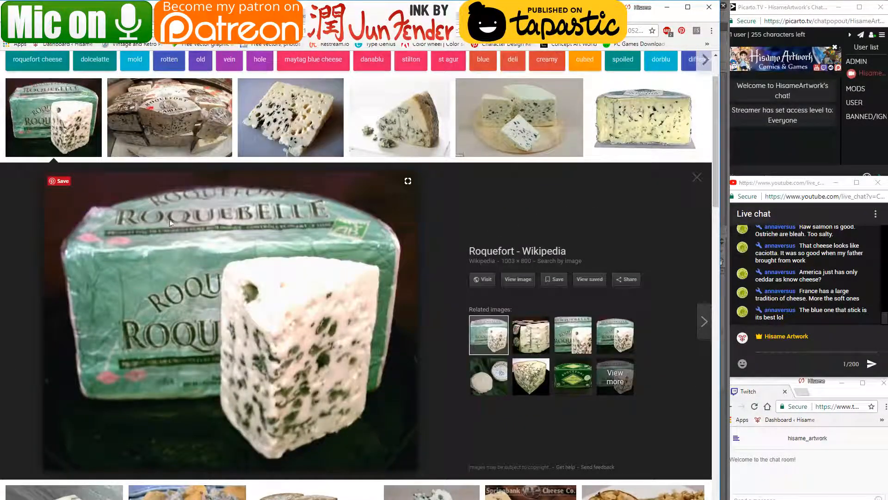
pyautogui.scroll(-4, 170, 224)
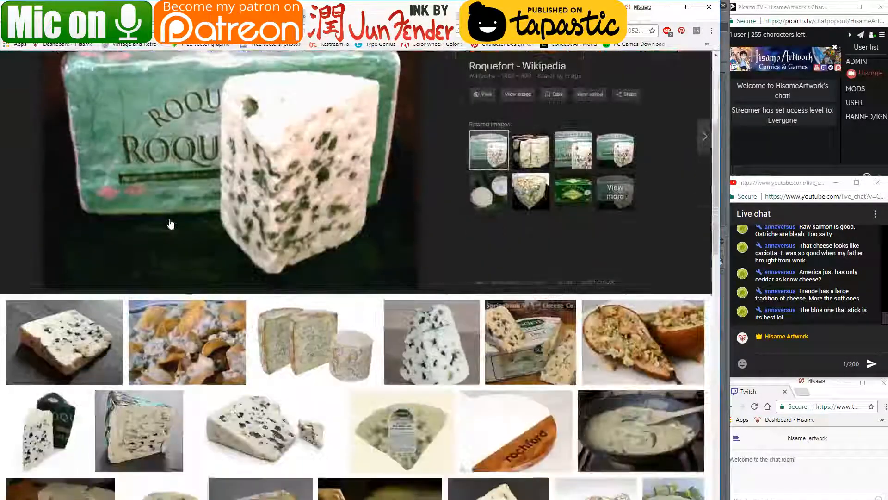
pyautogui.scroll(3, 170, 224)
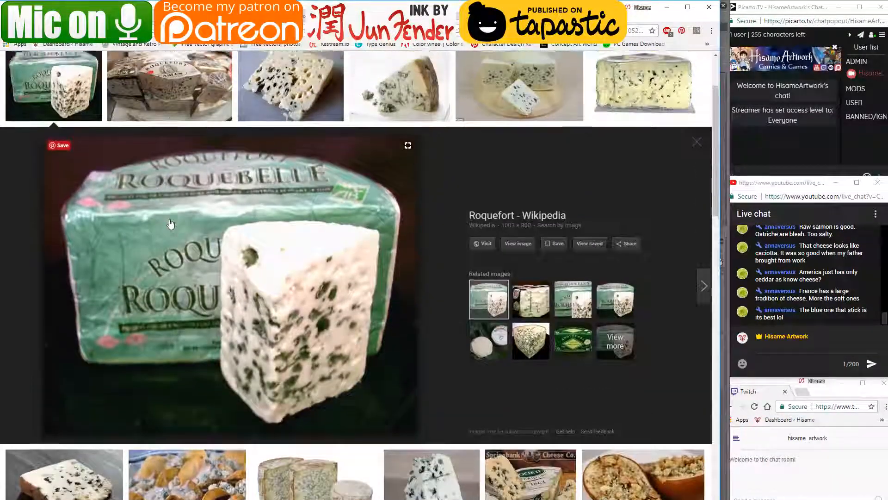
pyautogui.scroll(2, 170, 224)
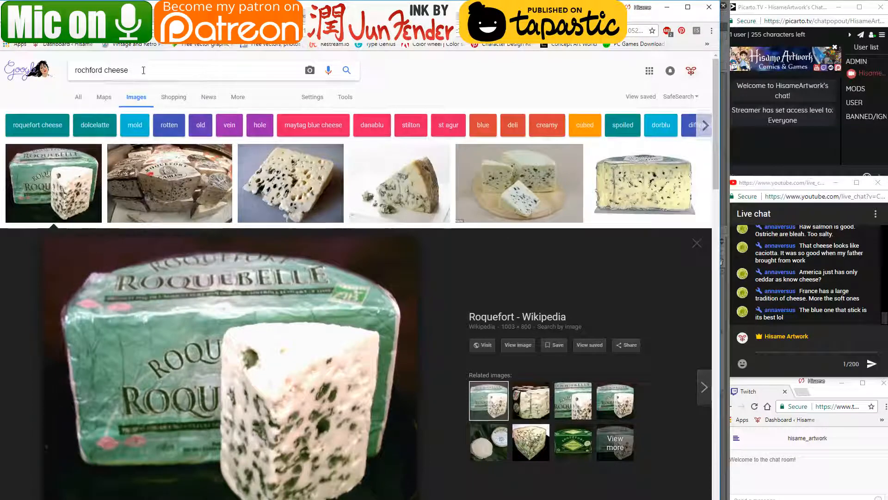
# - Change the image search to "blue cheese"
pyautogui.doubleClick(88, 70)
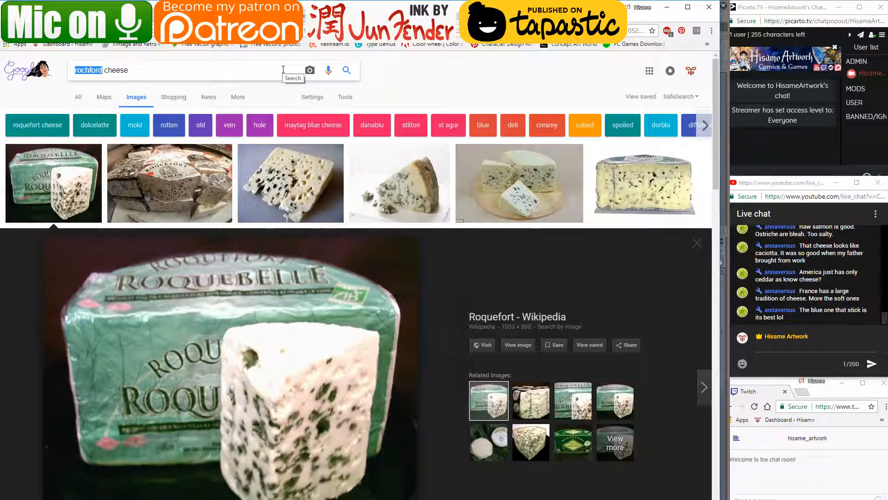
pyautogui.write('blue')
pyautogui.press('Return')
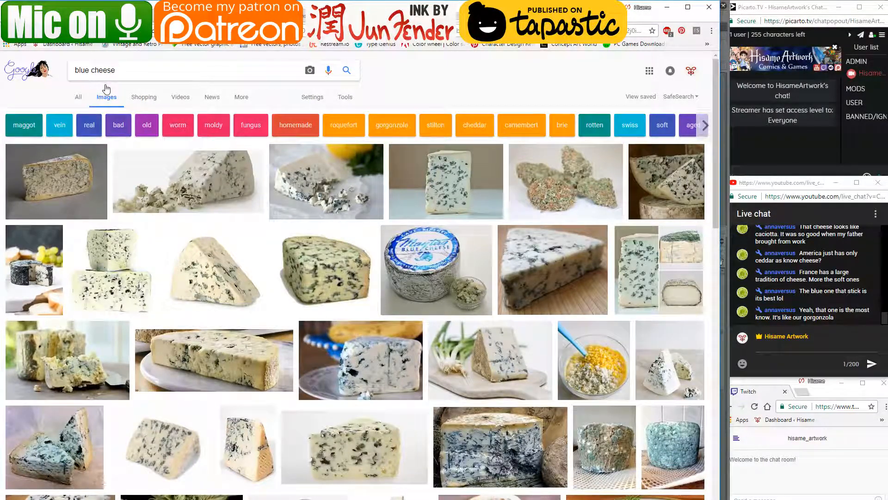
# - Search the images for "gorgonzola", preview the "Bleu Cheese vs. Gorgonzola" comparison, and look through the results below it
pyautogui.moveTo(151, 66); pyautogui.dragTo(1, 50)
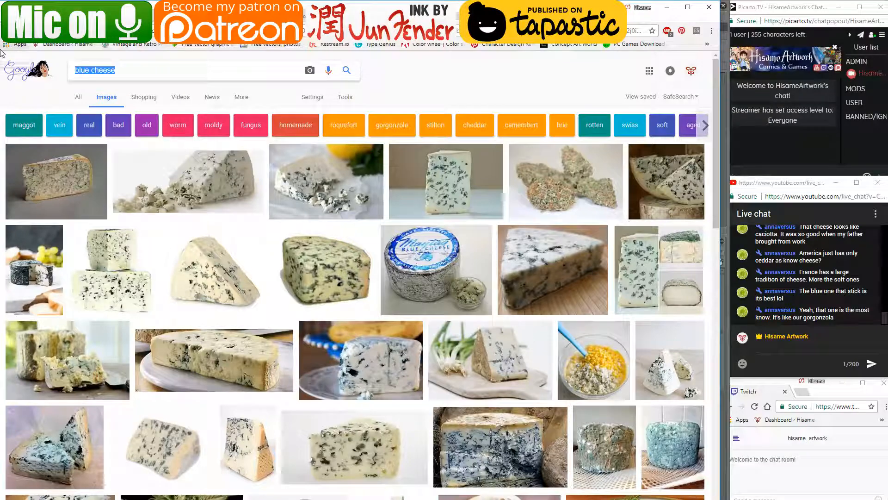
pyautogui.write('gorgonzola')
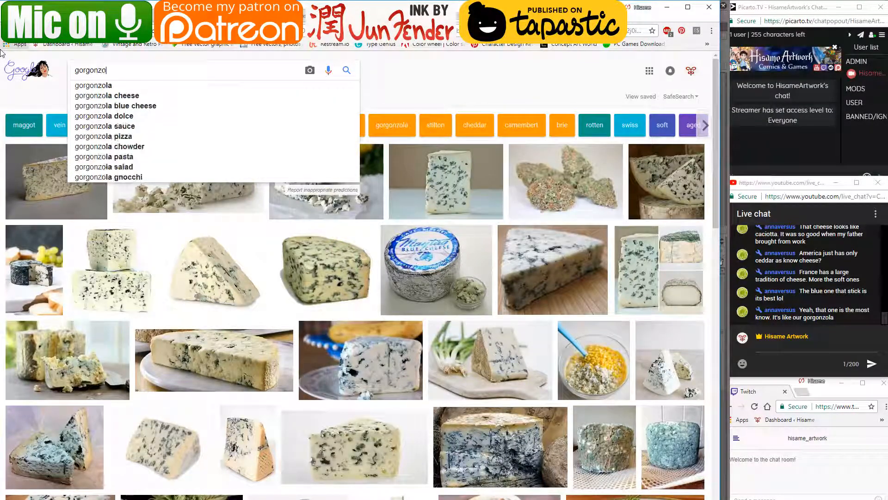
pyautogui.press('Return')
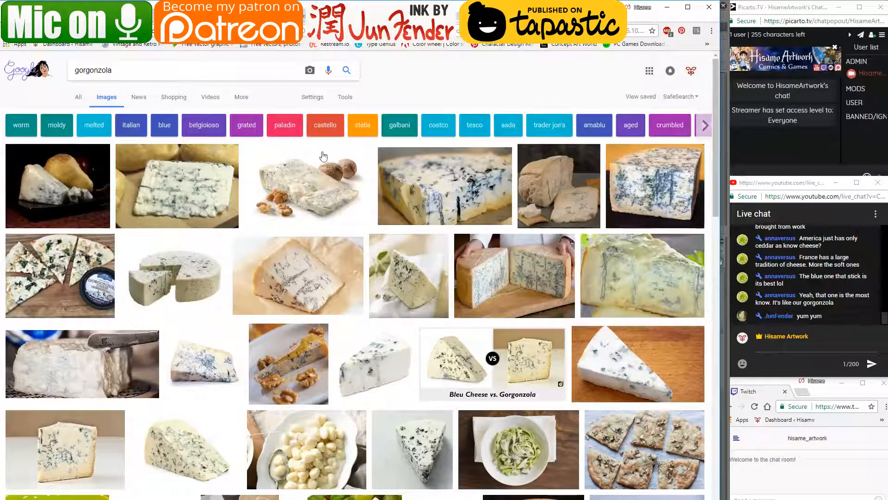
pyautogui.click(493, 340)
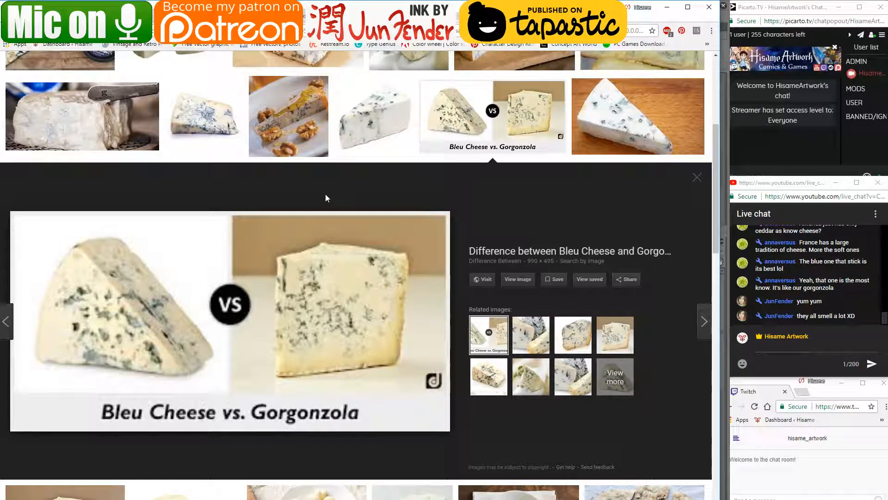
pyautogui.scroll(-5, 518, 272)
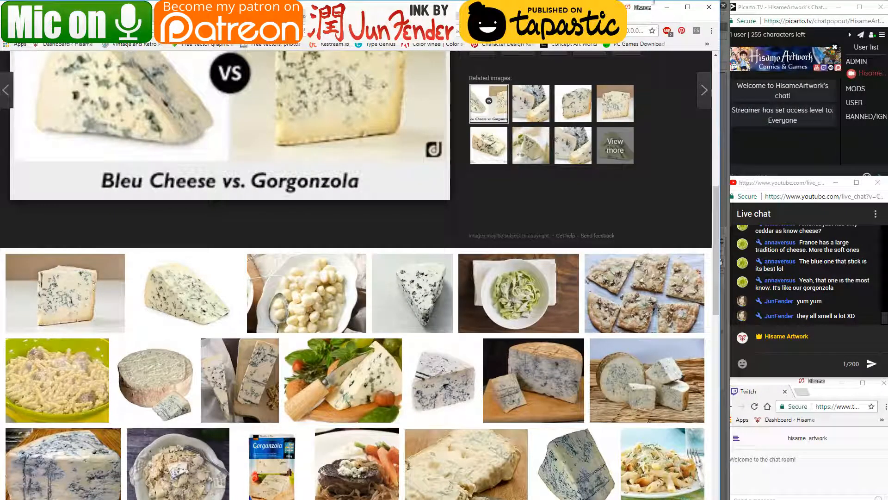
# - Return to the comic page, collapse the panel 3, panel 6 and panel 7 layer folders, and expand the panel 4 folder
pyautogui.click(667, 7)
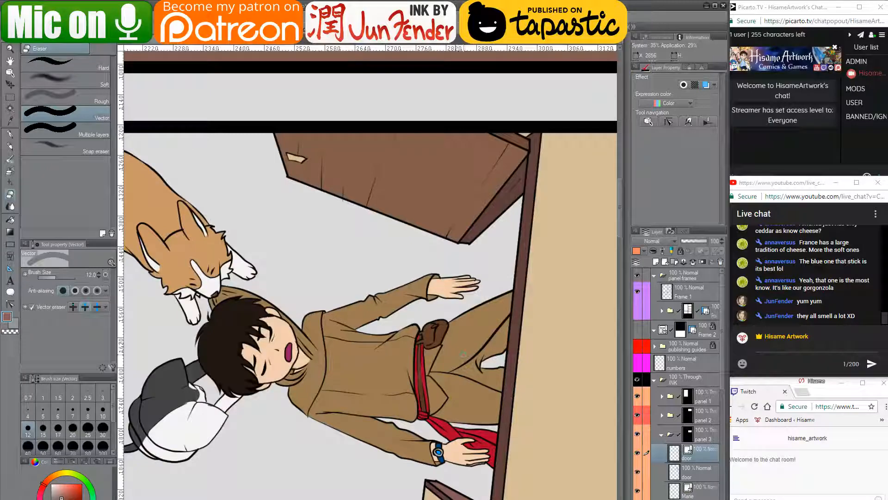
pyautogui.scroll(-5, 463, 355)
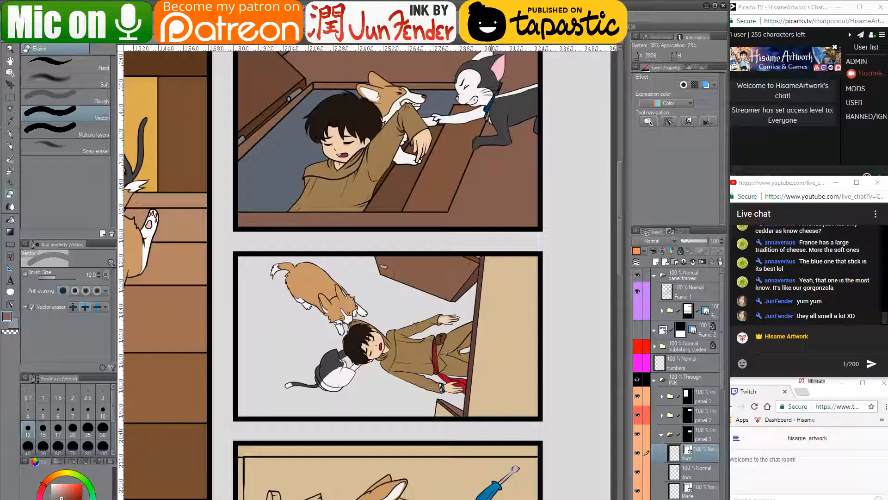
pyautogui.moveTo(493, 446); pyautogui.dragTo(523, 211)
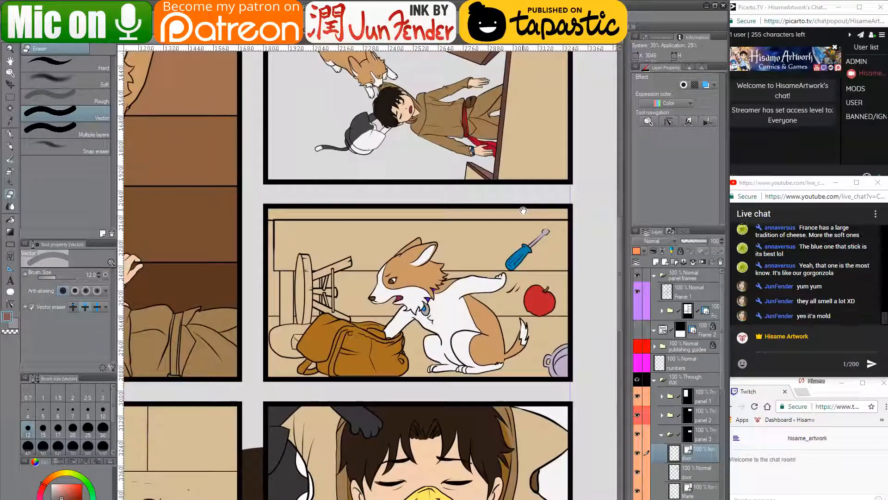
pyautogui.moveTo(549, 351); pyautogui.dragTo(539, 330)
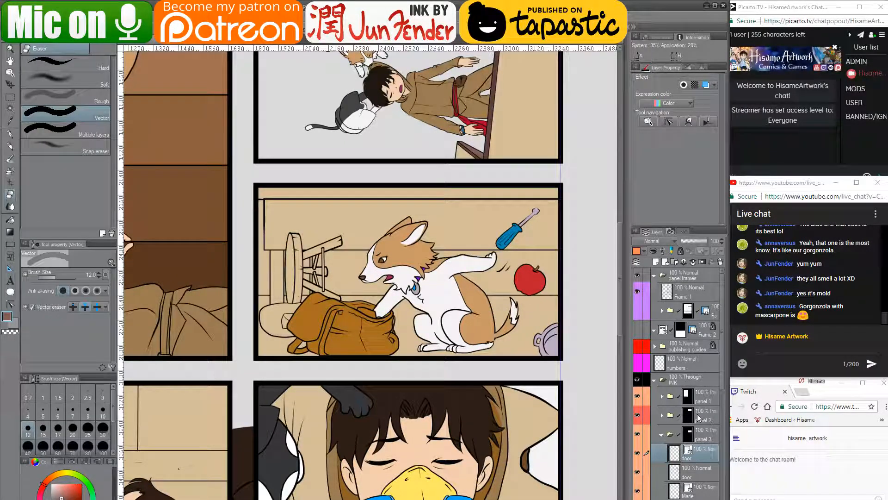
pyautogui.scroll(-2, 699, 417)
pyautogui.click(663, 350)
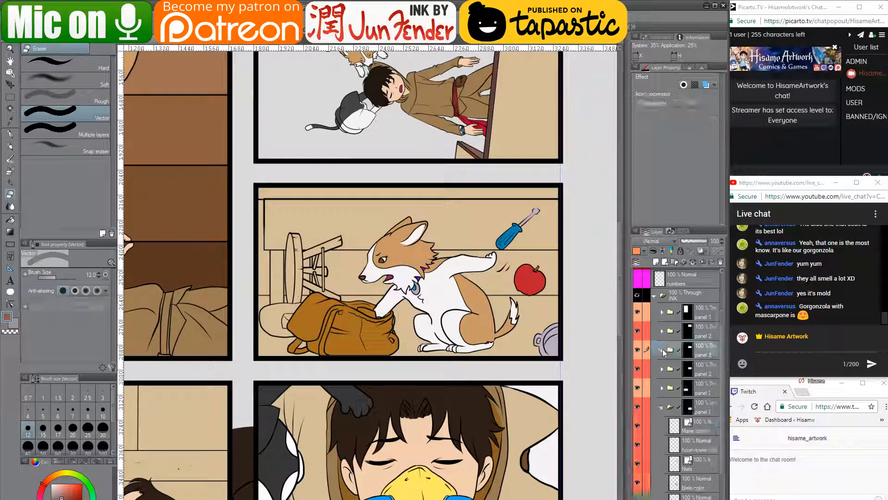
pyautogui.click(663, 408)
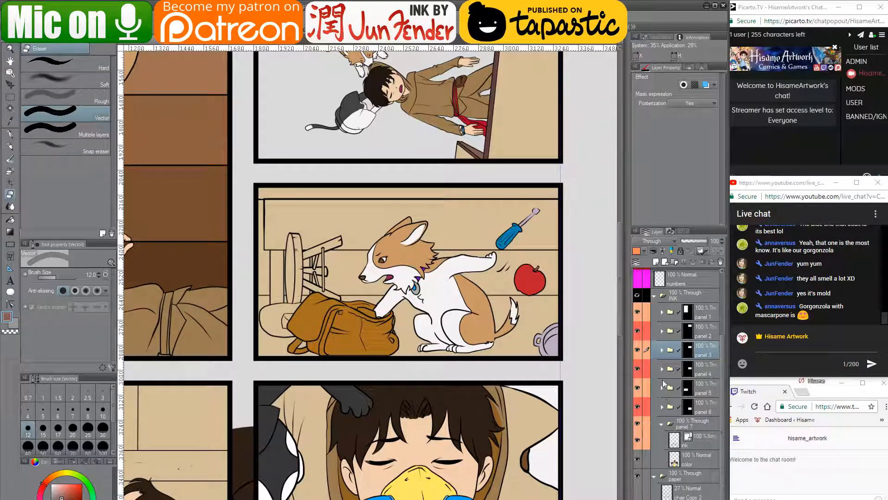
pyautogui.click(663, 408)
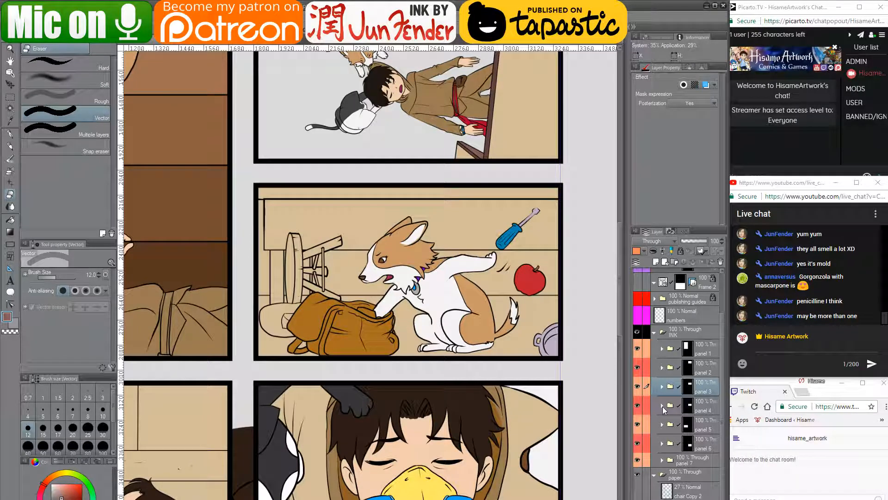
pyautogui.click(662, 406)
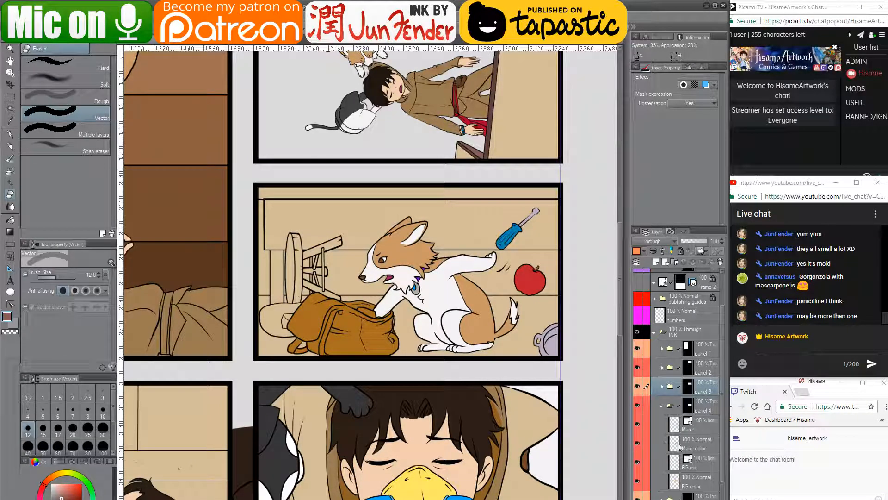
# - Activate panel 4's BG color layer and sample an orange wood colour from the kitchen page for the Fill tool
pyautogui.click(680, 445)
pyautogui.keyDown('ctrl'); pyautogui.click(675, 445); pyautogui.keyUp('ctrl')
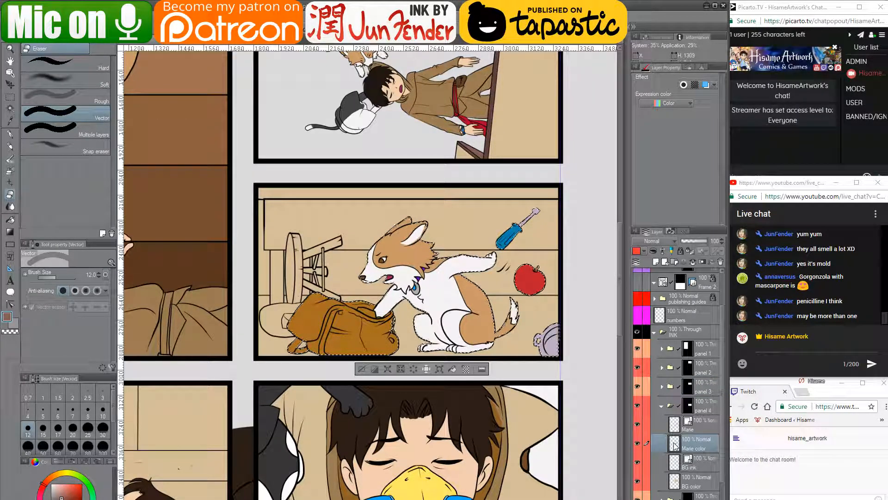
pyautogui.hotkey('ctrl', 'd')
pyautogui.click(680, 481)
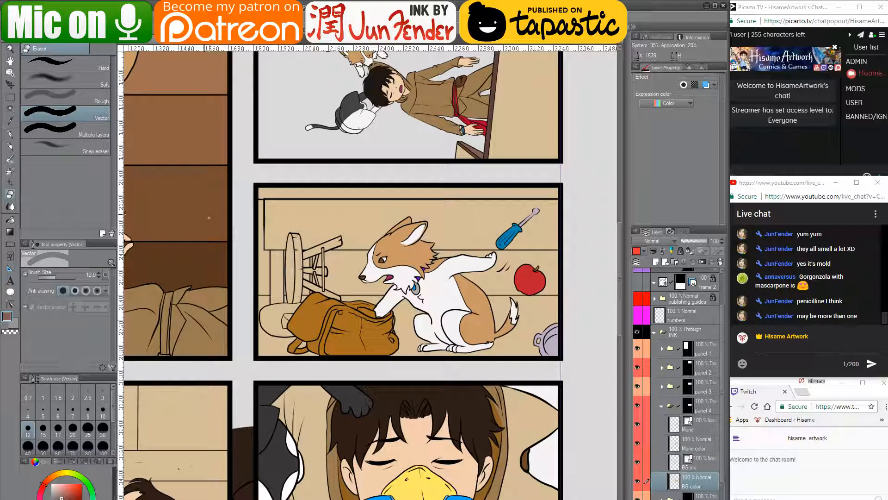
pyautogui.hotkey('ctrl', 'Tab')
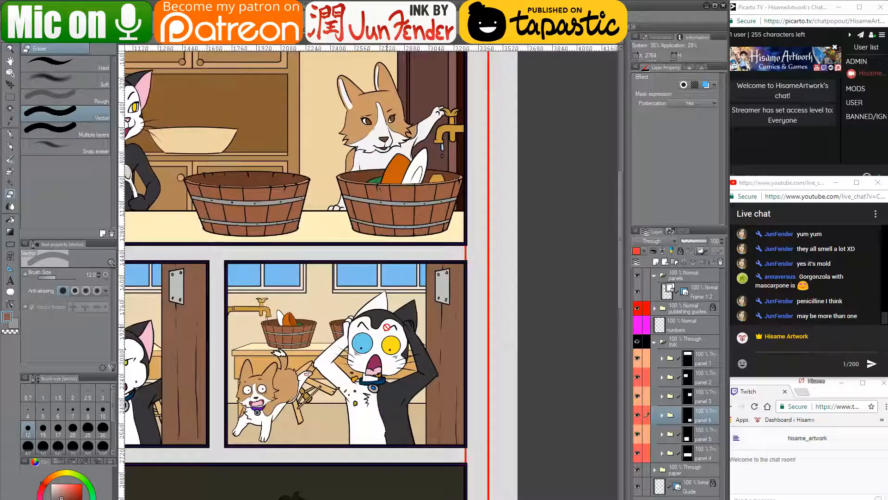
pyautogui.click(10, 220)
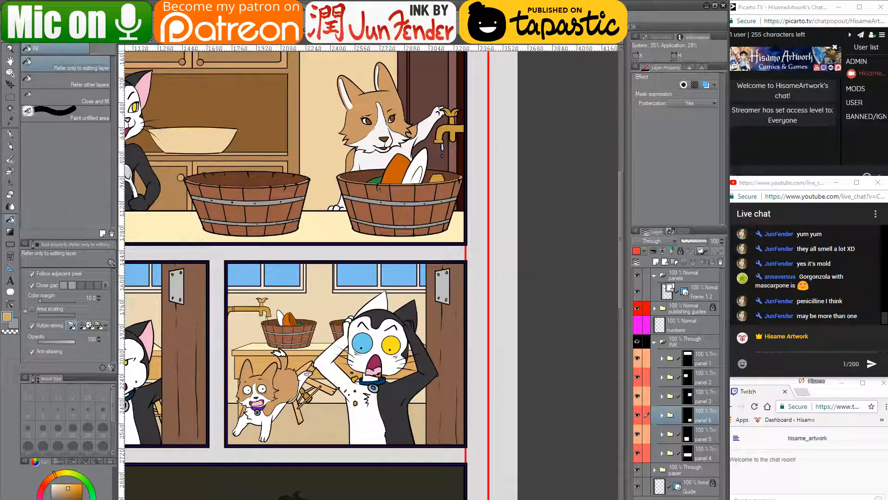
pyautogui.hotkey('ctrl', 'Tab')
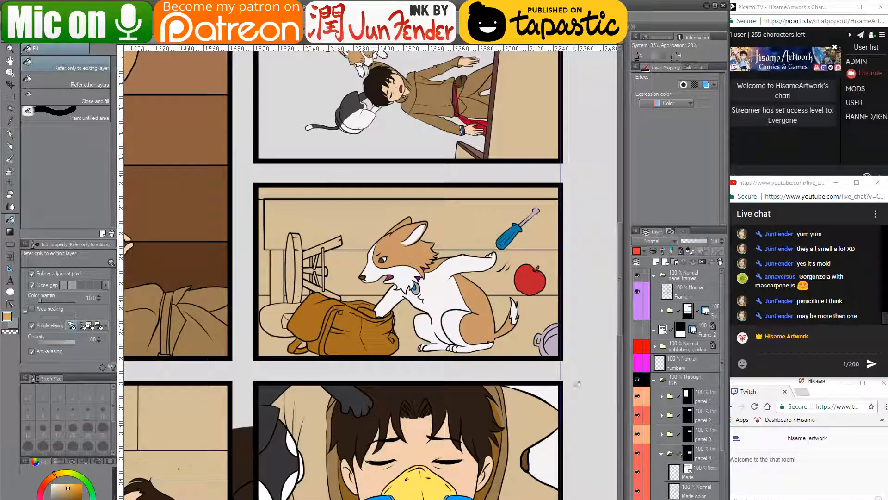
# - Hide the character ink and color layers in panel 4 and fill the table's wide front board with the sampled orange
pyautogui.scroll(-3, 666, 446)
pyautogui.click(637, 430)
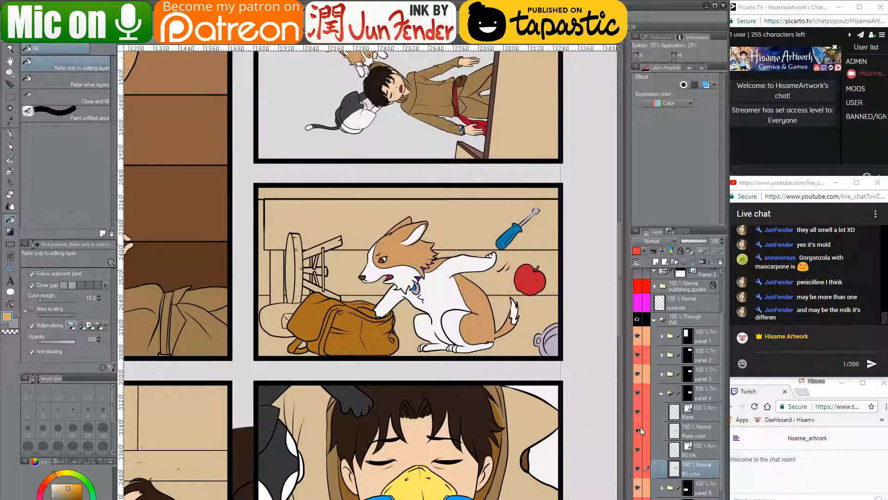
pyautogui.click(637, 411)
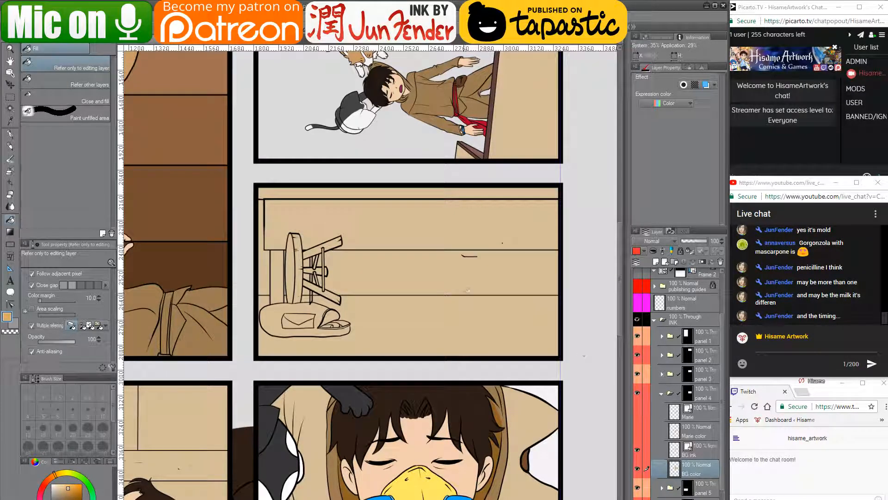
pyautogui.click(466, 300)
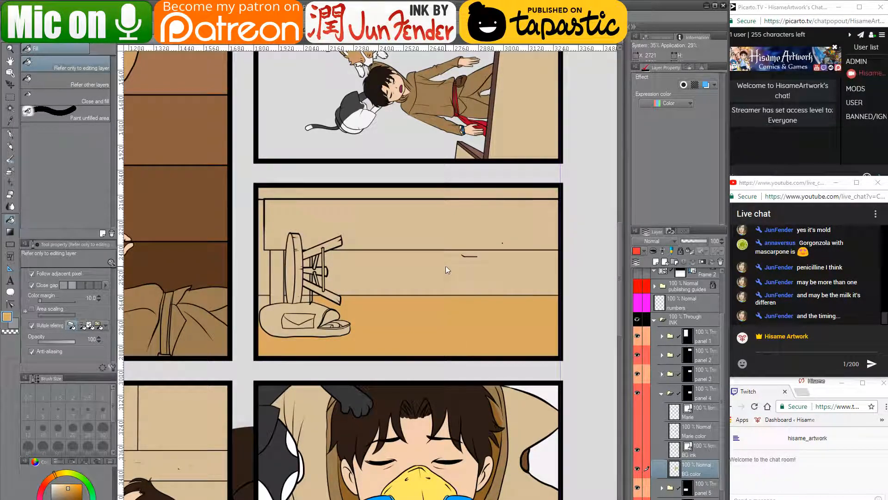
pyautogui.hotkey('ctrl', 'z')
pyautogui.click(450, 232)
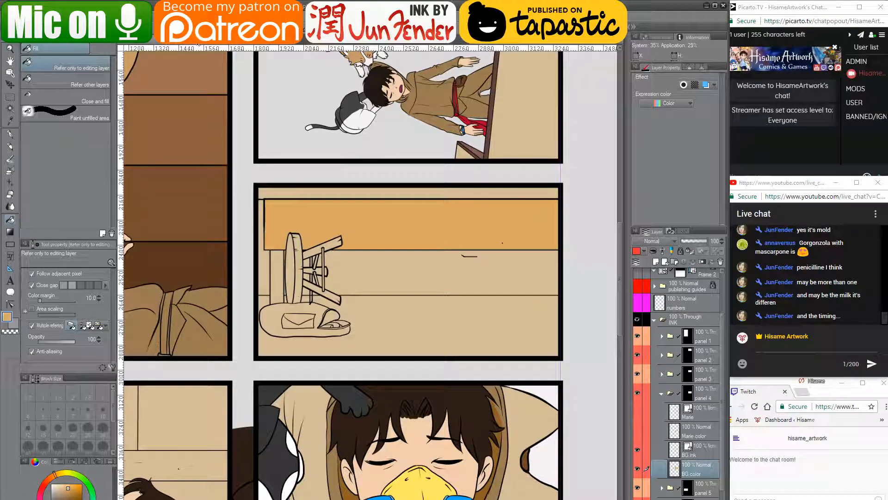
# - Fill panel 4's tabletop strip with a lighter orange and the wall below the table with cream, both sampled from the kitchen page
pyautogui.click(396, 42)
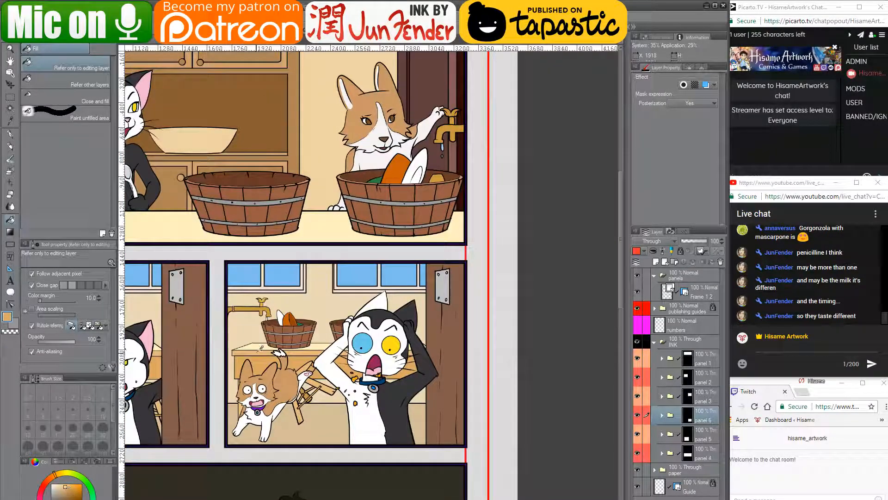
pyautogui.click(151, 41)
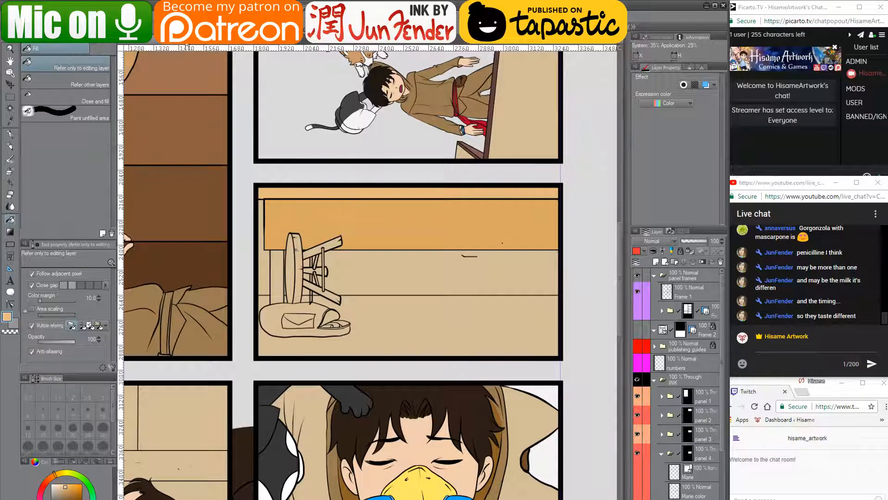
pyautogui.click(148, 43)
pyautogui.click(147, 43)
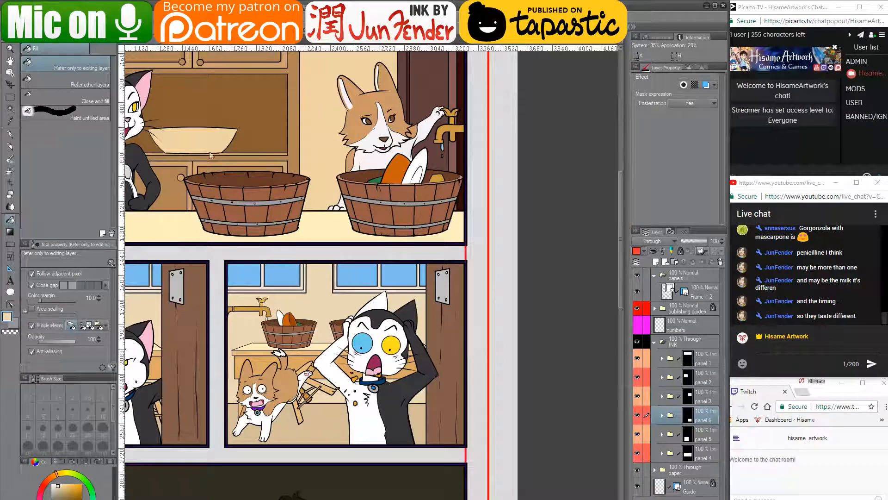
pyautogui.click(266, 282)
pyautogui.click(365, 280)
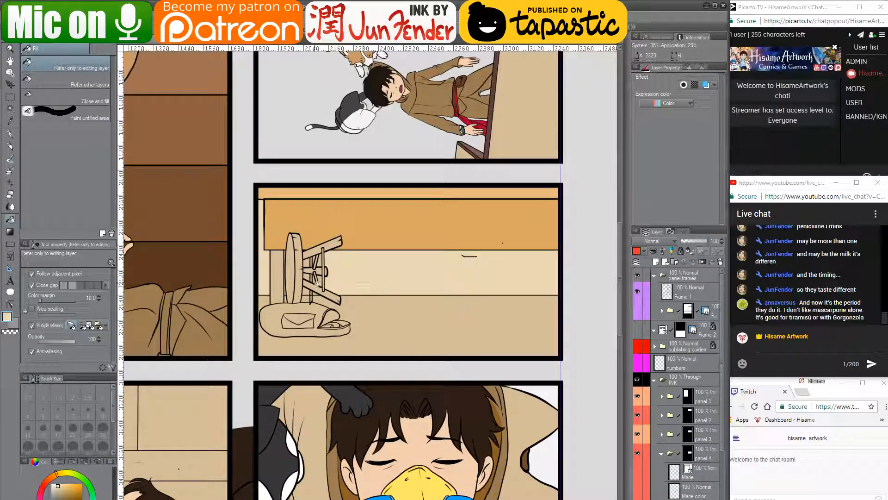
# - Paint the remaining wall gaps around the stool in cream with the G-pen at brush size 100
pyautogui.click(10, 134)
pyautogui.press(']')
pyautogui.press(']')
pyautogui.press(']')
pyautogui.press(']')
pyautogui.press(']')
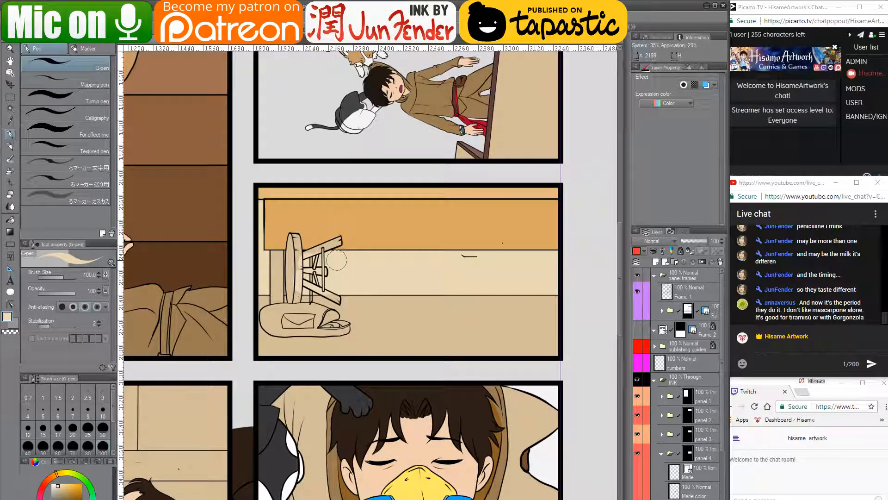
pyautogui.scroll(1, 286, 289)
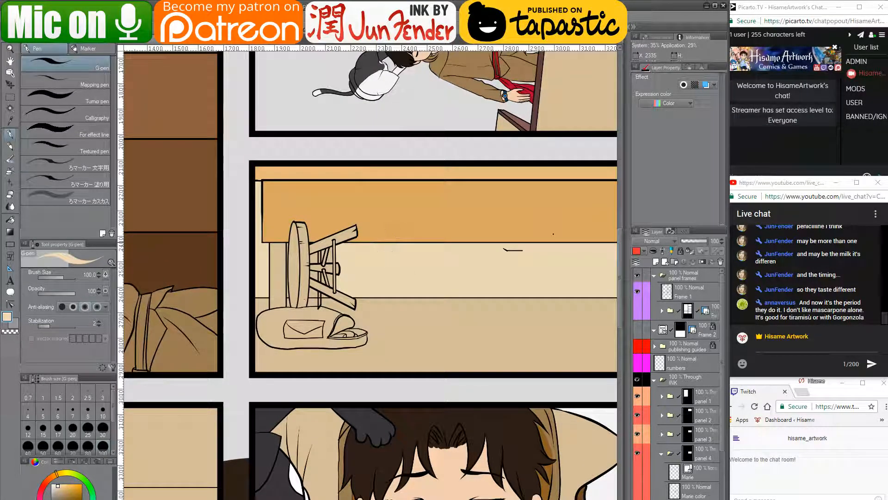
pyautogui.moveTo(371, 253); pyautogui.dragTo(369, 292)
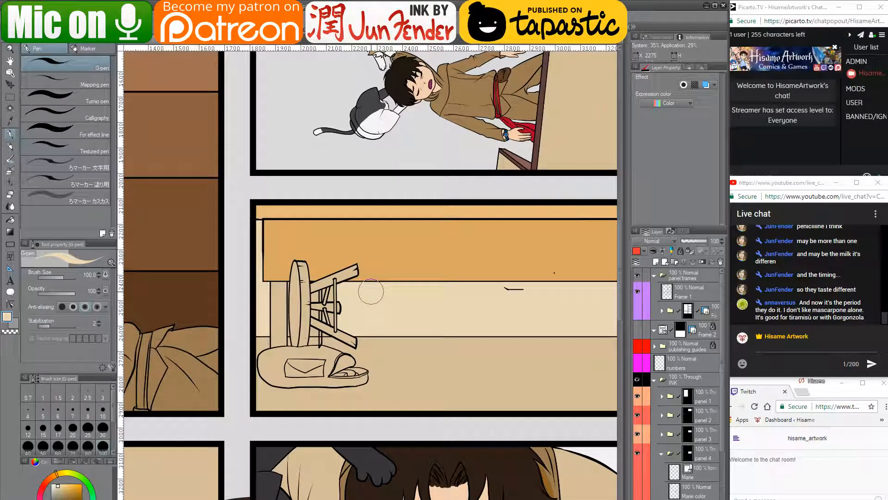
# - Sample the orange wood colour from the kitchen page and fill the table leg behind the stool with it
pyautogui.click(189, 42)
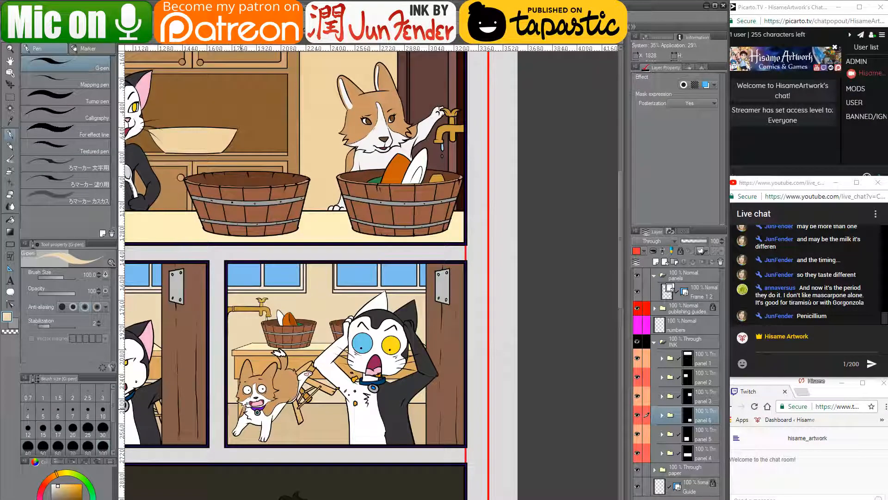
pyautogui.keyDown('alt'); pyautogui.click(245, 405); pyautogui.keyUp('alt')
pyautogui.click(132, 44)
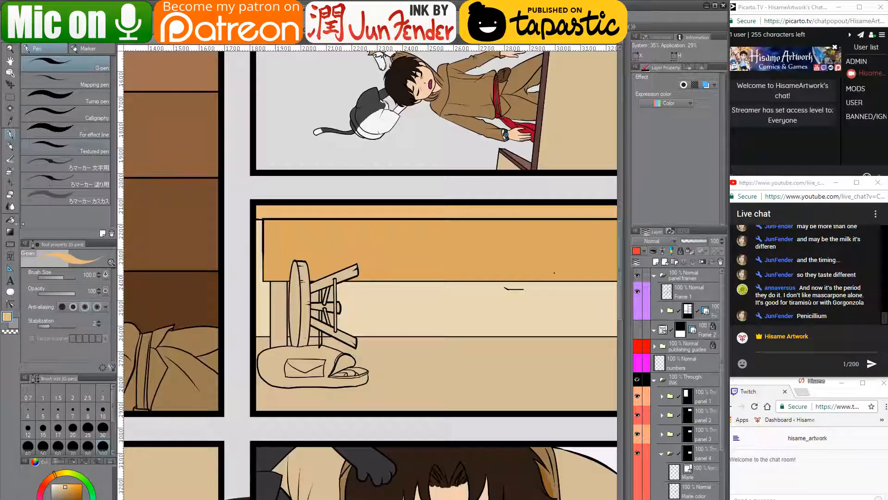
pyautogui.press('g')
pyautogui.moveTo(405, 289); pyautogui.dragTo(321, 319)
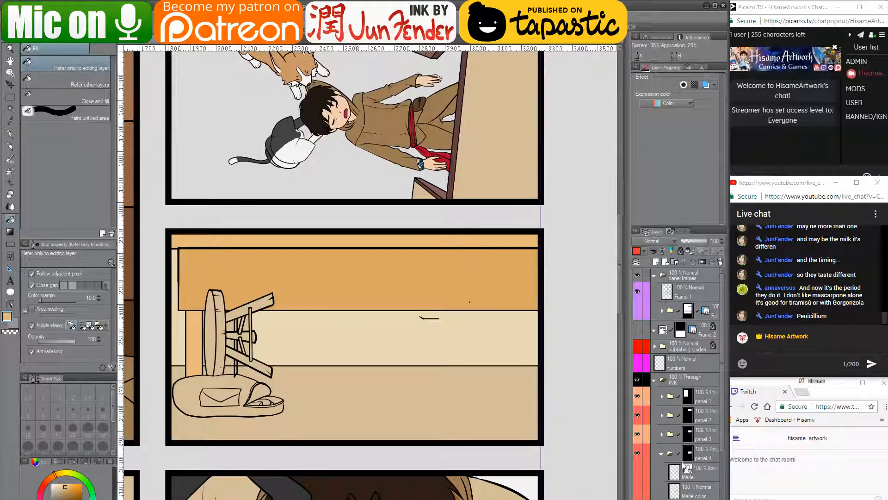
# - Sample the purple from the dog's collar on the character color layer and fill the main body of the bag on the floor
pyautogui.click(638, 490)
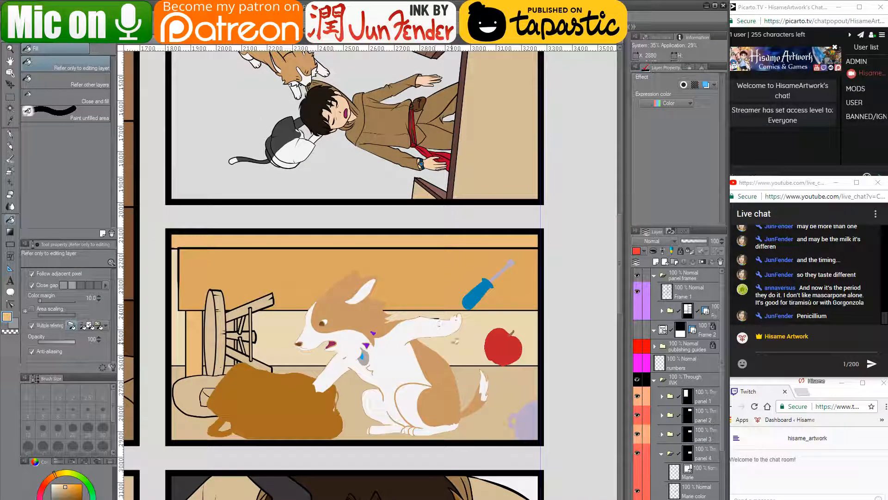
pyautogui.keyDown('alt'); pyautogui.click(373, 332); pyautogui.keyUp('alt')
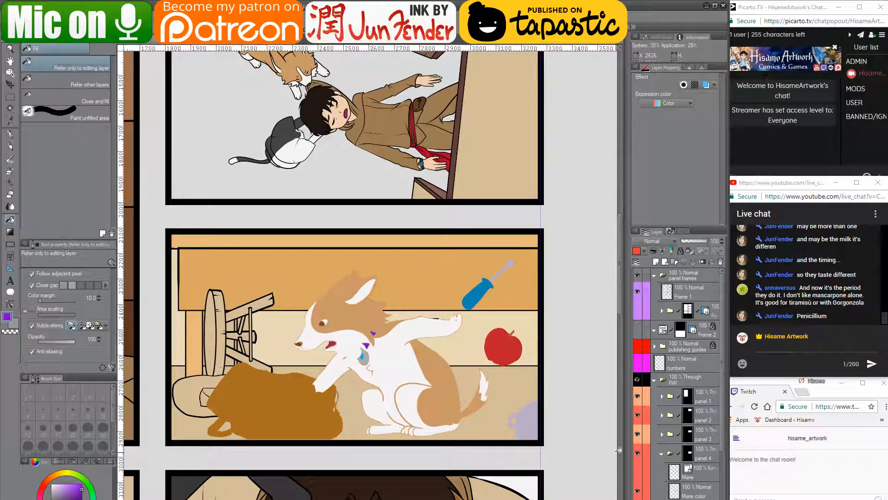
pyautogui.click(638, 490)
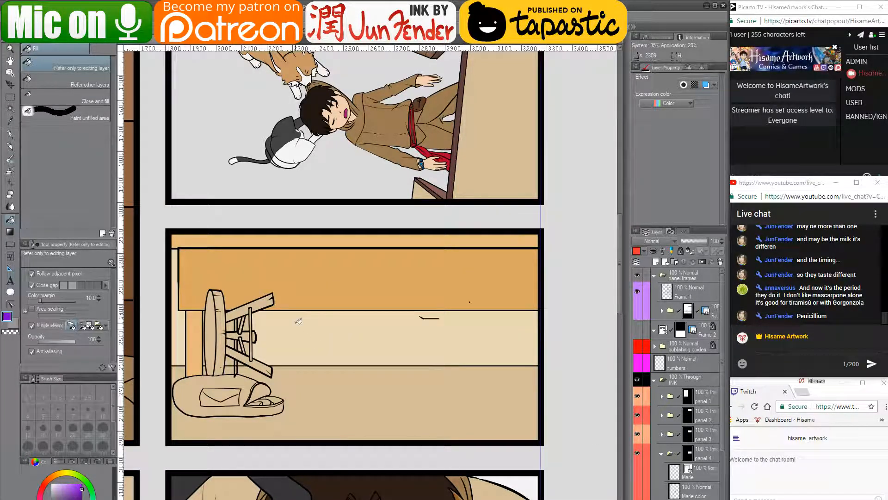
pyautogui.click(230, 382)
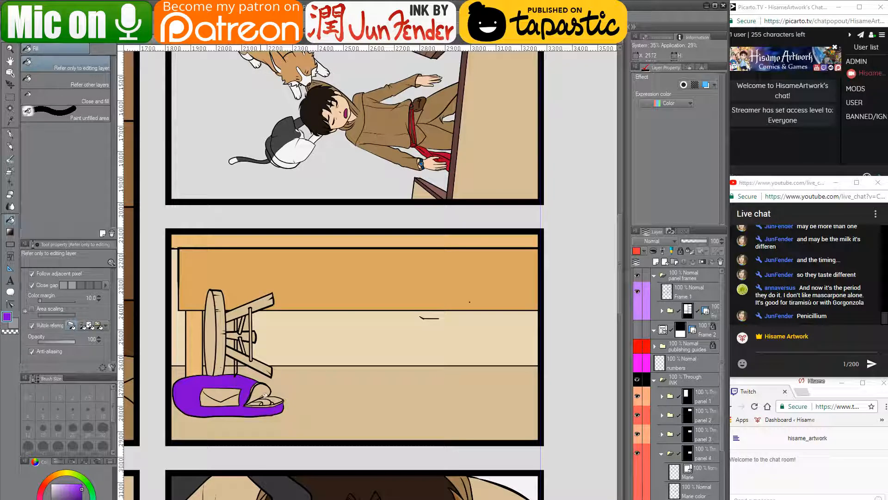
# - Fill the bag's front pocket, pocket flap and opening edge with the same purple
pyautogui.scroll(1, 217, 388)
pyautogui.scroll(2, 202, 398)
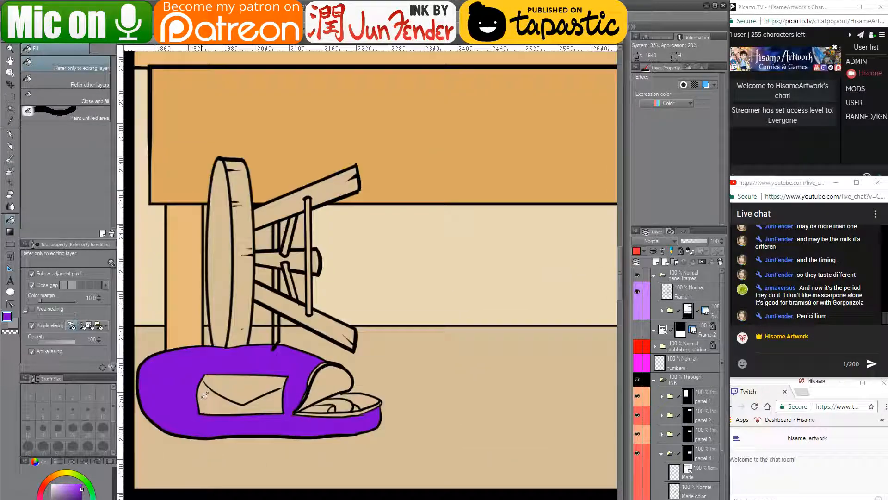
pyautogui.click(204, 398)
pyautogui.click(254, 383)
pyautogui.click(315, 377)
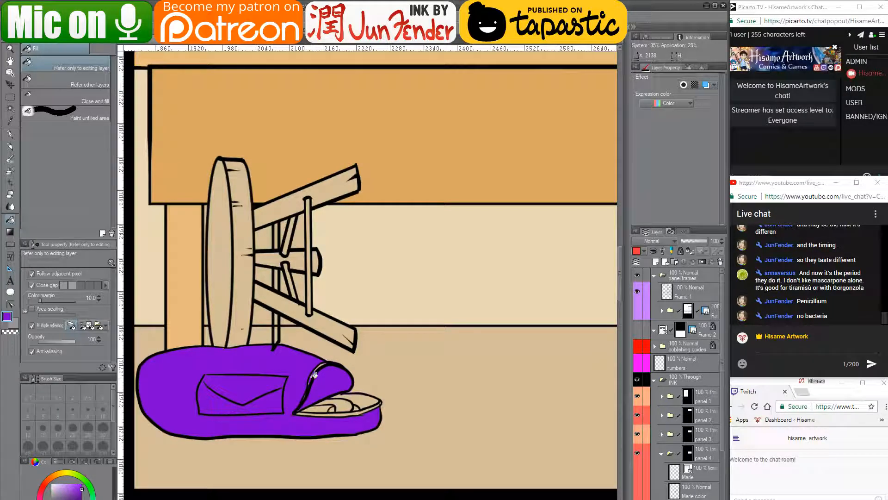
# - Choose a darker purple and fill the inner surfaces of the bag's opening
pyautogui.click(82, 494)
pyautogui.click(331, 381)
pyautogui.click(360, 397)
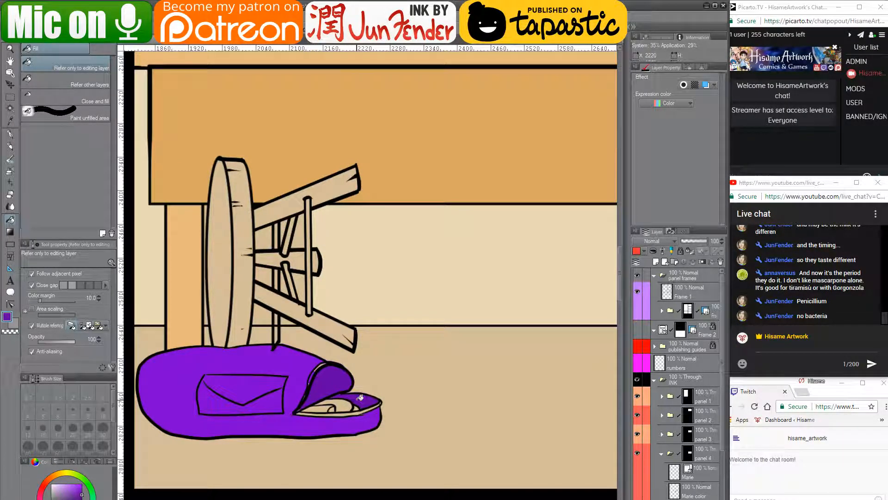
pyautogui.scroll(4, 322, 394)
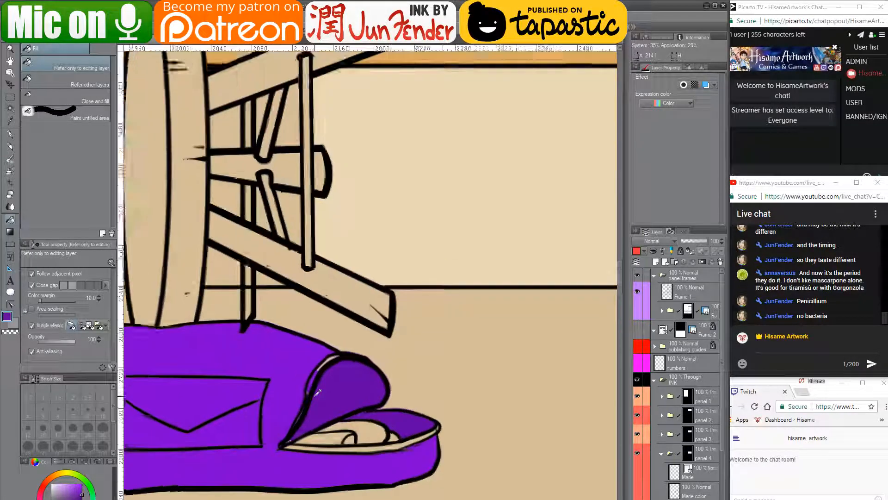
# - Set the G-pen to size 15 and paint the uncoloured strip along the bag's raised opening edge purple
pyautogui.scroll(1, 317, 393)
pyautogui.press('p')
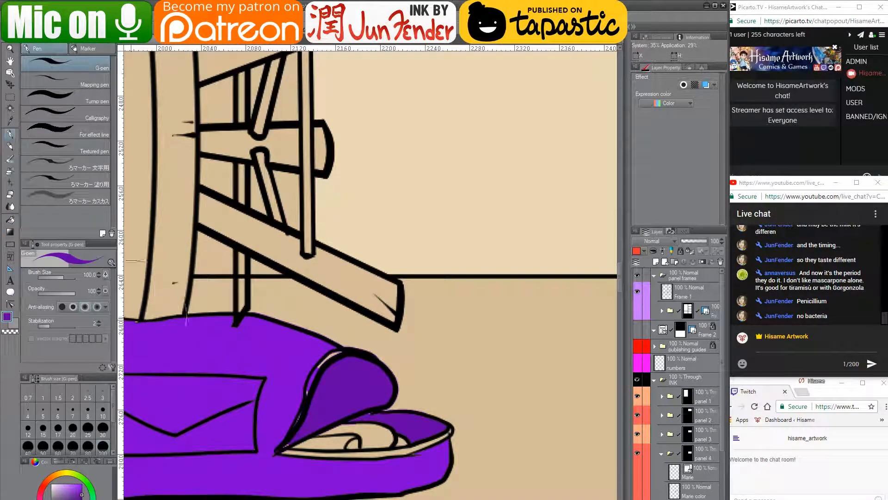
pyautogui.click(58, 410)
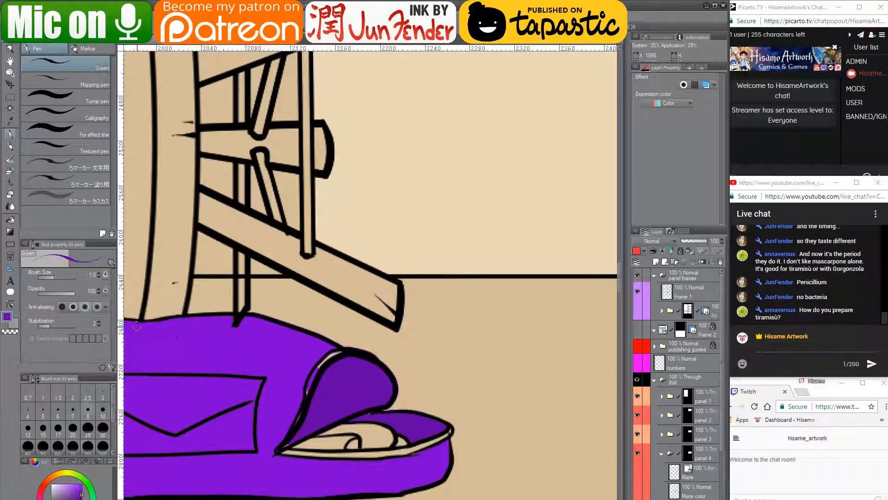
pyautogui.press(']')
pyautogui.press(']')
pyautogui.press(']')
pyautogui.press(']')
pyautogui.press(']')
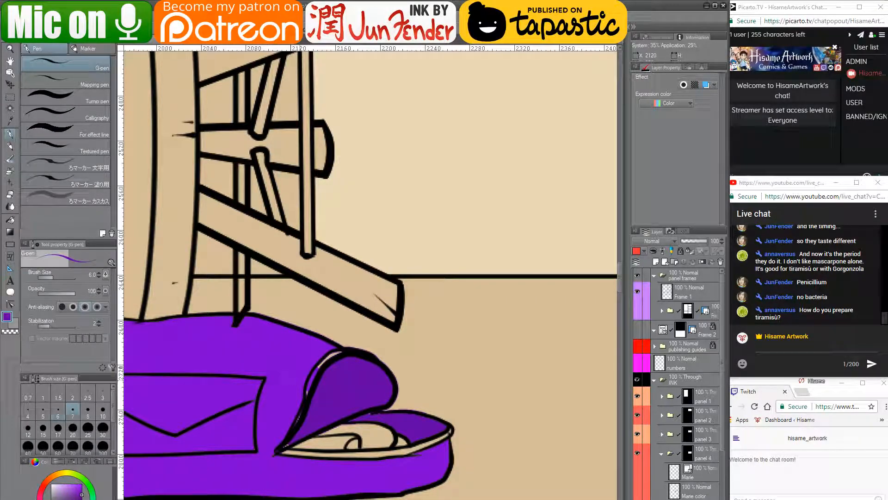
pyautogui.moveTo(309, 386); pyautogui.dragTo(291, 426)
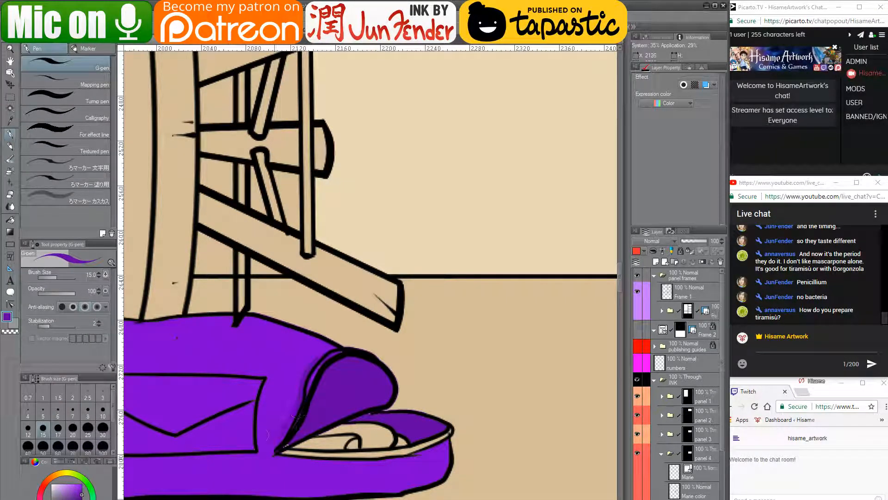
# - Sample the bag's main purple and touch up the upper and lower ends of the raised opening edge
pyautogui.keyDown('alt'); pyautogui.click(310, 353); pyautogui.keyUp('alt')
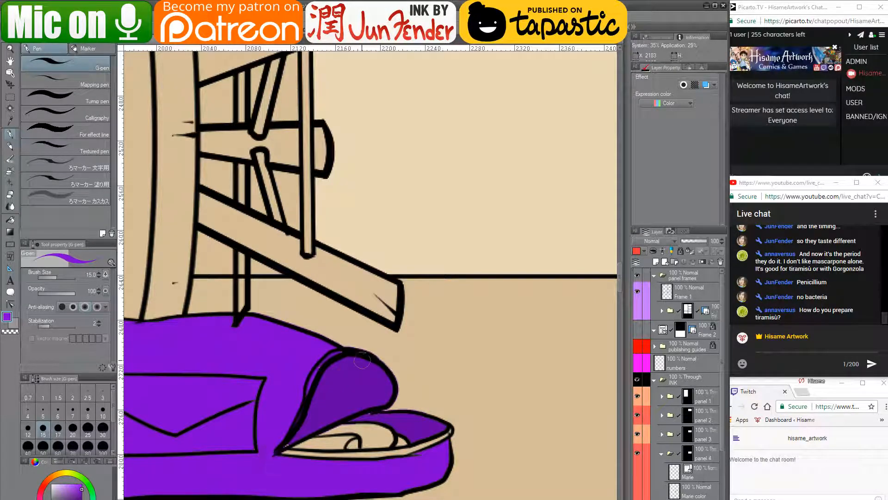
pyautogui.keyDown('alt'); pyautogui.click(318, 348); pyautogui.keyUp('alt')
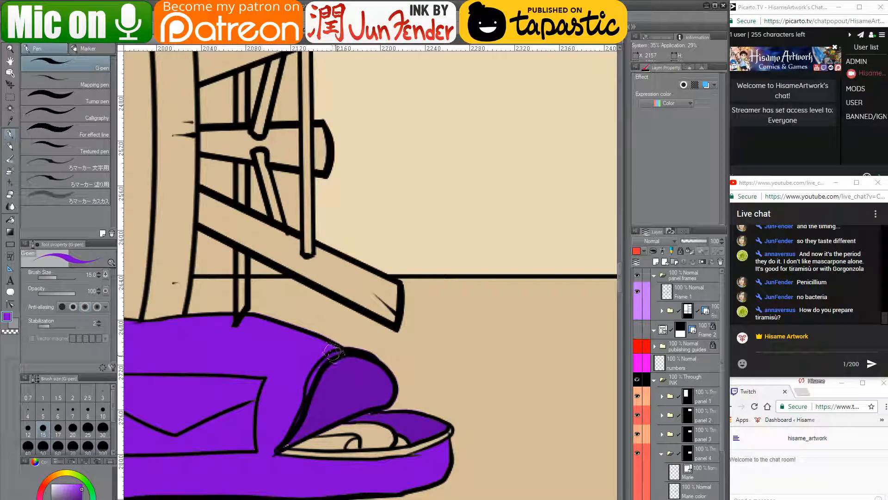
pyautogui.moveTo(332, 349); pyautogui.dragTo(339, 355)
pyautogui.moveTo(287, 444); pyautogui.dragTo(280, 448)
# - Paint the gap inside the bag's opening and its lower rim with the sampled darker purple, and erase the excess along the raised flap
pyautogui.keyDown('alt'); pyautogui.click(370, 415); pyautogui.keyUp('alt')
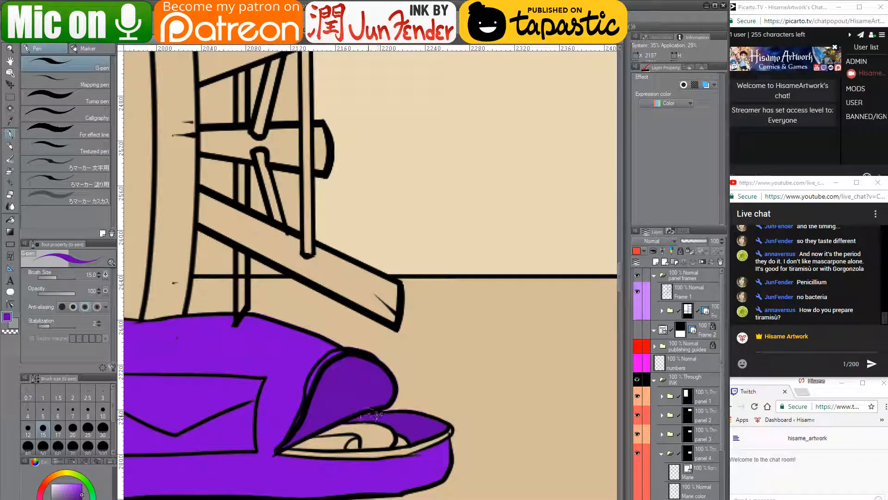
pyautogui.moveTo(374, 415); pyautogui.dragTo(353, 419)
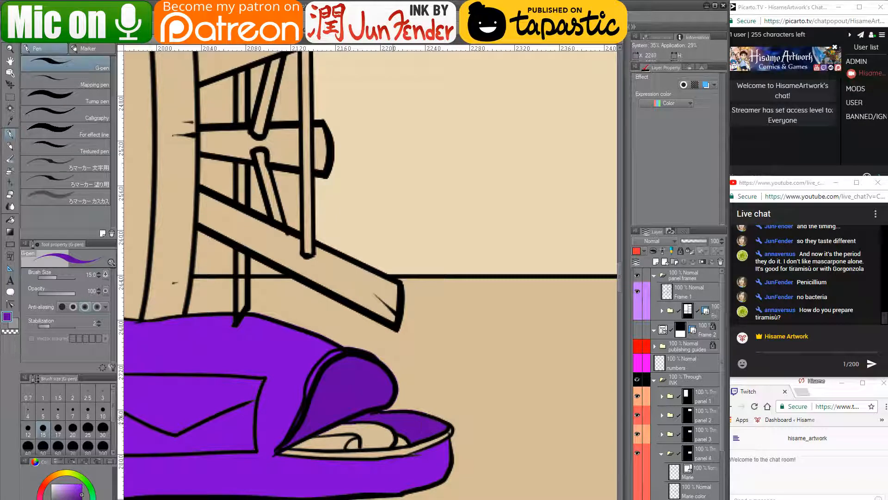
pyautogui.moveTo(296, 454)
pyautogui.mouseDown()
pyautogui.moveTo(348, 459)
pyautogui.moveTo(367, 455)
pyautogui.moveTo(324, 453)
pyautogui.moveTo(442, 433)
pyautogui.mouseUp()
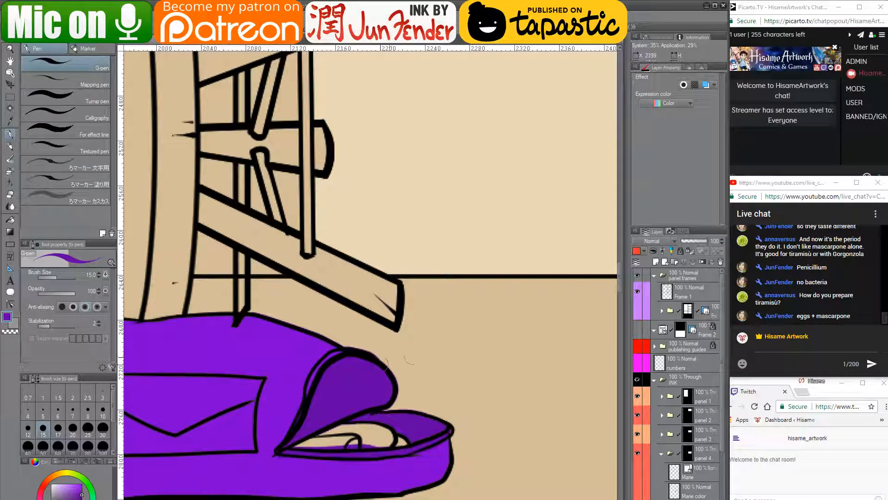
pyautogui.press('e')
pyautogui.moveTo(370, 348)
pyautogui.mouseDown()
pyautogui.moveTo(403, 379)
pyautogui.moveTo(382, 361)
pyautogui.mouseUp()
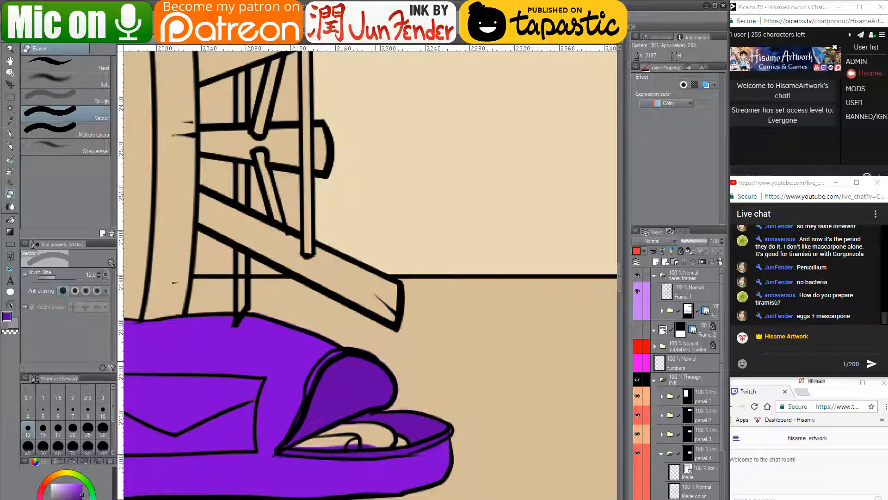
# - Switch to the web browser and search Google Images for "camembert with apple baked" in a new tab
pyautogui.hotkey('alt', 'Tab')
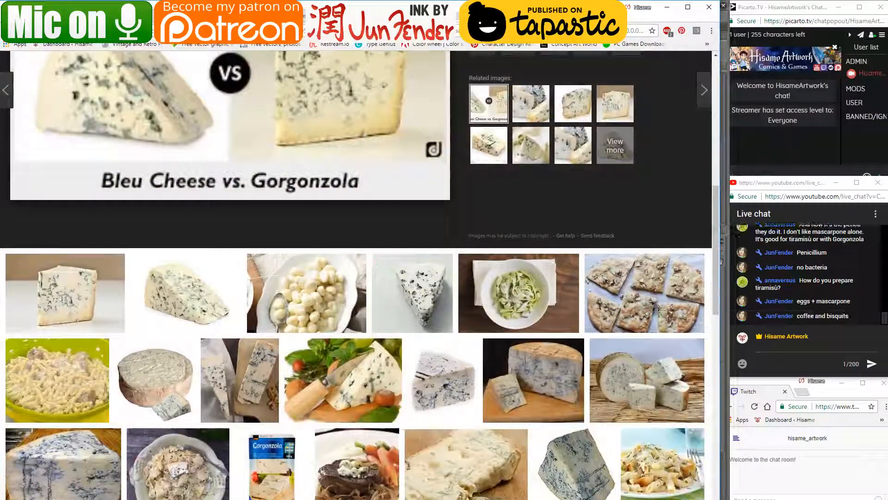
pyautogui.hotkey('ctrl', 't')
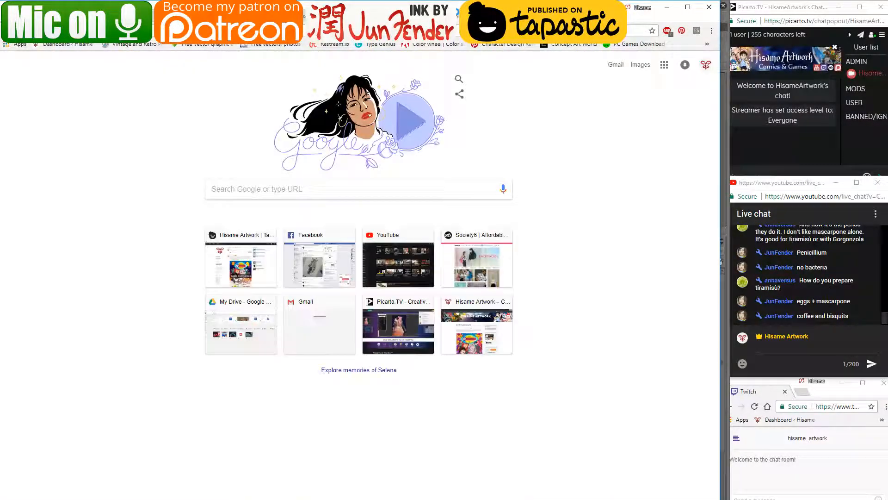
pyautogui.write('ca')
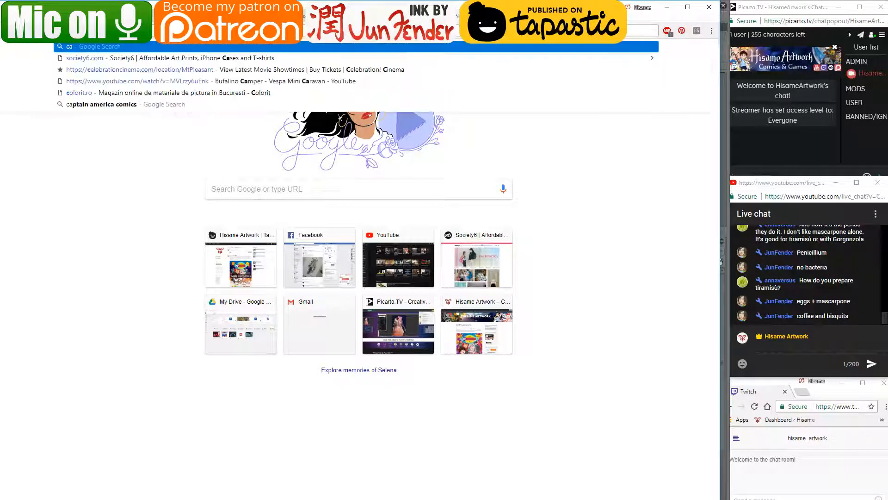
pyautogui.write('membert with apple')
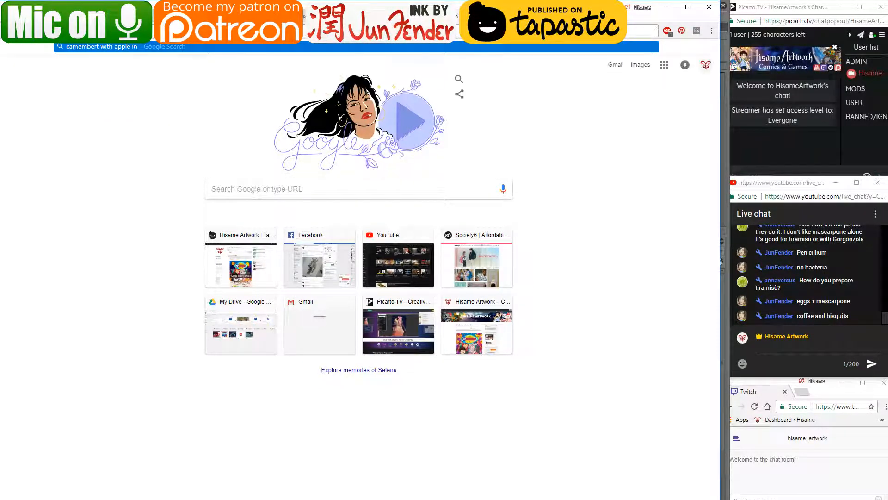
pyautogui.write(' baked')
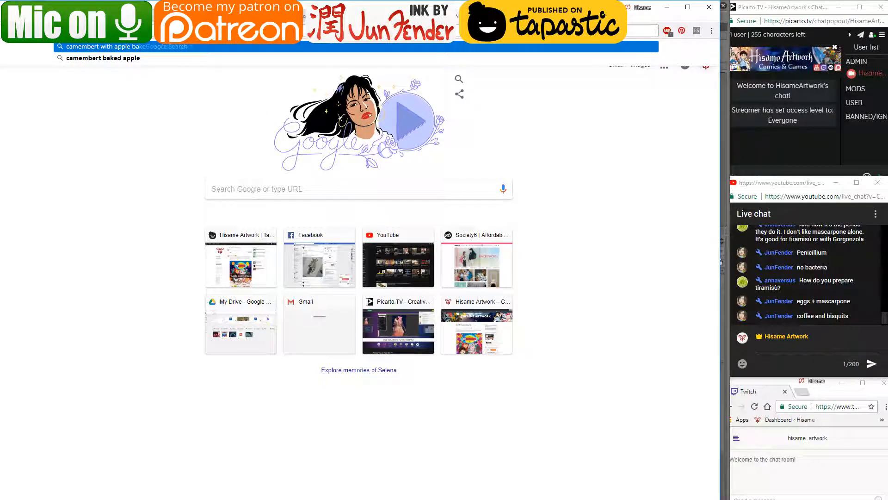
pyautogui.press('Return')
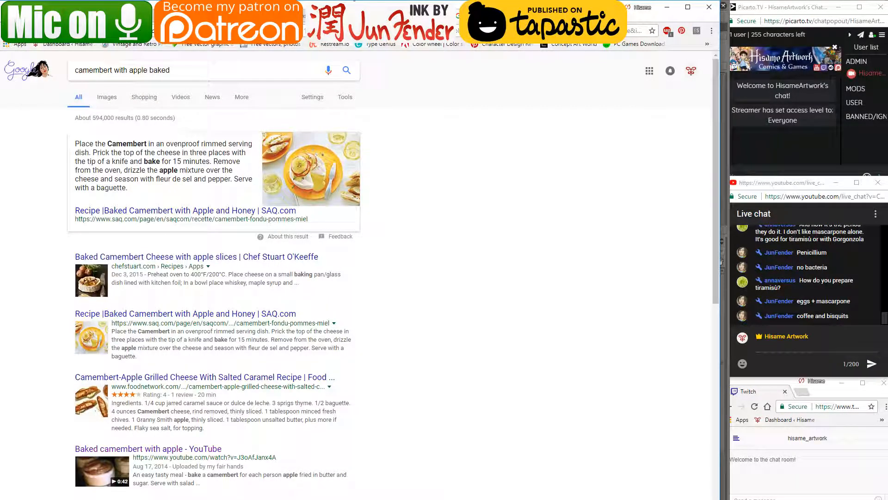
pyautogui.click(108, 99)
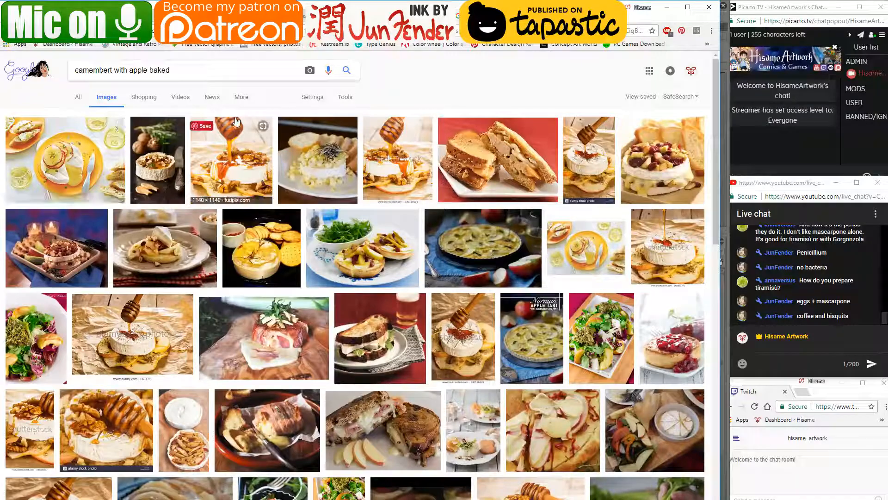
# - Browse the baked camembert image results, previewing the camembert with crackers and the pear, camembert and honey tart
pyautogui.click(239, 237)
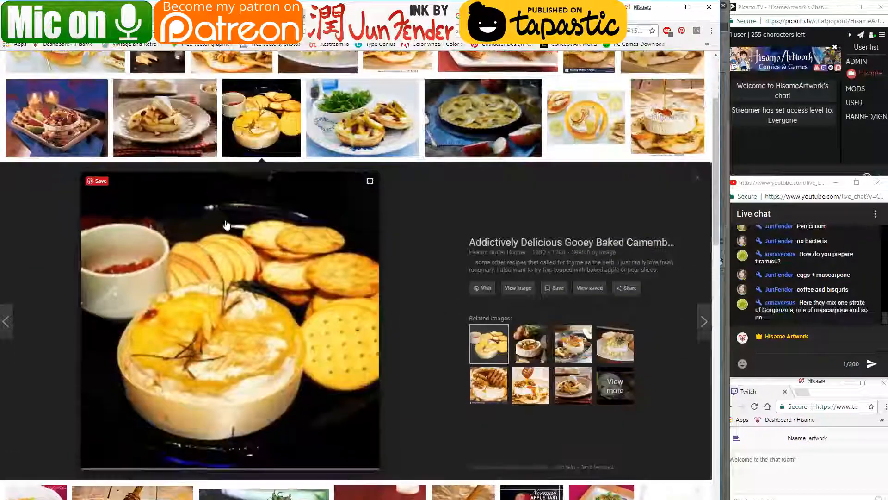
pyautogui.scroll(3, 56, 182)
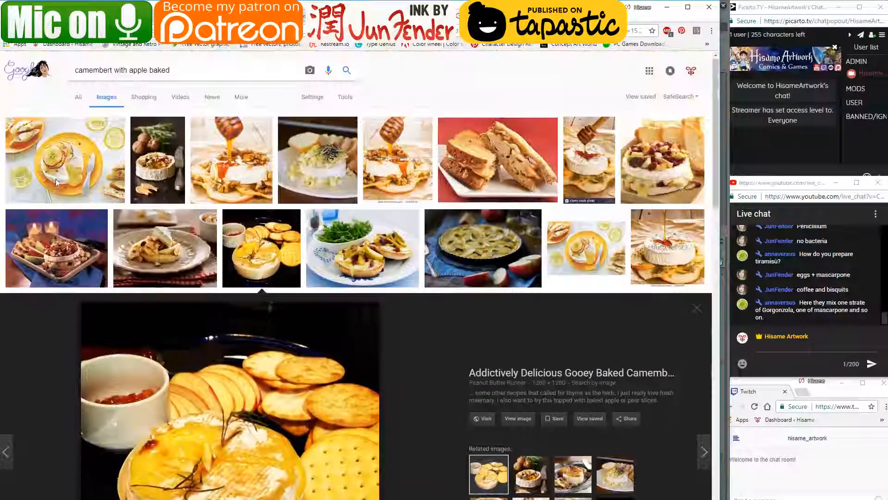
pyautogui.click(69, 245)
pyautogui.scroll(-5, 194, 293)
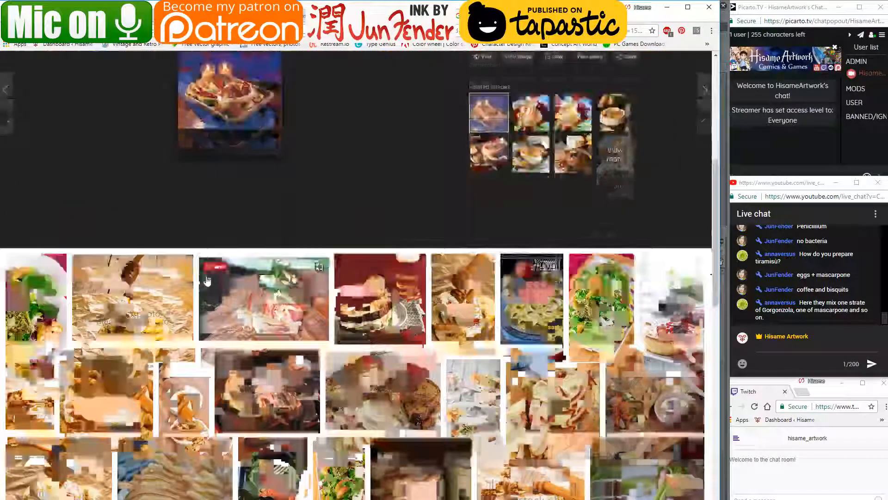
pyautogui.scroll(-4, 104, 214)
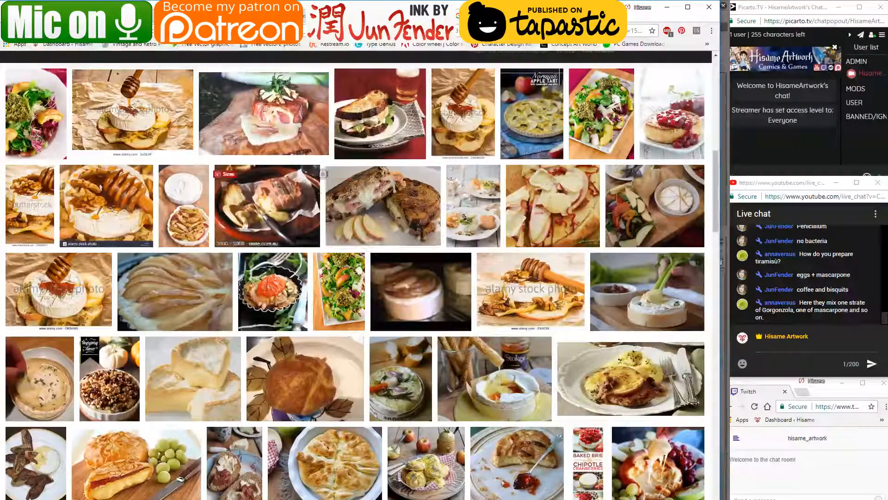
pyautogui.click(181, 296)
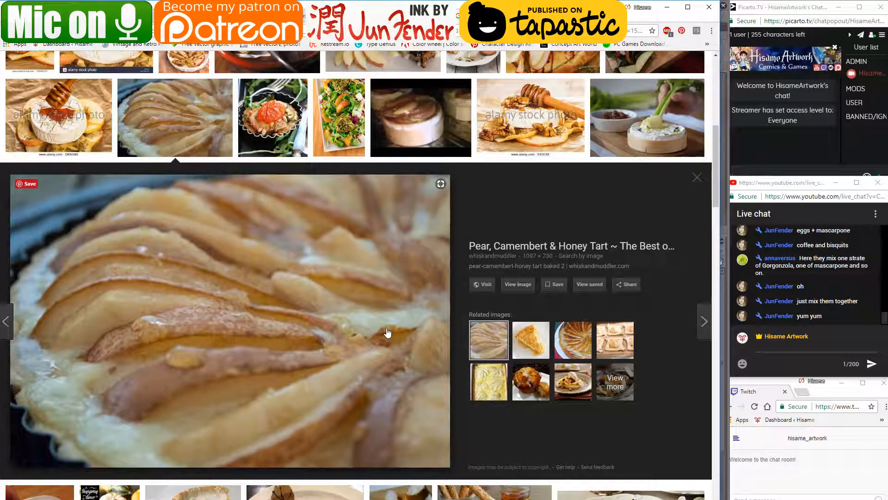
pyautogui.scroll(2, 387, 332)
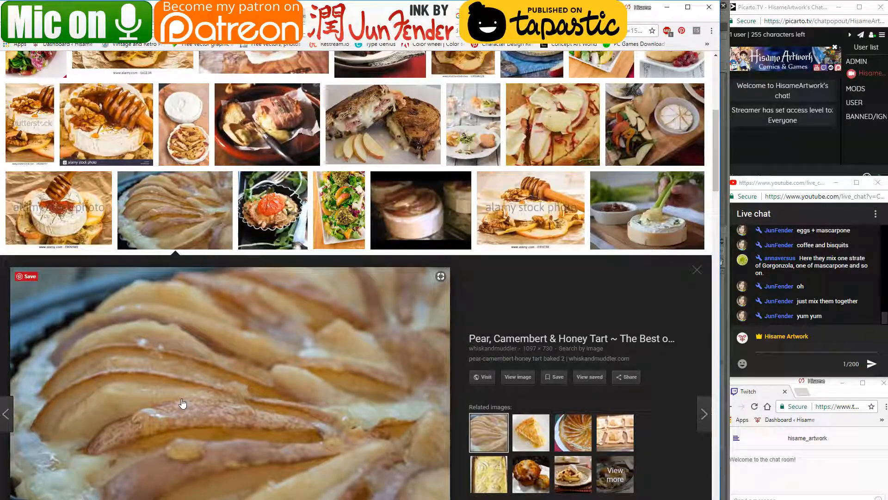
pyautogui.scroll(-4, 182, 404)
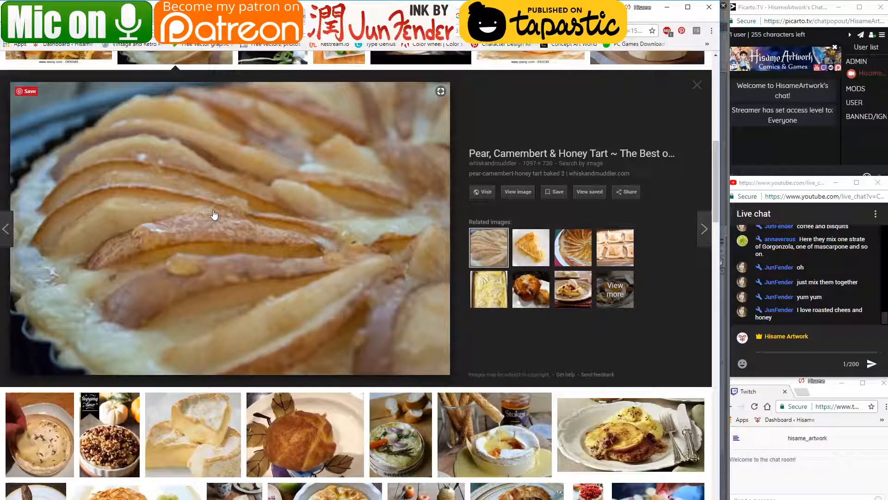
pyautogui.scroll(-3, 72, 380)
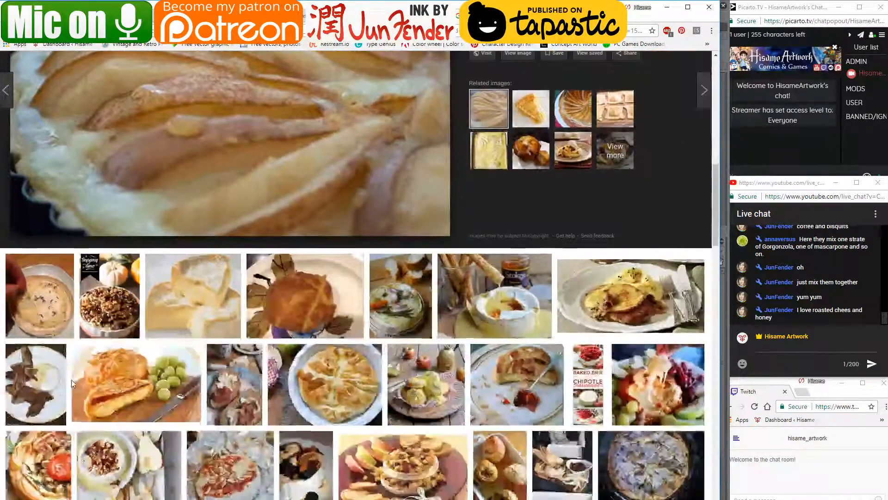
pyautogui.click(47, 306)
pyautogui.scroll(10, 96, 304)
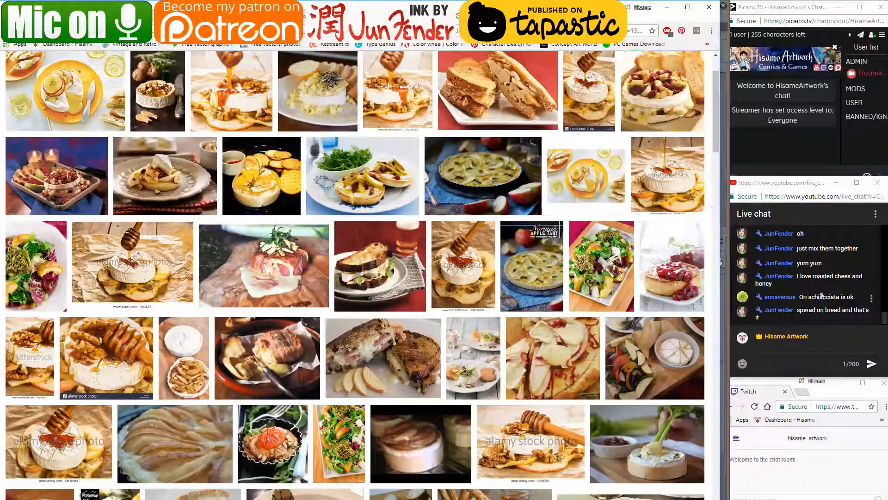
# - Copy the word "schiacciata" from the live chat and search Google Images for it in a new tab
pyautogui.moveTo(809, 295)
pyautogui.mouseDown()
pyautogui.moveTo(820, 282)
pyautogui.moveTo(809, 282)
pyautogui.mouseUp()
pyautogui.click(809, 282)
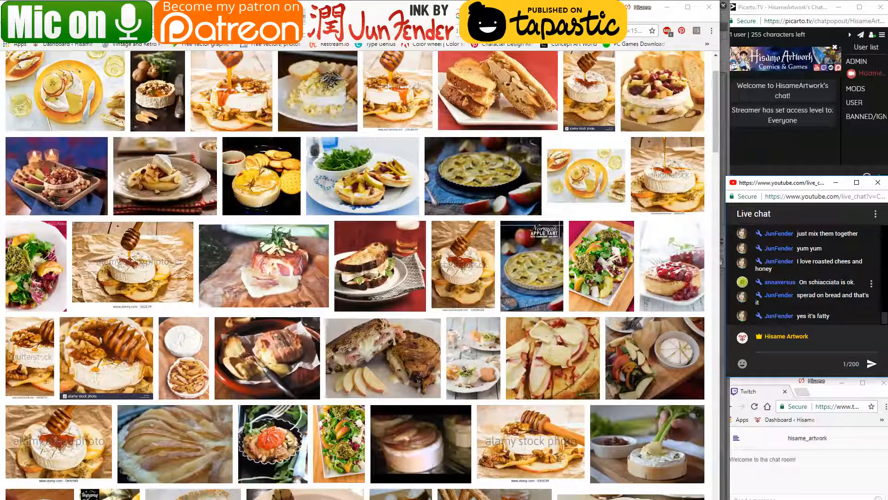
pyautogui.doubleClick(815, 281)
pyautogui.hotkey('ctrl', 'c')
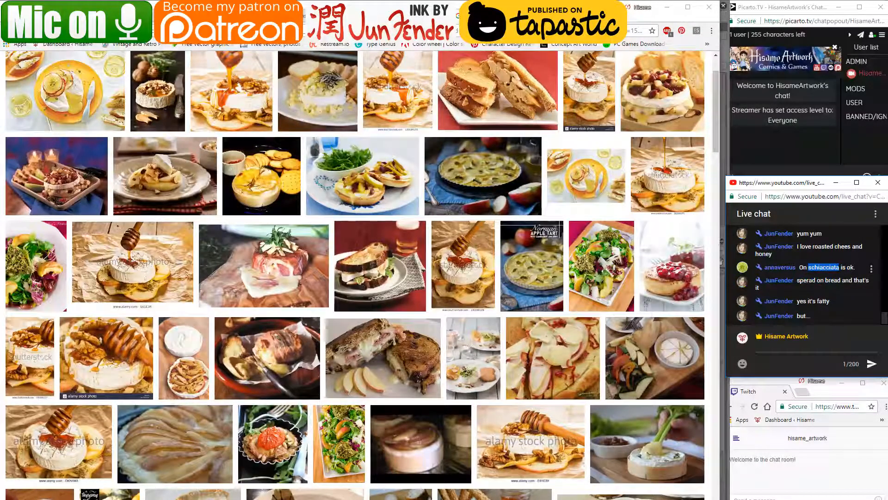
pyautogui.click(835, 292)
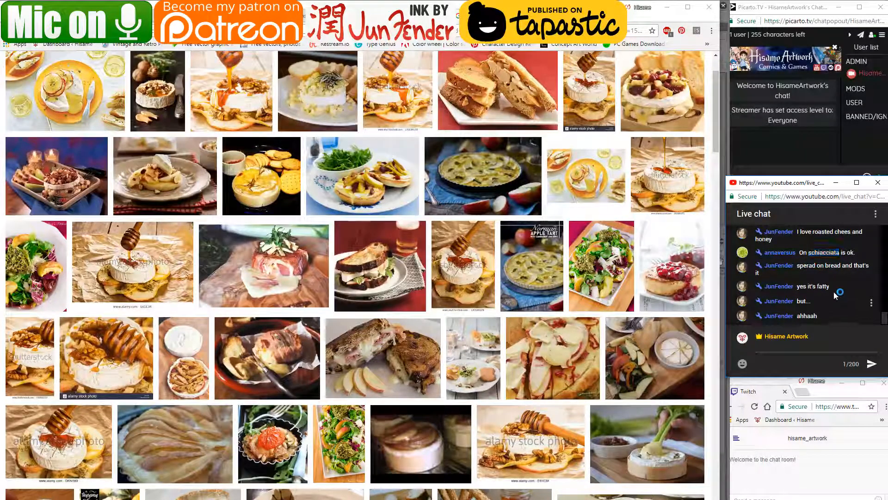
pyautogui.hotkey('ctrl', 't')
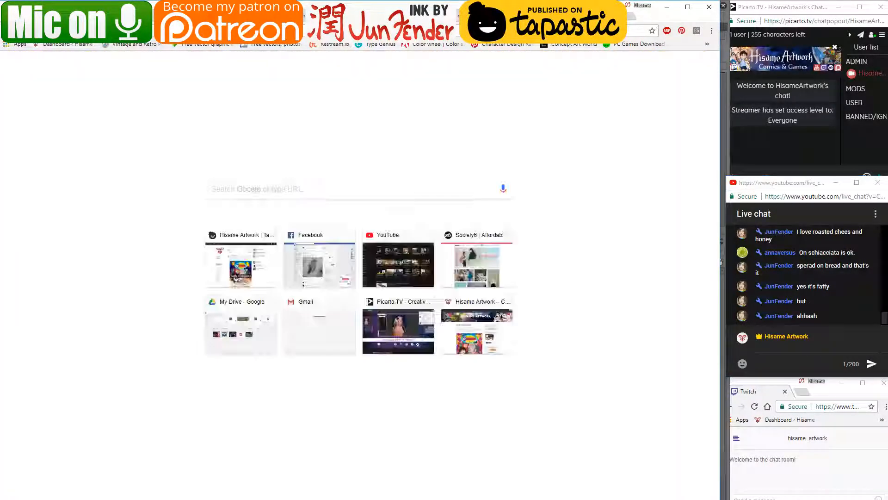
pyautogui.hotkey('ctrl', 'v')
pyautogui.press('Return')
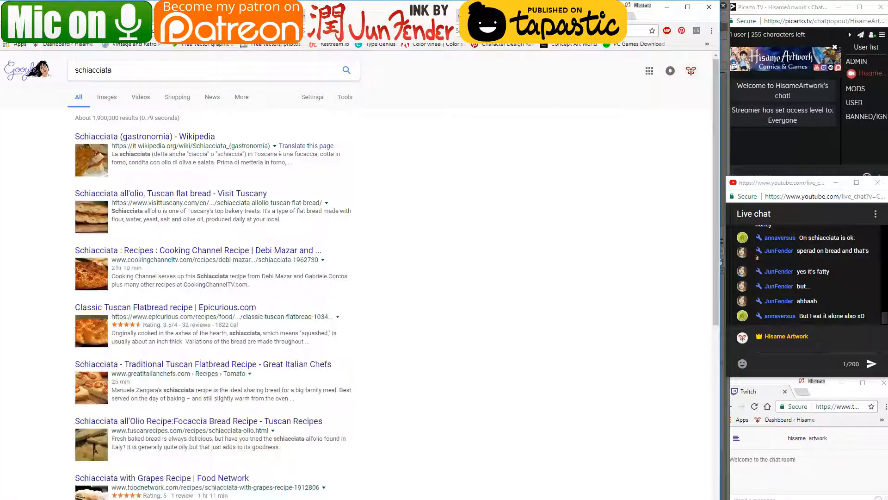
pyautogui.click(113, 99)
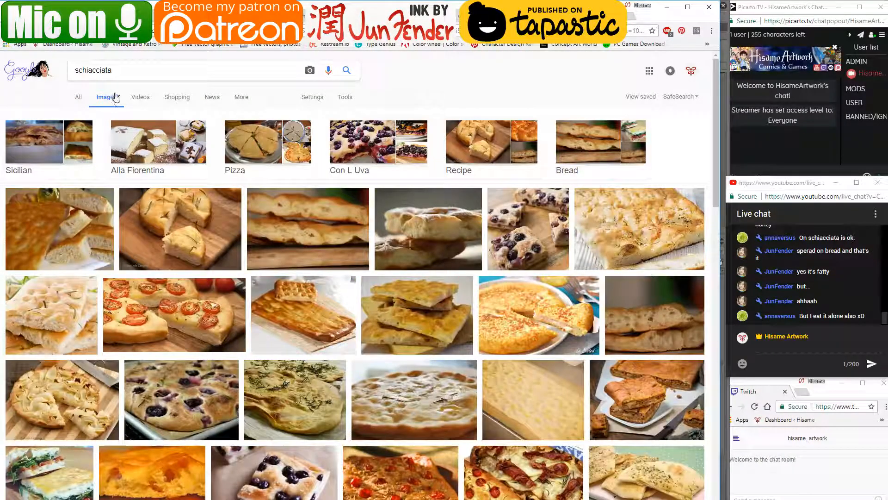
# - Preview the Wikipedia schiacciata picture and the Tuscan schiacciata all'olio picture in the image results
pyautogui.click(80, 226)
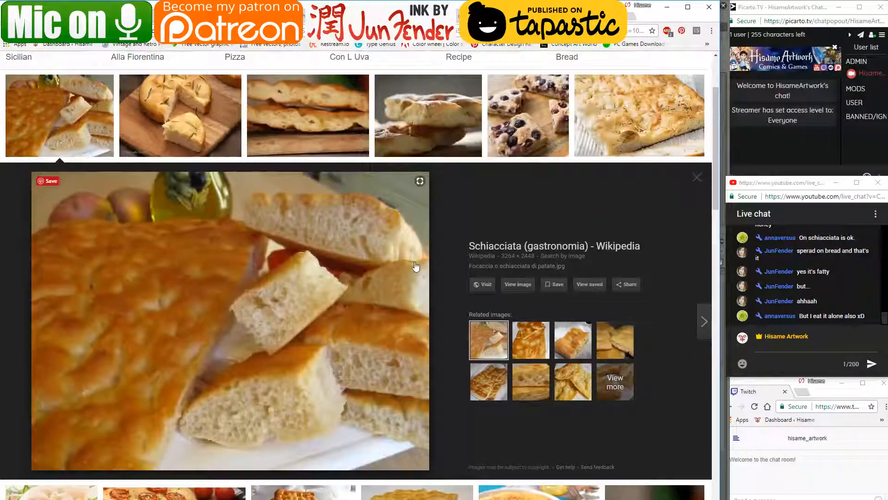
pyautogui.scroll(3, 416, 267)
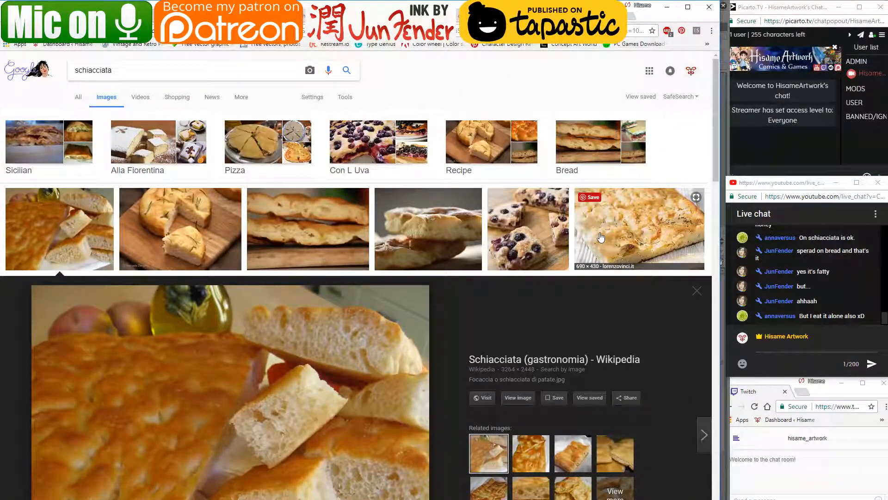
pyautogui.click(600, 236)
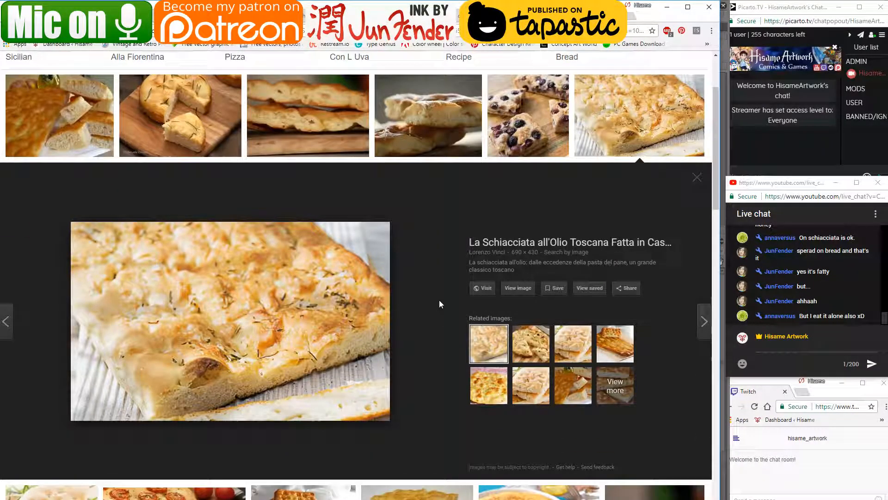
# - Preview the schiacciata with oil and rosemary and the onion schiacciata in the image results
pyautogui.scroll(-5, 439, 299)
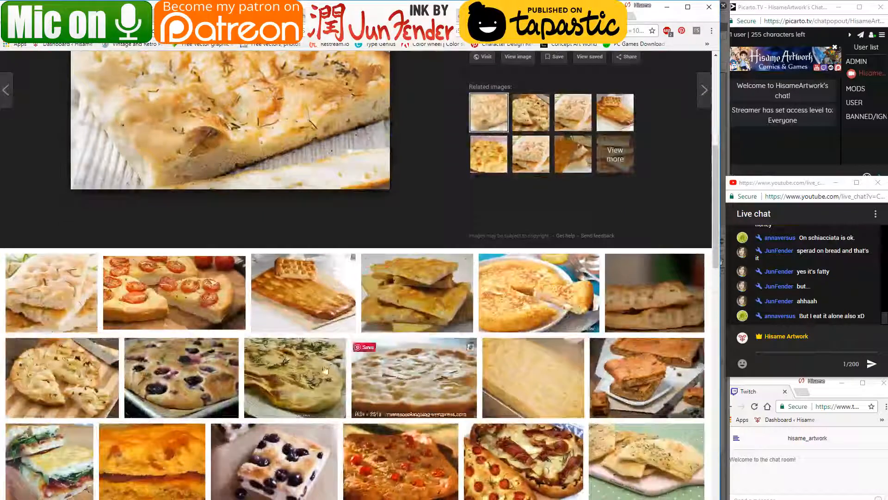
pyautogui.click(324, 369)
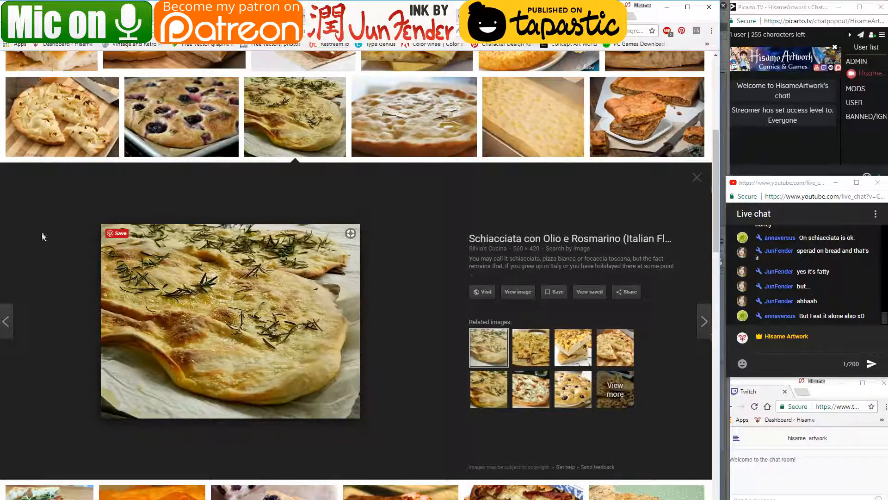
pyautogui.click(19, 86)
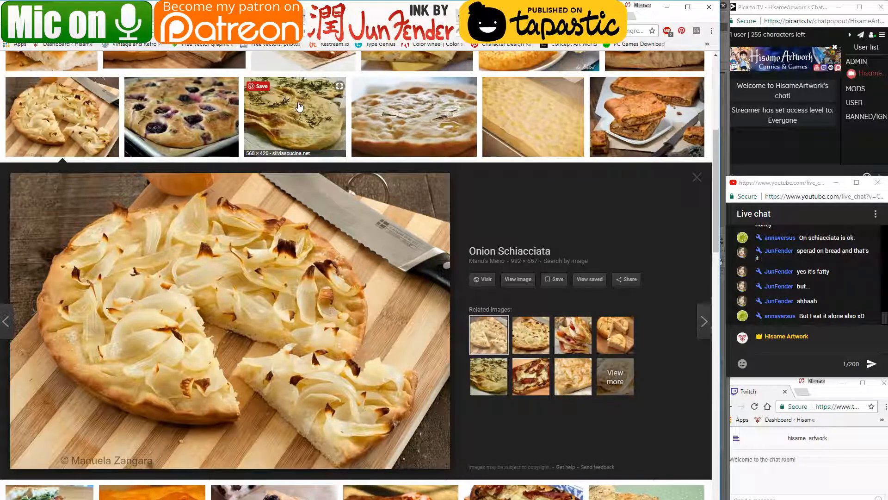
pyautogui.click(299, 107)
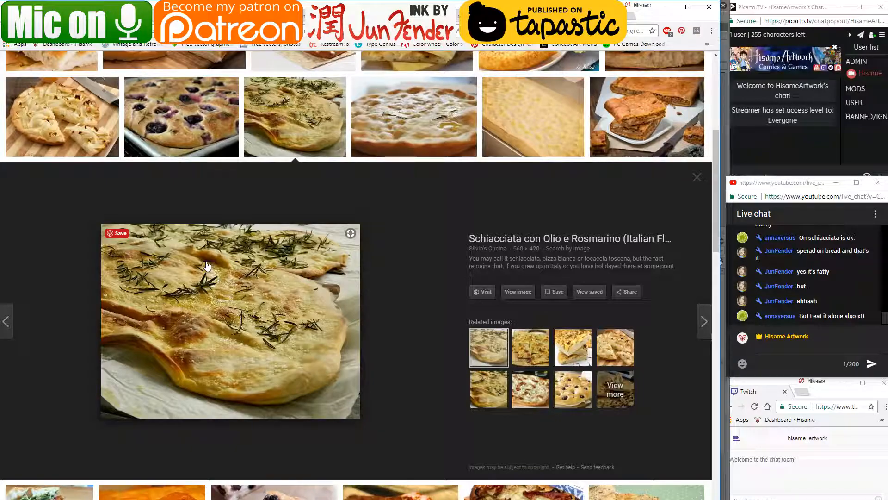
# - Preview the filled schiacciata sandwich picture and browse the rows of results below it
pyautogui.scroll(-4, 207, 265)
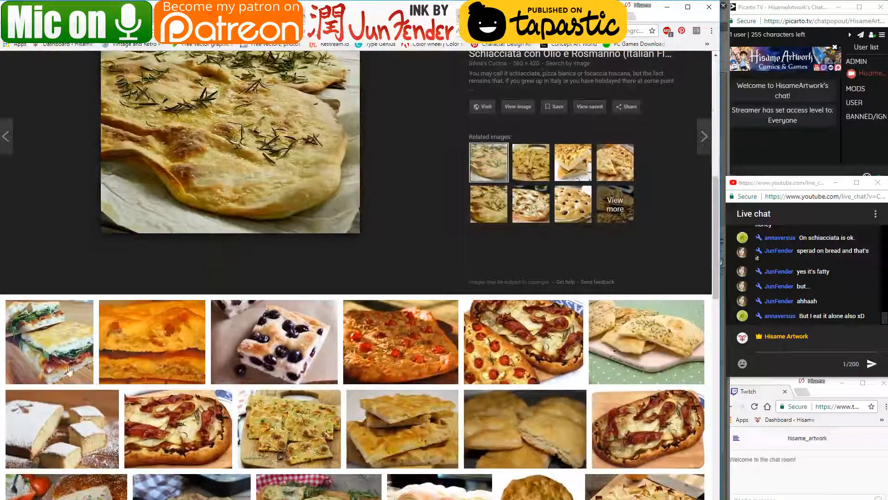
pyautogui.click(60, 342)
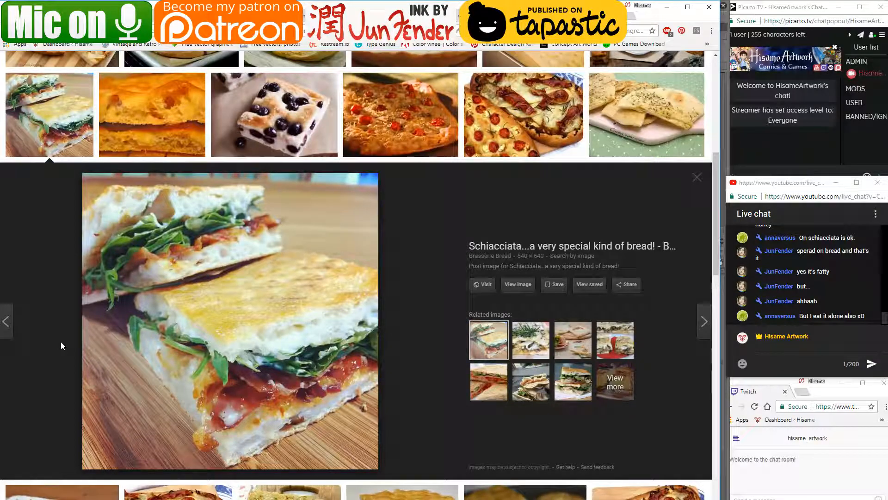
pyautogui.scroll(-5, 60, 341)
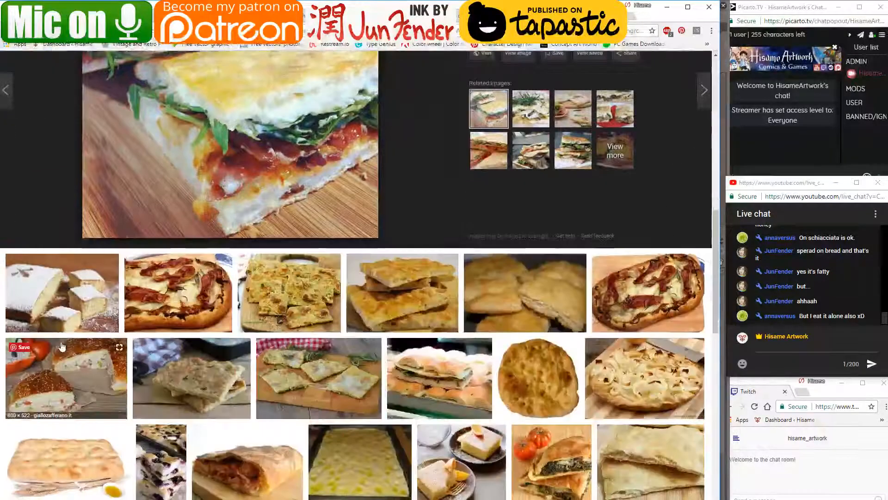
pyautogui.scroll(4, 61, 342)
pyautogui.scroll(-4, 60, 342)
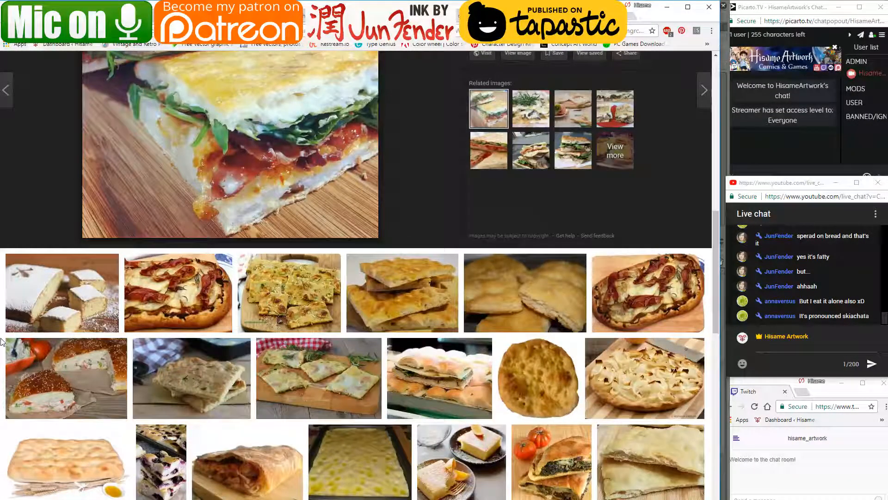
pyautogui.scroll(5, 2, 342)
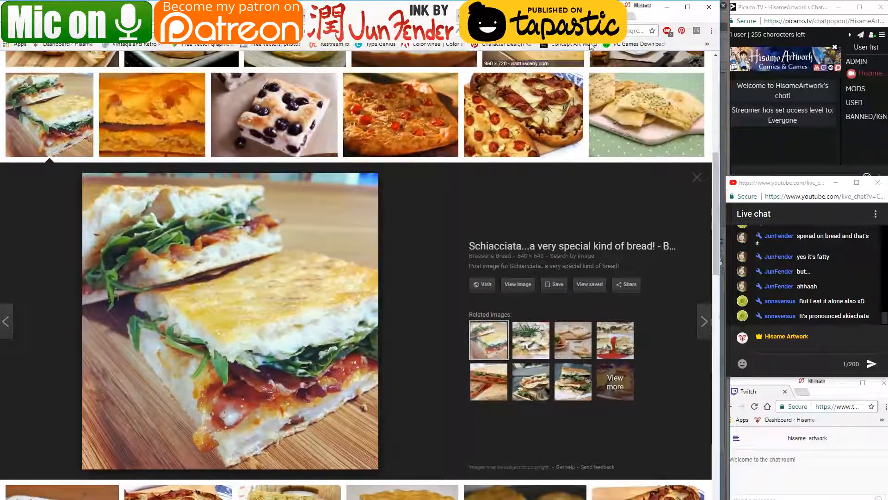
# - Switch back to the comic page in Clip Studio Paint and erase the rear stool leg's stub overlapping the purple bag with the vector eraser
pyautogui.click(667, 7)
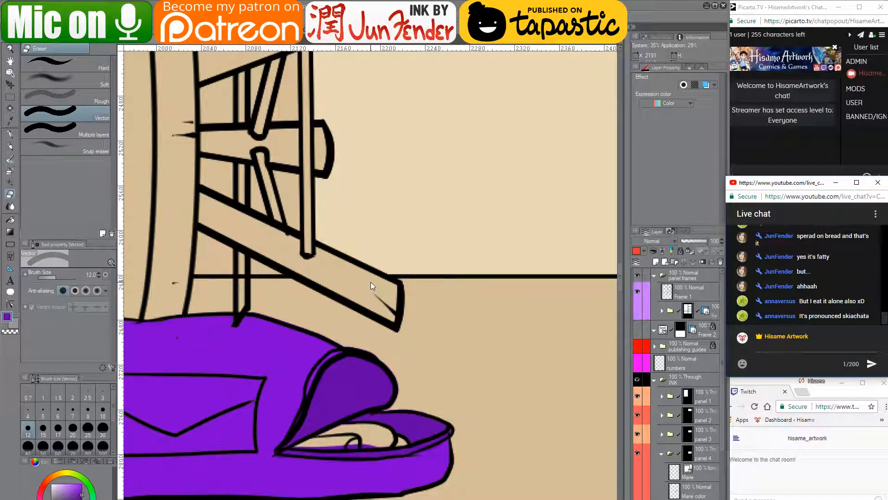
pyautogui.click(373, 335)
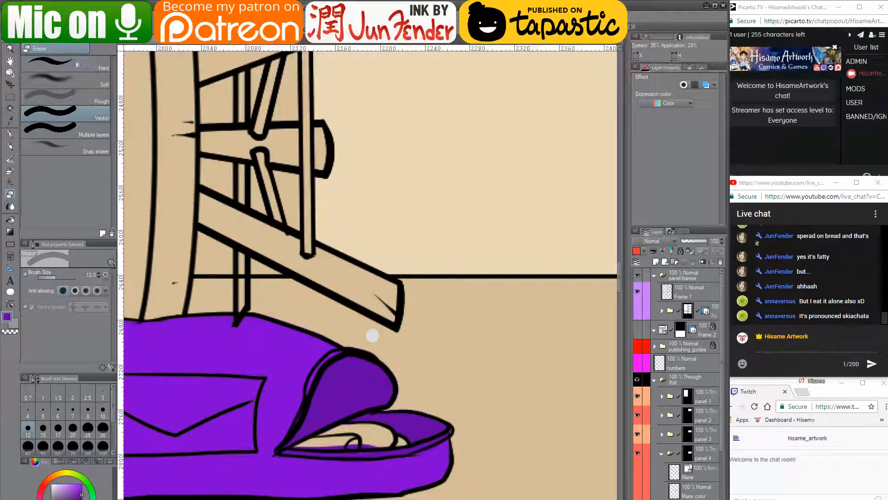
pyautogui.press('p')
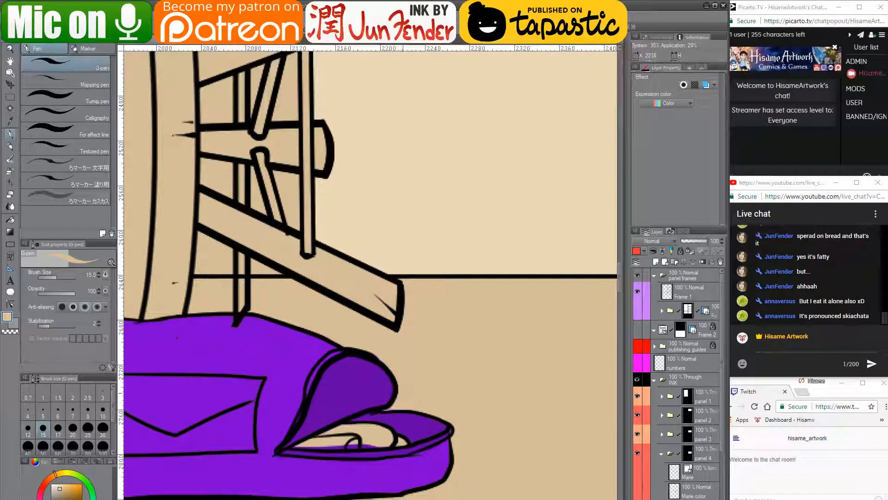
pyautogui.moveTo(397, 368); pyautogui.dragTo(491, 350)
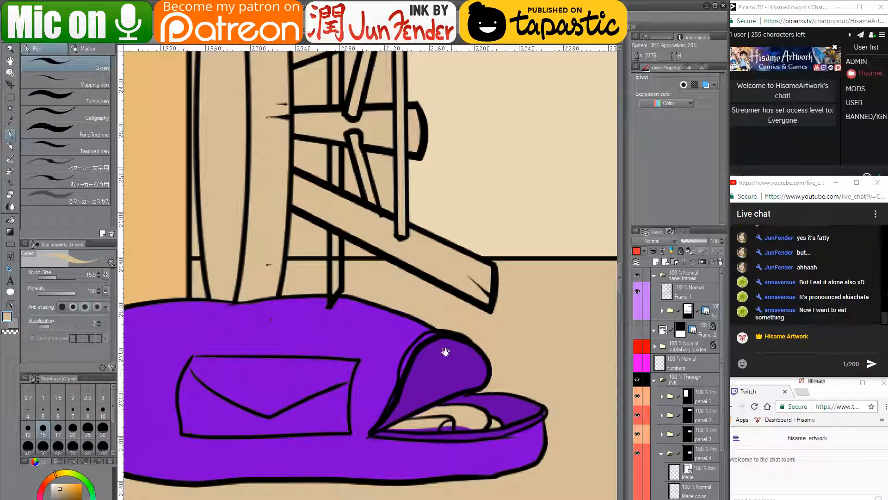
pyautogui.moveTo(446, 352)
pyautogui.mouseDown()
pyautogui.moveTo(466, 361)
pyautogui.moveTo(420, 365)
pyautogui.moveTo(414, 396)
pyautogui.moveTo(433, 396)
pyautogui.mouseUp()
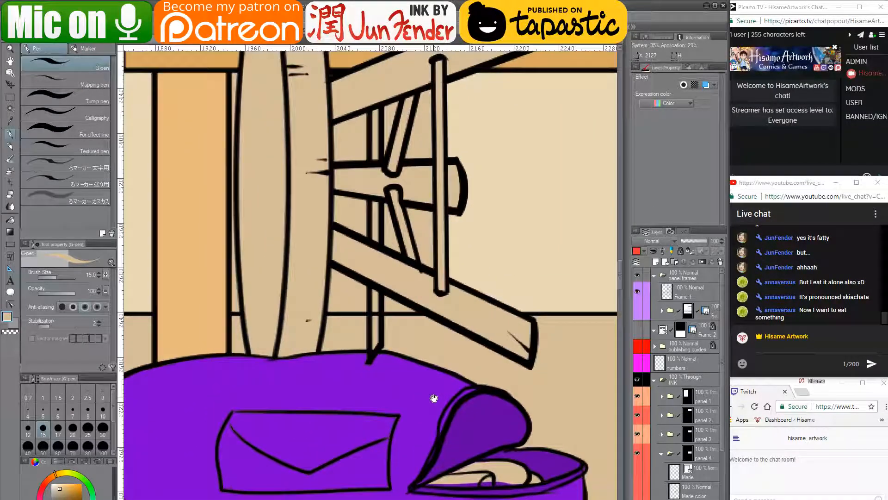
pyautogui.click(695, 475)
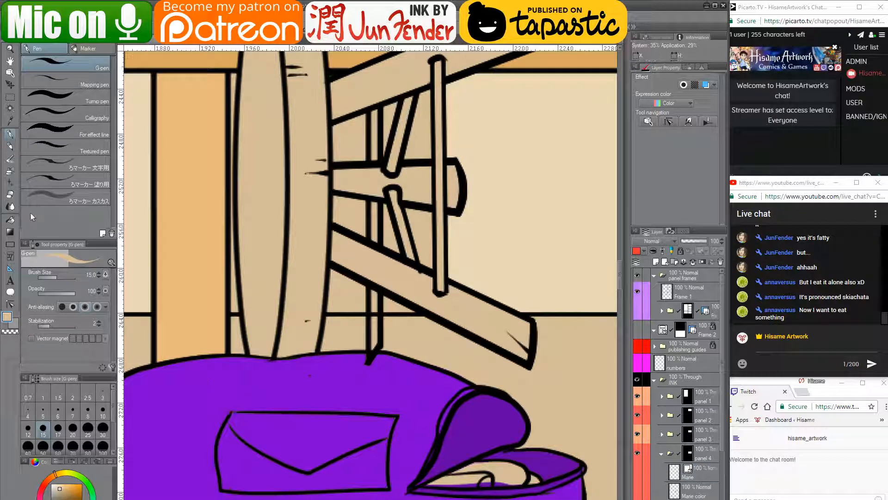
pyautogui.click(10, 194)
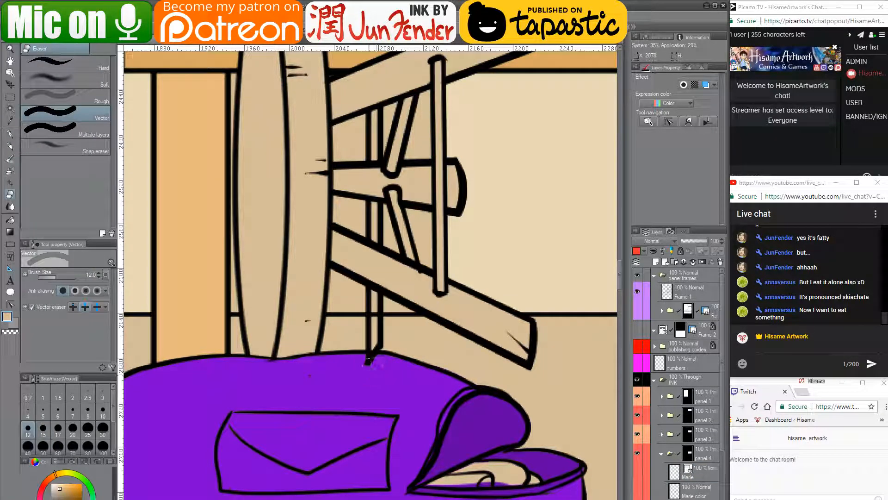
pyautogui.moveTo(376, 363); pyautogui.dragTo(368, 360)
pyautogui.hotkey('ctrl', 'z')
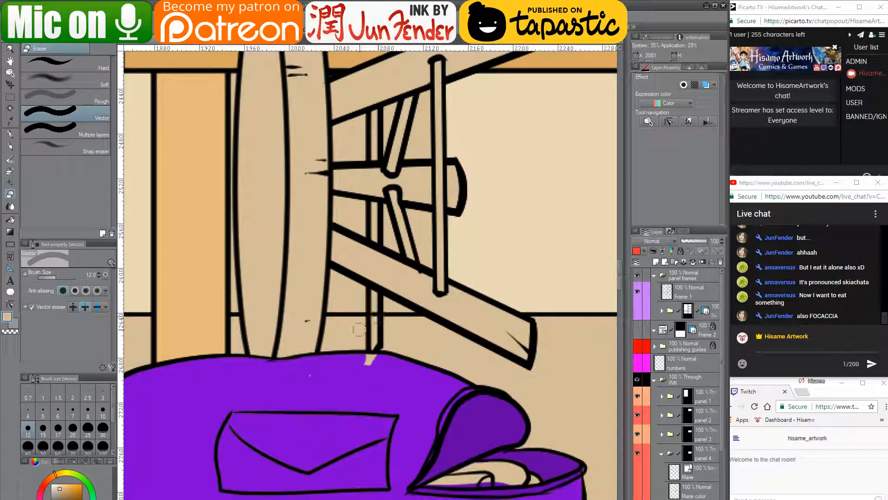
# - Try to erase the rear stool leg's lines between the lower slanted leg and the purple bag
pyautogui.moveTo(435, 200)
pyautogui.mouseDown()
pyautogui.moveTo(379, 395)
pyautogui.moveTo(434, 236)
pyautogui.mouseUp()
pyautogui.moveTo(359, 348)
pyautogui.mouseDown()
pyautogui.moveTo(387, 362)
pyautogui.moveTo(372, 376)
pyautogui.moveTo(392, 377)
pyautogui.moveTo(355, 337)
pyautogui.moveTo(387, 340)
pyautogui.mouseUp()
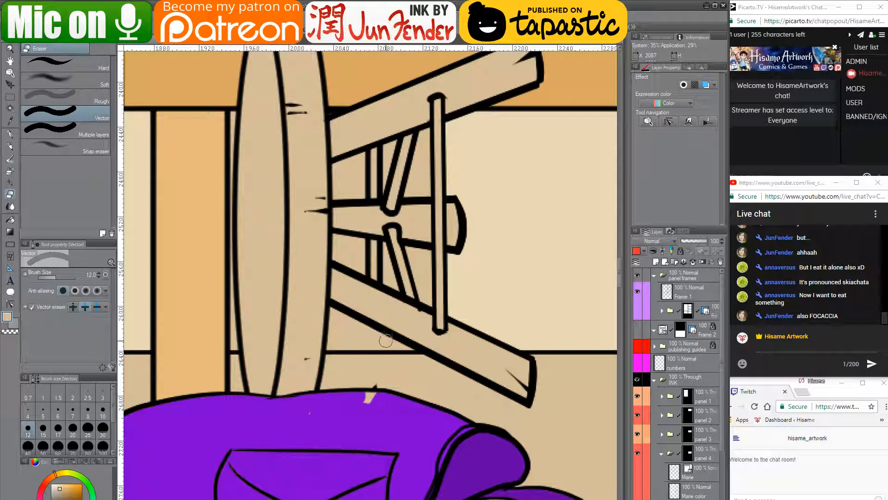
pyautogui.hotkey('ctrl', 'z')
pyautogui.hotkey('ctrl', 'z')
pyautogui.hotkey('ctrl', 'z')
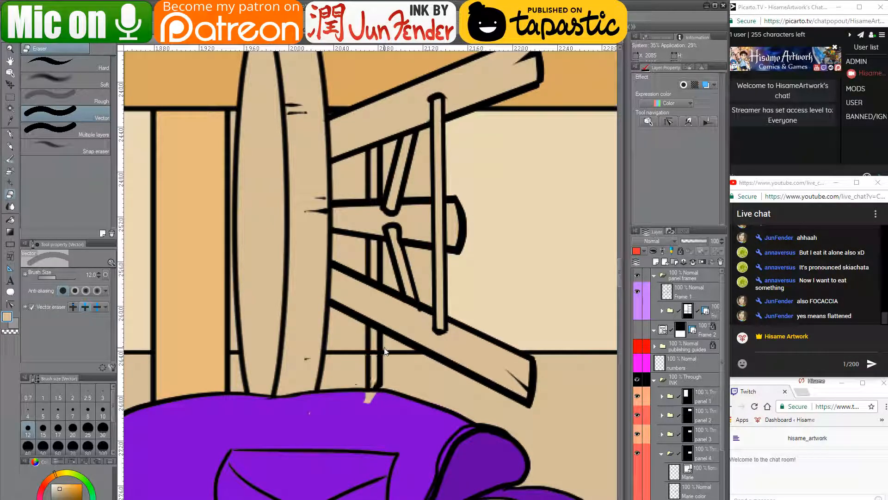
pyautogui.moveTo(375, 345); pyautogui.dragTo(376, 370)
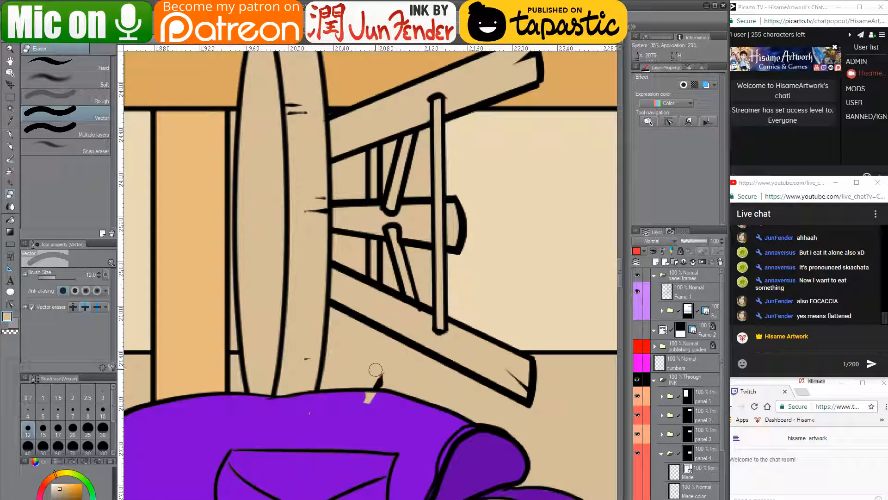
pyautogui.hotkey('ctrl', 'z')
# - Reduce the vector eraser to size 6 and paint over the beige gap at the bag's upper edge with the bag's purple using the G-pen
pyautogui.press('[')
pyautogui.press('[')
pyautogui.press('[')
pyautogui.press('[')
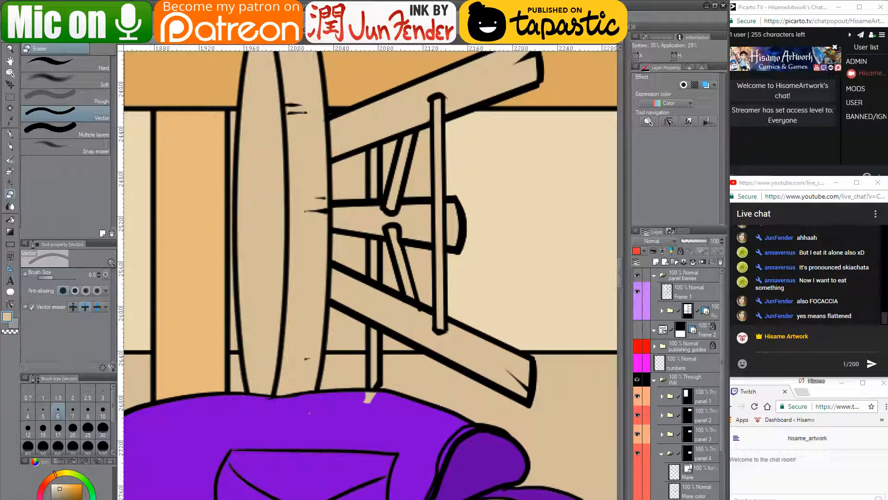
pyautogui.hotkey('alt', '[')
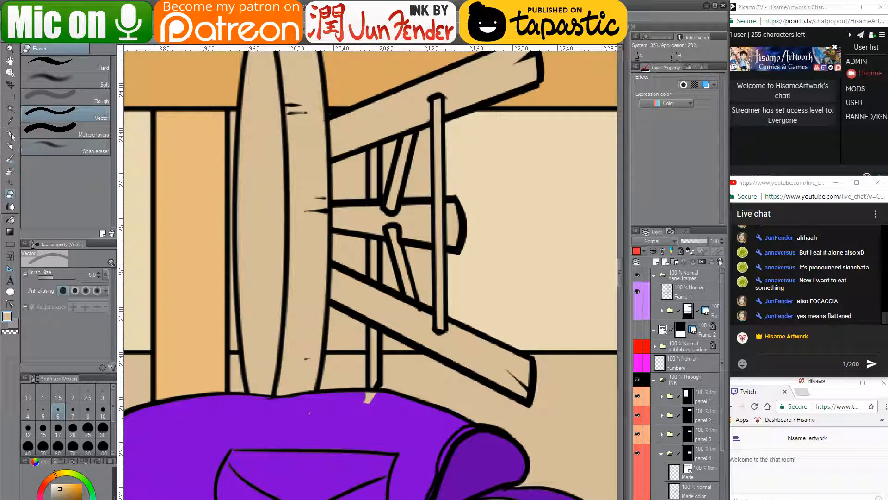
pyautogui.click(9, 134)
pyautogui.keyDown('alt'); pyautogui.click(342, 398); pyautogui.keyUp('alt')
pyautogui.moveTo(363, 402); pyautogui.dragTo(371, 393)
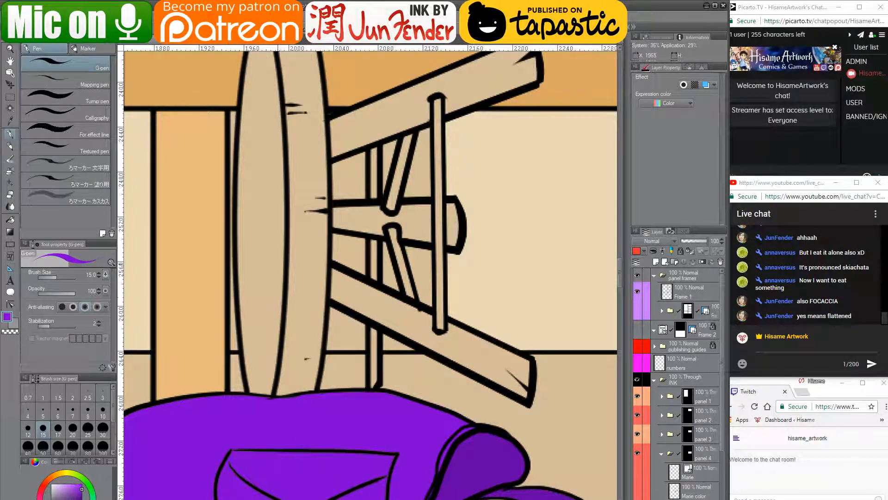
# - Pick the black line colour from the stool's outlines and set the G-pen's brush size to 7
pyautogui.scroll(-2, 428, 324)
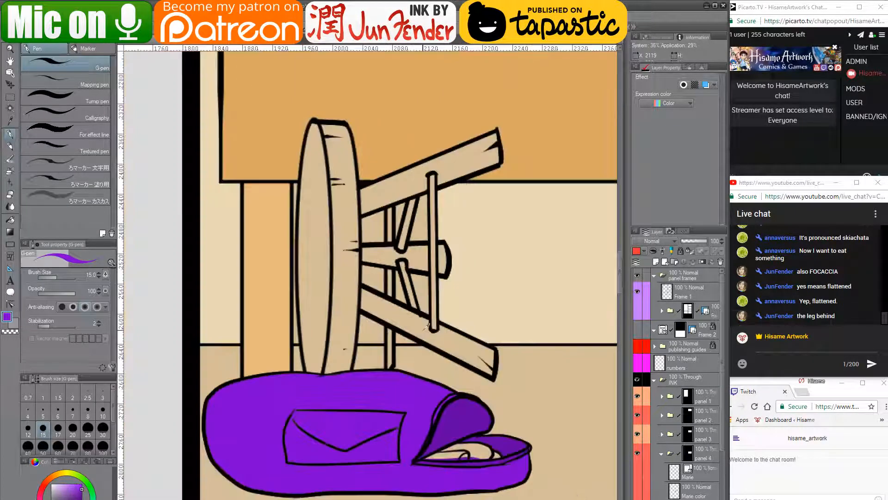
pyautogui.moveTo(521, 311); pyautogui.dragTo(514, 335)
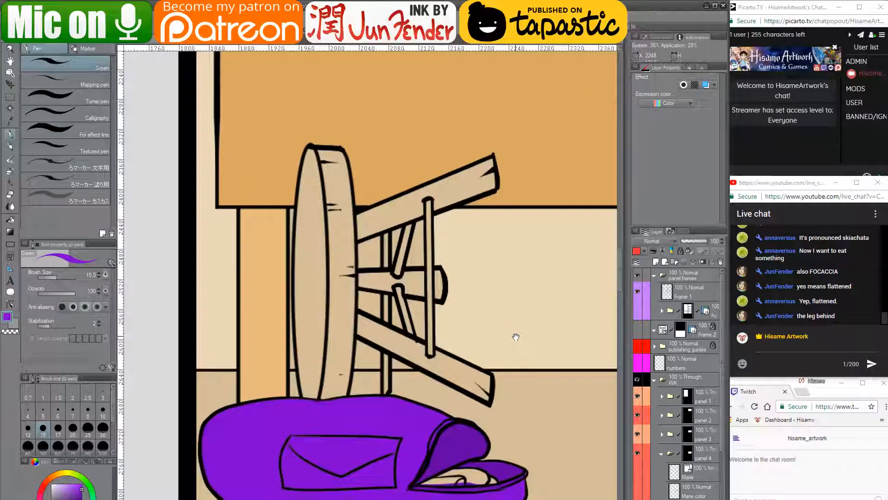
pyautogui.scroll(1, 328, 333)
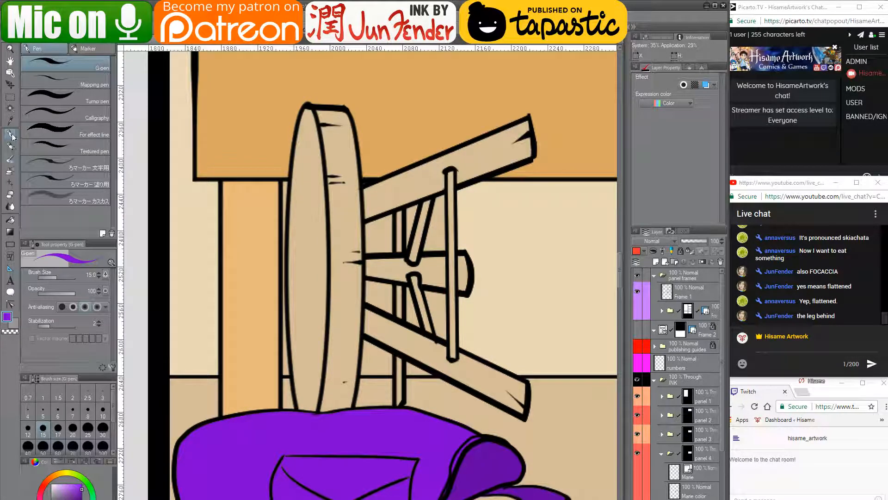
pyautogui.keyDown('alt'); pyautogui.click(395, 221); pyautogui.keyUp('alt')
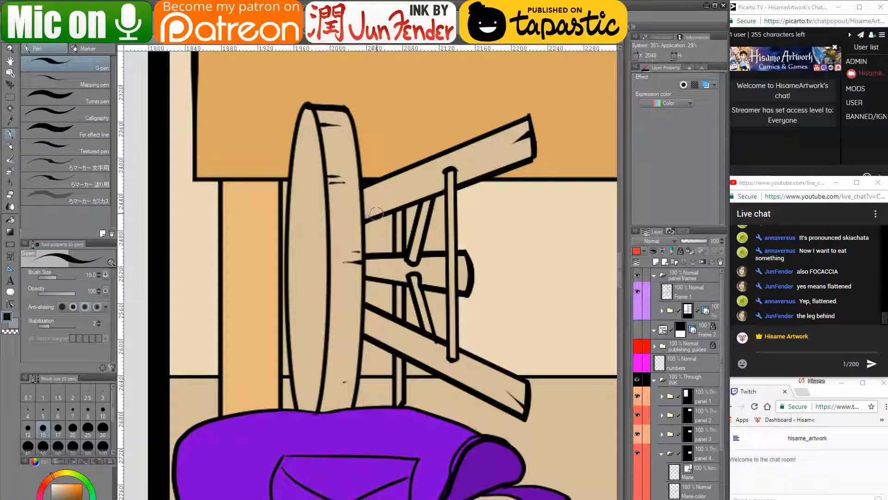
pyautogui.press('[')
pyautogui.press('[')
pyautogui.press('[')
pyautogui.press('[')
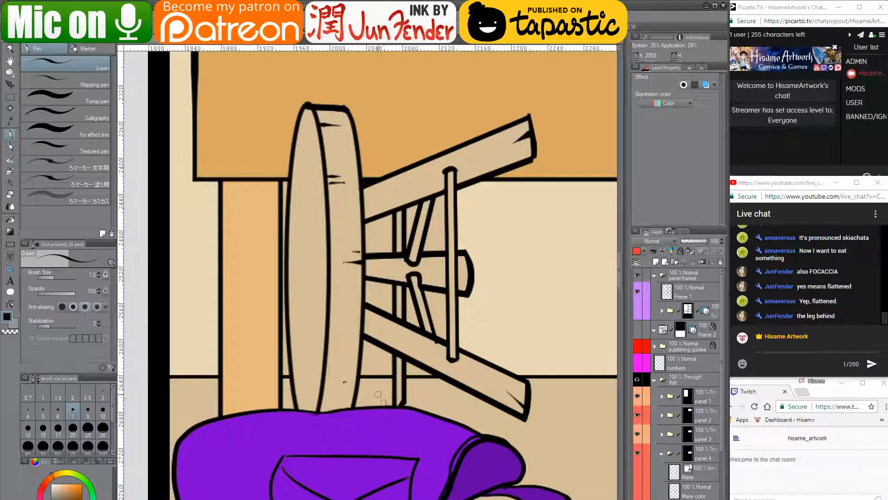
pyautogui.scroll(1, 380, 374)
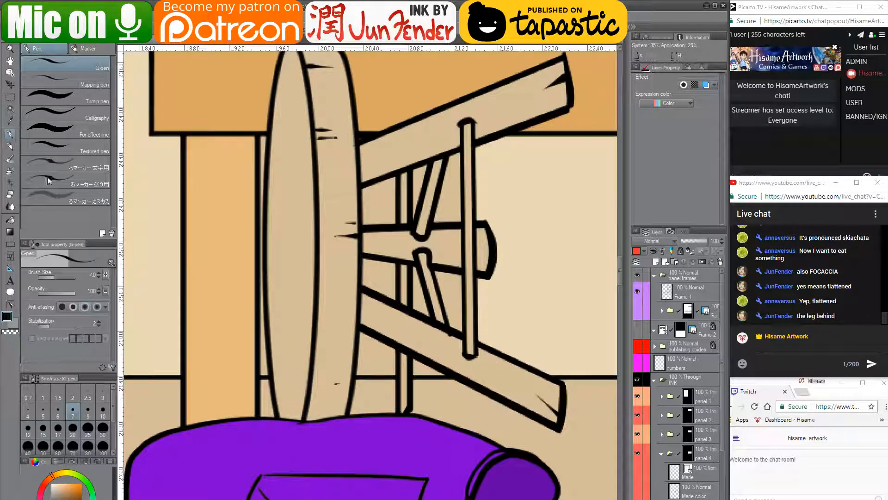
pyautogui.press('e')
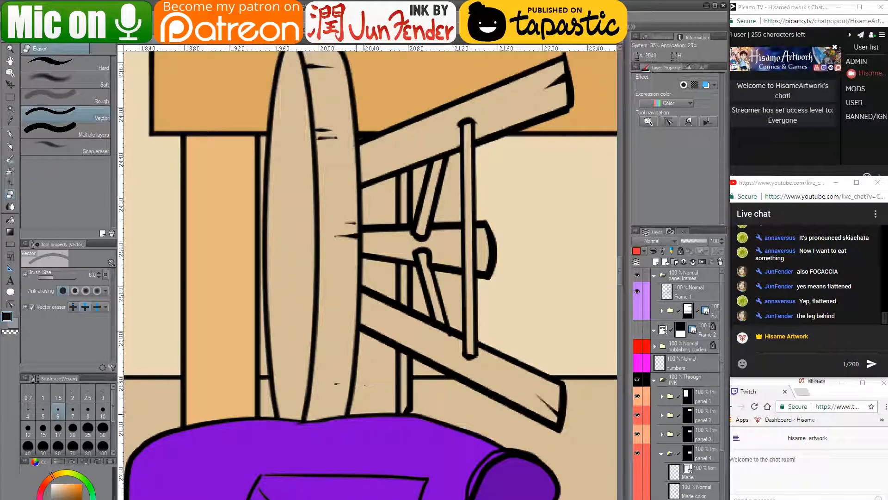
pyautogui.click(10, 135)
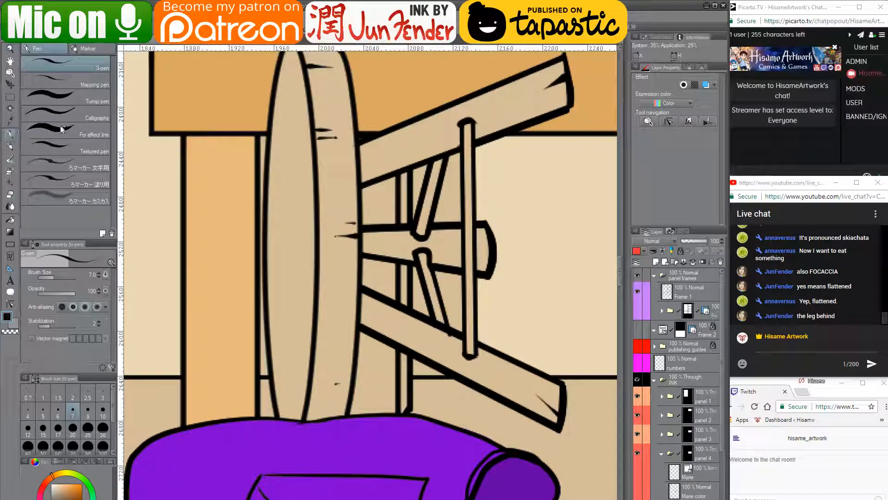
# - Fill the background gaps between the stool legs with the light orange and the rear leg's visible sections with a slightly darker orange
pyautogui.click(10, 219)
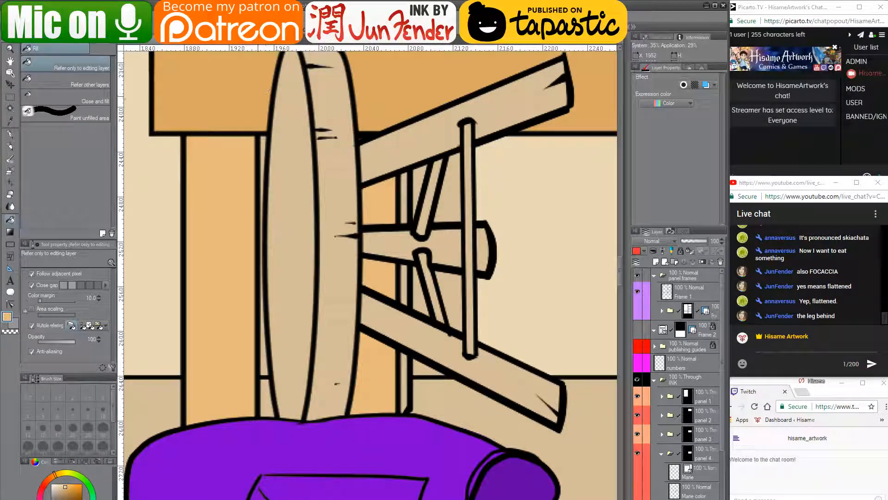
pyautogui.click(406, 213)
pyautogui.click(409, 285)
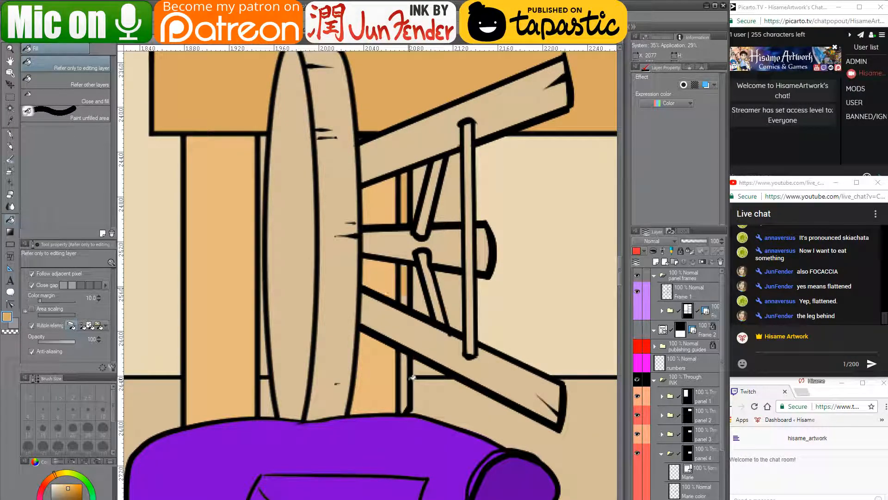
pyautogui.click(408, 384)
# - Fill the two short diagonal braces between the stool legs with the darker orange and undo the extra fill on the middle leg
pyautogui.click(433, 286)
pyautogui.click(432, 226)
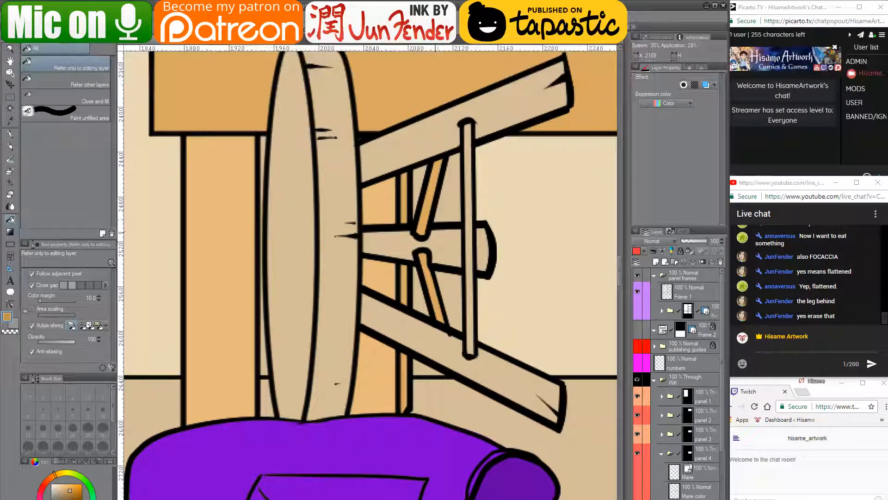
pyautogui.click(437, 246)
pyautogui.hotkey('ctrl', 'z')
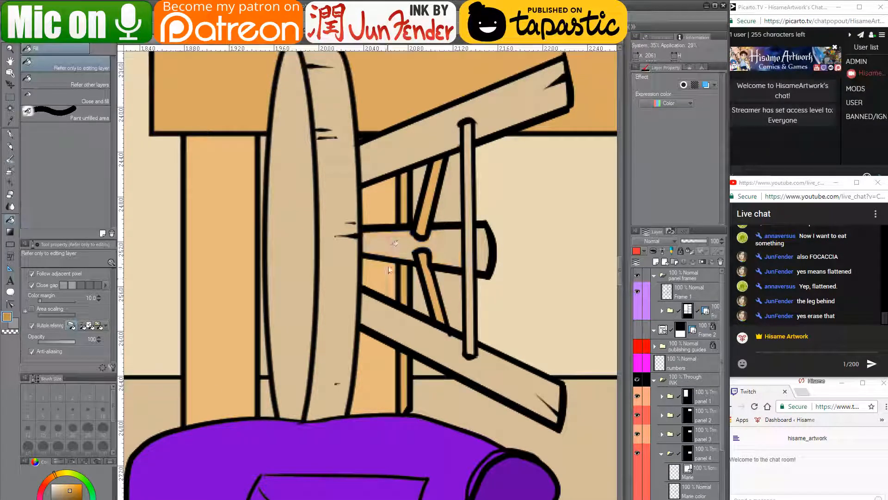
# - Fill the sections of the background leg visible between the stool's legs with the darker orange
pyautogui.click(391, 273)
pyautogui.click(381, 363)
pyautogui.click(383, 202)
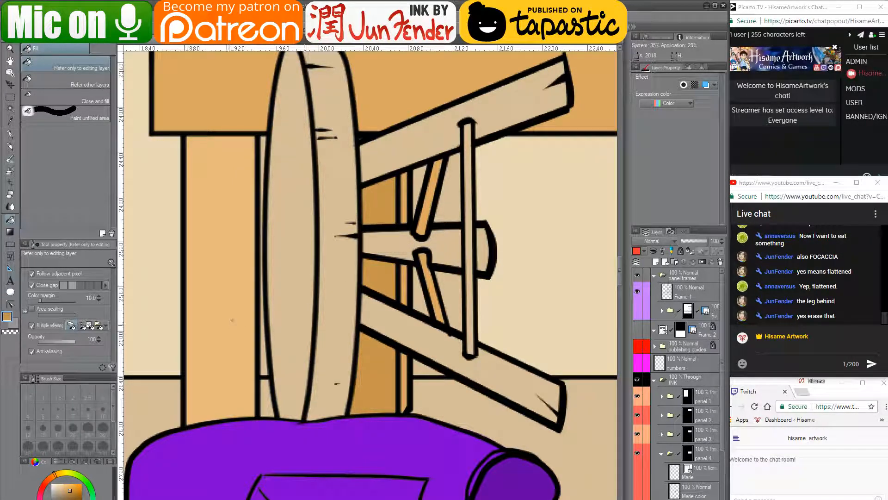
# - Pick the light orange from the background leg beside the stool and fill the stool's middle leg with it
pyautogui.keyDown('alt'); pyautogui.click(232, 319); pyautogui.keyUp('alt')
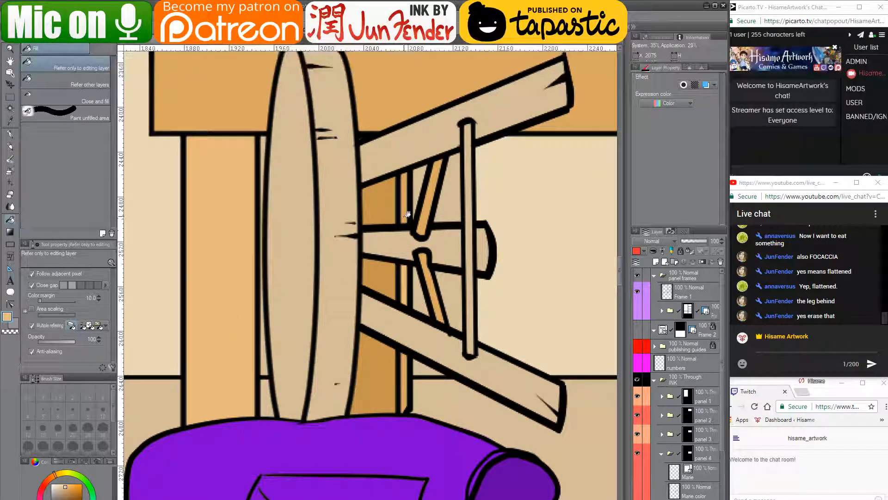
pyautogui.keyDown('alt'); pyautogui.click(402, 280); pyautogui.keyUp('alt')
pyautogui.click(401, 249)
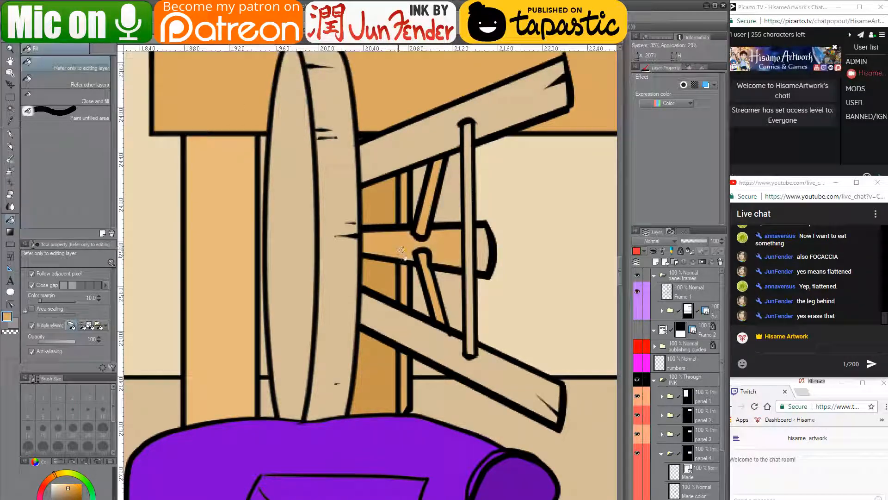
pyautogui.moveTo(442, 242)
pyautogui.mouseDown()
pyautogui.moveTo(437, 289)
pyautogui.moveTo(426, 277)
pyautogui.mouseUp()
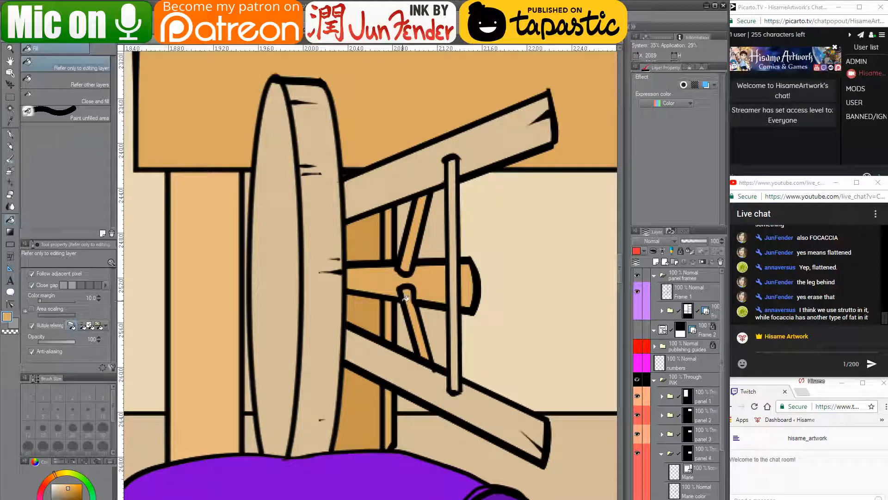
pyautogui.moveTo(425, 324); pyautogui.dragTo(411, 310)
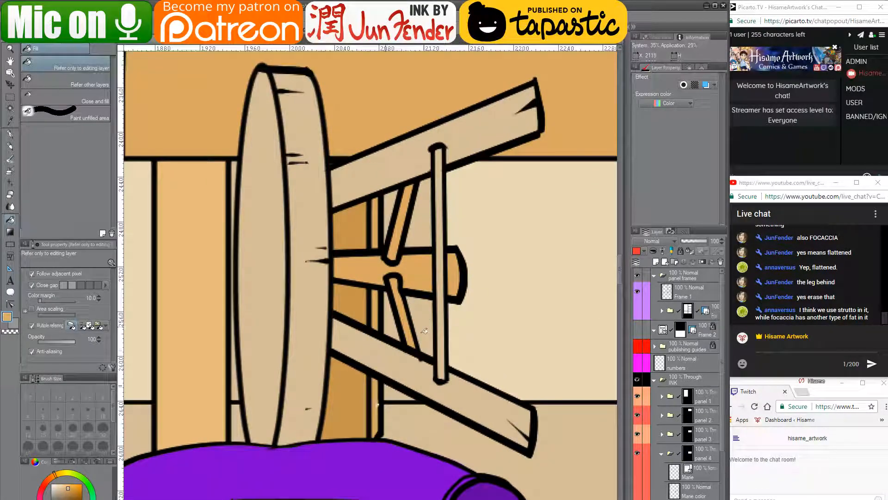
# - Switch to the web browser, search Google for strutto, and return to the comic page
pyautogui.hotkey('alt', 'Tab')
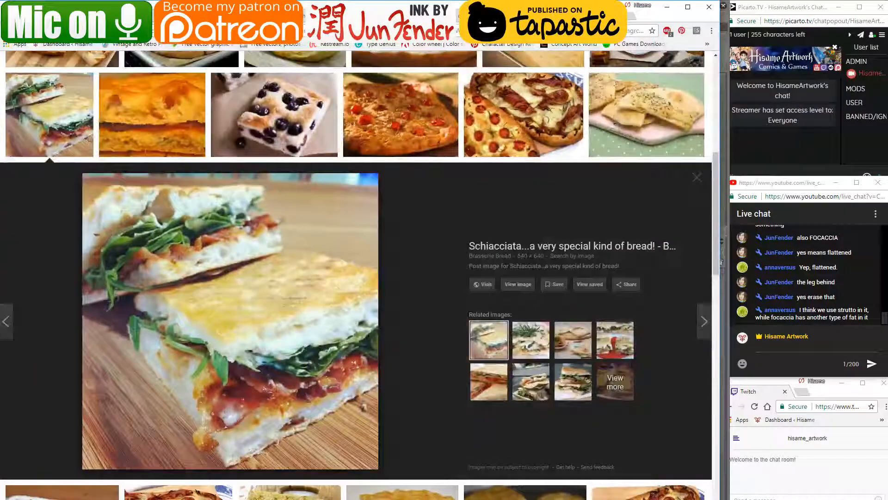
pyautogui.click(630, 19)
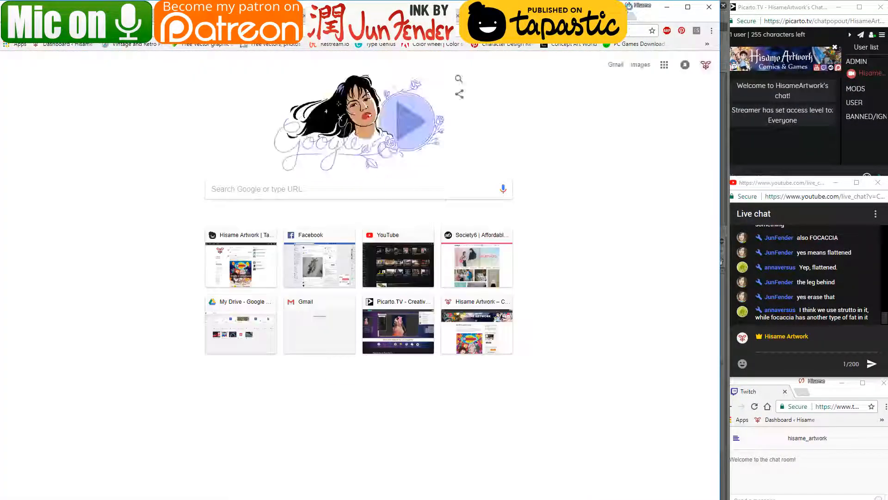
pyautogui.write('strutto')
pyautogui.press('Return')
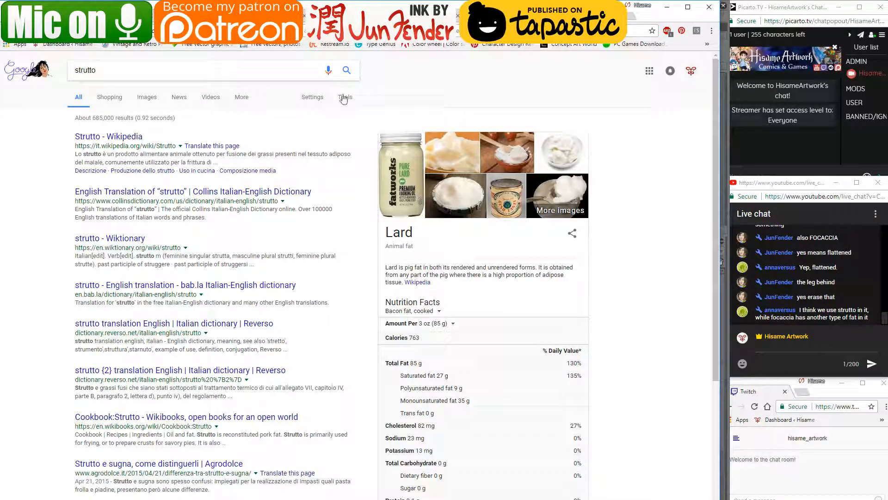
pyautogui.click(666, 7)
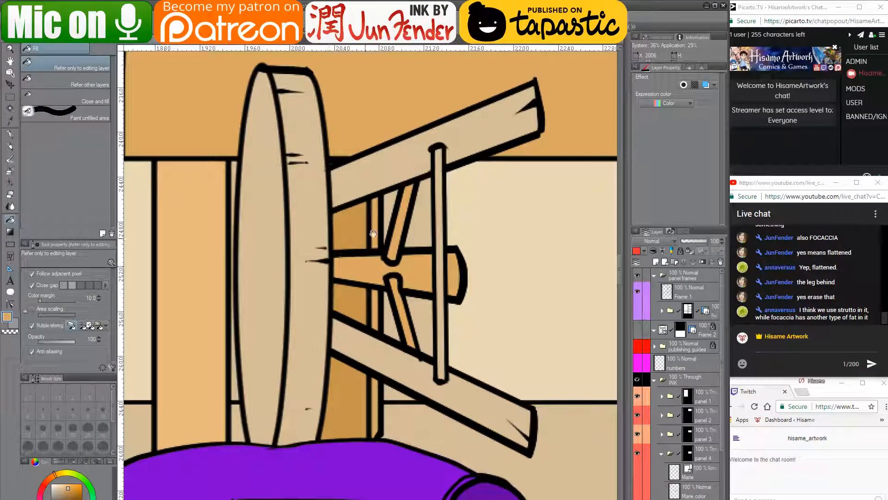
# - Fill the stool's seat edge and two outer legs with light orange and the seat face with a slightly darker orange
pyautogui.moveTo(373, 232); pyautogui.dragTo(378, 277)
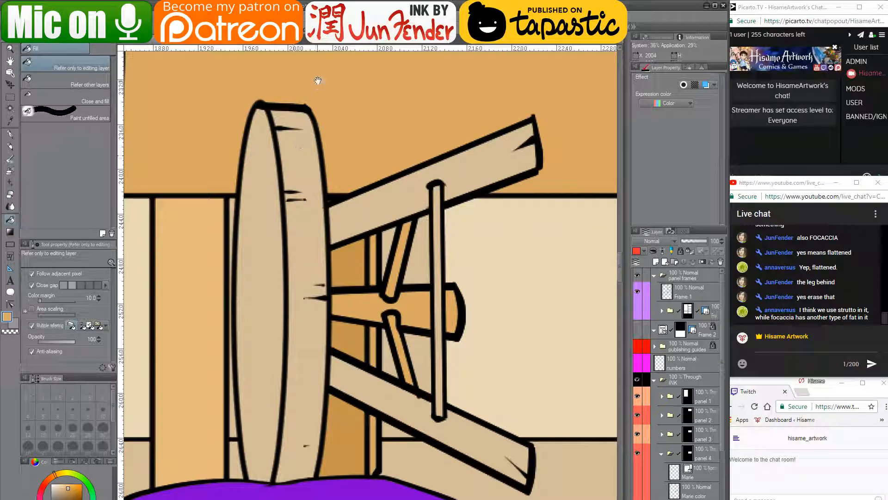
pyautogui.moveTo(317, 76); pyautogui.dragTo(307, 254)
pyautogui.moveTo(334, 408); pyautogui.dragTo(354, 188)
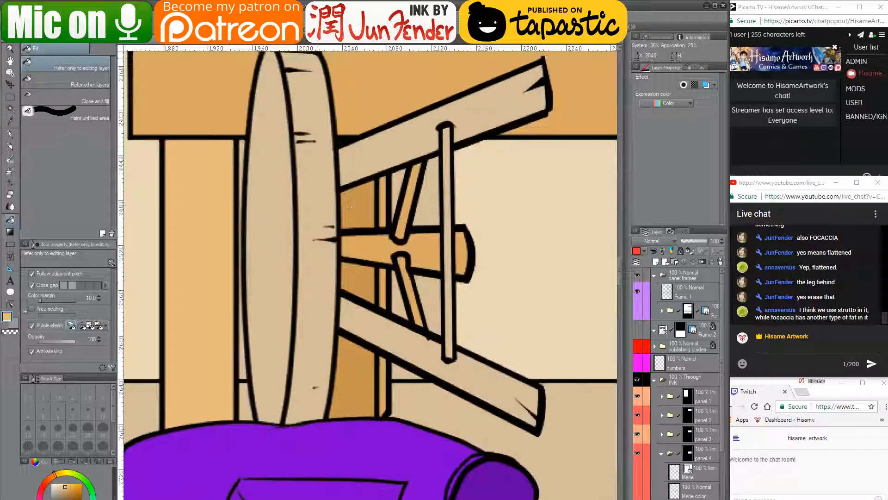
pyautogui.moveTo(427, 107); pyautogui.dragTo(410, 194)
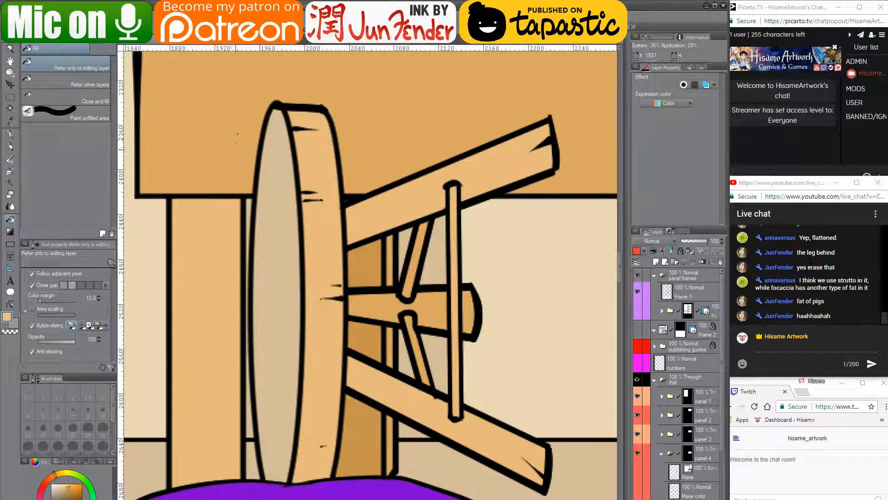
pyautogui.click(279, 240)
pyautogui.scroll(-4, 311, 310)
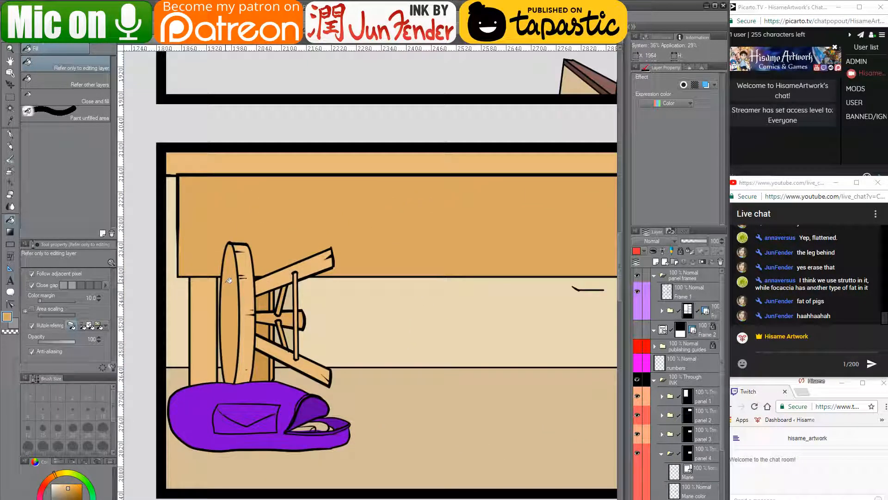
pyautogui.moveTo(206, 307); pyautogui.dragTo(318, 314)
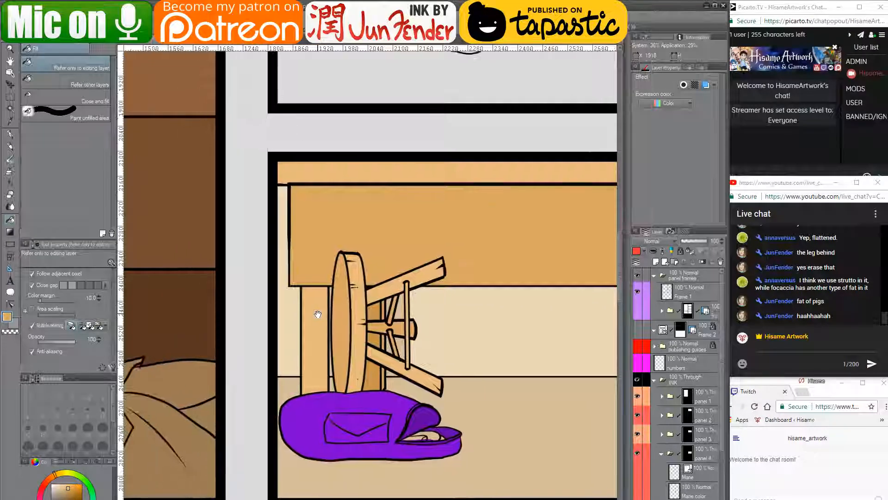
# - Show panel 4's character layers to check the coloured stool and bag behind the dog, and select the BG color layer
pyautogui.click(638, 473)
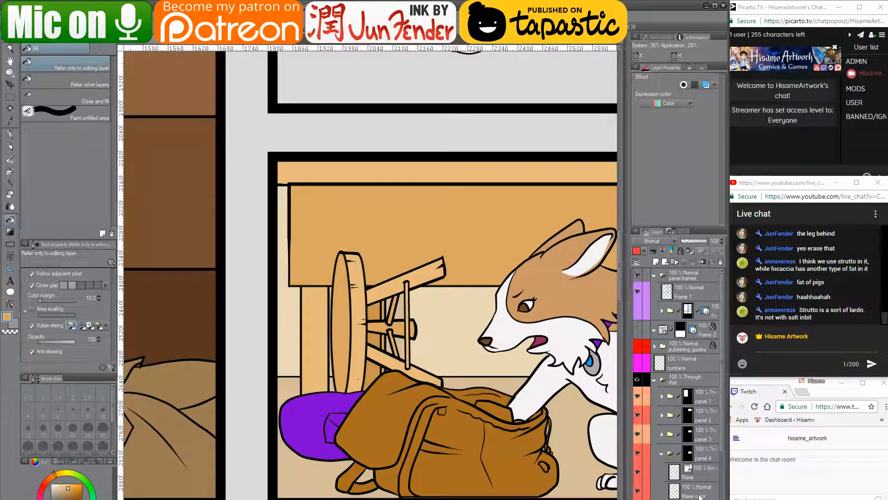
pyautogui.scroll(-3, 671, 458)
pyautogui.click(699, 452)
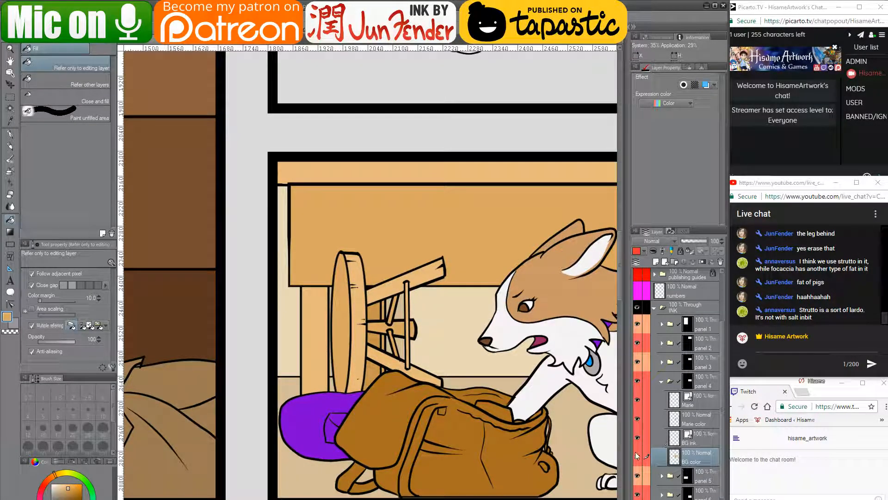
pyautogui.moveTo(462, 339); pyautogui.dragTo(386, 348)
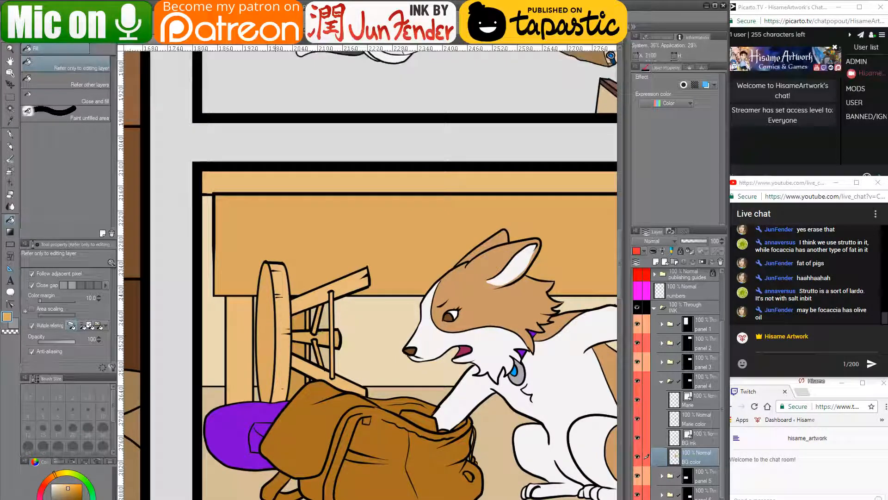
pyautogui.scroll(1, 293, 318)
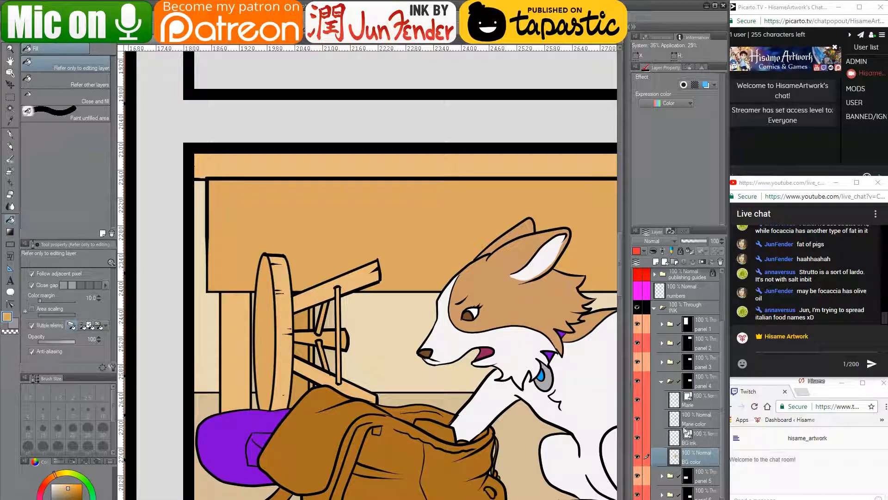
# - Hide panel 4's character ink and colour layers while keeping the BG ink and BG color layers visible
pyautogui.click(638, 457)
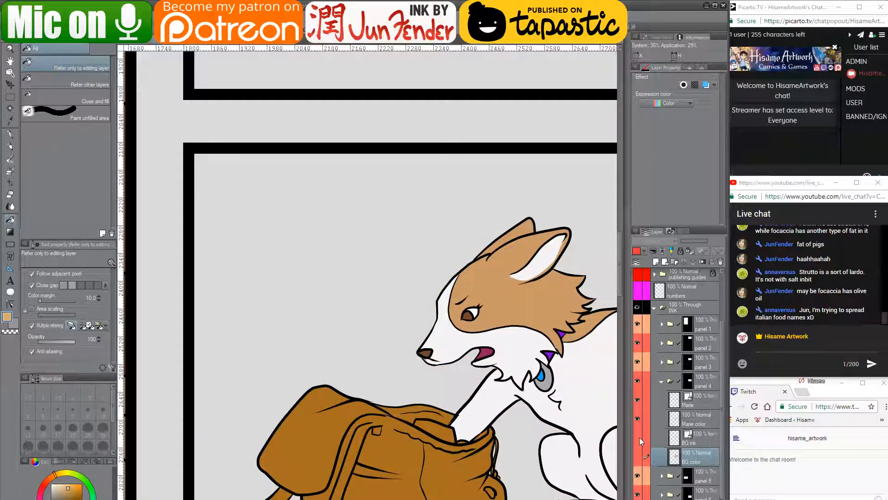
pyautogui.moveTo(641, 450); pyautogui.dragTo(641, 398)
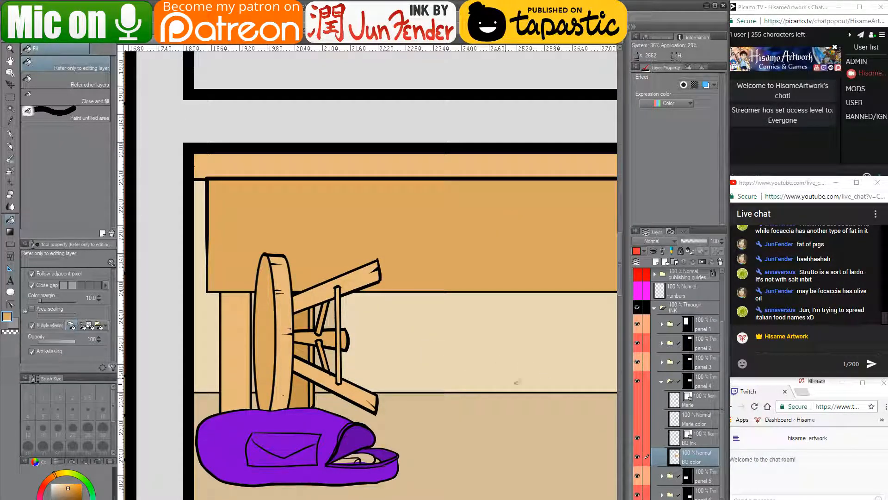
pyautogui.scroll(3, 285, 363)
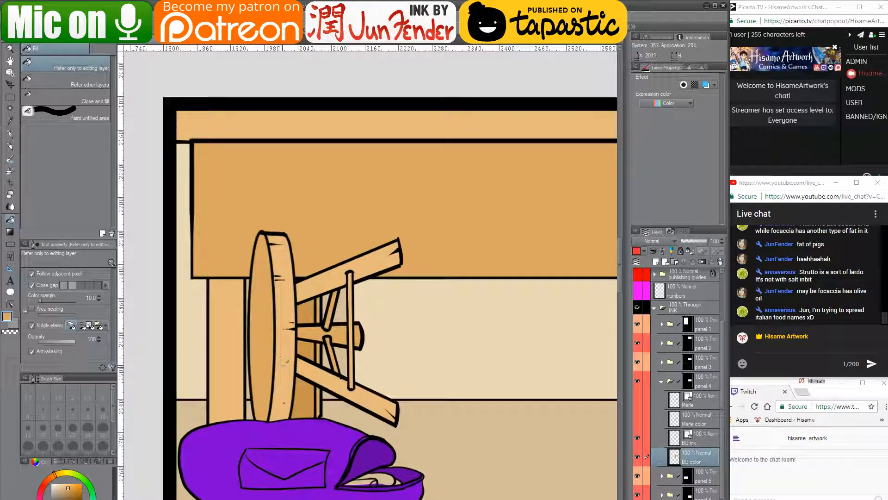
pyautogui.moveTo(326, 304); pyautogui.dragTo(281, 266)
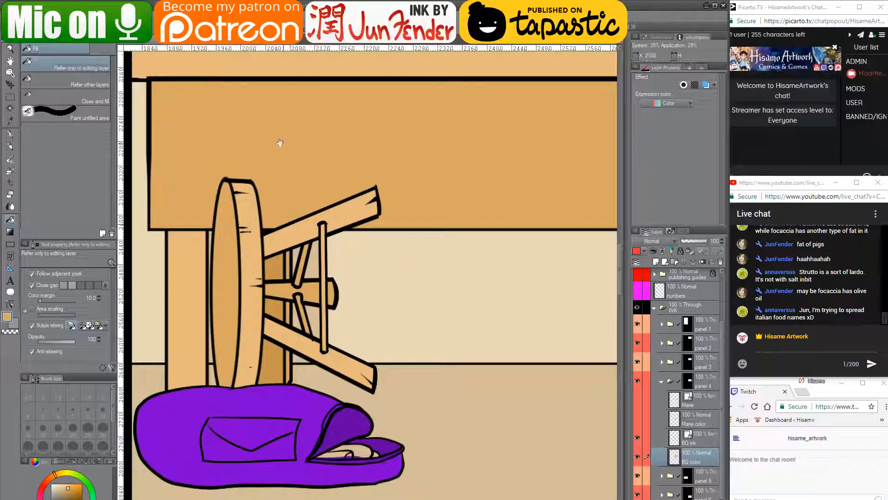
# - Select the BG ink layer together with BG color and draw a lasso selection around the stool's seat and upper leg
pyautogui.click(11, 108)
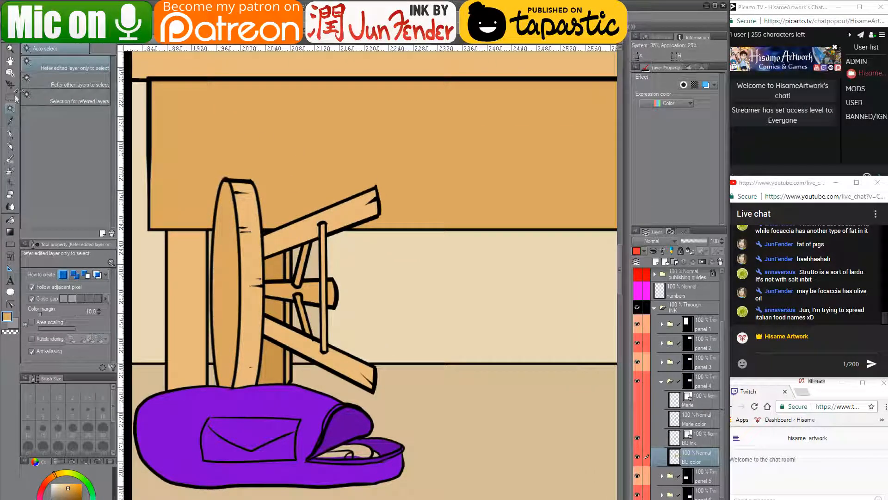
pyautogui.click(12, 95)
pyautogui.click(42, 96)
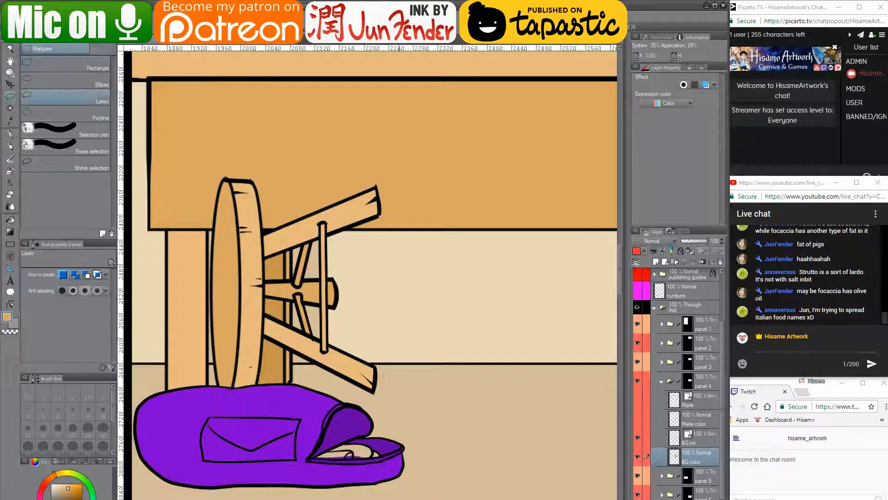
pyautogui.keyDown('ctrl'); pyautogui.click(703, 435); pyautogui.keyUp('ctrl')
pyautogui.moveTo(346, 236)
pyautogui.mouseDown()
pyautogui.moveTo(383, 222)
pyautogui.moveTo(388, 194)
pyautogui.moveTo(357, 158)
pyautogui.moveTo(272, 227)
pyautogui.moveTo(248, 157)
pyautogui.moveTo(219, 174)
pyautogui.moveTo(211, 273)
pyautogui.mouseUp()
pyautogui.moveTo(212, 309)
pyautogui.mouseDown()
pyautogui.moveTo(214, 366)
pyautogui.moveTo(245, 405)
pyautogui.moveTo(262, 397)
pyautogui.mouseUp()
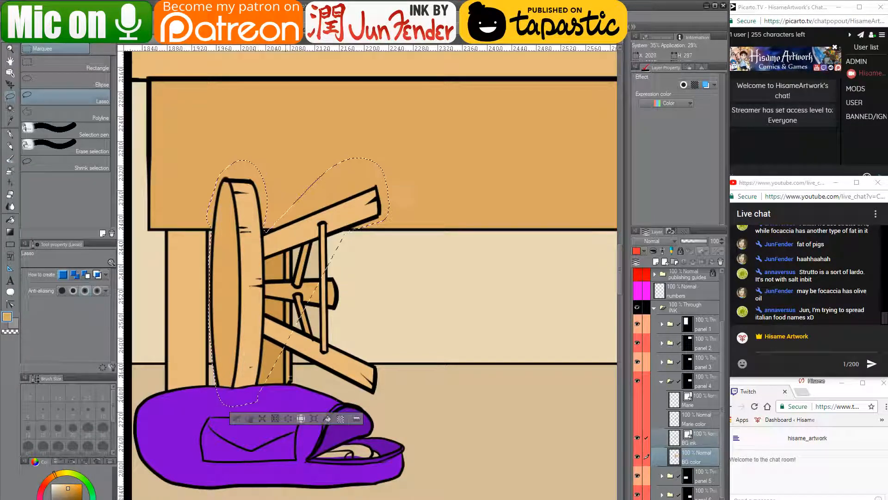
# - Clear the background artwork in panel 4 and delete its BG ink and BG color layers
pyautogui.scroll(-1, 369, 424)
pyautogui.scroll(-3, 369, 425)
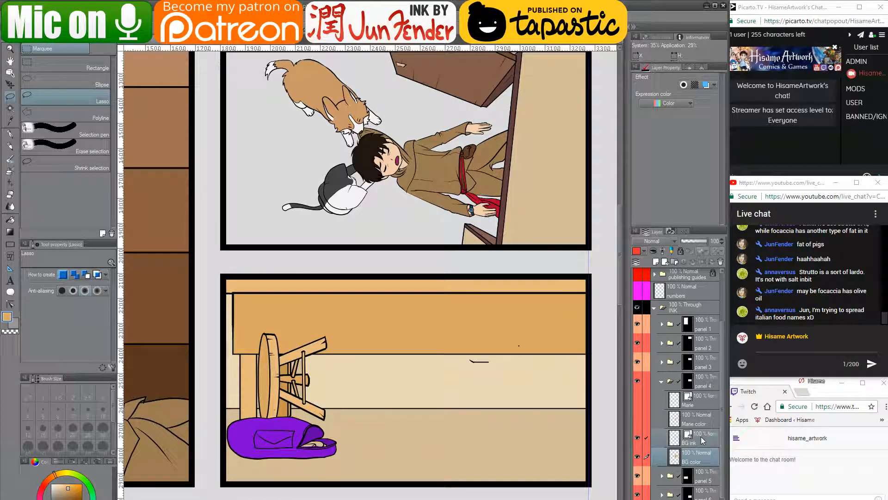
pyautogui.press('Delete')
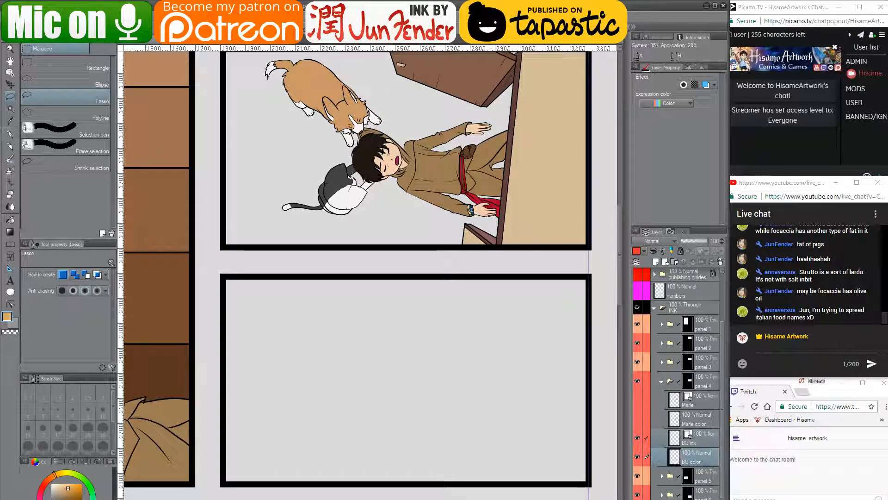
pyautogui.click(720, 262)
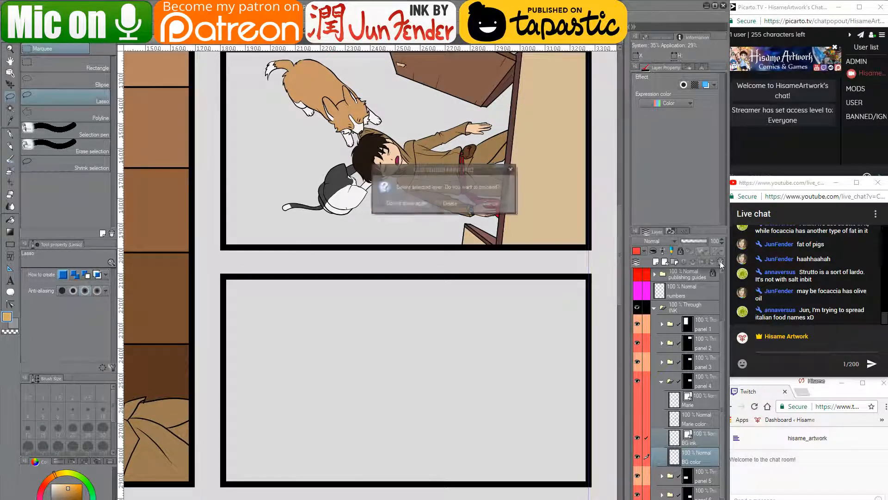
pyautogui.click(454, 204)
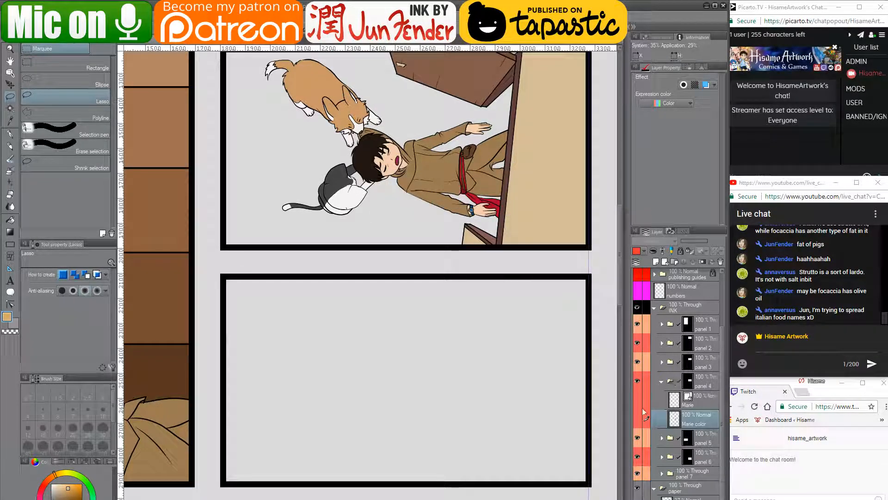
# - Show panel 4's character ink and colour layers and activate the Move layer tool
pyautogui.moveTo(637, 399); pyautogui.dragTo(637, 418)
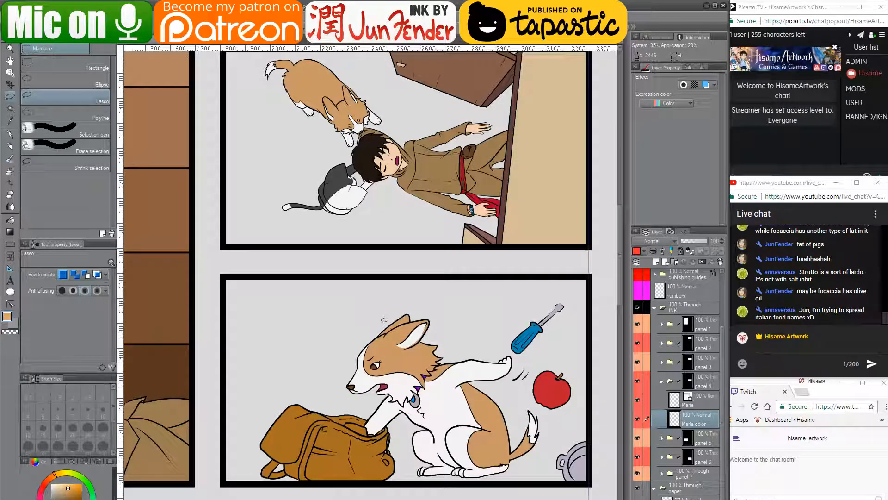
pyautogui.moveTo(378, 469); pyautogui.dragTo(406, 213)
pyautogui.scroll(-5, 414, 425)
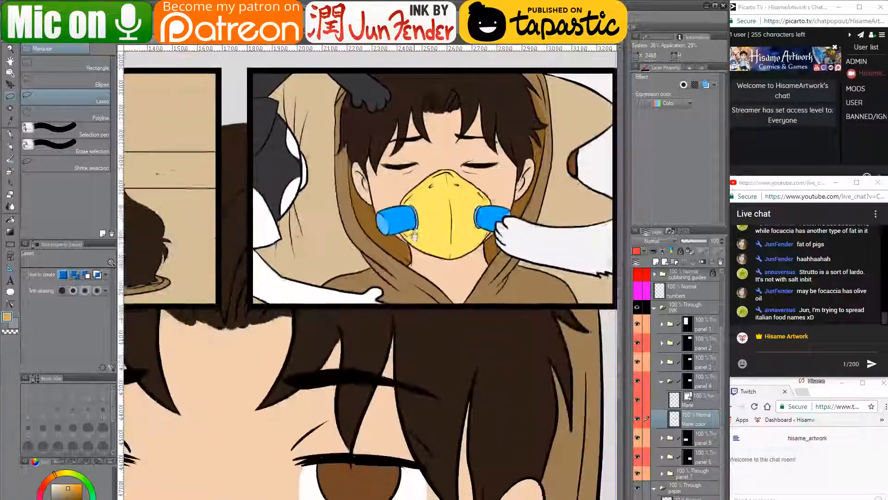
pyautogui.scroll(-5, 470, 385)
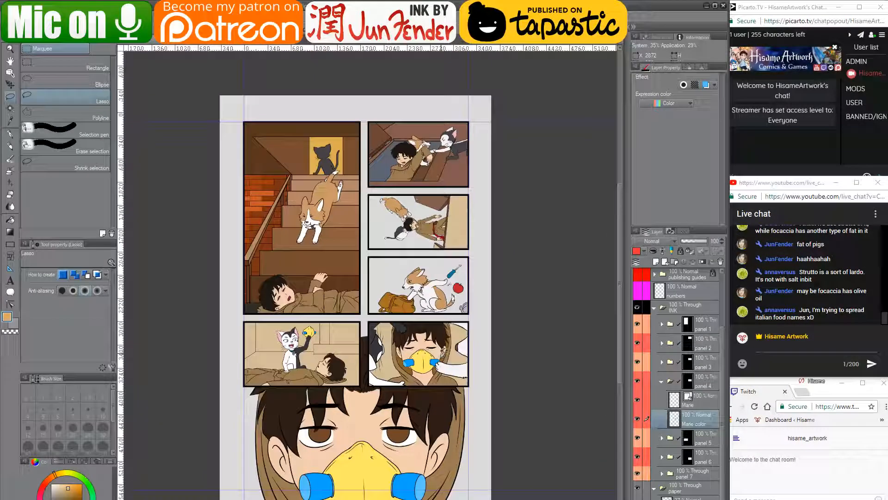
pyautogui.scroll(2, 486, 412)
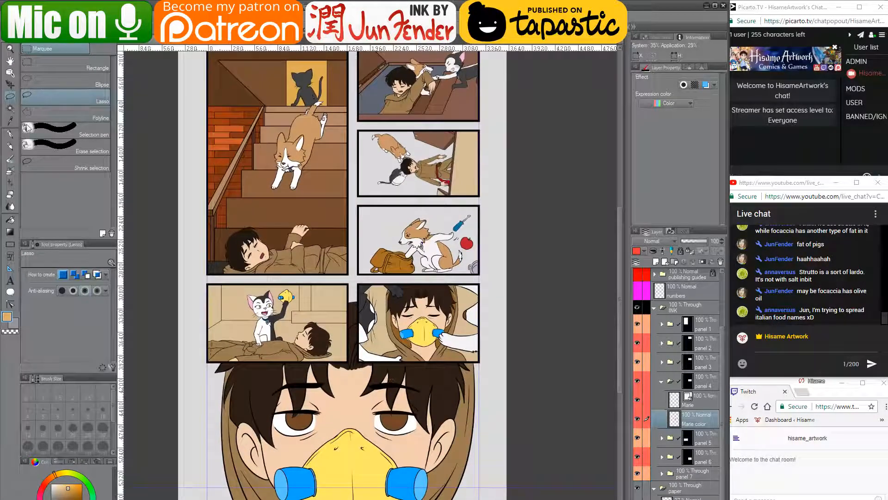
pyautogui.click(10, 84)
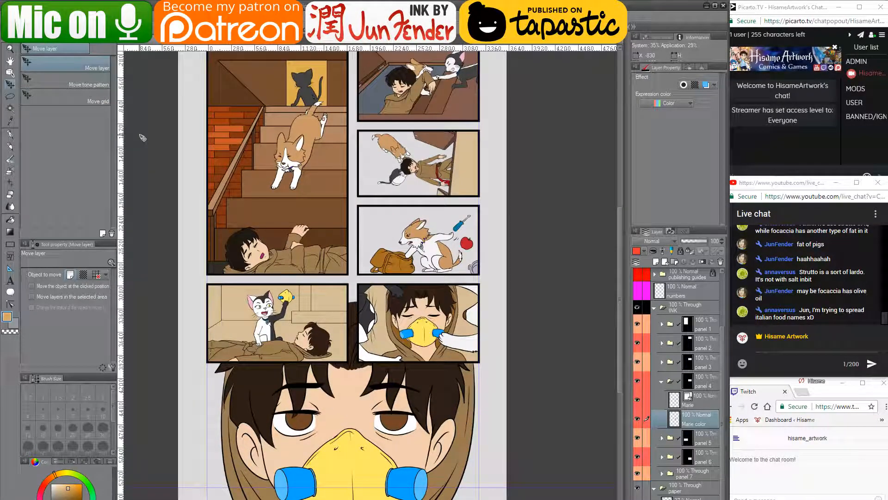